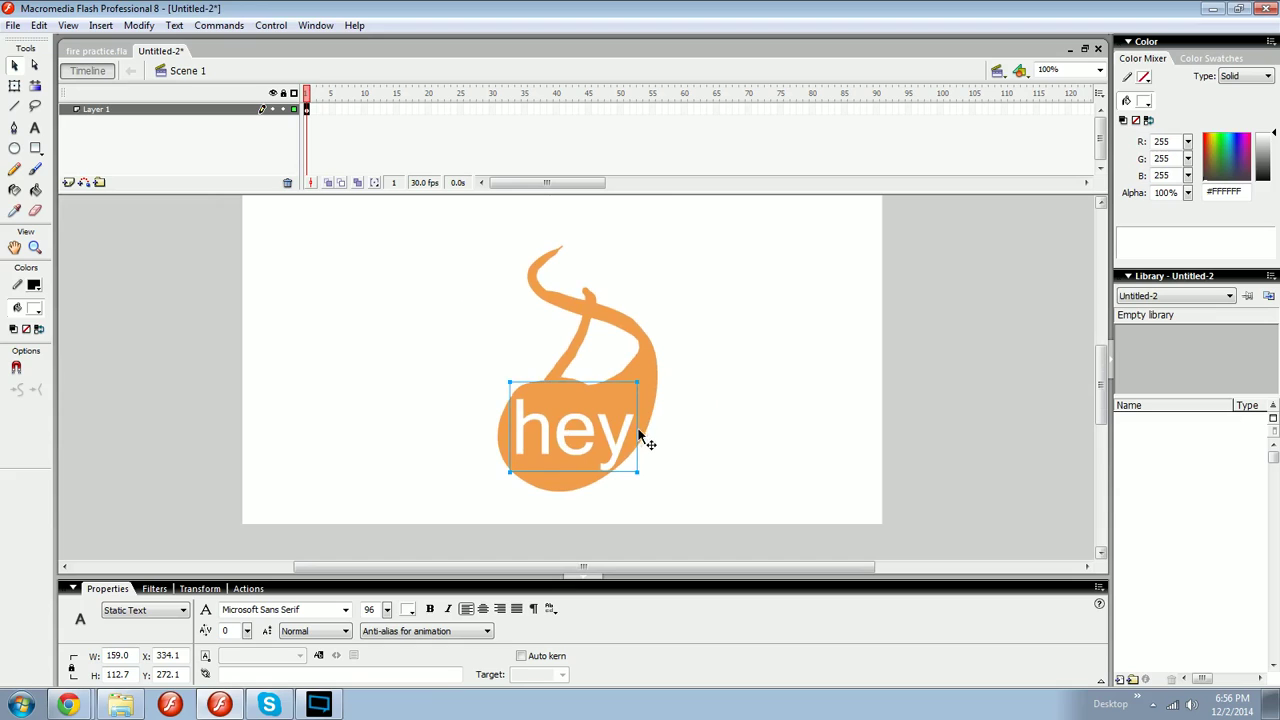
Clear the orange drawing and the "hey" text from the stage, and collapse the properties area.
{"action": "key", "text": "ctrl+a"}
{"action": "key", "text": "Delete"}
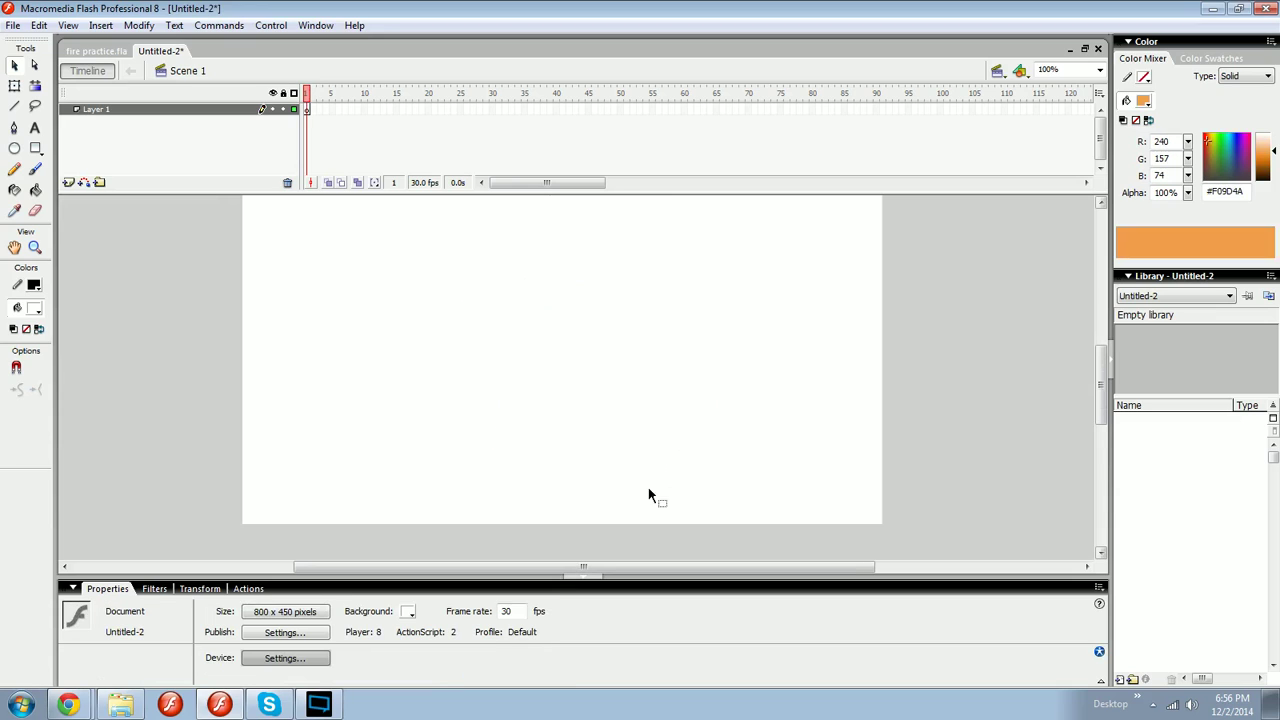
{"action": "scroll", "coordinate": [648, 488], "scroll_direction": "up", "scroll_amount": 3}
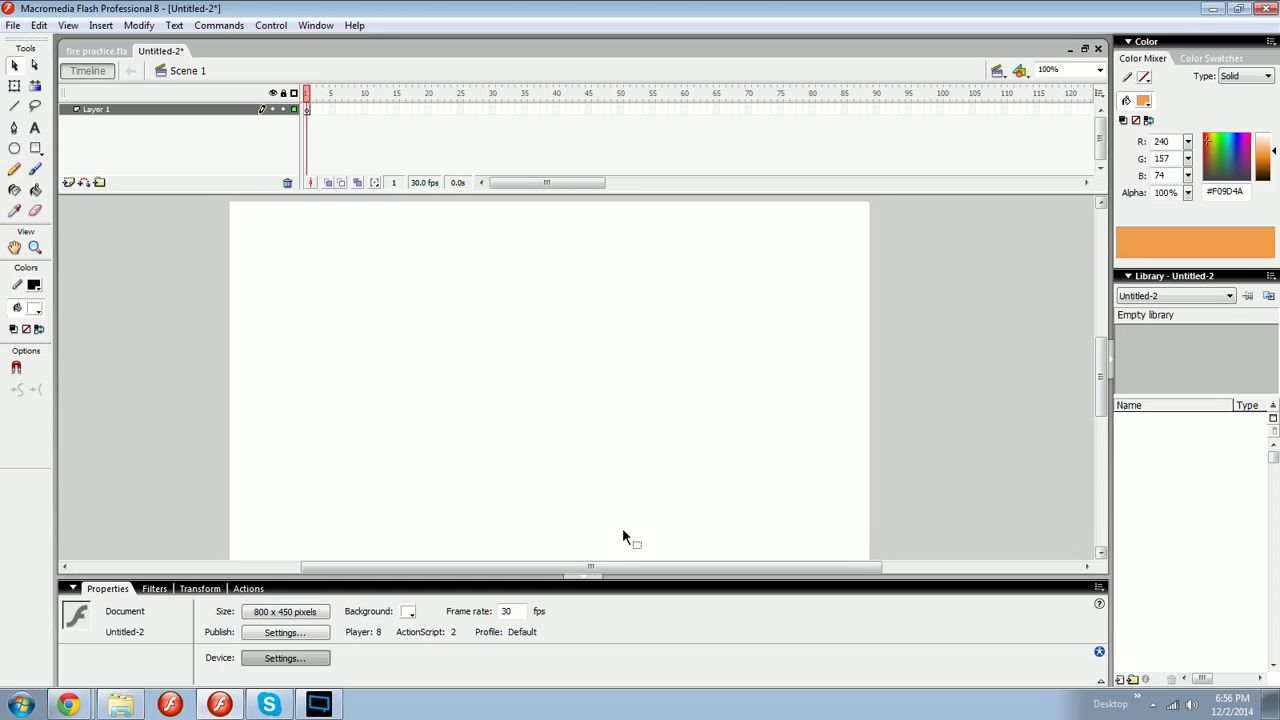
{"action": "left_click", "coordinate": [625, 588]}
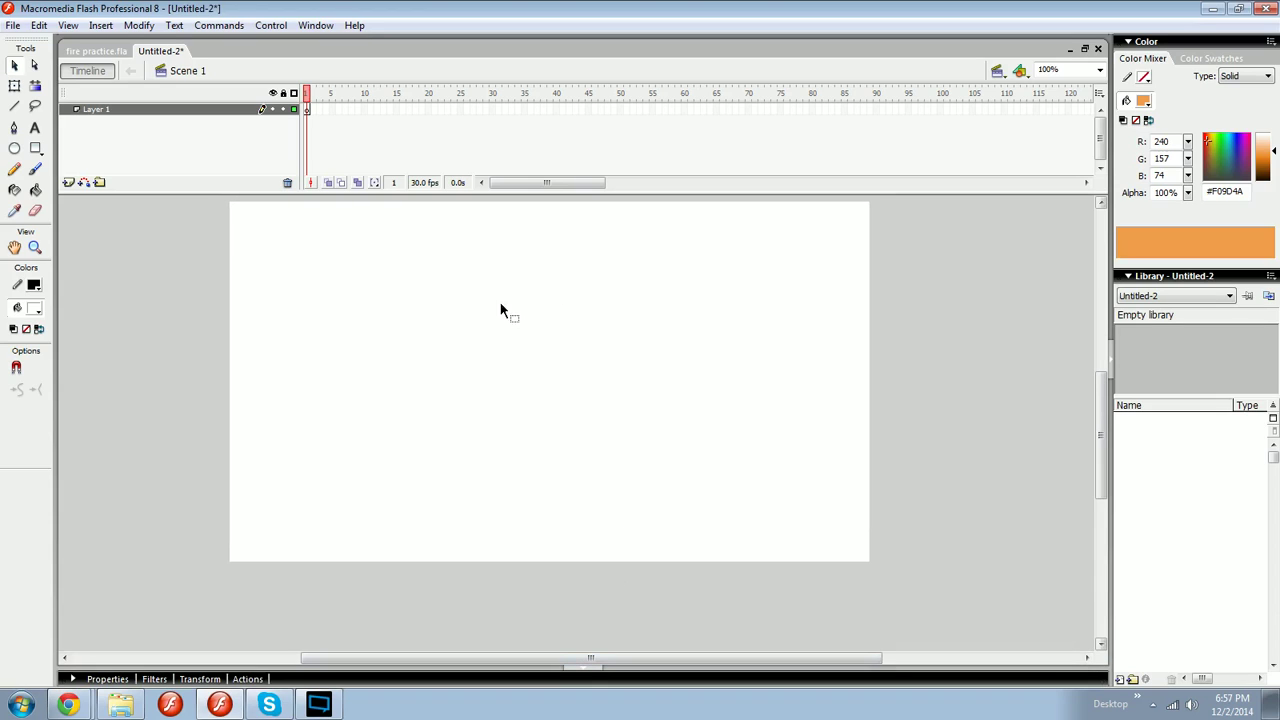
Try the Brush tool with the orange #F09D4A fill in freehand strokes on the white stage, undoing each one.
{"action": "key", "text": "b"}
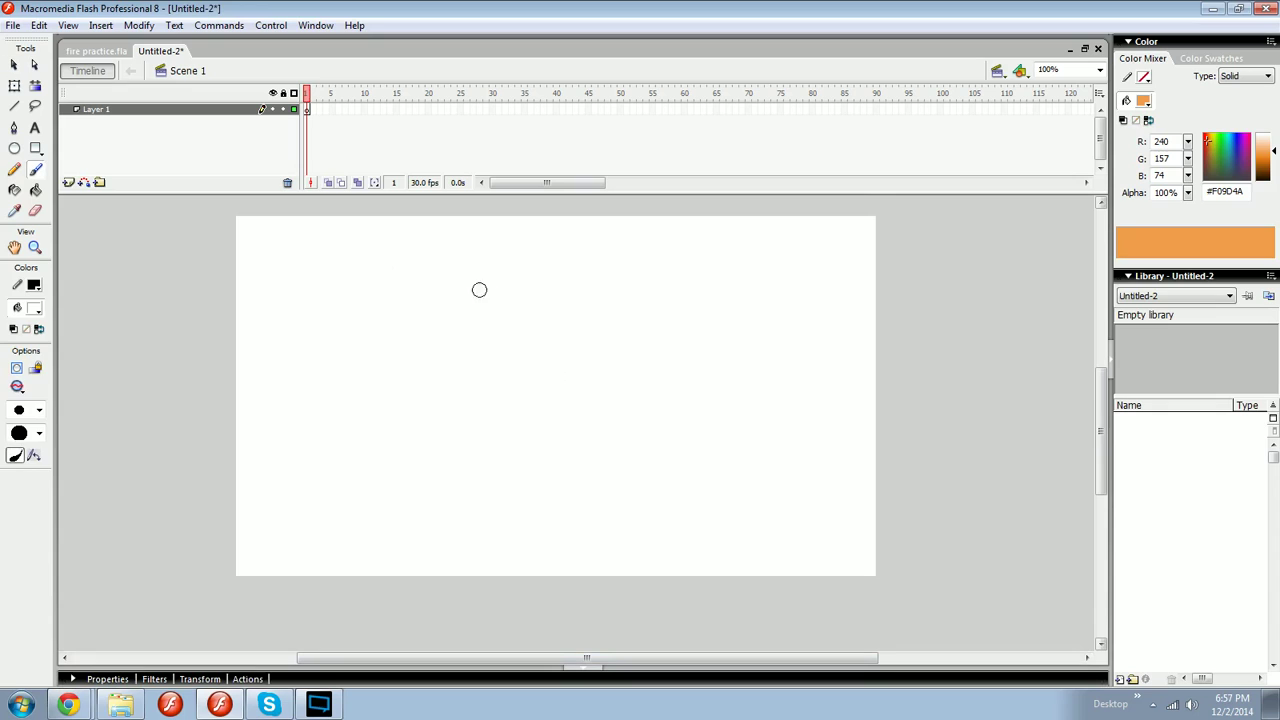
{"action": "left_click", "coordinate": [1145, 101]}
{"action": "left_click", "coordinate": [1145, 102]}
{"action": "left_click_drag", "start_coordinate": [573, 315], "coordinate": [481, 522]}
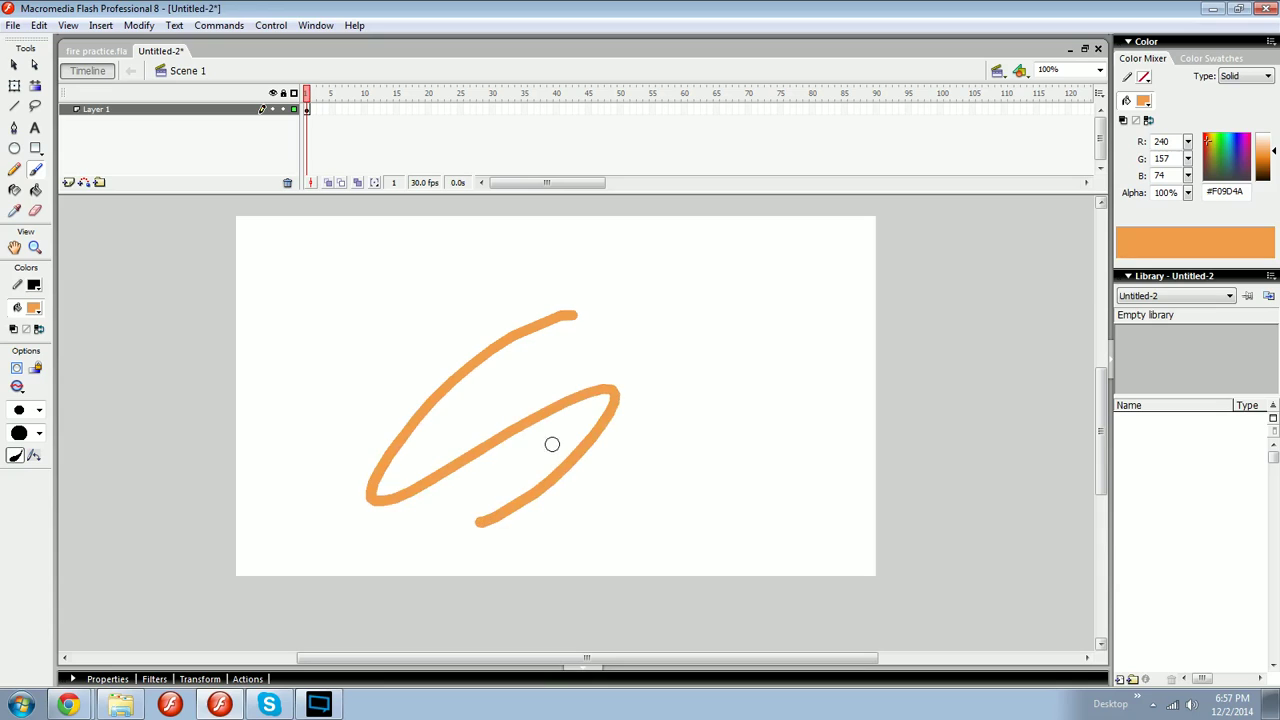
{"action": "key", "text": "ctrl+z"}
{"action": "mouse_move", "coordinate": [254, 250]}
{"action": "left_mouse_down"}
{"action": "mouse_move", "coordinate": [279, 230]}
{"action": "mouse_move", "coordinate": [279, 293]}
{"action": "mouse_move", "coordinate": [417, 388]}
{"action": "left_mouse_up"}
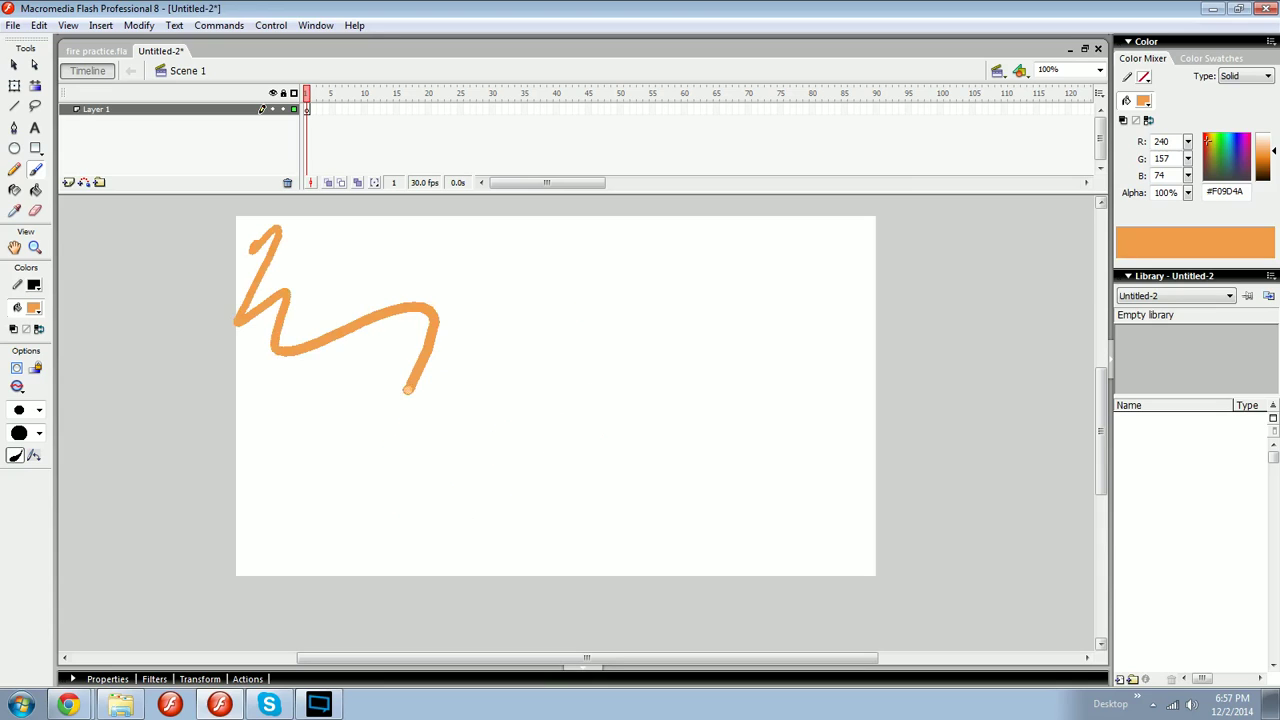
{"action": "key", "text": "ctrl+z"}
{"action": "mouse_move", "coordinate": [571, 389]}
{"action": "left_mouse_down"}
{"action": "mouse_move", "coordinate": [593, 405]}
{"action": "mouse_move", "coordinate": [557, 543]}
{"action": "mouse_move", "coordinate": [586, 360]}
{"action": "mouse_move", "coordinate": [628, 509]}
{"action": "mouse_move", "coordinate": [573, 370]}
{"action": "left_mouse_up"}
{"action": "key", "text": "ctrl+z"}
{"action": "key", "text": "ctrl+z"}
{"action": "key", "text": "ctrl+z"}
{"action": "key", "text": "ctrl+z"}
Change the document's background colour from the palette to a near-black dark grey.
{"action": "left_click", "coordinate": [470, 680]}
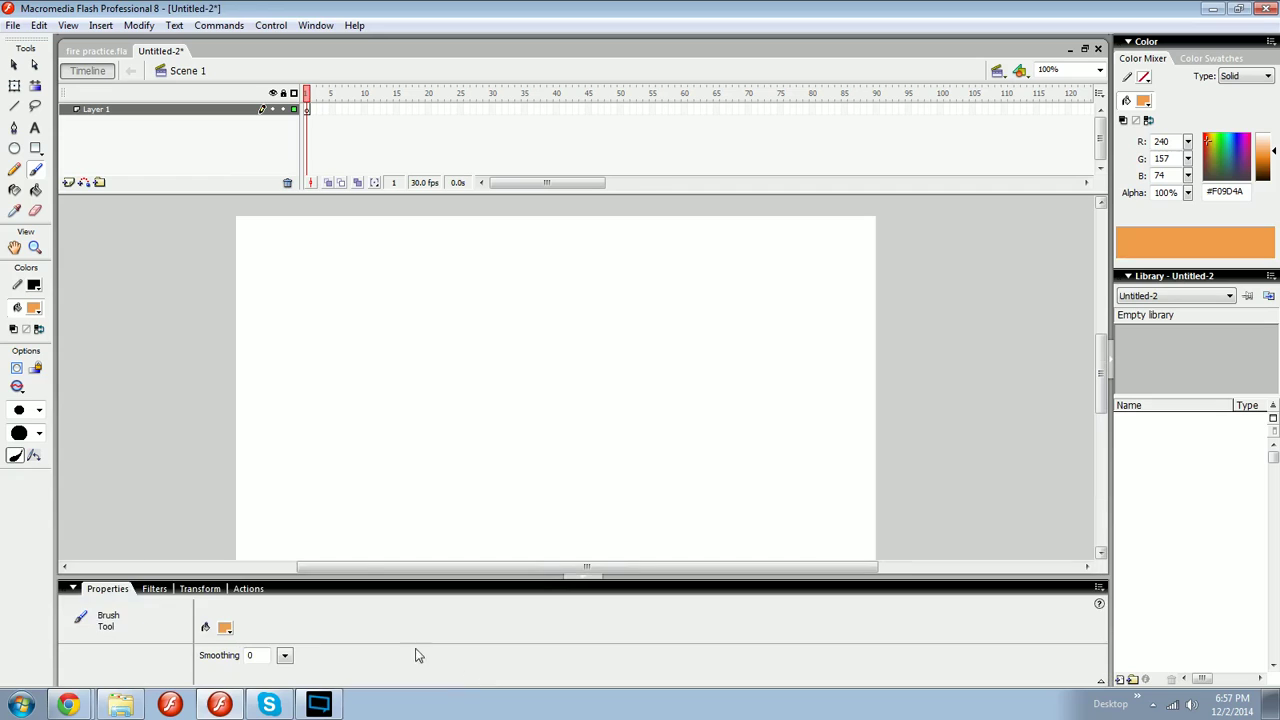
{"action": "key", "text": "v"}
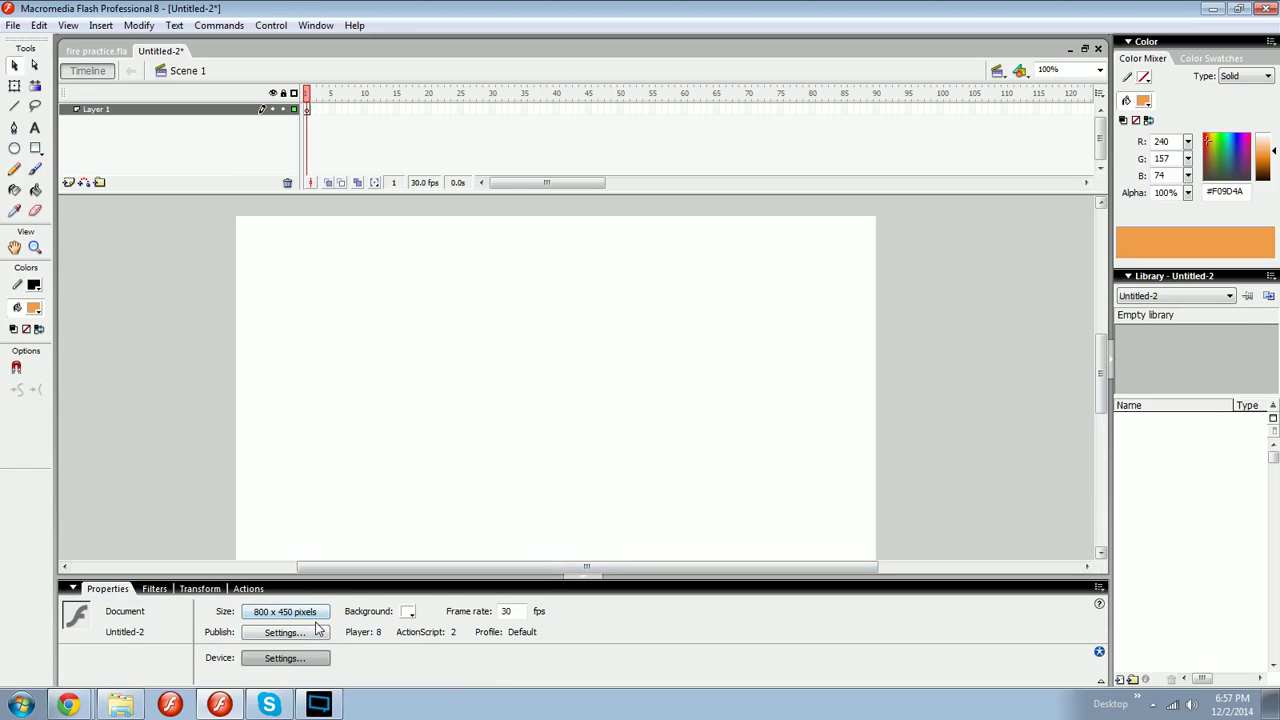
{"action": "left_click", "coordinate": [408, 611]}
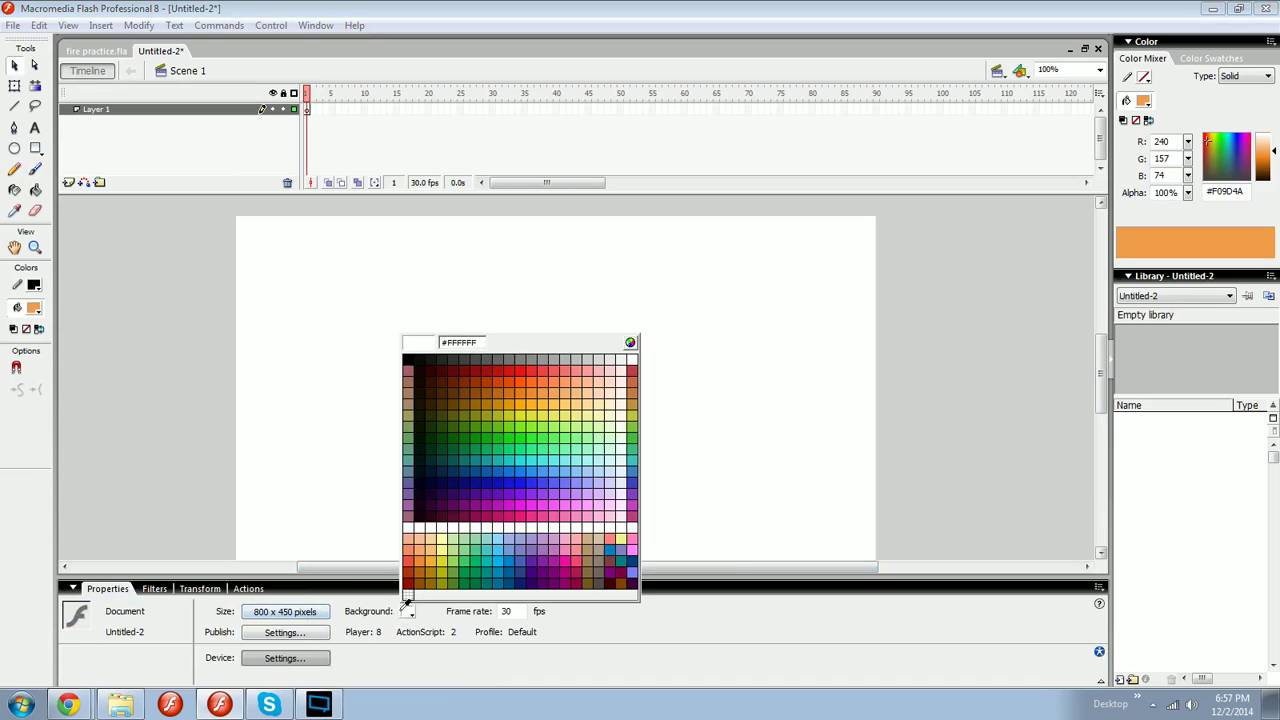
{"action": "left_click", "coordinate": [437, 349]}
{"action": "key", "text": "space"}
{"action": "left_click_drag", "start_coordinate": [554, 445], "coordinate": [555, 478]}
{"action": "left_click", "coordinate": [568, 576]}
Draw a small circle near the lower middle of the stage and delete its fill, keeping only the outline.
{"action": "key", "text": "space"}
{"action": "key", "text": "o"}
{"action": "key", "text": "v"}
{"action": "key", "text": "Delete"}
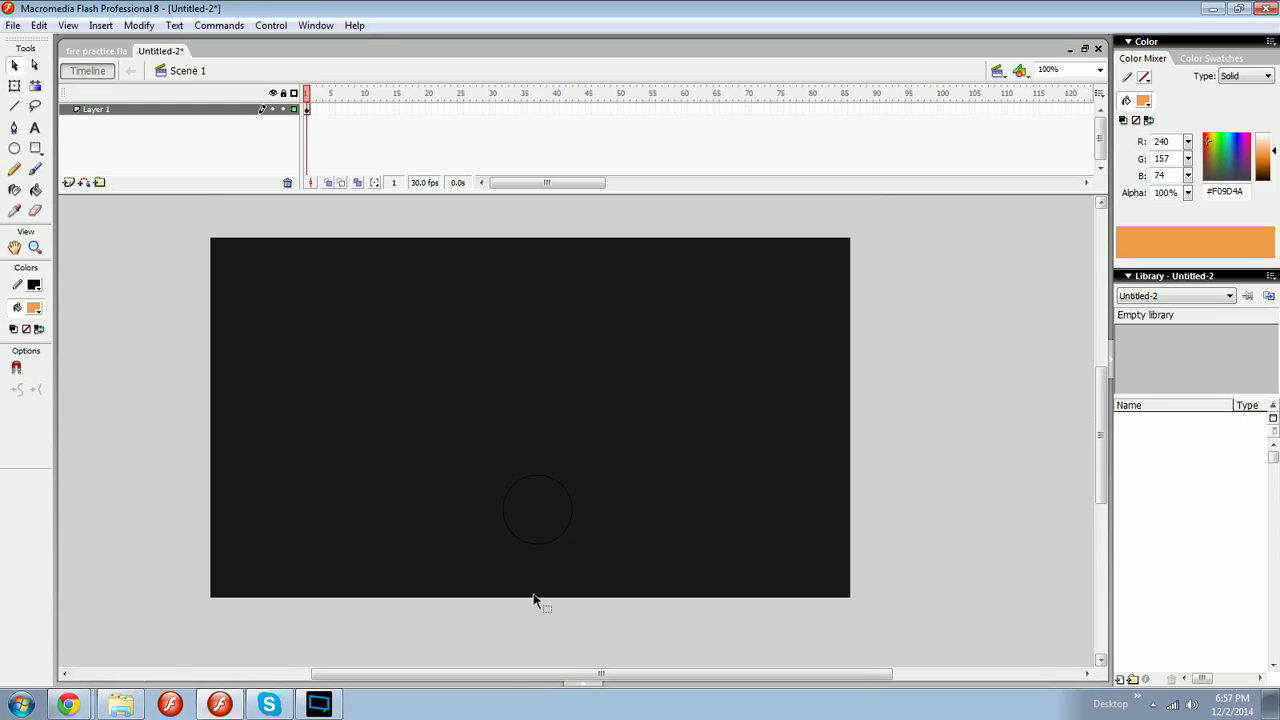
Recolour the circle's outline pink with #F273F2.
{"action": "left_click", "coordinate": [504, 539]}
{"action": "left_click_drag", "start_coordinate": [1237, 152], "coordinate": [1242, 147]}
{"action": "left_click_drag", "start_coordinate": [1264, 154], "coordinate": [1264, 146]}
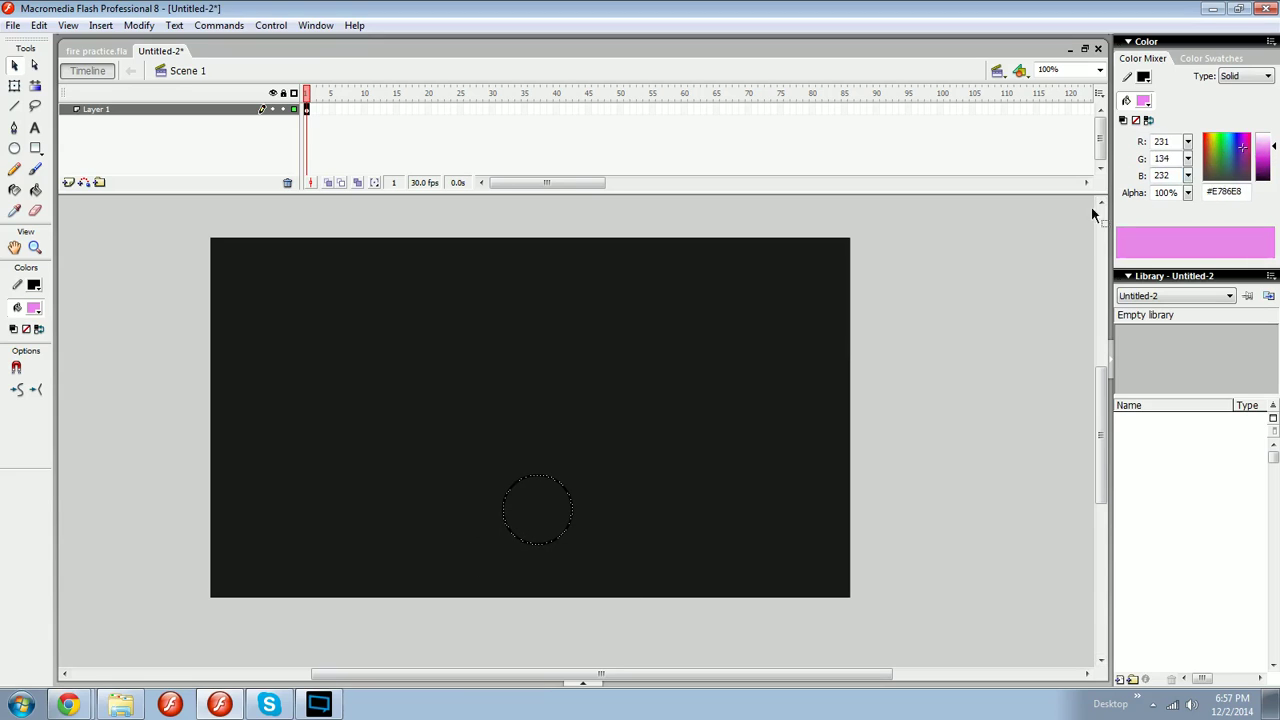
{"action": "left_click", "coordinate": [1145, 78]}
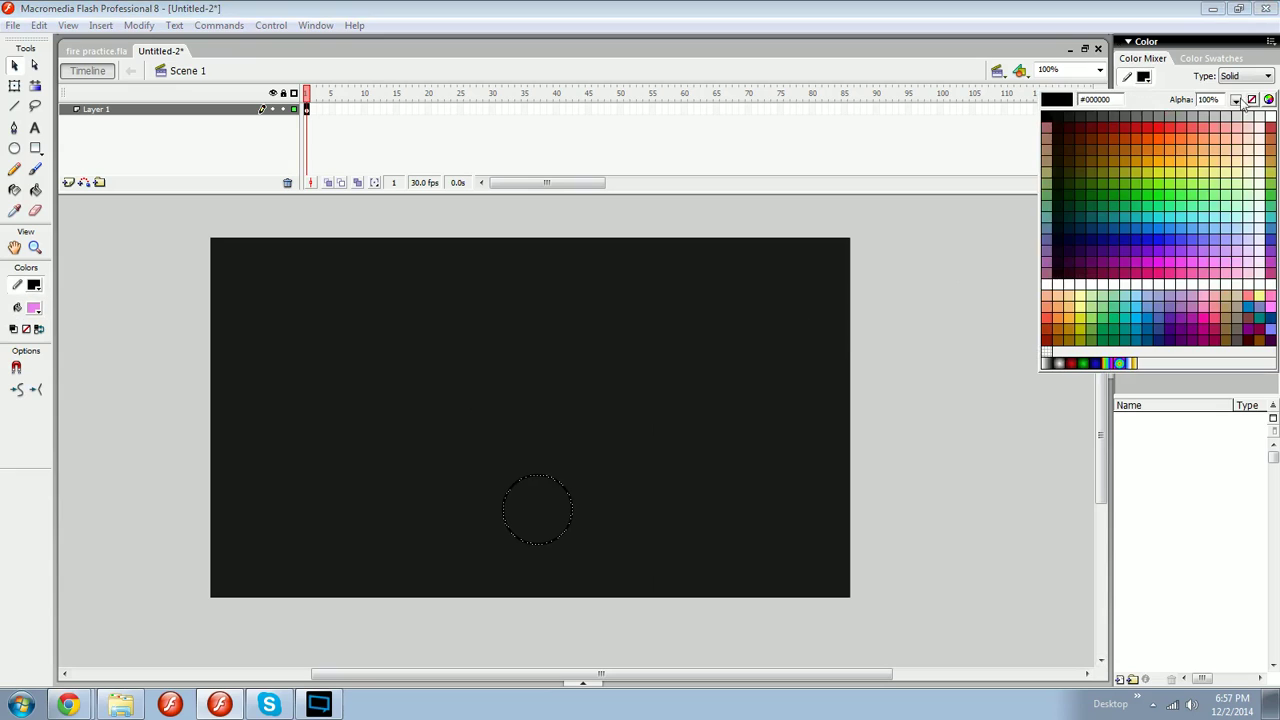
{"action": "left_click", "coordinate": [1197, 265]}
{"action": "left_click", "coordinate": [738, 494]}
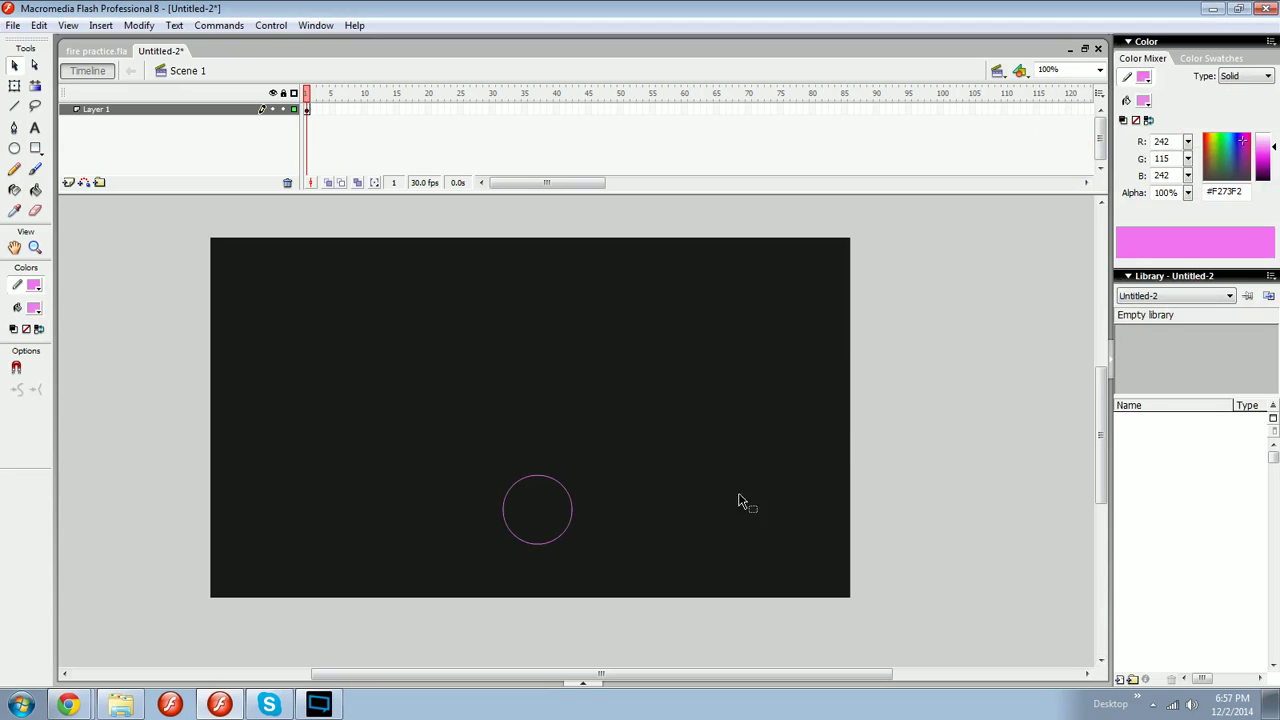
Convert the pink circle outline to a movie clip symbol and deselect it.
{"action": "left_click_drag", "start_coordinate": [680, 427], "coordinate": [450, 591]}
{"action": "key", "text": "F8"}
{"action": "key", "text": "Return"}
{"action": "key", "text": "ctrl+equal"}
{"action": "left_click_drag", "start_coordinate": [682, 547], "coordinate": [674, 586]}
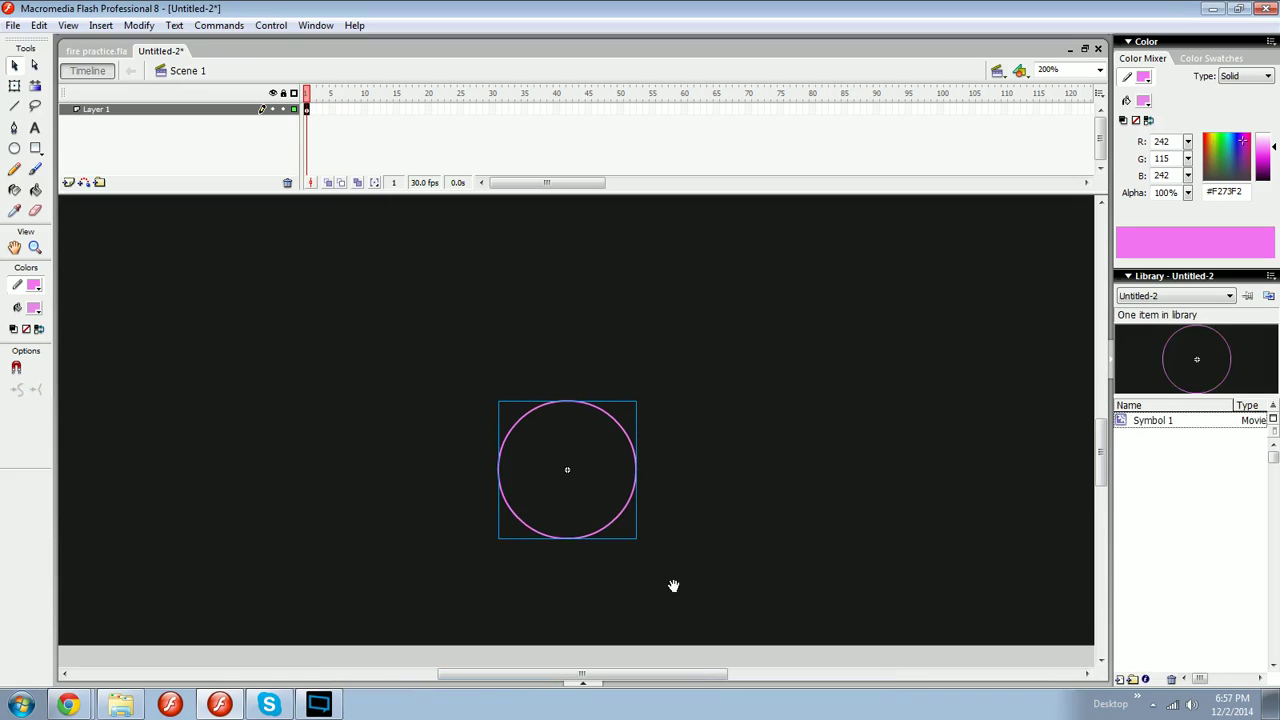
{"action": "left_click_drag", "start_coordinate": [603, 545], "coordinate": [611, 551]}
{"action": "left_click_drag", "start_coordinate": [727, 387], "coordinate": [575, 478]}
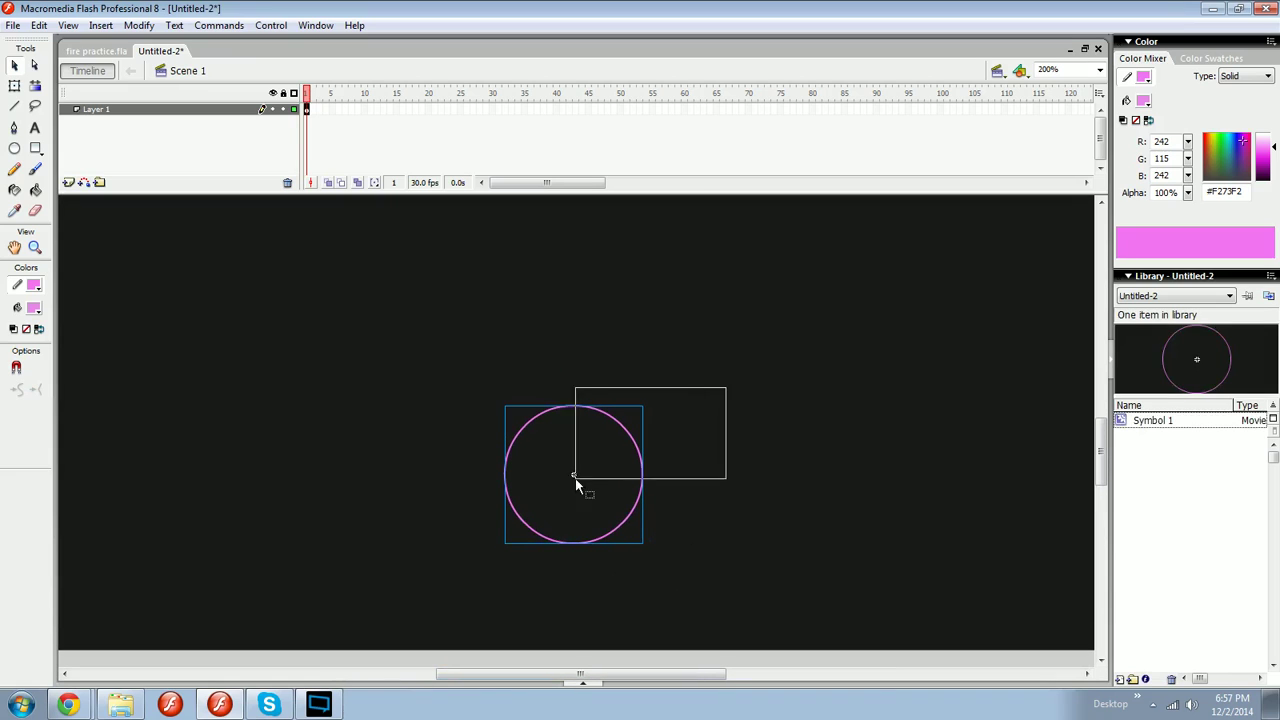
{"action": "key", "text": "shift+Left"}
{"action": "left_click", "coordinate": [695, 459]}
{"action": "key", "text": "ctrl+minus"}
{"action": "key", "text": "ctrl+="}
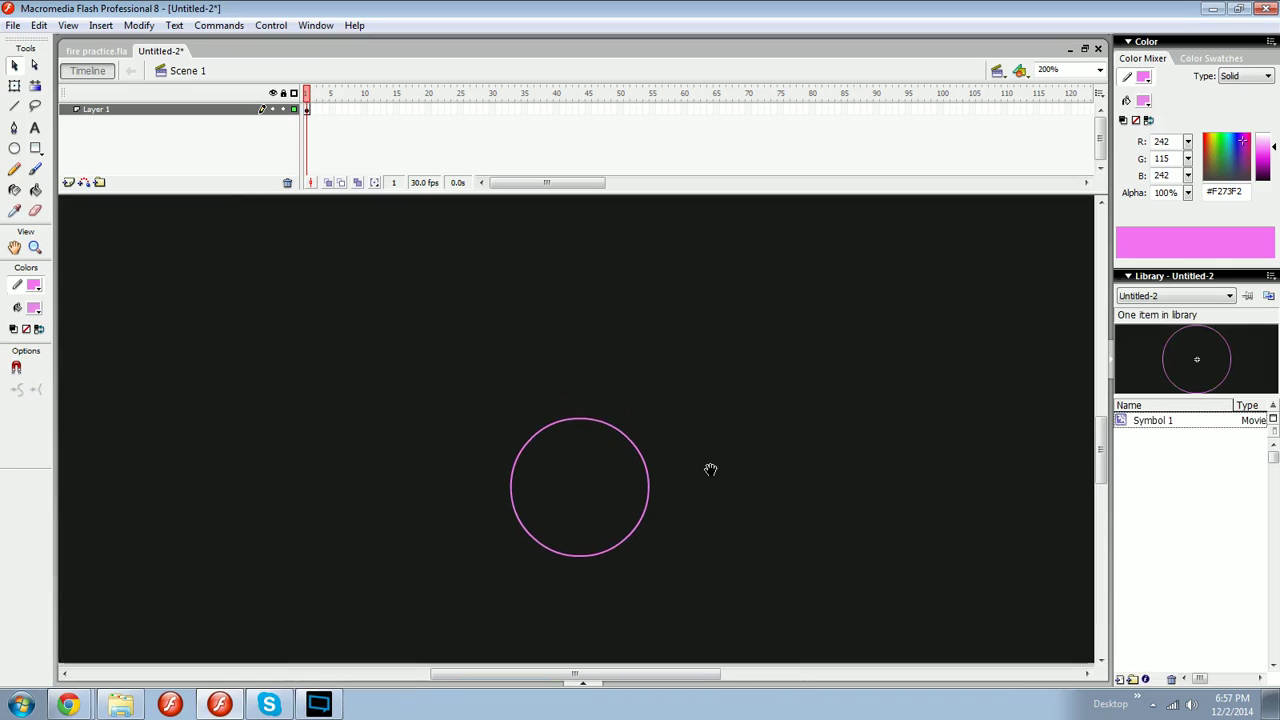
Try squeezing the circle into a narrow upright oval with Free Transform and undo it.
{"action": "left_click", "coordinate": [580, 508]}
{"action": "key", "text": "q"}
{"action": "left_click_drag", "start_coordinate": [648, 421], "coordinate": [626, 421]}
{"action": "left_click", "coordinate": [680, 464]}
{"action": "key", "text": "ctrl+z"}
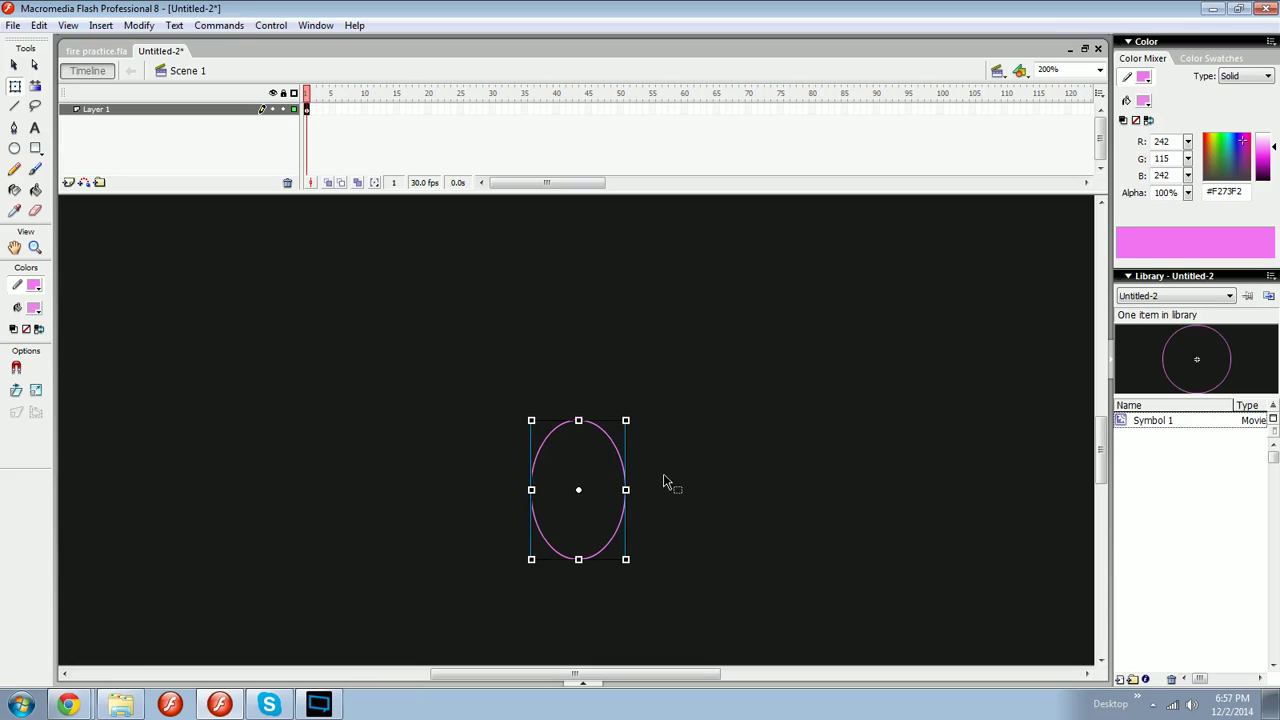
{"action": "key", "text": "ctrl+z"}
{"action": "left_click", "coordinate": [656, 463]}
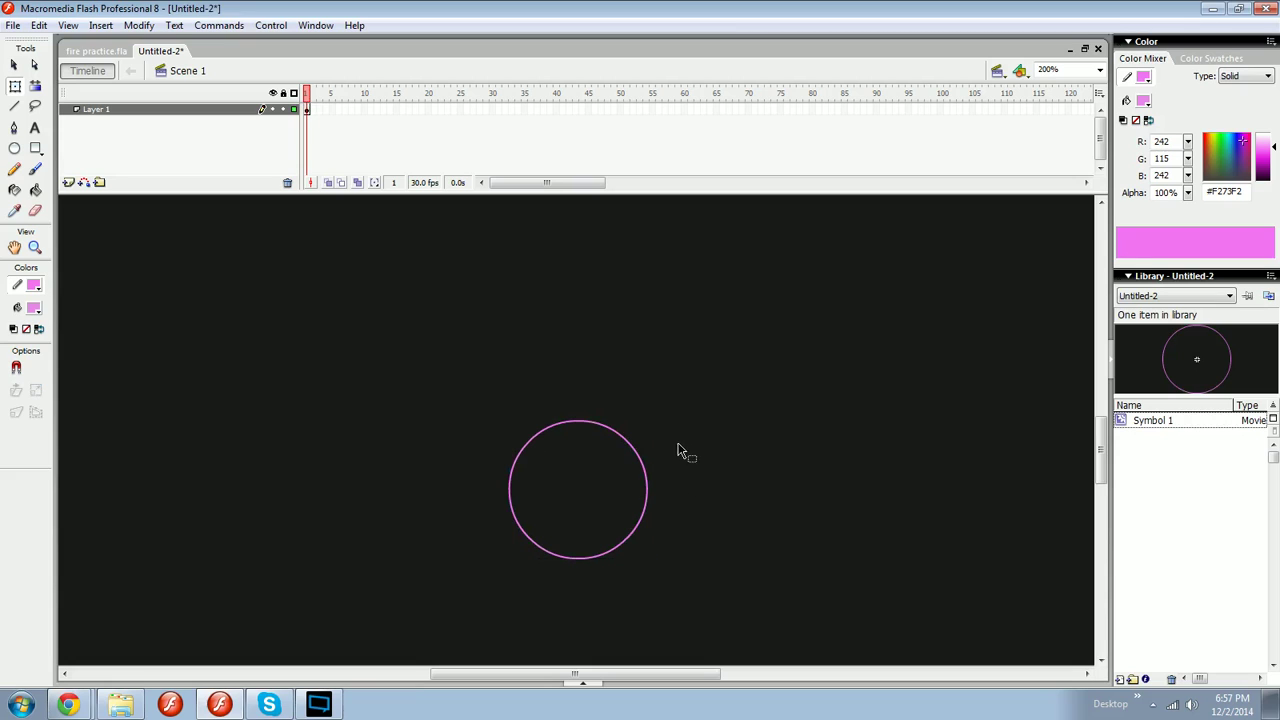
Try the light orange #FBCB6A as the Brush fill with a stroke beside the circle, and undo the stroke.
{"action": "key", "text": "b"}
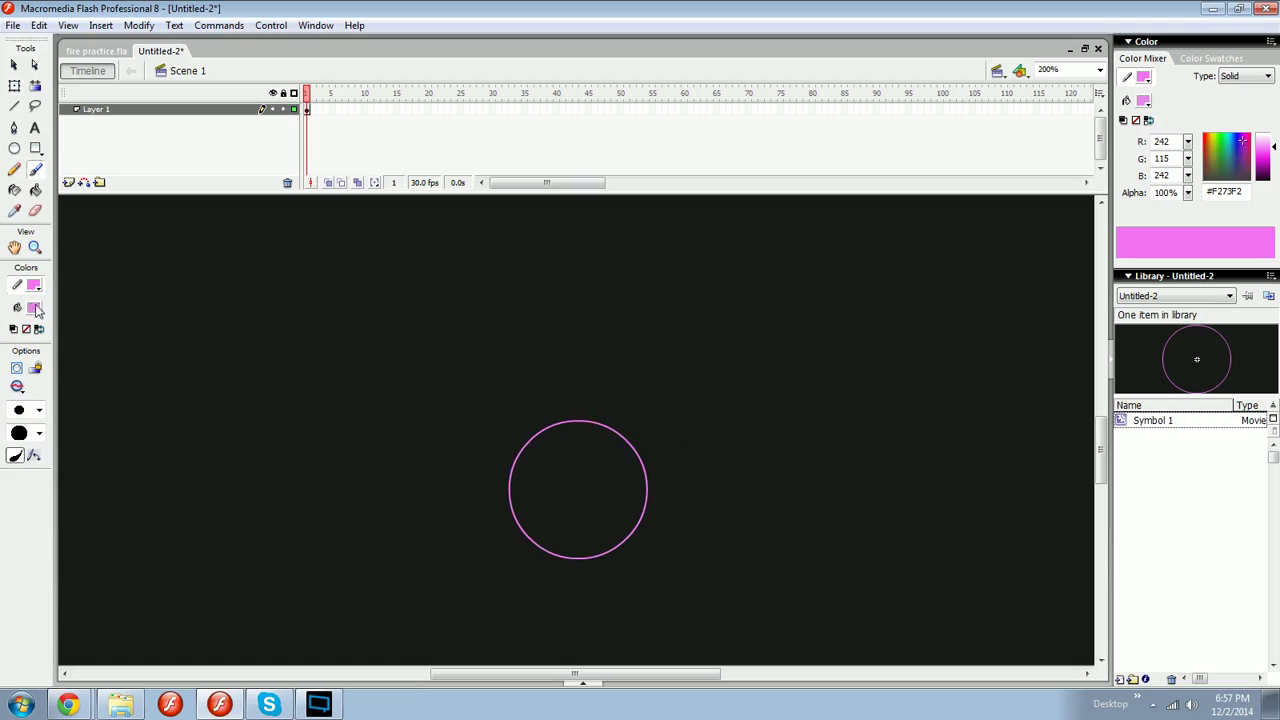
{"action": "left_click", "coordinate": [35, 310]}
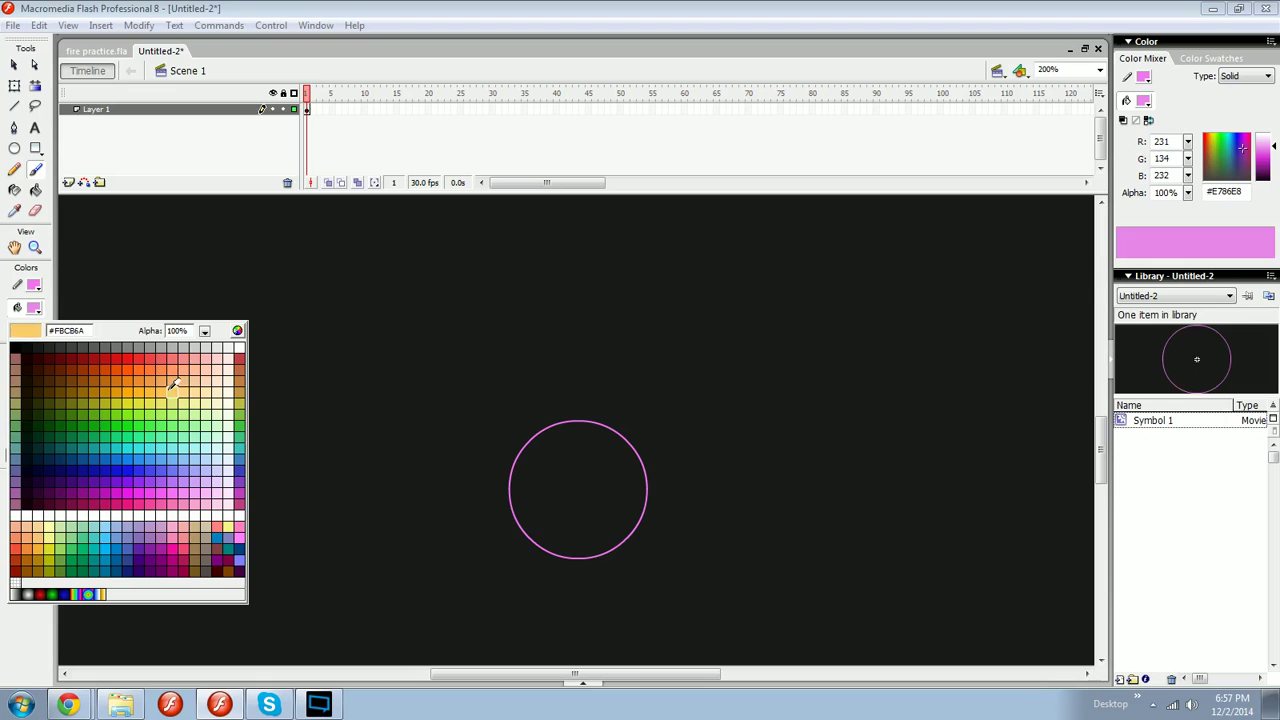
{"action": "left_click", "coordinate": [172, 389]}
{"action": "left_click_drag", "start_coordinate": [311, 386], "coordinate": [374, 539]}
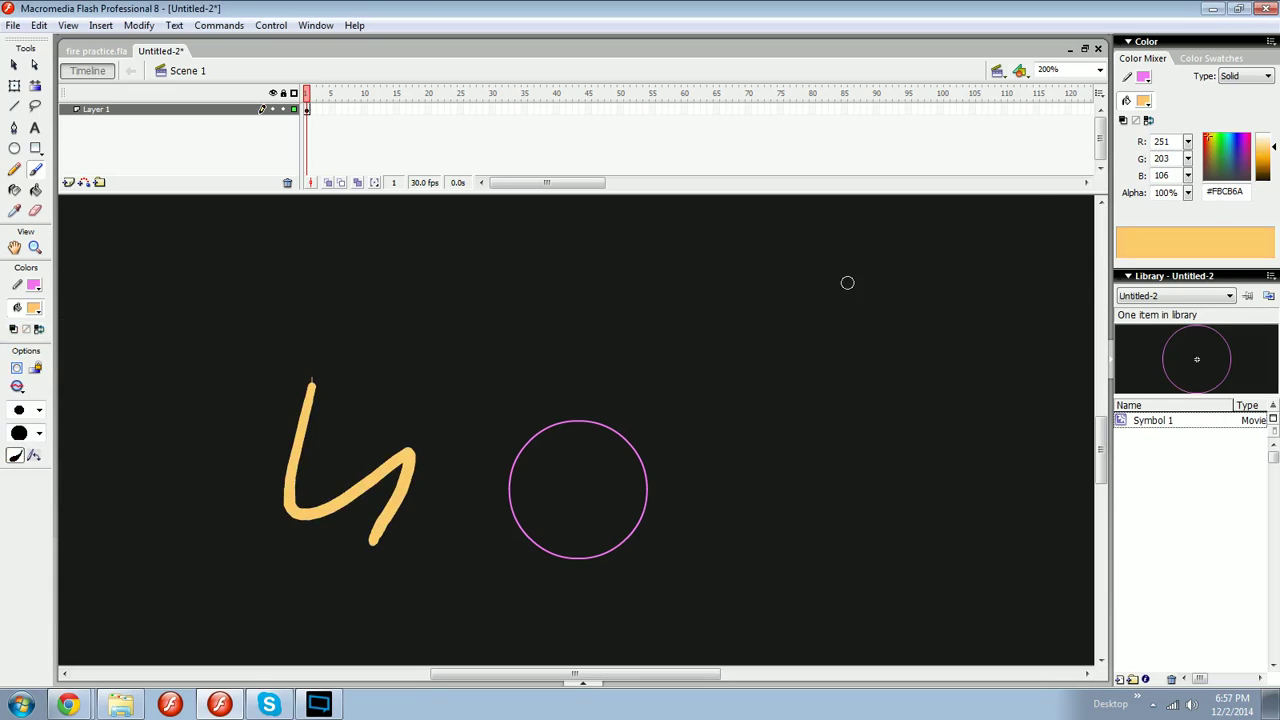
{"action": "key", "text": "ctrl+z"}
Try mixing other orange fills, including #FABE85, #F5D181 and #F3B558, with test brush strokes that are undone.
{"action": "left_click_drag", "start_coordinate": [1211, 141], "coordinate": [1207, 137]}
{"action": "left_click_drag", "start_coordinate": [1273, 147], "coordinate": [1273, 144]}
{"action": "left_click_drag", "start_coordinate": [791, 309], "coordinate": [635, 500]}
{"action": "key", "text": "ctrl+z"}
{"action": "left_click", "coordinate": [1270, 146]}
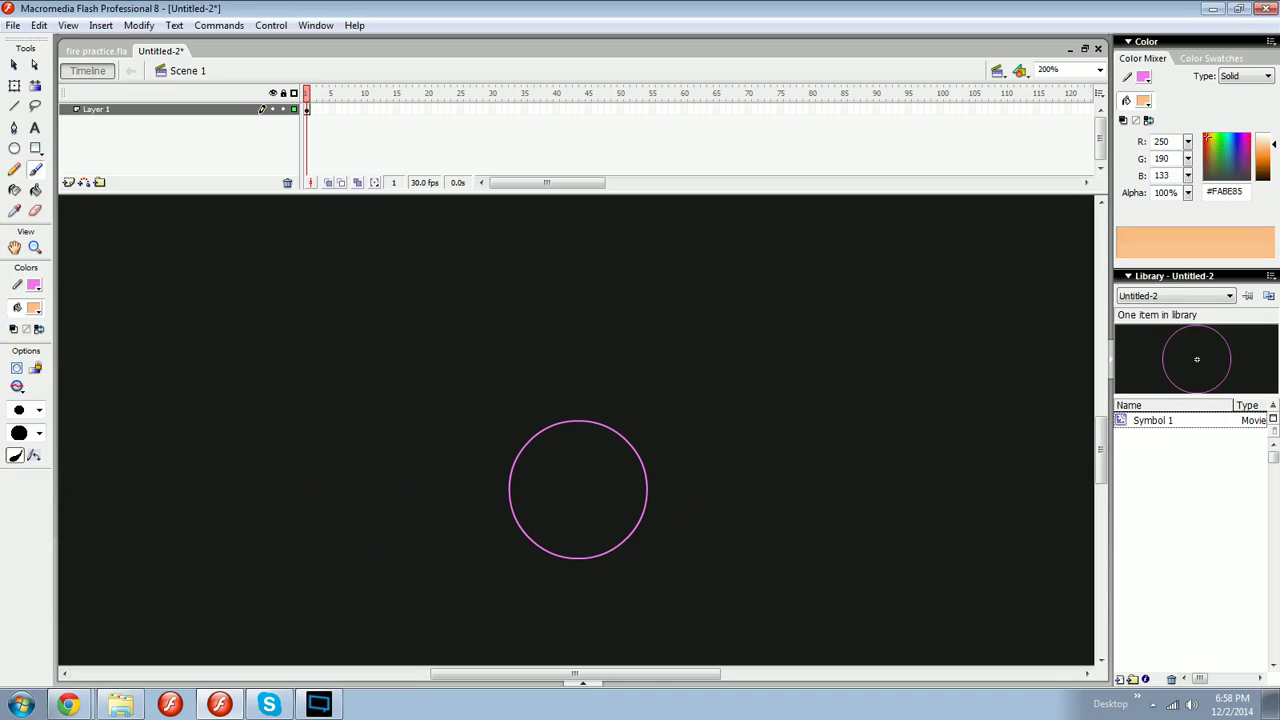
{"action": "left_click_drag", "start_coordinate": [1208, 142], "coordinate": [1209, 140]}
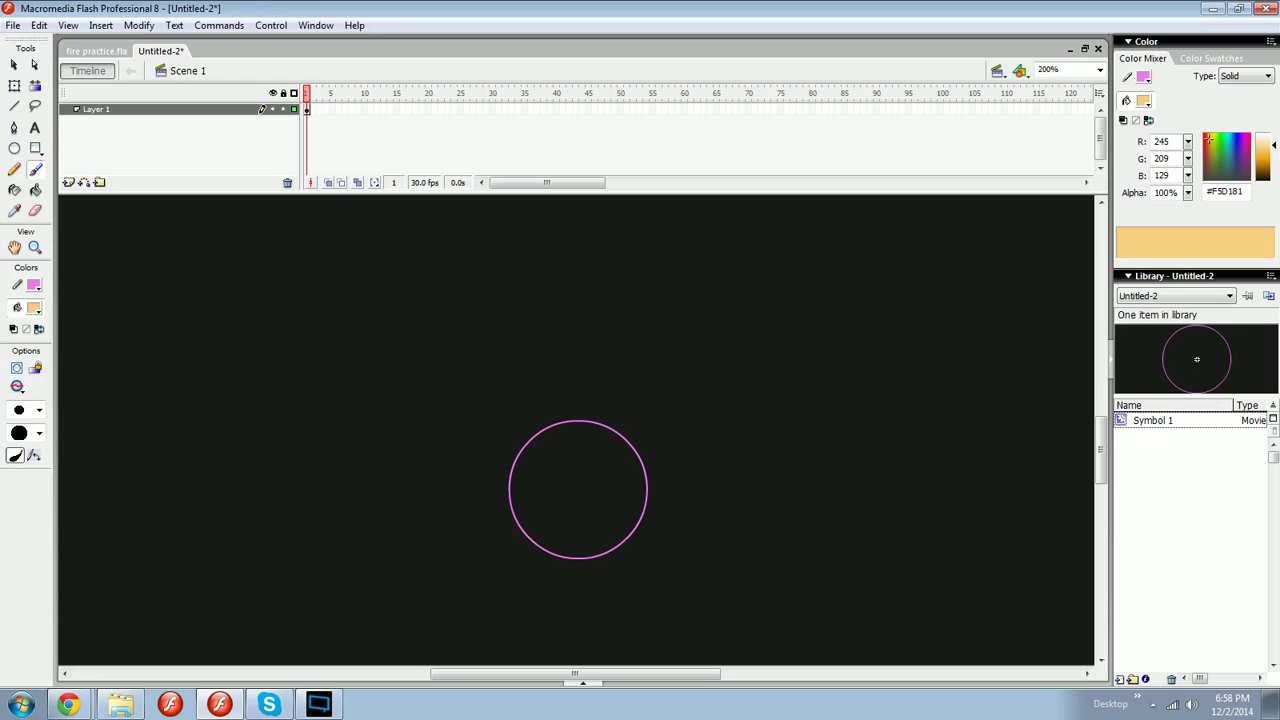
{"action": "left_click", "coordinate": [1262, 148]}
{"action": "left_click", "coordinate": [1207, 143]}
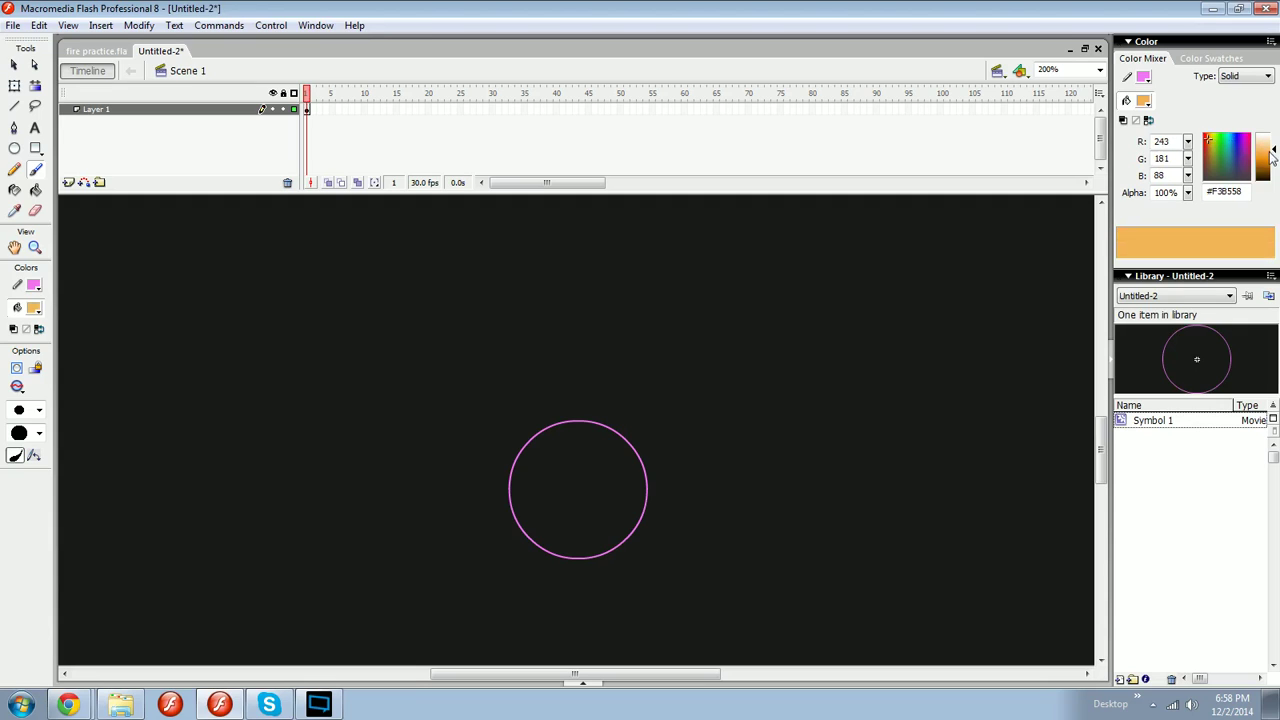
{"action": "left_click_drag", "start_coordinate": [688, 319], "coordinate": [721, 299]}
{"action": "key", "text": "ctrl+z"}
Mix the brush fill to orange #E89542, checking it with test strokes around the circle and undoing them.
{"action": "left_click", "coordinate": [1208, 140]}
{"action": "left_click", "coordinate": [1206, 143]}
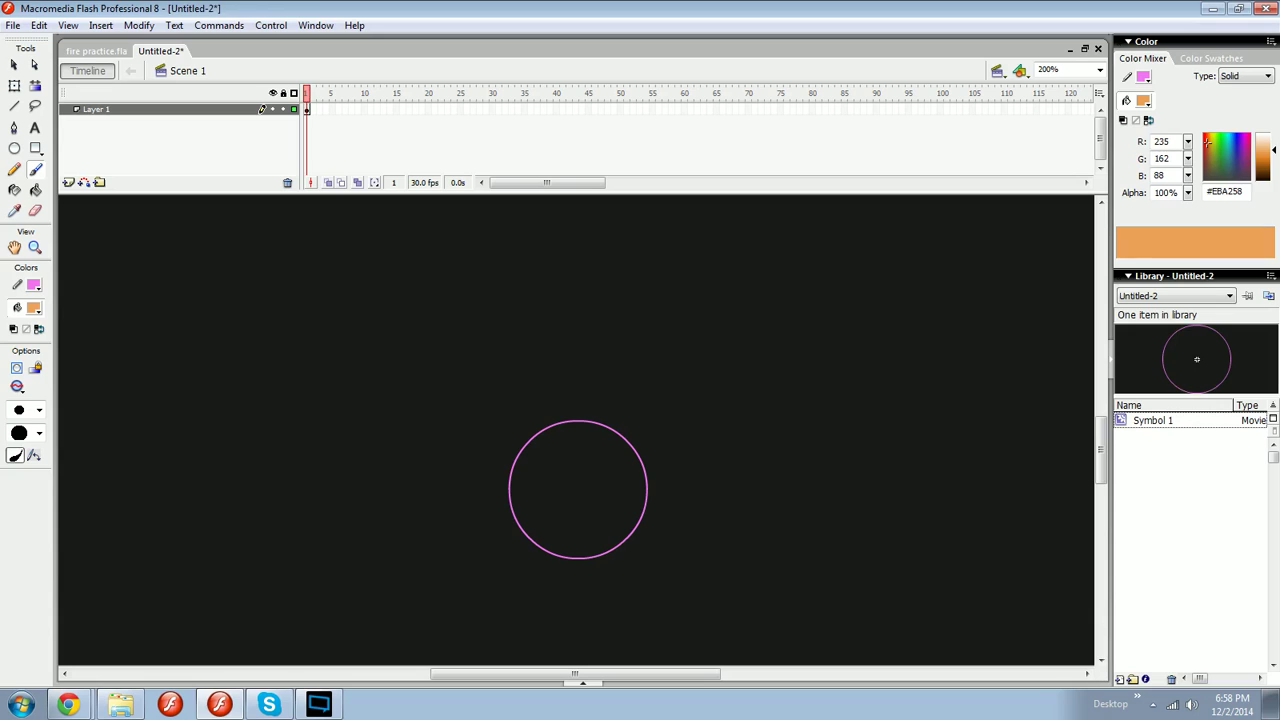
{"action": "left_click_drag", "start_coordinate": [1273, 150], "coordinate": [1273, 148]}
{"action": "left_click_drag", "start_coordinate": [574, 389], "coordinate": [632, 418]}
{"action": "key", "text": "ctrl+z"}
{"action": "left_click_drag", "start_coordinate": [1273, 148], "coordinate": [1273, 152]}
{"action": "mouse_move", "coordinate": [617, 424]}
{"action": "left_mouse_down"}
{"action": "mouse_move", "coordinate": [574, 426]}
{"action": "mouse_move", "coordinate": [648, 465]}
{"action": "left_mouse_up"}
{"action": "key", "text": "ctrl+z"}
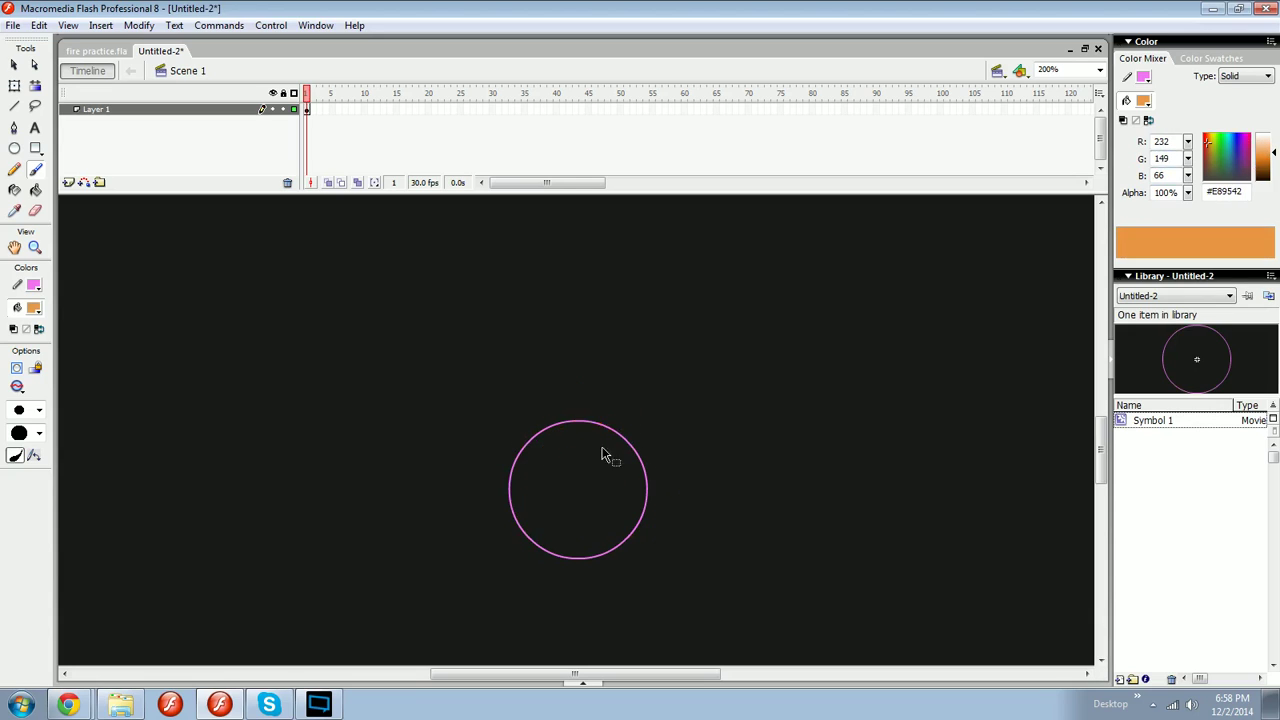
{"action": "left_click_drag", "start_coordinate": [560, 418], "coordinate": [570, 560]}
{"action": "key", "text": "ctrl+z"}
{"action": "left_click_drag", "start_coordinate": [604, 433], "coordinate": [606, 443]}
{"action": "key", "text": "ctrl+z"}
Set the stroke colour to none and test the brush around the circle, undoing the test strokes.
{"action": "left_click", "coordinate": [37, 287]}
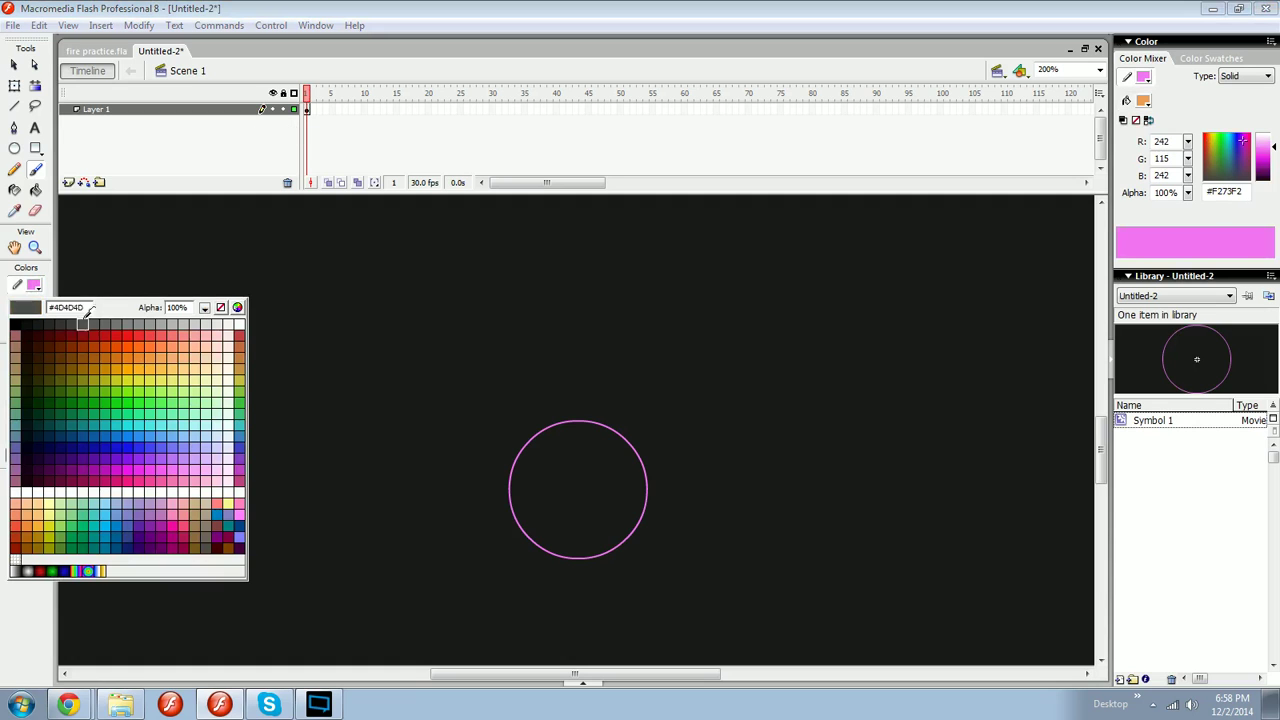
{"action": "left_click", "coordinate": [222, 308]}
{"action": "left_click_drag", "start_coordinate": [530, 390], "coordinate": [668, 484]}
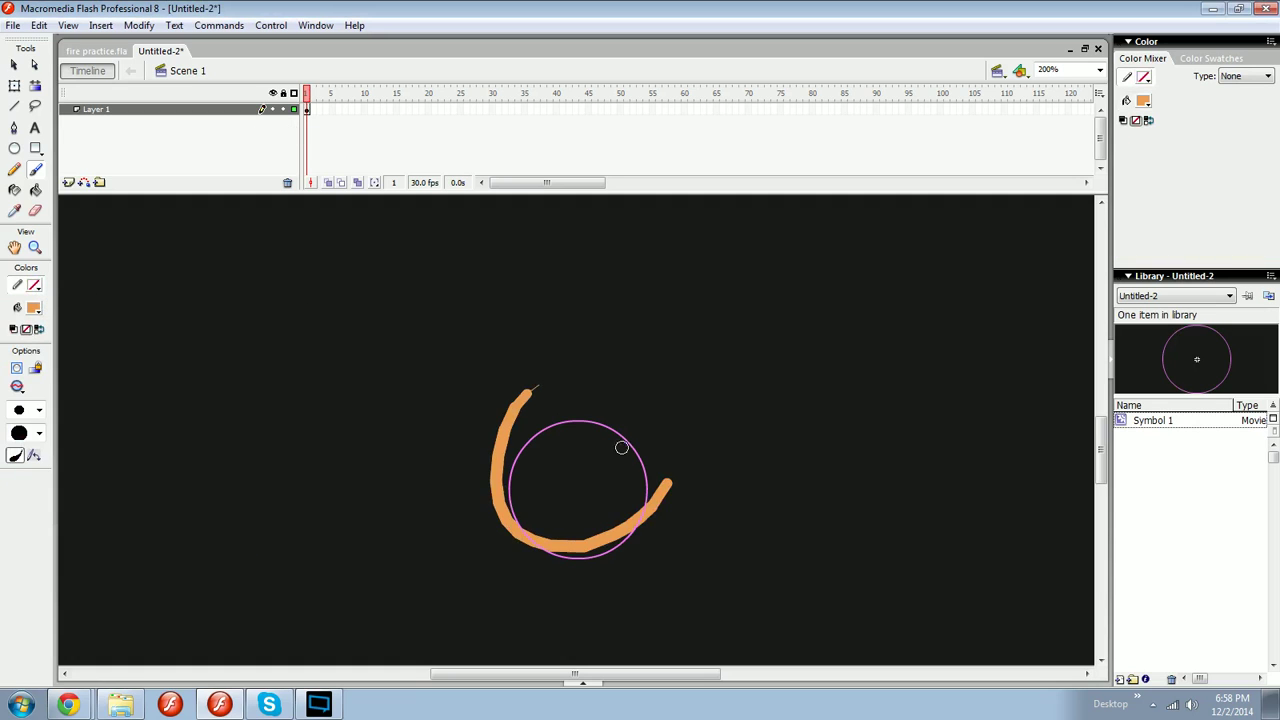
{"action": "key", "text": "ctrl+z"}
{"action": "mouse_move", "coordinate": [563, 426]}
{"action": "left_mouse_down"}
{"action": "mouse_move", "coordinate": [600, 443]}
{"action": "mouse_move", "coordinate": [562, 565]}
{"action": "mouse_move", "coordinate": [620, 528]}
{"action": "left_mouse_up"}
{"action": "key", "text": "ctrl+z"}
{"action": "key", "text": "ctrl+z"}
{"action": "mouse_move", "coordinate": [680, 345]}
{"action": "left_mouse_down"}
{"action": "mouse_move", "coordinate": [680, 405]}
{"action": "mouse_move", "coordinate": [663, 443]}
{"action": "left_mouse_up"}
{"action": "key", "text": "ctrl+z"}
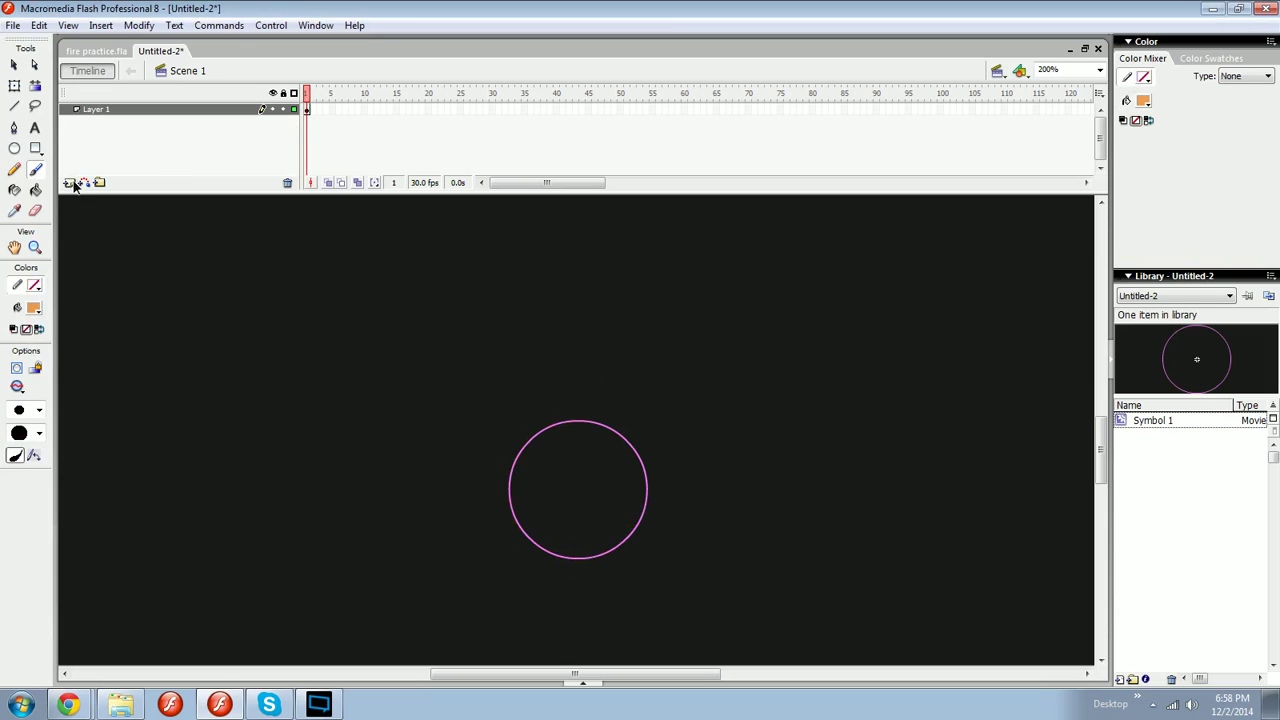
Add a new layer above the circle's layer, lock Layer 1, and undo the test stroke painted around the circle.
{"action": "left_click", "coordinate": [70, 182]}
{"action": "mouse_move", "coordinate": [640, 381]}
{"action": "left_mouse_down"}
{"action": "mouse_move", "coordinate": [655, 470]}
{"action": "mouse_move", "coordinate": [605, 350]}
{"action": "left_mouse_up"}
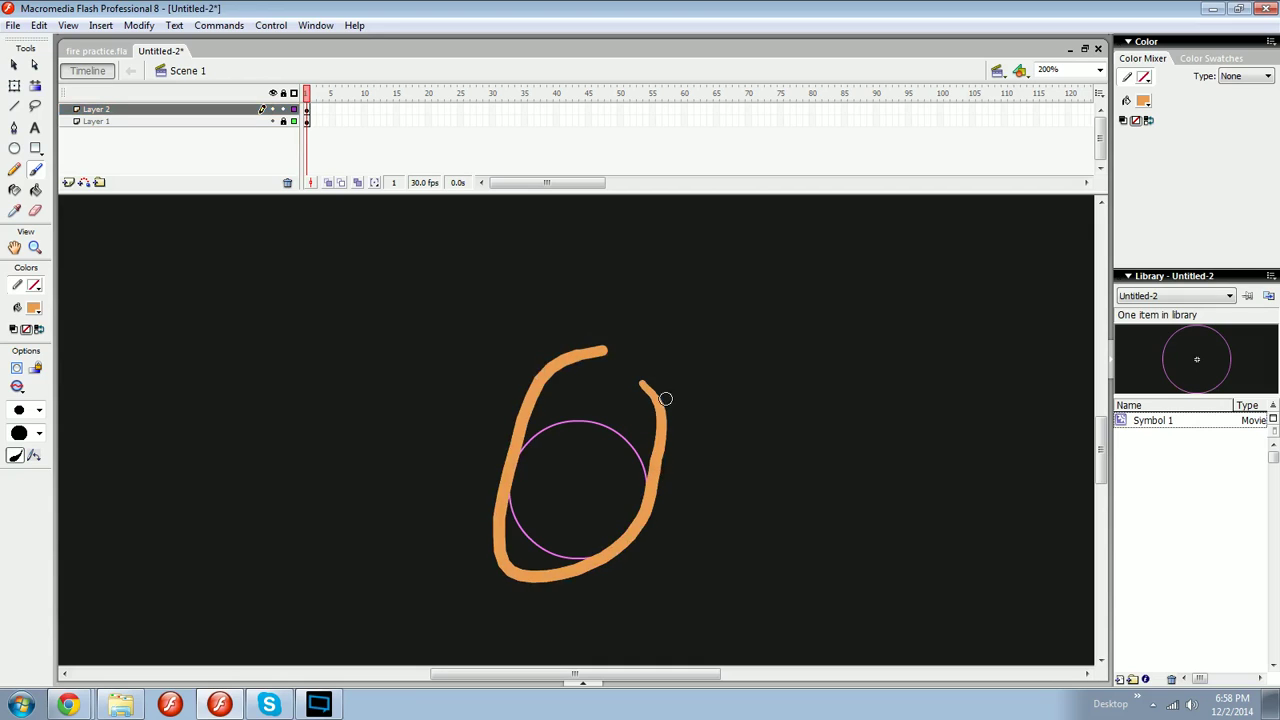
{"action": "key", "text": "ctrl+z"}
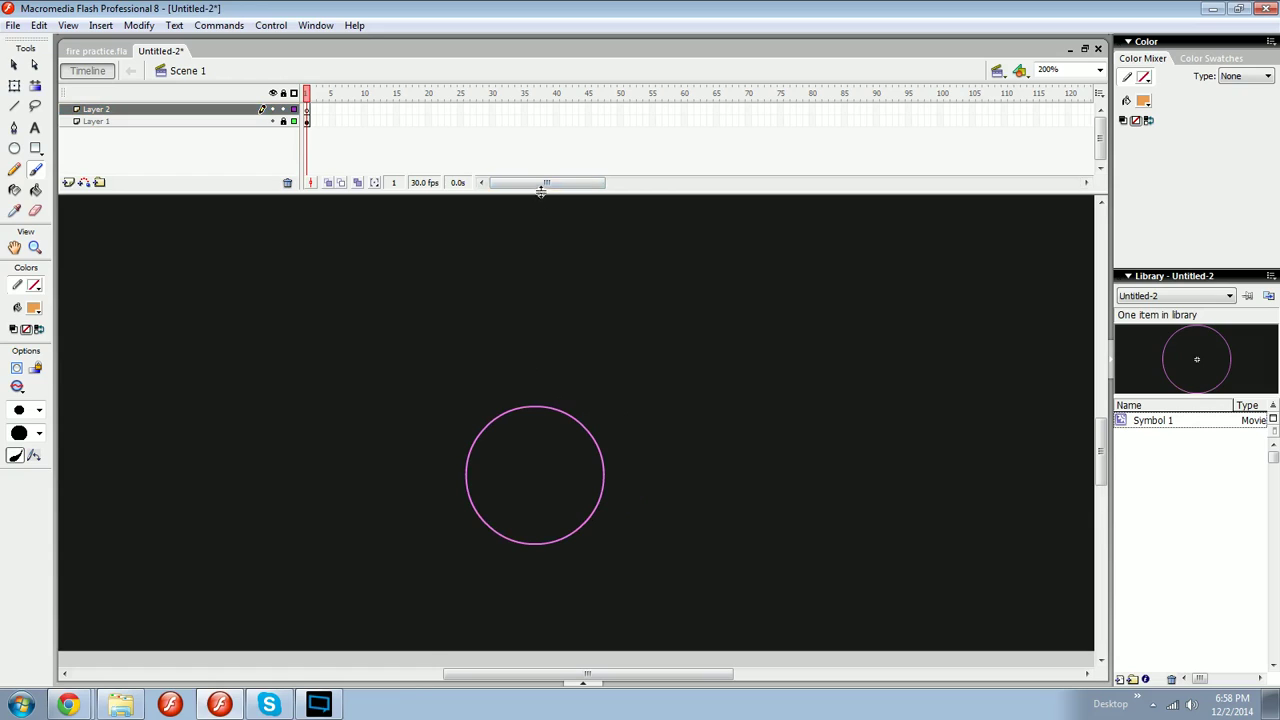
{"action": "left_click_drag", "start_coordinate": [540, 191], "coordinate": [540, 147]}
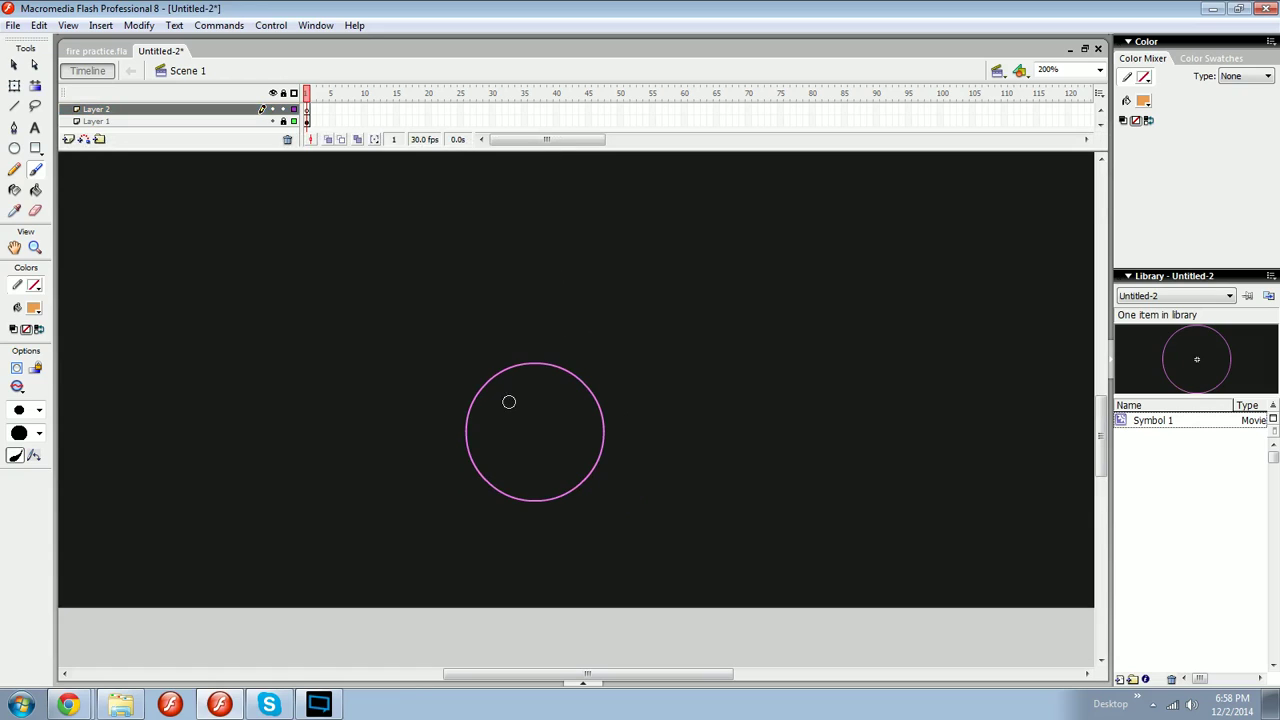
{"action": "left_click_drag", "start_coordinate": [551, 395], "coordinate": [548, 489]}
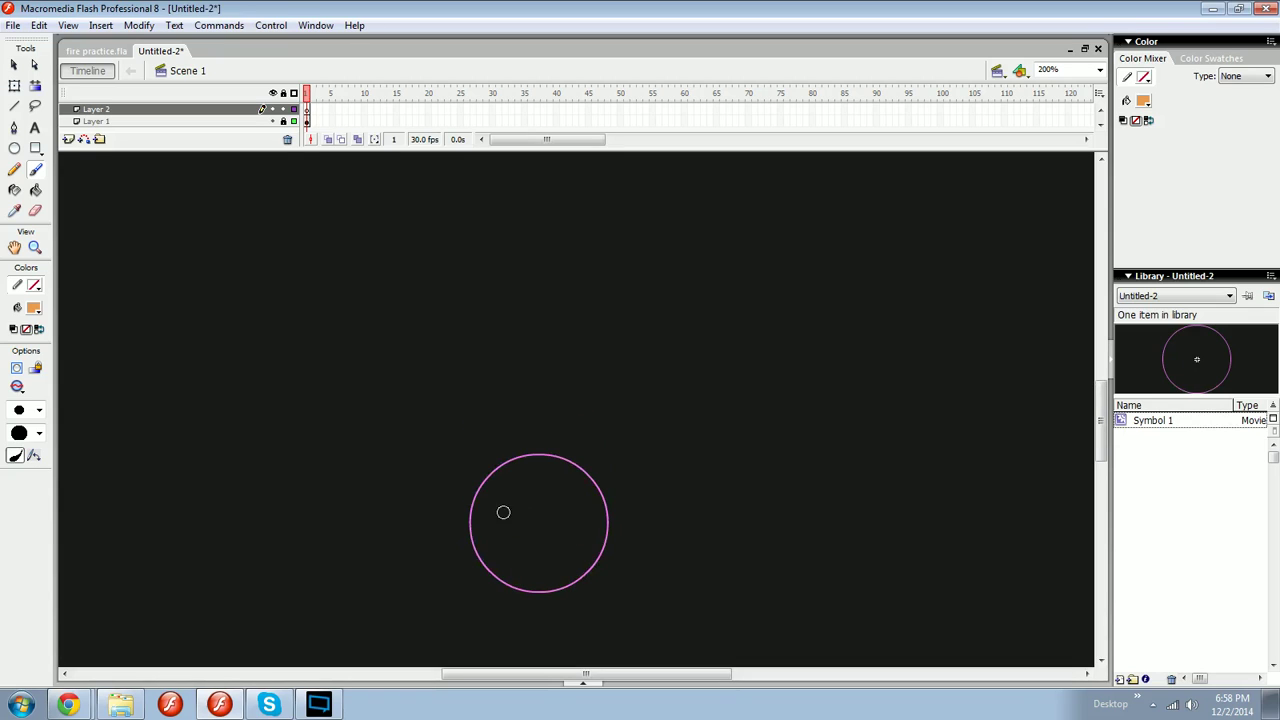
Try curved brush strokes rising from the circle and short strokes beside it on the new layer, and undo them all.
{"action": "left_click_drag", "start_coordinate": [471, 491], "coordinate": [499, 270]}
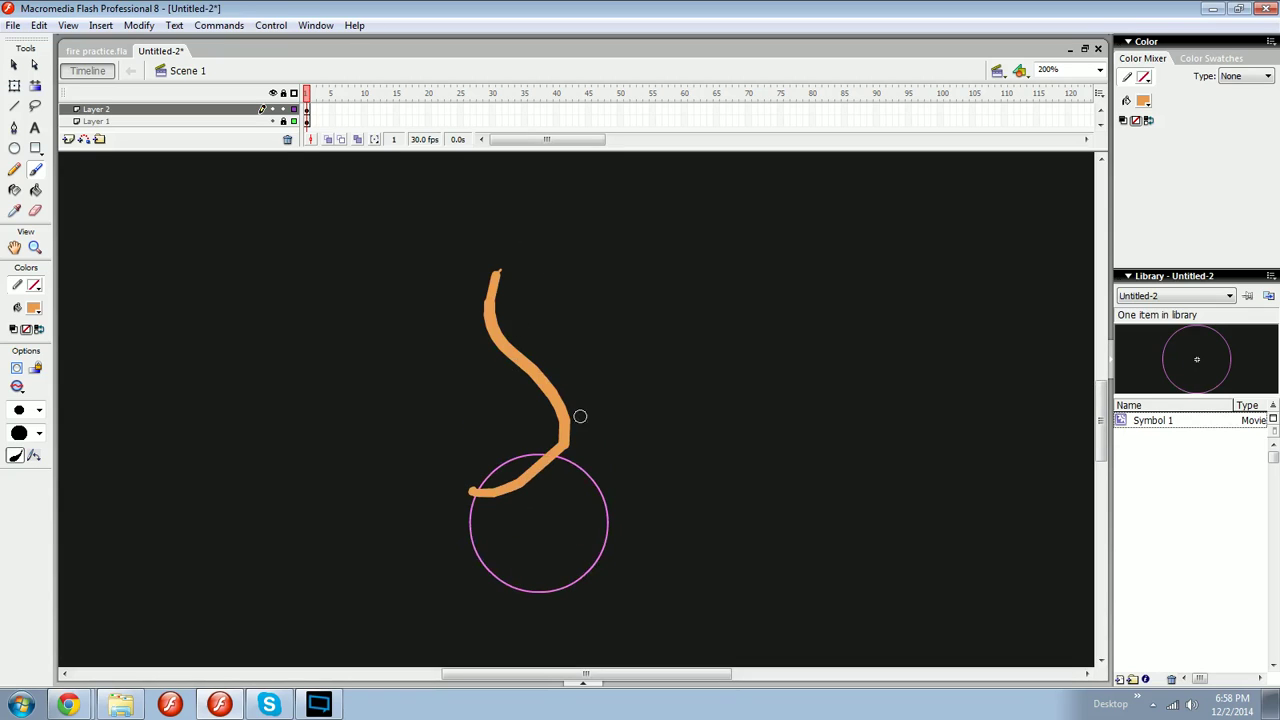
{"action": "mouse_move", "coordinate": [572, 360]}
{"action": "left_mouse_down"}
{"action": "mouse_move", "coordinate": [528, 414]}
{"action": "mouse_move", "coordinate": [618, 448]}
{"action": "mouse_move", "coordinate": [652, 420]}
{"action": "left_mouse_up"}
{"action": "key", "text": "ctrl+z"}
{"action": "key", "text": "ctrl+z"}
{"action": "left_click_drag", "start_coordinate": [717, 419], "coordinate": [750, 407]}
{"action": "left_click_drag", "start_coordinate": [740, 436], "coordinate": [764, 454]}
{"action": "left_click_drag", "start_coordinate": [812, 505], "coordinate": [855, 479]}
{"action": "key", "text": "ctrl+z"}
{"action": "key", "text": "ctrl+z"}
{"action": "key", "text": "ctrl+z"}
{"action": "key", "text": "ctrl+z"}
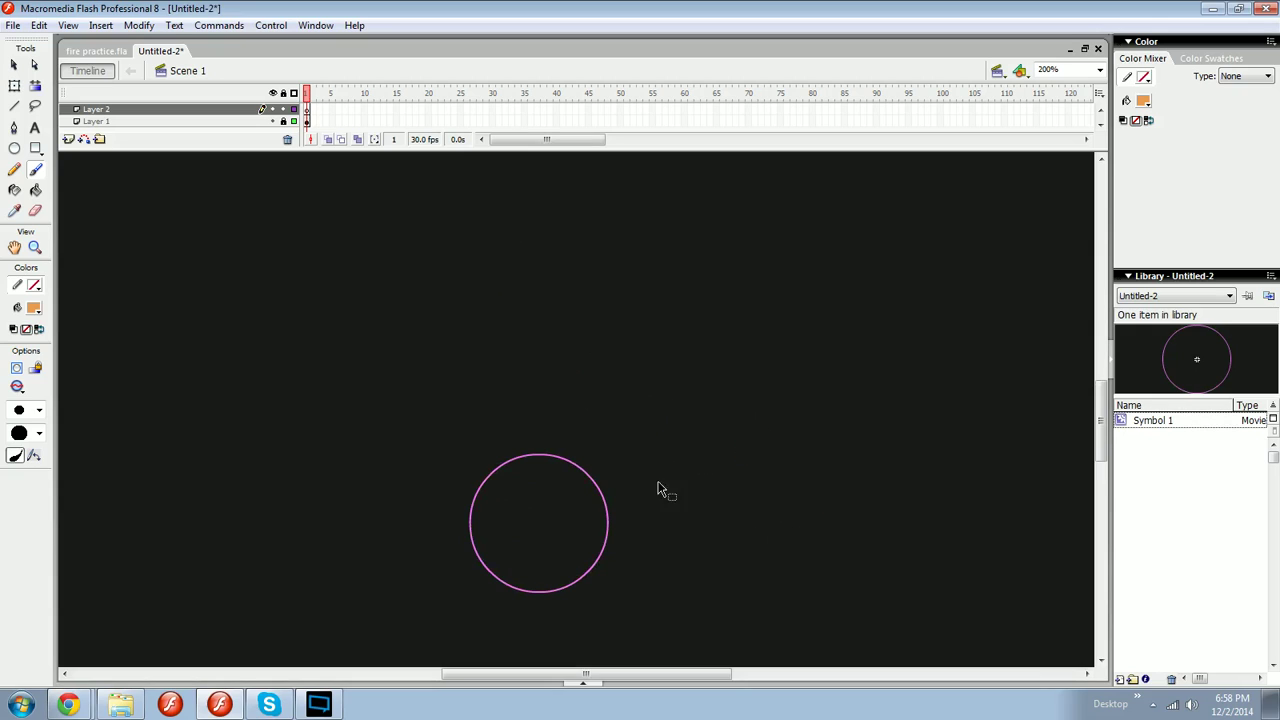
Try diagonal brush strokes and short dashes beside the circle, and undo them all.
{"action": "mouse_move", "coordinate": [648, 467]}
{"action": "left_mouse_down"}
{"action": "mouse_move", "coordinate": [731, 409]}
{"action": "mouse_move", "coordinate": [772, 412]}
{"action": "left_mouse_up"}
{"action": "left_click_drag", "start_coordinate": [766, 455], "coordinate": [810, 430]}
{"action": "scroll", "coordinate": [769, 526], "scroll_direction": "right", "scroll_amount": 1}
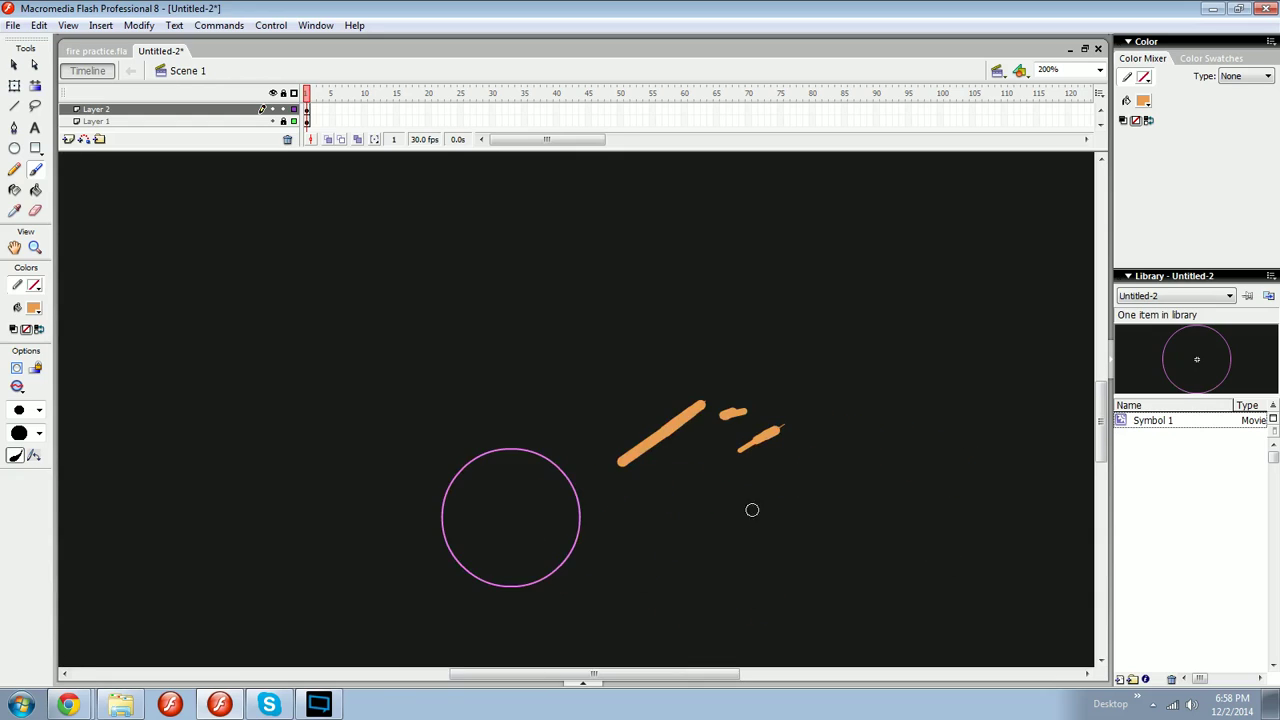
{"action": "mouse_move", "coordinate": [752, 510]}
{"action": "left_mouse_down"}
{"action": "mouse_move", "coordinate": [760, 530]}
{"action": "mouse_move", "coordinate": [677, 537]}
{"action": "left_mouse_up"}
{"action": "key", "text": "ctrl+z"}
{"action": "key", "text": "ctrl+z"}
{"action": "left_click_drag", "start_coordinate": [598, 497], "coordinate": [695, 452]}
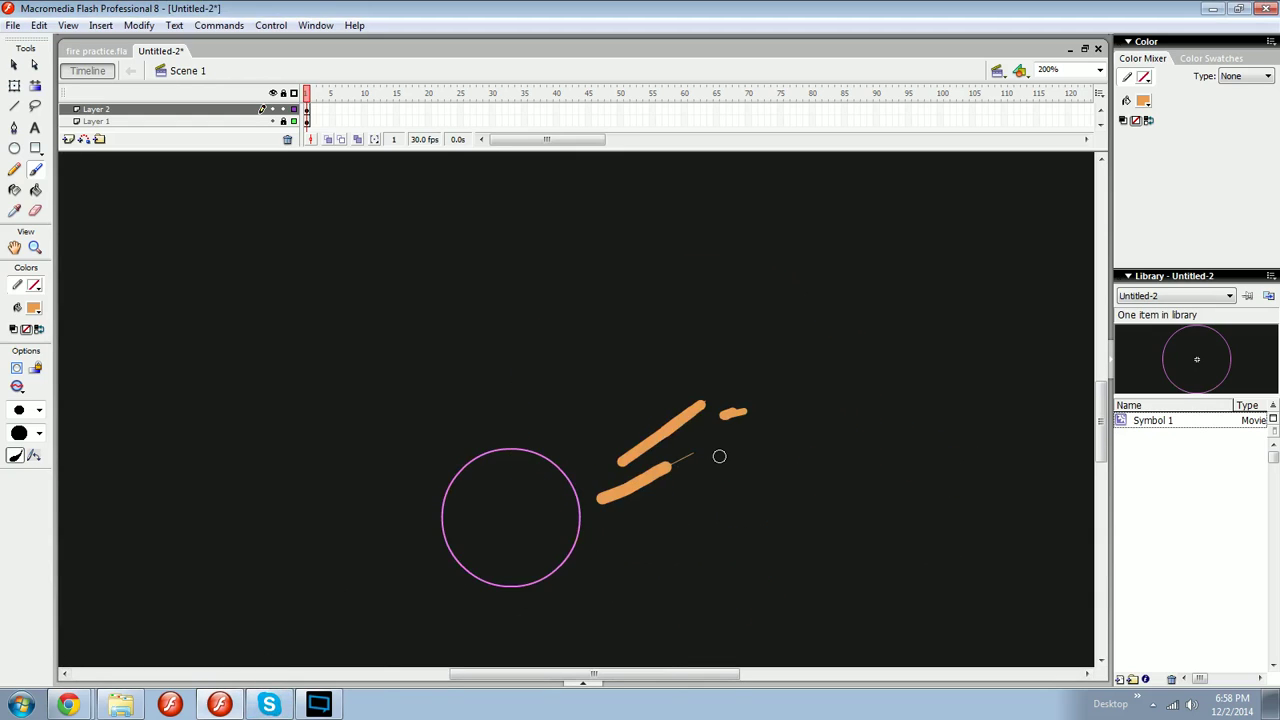
{"action": "key", "text": "ctrl+z"}
{"action": "key", "text": "ctrl+z"}
{"action": "key", "text": "ctrl+z"}
{"action": "mouse_move", "coordinate": [507, 545]}
{"action": "left_mouse_down"}
{"action": "mouse_move", "coordinate": [723, 509]}
{"action": "mouse_move", "coordinate": [650, 478]}
{"action": "left_mouse_up"}
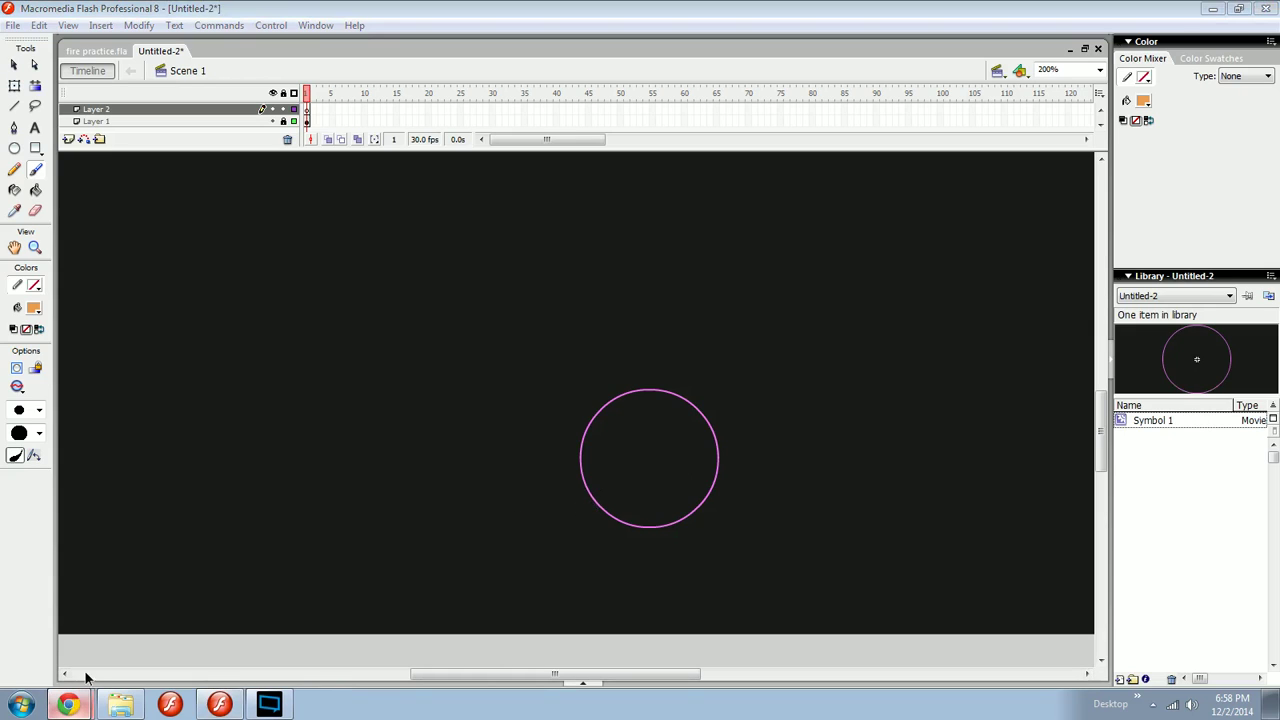
{"action": "left_click_drag", "start_coordinate": [604, 488], "coordinate": [731, 419]}
{"action": "left_click_drag", "start_coordinate": [670, 489], "coordinate": [639, 499]}
{"action": "key", "text": "ctrl+z"}
{"action": "left_click_drag", "start_coordinate": [597, 373], "coordinate": [565, 382]}
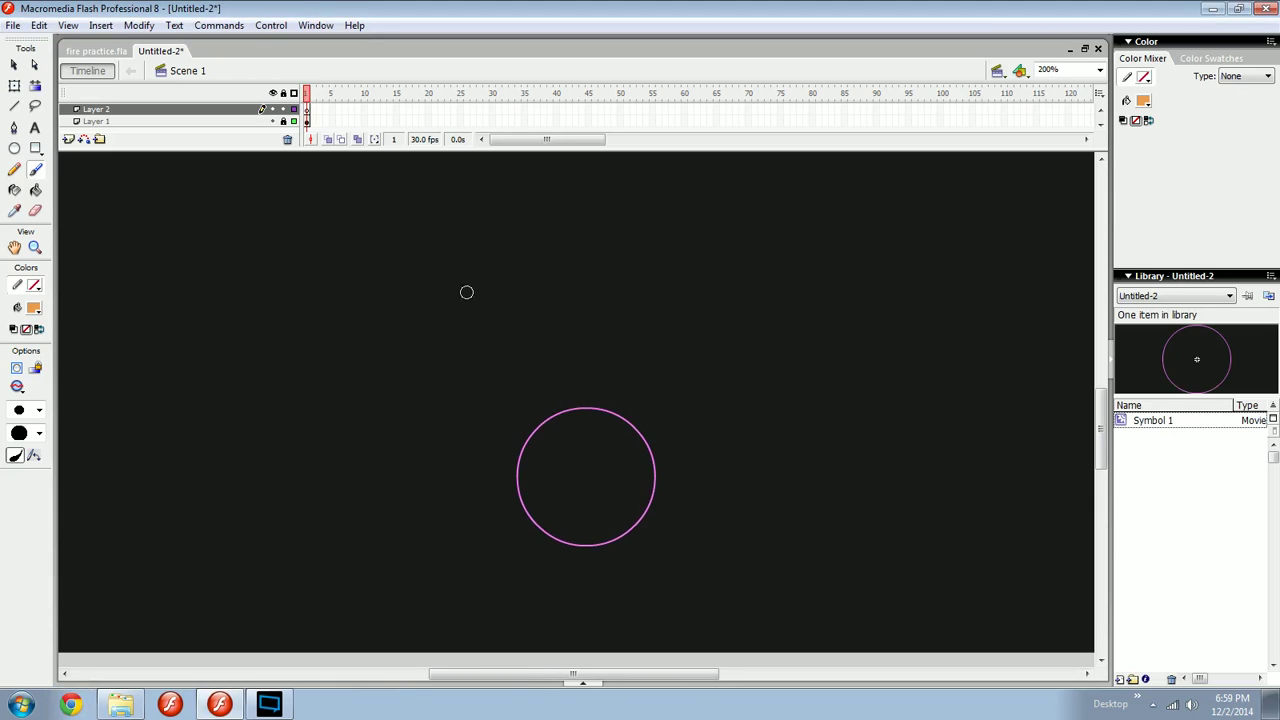
Turn on onion skinning for the timeline.
{"action": "left_click", "coordinate": [333, 141]}
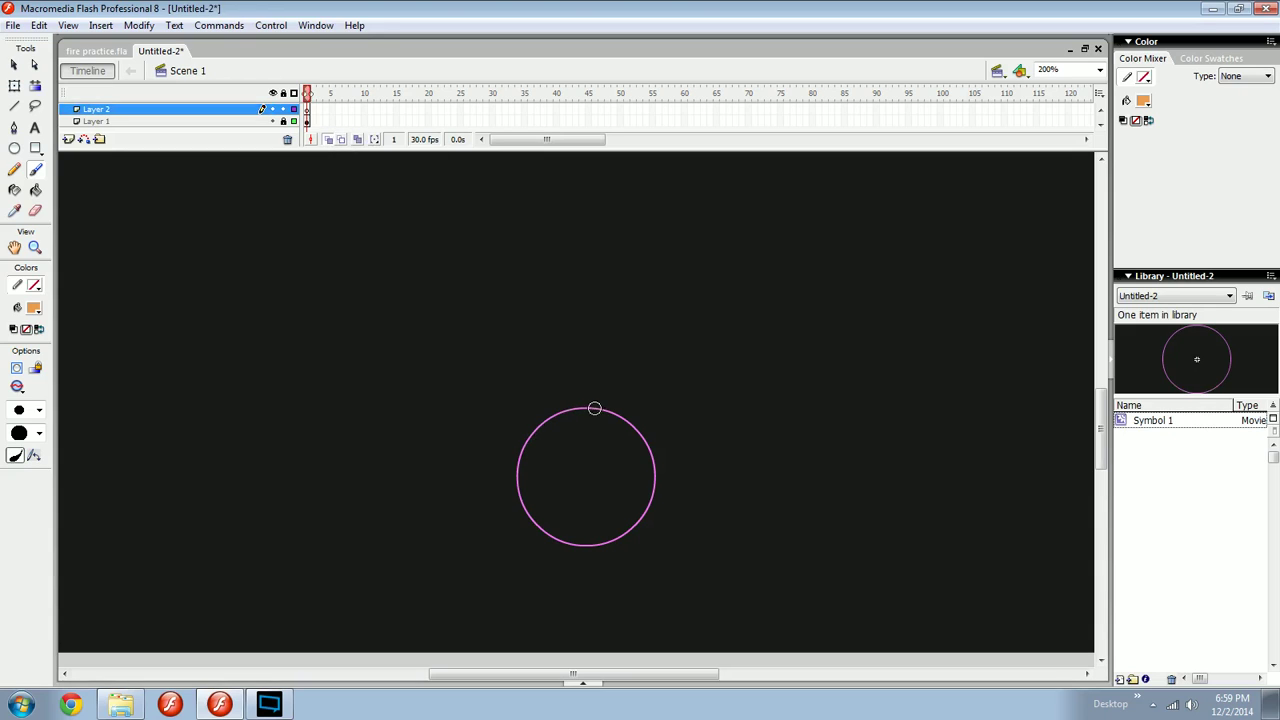
Try short brush marks on both sides of the circle and a large loop on its right, and undo them.
{"action": "left_click", "coordinate": [394, 450]}
{"action": "left_click_drag", "start_coordinate": [725, 456], "coordinate": [740, 457]}
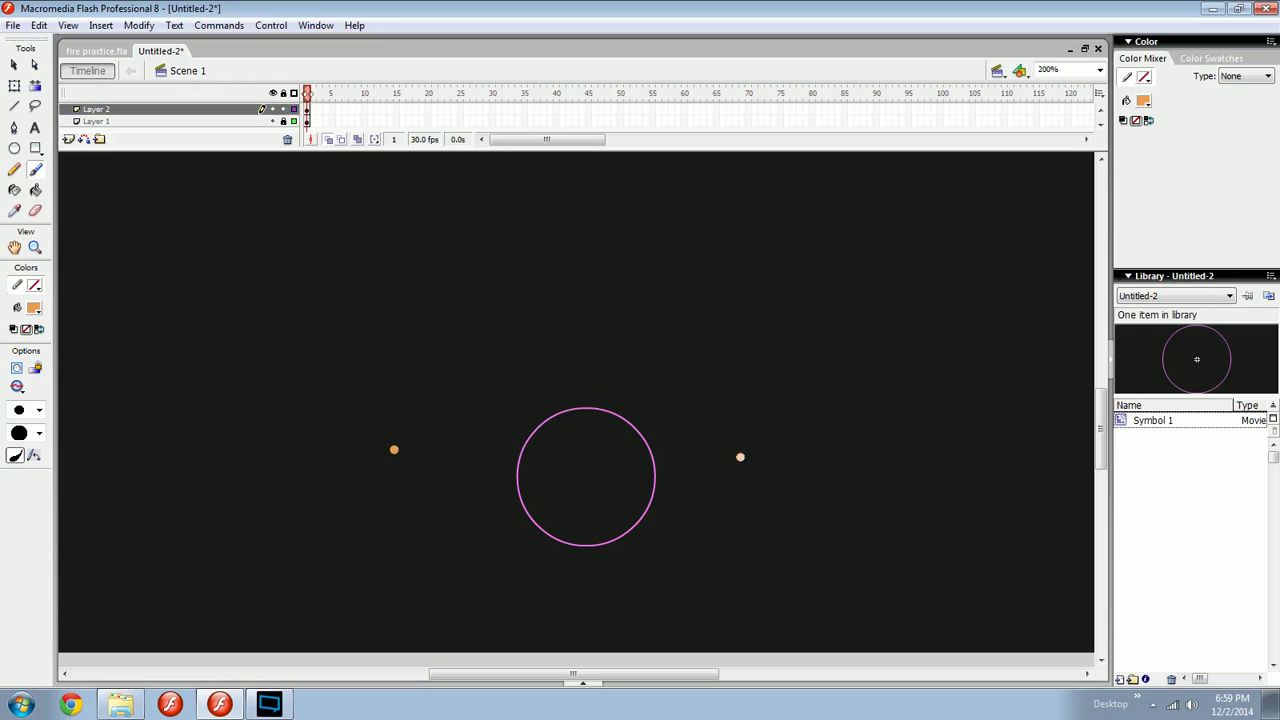
{"action": "left_click_drag", "start_coordinate": [460, 454], "coordinate": [444, 457]}
{"action": "left_click_drag", "start_coordinate": [715, 429], "coordinate": [730, 433]}
{"action": "left_click_drag", "start_coordinate": [498, 438], "coordinate": [479, 440]}
{"action": "left_click_drag", "start_coordinate": [700, 416], "coordinate": [750, 457]}
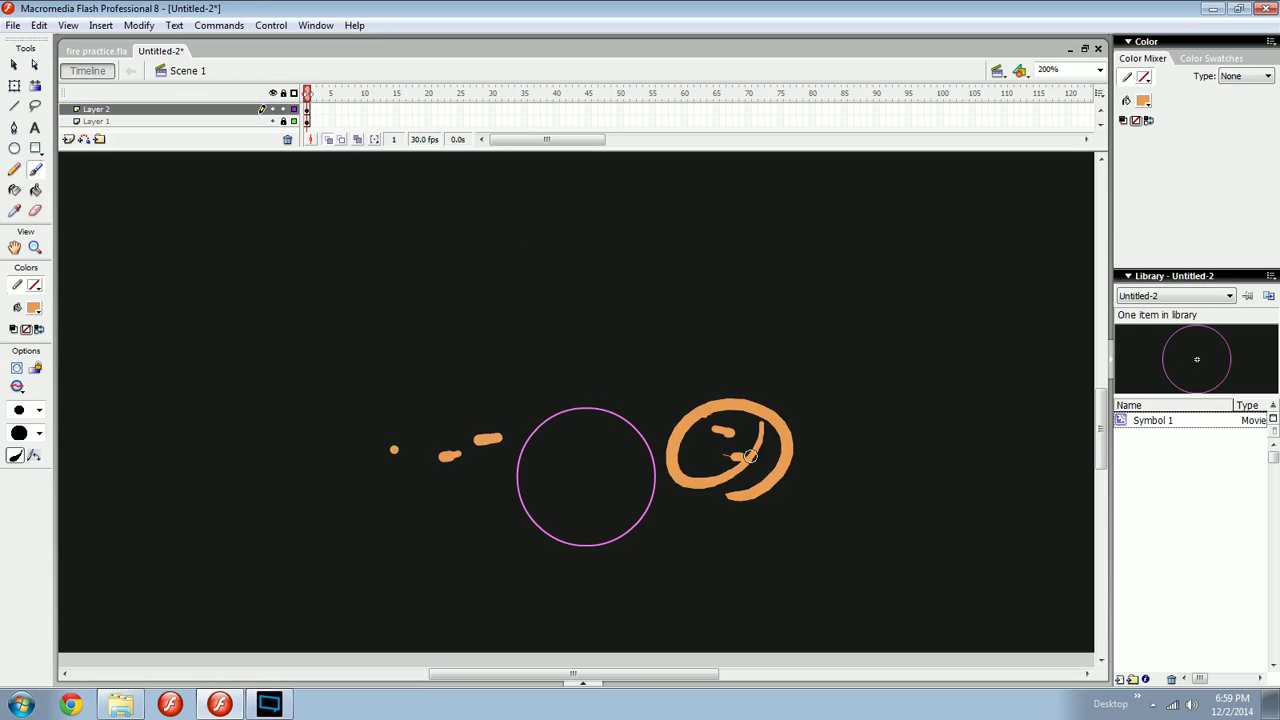
{"action": "key", "text": "ctrl+z"}
{"action": "key", "text": "ctrl+z"}
{"action": "key", "text": "ctrl+z"}
{"action": "key", "text": "ctrl+z"}
{"action": "key", "text": "ctrl+z"}
{"action": "key", "text": "ctrl+z"}
{"action": "key", "text": "ctrl+z"}
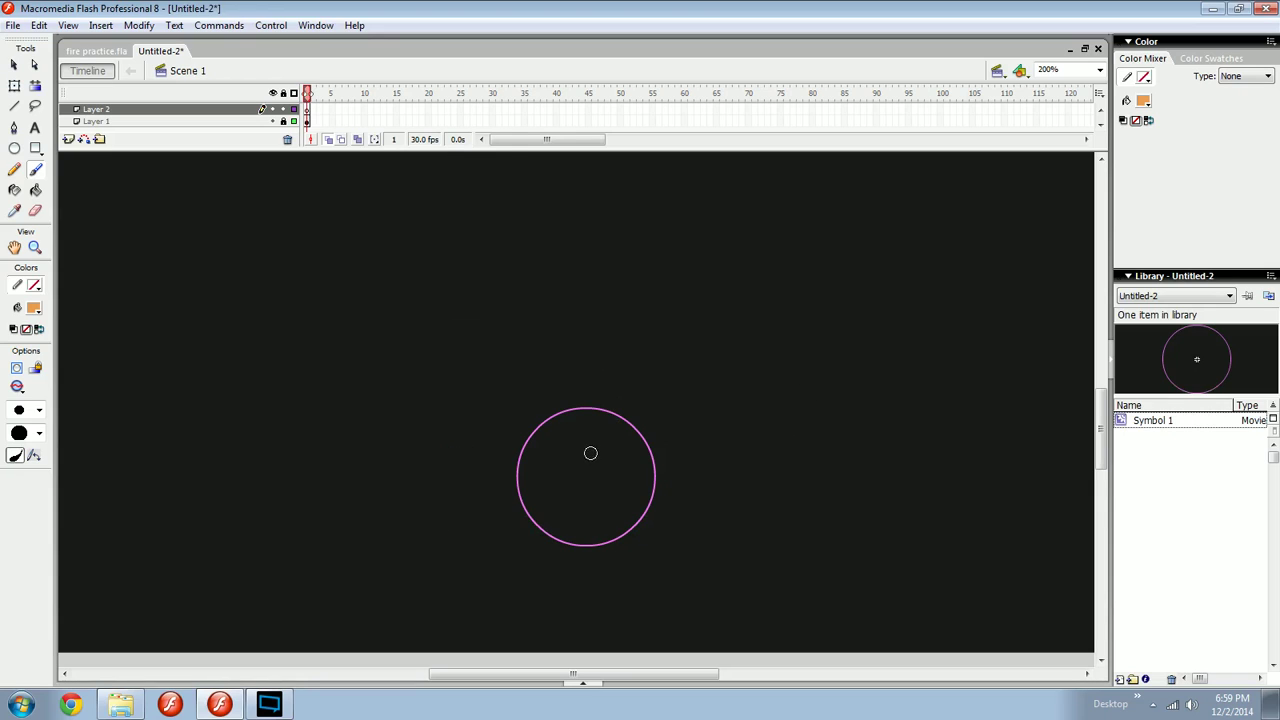
Paint a curved flame stroke from a wavy tip above the circle down its left side, thickening it toward the lower end.
{"action": "left_click_drag", "start_coordinate": [647, 360], "coordinate": [510, 452]}
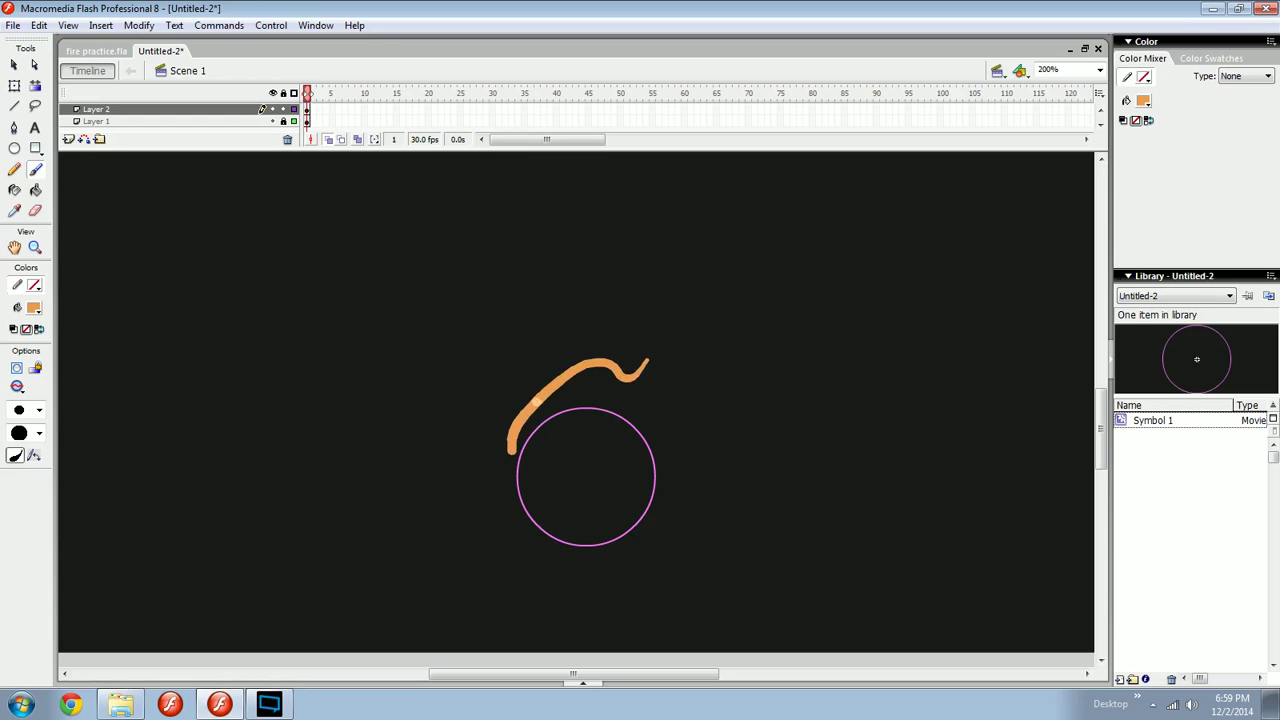
{"action": "left_click_drag", "start_coordinate": [511, 447], "coordinate": [525, 511]}
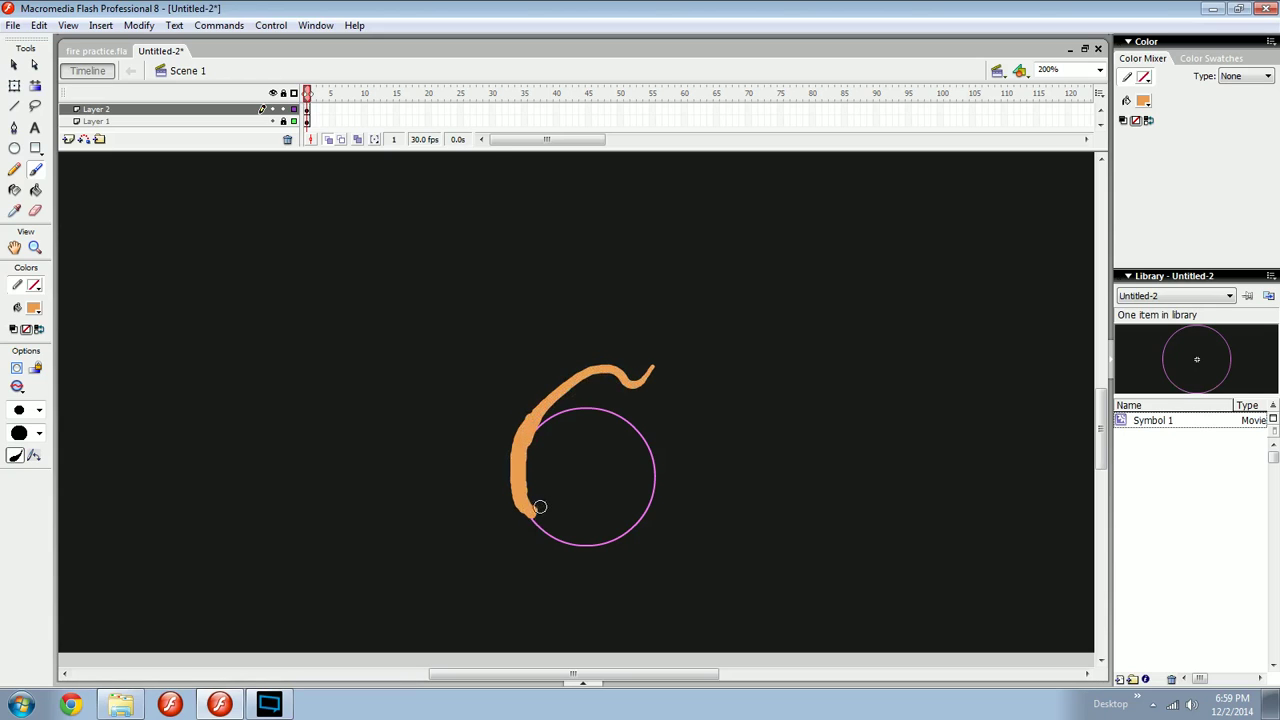
{"action": "left_click_drag", "start_coordinate": [667, 450], "coordinate": [603, 433]}
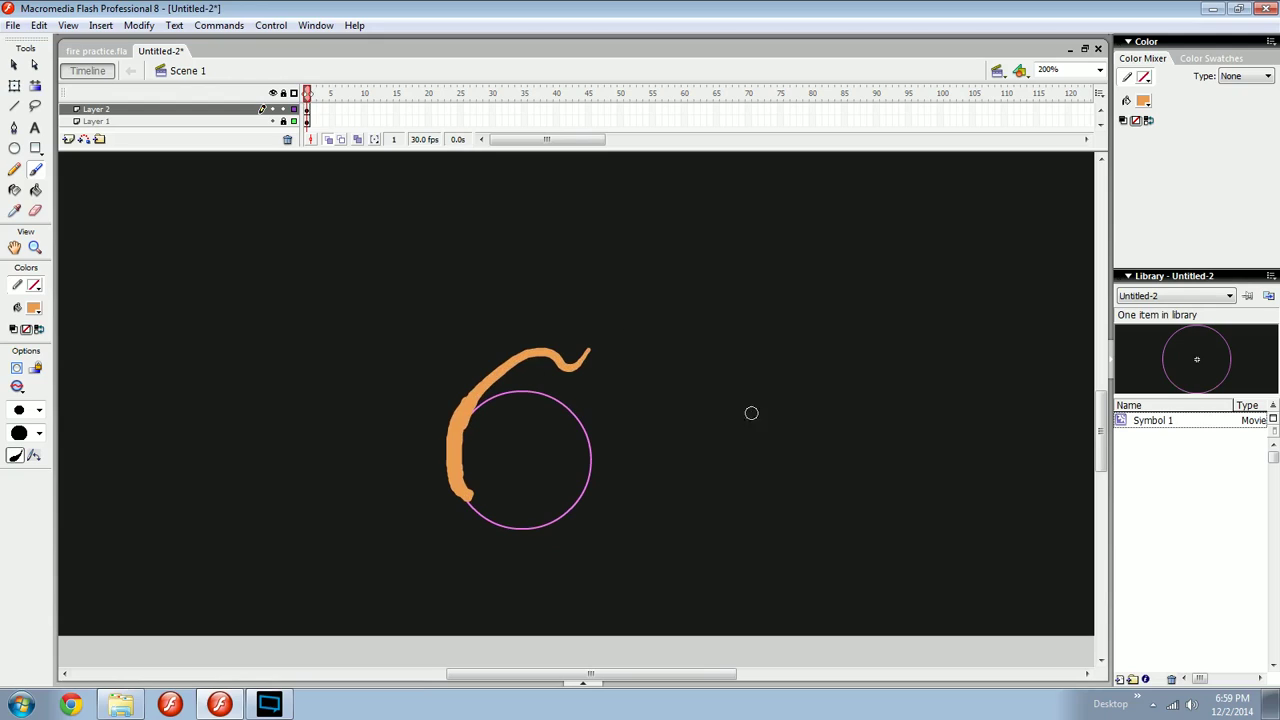
Paint test strokes to the right of the circle and delete them.
{"action": "mouse_move", "coordinate": [757, 505]}
{"action": "left_mouse_down"}
{"action": "mouse_move", "coordinate": [818, 388]}
{"action": "mouse_move", "coordinate": [748, 337]}
{"action": "mouse_move", "coordinate": [799, 316]}
{"action": "mouse_move", "coordinate": [814, 352]}
{"action": "left_mouse_up"}
{"action": "left_click_drag", "start_coordinate": [694, 407], "coordinate": [745, 409]}
{"action": "left_click_drag", "start_coordinate": [967, 303], "coordinate": [688, 572]}
{"action": "key", "text": "Delete"}
Try a brush loop inside the circle and an arrow-like mark at its upper right edge, and undo them.
{"action": "left_click_drag", "start_coordinate": [592, 430], "coordinate": [633, 456]}
{"action": "key", "text": "ctrl+="}
{"action": "left_click_drag", "start_coordinate": [627, 410], "coordinate": [620, 383]}
{"action": "scroll", "coordinate": [619, 379], "scroll_direction": "down", "scroll_amount": 2}
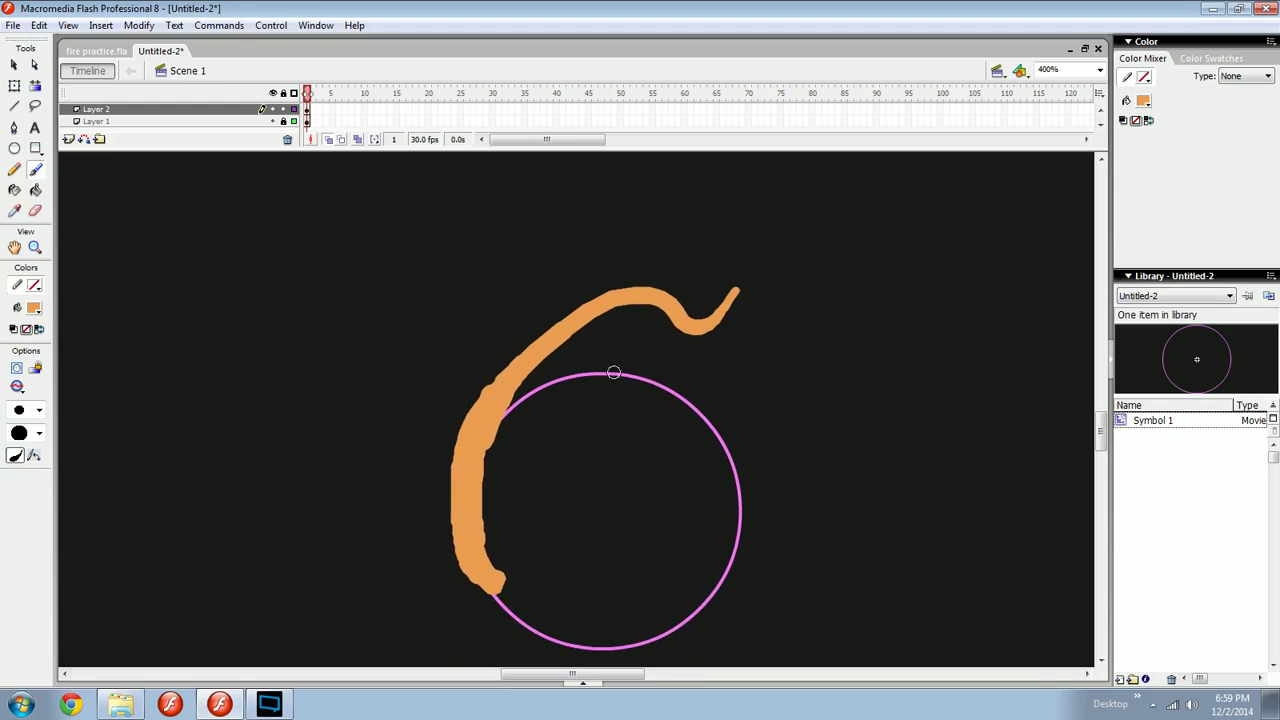
{"action": "mouse_move", "coordinate": [510, 460]}
{"action": "left_mouse_down"}
{"action": "mouse_move", "coordinate": [587, 499]}
{"action": "mouse_move", "coordinate": [511, 460]}
{"action": "left_mouse_up"}
{"action": "mouse_move", "coordinate": [810, 392]}
{"action": "left_mouse_down"}
{"action": "mouse_move", "coordinate": [694, 411]}
{"action": "mouse_move", "coordinate": [723, 437]}
{"action": "mouse_move", "coordinate": [695, 461]}
{"action": "mouse_move", "coordinate": [714, 477]}
{"action": "left_mouse_up"}
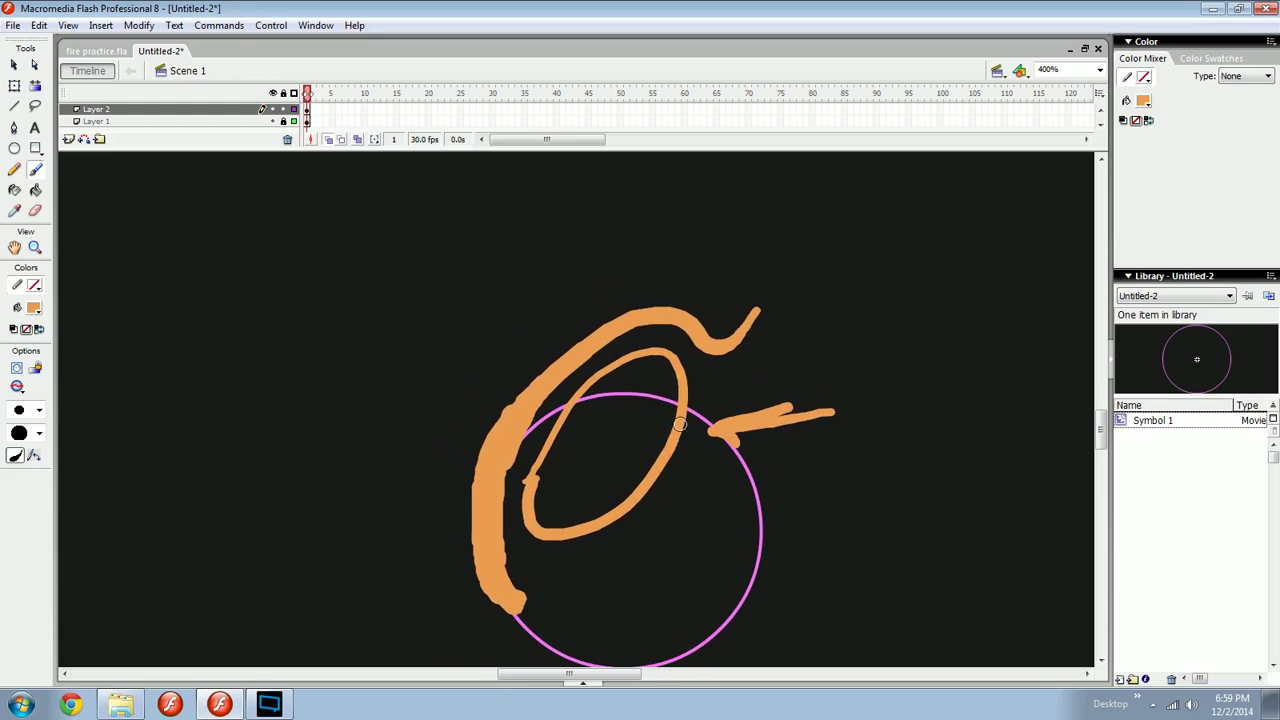
{"action": "mouse_move", "coordinate": [675, 521]}
{"action": "left_mouse_down"}
{"action": "mouse_move", "coordinate": [534, 437]}
{"action": "mouse_move", "coordinate": [643, 547]}
{"action": "left_mouse_up"}
{"action": "mouse_move", "coordinate": [723, 418]}
{"action": "left_mouse_down"}
{"action": "mouse_move", "coordinate": [598, 400]}
{"action": "mouse_move", "coordinate": [652, 414]}
{"action": "left_mouse_up"}
{"action": "key", "text": "ctrl+z"}
{"action": "key", "text": "ctrl+z"}
{"action": "key", "text": "ctrl+z"}
{"action": "key", "text": "ctrl+z"}
{"action": "key", "text": "ctrl+z"}
{"action": "key", "text": "ctrl+z"}
{"action": "key", "text": "ctrl+z"}
{"action": "key", "text": "ctrl+z"}
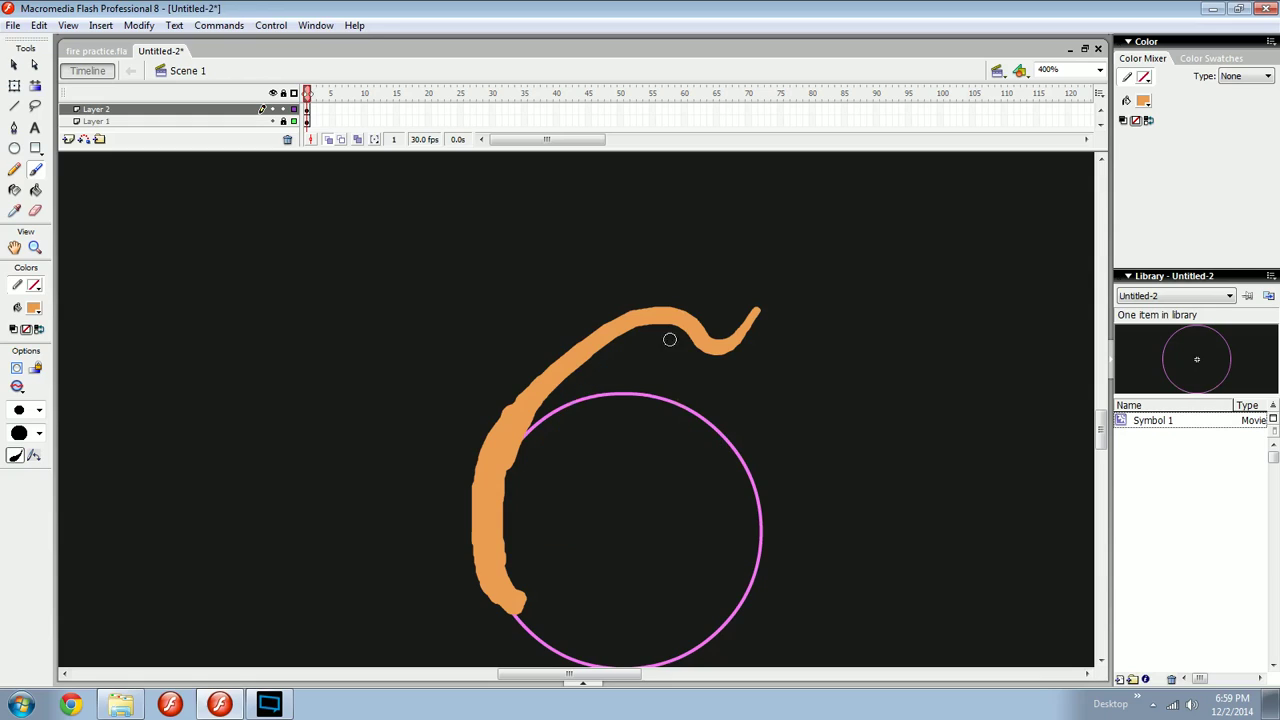
Circle the two upper bends of the flame stroke with the brush and undo both loops.
{"action": "mouse_move", "coordinate": [680, 291]}
{"action": "left_mouse_down"}
{"action": "mouse_move", "coordinate": [590, 318]}
{"action": "mouse_move", "coordinate": [664, 284]}
{"action": "left_mouse_up"}
{"action": "mouse_move", "coordinate": [772, 303]}
{"action": "left_mouse_down"}
{"action": "mouse_move", "coordinate": [777, 332]}
{"action": "mouse_move", "coordinate": [772, 296]}
{"action": "left_mouse_up"}
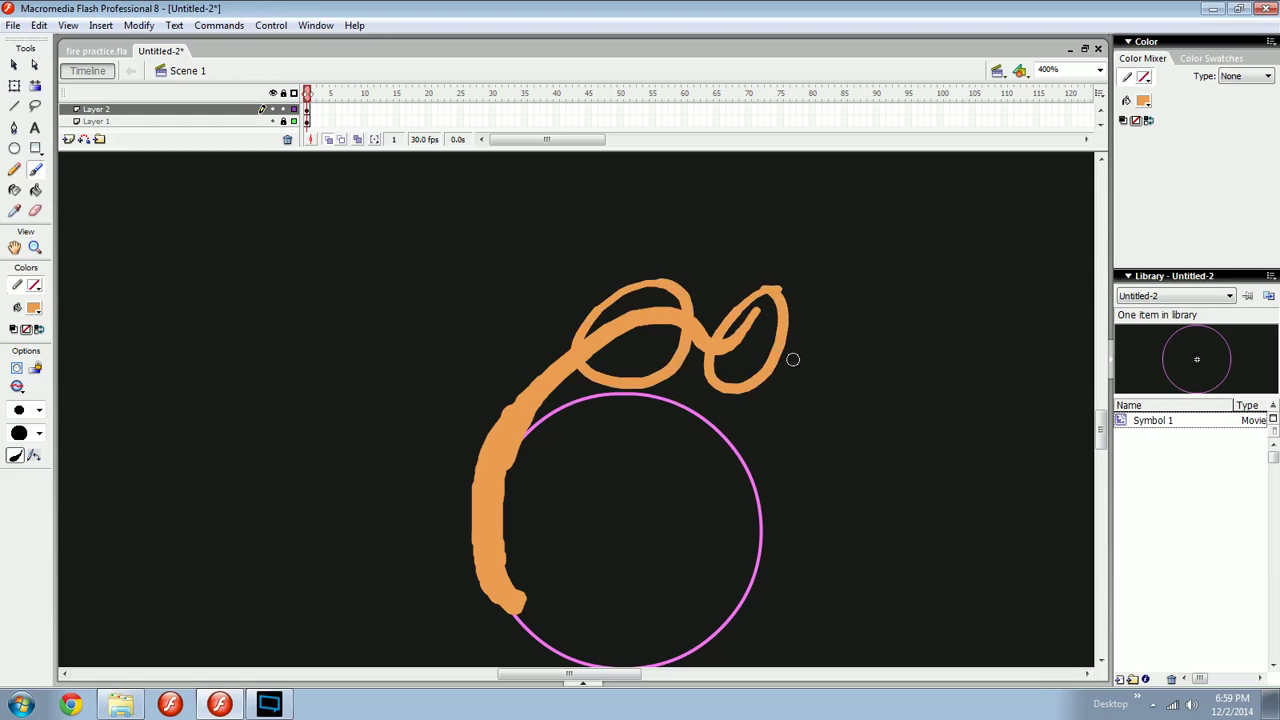
{"action": "key", "text": "ctrl+z"}
{"action": "key", "text": "ctrl+z"}
Mark two short ticks across the upper flame stroke and loop its crest with the brush, undoing all these marks.
{"action": "left_click_drag", "start_coordinate": [563, 343], "coordinate": [586, 372]}
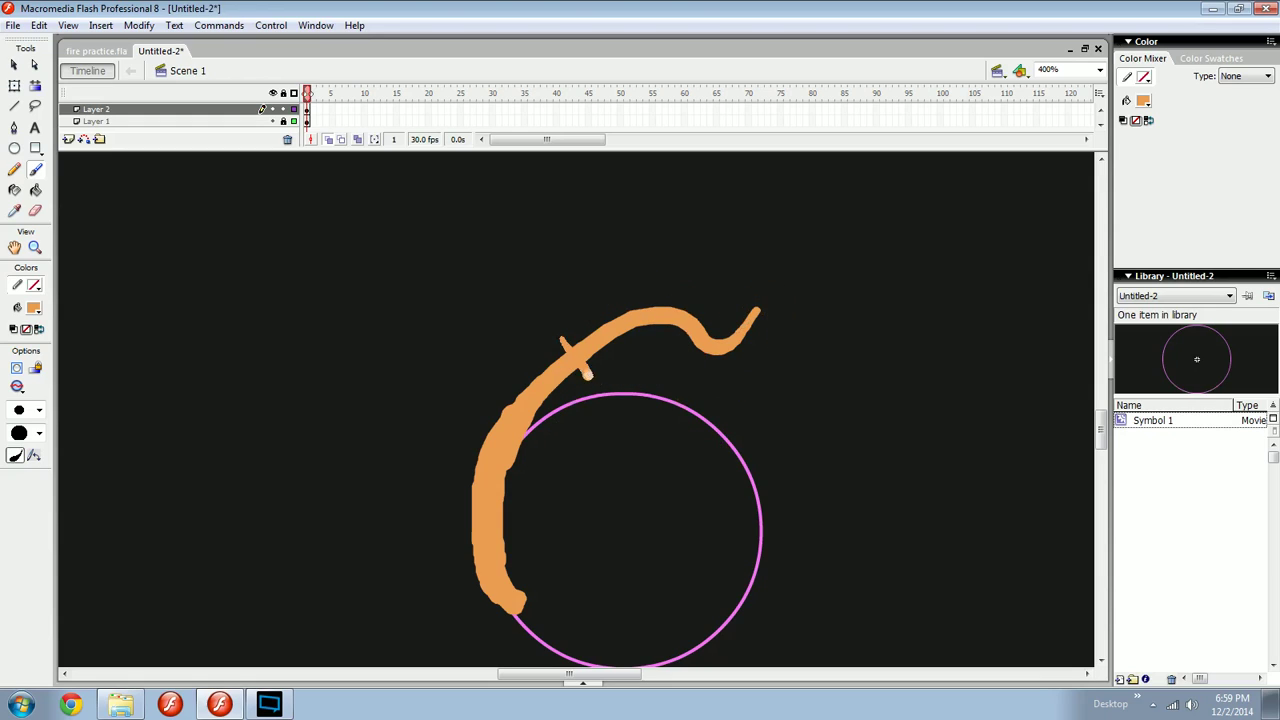
{"action": "left_click_drag", "start_coordinate": [723, 317], "coordinate": [708, 374]}
{"action": "key", "text": "ctrl+minus"}
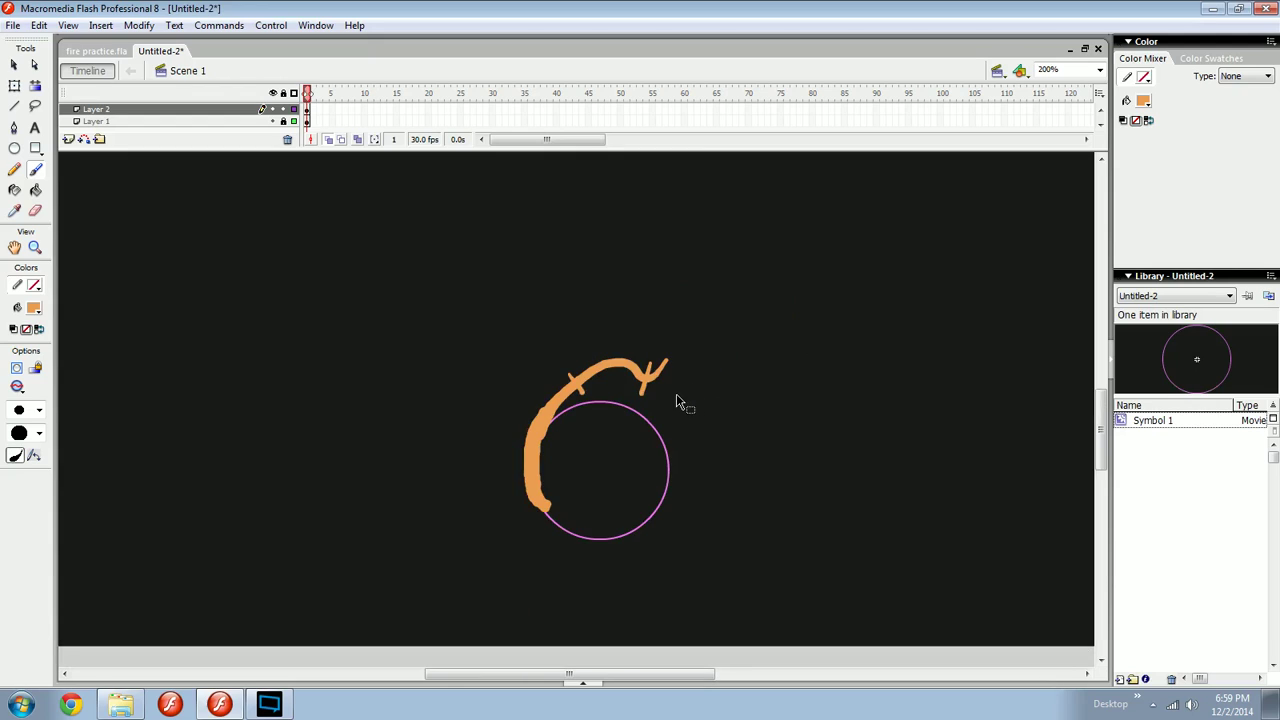
{"action": "key", "text": "ctrl+z"}
{"action": "key", "text": "ctrl+z"}
{"action": "mouse_move", "coordinate": [630, 342]}
{"action": "left_mouse_down"}
{"action": "mouse_move", "coordinate": [623, 380]}
{"action": "mouse_move", "coordinate": [614, 350]}
{"action": "left_mouse_up"}
{"action": "key", "text": "ctrl+z"}
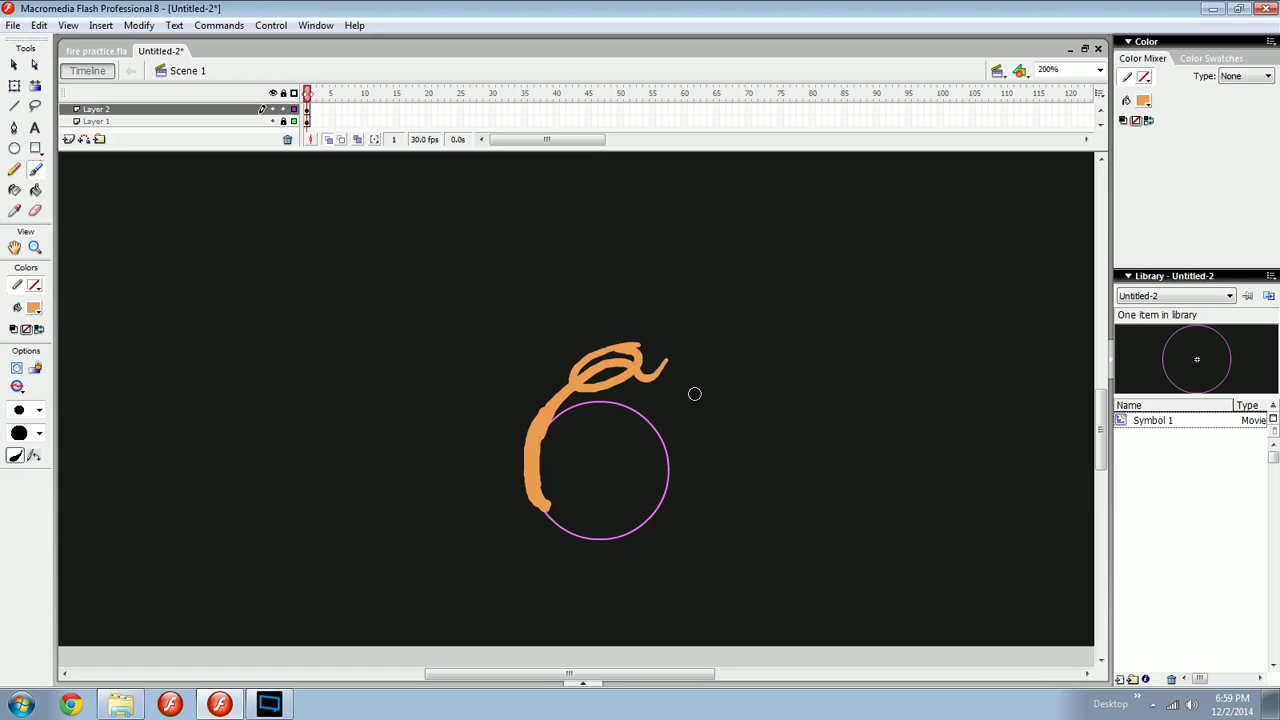
{"action": "key", "text": "ctrl+z"}
Paint a short curved stroke along the bottom edge of the circle, ending in a small upward point.
{"action": "key", "text": "ctrl+minus"}
{"action": "key", "text": "ctrl+equal"}
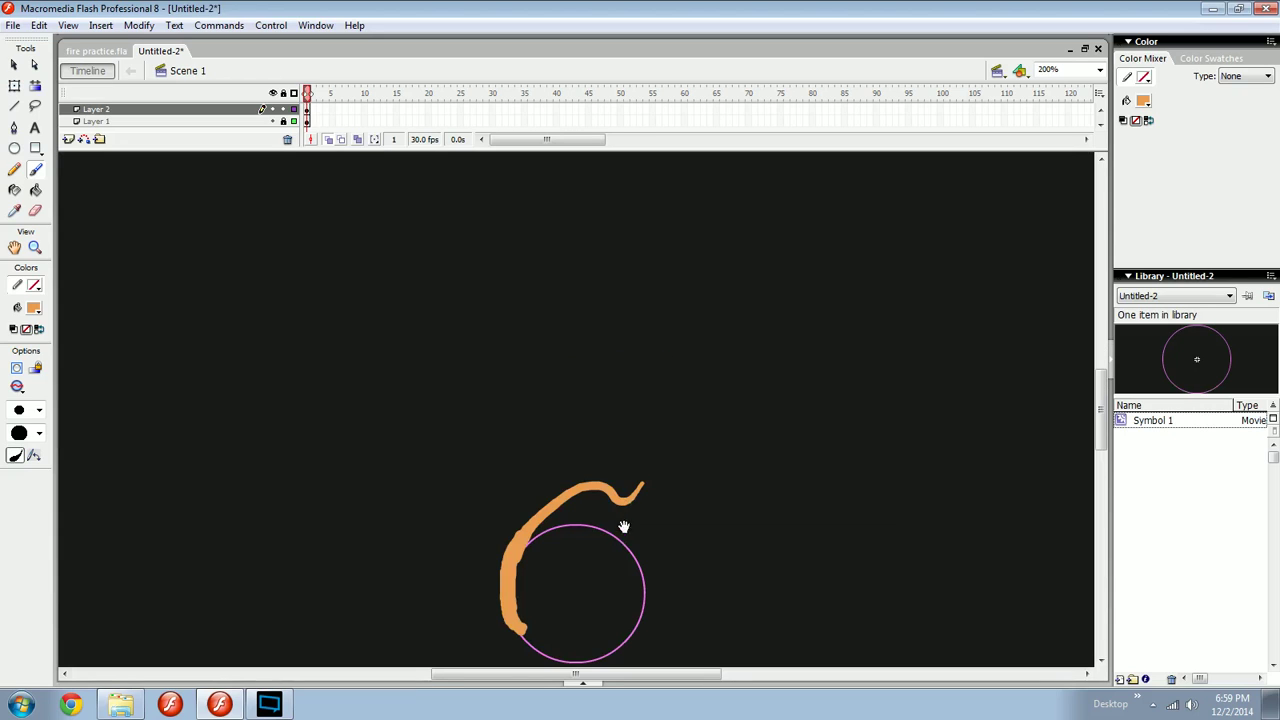
{"action": "left_click_drag", "start_coordinate": [623, 527], "coordinate": [609, 436]}
{"action": "key", "text": "ctrl+equal"}
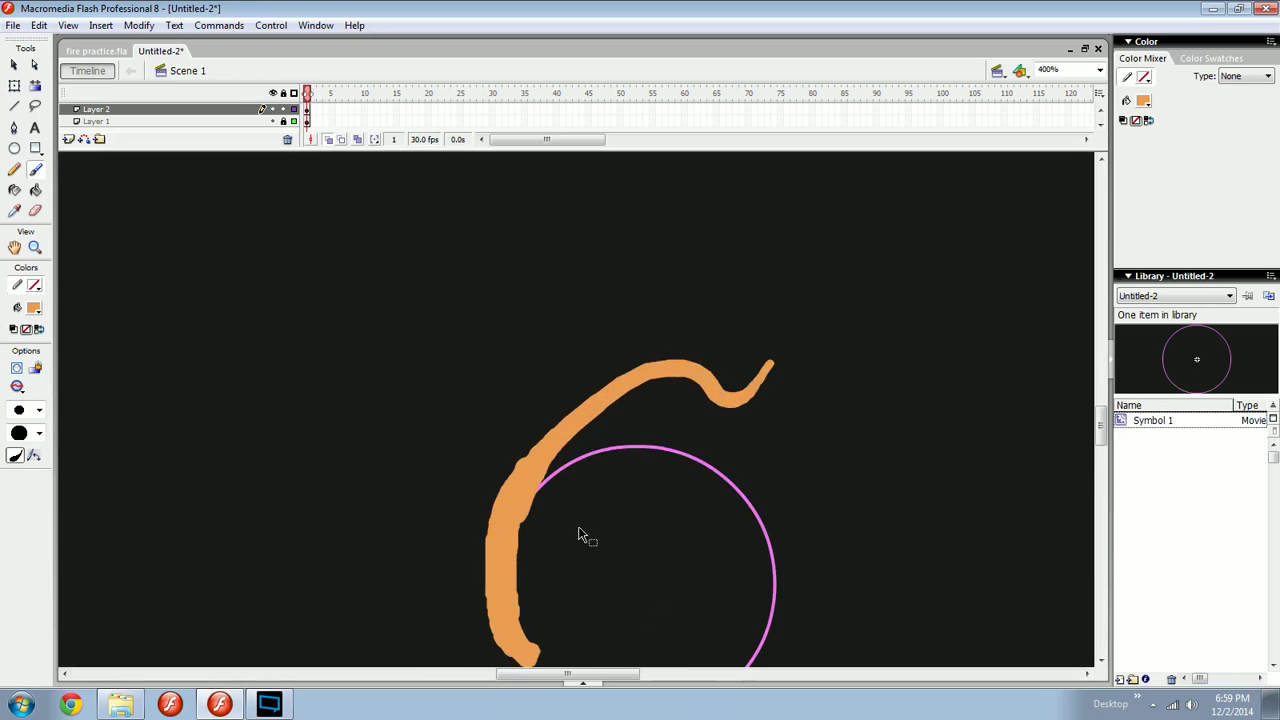
{"action": "mouse_move", "coordinate": [587, 534]}
{"action": "left_mouse_down"}
{"action": "mouse_move", "coordinate": [573, 383]}
{"action": "mouse_move", "coordinate": [547, 355]}
{"action": "left_mouse_up"}
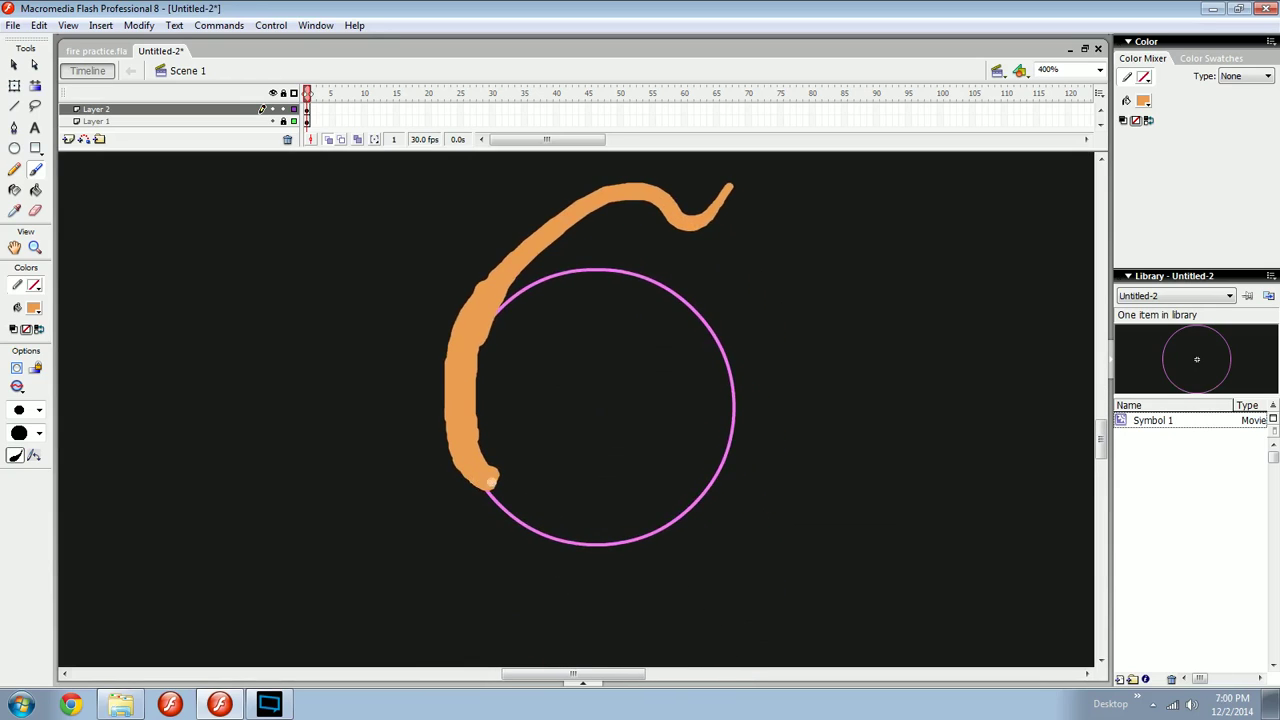
{"action": "left_click_drag", "start_coordinate": [526, 486], "coordinate": [503, 517]}
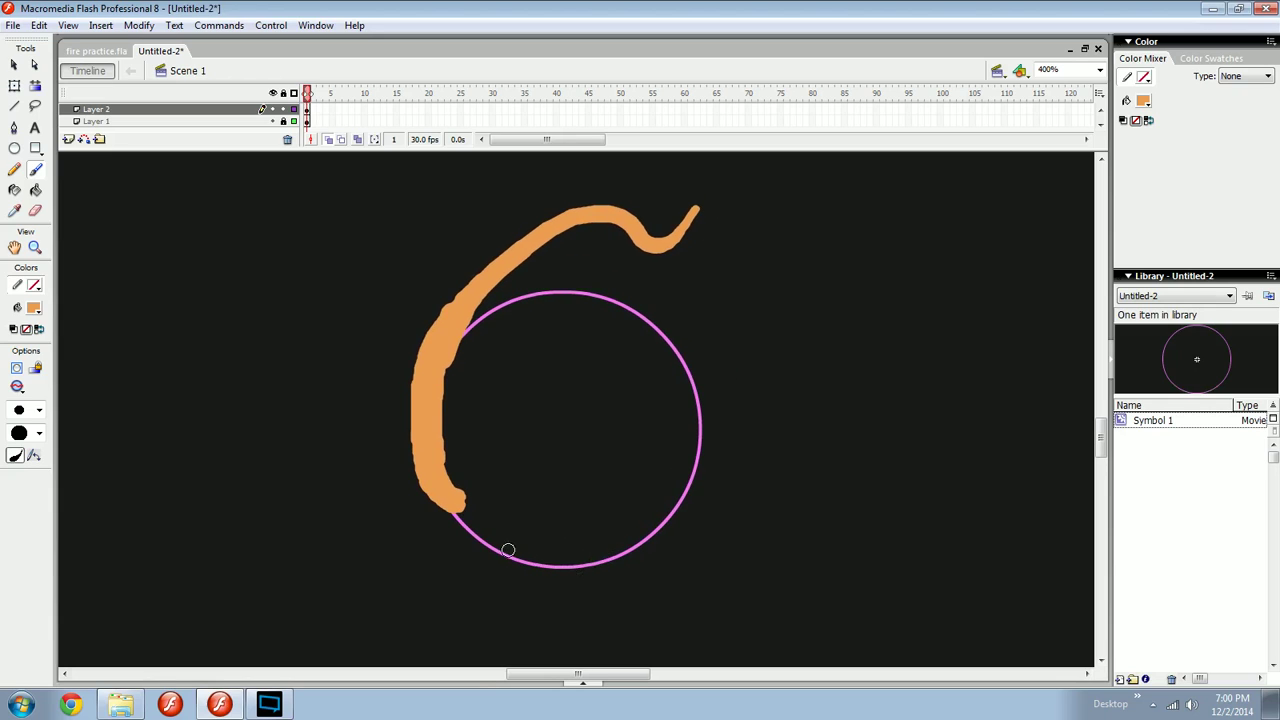
{"action": "mouse_move", "coordinate": [515, 553]}
{"action": "left_mouse_down"}
{"action": "mouse_move", "coordinate": [591, 557]}
{"action": "mouse_move", "coordinate": [555, 570]}
{"action": "mouse_move", "coordinate": [545, 567]}
{"action": "mouse_move", "coordinate": [603, 558]}
{"action": "left_mouse_up"}
{"action": "key", "text": "ctrl+z"}
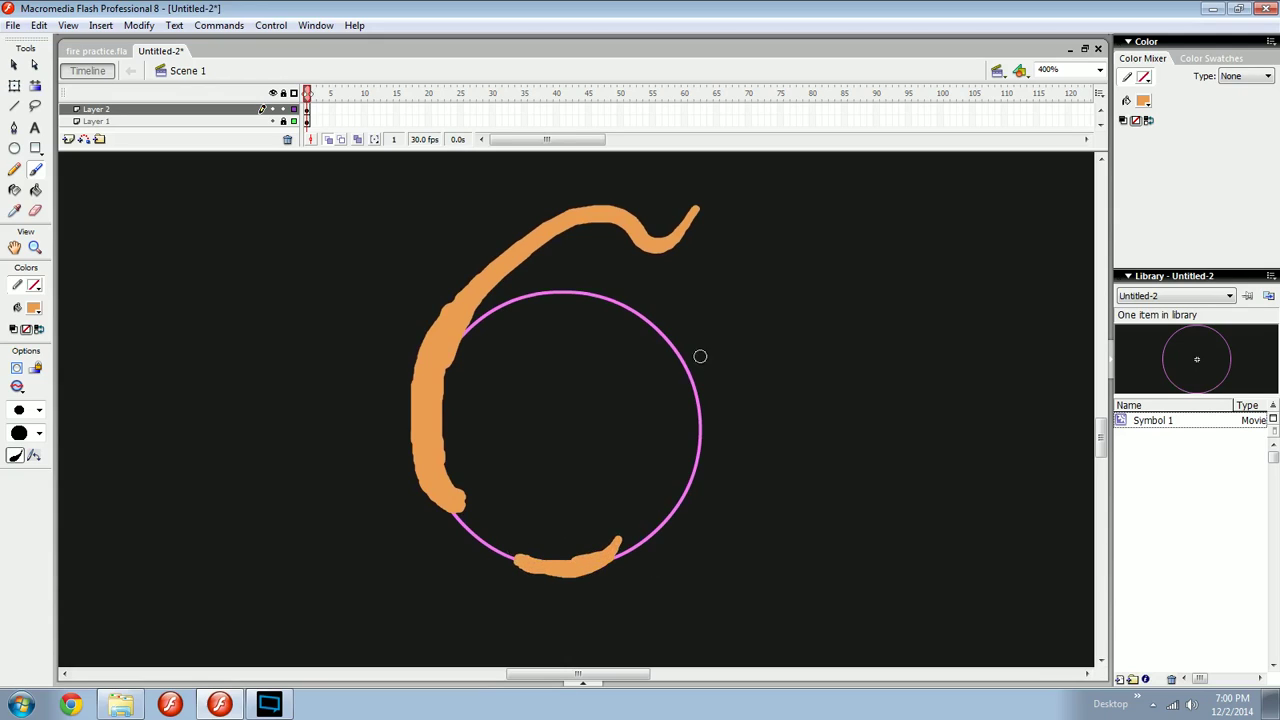
Paint an upward arrow beside the circle and test strokes near the flame tip, then remove them all.
{"action": "left_click_drag", "start_coordinate": [794, 333], "coordinate": [775, 589]}
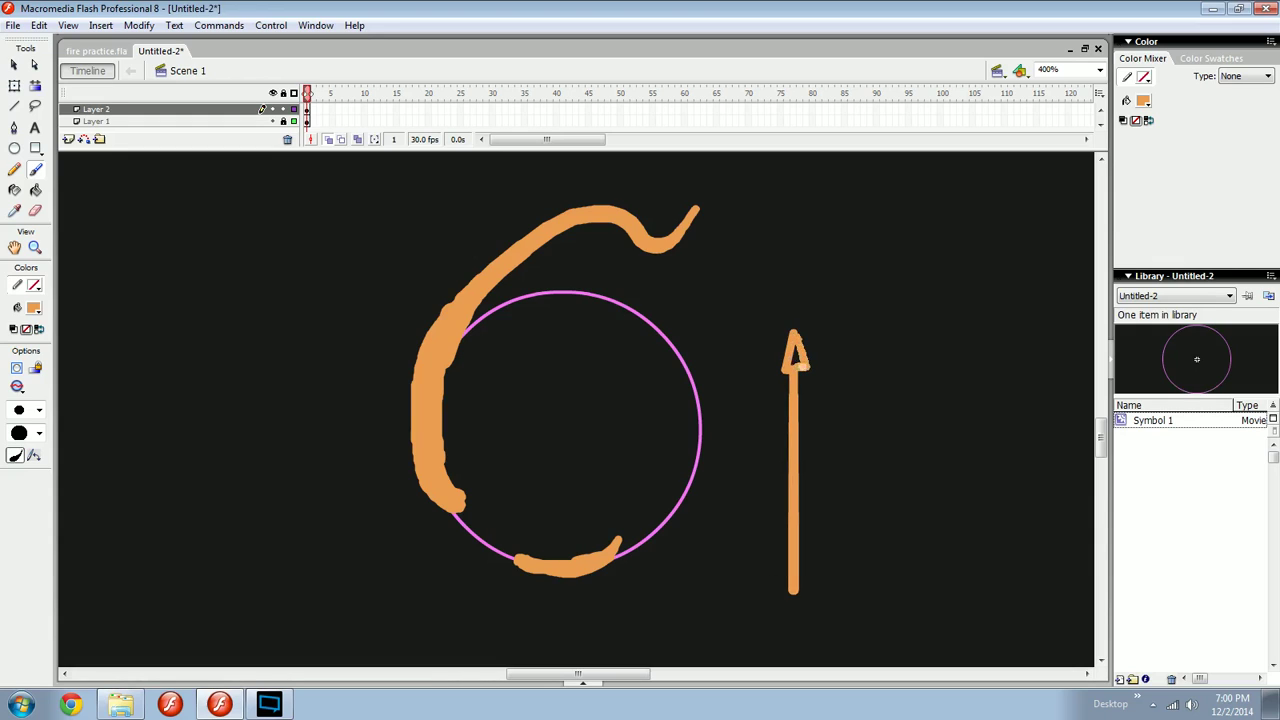
{"action": "left_click_drag", "start_coordinate": [811, 377], "coordinate": [784, 385]}
{"action": "left_click_drag", "start_coordinate": [701, 294], "coordinate": [700, 319]}
{"action": "mouse_move", "coordinate": [878, 294]}
{"action": "left_mouse_down"}
{"action": "mouse_move", "coordinate": [693, 285]}
{"action": "mouse_move", "coordinate": [739, 275]}
{"action": "mouse_move", "coordinate": [718, 300]}
{"action": "left_mouse_up"}
{"action": "key", "text": "ctrl+z"}
{"action": "key", "text": "ctrl+z"}
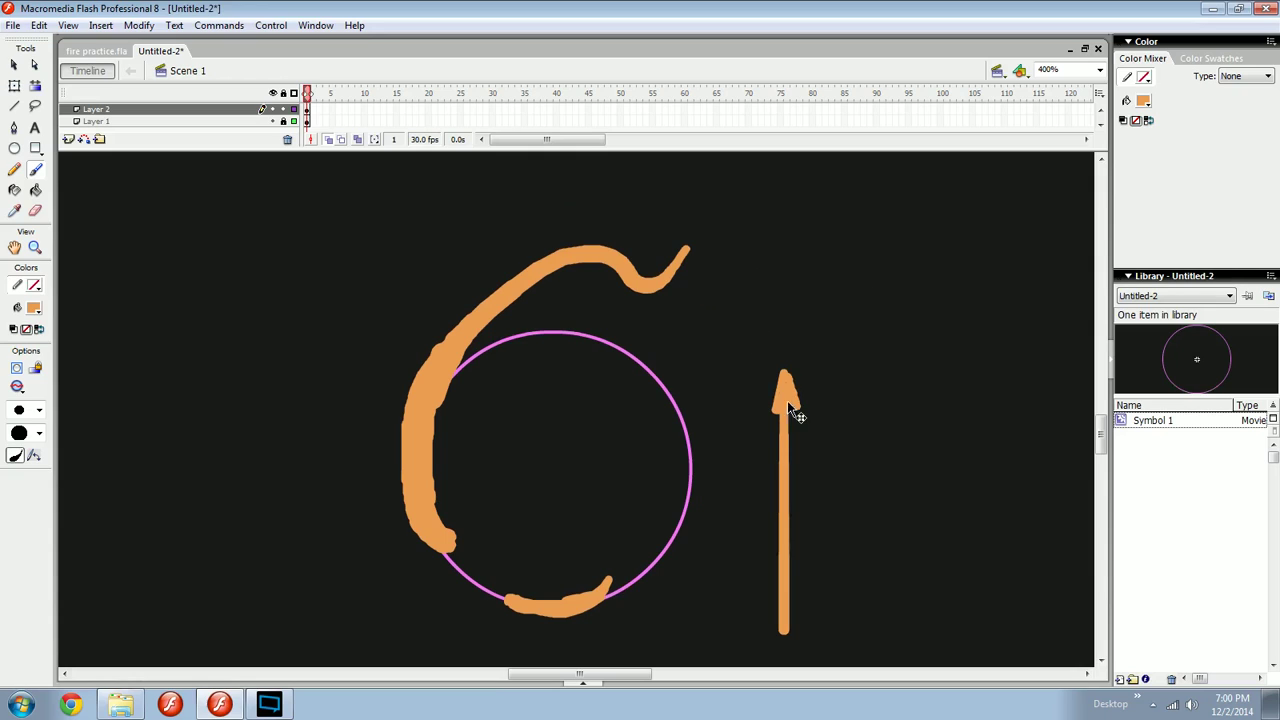
{"action": "left_click", "coordinate": [787, 400], "text": "ctrl"}
{"action": "key", "text": "Delete"}
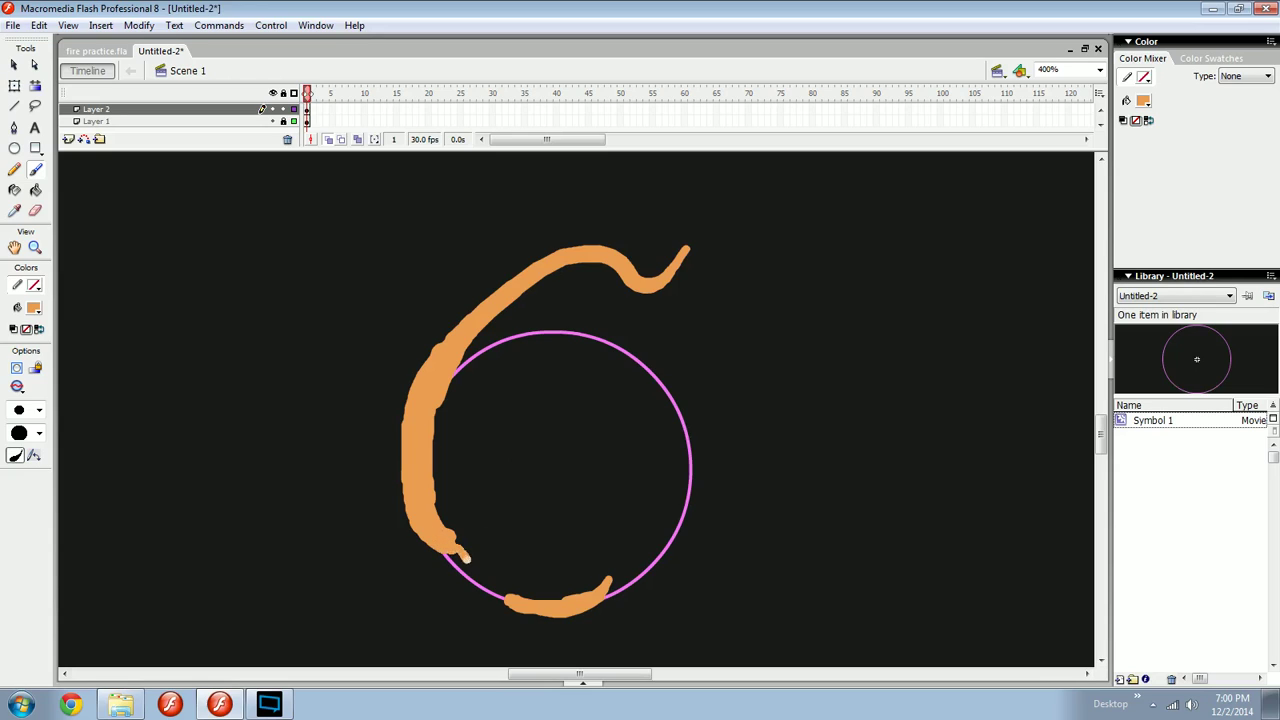
Connect the left flame stroke to the bottom stroke along the circle's lower left edge, undoing stray strokes.
{"action": "left_click_drag", "start_coordinate": [468, 566], "coordinate": [524, 606]}
{"action": "left_click_drag", "start_coordinate": [664, 602], "coordinate": [655, 612]}
{"action": "mouse_move", "coordinate": [524, 521]}
{"action": "left_mouse_down"}
{"action": "mouse_move", "coordinate": [476, 552]}
{"action": "mouse_move", "coordinate": [530, 573]}
{"action": "mouse_move", "coordinate": [476, 552]}
{"action": "mouse_move", "coordinate": [482, 474]}
{"action": "left_mouse_up"}
{"action": "key", "text": "ctrl+z"}
{"action": "key", "text": "ctrl+z"}
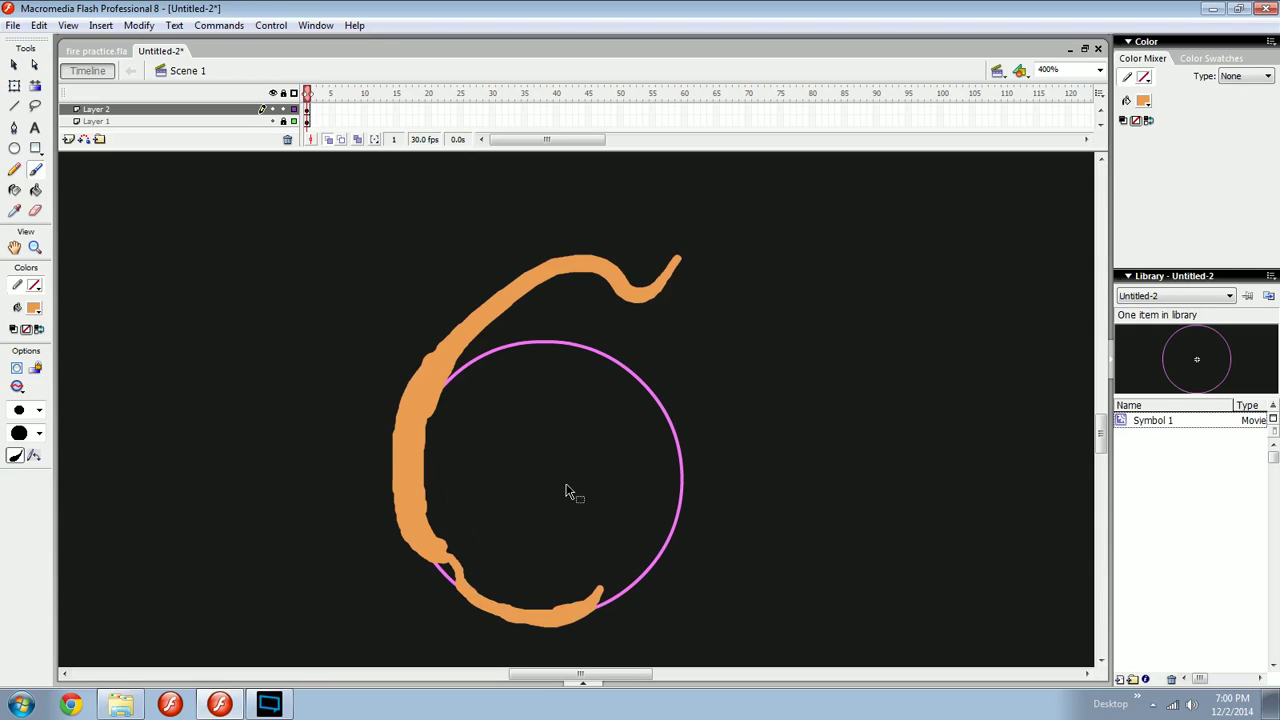
Paint a jagged outline up the circle's right side and curl it into the thickened flame tip, closing the flame shape.
{"action": "mouse_move", "coordinate": [598, 590]}
{"action": "left_mouse_down"}
{"action": "mouse_move", "coordinate": [650, 563]}
{"action": "mouse_move", "coordinate": [679, 480]}
{"action": "left_mouse_up"}
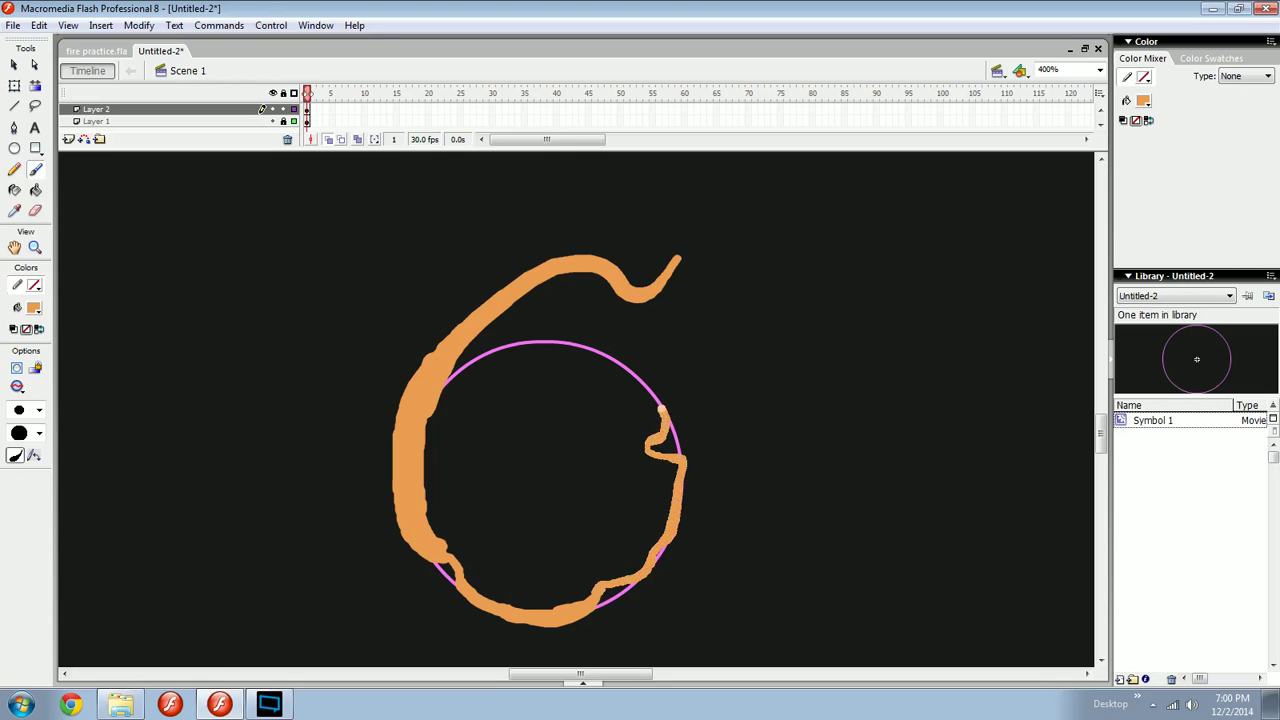
{"action": "left_click_drag", "start_coordinate": [654, 396], "coordinate": [616, 366]}
{"action": "left_click_drag", "start_coordinate": [866, 290], "coordinate": [718, 338]}
{"action": "key", "text": "ctrl+z"}
{"action": "mouse_move", "coordinate": [615, 347]}
{"action": "left_mouse_down"}
{"action": "mouse_move", "coordinate": [681, 408]}
{"action": "mouse_move", "coordinate": [625, 386]}
{"action": "mouse_move", "coordinate": [608, 361]}
{"action": "mouse_move", "coordinate": [621, 336]}
{"action": "mouse_move", "coordinate": [675, 342]}
{"action": "mouse_move", "coordinate": [718, 319]}
{"action": "mouse_move", "coordinate": [662, 334]}
{"action": "left_mouse_up"}
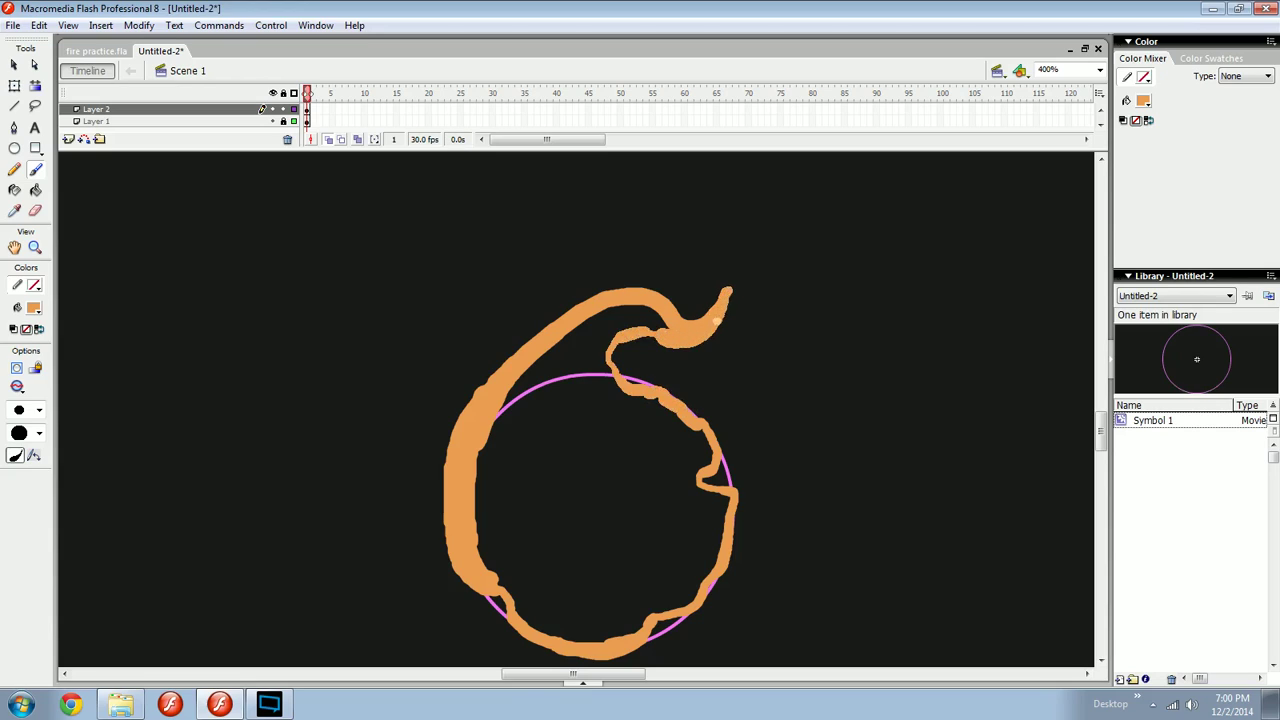
Paint a horizontal width marker with the number 8 below the flame, and undo it.
{"action": "key", "text": "ctrl+minus"}
{"action": "left_click_drag", "start_coordinate": [636, 408], "coordinate": [614, 432]}
{"action": "key", "text": "ctrl+equal"}
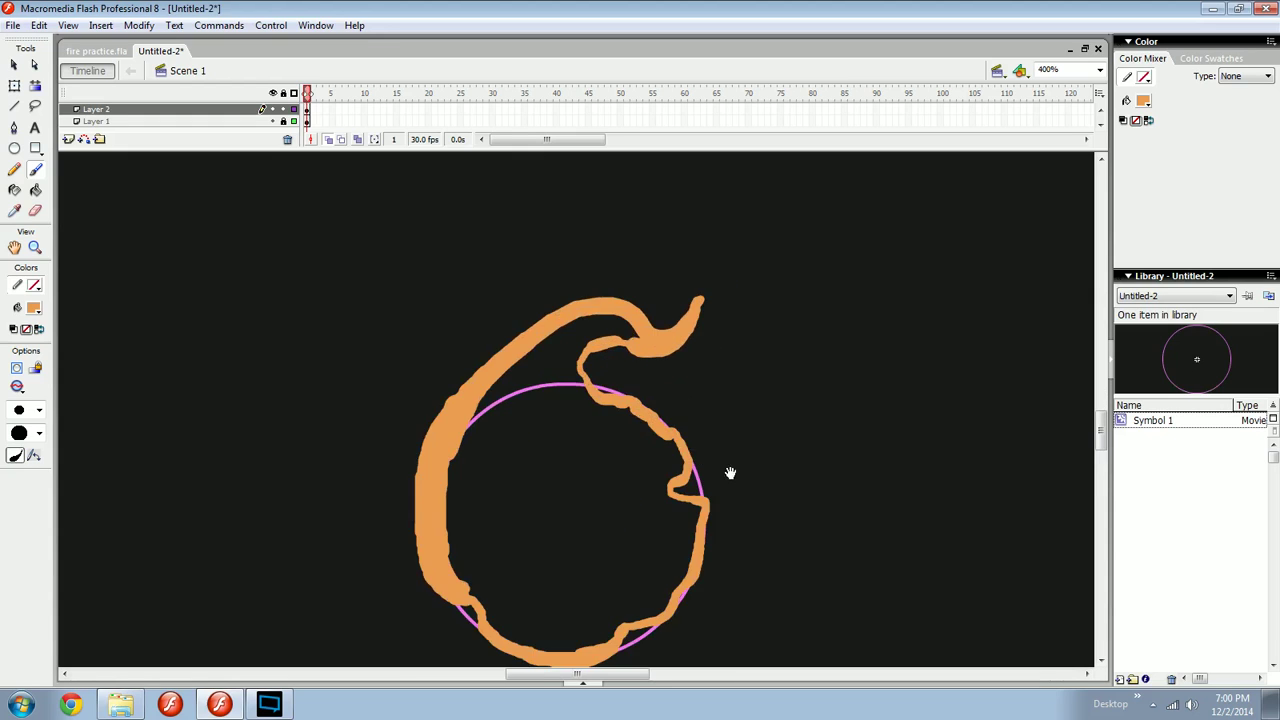
{"action": "left_click_drag", "start_coordinate": [730, 472], "coordinate": [740, 302]}
{"action": "mouse_move", "coordinate": [421, 500]}
{"action": "left_mouse_down"}
{"action": "mouse_move", "coordinate": [423, 525]}
{"action": "mouse_move", "coordinate": [680, 509]}
{"action": "mouse_move", "coordinate": [716, 480]}
{"action": "mouse_move", "coordinate": [696, 582]}
{"action": "mouse_move", "coordinate": [675, 545]}
{"action": "mouse_move", "coordinate": [677, 479]}
{"action": "left_mouse_up"}
{"action": "mouse_move", "coordinate": [537, 552]}
{"action": "left_mouse_down"}
{"action": "mouse_move", "coordinate": [522, 578]}
{"action": "mouse_move", "coordinate": [542, 556]}
{"action": "mouse_move", "coordinate": [568, 580]}
{"action": "left_mouse_up"}
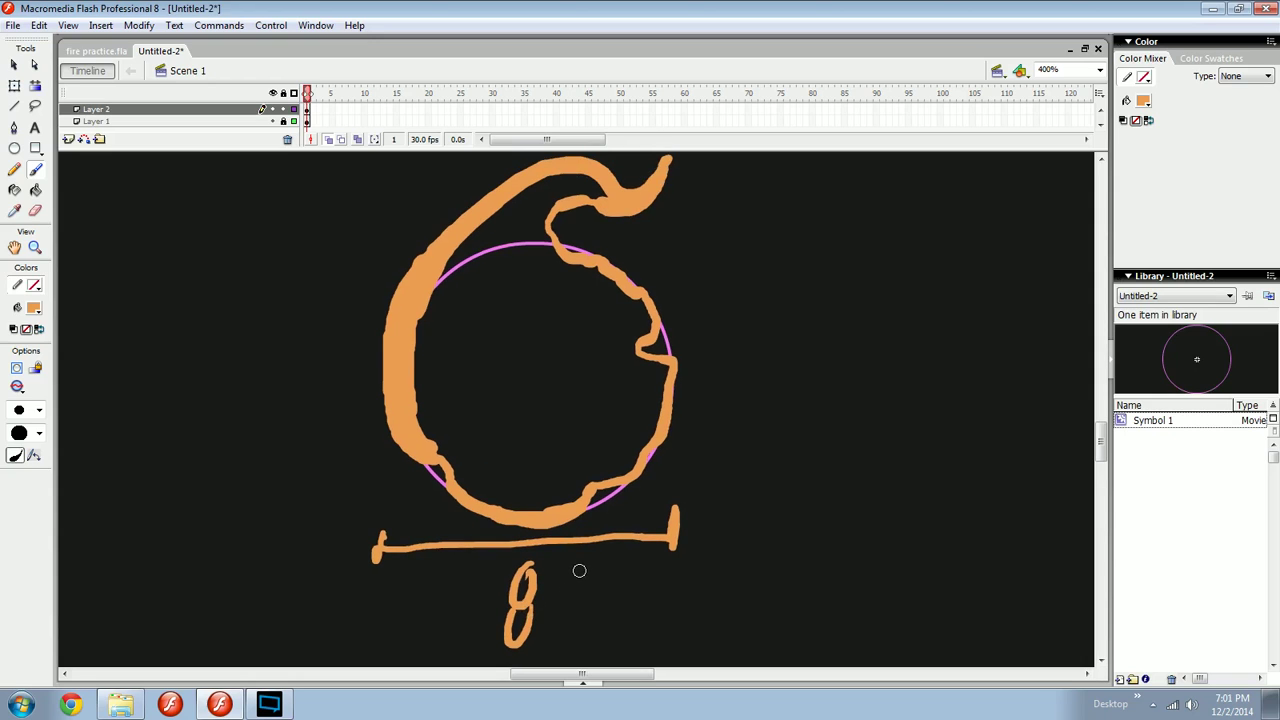
{"action": "mouse_move", "coordinate": [602, 474]}
{"action": "left_mouse_down"}
{"action": "mouse_move", "coordinate": [611, 577]}
{"action": "mouse_move", "coordinate": [613, 497]}
{"action": "left_mouse_up"}
{"action": "key", "text": "ctrl+z"}
{"action": "key", "text": "ctrl+z"}
{"action": "key", "text": "ctrl+z"}
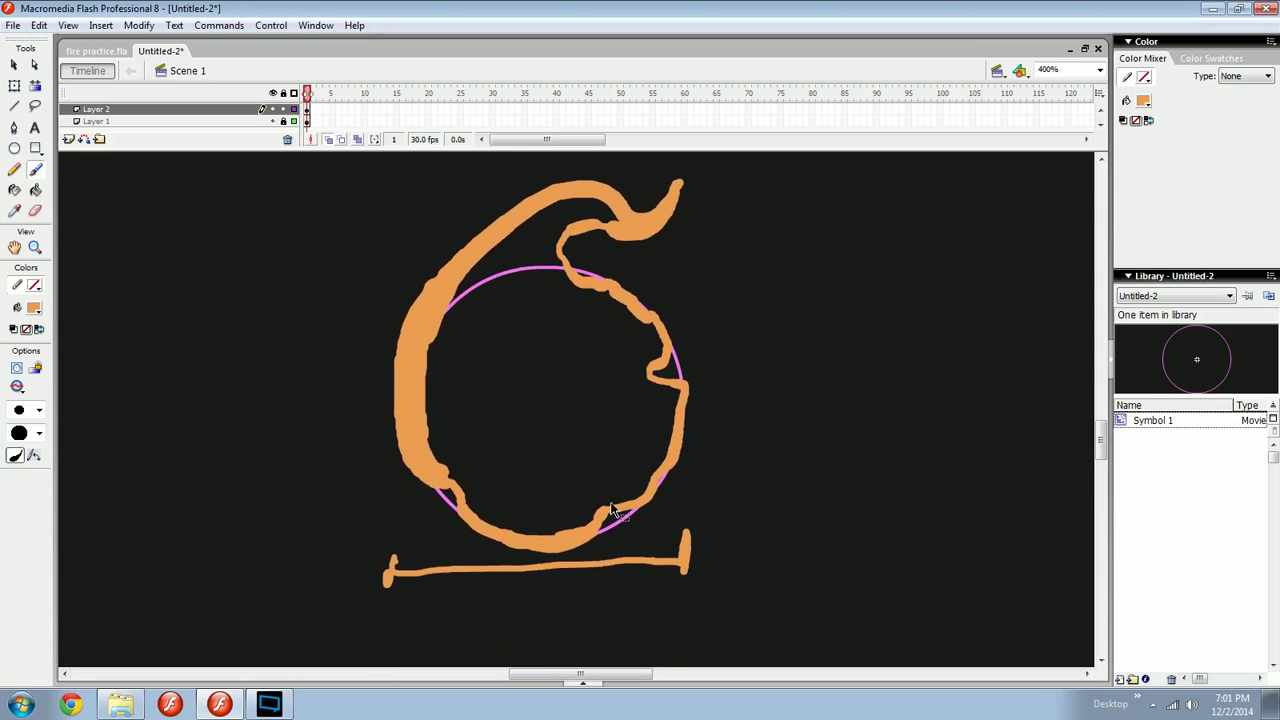
{"action": "key", "text": "ctrl+minus"}
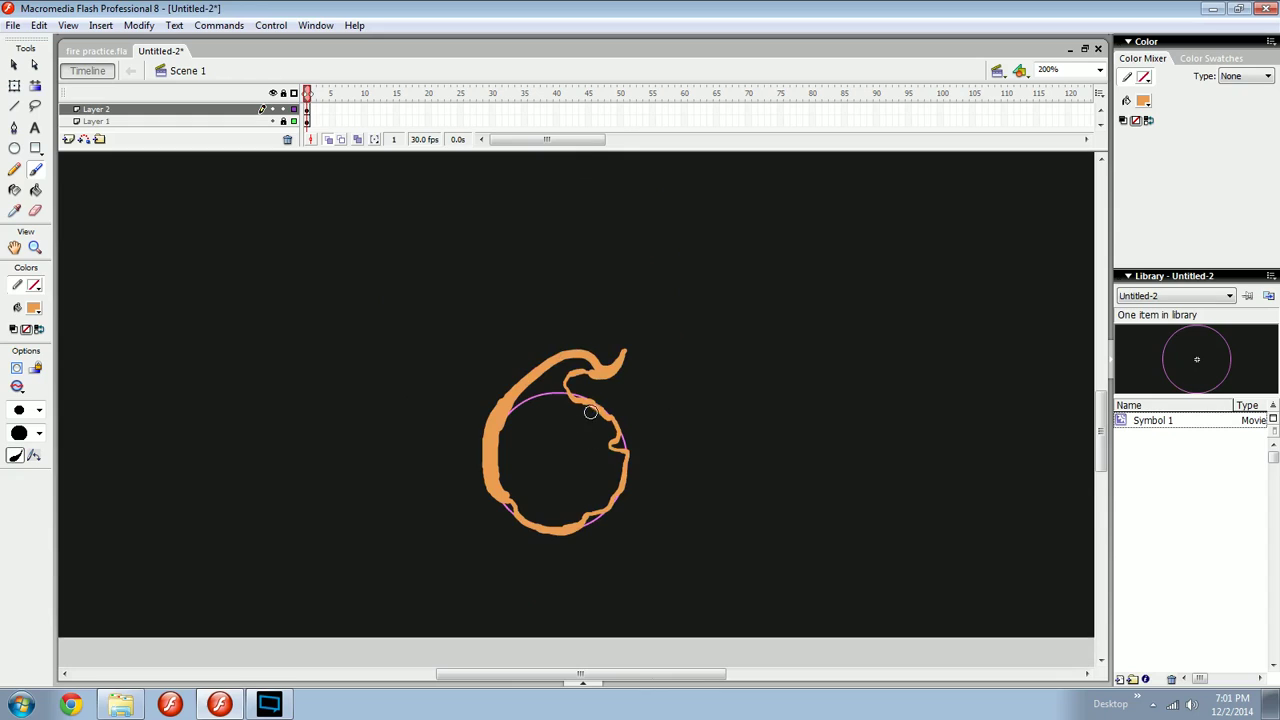
Select the whole flame outline and stretch it vertically with Free Transform to make it taller above the circle.
{"action": "key", "text": "ctrl+equal"}
{"action": "mouse_move", "coordinate": [592, 409]}
{"action": "left_mouse_down"}
{"action": "mouse_move", "coordinate": [591, 445]}
{"action": "mouse_move", "coordinate": [603, 372]}
{"action": "mouse_move", "coordinate": [597, 401]}
{"action": "left_mouse_up"}
{"action": "key", "text": "ctrl+minus"}
{"action": "key", "text": "q"}
{"action": "left_click_drag", "start_coordinate": [752, 294], "coordinate": [448, 624]}
{"action": "mouse_move", "coordinate": [557, 383]}
{"action": "left_mouse_down"}
{"action": "mouse_move", "coordinate": [557, 314]}
{"action": "mouse_move", "coordinate": [620, 343]}
{"action": "left_mouse_up"}
{"action": "left_click", "coordinate": [568, 282]}
Thin the curled tip of the flame outline with the Eraser so it tapers to a point.
{"action": "key", "text": "ctrl+minus"}
{"action": "key", "text": "ctrl+equal"}
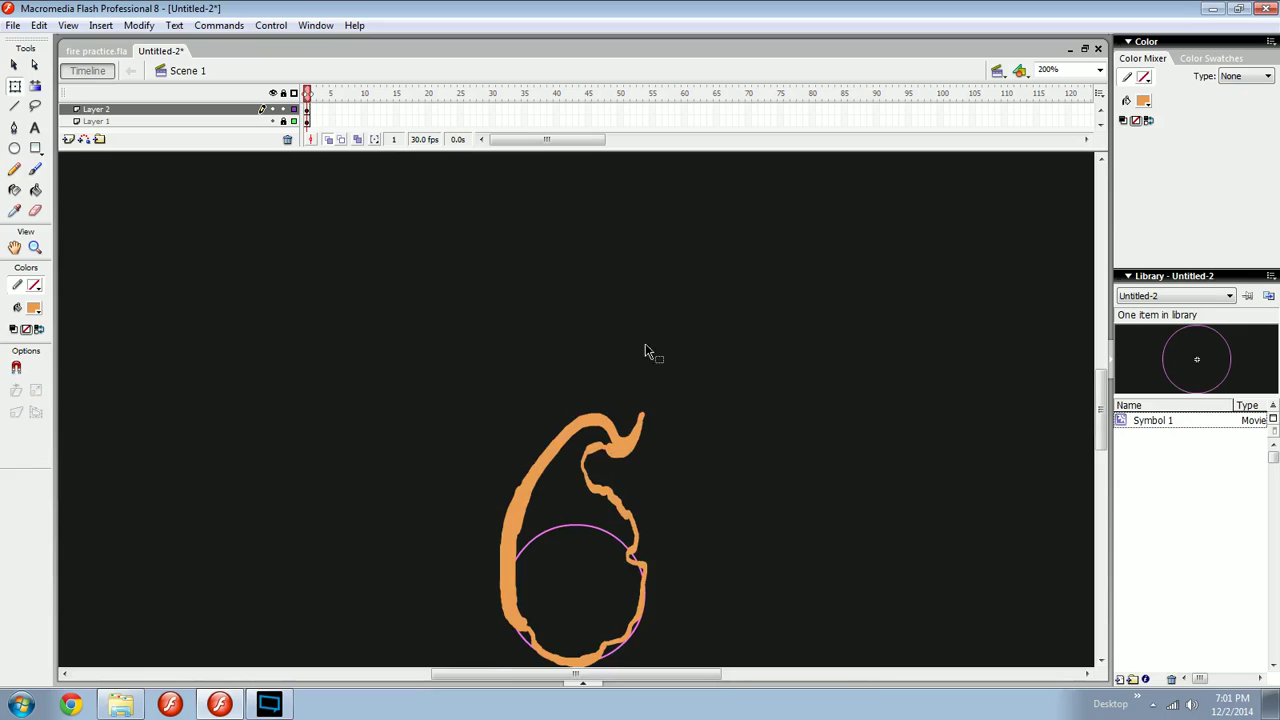
{"action": "key", "text": "ctrl+equal"}
{"action": "mouse_move", "coordinate": [671, 431]}
{"action": "left_mouse_down"}
{"action": "mouse_move", "coordinate": [627, 378]}
{"action": "mouse_move", "coordinate": [612, 400]}
{"action": "mouse_move", "coordinate": [560, 348]}
{"action": "left_mouse_up"}
{"action": "key", "text": "e"}
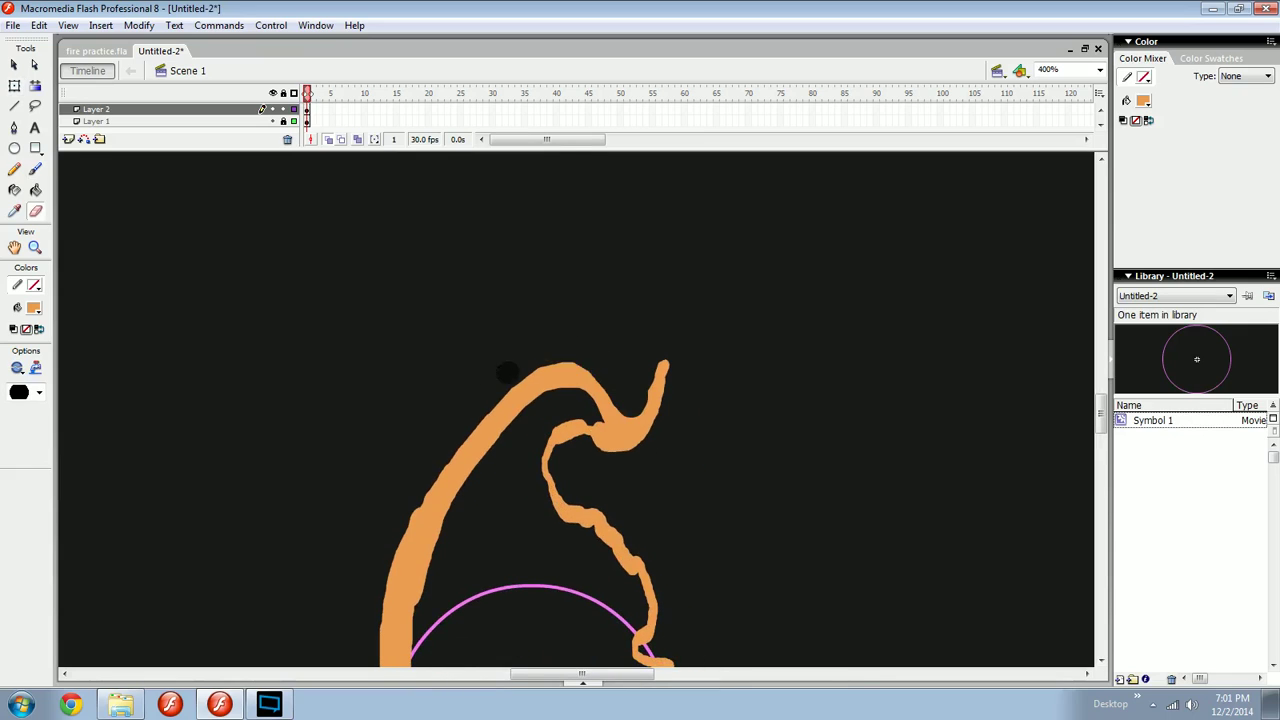
{"action": "mouse_move", "coordinate": [623, 381]}
{"action": "left_mouse_down"}
{"action": "mouse_move", "coordinate": [632, 418]}
{"action": "mouse_move", "coordinate": [660, 333]}
{"action": "left_mouse_up"}
{"action": "key", "text": "b"}
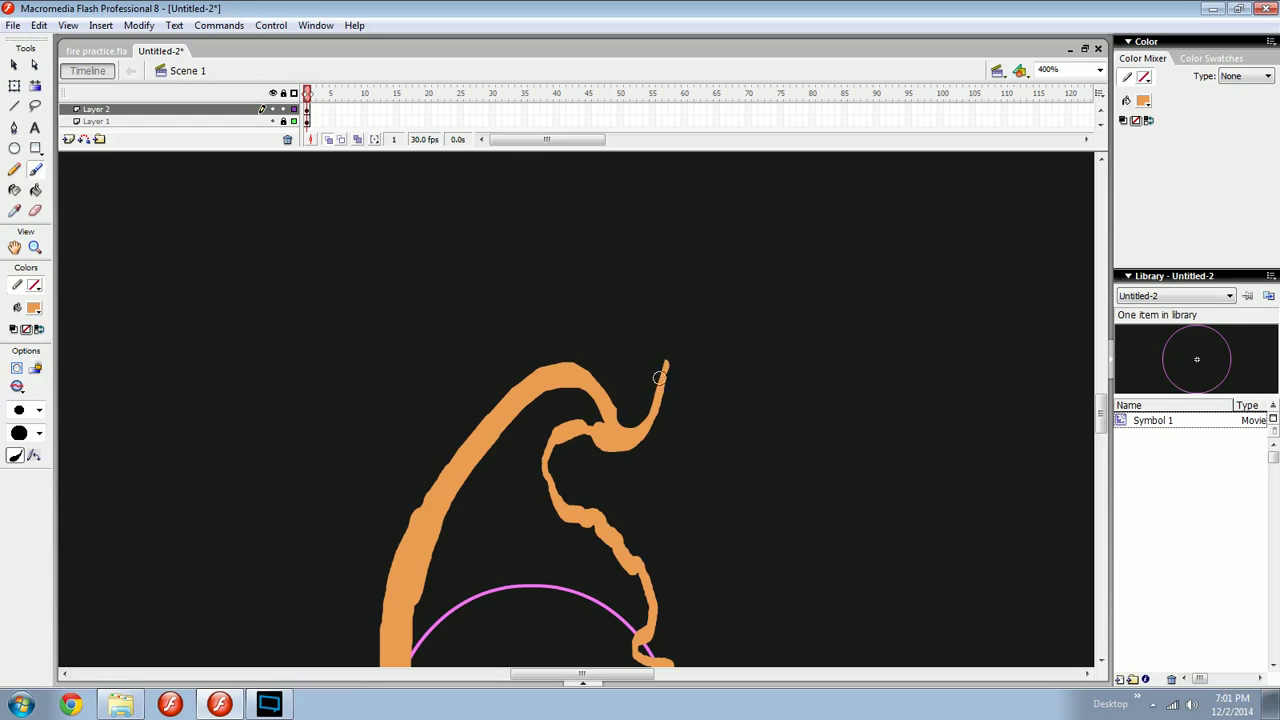
Fill the inside of the flame outline with orange using the Paint Bucket, and undo the fill.
{"action": "left_click_drag", "start_coordinate": [628, 463], "coordinate": [611, 363]}
{"action": "key", "text": "ctrl+minus"}
{"action": "key", "text": "k"}
{"action": "left_click", "coordinate": [572, 438]}
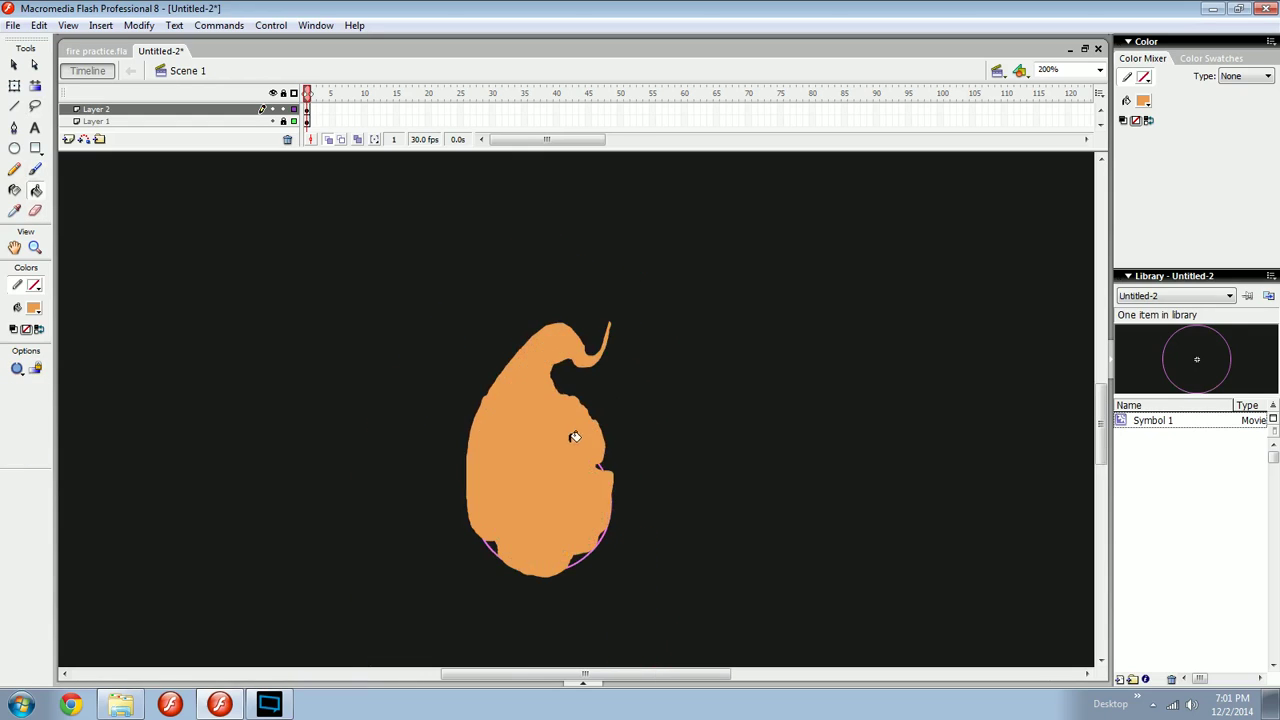
{"action": "key", "text": "ctrl+minus"}
{"action": "key", "text": "ctrl+equal"}
{"action": "key", "text": "ctrl+equal"}
{"action": "left_click_drag", "start_coordinate": [680, 456], "coordinate": [615, 373]}
{"action": "key", "text": "e"}
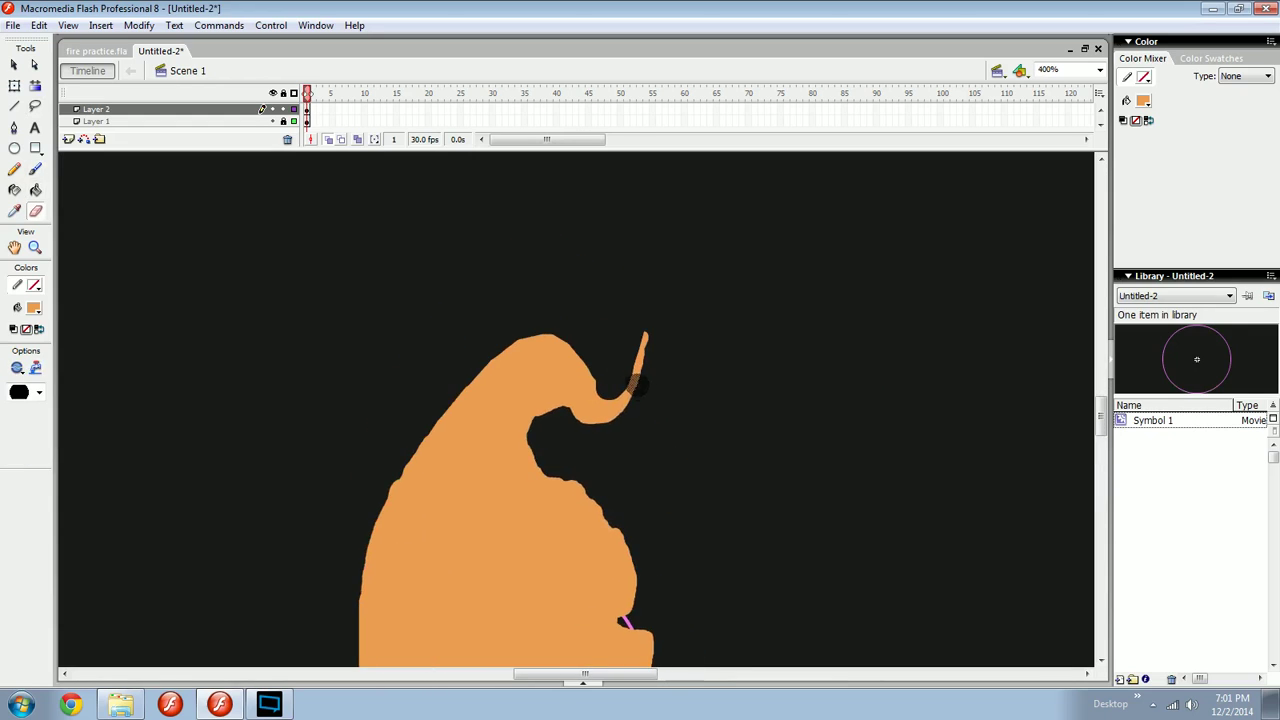
{"action": "key", "text": "b"}
{"action": "key", "text": "ctrl+minus"}
{"action": "key", "text": "ctrl+z"}
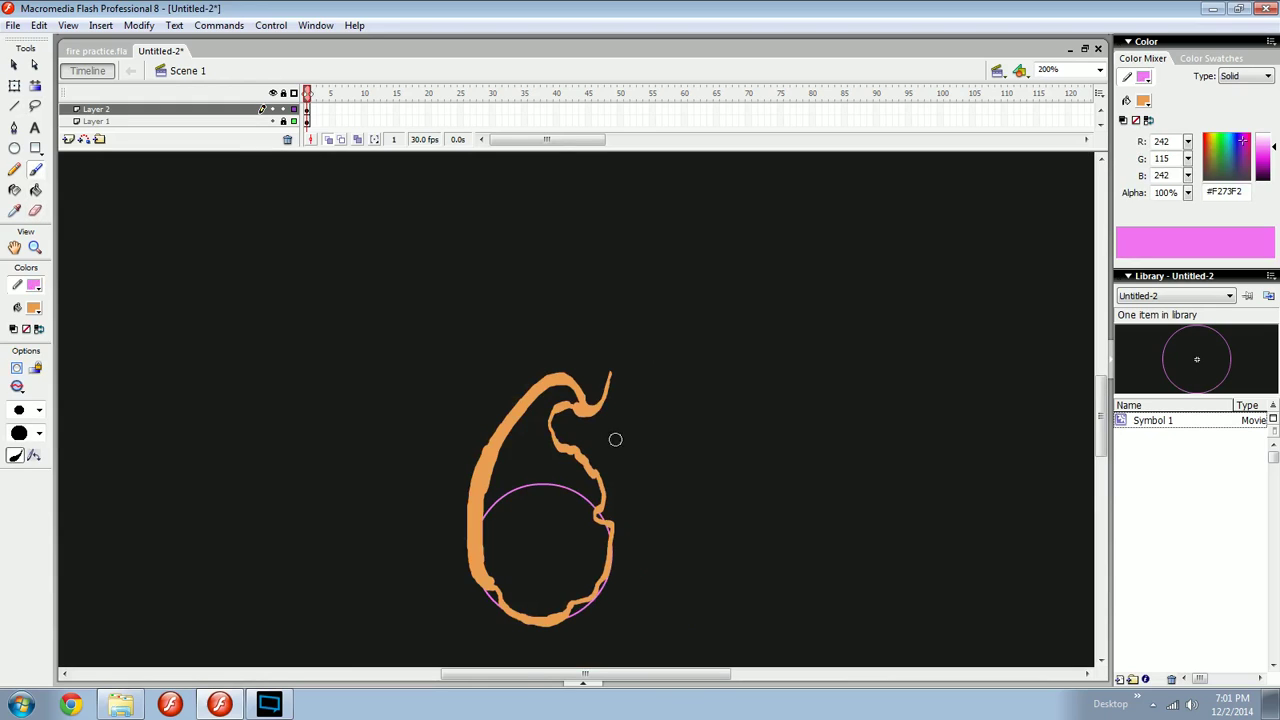
Paint a curved arrow sweeping up through the flame tip and another sweeping left across it, undoing each.
{"action": "left_click_drag", "start_coordinate": [603, 477], "coordinate": [639, 427]}
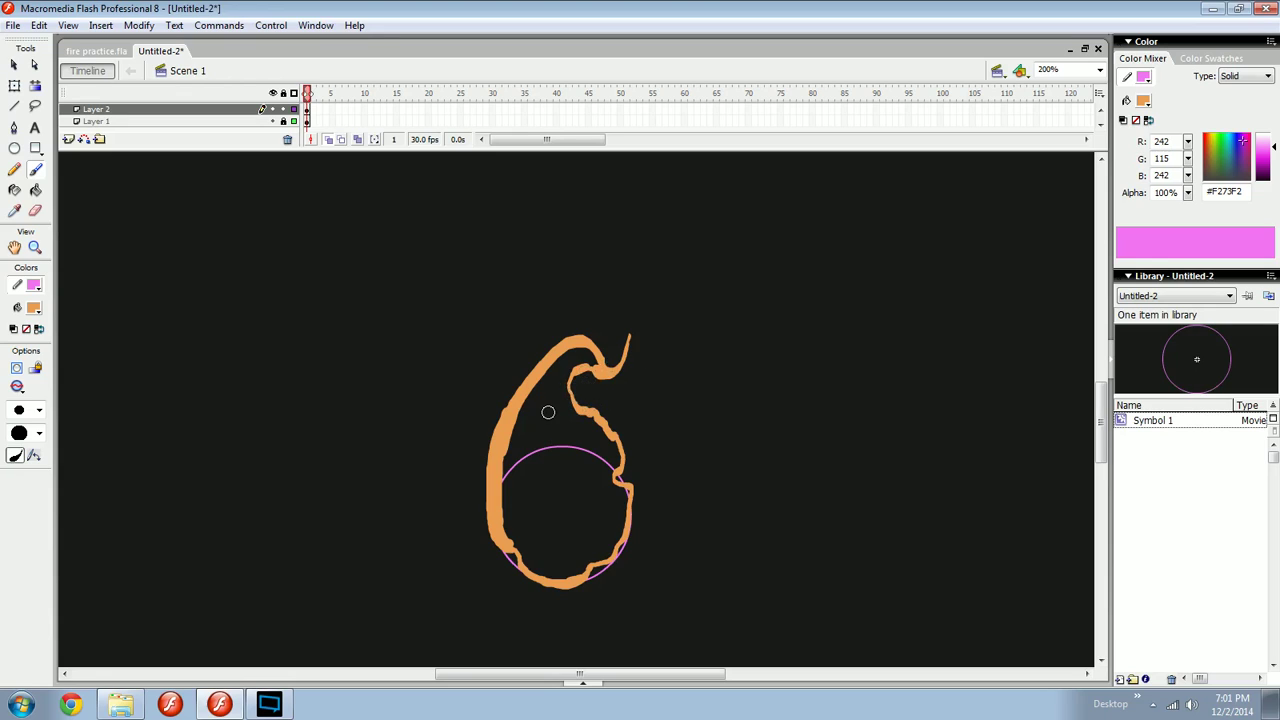
{"action": "mouse_move", "coordinate": [449, 413]}
{"action": "left_mouse_down"}
{"action": "mouse_move", "coordinate": [616, 286]}
{"action": "mouse_move", "coordinate": [631, 306]}
{"action": "left_mouse_up"}
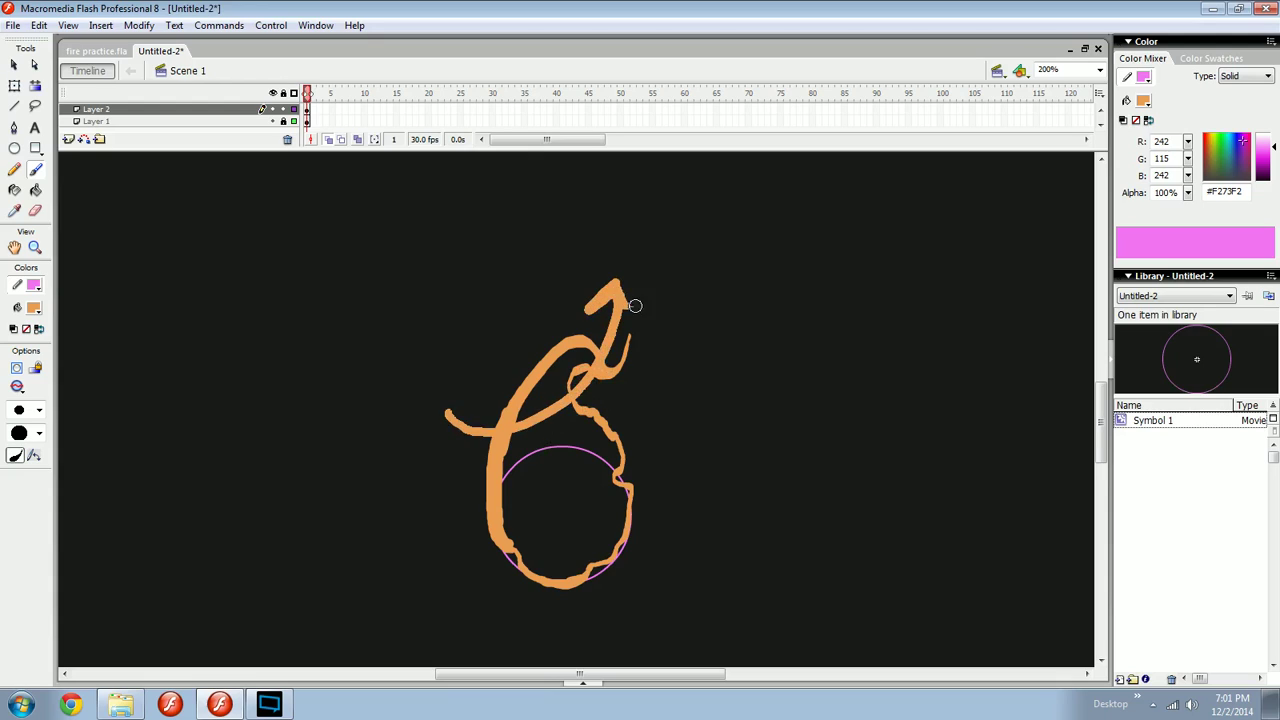
{"action": "key", "text": "ctrl+z"}
{"action": "key", "text": "ctrl+z"}
{"action": "left_click_drag", "start_coordinate": [624, 393], "coordinate": [470, 365]}
{"action": "left_click_drag", "start_coordinate": [517, 347], "coordinate": [533, 378]}
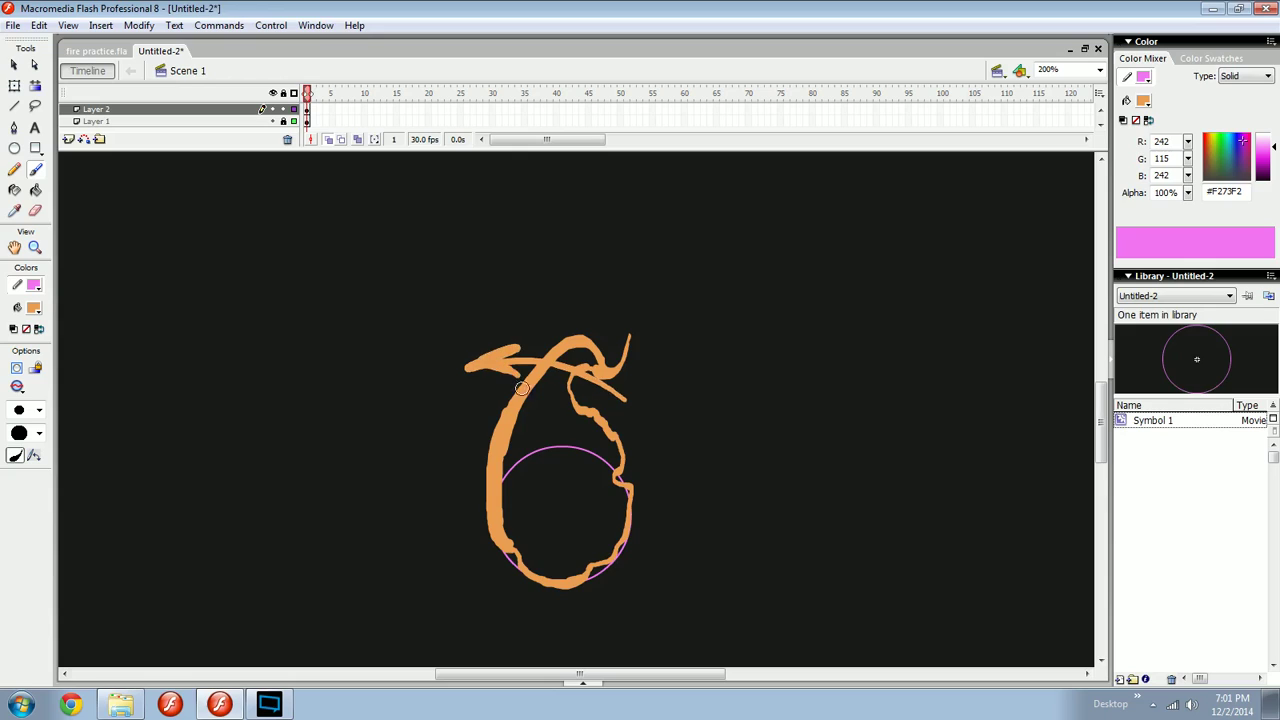
{"action": "key", "text": "ctrl+z"}
{"action": "key", "text": "ctrl+z"}
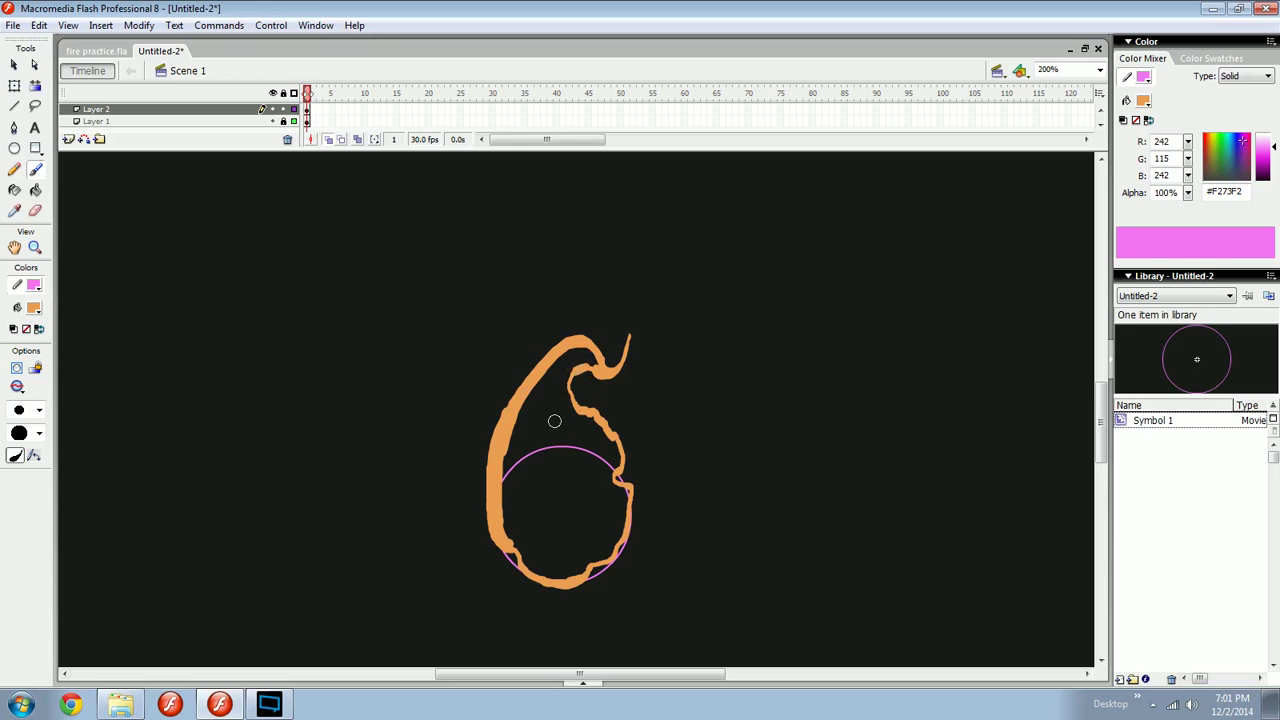
Paint a row of short slanted marks on the empty canvas to the right of the flame, and undo them.
{"action": "left_click_drag", "start_coordinate": [793, 392], "coordinate": [780, 432]}
{"action": "left_click_drag", "start_coordinate": [830, 398], "coordinate": [820, 432]}
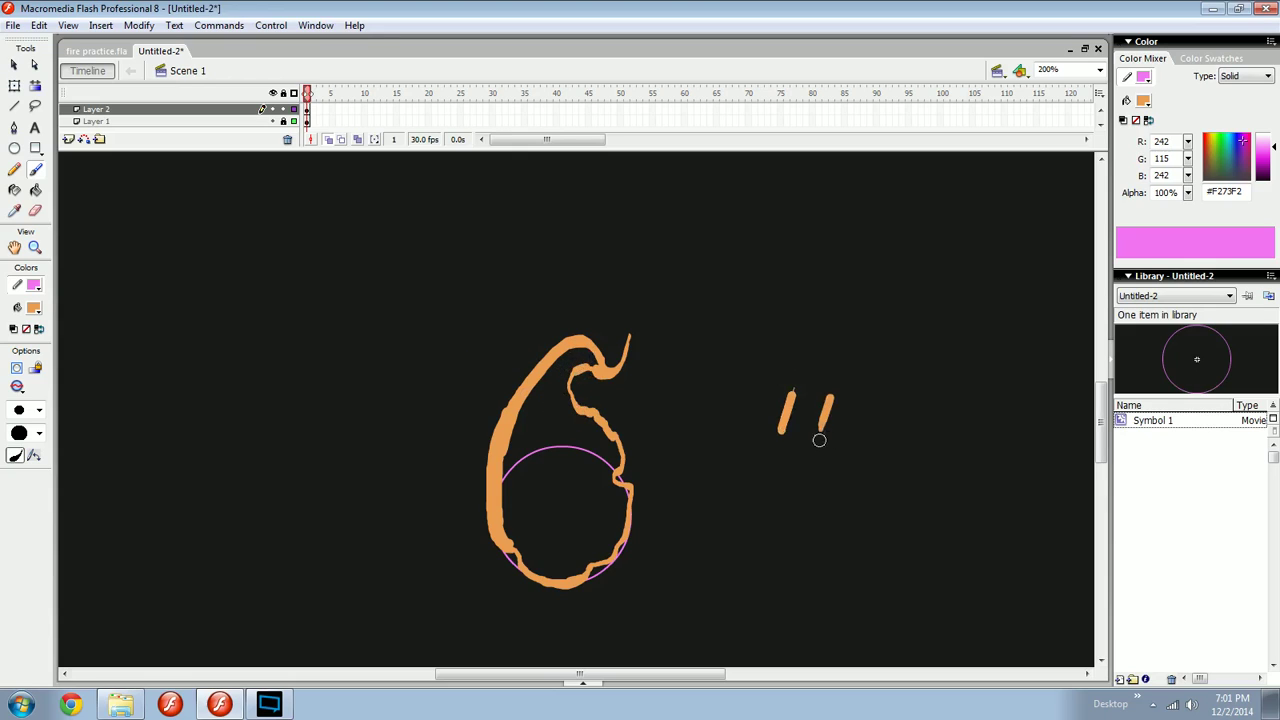
{"action": "left_click_drag", "start_coordinate": [916, 398], "coordinate": [903, 442]}
{"action": "left_click_drag", "start_coordinate": [760, 392], "coordinate": [759, 406]}
{"action": "key", "text": "ctrl+z"}
{"action": "key", "text": "ctrl+z"}
{"action": "key", "text": "ctrl+z"}
{"action": "key", "text": "ctrl+z"}
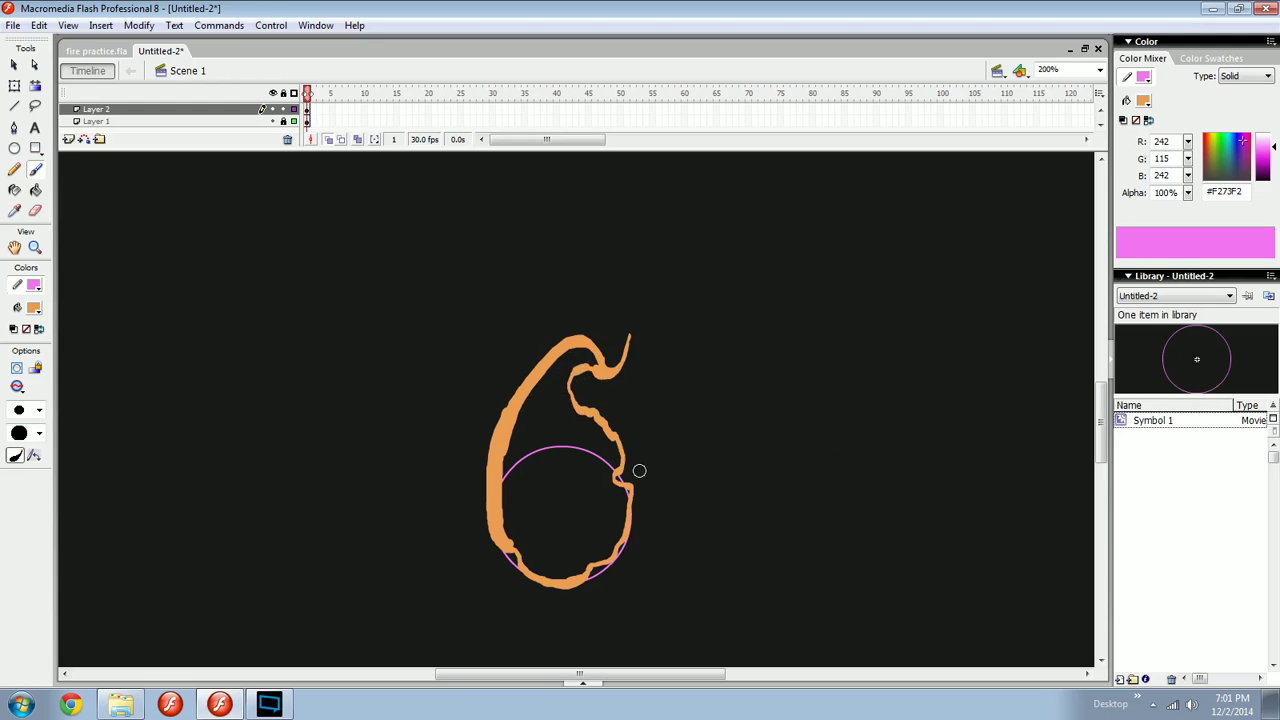
Insert a blank keyframe at frame 2 of Layer 2 for the second flame drawing.
{"action": "key", "text": "F7"}
{"action": "left_click_drag", "start_coordinate": [562, 442], "coordinate": [572, 417]}
{"action": "key", "text": "ctrl+equal"}
{"action": "left_click_drag", "start_coordinate": [530, 528], "coordinate": [551, 445]}
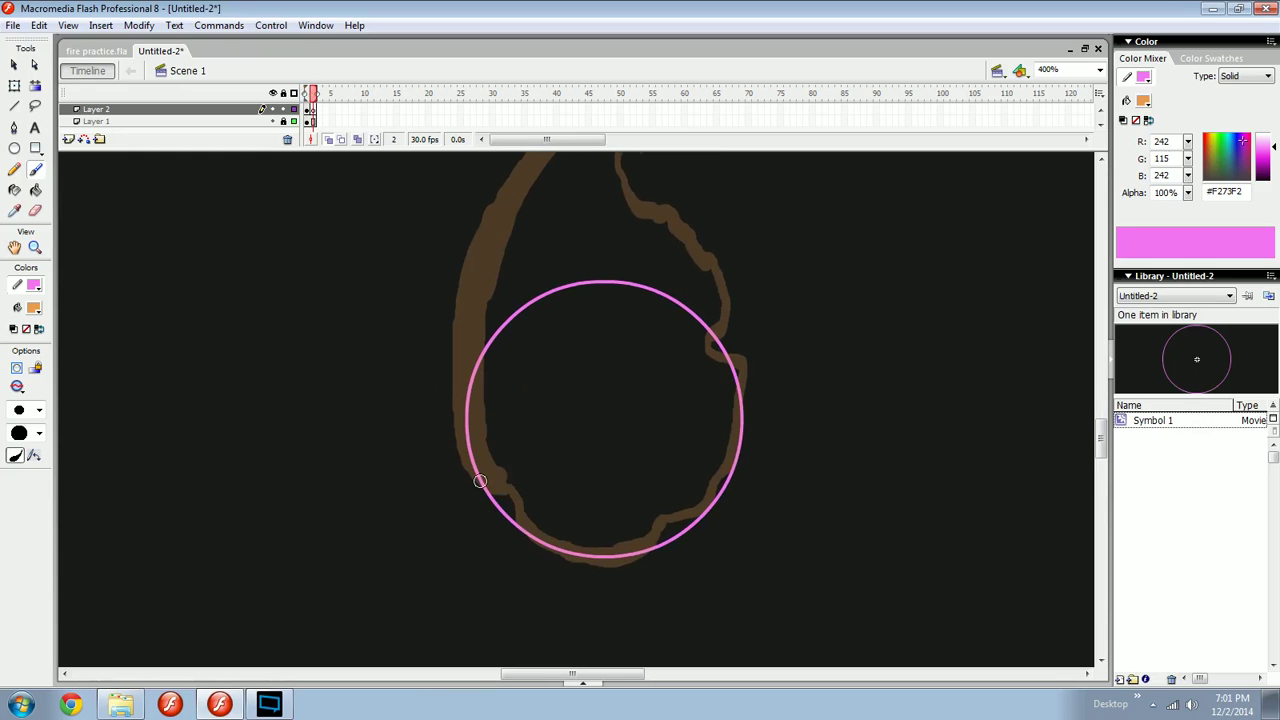
Paint a notch curve with direction arrows at the circle's lower left edge on frame 2, and undo them.
{"action": "mouse_move", "coordinate": [515, 485]}
{"action": "left_mouse_down"}
{"action": "mouse_move", "coordinate": [479, 468]}
{"action": "mouse_move", "coordinate": [500, 505]}
{"action": "left_mouse_up"}
{"action": "key", "text": "ctrl+z"}
{"action": "mouse_move", "coordinate": [570, 458]}
{"action": "left_mouse_down"}
{"action": "mouse_move", "coordinate": [527, 487]}
{"action": "mouse_move", "coordinate": [548, 484]}
{"action": "left_mouse_up"}
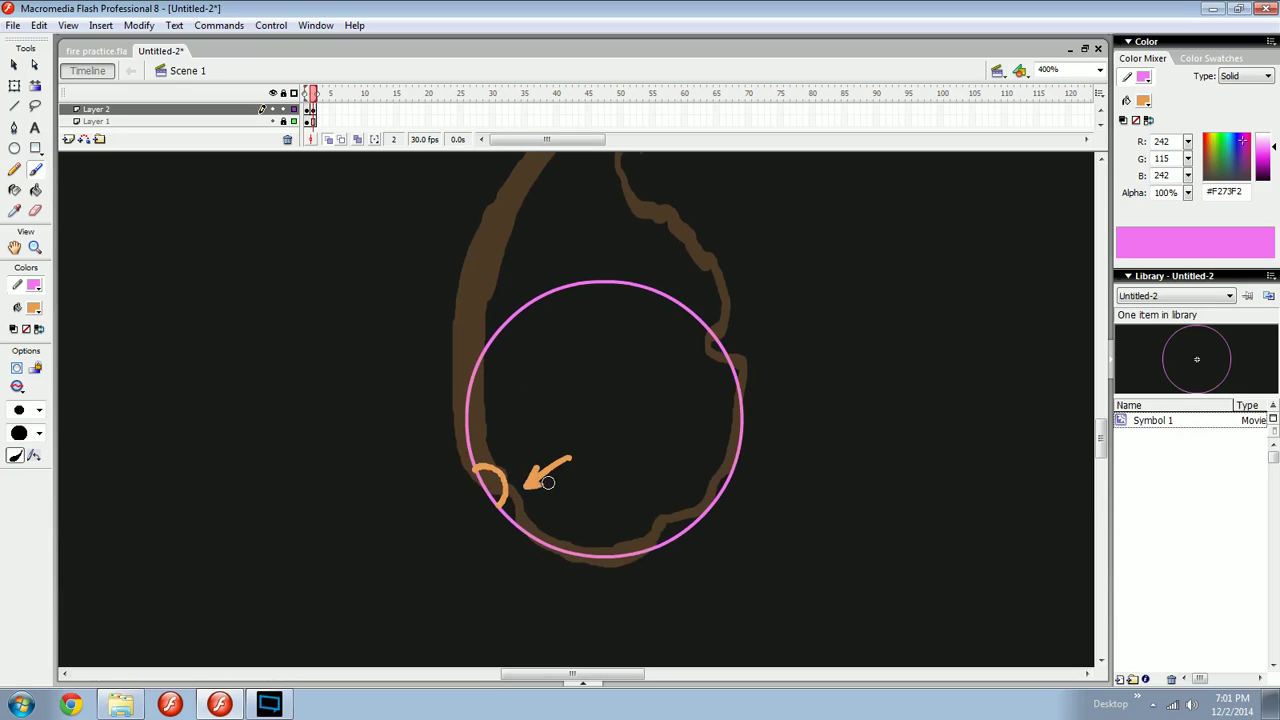
{"action": "mouse_move", "coordinate": [541, 434]}
{"action": "left_mouse_down"}
{"action": "mouse_move", "coordinate": [510, 462]}
{"action": "mouse_move", "coordinate": [522, 463]}
{"action": "left_mouse_up"}
{"action": "mouse_move", "coordinate": [518, 411]}
{"action": "left_mouse_down"}
{"action": "mouse_move", "coordinate": [484, 424]}
{"action": "mouse_move", "coordinate": [494, 430]}
{"action": "mouse_move", "coordinate": [500, 310]}
{"action": "mouse_move", "coordinate": [528, 292]}
{"action": "left_mouse_up"}
{"action": "key", "text": "ctrl+z"}
{"action": "key", "text": "ctrl+z"}
{"action": "key", "text": "ctrl+z"}
{"action": "key", "text": "ctrl+z"}
{"action": "key", "text": "ctrl+z"}
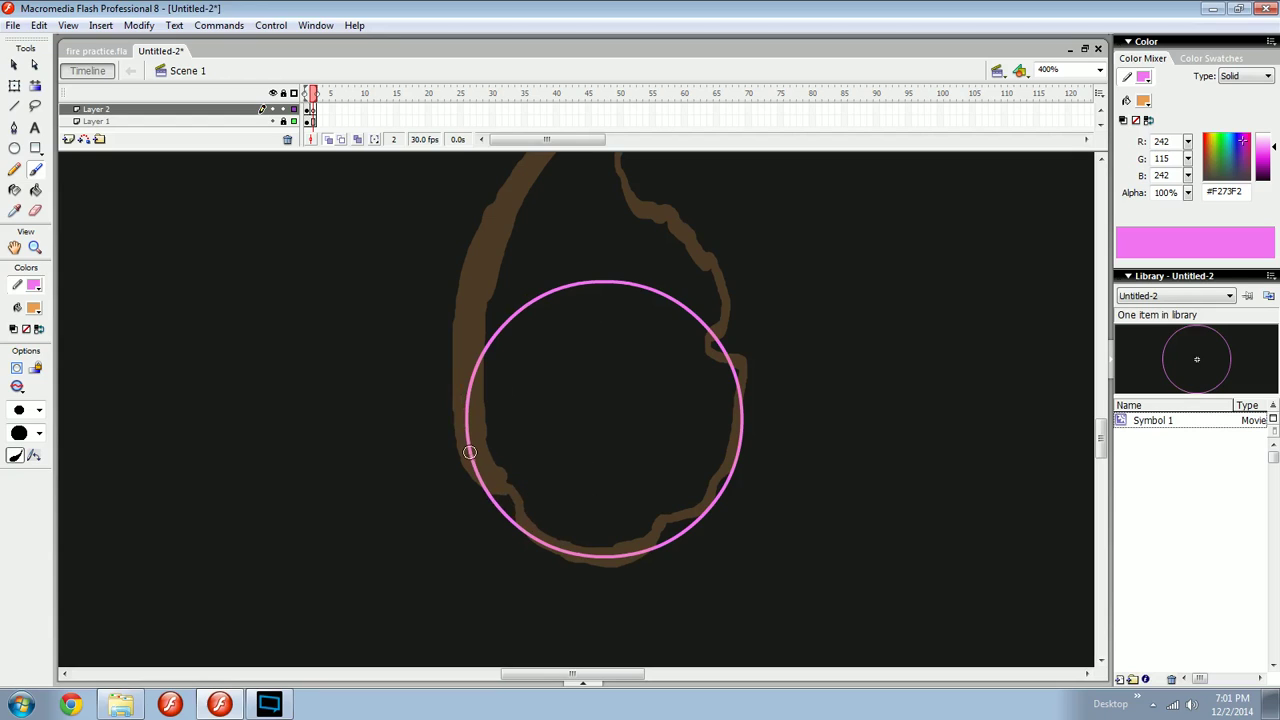
Paint the second frame's jagged outline from the circle's lower left to a small bump at the bottom, trimming it with the Eraser.
{"action": "left_click_drag", "start_coordinate": [488, 488], "coordinate": [552, 545]}
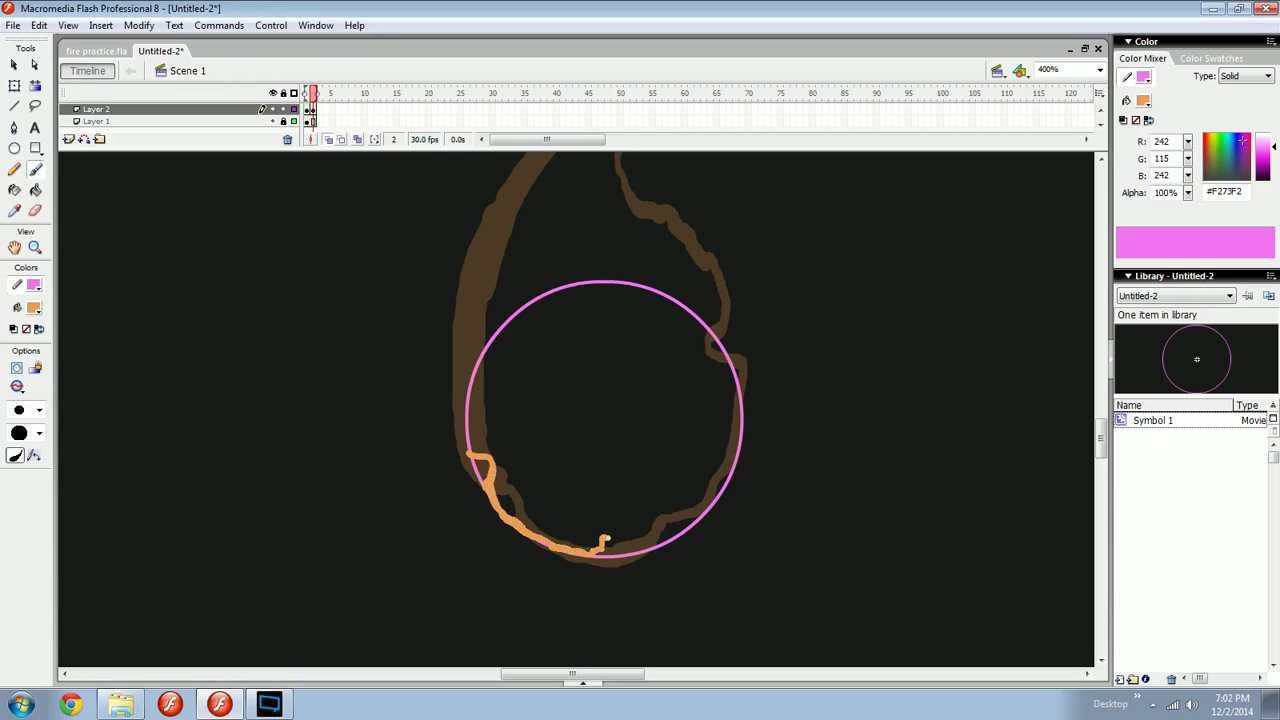
{"action": "key", "text": "e"}
{"action": "left_click_drag", "start_coordinate": [630, 549], "coordinate": [616, 546]}
{"action": "key", "text": "v"}
{"action": "key", "text": "b"}
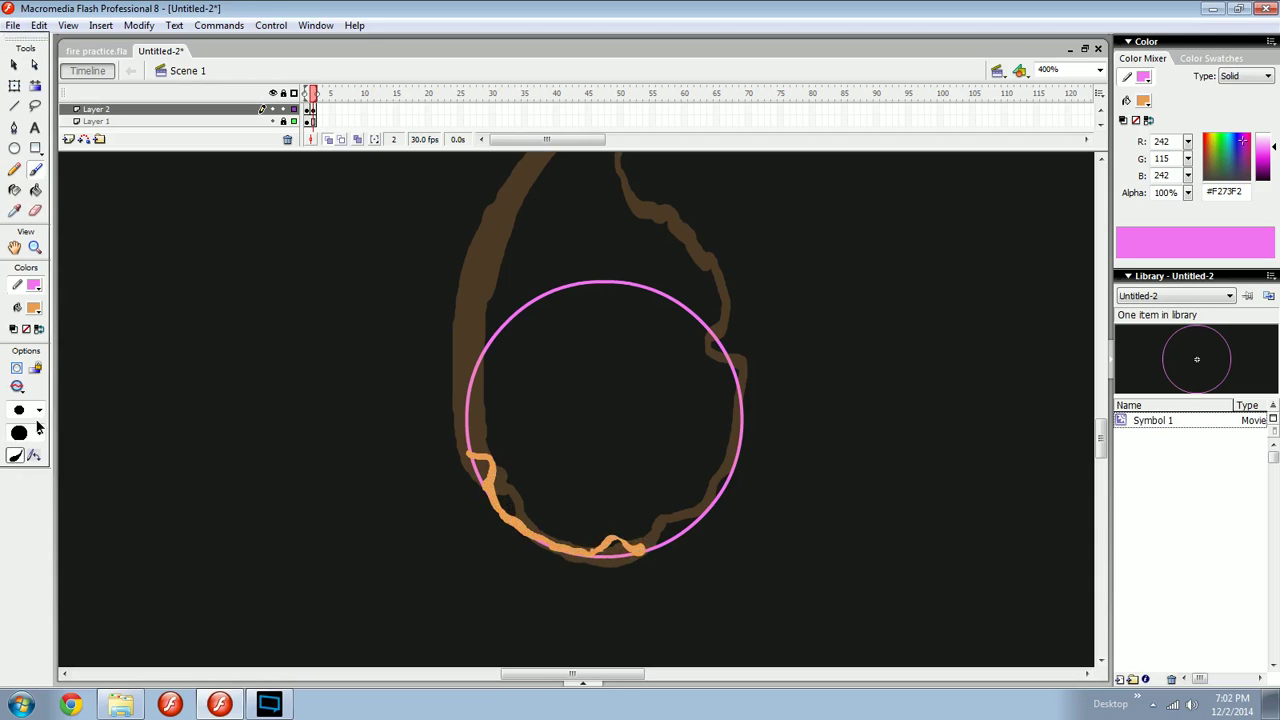
Choose a smaller brush size and continue the outline with a notch up the circle's lower right edge.
{"action": "left_click", "coordinate": [38, 410]}
{"action": "left_click", "coordinate": [20, 488]}
{"action": "key", "text": "ctrl+z"}
{"action": "key", "text": "space"}
{"action": "mouse_move", "coordinate": [631, 518]}
{"action": "left_mouse_down"}
{"action": "mouse_move", "coordinate": [539, 580]}
{"action": "mouse_move", "coordinate": [508, 577]}
{"action": "mouse_move", "coordinate": [593, 496]}
{"action": "left_mouse_up"}
Paint small arrow marks inside the circle beside the lower right notch, and undo them.
{"action": "left_click_drag", "start_coordinate": [518, 506], "coordinate": [530, 525]}
{"action": "left_click_drag", "start_coordinate": [545, 475], "coordinate": [554, 506]}
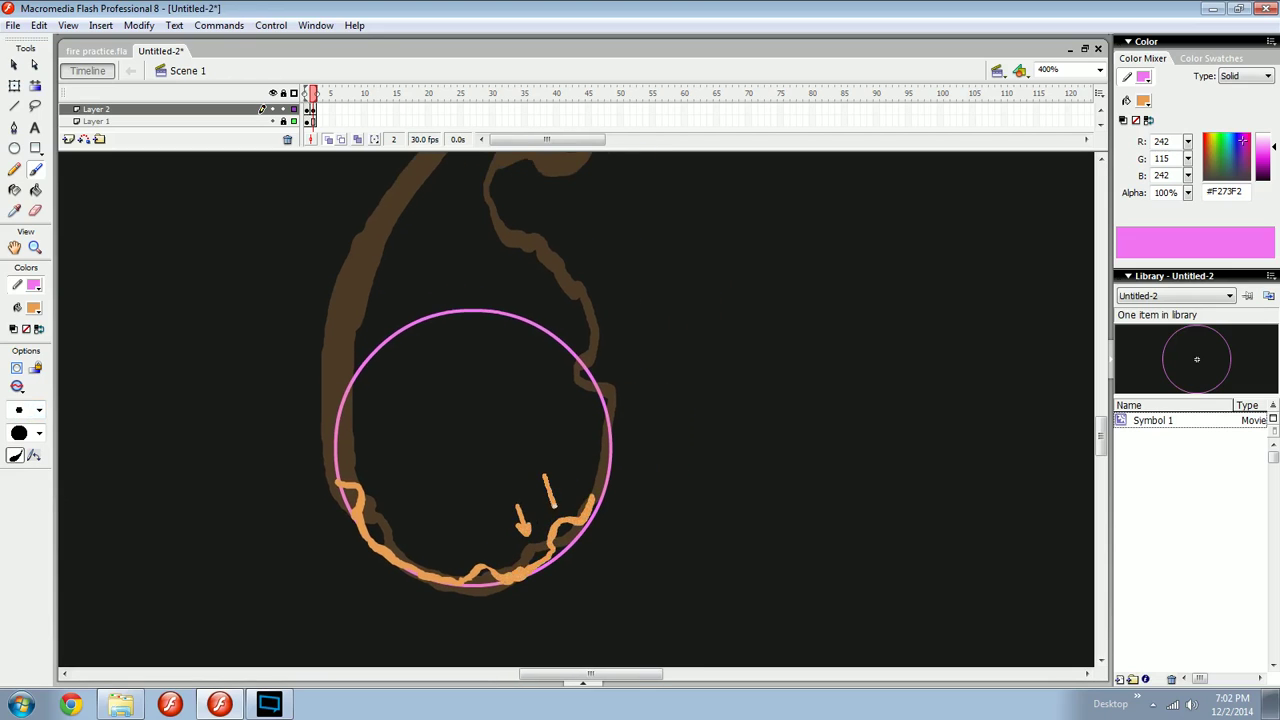
{"action": "key", "text": "ctrl+z"}
{"action": "key", "text": "ctrl+z"}
{"action": "key", "text": "ctrl+z"}
Undo the end of the lower right stroke and repaint it from the notch up along the circle's right edge.
{"action": "key", "text": "e"}
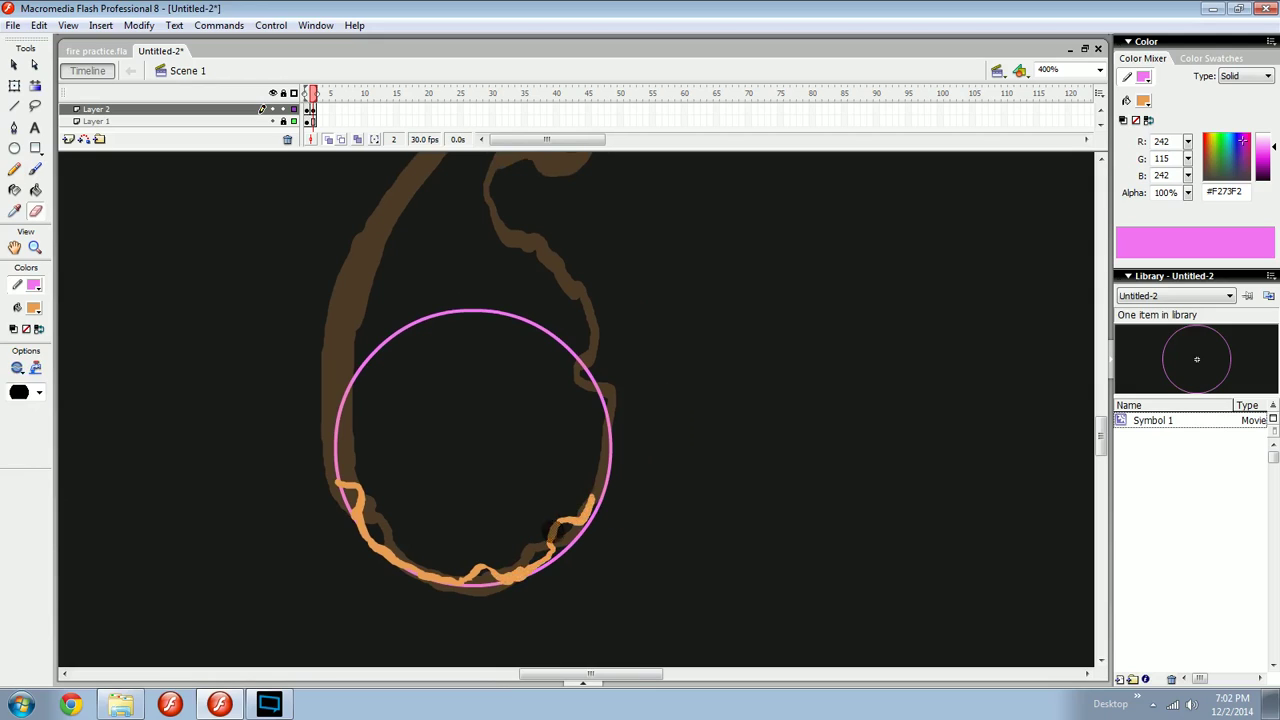
{"action": "key", "text": "ctrl+z"}
{"action": "key", "text": "b"}
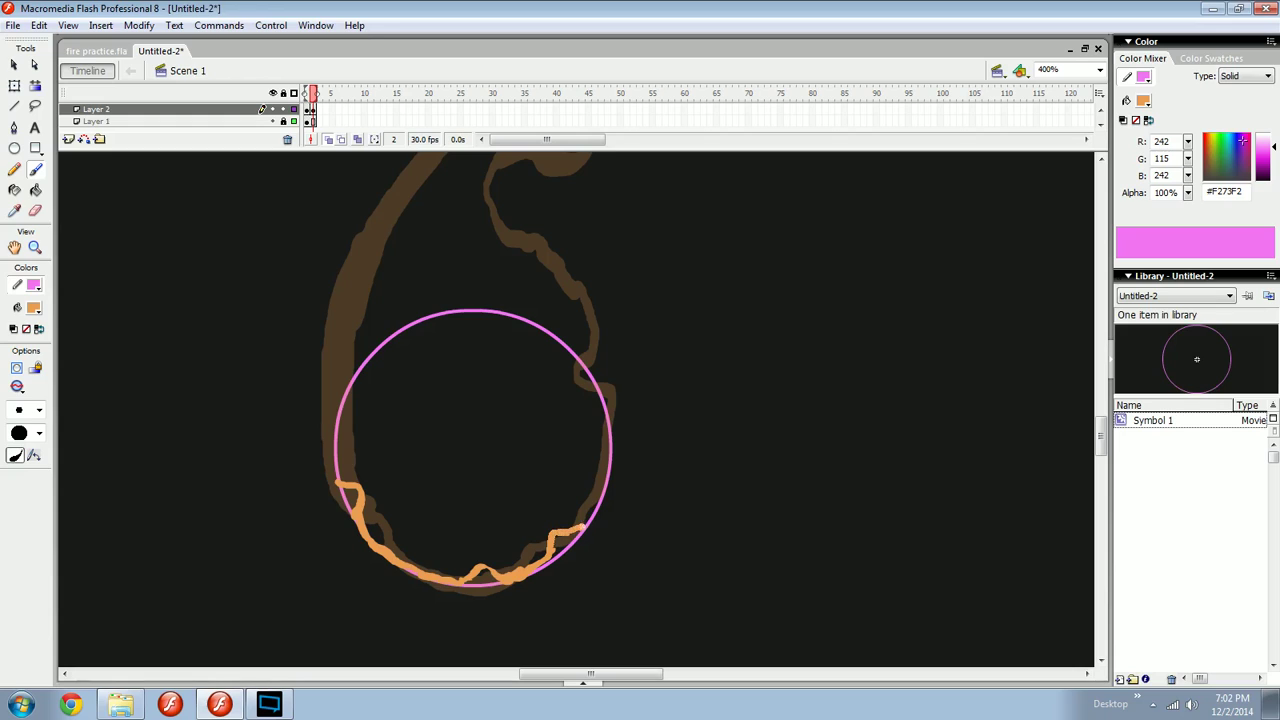
{"action": "left_click_drag", "start_coordinate": [584, 525], "coordinate": [608, 458]}
Paint small marks outside the circle's lower right on frames 1 and 2, and undo them.
{"action": "key", "text": "comma"}
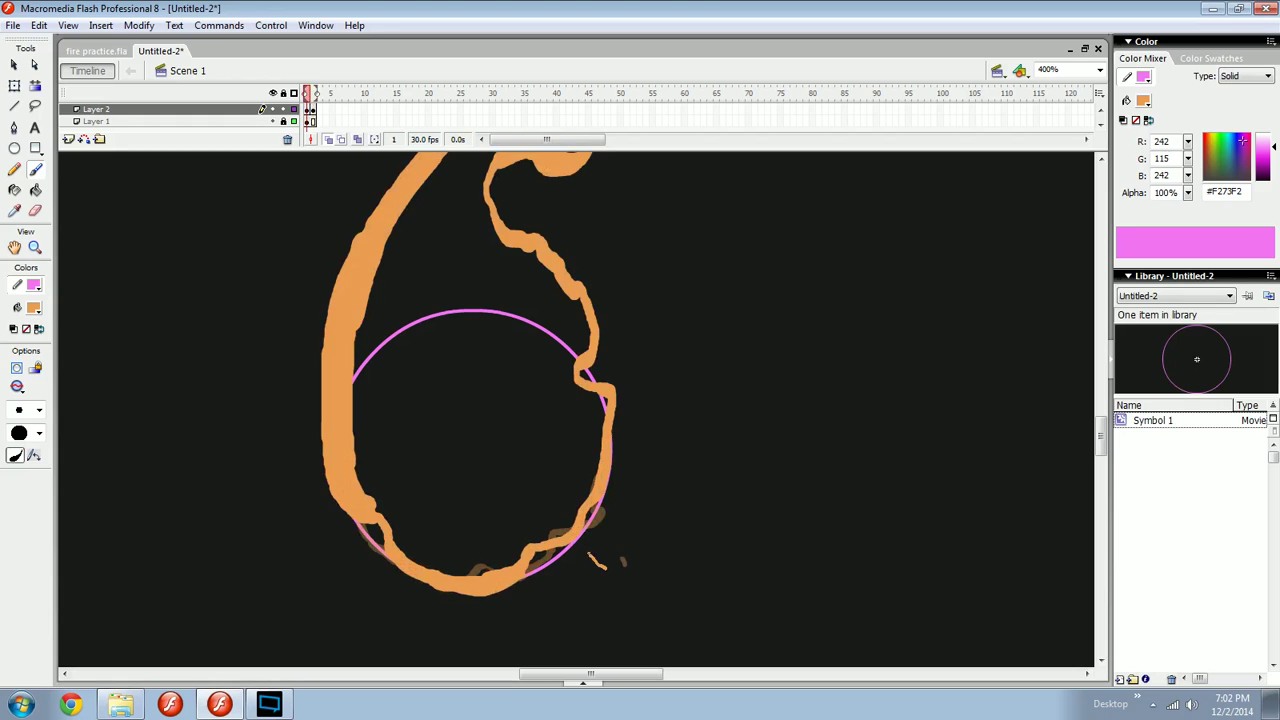
{"action": "key", "text": "period"}
{"action": "mouse_move", "coordinate": [652, 543]}
{"action": "left_mouse_down"}
{"action": "mouse_move", "coordinate": [609, 519]}
{"action": "mouse_move", "coordinate": [631, 499]}
{"action": "mouse_move", "coordinate": [652, 507]}
{"action": "left_mouse_up"}
{"action": "key", "text": "ctrl+z"}
{"action": "key", "text": "ctrl+z"}
{"action": "key", "text": "ctrl+z"}
{"action": "key", "text": "ctrl+z"}
{"action": "key", "text": "ctrl+z"}
Extend frame 2's outline up the circle's right edge, comparing it with the flame on frame 1.
{"action": "key", "text": "comma"}
{"action": "key", "text": "period"}
{"action": "key", "text": "comma"}
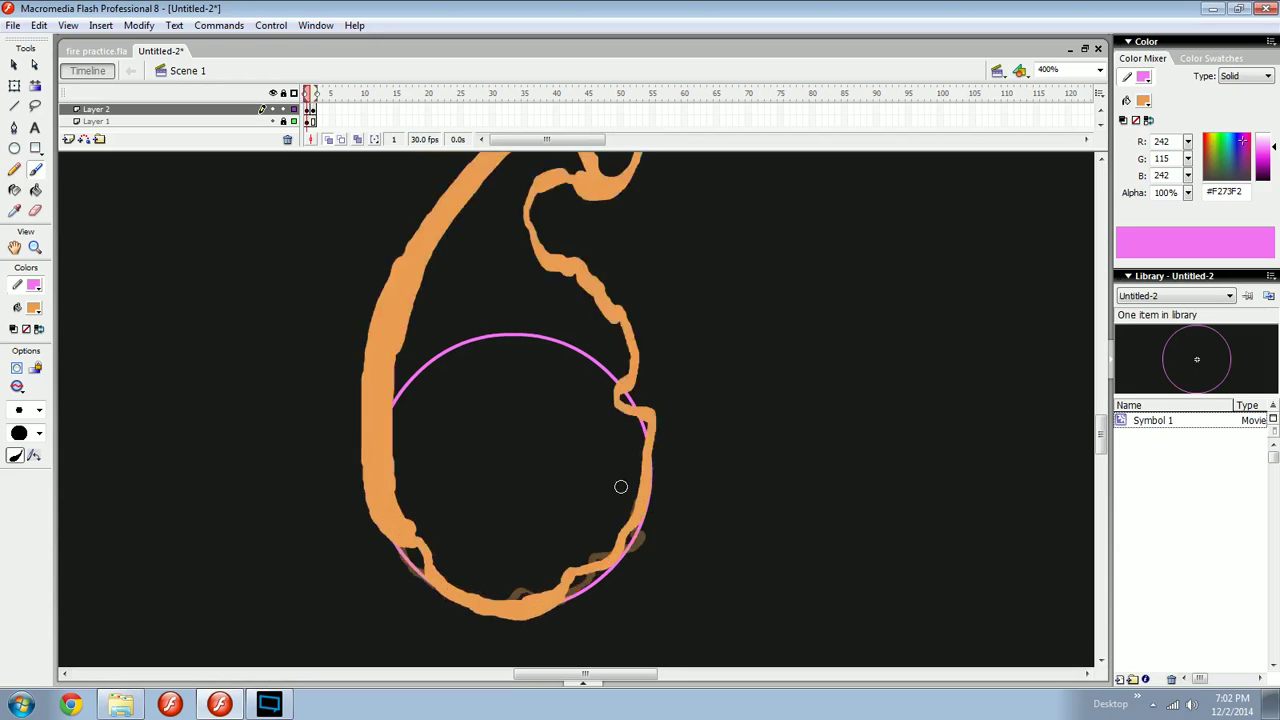
{"action": "key", "text": "period"}
{"action": "left_click_drag", "start_coordinate": [447, 460], "coordinate": [349, 527]}
{"action": "key", "text": "comma"}
{"action": "key", "text": "period"}
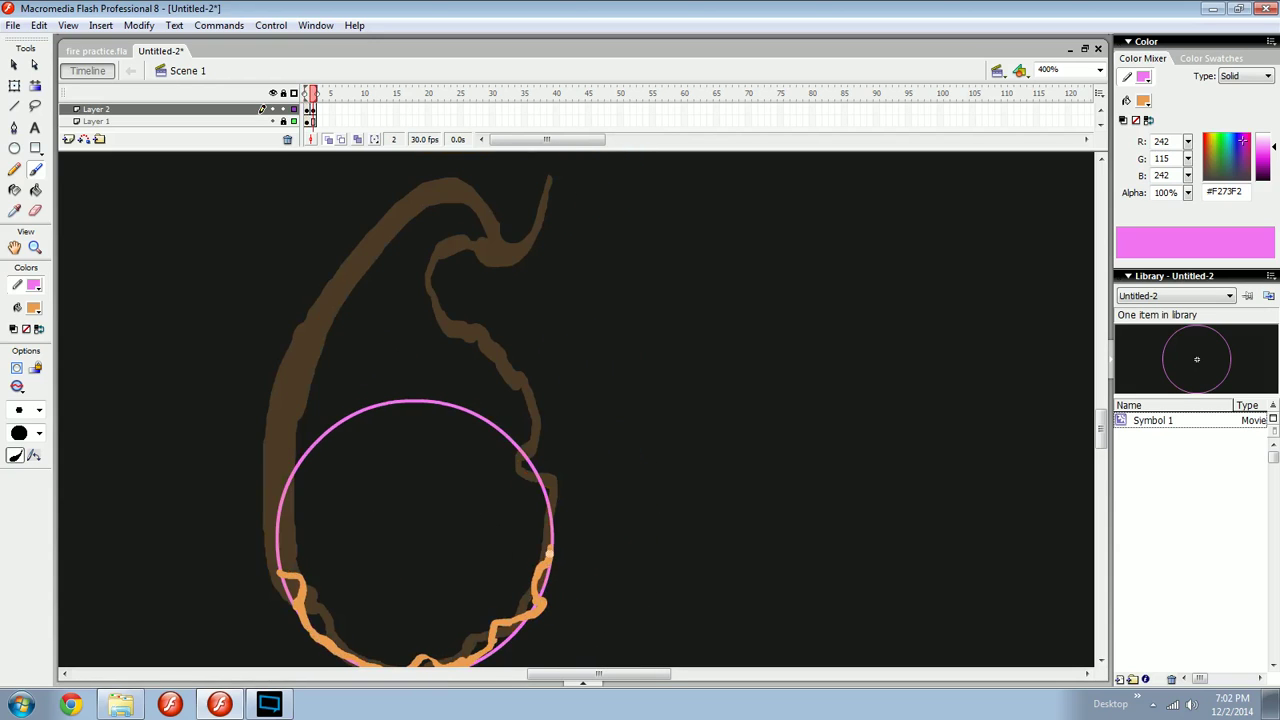
{"action": "key", "text": "comma"}
{"action": "left_click_drag", "start_coordinate": [444, 388], "coordinate": [544, 423]}
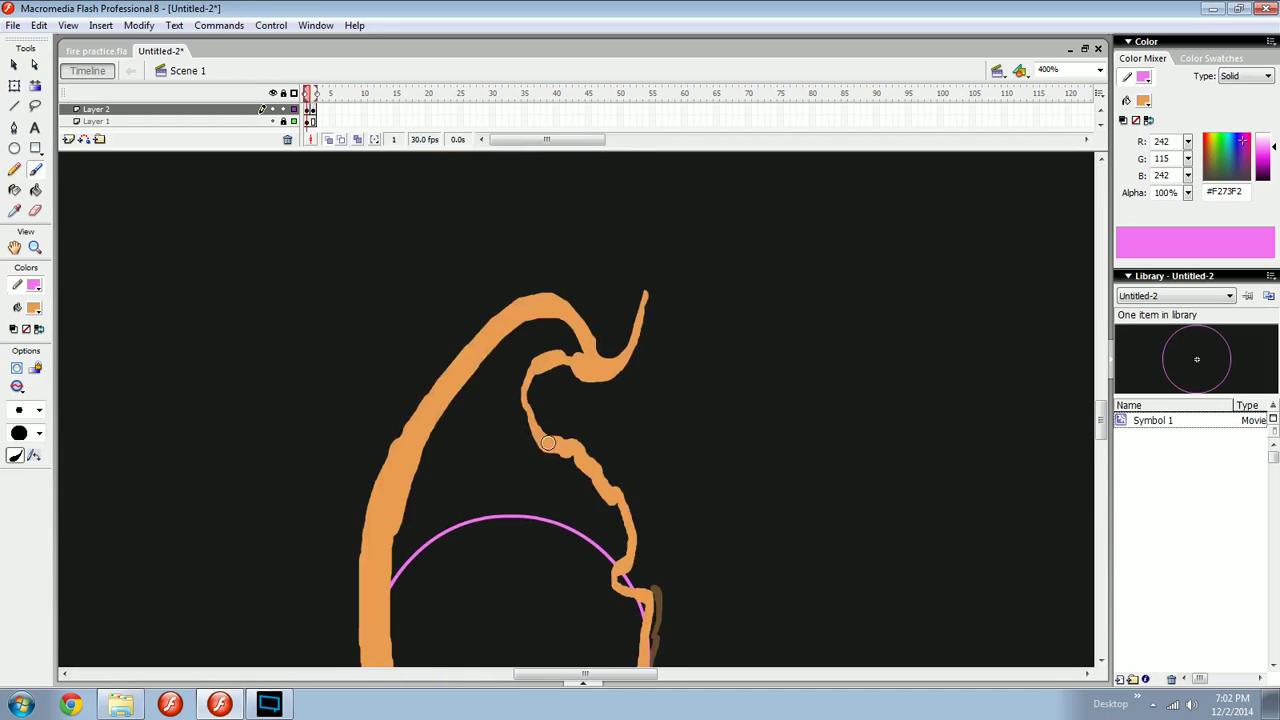
Select all of frame 2's outline and narrow it slightly from the right with Free Transform.
{"action": "key", "text": "period"}
{"action": "key", "text": "ctrl+minus"}
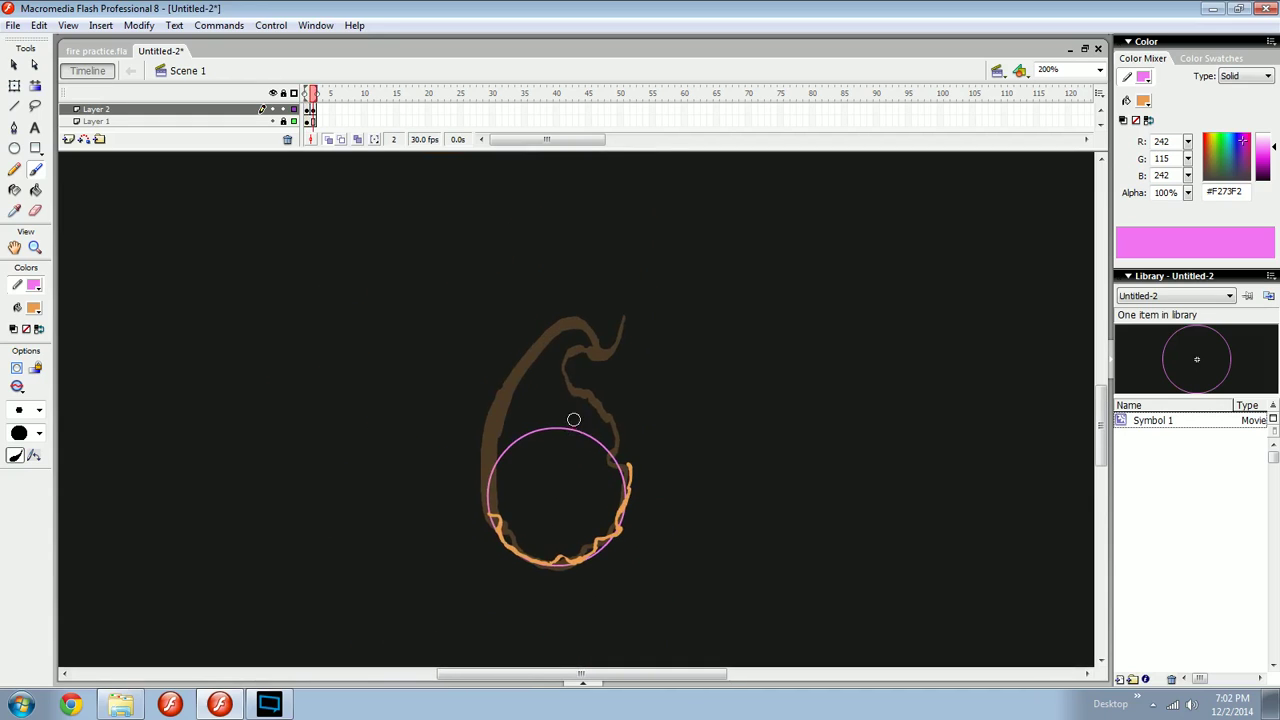
{"action": "key", "text": "comma"}
{"action": "key", "text": "period"}
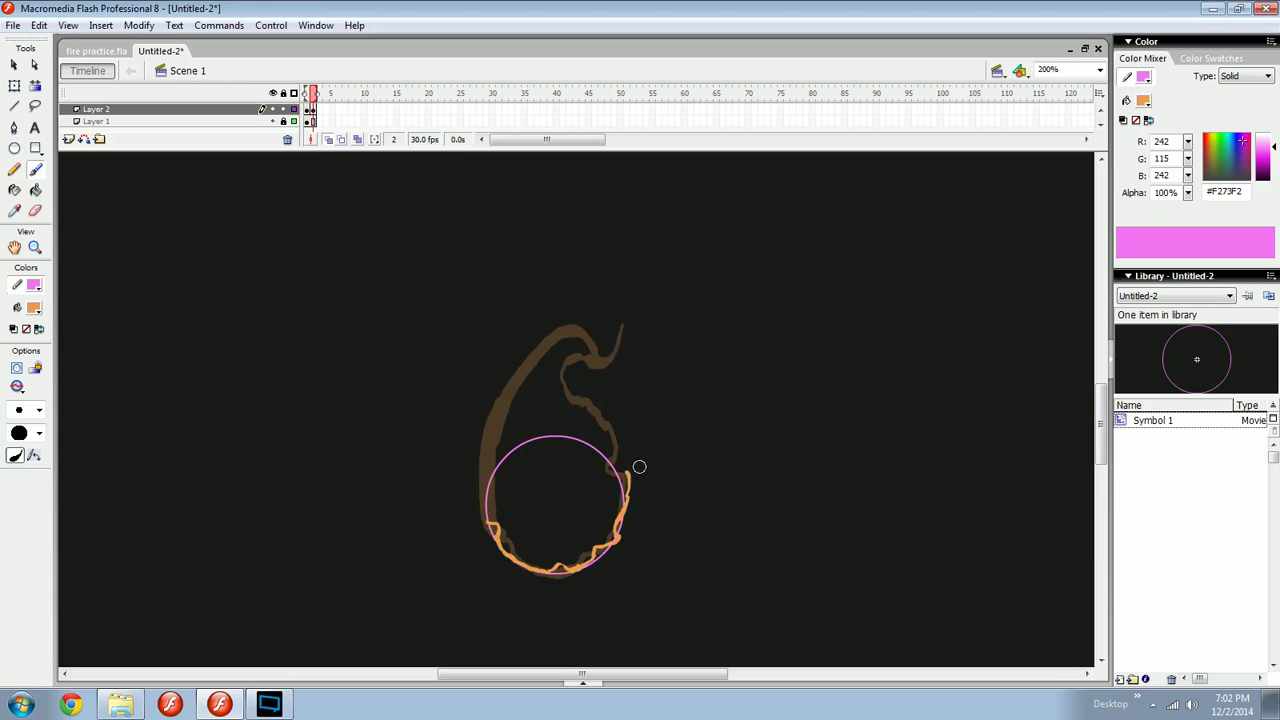
{"action": "left_click_drag", "start_coordinate": [674, 434], "coordinate": [641, 490]}
{"action": "left_click", "coordinate": [623, 508], "text": "ctrl"}
{"action": "key", "text": "q"}
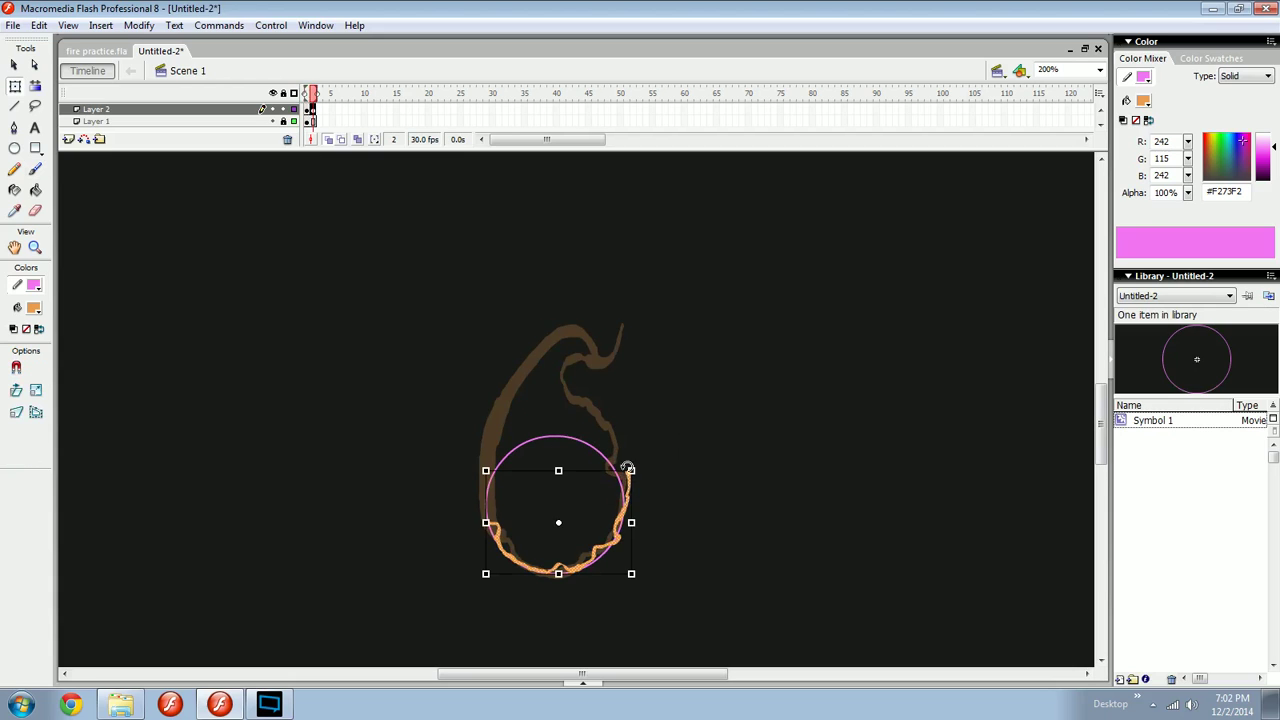
{"action": "key", "text": "b"}
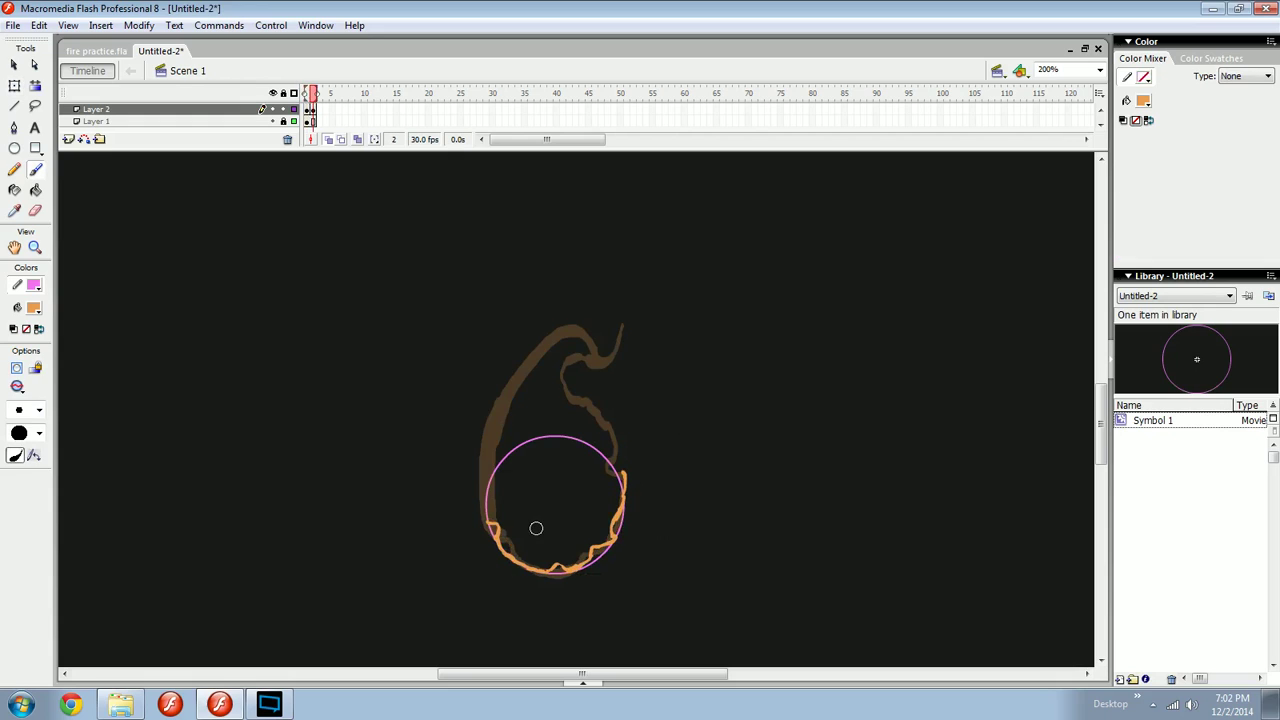
Paint three S-shaped motion curves rising through the circle and flame on frame 2, and undo them.
{"action": "key", "text": "comma"}
{"action": "key", "text": "period"}
{"action": "left_click_drag", "start_coordinate": [577, 420], "coordinate": [572, 434]}
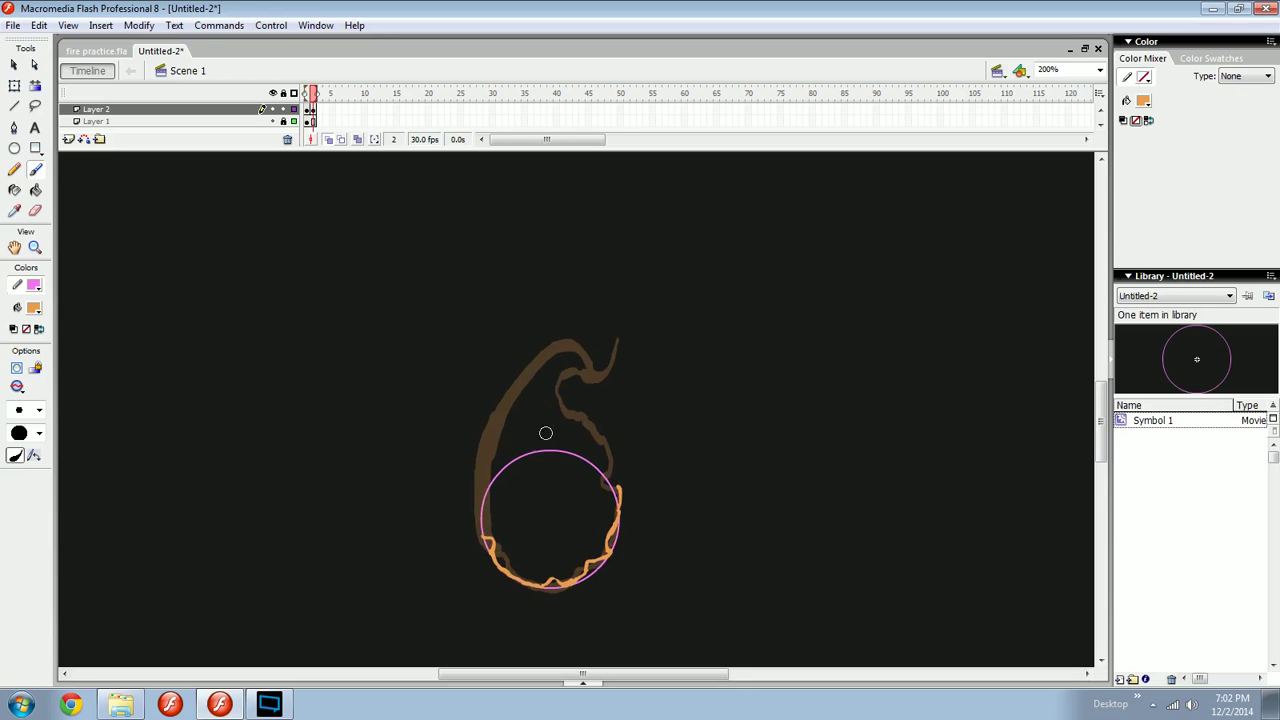
{"action": "mouse_move", "coordinate": [518, 533]}
{"action": "left_mouse_down"}
{"action": "mouse_move", "coordinate": [516, 392]}
{"action": "mouse_move", "coordinate": [550, 343]}
{"action": "left_mouse_up"}
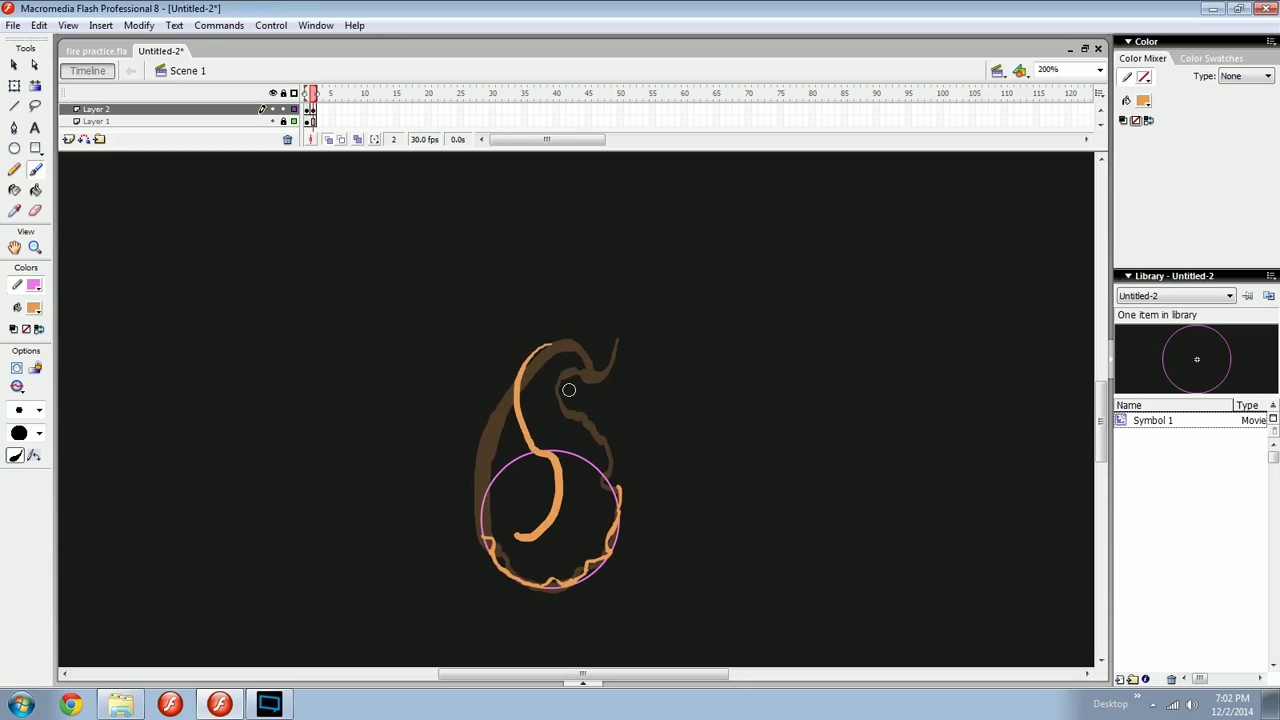
{"action": "left_click_drag", "start_coordinate": [562, 527], "coordinate": [504, 391]}
{"action": "mouse_move", "coordinate": [610, 515]}
{"action": "left_mouse_down"}
{"action": "mouse_move", "coordinate": [621, 488]}
{"action": "mouse_move", "coordinate": [560, 415]}
{"action": "left_mouse_up"}
{"action": "key", "text": "comma"}
{"action": "key", "text": "period"}
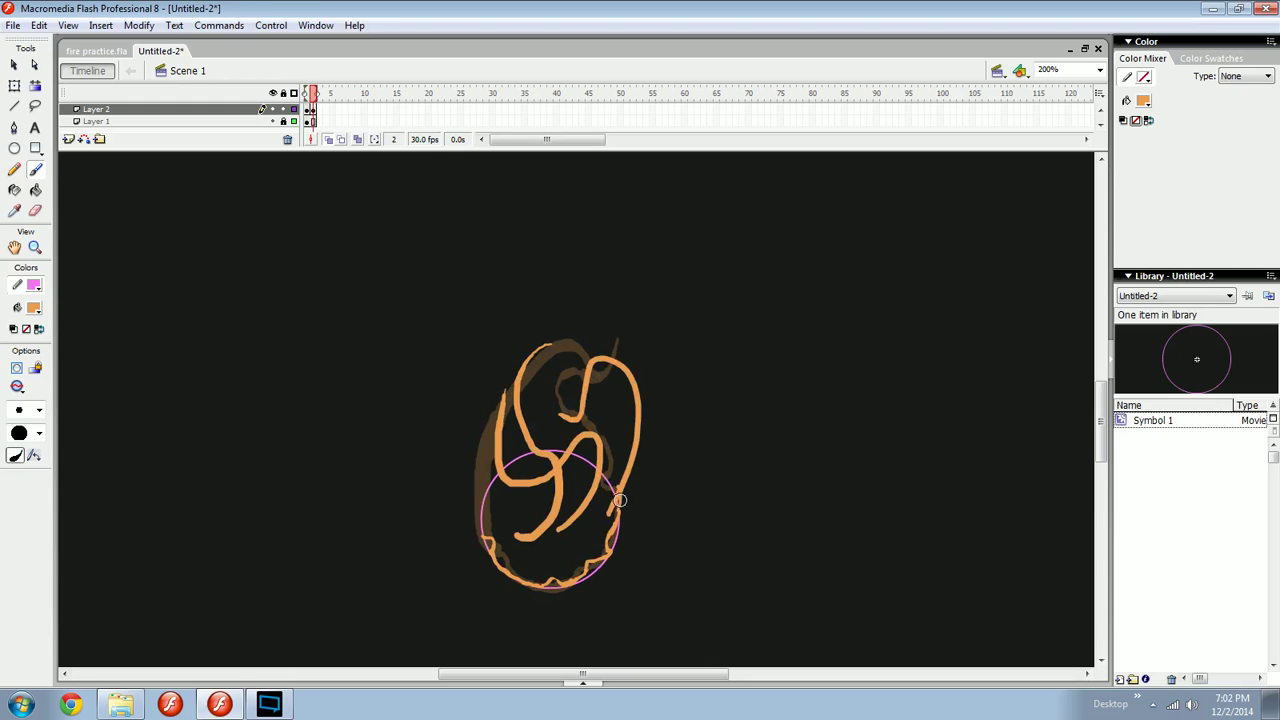
{"action": "key", "text": "ctrl+z"}
{"action": "key", "text": "ctrl+z"}
{"action": "key", "text": "ctrl+z"}
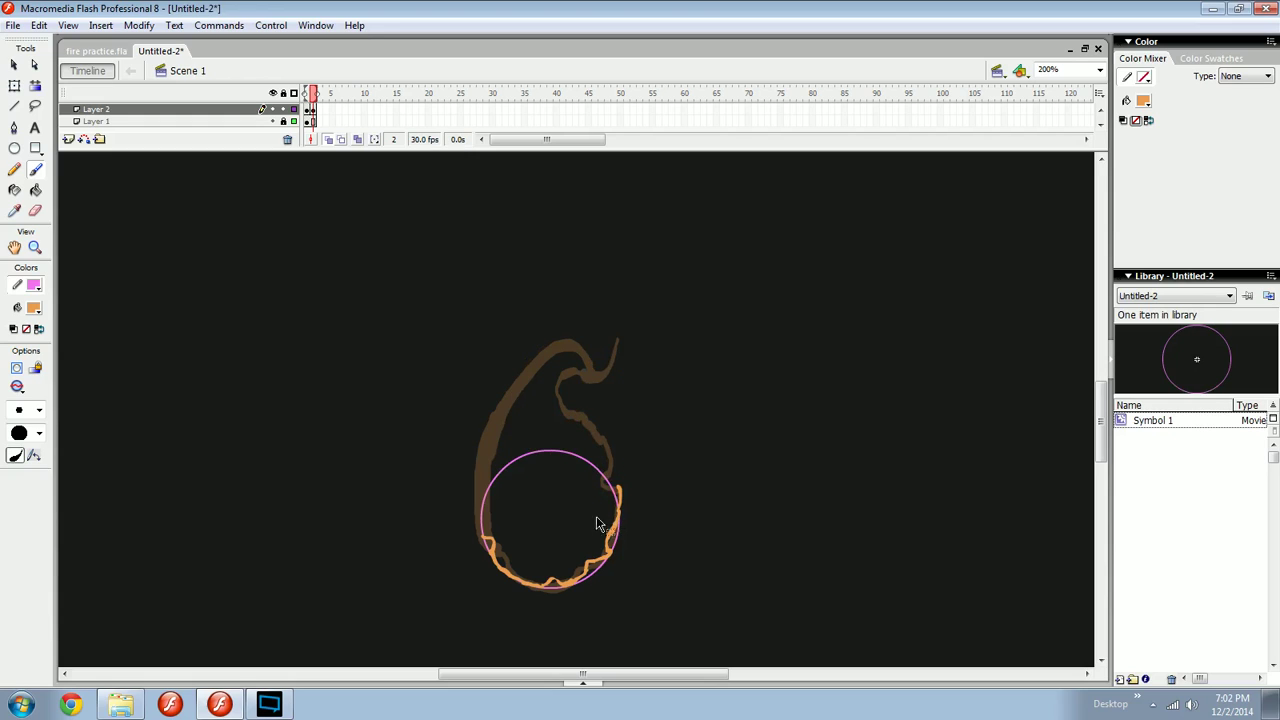
Paint a short curved stroke at the circle's left edge on frame 2, and undo it.
{"action": "key", "text": "comma"}
{"action": "key", "text": "period"}
{"action": "scroll", "coordinate": [510, 531], "scroll_direction": "up", "scroll_amount": 2}
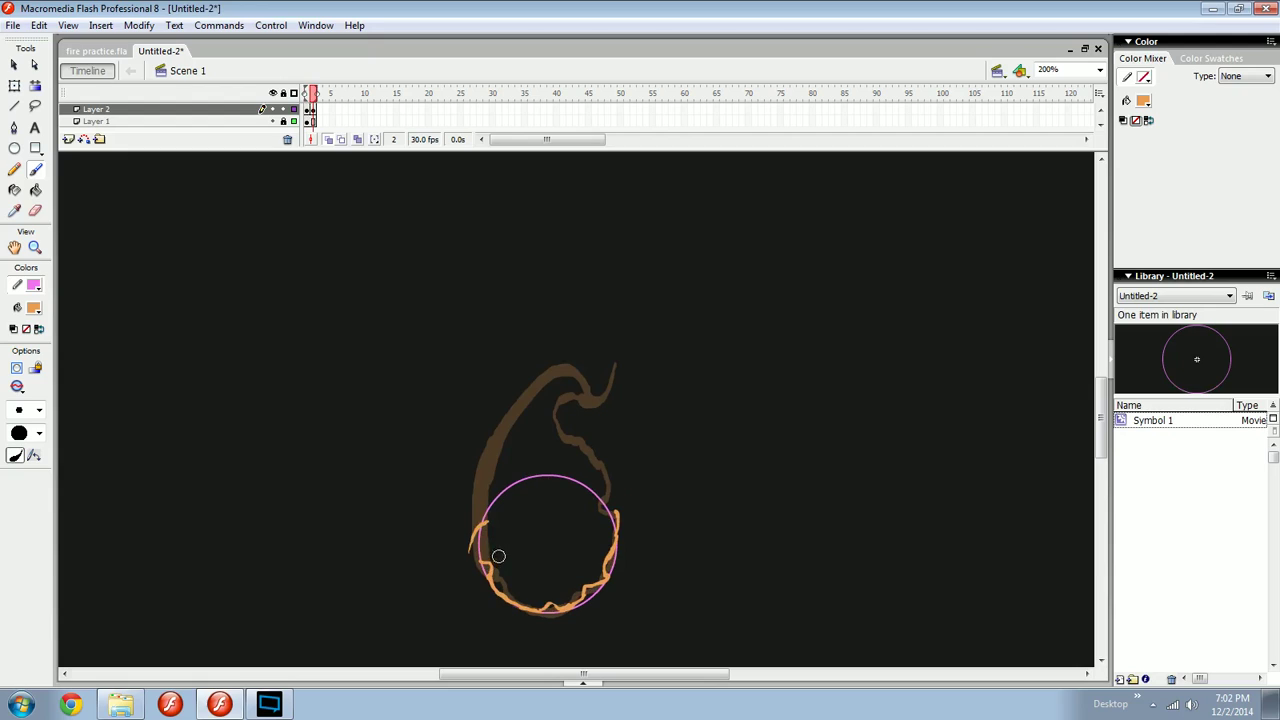
{"action": "key", "text": "ctrl+z"}
Continue frame 2's outline with a deep notch cutting into the circle's upper right, using frame 1 as reference.
{"action": "key", "text": "comma"}
{"action": "key", "text": "period"}
{"action": "key", "text": "comma"}
{"action": "key", "text": "period"}
{"action": "mouse_move", "coordinate": [616, 500]}
{"action": "left_mouse_down"}
{"action": "mouse_move", "coordinate": [579, 486]}
{"action": "mouse_move", "coordinate": [612, 494]}
{"action": "left_mouse_up"}
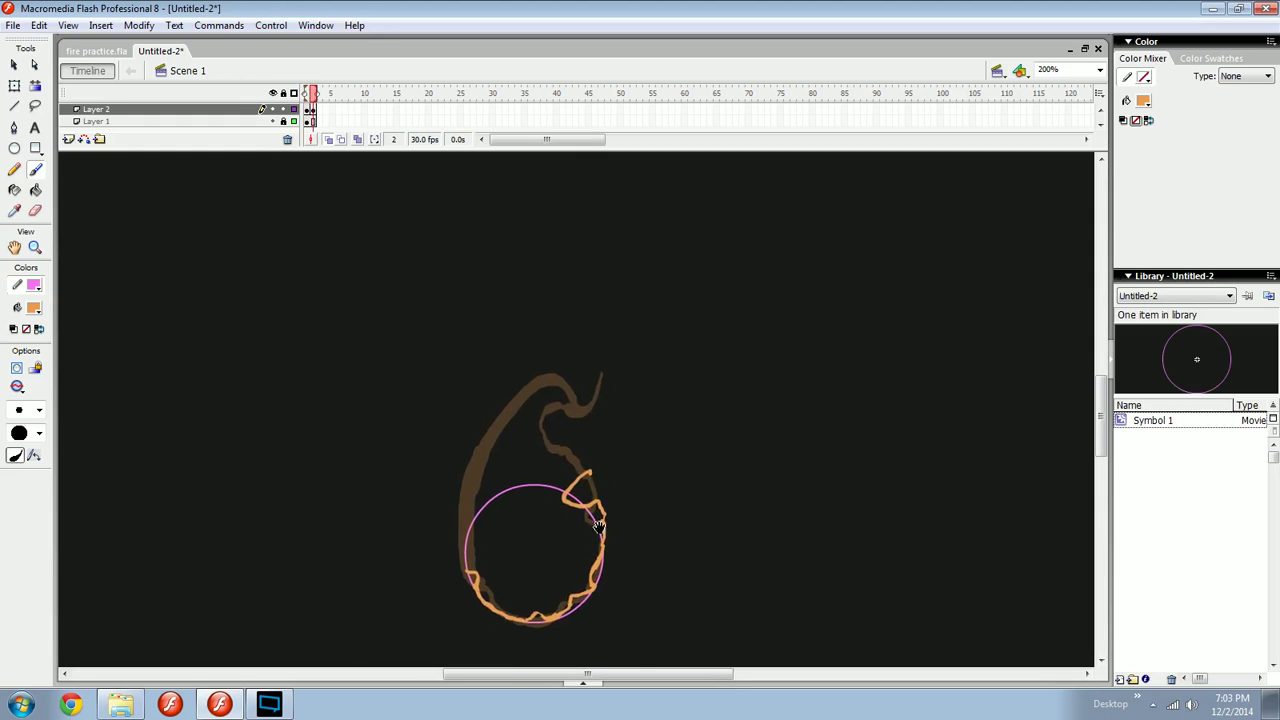
Paint an arrow on frame 1 pointing at the notch on the flame's right side.
{"action": "key", "text": "ctrl+="}
{"action": "left_click_drag", "start_coordinate": [643, 485], "coordinate": [601, 357]}
{"action": "key", "text": "comma"}
{"action": "left_click_drag", "start_coordinate": [638, 418], "coordinate": [588, 452]}
{"action": "left_click_drag", "start_coordinate": [613, 427], "coordinate": [606, 452]}
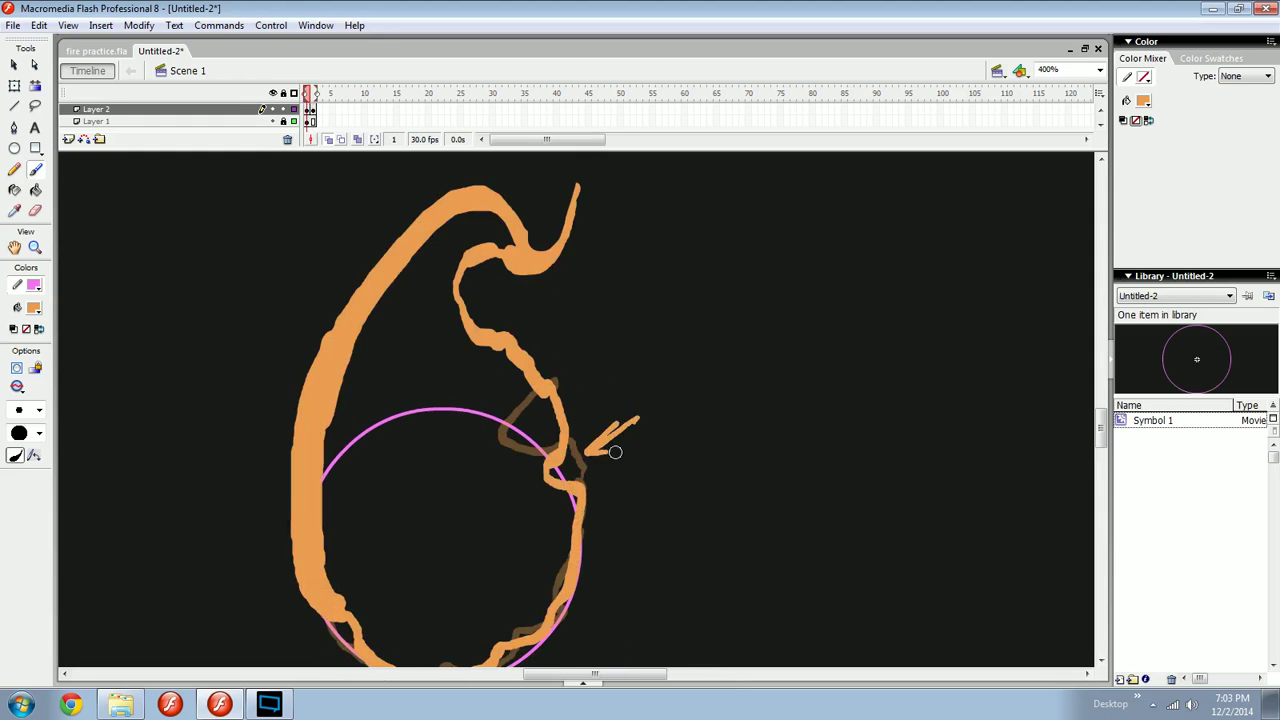
Undo the arrow pointing at the flame's right-side notch, and compare the outlines on frames 1 and 2.
{"action": "key", "text": "period"}
{"action": "left_click_drag", "start_coordinate": [548, 411], "coordinate": [576, 415]}
{"action": "key", "text": "comma"}
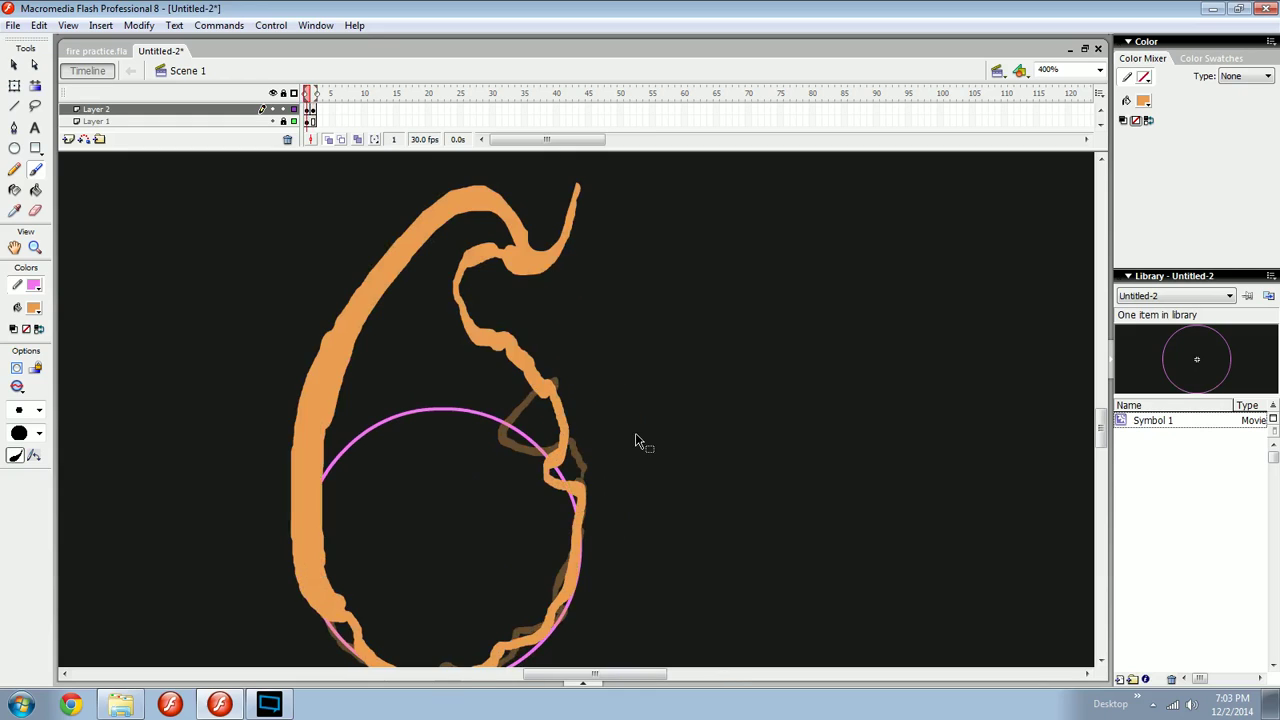
{"action": "key", "text": "ctrl+minus"}
{"action": "key", "text": "ctrl+z"}
{"action": "left_click_drag", "start_coordinate": [585, 439], "coordinate": [636, 477]}
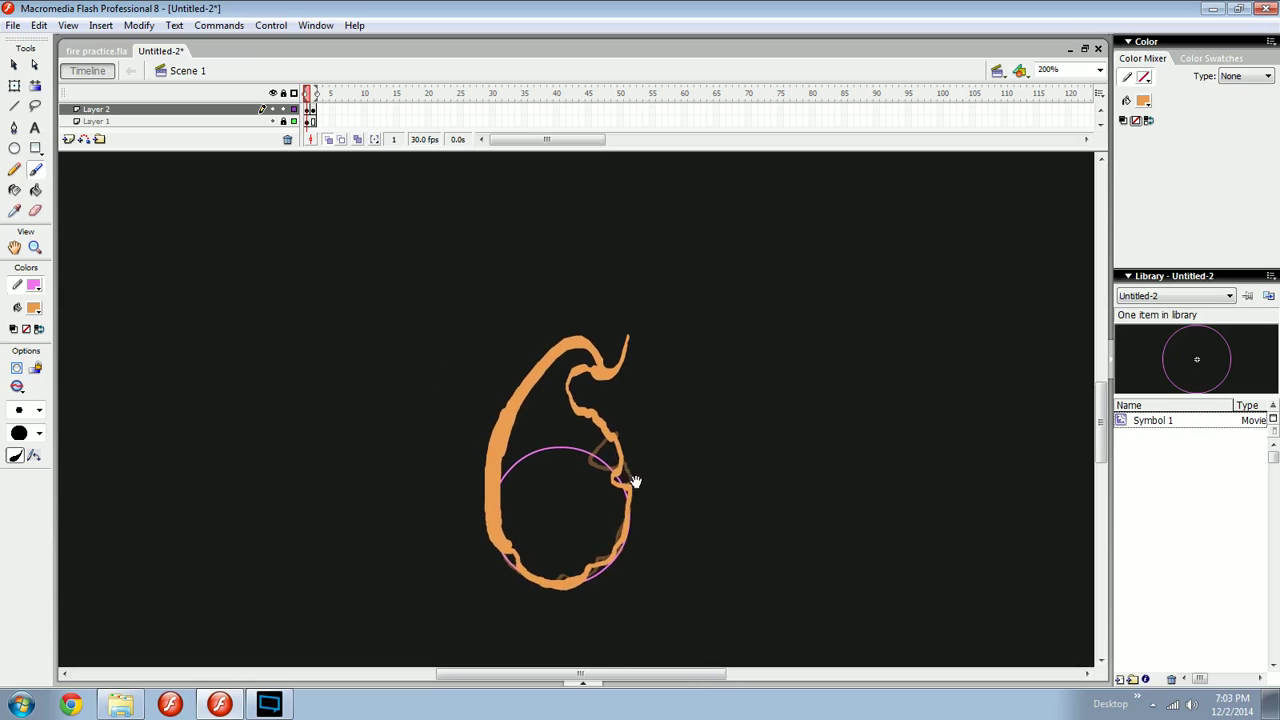
{"action": "key", "text": "period"}
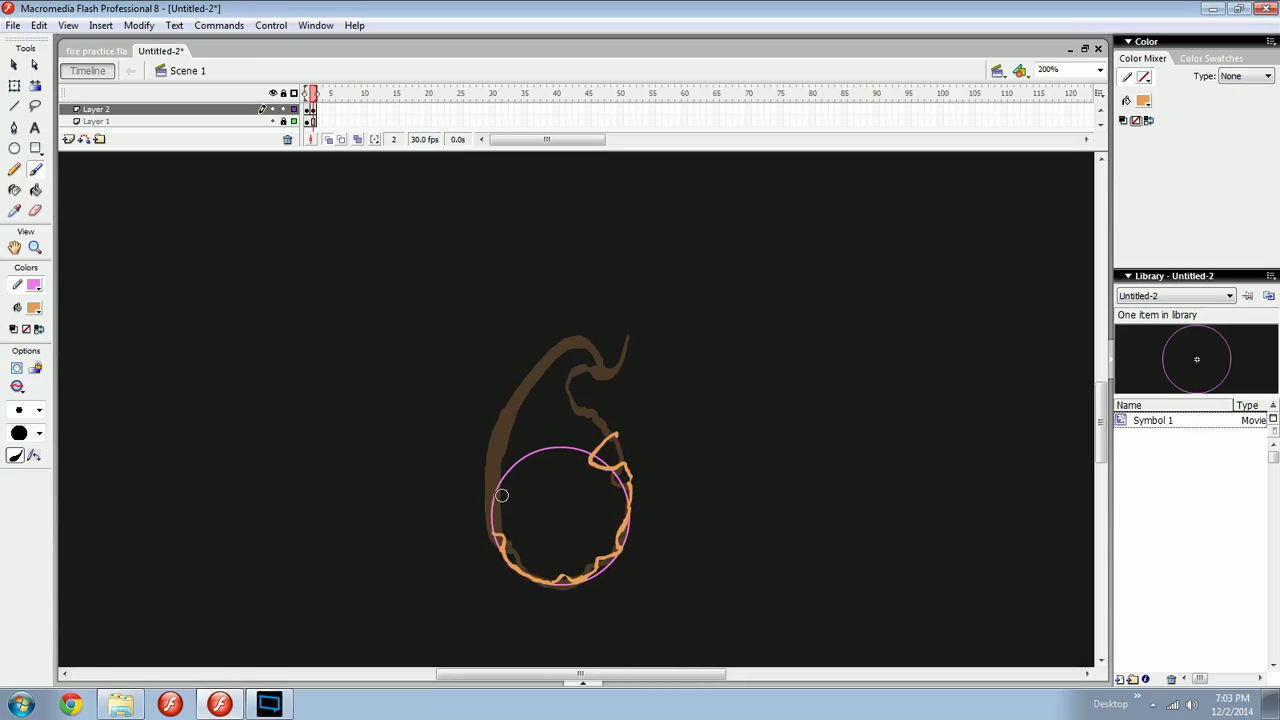
{"action": "key", "text": "comma"}
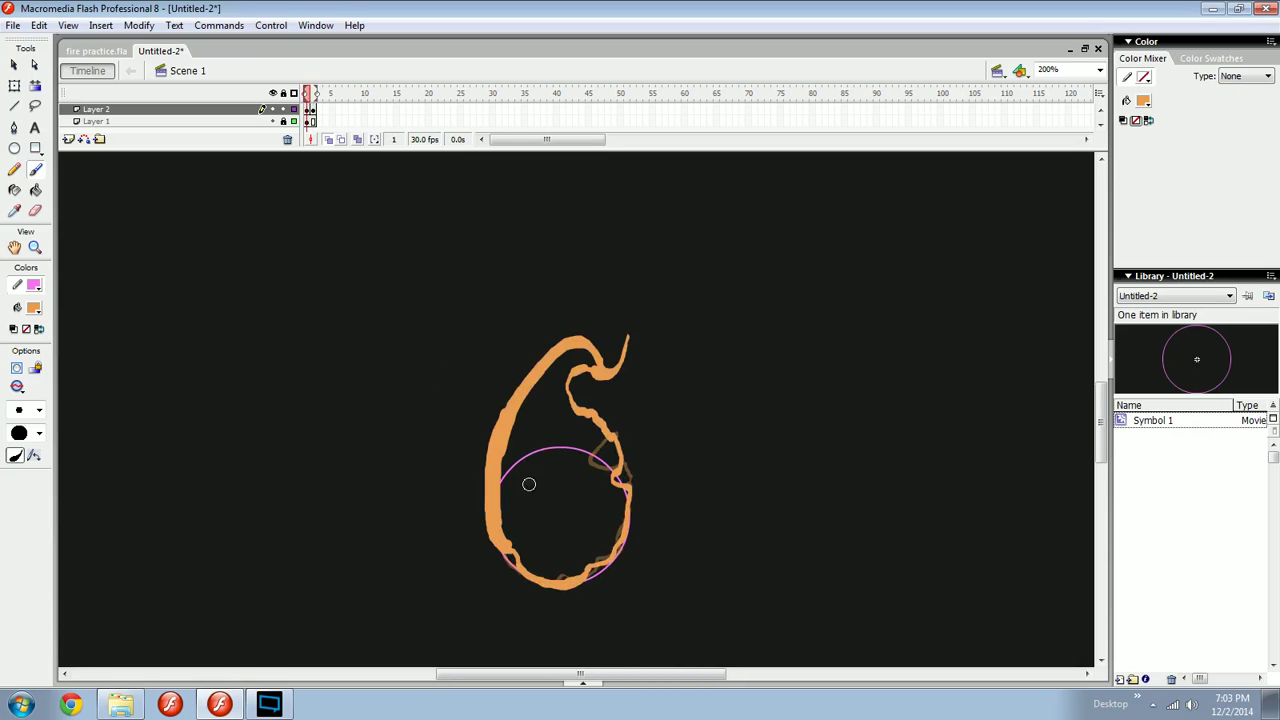
Paint a diagonal guide stroke and a second mark inside the flame on frame 1, and undo them.
{"action": "mouse_move", "coordinate": [569, 532]}
{"action": "left_mouse_down"}
{"action": "mouse_move", "coordinate": [538, 416]}
{"action": "mouse_move", "coordinate": [543, 425]}
{"action": "left_mouse_up"}
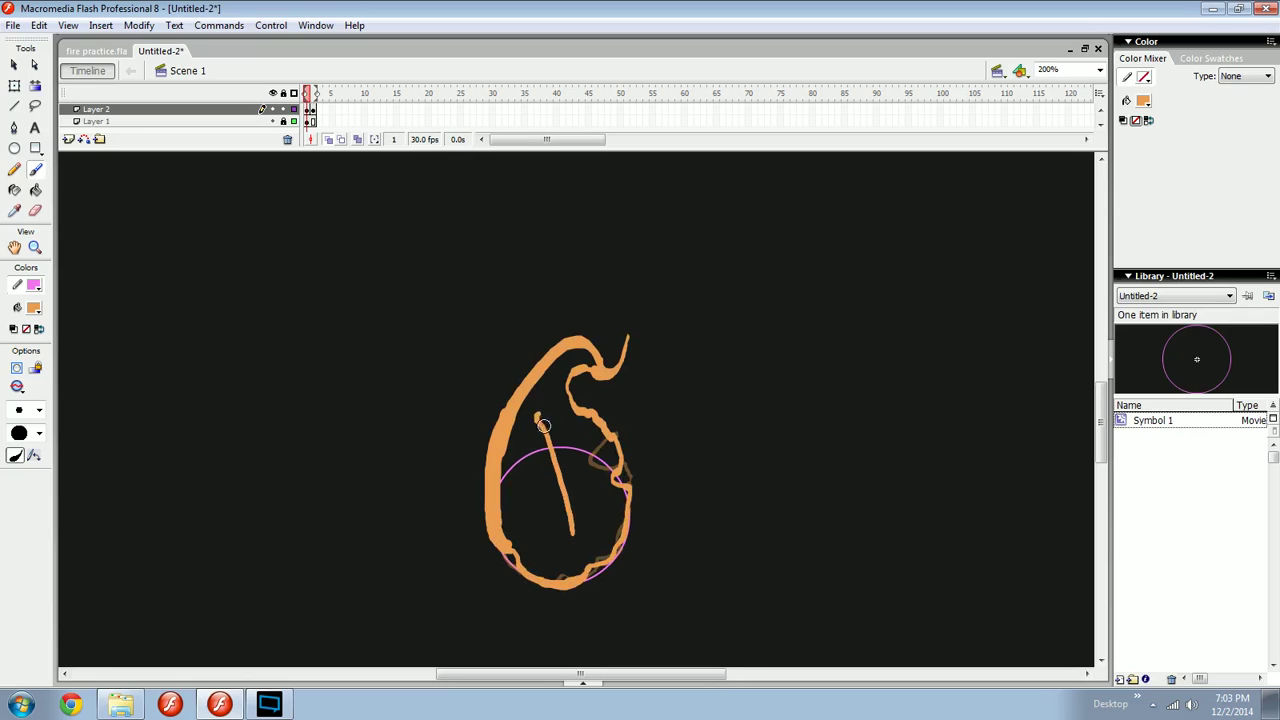
{"action": "key", "text": "ctrl+z"}
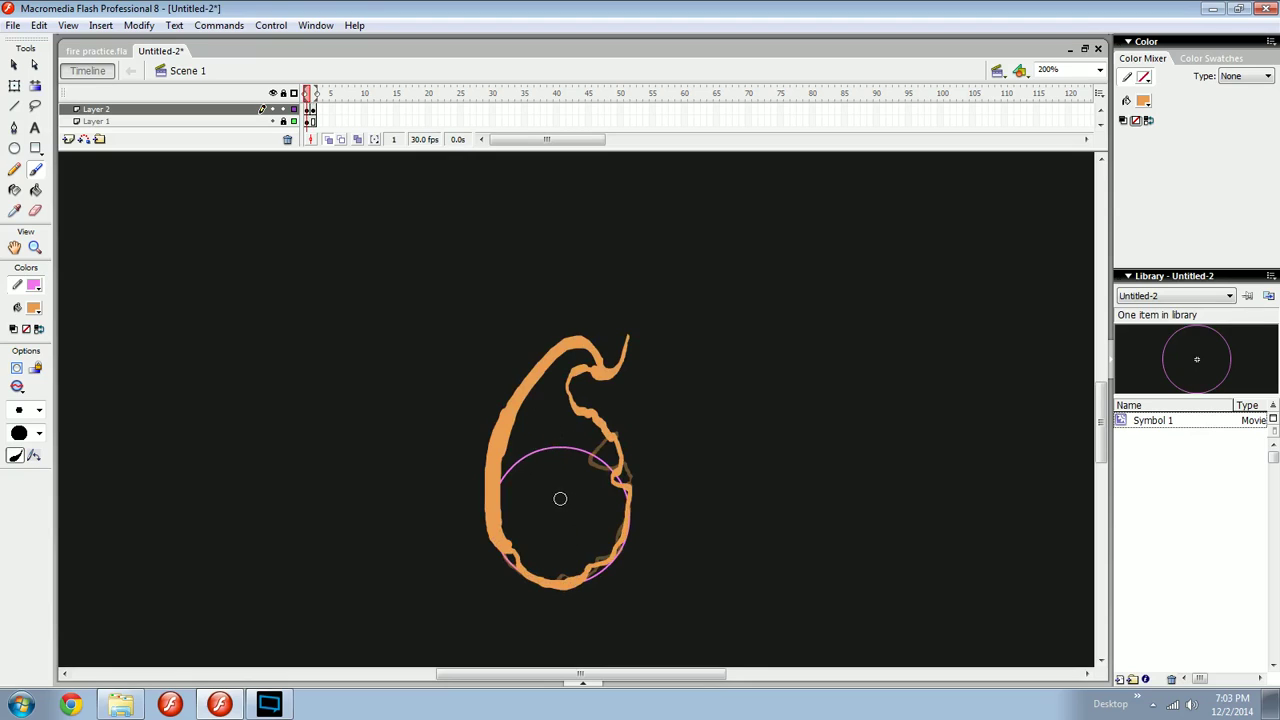
{"action": "left_click_drag", "start_coordinate": [576, 448], "coordinate": [532, 522]}
{"action": "key", "text": "ctrl+z"}
Extend frame 2's outline up the flame's left side, over the curled tip and down the inner curve, using frame 1 as reference.
{"action": "key", "text": "period"}
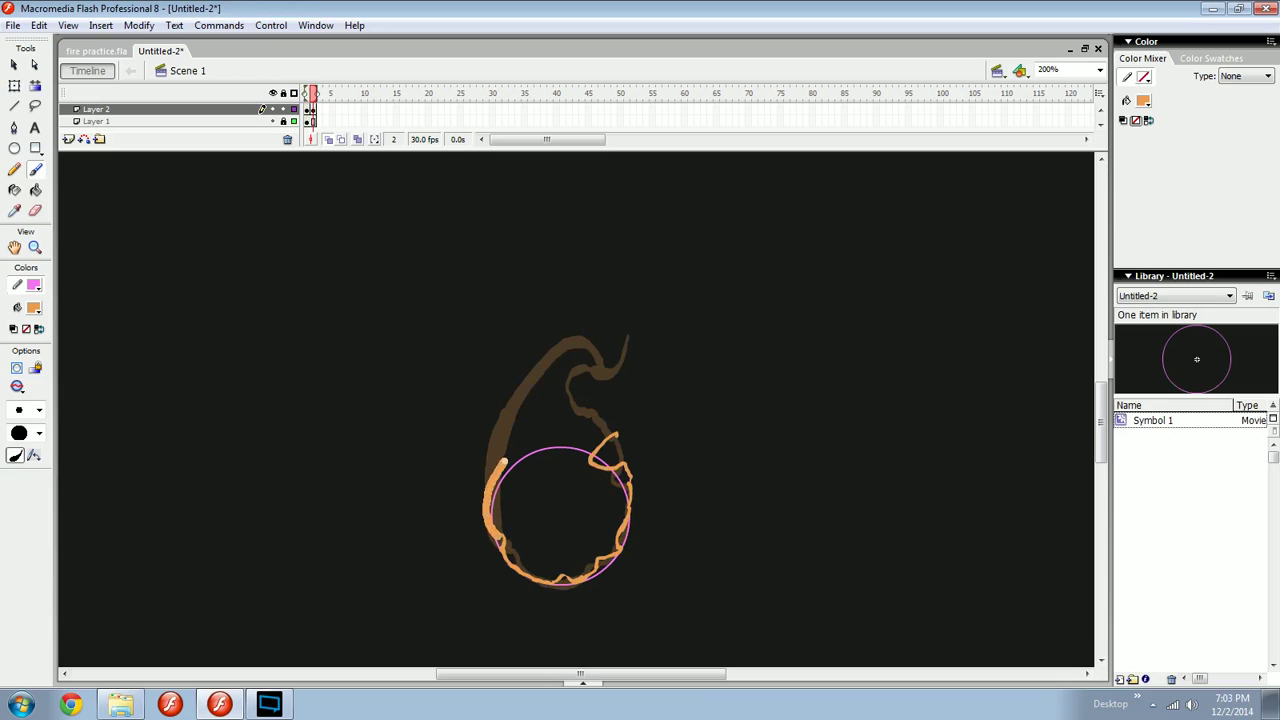
{"action": "mouse_move", "coordinate": [505, 458]}
{"action": "left_mouse_down"}
{"action": "mouse_move", "coordinate": [535, 348]}
{"action": "mouse_move", "coordinate": [575, 366]}
{"action": "mouse_move", "coordinate": [573, 382]}
{"action": "left_mouse_up"}
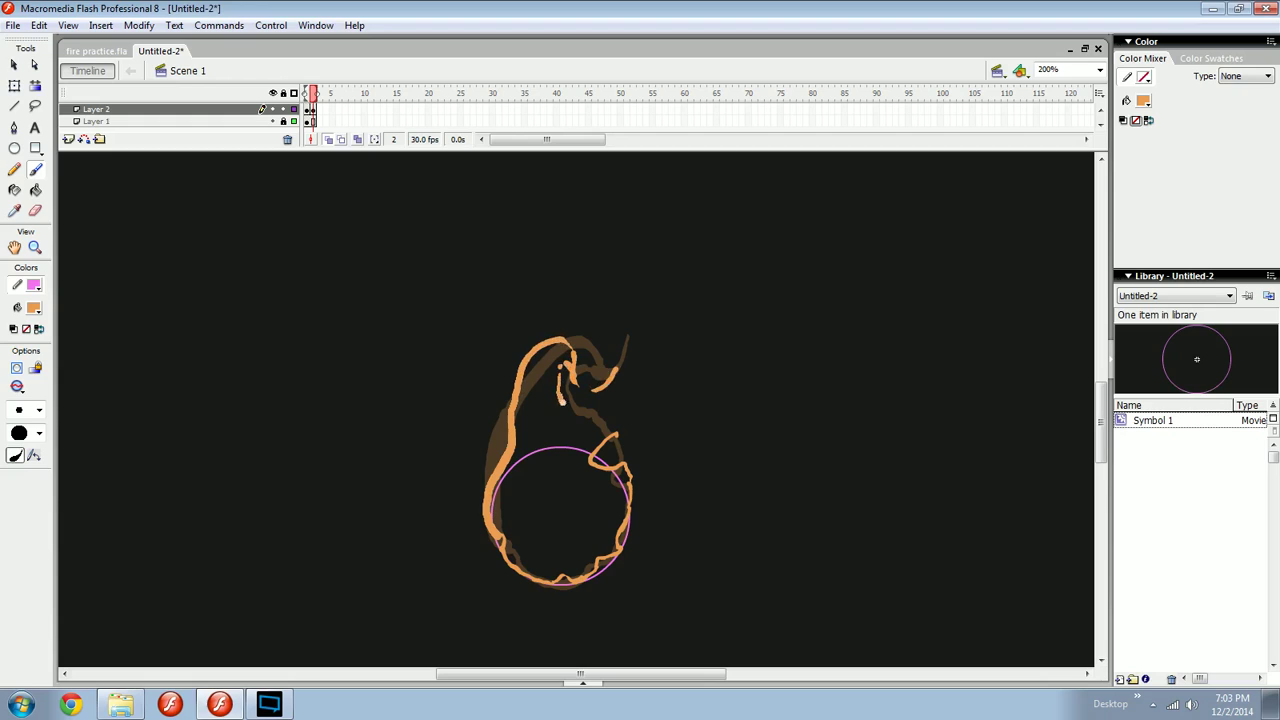
{"action": "key", "text": "comma"}
{"action": "key", "text": "period"}
{"action": "key", "text": "comma"}
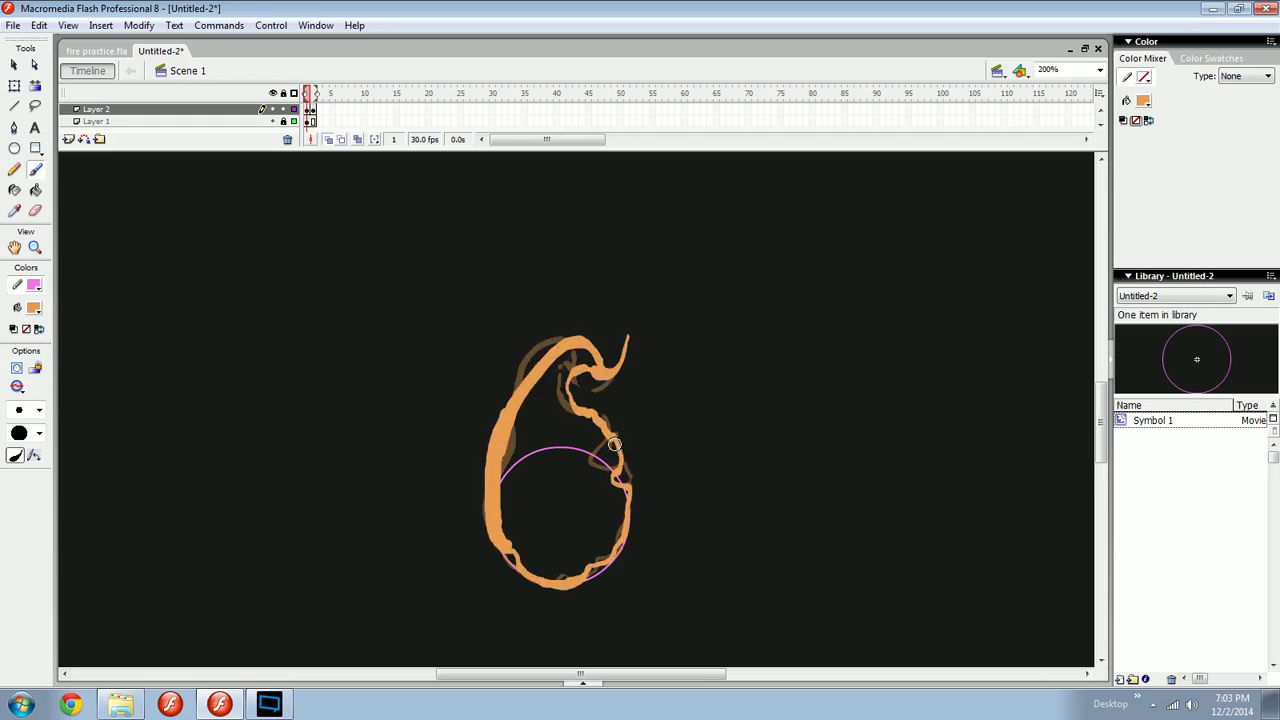
{"action": "key", "text": "period"}
{"action": "key", "text": "comma"}
{"action": "key", "text": "period"}
Erase the middle of frame 2's left edge and repaint it as one smooth, thinner stroke joining the upper and lower parts.
{"action": "key", "text": "e"}
{"action": "key", "text": "b"}
{"action": "left_click_drag", "start_coordinate": [509, 428], "coordinate": [490, 474]}
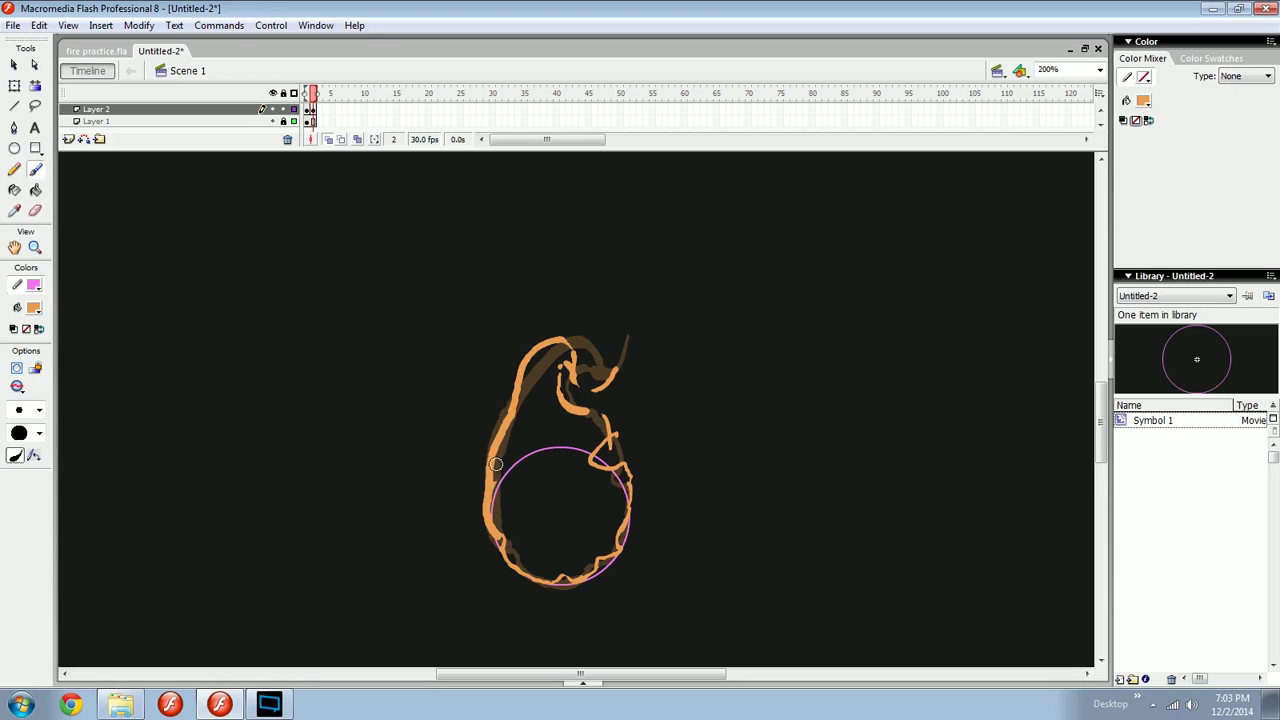
{"action": "key", "text": "ctrl+z"}
{"action": "left_click_drag", "start_coordinate": [509, 424], "coordinate": [494, 478]}
{"action": "key", "text": "ctrl+z"}
{"action": "key", "text": "ctrl+z"}
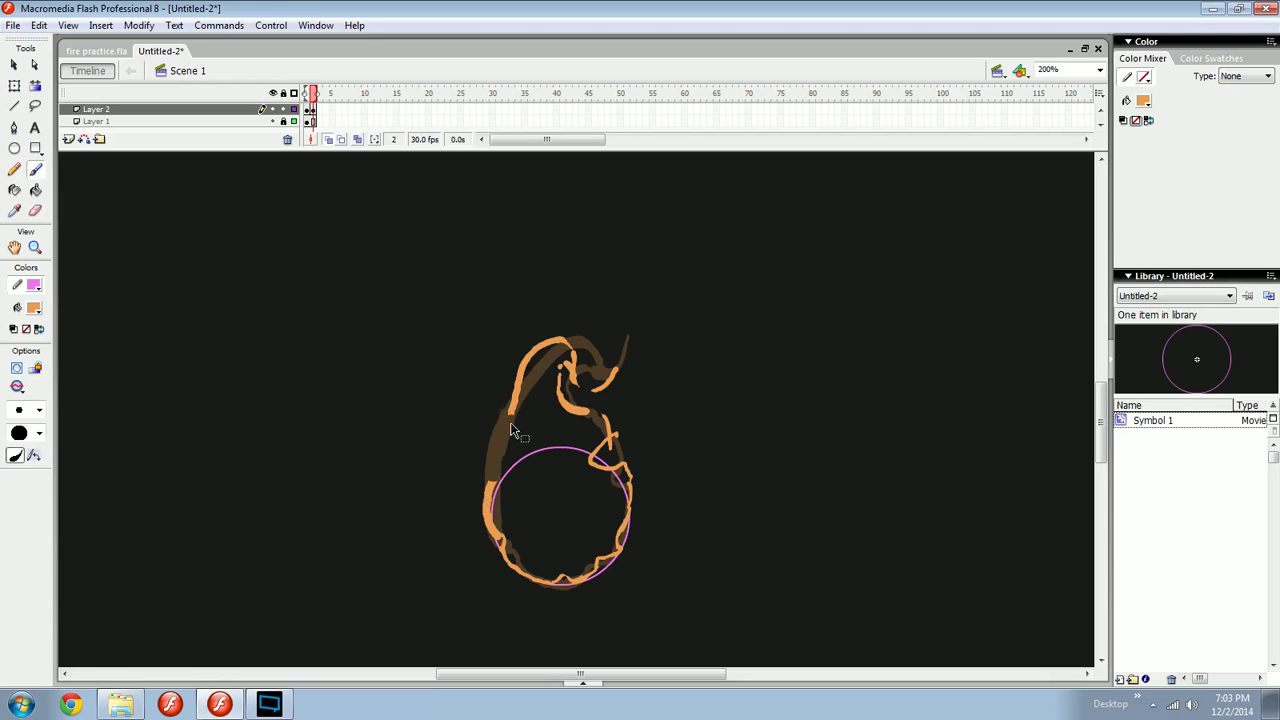
{"action": "left_click_drag", "start_coordinate": [510, 413], "coordinate": [496, 489]}
{"action": "key", "text": "ctrl+z"}
{"action": "left_click_drag", "start_coordinate": [513, 412], "coordinate": [486, 495]}
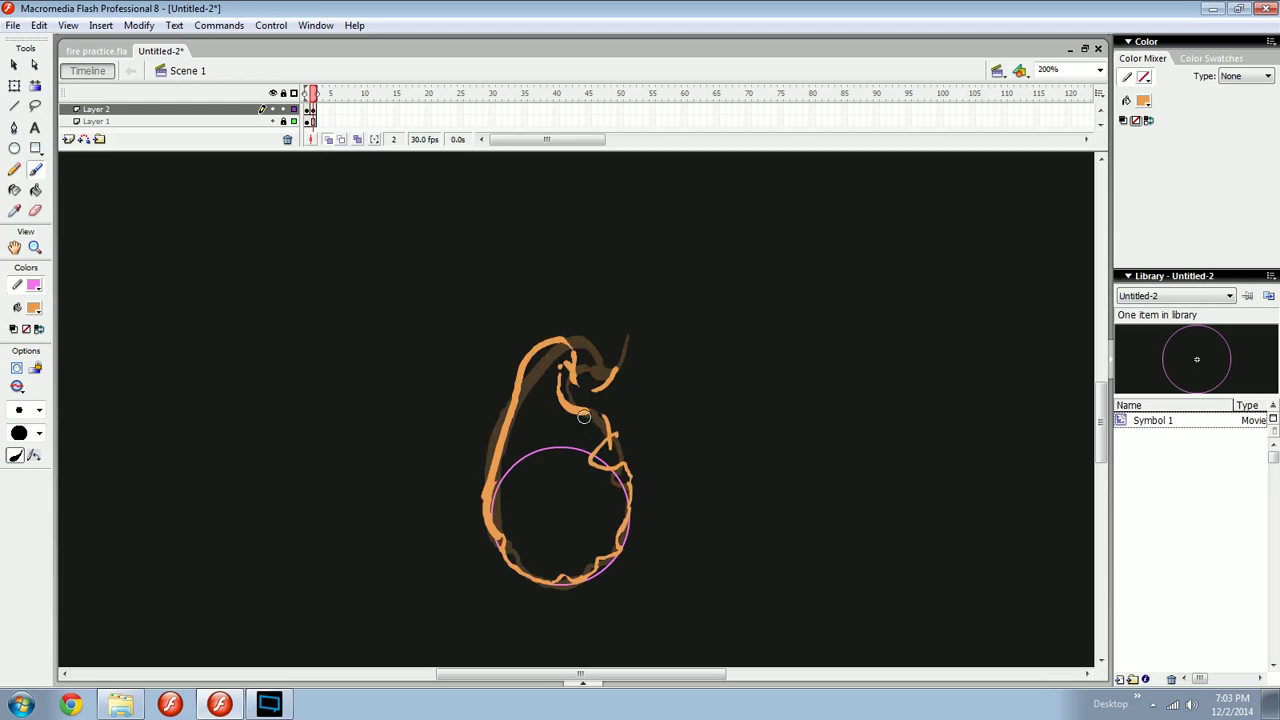
Paint two opposing arrows beside the bulge on frame 2's right side, and undo them.
{"action": "key", "text": "comma"}
{"action": "key", "text": "period"}
{"action": "mouse_move", "coordinate": [647, 465]}
{"action": "left_mouse_down"}
{"action": "mouse_move", "coordinate": [614, 471]}
{"action": "mouse_move", "coordinate": [632, 447]}
{"action": "mouse_move", "coordinate": [687, 424]}
{"action": "left_mouse_up"}
{"action": "key", "text": "ctrl+equal"}
{"action": "key", "text": "comma"}
{"action": "key", "text": "period"}
{"action": "left_click_drag", "start_coordinate": [609, 419], "coordinate": [614, 438]}
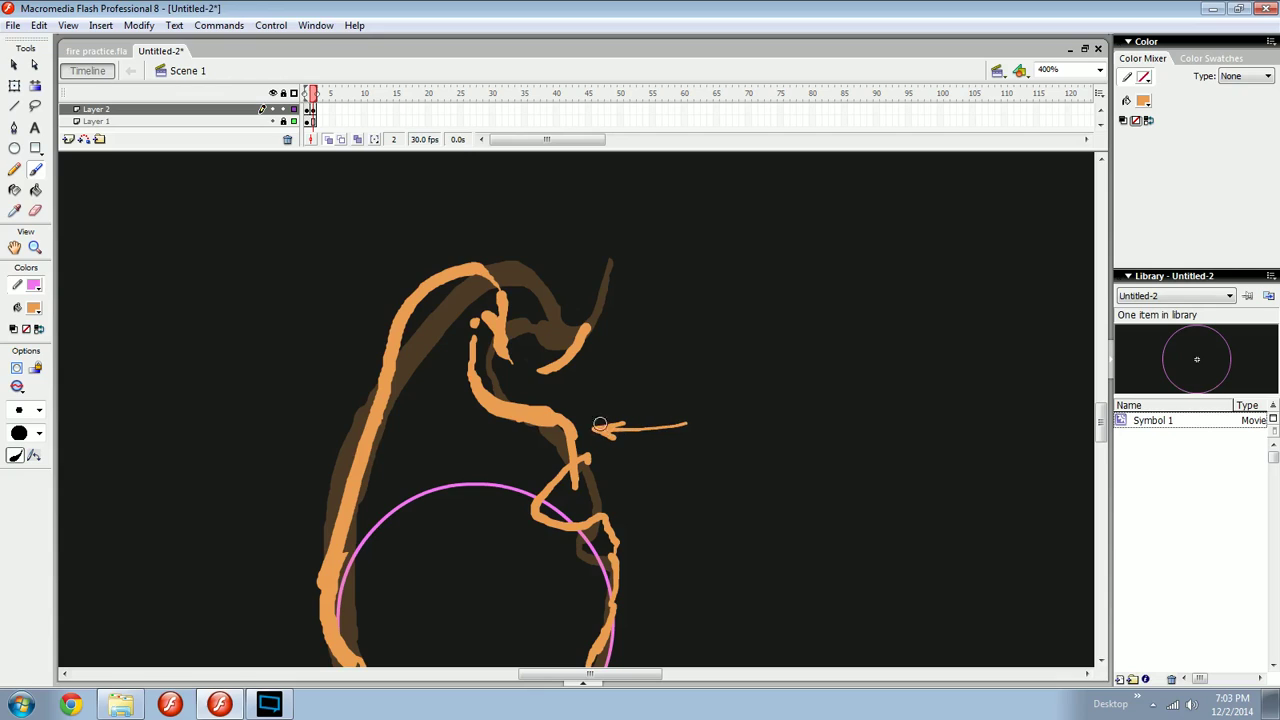
{"action": "left_click_drag", "start_coordinate": [528, 392], "coordinate": [602, 390]}
{"action": "left_click_drag", "start_coordinate": [588, 384], "coordinate": [588, 398]}
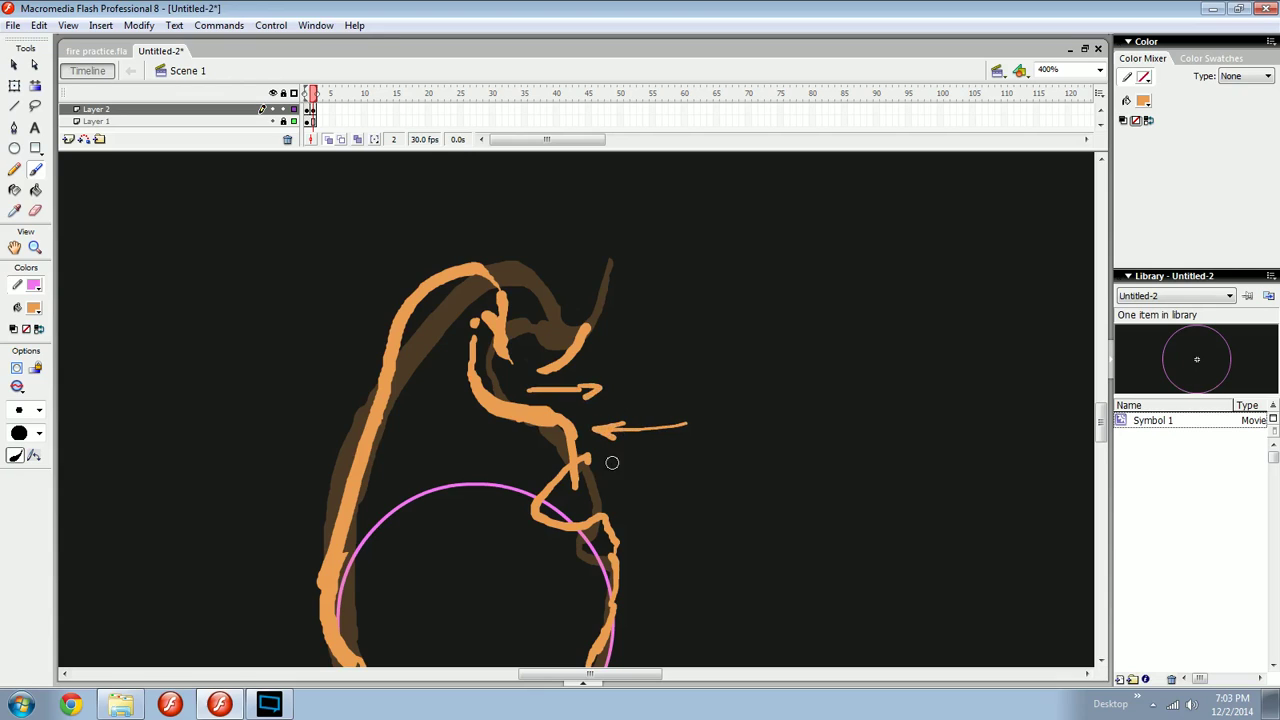
{"action": "key", "text": "ctrl+z"}
{"action": "key", "text": "ctrl+z"}
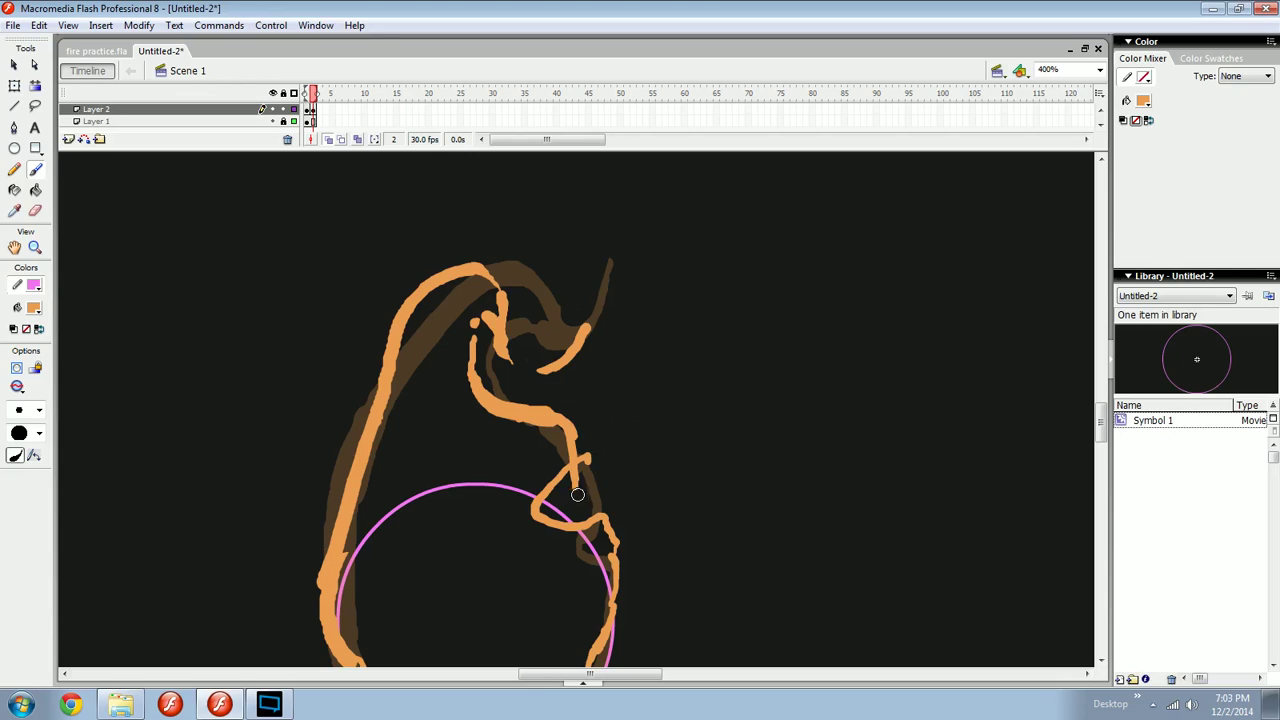
Erase the overshooting stroke ends where frame 2's inner curve meets the notch.
{"action": "key", "text": "e"}
{"action": "left_click_drag", "start_coordinate": [577, 487], "coordinate": [594, 459]}
{"action": "key", "text": "b"}
{"action": "key", "text": "ctrl+z"}
{"action": "left_click_drag", "start_coordinate": [568, 524], "coordinate": [567, 518]}
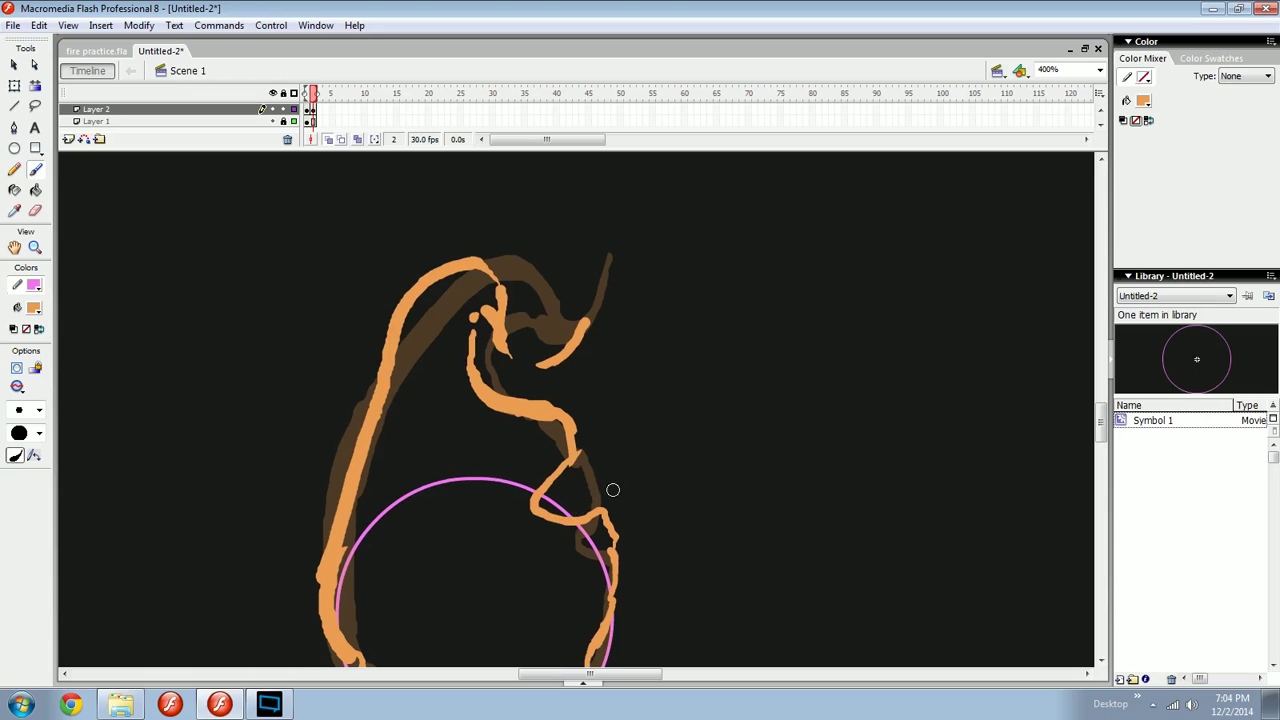
Paint a mark at frame 2's notch and a small ring inside the circle, and undo them.
{"action": "left_click_drag", "start_coordinate": [634, 472], "coordinate": [580, 490]}
{"action": "key", "text": "ctrl+z"}
{"action": "key", "text": "ctrl+z"}
{"action": "left_click_drag", "start_coordinate": [558, 507], "coordinate": [495, 506]}
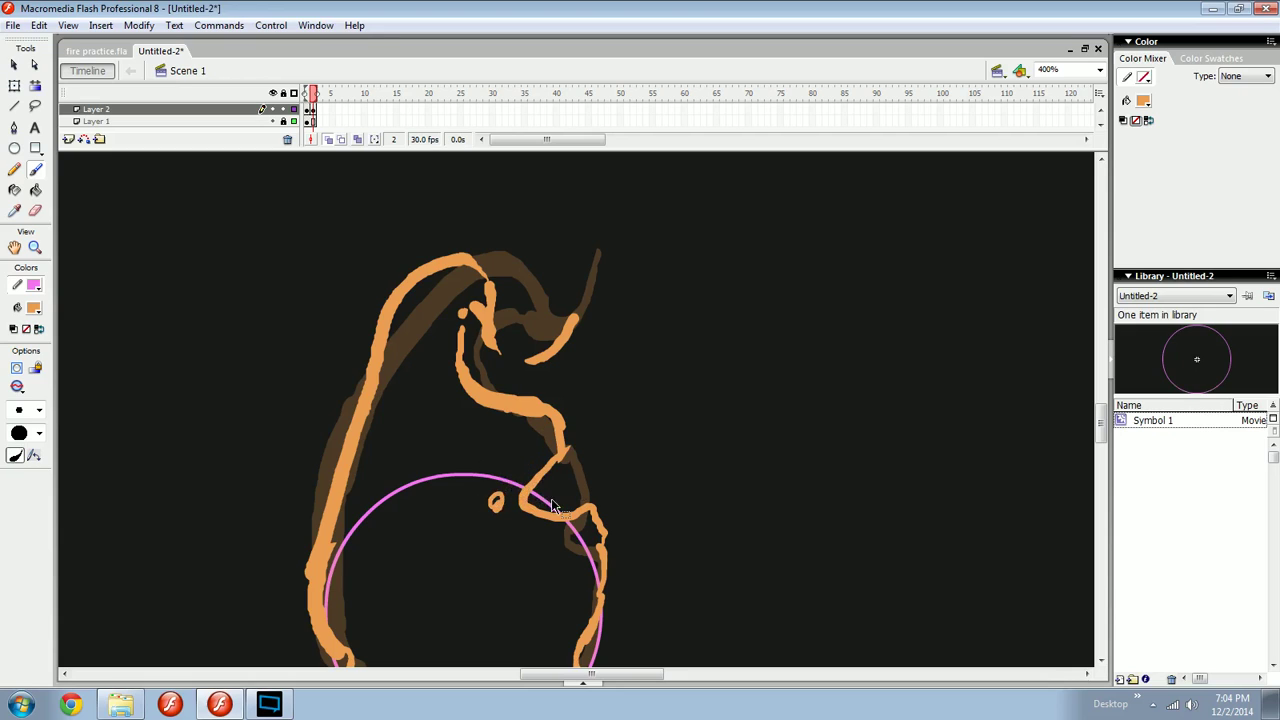
{"action": "key", "text": "ctrl+z"}
{"action": "key", "text": "ctrl+z"}
Try tracing the earlier notch positions and a higher, deeper one on blank frame 3, and undo the strokes.
{"action": "key", "text": "ctrl+minus"}
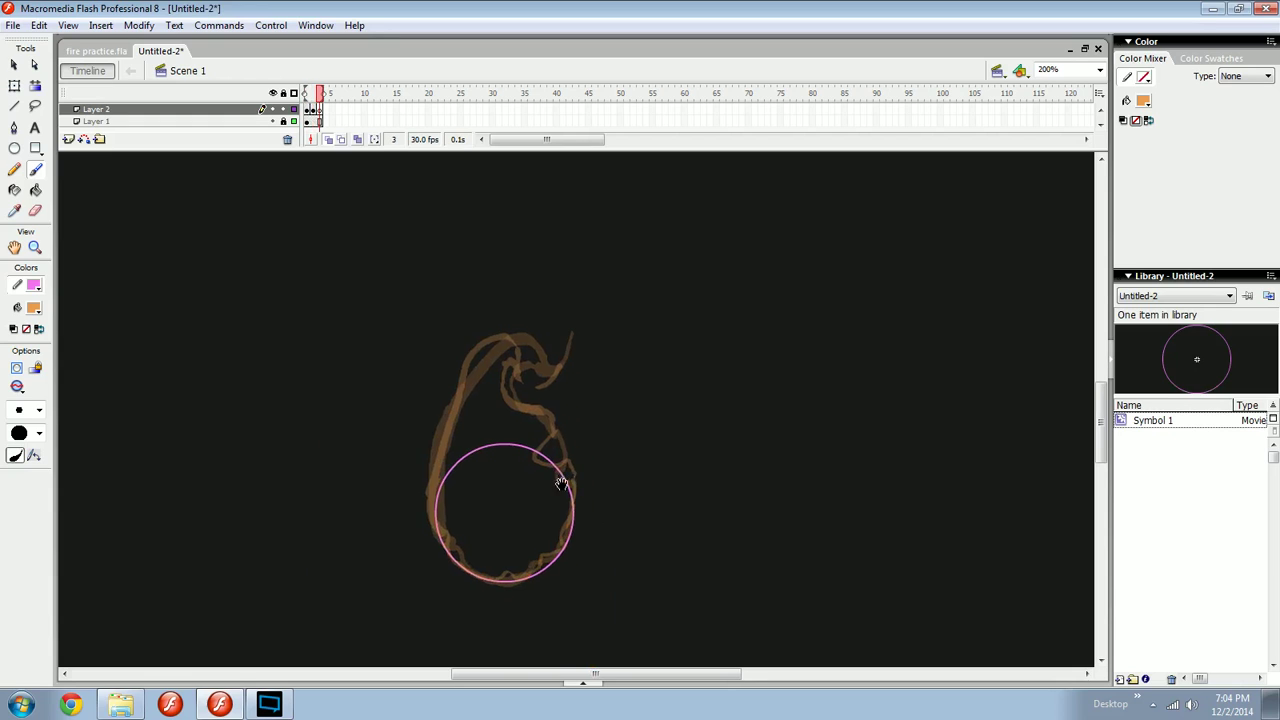
{"action": "key", "text": "ctrl+equal"}
{"action": "left_click_drag", "start_coordinate": [563, 440], "coordinate": [570, 478]}
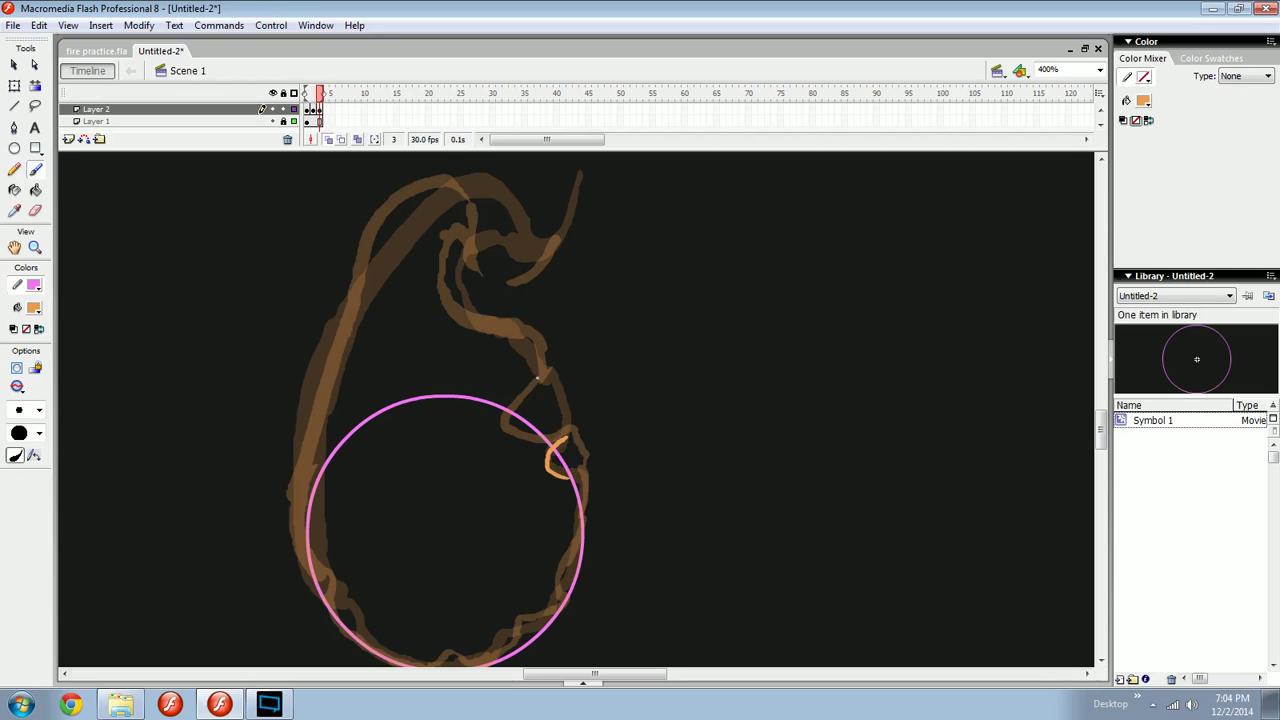
{"action": "mouse_move", "coordinate": [538, 378]}
{"action": "left_mouse_down"}
{"action": "mouse_move", "coordinate": [506, 413]}
{"action": "mouse_move", "coordinate": [540, 446]}
{"action": "left_mouse_up"}
{"action": "left_click_drag", "start_coordinate": [464, 378], "coordinate": [510, 436]}
{"action": "key", "text": "ctrl+z"}
{"action": "key", "text": "ctrl+z"}
{"action": "key", "text": "ctrl+z"}
{"action": "key", "text": "ctrl+z"}
Insert a blank keyframe at frame 3 and paint a rounded notch curling inward above frame 2's notch.
{"action": "key", "text": "F7"}
{"action": "left_click_drag", "start_coordinate": [525, 349], "coordinate": [481, 407]}
{"action": "key", "text": "ctrl+z"}
{"action": "mouse_move", "coordinate": [525, 356]}
{"action": "left_mouse_down"}
{"action": "mouse_move", "coordinate": [477, 425]}
{"action": "mouse_move", "coordinate": [518, 404]}
{"action": "left_mouse_up"}
{"action": "mouse_move", "coordinate": [520, 341]}
{"action": "left_mouse_down"}
{"action": "mouse_move", "coordinate": [530, 330]}
{"action": "mouse_move", "coordinate": [542, 366]}
{"action": "left_mouse_up"}
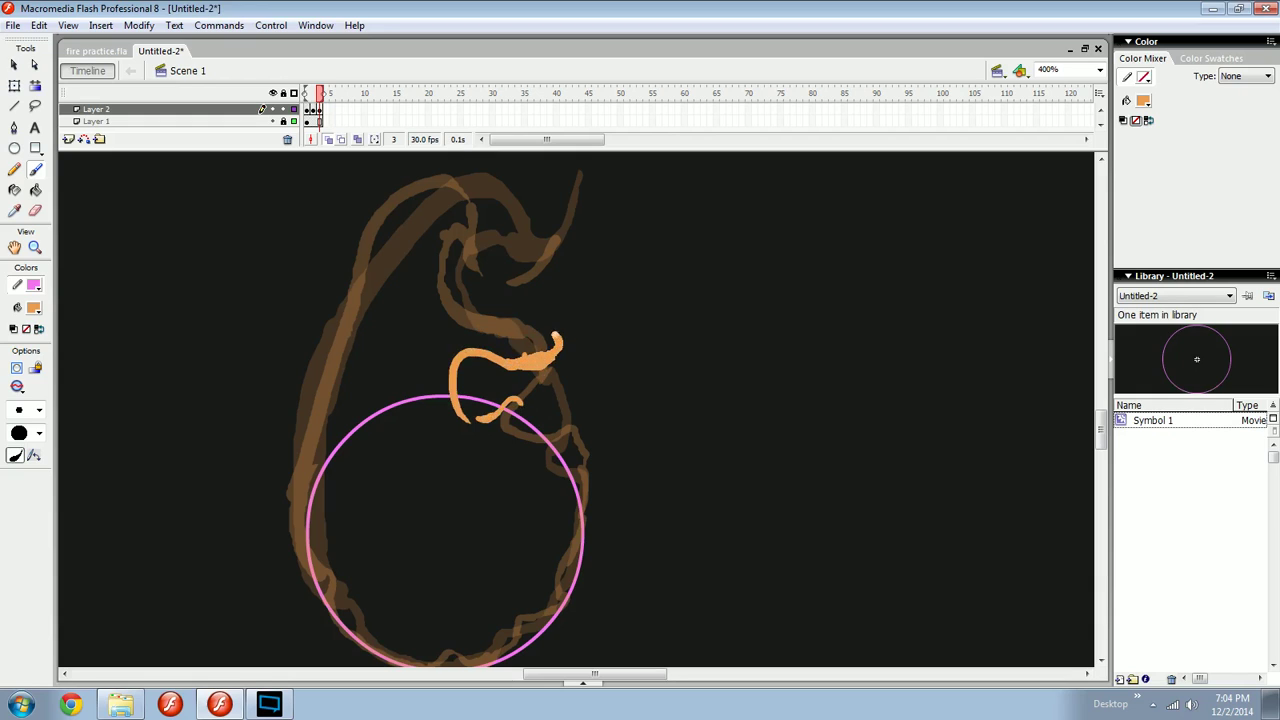
Flip through the frames, paint a circle around the notch area on frame 1, and undo it.
{"action": "key", "text": "comma"}
{"action": "key", "text": "comma"}
{"action": "key", "text": "period"}
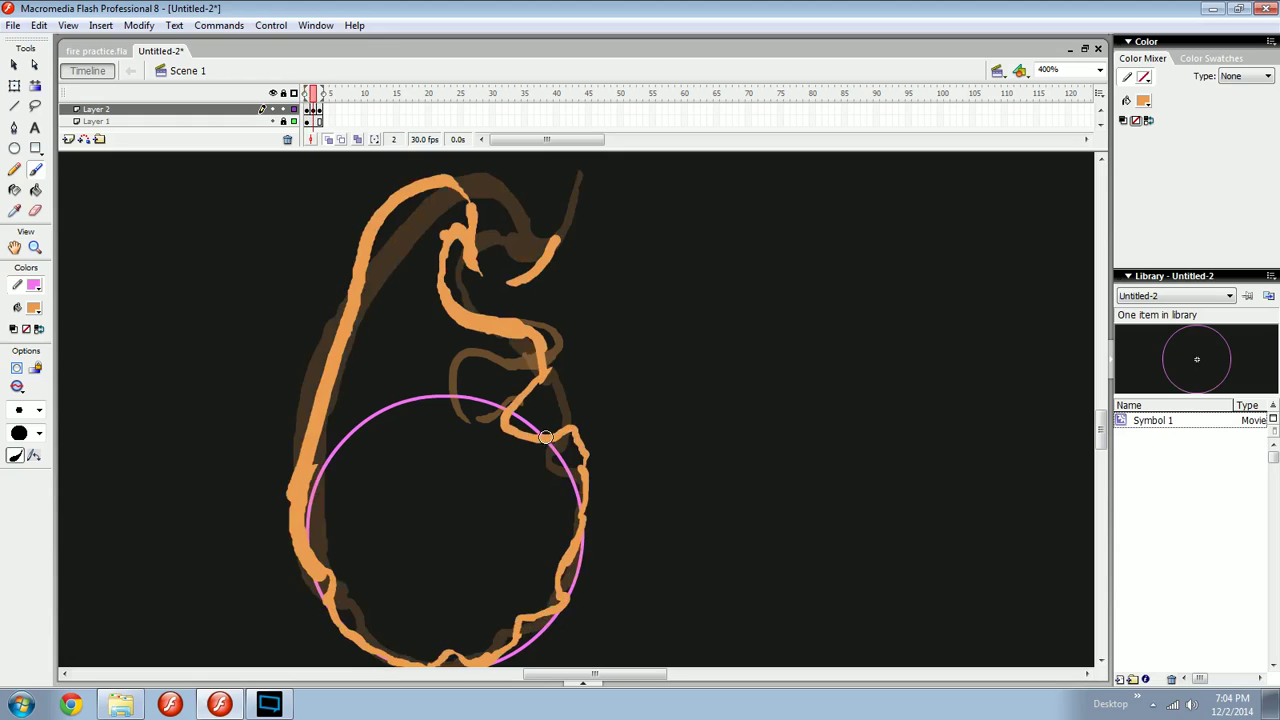
{"action": "key", "text": "comma"}
{"action": "key", "text": "period"}
{"action": "key", "text": "comma"}
{"action": "mouse_move", "coordinate": [570, 418]}
{"action": "left_mouse_down"}
{"action": "mouse_move", "coordinate": [552, 338]}
{"action": "mouse_move", "coordinate": [586, 377]}
{"action": "mouse_move", "coordinate": [538, 399]}
{"action": "left_mouse_up"}
{"action": "key", "text": "ctrl+z"}
{"action": "key", "text": "period"}
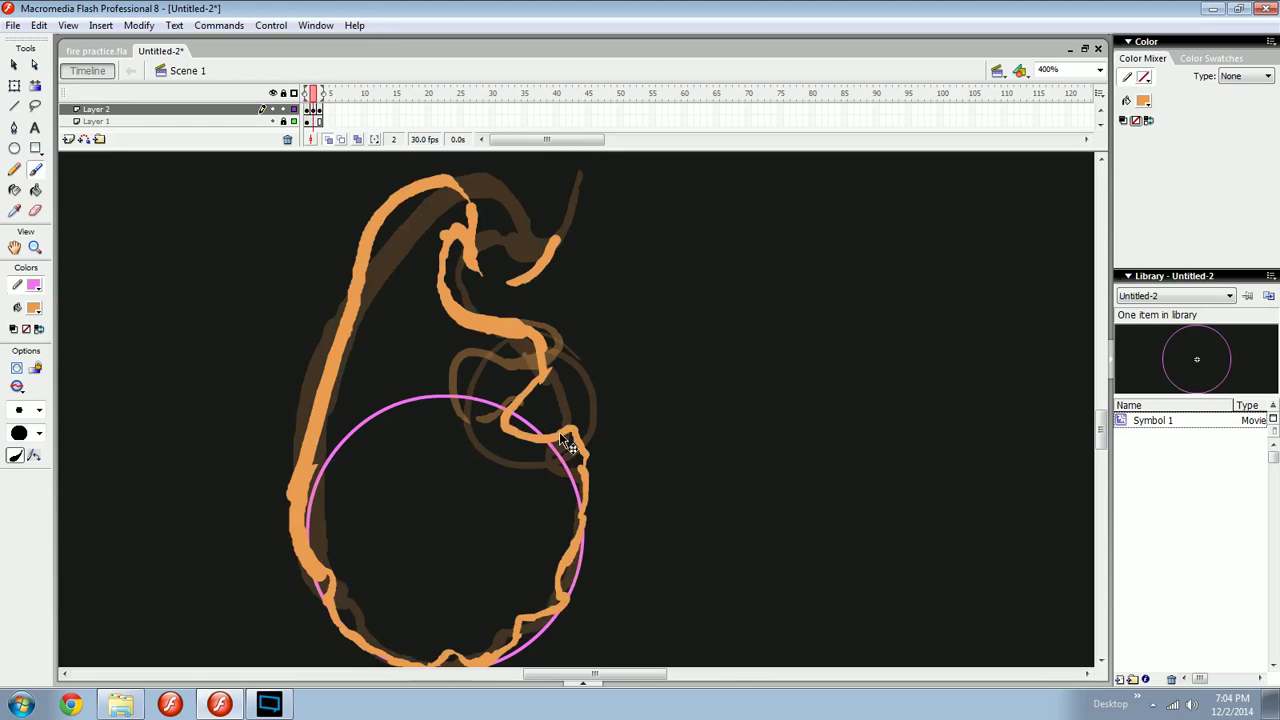
{"action": "key", "text": "comma"}
{"action": "key", "text": "period"}
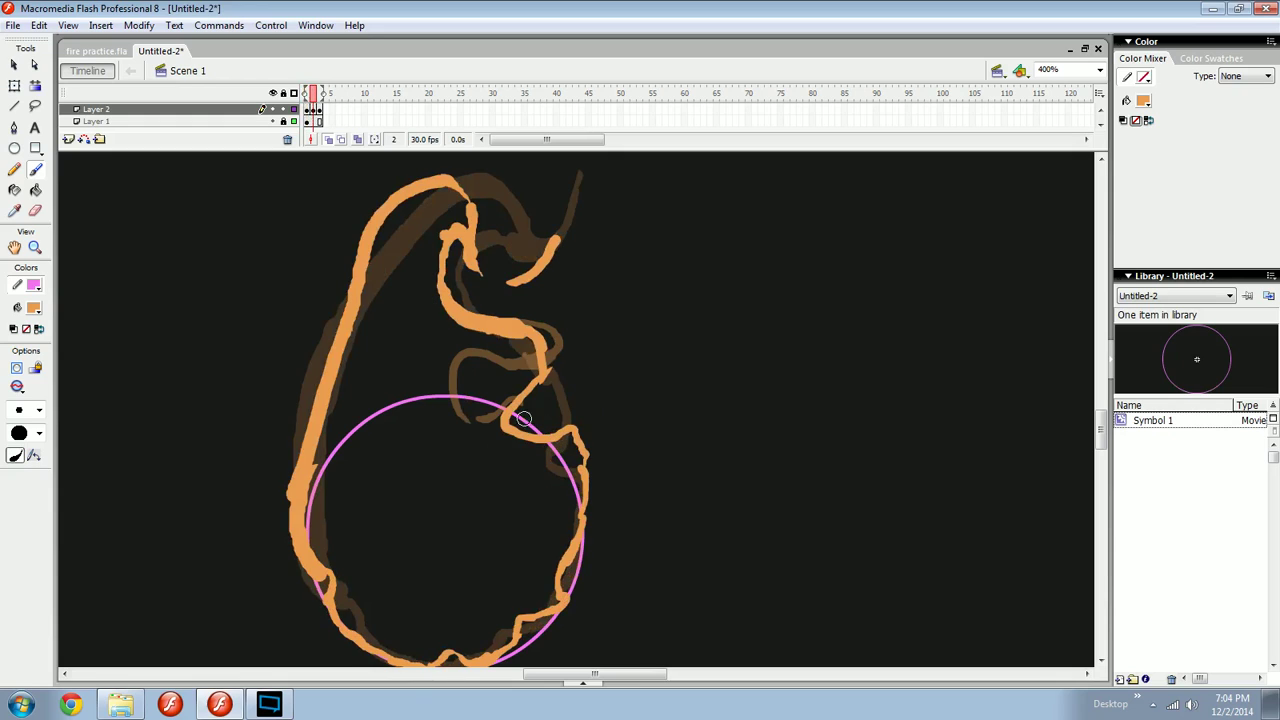
Paint an arrow and a short vertical line at frame 2's notch, and a loop around the same area on frame 1.
{"action": "mouse_move", "coordinate": [524, 418]}
{"action": "left_mouse_down"}
{"action": "mouse_move", "coordinate": [603, 398]}
{"action": "mouse_move", "coordinate": [522, 416]}
{"action": "mouse_move", "coordinate": [571, 424]}
{"action": "left_mouse_up"}
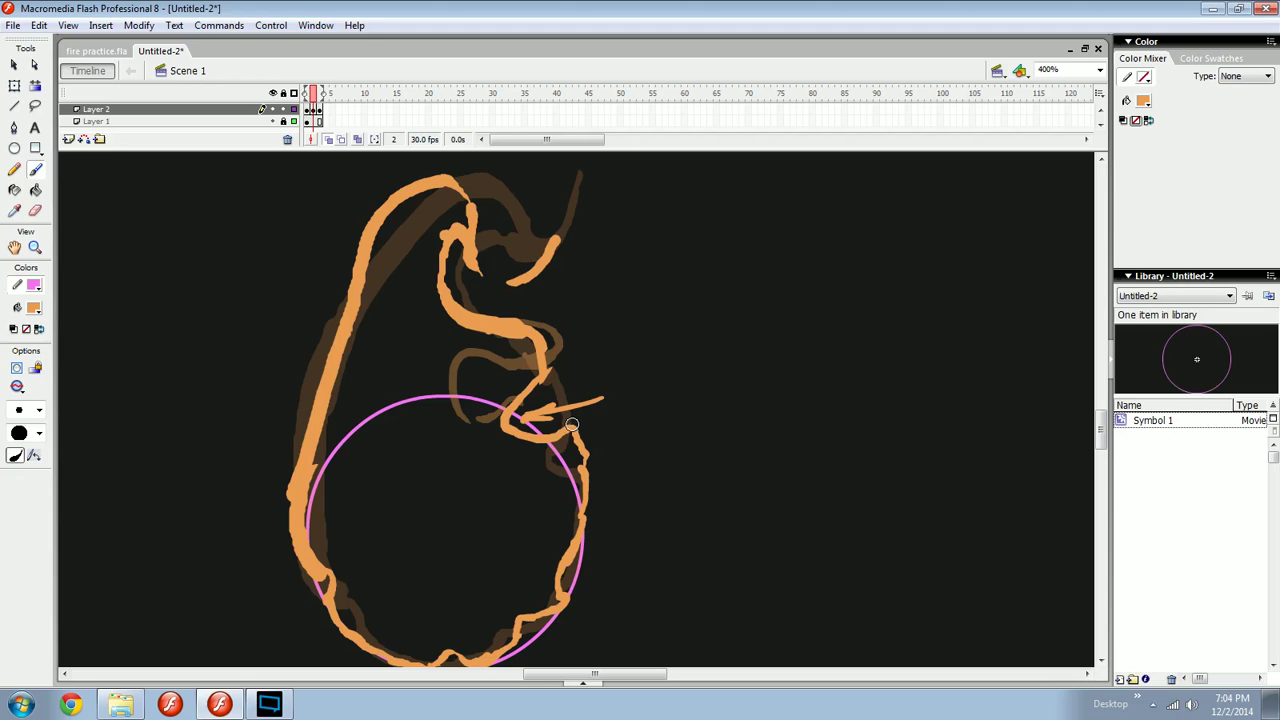
{"action": "key", "text": "comma"}
{"action": "key", "text": "period"}
{"action": "left_click_drag", "start_coordinate": [495, 390], "coordinate": [503, 456]}
{"action": "key", "text": "comma"}
{"action": "mouse_move", "coordinate": [540, 356]}
{"action": "left_mouse_down"}
{"action": "mouse_move", "coordinate": [564, 395]}
{"action": "mouse_move", "coordinate": [538, 370]}
{"action": "left_mouse_up"}
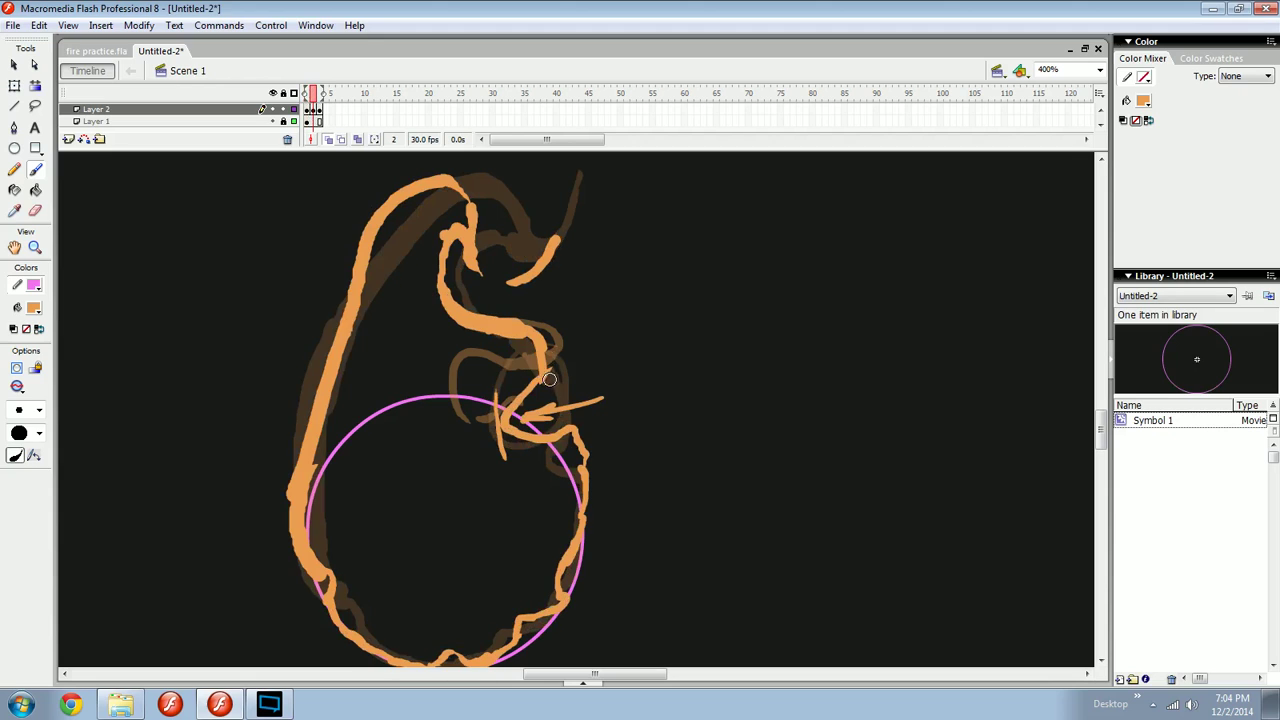
{"action": "key", "text": "period"}
{"action": "key", "text": "comma"}
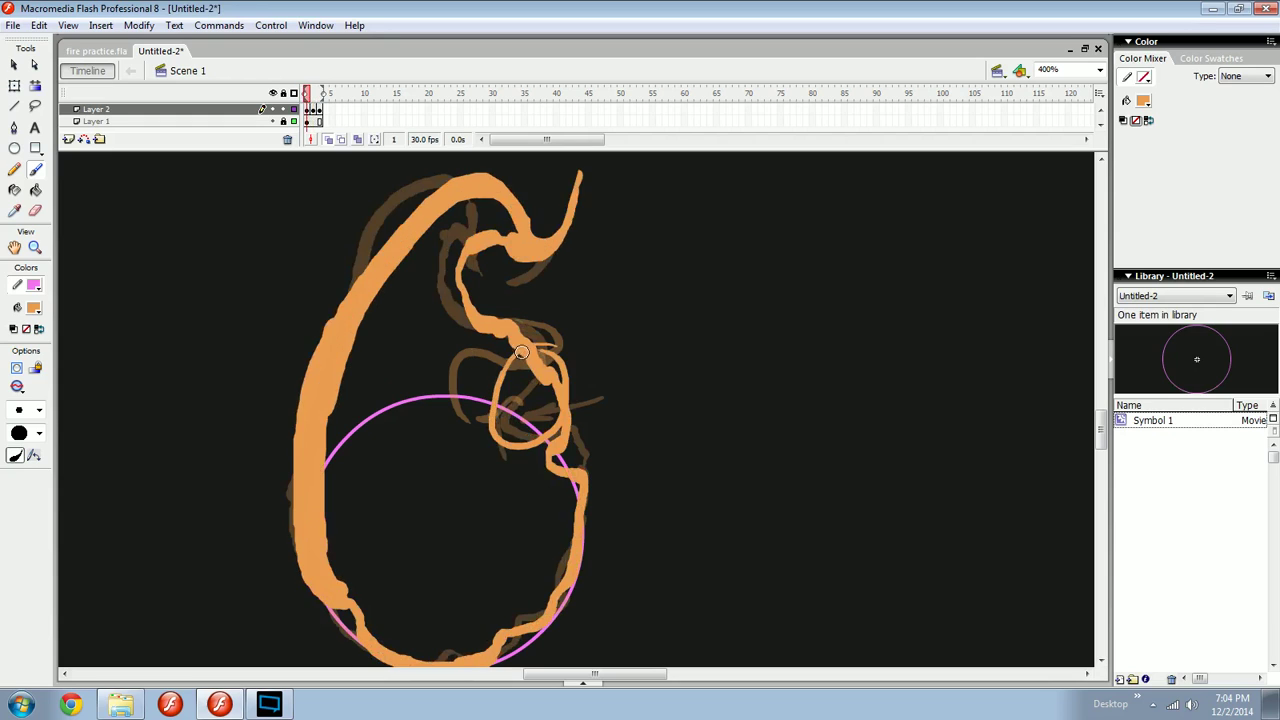
Paint two opposing arrows across the bulge above frame 2's notch, and undo all the explanatory marks on frames 1 and 2.
{"action": "key", "text": "period"}
{"action": "mouse_move", "coordinate": [500, 355]}
{"action": "left_mouse_down"}
{"action": "mouse_move", "coordinate": [447, 368]}
{"action": "mouse_move", "coordinate": [584, 344]}
{"action": "mouse_move", "coordinate": [578, 362]}
{"action": "left_mouse_up"}
{"action": "key", "text": "comma"}
{"action": "key", "text": "period"}
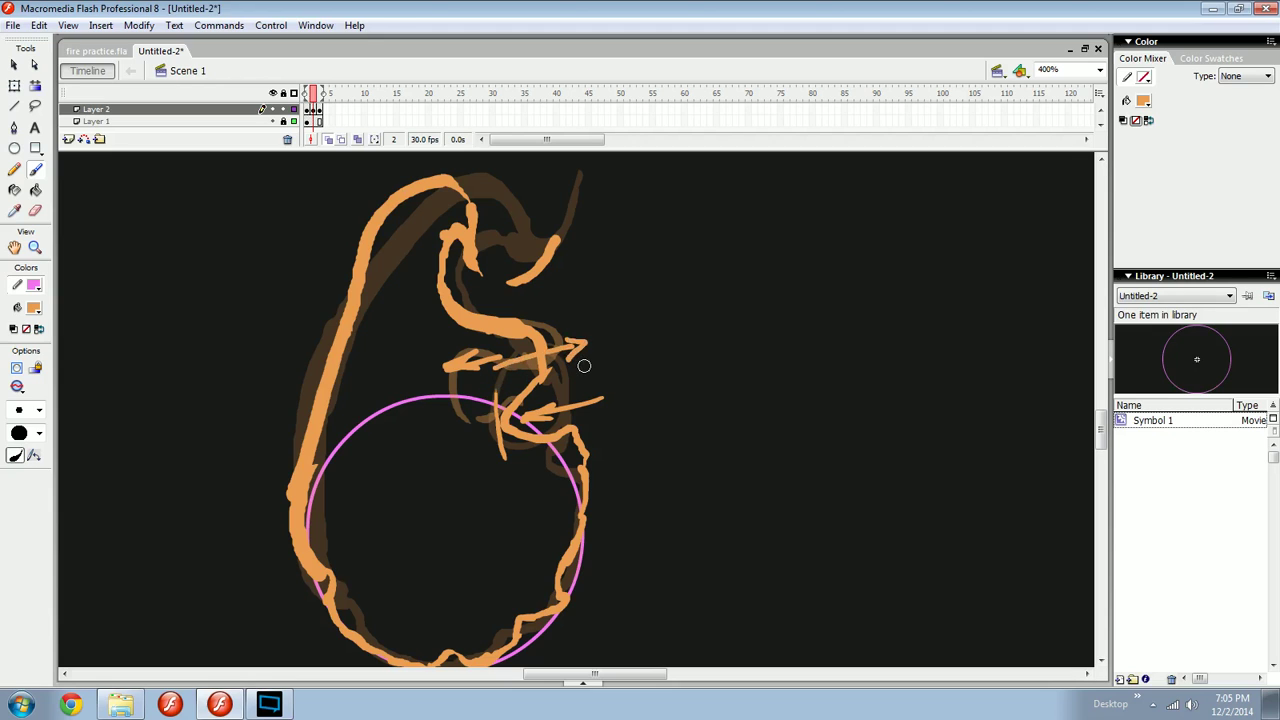
{"action": "key", "text": "comma"}
{"action": "key", "text": "period"}
{"action": "key", "text": "ctrl+z"}
{"action": "key", "text": "ctrl+z"}
{"action": "key", "text": "ctrl+z"}
{"action": "key", "text": "ctrl+z"}
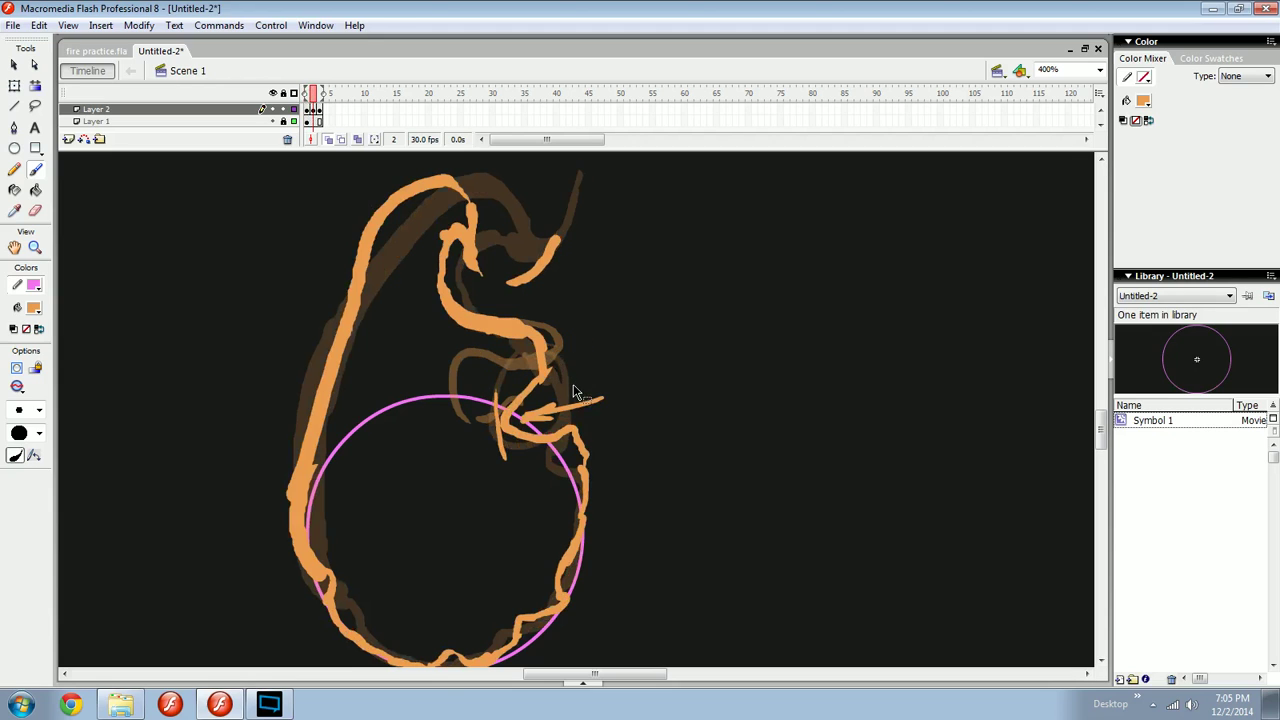
{"action": "key", "text": "comma"}
{"action": "key", "text": "period"}
{"action": "key", "text": "ctrl+z"}
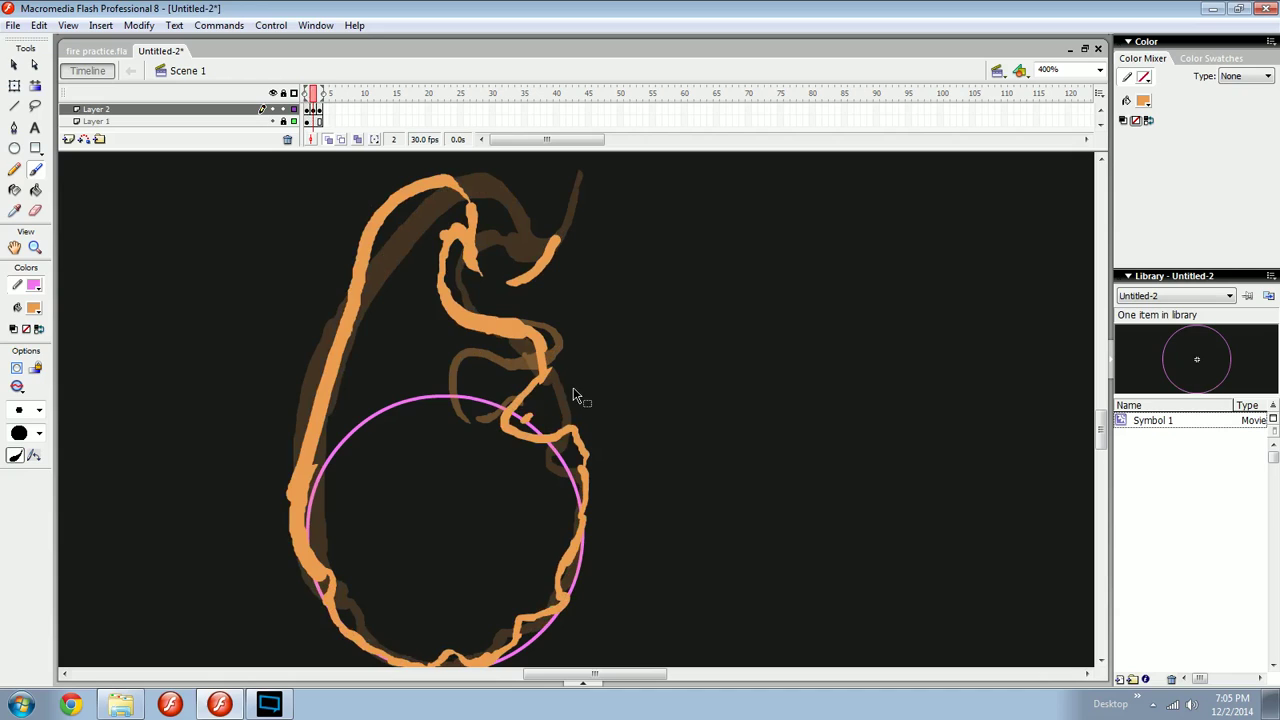
{"action": "key", "text": "comma"}
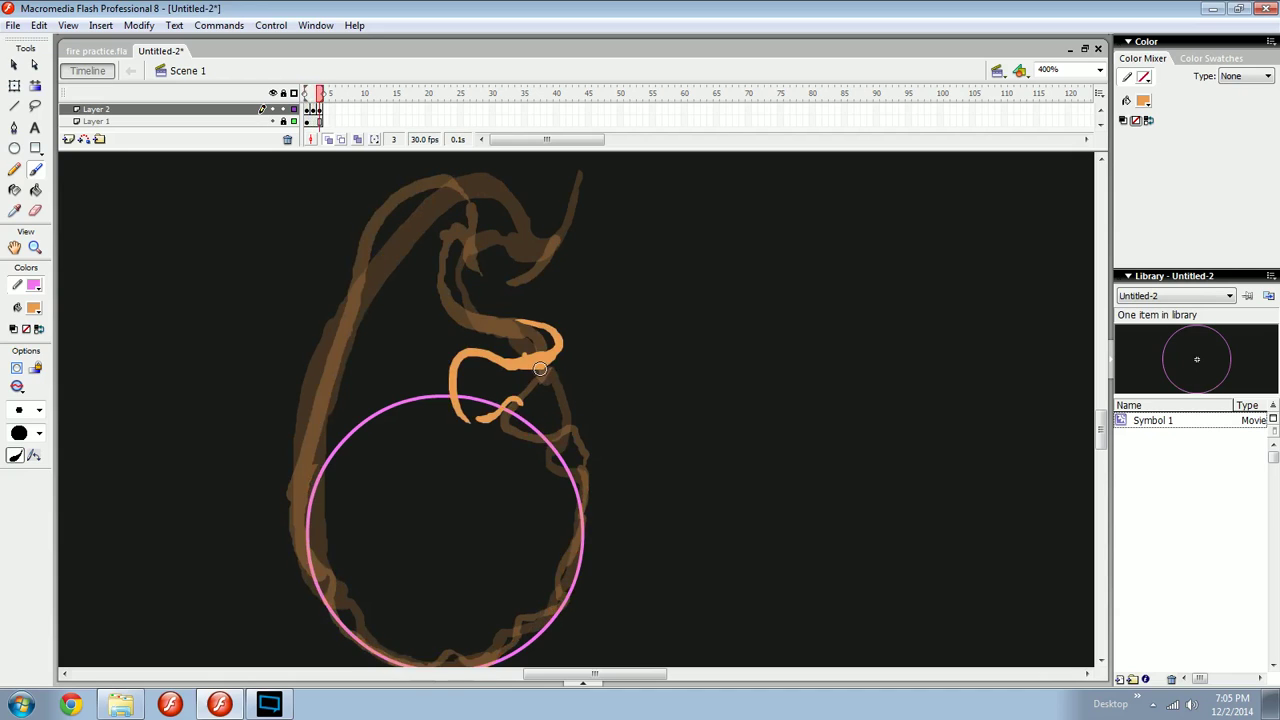
Join the open ends at the bottom of frame 3's curled notch with a short stroke.
{"action": "key", "text": "period"}
{"action": "key", "text": "period"}
{"action": "mouse_move", "coordinate": [539, 365]}
{"action": "left_mouse_down"}
{"action": "mouse_move", "coordinate": [535, 421]}
{"action": "mouse_move", "coordinate": [569, 427]}
{"action": "left_mouse_up"}
{"action": "key", "text": "comma"}
{"action": "key", "text": "period"}
{"action": "key", "text": "comma"}
{"action": "key", "text": "period"}
{"action": "key", "text": "ctrl+minus"}
{"action": "key", "text": "ctrl+equal"}
{"action": "left_click_drag", "start_coordinate": [522, 474], "coordinate": [502, 481]}
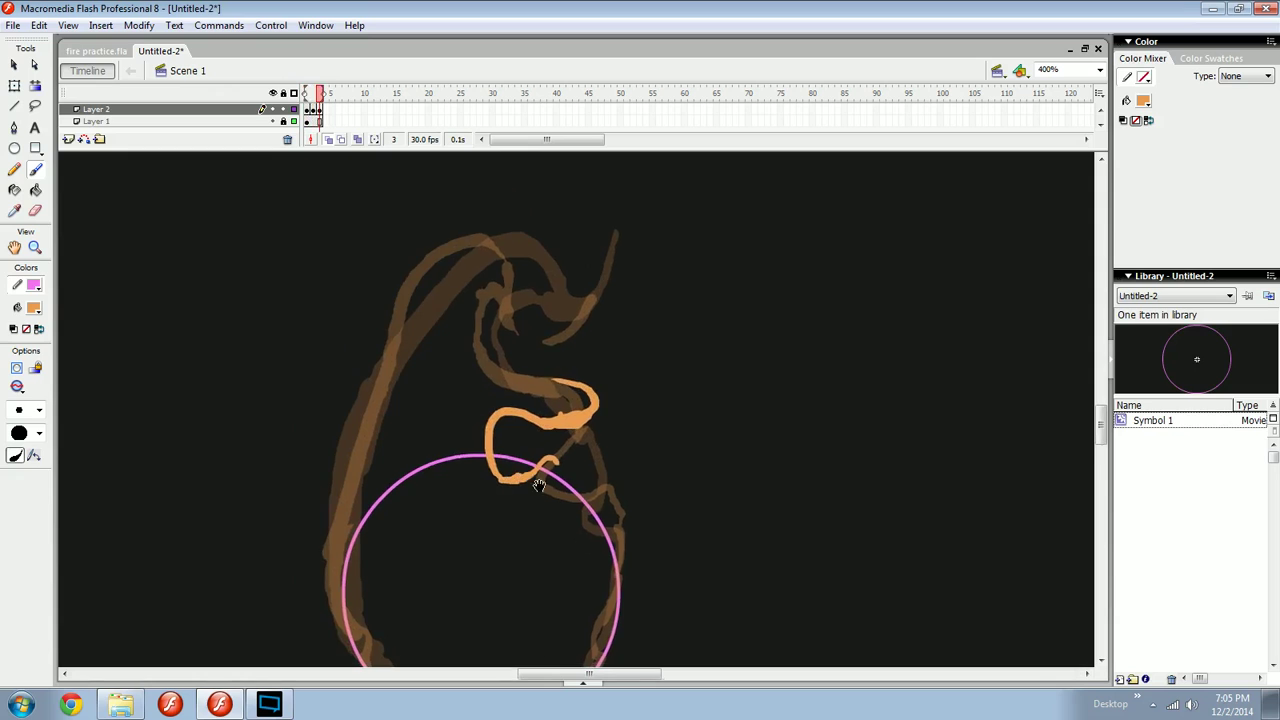
{"action": "mouse_move", "coordinate": [551, 439]}
{"action": "left_mouse_down"}
{"action": "mouse_move", "coordinate": [526, 354]}
{"action": "mouse_move", "coordinate": [581, 401]}
{"action": "left_mouse_up"}
Flip between frames 1, 2 and 3 to examine how the notch moves up the flame's right side.
{"action": "key", "text": "comma"}
{"action": "key", "text": "period"}
{"action": "left_click_drag", "start_coordinate": [523, 335], "coordinate": [566, 406]}
{"action": "key", "text": "comma"}
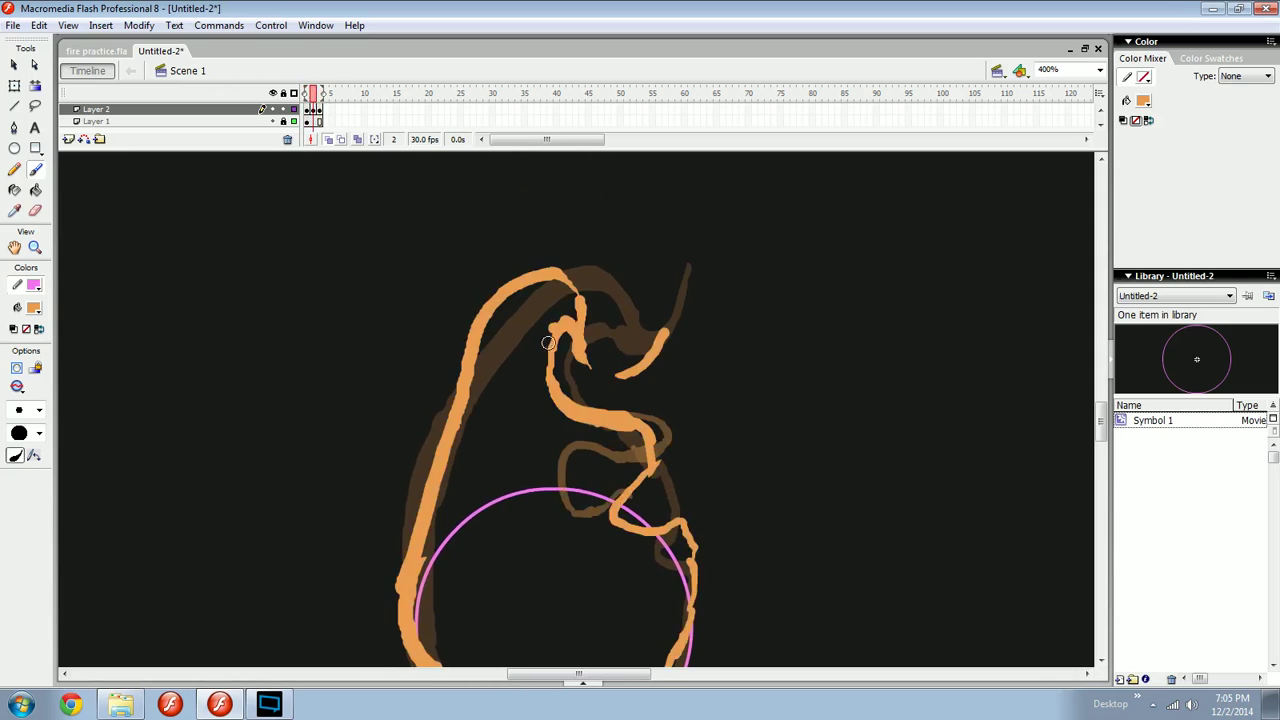
{"action": "key", "text": "period"}
{"action": "key", "text": "period"}
{"action": "key", "text": "comma"}
{"action": "key", "text": "comma"}
{"action": "key", "text": "ctrl+minus"}
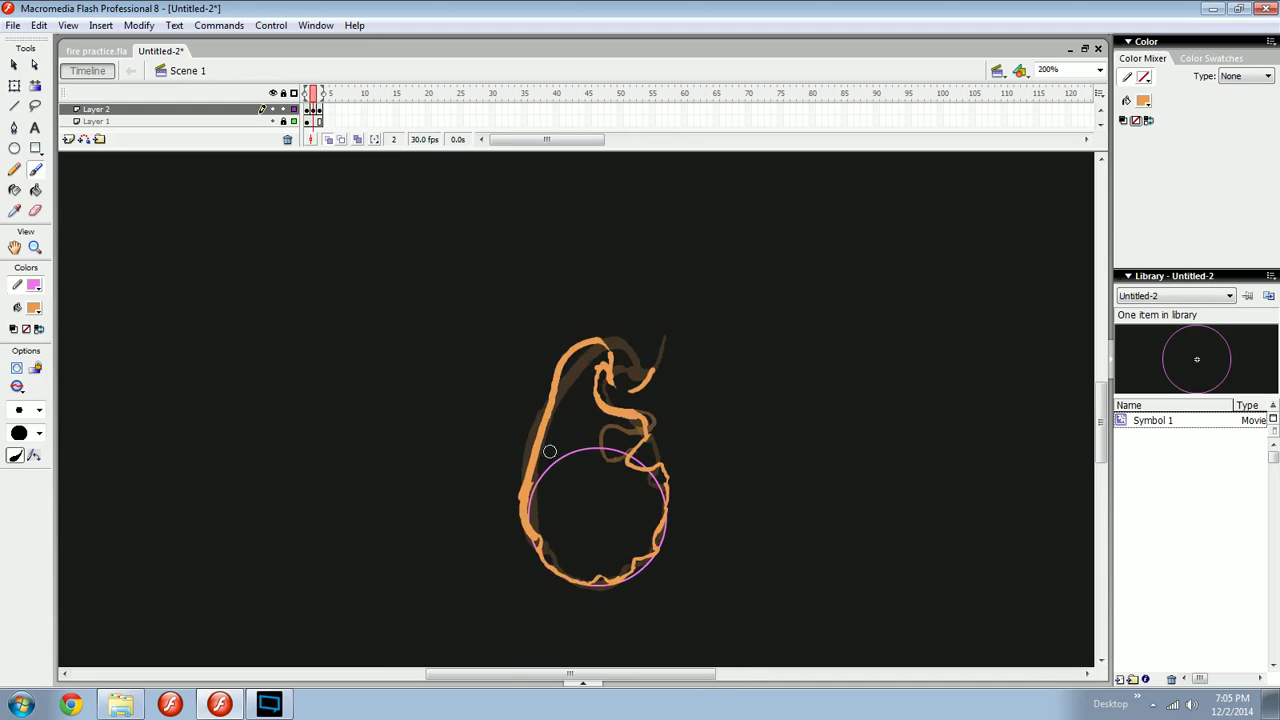
Paint a stroke down the flame's left edge on frame 3, and compare it with the earlier frames.
{"action": "key", "text": "period"}
{"action": "left_click_drag", "start_coordinate": [555, 419], "coordinate": [522, 515]}
{"action": "key", "text": "comma"}
{"action": "key", "text": "period"}
{"action": "key", "text": "comma"}
{"action": "key", "text": "comma"}
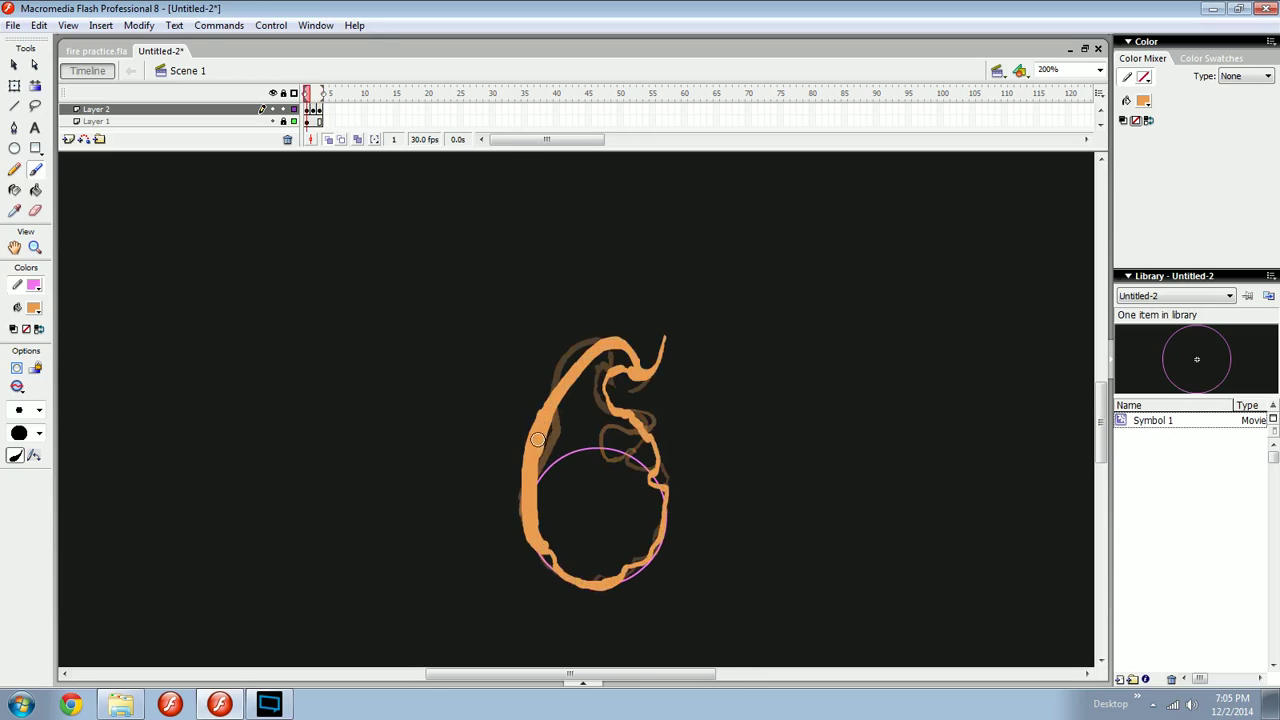
Thin frame 1's thick left edge by erasing along its inner side above and beside the circle.
{"action": "key", "text": "period"}
{"action": "key", "text": "period"}
{"action": "key", "text": "comma"}
{"action": "key", "text": "period"}
{"action": "key", "text": "comma"}
{"action": "key", "text": "comma"}
{"action": "key", "text": "e"}
{"action": "left_click_drag", "start_coordinate": [559, 418], "coordinate": [542, 495]}
{"action": "key", "text": "b"}
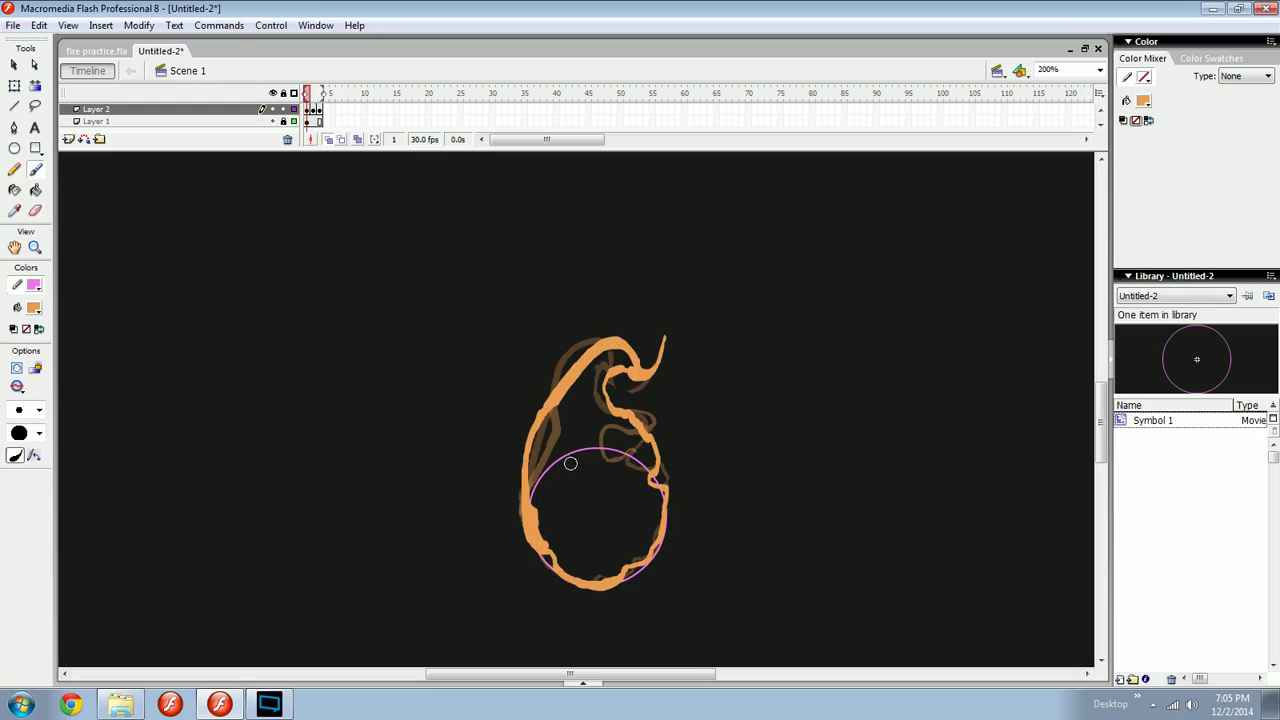
Paint the inner edge of frame 3's flame tip down to the curled notch, and compare it with frame 2.
{"action": "key", "text": "period"}
{"action": "key", "text": "period"}
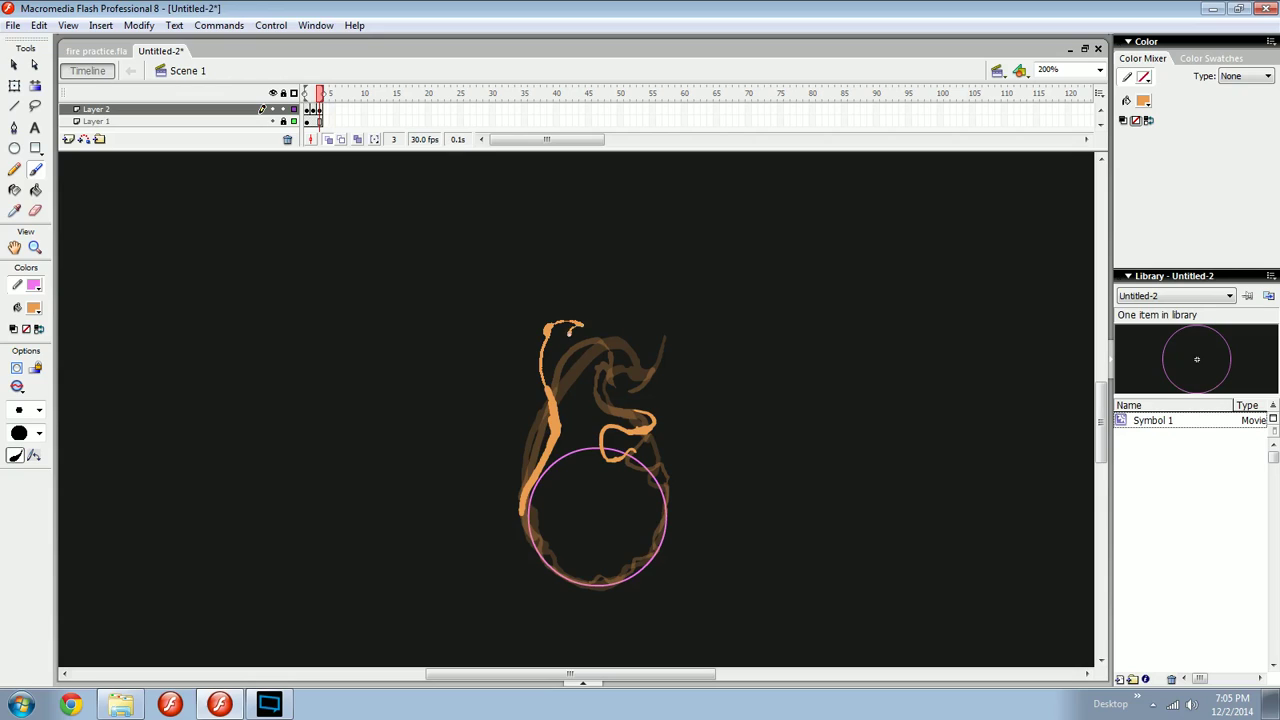
{"action": "key", "text": "e"}
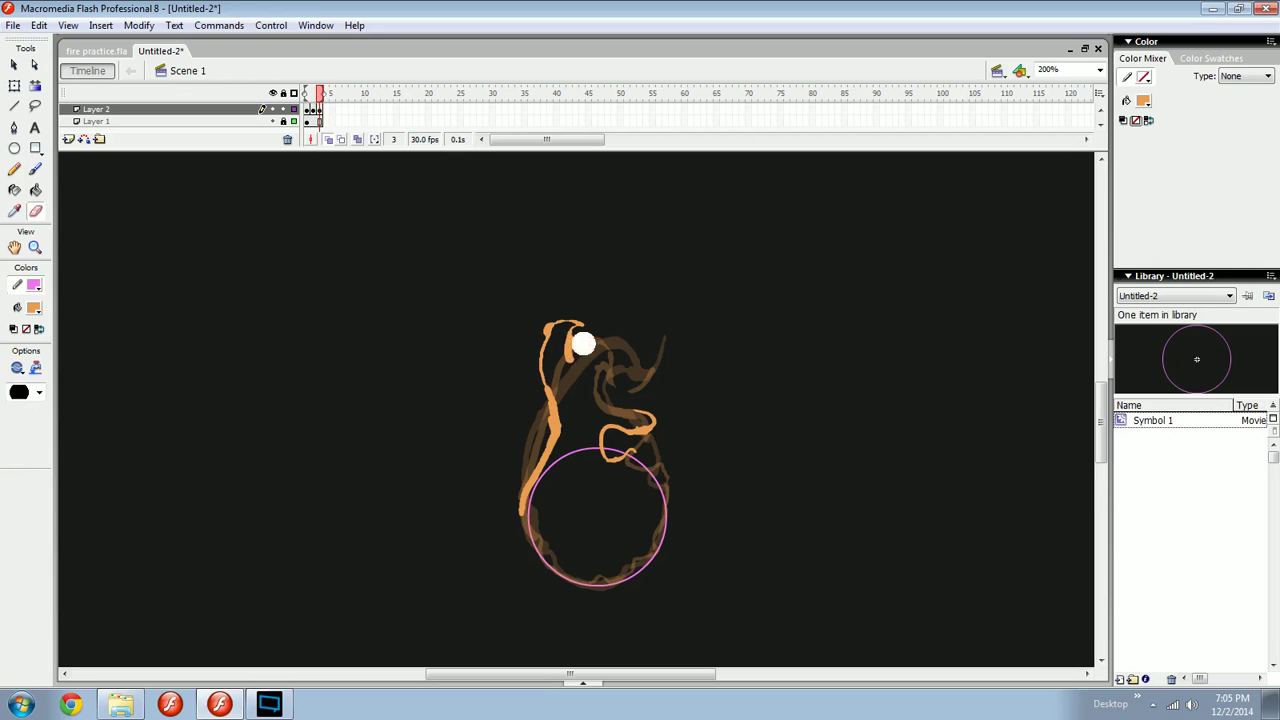
{"action": "key", "text": "b"}
{"action": "key", "text": "ctrl+z"}
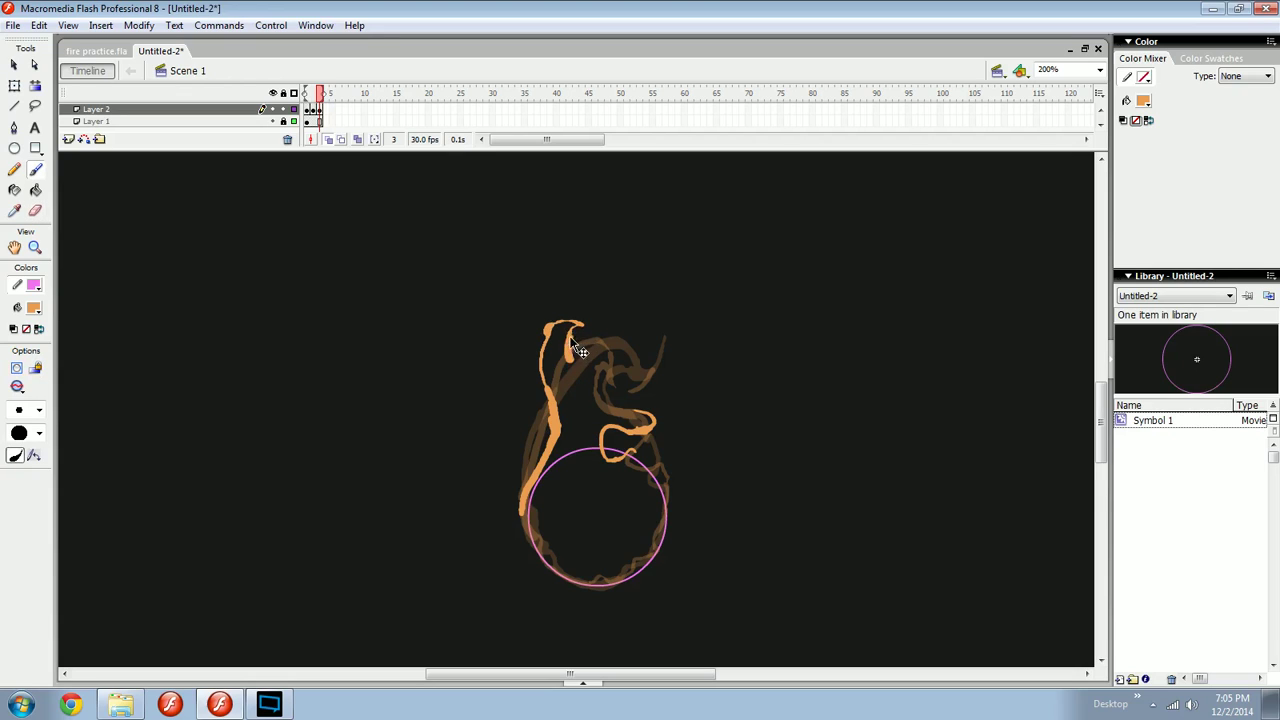
{"action": "key", "text": "ctrl+z"}
{"action": "left_click_drag", "start_coordinate": [569, 335], "coordinate": [571, 372]}
{"action": "left_click_drag", "start_coordinate": [584, 391], "coordinate": [630, 409]}
{"action": "key", "text": "comma"}
{"action": "key", "text": "period"}
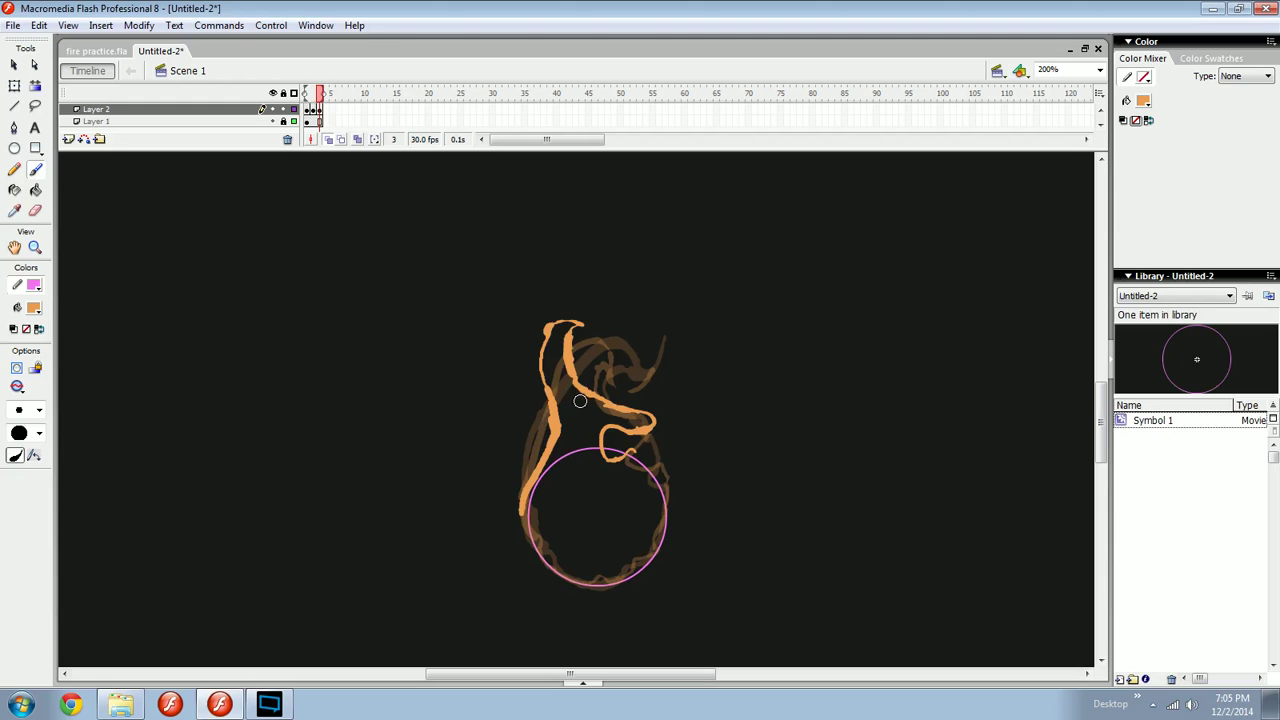
{"action": "key", "text": "comma"}
{"action": "key", "text": "period"}
{"action": "left_click_drag", "start_coordinate": [591, 419], "coordinate": [597, 423]}
{"action": "key", "text": "e"}
{"action": "key", "text": "ctrl+equal"}
{"action": "key", "text": "b"}
{"action": "mouse_move", "coordinate": [647, 378]}
{"action": "left_mouse_down"}
{"action": "mouse_move", "coordinate": [615, 373]}
{"action": "mouse_move", "coordinate": [632, 393]}
{"action": "mouse_move", "coordinate": [575, 476]}
{"action": "mouse_move", "coordinate": [621, 476]}
{"action": "mouse_move", "coordinate": [652, 426]}
{"action": "mouse_move", "coordinate": [566, 402]}
{"action": "left_mouse_up"}
{"action": "key", "text": "ctrl+z"}
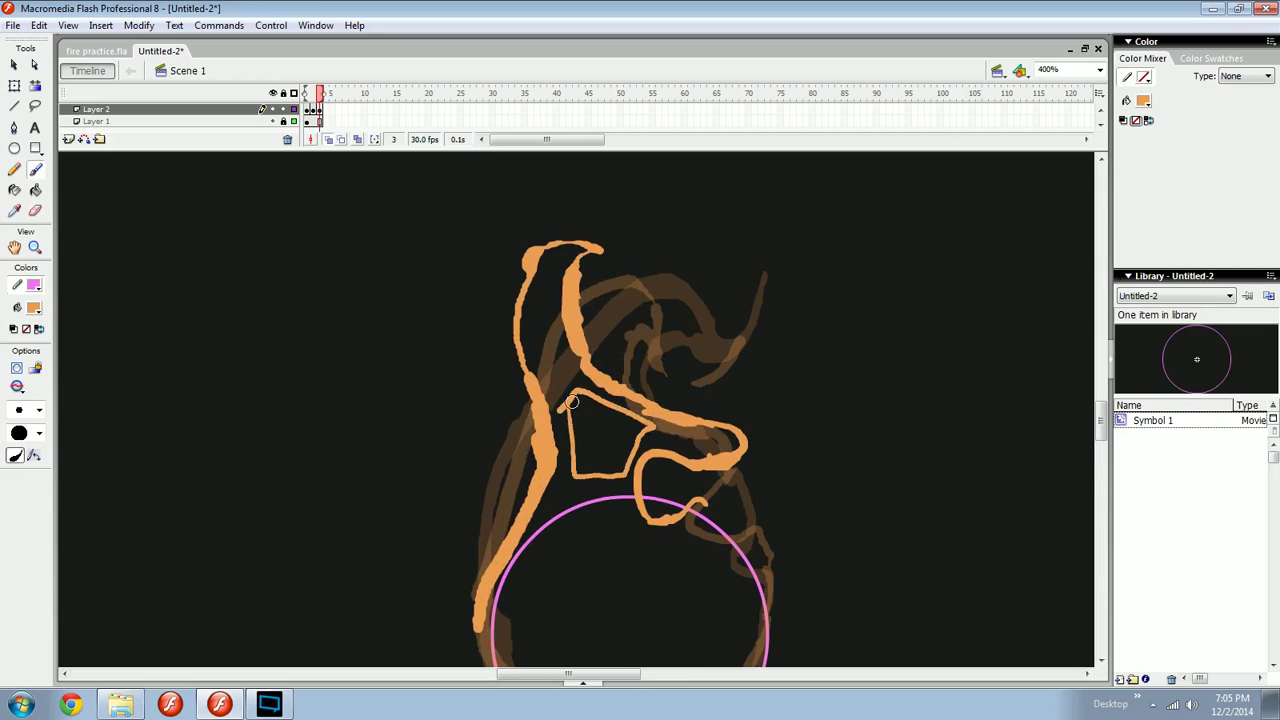
{"action": "key", "text": "ctrl+z"}
{"action": "key", "text": "ctrl+minus"}
{"action": "mouse_move", "coordinate": [632, 447]}
{"action": "left_mouse_down"}
{"action": "mouse_move", "coordinate": [591, 445]}
{"action": "mouse_move", "coordinate": [731, 415]}
{"action": "left_mouse_up"}
{"action": "key", "text": "ctrl+equal"}
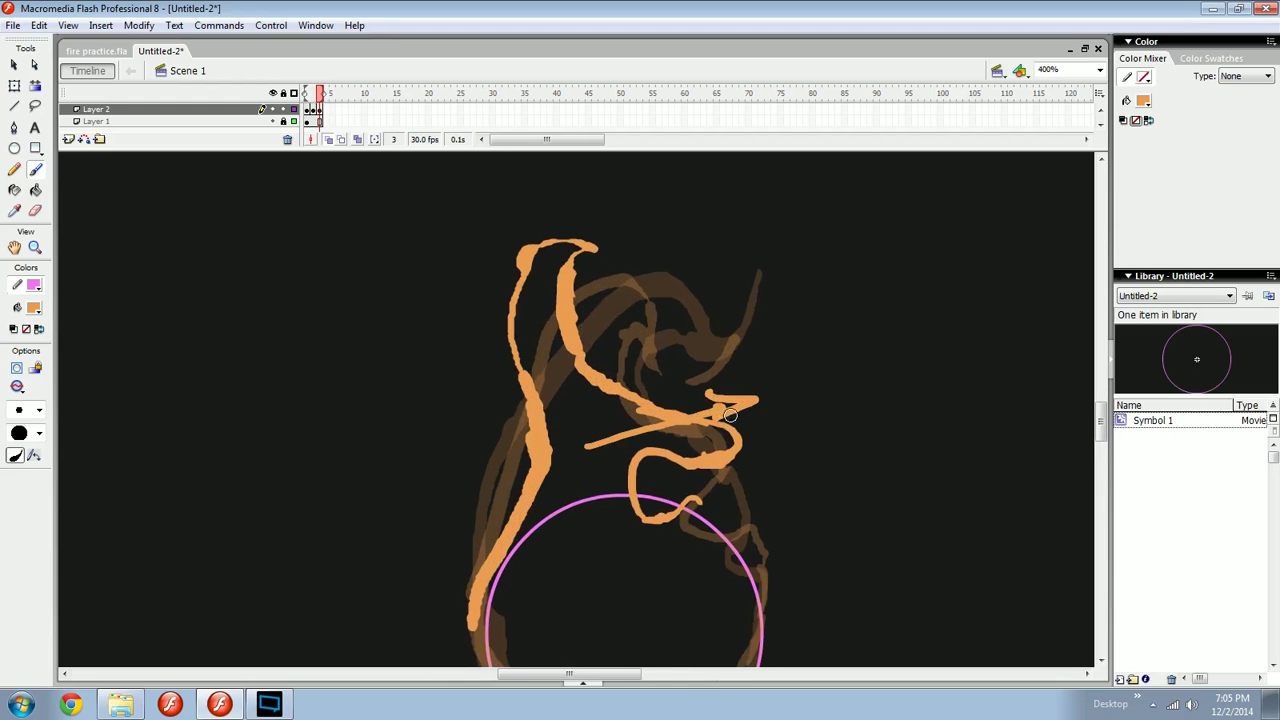
{"action": "key", "text": "ctrl+minus"}
Flip between frames 1, 2 and 3 to examine how the flame's tip and notch move.
{"action": "key", "text": "comma"}
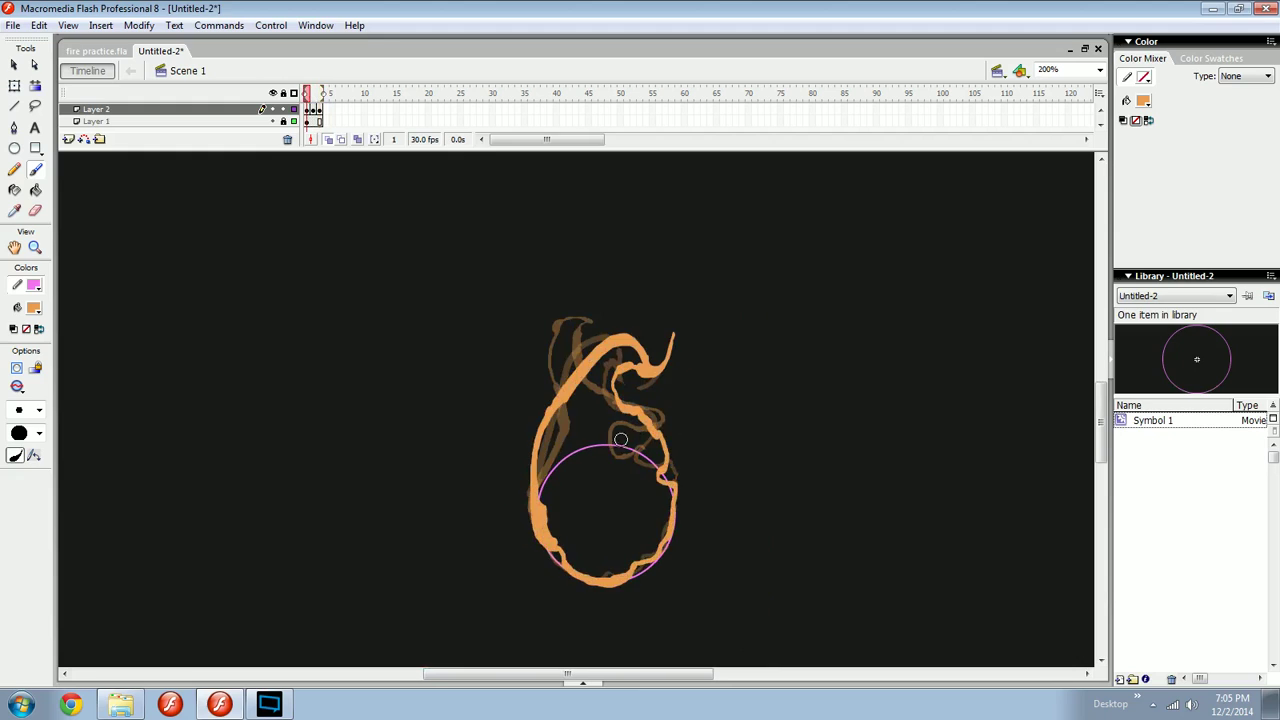
{"action": "key", "text": "period"}
{"action": "key", "text": "comma"}
{"action": "key", "text": "comma"}
{"action": "key", "text": "period"}
{"action": "key", "text": "period"}
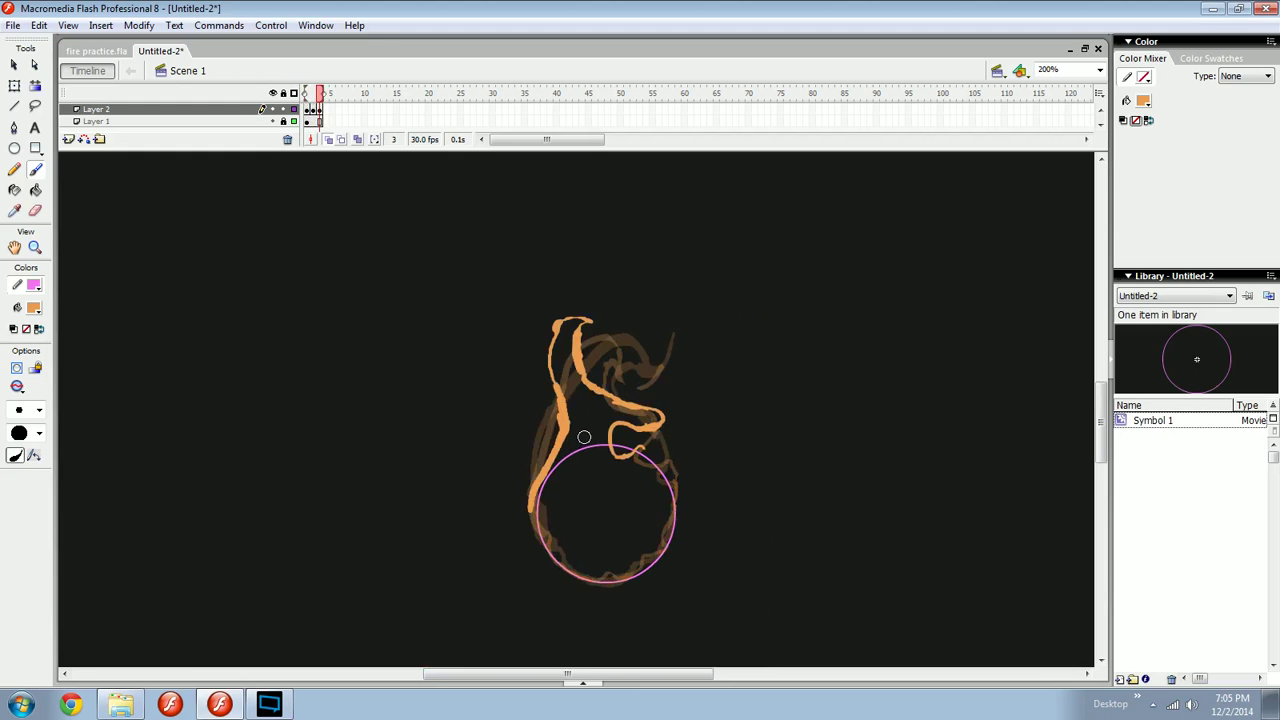
{"action": "key", "text": "comma"}
{"action": "key", "text": "period"}
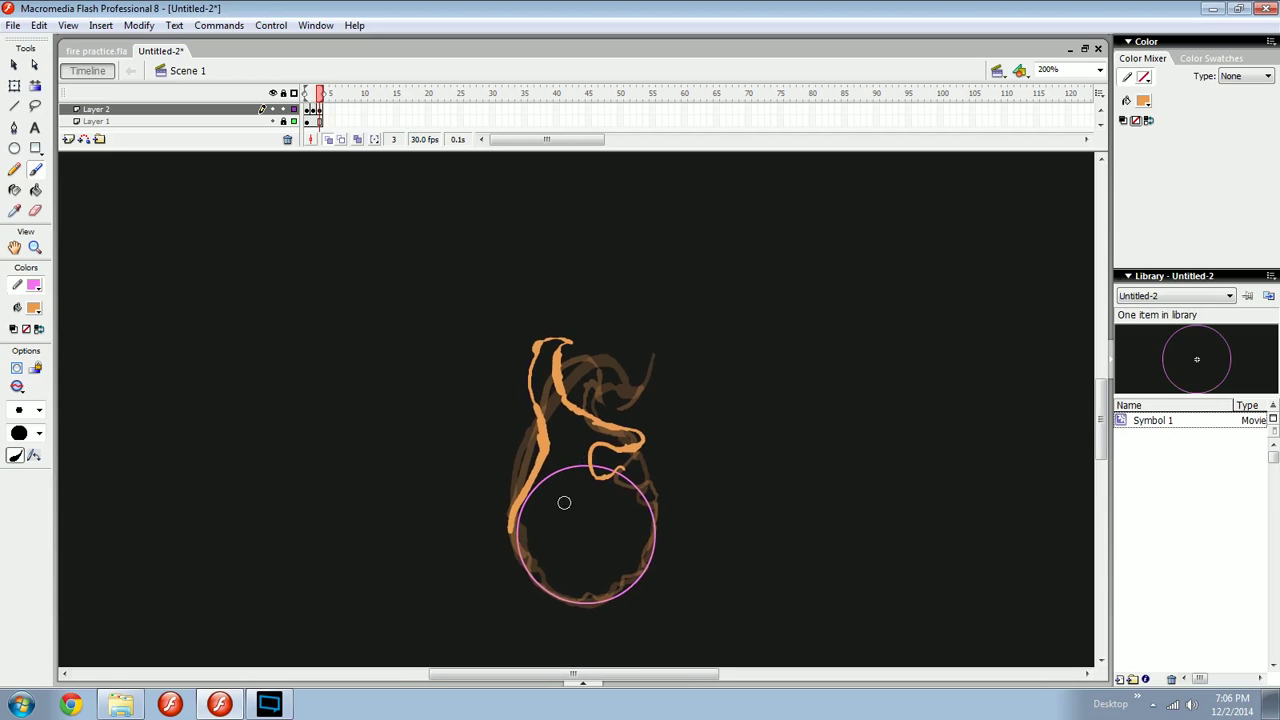
Add frame 4 and paint the flame's left edge bending inward, with a pointed left tip and a curl on the right.
{"action": "key", "text": "ctrl+equal"}
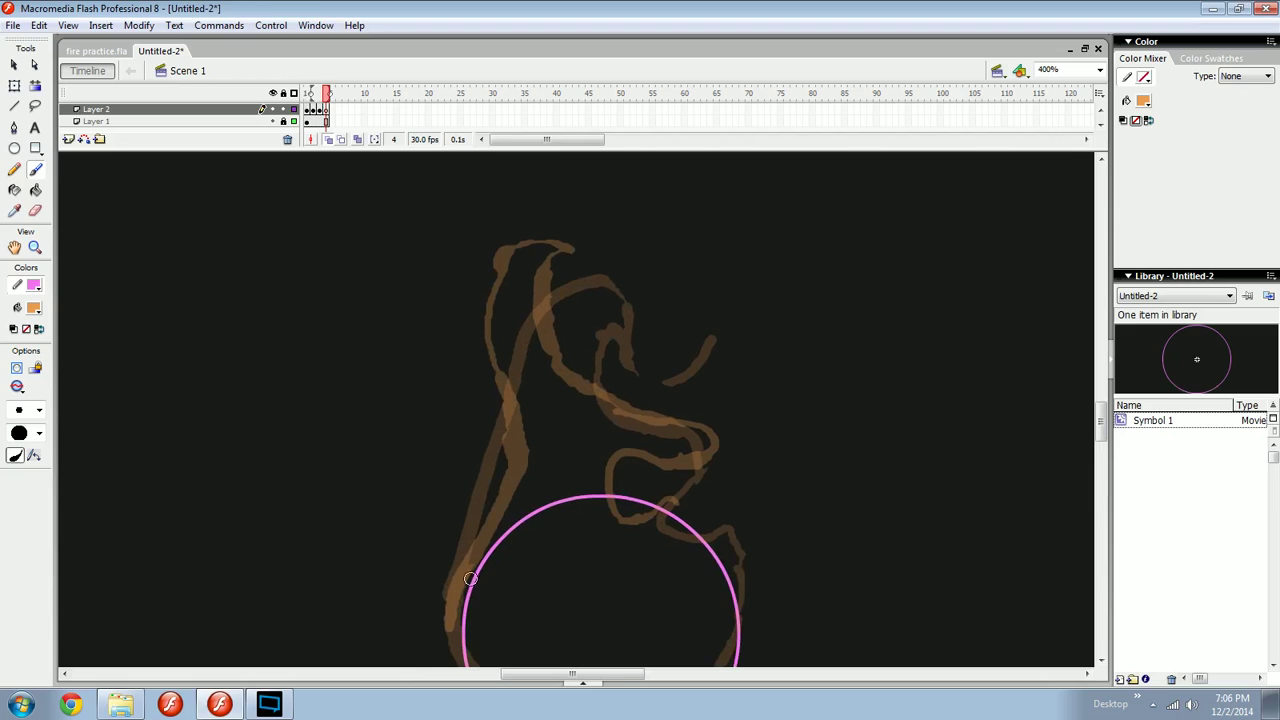
{"action": "key", "text": "ctrl+minus"}
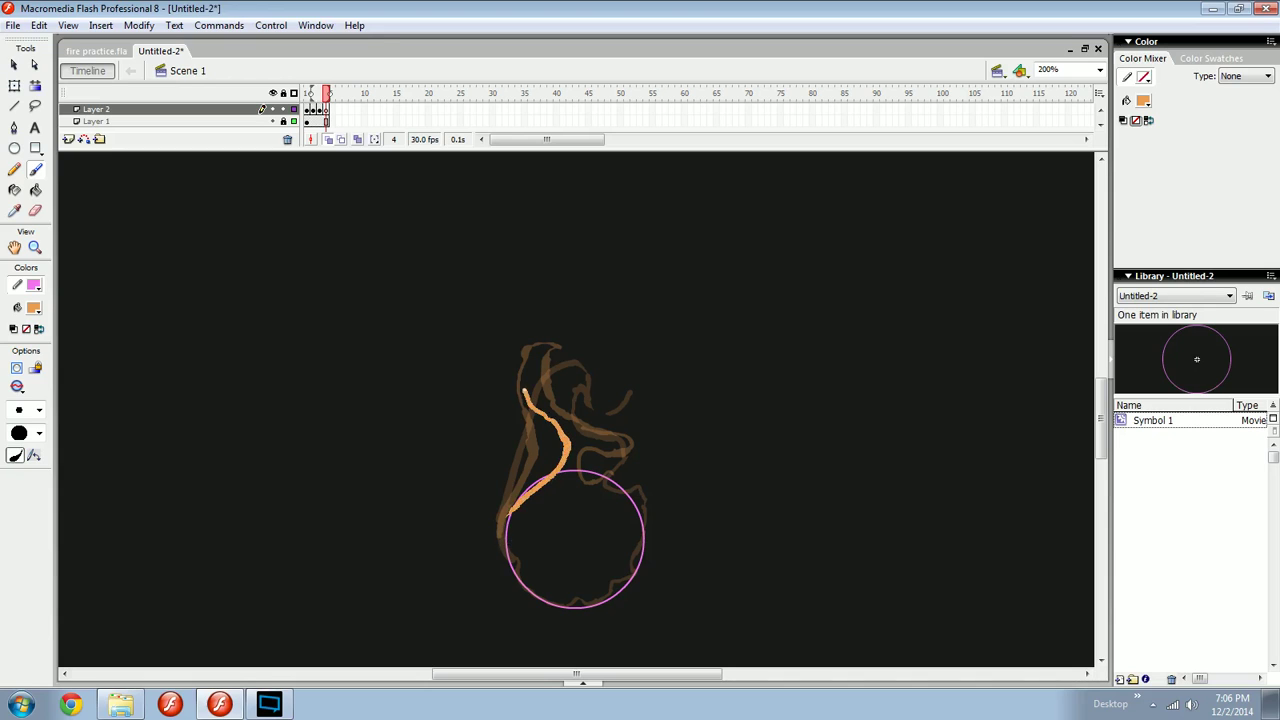
{"action": "mouse_move", "coordinate": [524, 390]}
{"action": "left_mouse_down"}
{"action": "mouse_move", "coordinate": [546, 424]}
{"action": "mouse_move", "coordinate": [523, 401]}
{"action": "mouse_move", "coordinate": [578, 422]}
{"action": "left_mouse_up"}
{"action": "key", "text": "e"}
{"action": "key", "text": "b"}
{"action": "key", "text": "ctrl+z"}
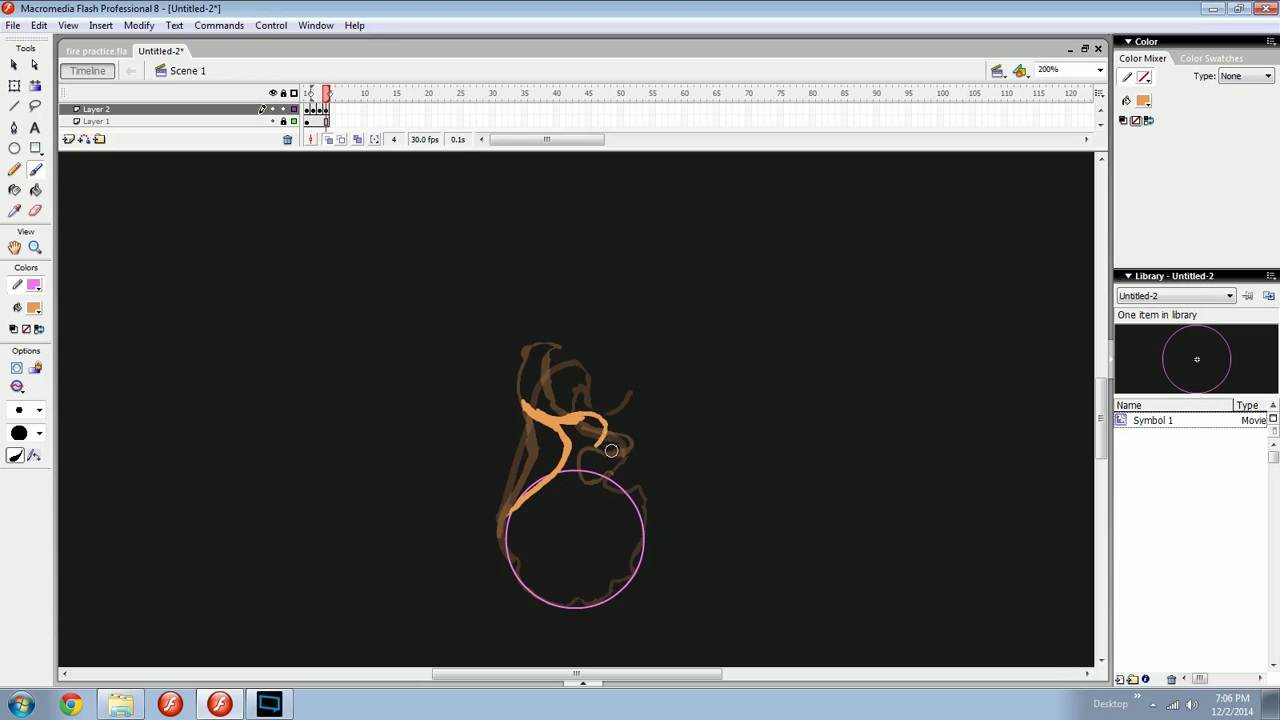
{"action": "mouse_move", "coordinate": [594, 435]}
{"action": "left_mouse_down"}
{"action": "mouse_move", "coordinate": [575, 451]}
{"action": "mouse_move", "coordinate": [580, 478]}
{"action": "left_mouse_up"}
Flip back through frames 1 to 4 to examine how frame 4's curl follows the earlier flame shapes.
{"action": "key", "text": "comma"}
{"action": "key", "text": "period"}
{"action": "key", "text": "comma"}
{"action": "key", "text": "period"}
{"action": "key", "text": "ctrl+equal"}
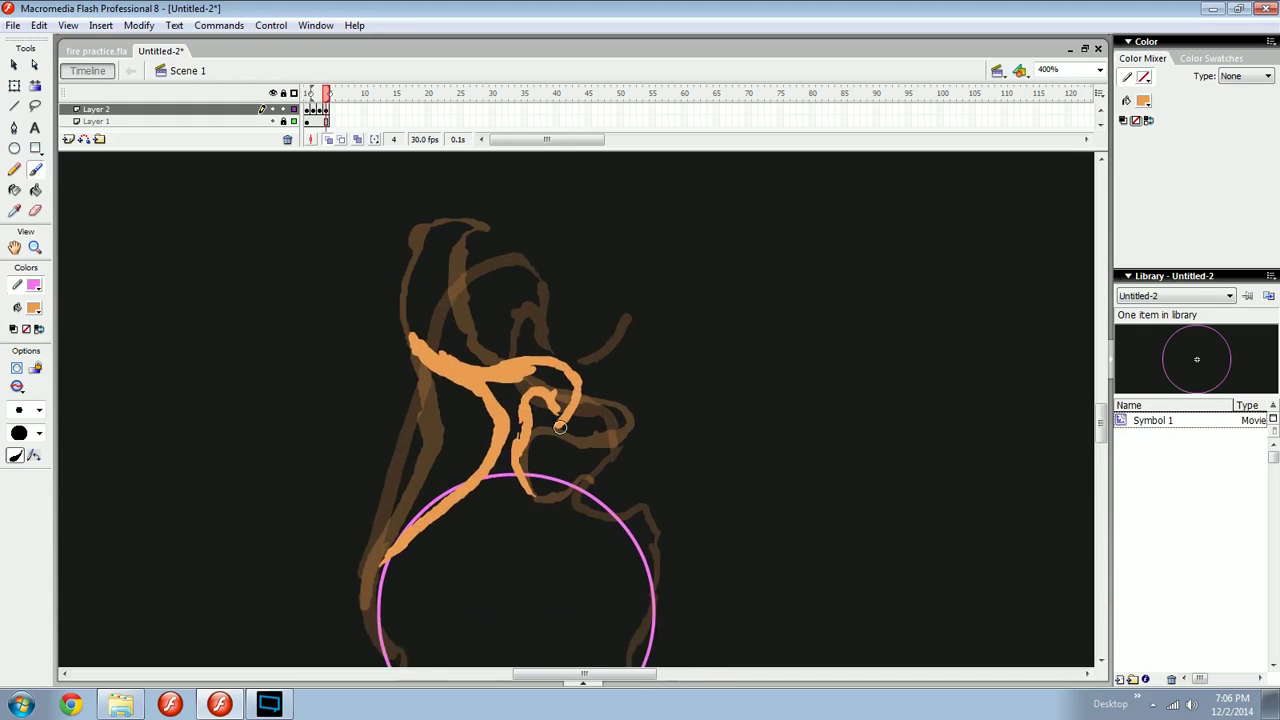
{"action": "key", "text": "comma"}
{"action": "key", "text": "comma"}
{"action": "key", "text": "comma"}
{"action": "key", "text": "period"}
{"action": "key", "text": "period"}
{"action": "key", "text": "period"}
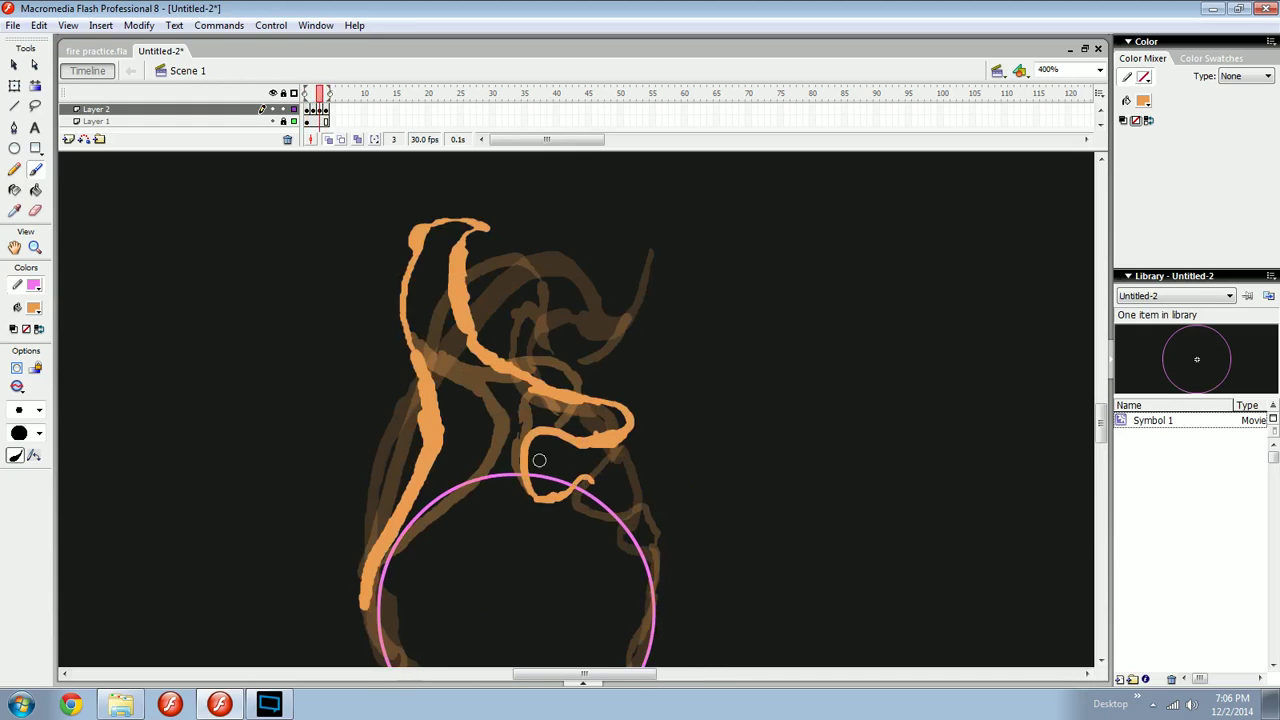
Paint the lower hook of frame 4's curl above the circle, comparing it with frame 3, and undo the extra short stroke.
{"action": "mouse_move", "coordinate": [525, 462]}
{"action": "left_mouse_down"}
{"action": "mouse_move", "coordinate": [552, 478]}
{"action": "mouse_move", "coordinate": [602, 451]}
{"action": "left_mouse_up"}
{"action": "key", "text": "comma"}
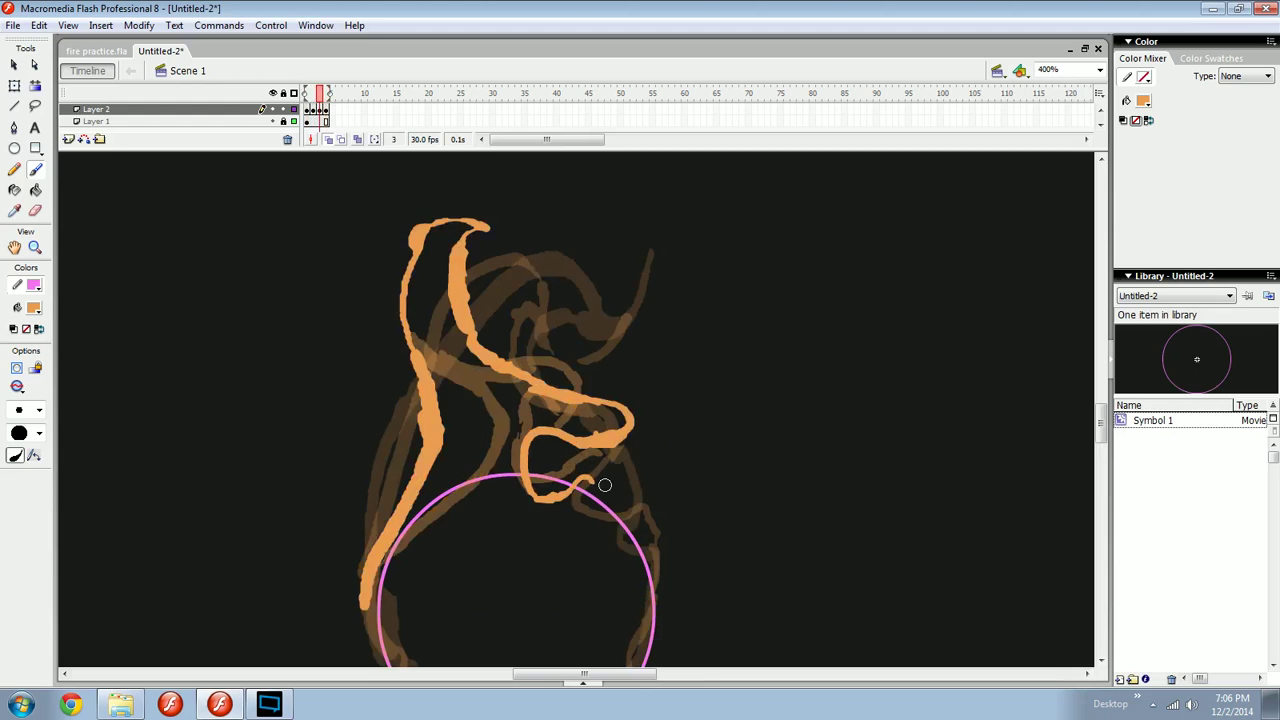
{"action": "key", "text": "period"}
{"action": "key", "text": "comma"}
{"action": "key", "text": "period"}
{"action": "key", "text": "comma"}
{"action": "key", "text": "period"}
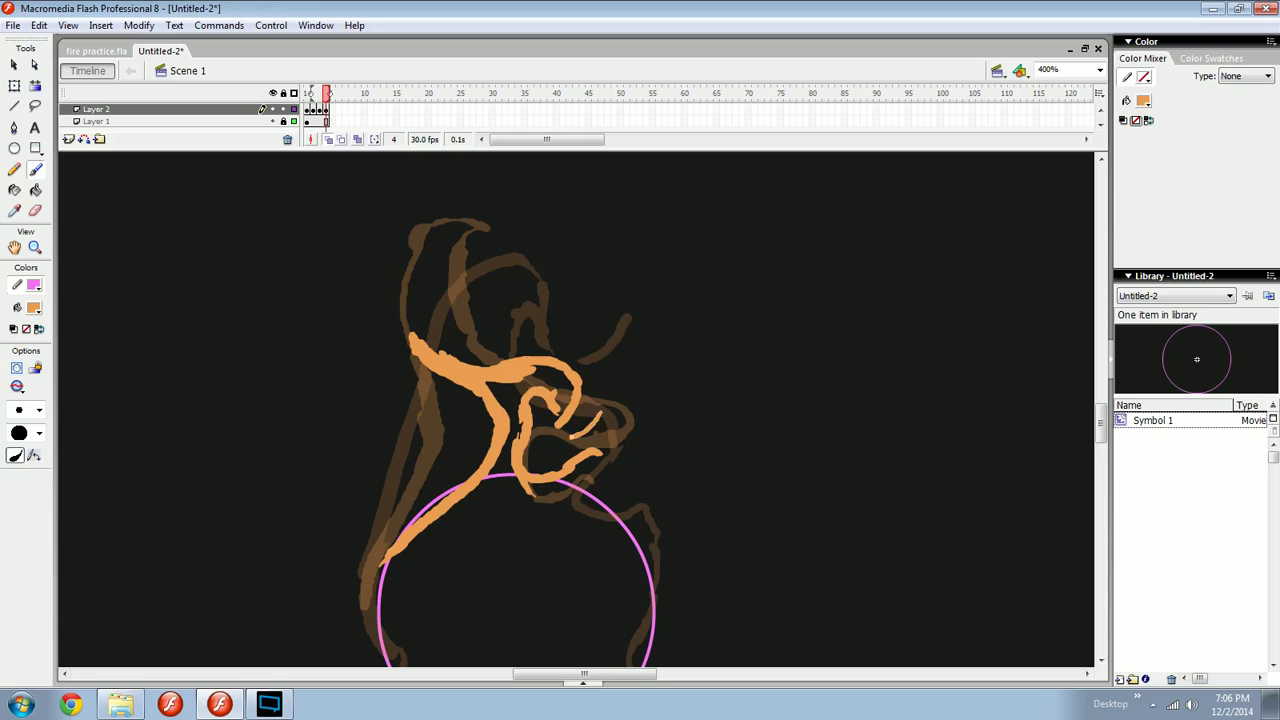
{"action": "key", "text": "ctrl+z"}
Erase the excess at the bottom and left side of frame 4's curl, and repaint the gap in its left edge.
{"action": "key", "text": "e"}
{"action": "left_click_drag", "start_coordinate": [523, 502], "coordinate": [537, 492]}
{"action": "key", "text": "b"}
{"action": "key", "text": "ctrl+equal"}
{"action": "key", "text": "e"}
{"action": "mouse_move", "coordinate": [497, 418]}
{"action": "left_mouse_down"}
{"action": "mouse_move", "coordinate": [474, 512]}
{"action": "mouse_move", "coordinate": [497, 458]}
{"action": "mouse_move", "coordinate": [481, 472]}
{"action": "left_mouse_up"}
{"action": "key", "text": "b"}
{"action": "key", "text": "ctrl+z"}
{"action": "key", "text": "e"}
{"action": "key", "text": "n"}
{"action": "key", "text": "v"}
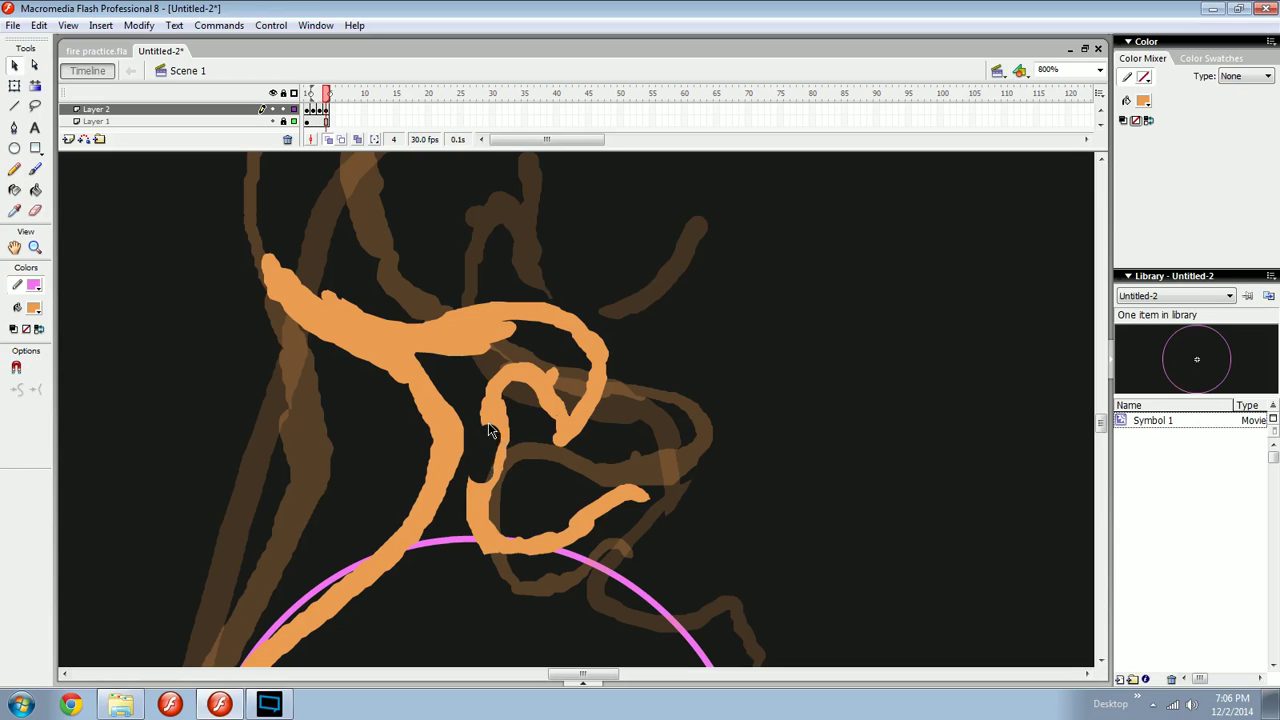
{"action": "key", "text": "b"}
{"action": "left_click_drag", "start_coordinate": [490, 427], "coordinate": [478, 482]}
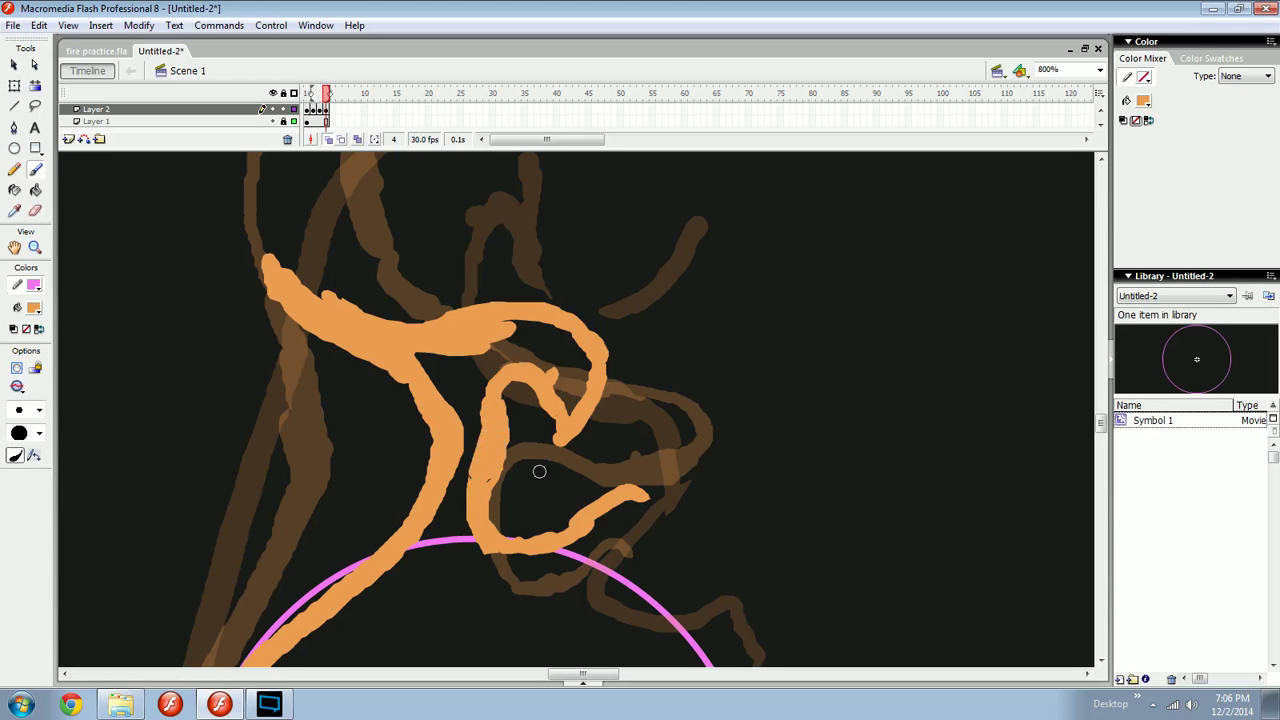
Flip between frames 2, 3 and 4 to examine the position of frame 4's cleaned-up curl.
{"action": "key", "text": "comma"}
{"action": "key", "text": "comma"}
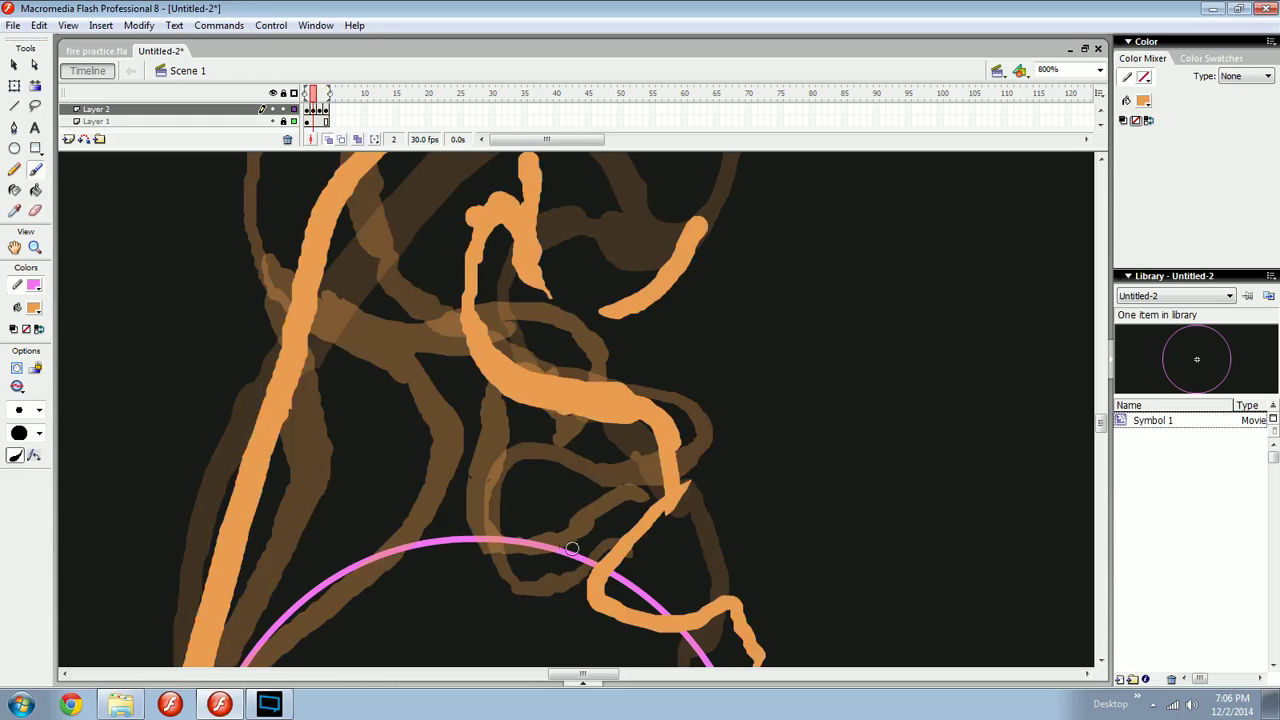
{"action": "key", "text": "period"}
{"action": "key", "text": "period"}
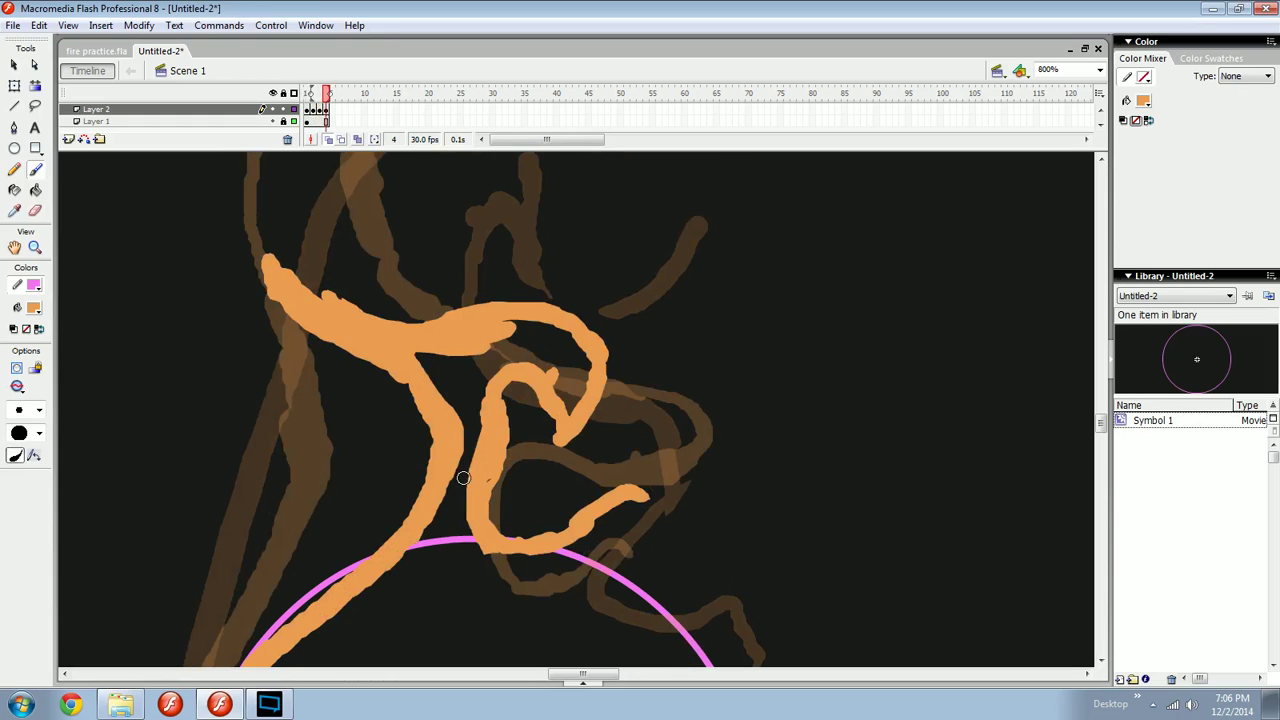
{"action": "left_click_drag", "start_coordinate": [423, 446], "coordinate": [541, 436]}
{"action": "key", "text": "comma"}
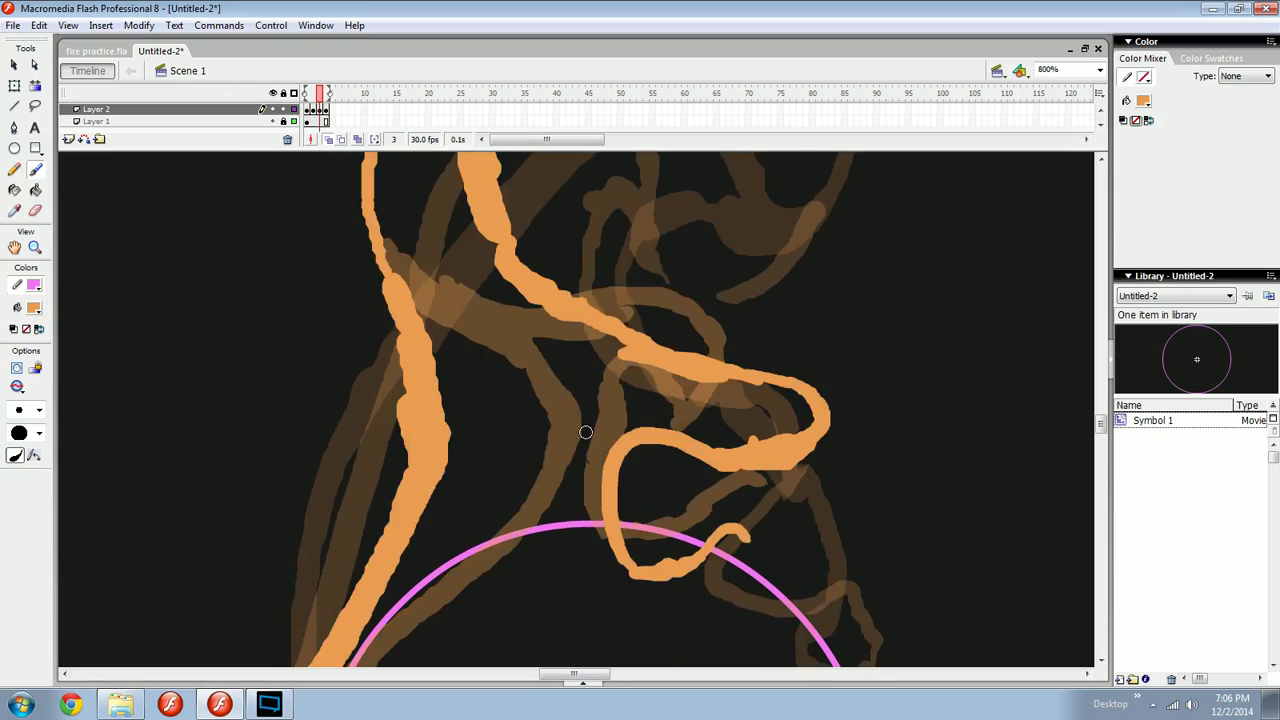
{"action": "key", "text": "period"}
{"action": "left_click_drag", "start_coordinate": [624, 436], "coordinate": [600, 461]}
{"action": "key", "text": "e"}
{"action": "left_click", "coordinate": [653, 378]}
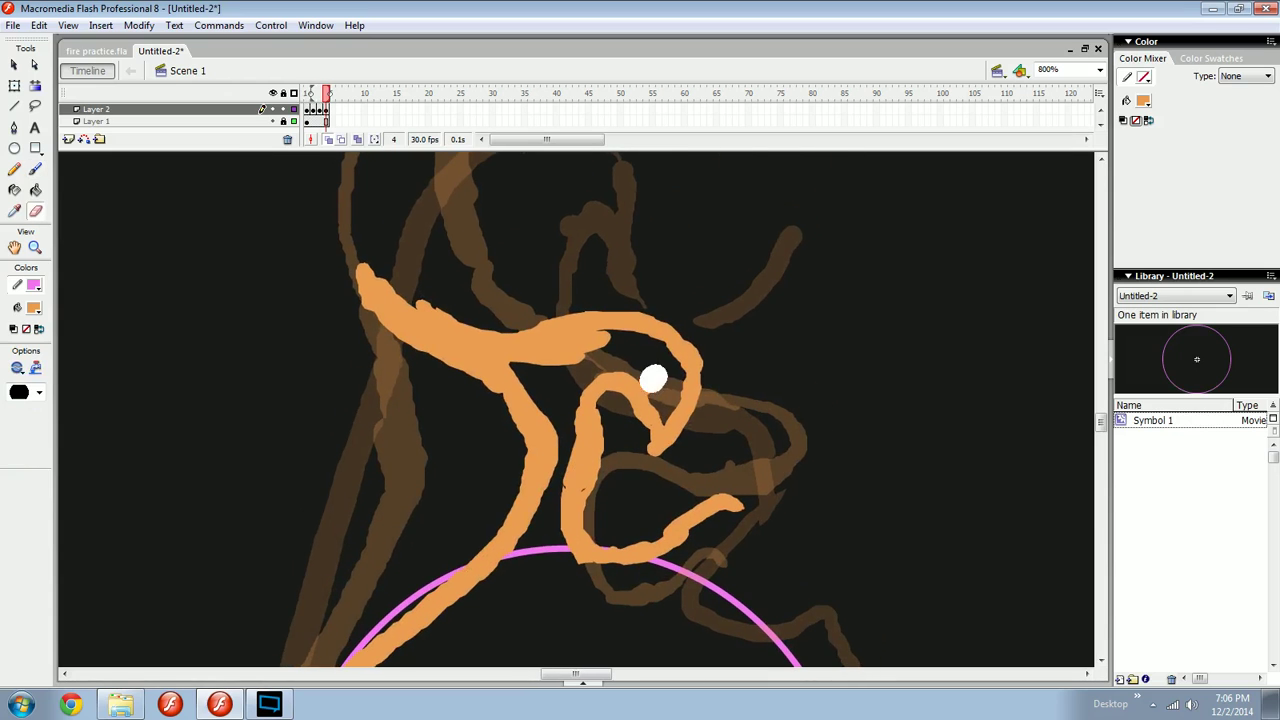
{"action": "key", "text": "b"}
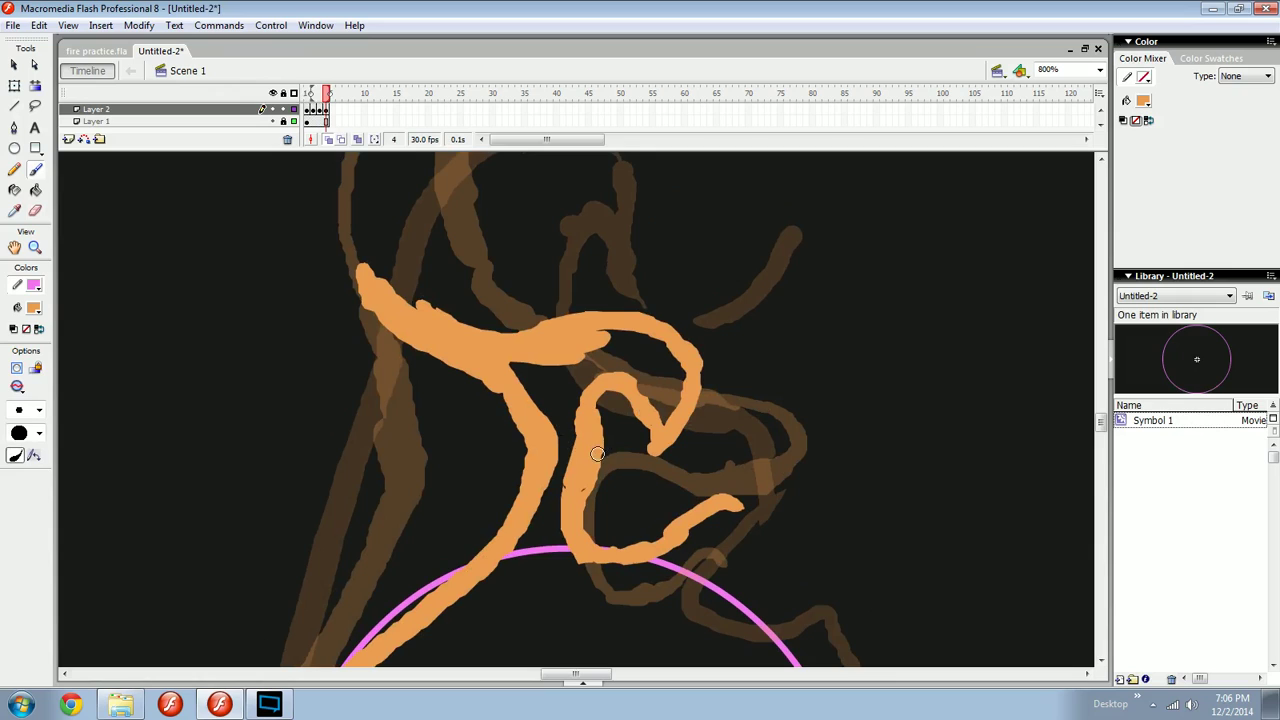
{"action": "key", "text": "ctrl+minus"}
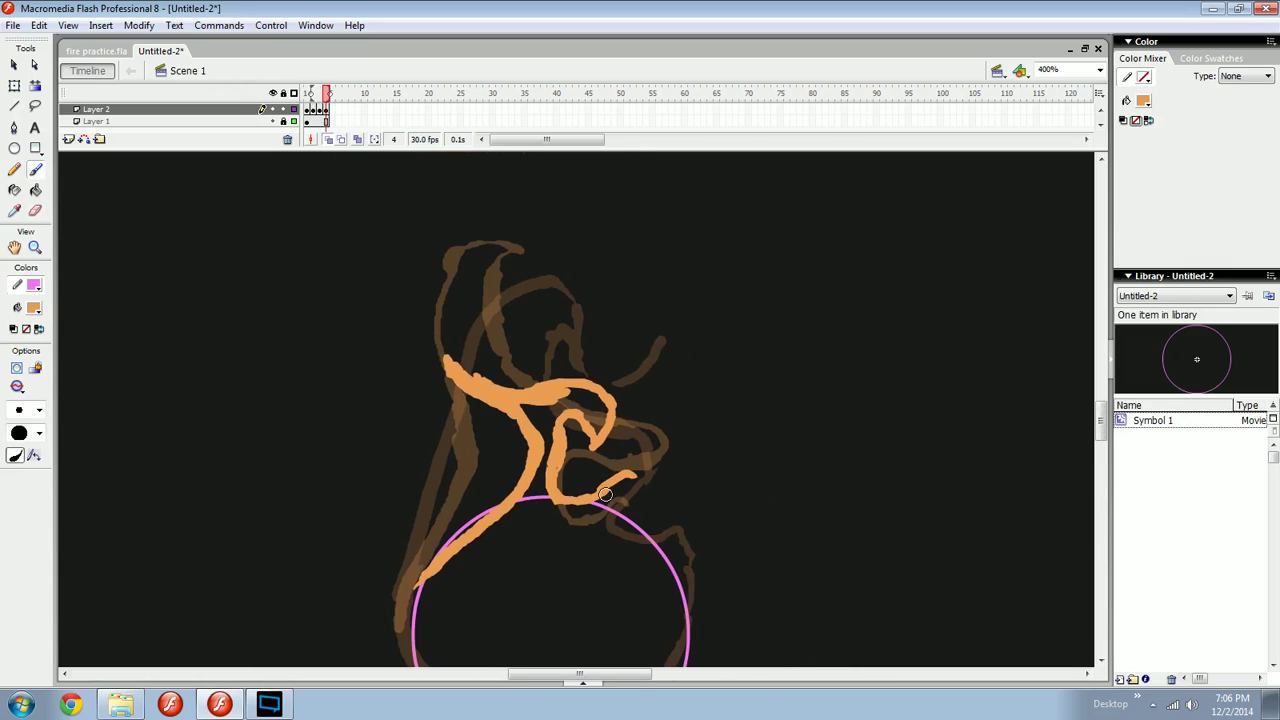
{"action": "key", "text": "comma"}
{"action": "key", "text": "period"}
Add frame 5 and paint a short bent stroke along the circle's upper left.
{"action": "key", "text": "period"}
{"action": "key", "text": "ctrl+minus"}
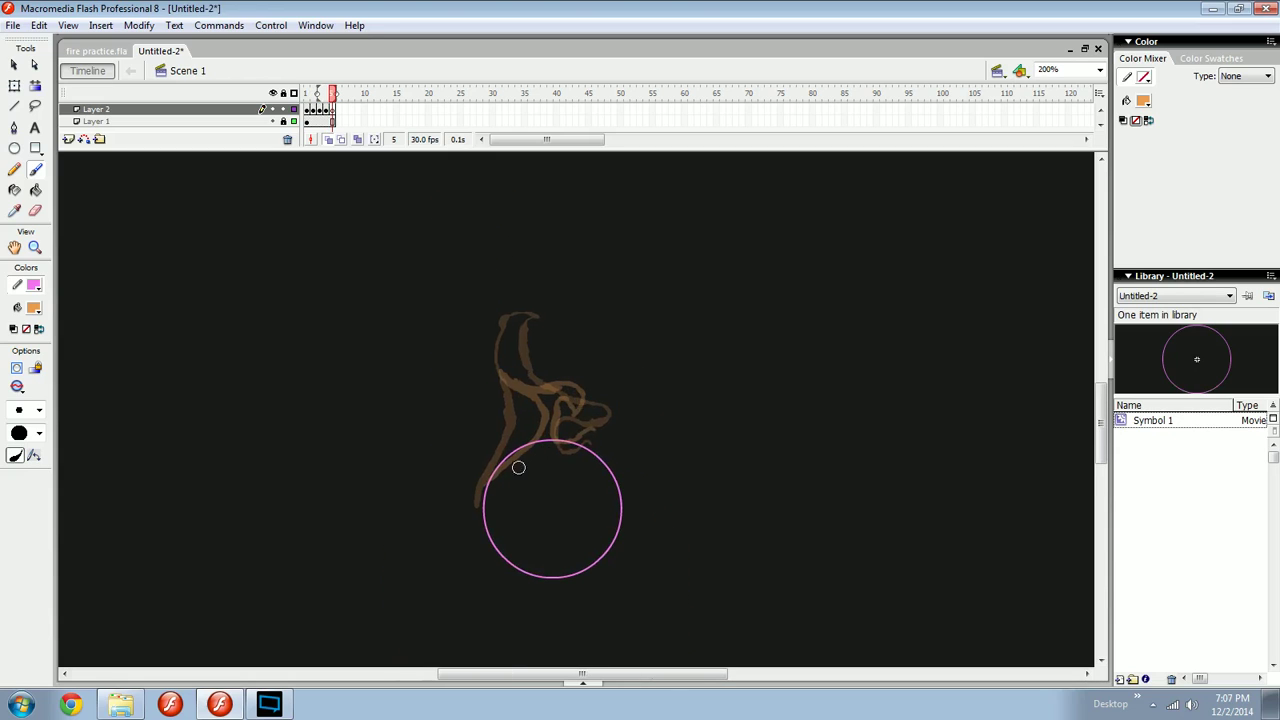
{"action": "left_click_drag", "start_coordinate": [488, 486], "coordinate": [510, 452]}
{"action": "key", "text": "ctrl+equal"}
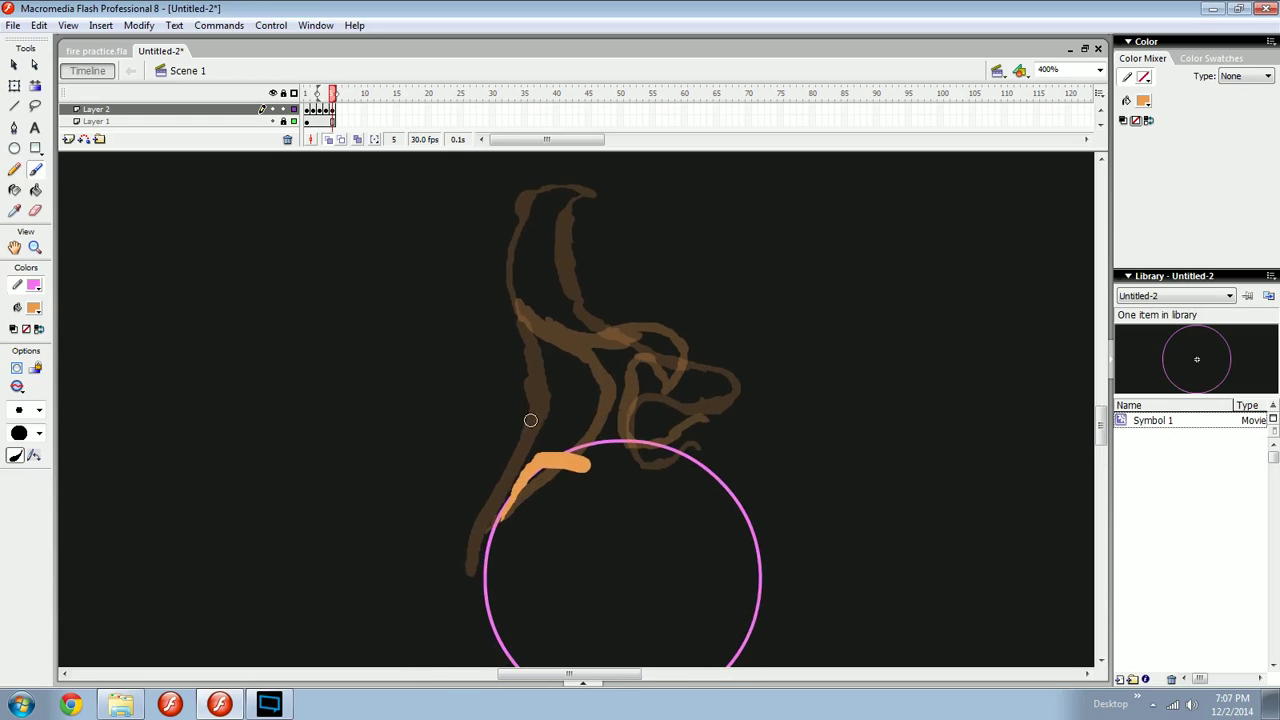
{"action": "left_click_drag", "start_coordinate": [534, 408], "coordinate": [537, 443]}
{"action": "mouse_move", "coordinate": [676, 497]}
{"action": "left_mouse_down"}
{"action": "mouse_move", "coordinate": [553, 475]}
{"action": "mouse_move", "coordinate": [487, 371]}
{"action": "left_mouse_up"}
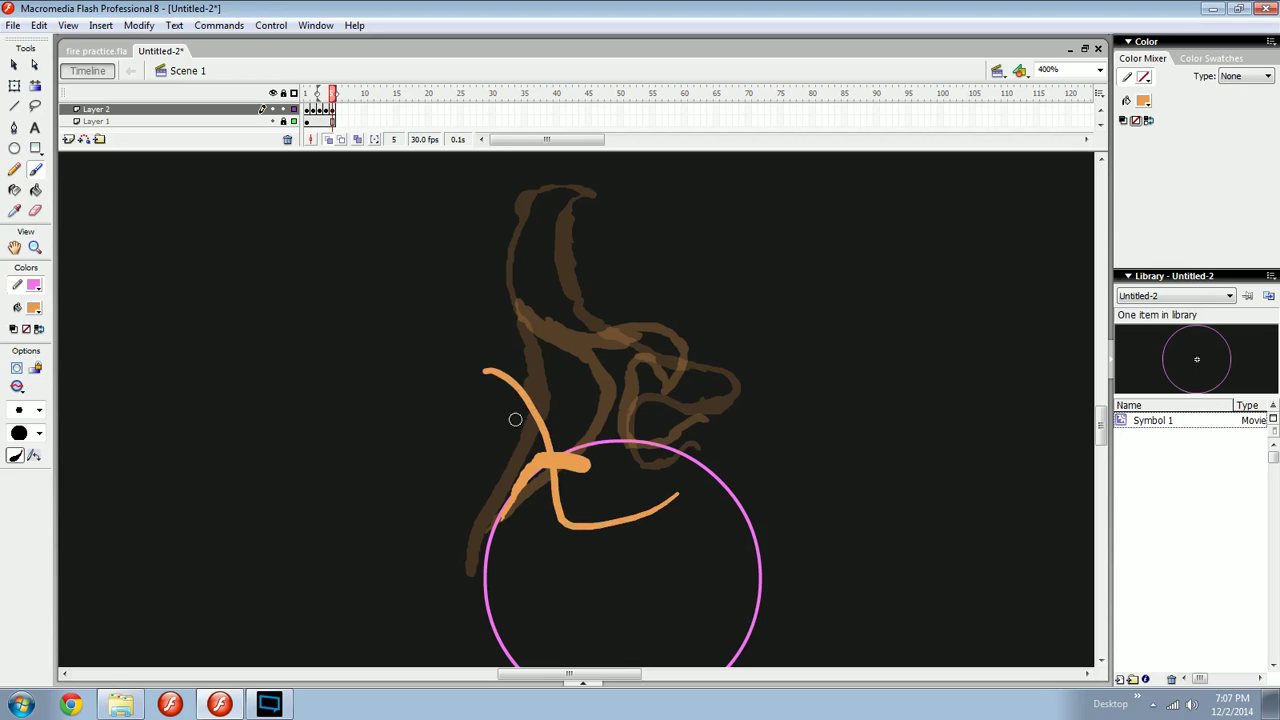
{"action": "key", "text": "ctrl+z"}
{"action": "left_click_drag", "start_coordinate": [612, 459], "coordinate": [590, 505]}
{"action": "left_click_drag", "start_coordinate": [677, 343], "coordinate": [660, 332]}
{"action": "key", "text": "ctrl+z"}
{"action": "left_click_drag", "start_coordinate": [552, 516], "coordinate": [622, 468]}
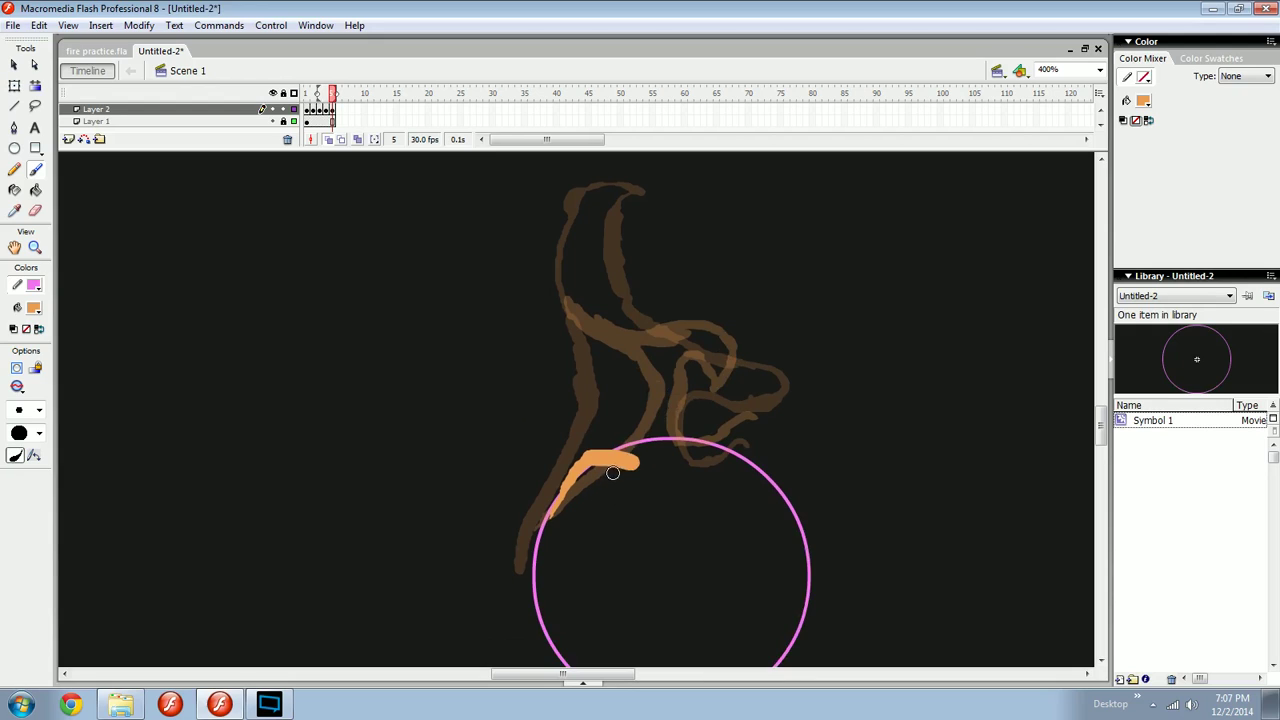
{"action": "left_click_drag", "start_coordinate": [614, 466], "coordinate": [682, 506]}
{"action": "mouse_move", "coordinate": [667, 492]}
{"action": "left_mouse_down"}
{"action": "mouse_move", "coordinate": [703, 506]}
{"action": "mouse_move", "coordinate": [665, 525]}
{"action": "left_mouse_up"}
{"action": "key", "text": "ctrl+z"}
{"action": "key", "text": "ctrl+z"}
{"action": "mouse_move", "coordinate": [708, 487]}
{"action": "left_mouse_down"}
{"action": "mouse_move", "coordinate": [678, 499]}
{"action": "mouse_move", "coordinate": [624, 483]}
{"action": "mouse_move", "coordinate": [597, 501]}
{"action": "mouse_move", "coordinate": [574, 468]}
{"action": "left_mouse_up"}
{"action": "key", "text": "ctrl+z"}
Paint frame 5's flame rising from the circle into a small curl with a left tip, comparing it with frame 4.
{"action": "key", "text": "comma"}
{"action": "key", "text": "period"}
{"action": "key", "text": "comma"}
{"action": "key", "text": "period"}
{"action": "key", "text": "ctrl+minus"}
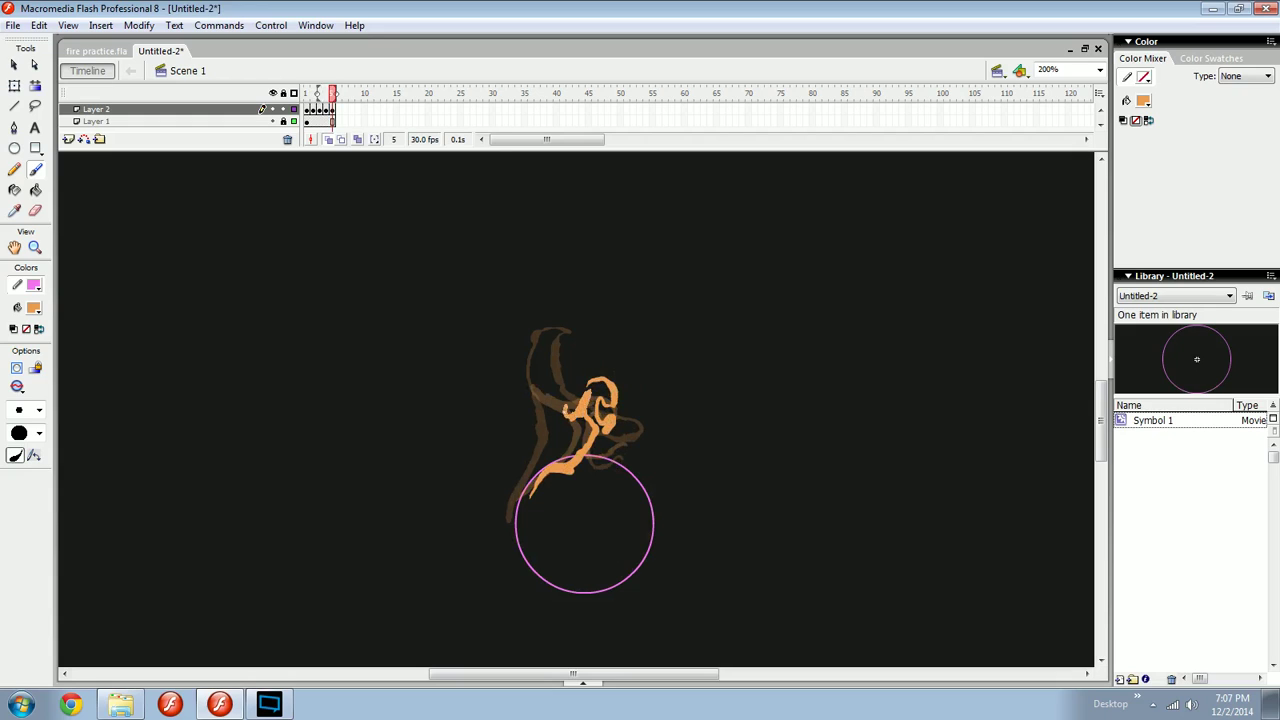
{"action": "left_click_drag", "start_coordinate": [556, 402], "coordinate": [576, 414]}
Flip through frames 1 to 5 to examine the motion of the shrinking flame.
{"action": "key", "text": "comma"}
{"action": "key", "text": "period"}
{"action": "key", "text": "comma"}
{"action": "key", "text": "comma"}
{"action": "key", "text": "period"}
{"action": "key", "text": "period"}
{"action": "key", "text": "comma"}
{"action": "key", "text": "comma"}
{"action": "key", "text": "comma"}
{"action": "key", "text": "period"}
{"action": "key", "text": "period"}
{"action": "key", "text": "period"}
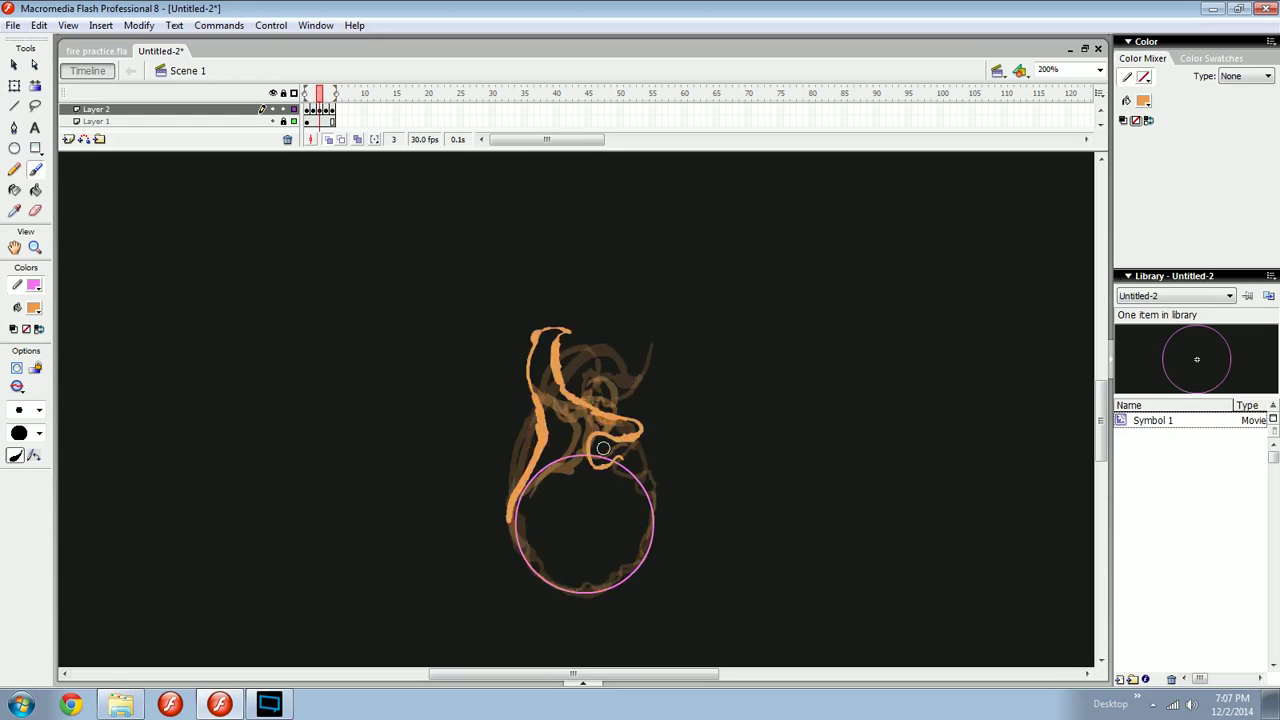
{"action": "key", "text": "comma"}
{"action": "key", "text": "comma"}
{"action": "key", "text": "."}
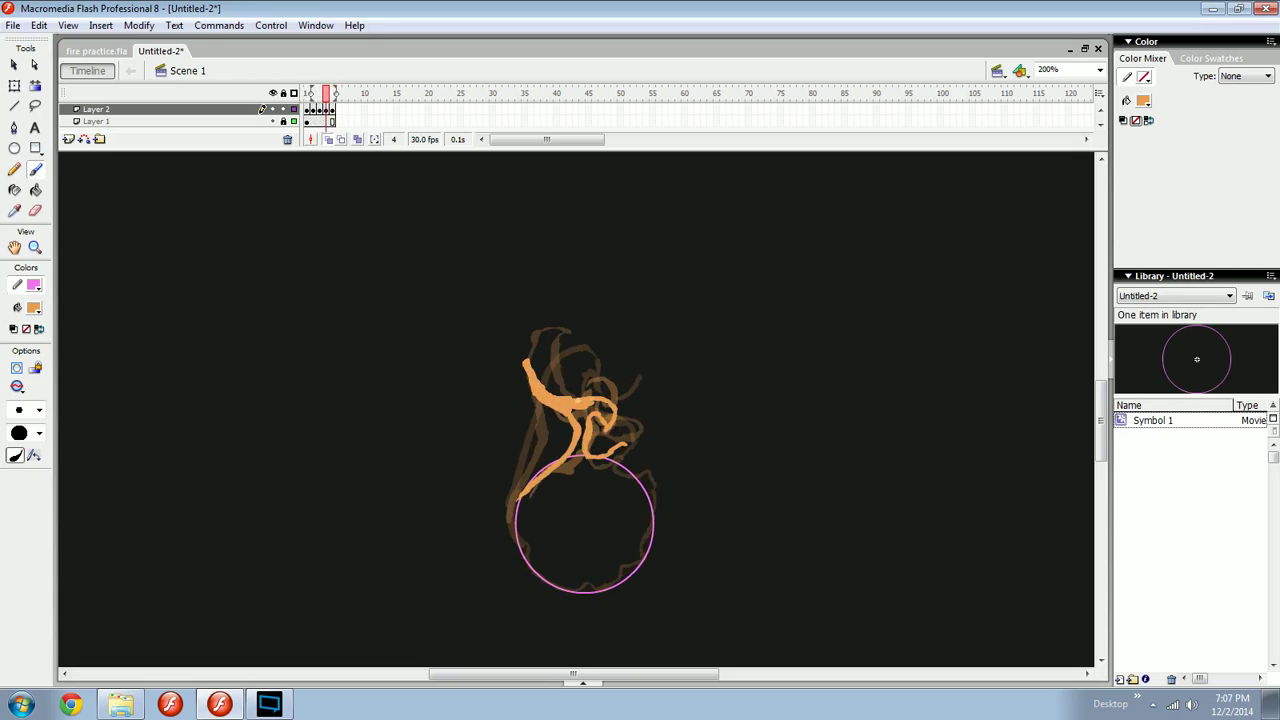
Extend and thicken the left tip of frame 4's flame, and compare it with frames 3 and 5.
{"action": "left_click_drag", "start_coordinate": [578, 401], "coordinate": [541, 382]}
{"action": "key", "text": "comma"}
{"action": "key", "text": "period"}
{"action": "key", "text": "period"}
{"action": "key", "text": "comma"}
{"action": "key", "text": "period"}
{"action": "key", "text": "comma"}
{"action": "key", "text": "comma"}
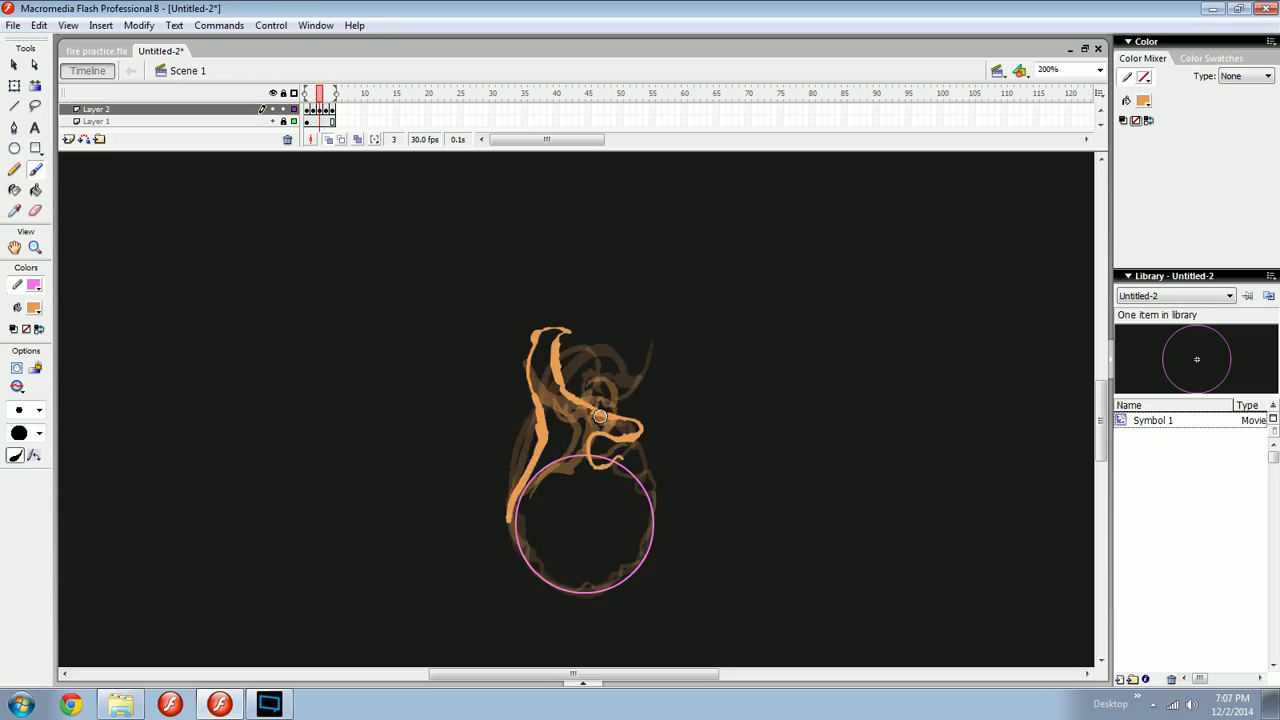
{"action": "key", "text": "."}
{"action": "key", "text": "."}
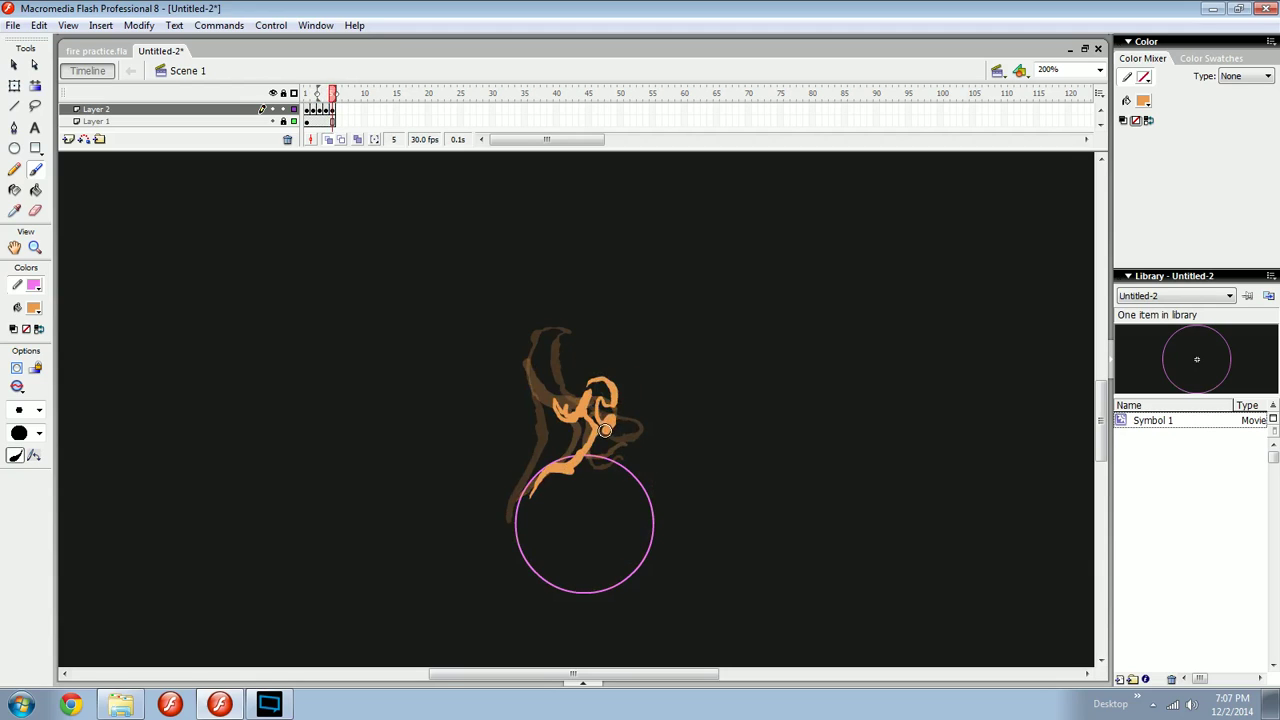
Add a blank keyframe at frame 6, and undo the trial hooked stroke above the curl.
{"action": "left_click_drag", "start_coordinate": [605, 432], "coordinate": [590, 454]}
{"action": "key", "text": "F7"}
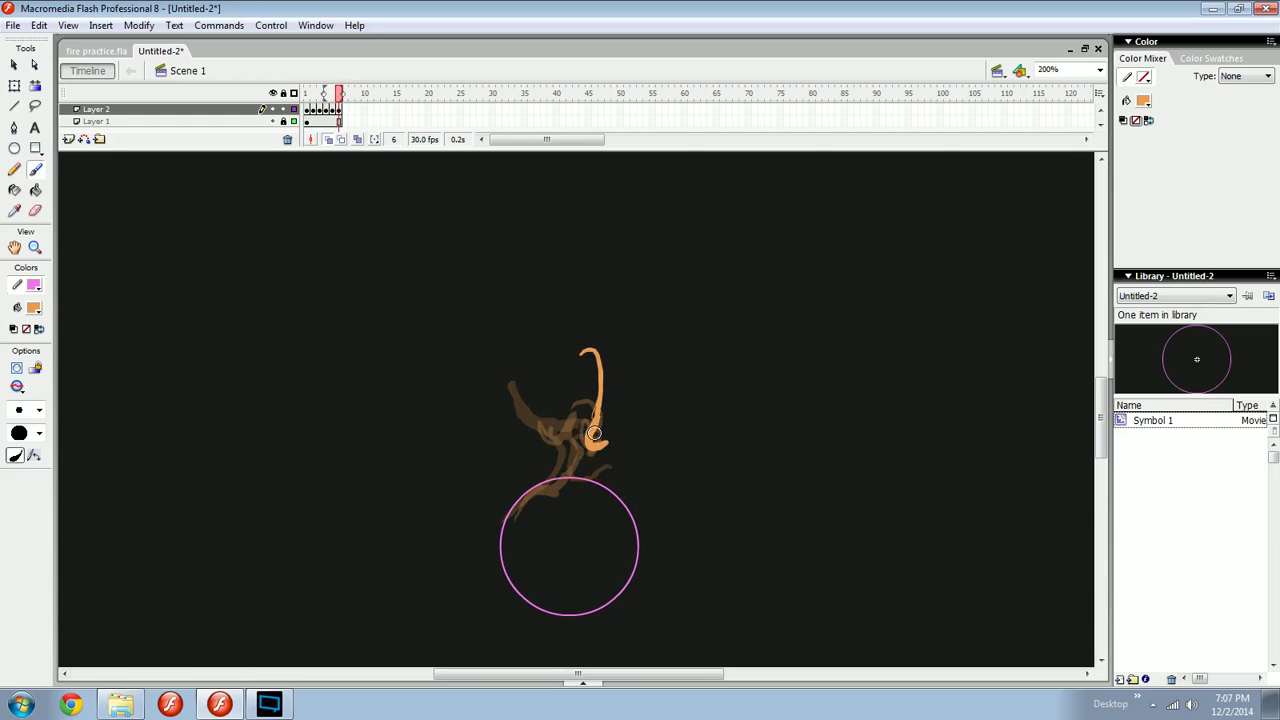
{"action": "key", "text": "ctrl+z"}
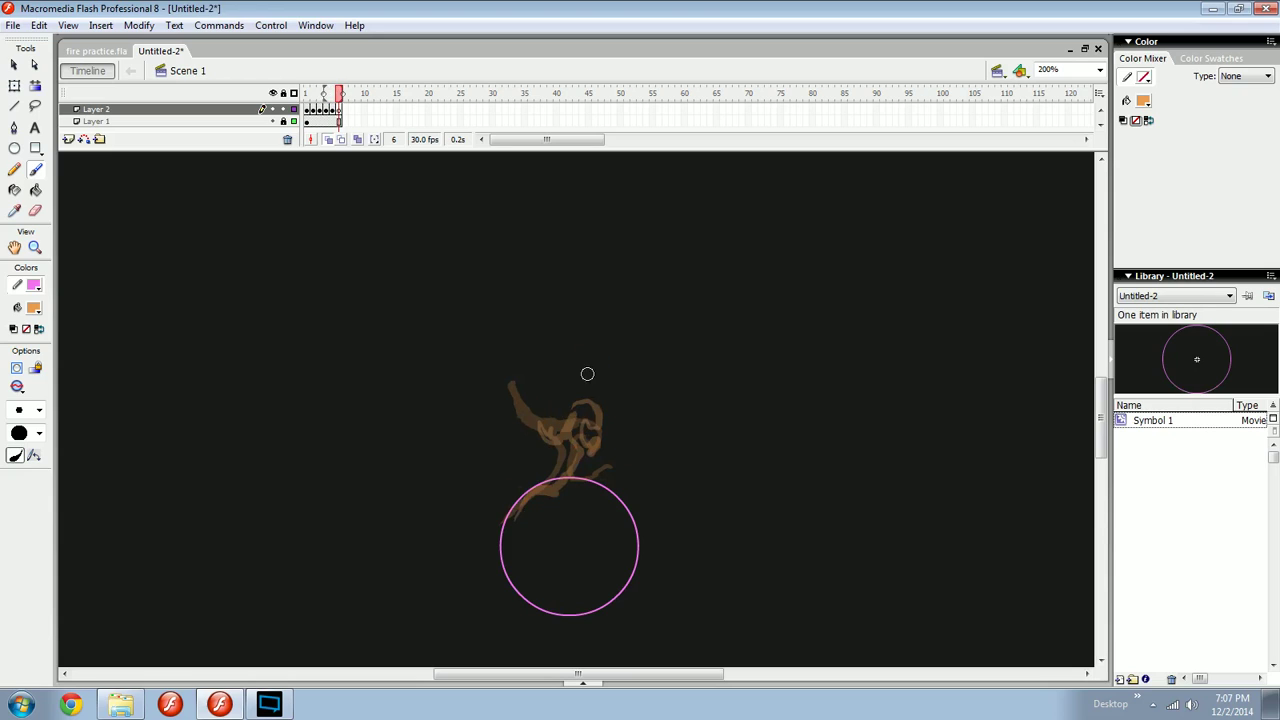
Paint frame 6's flame as a tall pointed hook rising from the curl, comparing it with frame 5.
{"action": "mouse_move", "coordinate": [567, 381]}
{"action": "left_mouse_down"}
{"action": "mouse_move", "coordinate": [605, 374]}
{"action": "mouse_move", "coordinate": [589, 440]}
{"action": "left_mouse_up"}
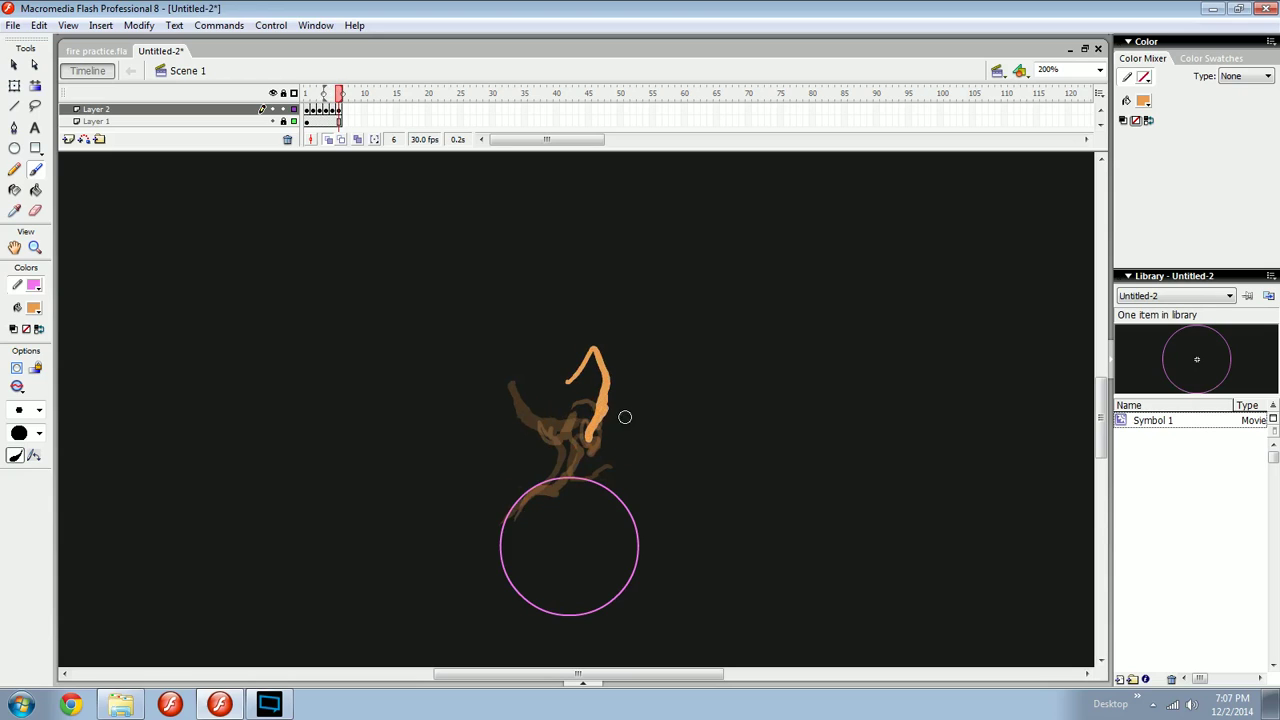
{"action": "key", "text": "comma"}
{"action": "key", "text": "period"}
{"action": "key", "text": "comma"}
{"action": "key", "text": "period"}
Play the animation and flip through frames 3 to 6 to examine how the curl grows into the hooked tip.
{"action": "key", "text": "Return"}
{"action": "key", "text": "Return"}
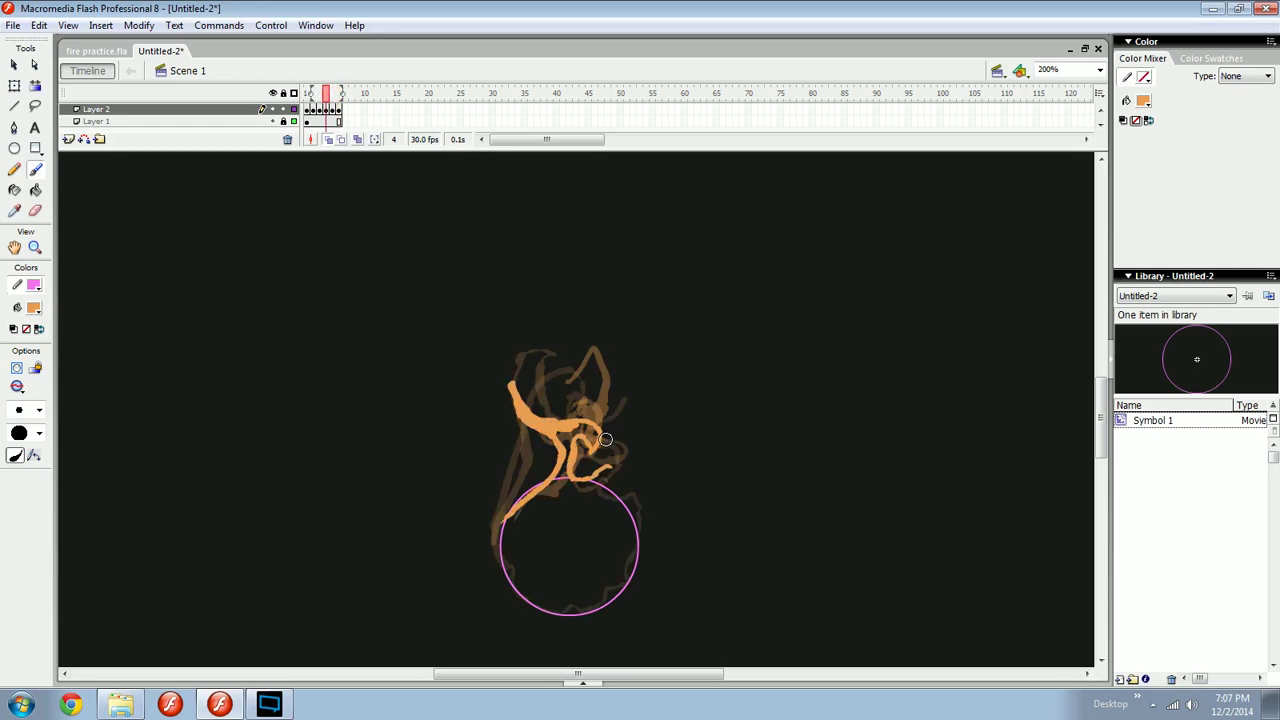
{"action": "key", "text": "Return"}
{"action": "key", "text": "Return"}
{"action": "key", "text": "Return"}
{"action": "key", "text": "Return"}
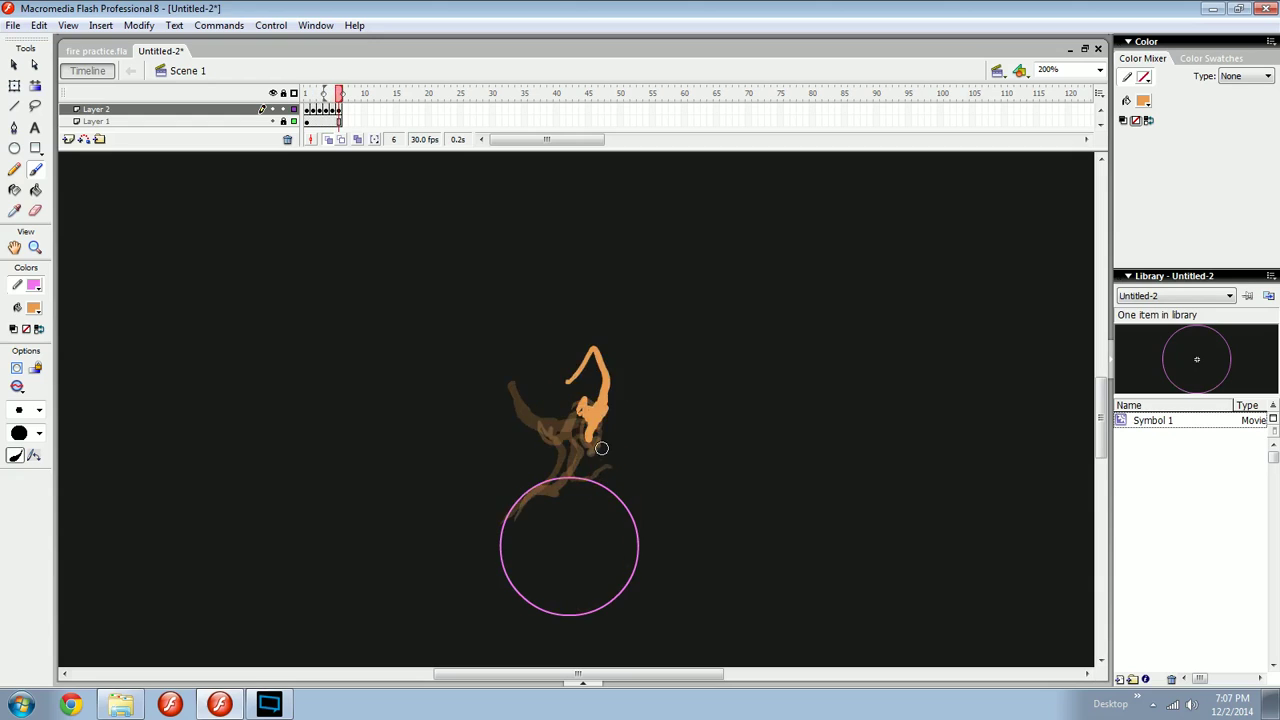
{"action": "key", "text": "Return"}
{"action": "key", "text": "comma"}
{"action": "key", "text": "period"}
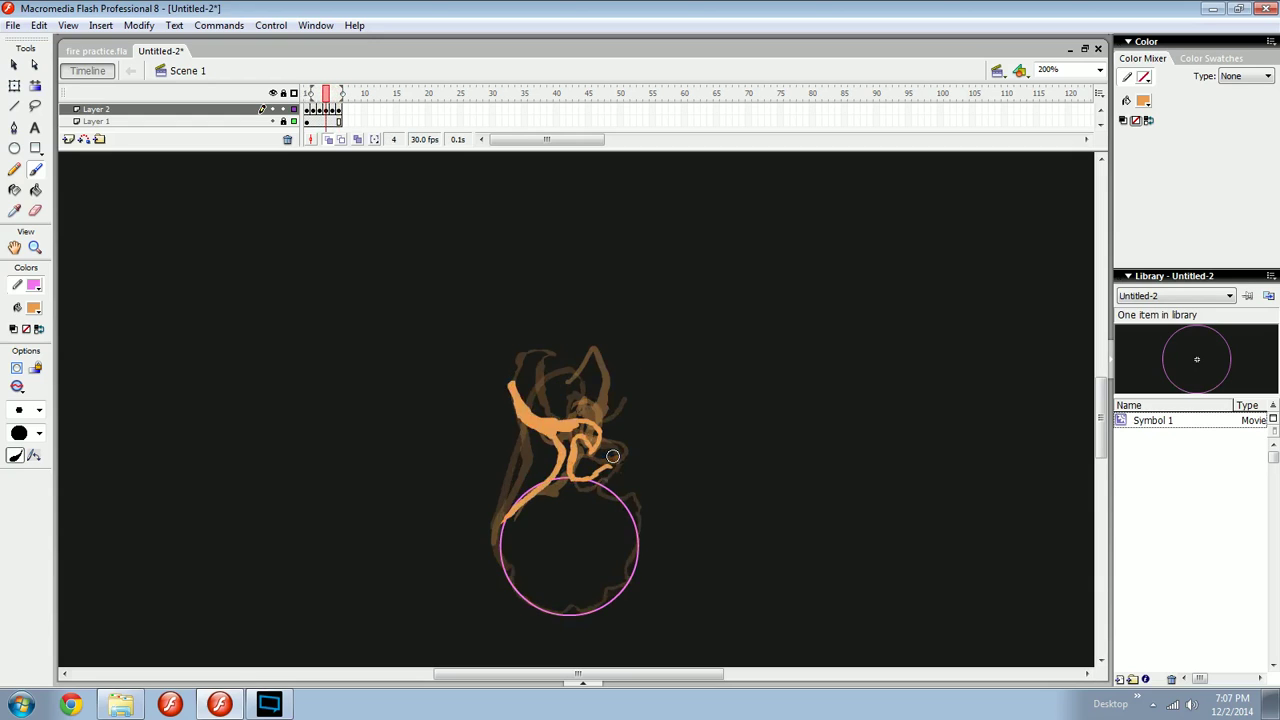
{"action": "key", "text": "period"}
{"action": "key", "text": "comma"}
{"action": "key", "text": "period"}
{"action": "key", "text": "comma"}
{"action": "key", "text": "comma"}
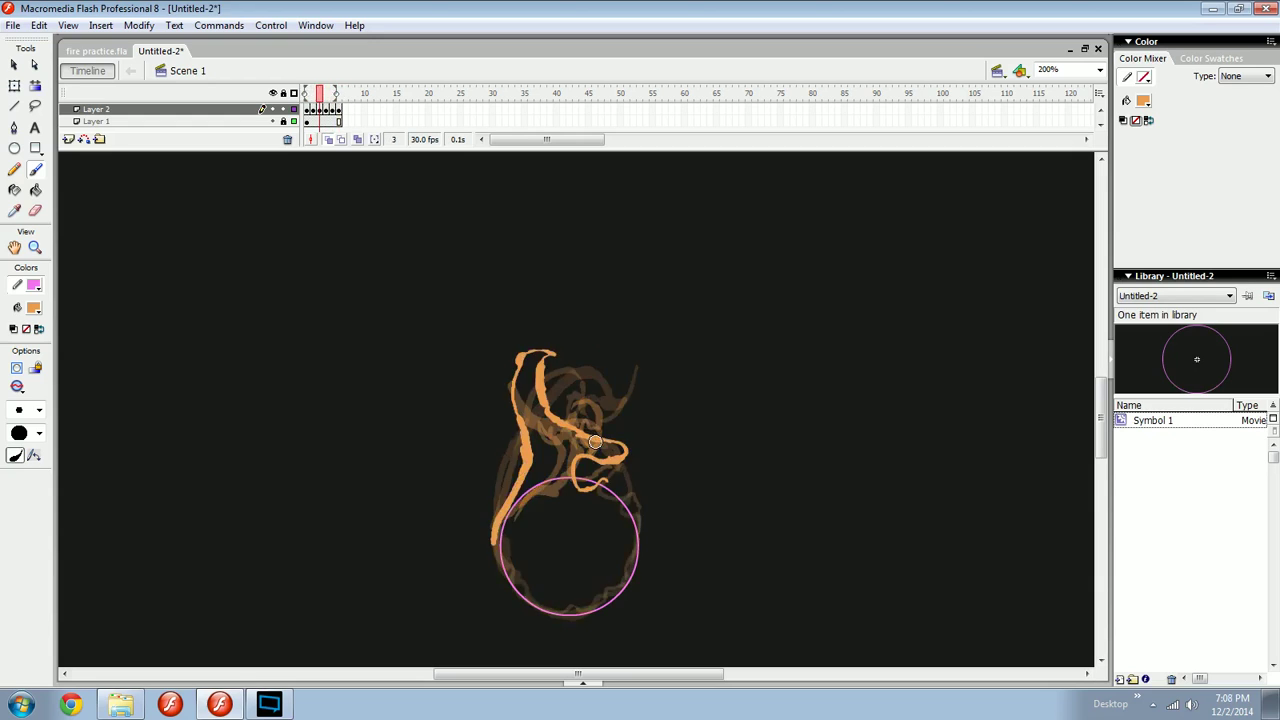
{"action": "key", "text": "period"}
{"action": "key", "text": "period"}
Paint small arrows beside the flame's right-hand curl on the frames leading up to frame 6, including frames 4 and 5.
{"action": "mouse_move", "coordinate": [619, 440]}
{"action": "left_mouse_down"}
{"action": "mouse_move", "coordinate": [607, 446]}
{"action": "mouse_move", "coordinate": [593, 416]}
{"action": "mouse_move", "coordinate": [595, 461]}
{"action": "mouse_move", "coordinate": [608, 462]}
{"action": "left_mouse_up"}
{"action": "key", "text": "ctrl+equal"}
{"action": "key", "text": "comma"}
{"action": "key", "text": "comma"}
{"action": "key", "text": "period"}
{"action": "left_click_drag", "start_coordinate": [596, 398], "coordinate": [552, 435]}
{"action": "key", "text": "period"}
{"action": "left_click_drag", "start_coordinate": [609, 377], "coordinate": [532, 390]}
{"action": "mouse_move", "coordinate": [561, 376]}
{"action": "left_mouse_down"}
{"action": "mouse_move", "coordinate": [528, 393]}
{"action": "mouse_move", "coordinate": [549, 394]}
{"action": "left_mouse_up"}
{"action": "key", "text": "Return"}
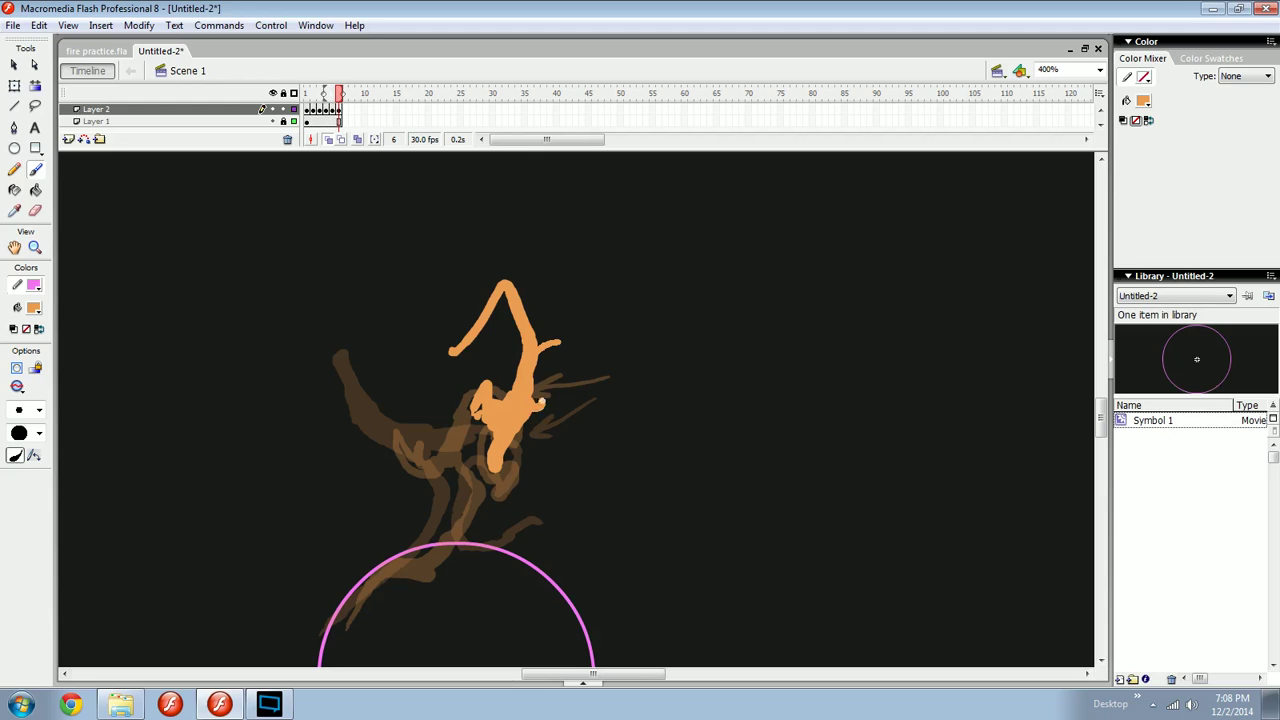
Close the bulge on the right side of frame 6's flame, fill it with orange, and compare it with frames 4 and 5.
{"action": "left_click_drag", "start_coordinate": [541, 401], "coordinate": [554, 350]}
{"action": "key", "text": "k"}
{"action": "left_click", "coordinate": [549, 366]}
{"action": "key", "text": "comma"}
{"action": "key", "text": "period"}
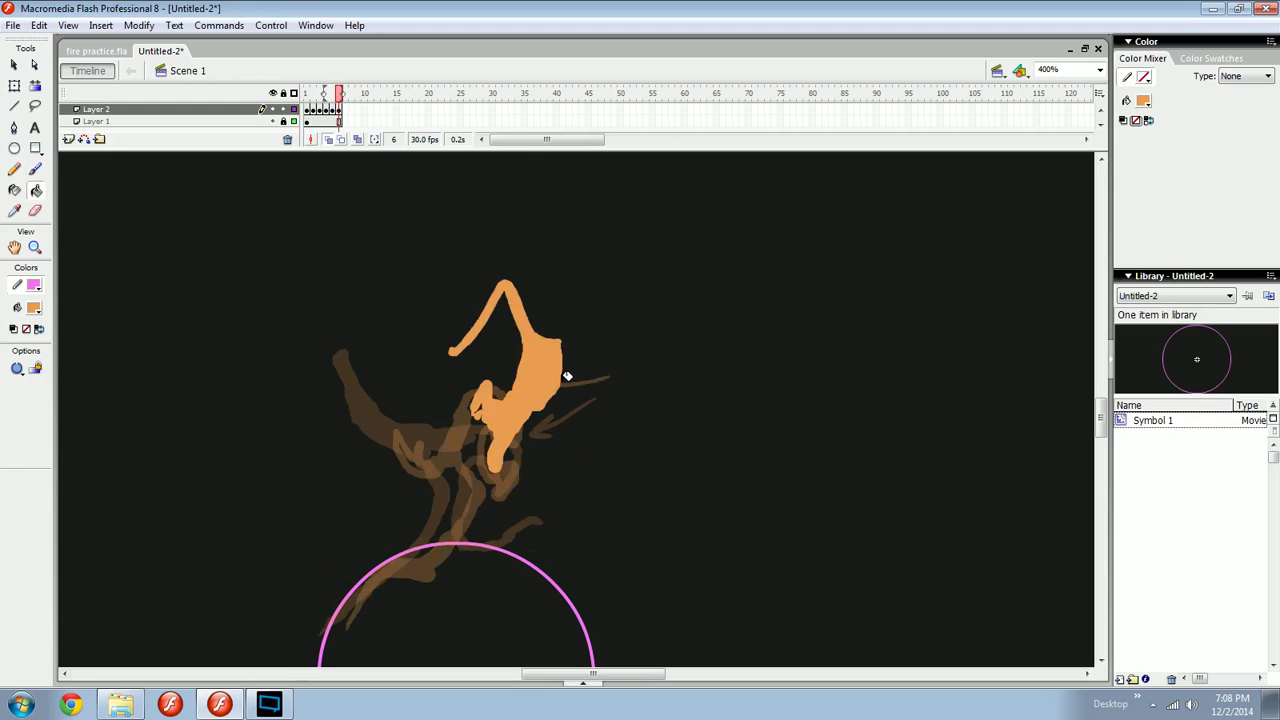
{"action": "key", "text": "comma"}
{"action": "key", "text": "comma"}
{"action": "key", "text": "period"}
{"action": "key", "text": "period"}
{"action": "key", "text": "b"}
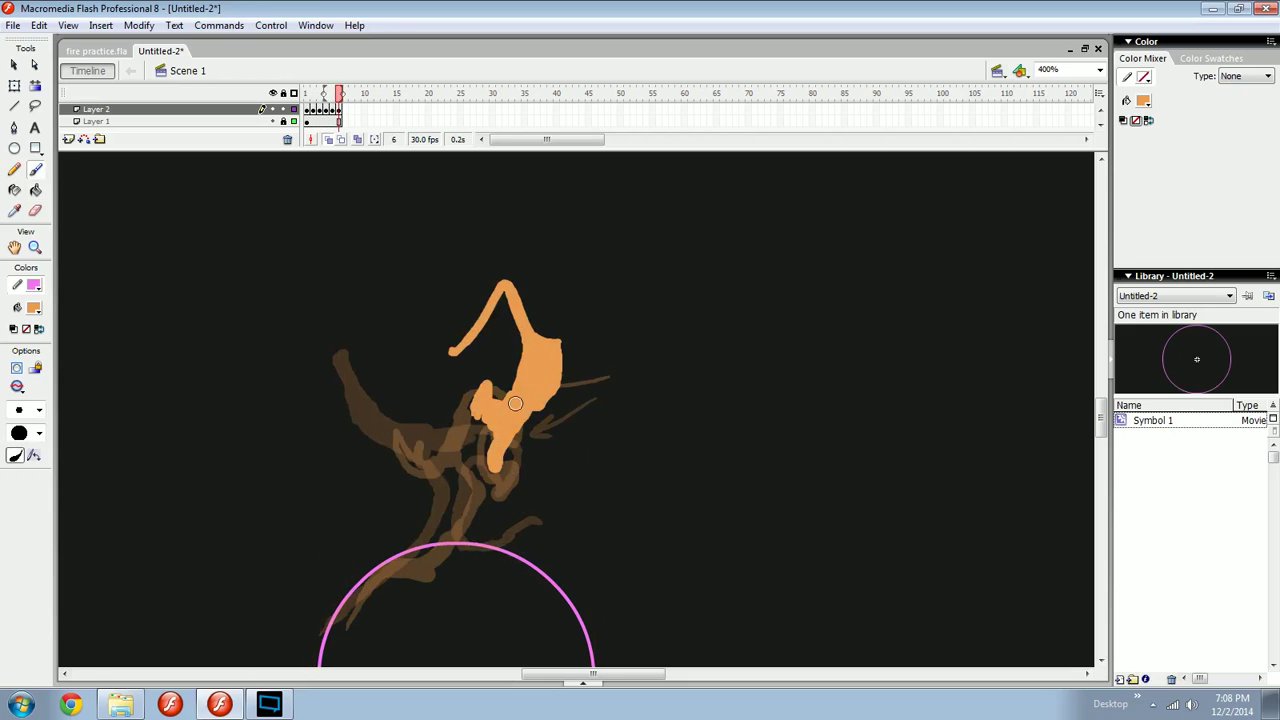
{"action": "key", "text": "comma"}
{"action": "key", "text": "period"}
Flip back from frame 6 through frames 5 and 4 to examine the curl's motion next to the arrows.
{"action": "left_click_drag", "start_coordinate": [516, 457], "coordinate": [571, 460]}
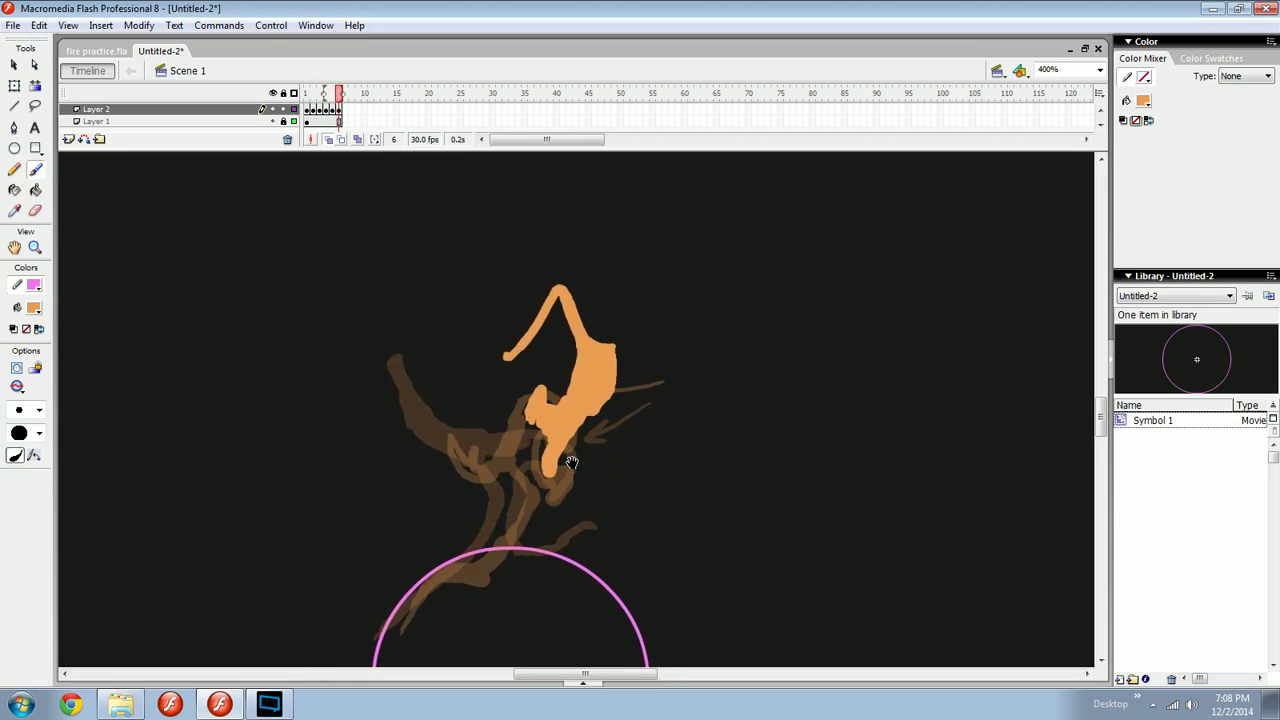
{"action": "key", "text": "comma"}
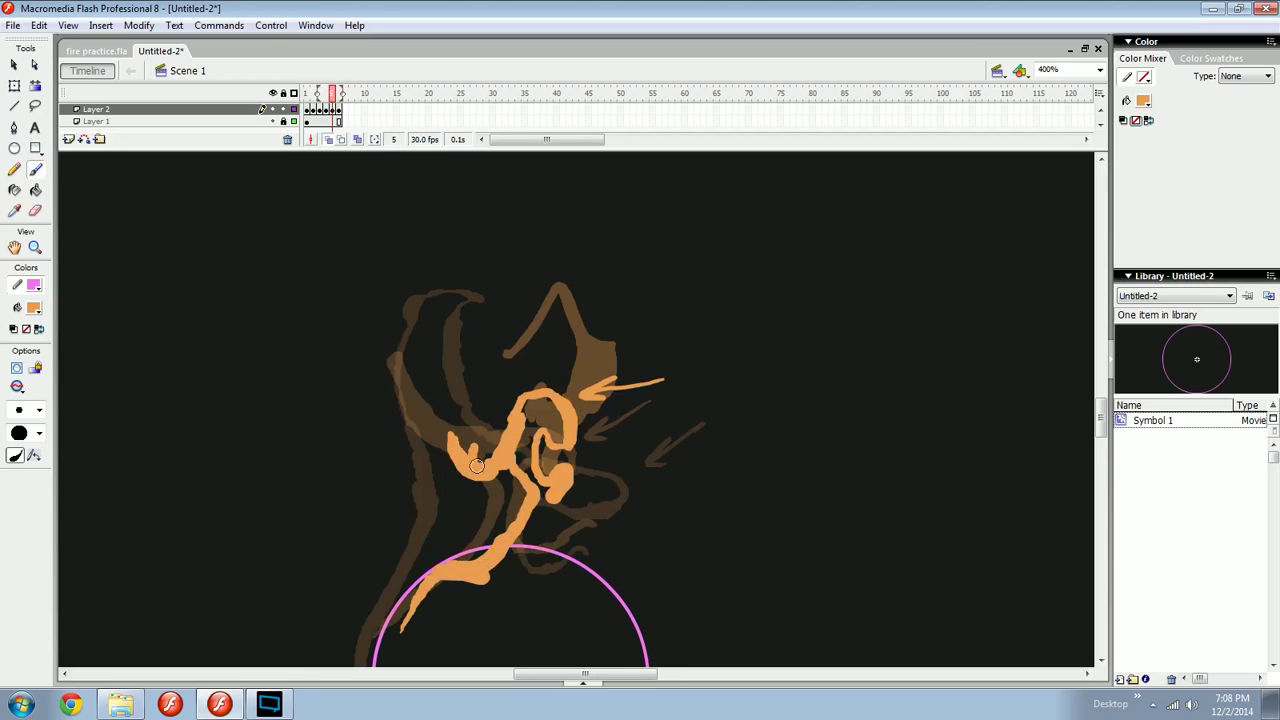
{"action": "key", "text": "comma"}
{"action": "key", "text": "period"}
{"action": "left_click_drag", "start_coordinate": [562, 468], "coordinate": [604, 431]}
{"action": "key", "text": "ctrl+minus"}
{"action": "key", "text": "comma"}
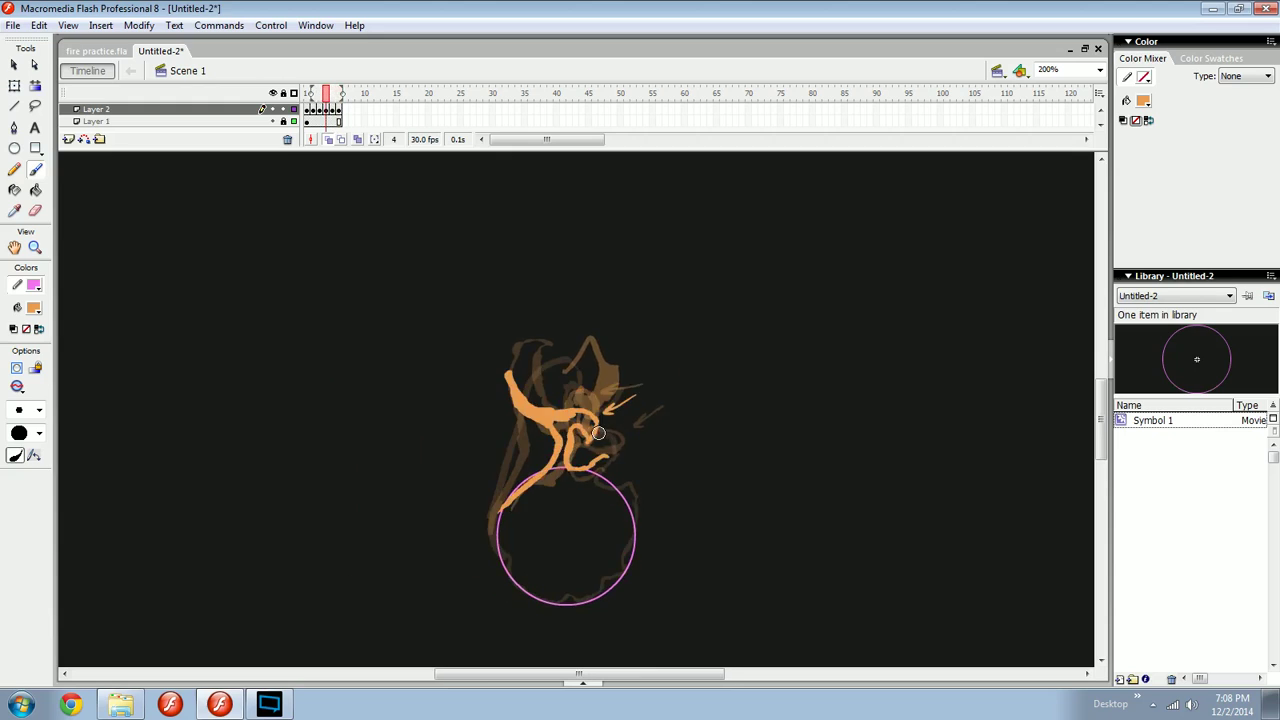
{"action": "key", "text": "Return"}
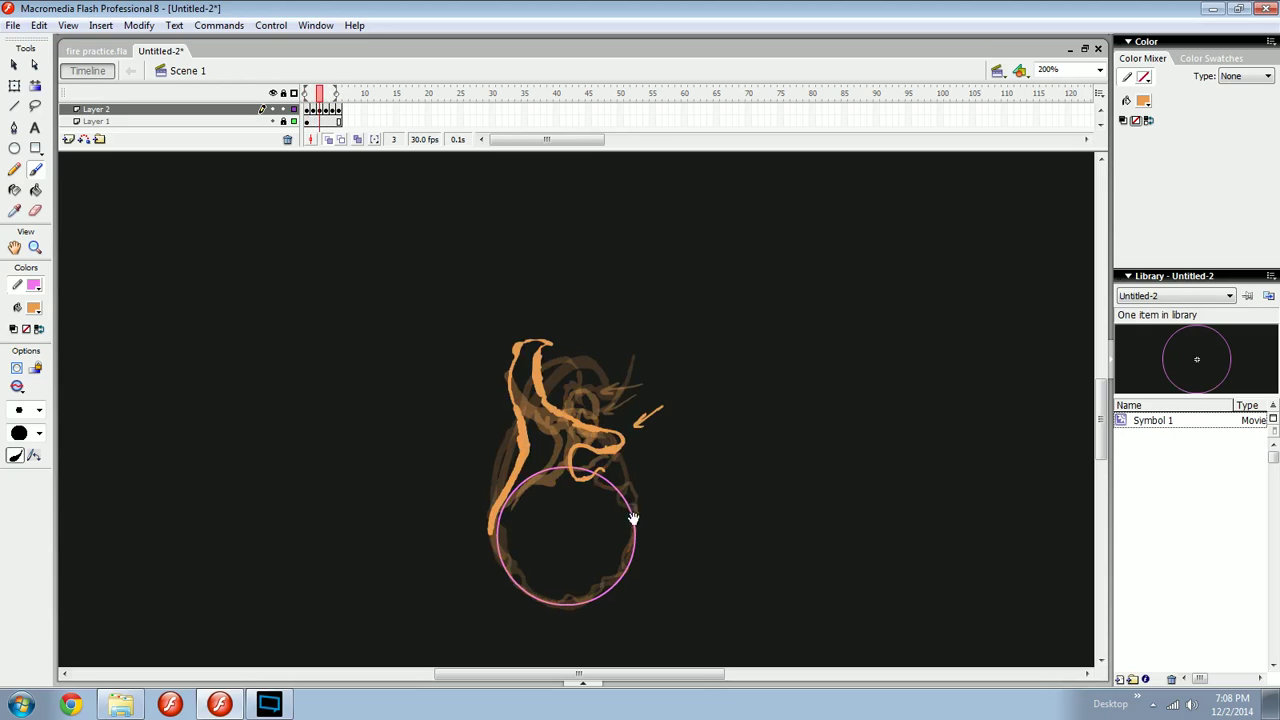
Paint frame 3's wavy flame outline along the circle's lower edge, comparing it with frames 1 and 2, and undo the trial tick marks.
{"action": "key", "text": "ctrl+equal"}
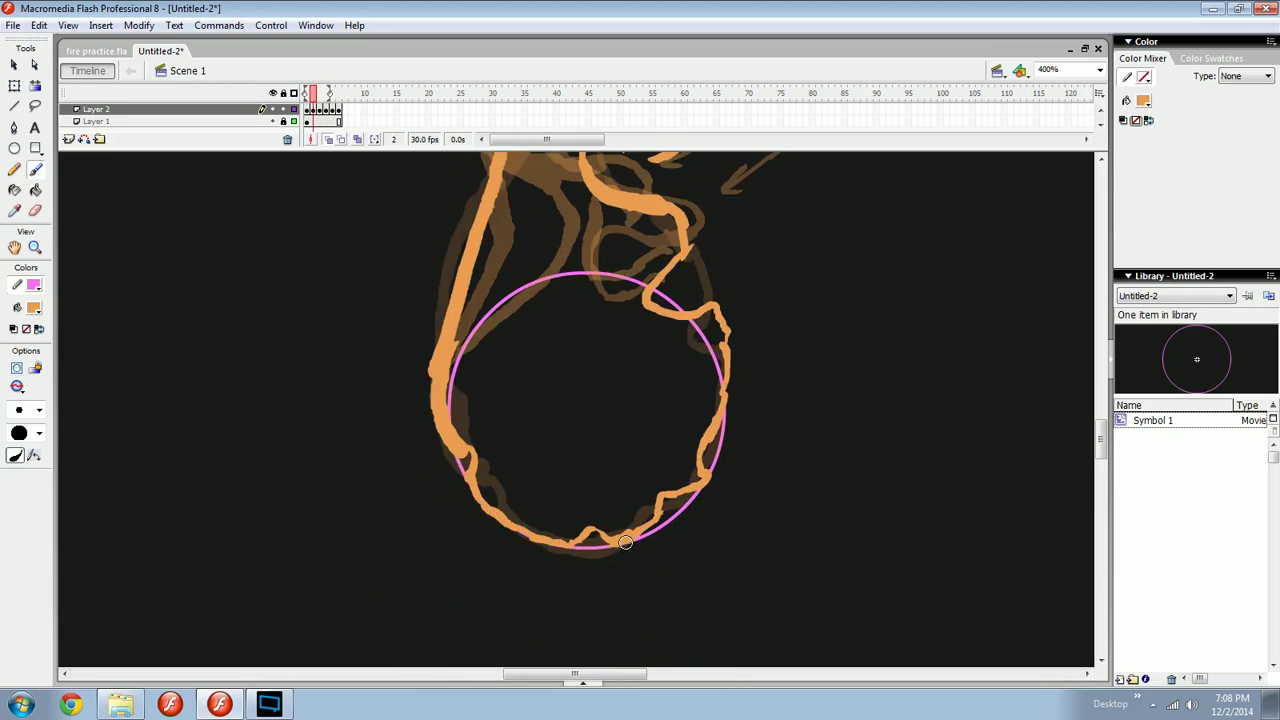
{"action": "key", "text": "space"}
{"action": "left_click_drag", "start_coordinate": [630, 526], "coordinate": [510, 506]}
{"action": "key", "text": "period"}
{"action": "key", "text": "comma"}
{"action": "key", "text": "comma"}
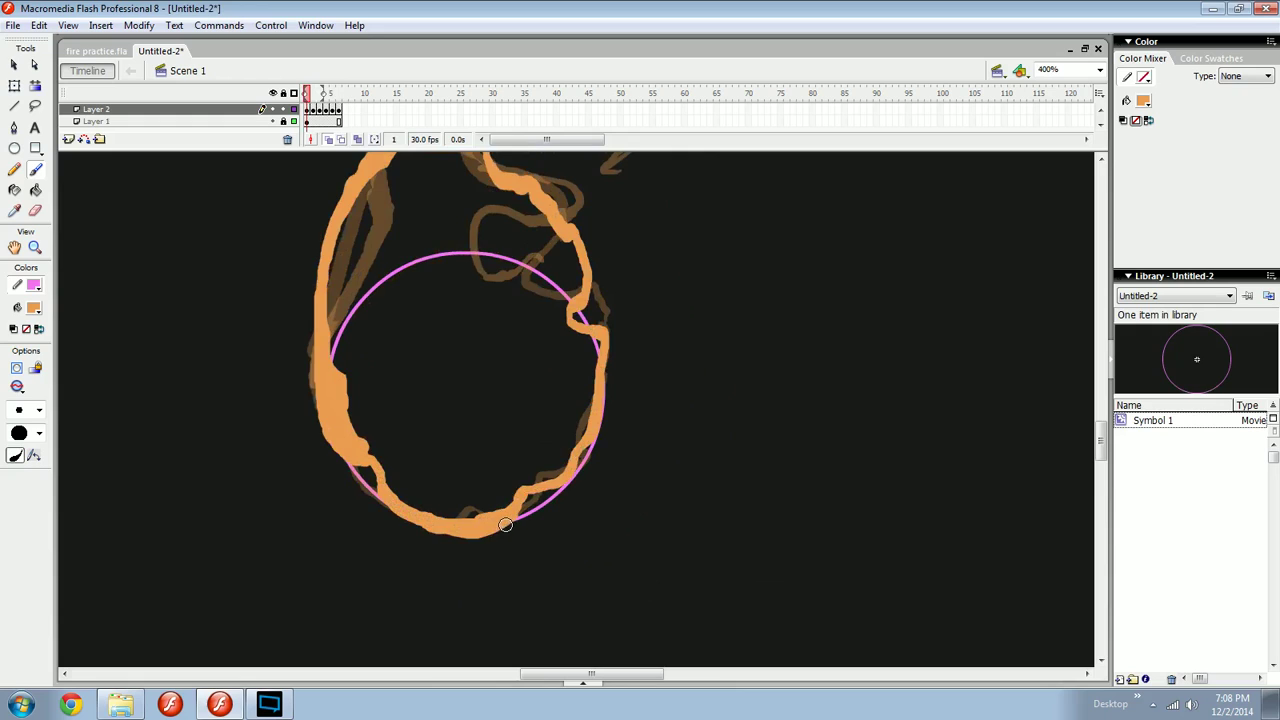
{"action": "left_click_drag", "start_coordinate": [557, 498], "coordinate": [580, 537]}
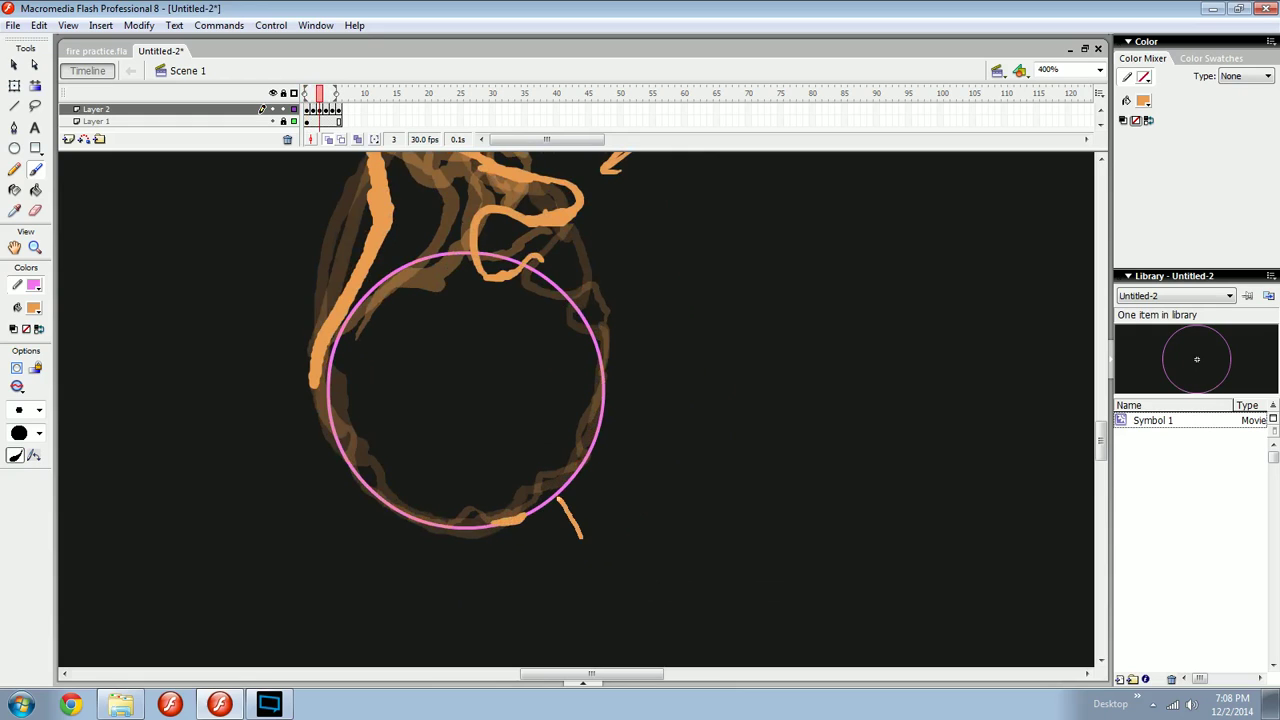
{"action": "left_click_drag", "start_coordinate": [476, 518], "coordinate": [469, 582]}
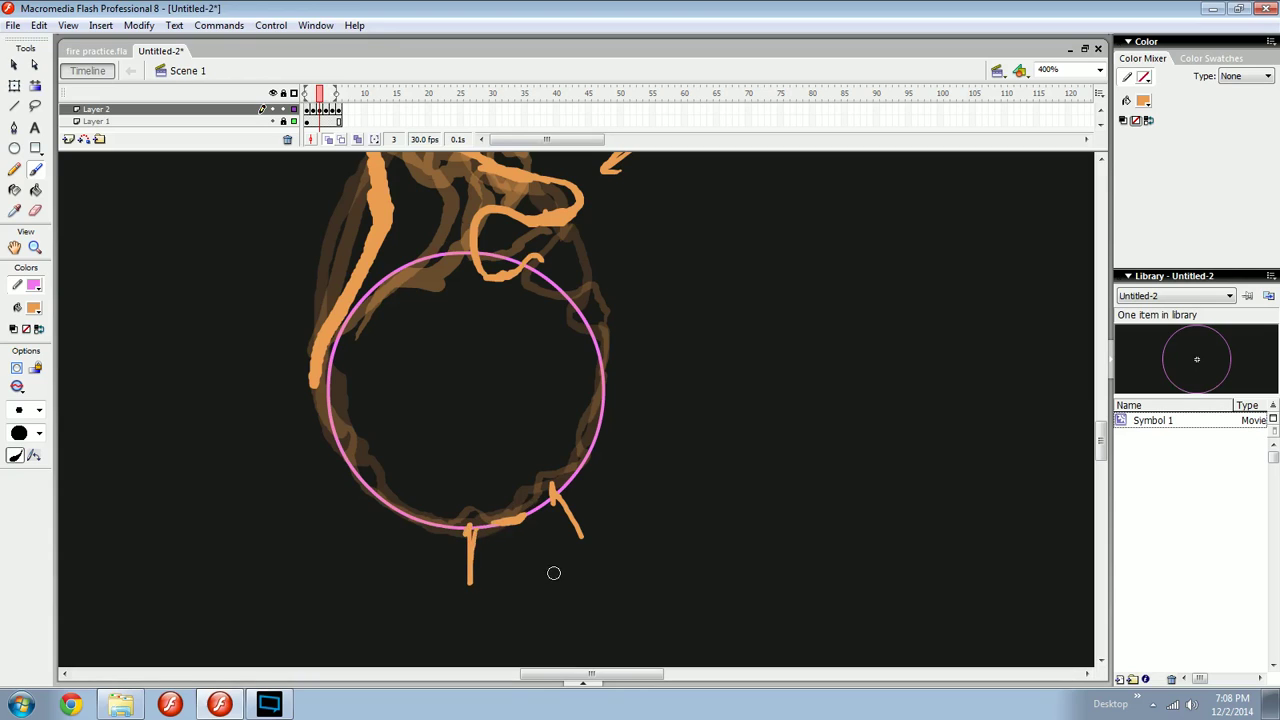
{"action": "key", "text": "ctrl+z"}
{"action": "key", "text": "ctrl+z"}
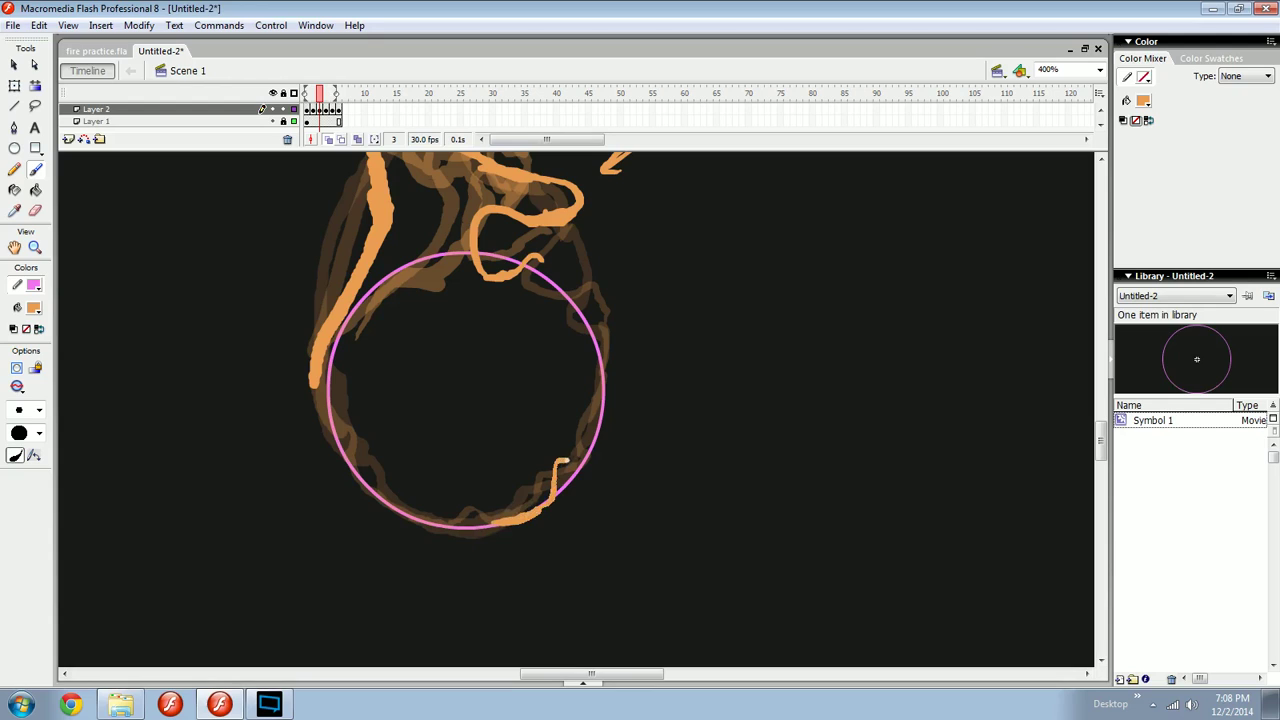
{"action": "left_click_drag", "start_coordinate": [567, 460], "coordinate": [584, 451]}
{"action": "left_click_drag", "start_coordinate": [448, 504], "coordinate": [405, 511]}
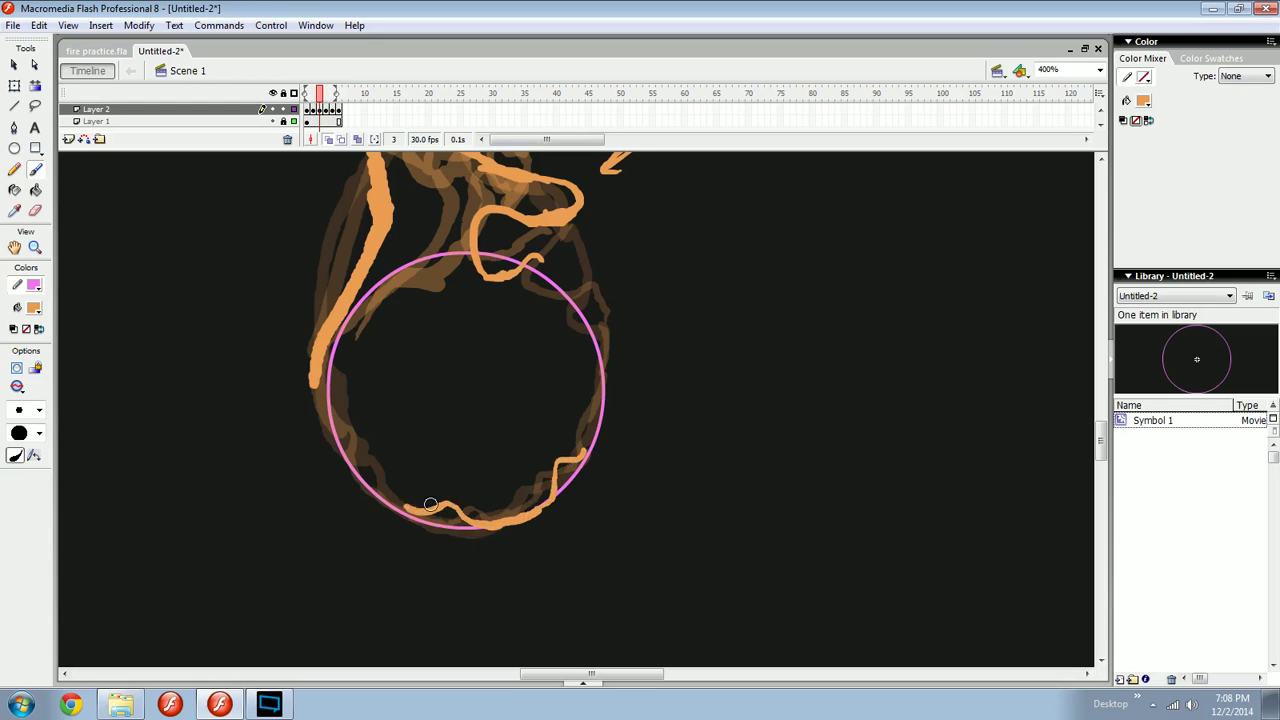
Paint frame 4's flame outline along the circle's lower edge, with one bump at the lower right and one at the lower left.
{"action": "key", "text": "."}
{"action": "key", "text": "."}
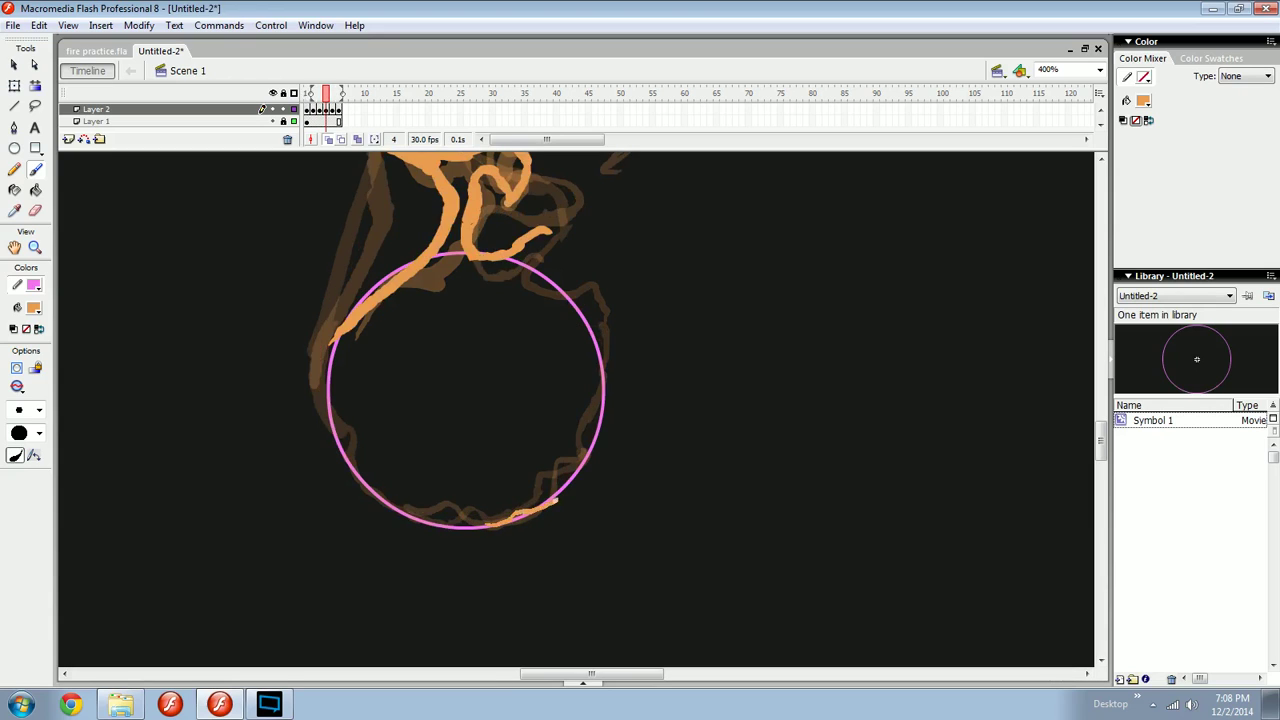
{"action": "left_click_drag", "start_coordinate": [556, 500], "coordinate": [572, 461]}
{"action": "left_click_drag", "start_coordinate": [572, 438], "coordinate": [600, 408]}
{"action": "mouse_move", "coordinate": [496, 517]}
{"action": "left_mouse_down"}
{"action": "mouse_move", "coordinate": [433, 518]}
{"action": "mouse_move", "coordinate": [437, 500]}
{"action": "mouse_move", "coordinate": [374, 492]}
{"action": "left_mouse_up"}
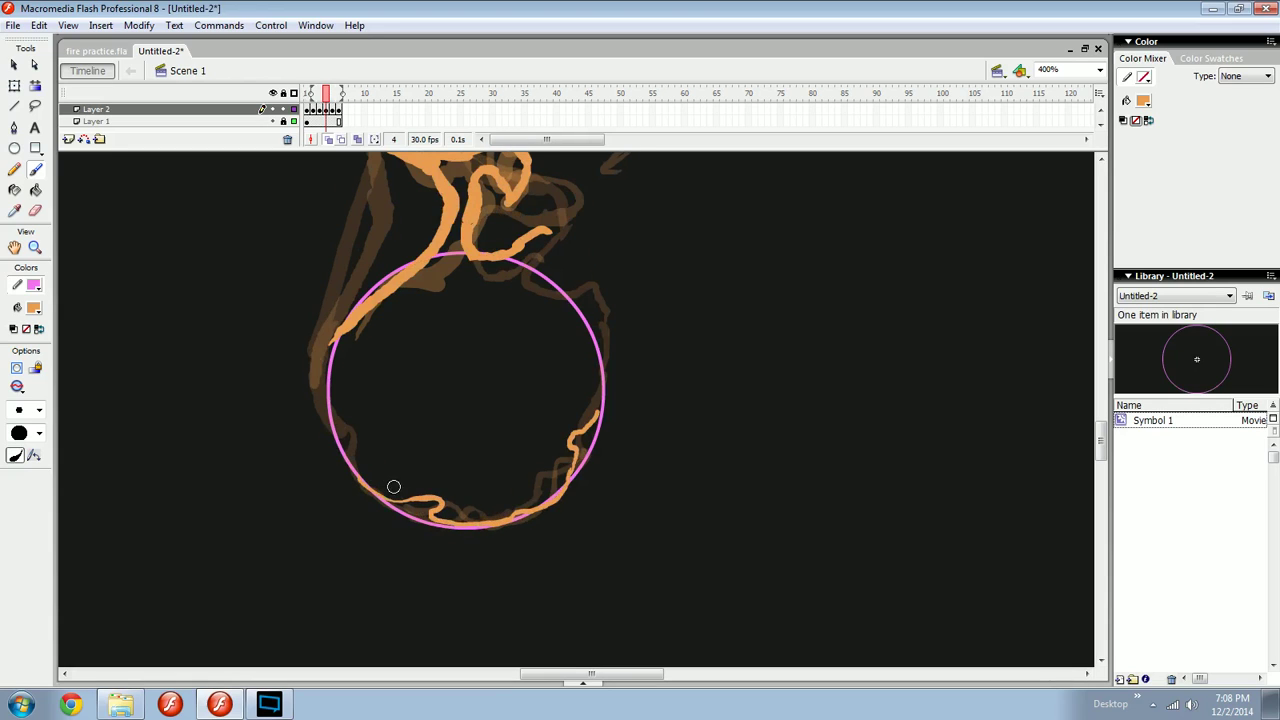
Paint frame 5's looped flicker on the circle's right edge and its thin outline to the circle's bottom, comparing it with frames 3 and 4.
{"action": "key", "text": "period"}
{"action": "left_click_drag", "start_coordinate": [601, 397], "coordinate": [580, 422]}
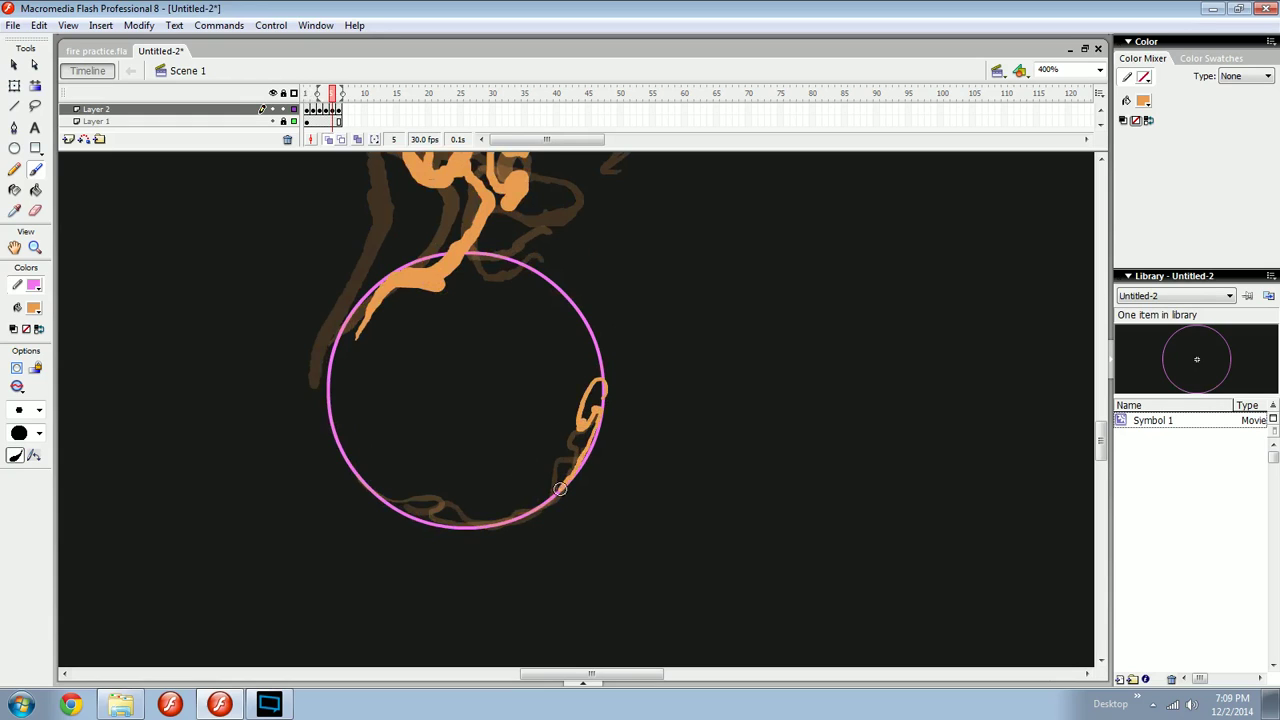
{"action": "left_click_drag", "start_coordinate": [560, 489], "coordinate": [554, 499]}
{"action": "key", "text": "comma"}
{"action": "key", "text": "comma"}
{"action": "key", "text": "period"}
{"action": "key", "text": "period"}
{"action": "left_click_drag", "start_coordinate": [493, 521], "coordinate": [470, 519]}
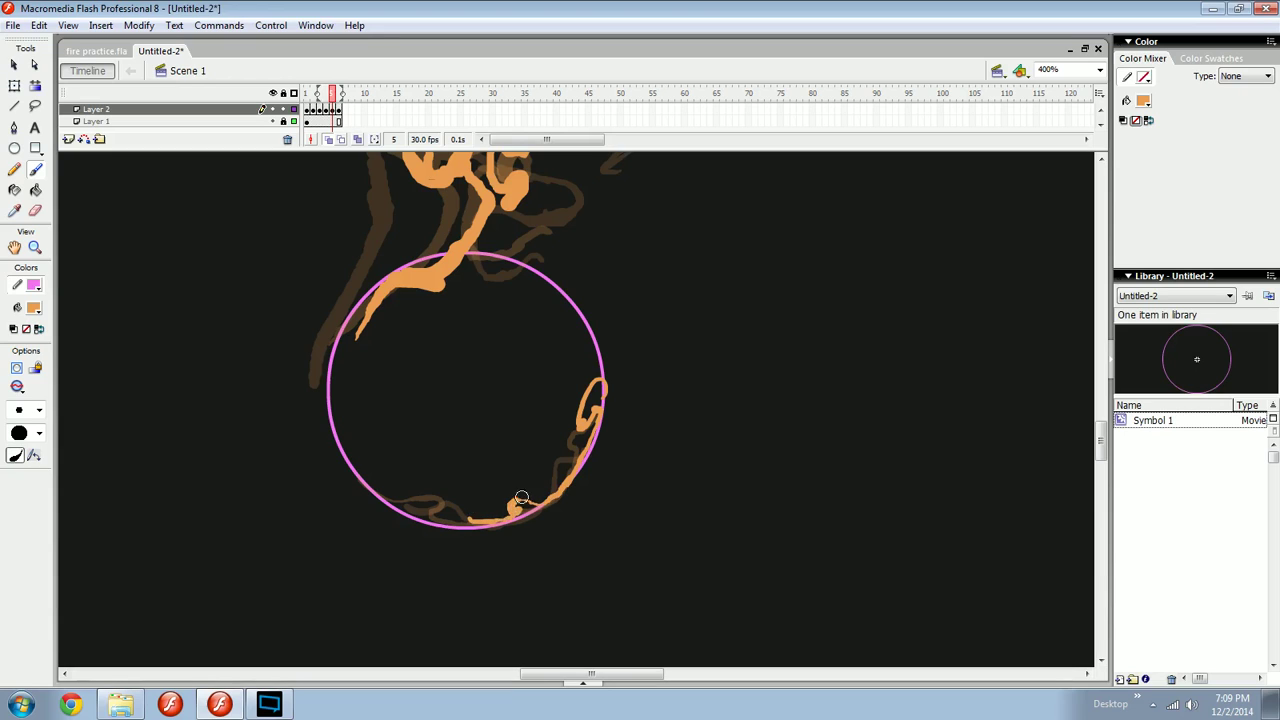
{"action": "mouse_move", "coordinate": [517, 447]}
{"action": "left_mouse_down"}
{"action": "mouse_move", "coordinate": [526, 490]}
{"action": "mouse_move", "coordinate": [572, 450]}
{"action": "left_mouse_up"}
{"action": "mouse_move", "coordinate": [562, 457]}
{"action": "left_mouse_down"}
{"action": "mouse_move", "coordinate": [573, 447]}
{"action": "mouse_move", "coordinate": [577, 465]}
{"action": "left_mouse_up"}
{"action": "key", "text": "ctrl+z"}
{"action": "key", "text": "ctrl+z"}
{"action": "key", "text": "ctrl+z"}
{"action": "key", "text": "ctrl+z"}
Flip between frames 3, 4 and 5 to examine the flicker moving along the circle's lower edge.
{"action": "left_click_drag", "start_coordinate": [489, 495], "coordinate": [596, 473]}
{"action": "key", "text": "comma"}
{"action": "key", "text": "period"}
{"action": "key", "text": "comma"}
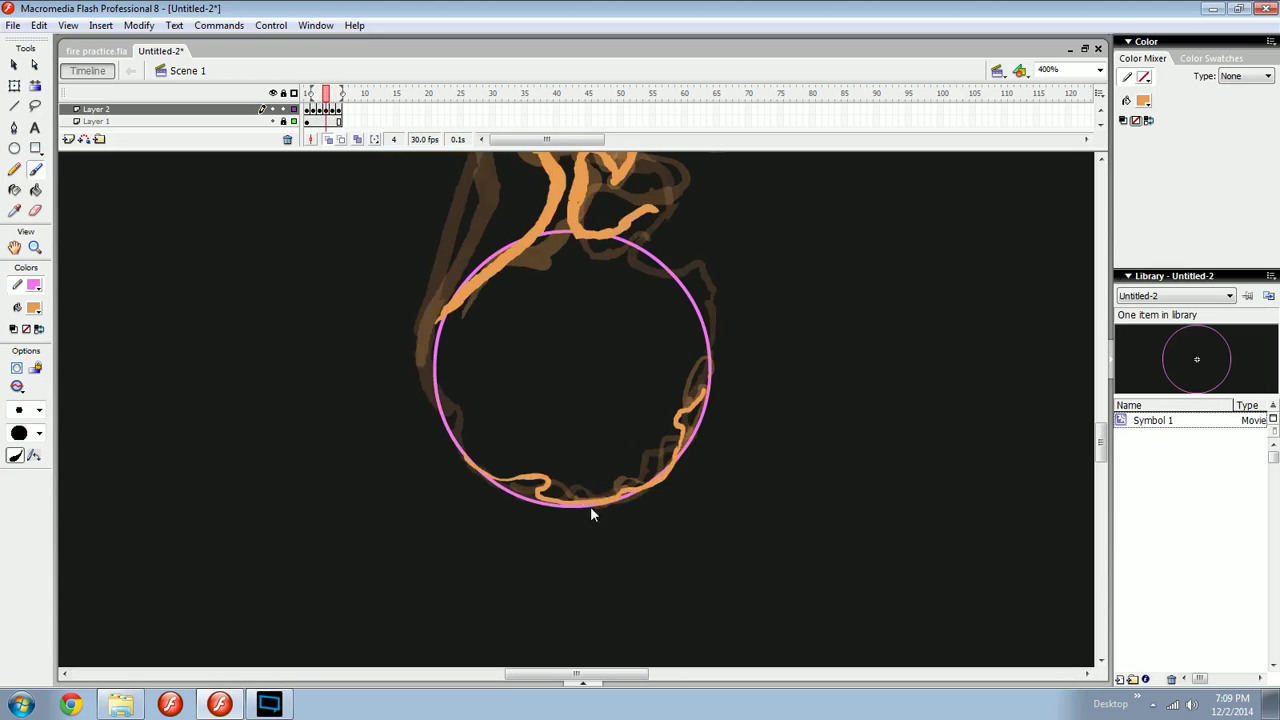
{"action": "key", "text": "period"}
{"action": "key", "text": "comma"}
{"action": "key", "text": "comma"}
{"action": "key", "text": "period"}
{"action": "key", "text": "period"}
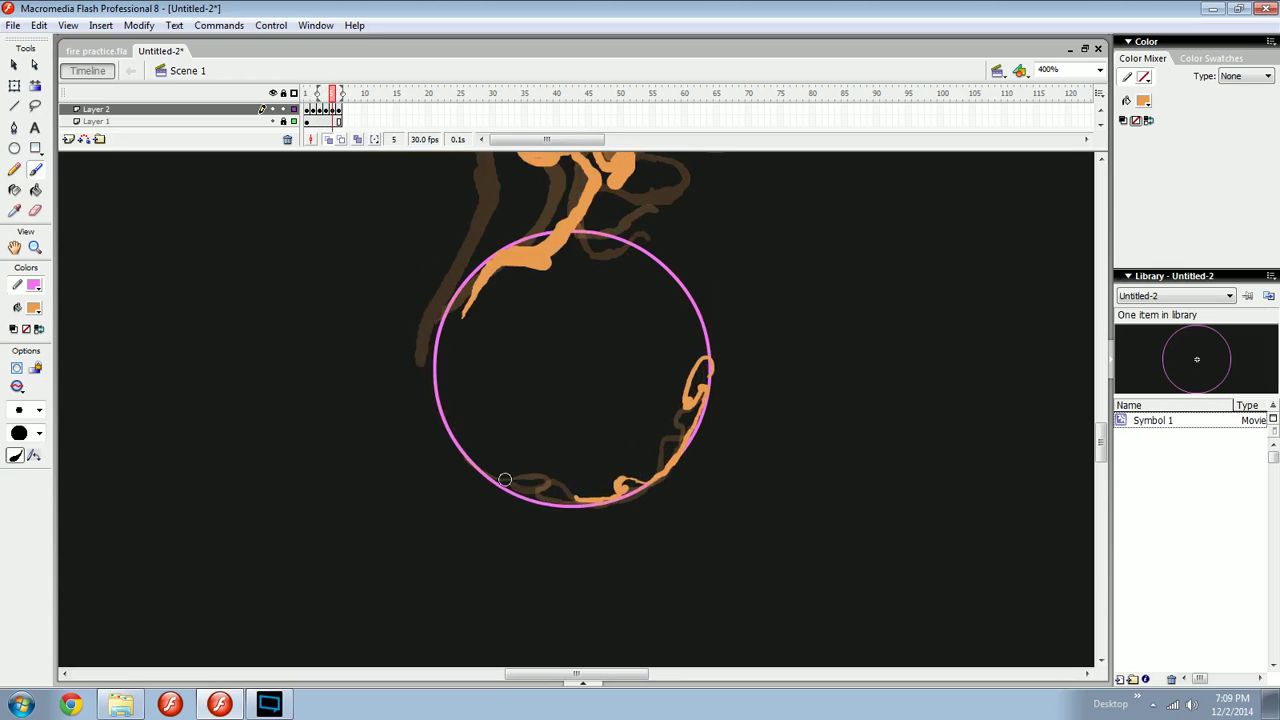
Paint and refine a curled flicker at frame 5's lower left, joined to the bottom outline, and compare it with frames 3 and 4.
{"action": "mouse_move", "coordinate": [494, 462]}
{"action": "left_mouse_down"}
{"action": "mouse_move", "coordinate": [507, 488]}
{"action": "mouse_move", "coordinate": [577, 499]}
{"action": "left_mouse_up"}
{"action": "mouse_move", "coordinate": [511, 453]}
{"action": "left_mouse_down"}
{"action": "mouse_move", "coordinate": [528, 489]}
{"action": "mouse_move", "coordinate": [520, 474]}
{"action": "mouse_move", "coordinate": [519, 490]}
{"action": "mouse_move", "coordinate": [535, 462]}
{"action": "mouse_move", "coordinate": [517, 445]}
{"action": "left_mouse_up"}
{"action": "key", "text": "comma"}
{"action": "key", "text": "period"}
{"action": "key", "text": "e"}
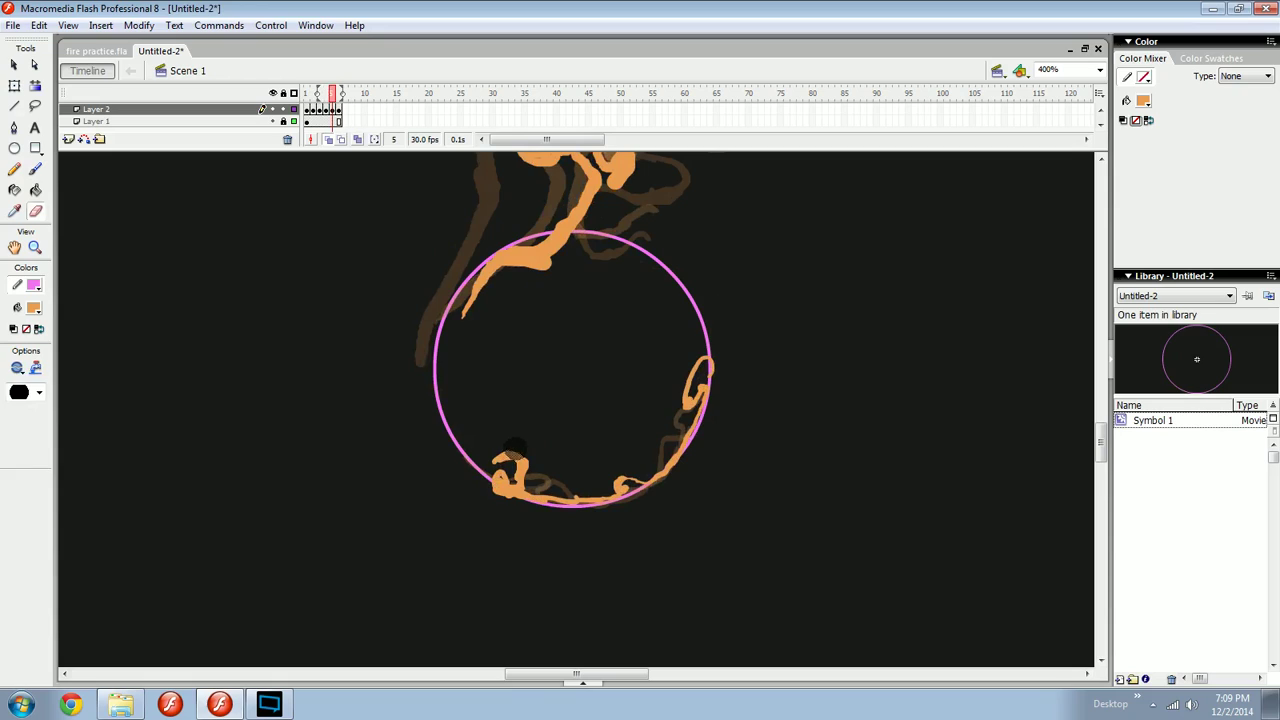
{"action": "key", "text": "b"}
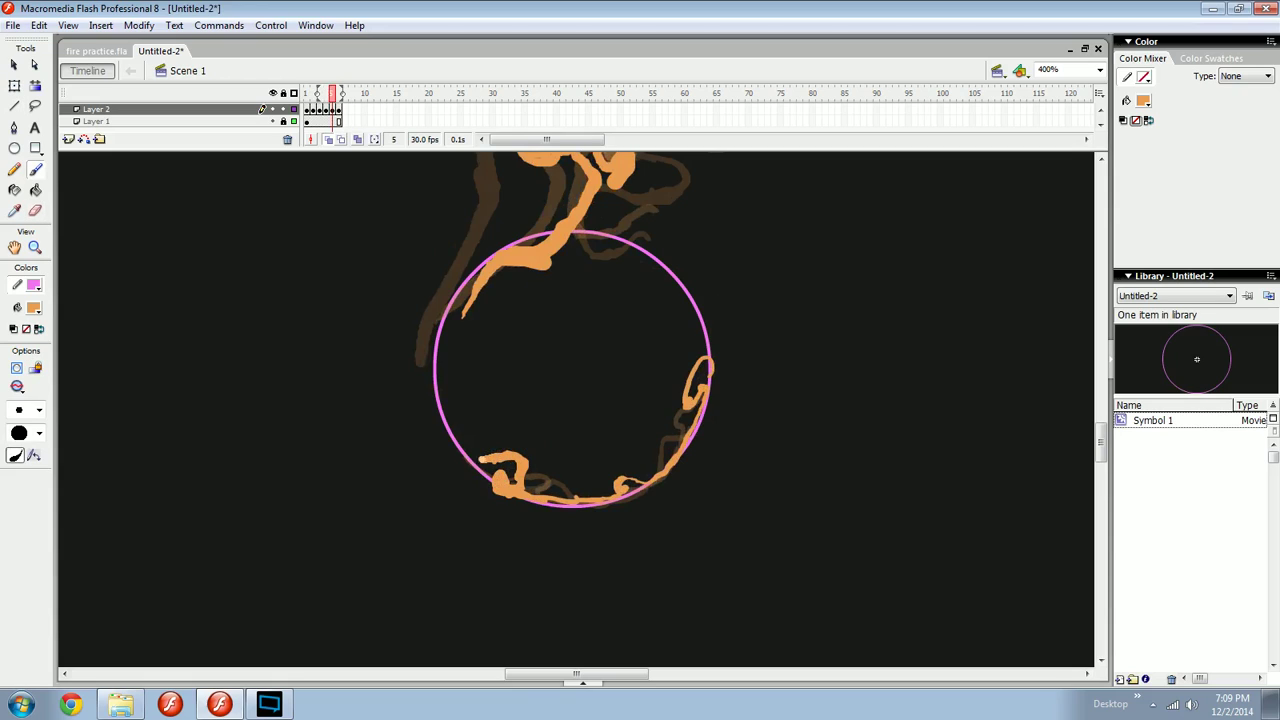
{"action": "key", "text": "comma"}
{"action": "key", "text": "period"}
{"action": "key", "text": "comma"}
{"action": "key", "text": "comma"}
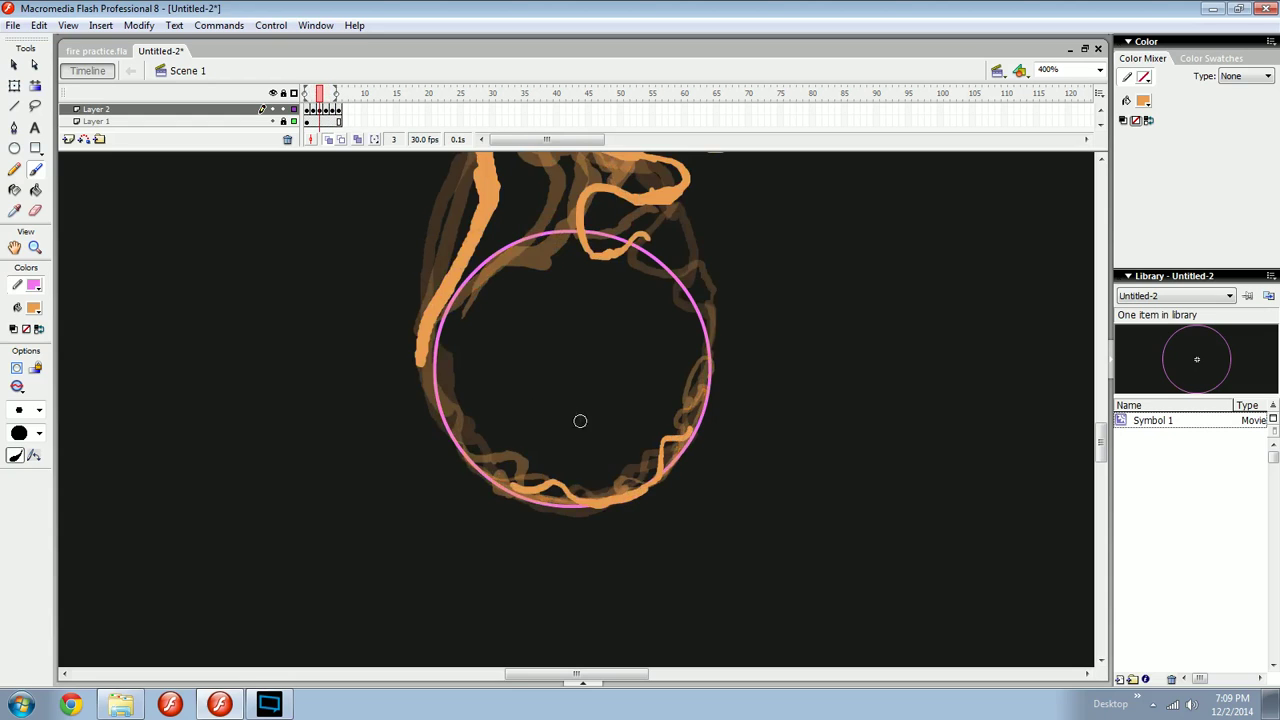
Paint a small hooked flicker inside the circle's right edge on frame 6.
{"action": "key", "text": "period"}
{"action": "key", "text": "period"}
{"action": "key", "text": "period"}
{"action": "mouse_move", "coordinate": [697, 326]}
{"action": "left_mouse_down"}
{"action": "mouse_move", "coordinate": [711, 355]}
{"action": "mouse_move", "coordinate": [623, 420]}
{"action": "left_mouse_up"}
{"action": "key", "text": "ctrl+equal"}
Try short guide strokes beside the right-edge flicker on frames 3 and 4, and undo each one.
{"action": "key", "text": "comma"}
{"action": "key", "text": "comma"}
{"action": "key", "text": "comma"}
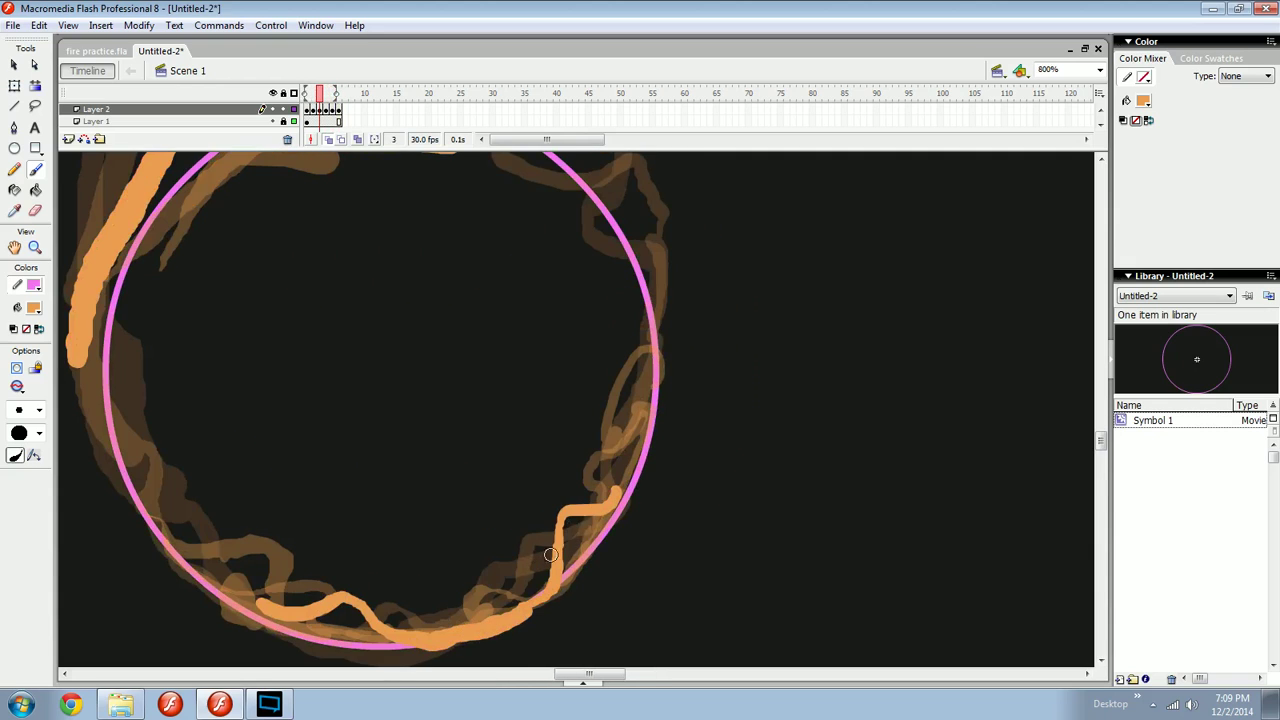
{"action": "left_click_drag", "start_coordinate": [534, 467], "coordinate": [558, 492]}
{"action": "key", "text": "ctrl+z"}
{"action": "key", "text": "period"}
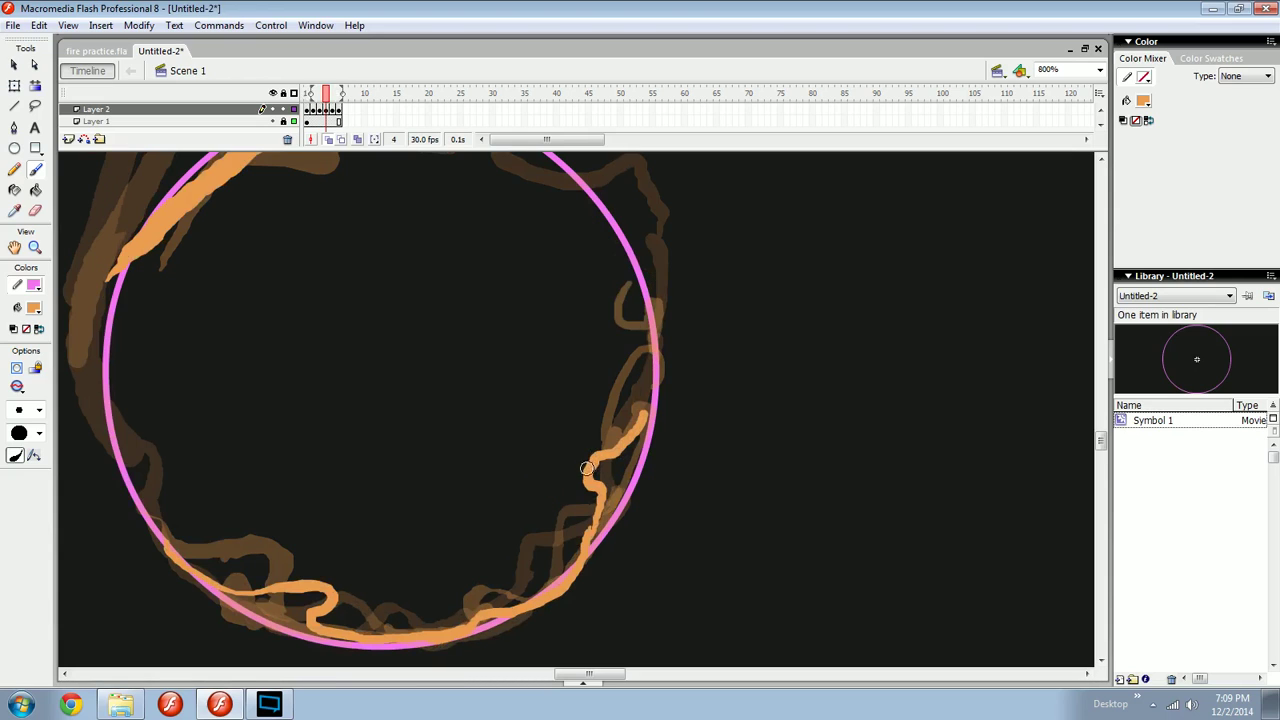
{"action": "left_click_drag", "start_coordinate": [580, 442], "coordinate": [556, 492]}
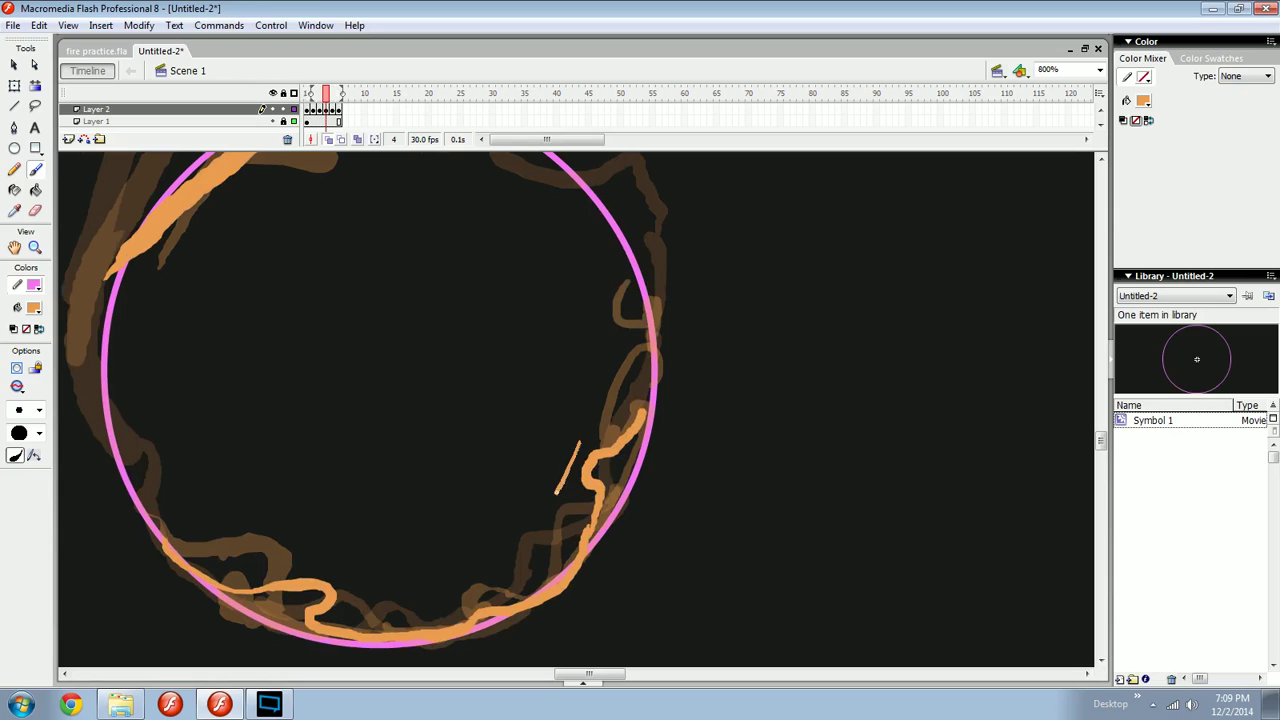
{"action": "key", "text": "ctrl+z"}
Sketch trial S-shaped flame lines outside the circle's right edge on frames 4 and 5, undo them, and return to frame 3.
{"action": "key", "text": "ctrl+equal"}
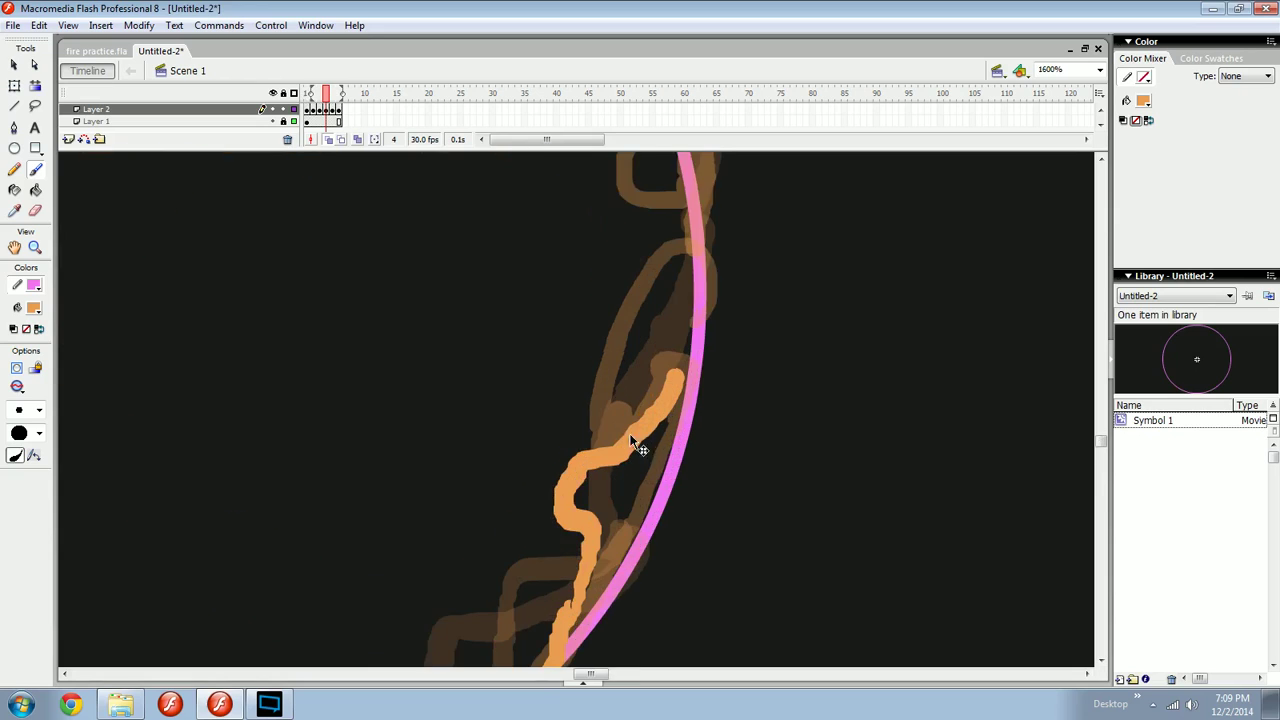
{"action": "left_click_drag", "start_coordinate": [743, 473], "coordinate": [671, 400]}
{"action": "mouse_move", "coordinate": [707, 356]}
{"action": "left_mouse_down"}
{"action": "mouse_move", "coordinate": [681, 402]}
{"action": "mouse_move", "coordinate": [640, 418]}
{"action": "mouse_move", "coordinate": [636, 468]}
{"action": "mouse_move", "coordinate": [673, 452]}
{"action": "mouse_move", "coordinate": [641, 525]}
{"action": "left_mouse_up"}
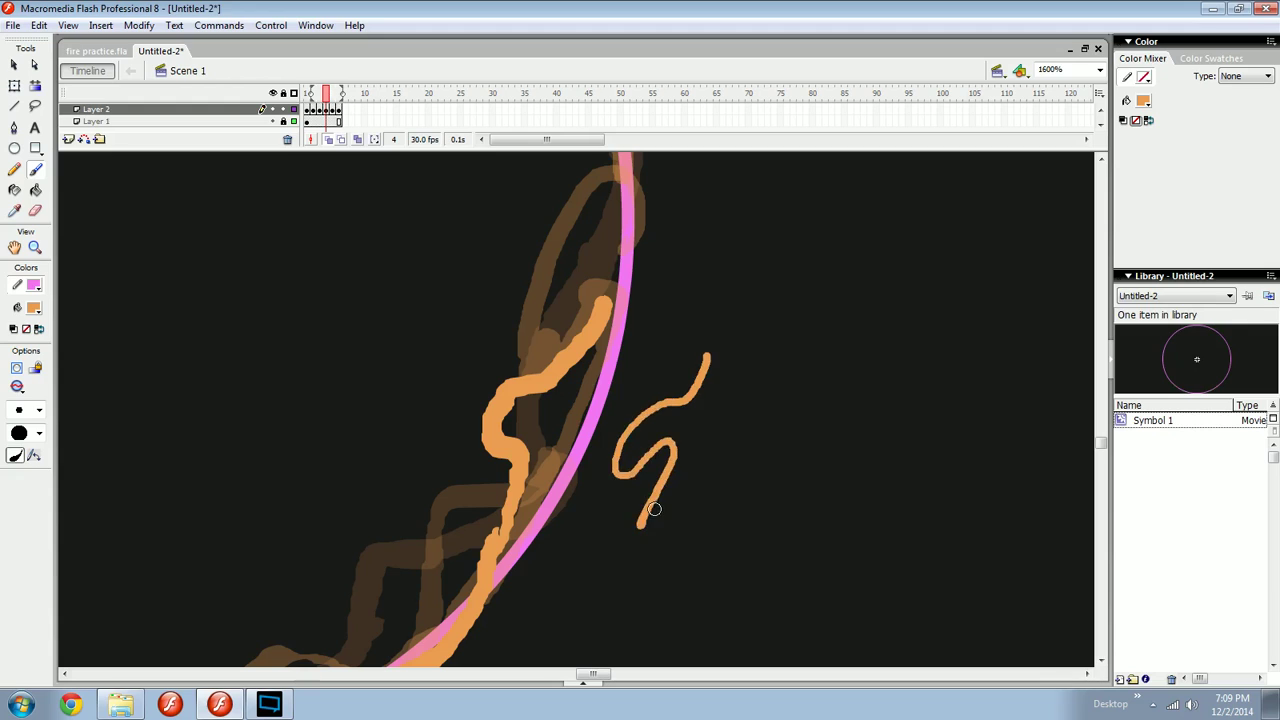
{"action": "left_click_drag", "start_coordinate": [592, 471], "coordinate": [634, 471]}
{"action": "key", "text": "ctrl+z"}
{"action": "left_click_drag", "start_coordinate": [677, 362], "coordinate": [635, 499]}
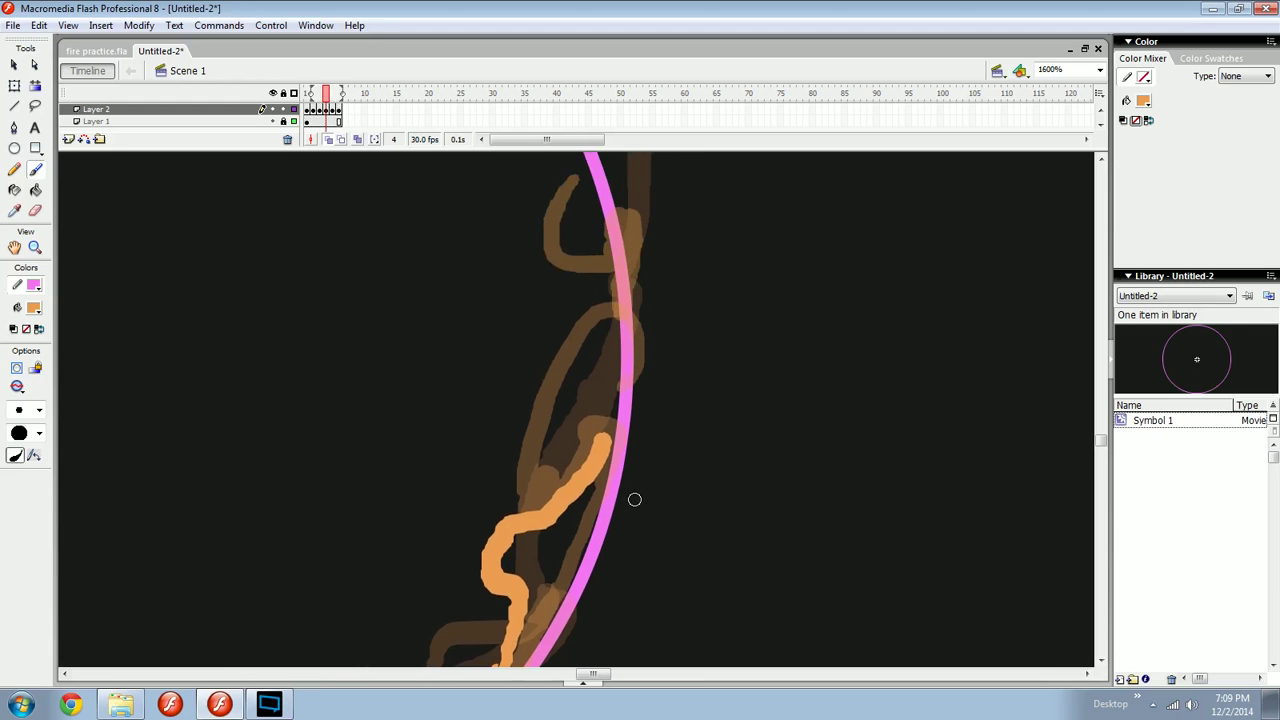
{"action": "key", "text": "period"}
{"action": "mouse_move", "coordinate": [737, 318]}
{"action": "left_mouse_down"}
{"action": "mouse_move", "coordinate": [692, 363]}
{"action": "mouse_move", "coordinate": [659, 470]}
{"action": "mouse_move", "coordinate": [715, 435]}
{"action": "mouse_move", "coordinate": [681, 512]}
{"action": "left_mouse_up"}
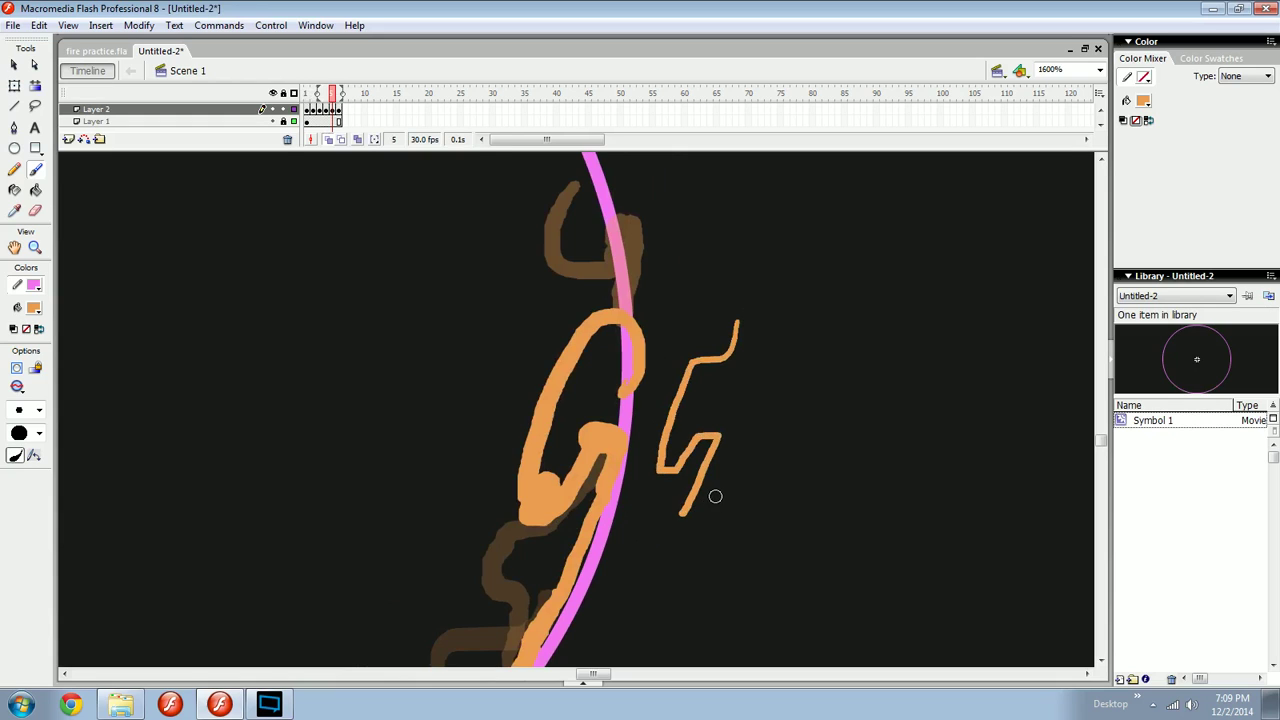
{"action": "key", "text": "ctrl+z"}
{"action": "left_click", "coordinate": [689, 461], "text": "ctrl+shift"}
{"action": "key", "text": "comma"}
{"action": "key", "text": "comma"}
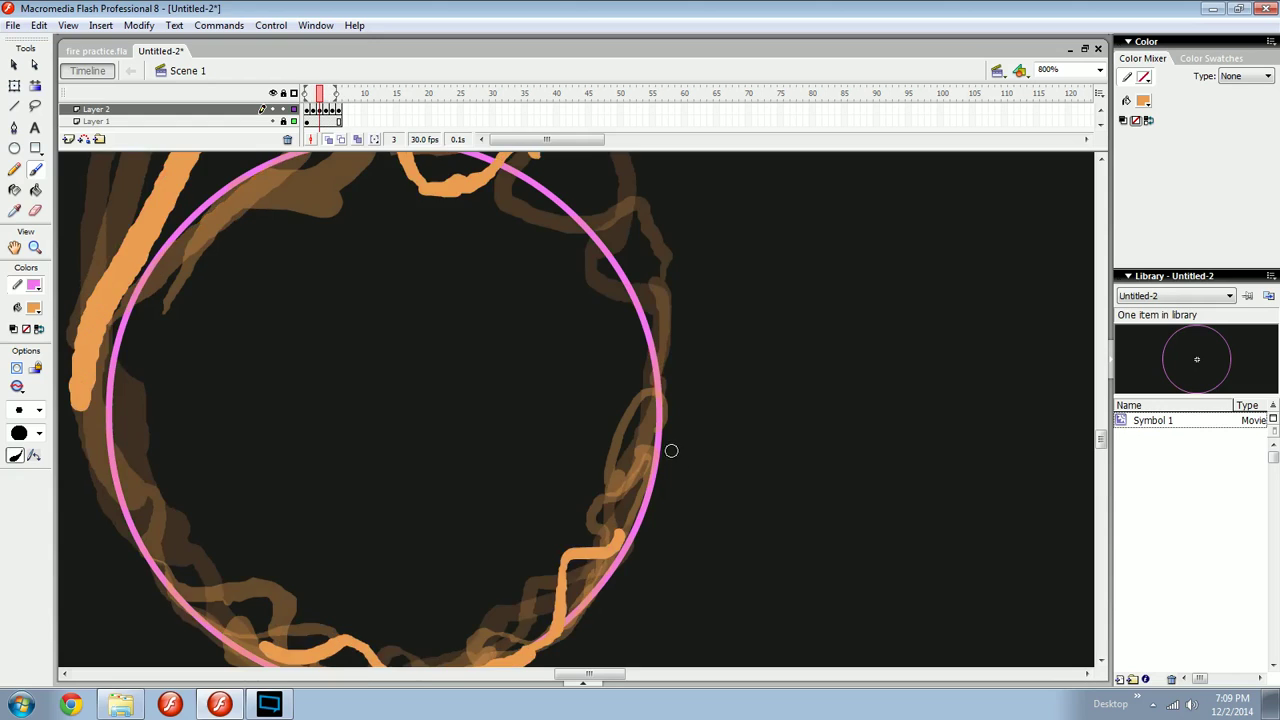
Paint a thin curved flame line just outside the circle's right edge on frame 5, beside the existing right-edge flicker.
{"action": "key", "text": "period"}
{"action": "key", "text": "period"}
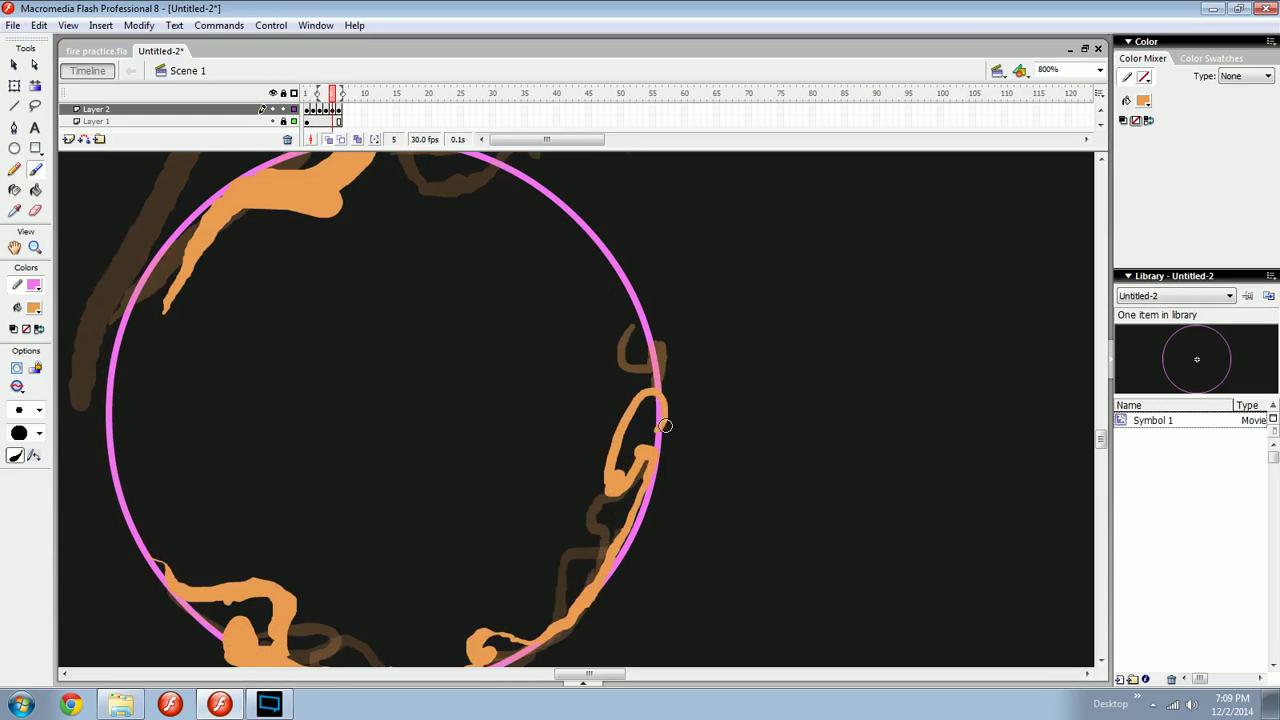
{"action": "mouse_move", "coordinate": [665, 426]}
{"action": "left_mouse_down"}
{"action": "mouse_move", "coordinate": [664, 338]}
{"action": "mouse_move", "coordinate": [657, 410]}
{"action": "left_mouse_up"}
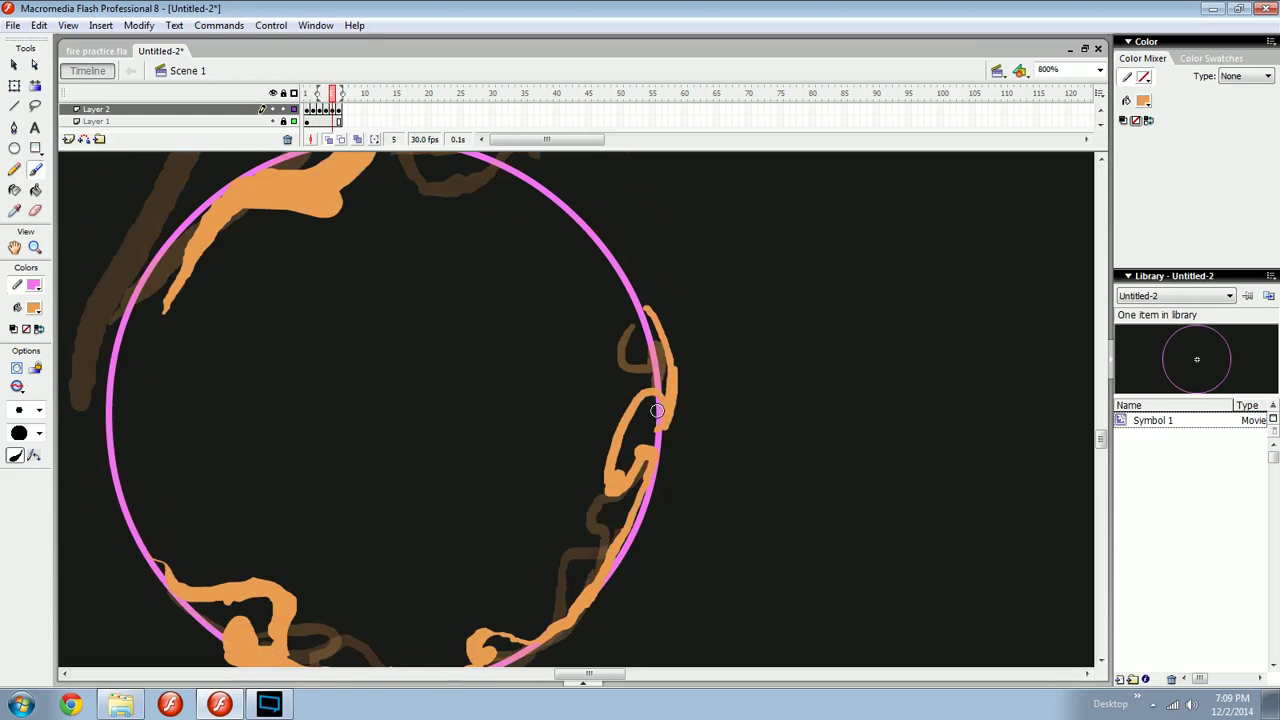
{"action": "left_click_drag", "start_coordinate": [627, 481], "coordinate": [652, 406]}
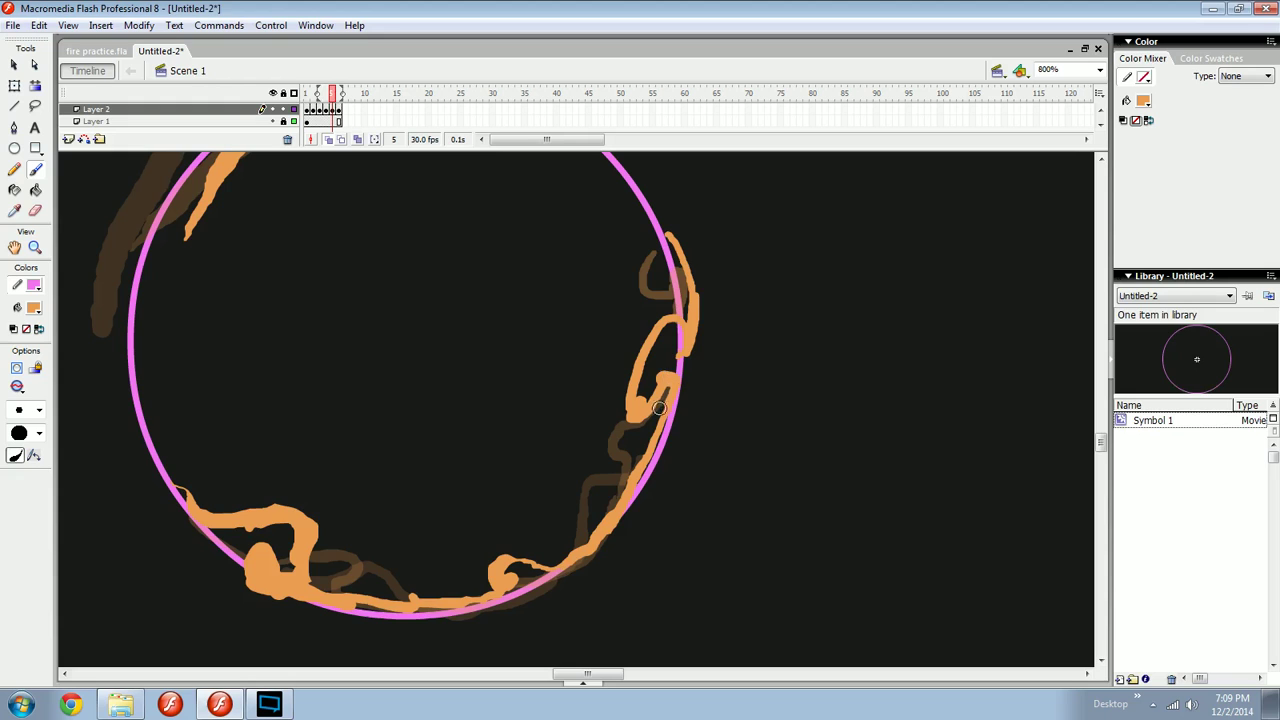
Compare the right-edge and bottom flame shapes across frames 3 to 5.
{"action": "key", "text": "comma"}
{"action": "key", "text": "comma"}
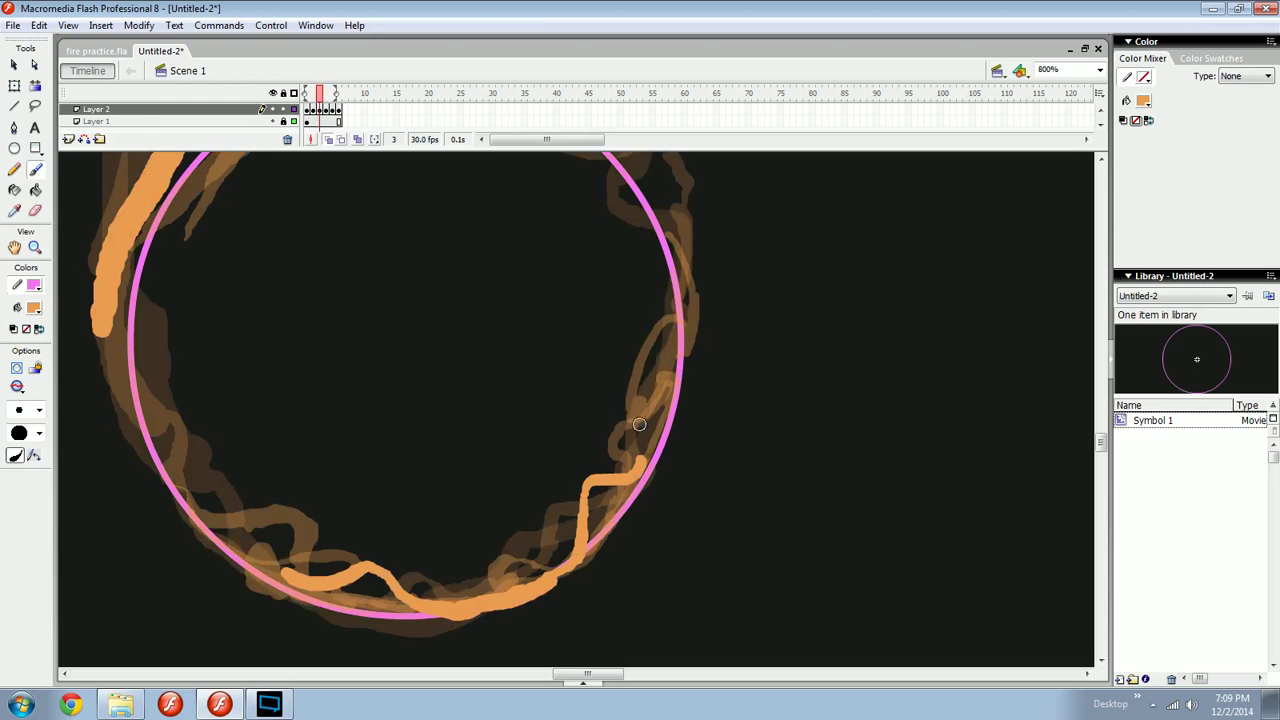
{"action": "key", "text": "period"}
{"action": "key", "text": "period"}
{"action": "left_click_drag", "start_coordinate": [624, 442], "coordinate": [715, 426]}
{"action": "key", "text": "comma"}
{"action": "key", "text": "comma"}
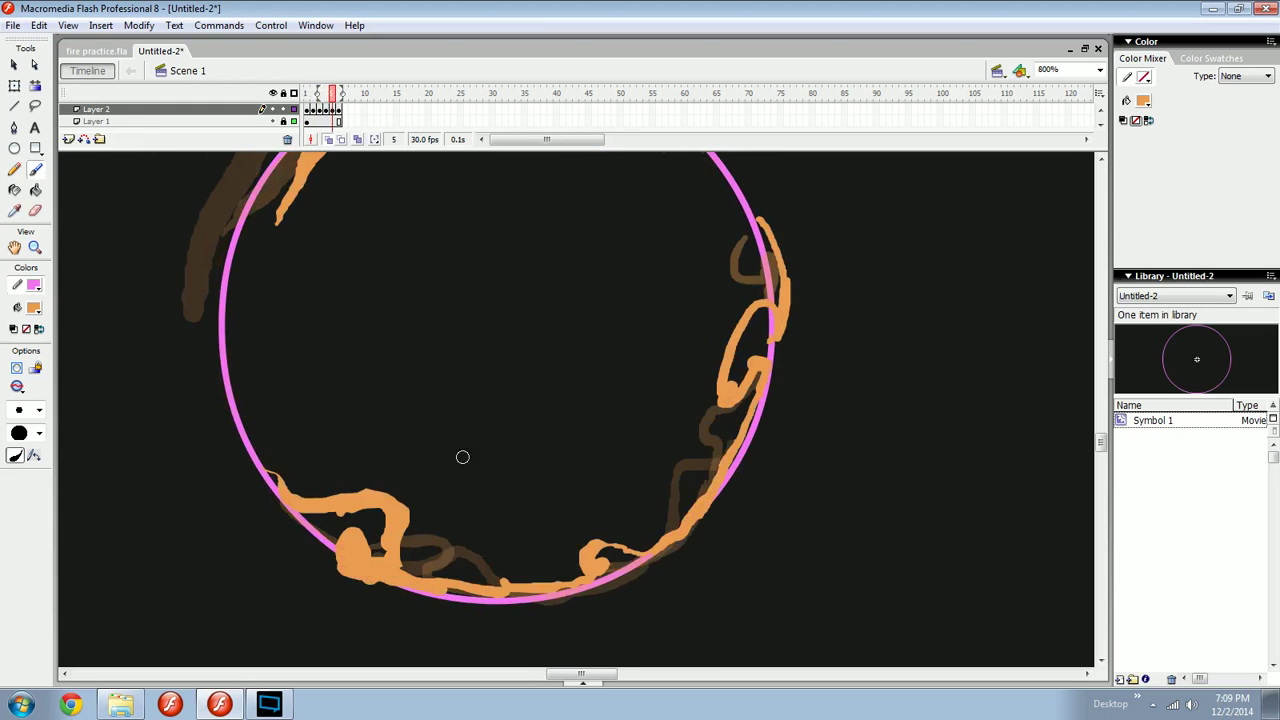
{"action": "key", "text": "period"}
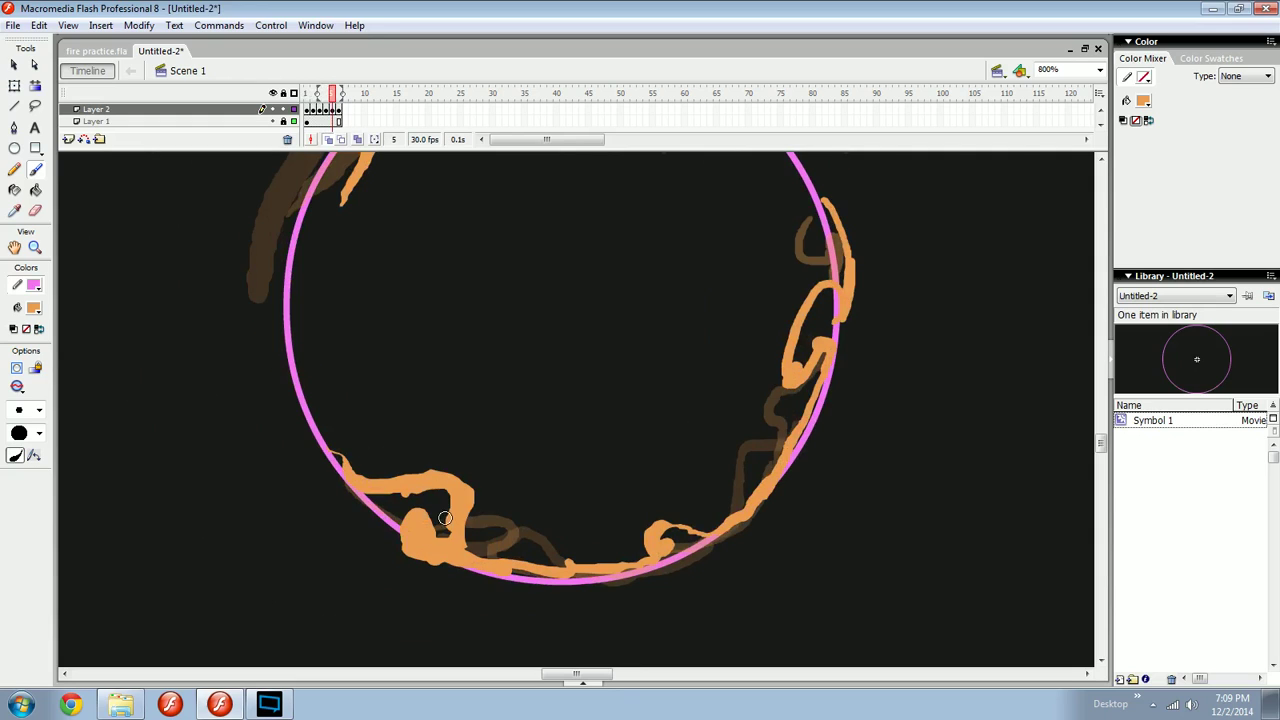
Thin the stem of frame 5's lower-left flicker with the eraser and thicken its upper bend with the brush.
{"action": "key", "text": "e"}
{"action": "key", "text": "n"}
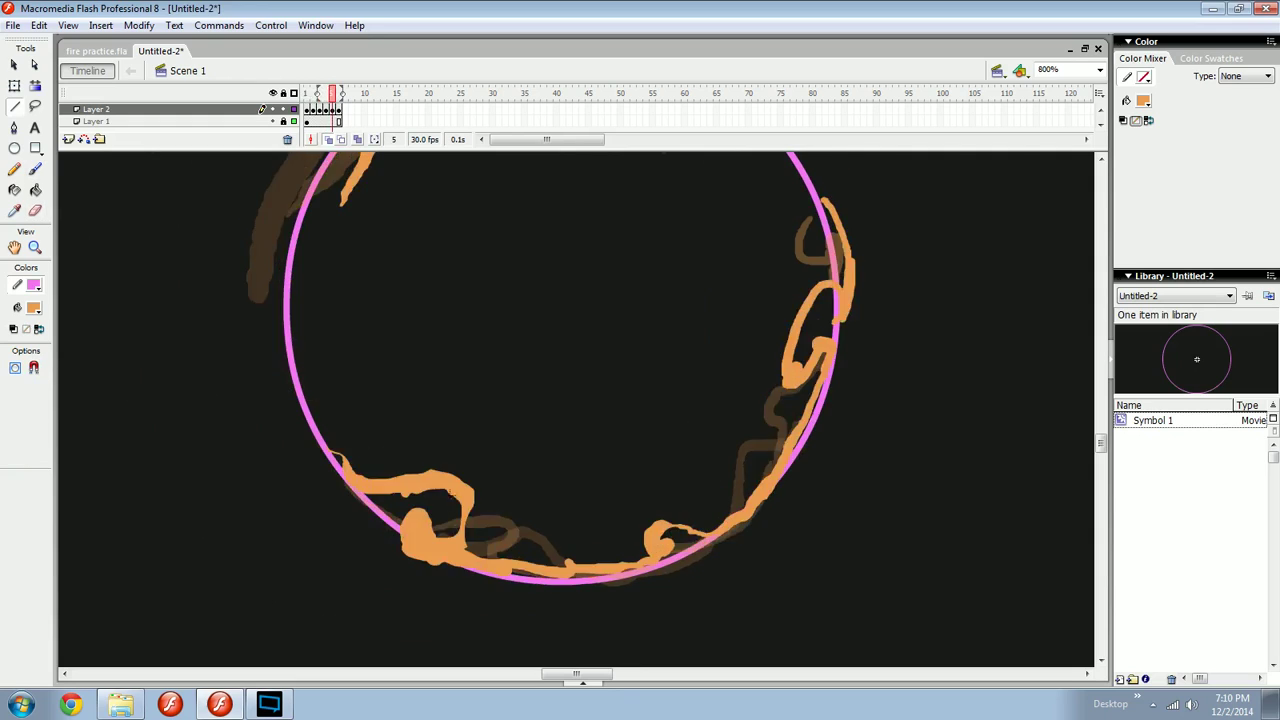
{"action": "key", "text": "r"}
{"action": "key", "text": "b"}
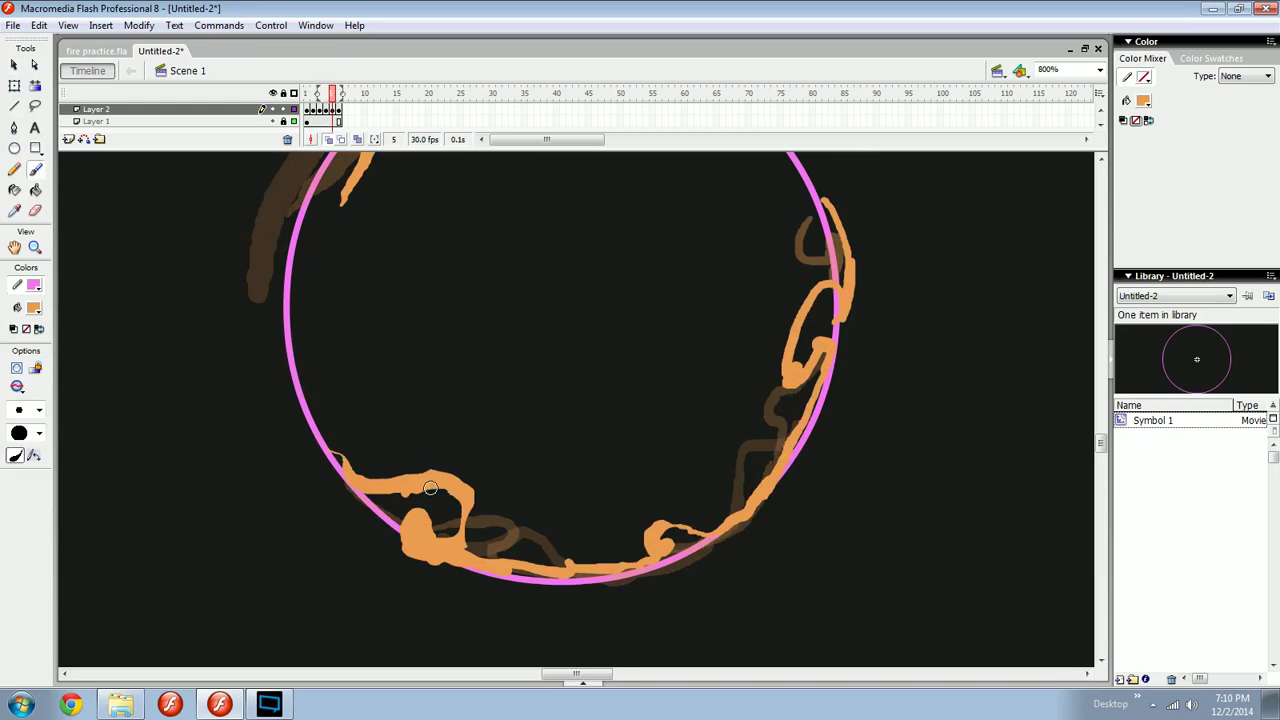
{"action": "mouse_move", "coordinate": [425, 488]}
{"action": "left_mouse_down"}
{"action": "mouse_move", "coordinate": [445, 500]}
{"action": "mouse_move", "coordinate": [436, 488]}
{"action": "left_mouse_up"}
{"action": "key", "text": "e"}
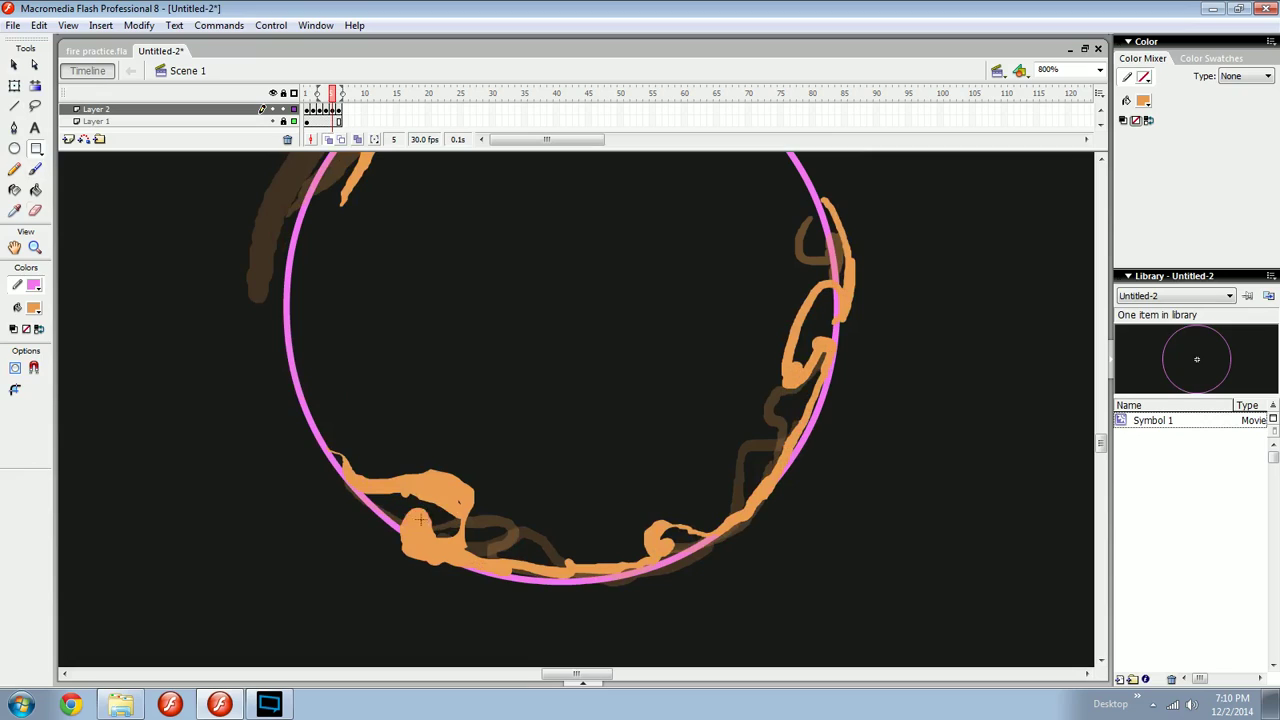
{"action": "mouse_move", "coordinate": [482, 520]}
{"action": "left_mouse_down"}
{"action": "mouse_move", "coordinate": [440, 478]}
{"action": "mouse_move", "coordinate": [390, 458]}
{"action": "mouse_move", "coordinate": [479, 490]}
{"action": "left_mouse_up"}
{"action": "key", "text": "b"}
Paint a looped flicker along the circle's lower-left edge on frame 6, using frame 5 as reference.
{"action": "key", "text": "ctrl+minus"}
{"action": "left_click_drag", "start_coordinate": [569, 436], "coordinate": [552, 465]}
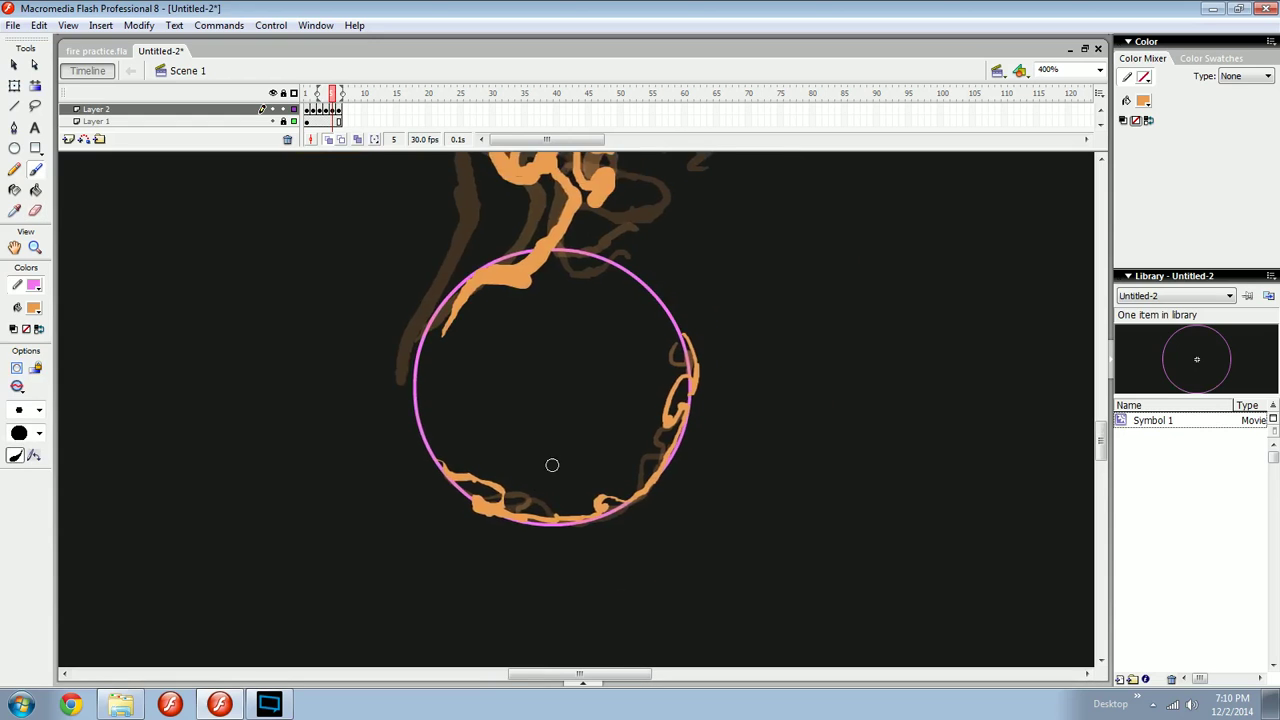
{"action": "key", "text": "comma"}
{"action": "key", "text": "period"}
{"action": "key", "text": "period"}
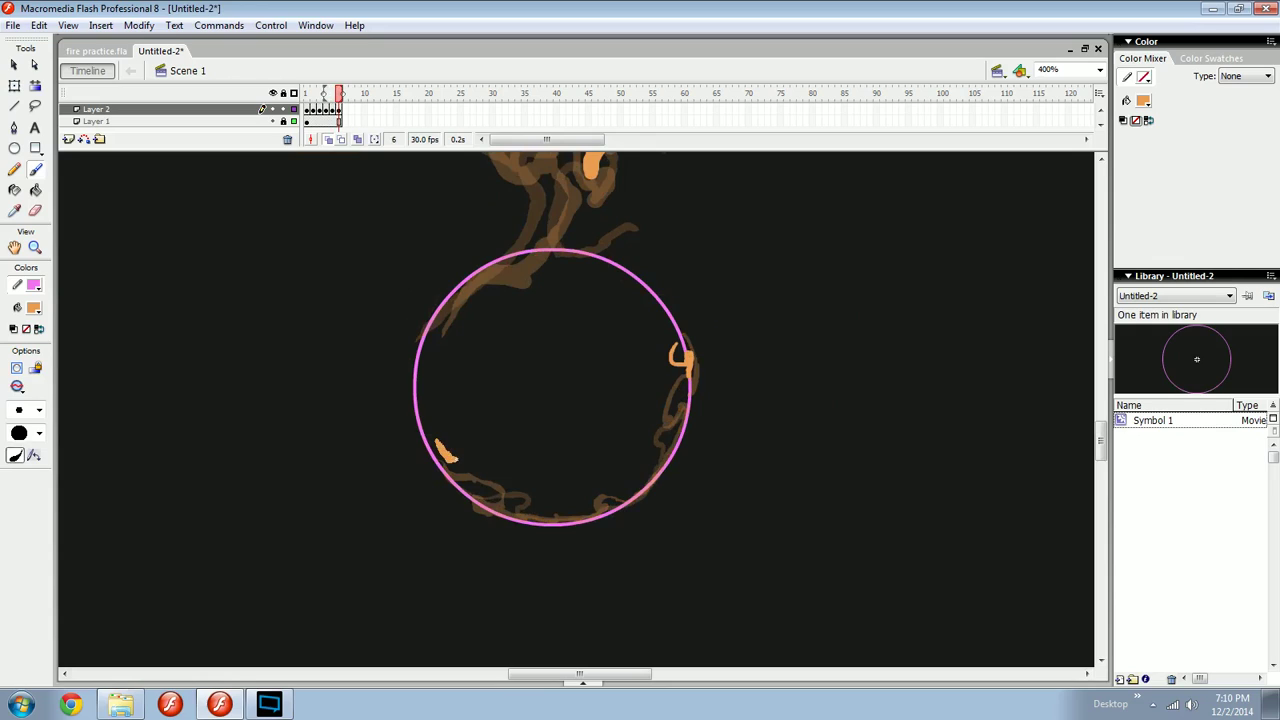
{"action": "left_click_drag", "start_coordinate": [460, 477], "coordinate": [490, 507]}
{"action": "key", "text": "comma"}
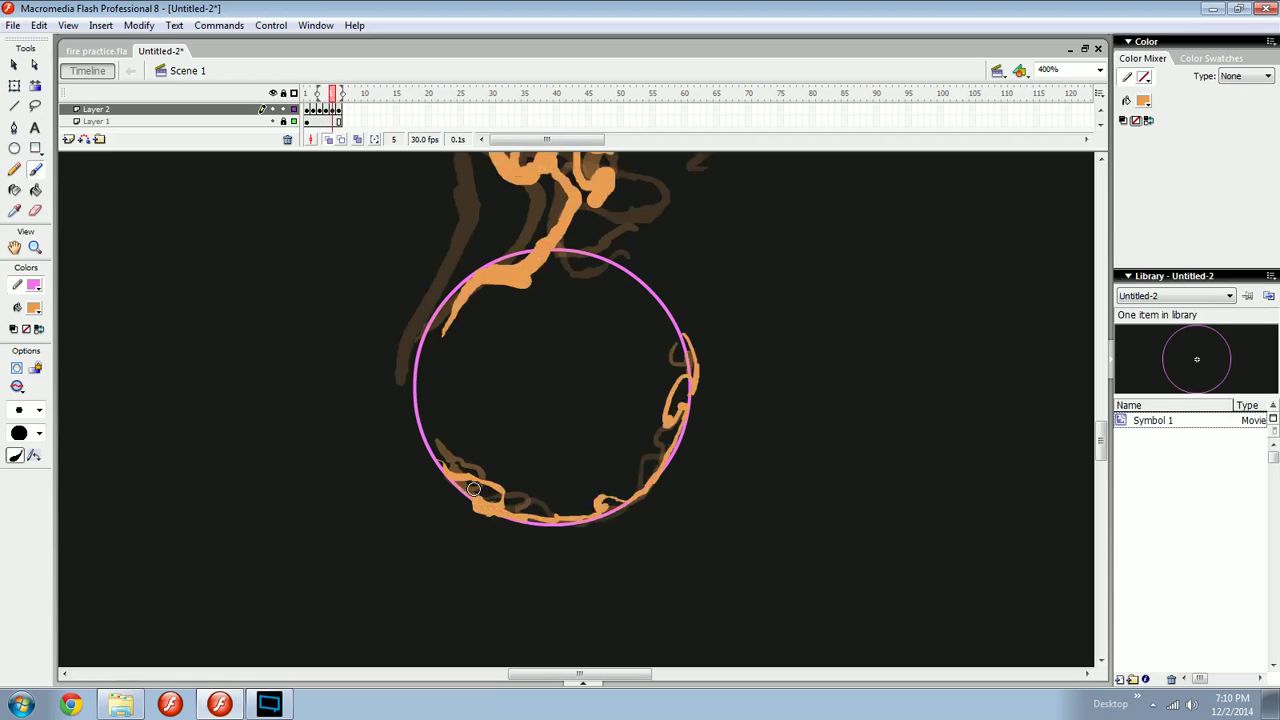
{"action": "key", "text": "period"}
{"action": "left_click_drag", "start_coordinate": [459, 451], "coordinate": [466, 455]}
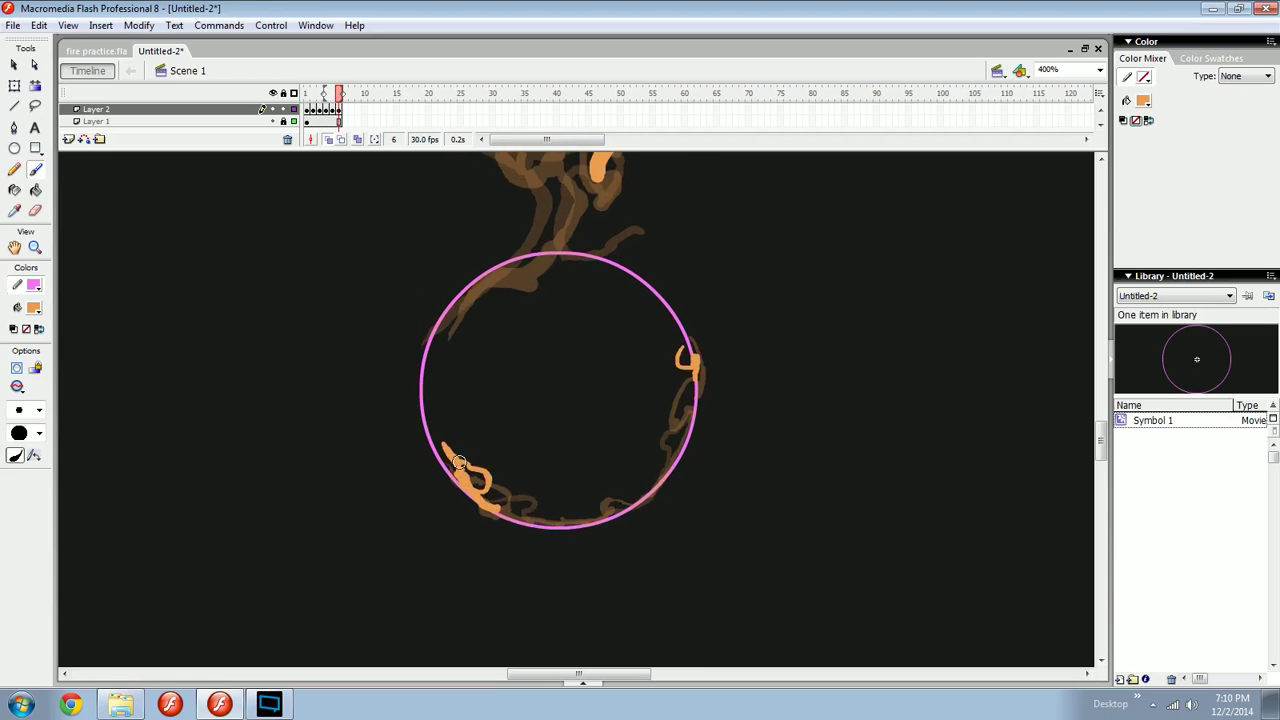
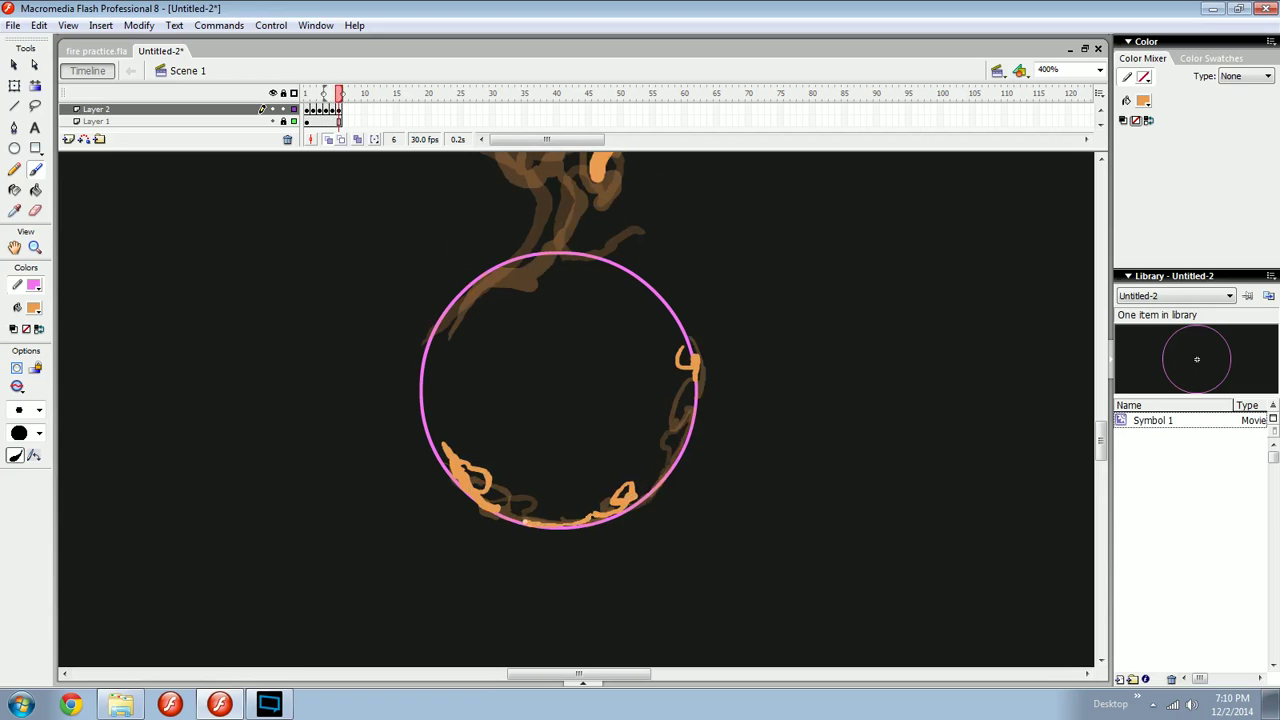
Paint frame 6's bottom outline, joining the lower-left flicker to the small flicker at the lower right.
{"action": "left_click_drag", "start_coordinate": [525, 522], "coordinate": [497, 510]}
{"action": "left_click_drag", "start_coordinate": [571, 522], "coordinate": [603, 510]}
{"action": "key", "text": "r"}
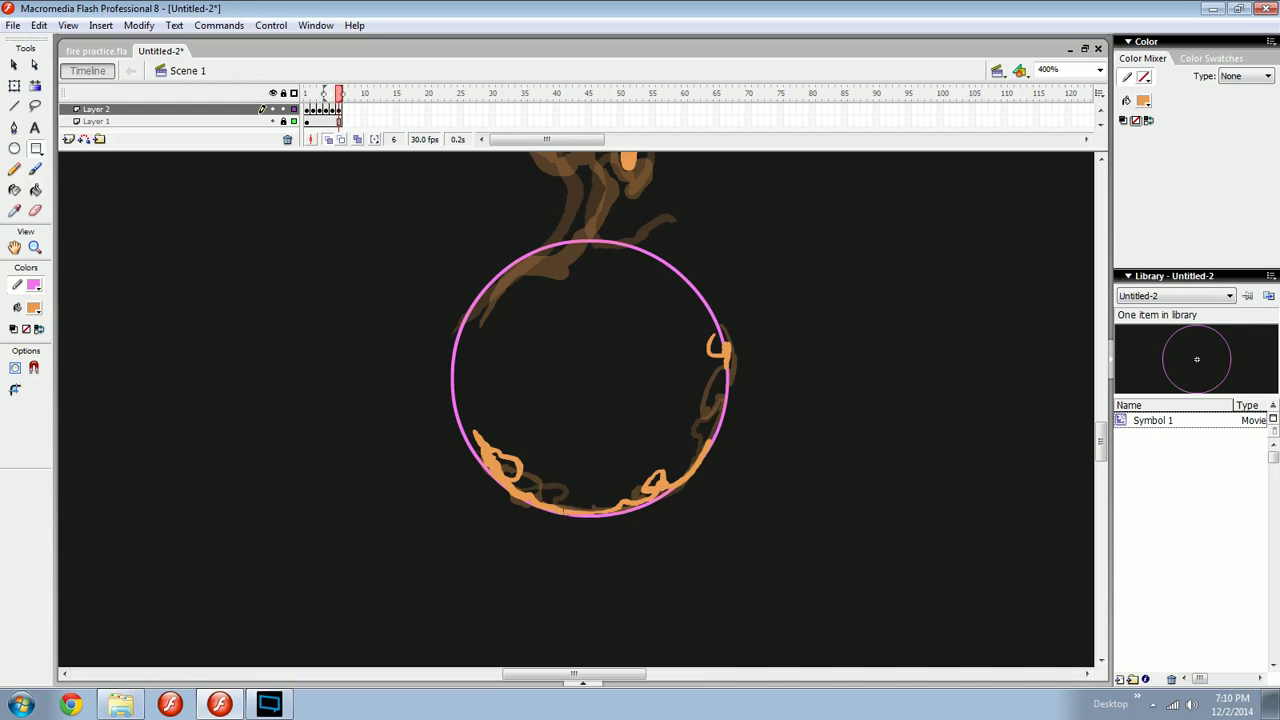
{"action": "key", "text": "b"}
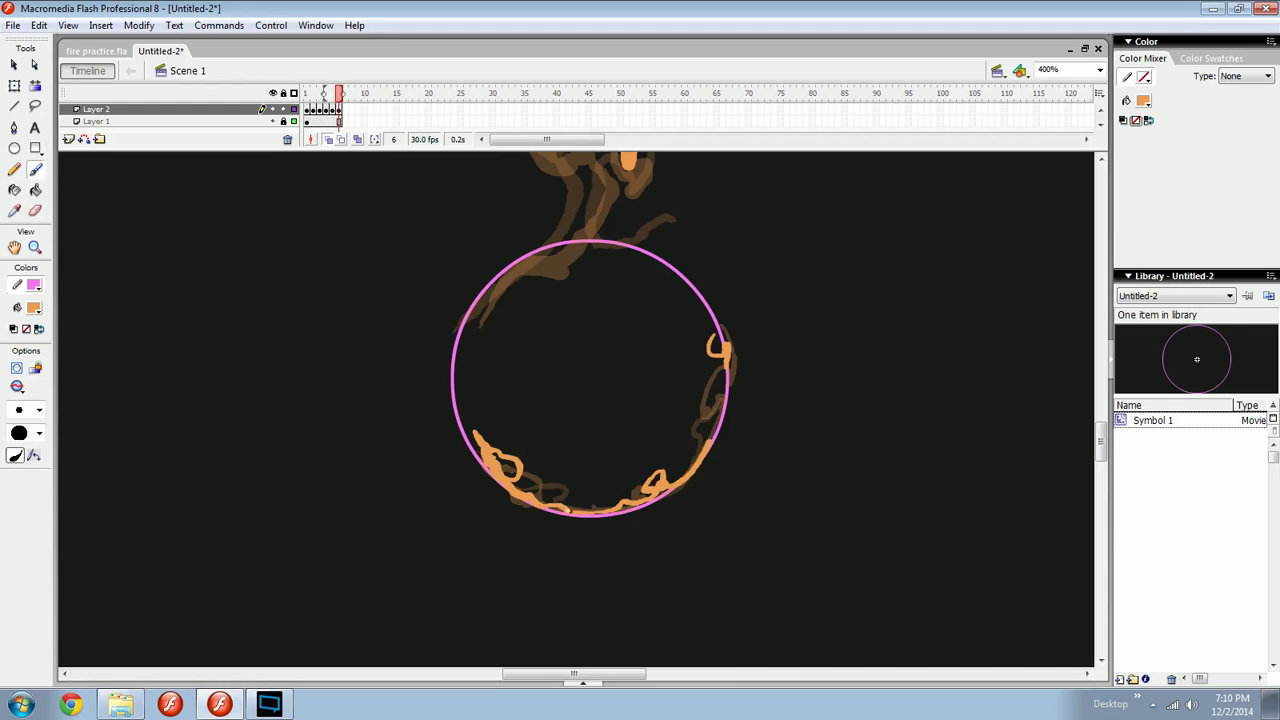
Extend frame 6's right-edge flicker upward along the circle, checking it against frames 4 and 5.
{"action": "key", "text": "comma"}
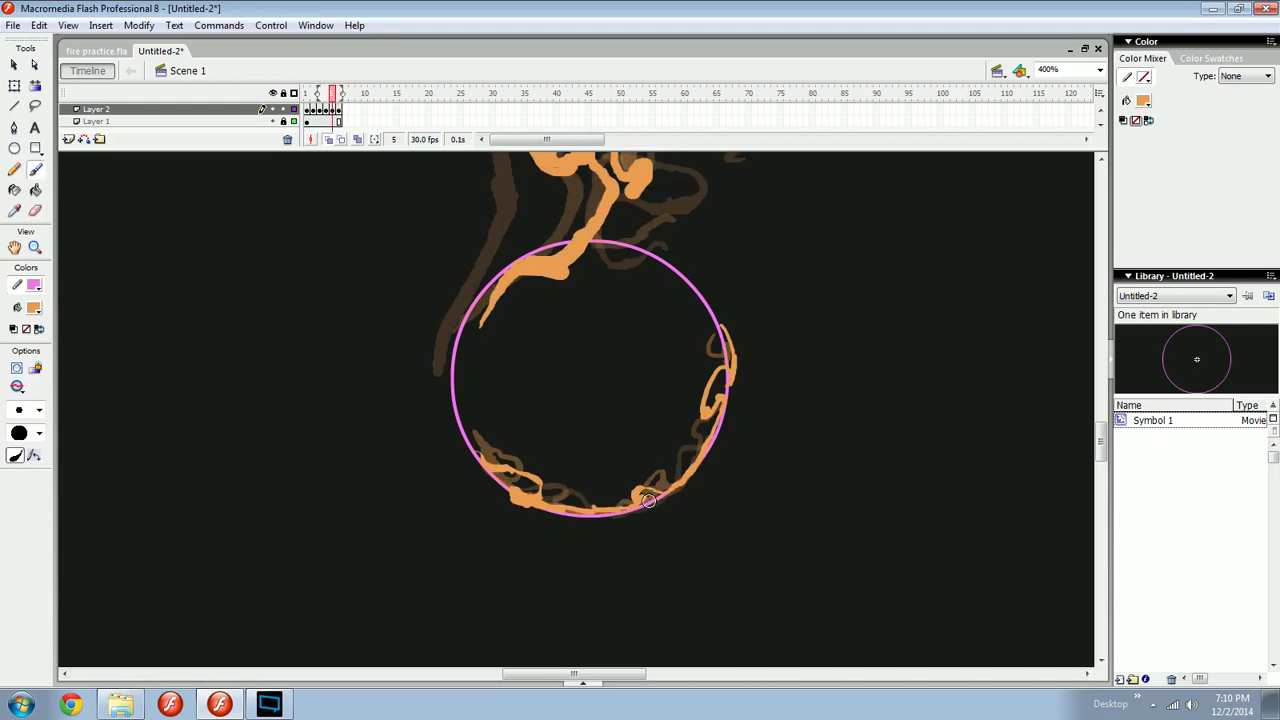
{"action": "key", "text": "period"}
{"action": "key", "text": "Return"}
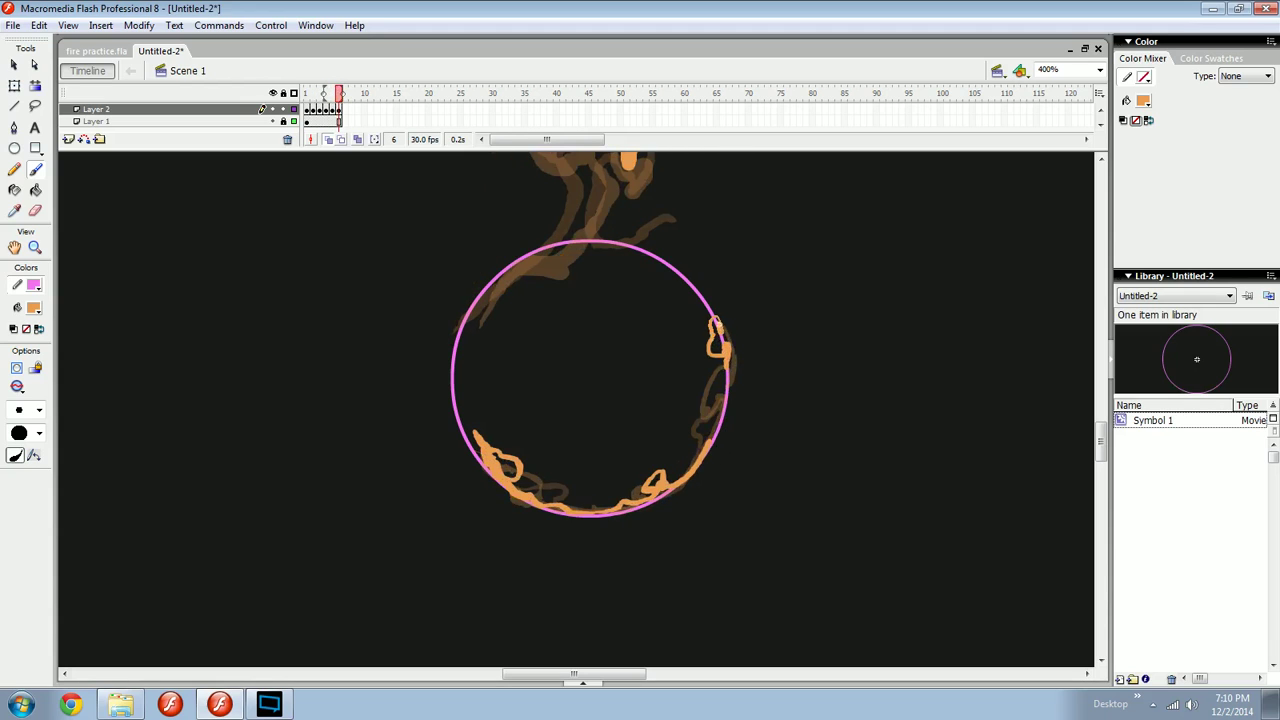
{"action": "left_click_drag", "start_coordinate": [721, 332], "coordinate": [690, 282]}
{"action": "key", "text": "comma"}
{"action": "key", "text": "period"}
{"action": "key", "text": "comma"}
{"action": "key", "text": "comma"}
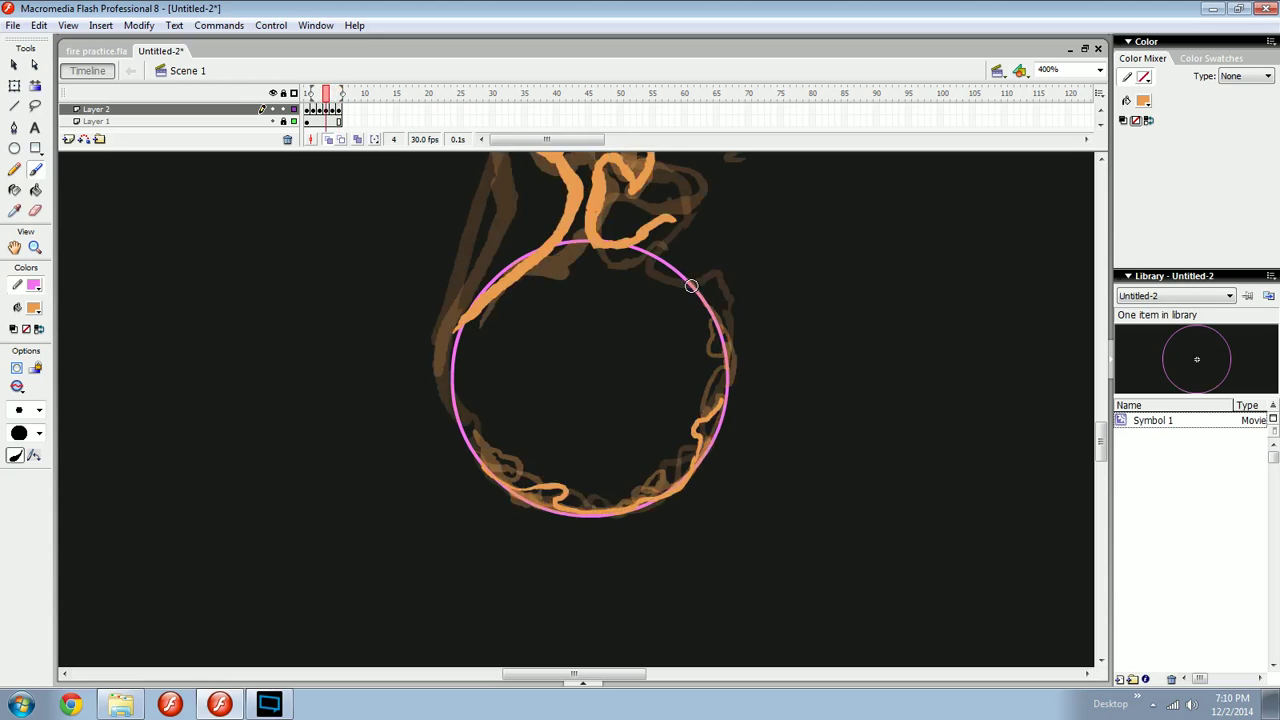
{"action": "key", "text": "period"}
{"action": "key", "text": "period"}
Reshape frame 6's right-edge flicker into a narrower pointed form with the eraser and brush, and compare it with the preceding frames.
{"action": "key", "text": "n"}
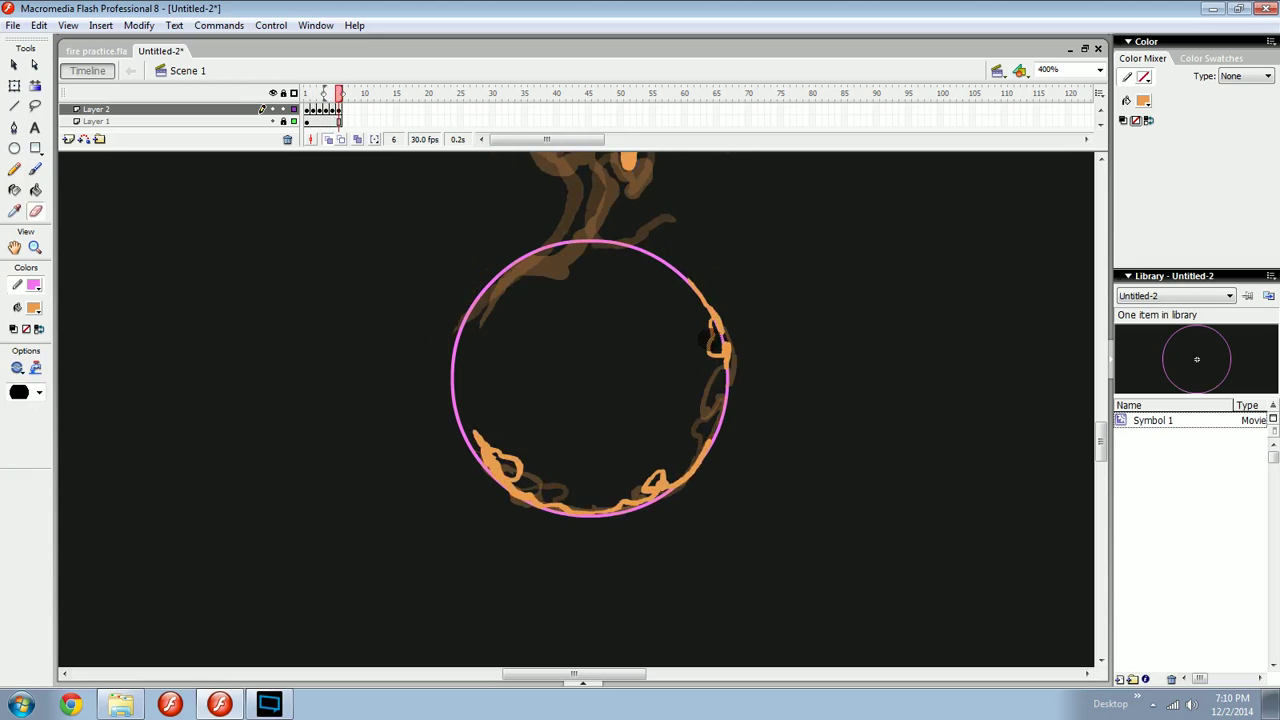
{"action": "key", "text": "b"}
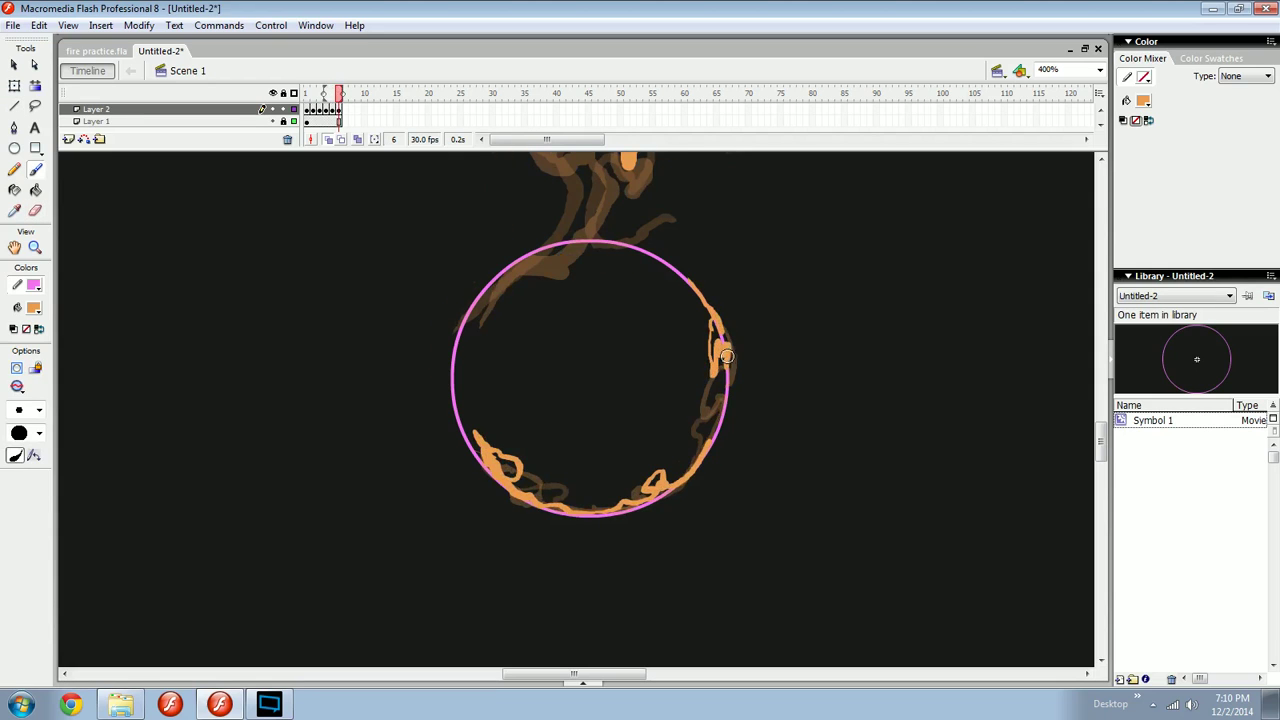
{"action": "left_click_drag", "start_coordinate": [693, 373], "coordinate": [706, 432]}
{"action": "key", "text": "comma"}
{"action": "key", "text": "comma"}
{"action": "key", "text": "comma"}
{"action": "key", "text": "period"}
{"action": "key", "text": "period"}
{"action": "left_click_drag", "start_coordinate": [644, 343], "coordinate": [646, 423]}
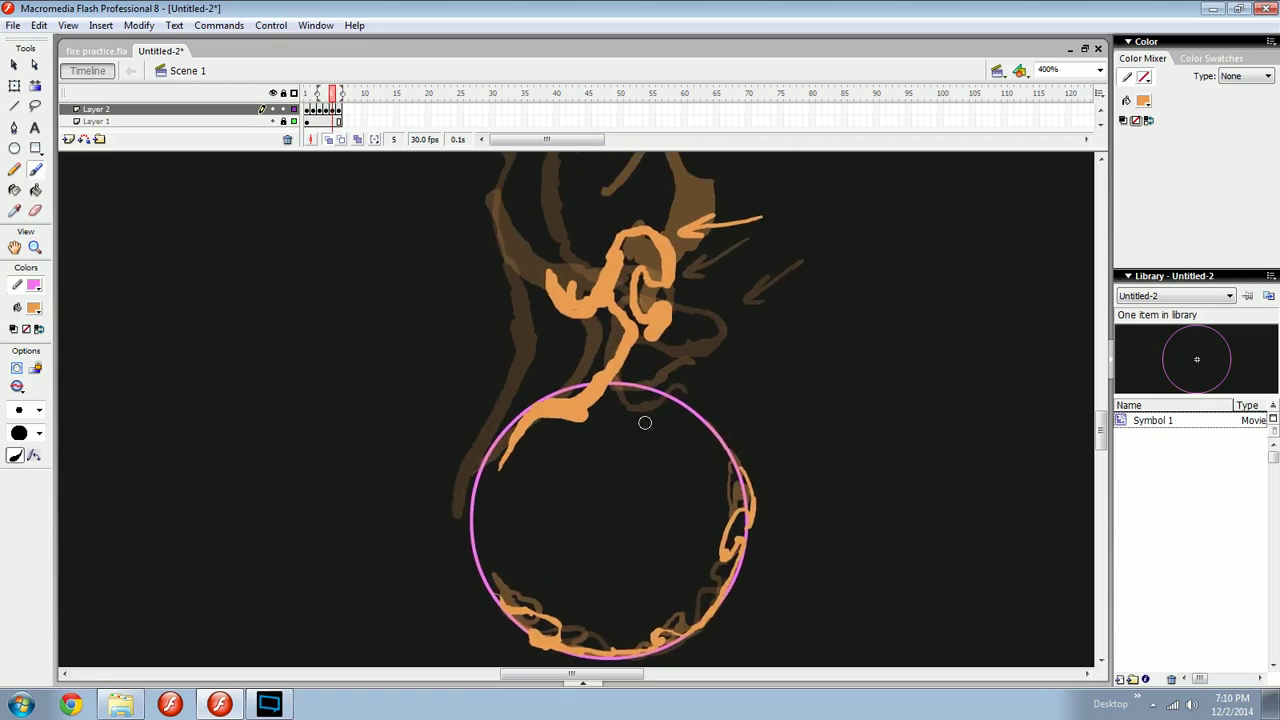
Save the document as fire in the ELEMENTS folder.
{"action": "key", "text": "ctrl+minus"}
{"action": "key", "text": "ctrl+s"}
{"action": "left_click", "coordinate": [1097, 661]}
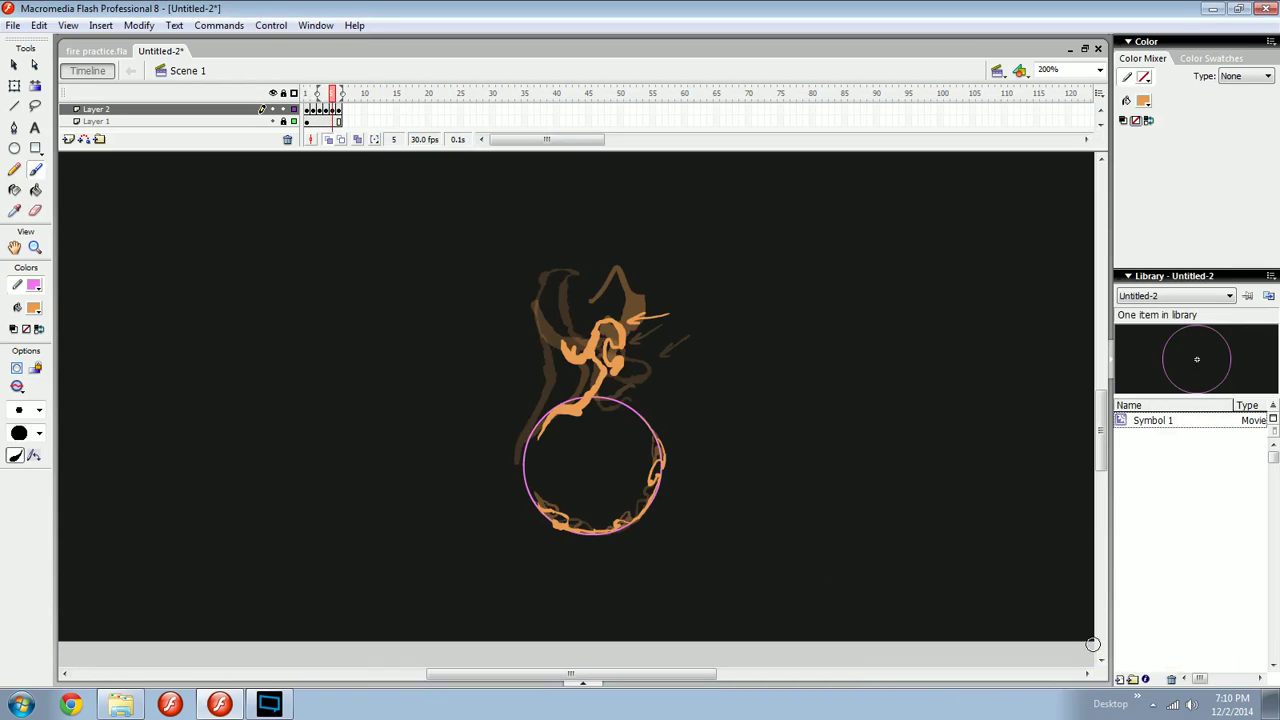
{"action": "key", "text": "ctrl+s"}
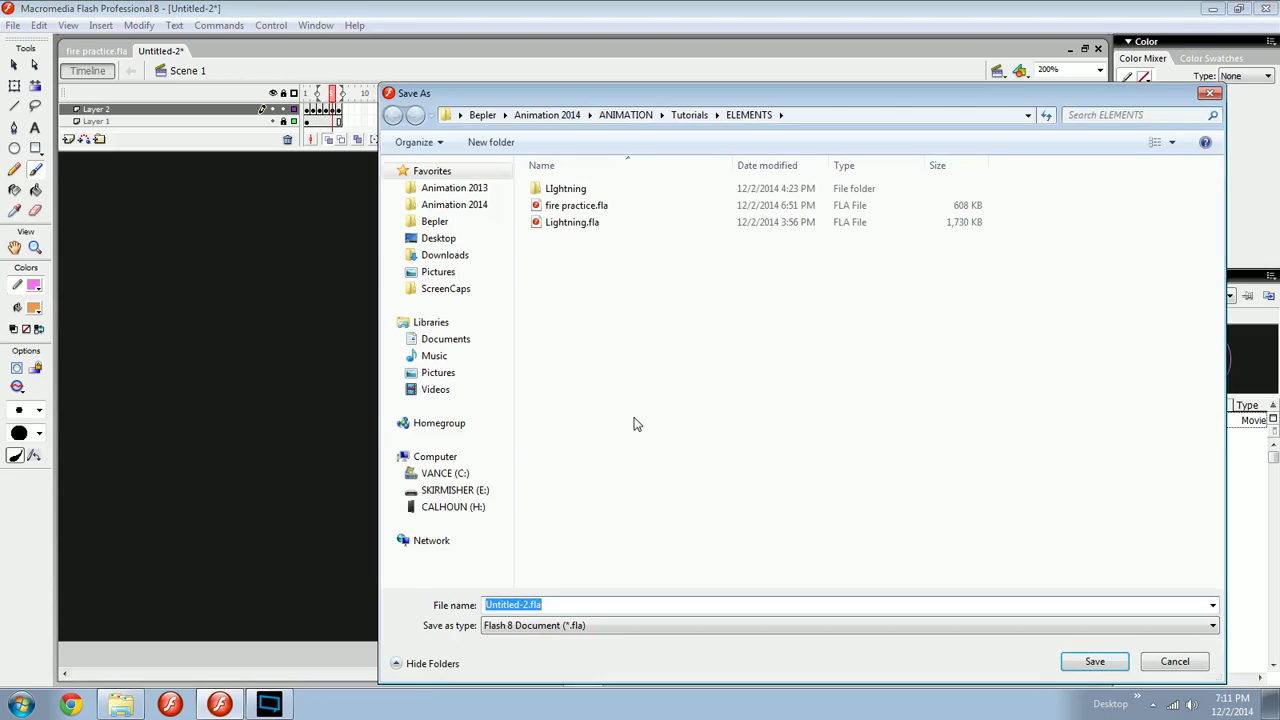
{"action": "type", "text": "fire"}
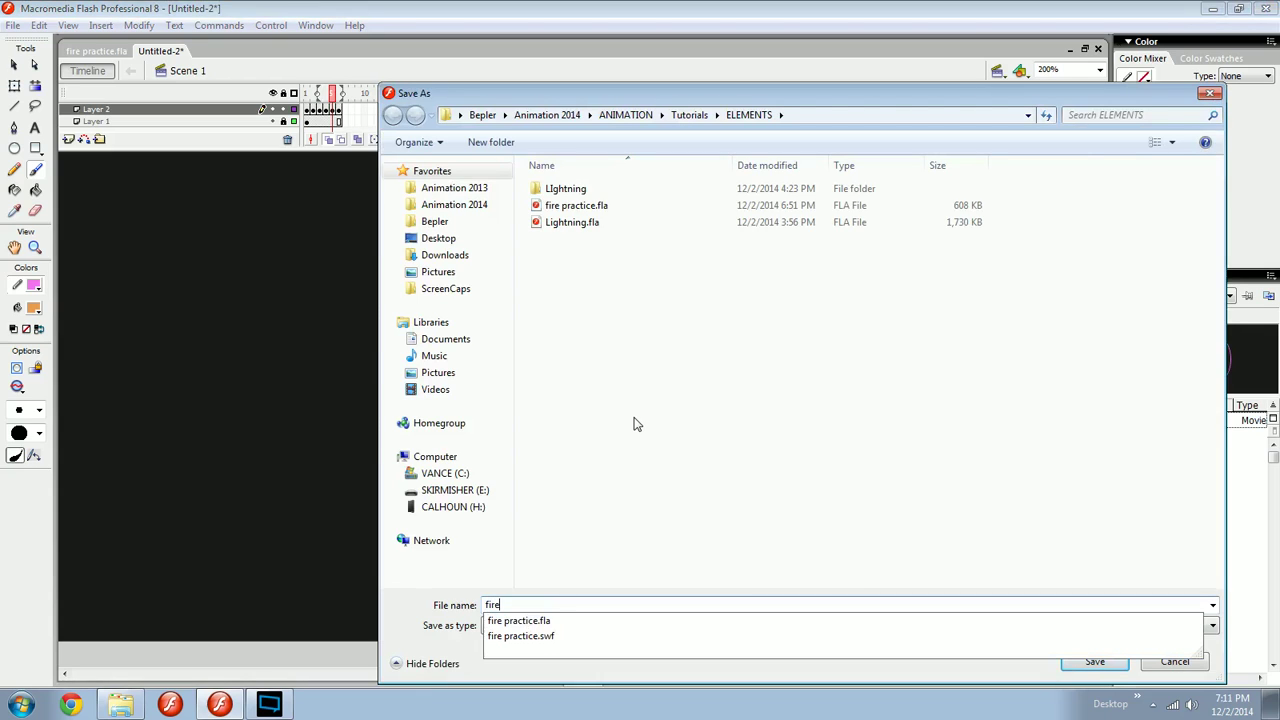
{"action": "key", "text": "Return"}
{"action": "right_click", "coordinate": [588, 390]}
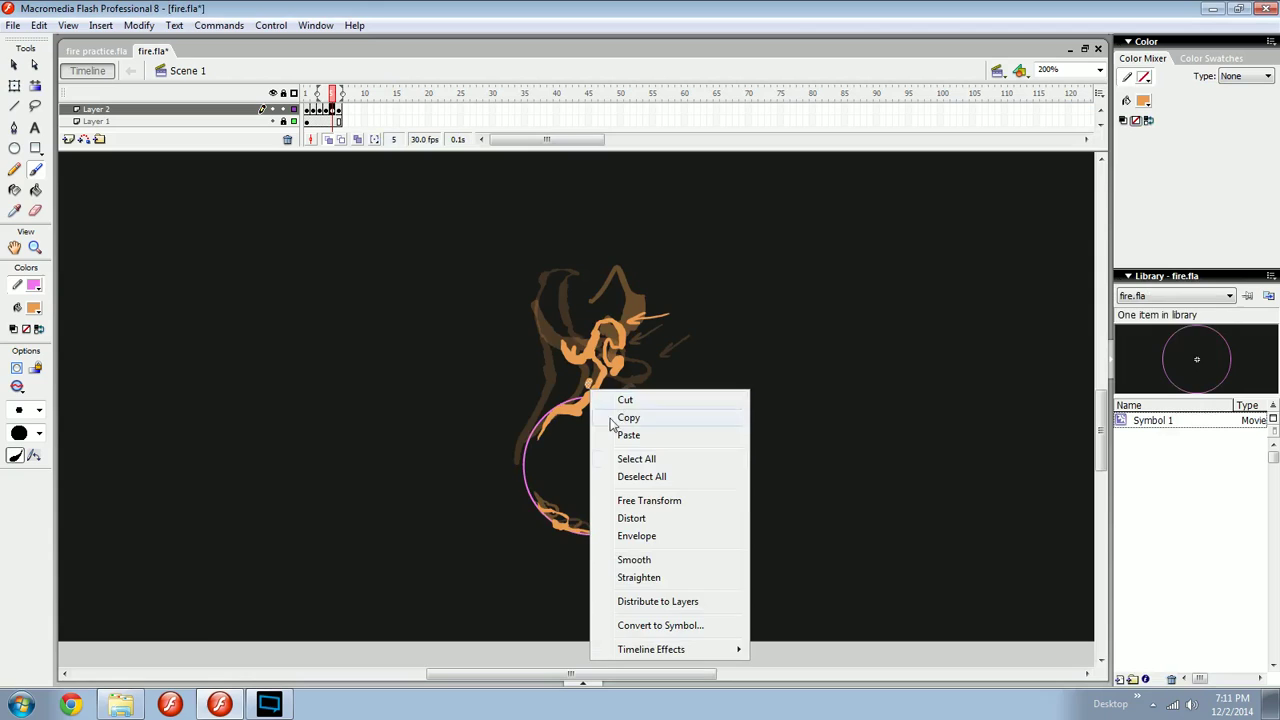
{"action": "left_click", "coordinate": [697, 284]}
Erase the direction arrows beside the upper flame on frames 5, 4 and 3.
{"action": "key", "text": "e"}
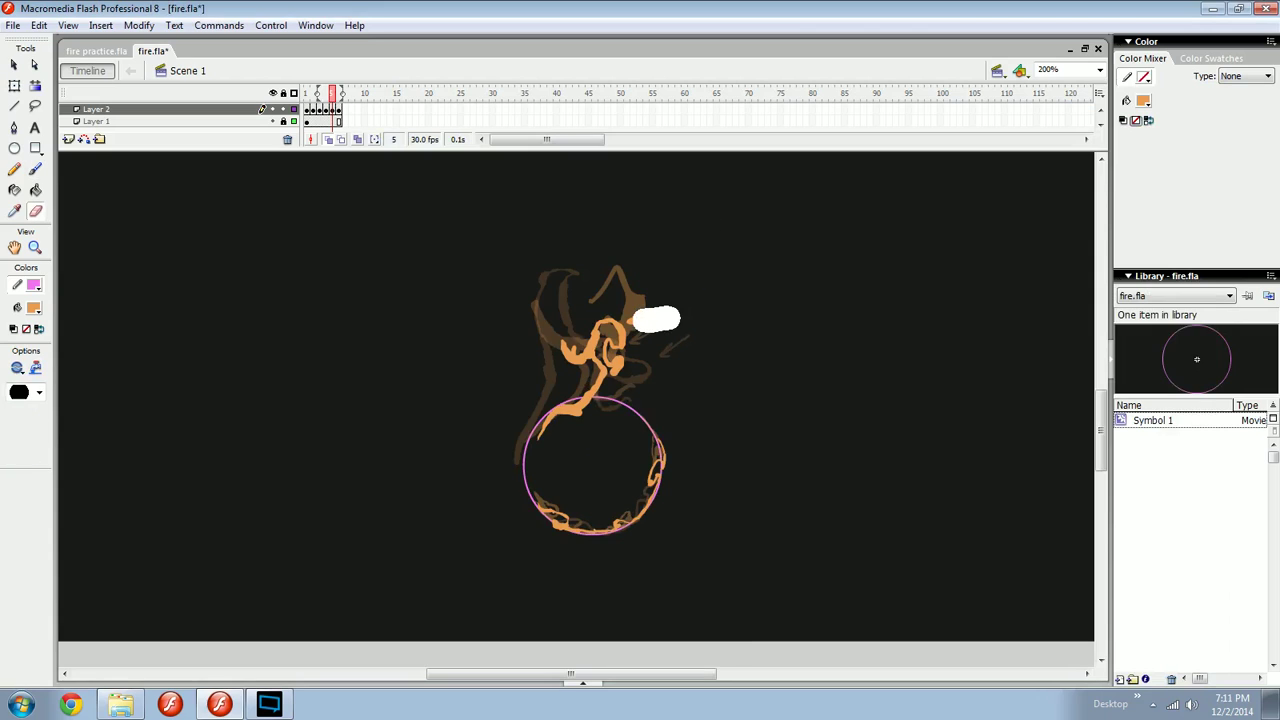
{"action": "key", "text": "comma"}
{"action": "left_click_drag", "start_coordinate": [640, 321], "coordinate": [640, 337]}
{"action": "key", "text": "comma"}
{"action": "key", "text": "period"}
{"action": "key", "text": "comma"}
{"action": "left_click_drag", "start_coordinate": [698, 326], "coordinate": [688, 338]}
{"action": "key", "text": "b"}
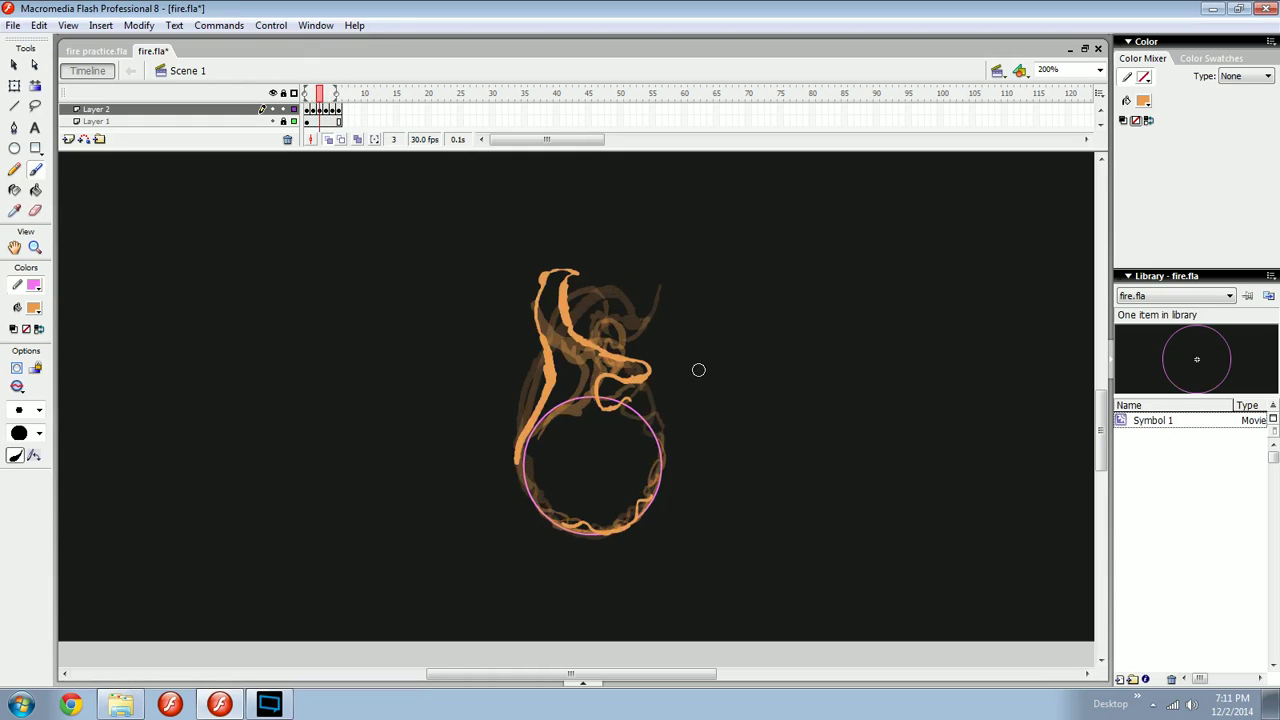
Flip between frames 4, 5 and 6 to study how the upper flame moves.
{"action": "key", "text": "period"}
{"action": "key", "text": "period"}
{"action": "key", "text": "period"}
{"action": "key", "text": "comma"}
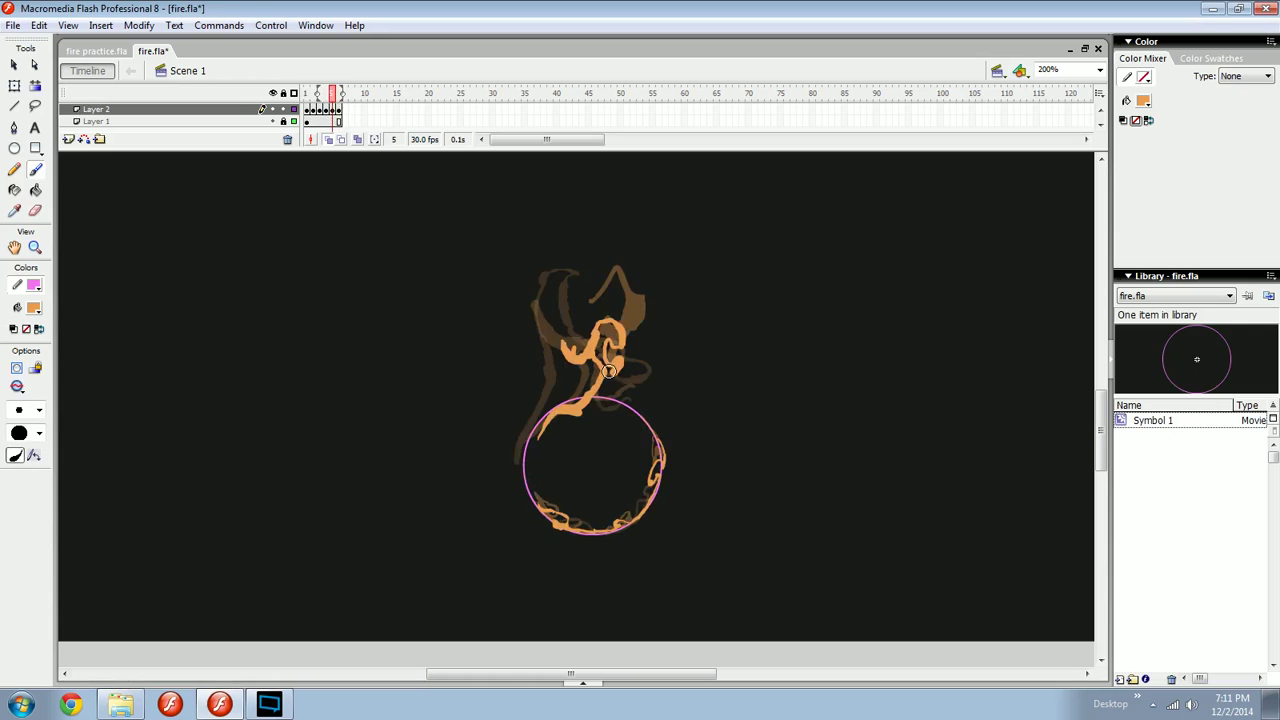
{"action": "key", "text": "period"}
{"action": "key", "text": "comma"}
{"action": "key", "text": "period"}
{"action": "key", "text": "comma"}
{"action": "key", "text": "comma"}
{"action": "key", "text": "period"}
{"action": "key", "text": "period"}
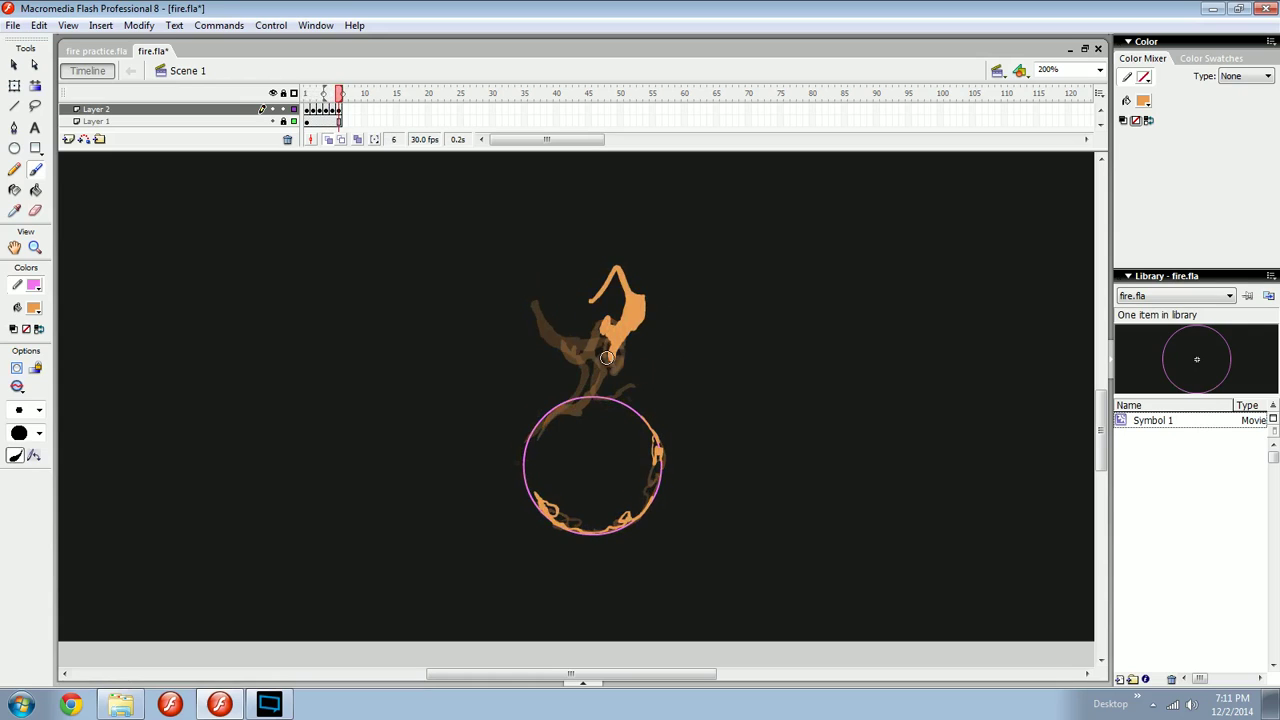
{"action": "key", "text": "comma"}
{"action": "key", "text": "period"}
{"action": "key", "text": "comma"}
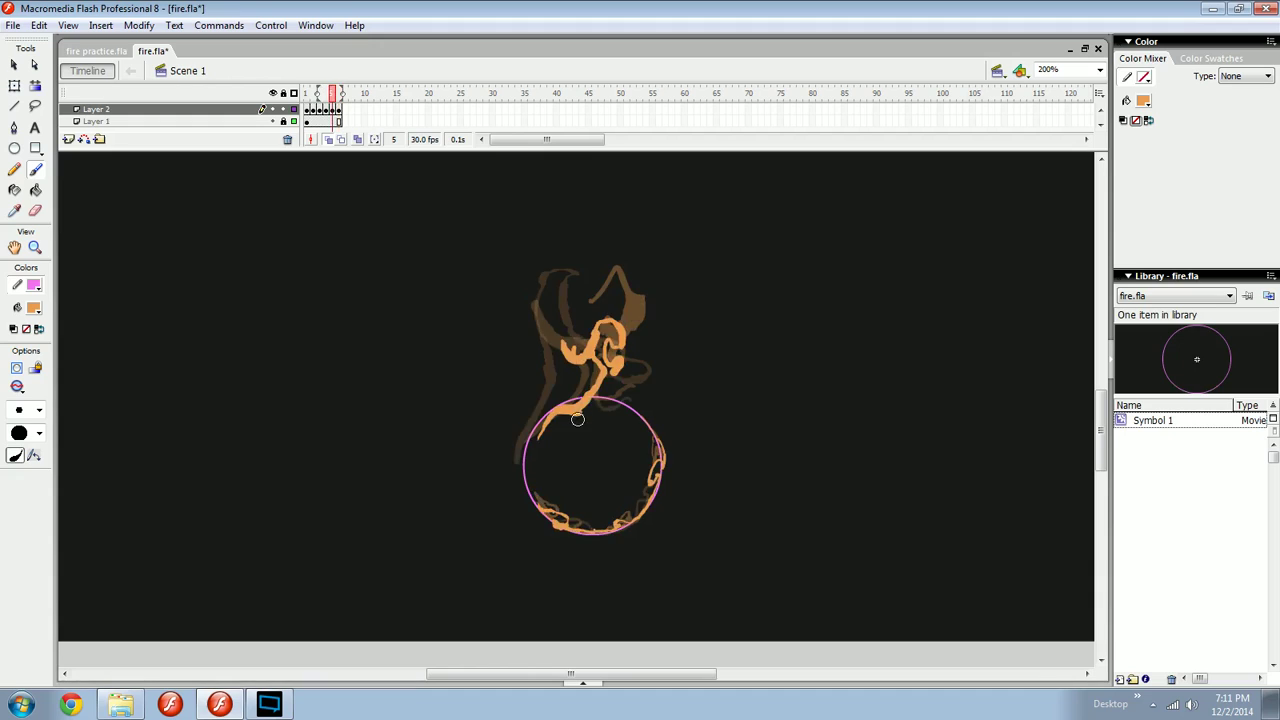
Paint a wavy flame base along the circle's upper-left edge on frame 6.
{"action": "key", "text": "comma"}
{"action": "key", "text": "period"}
{"action": "key", "text": "period"}
{"action": "mouse_move", "coordinate": [538, 434]}
{"action": "left_mouse_down"}
{"action": "mouse_move", "coordinate": [573, 406]}
{"action": "mouse_move", "coordinate": [611, 350]}
{"action": "mouse_move", "coordinate": [602, 394]}
{"action": "left_mouse_up"}
{"action": "key", "text": "e"}
{"action": "key", "text": "b"}
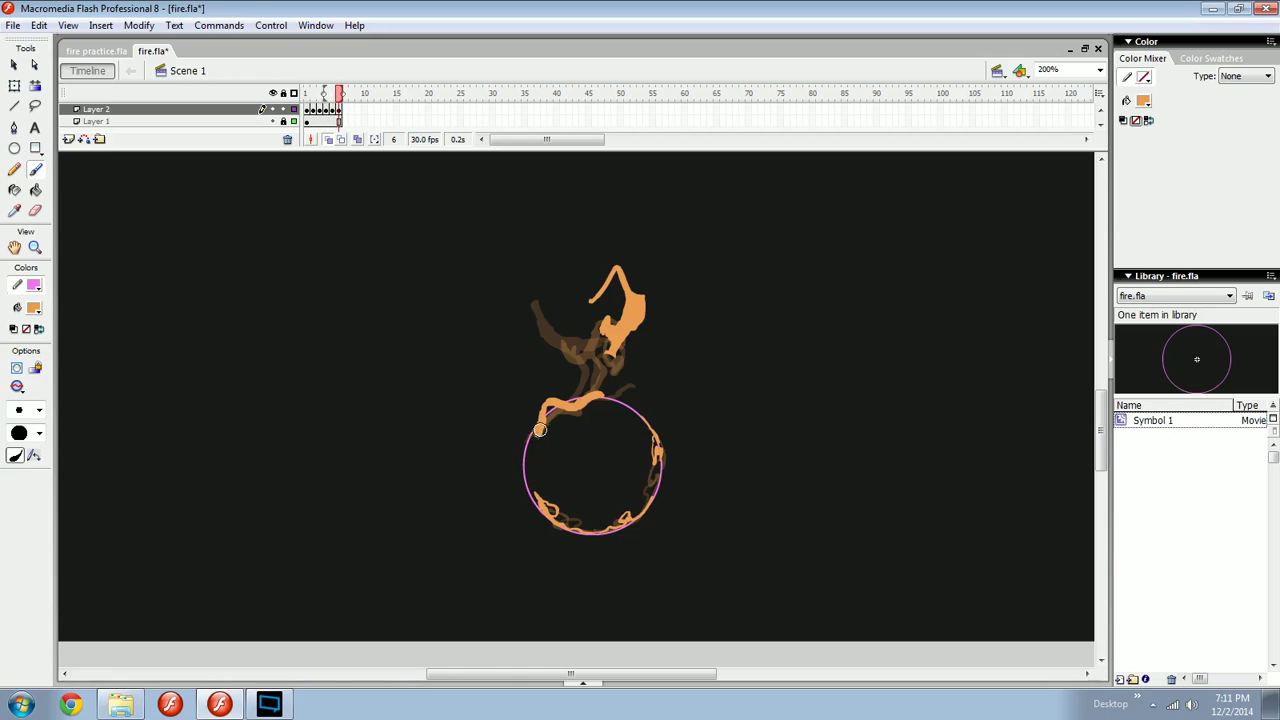
Add blank keyframes 7 to 11 and sketch trial flames rising from the circle's upper-left edge on them.
{"action": "key", "text": "F7"}
{"action": "mouse_move", "coordinate": [538, 430]}
{"action": "left_mouse_down"}
{"action": "mouse_move", "coordinate": [548, 388]}
{"action": "mouse_move", "coordinate": [594, 402]}
{"action": "left_mouse_up"}
{"action": "key", "text": "F7"}
{"action": "mouse_move", "coordinate": [536, 446]}
{"action": "left_mouse_down"}
{"action": "mouse_move", "coordinate": [545, 432]}
{"action": "mouse_move", "coordinate": [530, 390]}
{"action": "mouse_move", "coordinate": [555, 372]}
{"action": "mouse_move", "coordinate": [590, 408]}
{"action": "mouse_move", "coordinate": [540, 412]}
{"action": "mouse_move", "coordinate": [575, 352]}
{"action": "mouse_move", "coordinate": [568, 410]}
{"action": "mouse_move", "coordinate": [556, 312]}
{"action": "mouse_move", "coordinate": [570, 405]}
{"action": "left_mouse_up"}
{"action": "key", "text": "F7"}
{"action": "key", "text": "F7"}
{"action": "key", "text": "F7"}
{"action": "mouse_move", "coordinate": [541, 450]}
{"action": "left_mouse_down"}
{"action": "mouse_move", "coordinate": [583, 414]}
{"action": "mouse_move", "coordinate": [585, 377]}
{"action": "mouse_move", "coordinate": [566, 386]}
{"action": "mouse_move", "coordinate": [550, 302]}
{"action": "mouse_move", "coordinate": [565, 271]}
{"action": "mouse_move", "coordinate": [537, 332]}
{"action": "mouse_move", "coordinate": [545, 351]}
{"action": "mouse_move", "coordinate": [562, 270]}
{"action": "mouse_move", "coordinate": [570, 313]}
{"action": "mouse_move", "coordinate": [565, 275]}
{"action": "left_mouse_up"}
{"action": "key", "text": "comma"}
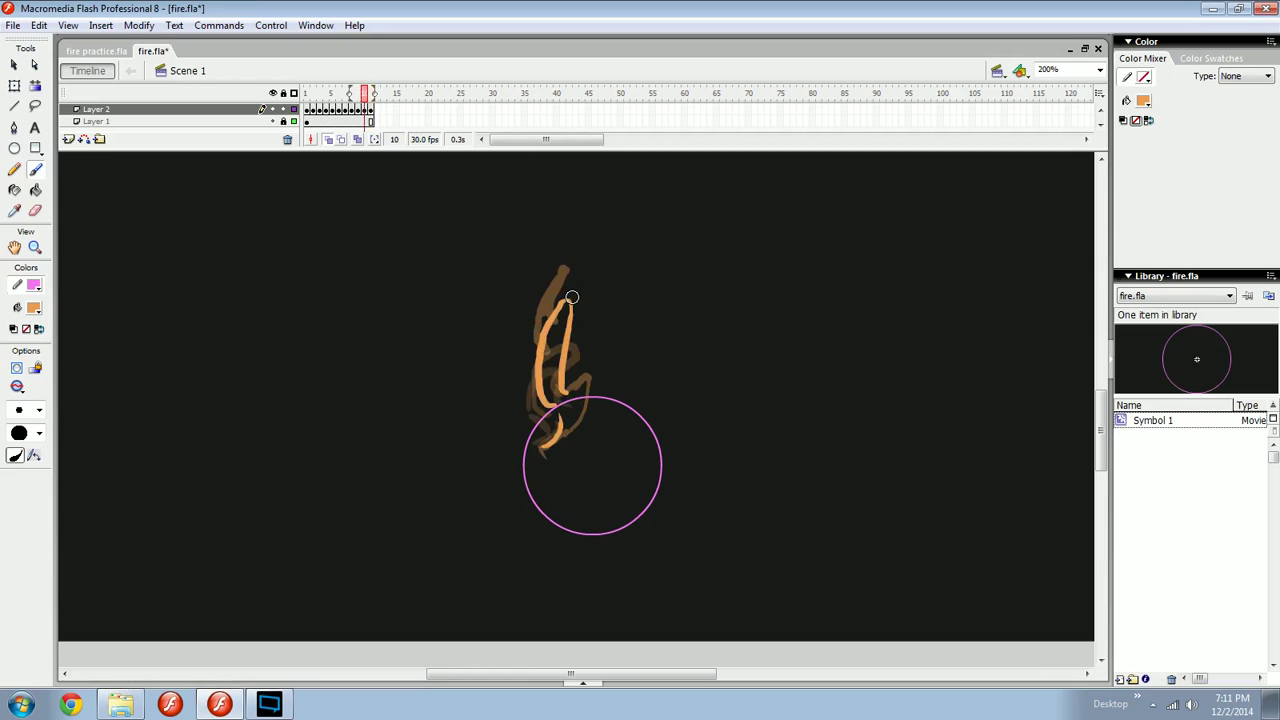
Flip back and forth through the trial flame frames to review the rising motion.
{"action": "key", "text": "comma"}
{"action": "key", "text": "period"}
{"action": "key", "text": "comma"}
{"action": "key", "text": "period"}
{"action": "key", "text": "period"}
{"action": "key", "text": "comma"}
{"action": "key", "text": "period"}
{"action": "key", "text": "comma"}
{"action": "key", "text": "comma"}
{"action": "key", "text": "comma"}
{"action": "key", "text": "comma"}
{"action": "key", "text": "period"}
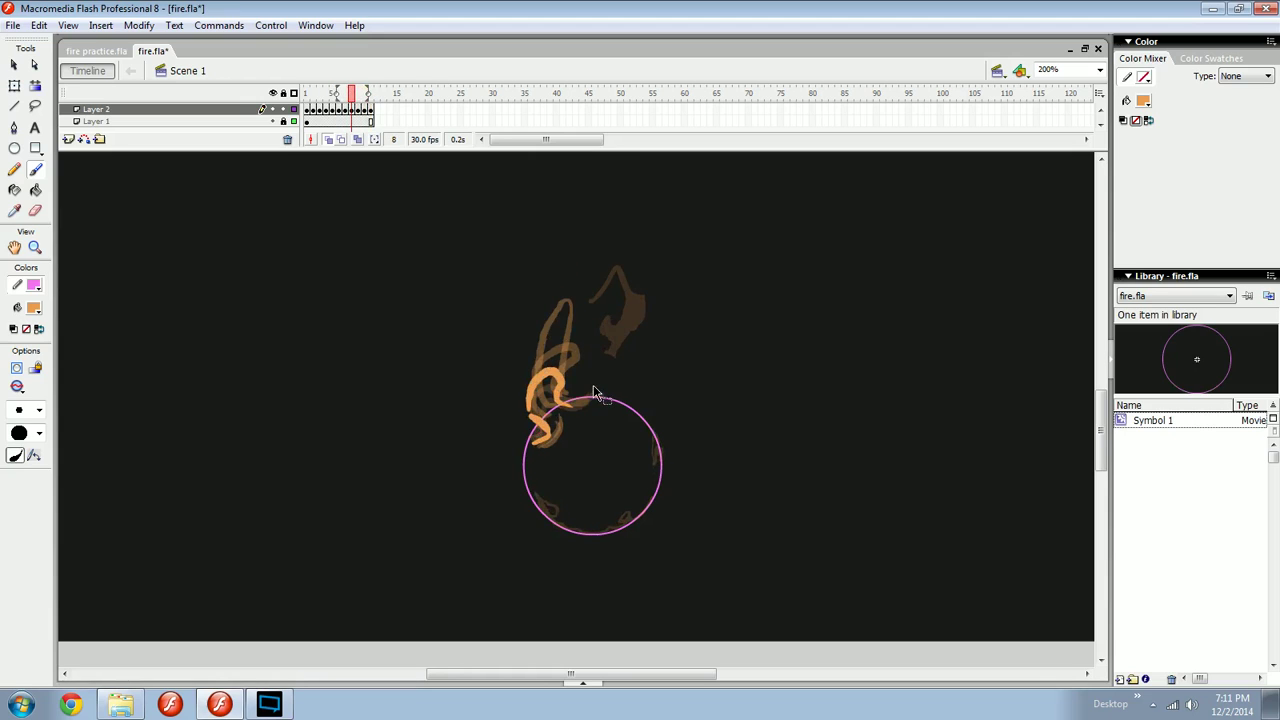
Undo the trial flame sketches and the extra keyframes back to a blank frame 7.
{"action": "key", "text": "ctrl+z"}
{"action": "key", "text": "ctrl+z"}
{"action": "key", "text": "ctrl+z"}
{"action": "key", "text": "ctrl+z"}
{"action": "key", "text": "ctrl+z"}
{"action": "key", "text": "ctrl+z"}
{"action": "key", "text": "ctrl+z"}
{"action": "key", "text": "ctrl+z"}
{"action": "key", "text": "ctrl+z"}
{"action": "key", "text": "ctrl+z"}
{"action": "key", "text": "ctrl+z"}
{"action": "key", "text": "ctrl+z"}
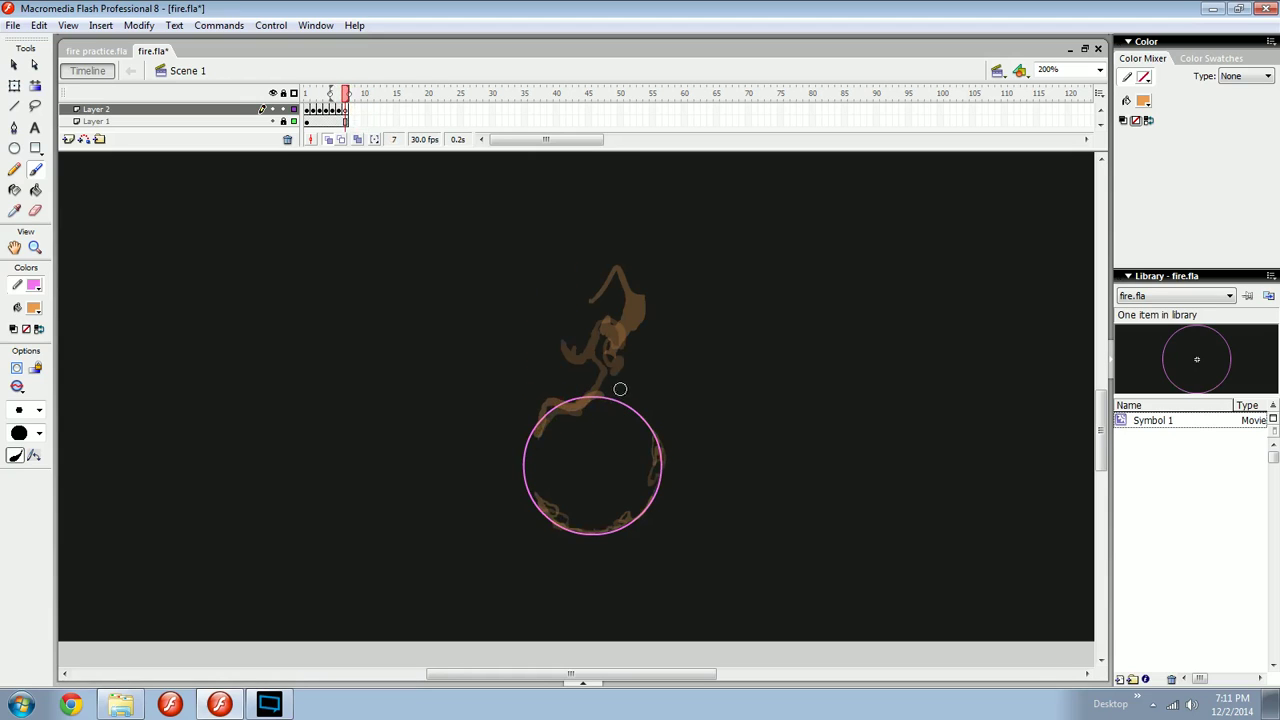
Flip through frames 3 to 7 and play back the animation to check the flame's motion.
{"action": "key", "text": "comma"}
{"action": "key", "text": "comma"}
{"action": "key", "text": "period"}
{"action": "key", "text": "comma"}
{"action": "key", "text": "comma"}
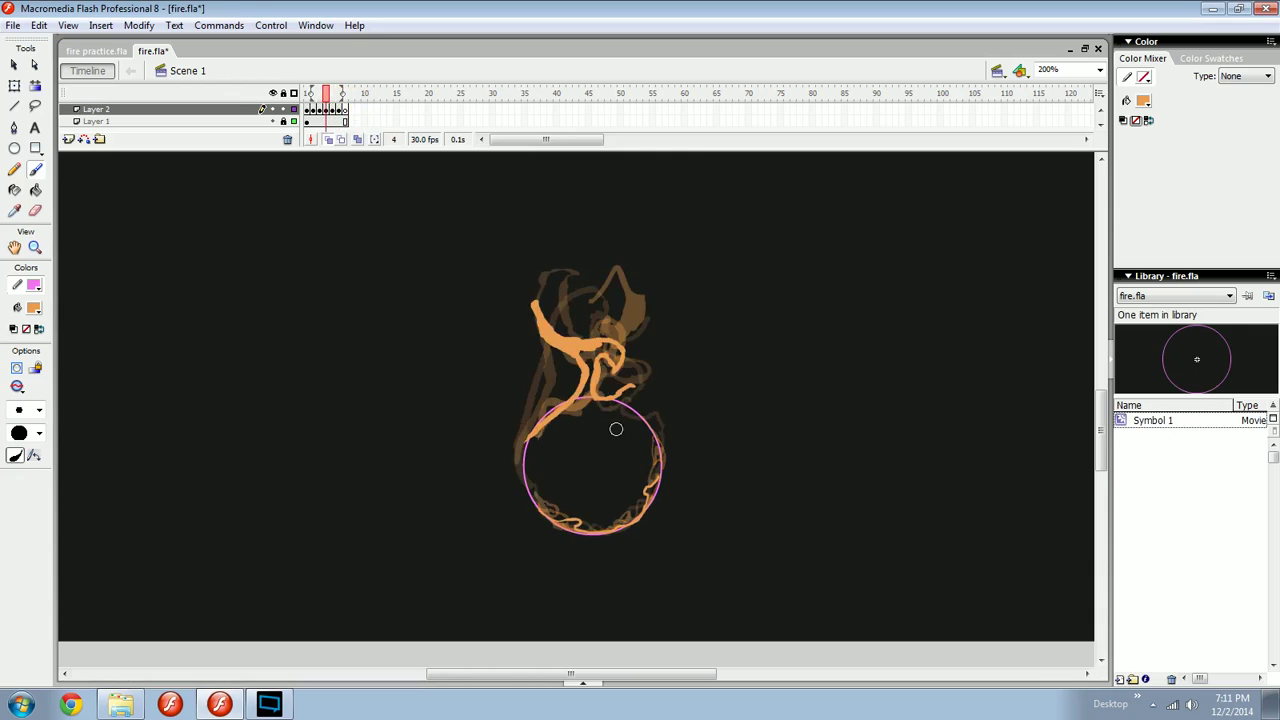
{"action": "key", "text": "period"}
{"action": "key", "text": "comma"}
{"action": "key", "text": "comma"}
{"action": "key", "text": "period"}
{"action": "key", "text": "period"}
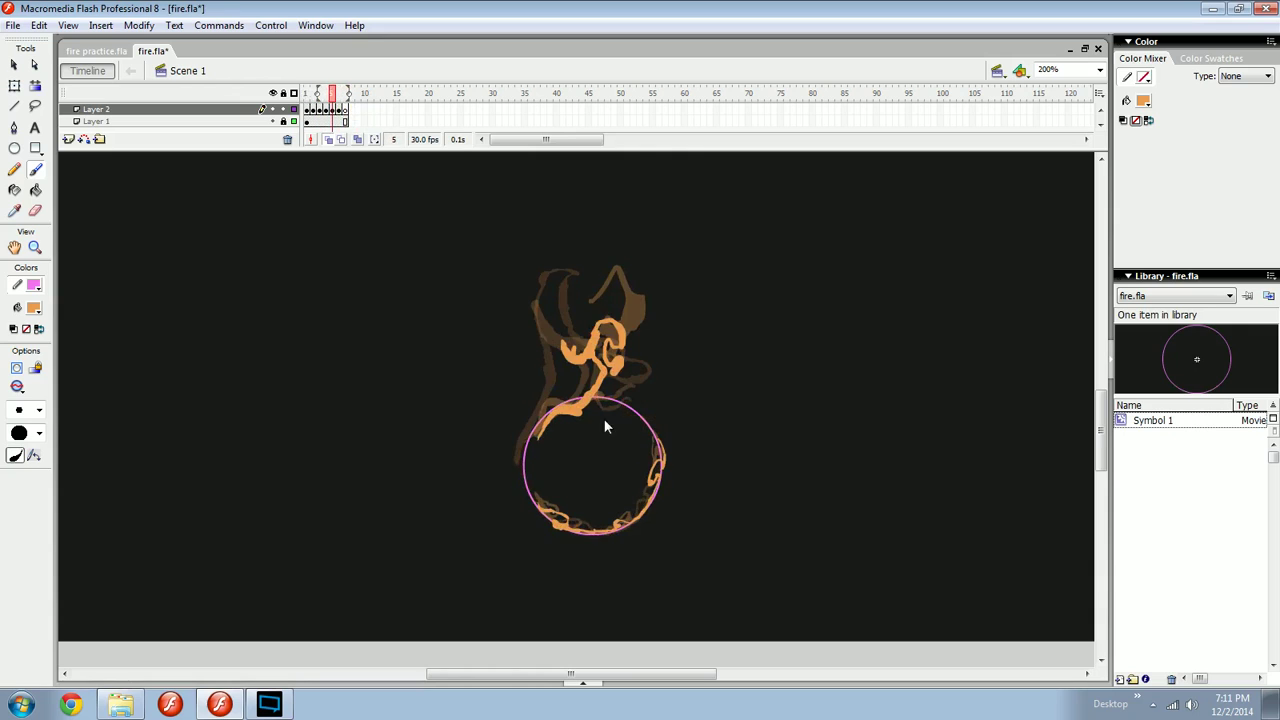
{"action": "key", "text": "period"}
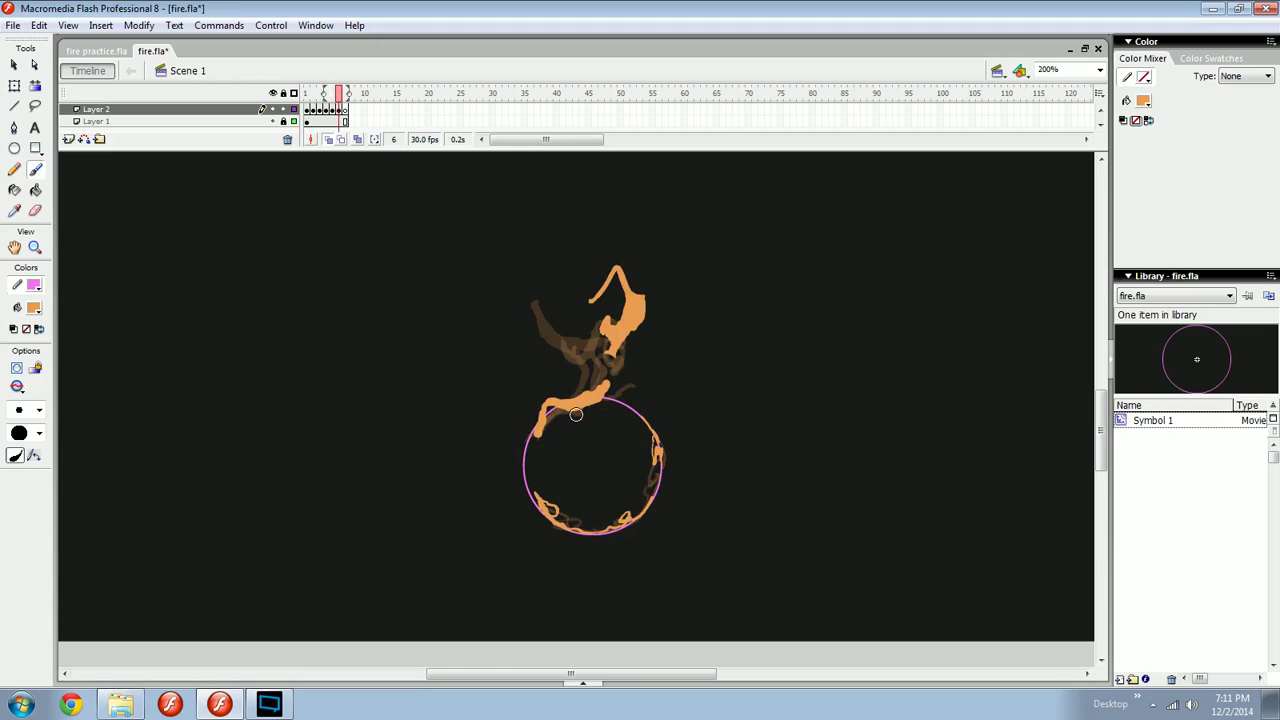
{"action": "key", "text": "Return"}
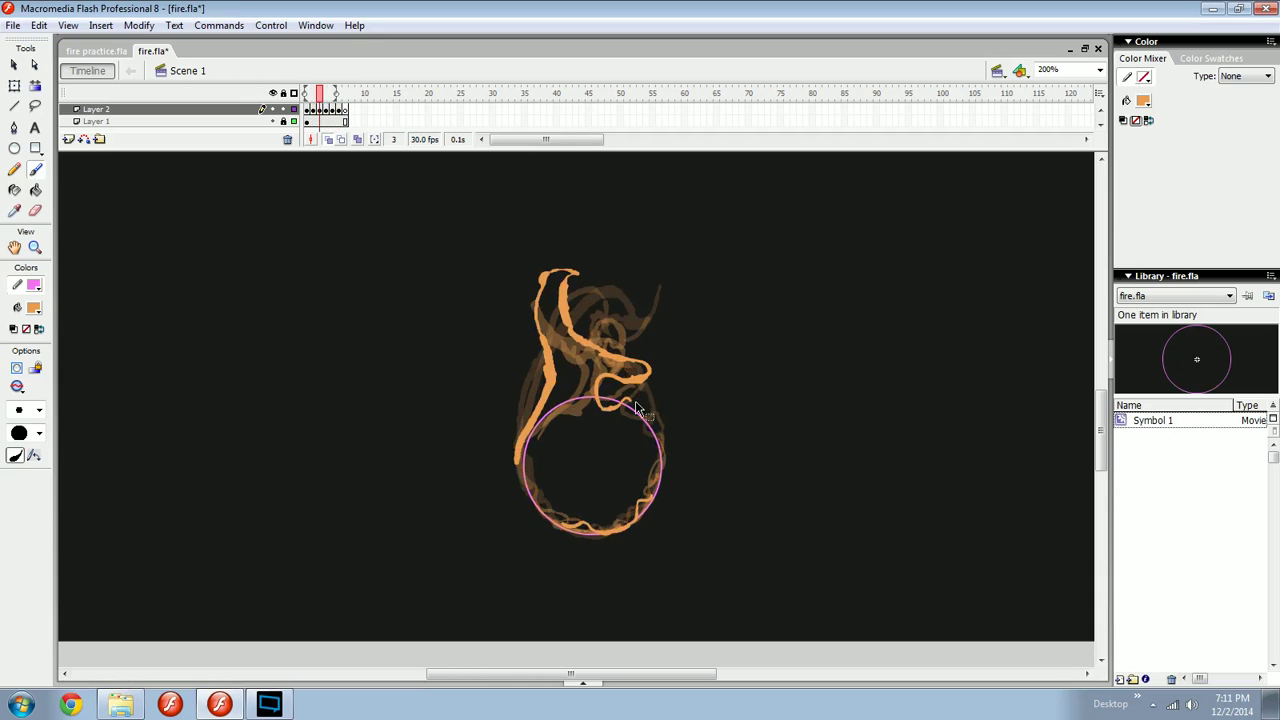
{"action": "key", "text": "period"}
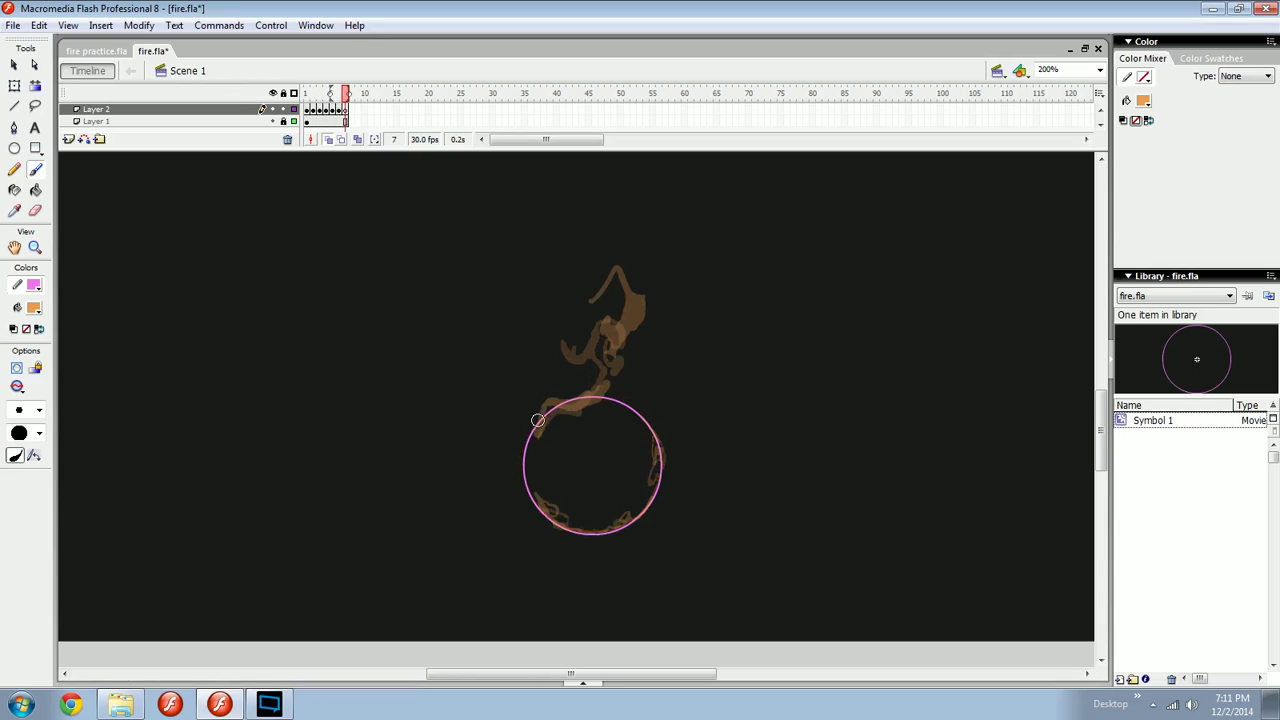
Paint a low flame bump on frame 7 at the circle's upper-left edge and a taller pointed tongue on new blank keyframe 8.
{"action": "mouse_move", "coordinate": [529, 409]}
{"action": "left_mouse_down"}
{"action": "mouse_move", "coordinate": [539, 388]}
{"action": "mouse_move", "coordinate": [595, 406]}
{"action": "left_mouse_up"}
{"action": "key", "text": "F7"}
{"action": "left_click_drag", "start_coordinate": [528, 394], "coordinate": [543, 440]}
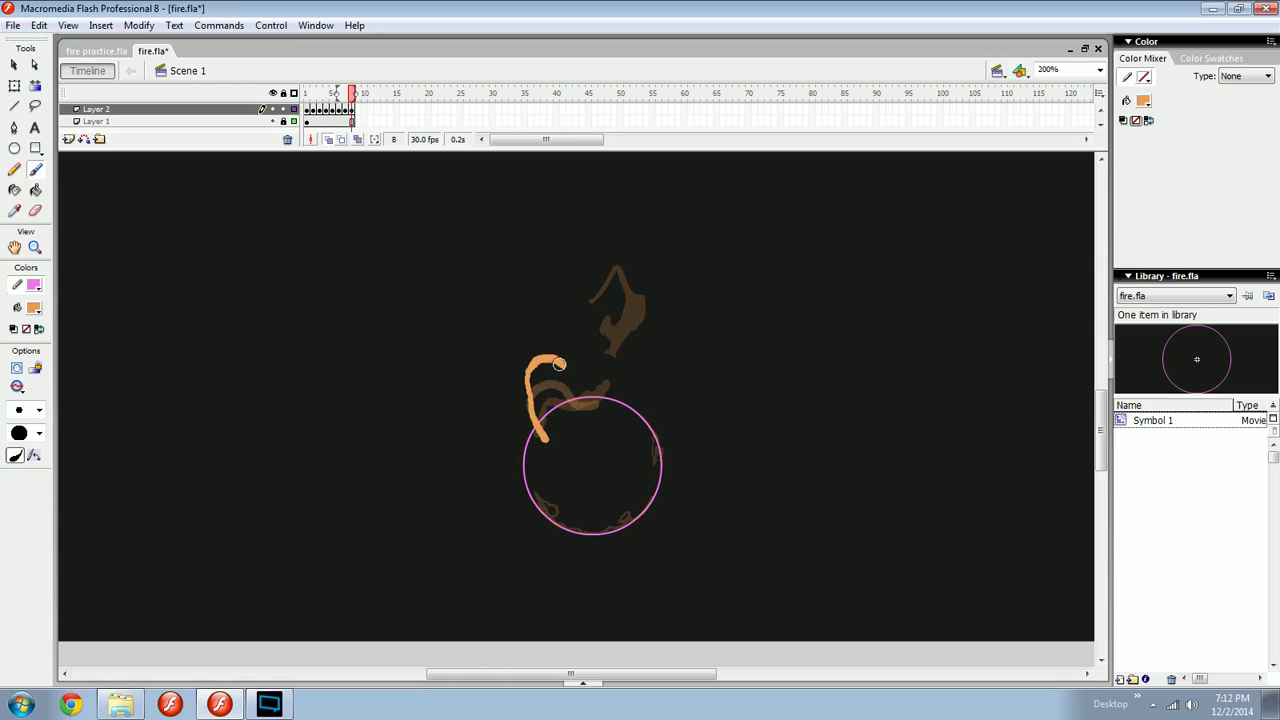
{"action": "key", "text": "ctrl+z"}
{"action": "mouse_move", "coordinate": [570, 363]}
{"action": "left_mouse_down"}
{"action": "mouse_move", "coordinate": [557, 334]}
{"action": "mouse_move", "coordinate": [540, 438]}
{"action": "left_mouse_up"}
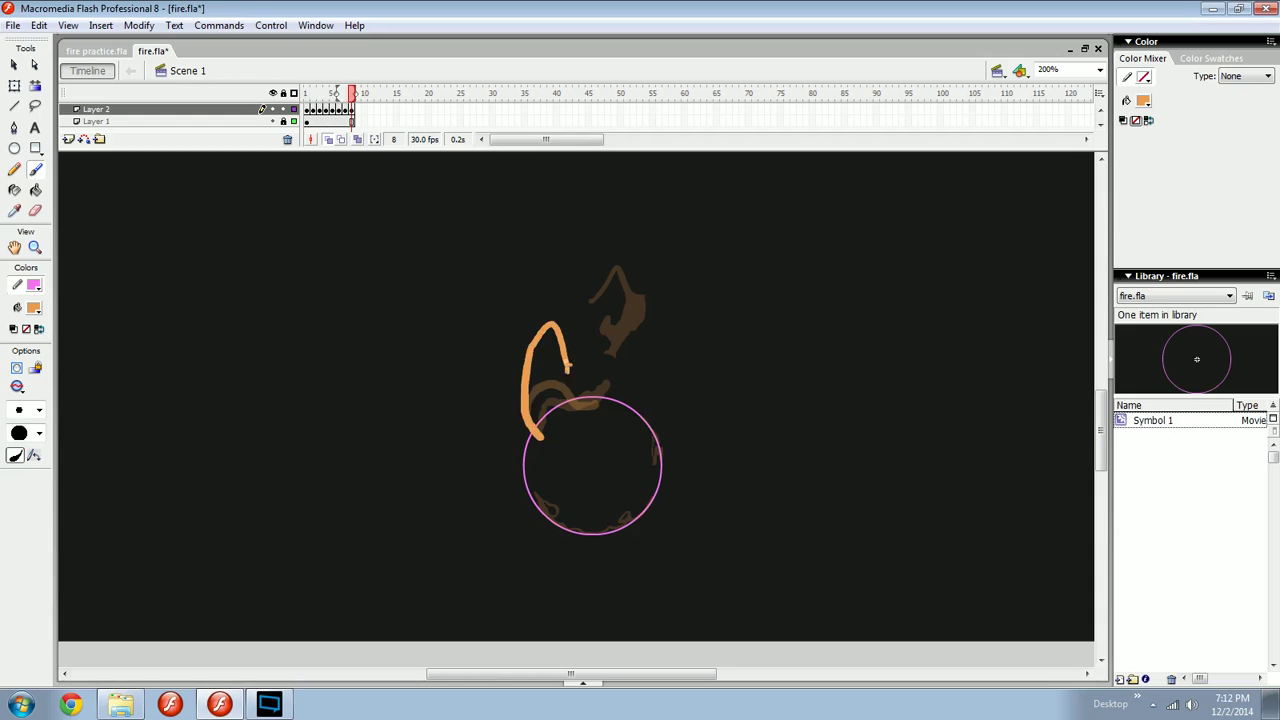
Add blank keyframes 9 and 10, painting the tongue stretched upward on 9 and its tip detached from a shrunken base on 10.
{"action": "key", "text": "F7"}
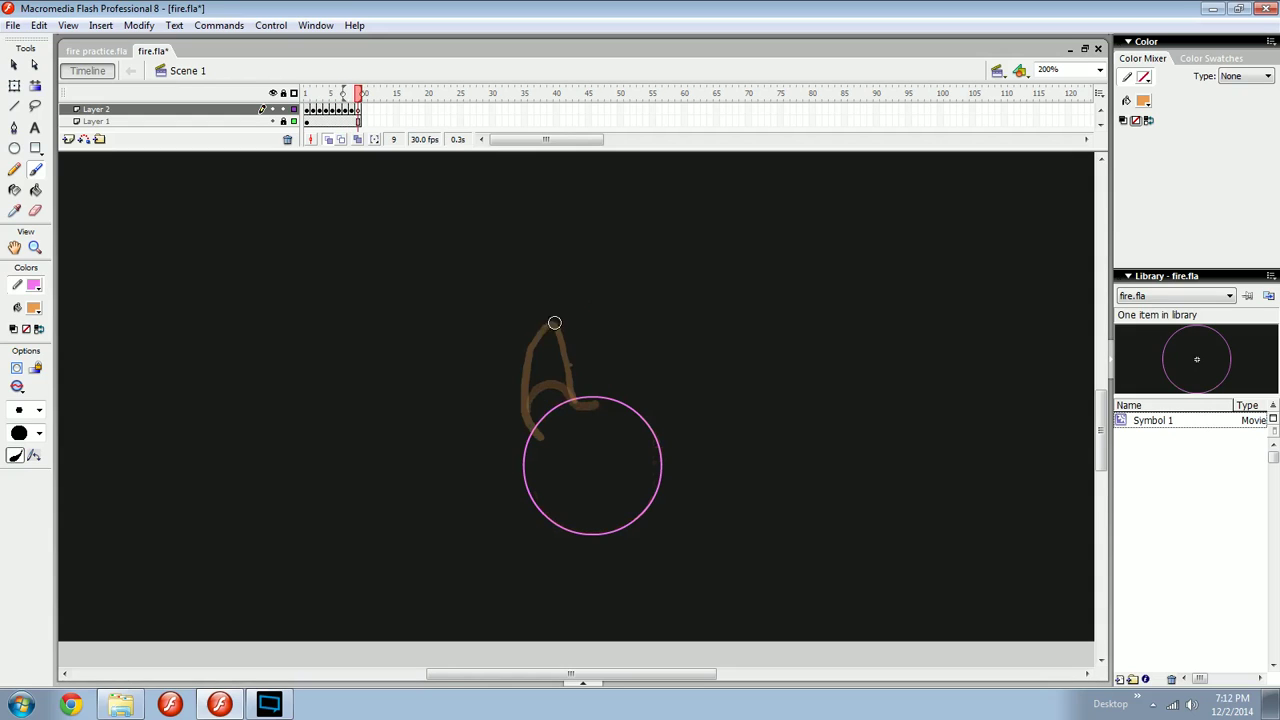
{"action": "mouse_move", "coordinate": [527, 383]}
{"action": "left_mouse_down"}
{"action": "mouse_move", "coordinate": [537, 445]}
{"action": "mouse_move", "coordinate": [522, 305]}
{"action": "mouse_move", "coordinate": [538, 267]}
{"action": "left_mouse_up"}
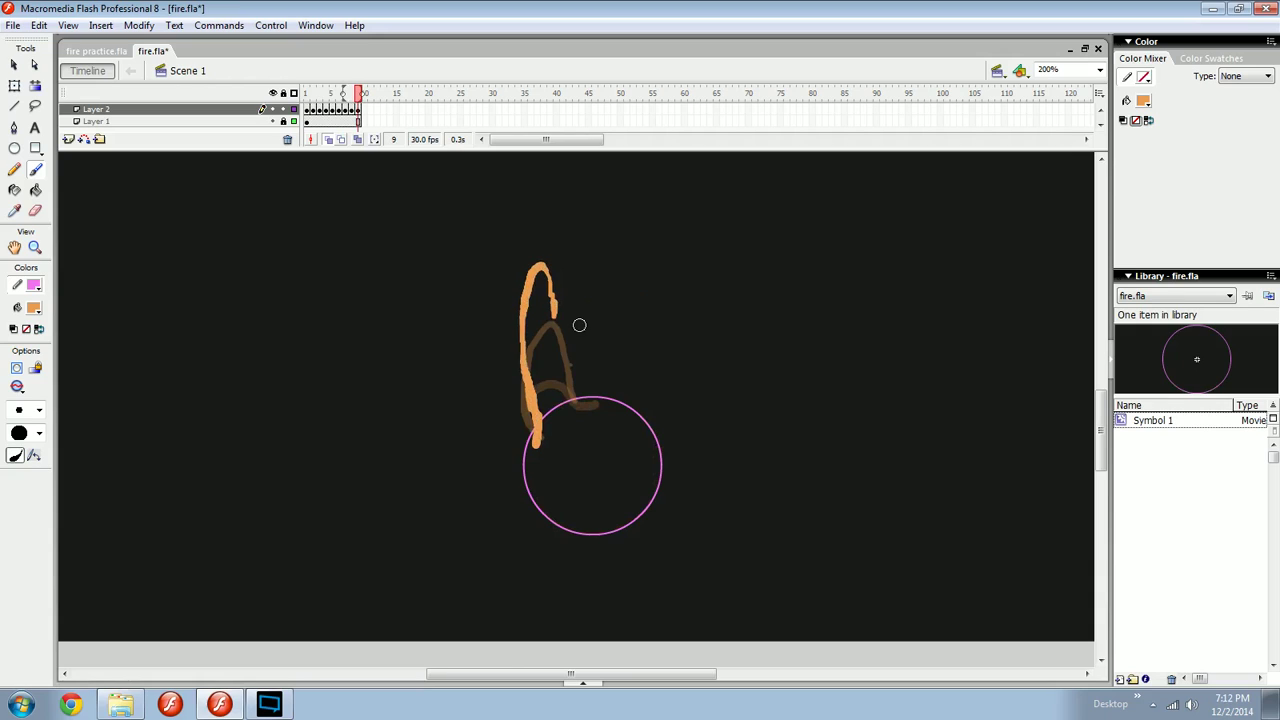
{"action": "key", "text": "F7"}
{"action": "left_click_drag", "start_coordinate": [547, 368], "coordinate": [537, 445]}
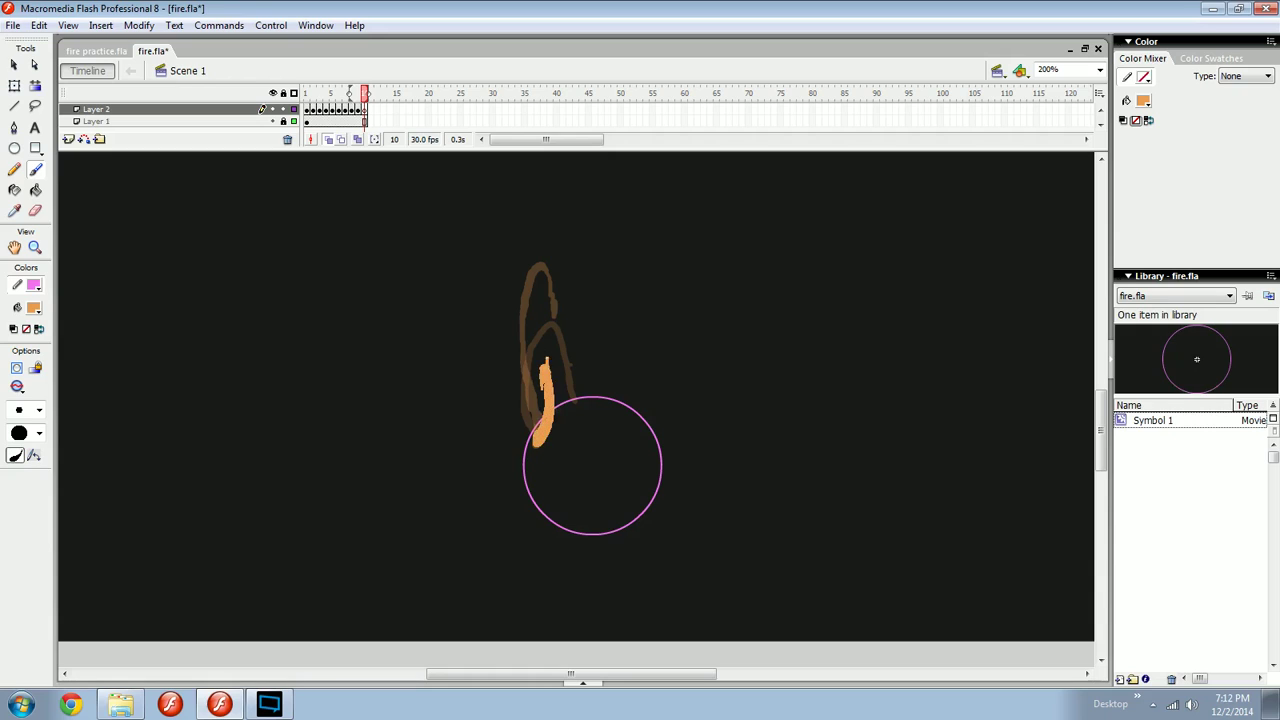
{"action": "mouse_move", "coordinate": [545, 365]}
{"action": "left_mouse_down"}
{"action": "mouse_move", "coordinate": [526, 268]}
{"action": "mouse_move", "coordinate": [534, 237]}
{"action": "mouse_move", "coordinate": [542, 245]}
{"action": "left_mouse_up"}
Add blank keyframe 11 and paint the remaining flame base bending down toward the circle's top.
{"action": "key", "text": "F7"}
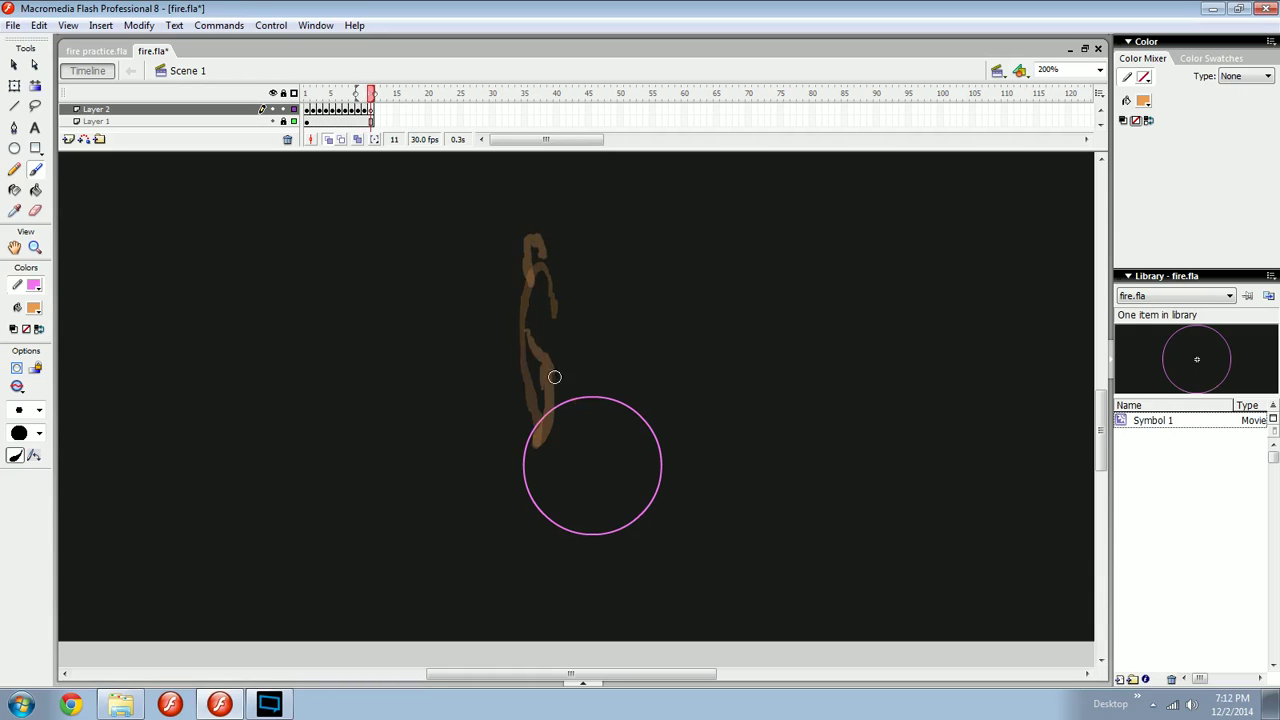
{"action": "left_click_drag", "start_coordinate": [537, 352], "coordinate": [547, 379]}
{"action": "key", "text": "e"}
{"action": "key", "text": "n"}
{"action": "key", "text": "comma"}
{"action": "key", "text": "comma"}
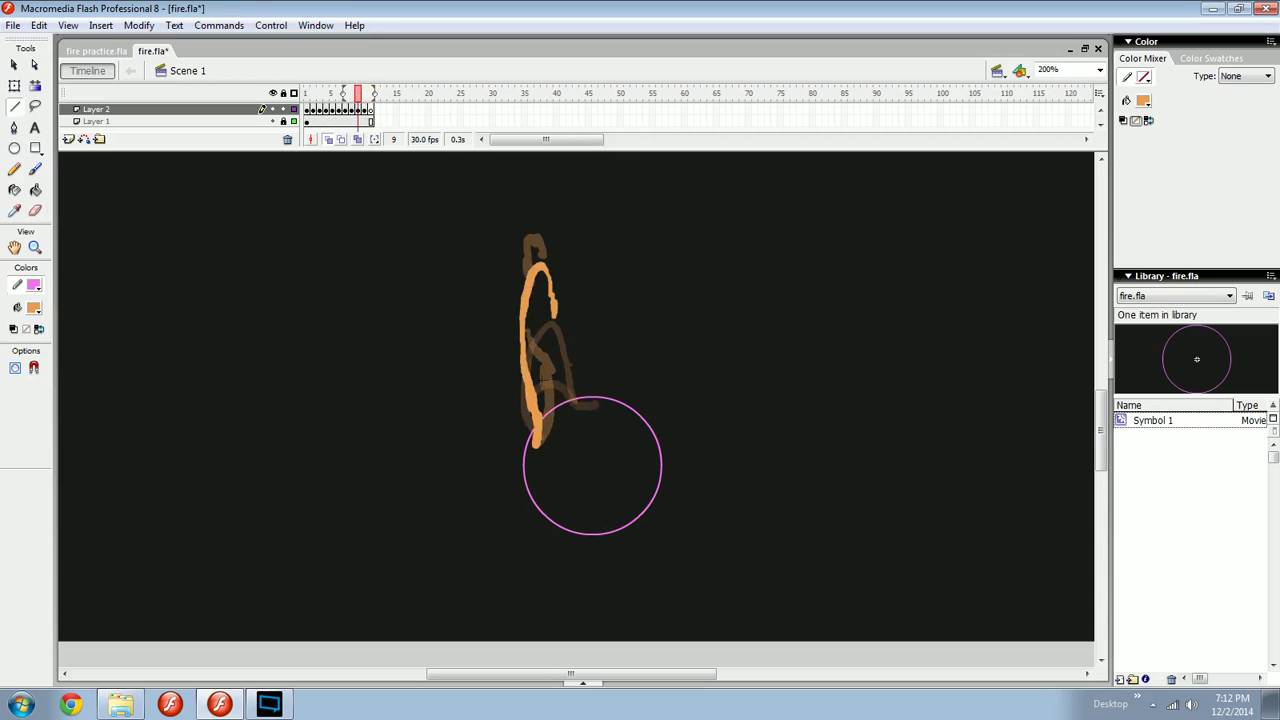
{"action": "key", "text": "period"}
{"action": "key", "text": "b"}
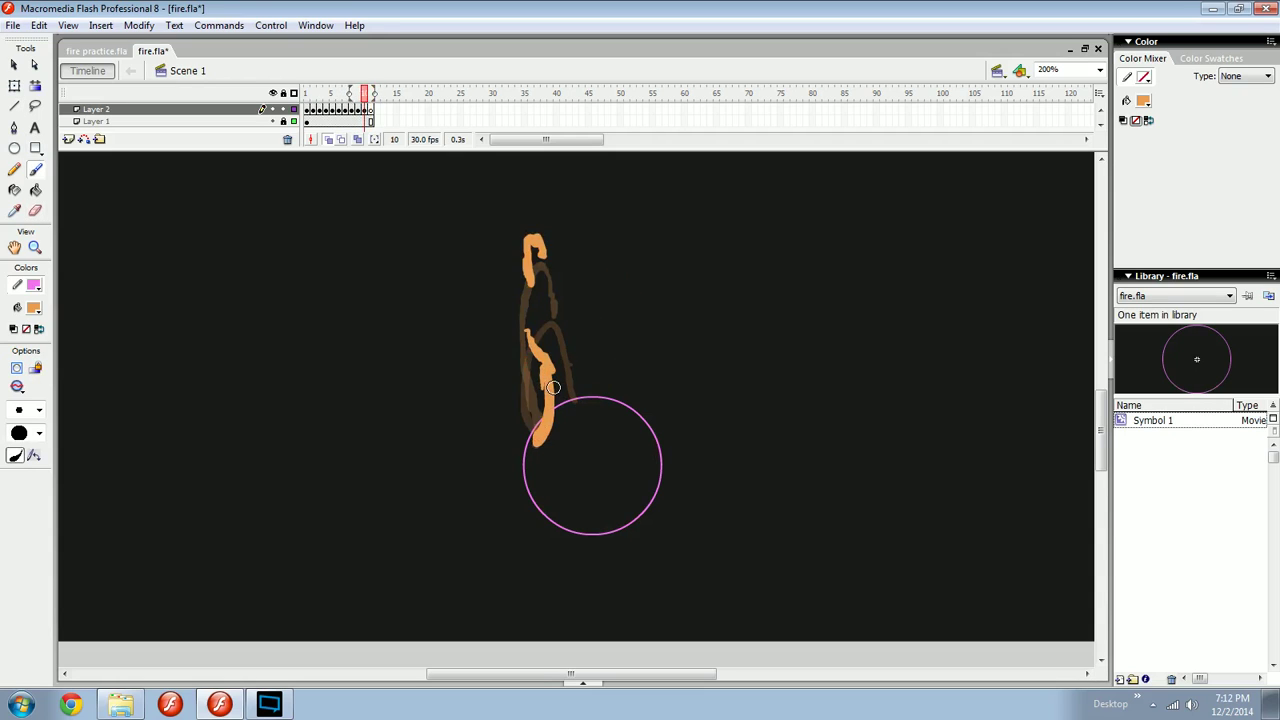
{"action": "key", "text": "period"}
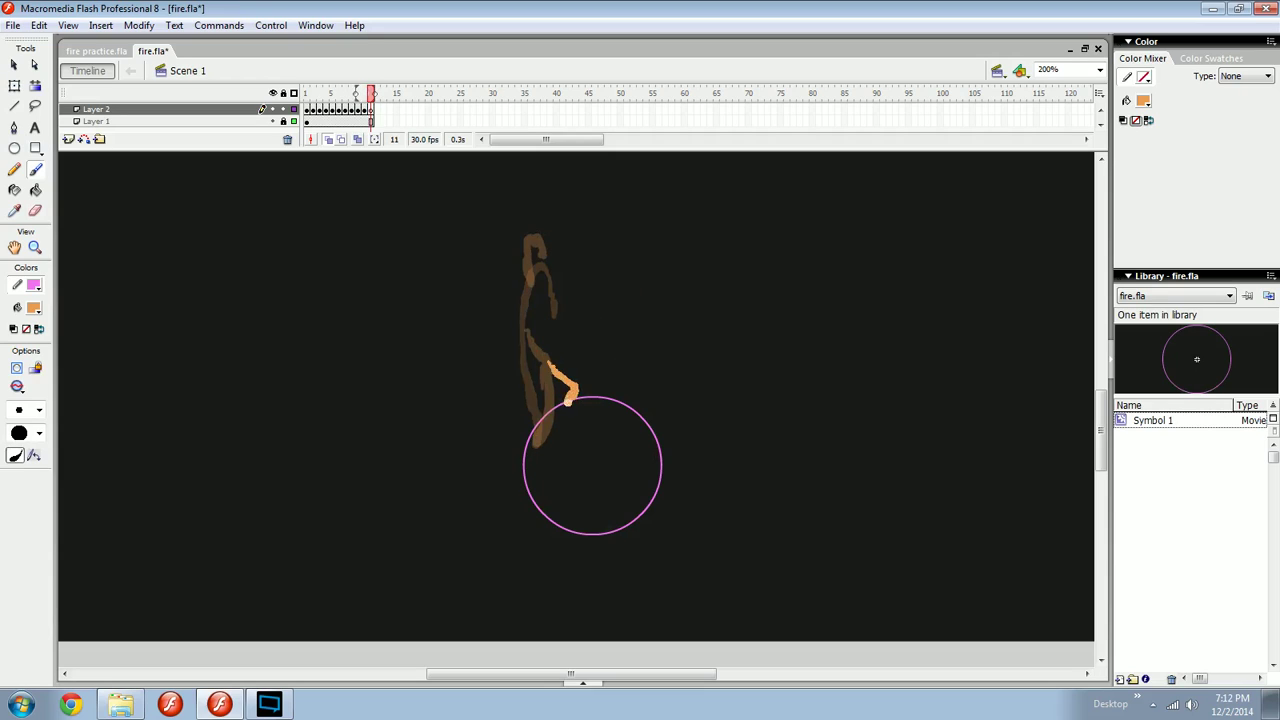
Paint the flame base on frame 12 as a low wedge hugging the circle's upper-left edge, comparing it with frame 11.
{"action": "key", "text": "comma"}
{"action": "mouse_move", "coordinate": [569, 400]}
{"action": "left_mouse_down"}
{"action": "mouse_move", "coordinate": [554, 431]}
{"action": "mouse_move", "coordinate": [598, 404]}
{"action": "left_mouse_up"}
{"action": "key", "text": "period"}
{"action": "key", "text": "period"}
{"action": "key", "text": "comma"}
{"action": "key", "text": "period"}
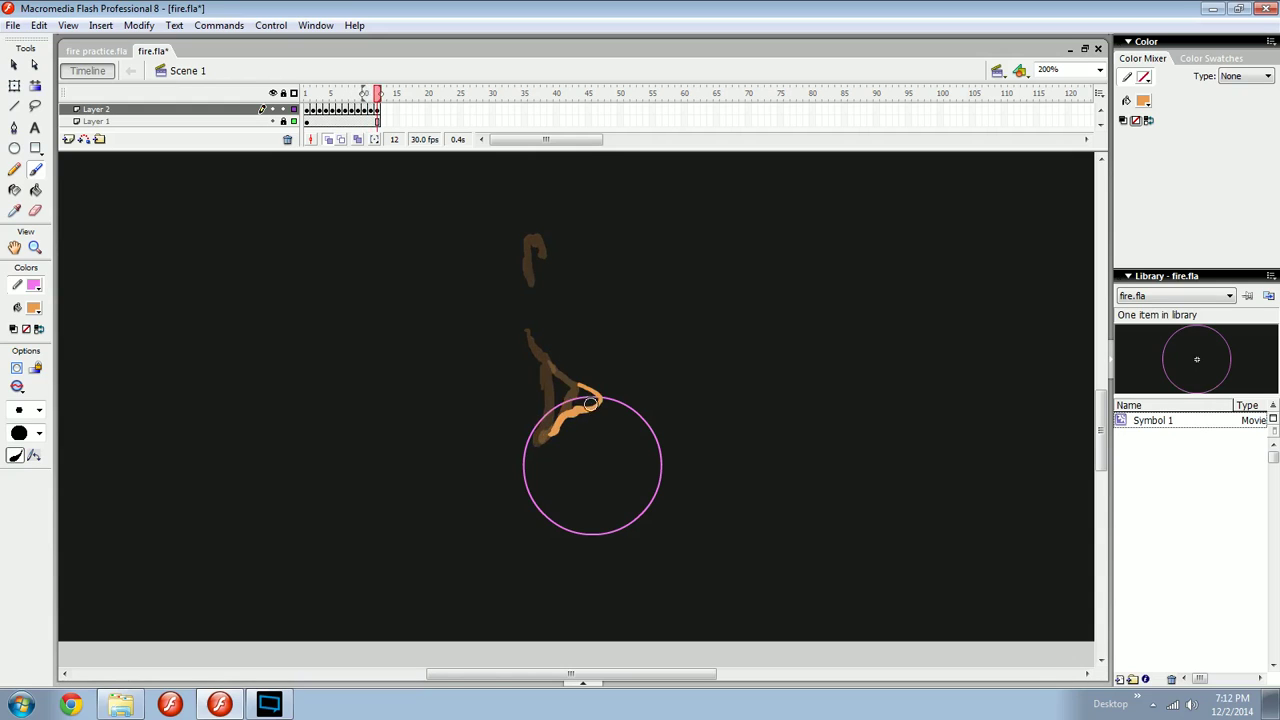
Paint the low flame remnant on frame 13 with a small spike at the circle's top.
{"action": "key", "text": "period"}
{"action": "key", "text": "comma"}
{"action": "mouse_move", "coordinate": [597, 403]}
{"action": "left_mouse_down"}
{"action": "mouse_move", "coordinate": [593, 360]}
{"action": "mouse_move", "coordinate": [607, 367]}
{"action": "mouse_move", "coordinate": [620, 412]}
{"action": "mouse_move", "coordinate": [632, 404]}
{"action": "mouse_move", "coordinate": [611, 408]}
{"action": "mouse_move", "coordinate": [578, 377]}
{"action": "mouse_move", "coordinate": [613, 387]}
{"action": "left_mouse_up"}
{"action": "key", "text": "period"}
Add blank keyframe 14 and paint a small rising flame hump with a curled right end at the circle's top.
{"action": "key", "text": "F7"}
{"action": "key", "text": "e"}
{"action": "key", "text": "n"}
{"action": "key", "text": "b"}
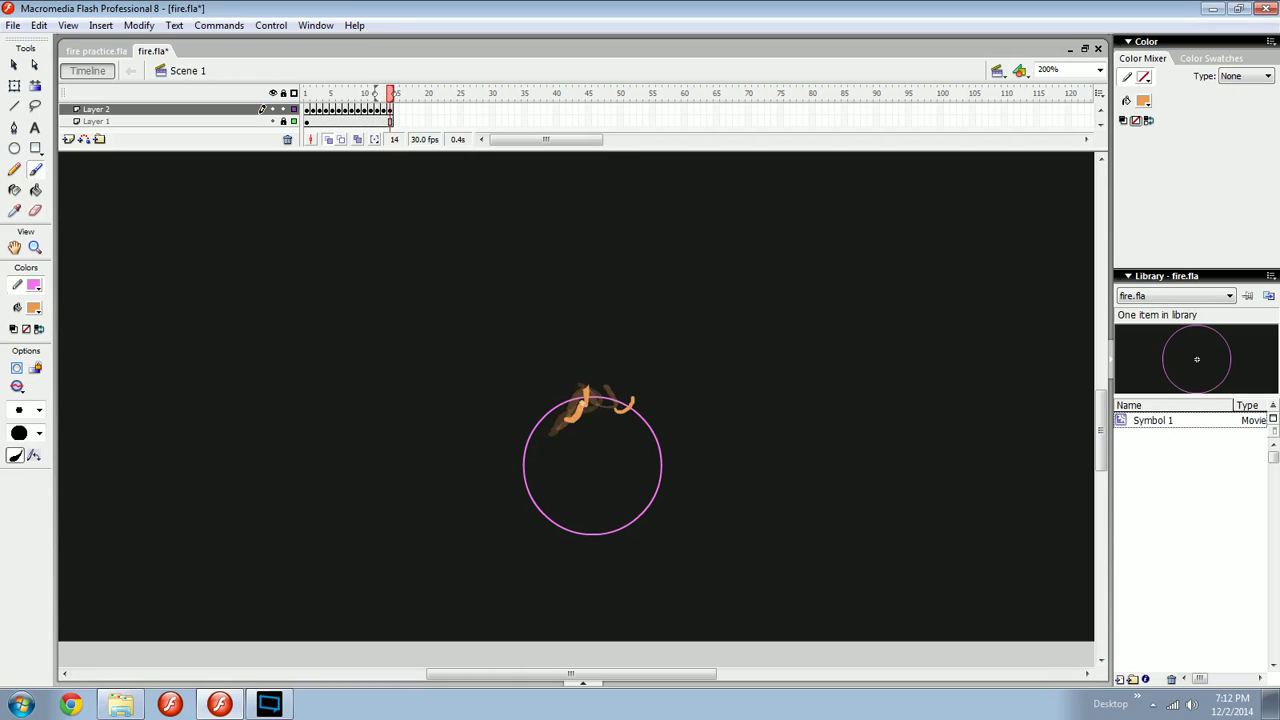
{"action": "left_click_drag", "start_coordinate": [608, 374], "coordinate": [614, 410]}
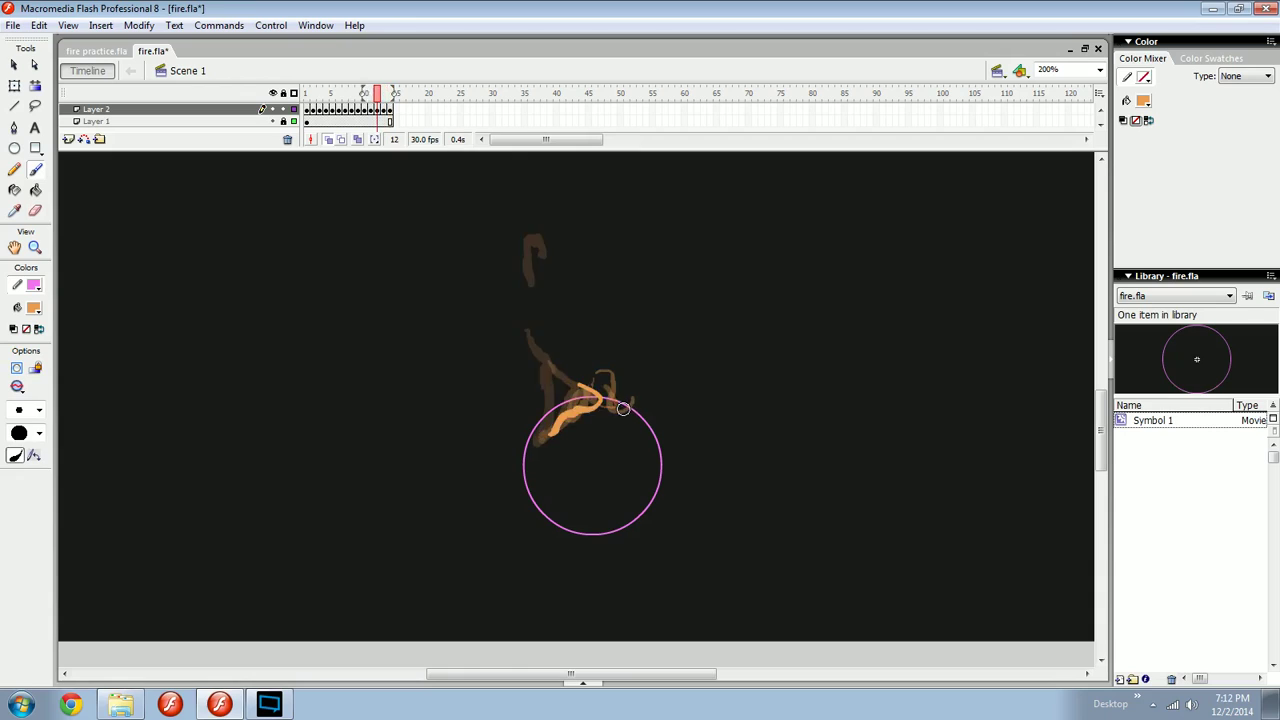
{"action": "key", "text": "comma"}
{"action": "key", "text": "period"}
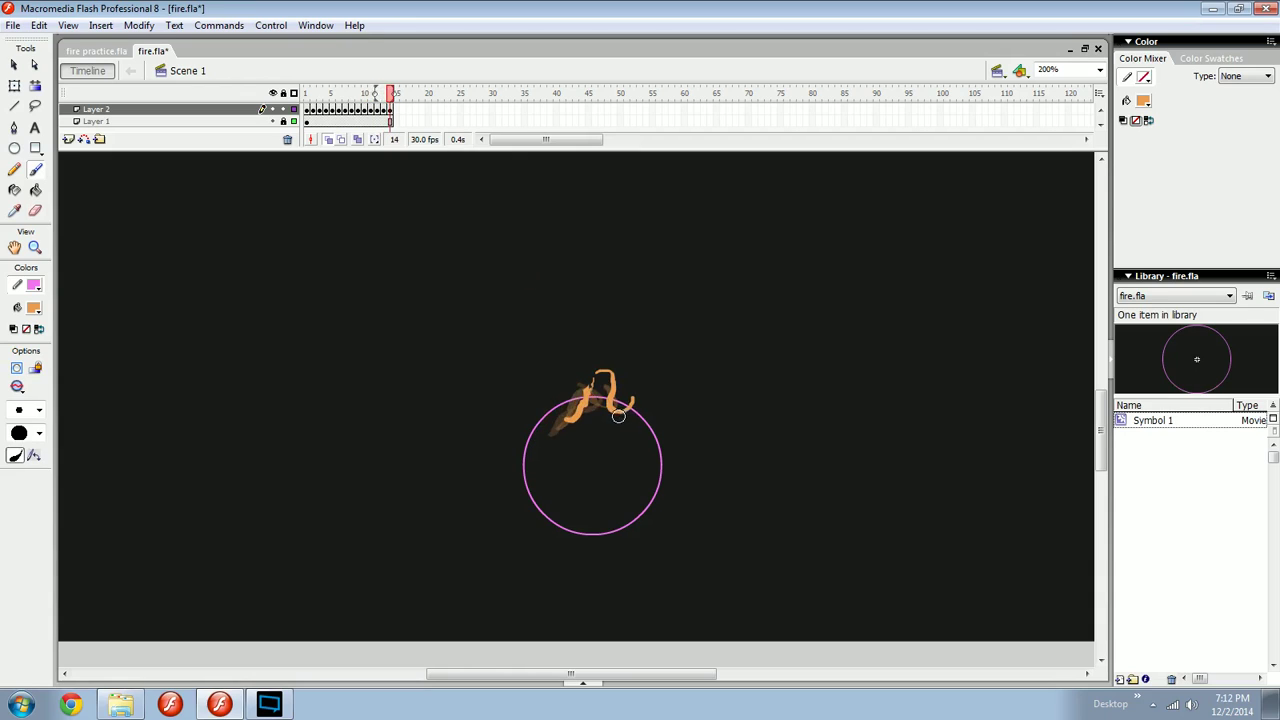
Add blank keyframe 15 and paint a rounded flame tongue leaning right from the circle's top.
{"action": "key", "text": "F7"}
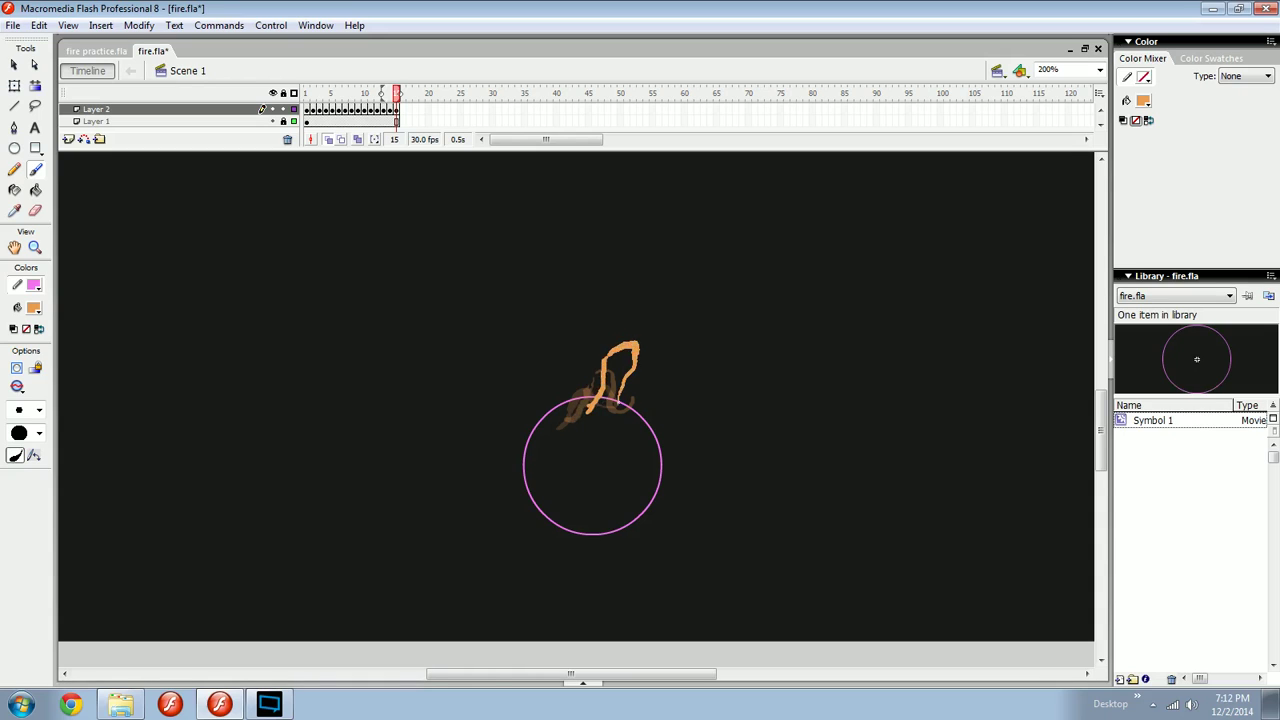
{"action": "key", "text": "comma"}
{"action": "key", "text": "period"}
Add blank keyframe 16 and paint a taller flame tongue rising from the circle's top, comparing it with frame 15.
{"action": "key", "text": "F7"}
{"action": "mouse_move", "coordinate": [595, 411]}
{"action": "left_mouse_down"}
{"action": "mouse_move", "coordinate": [647, 280]}
{"action": "mouse_move", "coordinate": [659, 312]}
{"action": "mouse_move", "coordinate": [625, 407]}
{"action": "mouse_move", "coordinate": [646, 416]}
{"action": "mouse_move", "coordinate": [638, 380]}
{"action": "mouse_move", "coordinate": [647, 414]}
{"action": "left_mouse_up"}
{"action": "key", "text": "comma"}
{"action": "key", "text": "period"}
{"action": "key", "text": "comma"}
{"action": "key", "text": "period"}
{"action": "key", "text": "e"}
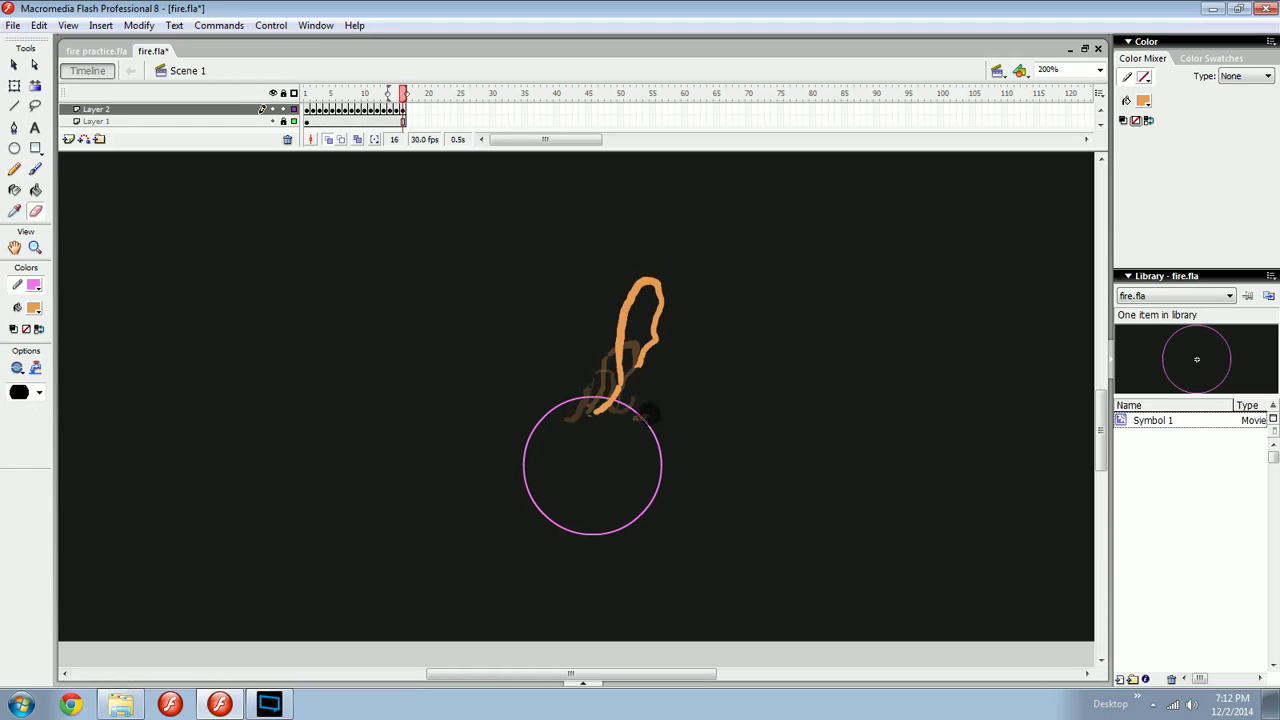
{"action": "key", "text": "n"}
{"action": "key", "text": "b"}
Erase the tall tip of the tongue on frame 16 and repaint it lower.
{"action": "key", "text": "super"}
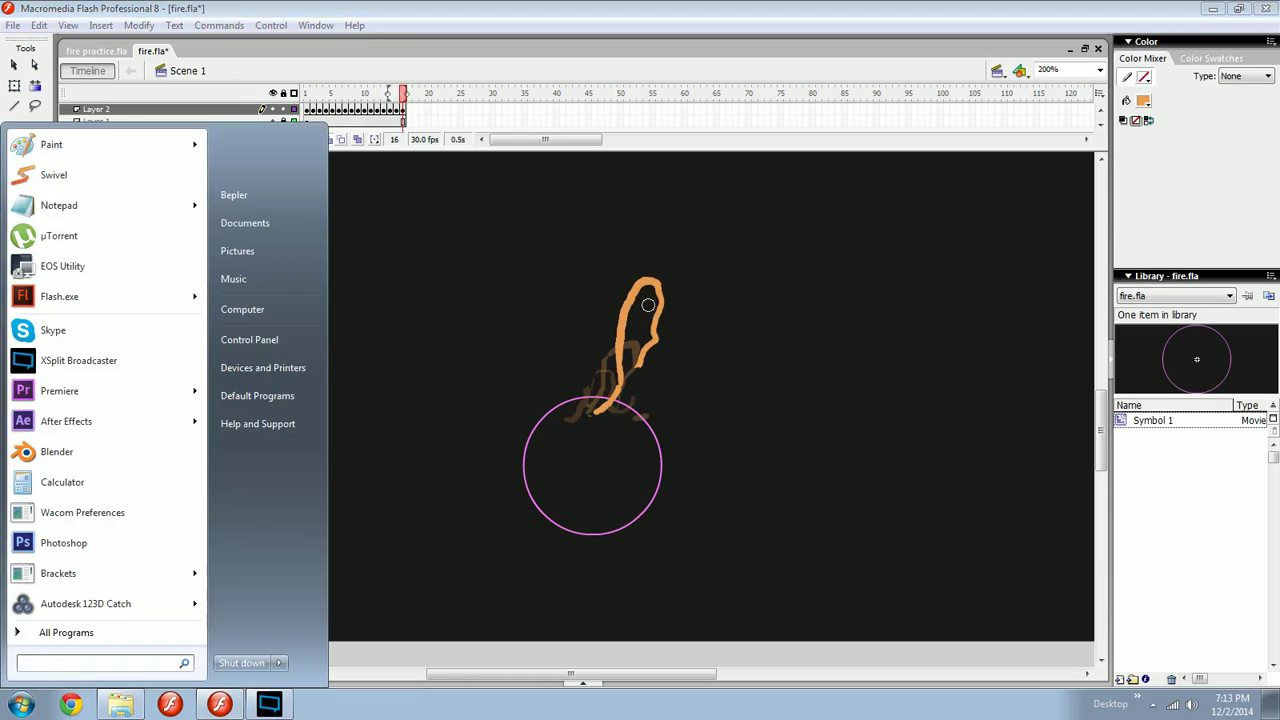
{"action": "key", "text": "super"}
{"action": "key", "text": "e"}
{"action": "left_click_drag", "start_coordinate": [630, 322], "coordinate": [661, 288]}
{"action": "key", "text": "b"}
{"action": "mouse_move", "coordinate": [622, 336]}
{"action": "left_mouse_down"}
{"action": "mouse_move", "coordinate": [640, 306]}
{"action": "mouse_move", "coordinate": [655, 320]}
{"action": "left_mouse_up"}
Compare frames 14 to 16 and paint a small dash on frame 16 just inside the circle's upper-right edge.
{"action": "key", "text": "comma"}
{"action": "key", "text": "comma"}
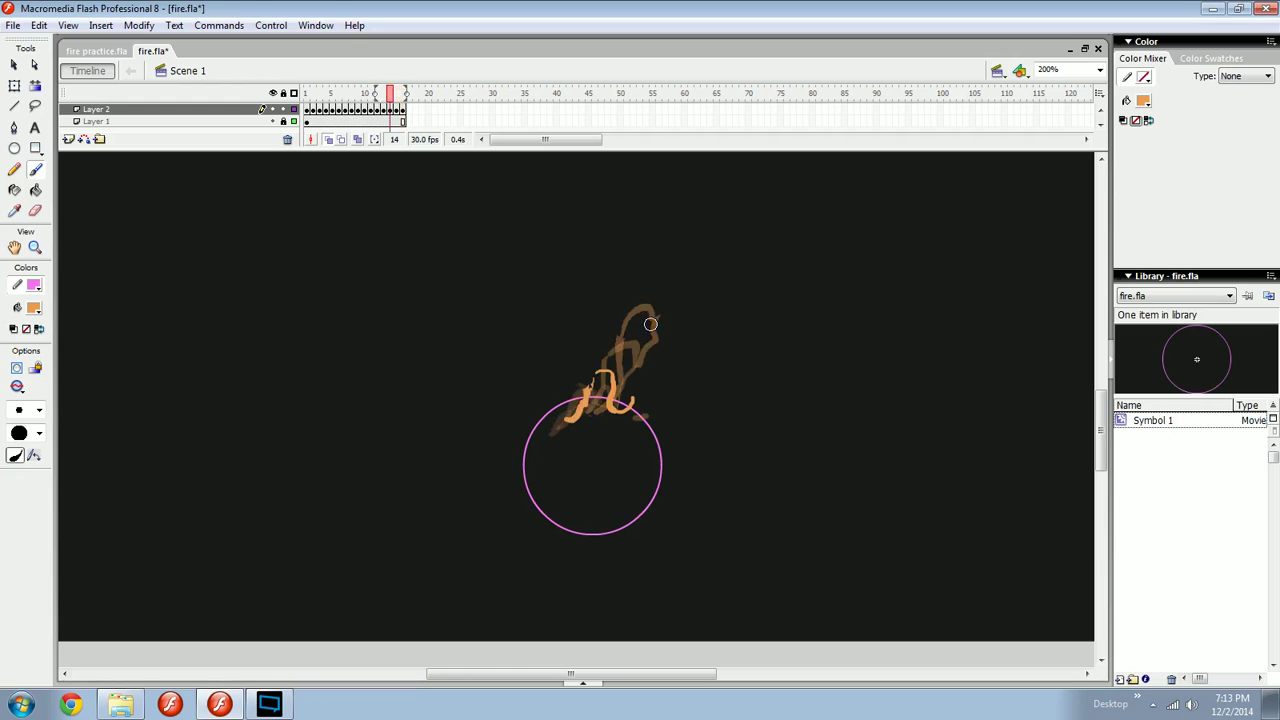
{"action": "key", "text": "period"}
{"action": "key", "text": "period"}
{"action": "key", "text": "comma"}
{"action": "key", "text": "comma"}
{"action": "key", "text": "period"}
{"action": "key", "text": "period"}
{"action": "key", "text": "comma"}
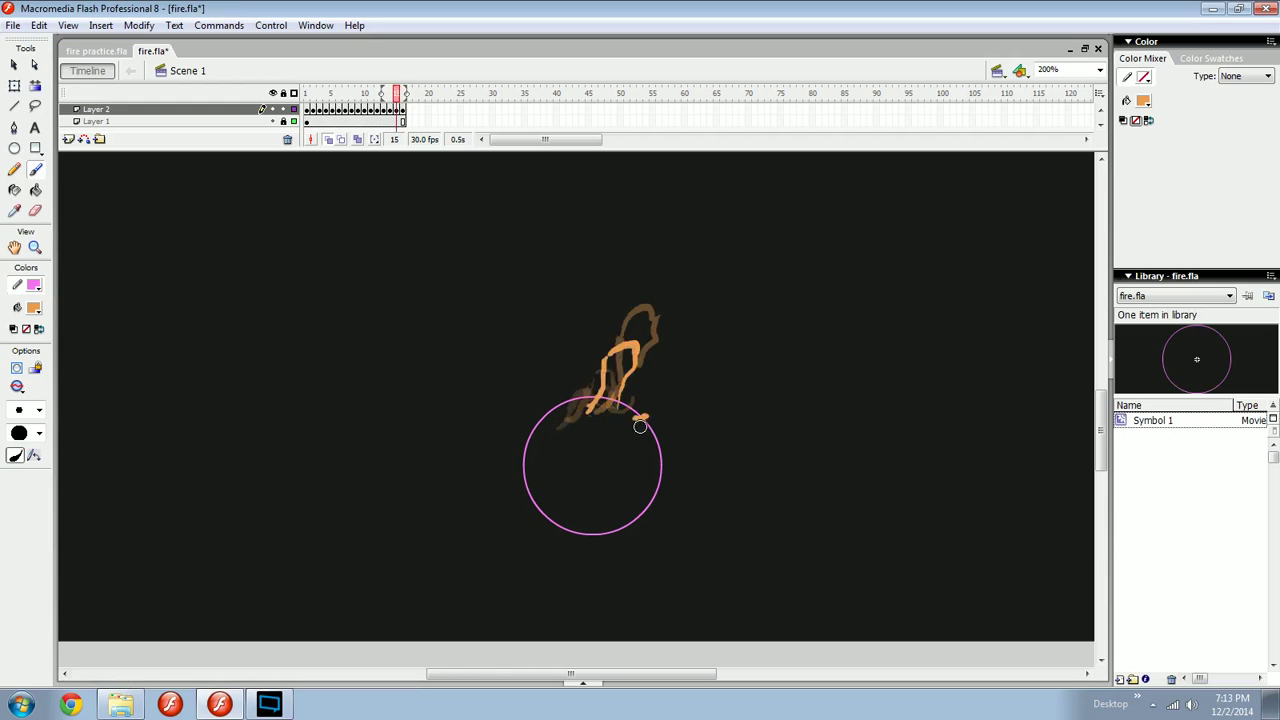
{"action": "key", "text": "comma"}
{"action": "key", "text": "period"}
{"action": "key", "text": "period"}
{"action": "key", "text": "comma"}
{"action": "key", "text": "period"}
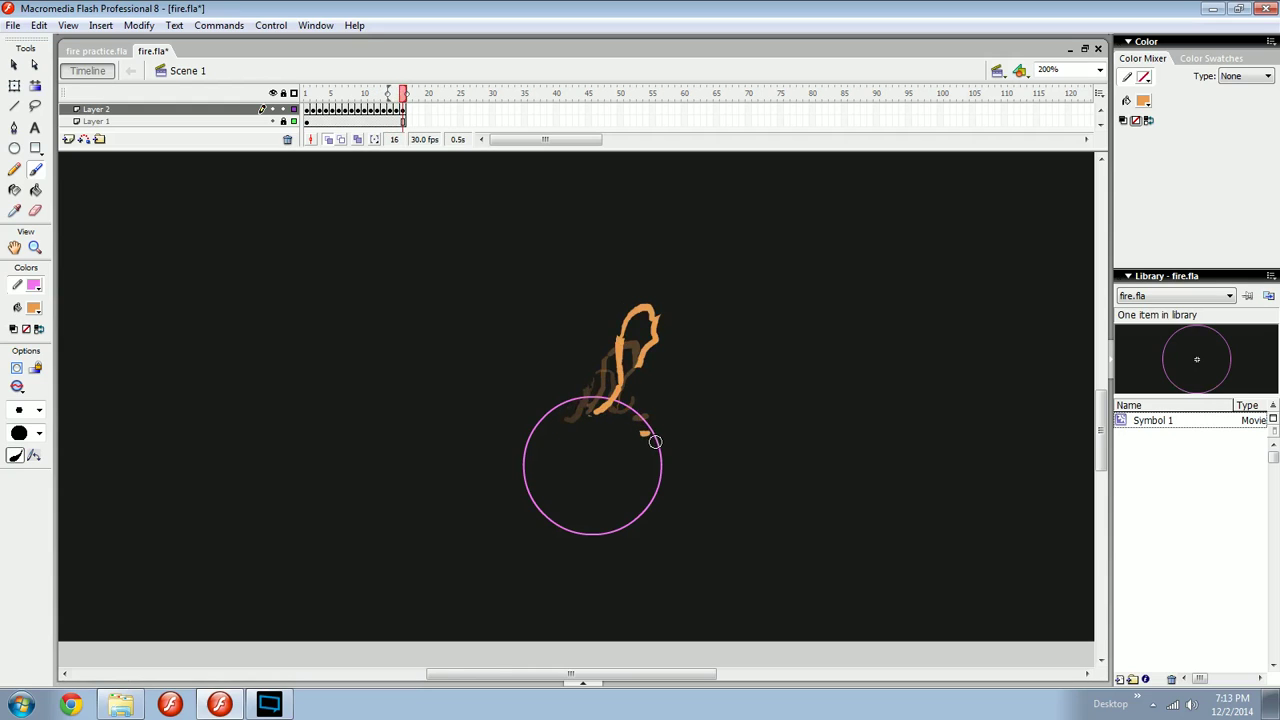
Flip back and forth through frames 14 to 16 to check the growing tongue's motion.
{"action": "key", "text": "comma"}
{"action": "key", "text": "comma"}
{"action": "key", "text": "period"}
{"action": "key", "text": "period"}
{"action": "key", "text": "comma"}
{"action": "key", "text": "comma"}
{"action": "key", "text": "period"}
{"action": "key", "text": "period"}
{"action": "key", "text": "comma"}
{"action": "key", "text": "comma"}
{"action": "key", "text": "period"}
{"action": "key", "text": "period"}
{"action": "key", "text": "comma"}
{"action": "key", "text": "period"}
Add blank keyframe 17 and paint a high hooked flame tip above a short curved base stroke.
{"action": "key", "text": "F7"}
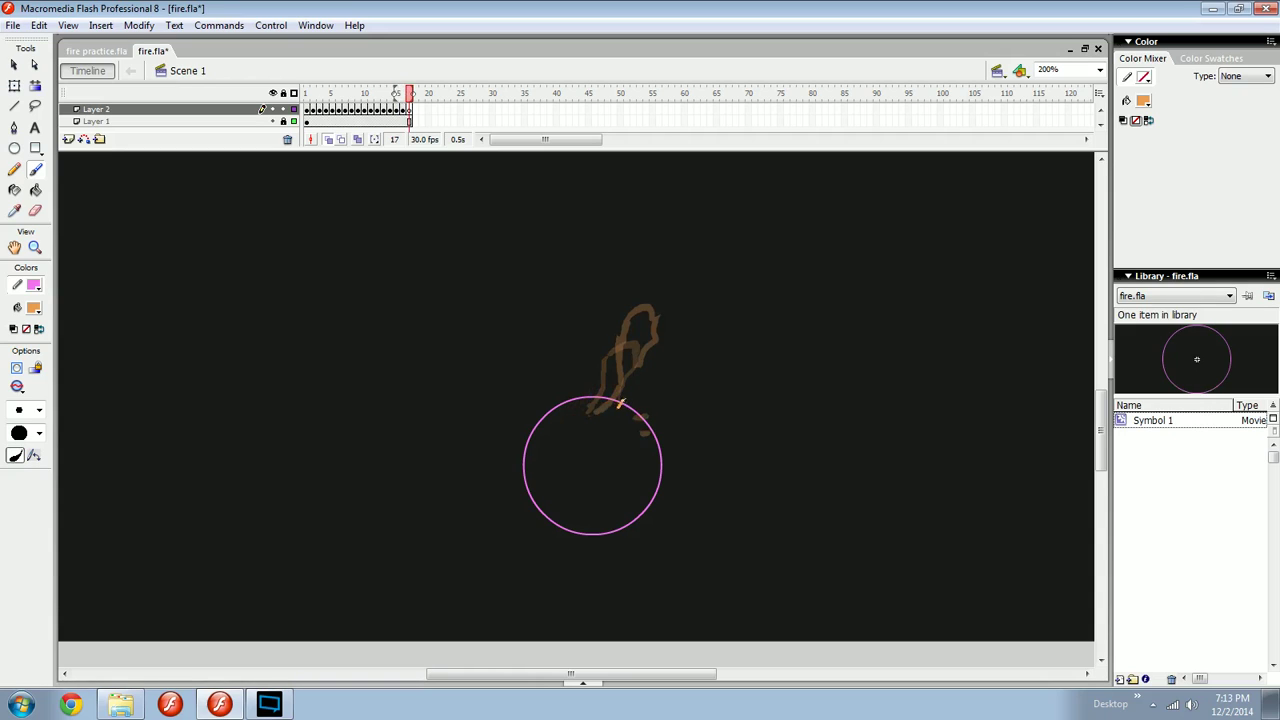
{"action": "mouse_move", "coordinate": [641, 380]}
{"action": "left_mouse_down"}
{"action": "mouse_move", "coordinate": [615, 286]}
{"action": "mouse_move", "coordinate": [643, 257]}
{"action": "mouse_move", "coordinate": [613, 257]}
{"action": "mouse_move", "coordinate": [642, 344]}
{"action": "left_mouse_up"}
{"action": "key", "text": "comma"}
{"action": "key", "text": "comma"}
{"action": "key", "text": "period"}
{"action": "key", "text": "period"}
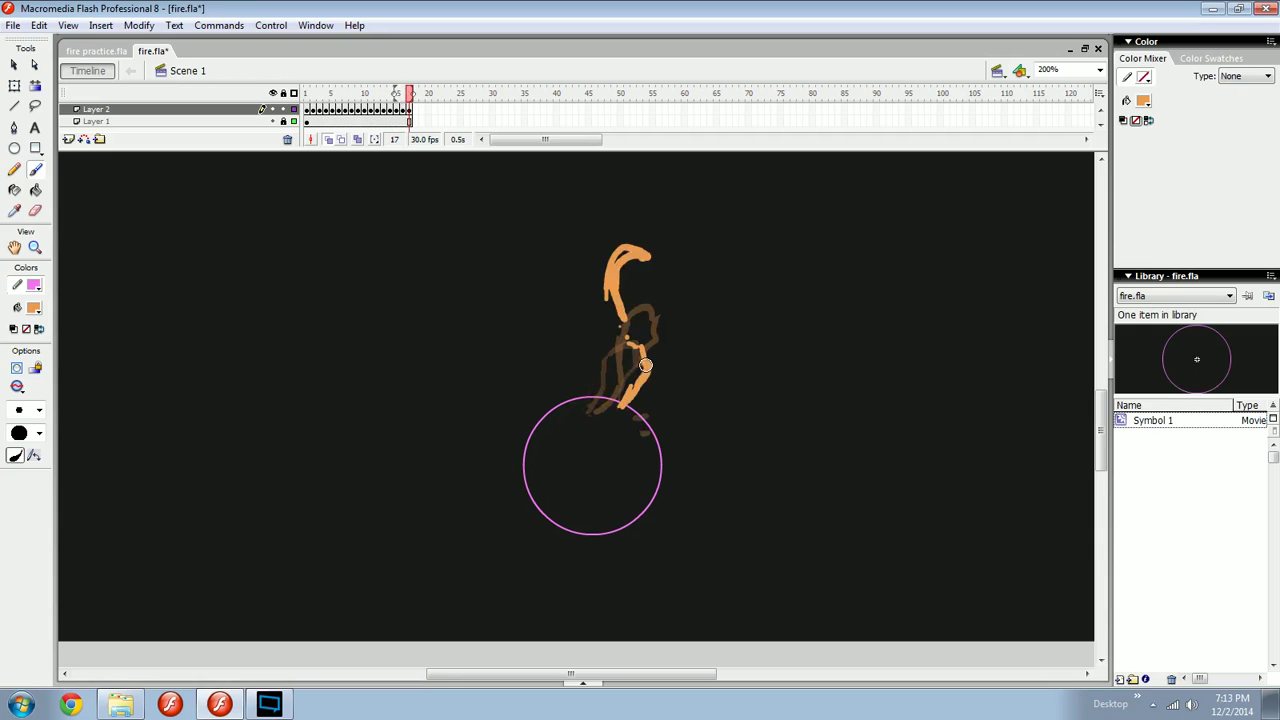
Flip back and forth through frames 15 to 17 to examine how the flame tip breaks away.
{"action": "key", "text": "r"}
{"action": "key", "text": "comma"}
{"action": "key", "text": "comma"}
{"action": "key", "text": "comma"}
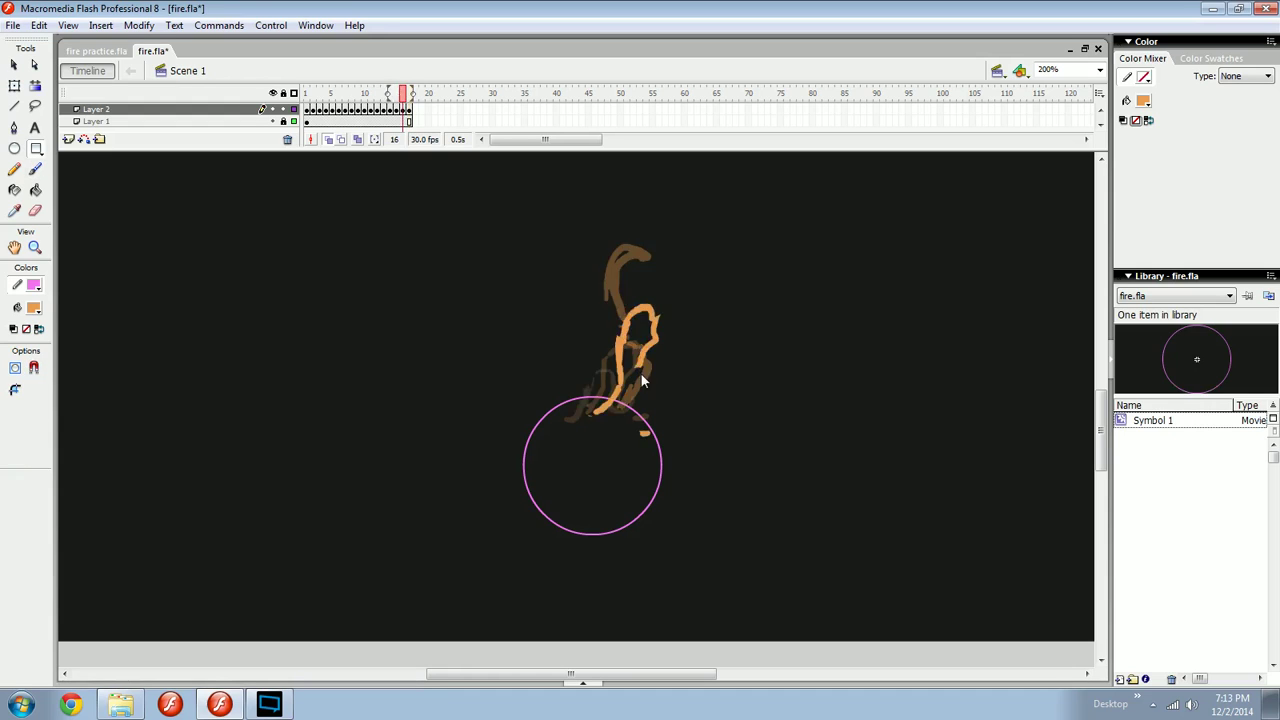
{"action": "key", "text": "period"}
{"action": "key", "text": "period"}
{"action": "key", "text": "period"}
{"action": "key", "text": "comma"}
{"action": "key", "text": "period"}
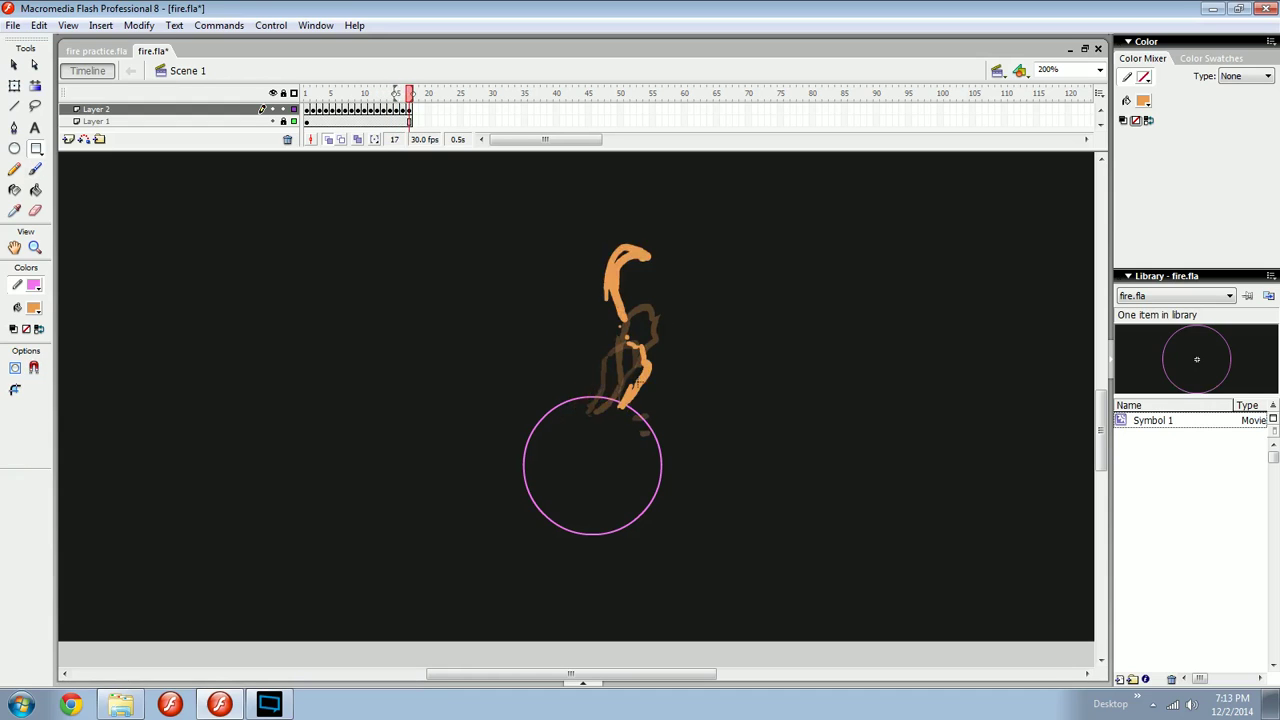
{"action": "key", "text": "comma"}
{"action": "key", "text": "comma"}
{"action": "key", "text": "period"}
{"action": "key", "text": "period"}
Erase part of the lower flame stroke on frame 17 and repaint it as a slimmer curve meeting the circle's top.
{"action": "key", "text": "e"}
{"action": "mouse_move", "coordinate": [625, 402]}
{"action": "left_mouse_down"}
{"action": "mouse_move", "coordinate": [637, 346]}
{"action": "mouse_move", "coordinate": [615, 411]}
{"action": "left_mouse_up"}
{"action": "key", "text": "b"}
{"action": "key", "text": "comma"}
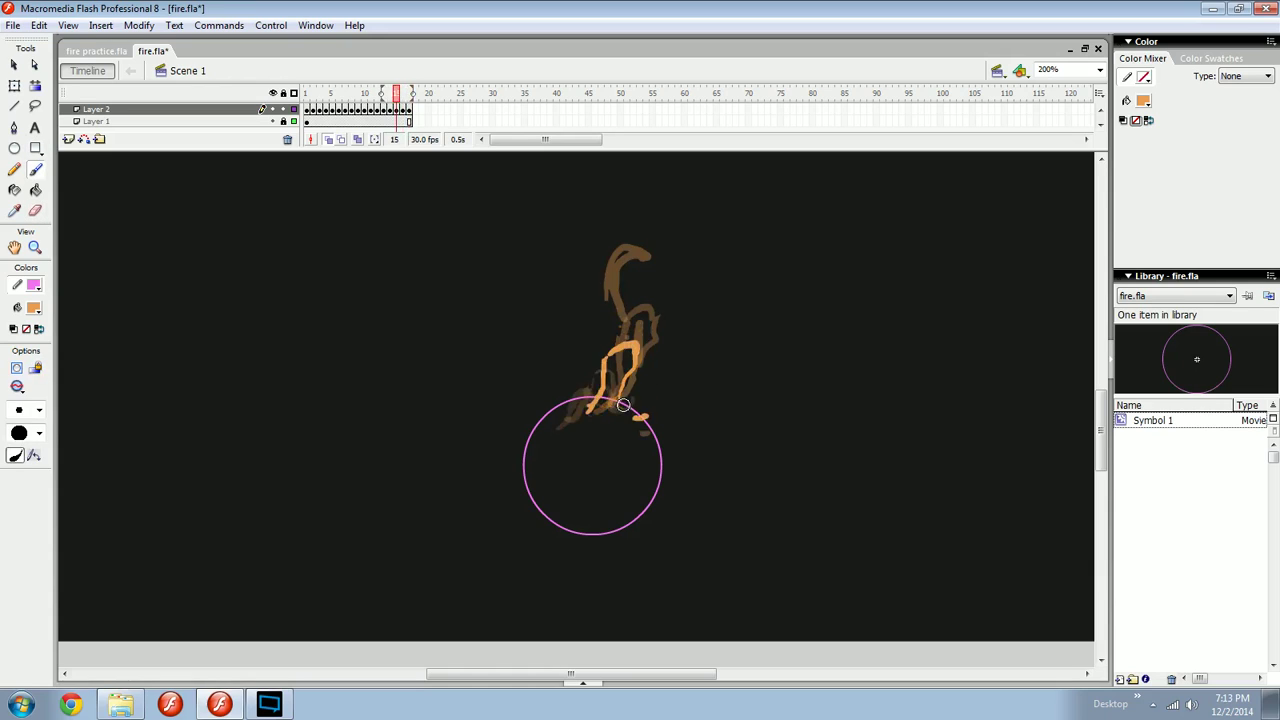
{"action": "key", "text": "period"}
{"action": "key", "text": "comma"}
{"action": "key", "text": "period"}
{"action": "key", "text": "n"}
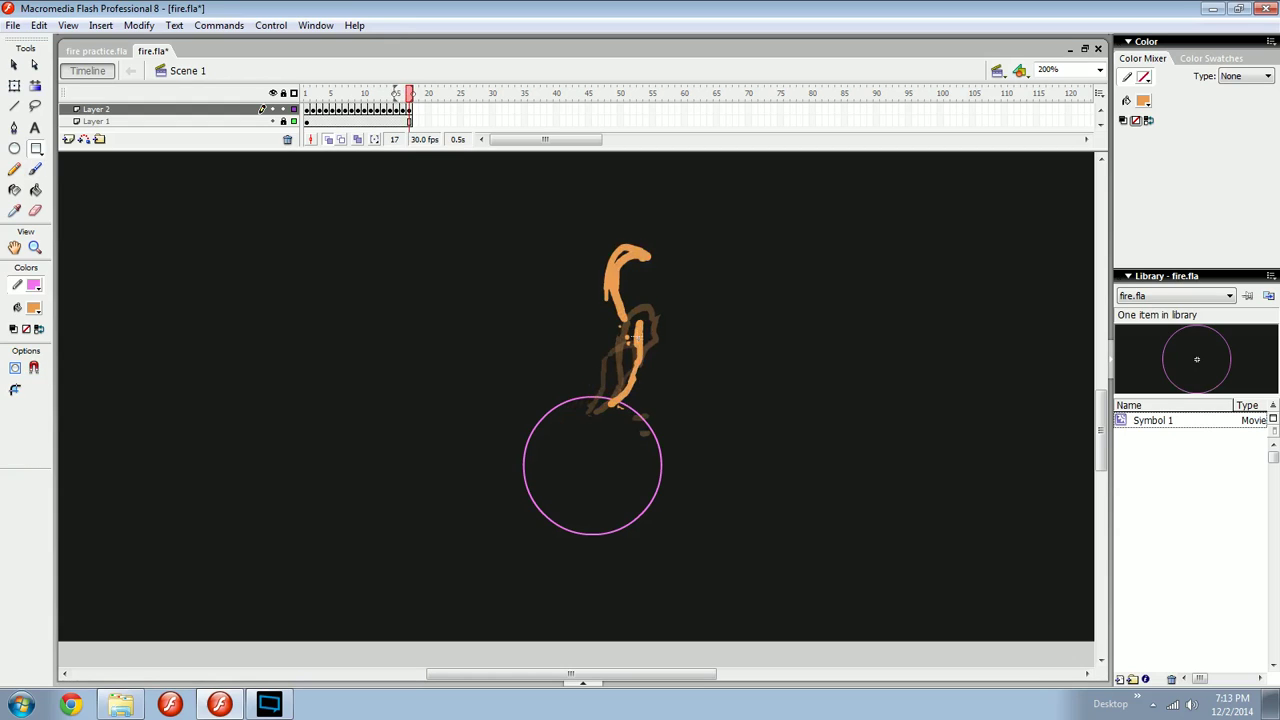
{"action": "key", "text": "b"}
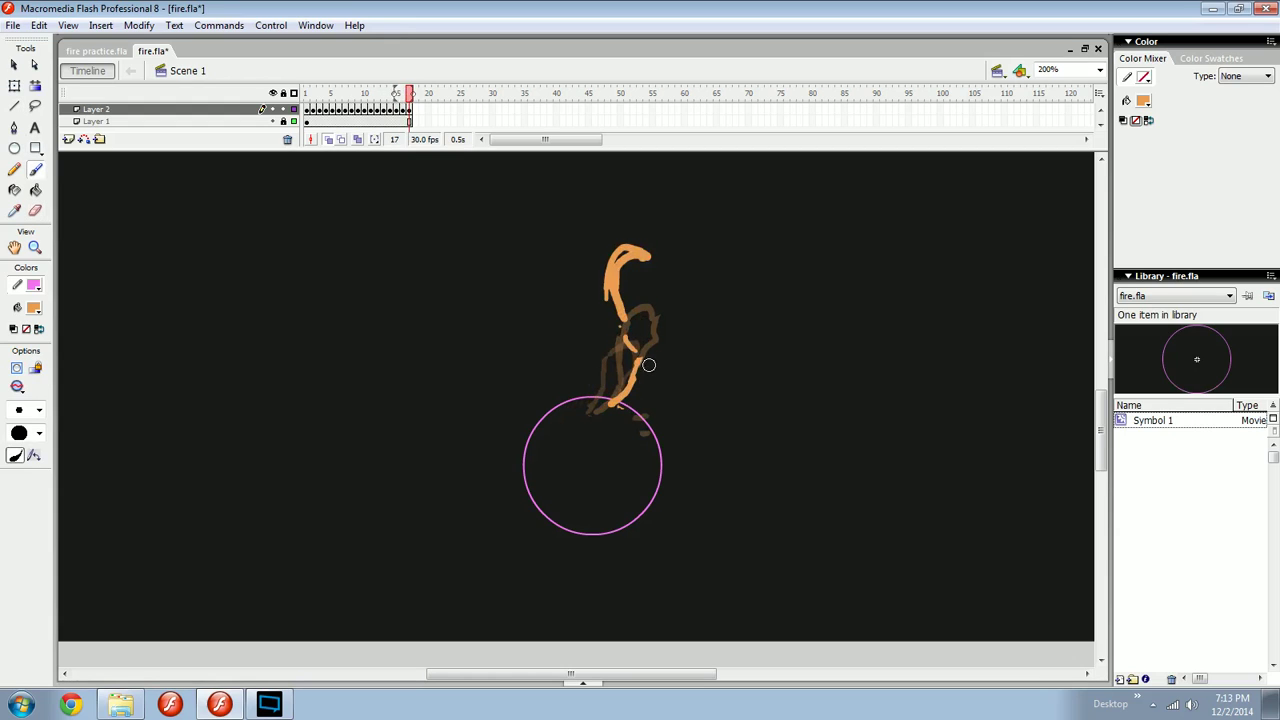
Paint a short detached vertical flick to the right of the hooked tip on frame 17 and compare it with frame 16.
{"action": "key", "text": "period"}
{"action": "key", "text": "comma"}
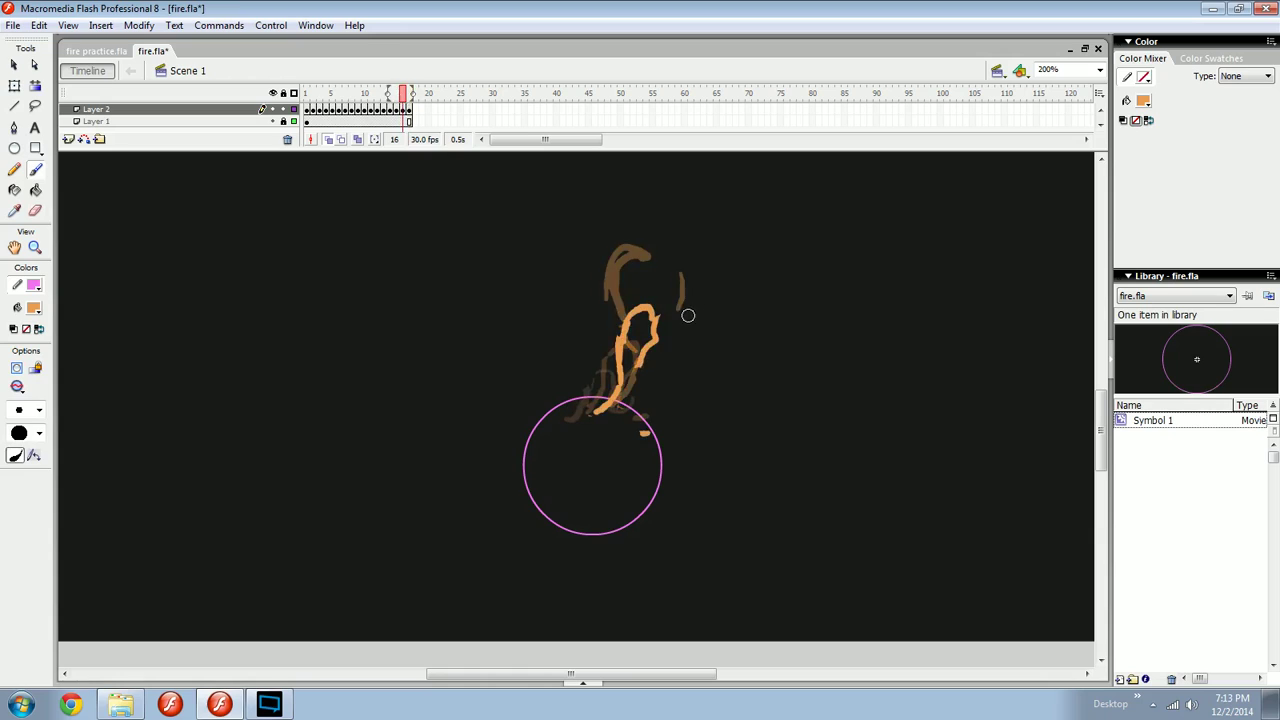
{"action": "key", "text": "period"}
Add blank keyframe 18 and paint a thin wisp rising above the hooked tip, plus a small fleck farther right.
{"action": "key", "text": "F7"}
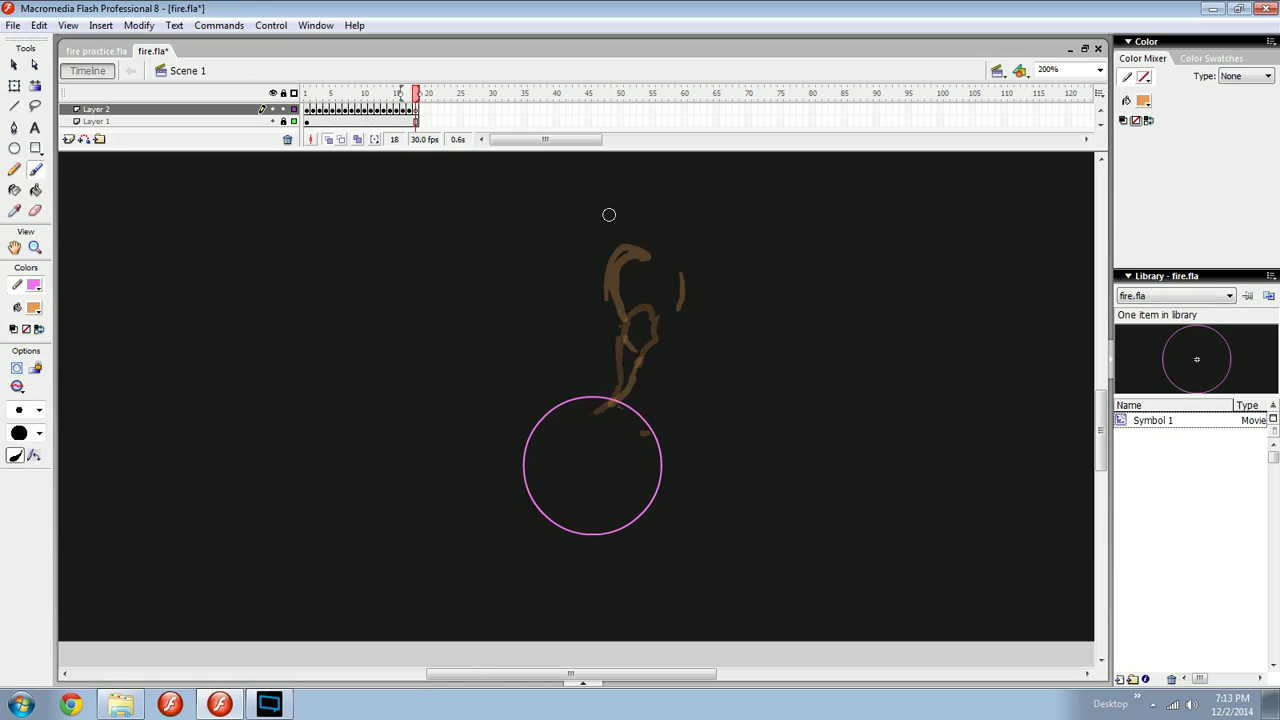
{"action": "left_click_drag", "start_coordinate": [603, 248], "coordinate": [617, 300]}
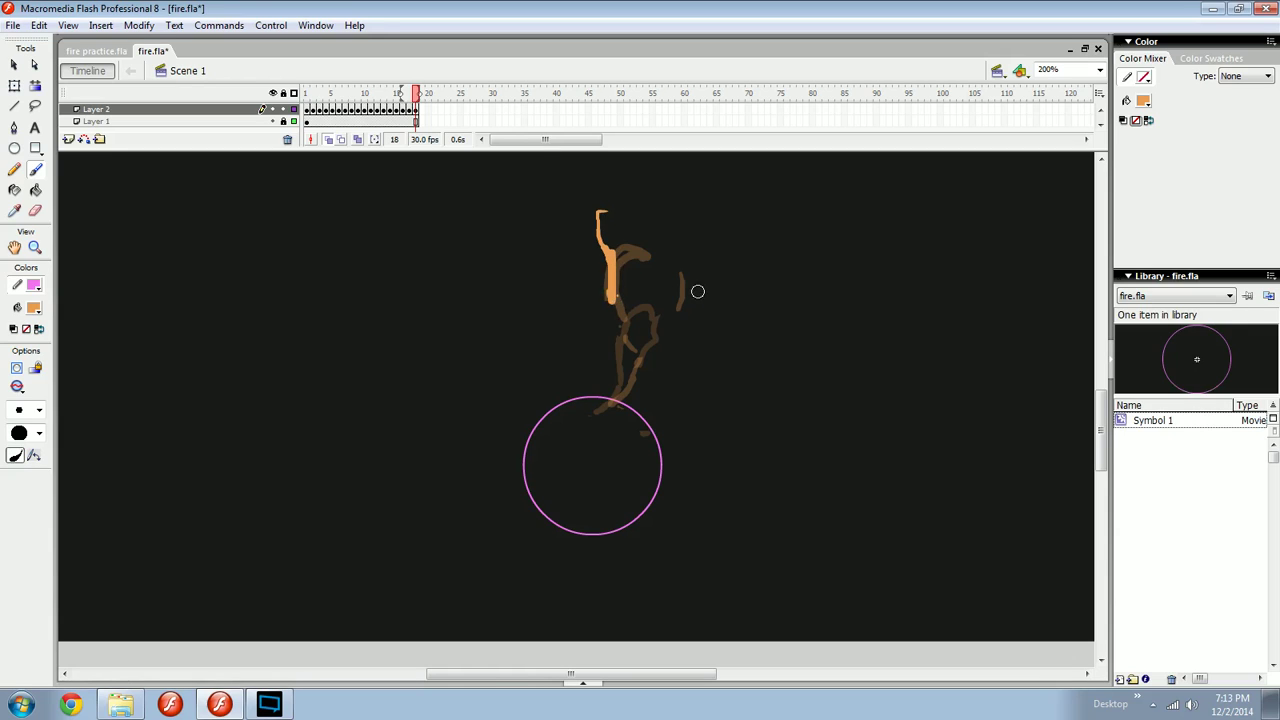
{"action": "left_click_drag", "start_coordinate": [705, 262], "coordinate": [705, 278]}
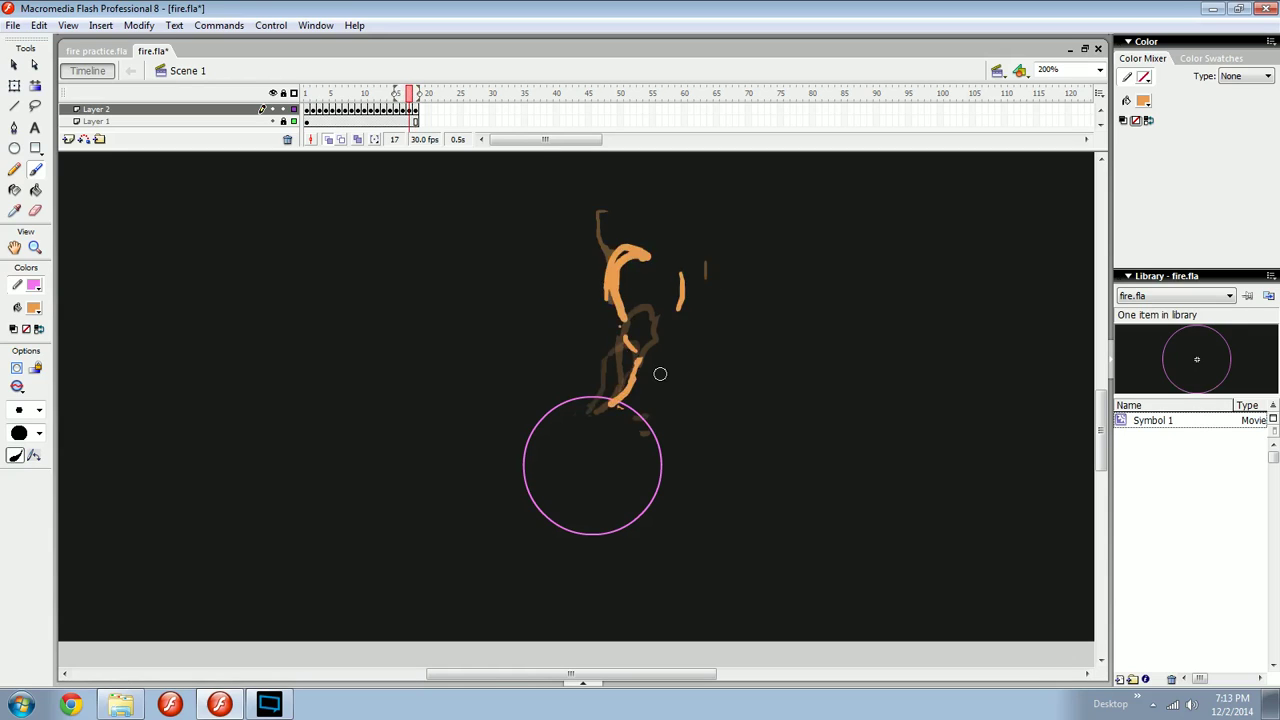
Delete the thin wisp on frame 18 and repaint it as a shorter, thicker flick above and left of the hooked tip.
{"action": "key", "text": "."}
{"action": "left_click", "coordinate": [614, 260], "text": "ctrl"}
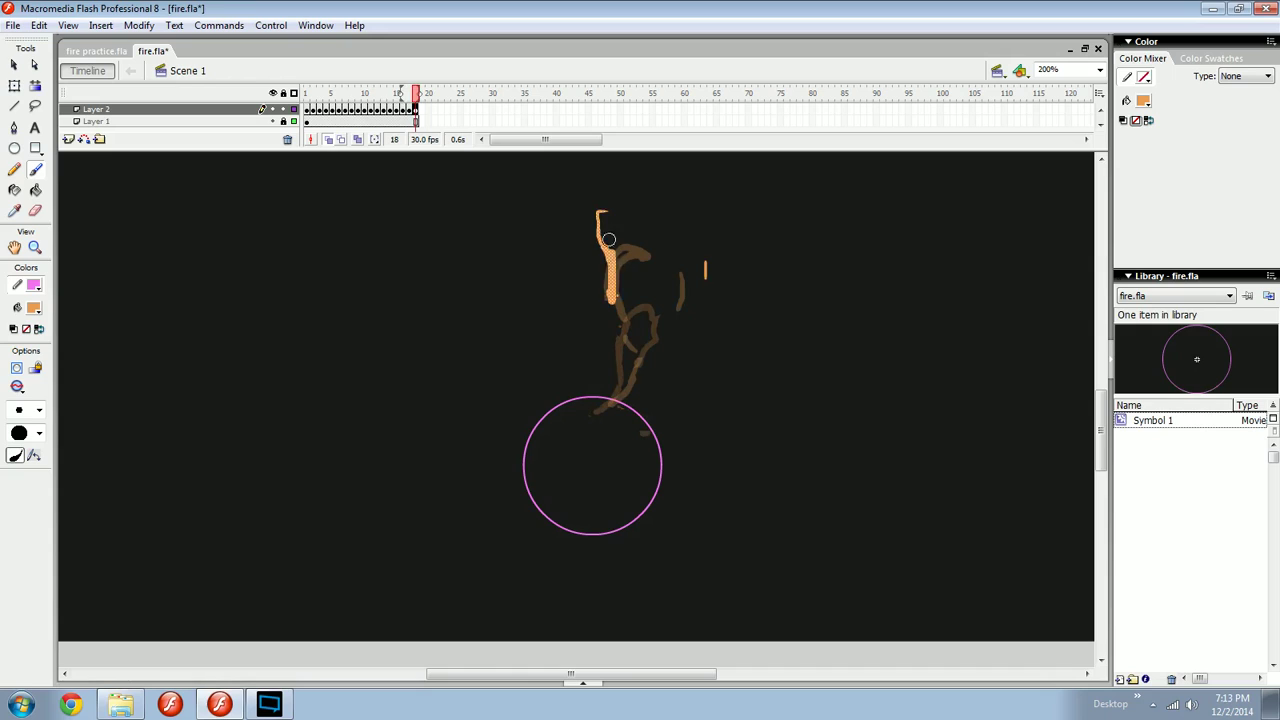
{"action": "key", "text": "Delete"}
{"action": "left_click_drag", "start_coordinate": [606, 204], "coordinate": [598, 264]}
{"action": "key", "text": "."}
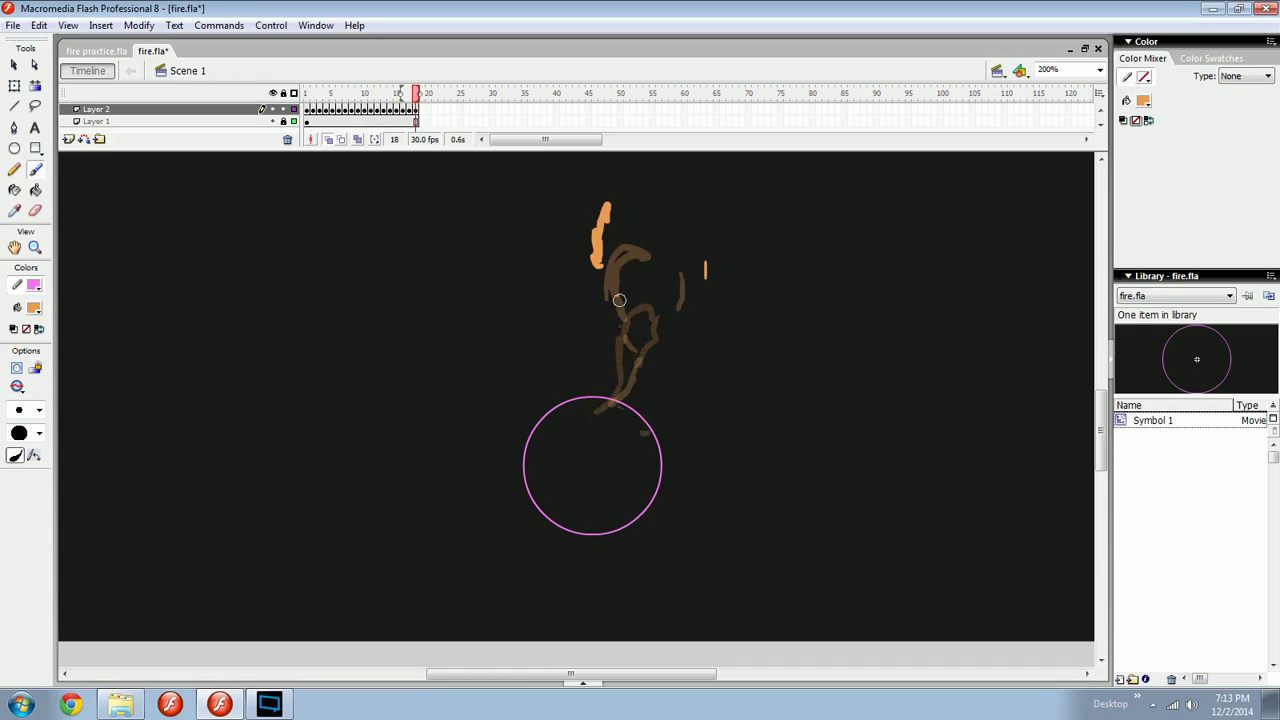
Compare frames 17 and 18, and paint a short diagonal flame stroke rising right from the circle's top on frame 18.
{"action": "key", "text": "period"}
{"action": "key", "text": "comma"}
{"action": "key", "text": "period"}
{"action": "left_click_drag", "start_coordinate": [638, 376], "coordinate": [657, 360]}
{"action": "key", "text": "."}
Play the animation from an early frame at 100% zoom and again at 200% to review the flame's motion.
{"action": "key", "text": "ctrl+1"}
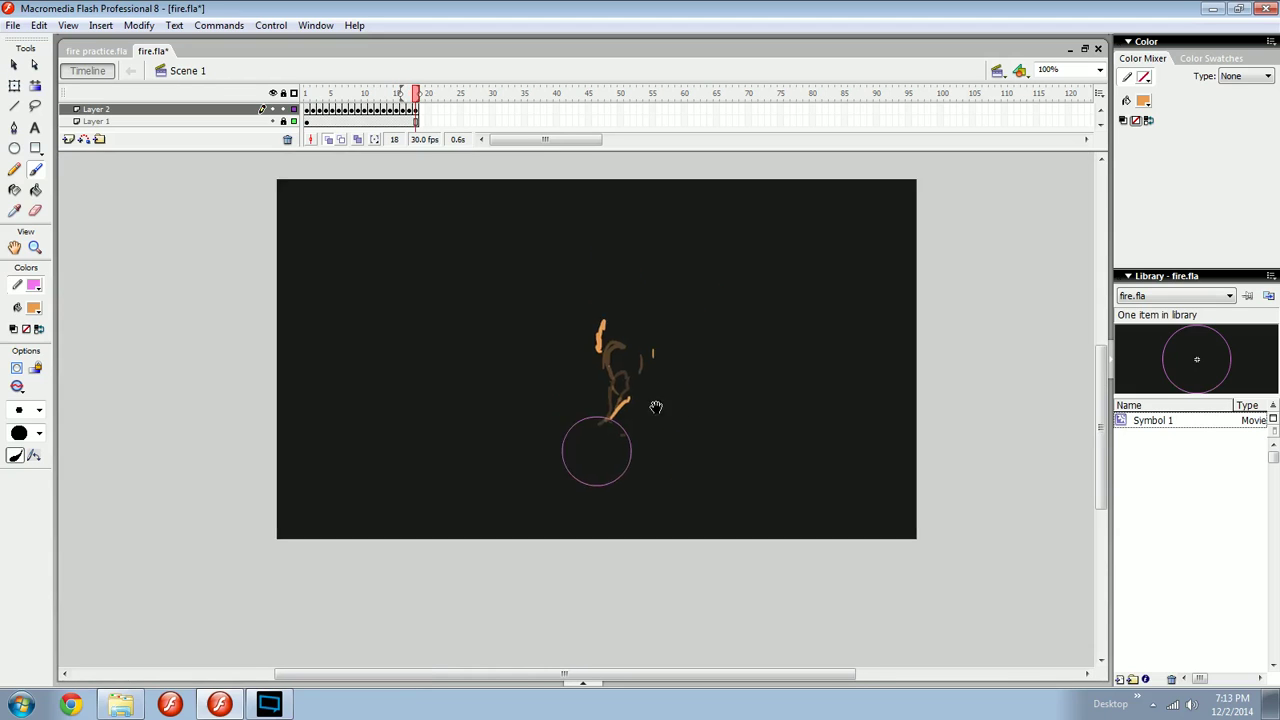
{"action": "mouse_move", "coordinate": [387, 90]}
{"action": "left_mouse_down"}
{"action": "mouse_move", "coordinate": [325, 90]}
{"action": "mouse_move", "coordinate": [423, 92]}
{"action": "mouse_move", "coordinate": [314, 92]}
{"action": "mouse_move", "coordinate": [363, 94]}
{"action": "mouse_move", "coordinate": [342, 110]}
{"action": "left_mouse_up"}
{"action": "key", "text": "Return"}
{"action": "key", "text": "Return"}
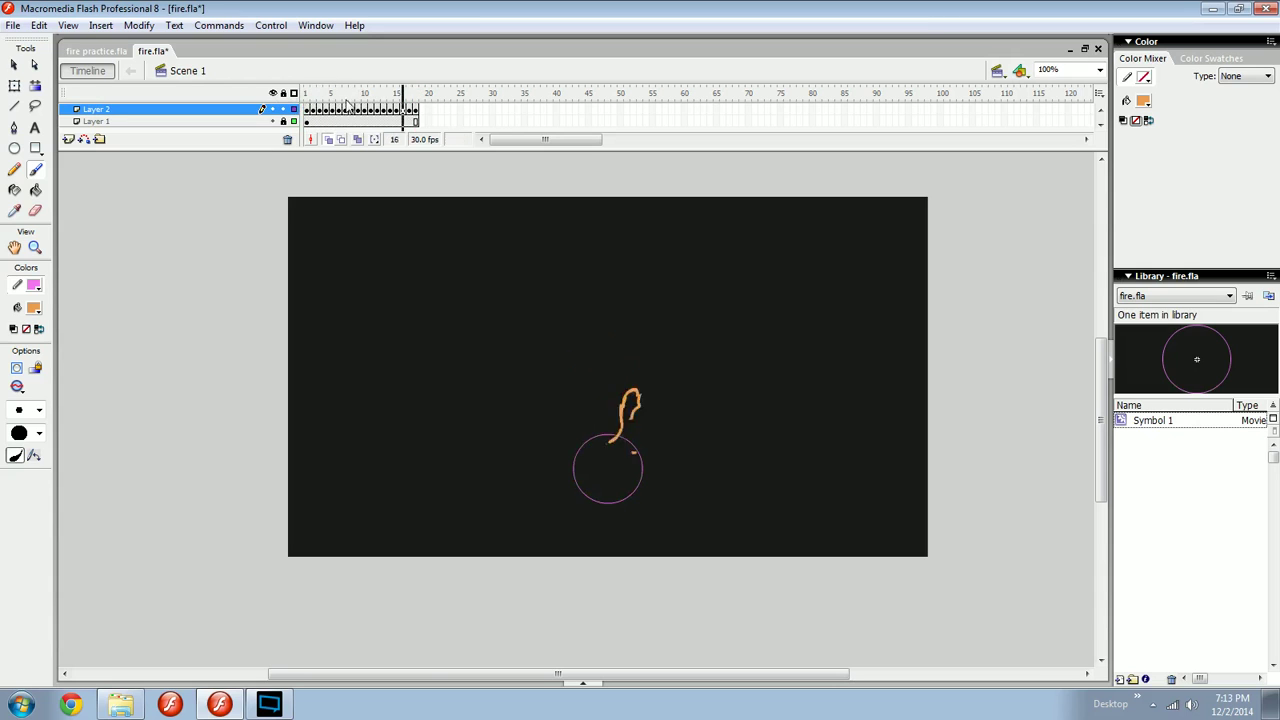
{"action": "key", "text": "ctrl+equal"}
{"action": "left_click_drag", "start_coordinate": [611, 369], "coordinate": [626, 279]}
{"action": "key", "text": "Return"}
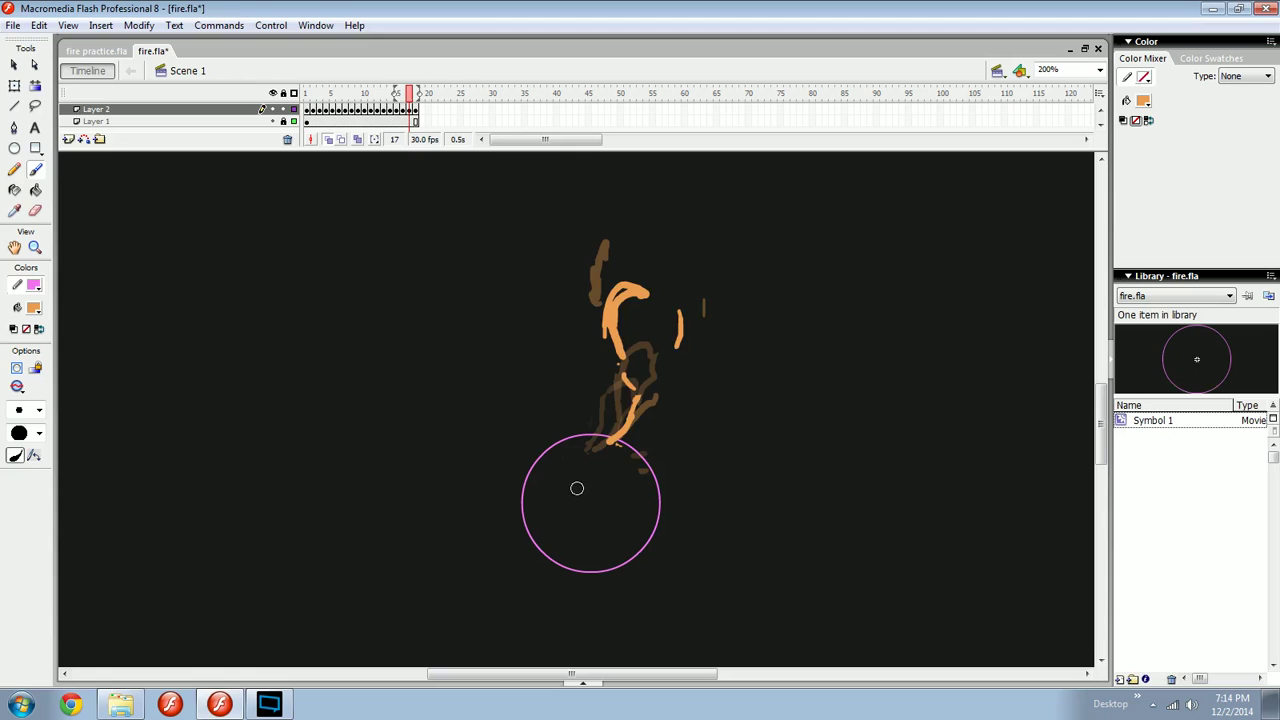
Paint direction arrows over the flame strokes on frames 11 to 13 to mark how each part moves.
{"action": "key", "text": "ctrl+equal"}
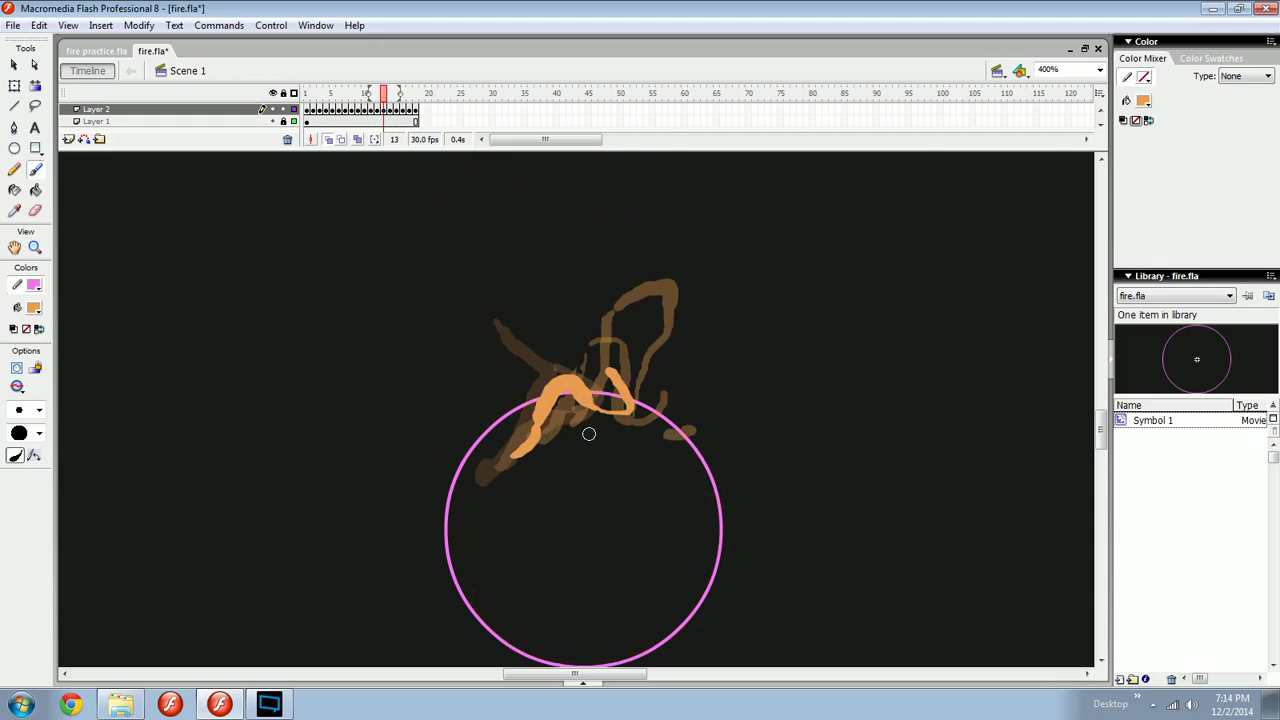
{"action": "left_click_drag", "start_coordinate": [576, 432], "coordinate": [541, 353]}
{"action": "mouse_move", "coordinate": [534, 370]}
{"action": "left_mouse_down"}
{"action": "mouse_move", "coordinate": [564, 356]}
{"action": "mouse_move", "coordinate": [599, 382]}
{"action": "left_mouse_up"}
{"action": "key", "text": "."}
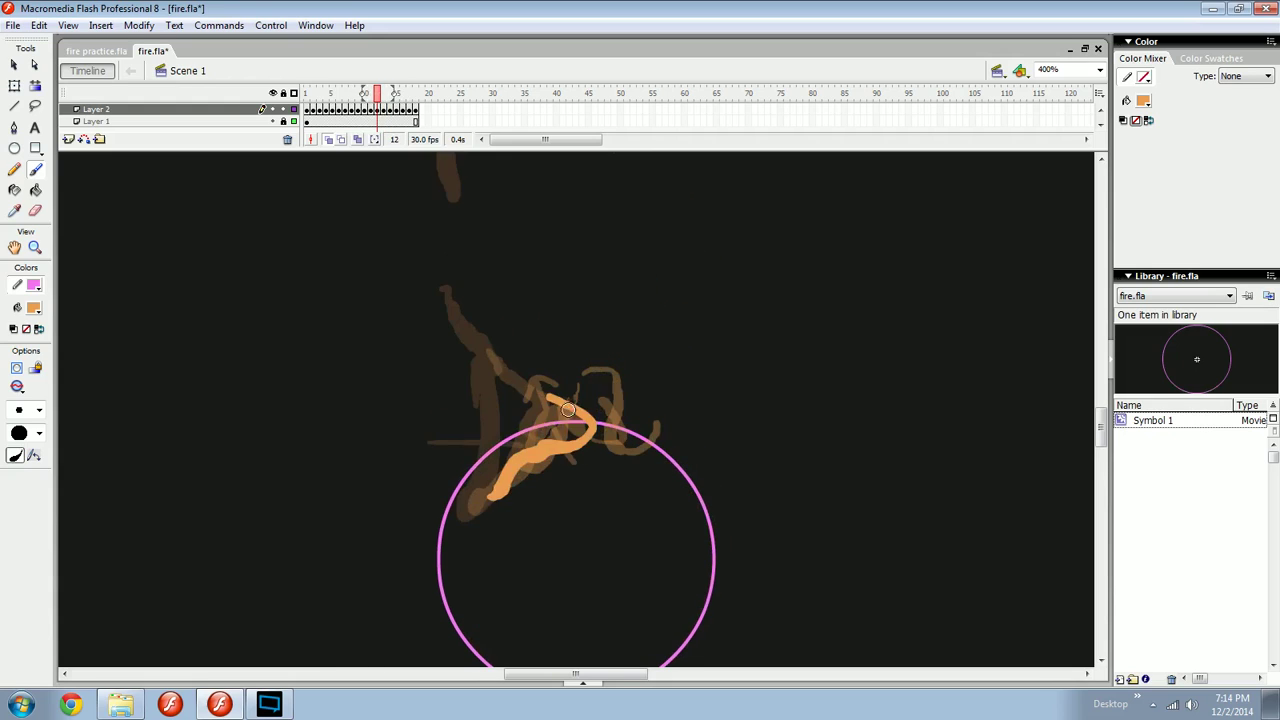
{"action": "key", "text": "."}
{"action": "left_click_drag", "start_coordinate": [541, 476], "coordinate": [555, 478]}
{"action": "key", "text": "comma"}
{"action": "left_click_drag", "start_coordinate": [577, 430], "coordinate": [535, 500]}
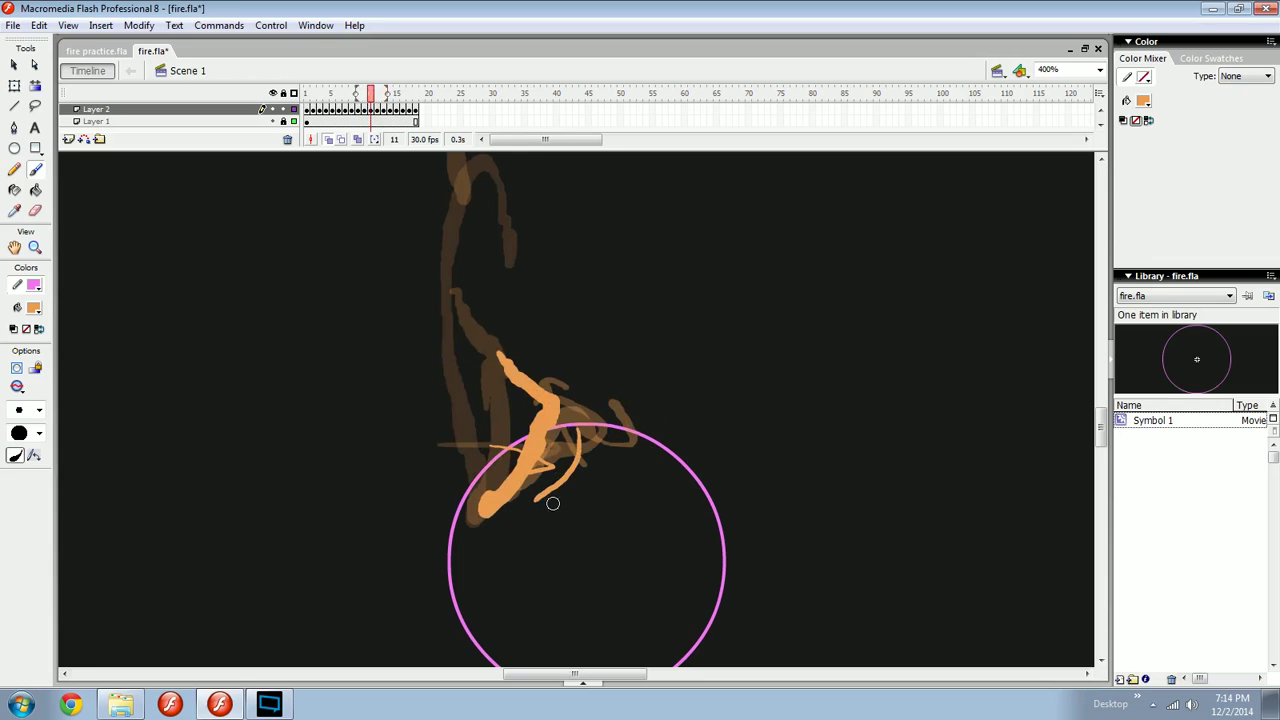
{"action": "key", "text": "period"}
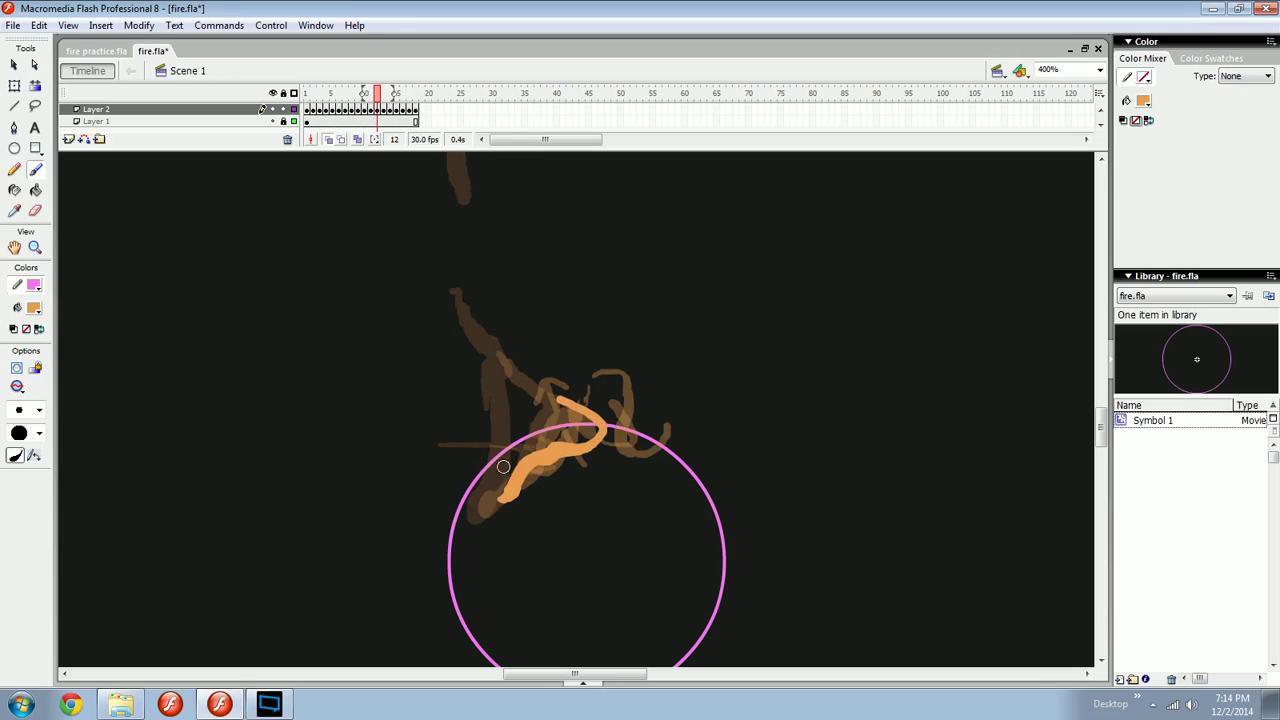
{"action": "left_click_drag", "start_coordinate": [508, 443], "coordinate": [532, 441]}
{"action": "key", "text": "period"}
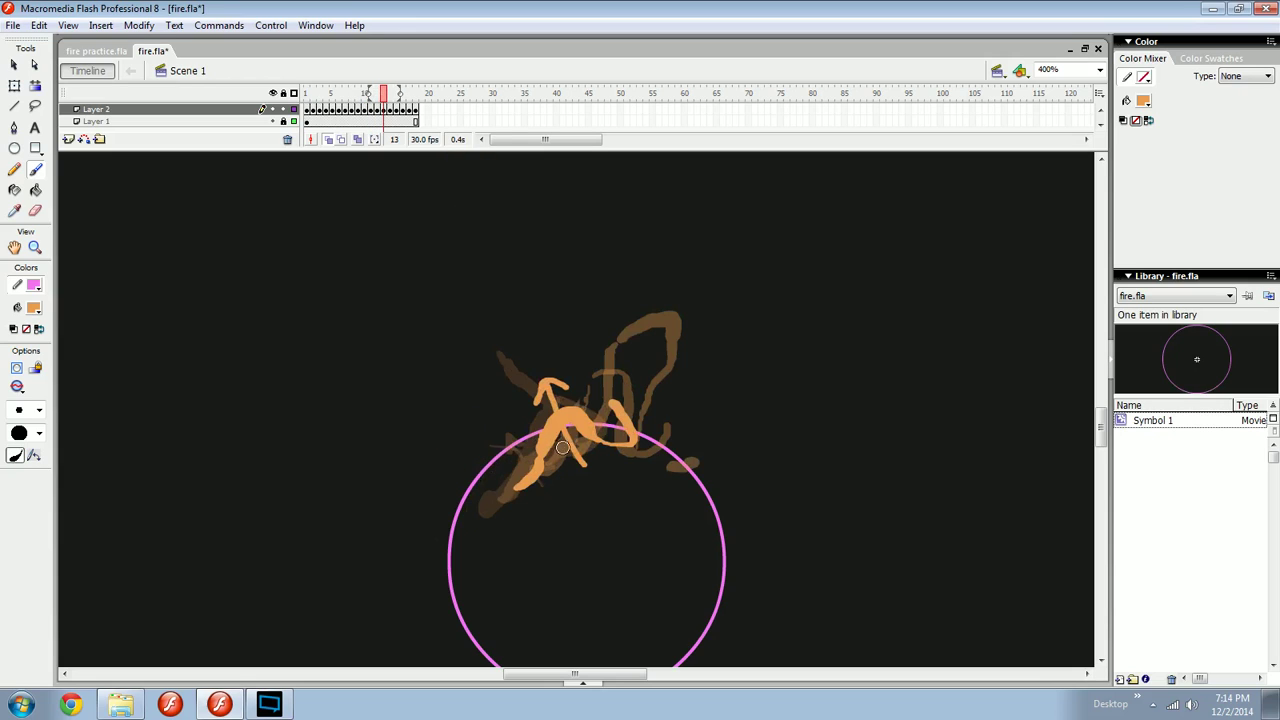
{"action": "key", "text": "period"}
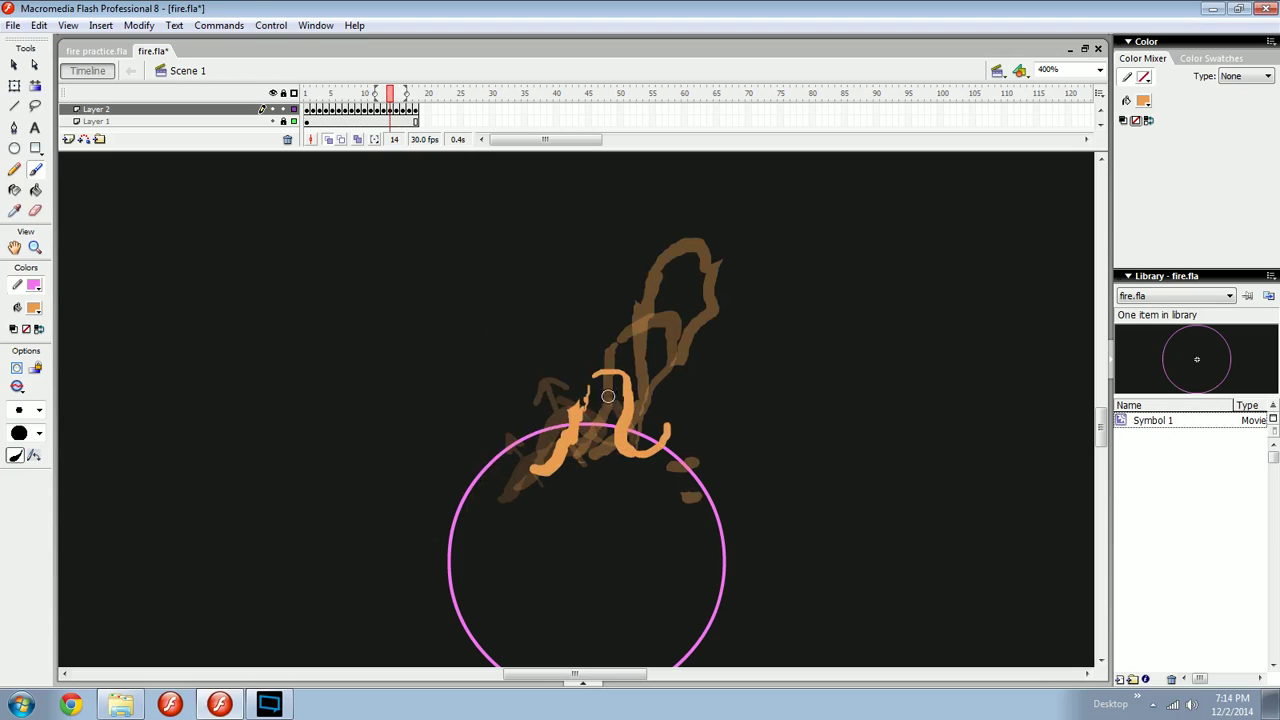
Paint upward direction arrows over the flame tips on frames 14 to 16.
{"action": "mouse_move", "coordinate": [608, 400]}
{"action": "left_mouse_down"}
{"action": "mouse_move", "coordinate": [597, 337]}
{"action": "mouse_move", "coordinate": [612, 342]}
{"action": "mouse_move", "coordinate": [632, 284]}
{"action": "mouse_move", "coordinate": [655, 283]}
{"action": "mouse_move", "coordinate": [624, 313]}
{"action": "left_mouse_up"}
{"action": "key", "text": "comma"}
{"action": "key", "text": "period"}
{"action": "key", "text": "period"}
{"action": "key", "text": "period"}
{"action": "left_click_drag", "start_coordinate": [615, 337], "coordinate": [624, 316]}
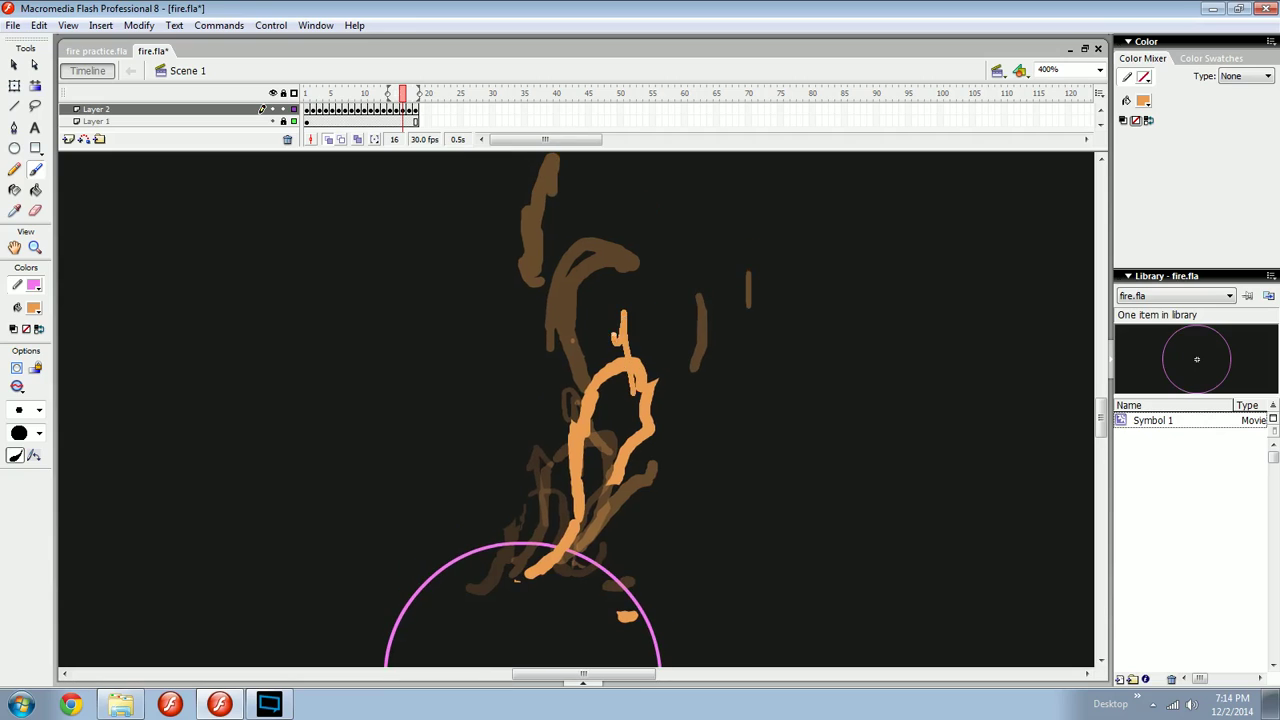
Draw a left-pointing arrow with the handwritten word LEFT to the right of the flame on frame 17.
{"action": "key", "text": "period"}
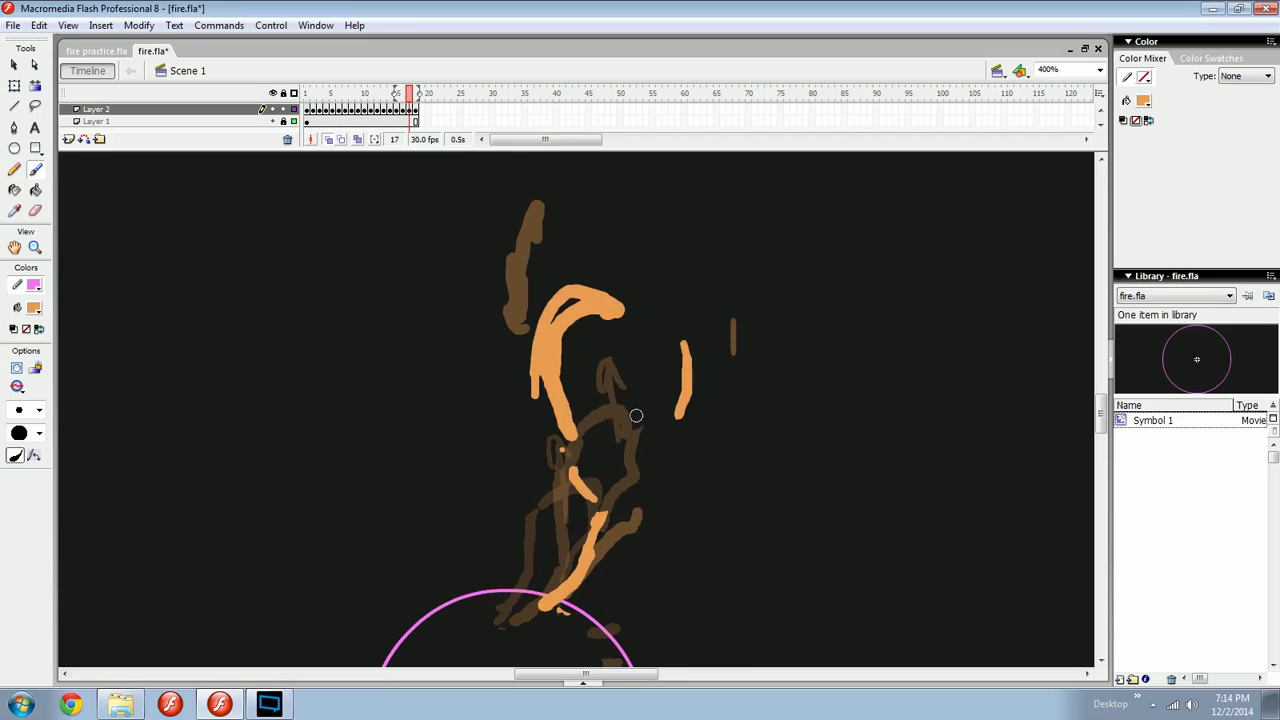
{"action": "mouse_move", "coordinate": [884, 420]}
{"action": "left_mouse_down"}
{"action": "mouse_move", "coordinate": [737, 421]}
{"action": "mouse_move", "coordinate": [757, 435]}
{"action": "mouse_move", "coordinate": [667, 448]}
{"action": "mouse_move", "coordinate": [675, 496]}
{"action": "left_mouse_up"}
{"action": "left_click_drag", "start_coordinate": [674, 468], "coordinate": [698, 494]}
{"action": "left_click_drag", "start_coordinate": [721, 463], "coordinate": [714, 482]}
{"action": "left_click_drag", "start_coordinate": [749, 462], "coordinate": [740, 495]}
{"action": "mouse_move", "coordinate": [747, 479]}
{"action": "left_mouse_down"}
{"action": "mouse_move", "coordinate": [770, 461]}
{"action": "mouse_move", "coordinate": [766, 492]}
{"action": "left_mouse_up"}
{"action": "left_click_drag", "start_coordinate": [776, 454], "coordinate": [804, 454]}
{"action": "mouse_move", "coordinate": [790, 458]}
{"action": "left_mouse_down"}
{"action": "mouse_move", "coordinate": [775, 503]}
{"action": "mouse_move", "coordinate": [822, 498]}
{"action": "left_mouse_up"}
{"action": "mouse_move", "coordinate": [834, 467]}
{"action": "left_mouse_down"}
{"action": "mouse_move", "coordinate": [849, 497]}
{"action": "mouse_move", "coordinate": [847, 463]}
{"action": "left_mouse_up"}
{"action": "mouse_move", "coordinate": [862, 463]}
{"action": "left_mouse_down"}
{"action": "mouse_move", "coordinate": [855, 497]}
{"action": "mouse_move", "coordinate": [879, 465]}
{"action": "left_mouse_up"}
{"action": "left_click_drag", "start_coordinate": [884, 467], "coordinate": [887, 499]}
Erase the left-pointing arrow and the word LEFT from frame 17.
{"action": "key", "text": "e"}
{"action": "mouse_move", "coordinate": [777, 444]}
{"action": "left_mouse_down"}
{"action": "mouse_move", "coordinate": [740, 466]}
{"action": "mouse_move", "coordinate": [788, 449]}
{"action": "mouse_move", "coordinate": [737, 492]}
{"action": "mouse_move", "coordinate": [660, 470]}
{"action": "left_mouse_up"}
{"action": "mouse_move", "coordinate": [998, 381]}
{"action": "left_mouse_down"}
{"action": "mouse_move", "coordinate": [632, 560]}
{"action": "mouse_move", "coordinate": [594, 563]}
{"action": "left_mouse_up"}
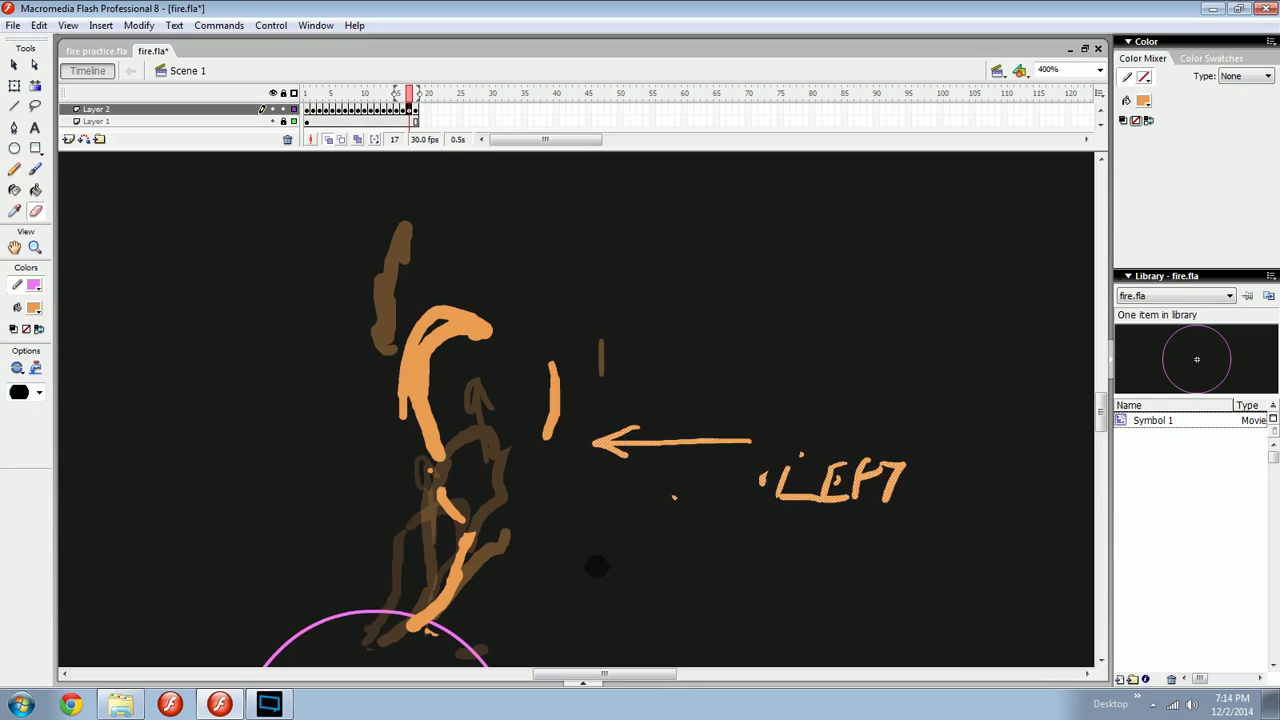
{"action": "key", "text": "Delete"}
Paint an arrow pointing up and left above the hooked tip on frame 17.
{"action": "key", "text": "b"}
{"action": "key", "text": "Return"}
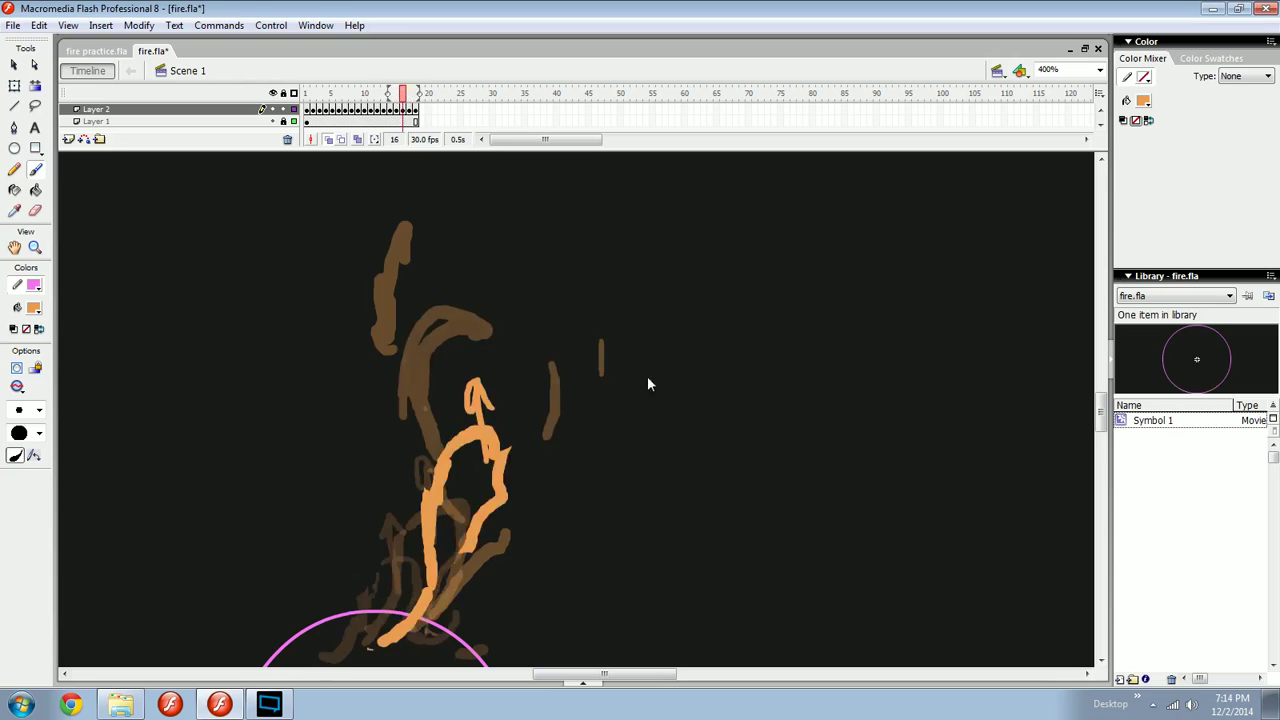
{"action": "mouse_move", "coordinate": [444, 304]}
{"action": "left_mouse_down"}
{"action": "mouse_move", "coordinate": [424, 267]}
{"action": "mouse_move", "coordinate": [456, 285]}
{"action": "left_mouse_up"}
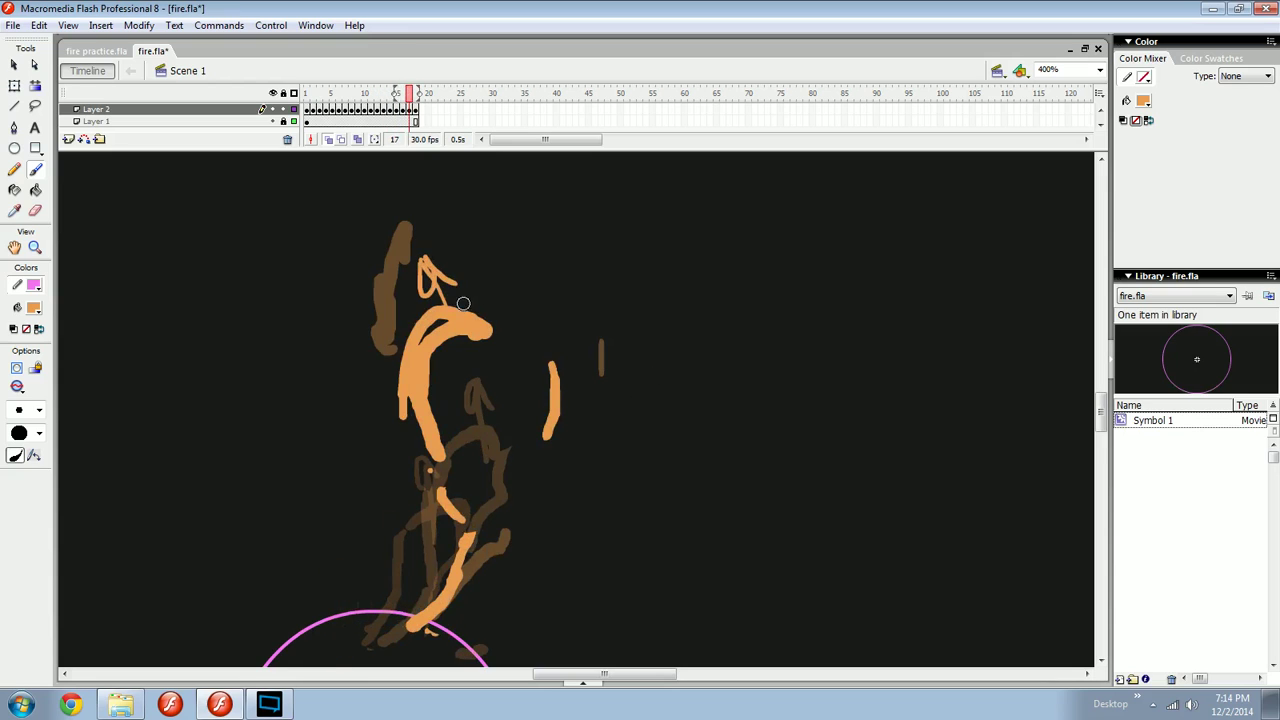
{"action": "key", "text": "Return"}
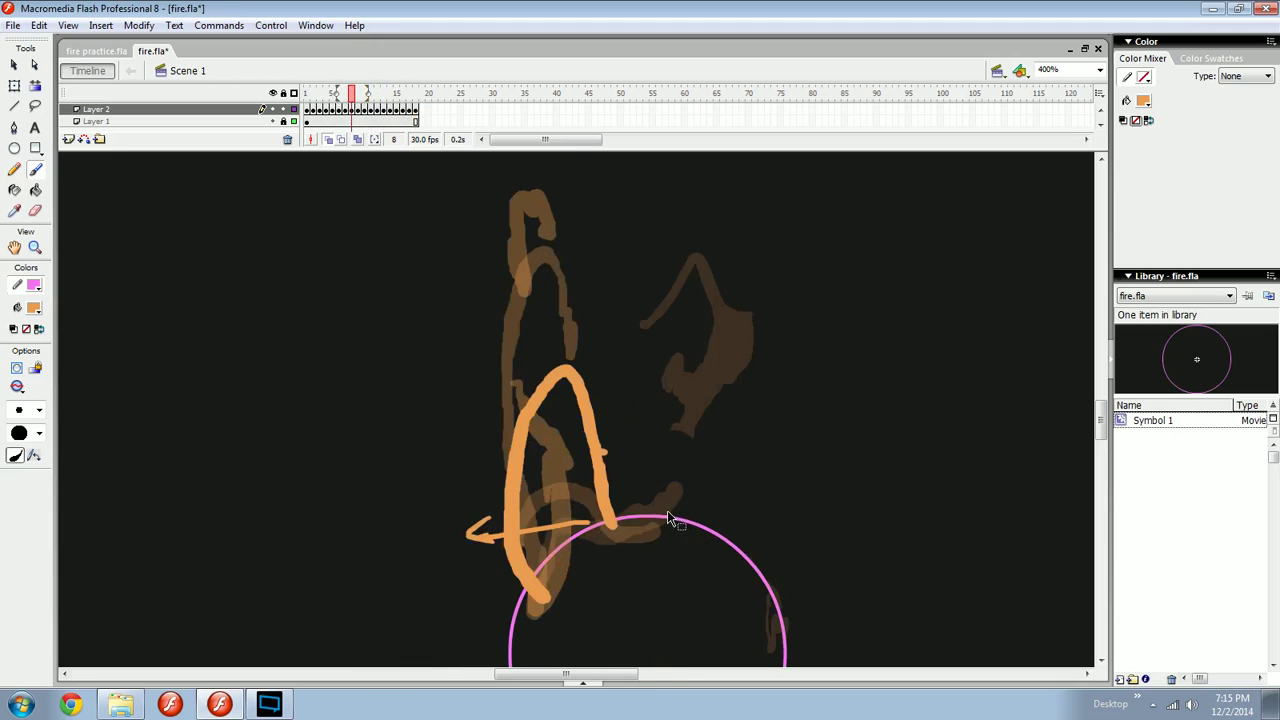
{"action": "key", "text": "F8"}
{"action": "left_click", "coordinate": [714, 391]}
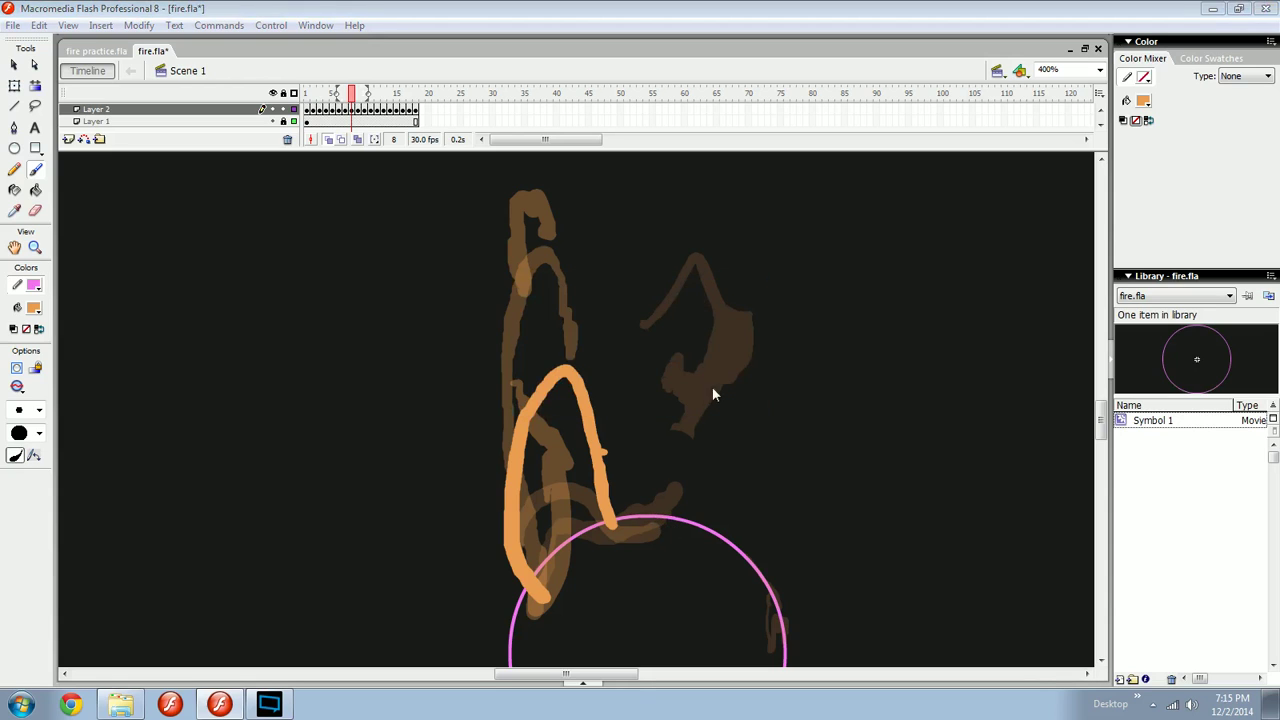
Save the fire animation file.
{"action": "key", "text": "ctrl+s"}
{"action": "key", "text": "ctrl+minus"}
{"action": "left_click_drag", "start_coordinate": [686, 423], "coordinate": [629, 470]}
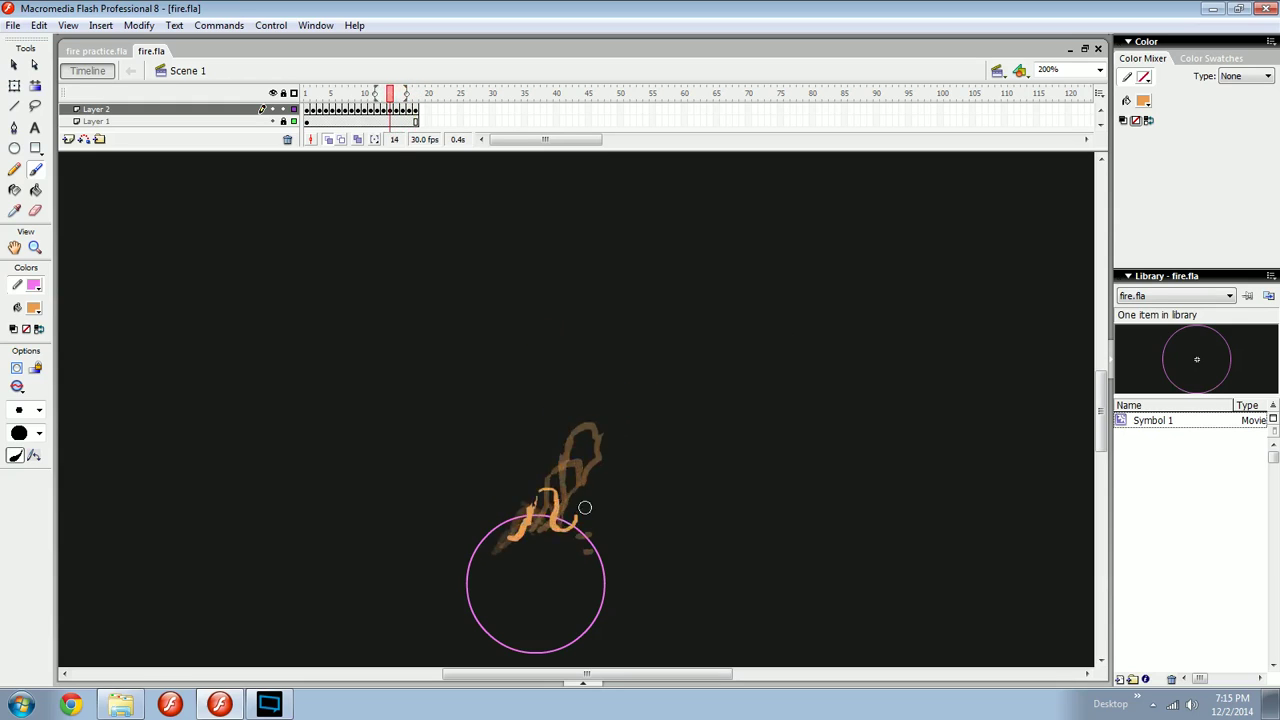
Flip back through the early frames to examine the flame fragments along the circle's lower edge.
{"action": "key", "text": "comma"}
{"action": "key", "text": "comma"}
{"action": "key", "text": "comma"}
{"action": "key", "text": "comma"}
{"action": "left_click_drag", "start_coordinate": [591, 618], "coordinate": [602, 485]}
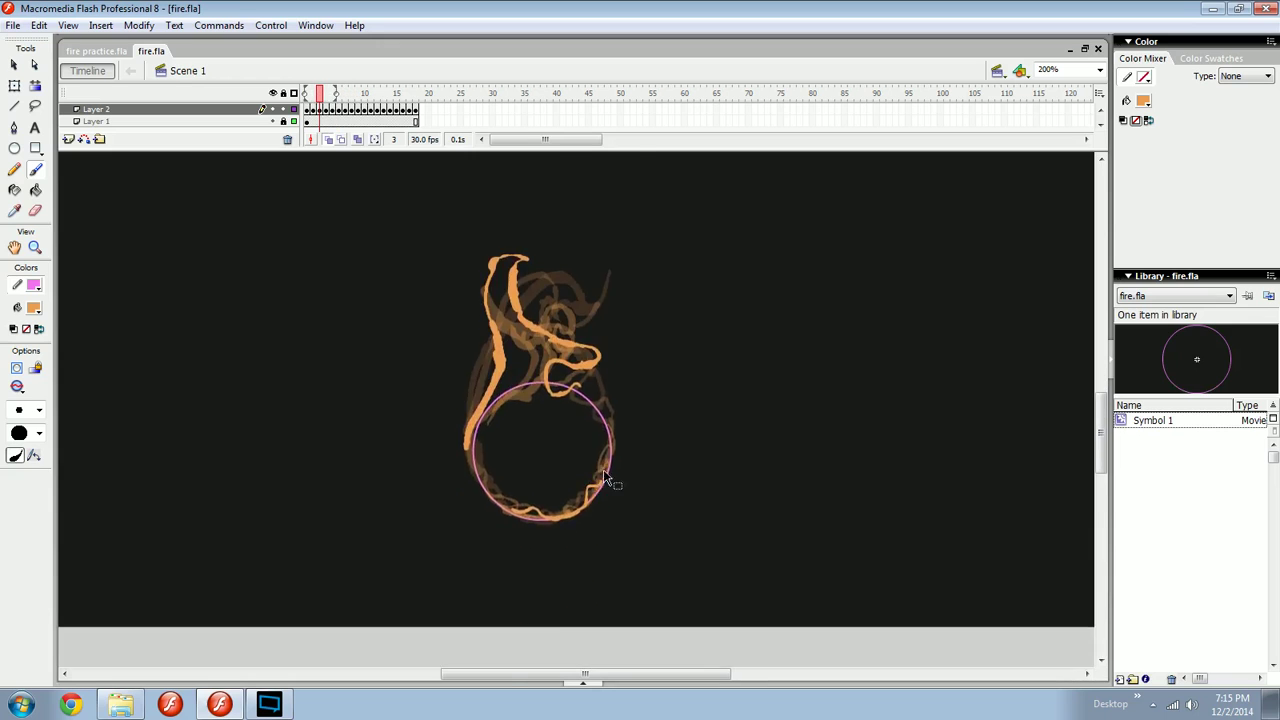
{"action": "key", "text": "ctrl+equal"}
{"action": "key", "text": "comma"}
{"action": "key", "text": "comma"}
{"action": "key", "text": "Return"}
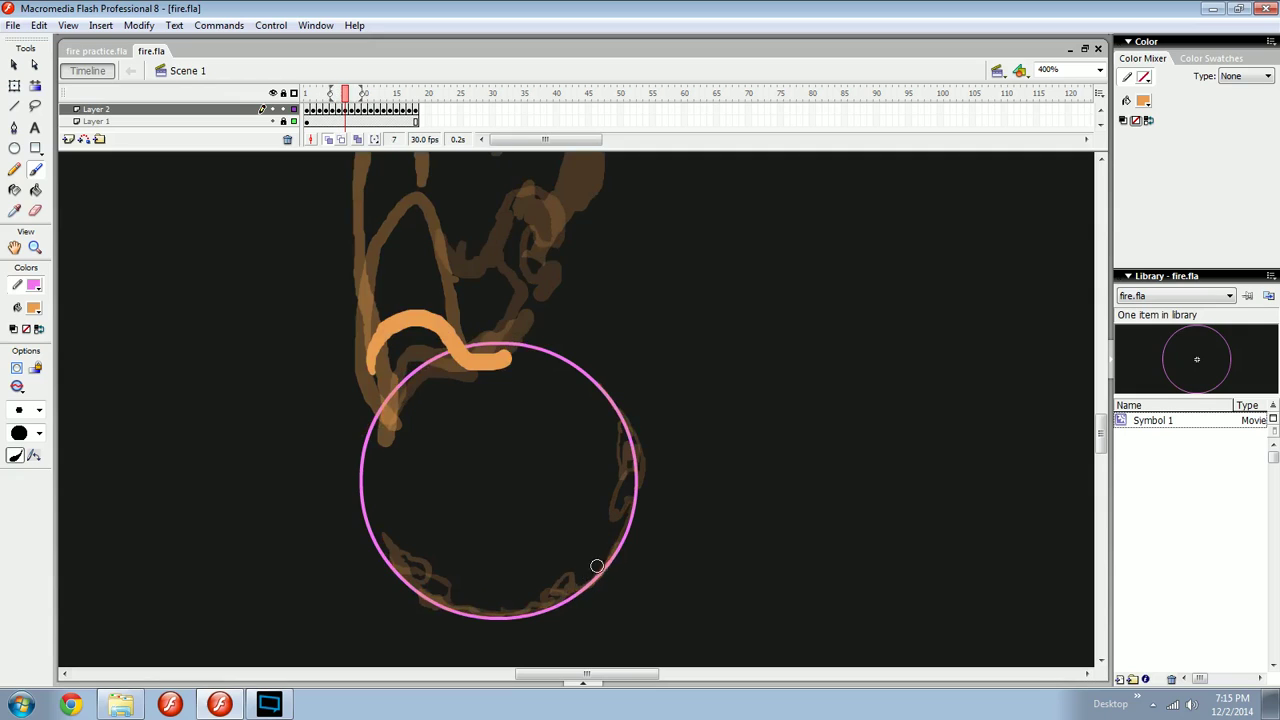
Paint a small hollow ember rising inside the circle's lower-right edge on frames 7 to 9, opening frame 8's center with the eraser.
{"action": "left_click_drag", "start_coordinate": [582, 566], "coordinate": [586, 564]}
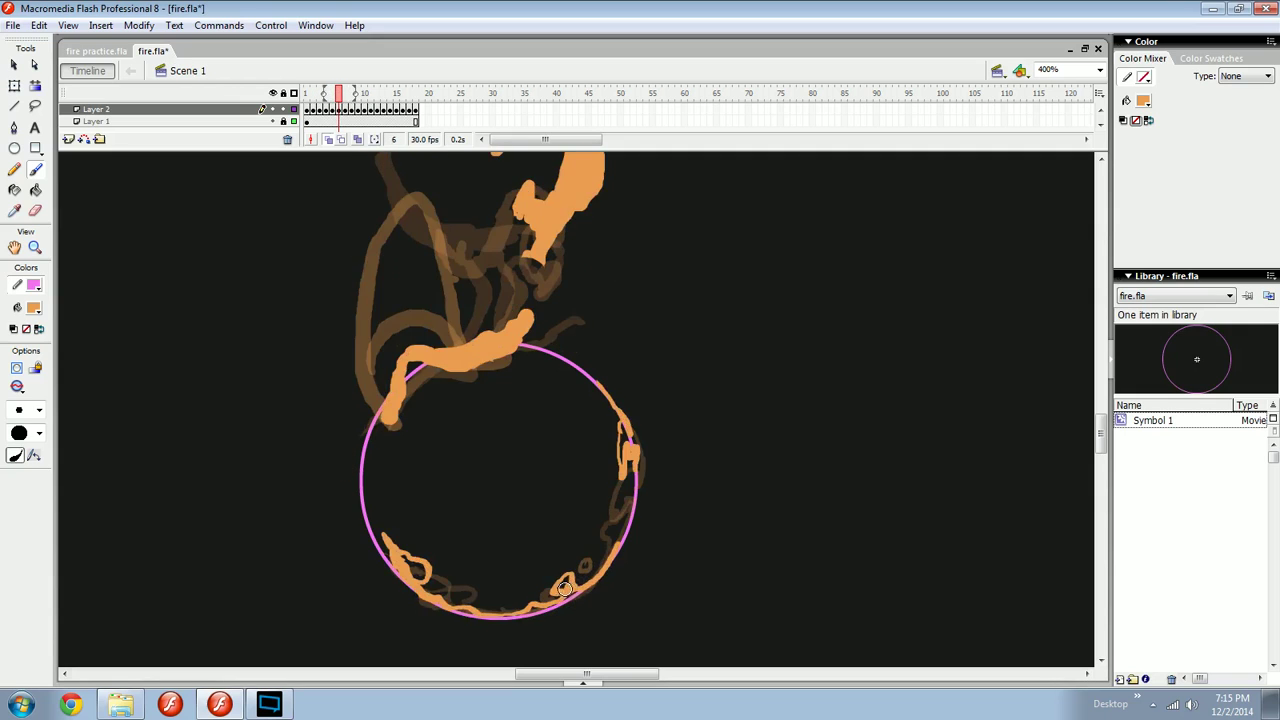
{"action": "key", "text": "period"}
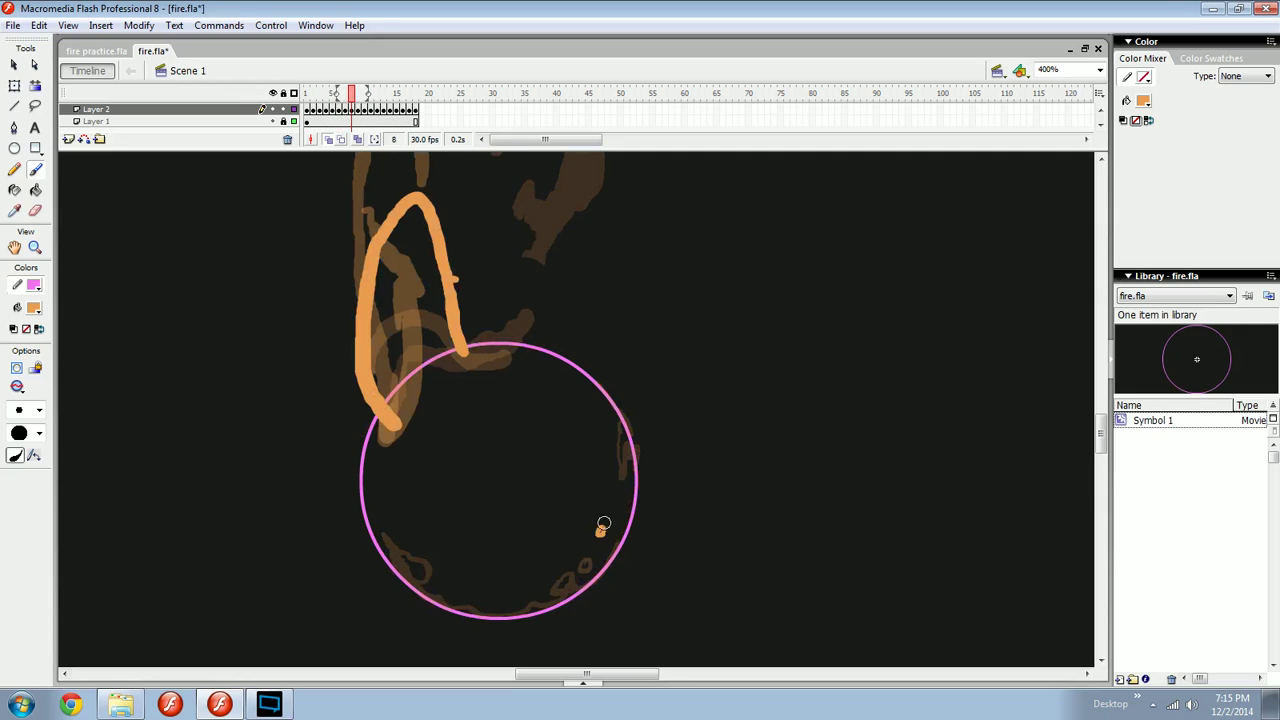
{"action": "key", "text": "e"}
{"action": "left_click", "coordinate": [601, 530]}
{"action": "key", "text": "b"}
{"action": "key", "text": "period"}
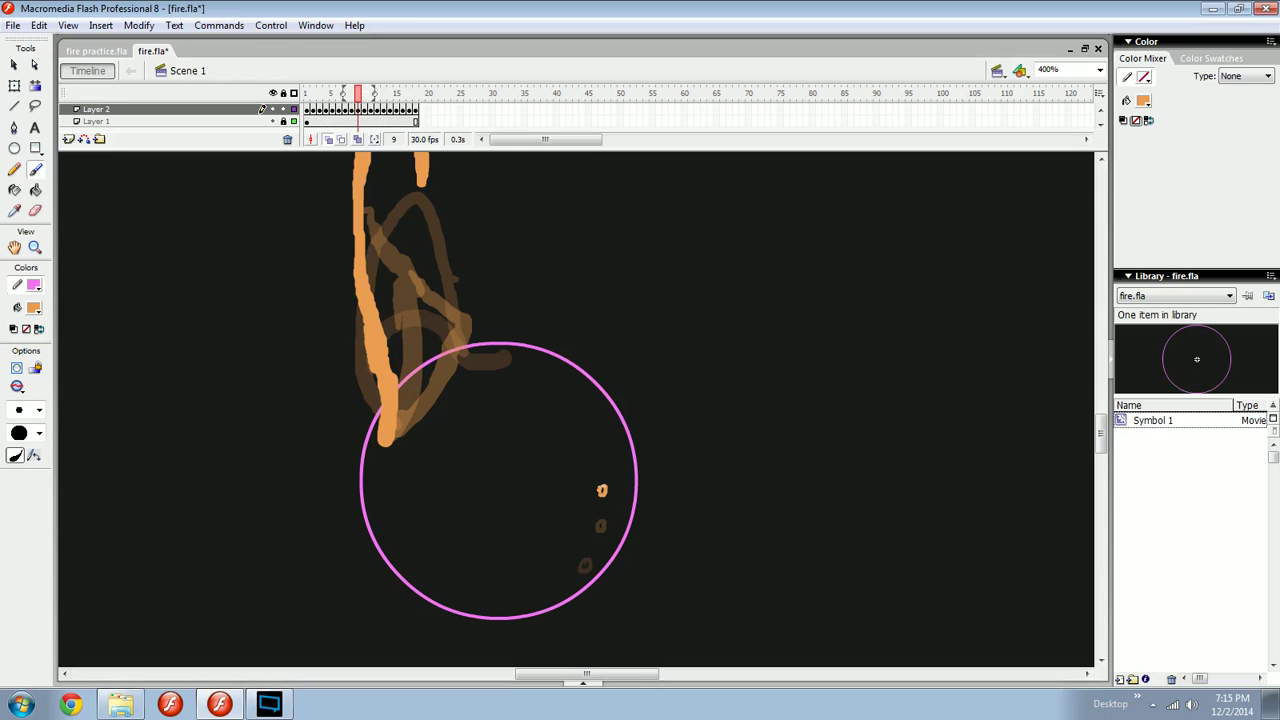
Paint a hollow oval ember that rises and shrinks inside the circle's lower-left edge across frames 7 to 9.
{"action": "key", "text": "comma"}
{"action": "key", "text": "comma"}
{"action": "key", "text": "comma"}
{"action": "key", "text": "comma"}
{"action": "key", "text": "comma"}
{"action": "key", "text": "period"}
{"action": "key", "text": "period"}
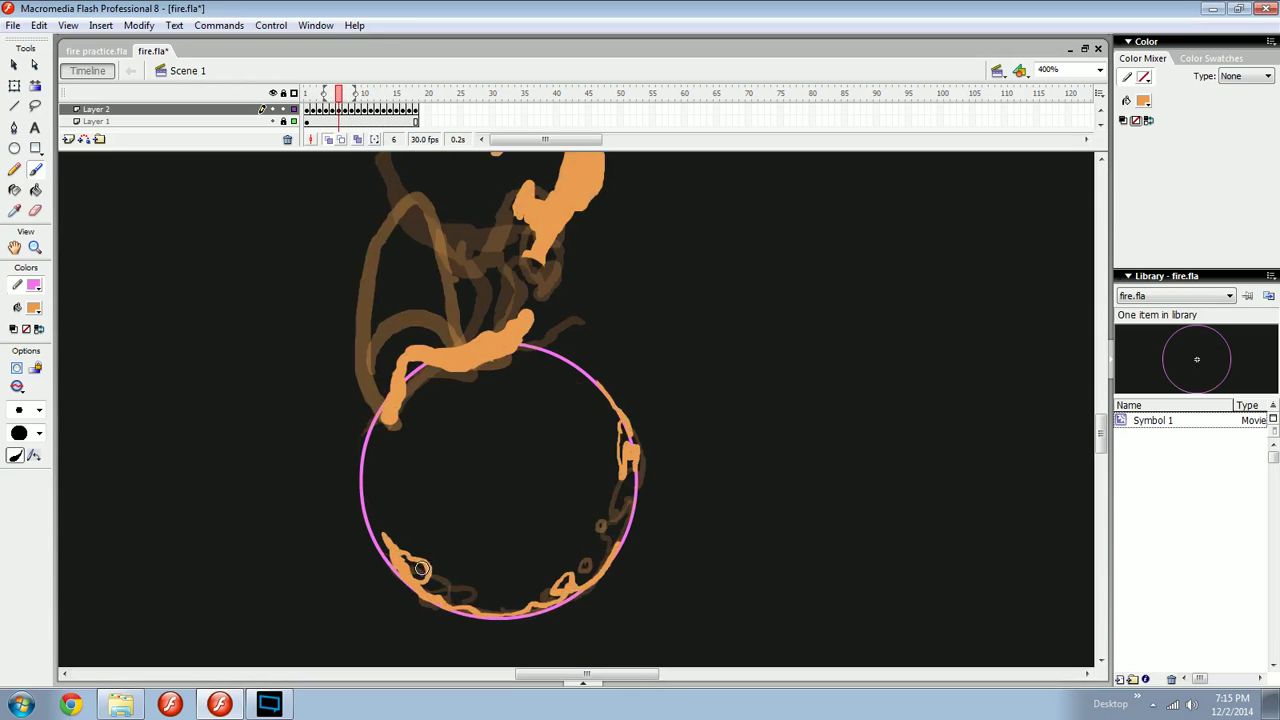
{"action": "key", "text": "period"}
{"action": "mouse_move", "coordinate": [412, 558]}
{"action": "left_mouse_down"}
{"action": "mouse_move", "coordinate": [424, 572]}
{"action": "mouse_move", "coordinate": [418, 527]}
{"action": "mouse_move", "coordinate": [435, 528]}
{"action": "left_mouse_up"}
{"action": "key", "text": "period"}
{"action": "key", "text": "comma"}
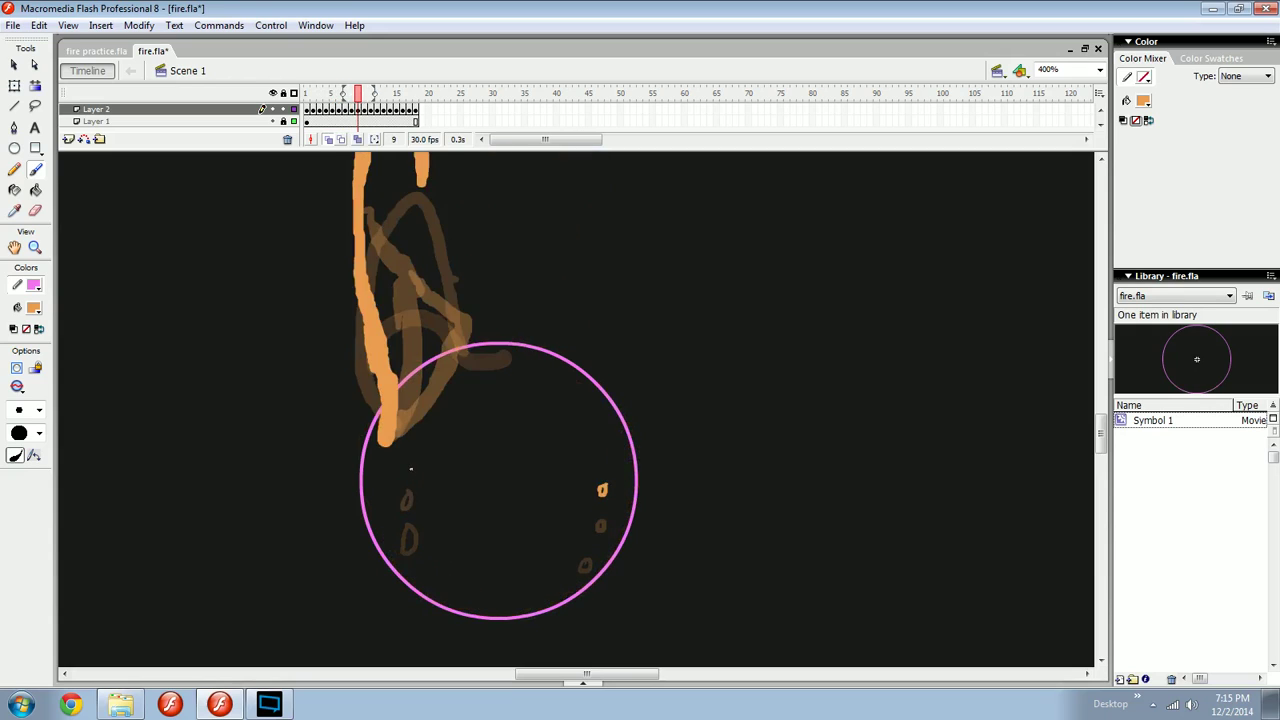
Paint a small hollow flame fragment on the circle's upper-right edge on frame 7 and compare it with frame 6.
{"action": "key", "text": "comma"}
{"action": "key", "text": "comma"}
{"action": "key", "text": "comma"}
{"action": "key", "text": "period"}
{"action": "key", "text": "period"}
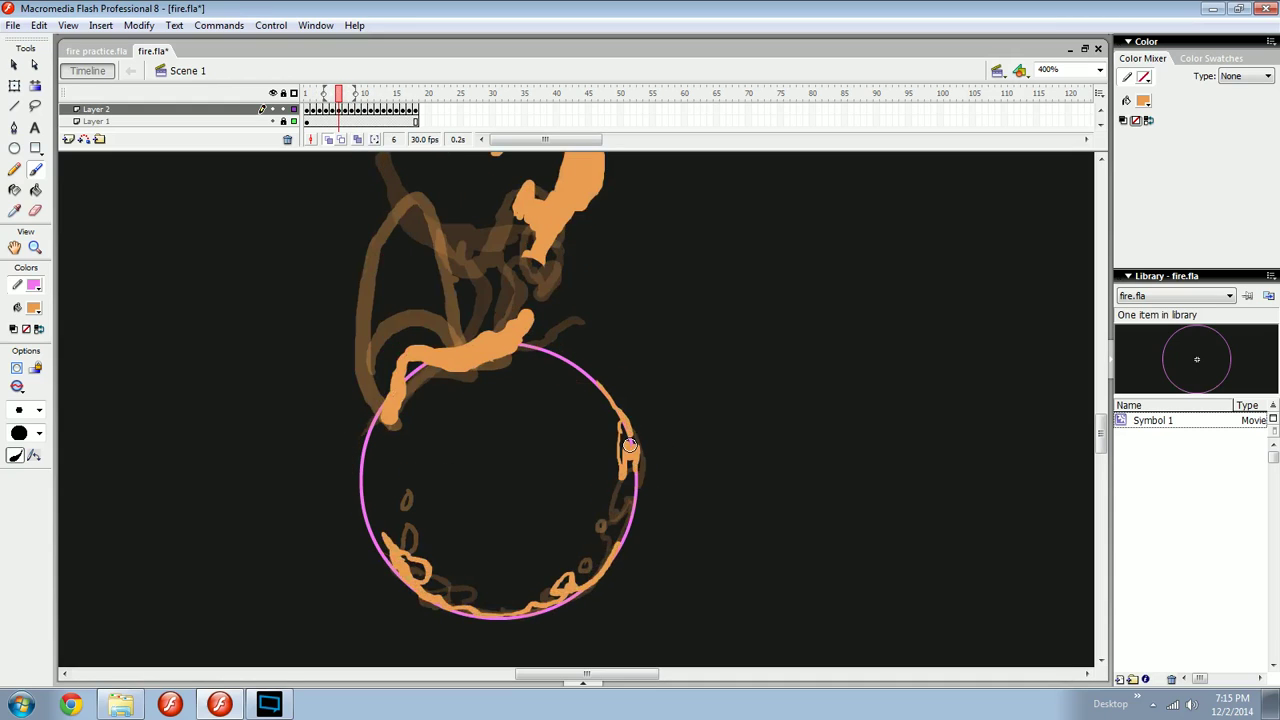
{"action": "key", "text": "period"}
{"action": "left_click_drag", "start_coordinate": [612, 402], "coordinate": [617, 444]}
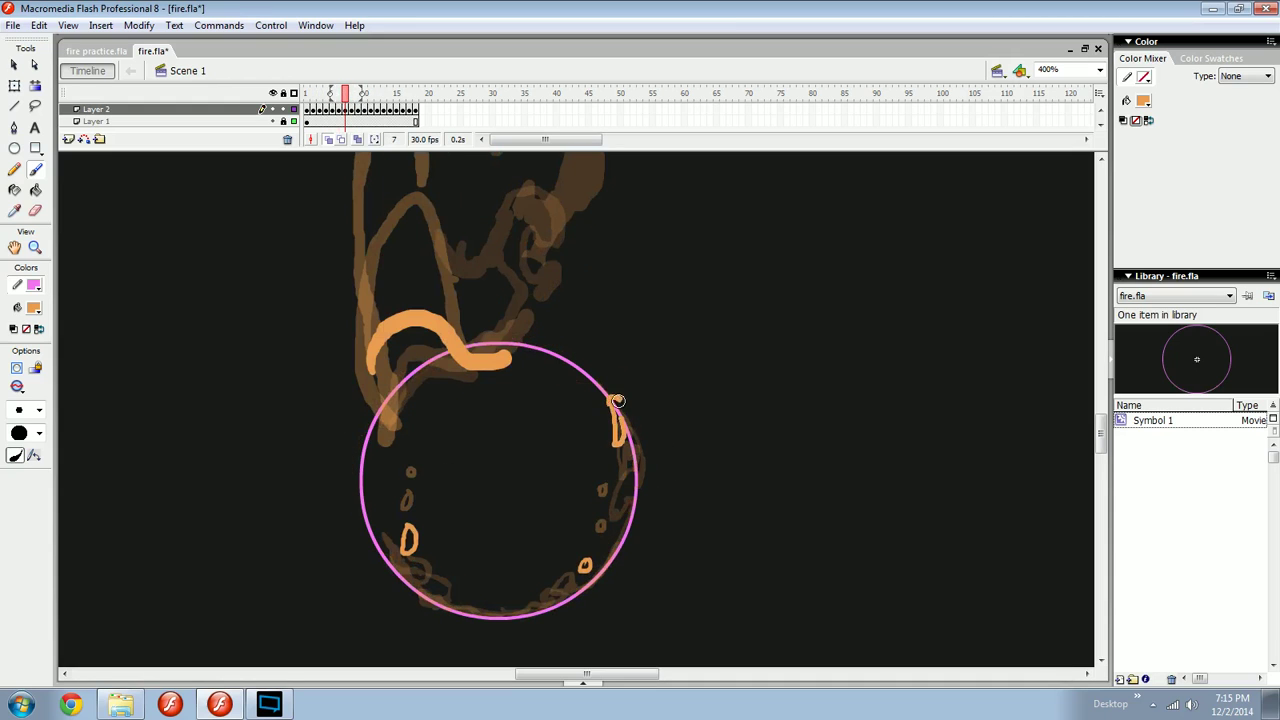
{"action": "key", "text": "comma"}
{"action": "key", "text": "period"}
{"action": "key", "text": "comma"}
{"action": "key", "text": "period"}
Adjust the fragment on frame 7 so it sits slightly higher and tilts along the circle's upper-right edge.
{"action": "key", "text": "ctrl+z"}
{"action": "mouse_move", "coordinate": [622, 436]}
{"action": "left_mouse_down"}
{"action": "mouse_move", "coordinate": [637, 446]}
{"action": "mouse_move", "coordinate": [616, 427]}
{"action": "left_mouse_up"}
{"action": "key", "text": "q"}
{"action": "left_click", "coordinate": [619, 441]}
{"action": "key", "text": "v"}
{"action": "left_click", "coordinate": [643, 425]}
{"action": "key", "text": "n"}
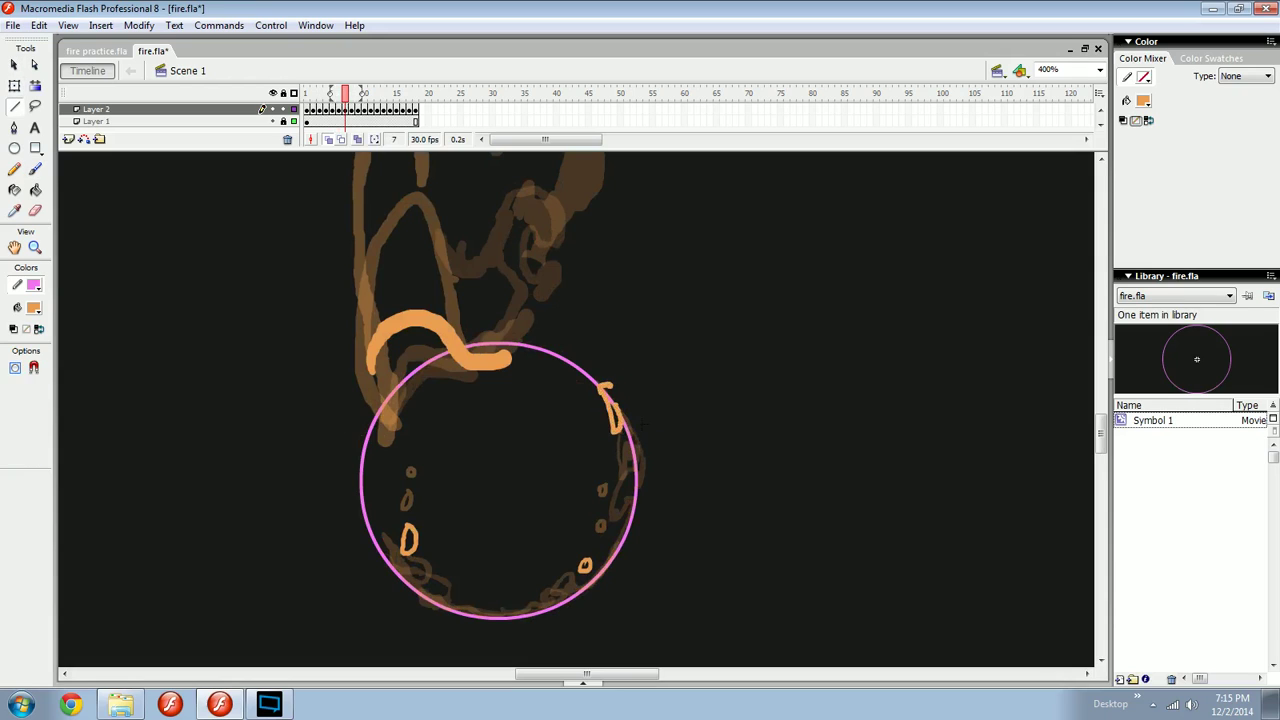
{"action": "key", "text": "b"}
Flip back and forth through frames 1 to 7 to examine how the flame outline around the circle breaks up.
{"action": "key", "text": "comma"}
{"action": "key", "text": "comma"}
{"action": "key", "text": "comma"}
{"action": "key", "text": "comma"}
{"action": "key", "text": "comma"}
{"action": "key", "text": "comma"}
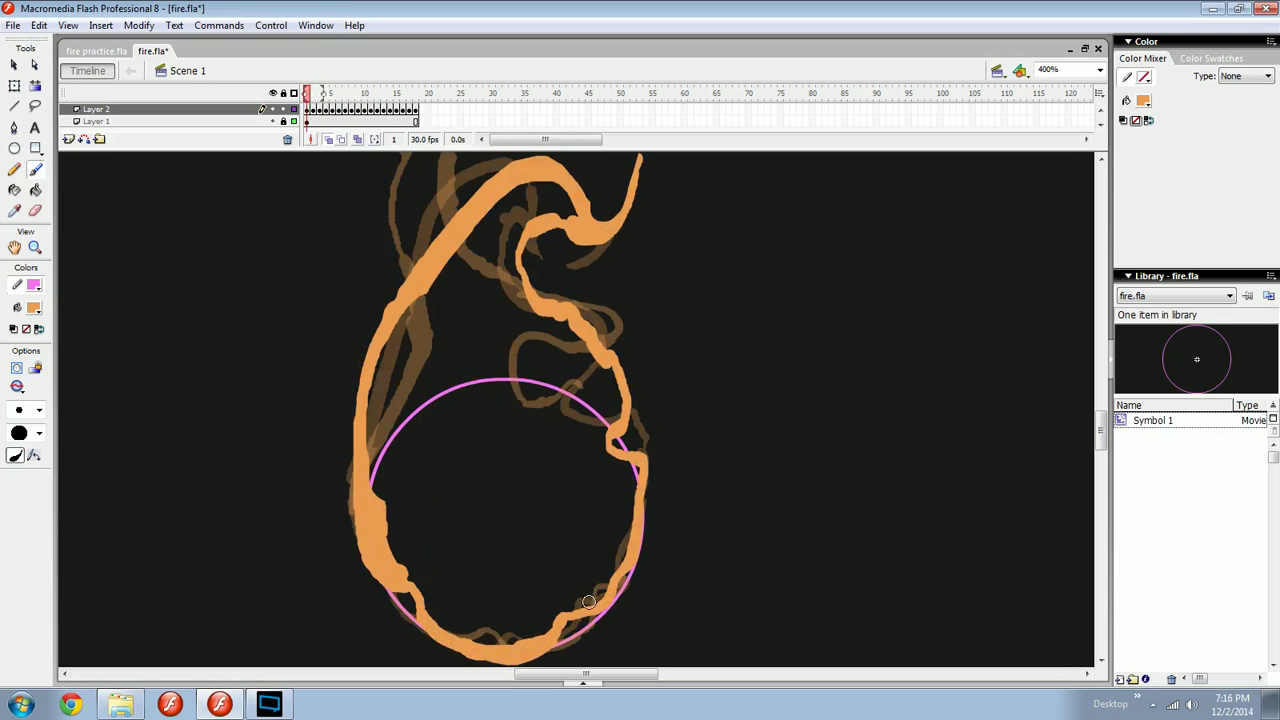
{"action": "key", "text": "period"}
{"action": "key", "text": "period"}
{"action": "key", "text": "period"}
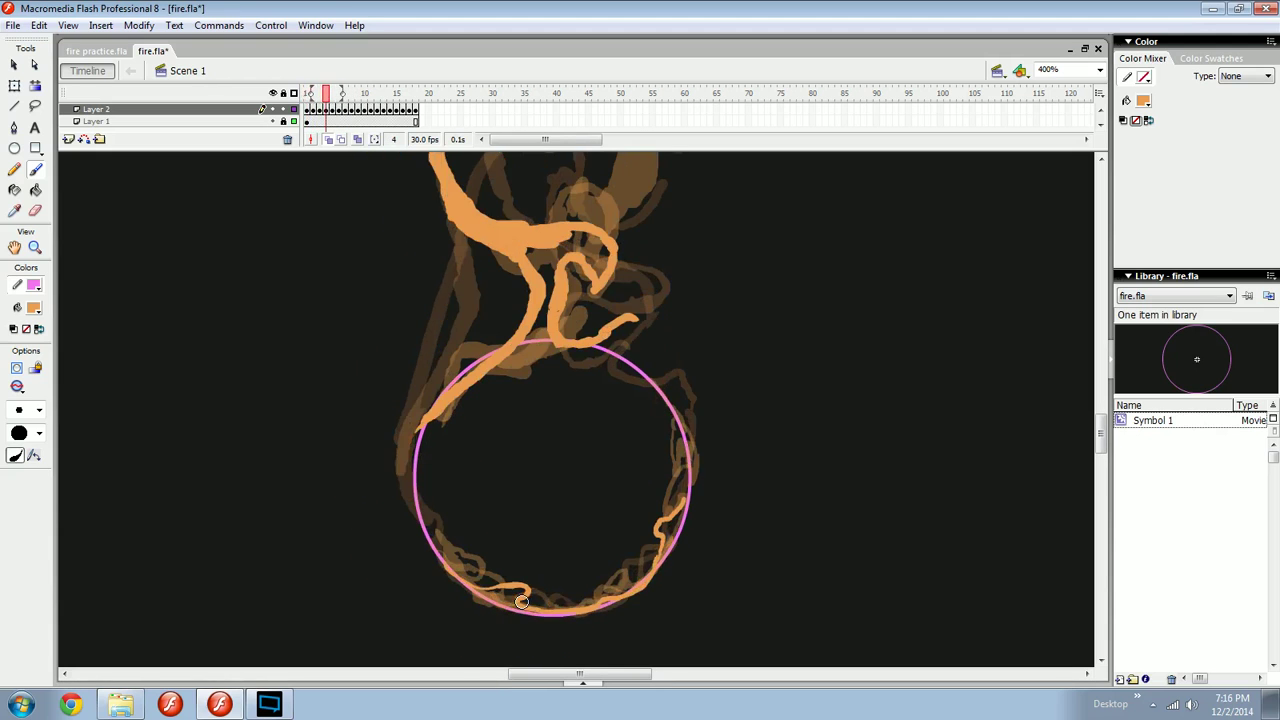
{"action": "key", "text": "period"}
{"action": "key", "text": "period"}
{"action": "key", "text": "period"}
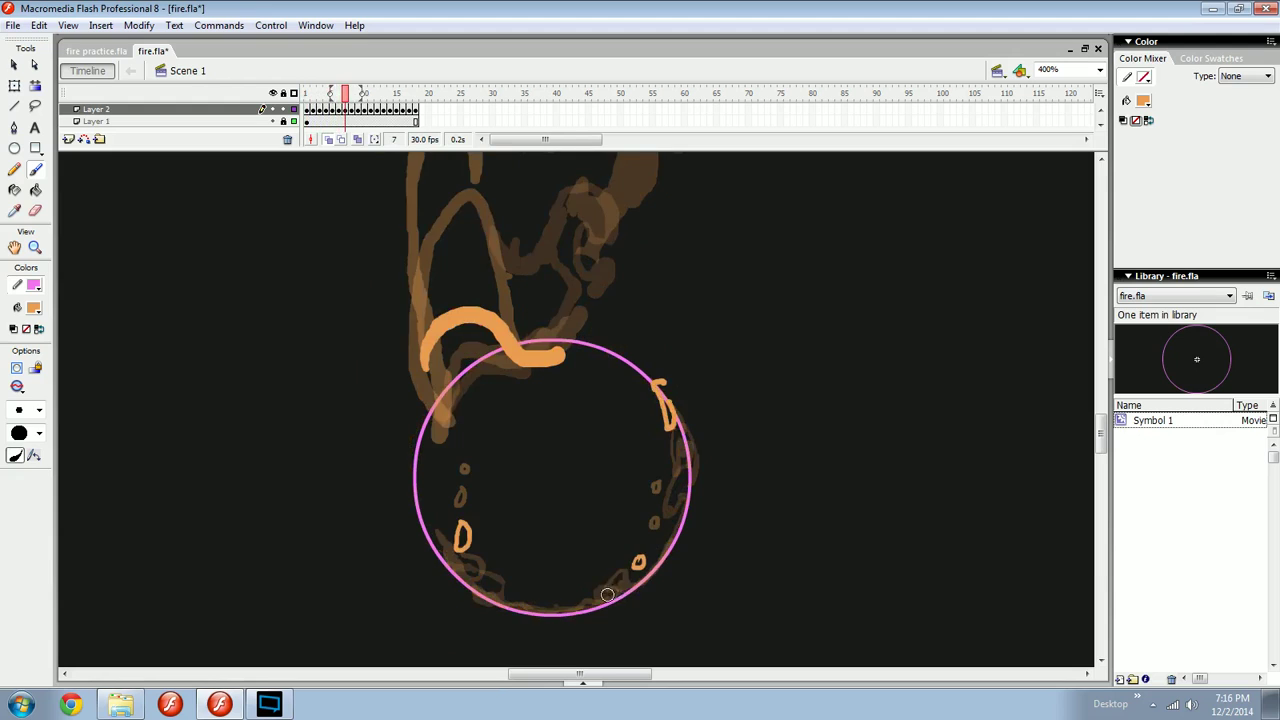
{"action": "key", "text": "comma"}
{"action": "key", "text": "comma"}
{"action": "key", "text": "comma"}
{"action": "key", "text": "comma"}
{"action": "key", "text": "comma"}
{"action": "key", "text": "comma"}
{"action": "key", "text": "period"}
{"action": "key", "text": "period"}
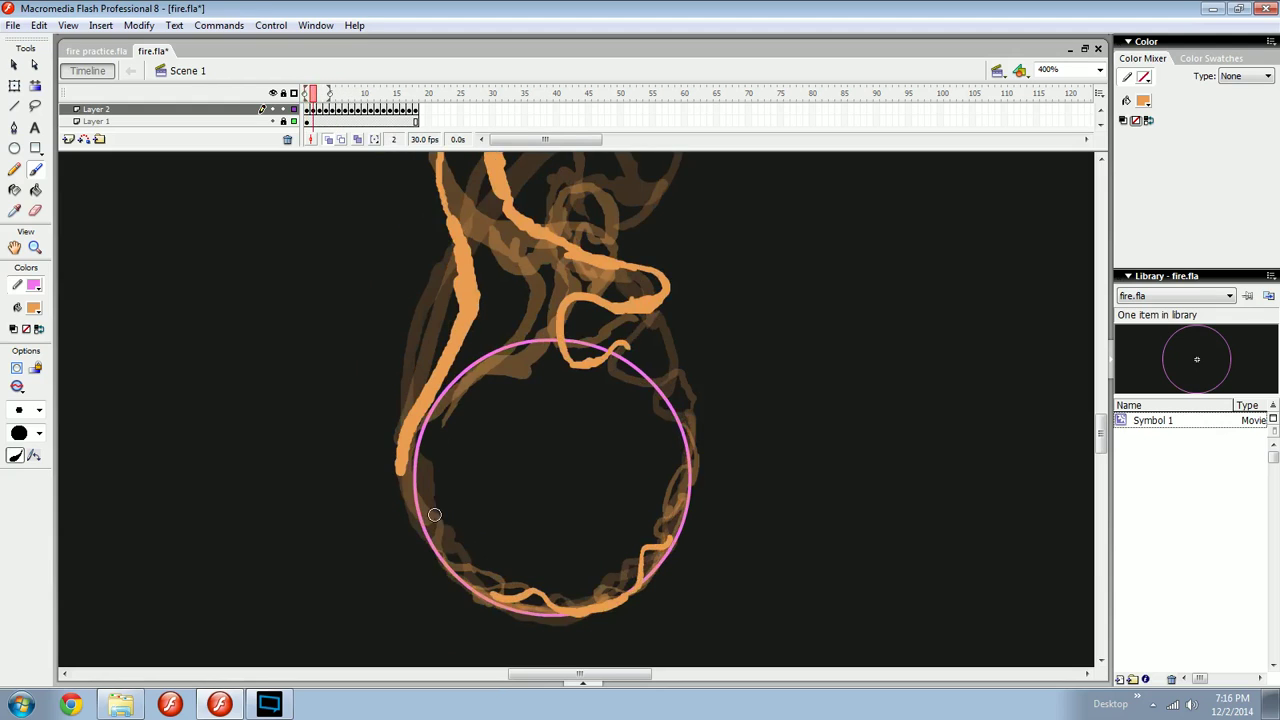
{"action": "left_click_drag", "start_coordinate": [466, 564], "coordinate": [478, 556]}
{"action": "key", "text": "comma"}
{"action": "key", "text": "period"}
{"action": "key", "text": "comma"}
{"action": "key", "text": "comma"}
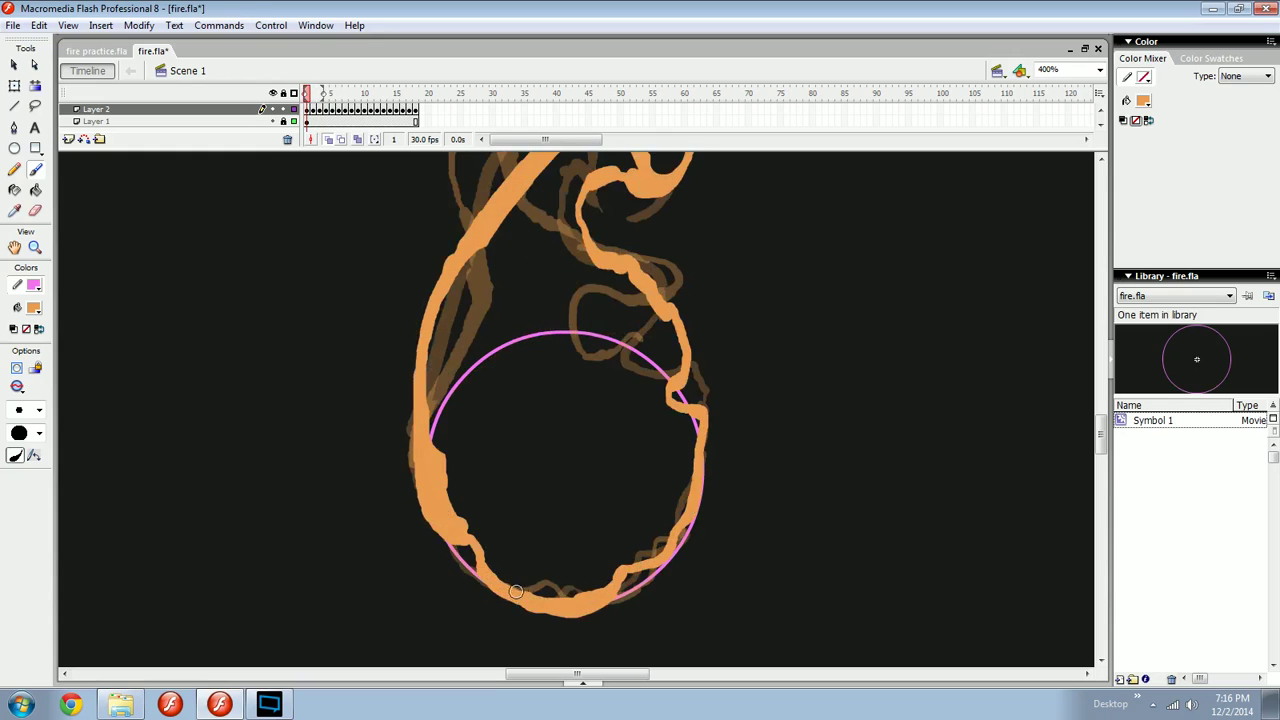
{"action": "key", "text": "period"}
{"action": "key", "text": "period"}
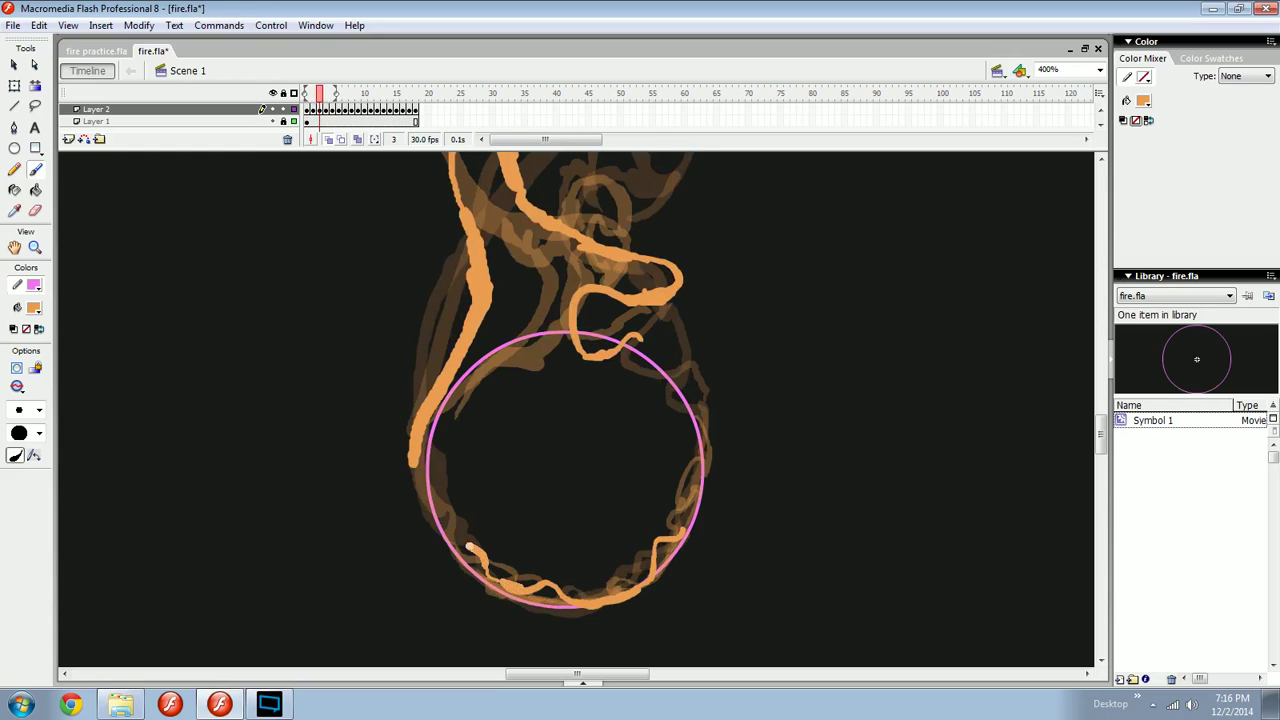
{"action": "mouse_move", "coordinate": [470, 548]}
{"action": "left_mouse_down"}
{"action": "mouse_move", "coordinate": [421, 495]}
{"action": "mouse_move", "coordinate": [415, 458]}
{"action": "left_mouse_up"}
{"action": "key", "text": "comma"}
{"action": "key", "text": "period"}
{"action": "key", "text": "comma"}
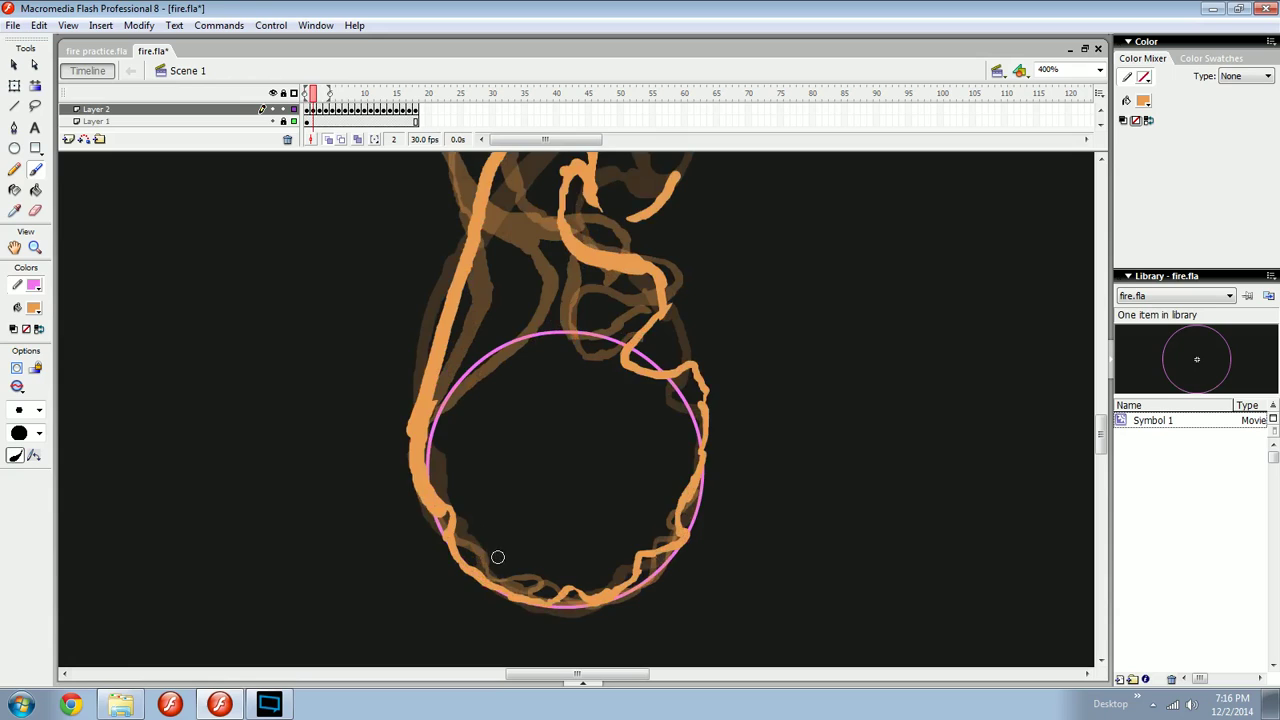
{"action": "key", "text": "comma"}
{"action": "key", "text": "period"}
{"action": "key", "text": "period"}
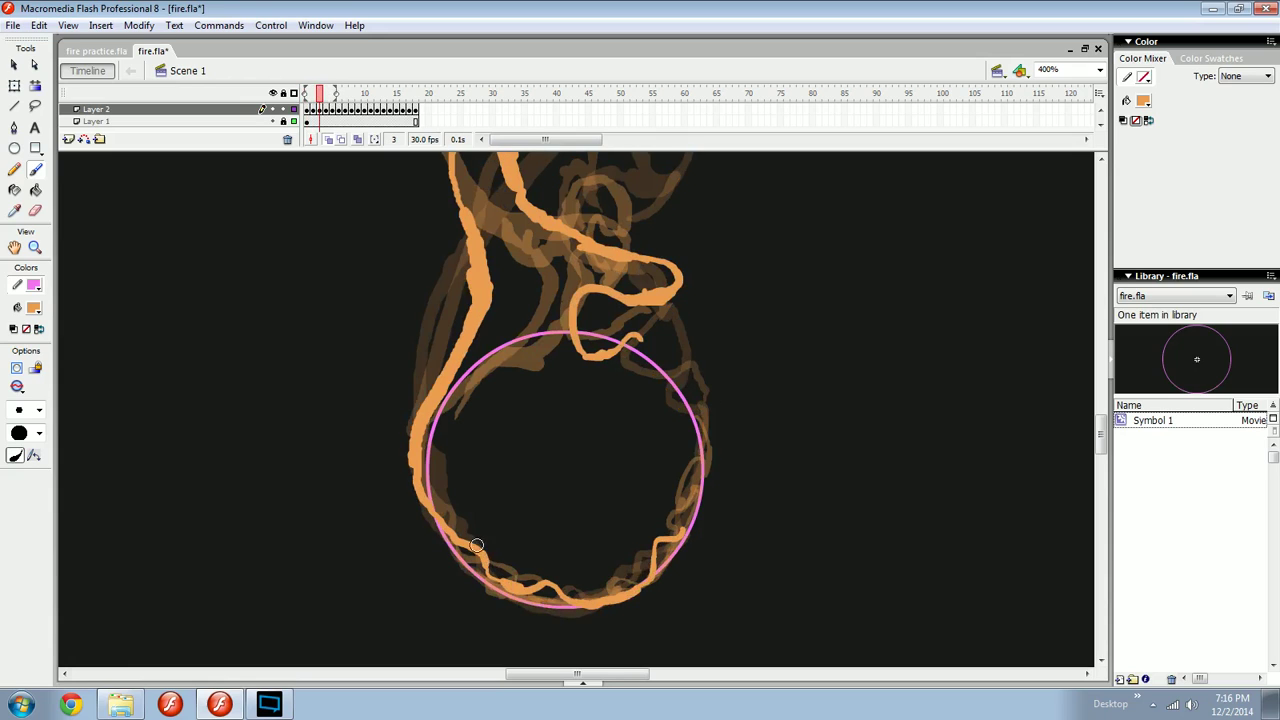
{"action": "key", "text": "e"}
{"action": "left_click_drag", "start_coordinate": [433, 514], "coordinate": [492, 569]}
Paint a jagged outline along the circle's lower-left edge on frame 3, joining the left flame tongue to the bottom flames.
{"action": "key", "text": "n"}
{"action": "key", "text": "comma"}
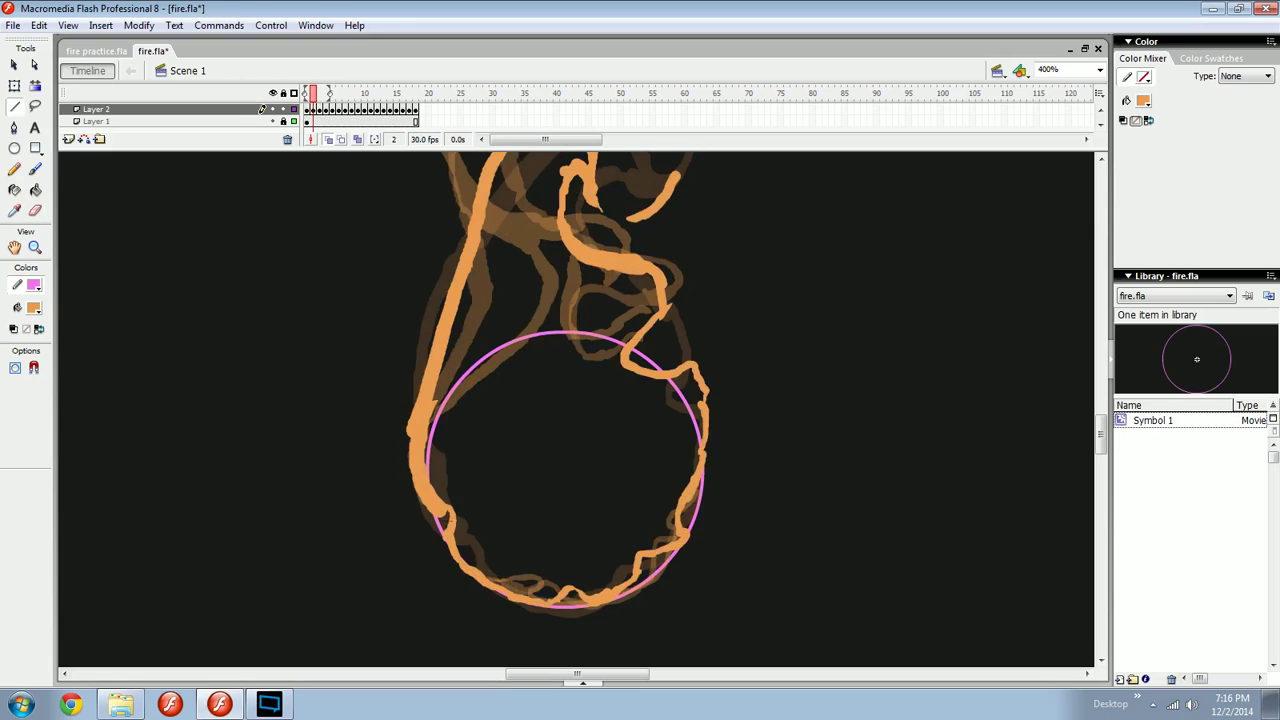
{"action": "key", "text": "period"}
{"action": "key", "text": "b"}
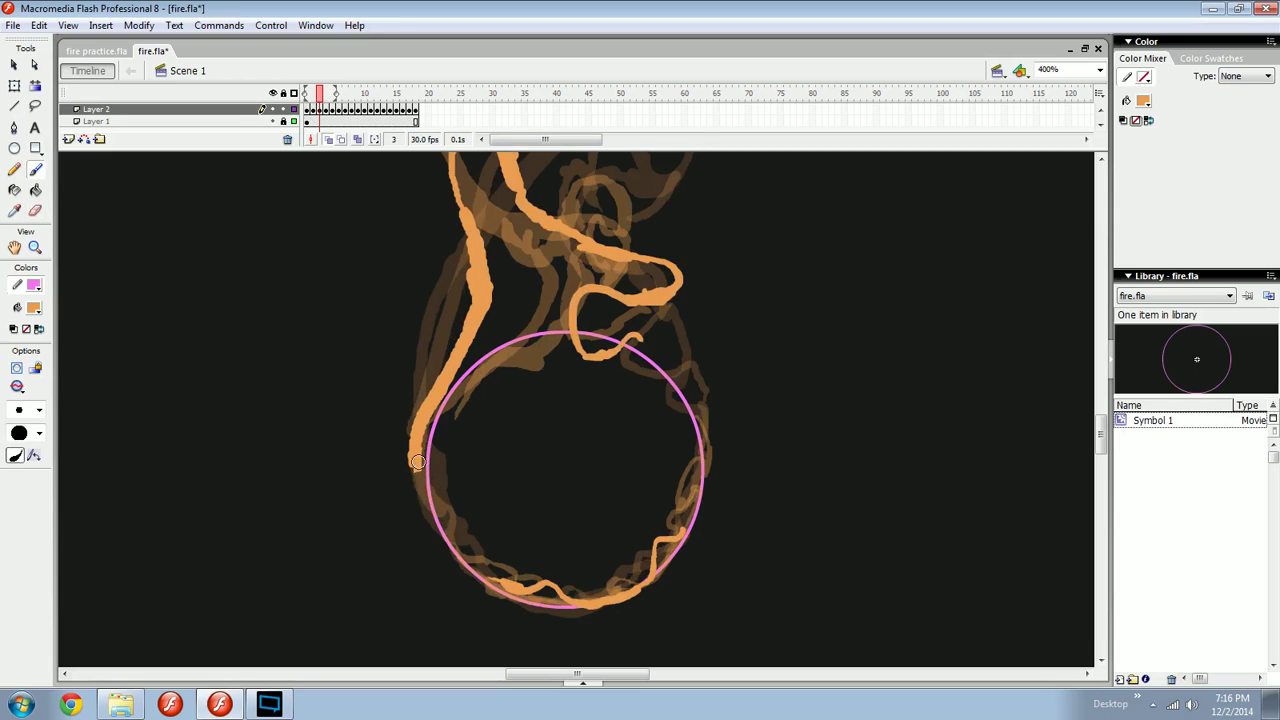
{"action": "left_click_drag", "start_coordinate": [431, 479], "coordinate": [430, 513]}
{"action": "key", "text": "comma"}
{"action": "key", "text": "comma"}
{"action": "key", "text": "period"}
{"action": "key", "text": "period"}
{"action": "key", "text": "comma"}
{"action": "key", "text": "period"}
{"action": "left_click_drag", "start_coordinate": [449, 520], "coordinate": [506, 581]}
{"action": "key", "text": "comma"}
{"action": "key", "text": "period"}
Paint a curled flame hook rising from the bottom flames inside the circle's lower-left edge on frame 4.
{"action": "key", "text": "period"}
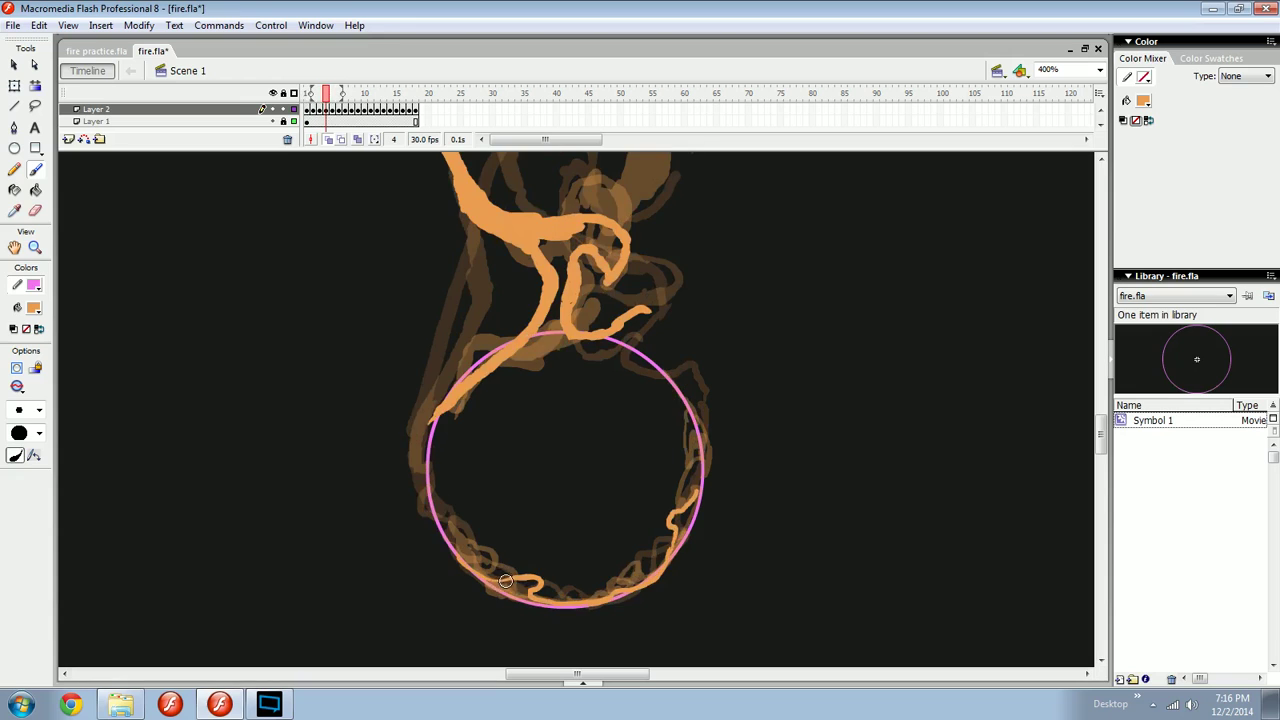
{"action": "left_click_drag", "start_coordinate": [482, 557], "coordinate": [465, 511]}
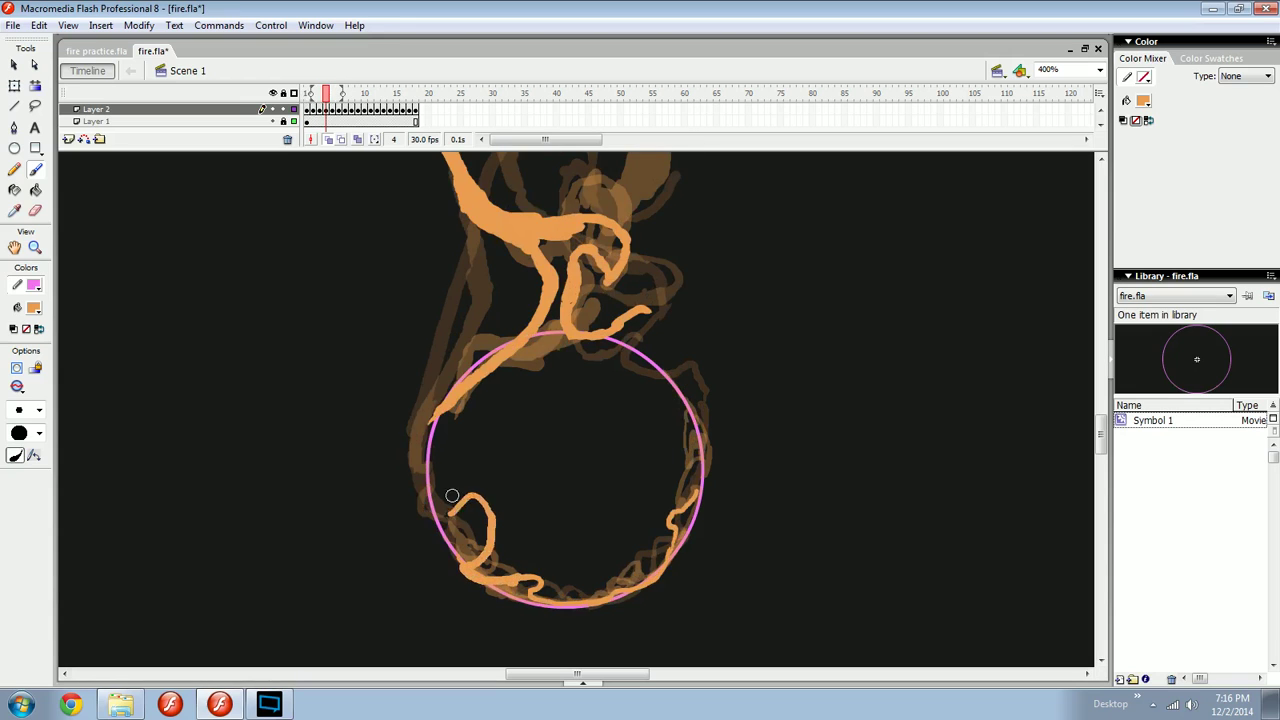
{"action": "key", "text": "comma"}
{"action": "key", "text": "period"}
Paint a taller rounded flame lick inside the circle's lower-left area on frame 5 and compare it with the earlier frames.
{"action": "key", "text": "period"}
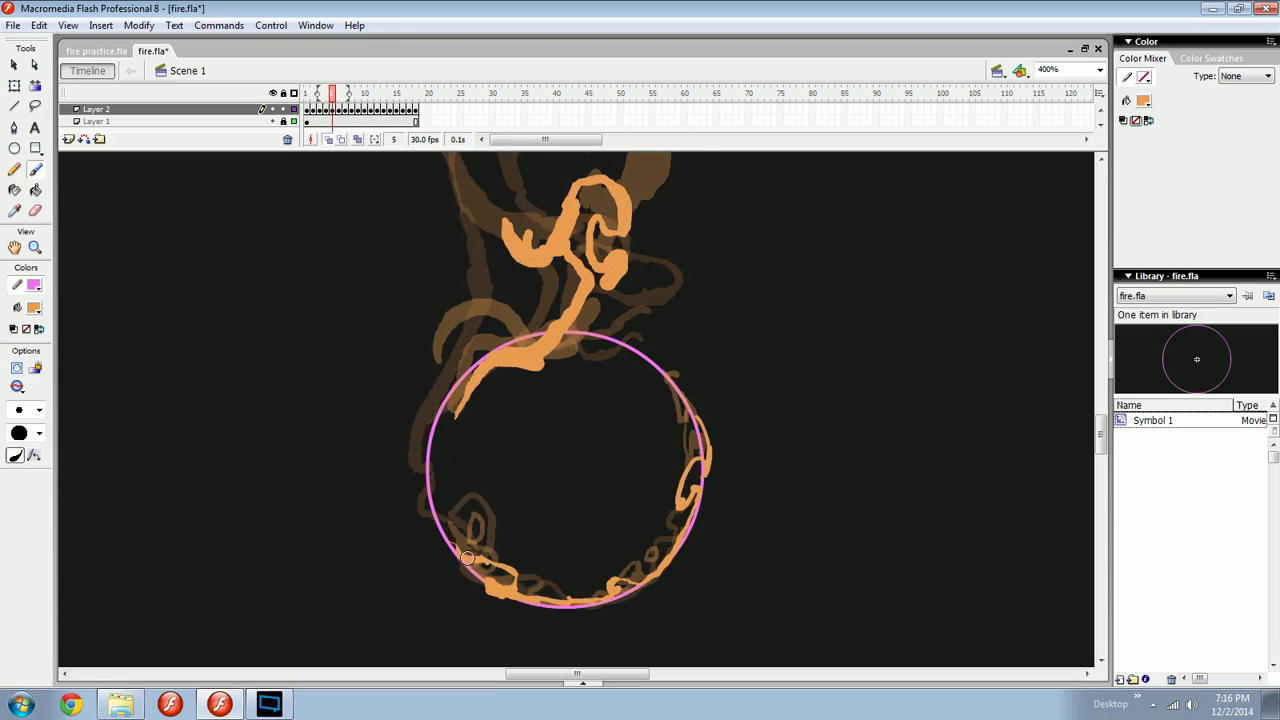
{"action": "left_click_drag", "start_coordinate": [504, 527], "coordinate": [477, 468]}
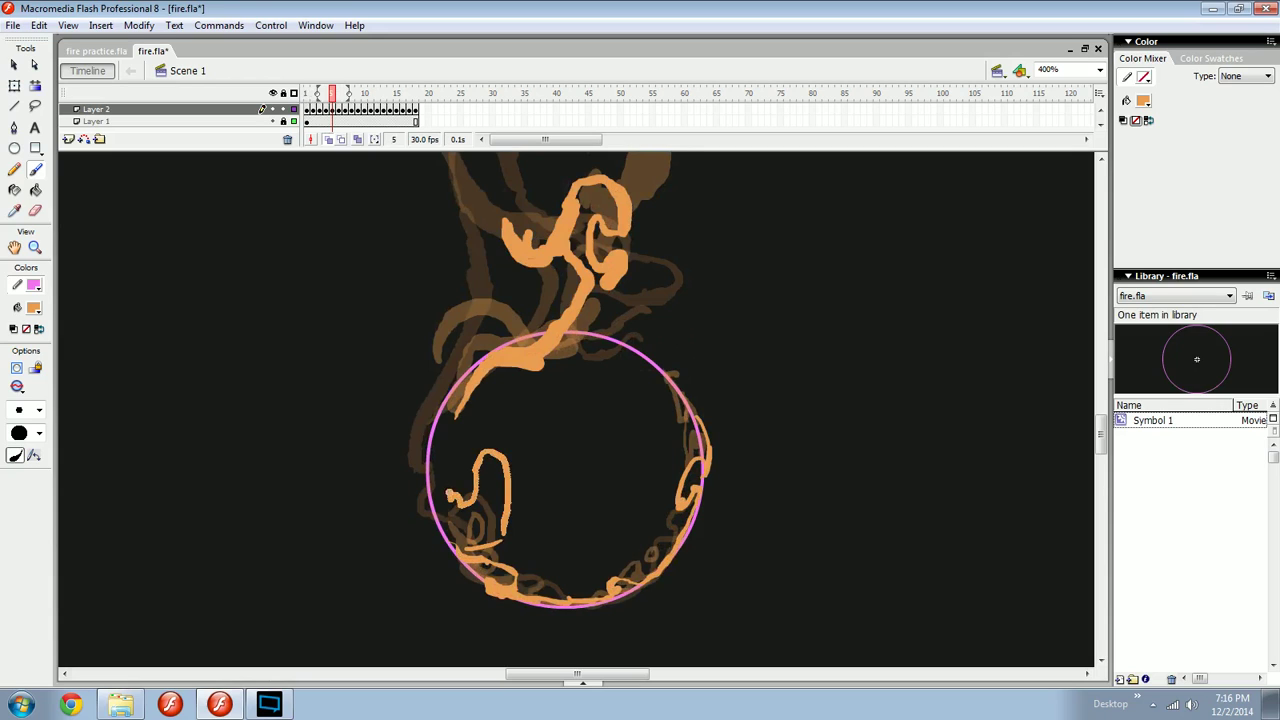
{"action": "key", "text": "comma"}
{"action": "key", "text": "comma"}
{"action": "key", "text": "period"}
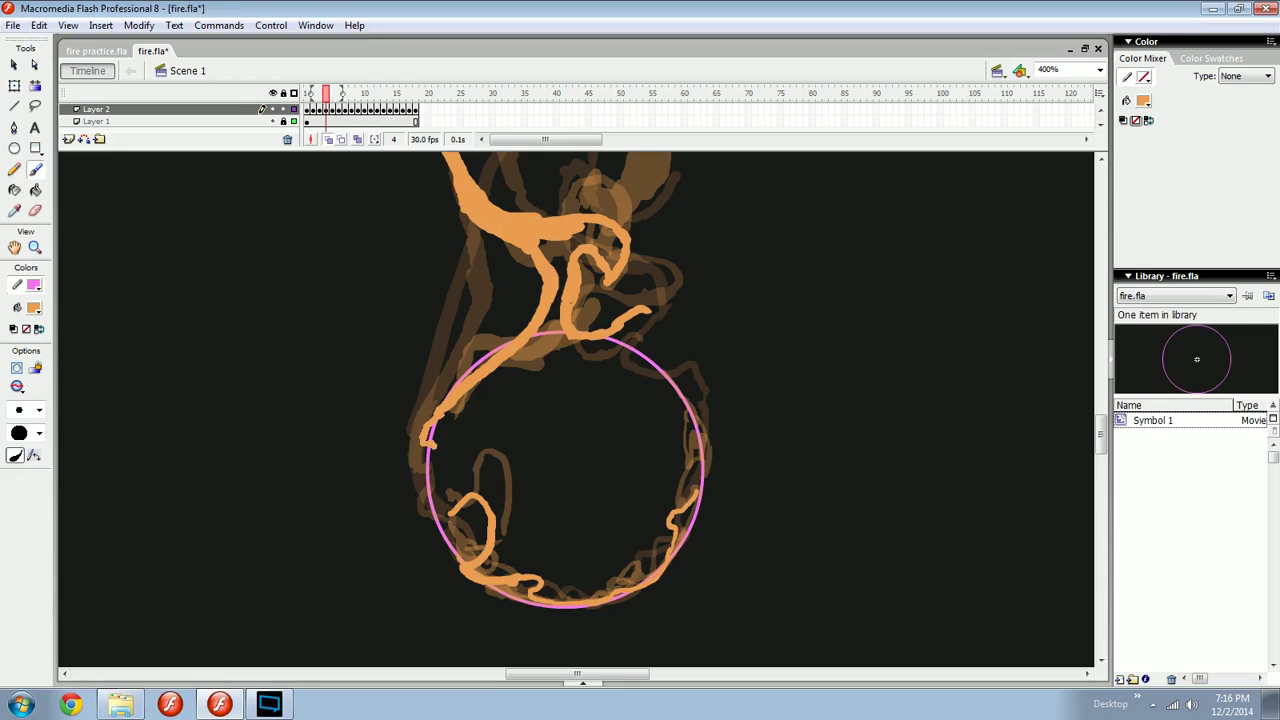
Paint a zigzag outline down the circle's left edge on frame 4, linking the upper tongue to the curled hook.
{"action": "left_click_drag", "start_coordinate": [427, 443], "coordinate": [418, 462]}
{"action": "key", "text": "comma"}
{"action": "key", "text": "period"}
{"action": "left_click_drag", "start_coordinate": [446, 470], "coordinate": [455, 506]}
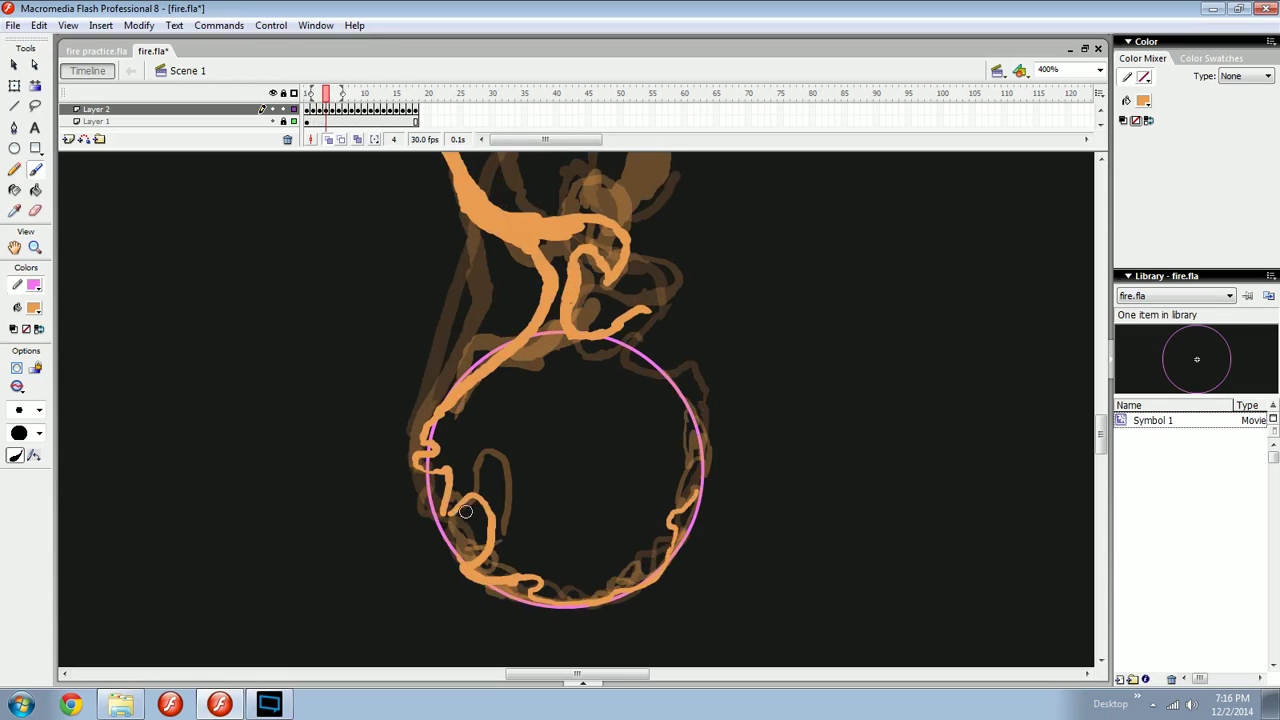
Flip back and forth through frames 2 to 5 to examine how the lower-left outline moves.
{"action": "key", "text": "period"}
{"action": "key", "text": "comma"}
{"action": "key", "text": "period"}
{"action": "key", "text": "comma"}
{"action": "key", "text": "period"}
{"action": "key", "text": "comma"}
{"action": "key", "text": "period"}
{"action": "key", "text": "comma"}
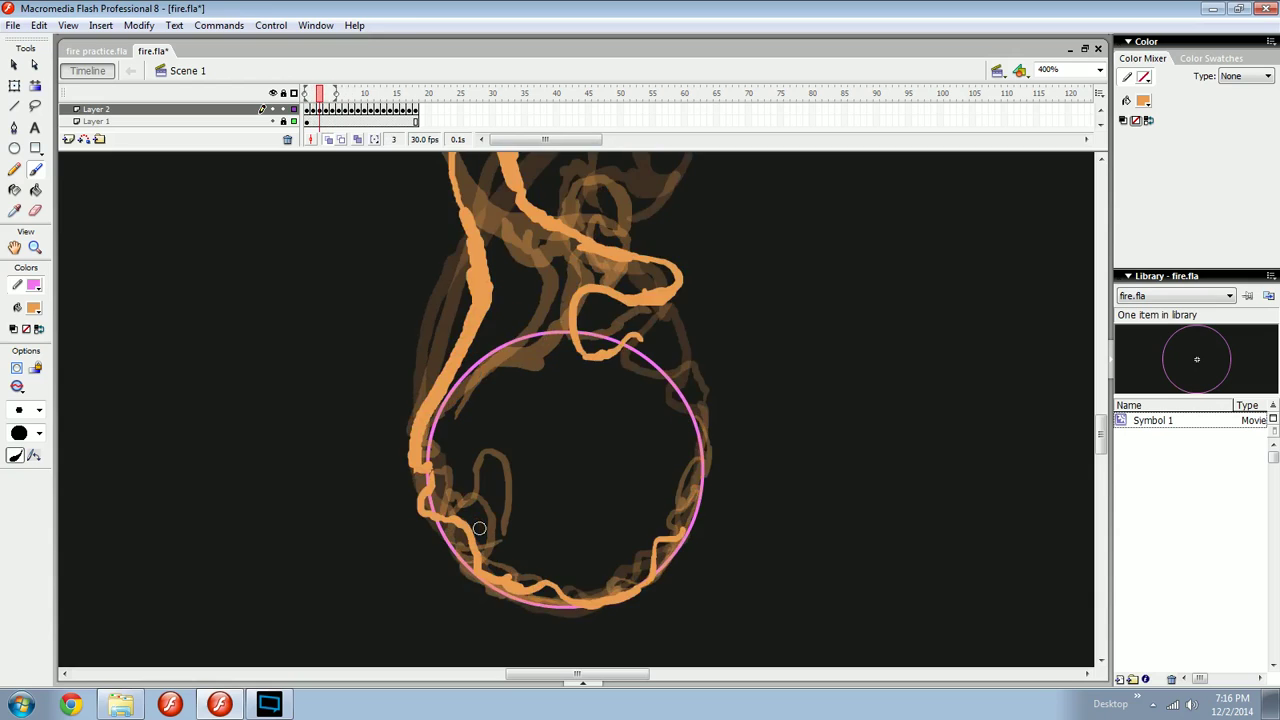
{"action": "key", "text": "period"}
{"action": "key", "text": "comma"}
{"action": "key", "text": "comma"}
{"action": "key", "text": "period"}
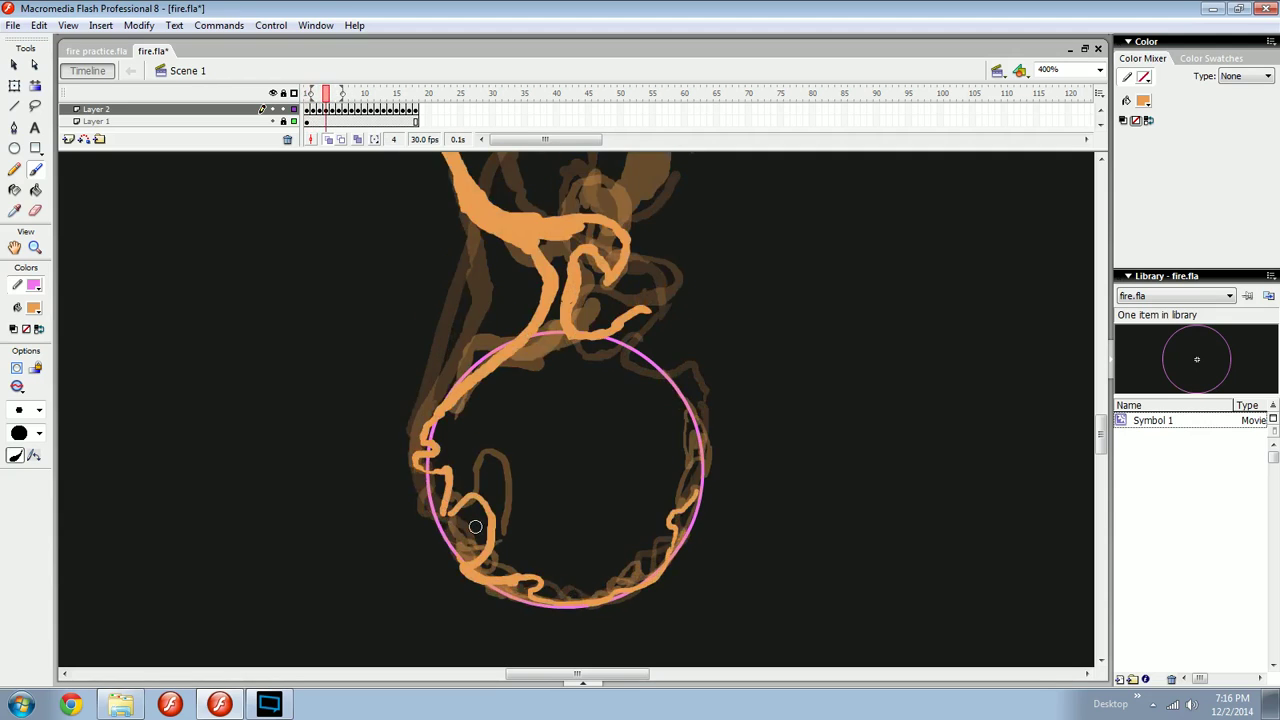
Paint a curved flame outline up the circle's lower-left edge and a detached crescent fragment beside it on frame 6.
{"action": "key", "text": "period"}
{"action": "key", "text": "period"}
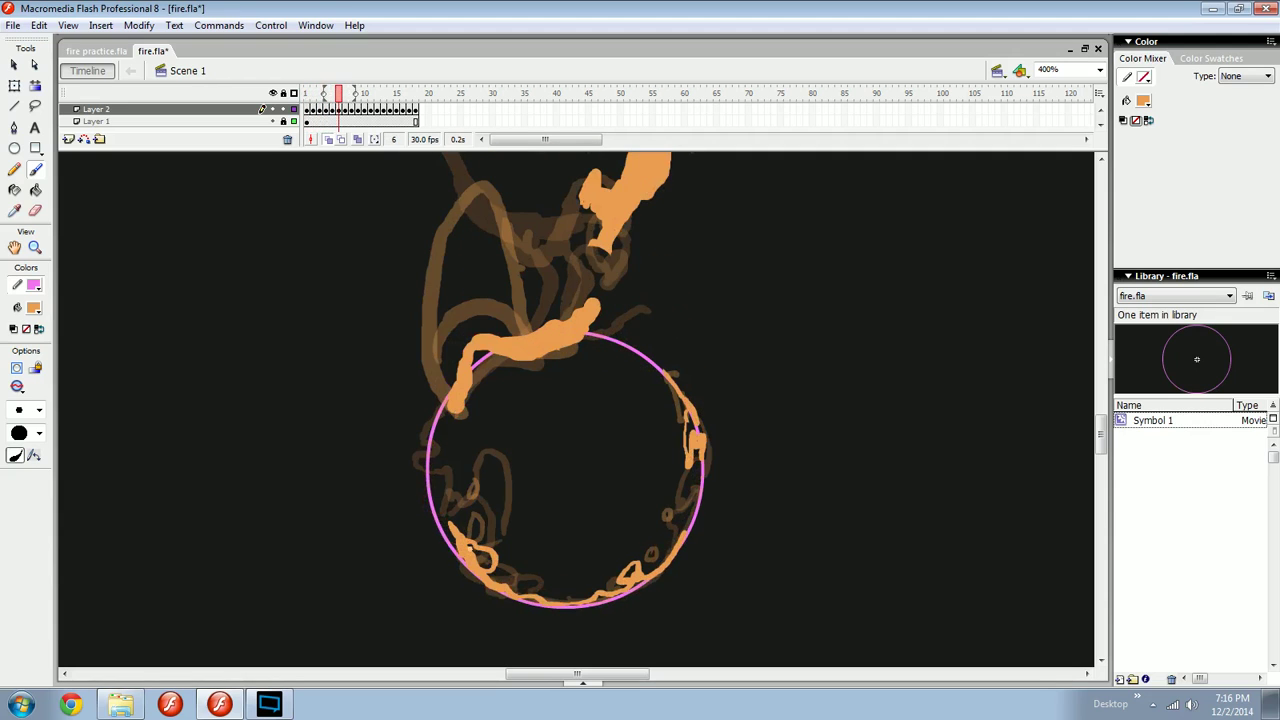
{"action": "left_click_drag", "start_coordinate": [468, 547], "coordinate": [458, 477]}
{"action": "mouse_move", "coordinate": [472, 481]}
{"action": "left_mouse_down"}
{"action": "mouse_move", "coordinate": [509, 506]}
{"action": "mouse_move", "coordinate": [534, 444]}
{"action": "mouse_move", "coordinate": [518, 450]}
{"action": "mouse_move", "coordinate": [524, 493]}
{"action": "mouse_move", "coordinate": [554, 419]}
{"action": "mouse_move", "coordinate": [561, 462]}
{"action": "left_mouse_up"}
Paint the detached fragment drifting toward the circle's upper right and shrinking across frames 7 to 9.
{"action": "key", "text": "period"}
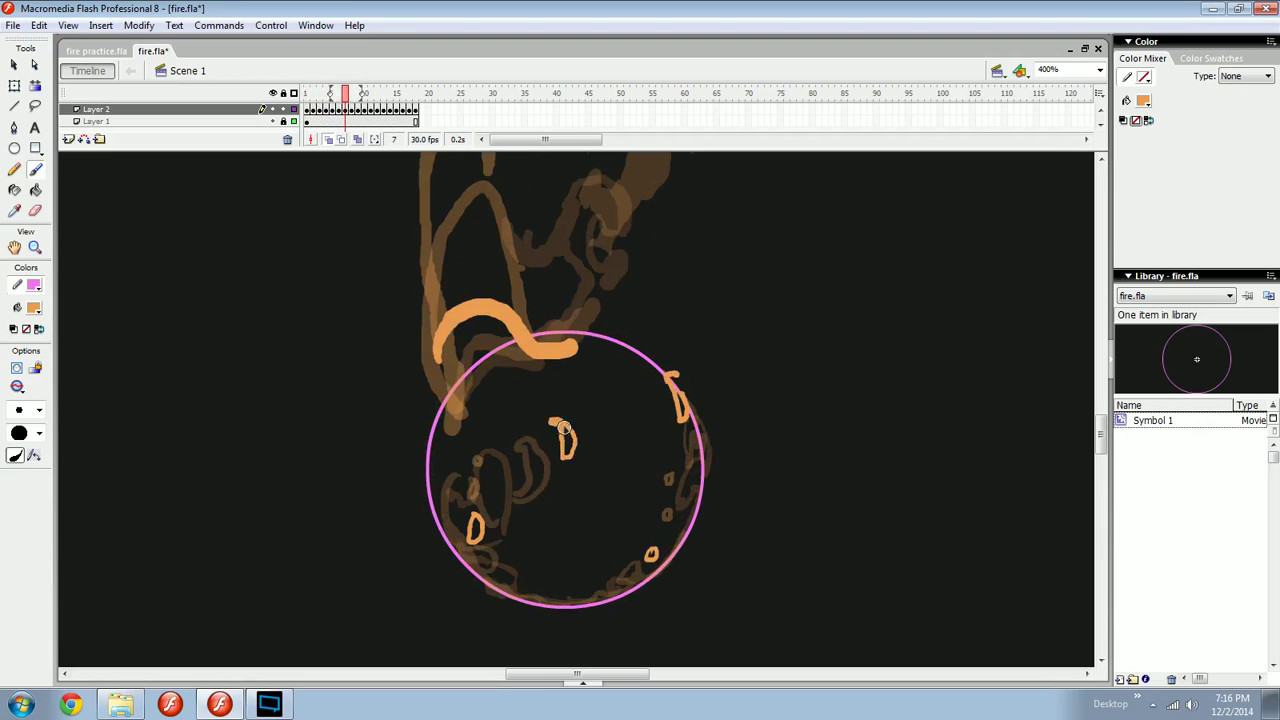
{"action": "key", "text": "period"}
{"action": "mouse_move", "coordinate": [594, 398]}
{"action": "left_mouse_down"}
{"action": "mouse_move", "coordinate": [575, 399]}
{"action": "mouse_move", "coordinate": [594, 374]}
{"action": "left_mouse_up"}
{"action": "key", "text": "period"}
{"action": "key", "text": "period"}
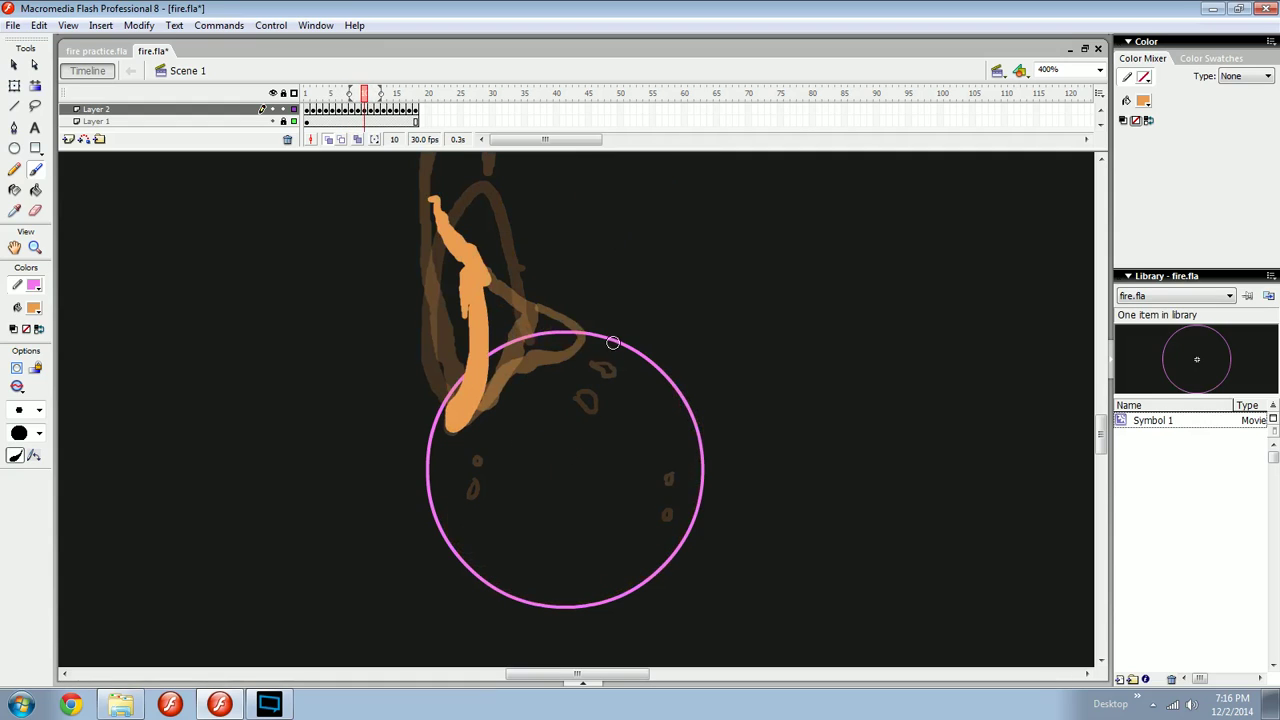
Step back through frames 10 to 5 to examine the fragment's path and the left-side flame.
{"action": "key", "text": "comma"}
{"action": "key", "text": "comma"}
{"action": "key", "text": "comma"}
{"action": "key", "text": "comma"}
{"action": "key", "text": "comma"}
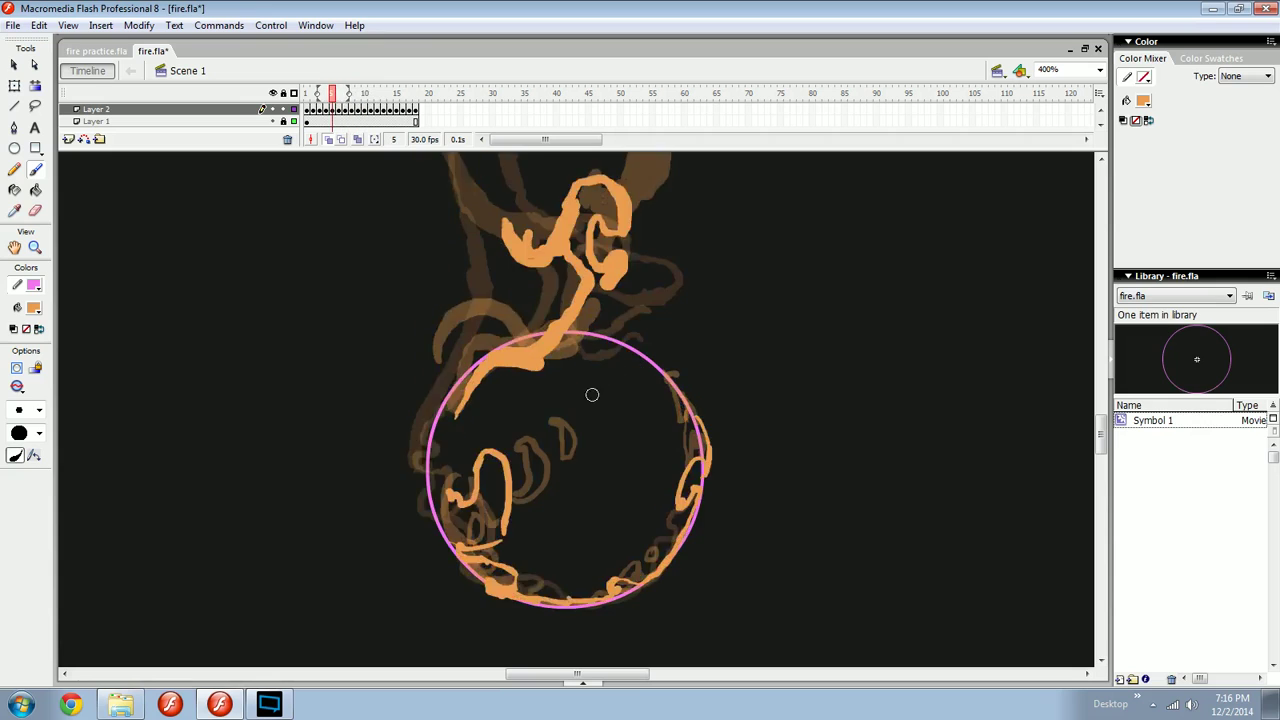
{"action": "key", "text": "period"}
{"action": "key", "text": "comma"}
{"action": "key", "text": "period"}
{"action": "key", "text": "period"}
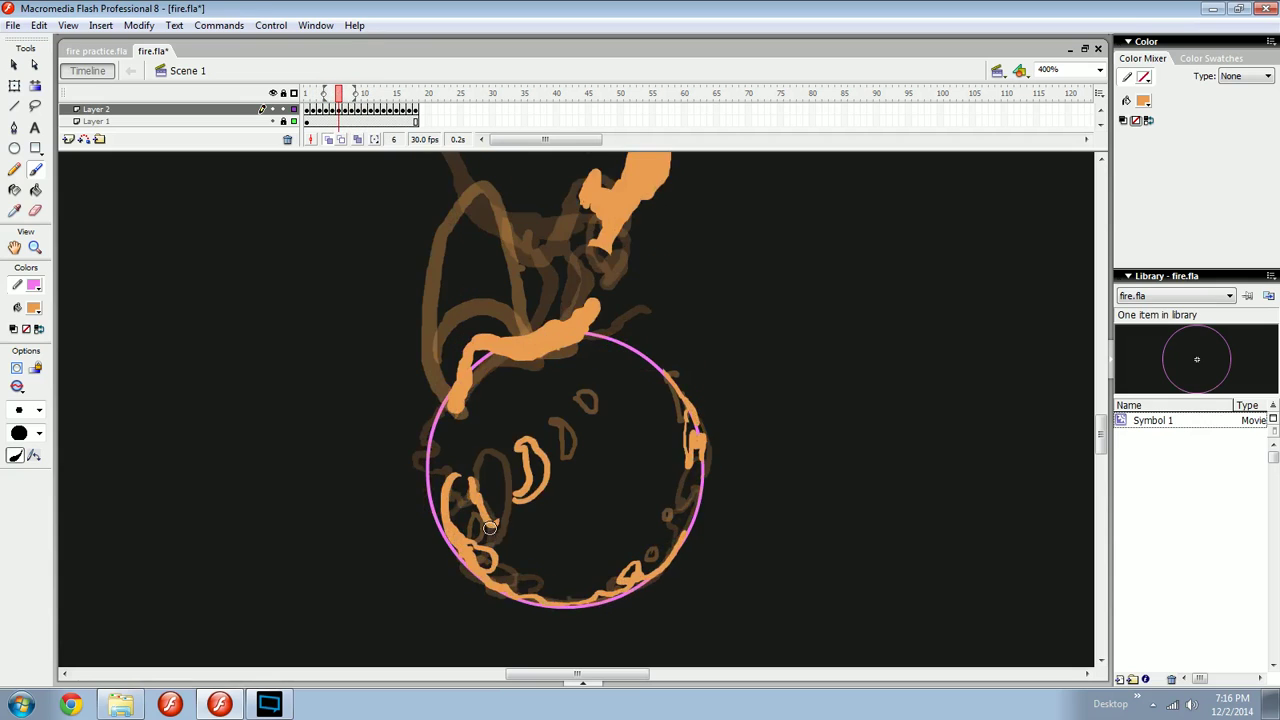
Paint a tall arched flame outline along the inside of the circle's lower-left edge on frame 7.
{"action": "key", "text": "period"}
{"action": "key", "text": "comma"}
{"action": "key", "text": "comma"}
{"action": "key", "text": "period"}
{"action": "key", "text": "period"}
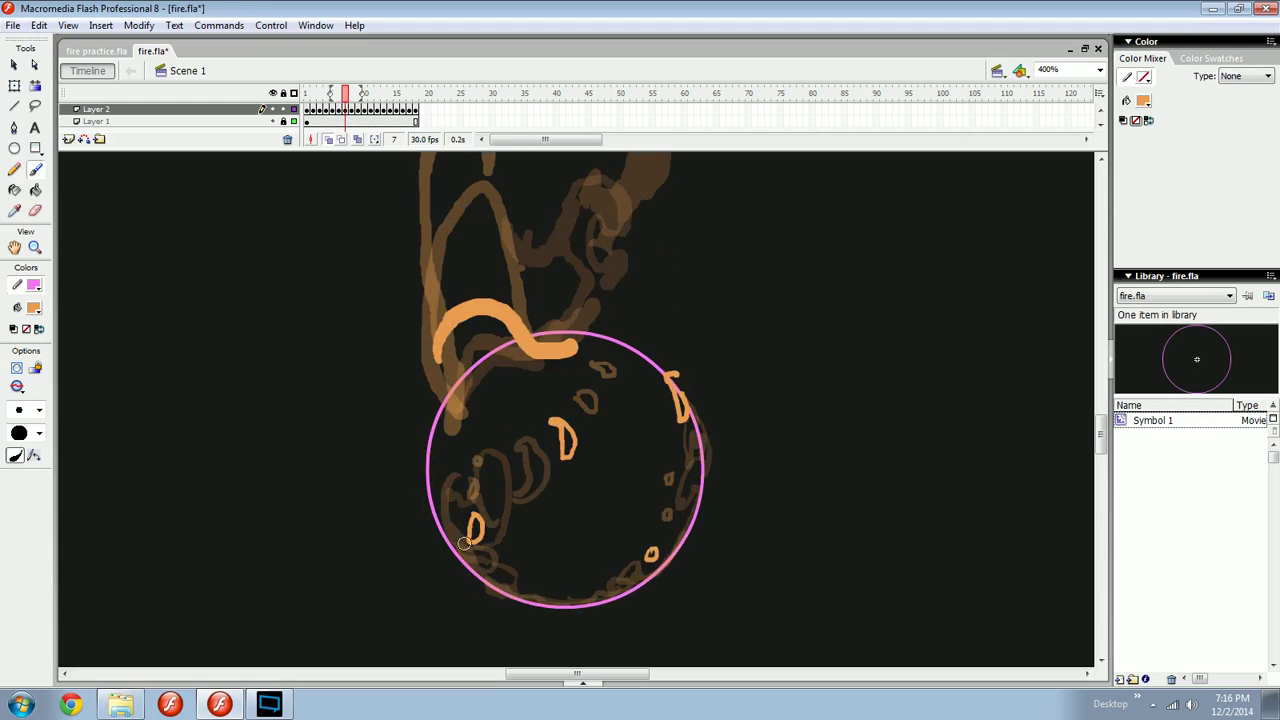
{"action": "mouse_move", "coordinate": [470, 550]}
{"action": "left_mouse_down"}
{"action": "mouse_move", "coordinate": [437, 504]}
{"action": "mouse_move", "coordinate": [456, 445]}
{"action": "mouse_move", "coordinate": [493, 505]}
{"action": "left_mouse_up"}
Compare frames 4 to 6 and paint a small rounded flame bulge outside the circle's lower-left edge on frame 6.
{"action": "key", "text": "comma"}
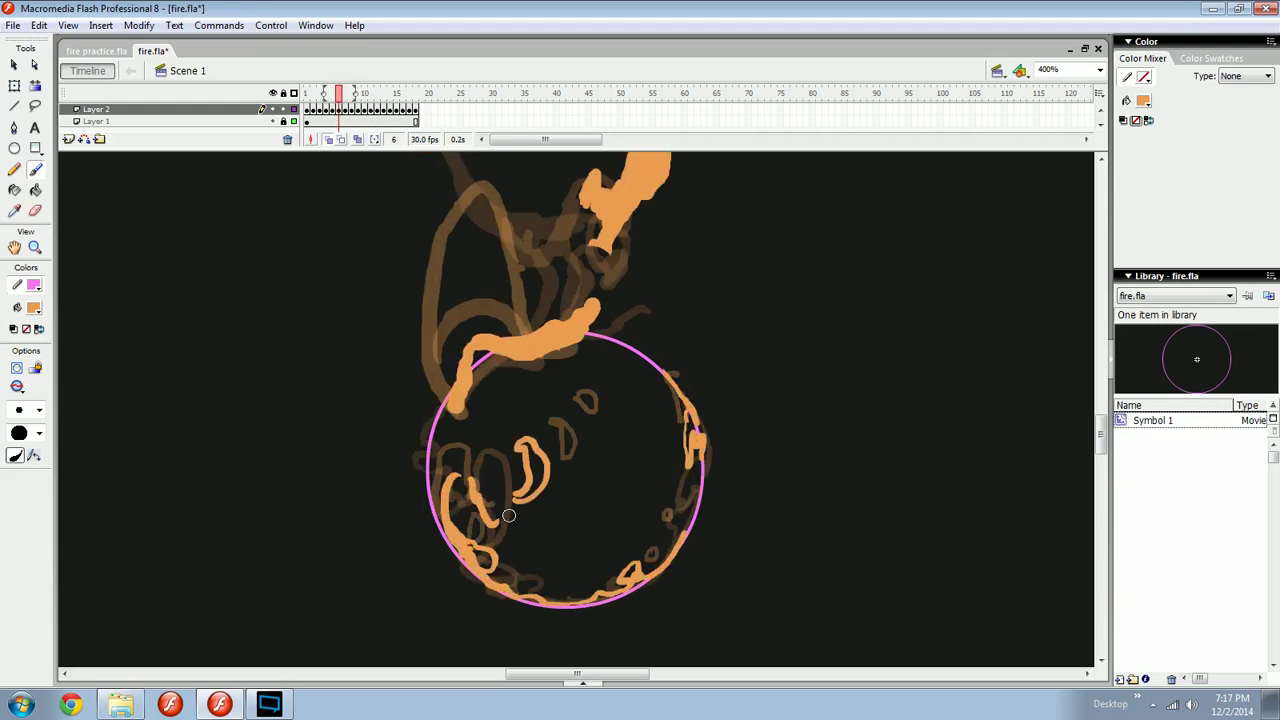
{"action": "key", "text": "comma"}
{"action": "key", "text": "period"}
{"action": "key", "text": "comma"}
{"action": "key", "text": "comma"}
{"action": "key", "text": "period"}
{"action": "key", "text": "period"}
{"action": "mouse_move", "coordinate": [448, 559]}
{"action": "left_mouse_down"}
{"action": "mouse_move", "coordinate": [472, 517]}
{"action": "mouse_move", "coordinate": [464, 543]}
{"action": "left_mouse_up"}
{"action": "key", "text": "period"}
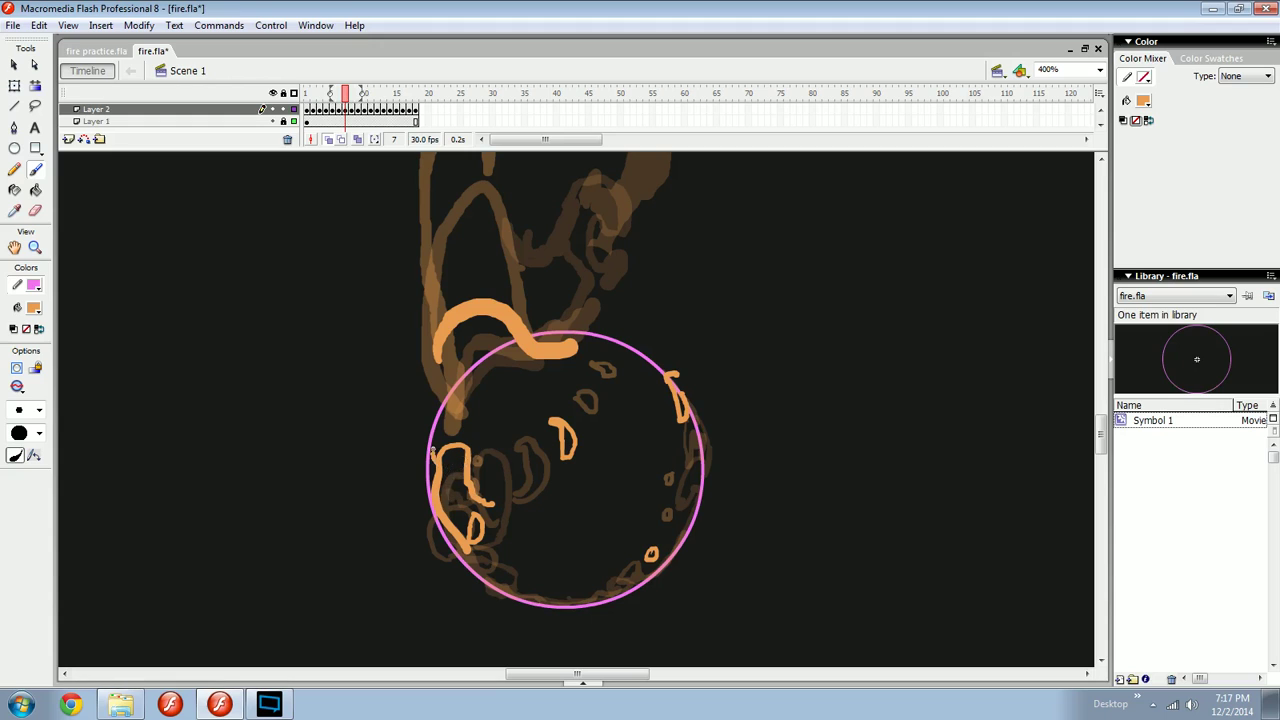
Step through frames 4 to 7 to compare how the flame drawings move around the circle.
{"action": "key", "text": "comma"}
{"action": "key", "text": "period"}
{"action": "key", "text": "comma"}
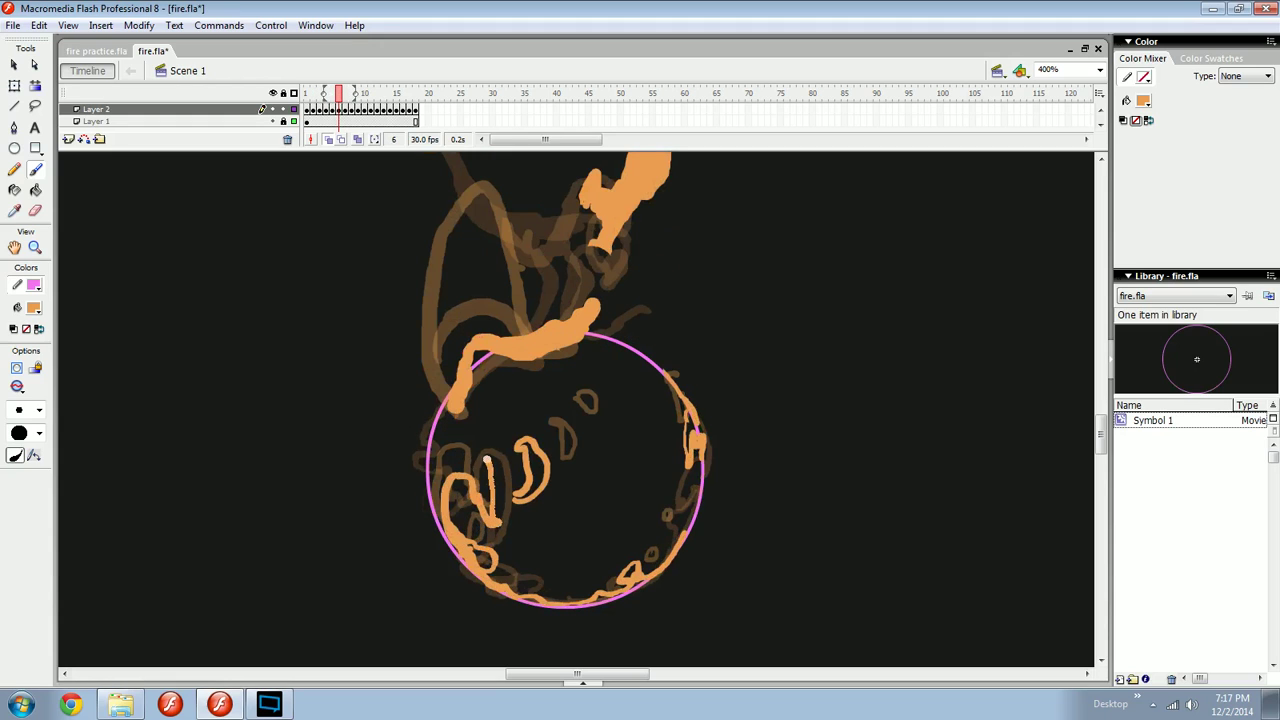
{"action": "key", "text": "comma"}
{"action": "key", "text": "comma"}
{"action": "key", "text": "comma"}
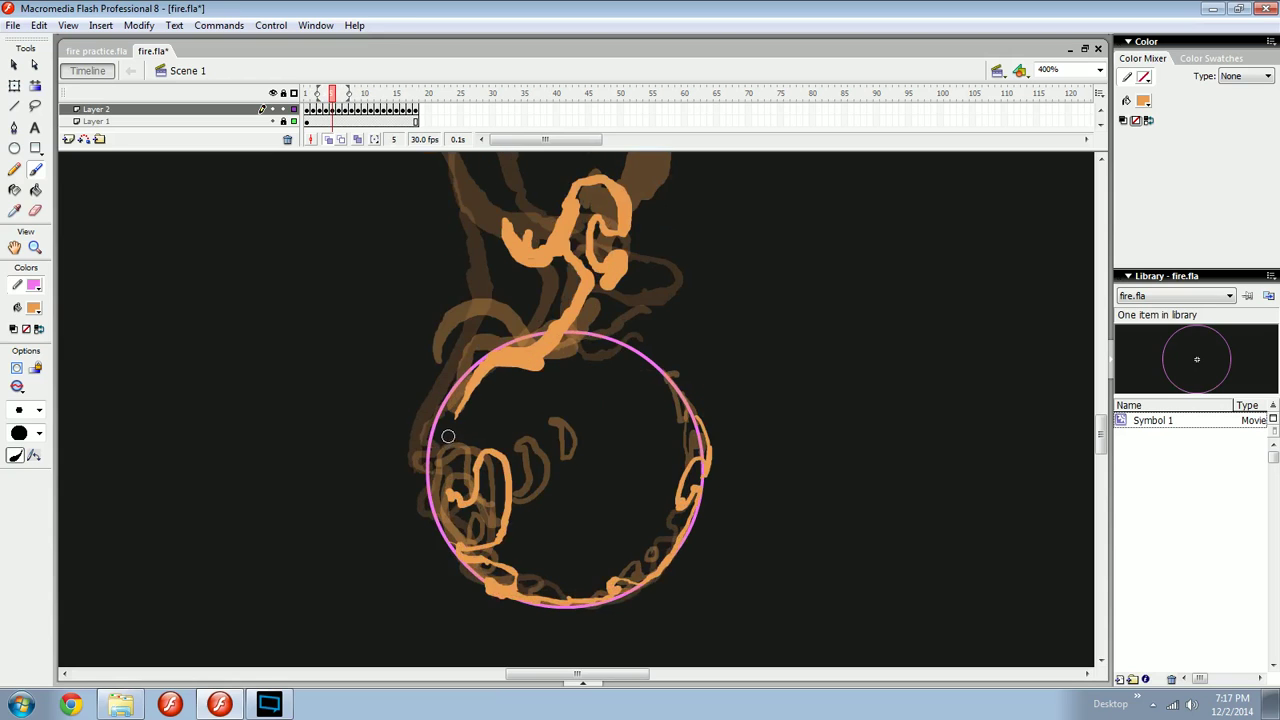
{"action": "key", "text": "comma"}
{"action": "key", "text": "period"}
{"action": "key", "text": "period"}
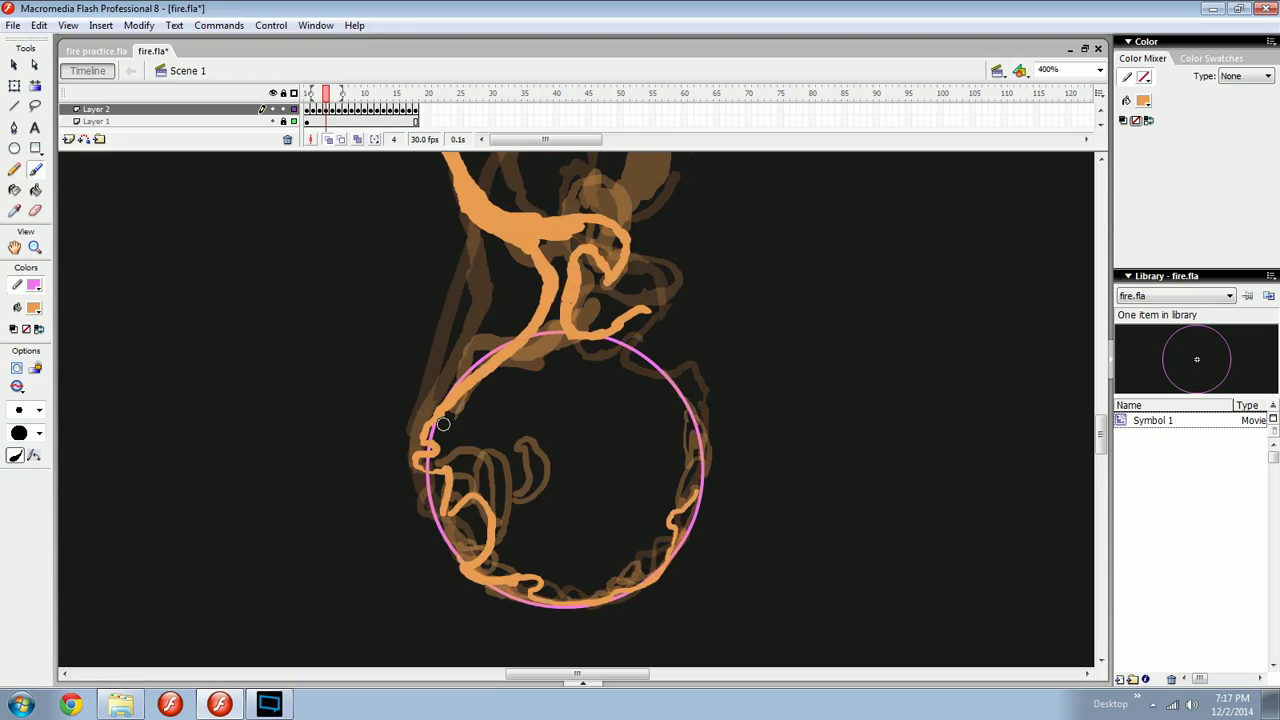
Replace the flame's lower tail on frame 5 with a thin outline along the circle's upper-left edge, and save the file.
{"action": "key", "text": "period"}
{"action": "key", "text": "comma"}
{"action": "key", "text": "period"}
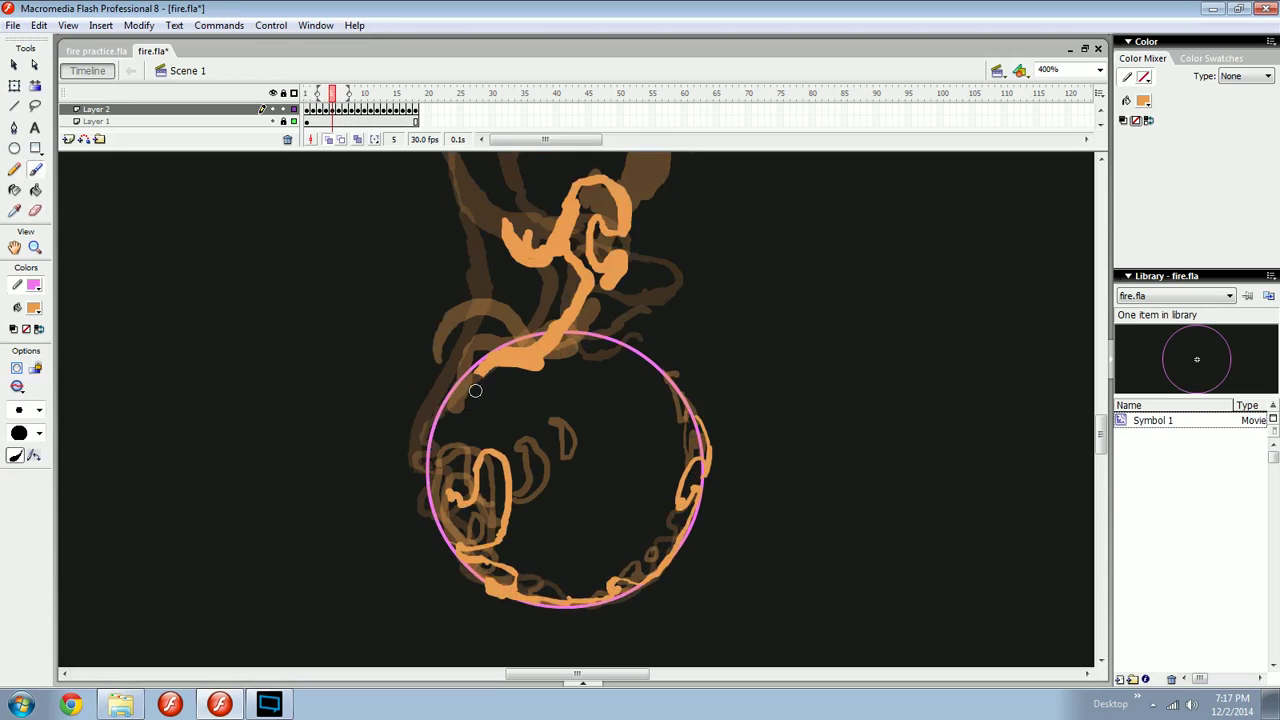
{"action": "left_click_drag", "start_coordinate": [482, 370], "coordinate": [432, 410]}
{"action": "key", "text": "z"}
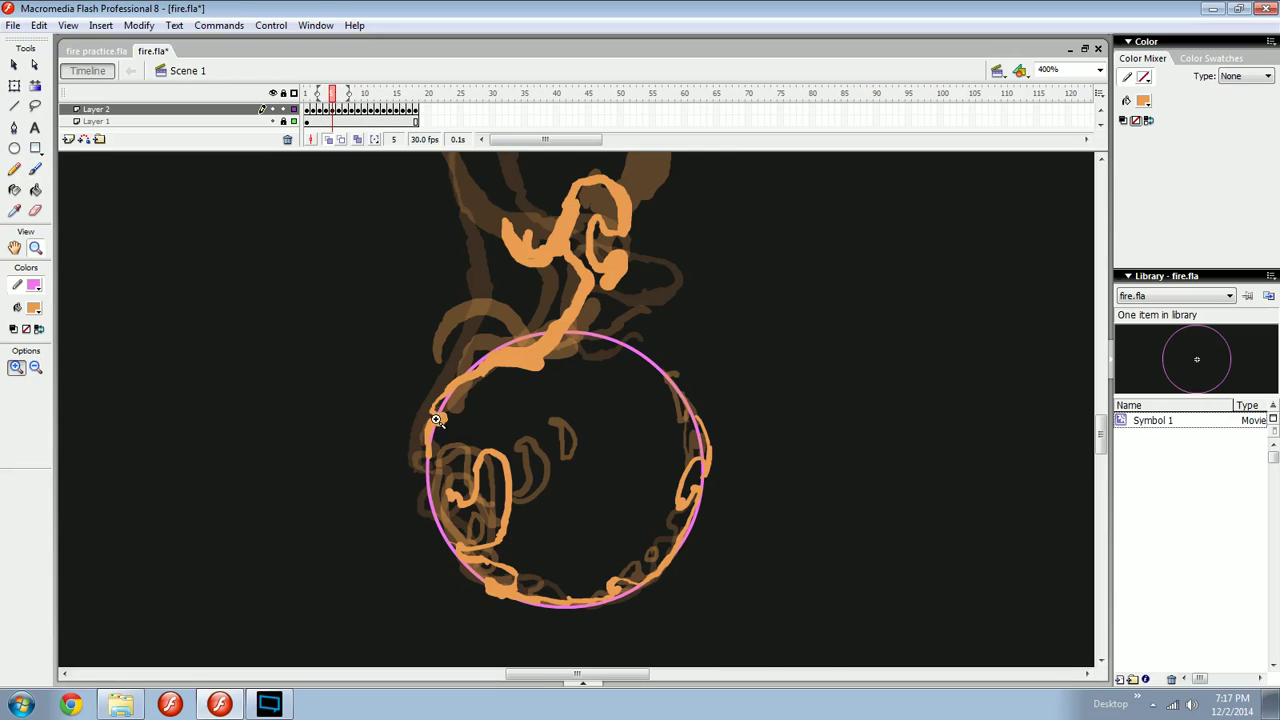
{"action": "mouse_move", "coordinate": [421, 437]}
{"action": "left_mouse_down"}
{"action": "mouse_move", "coordinate": [461, 399]}
{"action": "mouse_move", "coordinate": [571, 404]}
{"action": "mouse_move", "coordinate": [577, 428]}
{"action": "left_mouse_up"}
{"action": "key", "text": "e"}
{"action": "key", "text": "b"}
{"action": "key", "text": "ctrl+minus"}
{"action": "key", "text": "ctrl+minus"}
{"action": "key", "text": "ctrl+s"}
{"action": "key", "text": "Return"}
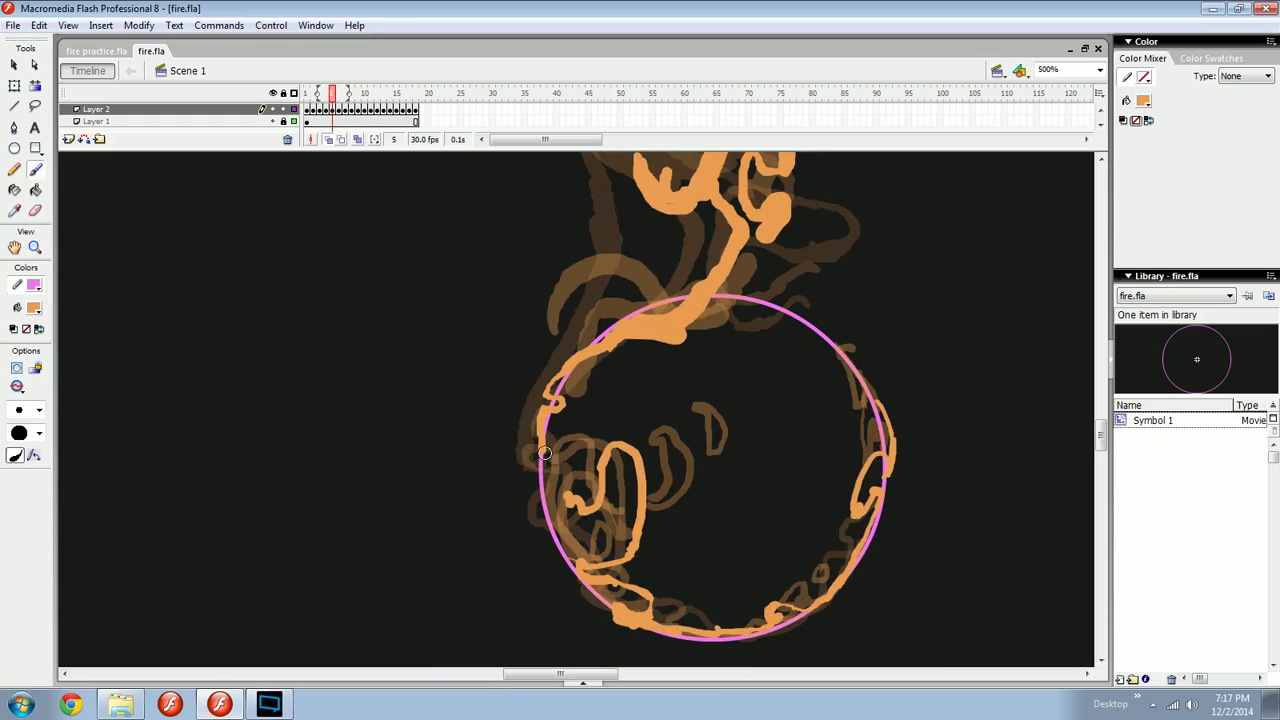
Extend frame 5's outline down the circle's left edge to join the inner curl, checking it against frame 6.
{"action": "left_click_drag", "start_coordinate": [545, 453], "coordinate": [560, 498]}
{"action": "key", "text": "comma"}
{"action": "key", "text": "period"}
{"action": "key", "text": "period"}
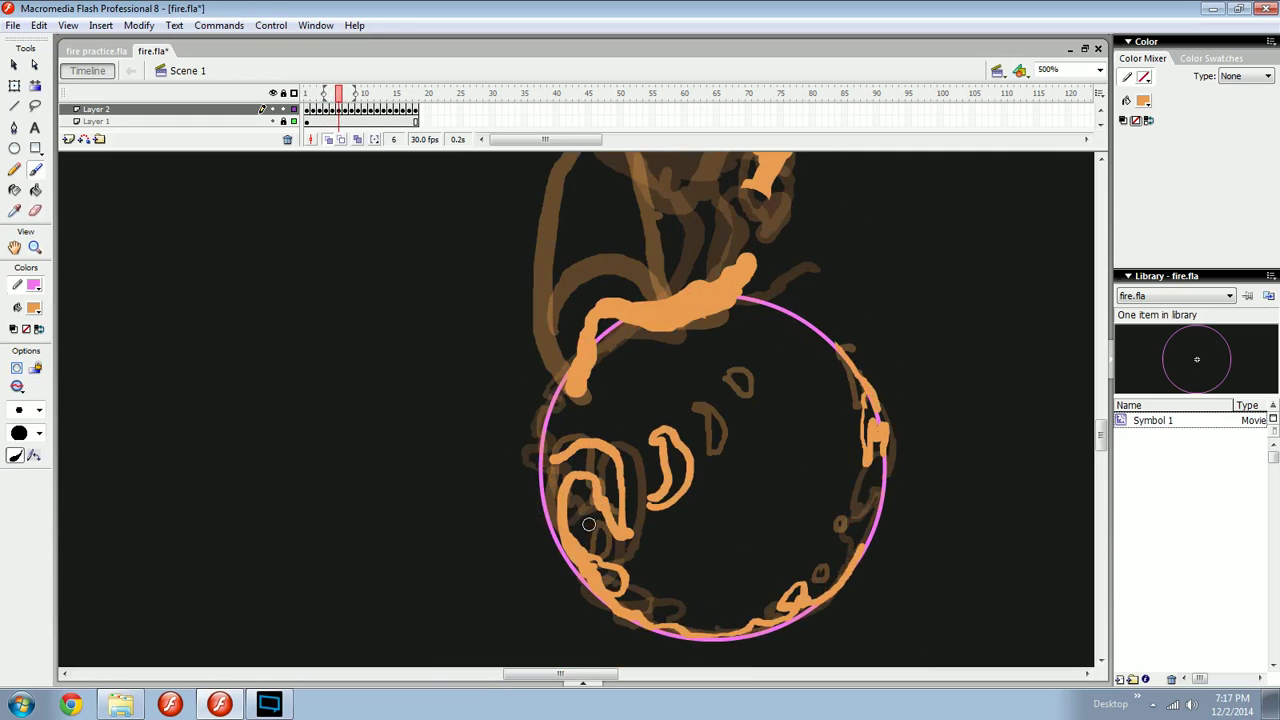
{"action": "key", "text": "comma"}
{"action": "key", "text": "period"}
{"action": "key", "text": "comma"}
{"action": "key", "text": "period"}
{"action": "key", "text": "comma"}
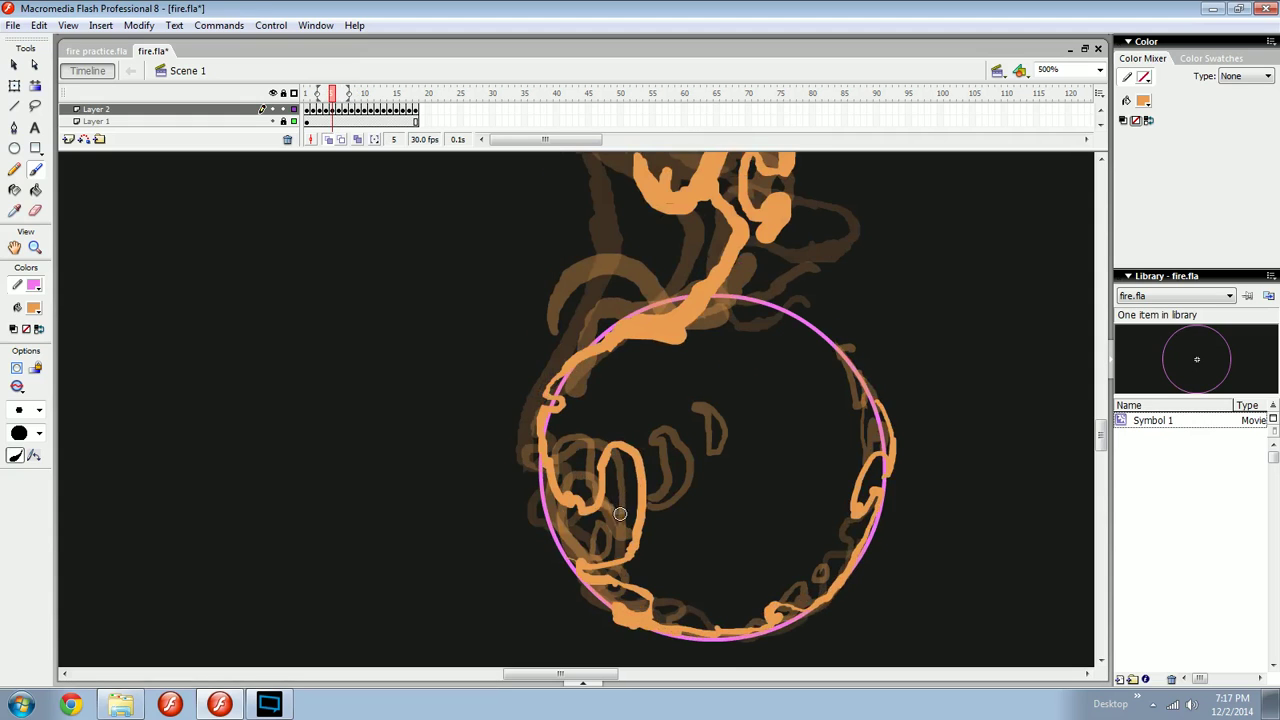
Erase the left-hand curls on frame 6 and redraw them as a forked flame shape inside the circle.
{"action": "key", "text": "period"}
{"action": "key", "text": "e"}
{"action": "mouse_move", "coordinate": [600, 520]}
{"action": "left_mouse_down"}
{"action": "mouse_move", "coordinate": [576, 495]}
{"action": "mouse_move", "coordinate": [585, 473]}
{"action": "mouse_move", "coordinate": [617, 530]}
{"action": "mouse_move", "coordinate": [642, 541]}
{"action": "mouse_move", "coordinate": [624, 520]}
{"action": "mouse_move", "coordinate": [537, 540]}
{"action": "mouse_move", "coordinate": [575, 549]}
{"action": "mouse_move", "coordinate": [570, 521]}
{"action": "mouse_move", "coordinate": [590, 519]}
{"action": "mouse_move", "coordinate": [642, 531]}
{"action": "mouse_move", "coordinate": [629, 454]}
{"action": "mouse_move", "coordinate": [597, 480]}
{"action": "mouse_move", "coordinate": [565, 484]}
{"action": "left_mouse_up"}
{"action": "key", "text": "b"}
{"action": "key", "text": "comma"}
{"action": "key", "text": "period"}
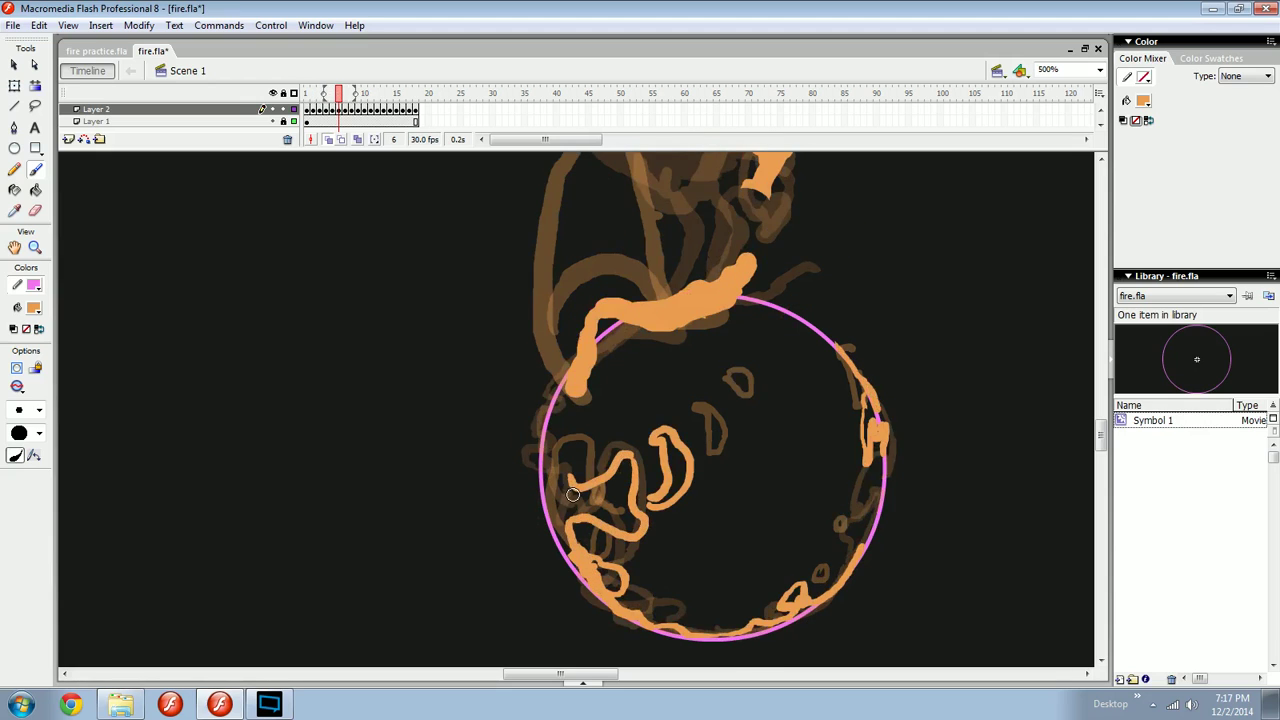
{"action": "key", "text": "comma"}
{"action": "key", "text": "period"}
Reshape the left loop on frame 7 into a lower, hooked flame and outline the circle's left edge above it.
{"action": "key", "text": "period"}
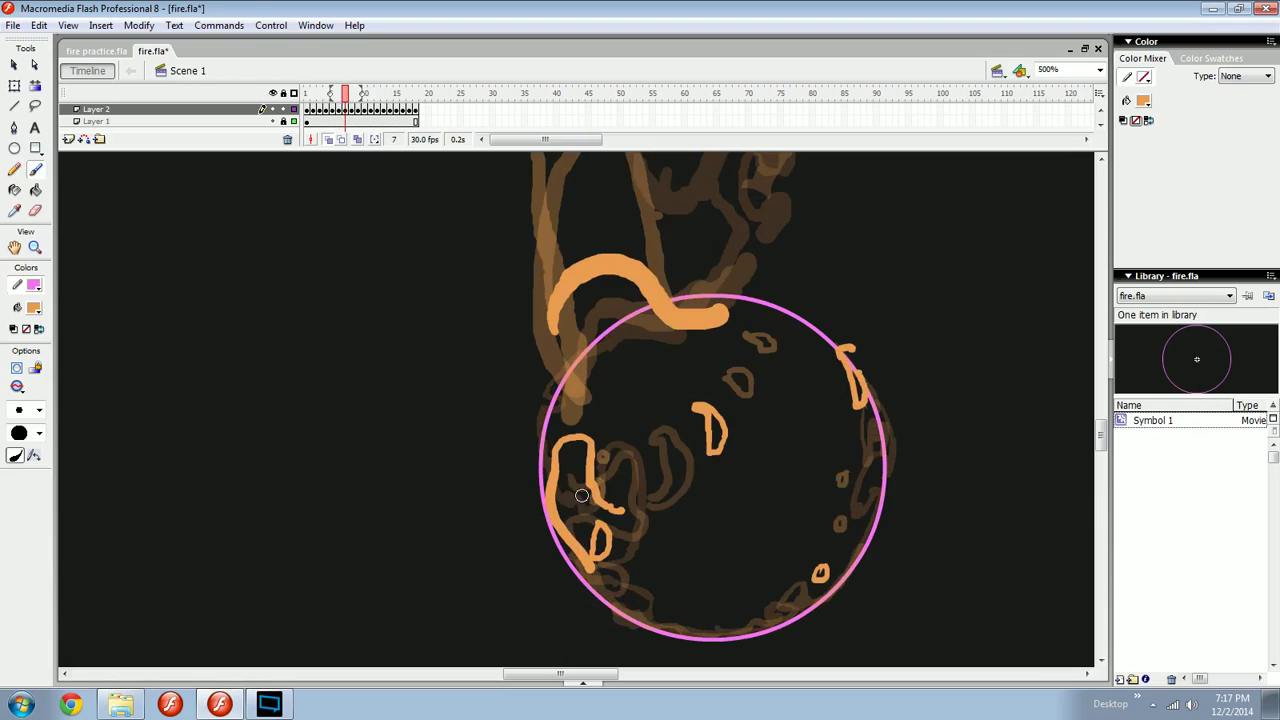
{"action": "key", "text": "e"}
{"action": "mouse_move", "coordinate": [556, 515]}
{"action": "left_mouse_down"}
{"action": "mouse_move", "coordinate": [622, 508]}
{"action": "mouse_move", "coordinate": [615, 490]}
{"action": "mouse_move", "coordinate": [557, 520]}
{"action": "mouse_move", "coordinate": [566, 481]}
{"action": "mouse_move", "coordinate": [618, 488]}
{"action": "left_mouse_up"}
{"action": "key", "text": "b"}
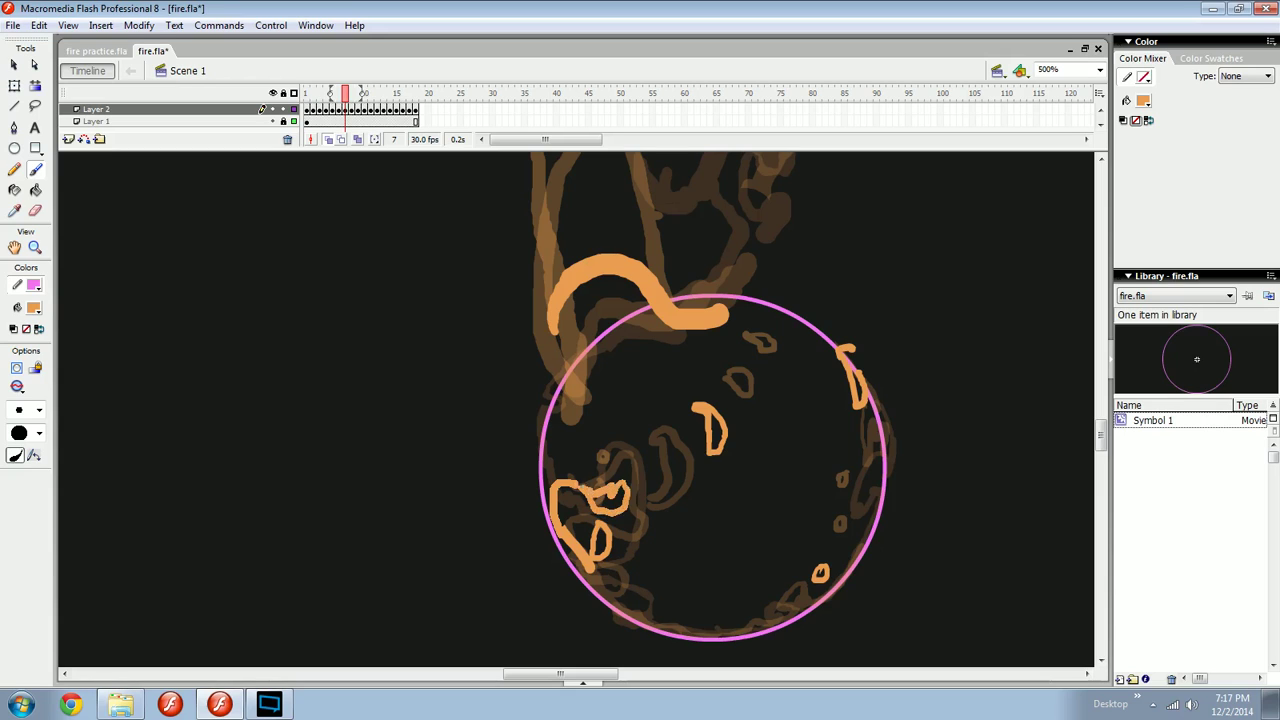
Draw the thin flame edge up the circle's left side on frame 8 and add a small ember beside it.
{"action": "key", "text": "period"}
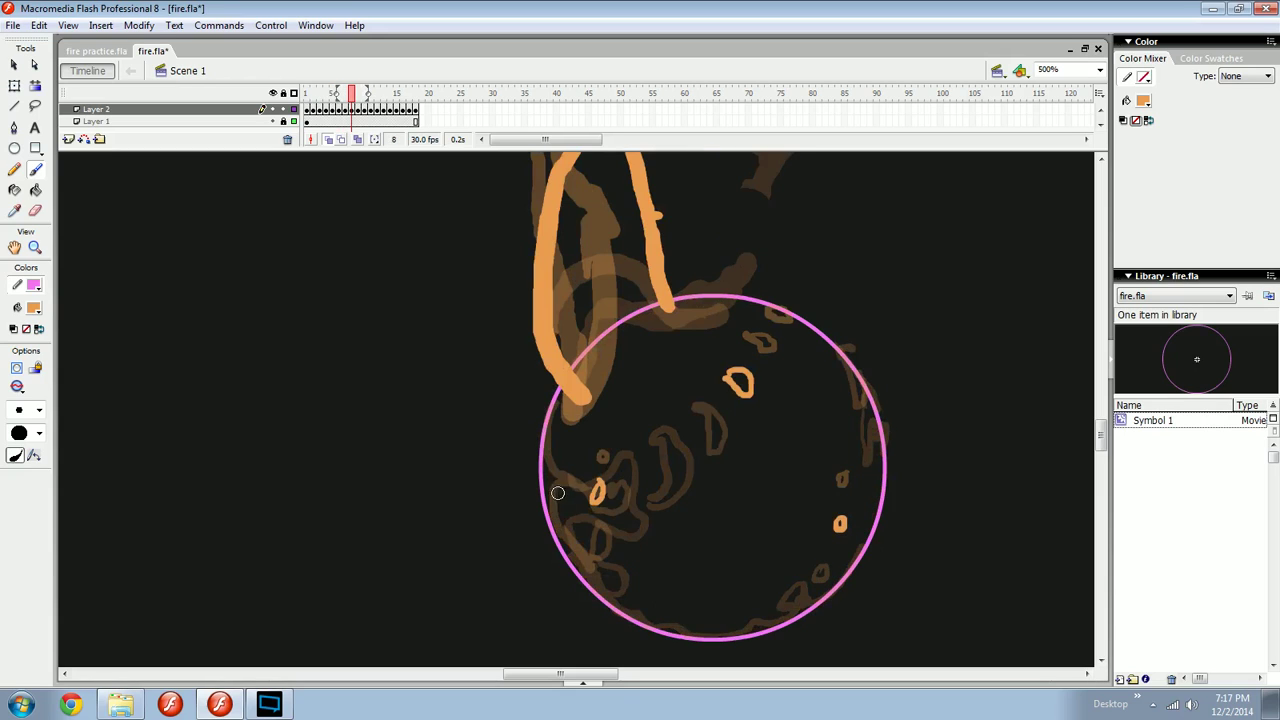
{"action": "mouse_move", "coordinate": [548, 514]}
{"action": "left_mouse_down"}
{"action": "mouse_move", "coordinate": [547, 453]}
{"action": "mouse_move", "coordinate": [574, 375]}
{"action": "mouse_move", "coordinate": [581, 390]}
{"action": "left_mouse_up"}
{"action": "key", "text": "comma"}
{"action": "key", "text": "period"}
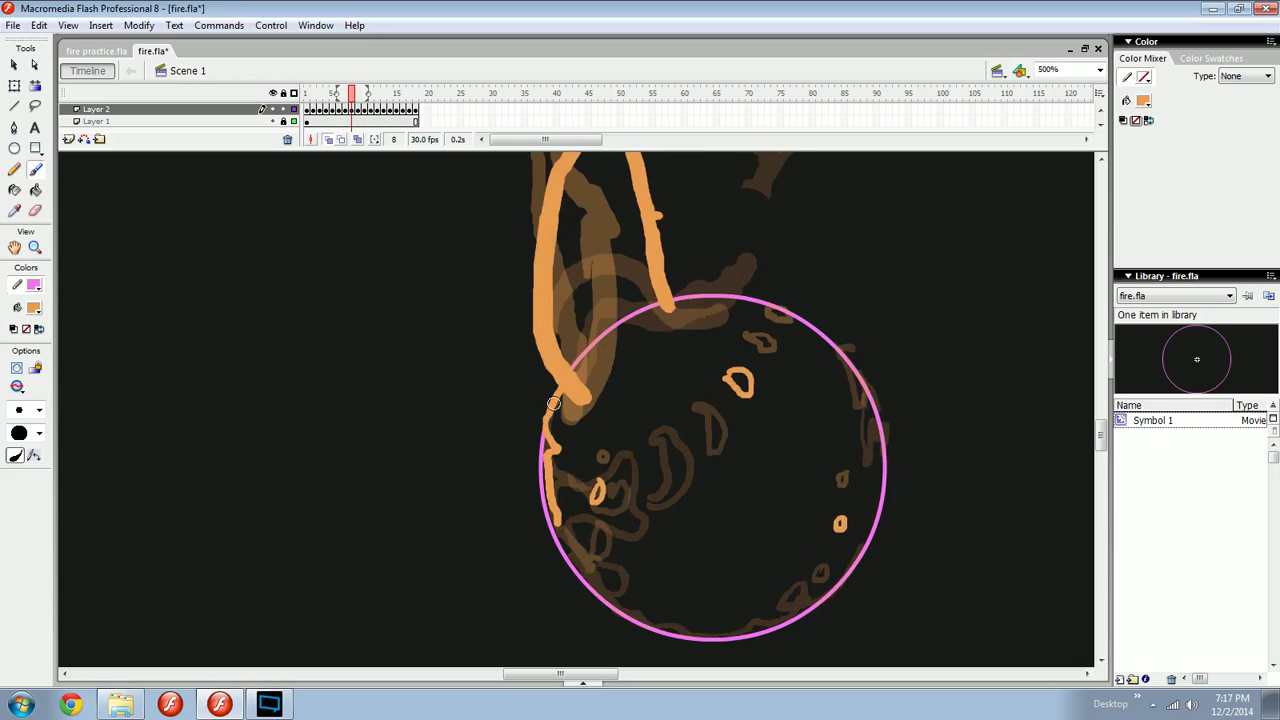
{"action": "key", "text": "comma"}
{"action": "key", "text": "comma"}
{"action": "key", "text": "period"}
{"action": "key", "text": "period"}
Draw one small round ember in the circle's lower half on each of frames 9 and 10, and play the animation.
{"action": "key", "text": "period"}
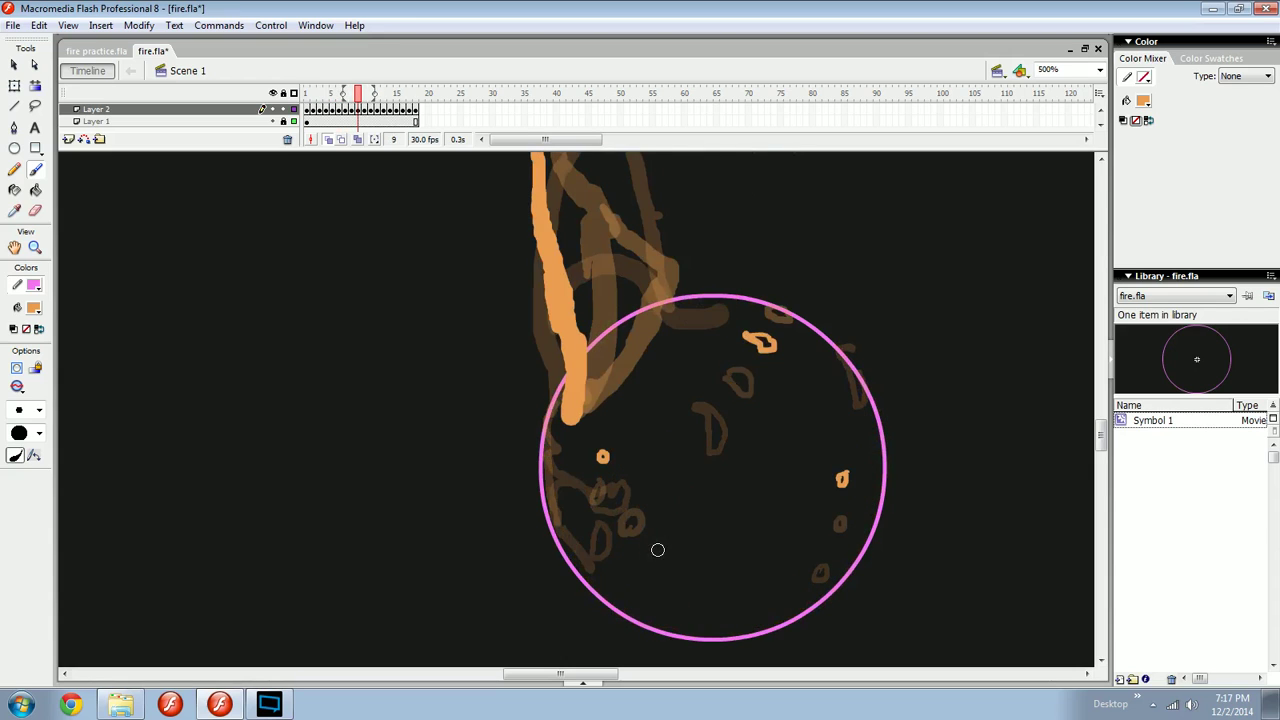
{"action": "left_click_drag", "start_coordinate": [660, 547], "coordinate": [692, 560]}
{"action": "key", "text": "period"}
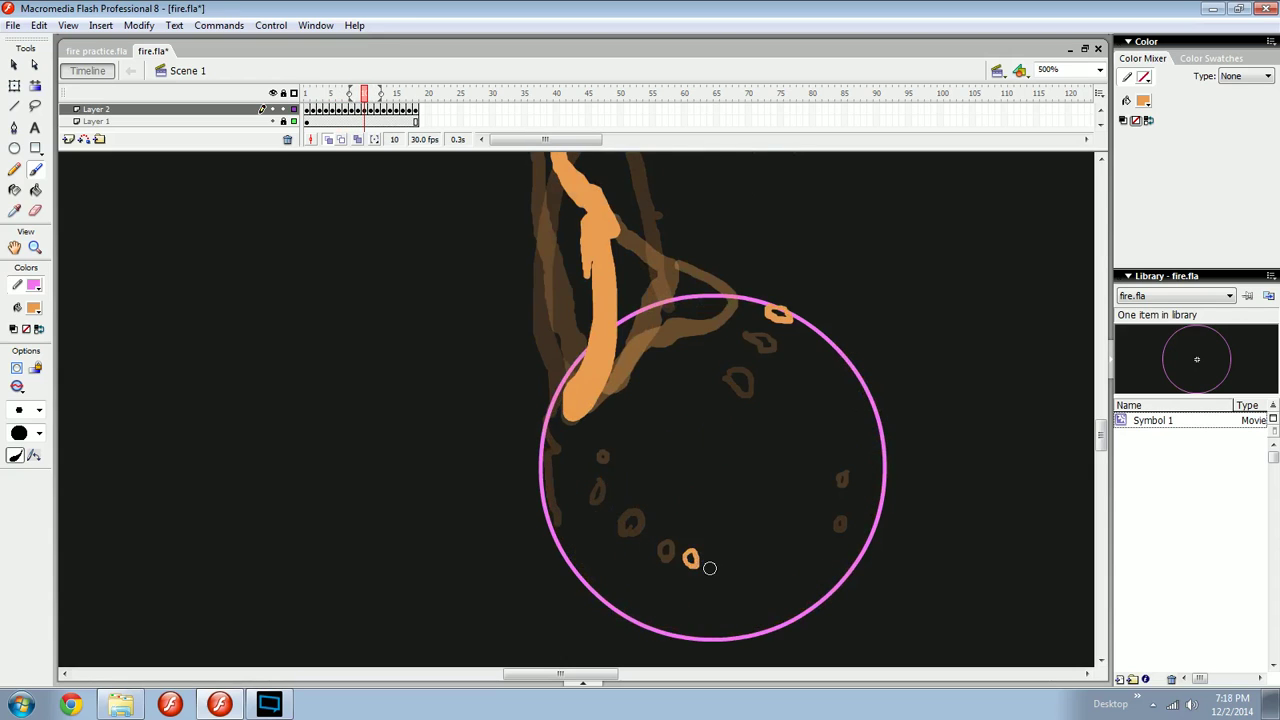
{"action": "key", "text": "period"}
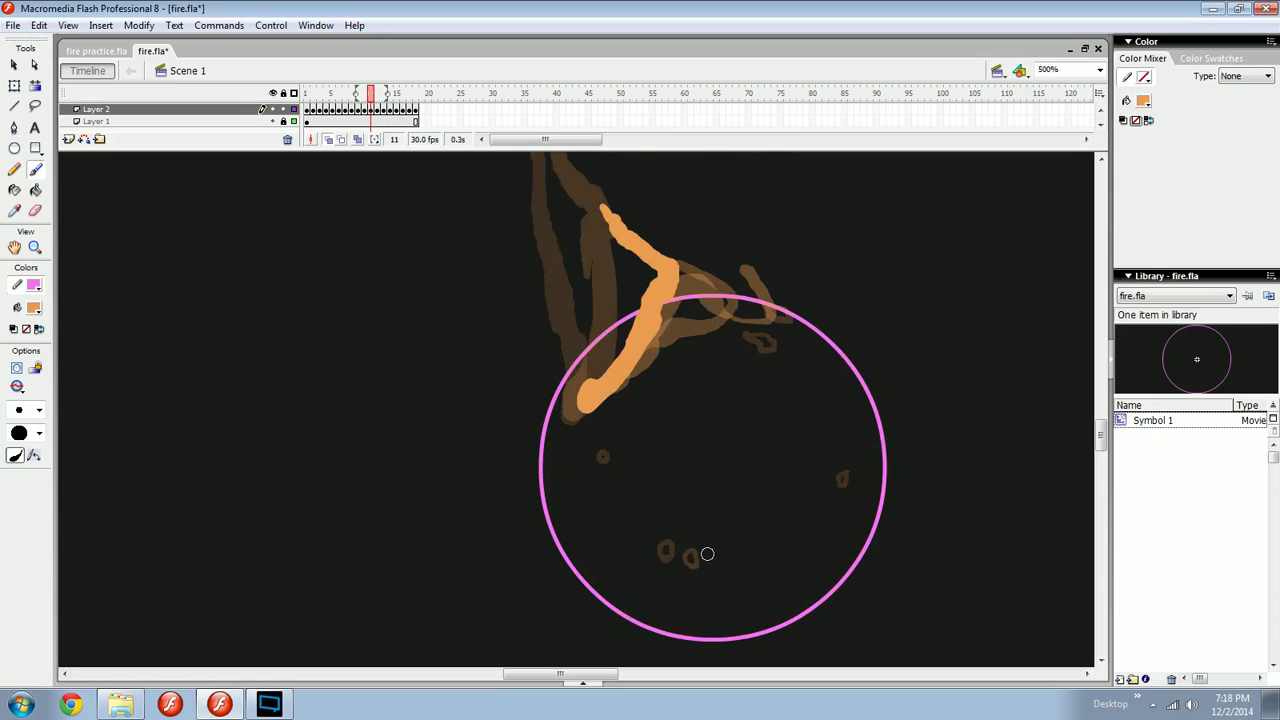
{"action": "key", "text": "Return"}
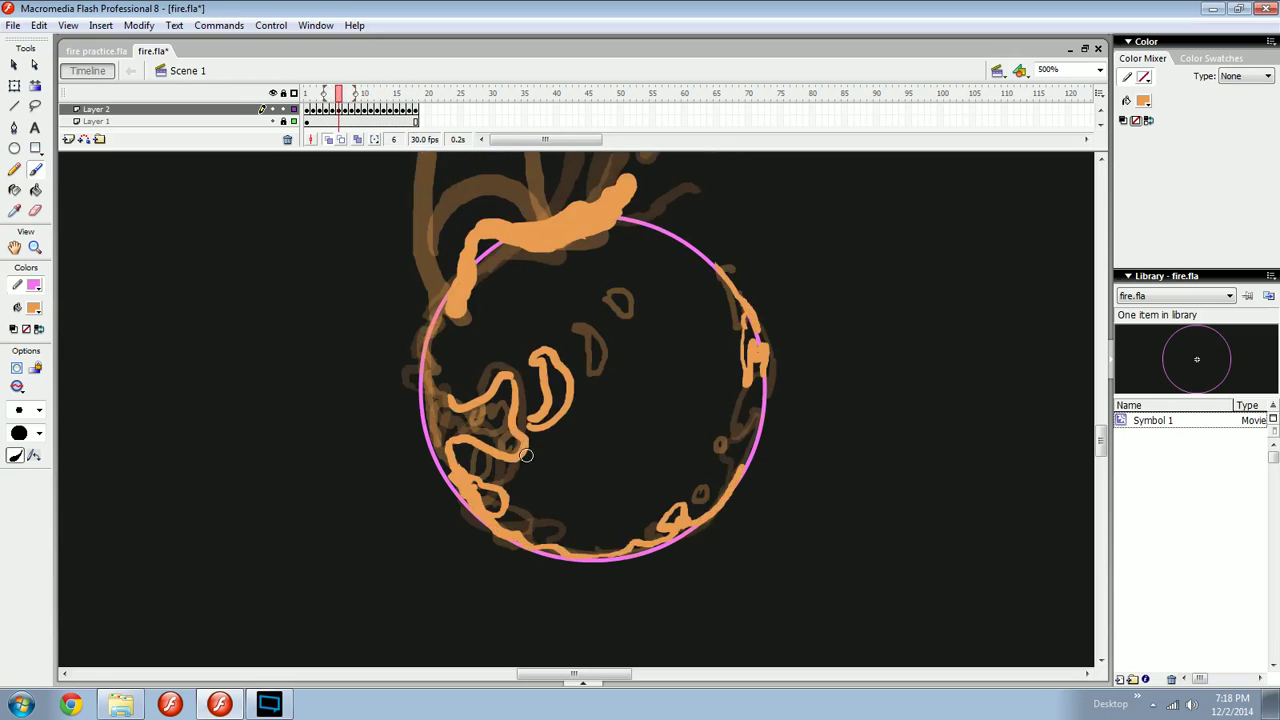
Brush the flame outline along the circle's lower-left and bottom edge on frame 7, comparing it with frames 5 and 6.
{"action": "mouse_move", "coordinate": [476, 490]}
{"action": "left_mouse_down"}
{"action": "mouse_move", "coordinate": [541, 555]}
{"action": "mouse_move", "coordinate": [660, 550]}
{"action": "mouse_move", "coordinate": [688, 528]}
{"action": "left_mouse_up"}
{"action": "key", "text": "comma"}
{"action": "key", "text": "comma"}
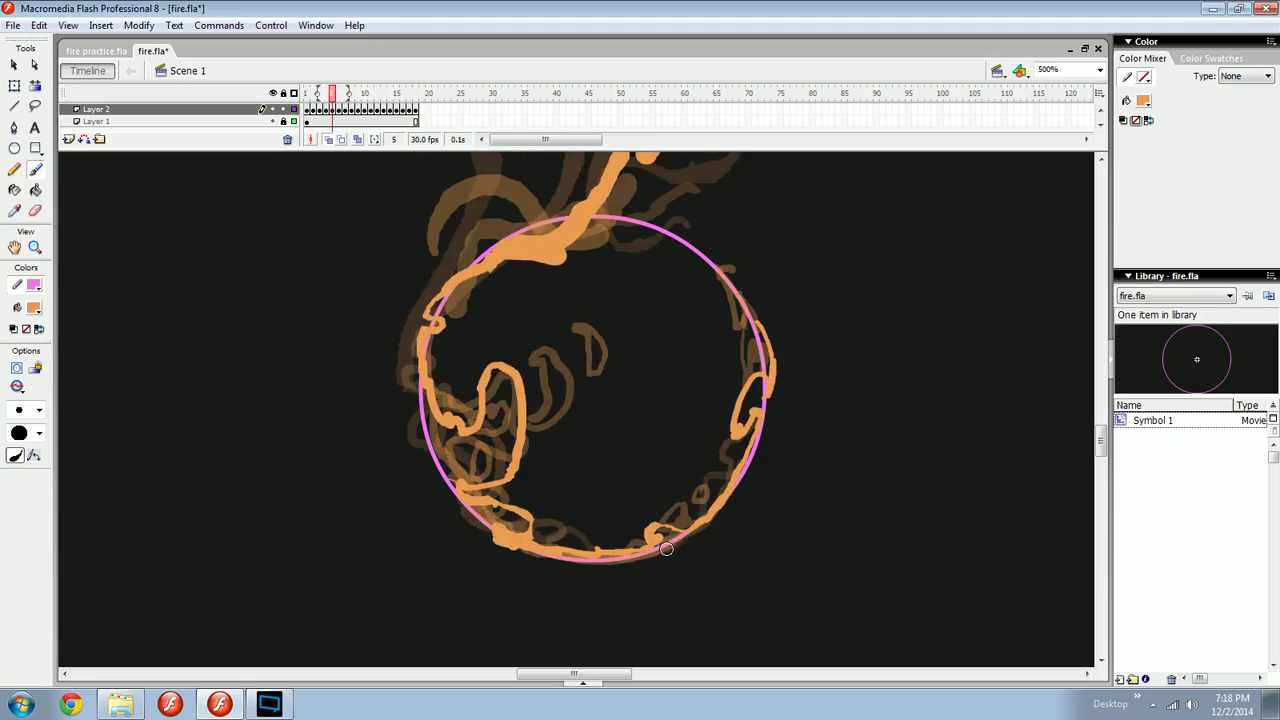
{"action": "key", "text": "period"}
{"action": "key", "text": "period"}
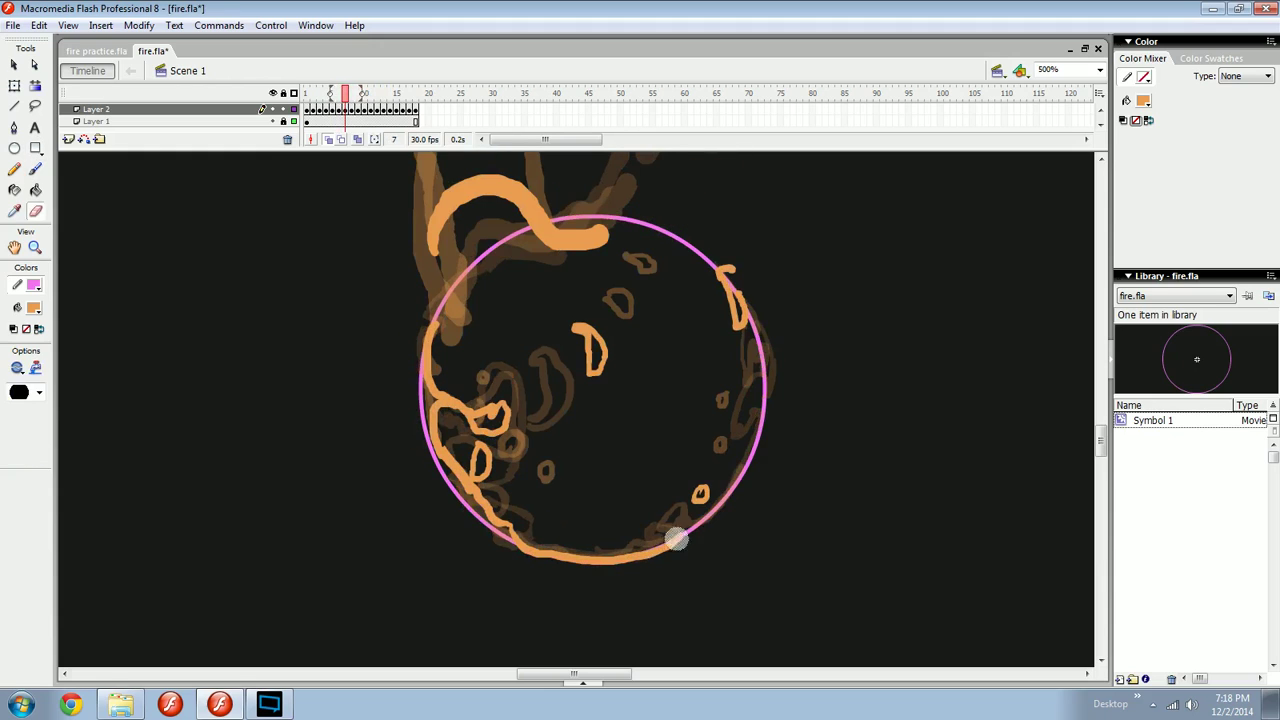
Erase parts of frame 7's bottom outline and rework it into a thinner, wavier line.
{"action": "key", "text": "e"}
{"action": "left_click_drag", "start_coordinate": [557, 557], "coordinate": [632, 558]}
{"action": "key", "text": "b"}
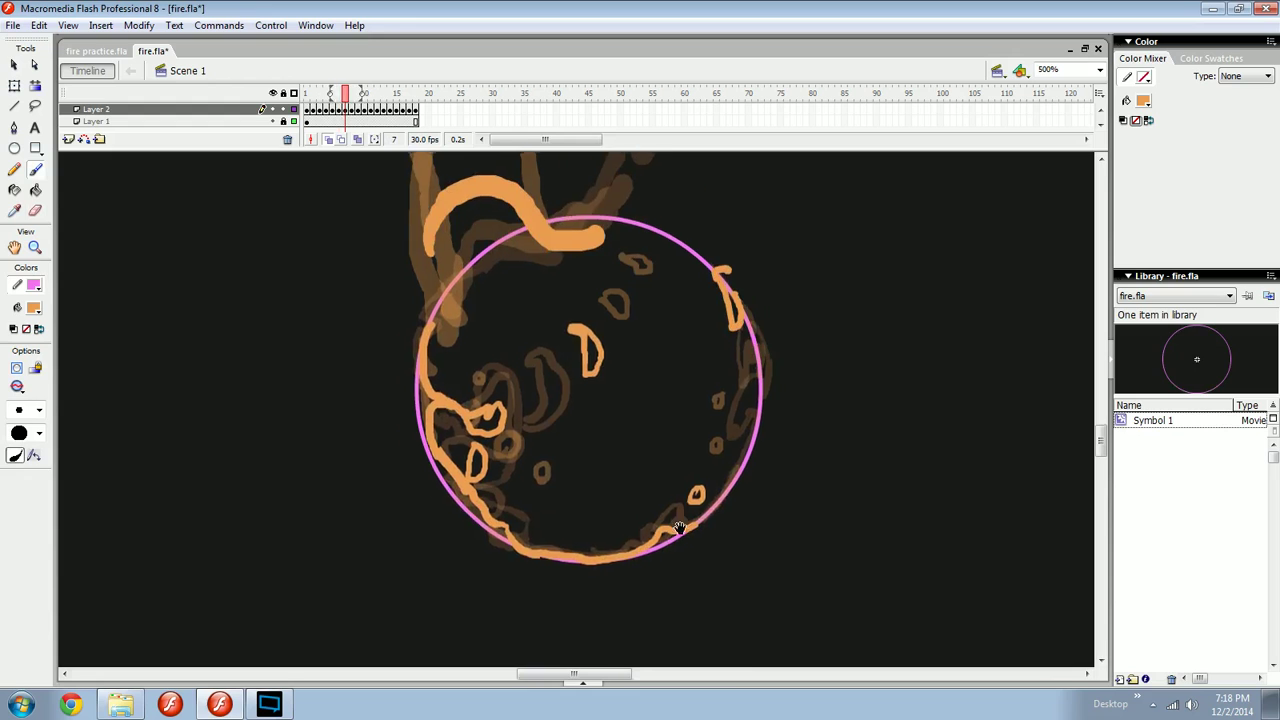
{"action": "key", "text": "comma"}
{"action": "key", "text": "period"}
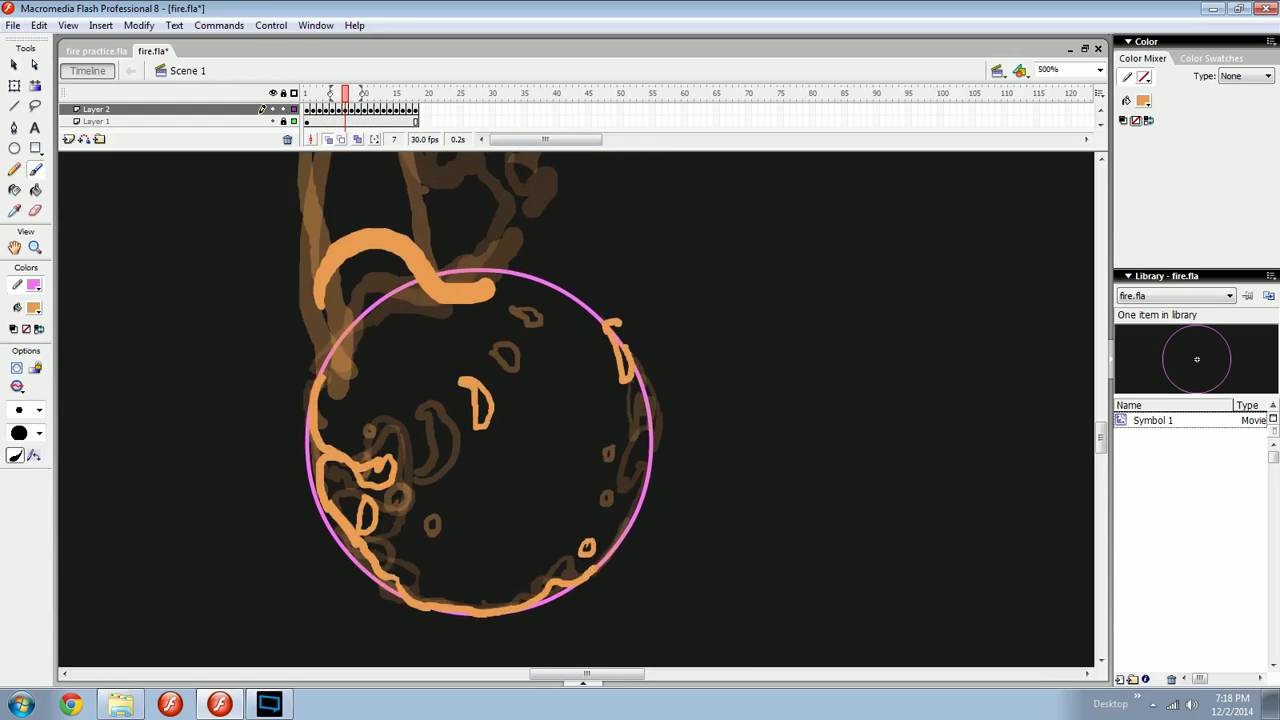
Continue frame 7's outline up the circle's right edge to the small flame at its upper right.
{"action": "mouse_move", "coordinate": [595, 569]}
{"action": "left_mouse_down"}
{"action": "mouse_move", "coordinate": [638, 527]}
{"action": "mouse_move", "coordinate": [650, 466]}
{"action": "left_mouse_up"}
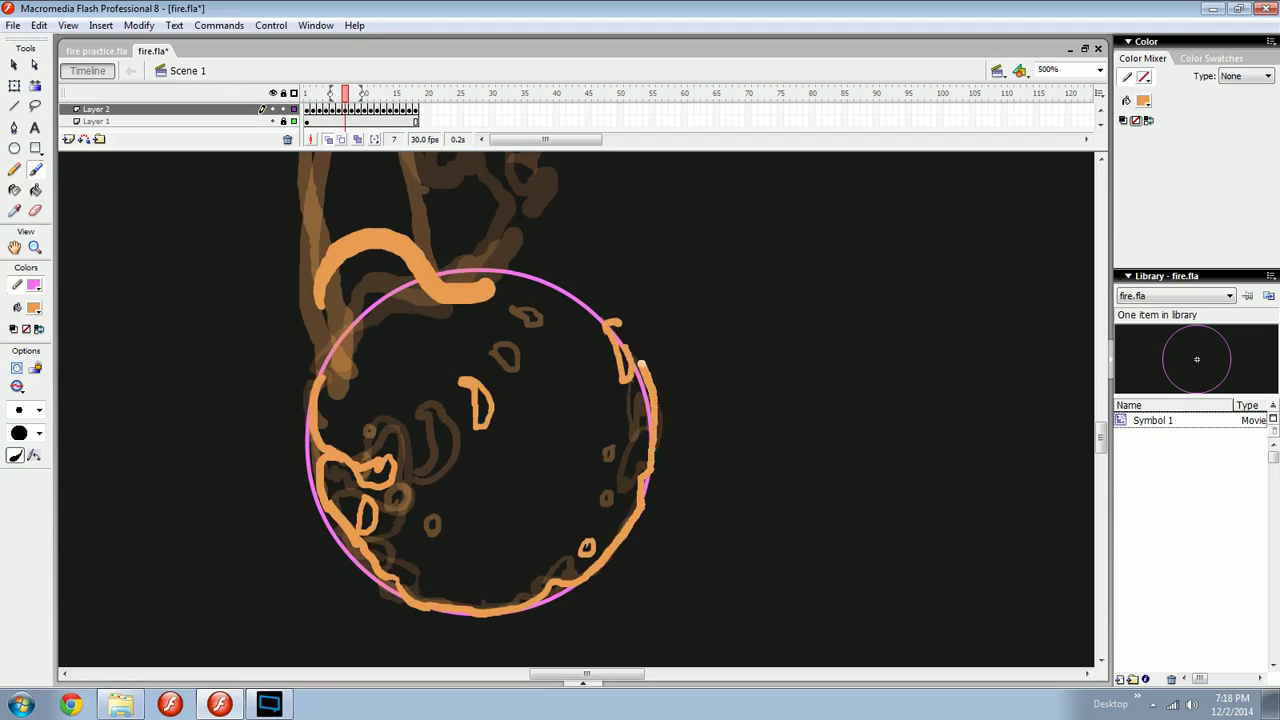
{"action": "left_click_drag", "start_coordinate": [641, 363], "coordinate": [633, 352]}
{"action": "key", "text": "comma"}
{"action": "key", "text": "period"}
{"action": "key", "text": "comma"}
{"action": "key", "text": "period"}
Close the gap in frame 6's outline along the circle's right edge and check it against the neighbouring frames.
{"action": "key", "text": "comma"}
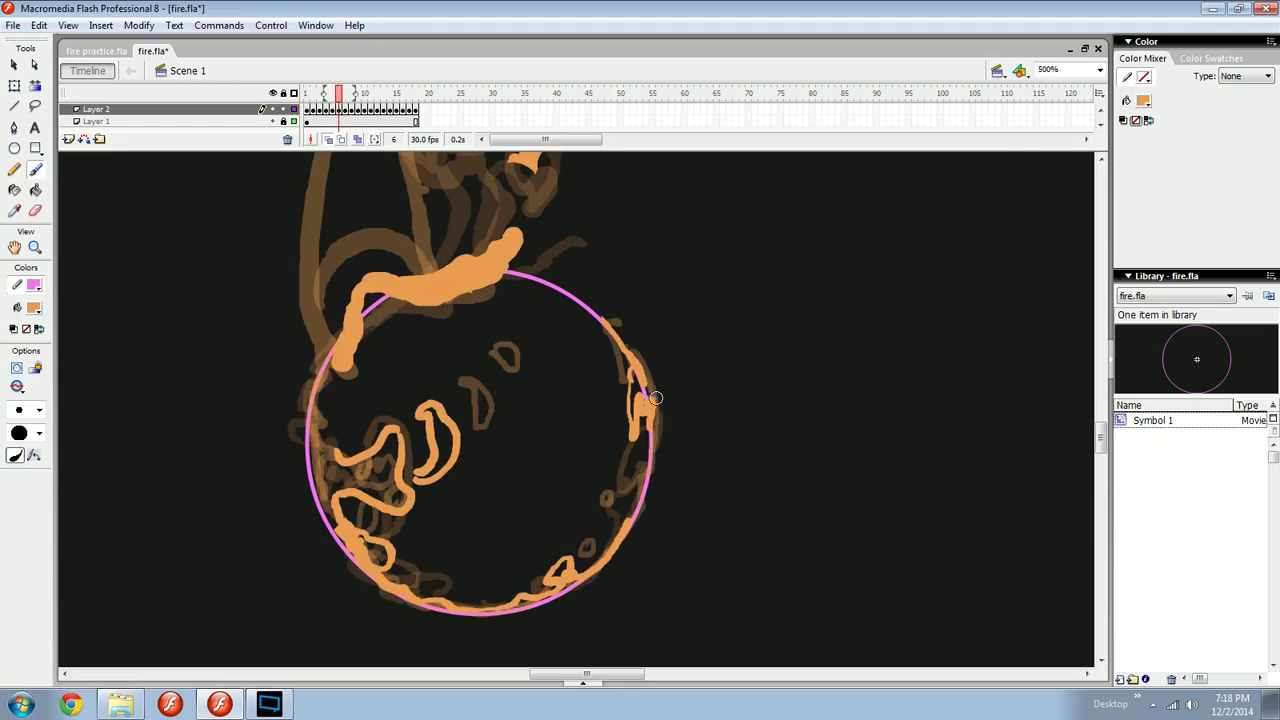
{"action": "left_click_drag", "start_coordinate": [655, 414], "coordinate": [627, 525]}
{"action": "key", "text": "comma"}
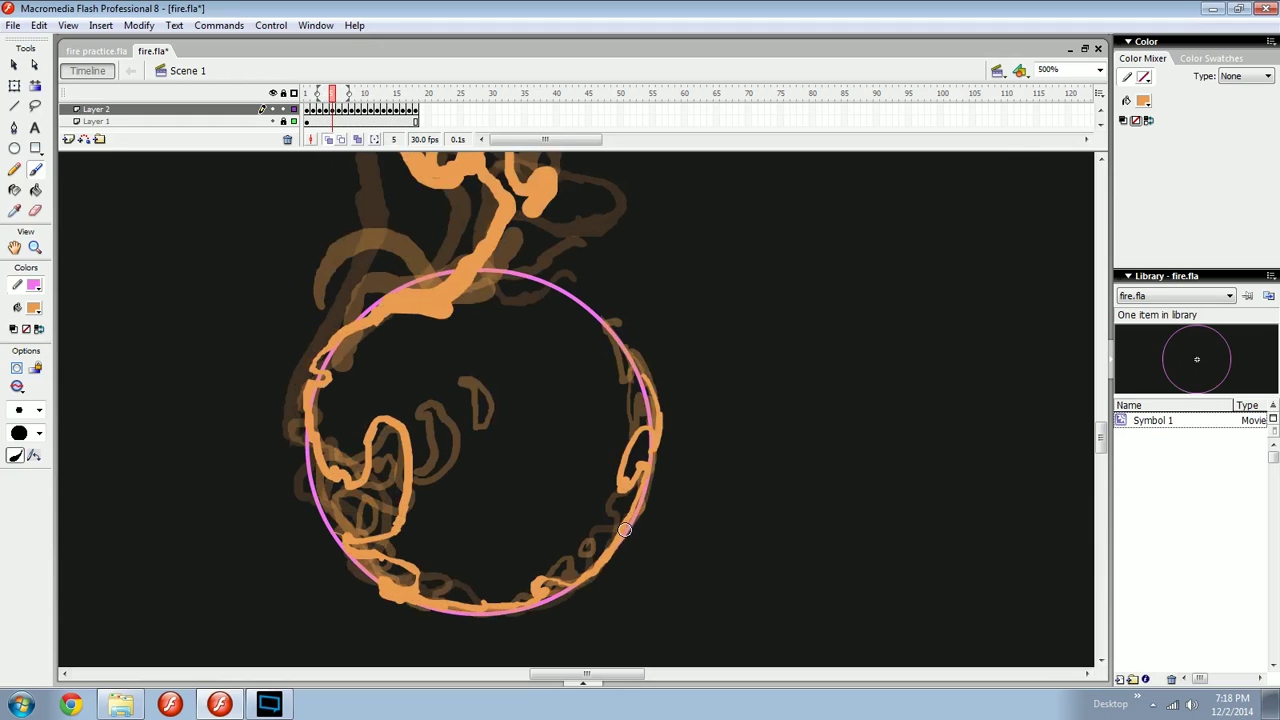
{"action": "key", "text": "comma"}
{"action": "key", "text": "period"}
{"action": "key", "text": "period"}
{"action": "key", "text": "period"}
{"action": "key", "text": "comma"}
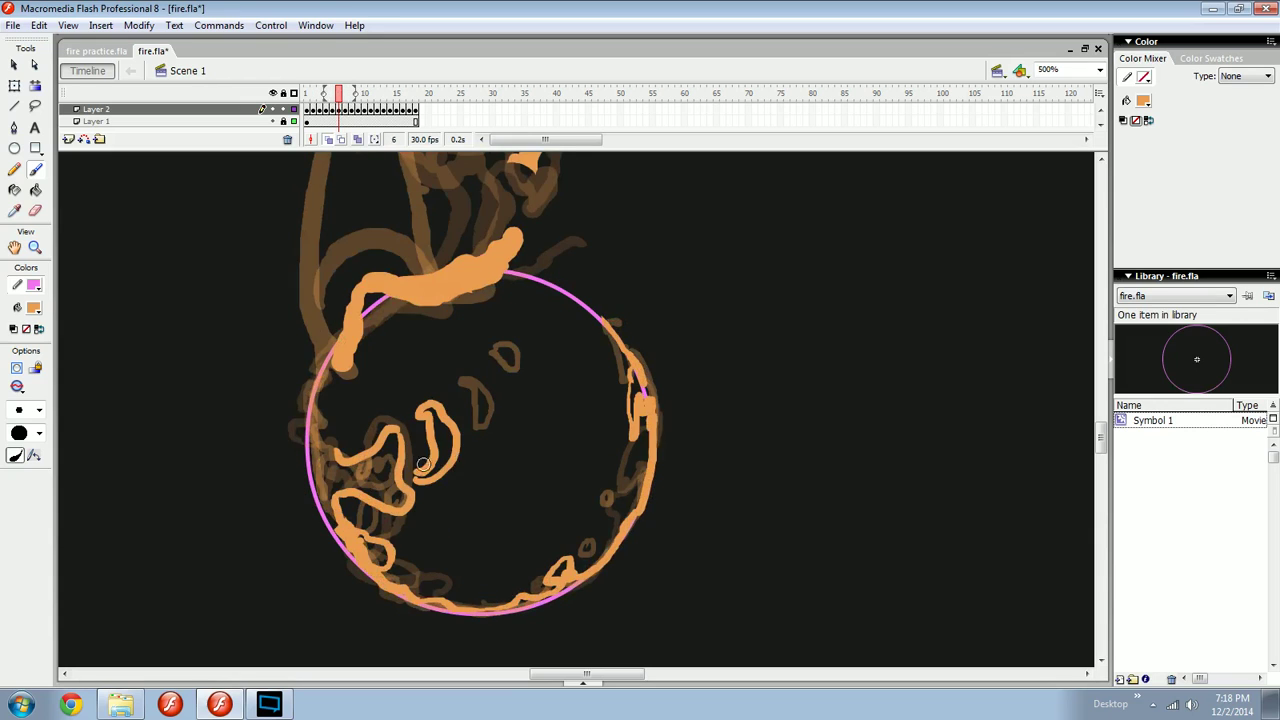
Flip back and forth between frames 3 and 8 to check the motion of the circle's flame outline.
{"action": "key", "text": "comma"}
{"action": "key", "text": "comma"}
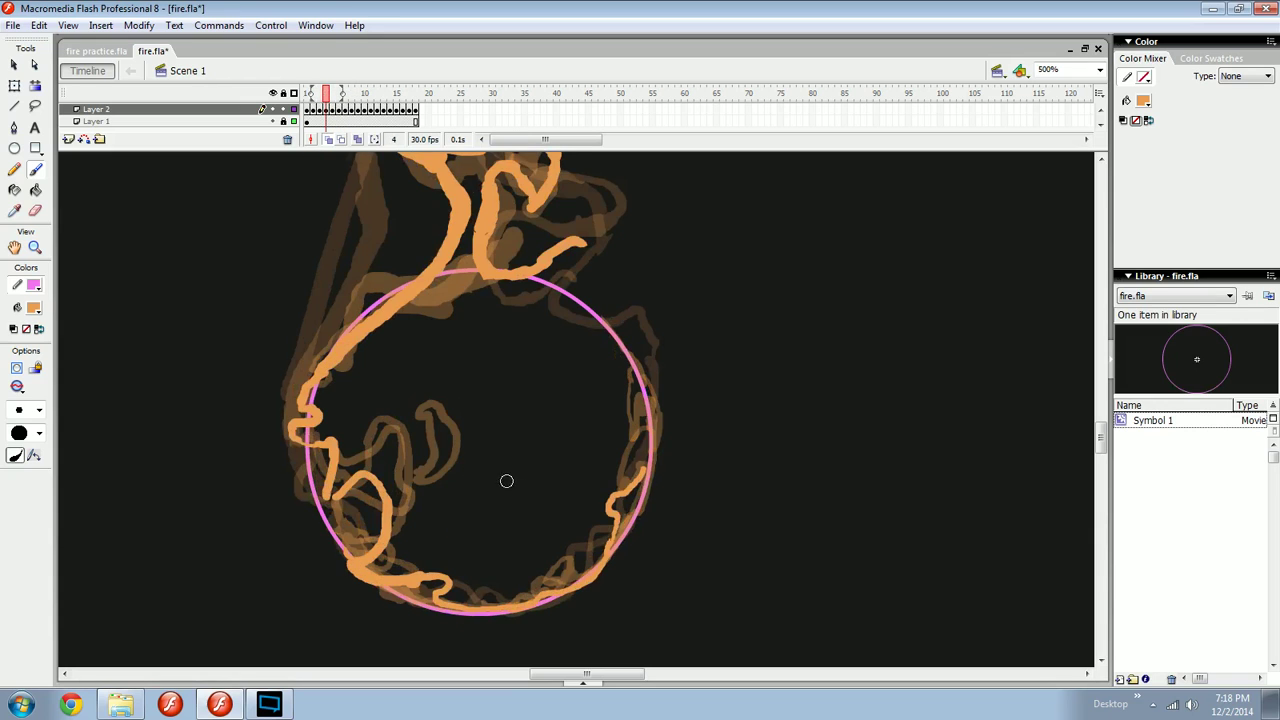
{"action": "key", "text": "comma"}
{"action": "key", "text": "period"}
{"action": "key", "text": "period"}
{"action": "key", "text": "period"}
{"action": "key", "text": "comma"}
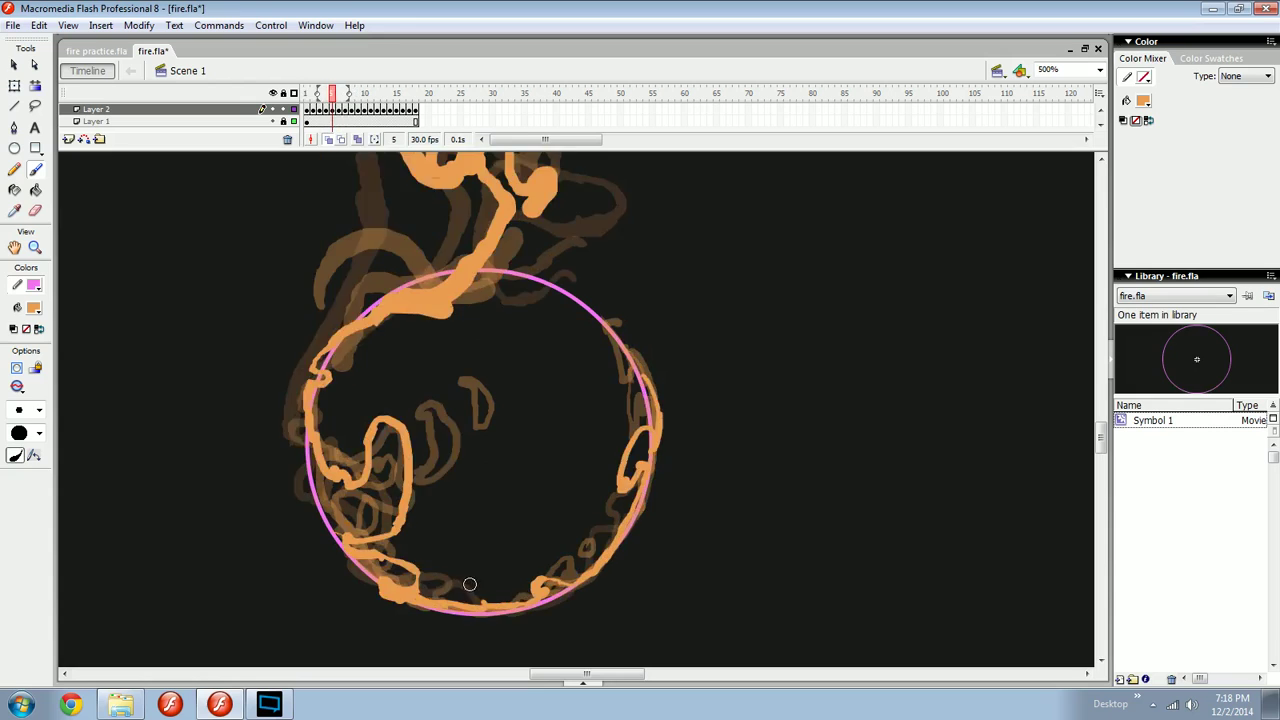
{"action": "key", "text": "period"}
{"action": "key", "text": "period"}
{"action": "key", "text": "period"}
{"action": "key", "text": "comma"}
{"action": "key", "text": "comma"}
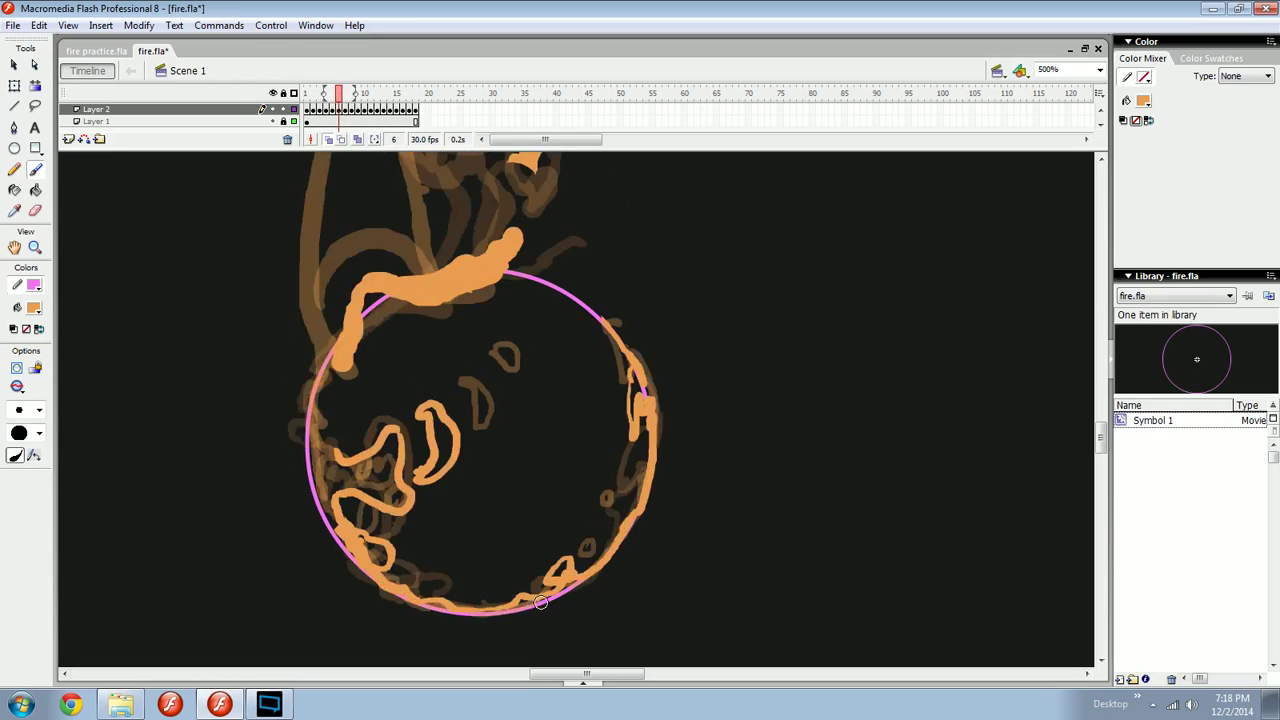
Draw the flame outline on frame 8 from the circle's lower right up its right edge and over toward the top.
{"action": "key", "text": "period"}
{"action": "key", "text": "period"}
{"action": "mouse_move", "coordinate": [626, 524]}
{"action": "left_mouse_down"}
{"action": "mouse_move", "coordinate": [650, 438]}
{"action": "mouse_move", "coordinate": [633, 365]}
{"action": "left_mouse_up"}
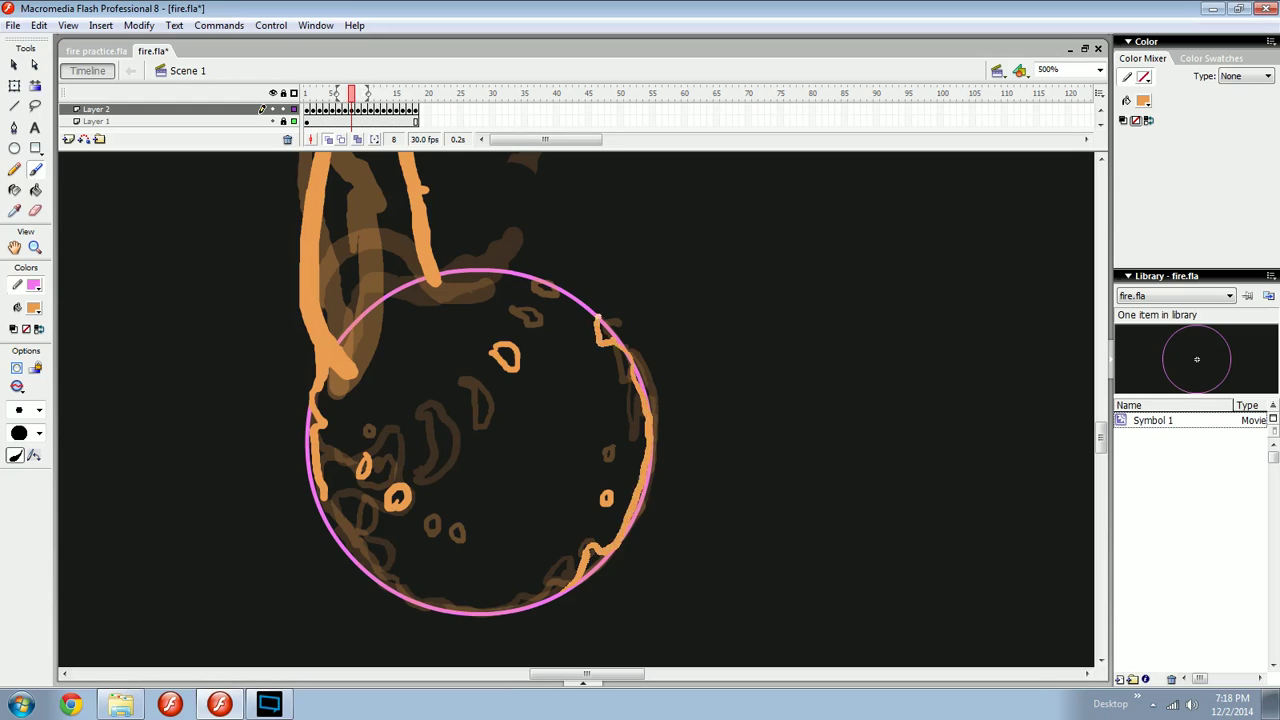
{"action": "left_click_drag", "start_coordinate": [600, 320], "coordinate": [525, 282]}
Draw a wavy flame outline on frame 9 along the circle's right side, bulging slightly beyond the edge.
{"action": "key", "text": "period"}
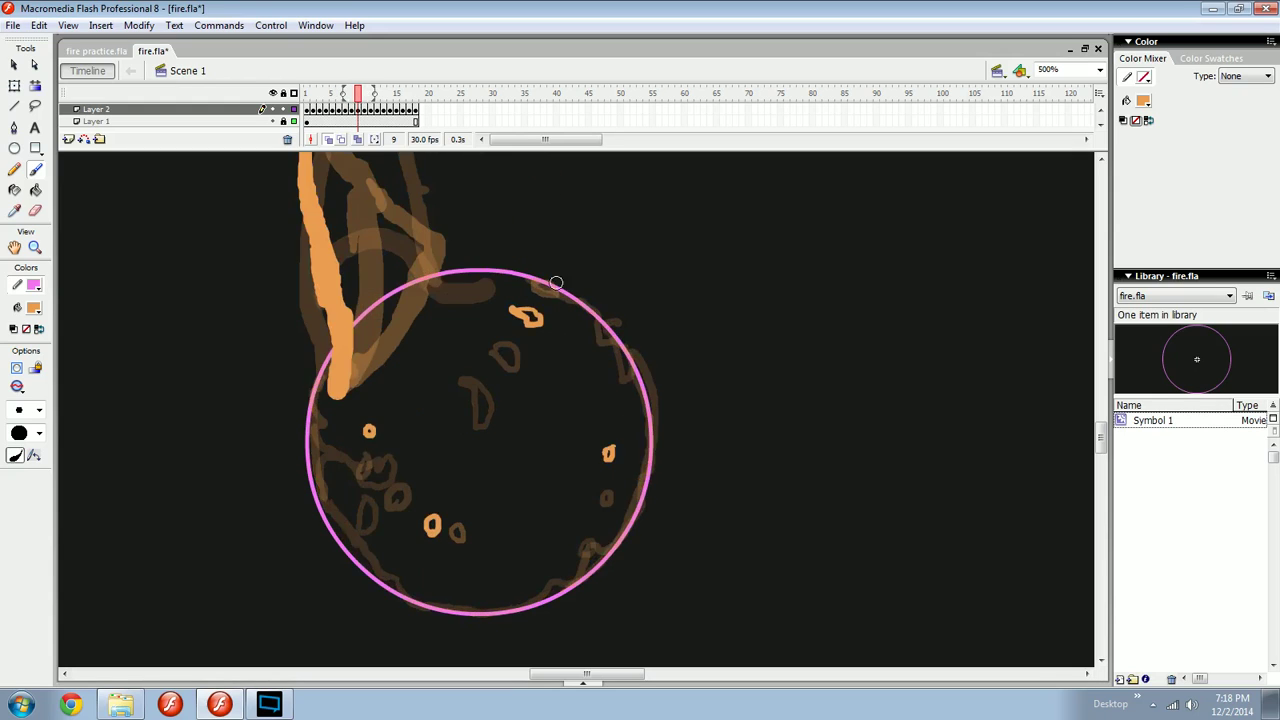
{"action": "key", "text": "comma"}
{"action": "key", "text": "period"}
{"action": "scroll", "coordinate": [600, 370], "scroll_direction": "up", "scroll_amount": 2}
{"action": "key", "text": "comma"}
{"action": "key", "text": "comma"}
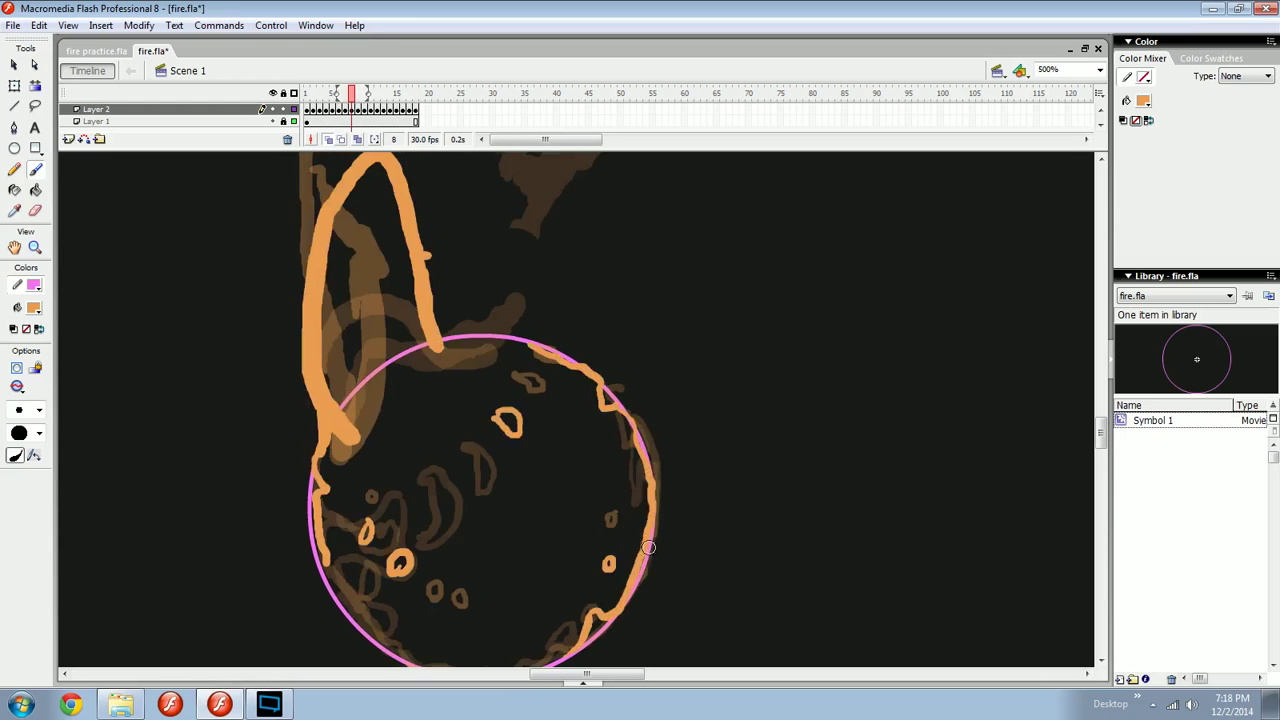
{"action": "key", "text": "period"}
{"action": "key", "text": "period"}
{"action": "mouse_move", "coordinate": [589, 627]}
{"action": "left_mouse_down"}
{"action": "mouse_move", "coordinate": [607, 568]}
{"action": "mouse_move", "coordinate": [642, 555]}
{"action": "mouse_move", "coordinate": [658, 458]}
{"action": "mouse_move", "coordinate": [603, 351]}
{"action": "left_mouse_up"}
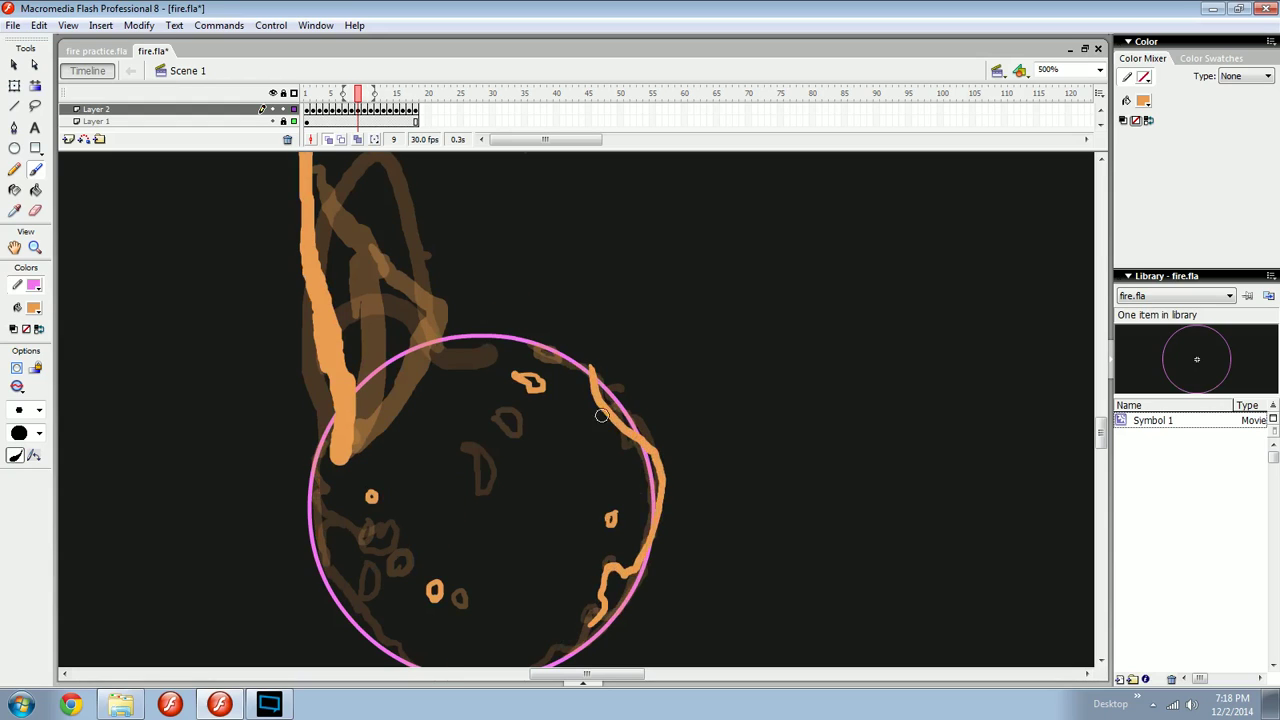
Draw a shorter curling flame on frame 10 at the circle's right edge and compare it with frame 9.
{"action": "key", "text": "period"}
{"action": "mouse_move", "coordinate": [604, 588]}
{"action": "left_mouse_down"}
{"action": "mouse_move", "coordinate": [645, 522]}
{"action": "mouse_move", "coordinate": [668, 442]}
{"action": "mouse_move", "coordinate": [596, 390]}
{"action": "left_mouse_up"}
{"action": "key", "text": "comma"}
{"action": "key", "text": "period"}
Draw the rising, curled flame on frame 11 over the circle's right edge and compare it with frame 10.
{"action": "key", "text": "period"}
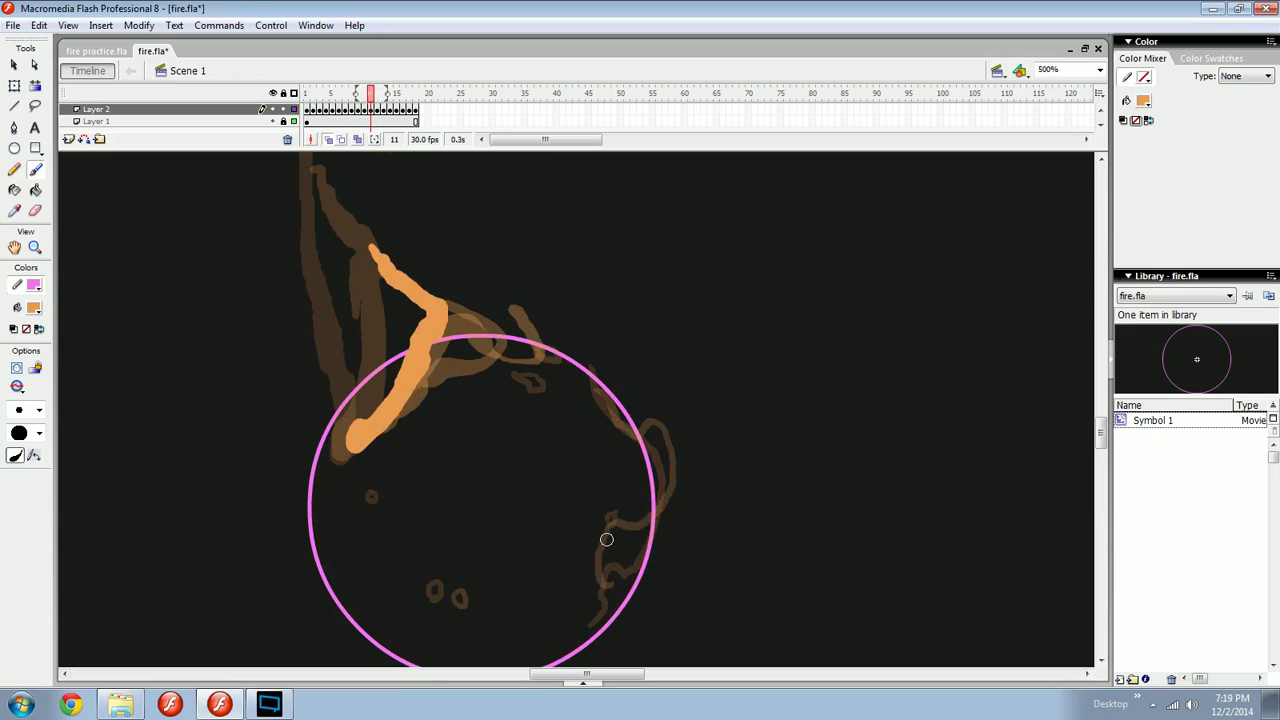
{"action": "mouse_move", "coordinate": [618, 543]}
{"action": "left_mouse_down"}
{"action": "mouse_move", "coordinate": [612, 455]}
{"action": "mouse_move", "coordinate": [674, 432]}
{"action": "mouse_move", "coordinate": [608, 368]}
{"action": "mouse_move", "coordinate": [631, 385]}
{"action": "mouse_move", "coordinate": [636, 422]}
{"action": "mouse_move", "coordinate": [664, 438]}
{"action": "mouse_move", "coordinate": [671, 417]}
{"action": "mouse_move", "coordinate": [663, 399]}
{"action": "mouse_move", "coordinate": [656, 411]}
{"action": "mouse_move", "coordinate": [616, 380]}
{"action": "mouse_move", "coordinate": [615, 334]}
{"action": "mouse_move", "coordinate": [636, 405]}
{"action": "left_mouse_up"}
{"action": "key", "text": "comma"}
{"action": "key", "text": "period"}
Draw a smaller hooked flame on frame 12 at the circle's upper-right edge, checking it against frame 11.
{"action": "key", "text": "period"}
{"action": "key", "text": "comma"}
{"action": "key", "text": "period"}
Undo the last two brush strokes of the upper-right flame on frame 13 and return to frame 12.
{"action": "key", "text": "period"}
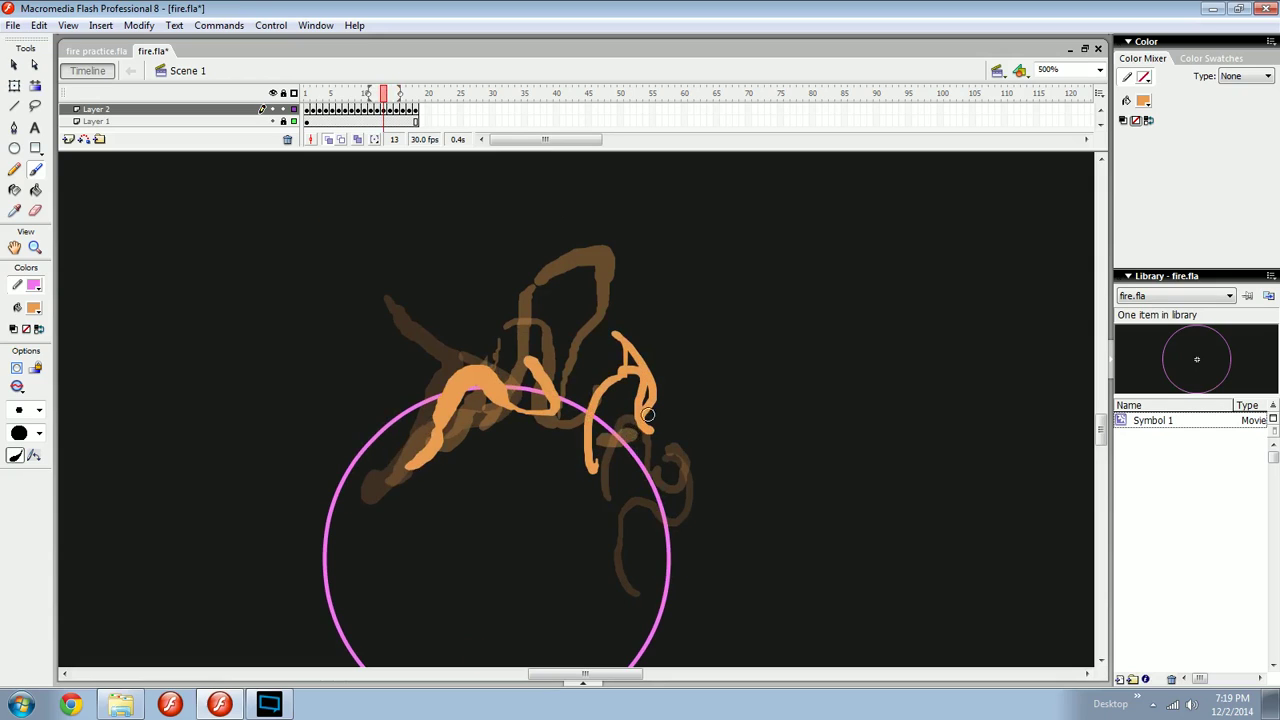
{"action": "key", "text": "ctrl+z"}
{"action": "key", "text": "ctrl+z"}
{"action": "key", "text": "comma"}
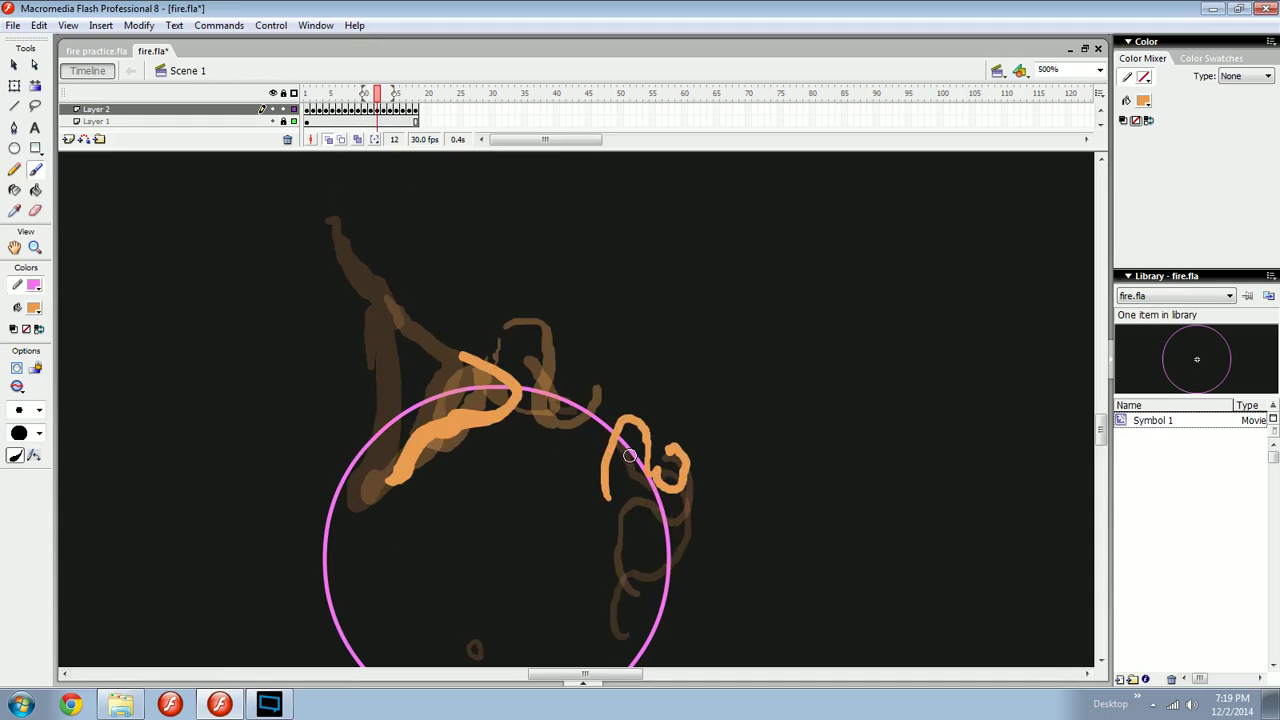
Erase the inner edge of frame 12's upper-right flame, redraw it as a wider curve, and check it against neighbouring frames.
{"action": "key", "text": "e"}
{"action": "left_click_drag", "start_coordinate": [614, 436], "coordinate": [612, 498]}
{"action": "key", "text": "b"}
{"action": "mouse_move", "coordinate": [613, 433]}
{"action": "left_mouse_down"}
{"action": "mouse_move", "coordinate": [603, 481]}
{"action": "mouse_move", "coordinate": [617, 517]}
{"action": "left_mouse_up"}
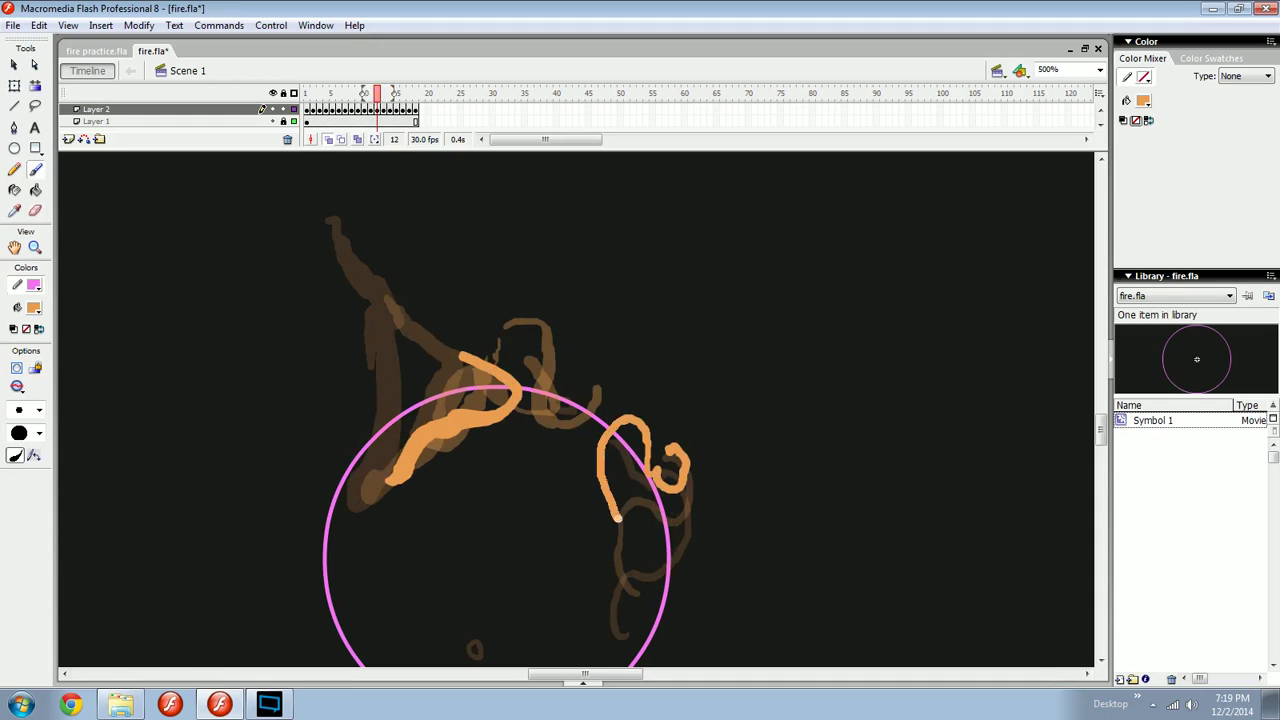
{"action": "key", "text": "comma"}
{"action": "key", "text": "period"}
Draw an arched flame on frame 13 over the circle's upper-right edge and compare it with frame 12.
{"action": "key", "text": "period"}
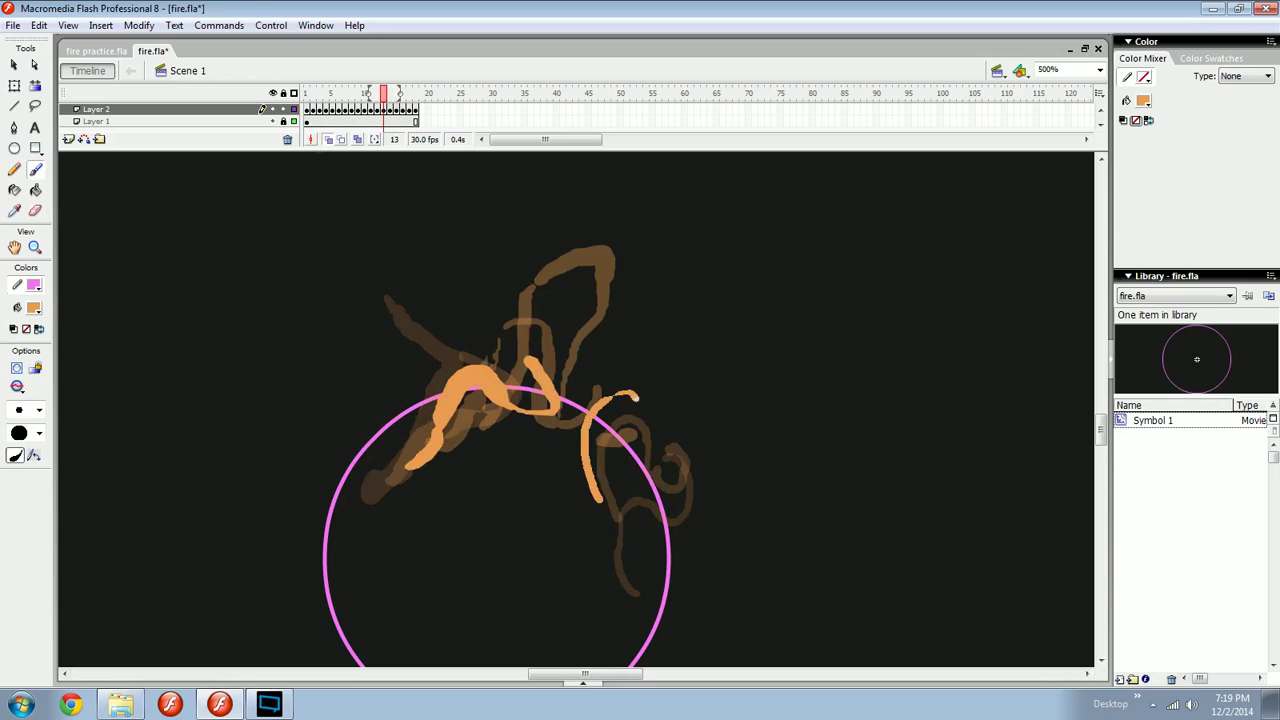
{"action": "key", "text": "comma"}
{"action": "mouse_move", "coordinate": [635, 398]}
{"action": "left_mouse_down"}
{"action": "mouse_move", "coordinate": [650, 472]}
{"action": "mouse_move", "coordinate": [669, 489]}
{"action": "left_mouse_up"}
{"action": "key", "text": "comma"}
{"action": "key", "text": "period"}
{"action": "key", "text": "period"}
Draw a curling flame with a trailing lower tail and a detached tip on frame 14 above the circle's upper-right edge.
{"action": "key", "text": "period"}
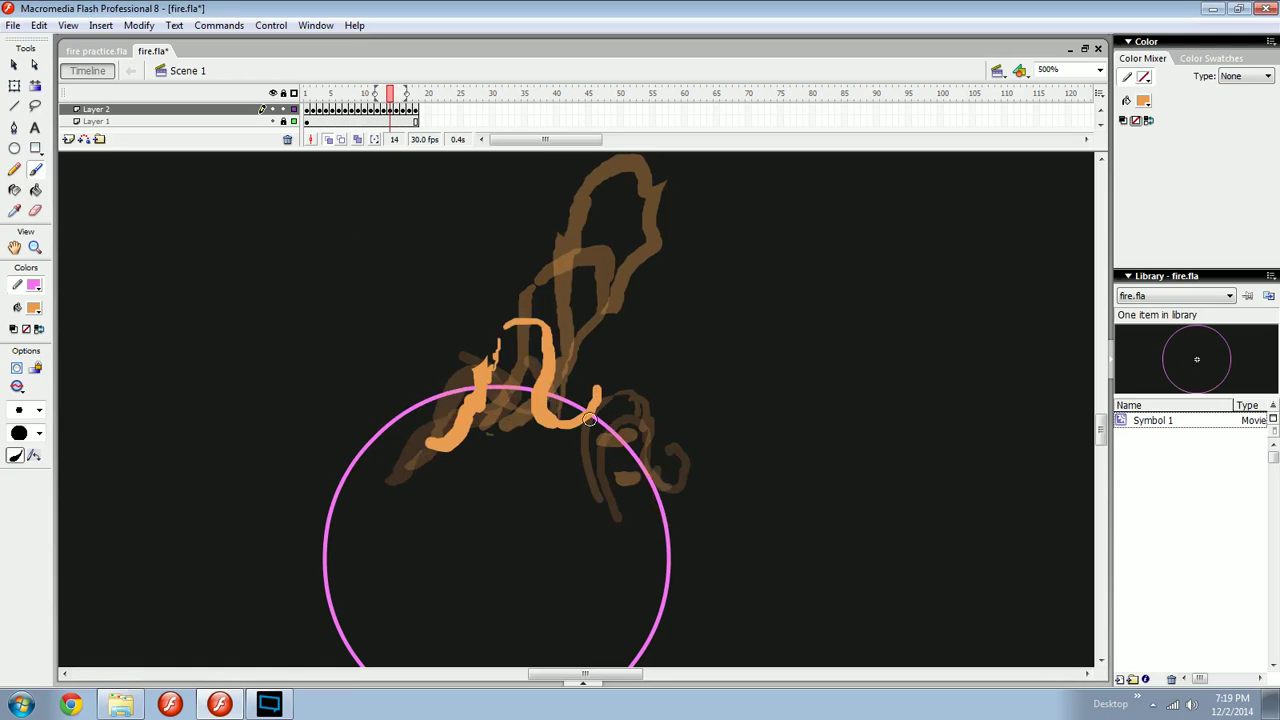
{"action": "left_click_drag", "start_coordinate": [595, 506], "coordinate": [585, 476]}
{"action": "mouse_move", "coordinate": [573, 392]}
{"action": "left_mouse_down"}
{"action": "mouse_move", "coordinate": [583, 332]}
{"action": "mouse_move", "coordinate": [617, 370]}
{"action": "left_mouse_up"}
{"action": "key", "text": "comma"}
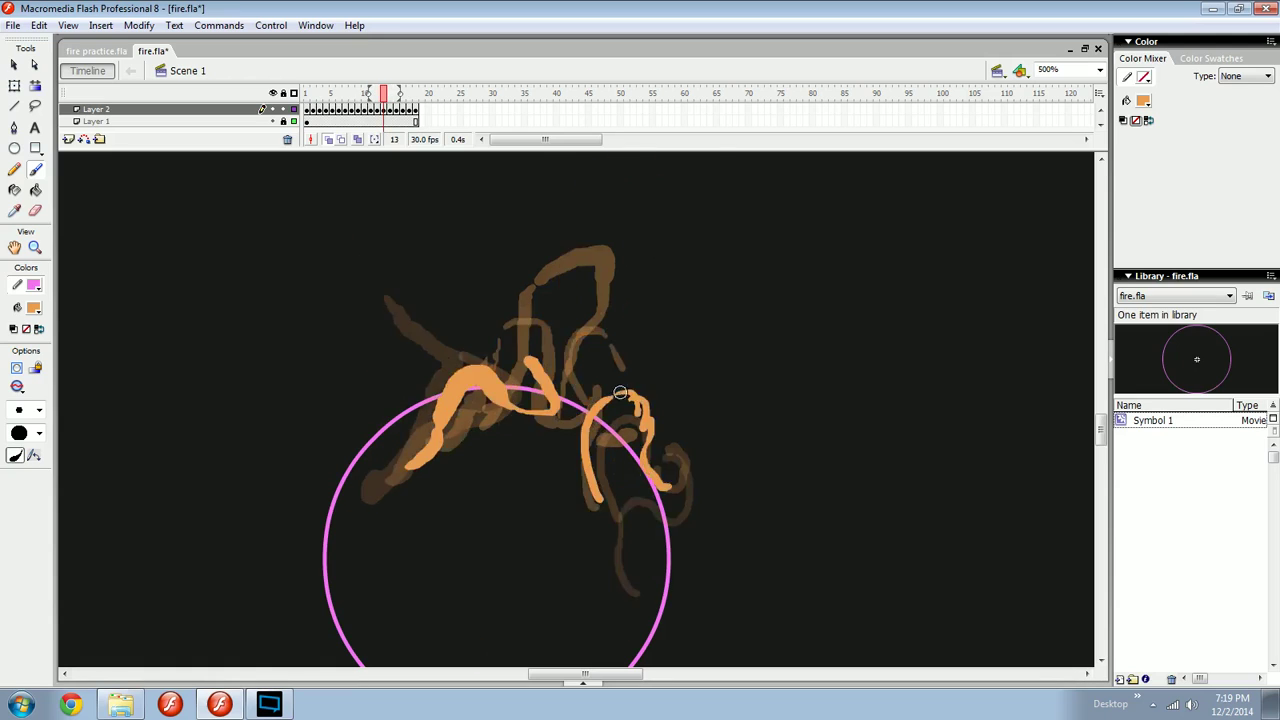
{"action": "key", "text": "period"}
Draw a long curved flame stroke on frame 15 rising from the circle's upper-right edge toward the central flame.
{"action": "key", "text": "period"}
{"action": "mouse_move", "coordinate": [590, 503]}
{"action": "left_mouse_down"}
{"action": "mouse_move", "coordinate": [603, 413]}
{"action": "mouse_move", "coordinate": [586, 360]}
{"action": "mouse_move", "coordinate": [546, 323]}
{"action": "left_mouse_up"}
Erase the left leg of frame 13's upper-right arched flame and check it against the preceding frames.
{"action": "key", "text": "comma"}
{"action": "key", "text": "comma"}
{"action": "key", "text": "comma"}
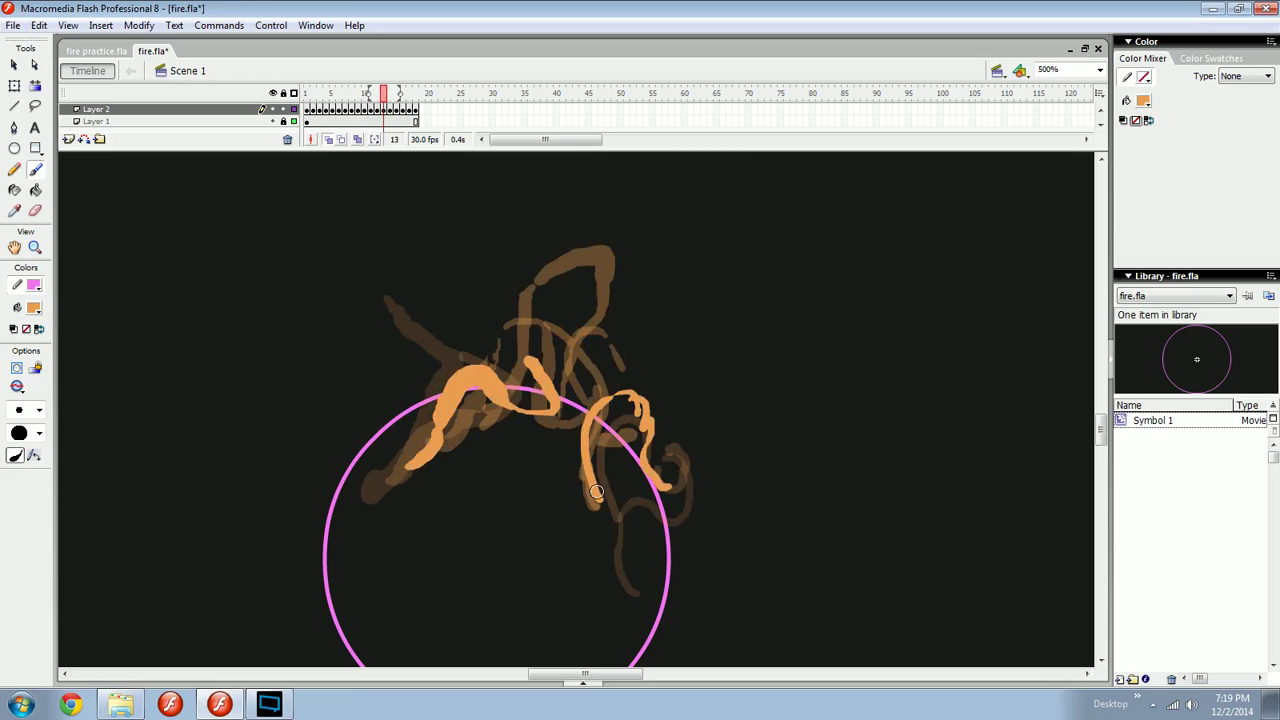
{"action": "key", "text": "period"}
{"action": "key", "text": "period"}
{"action": "key", "text": "comma"}
{"action": "key", "text": "e"}
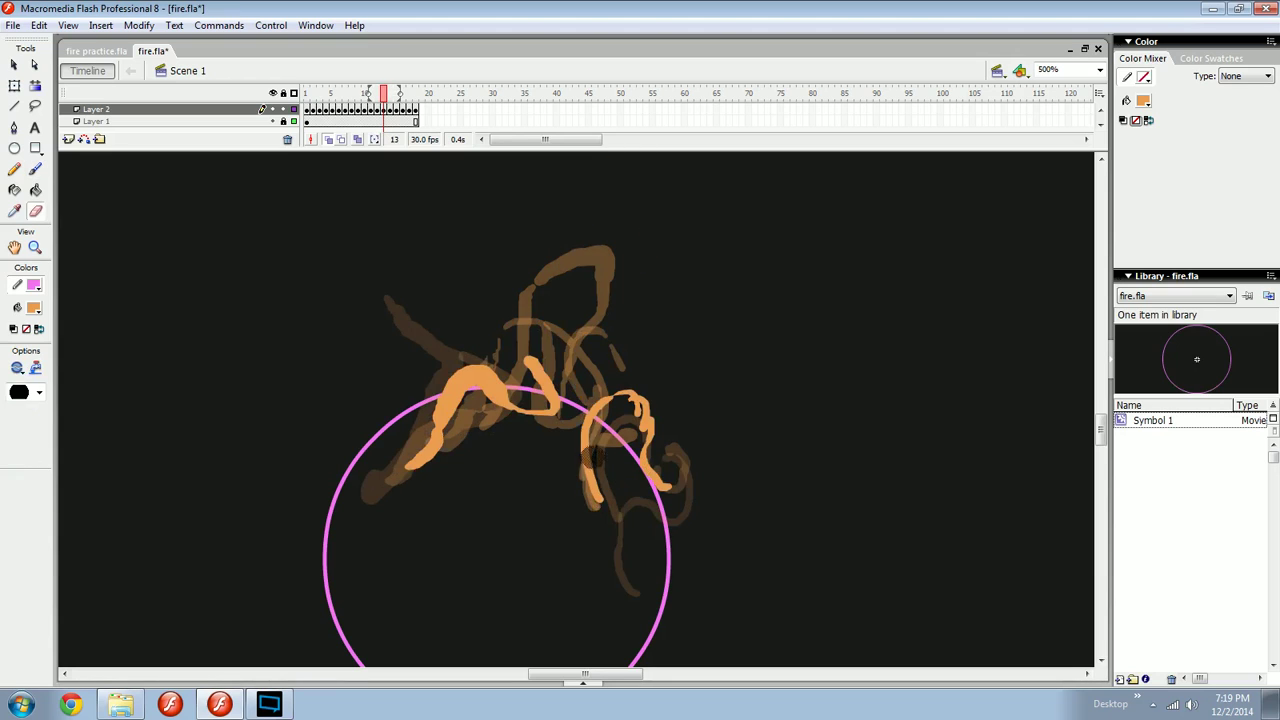
{"action": "left_click_drag", "start_coordinate": [592, 408], "coordinate": [600, 494]}
{"action": "key", "text": "comma"}
{"action": "key", "text": "comma"}
{"action": "key", "text": "period"}
{"action": "key", "text": "period"}
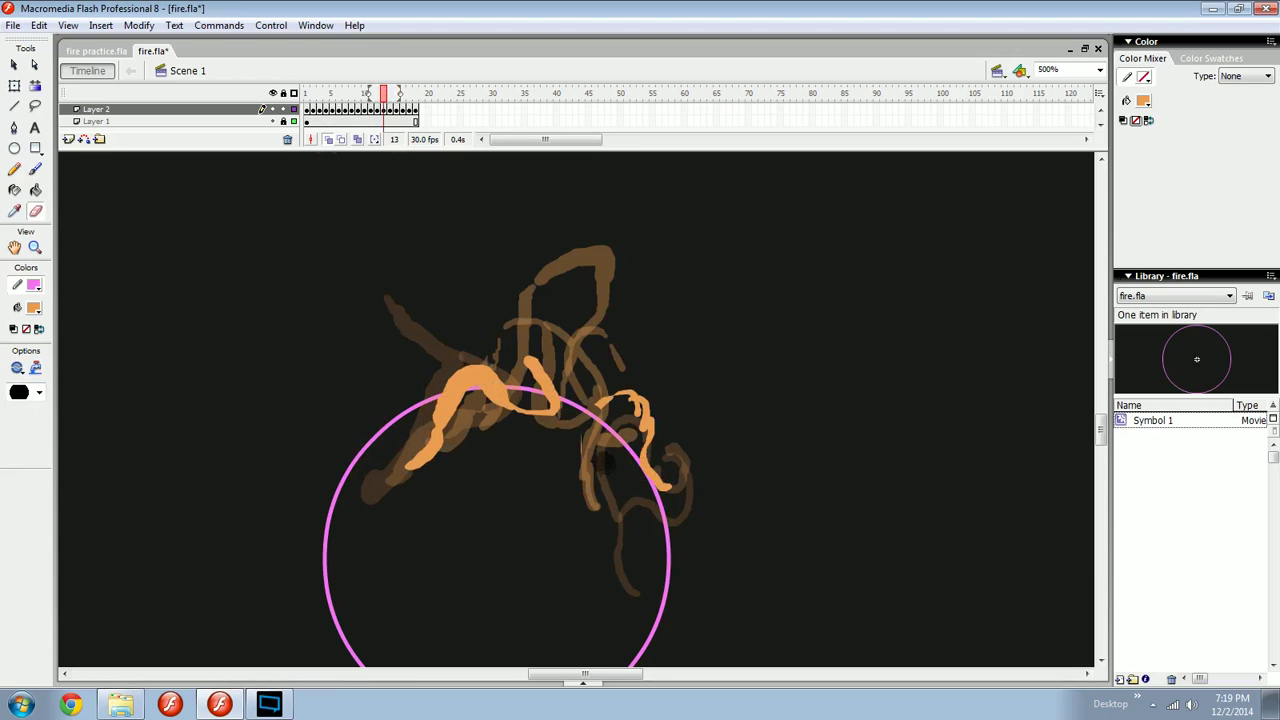
Redraw the left leg of frame 13's arched flame shorter and slanted, comparing it with frames 11 and 12.
{"action": "key", "text": "b"}
{"action": "left_click_drag", "start_coordinate": [579, 433], "coordinate": [576, 462]}
{"action": "key", "text": "comma"}
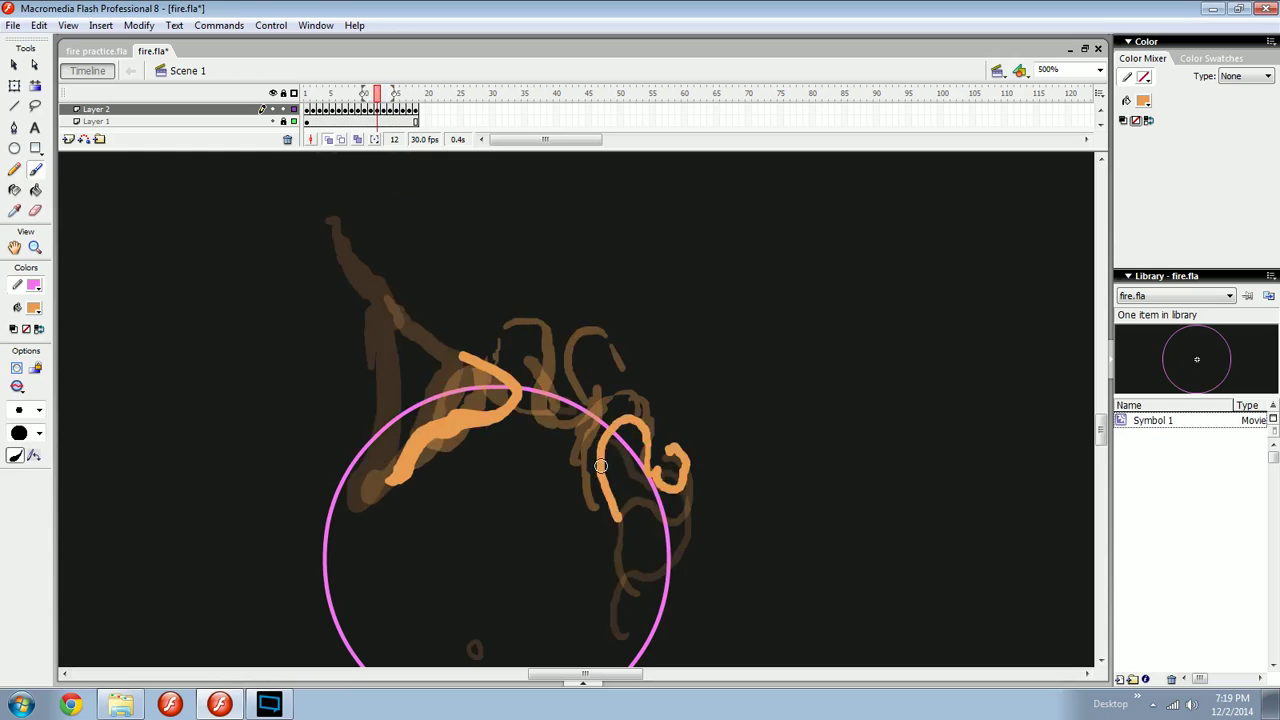
{"action": "key", "text": "comma"}
{"action": "key", "text": "period"}
{"action": "key", "text": "period"}
{"action": "key", "text": "comma"}
{"action": "key", "text": "period"}
Erase the lower tail of frame 14's right flame, redraw it slanting into the circle, and compare with frame 13.
{"action": "key", "text": "period"}
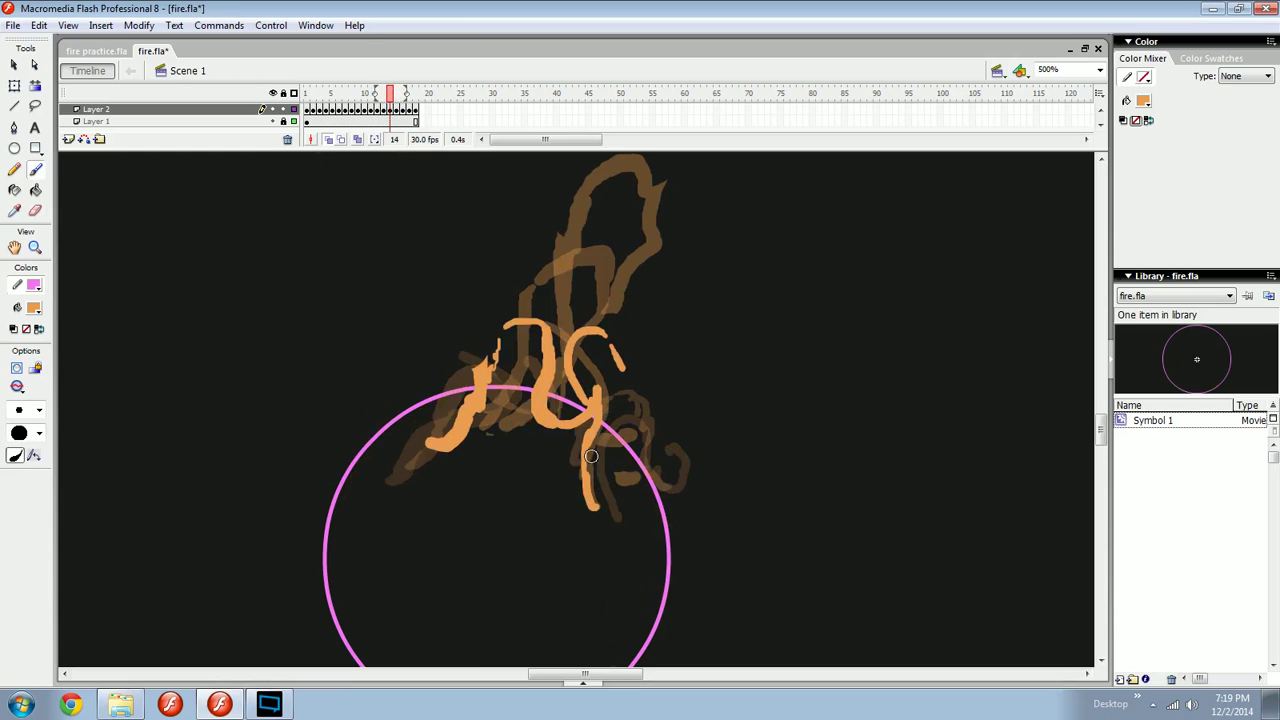
{"action": "key", "text": "e"}
{"action": "left_click_drag", "start_coordinate": [605, 405], "coordinate": [582, 524]}
{"action": "key", "text": "b"}
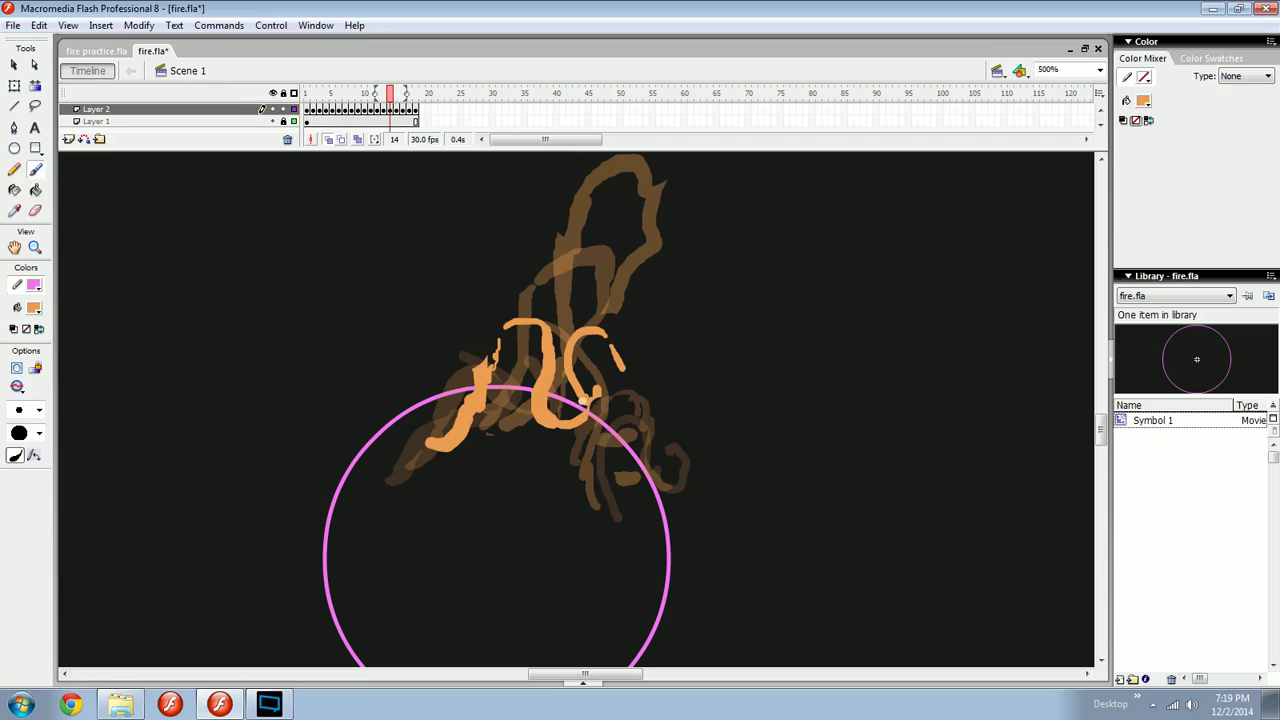
{"action": "left_click_drag", "start_coordinate": [575, 408], "coordinate": [548, 452]}
{"action": "key", "text": "comma"}
{"action": "key", "text": "period"}
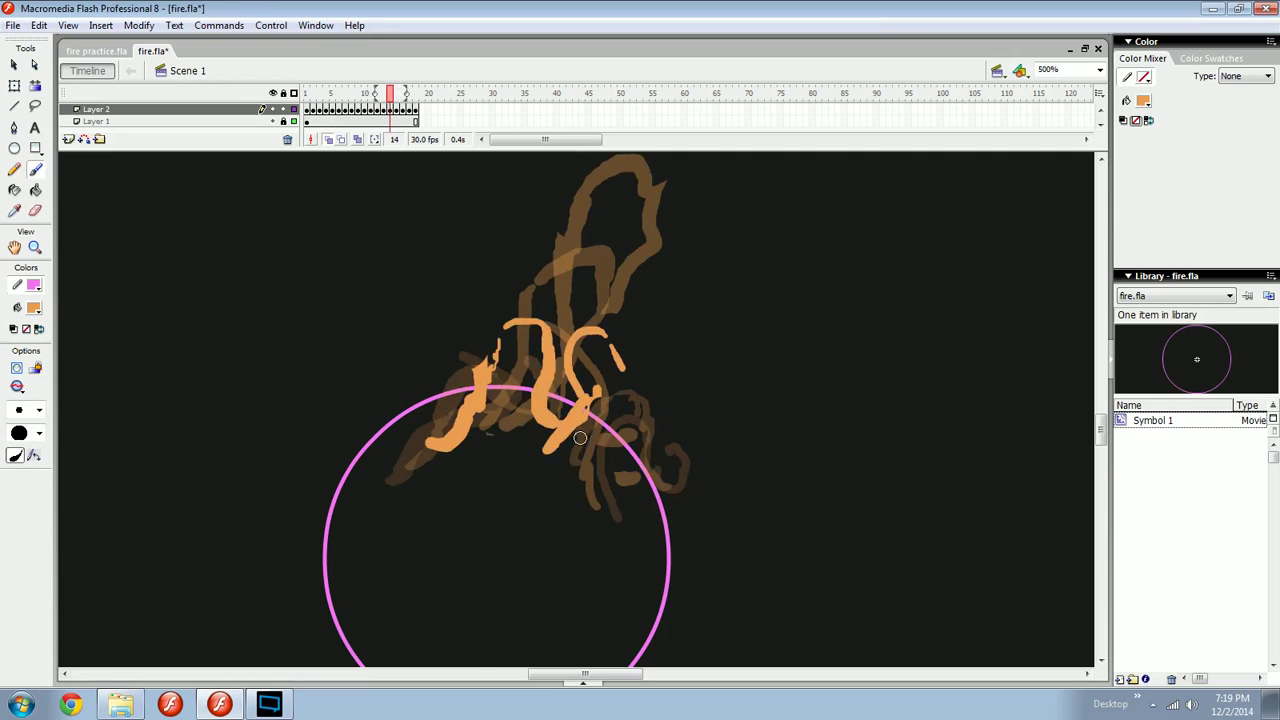
Flip back to frame 9 and forward to frame 14 to examine the motion of the right-edge flame.
{"action": "key", "text": "comma"}
{"action": "key", "text": "comma"}
{"action": "key", "text": "comma"}
{"action": "key", "text": "comma"}
{"action": "key", "text": "period"}
{"action": "key", "text": "comma"}
{"action": "key", "text": "comma"}
{"action": "key", "text": "comma"}
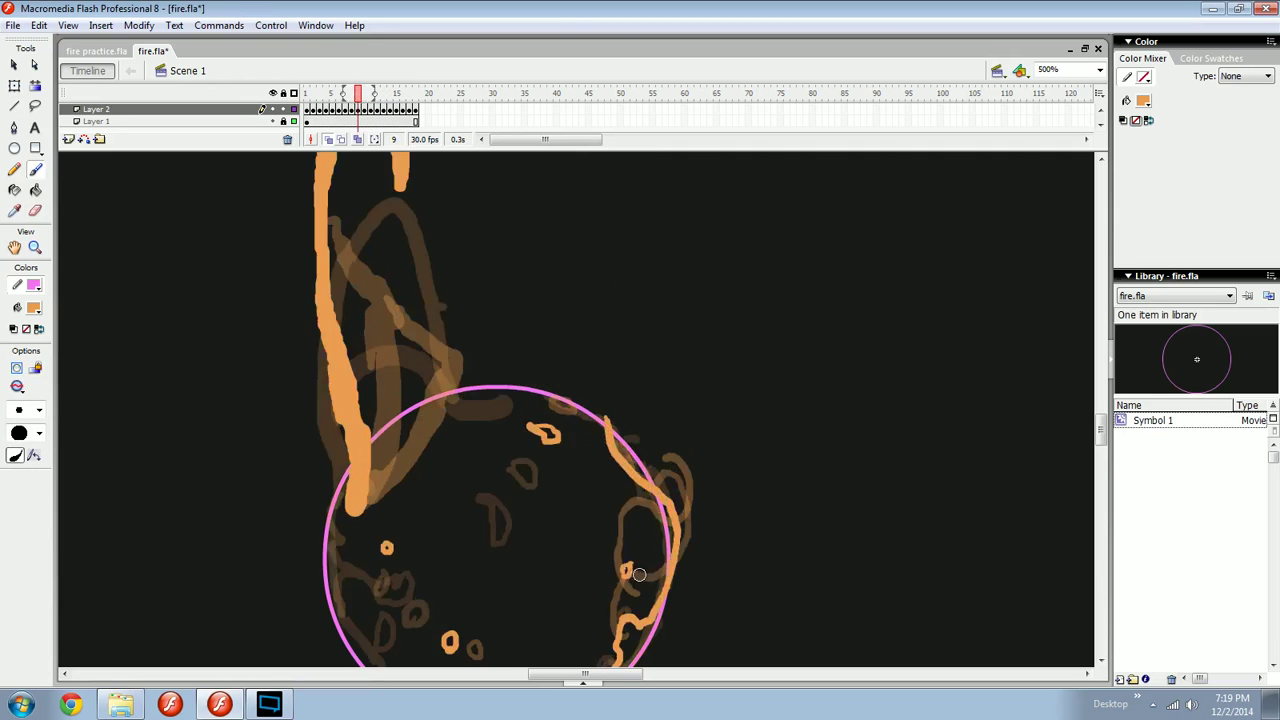
{"action": "key", "text": "period"}
{"action": "key", "text": "period"}
{"action": "key", "text": "period"}
{"action": "key", "text": "period"}
{"action": "key", "text": "period"}
{"action": "key", "text": "period"}
{"action": "key", "text": "period"}
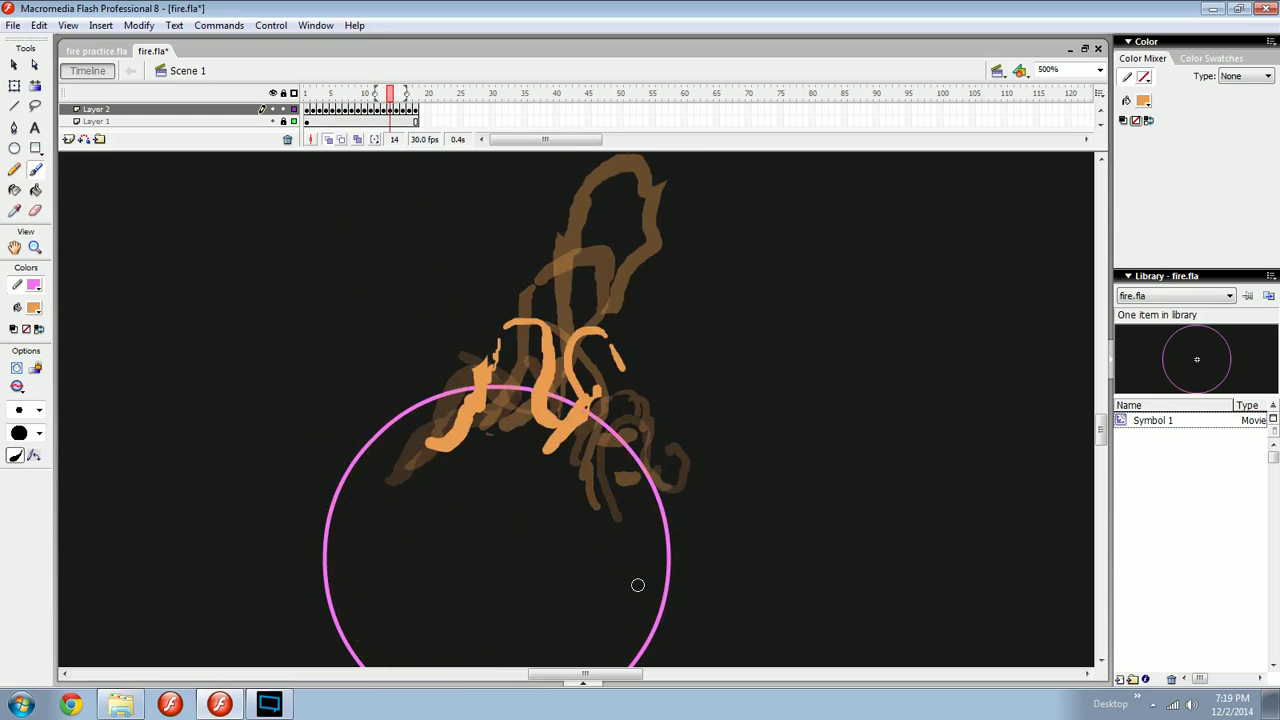
Add a small hooked tip to frame 15's left flame and dot a drifting ember on frames 16 and 17.
{"action": "key", "text": "space"}
{"action": "left_click_drag", "start_coordinate": [525, 316], "coordinate": [552, 387]}
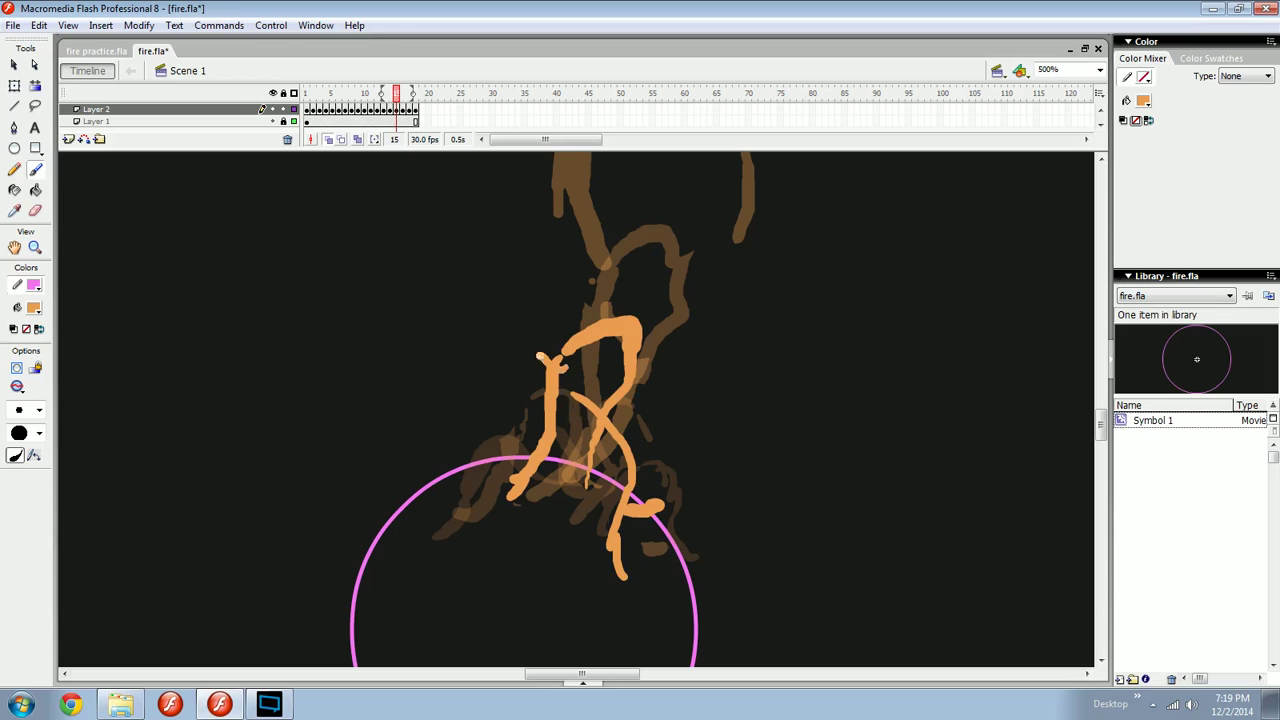
{"action": "key", "text": "period"}
{"action": "left_click", "coordinate": [466, 331]}
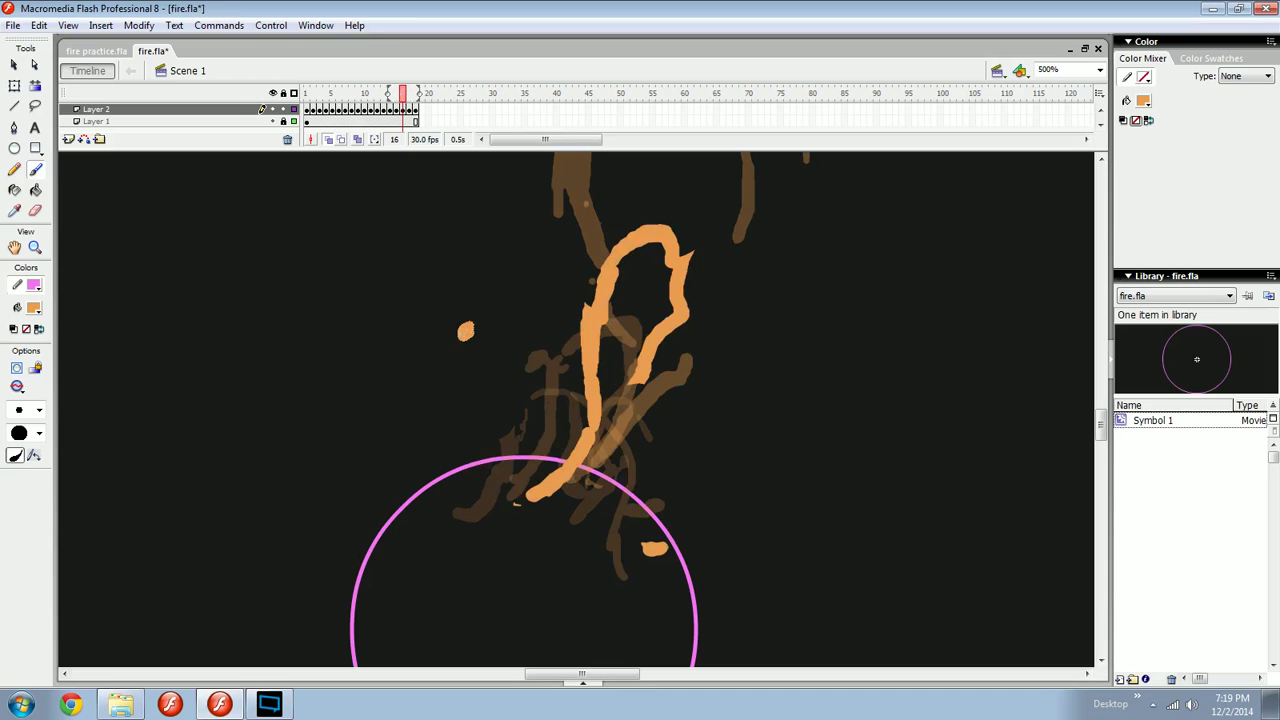
{"action": "key", "text": "period"}
{"action": "left_click", "coordinate": [417, 297]}
Flip through the frames back to frame 6 to examine how the flames flow around the circle.
{"action": "key", "text": "comma"}
{"action": "key", "text": "comma"}
{"action": "key", "text": "comma"}
{"action": "key", "text": "comma"}
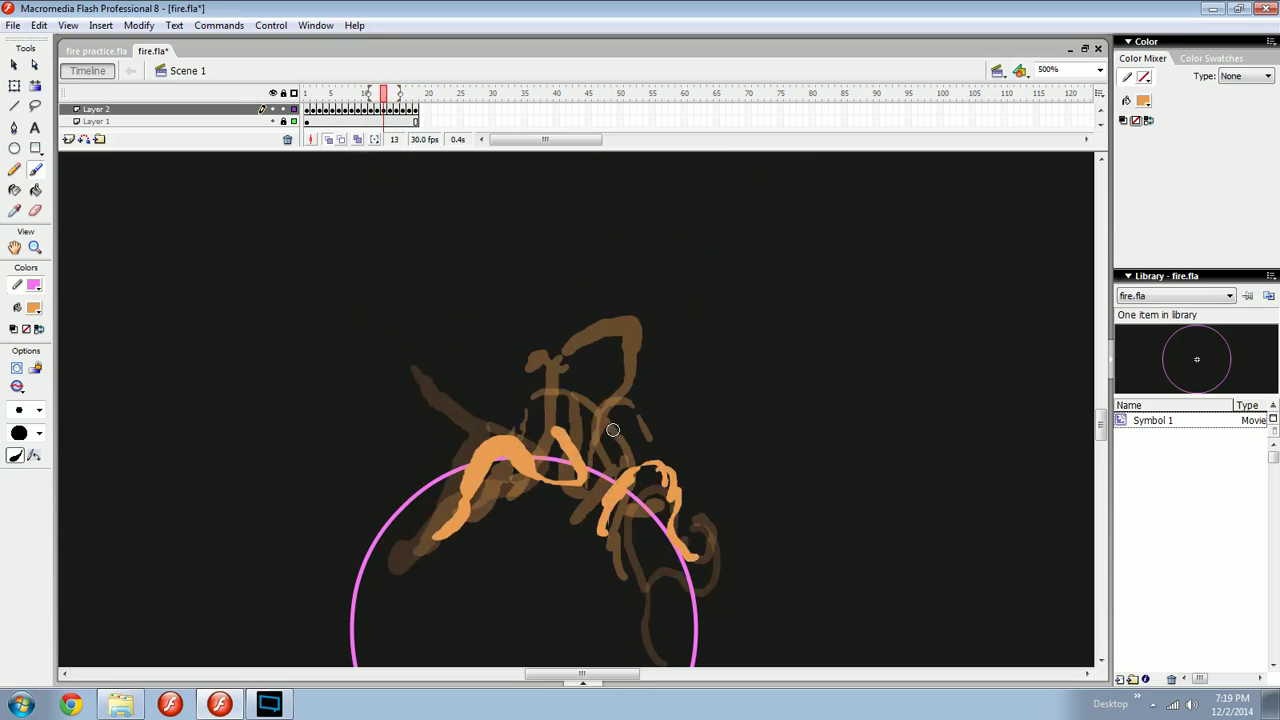
{"action": "key", "text": "period"}
{"action": "key", "text": "period"}
{"action": "key", "text": "comma"}
{"action": "key", "text": "period"}
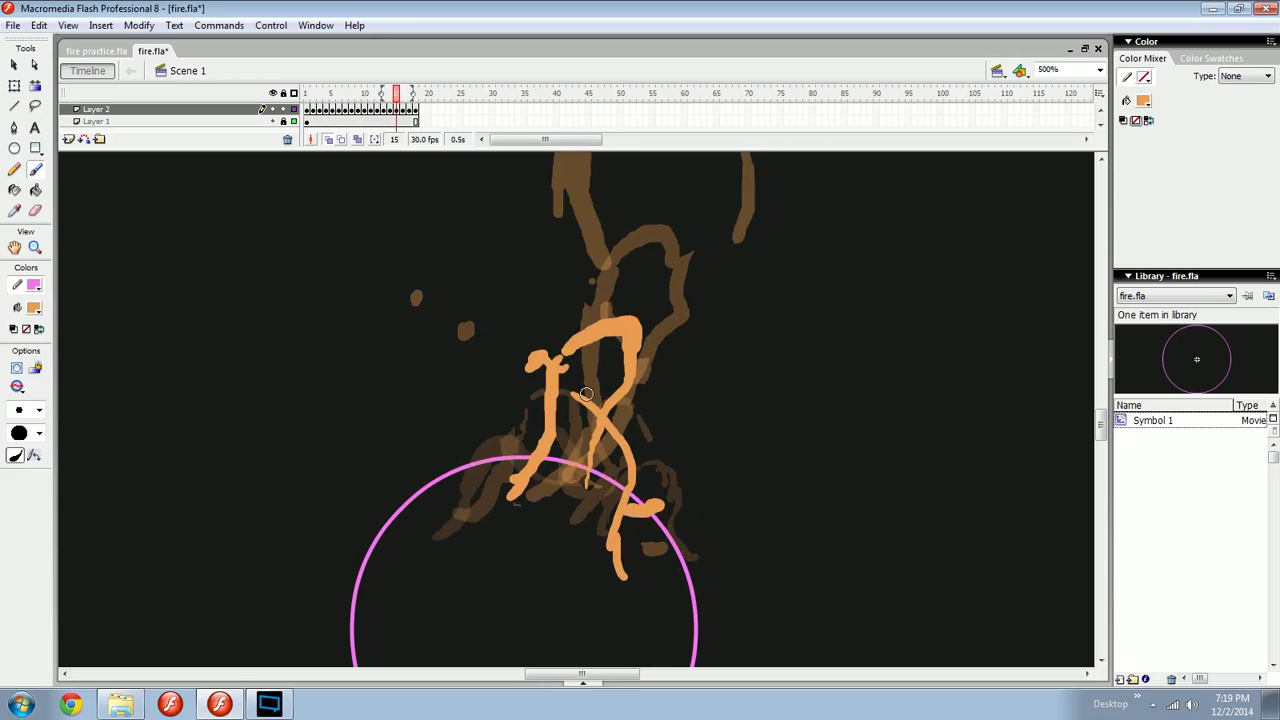
{"action": "key", "text": "comma"}
{"action": "key", "text": "comma"}
{"action": "key", "text": "comma"}
{"action": "key", "text": "comma"}
{"action": "key", "text": "comma"}
{"action": "key", "text": "comma"}
{"action": "key", "text": "comma"}
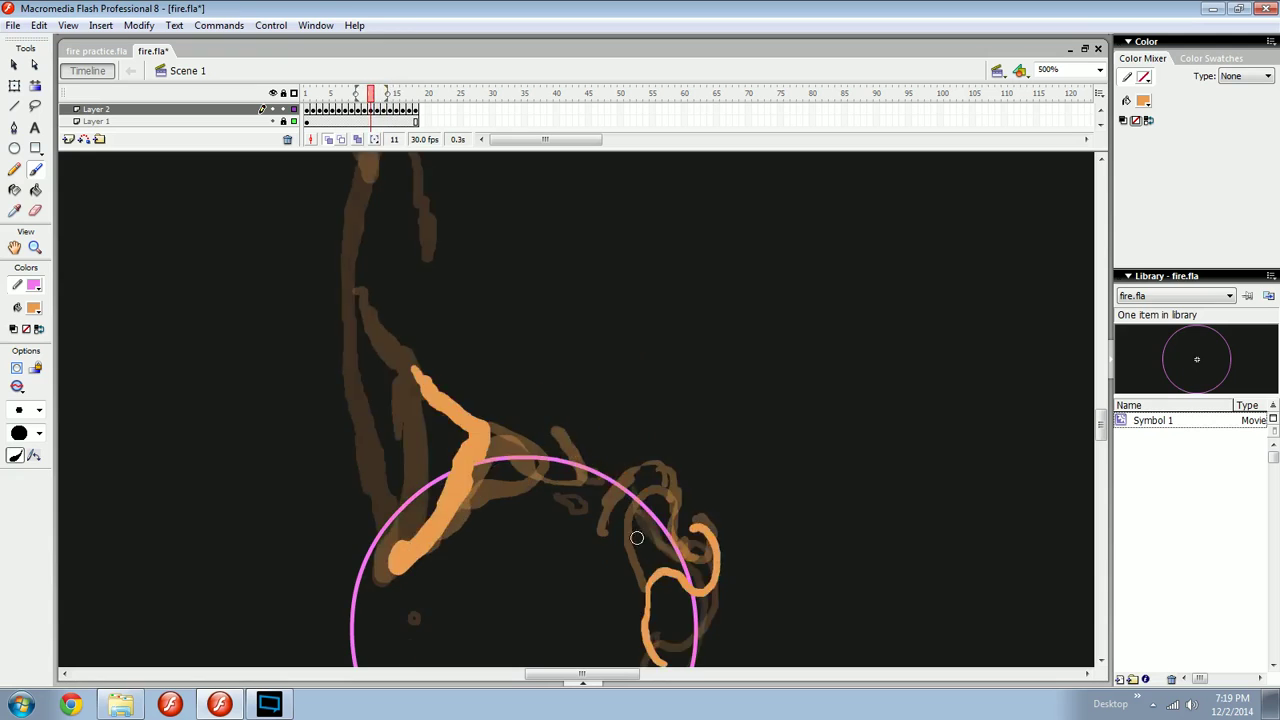
{"action": "key", "text": "comma"}
{"action": "key", "text": "period"}
{"action": "key", "text": "comma"}
{"action": "key", "text": "comma"}
{"action": "key", "text": "comma"}
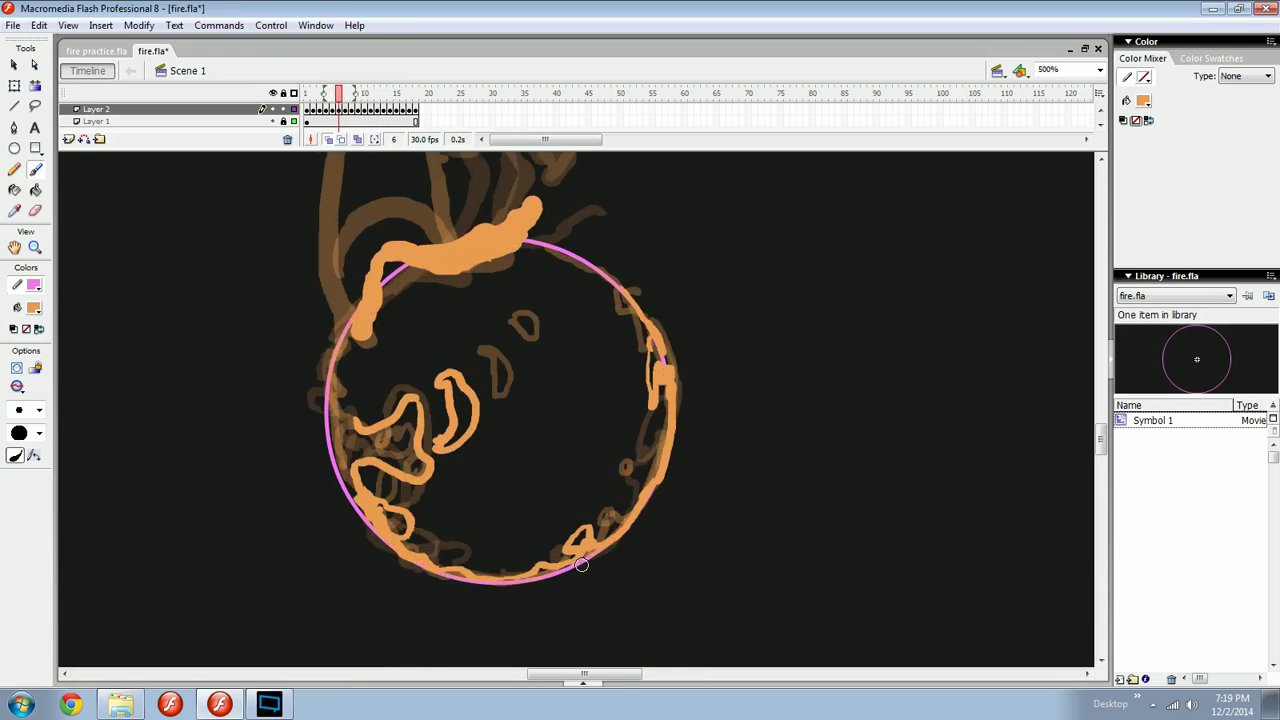
Draw the flame edge along the circle's bottom and lower-left side on frame 8, comparing it with frame 7.
{"action": "key", "text": "period"}
{"action": "key", "text": "period"}
{"action": "key", "text": "period"}
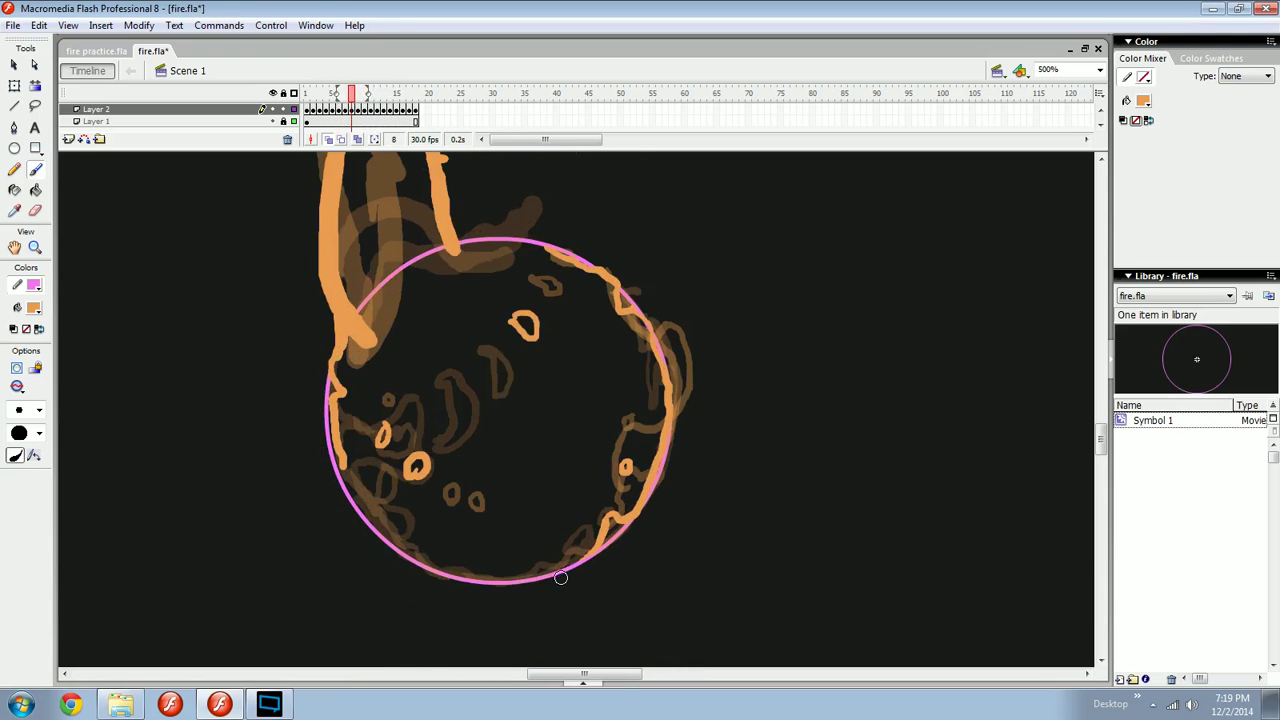
{"action": "key", "text": "comma"}
{"action": "key", "text": "period"}
{"action": "key", "text": "comma"}
{"action": "key", "text": "period"}
{"action": "mouse_move", "coordinate": [460, 575]}
{"action": "left_mouse_down"}
{"action": "mouse_move", "coordinate": [356, 502]}
{"action": "mouse_move", "coordinate": [340, 450]}
{"action": "left_mouse_up"}
{"action": "key", "text": "comma"}
{"action": "key", "text": "period"}
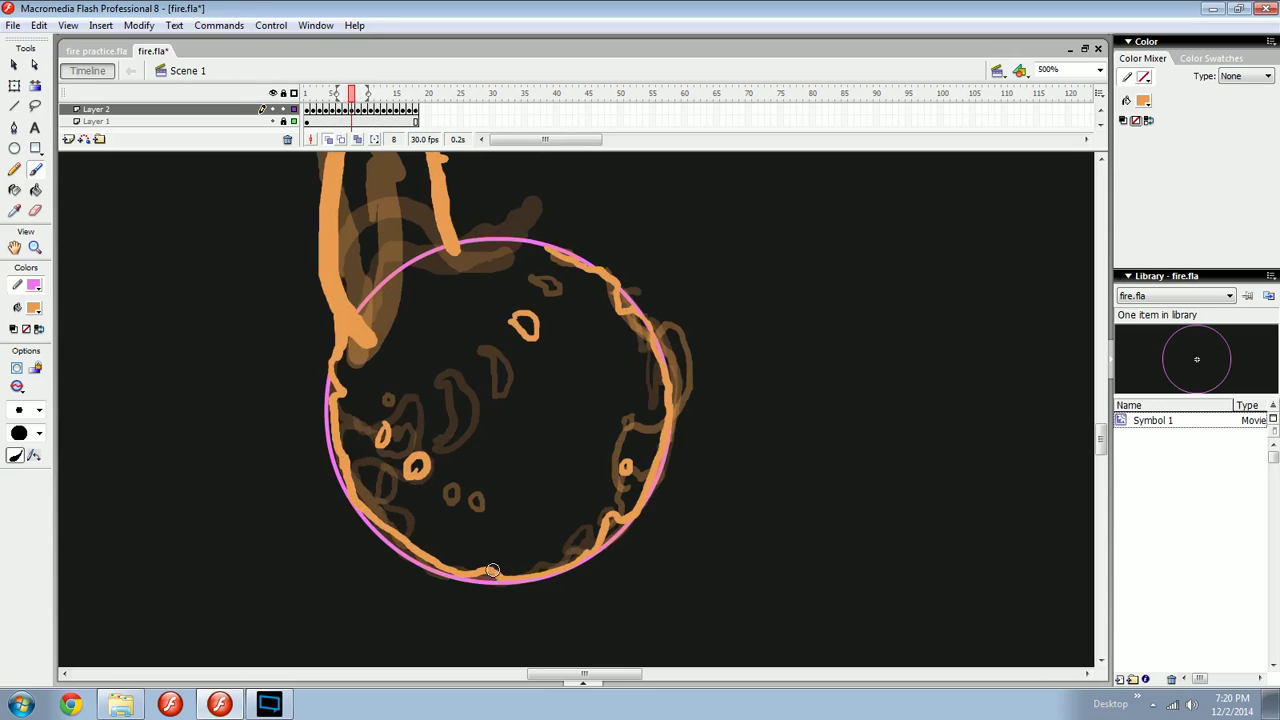
Erase a section of frame 8's lower-left flame edge and fill the gap with a stepped bump.
{"action": "key", "text": "comma"}
{"action": "key", "text": "period"}
{"action": "key", "text": "comma"}
{"action": "key", "text": "period"}
{"action": "key", "text": "comma"}
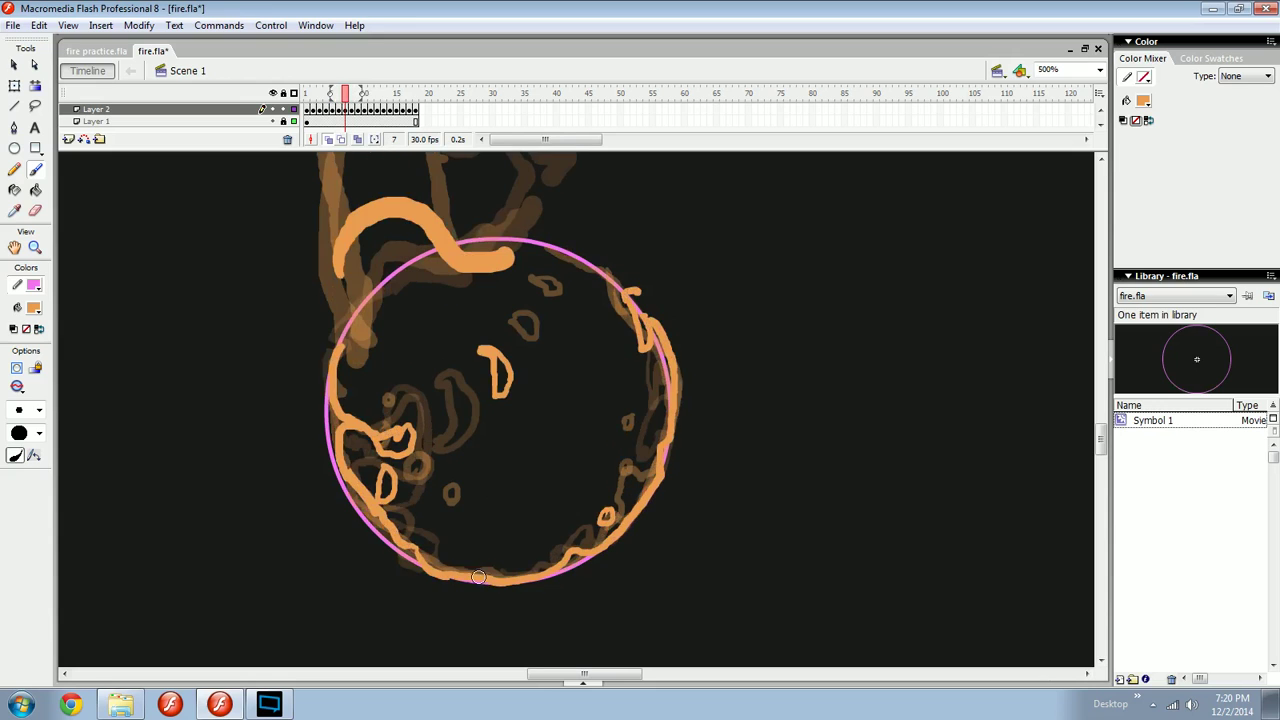
{"action": "key", "text": "period"}
{"action": "key", "text": "n"}
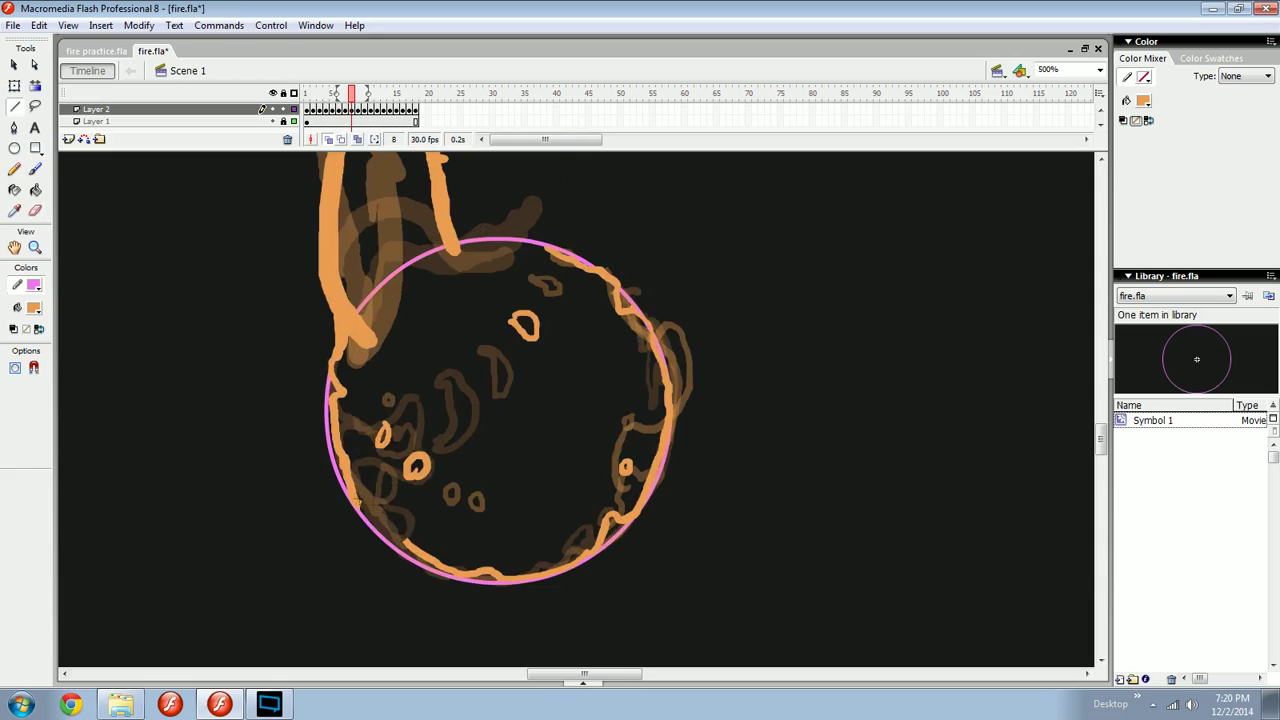
{"action": "key", "text": "b"}
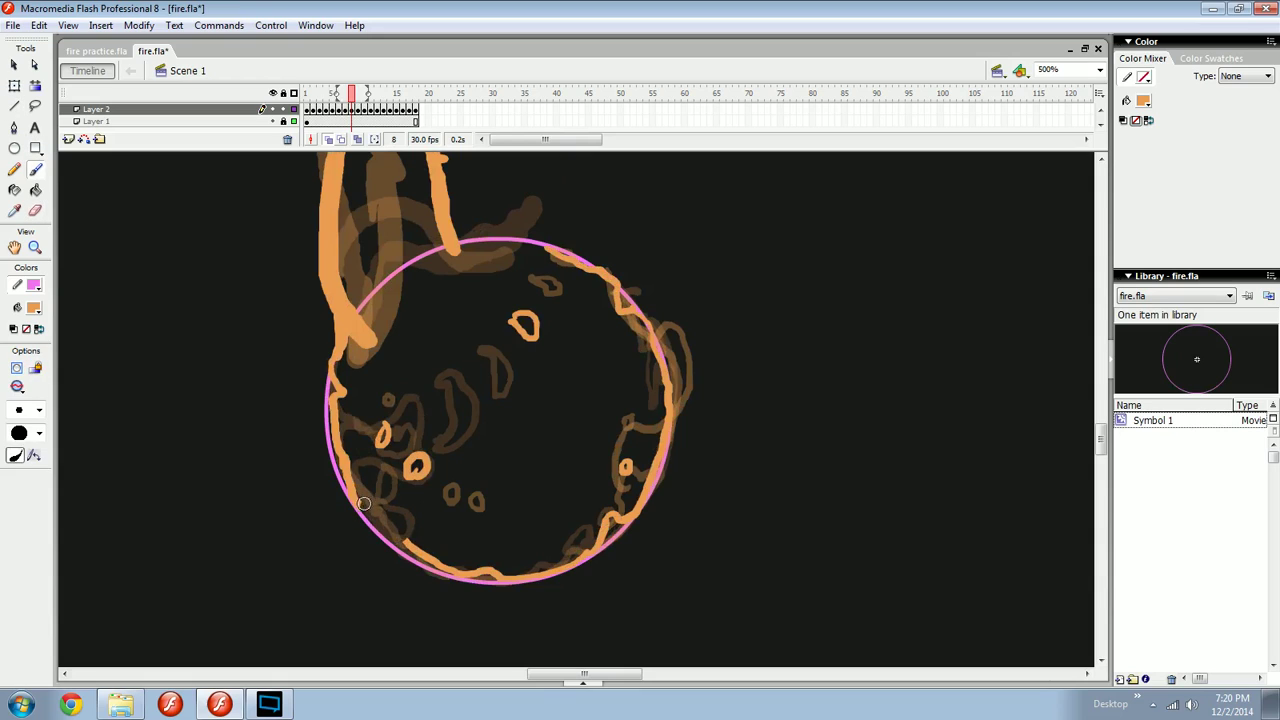
{"action": "key", "text": "comma"}
{"action": "key", "text": "period"}
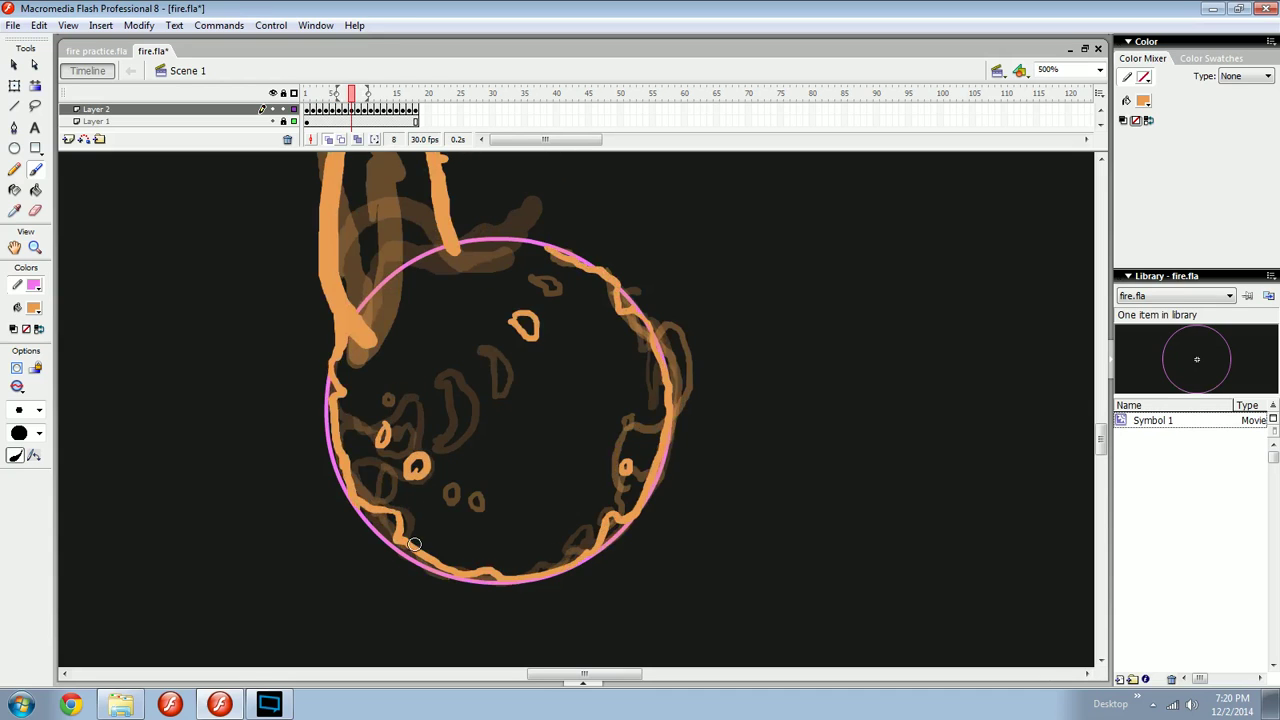
Erase the stepped bump on frame 8's lower-left flame edge and redraw it as a softer wave.
{"action": "key", "text": "comma"}
{"action": "key", "text": "comma"}
{"action": "key", "text": "period"}
{"action": "key", "text": "period"}
{"action": "key", "text": "e"}
{"action": "left_click_drag", "start_coordinate": [402, 541], "coordinate": [380, 512]}
{"action": "key", "text": "n"}
{"action": "key", "text": "b"}
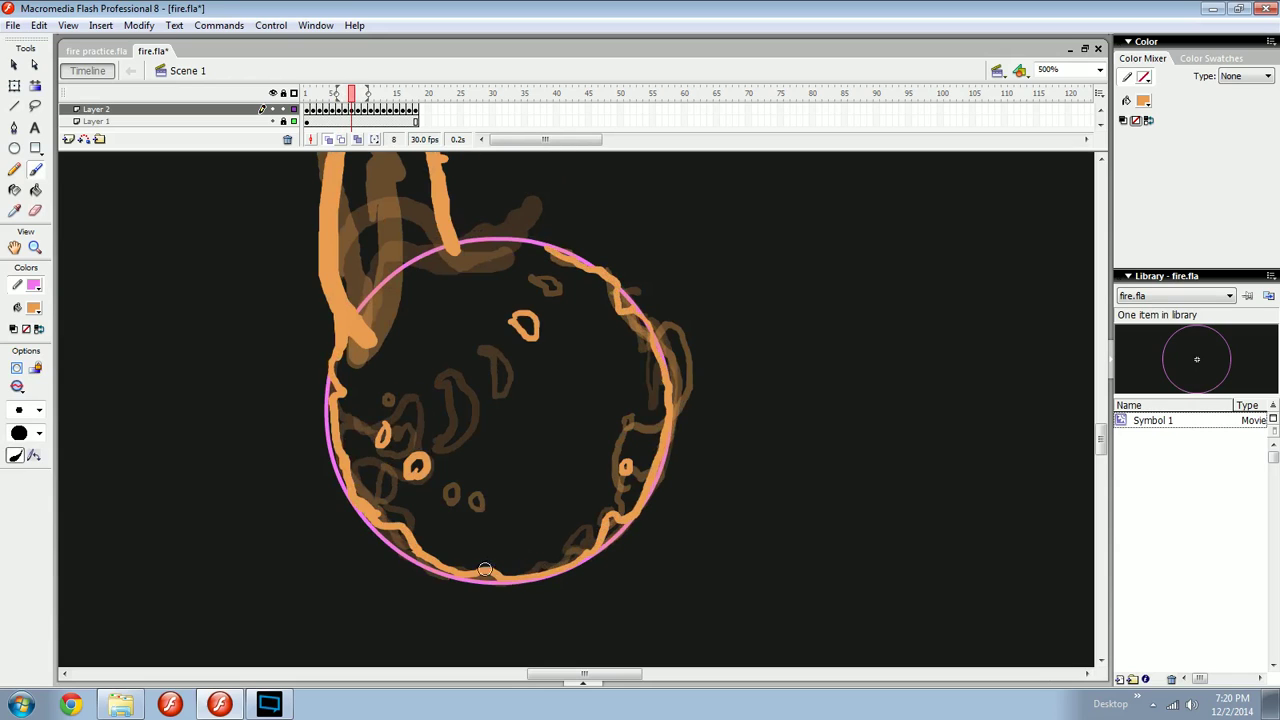
{"action": "mouse_move", "coordinate": [506, 500]}
{"action": "left_mouse_down"}
{"action": "mouse_move", "coordinate": [491, 553]}
{"action": "mouse_move", "coordinate": [397, 371]}
{"action": "left_mouse_up"}
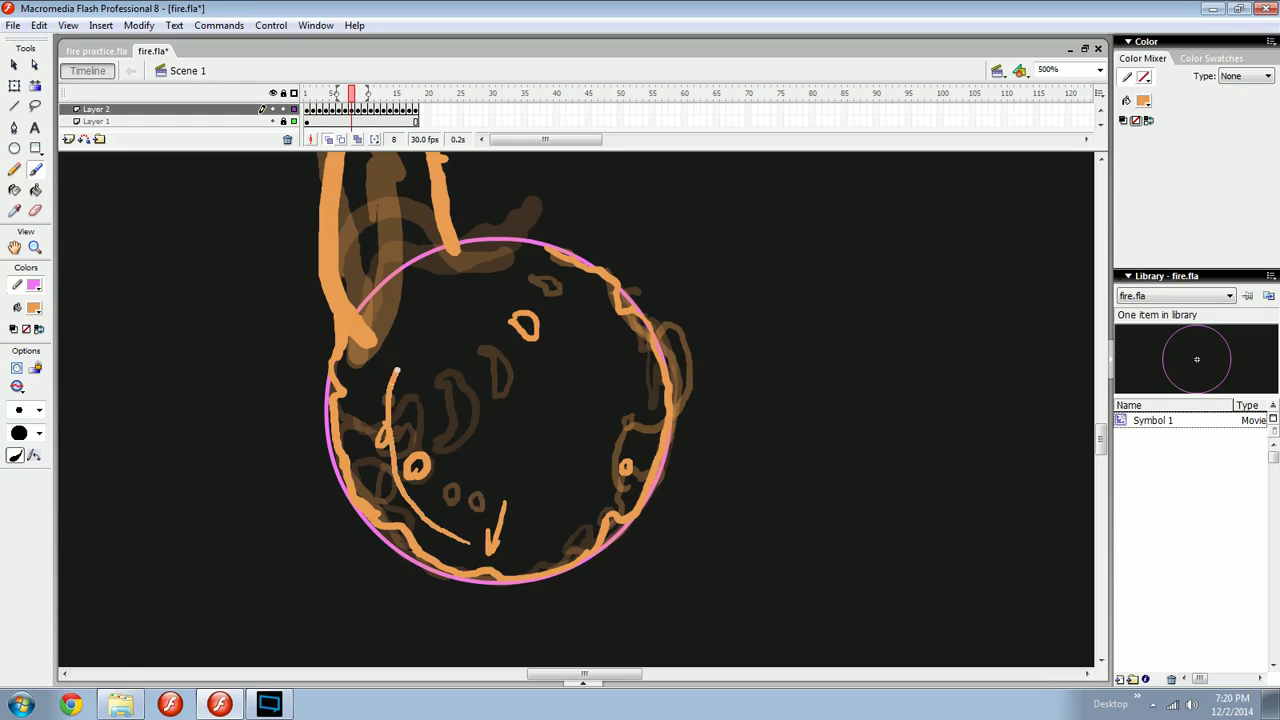
{"action": "key", "text": "ctrl+z"}
{"action": "key", "text": "ctrl+z"}
{"action": "key", "text": "ctrl+z"}
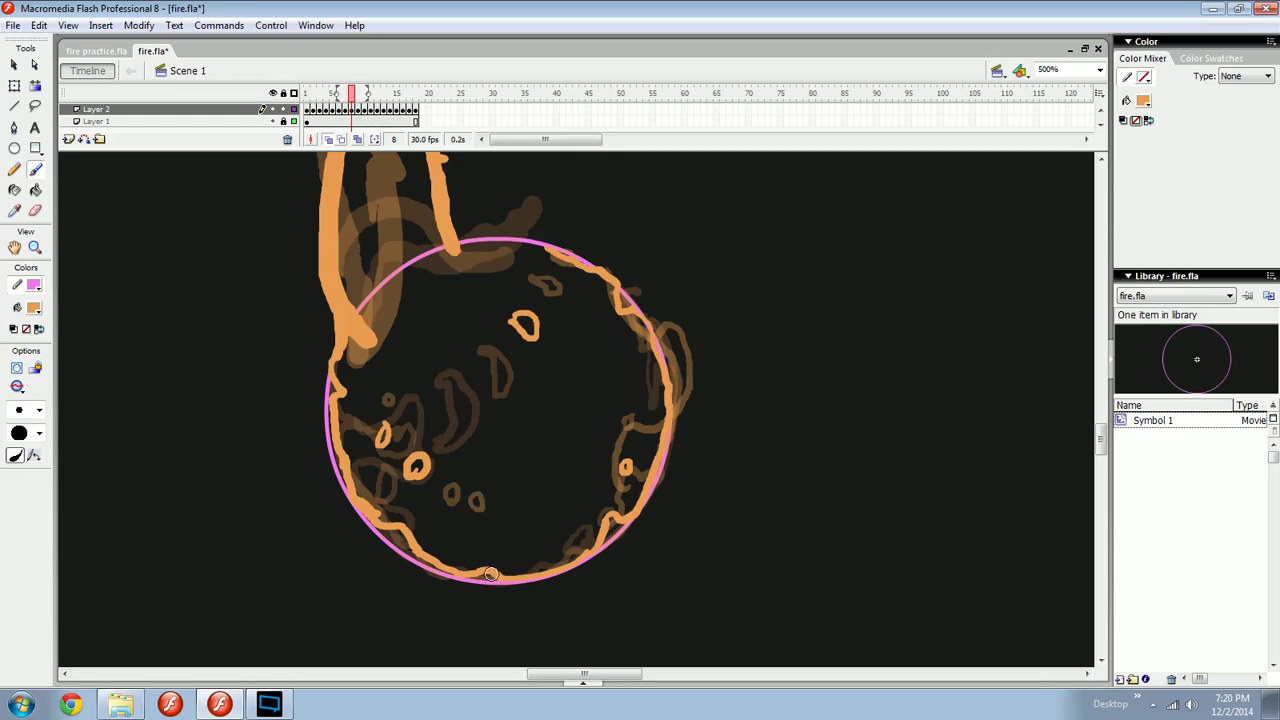
Draw small flame licks climbing the circle's lower-left edge on frames 9 to 12, comparing neighbouring frames.
{"action": "key", "text": "period"}
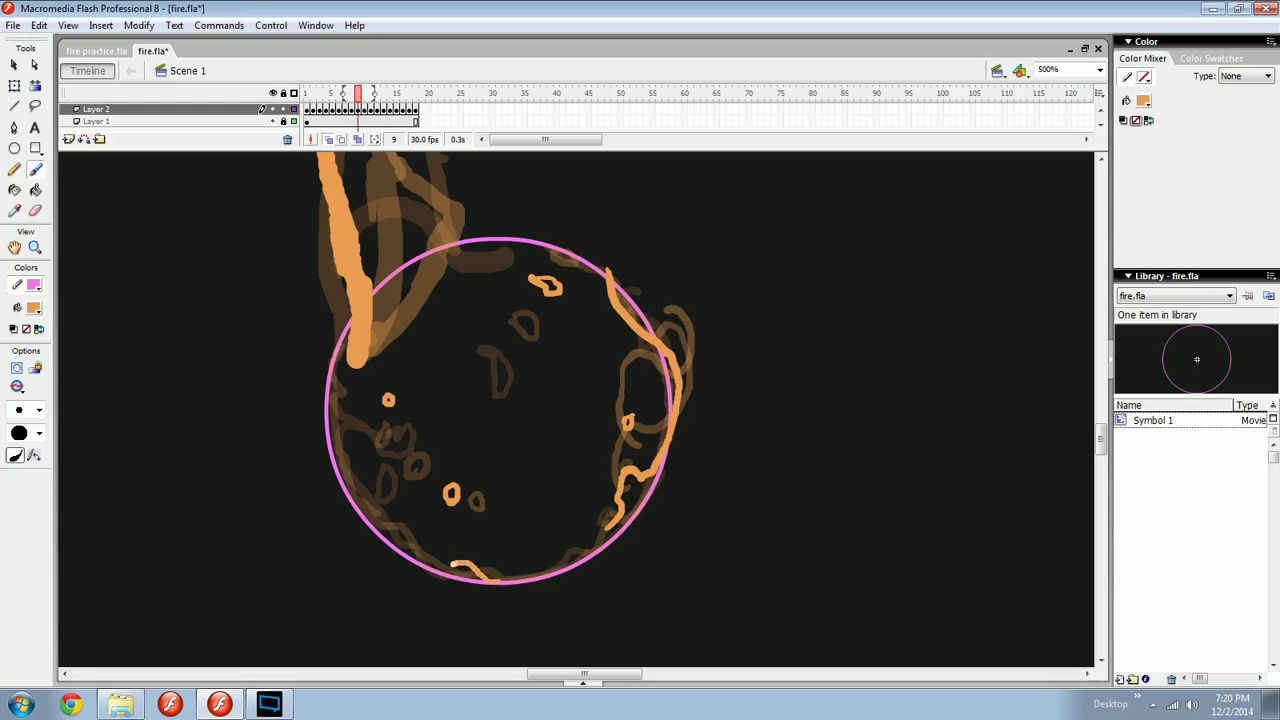
{"action": "key", "text": "period"}
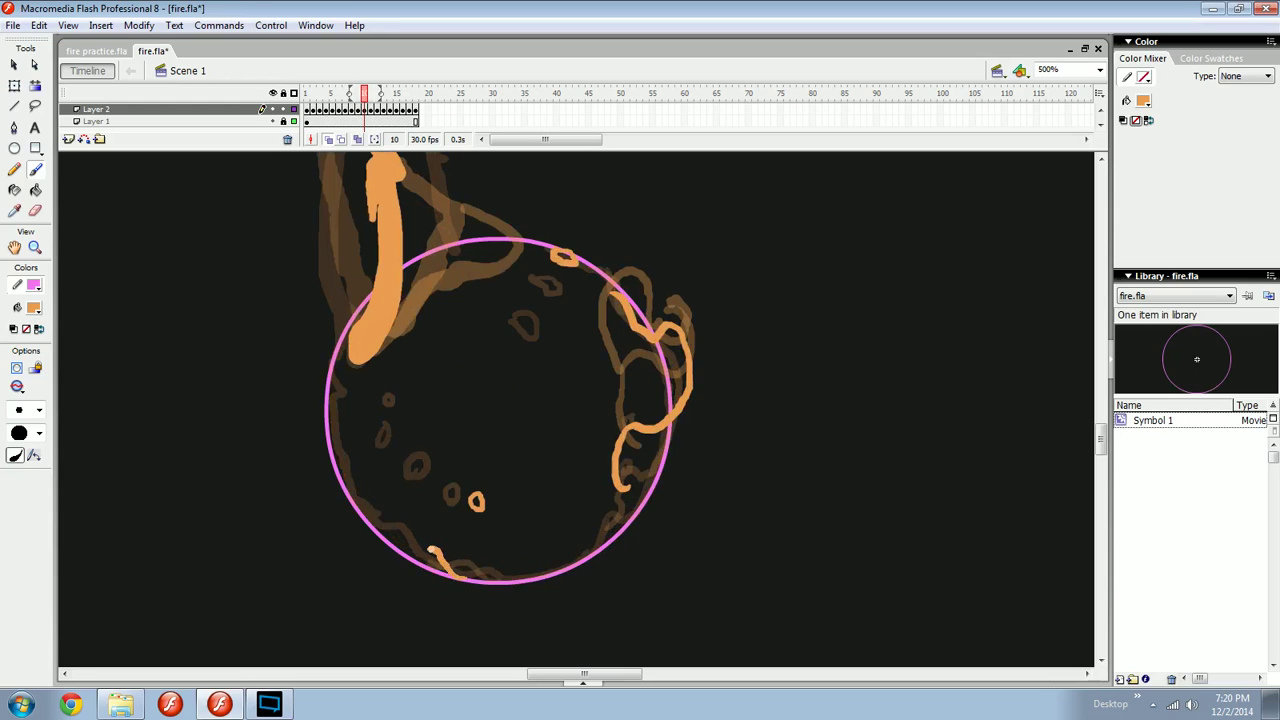
{"action": "key", "text": "period"}
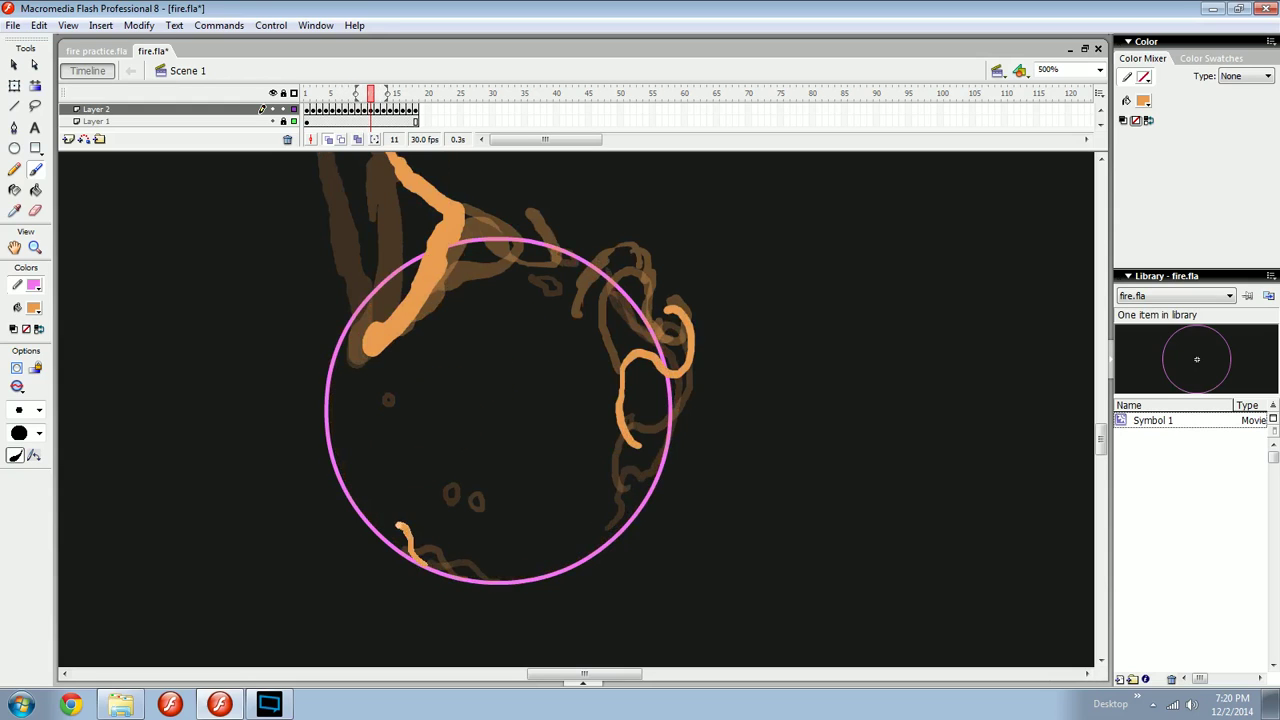
{"action": "mouse_move", "coordinate": [400, 525]}
{"action": "left_mouse_down"}
{"action": "mouse_move", "coordinate": [360, 511]}
{"action": "mouse_move", "coordinate": [383, 497]}
{"action": "mouse_move", "coordinate": [349, 461]}
{"action": "left_mouse_up"}
{"action": "key", "text": "period"}
{"action": "key", "text": "comma"}
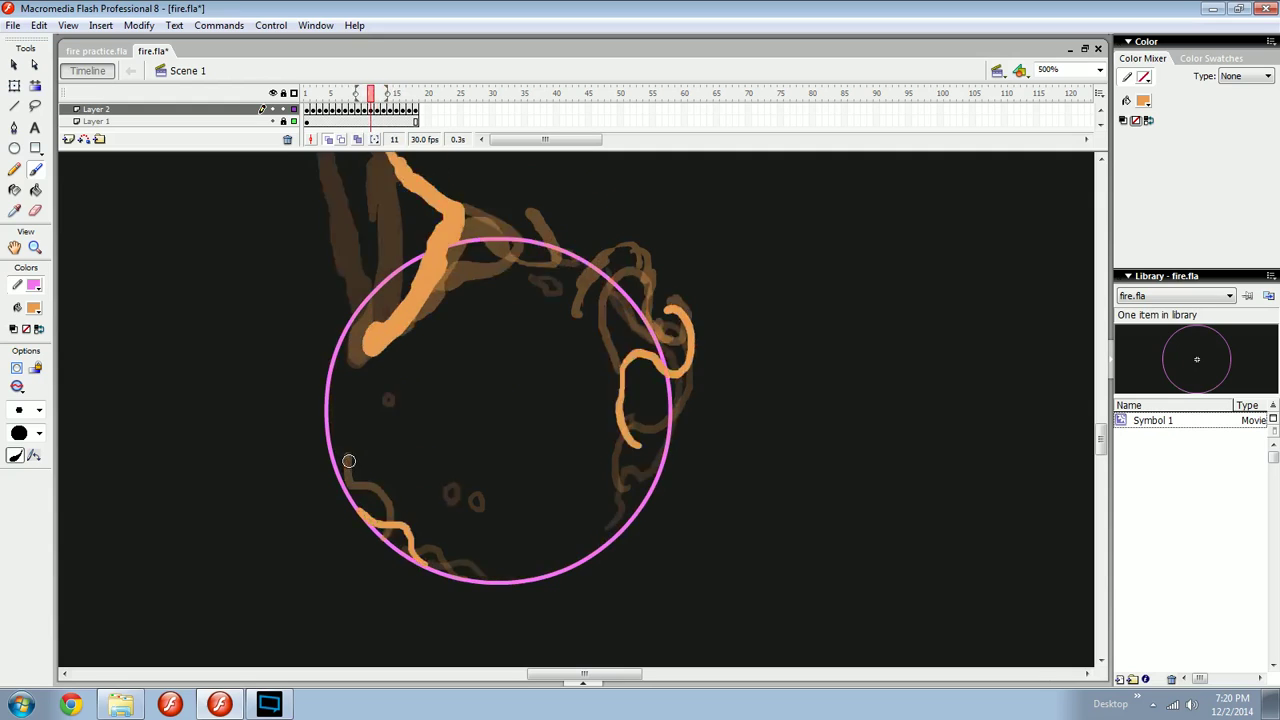
{"action": "key", "text": "period"}
{"action": "key", "text": "comma"}
{"action": "key", "text": "comma"}
{"action": "key", "text": "period"}
{"action": "key", "text": "period"}
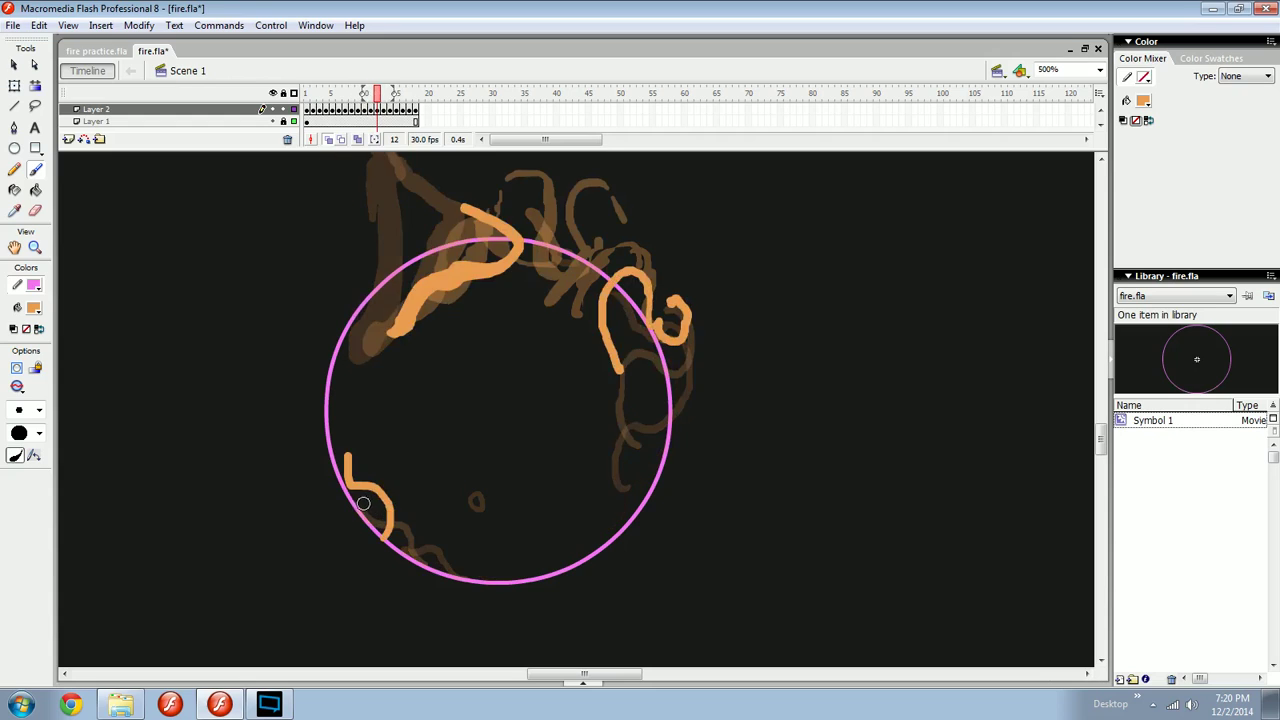
Draw a longer wavy flame on frame 13 running up the circle's left edge.
{"action": "key", "text": "period"}
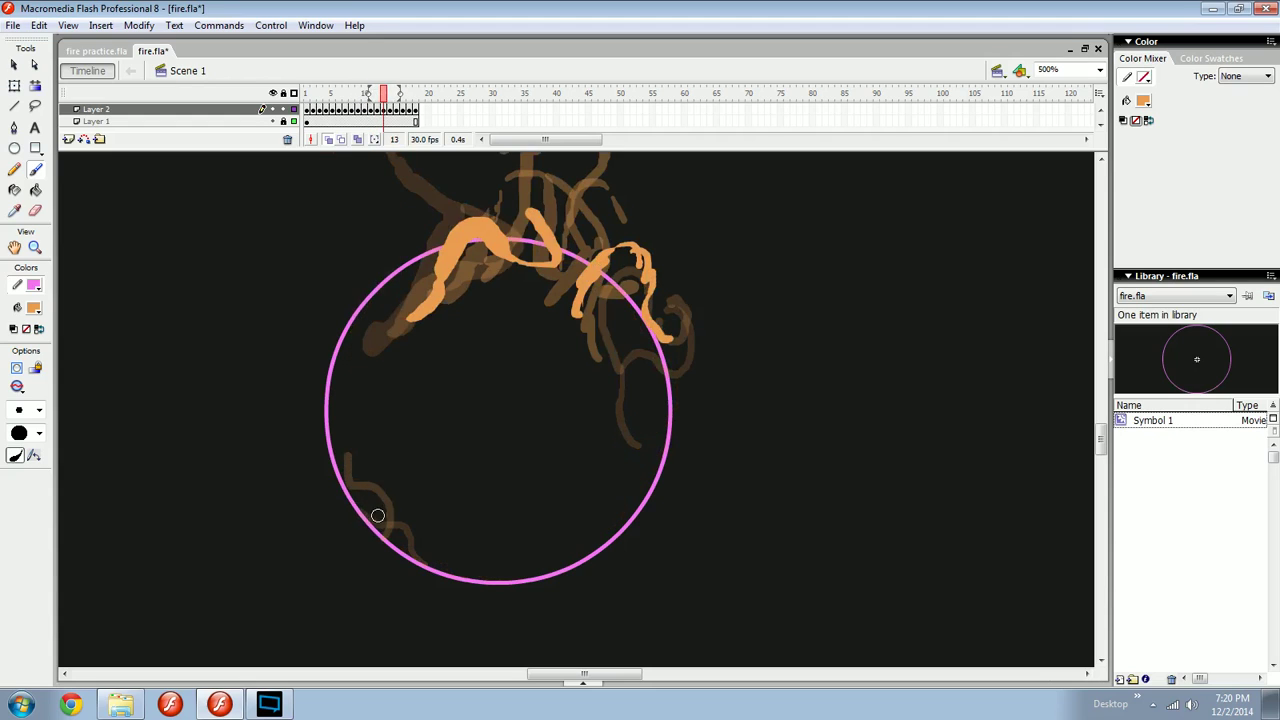
{"action": "mouse_move", "coordinate": [349, 500]}
{"action": "left_mouse_down"}
{"action": "mouse_move", "coordinate": [359, 436]}
{"action": "mouse_move", "coordinate": [346, 334]}
{"action": "left_mouse_up"}
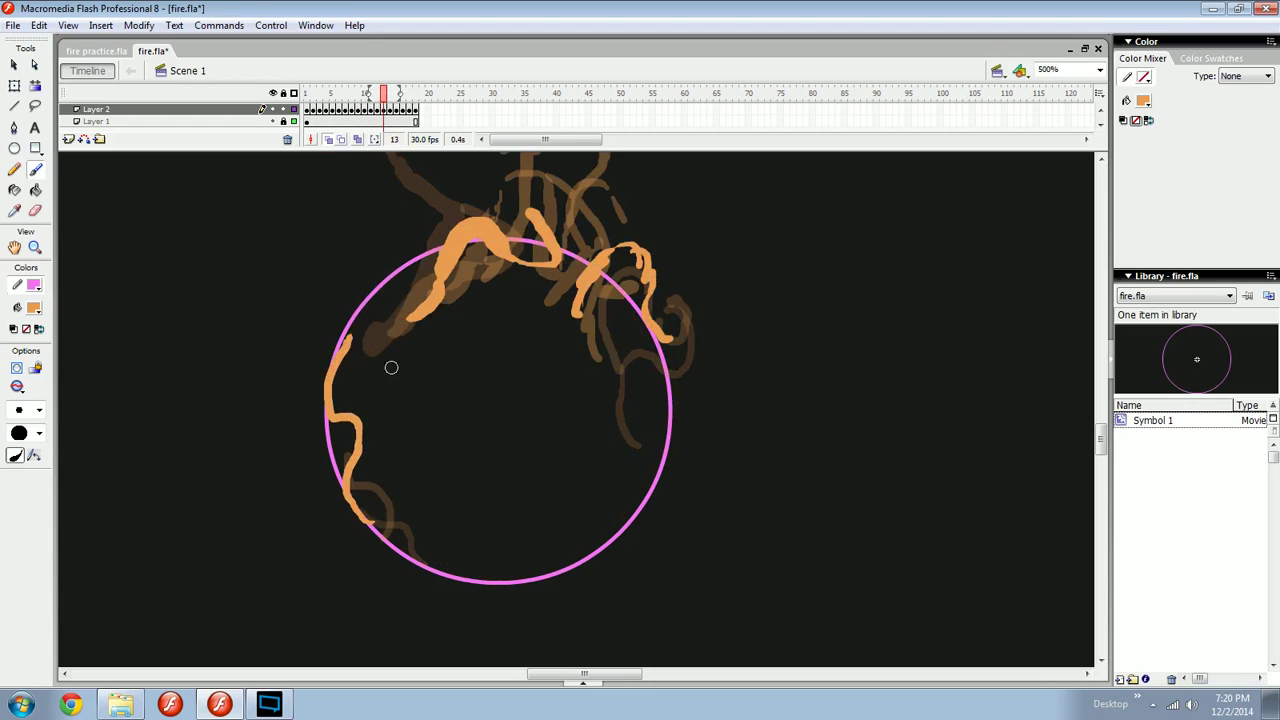
Draw wavy, curling flame lines on frames 14, 15 and 16, climbing higher up the circle's upper-left edge.
{"action": "mouse_move", "coordinate": [381, 406]}
{"action": "left_mouse_down"}
{"action": "mouse_move", "coordinate": [424, 485]}
{"action": "mouse_move", "coordinate": [404, 462]}
{"action": "left_mouse_up"}
{"action": "key", "text": "period"}
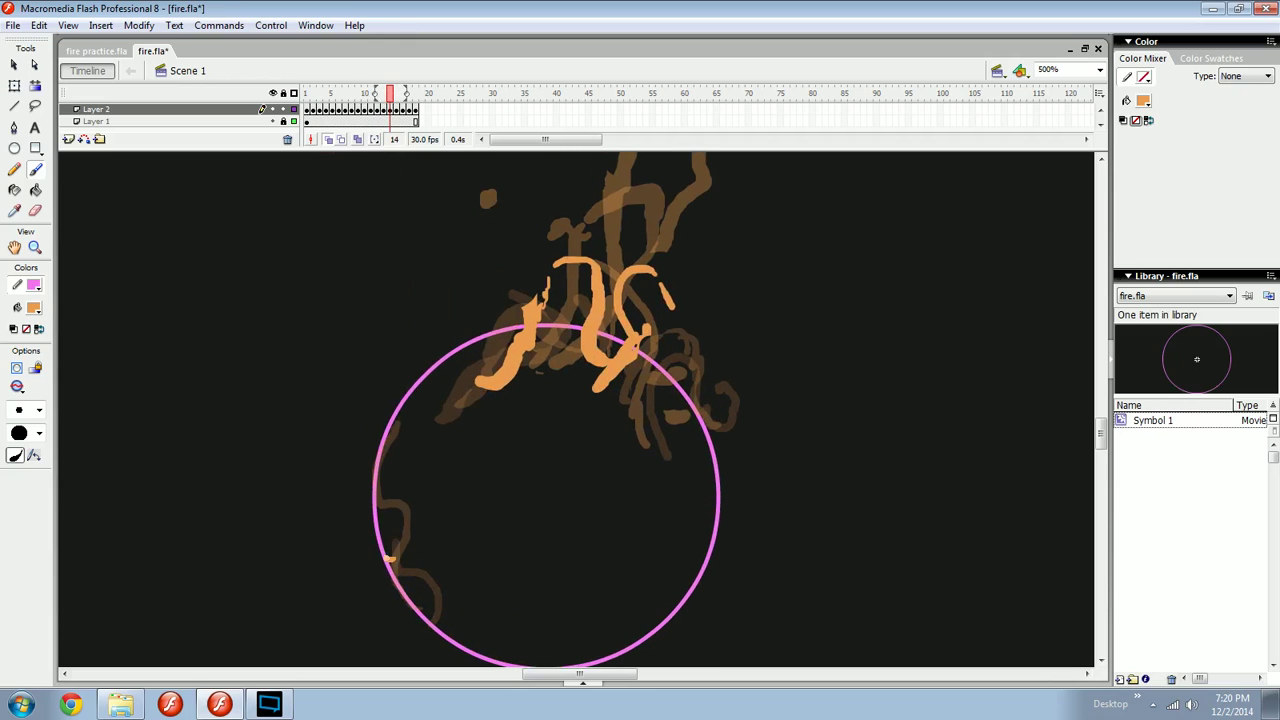
{"action": "mouse_move", "coordinate": [389, 558]}
{"action": "left_mouse_down"}
{"action": "mouse_move", "coordinate": [388, 524]}
{"action": "mouse_move", "coordinate": [424, 469]}
{"action": "mouse_move", "coordinate": [418, 450]}
{"action": "mouse_move", "coordinate": [369, 445]}
{"action": "mouse_move", "coordinate": [410, 378]}
{"action": "left_mouse_up"}
{"action": "key", "text": "period"}
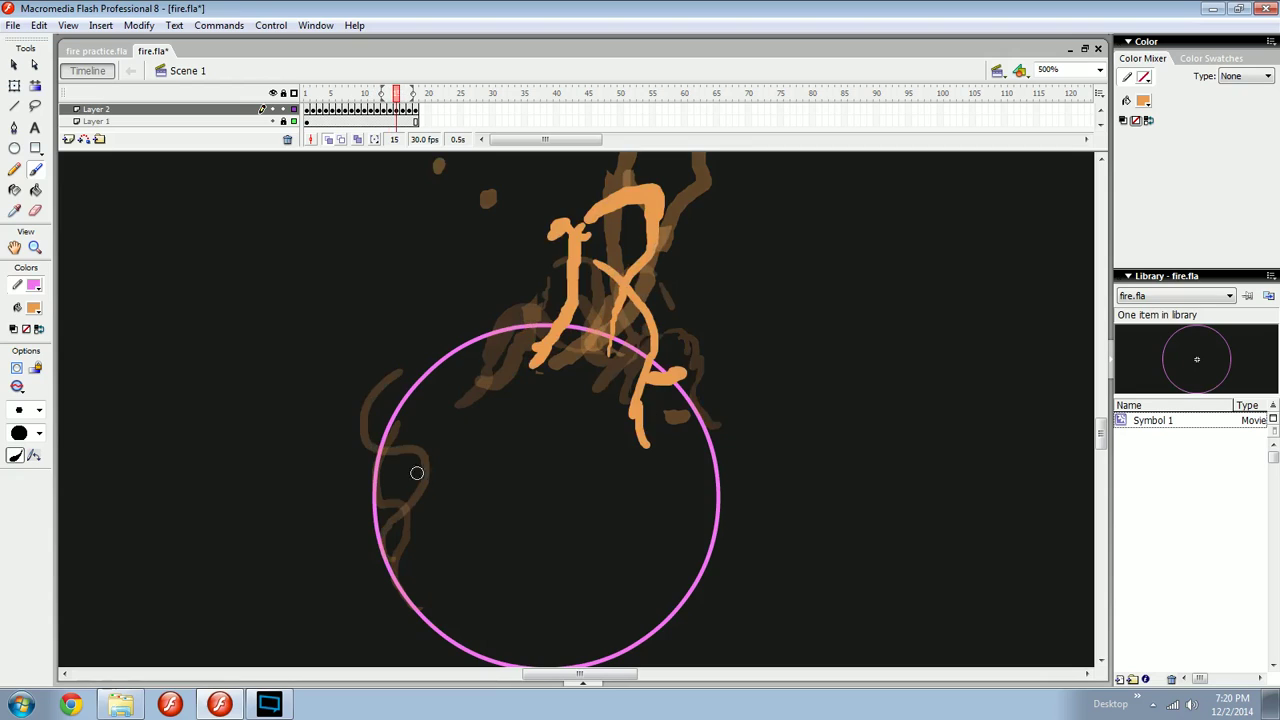
{"action": "mouse_move", "coordinate": [370, 500]}
{"action": "left_mouse_down"}
{"action": "mouse_move", "coordinate": [422, 398]}
{"action": "mouse_move", "coordinate": [374, 396]}
{"action": "mouse_move", "coordinate": [421, 322]}
{"action": "left_mouse_up"}
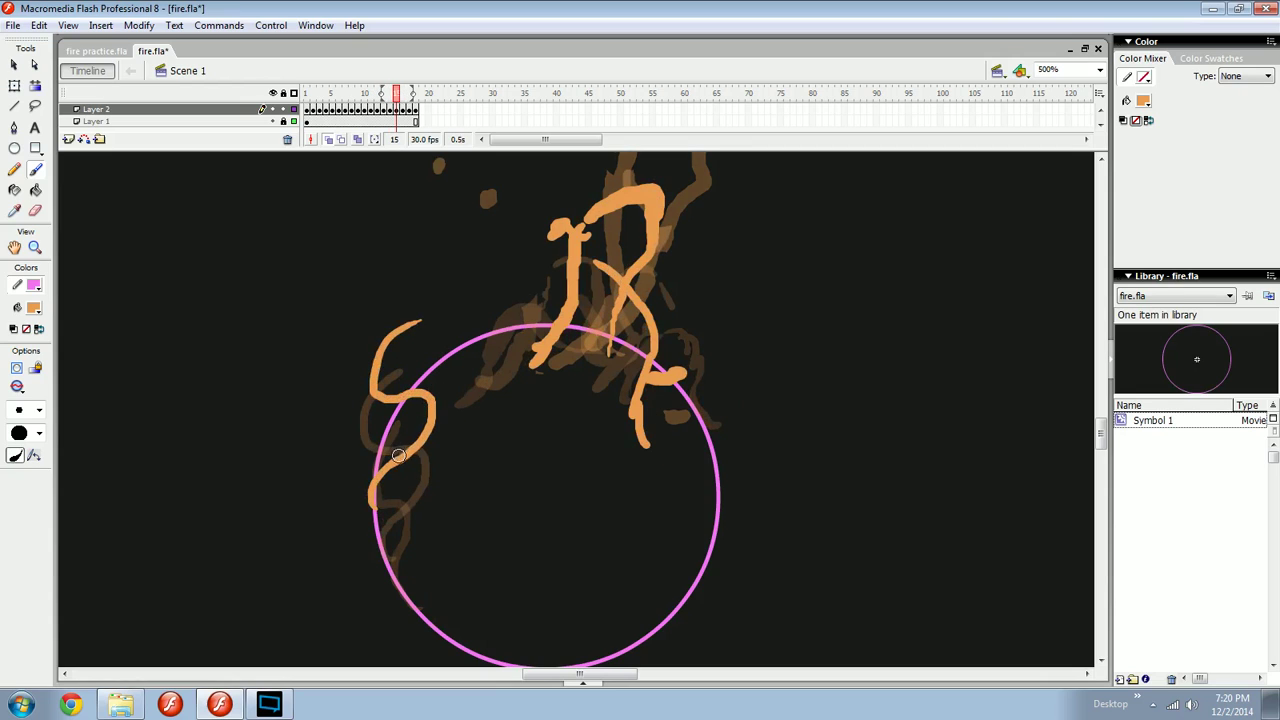
{"action": "key", "text": "period"}
{"action": "mouse_move", "coordinate": [374, 464]}
{"action": "left_mouse_down"}
{"action": "mouse_move", "coordinate": [386, 385]}
{"action": "mouse_move", "coordinate": [428, 404]}
{"action": "mouse_move", "coordinate": [432, 343]}
{"action": "mouse_move", "coordinate": [405, 322]}
{"action": "left_mouse_up"}
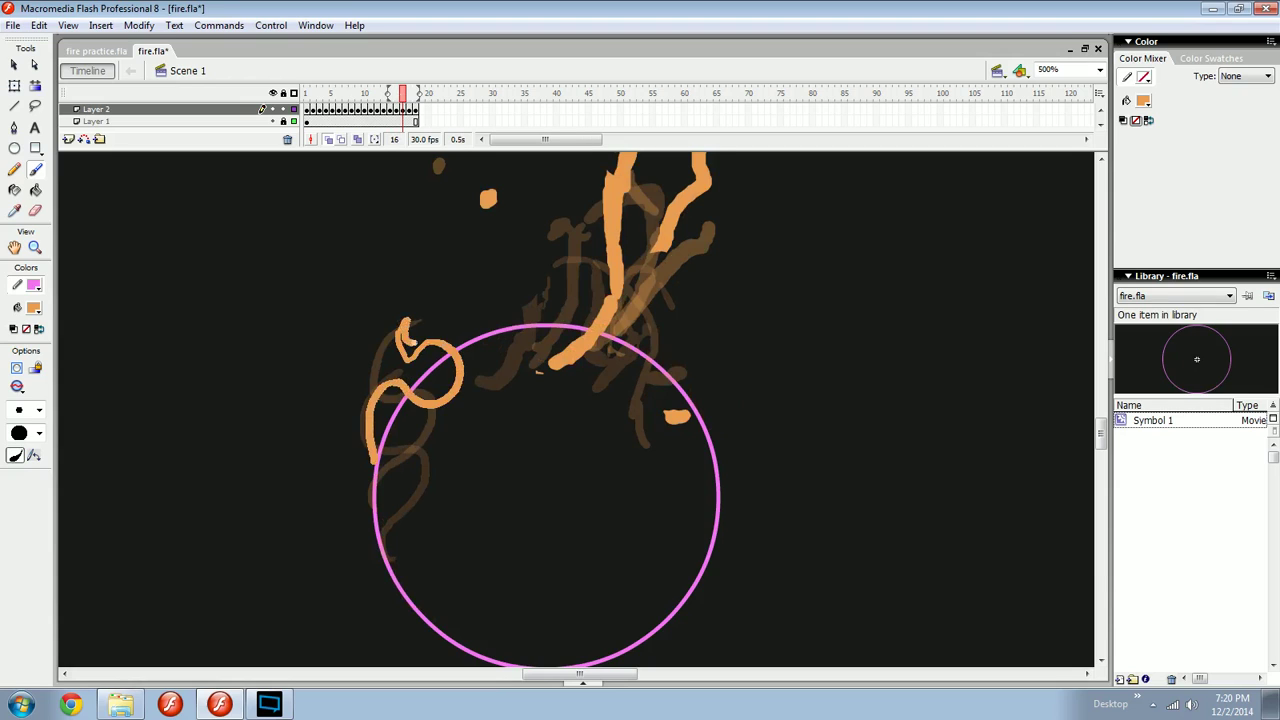
{"action": "key", "text": "period"}
Draw the left flame rising off the circle on frames 17 and 18, stretching it into a tall loop.
{"action": "scroll", "coordinate": [386, 510], "scroll_direction": "up", "scroll_amount": 3}
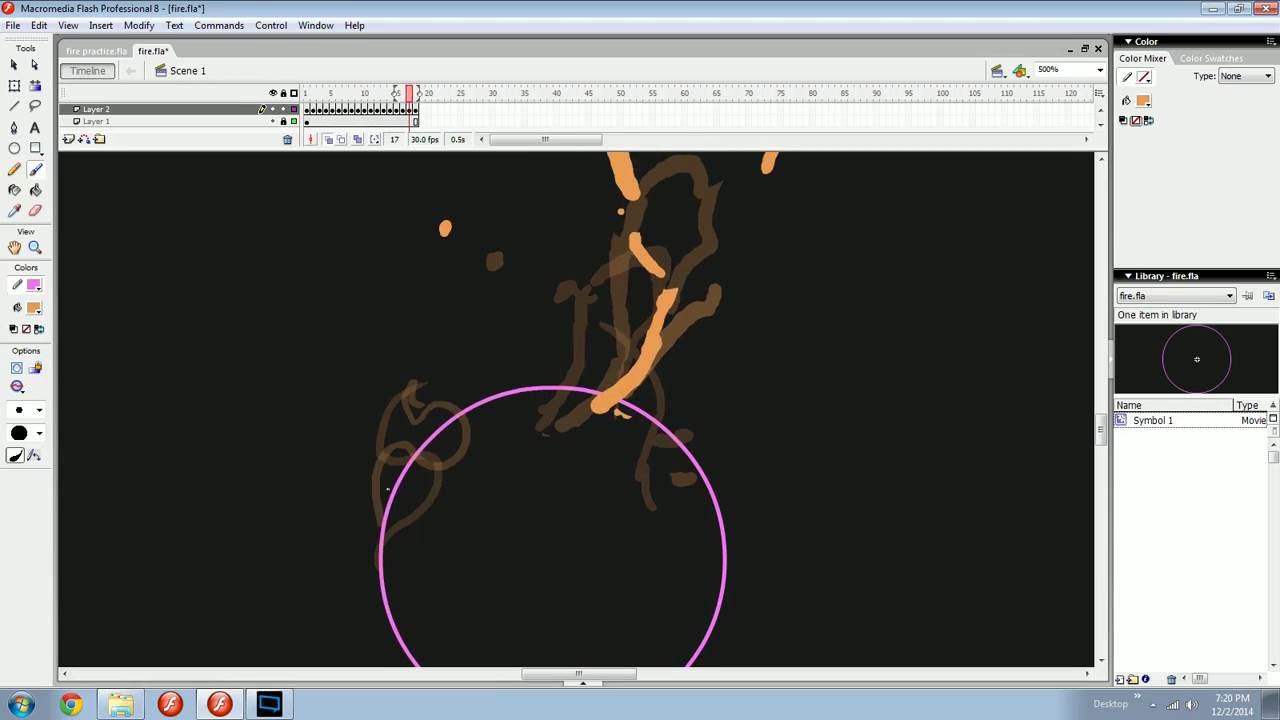
{"action": "mouse_move", "coordinate": [387, 489]}
{"action": "left_mouse_down"}
{"action": "mouse_move", "coordinate": [368, 426]}
{"action": "mouse_move", "coordinate": [401, 356]}
{"action": "mouse_move", "coordinate": [422, 359]}
{"action": "mouse_move", "coordinate": [435, 446]}
{"action": "mouse_move", "coordinate": [456, 408]}
{"action": "left_mouse_up"}
{"action": "key", "text": "period"}
{"action": "mouse_move", "coordinate": [388, 486]}
{"action": "left_mouse_down"}
{"action": "mouse_move", "coordinate": [406, 440]}
{"action": "mouse_move", "coordinate": [375, 300]}
{"action": "mouse_move", "coordinate": [410, 290]}
{"action": "mouse_move", "coordinate": [420, 375]}
{"action": "left_mouse_up"}
{"action": "key", "text": "comma"}
{"action": "key", "text": "period"}
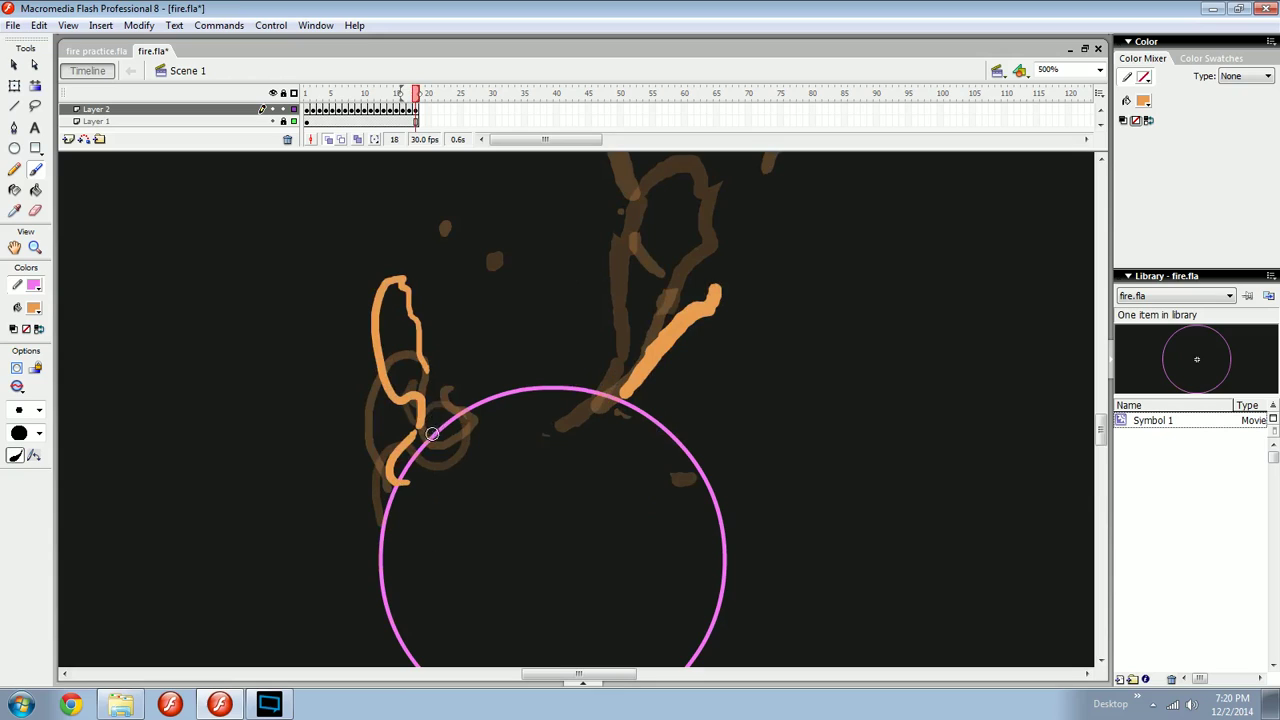
Extend both layers to frame 19 and draw the left flame there with a small detached curl above it.
{"action": "key", "text": "period"}
{"action": "mouse_move", "coordinate": [416, 456]}
{"action": "left_mouse_down"}
{"action": "mouse_move", "coordinate": [437, 360]}
{"action": "mouse_move", "coordinate": [400, 370]}
{"action": "mouse_move", "coordinate": [379, 355]}
{"action": "mouse_move", "coordinate": [400, 336]}
{"action": "mouse_move", "coordinate": [434, 357]}
{"action": "mouse_move", "coordinate": [446, 400]}
{"action": "mouse_move", "coordinate": [377, 316]}
{"action": "mouse_move", "coordinate": [418, 325]}
{"action": "left_mouse_up"}
{"action": "key", "text": "comma"}
{"action": "key", "text": "period"}
{"action": "left_click_drag", "start_coordinate": [397, 281], "coordinate": [417, 305]}
{"action": "key", "text": "comma"}
{"action": "key", "text": "period"}
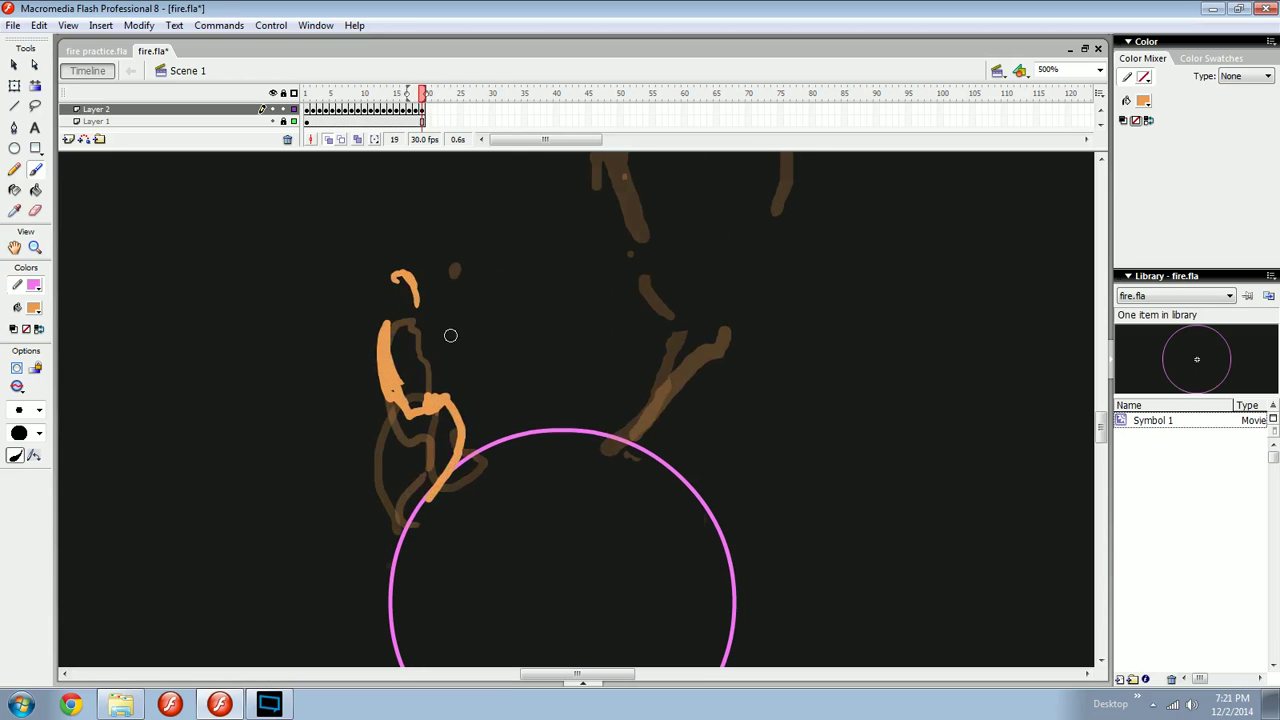
Compare the left flame's shape and movement across frames 16 to 19.
{"action": "key", "text": "comma"}
{"action": "key", "text": "period"}
{"action": "key", "text": "comma"}
{"action": "key", "text": "comma"}
{"action": "key", "text": "period"}
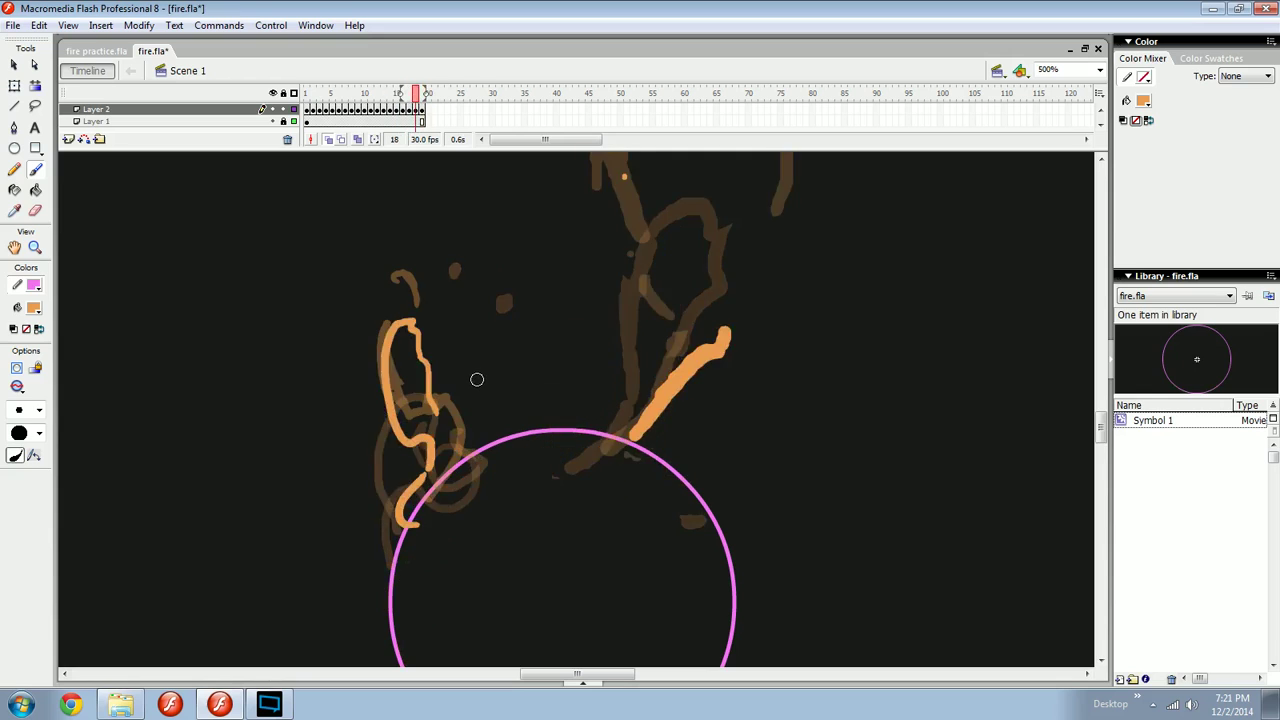
{"action": "key", "text": "comma"}
{"action": "key", "text": "period"}
{"action": "key", "text": "comma"}
{"action": "key", "text": "comma"}
{"action": "key", "text": "period"}
{"action": "key", "text": "period"}
{"action": "key", "text": "comma"}
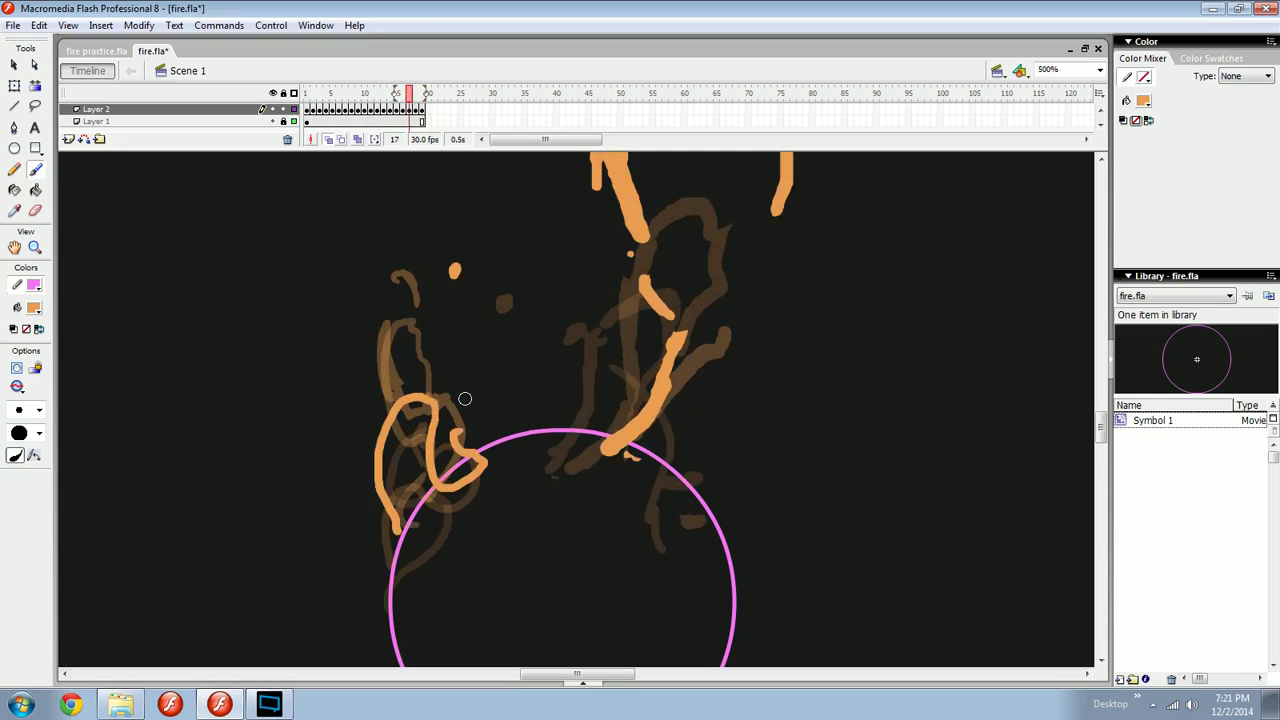
{"action": "key", "text": "comma"}
{"action": "key", "text": "period"}
{"action": "key", "text": "period"}
{"action": "key", "text": "comma"}
{"action": "key", "text": "period"}
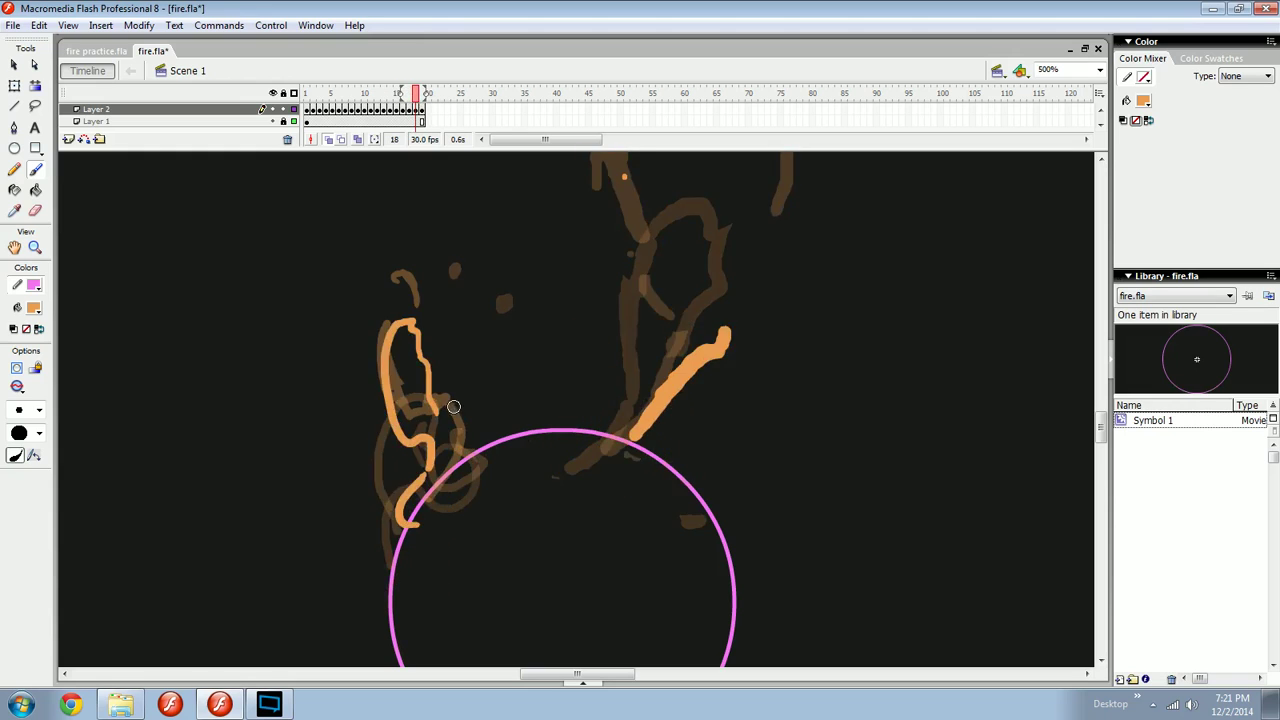
Erase the outer left side of frame 17's left flame and redraw it narrower down to its base.
{"action": "key", "text": "comma"}
{"action": "key", "text": "comma"}
{"action": "key", "text": "period"}
{"action": "key", "text": "n"}
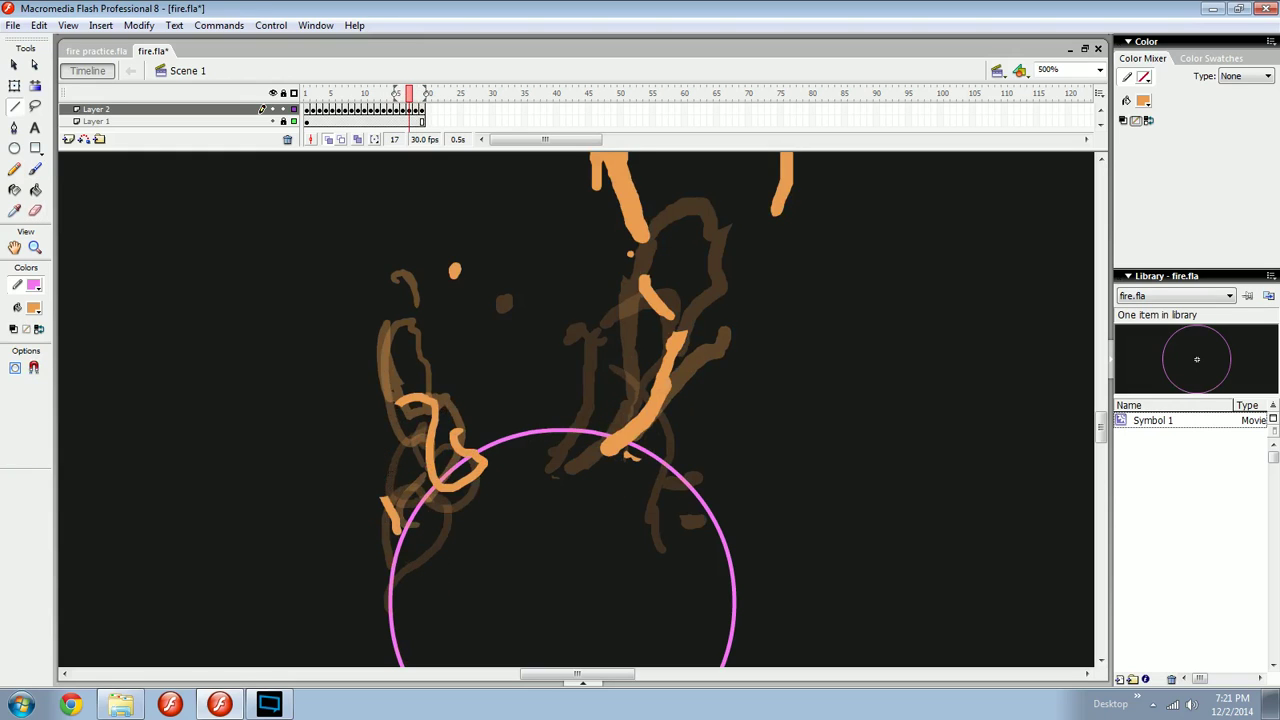
{"action": "key", "text": "r"}
{"action": "key", "text": "b"}
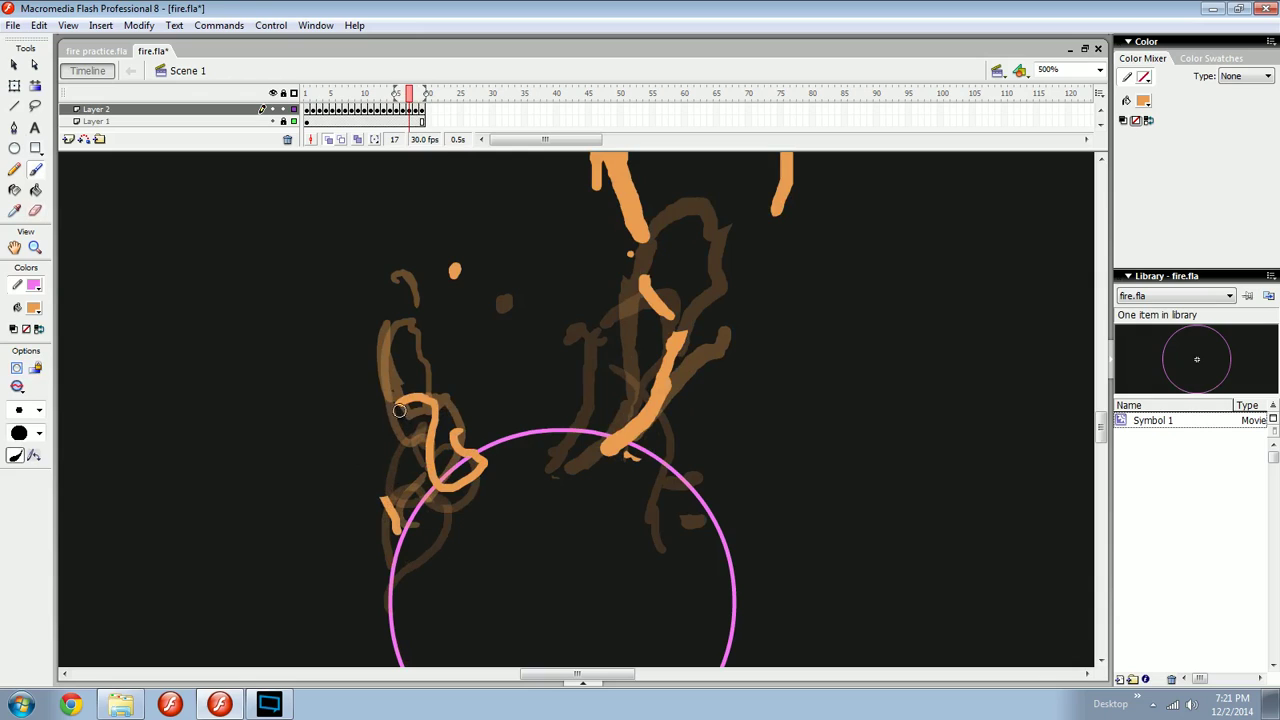
{"action": "key", "text": "comma"}
{"action": "key", "text": "period"}
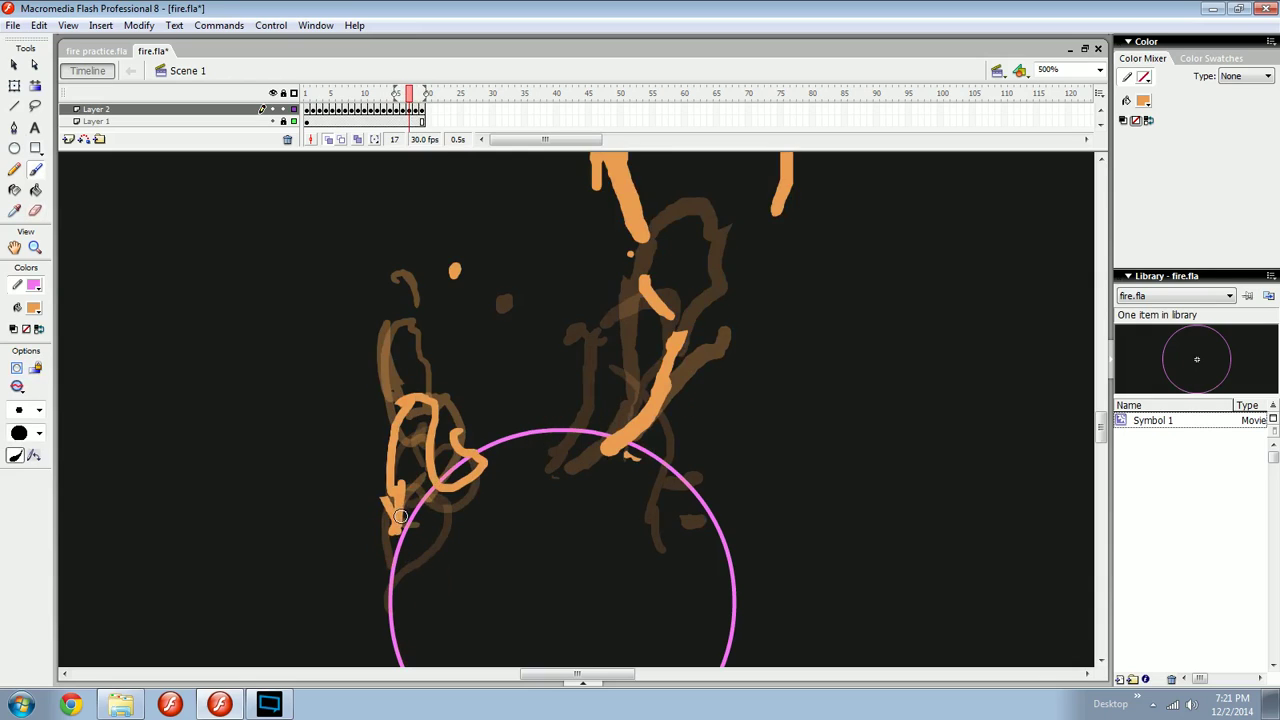
Erase and redraw the lower part of frame 18's left flame as a straighter line, checking it against frame 17.
{"action": "key", "text": "period"}
{"action": "key", "text": "e"}
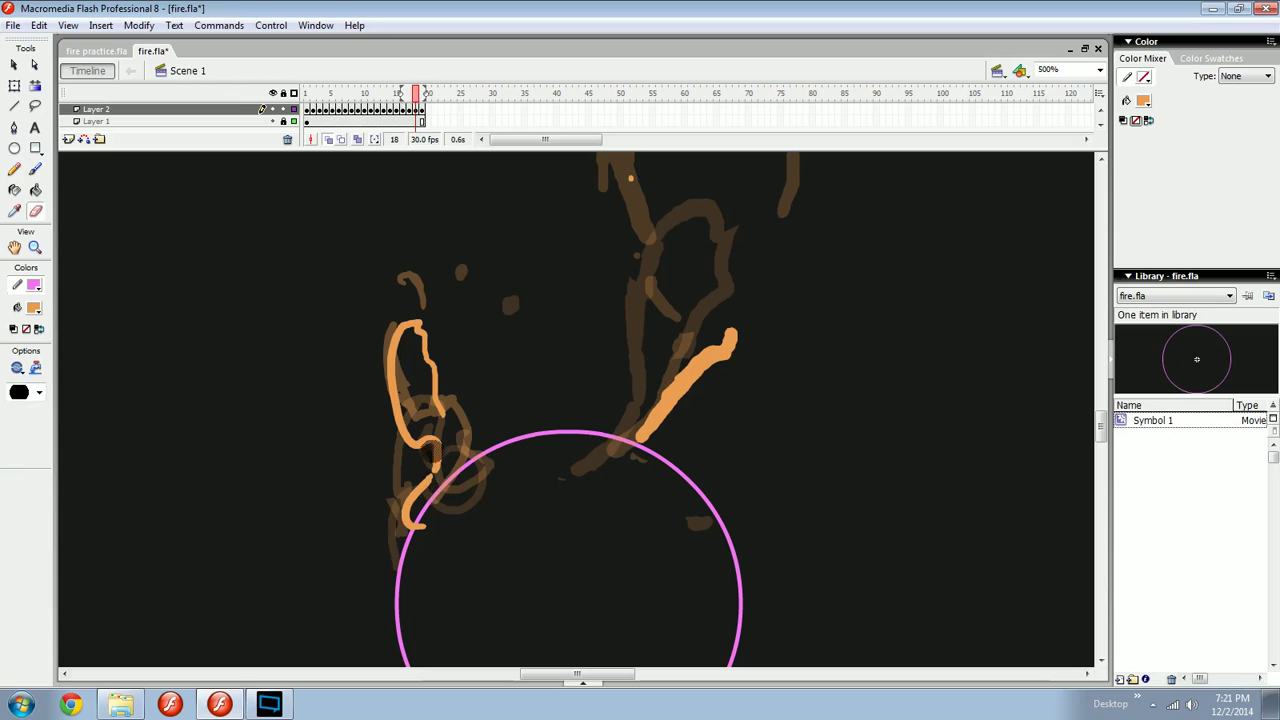
{"action": "key", "text": "b"}
{"action": "key", "text": "comma"}
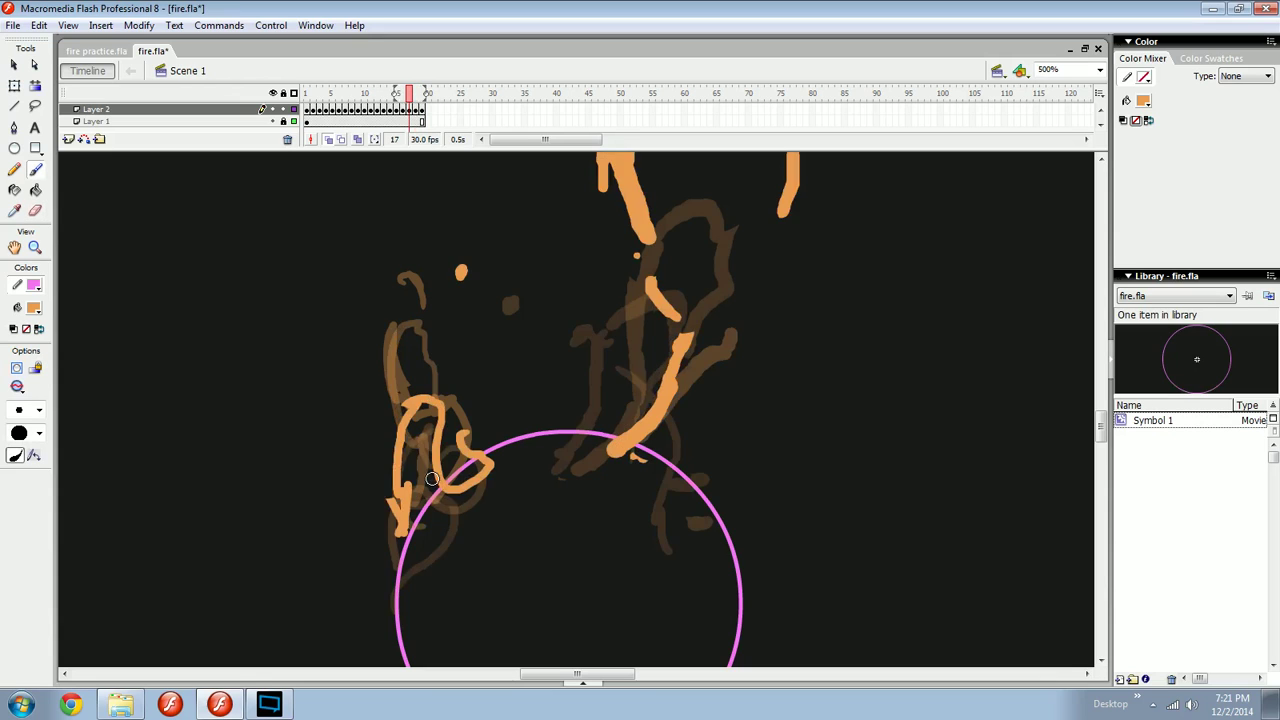
{"action": "key", "text": "period"}
Erase the lower curve of frame 19's left flame and redraw it as a tighter bend ending above the circle.
{"action": "key", "text": "period"}
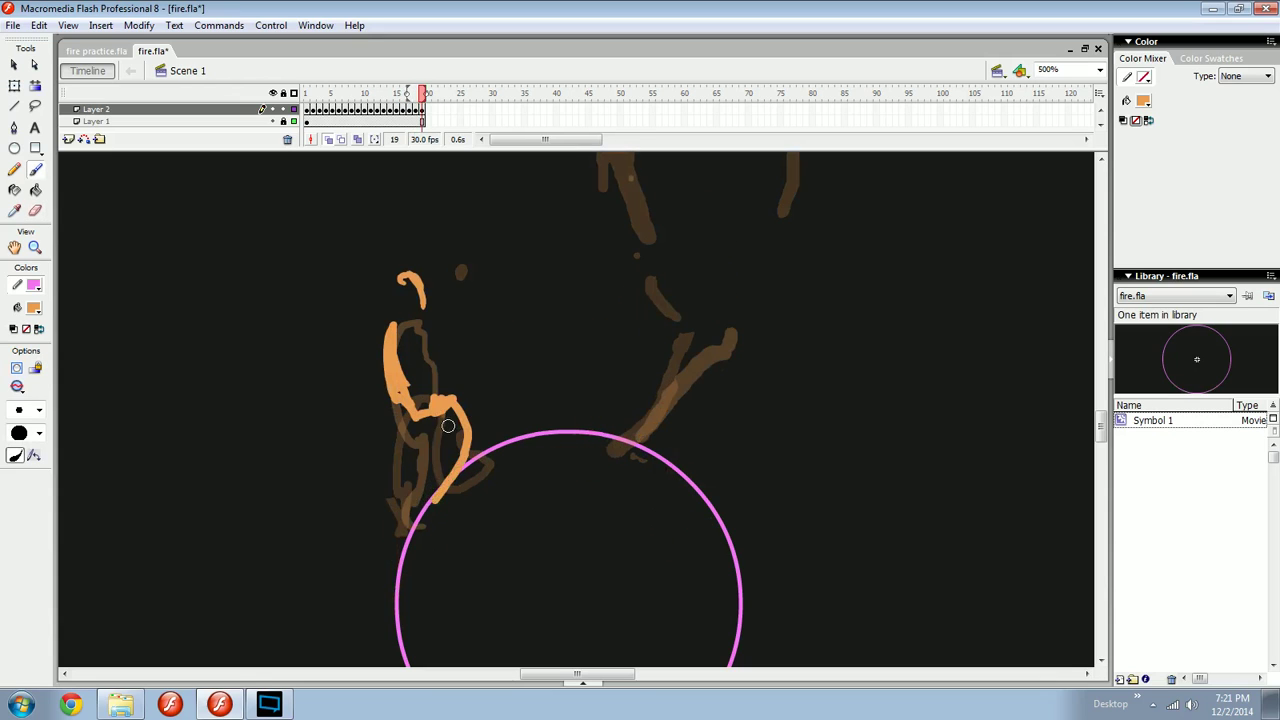
{"action": "key", "text": "e"}
{"action": "left_click_drag", "start_coordinate": [461, 472], "coordinate": [459, 474]}
{"action": "key", "text": "b"}
{"action": "left_click_drag", "start_coordinate": [422, 415], "coordinate": [444, 455]}
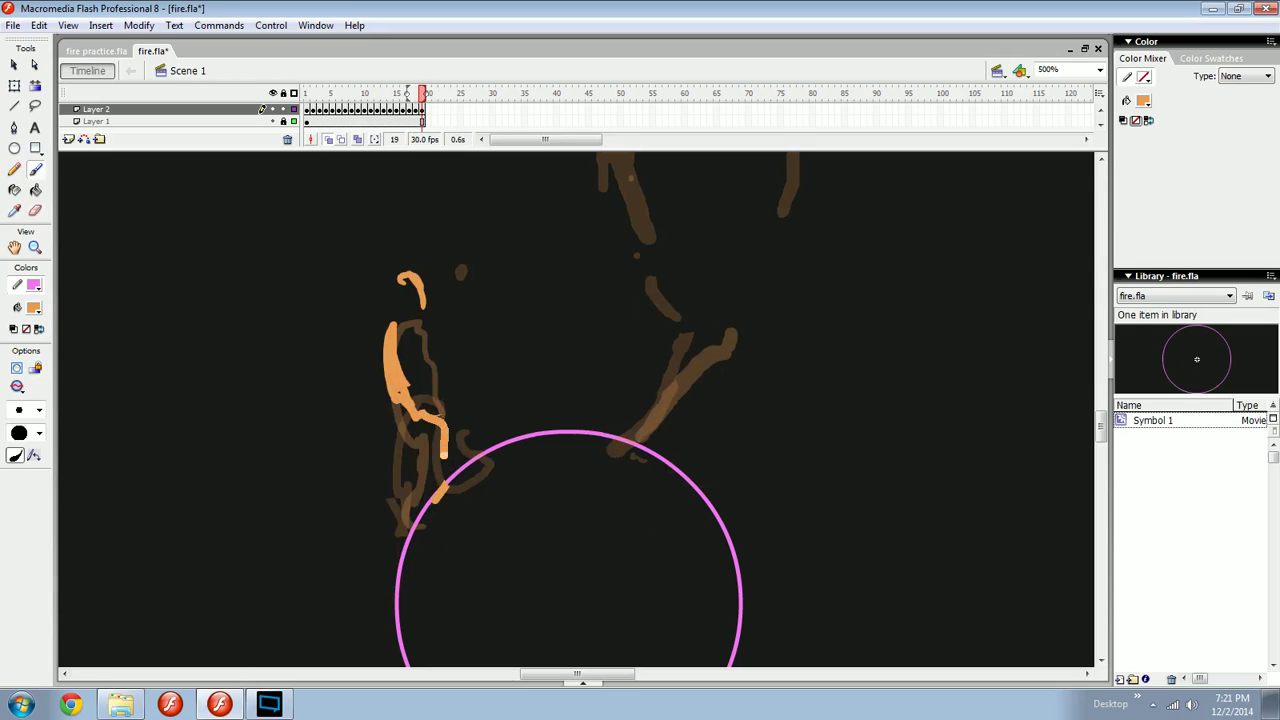
Flip back and forth through the whole animation at 250% to check the flame motion, and hide the circular guide layer.
{"action": "key", "text": "ctrl+minus"}
{"action": "key", "text": "comma"}
{"action": "key", "text": "comma"}
{"action": "key", "text": "comma"}
{"action": "key", "text": "comma"}
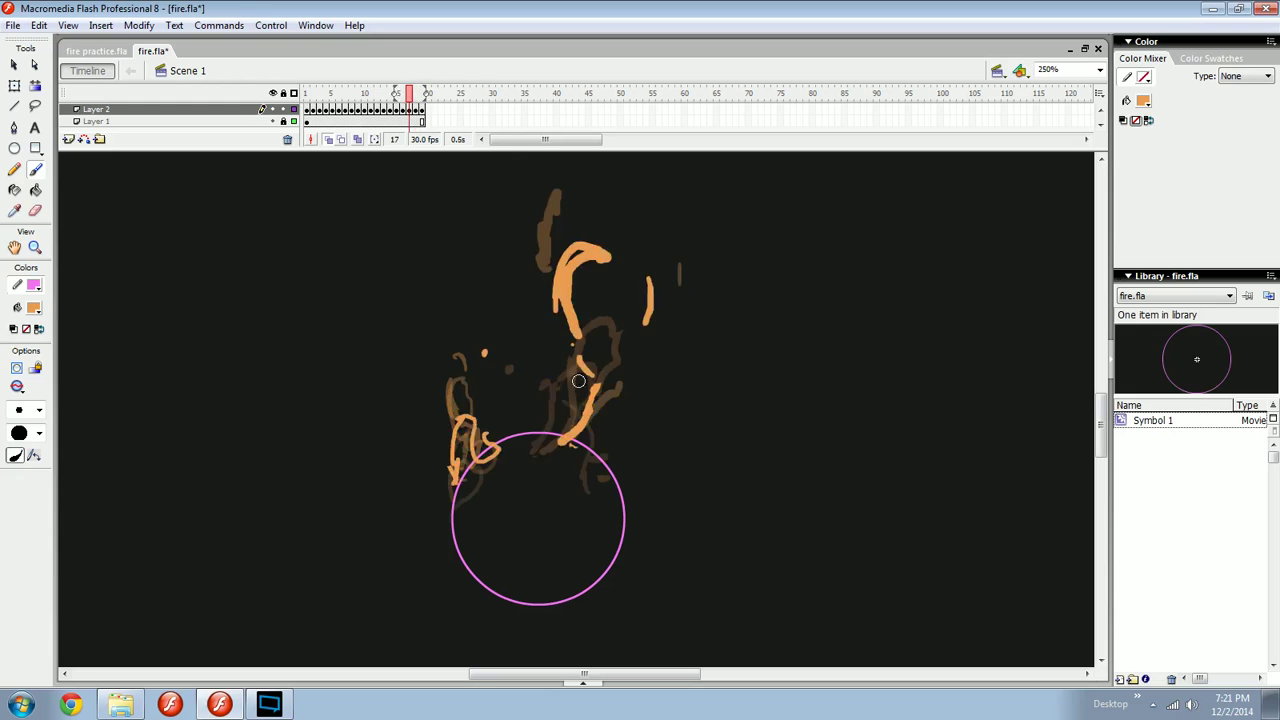
{"action": "key", "text": "comma"}
{"action": "key", "text": "comma"}
{"action": "key", "text": "comma"}
{"action": "key", "text": "comma"}
{"action": "key", "text": "period"}
{"action": "key", "text": "period"}
{"action": "key", "text": "period"}
{"action": "key", "text": "period"}
{"action": "key", "text": "period"}
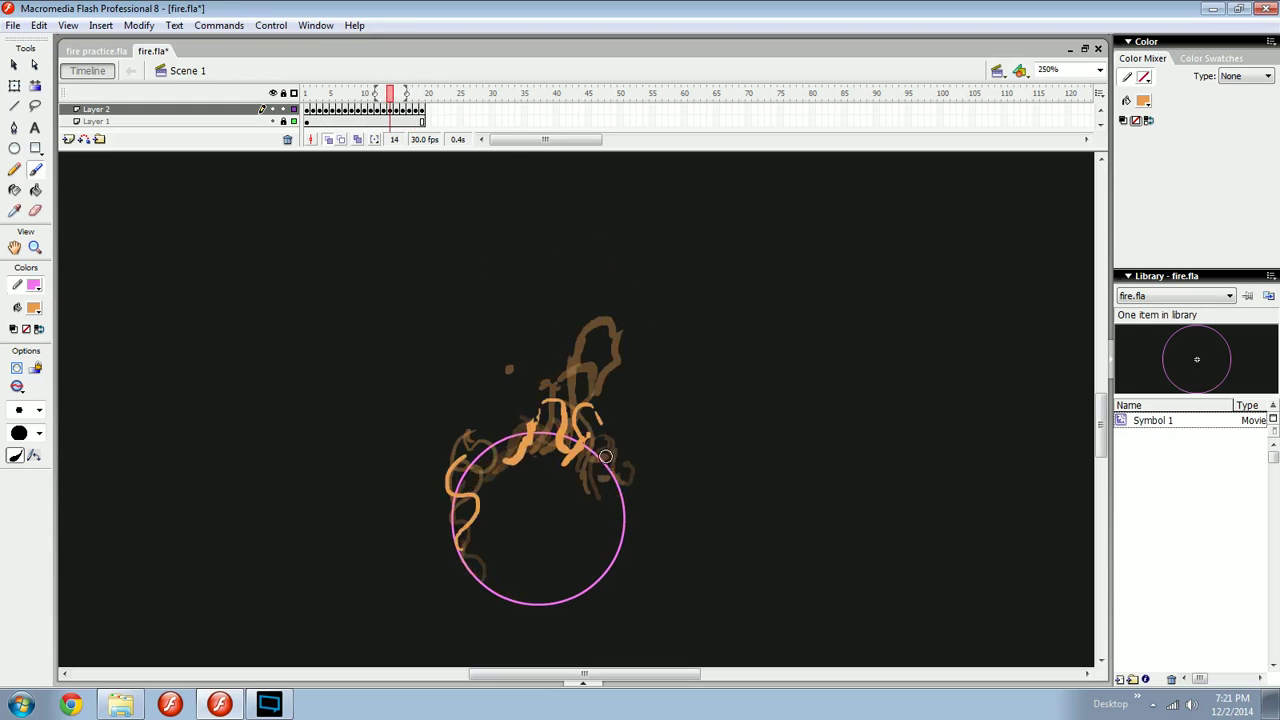
{"action": "key", "text": "period"}
{"action": "key", "text": "period"}
{"action": "key", "text": "period"}
{"action": "key", "text": "comma"}
{"action": "key", "text": "comma"}
{"action": "key", "text": "comma"}
{"action": "key", "text": "comma"}
{"action": "key", "text": "comma"}
{"action": "key", "text": "comma"}
{"action": "key", "text": "comma"}
{"action": "key", "text": "comma"}
{"action": "key", "text": "comma"}
{"action": "key", "text": "comma"}
{"action": "key", "text": "comma"}
{"action": "key", "text": "comma"}
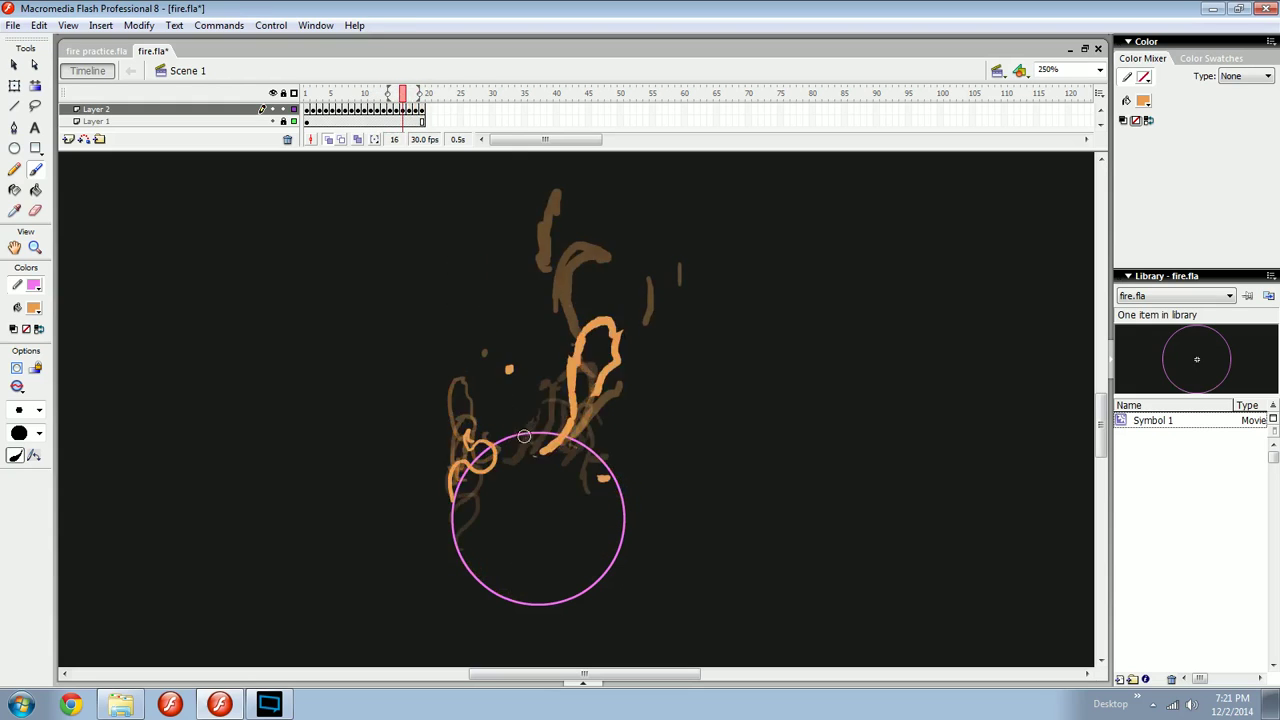
{"action": "key", "text": "comma"}
{"action": "key", "text": "comma"}
{"action": "key", "text": "comma"}
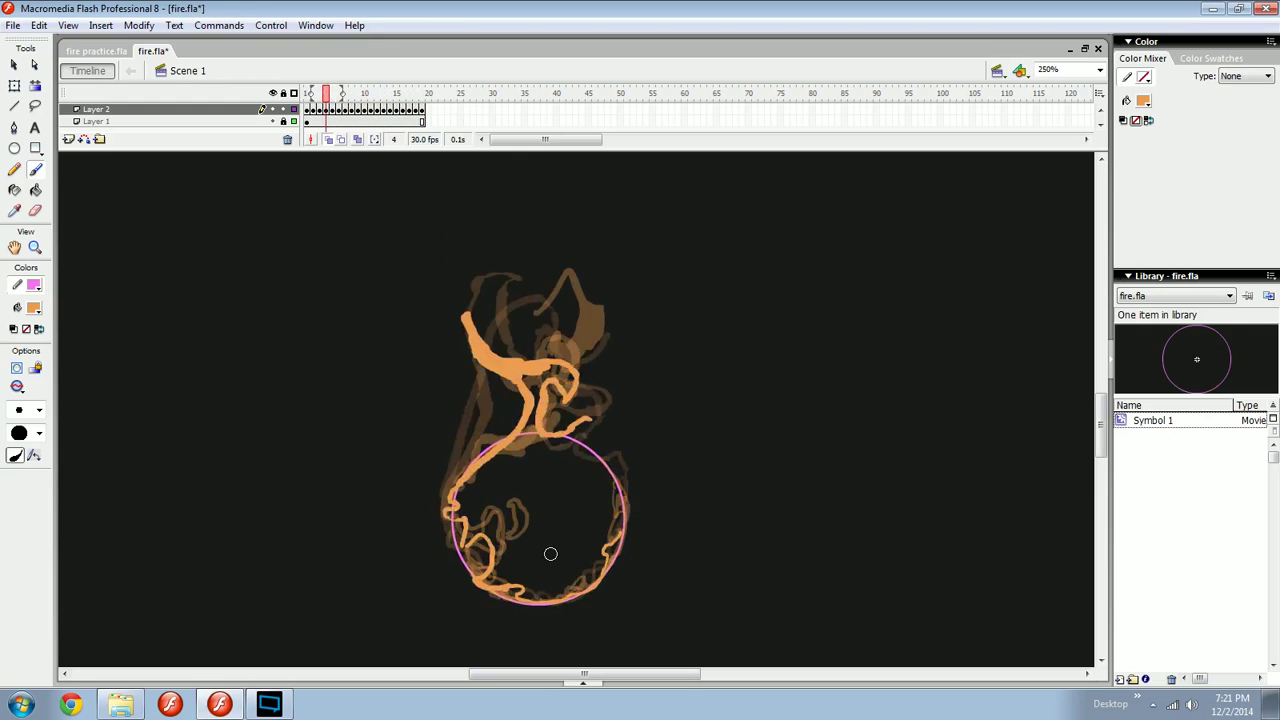
{"action": "key", "text": "period"}
{"action": "key", "text": "period"}
{"action": "key", "text": "period"}
{"action": "key", "text": "period"}
{"action": "key", "text": "period"}
{"action": "key", "text": "comma"}
{"action": "key", "text": "comma"}
{"action": "key", "text": "comma"}
{"action": "key", "text": "comma"}
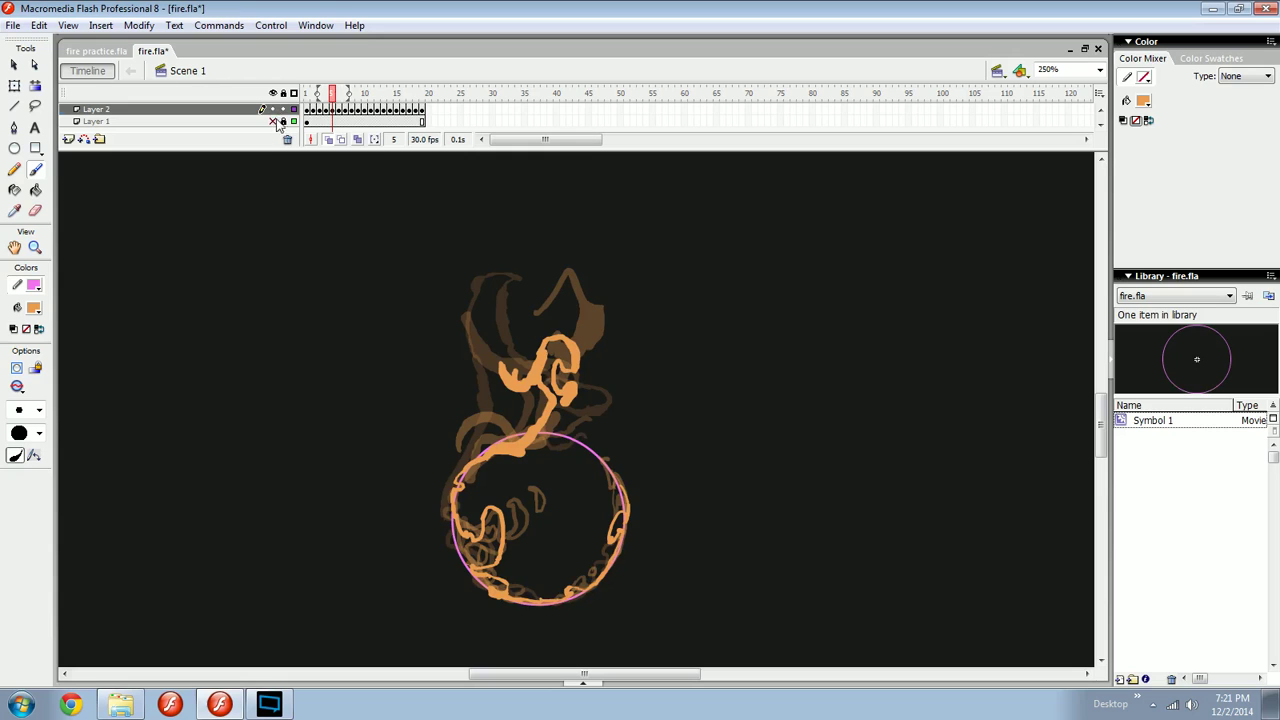
Review the flame motion through frame 19 with the circular guide hidden, and show the guide layer again.
{"action": "key", "text": "comma"}
{"action": "key", "text": "comma"}
{"action": "key", "text": "comma"}
{"action": "key", "text": "period"}
{"action": "key", "text": "period"}
{"action": "key", "text": "period"}
{"action": "key", "text": "period"}
{"action": "key", "text": "period"}
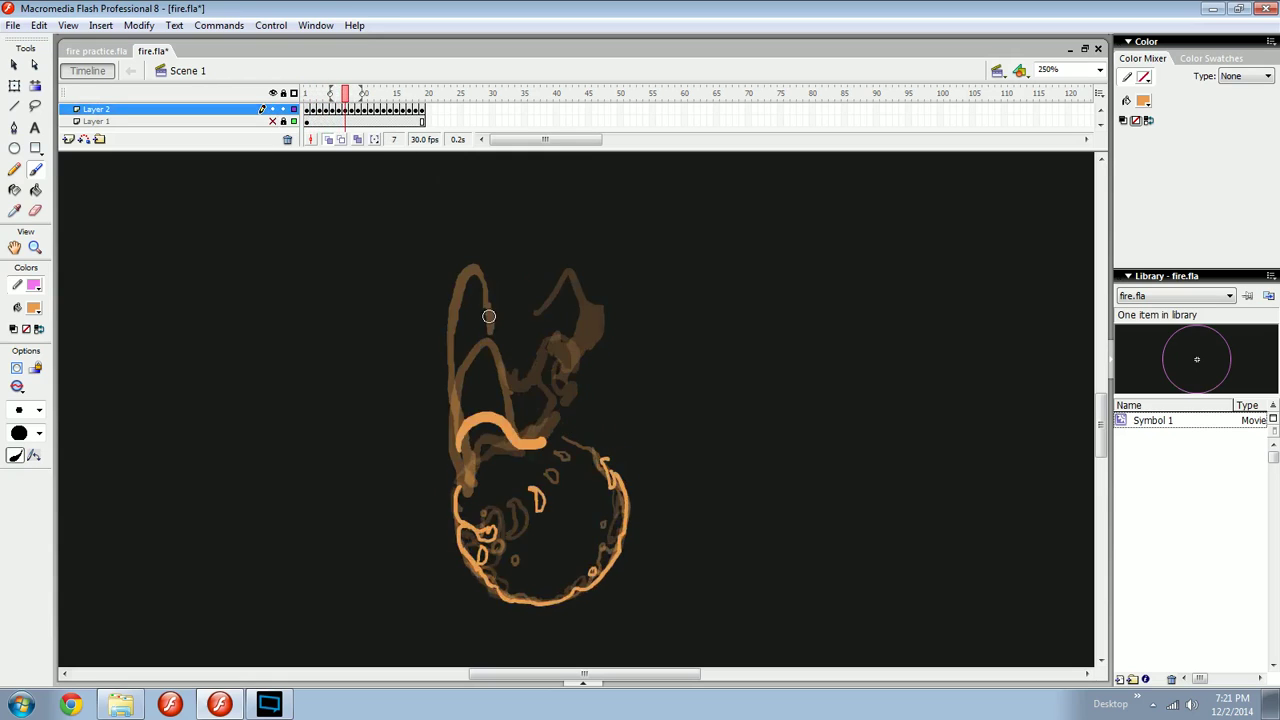
{"action": "key", "text": "period"}
{"action": "key", "text": "period"}
{"action": "key", "text": "period"}
{"action": "key", "text": "period"}
{"action": "key", "text": "period"}
{"action": "key", "text": "period"}
{"action": "key", "text": "period"}
{"action": "key", "text": "period"}
{"action": "key", "text": "period"}
{"action": "key", "text": "period"}
{"action": "key", "text": "period"}
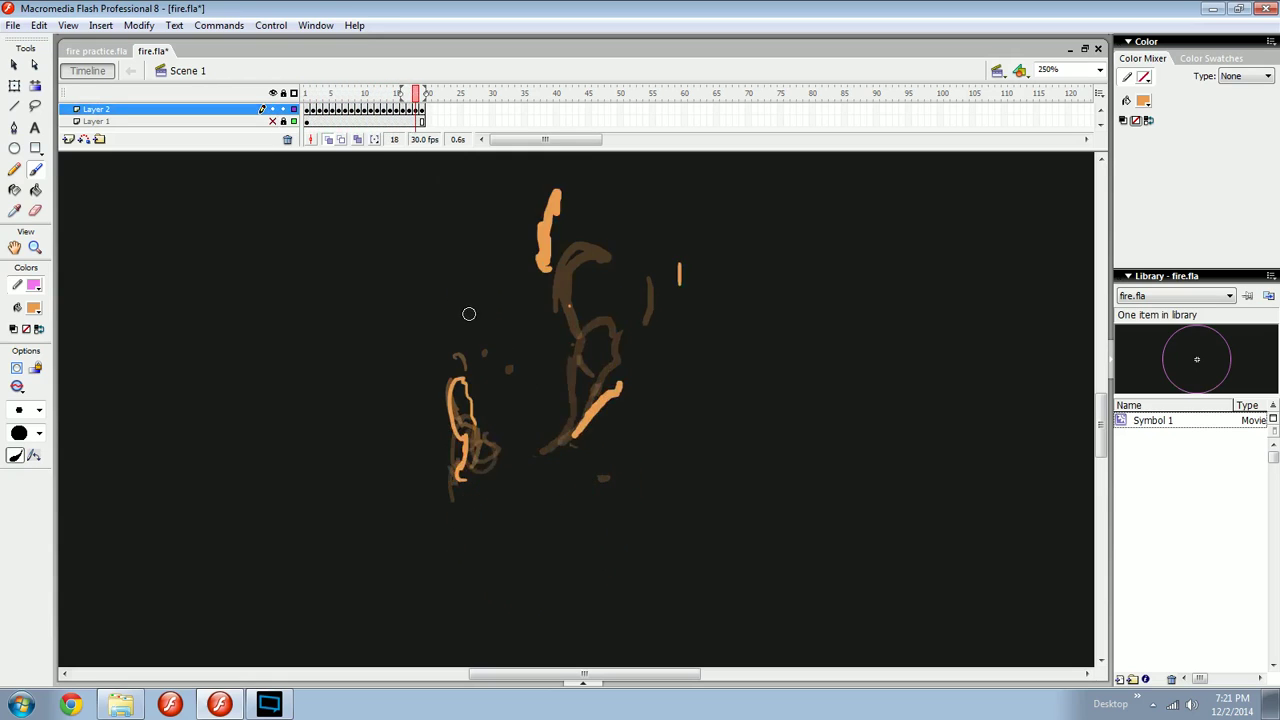
{"action": "key", "text": "period"}
{"action": "left_click", "coordinate": [272, 121]}
Examine the flame along the circle's lower edge on frames 1 to 9 at 500%.
{"action": "key", "text": "comma"}
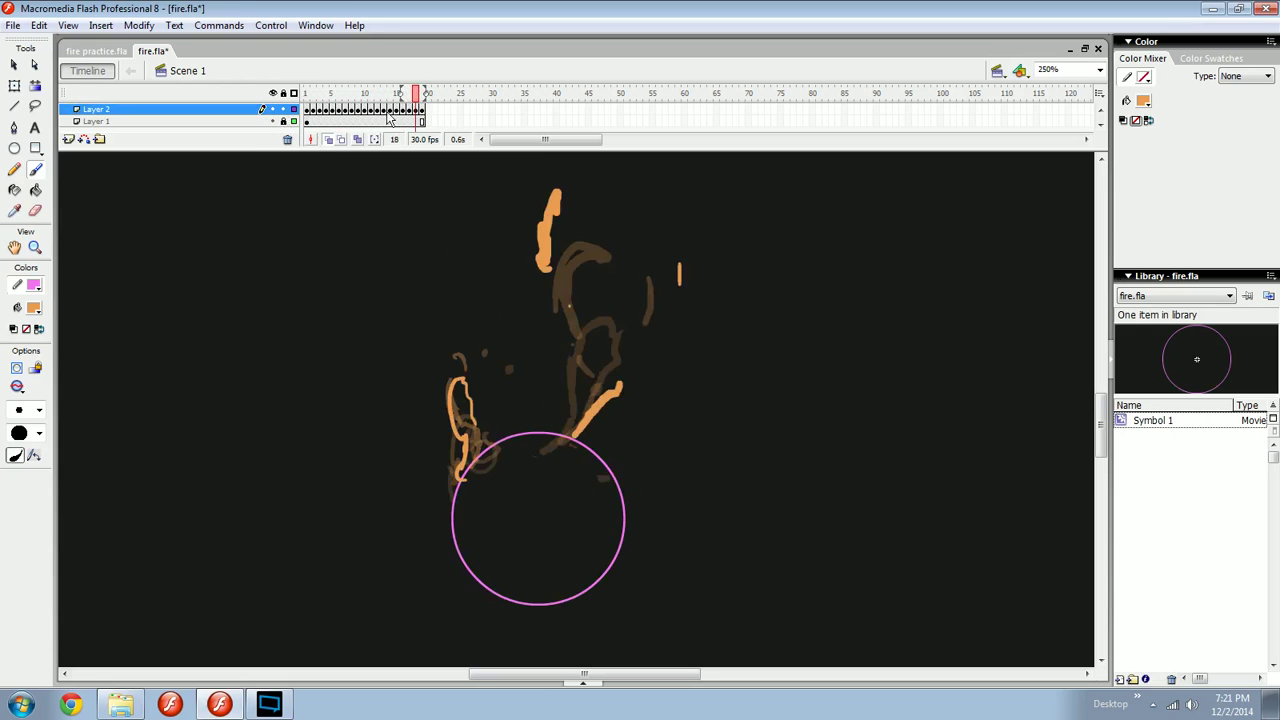
{"action": "key", "text": "comma"}
{"action": "key", "text": "comma"}
{"action": "key", "text": "comma"}
{"action": "key", "text": "comma"}
{"action": "key", "text": "comma"}
{"action": "key", "text": "comma"}
{"action": "key", "text": "comma"}
{"action": "key", "text": "comma"}
{"action": "key", "text": "comma"}
{"action": "key", "text": "comma"}
{"action": "key", "text": "comma"}
{"action": "key", "text": "comma"}
{"action": "key", "text": "comma"}
{"action": "key", "text": "ctrl+equal"}
{"action": "left_click_drag", "start_coordinate": [563, 540], "coordinate": [615, 391]}
{"action": "key", "text": "comma"}
{"action": "key", "text": "comma"}
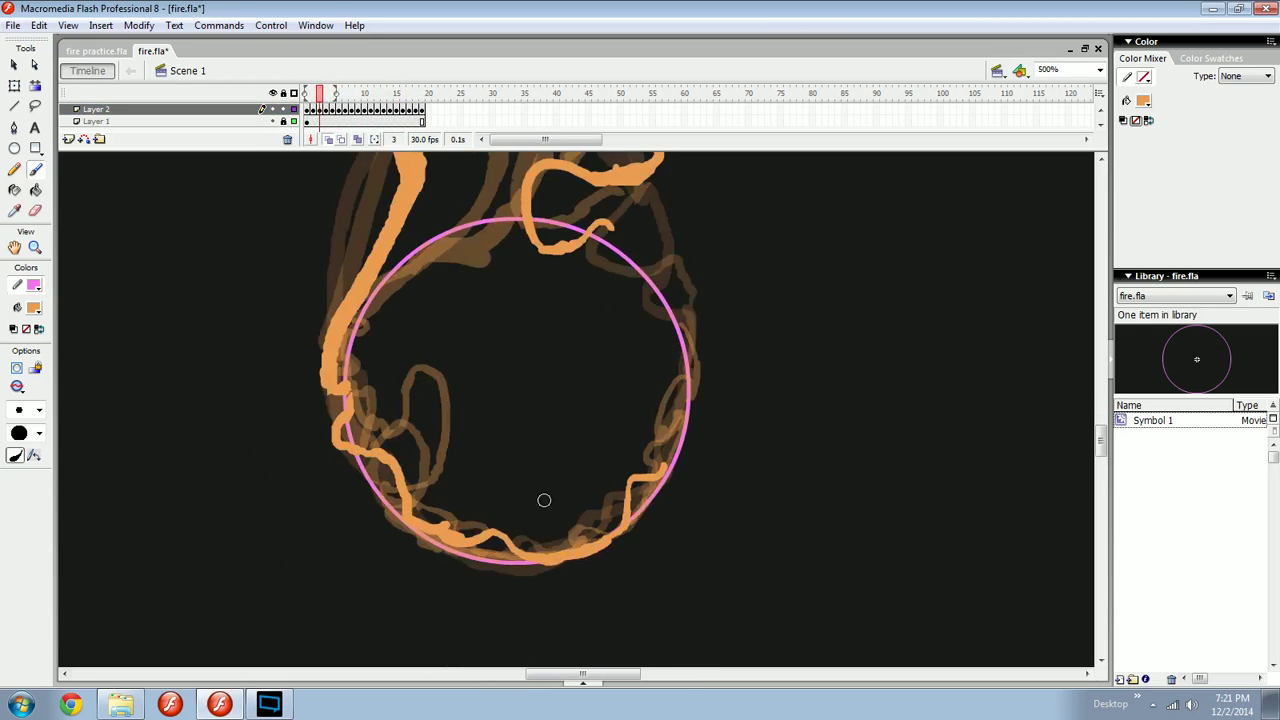
{"action": "key", "text": "comma"}
{"action": "key", "text": "comma"}
{"action": "key", "text": "period"}
{"action": "key", "text": "period"}
{"action": "key", "text": "period"}
{"action": "key", "text": "period"}
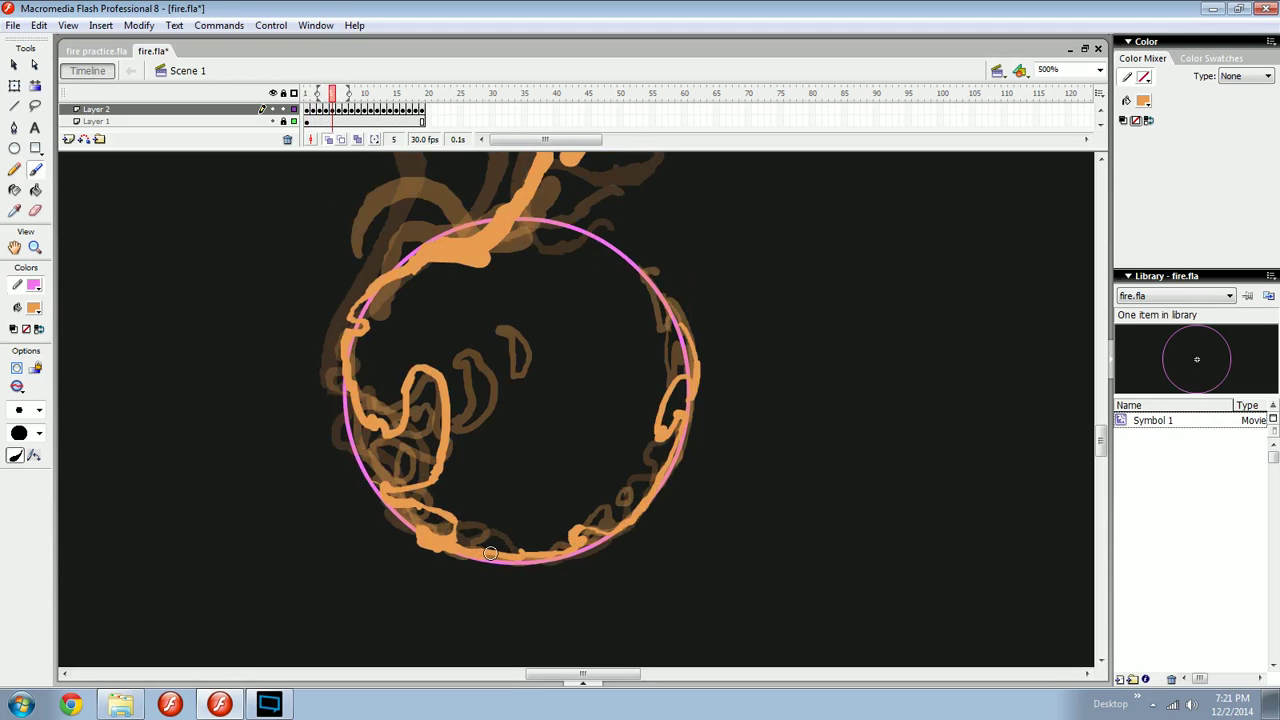
{"action": "key", "text": "period"}
{"action": "key", "text": "period"}
{"action": "key", "text": "period"}
{"action": "key", "text": "period"}
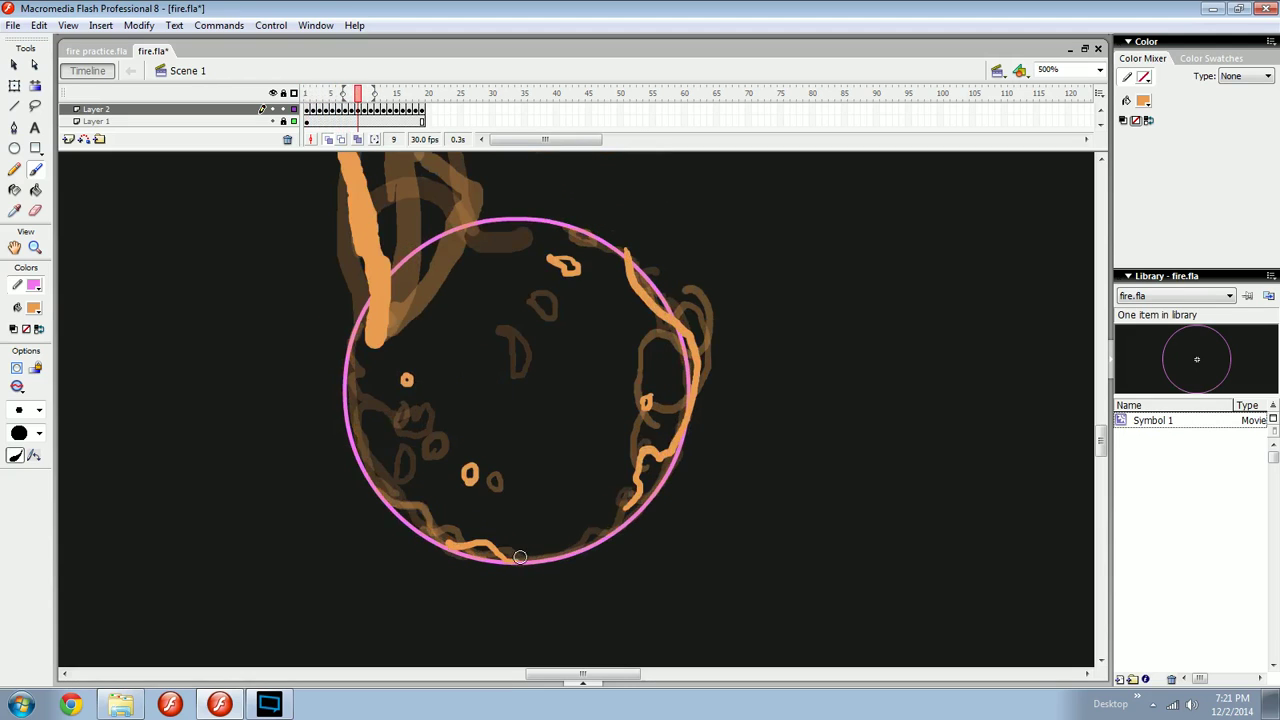
Draw a wavy flame line on frame 9 from the circle's bottom up along its lower-right edge.
{"action": "key", "text": "comma"}
{"action": "key", "text": "comma"}
{"action": "key", "text": "period"}
{"action": "key", "text": "period"}
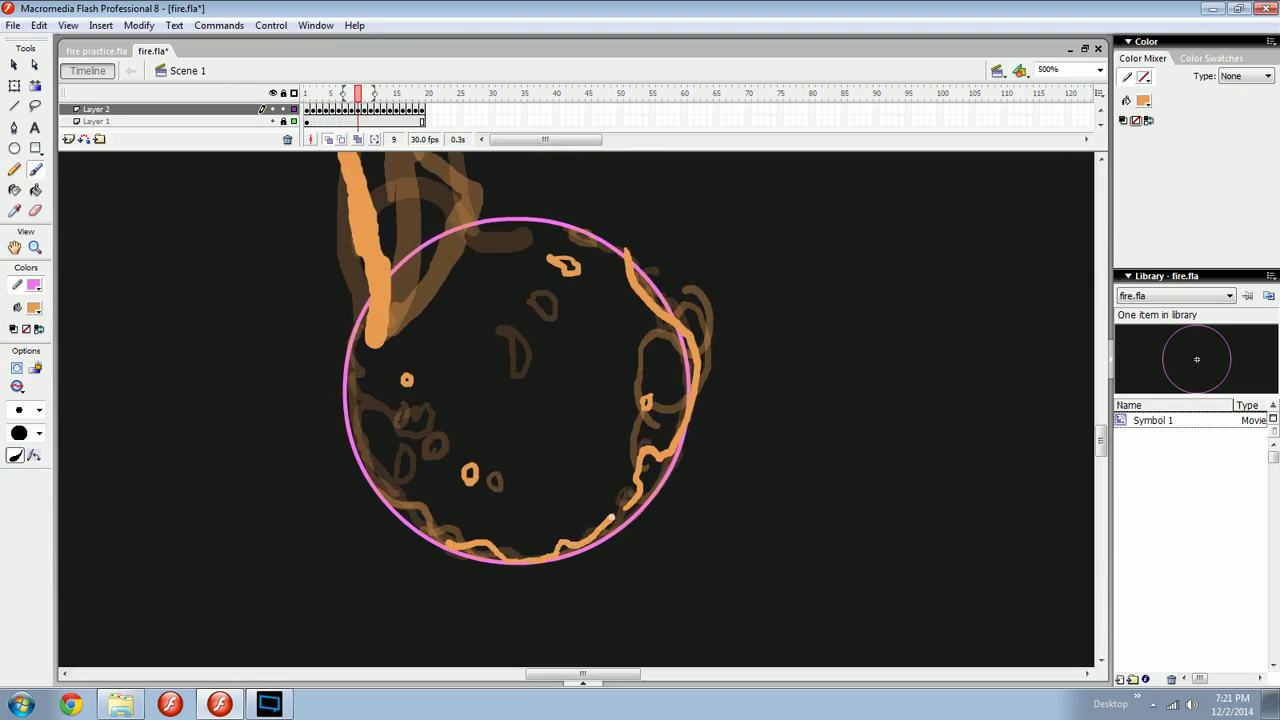
{"action": "key", "text": "comma"}
{"action": "key", "text": "period"}
Draw a stepped flame line on frame 10 joining the circle's bottom flame to the flame on its right side.
{"action": "key", "text": "period"}
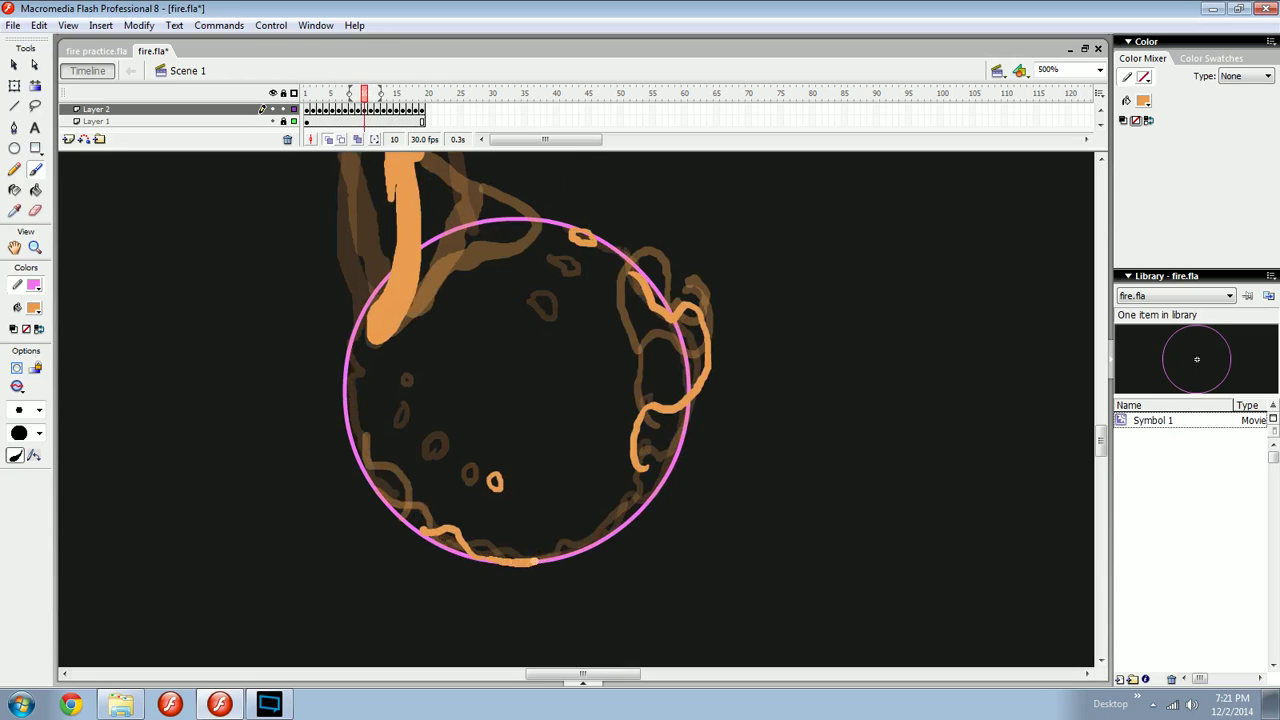
{"action": "key", "text": "period"}
{"action": "key", "text": "comma"}
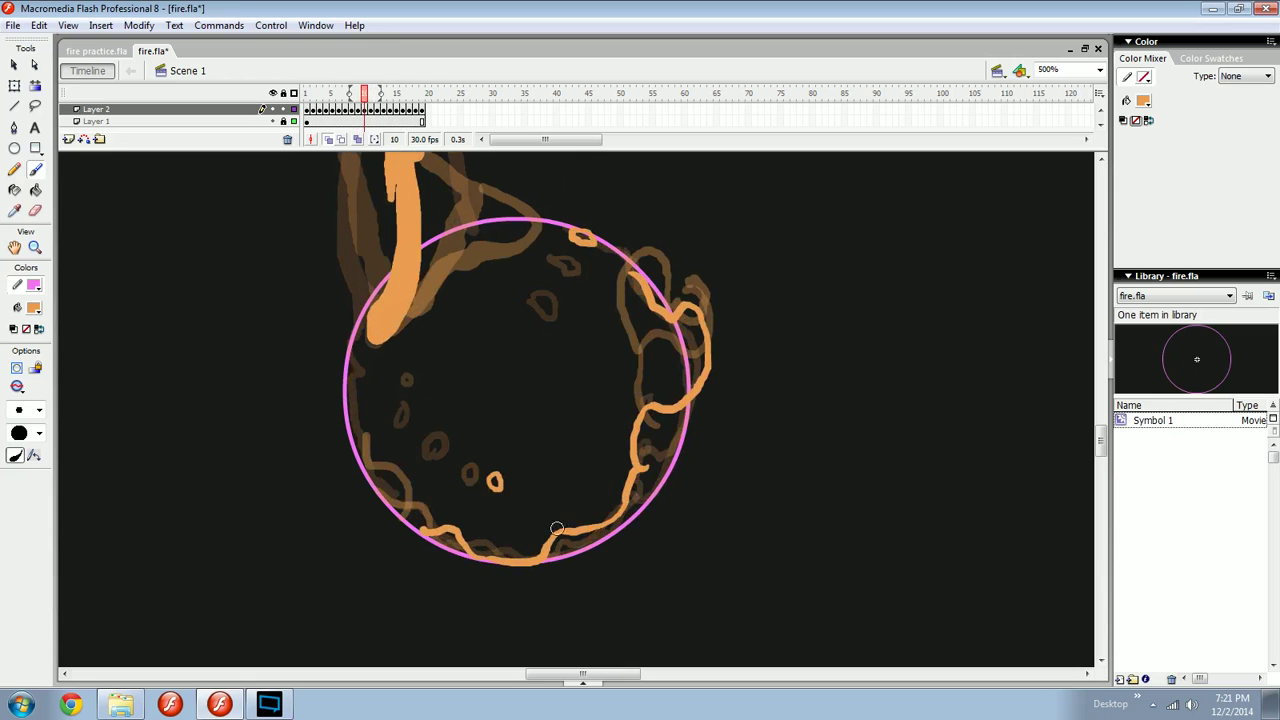
Draw frame 11's flame line along the circle's bottom and lower-right edge, comparing it with frame 10.
{"action": "key", "text": "period"}
{"action": "mouse_move", "coordinate": [444, 543]}
{"action": "left_mouse_down"}
{"action": "mouse_move", "coordinate": [537, 553]}
{"action": "mouse_move", "coordinate": [541, 522]}
{"action": "mouse_move", "coordinate": [605, 512]}
{"action": "mouse_move", "coordinate": [655, 424]}
{"action": "left_mouse_up"}
{"action": "key", "text": "comma"}
{"action": "key", "text": "period"}
{"action": "key", "text": "period"}
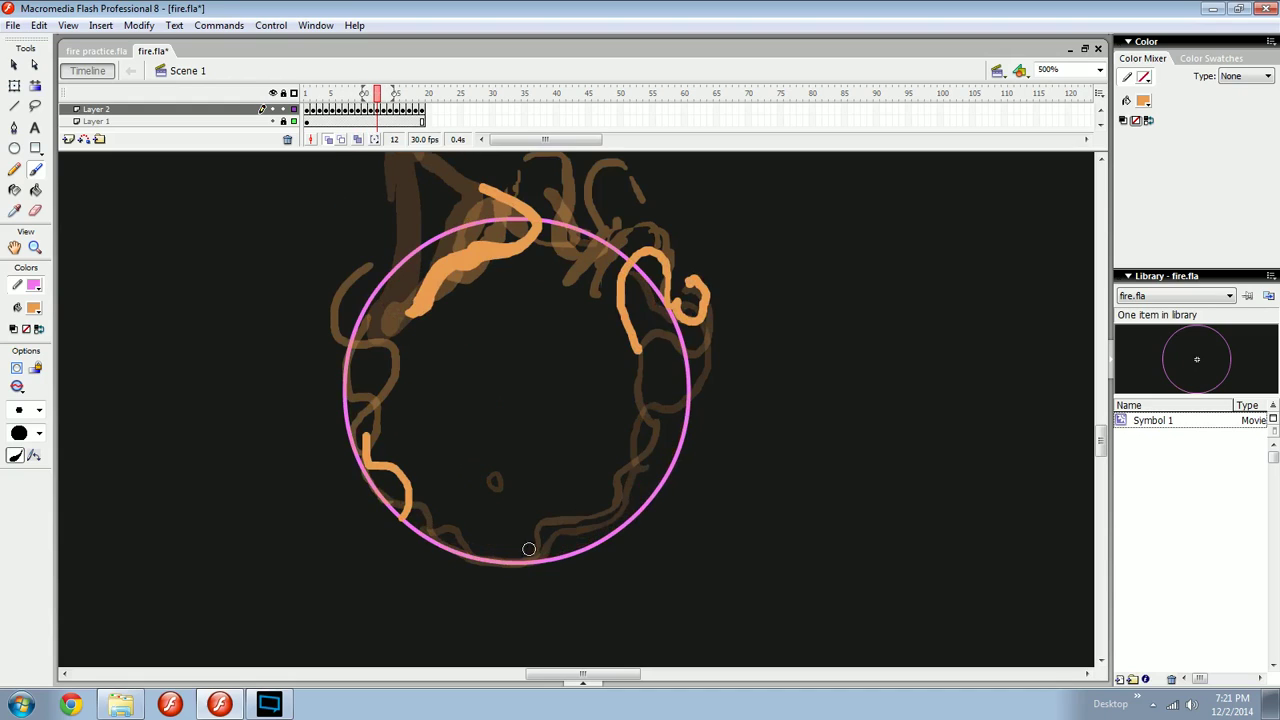
Draw frame 12's flame line along the circle's bottom and up its lower-right side, comparing it with frame 11.
{"action": "left_click_drag", "start_coordinate": [421, 528], "coordinate": [501, 552]}
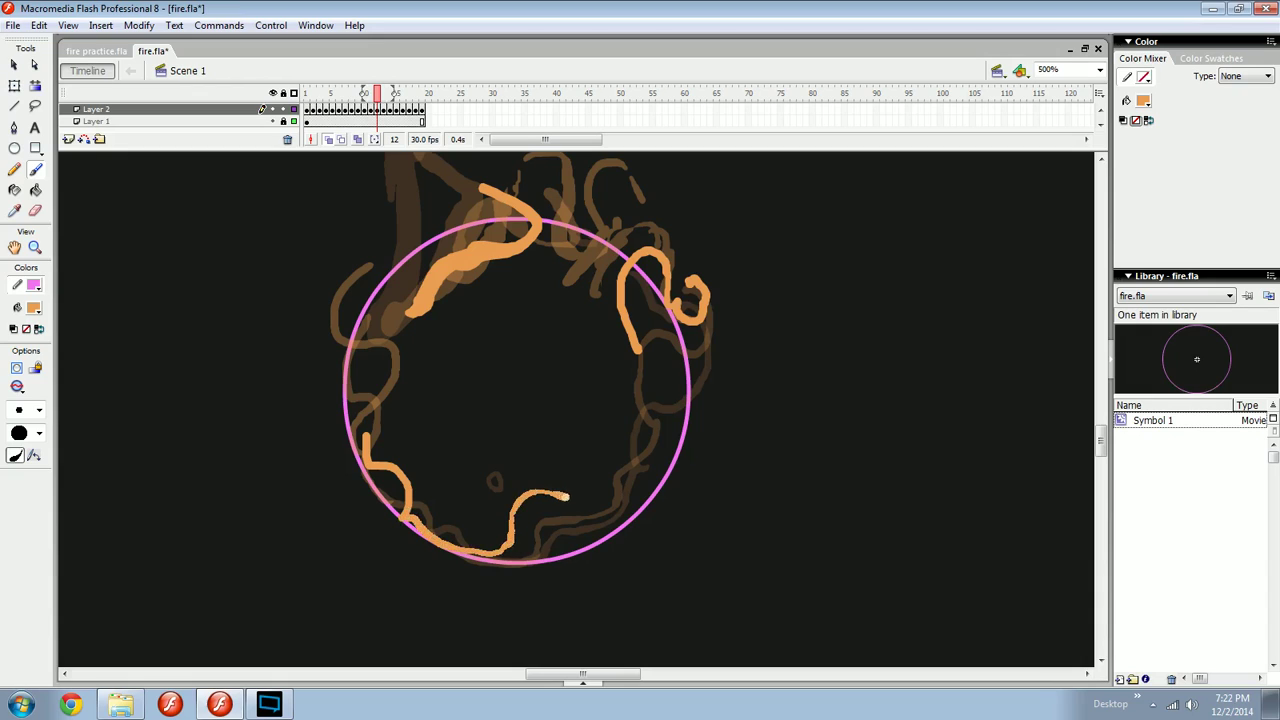
{"action": "left_click_drag", "start_coordinate": [566, 497], "coordinate": [596, 469]}
{"action": "key", "text": "comma"}
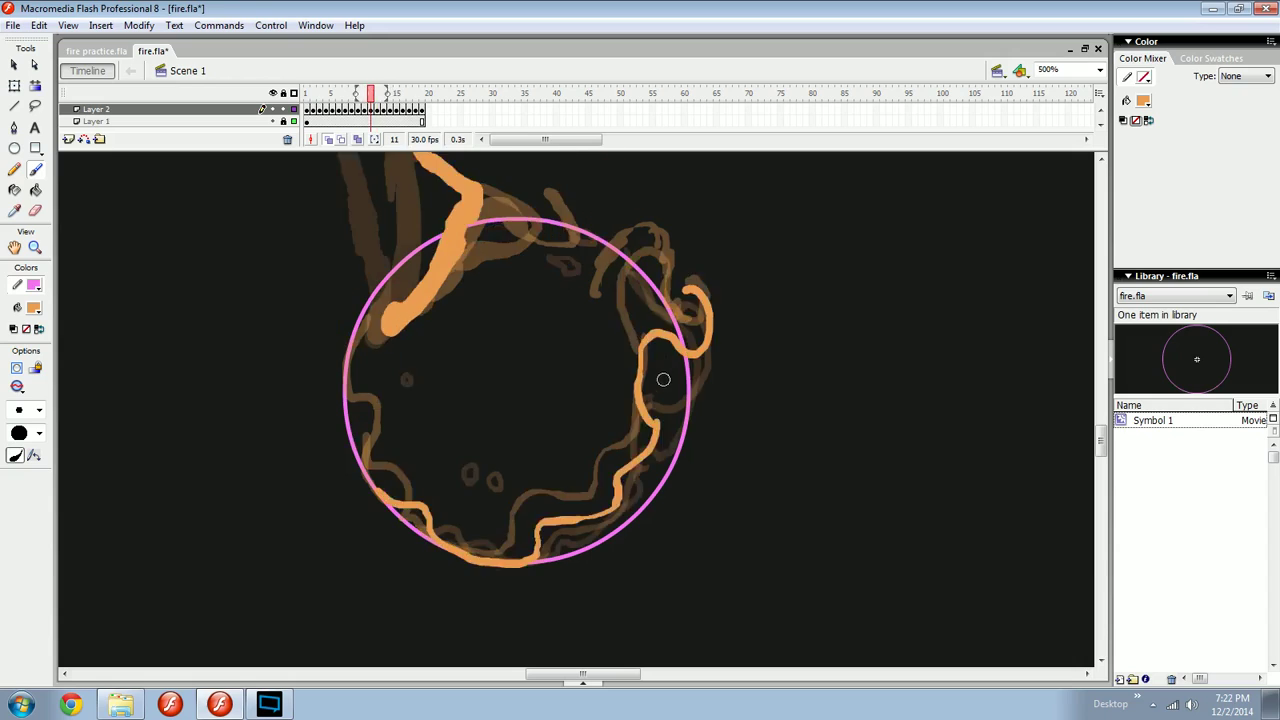
Draw frame 13's flame line from the circle's right side through a hooked peak inside it to the bottom.
{"action": "key", "text": "period"}
{"action": "key", "text": "period"}
{"action": "mouse_move", "coordinate": [603, 299]}
{"action": "left_mouse_down"}
{"action": "mouse_move", "coordinate": [631, 353]}
{"action": "mouse_move", "coordinate": [617, 423]}
{"action": "mouse_move", "coordinate": [573, 405]}
{"action": "left_mouse_up"}
{"action": "mouse_move", "coordinate": [541, 458]}
{"action": "left_mouse_down"}
{"action": "mouse_move", "coordinate": [484, 422]}
{"action": "mouse_move", "coordinate": [463, 463]}
{"action": "mouse_move", "coordinate": [484, 490]}
{"action": "mouse_move", "coordinate": [471, 528]}
{"action": "mouse_move", "coordinate": [413, 501]}
{"action": "left_mouse_up"}
Draw a jagged flame line on frame 14 from the circle's lower left across its inside to the upper-right flame, comparing neighbouring frames.
{"action": "key", "text": "period"}
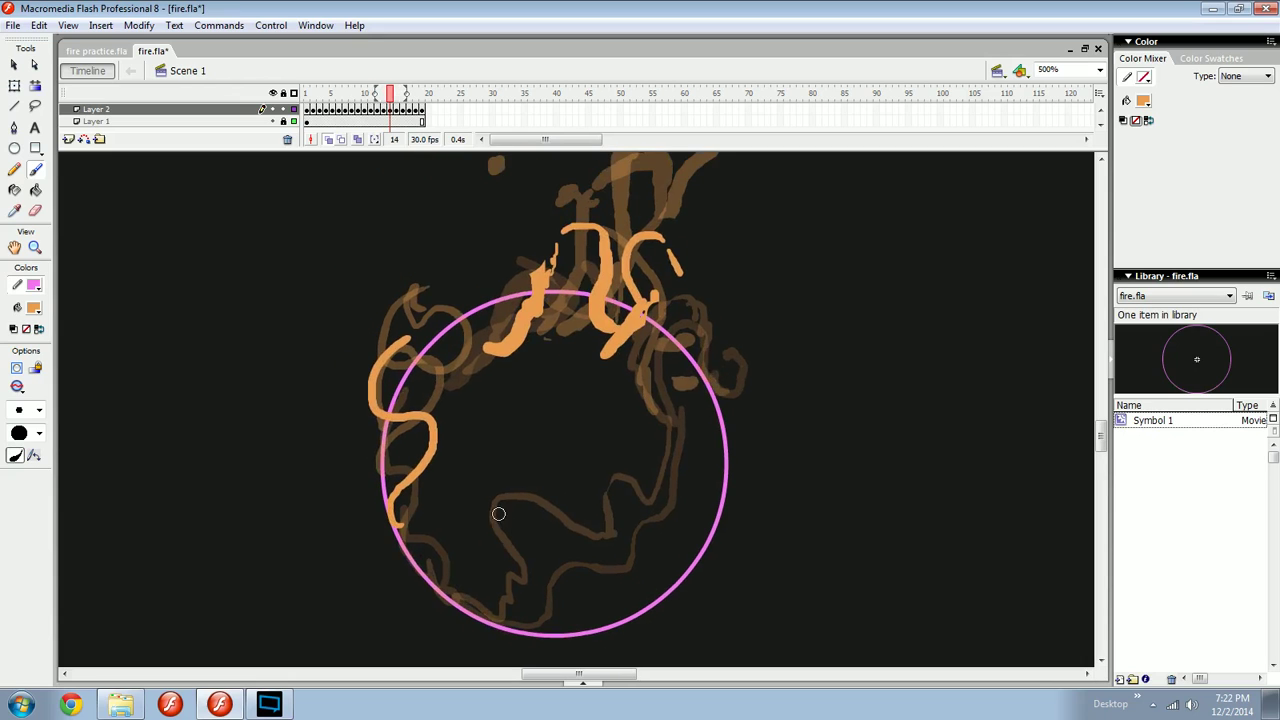
{"action": "mouse_move", "coordinate": [518, 452]}
{"action": "left_mouse_down"}
{"action": "mouse_move", "coordinate": [461, 504]}
{"action": "mouse_move", "coordinate": [488, 516]}
{"action": "mouse_move", "coordinate": [497, 581]}
{"action": "mouse_move", "coordinate": [461, 548]}
{"action": "mouse_move", "coordinate": [442, 551]}
{"action": "mouse_move", "coordinate": [431, 511]}
{"action": "mouse_move", "coordinate": [396, 515]}
{"action": "mouse_move", "coordinate": [510, 476]}
{"action": "mouse_move", "coordinate": [501, 471]}
{"action": "mouse_move", "coordinate": [549, 499]}
{"action": "mouse_move", "coordinate": [564, 451]}
{"action": "mouse_move", "coordinate": [617, 470]}
{"action": "mouse_move", "coordinate": [590, 363]}
{"action": "left_mouse_up"}
{"action": "key", "text": "period"}
{"action": "key", "text": "comma"}
{"action": "key", "text": "comma"}
{"action": "key", "text": "period"}
{"action": "key", "text": "period"}
{"action": "key", "text": "comma"}
{"action": "key", "text": "comma"}
{"action": "key", "text": "period"}
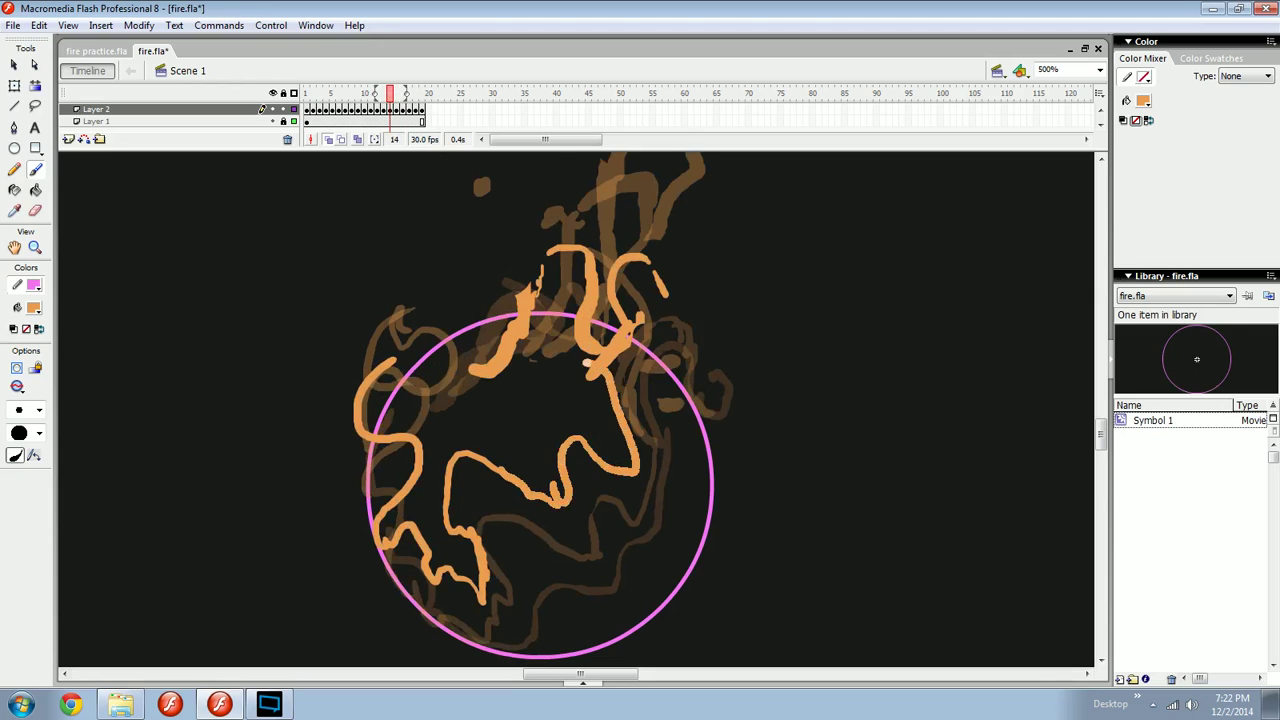
{"action": "key", "text": "comma"}
{"action": "key", "text": "period"}
Draw frame 15's flame line across the upper inside of the circle, comparing it with the neighbouring frames.
{"action": "key", "text": "period"}
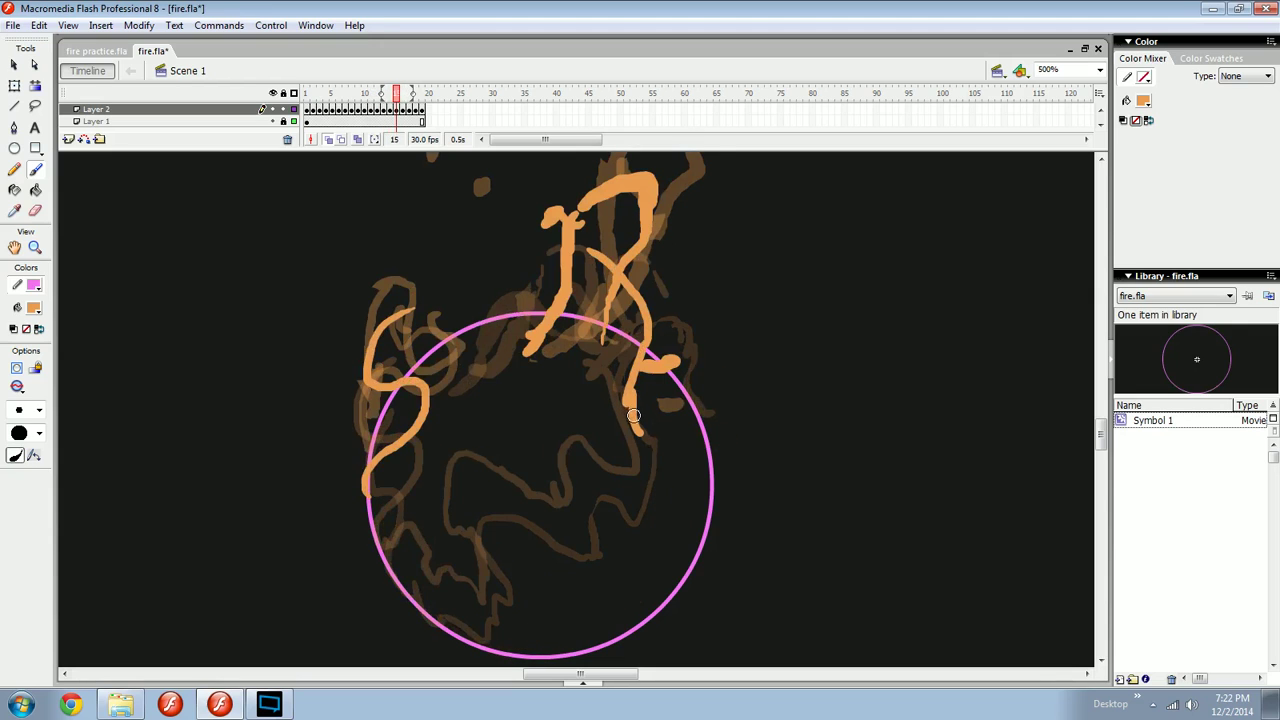
{"action": "key", "text": "e"}
{"action": "left_click_drag", "start_coordinate": [635, 412], "coordinate": [638, 440]}
{"action": "key", "text": "b"}
{"action": "left_click_drag", "start_coordinate": [630, 396], "coordinate": [626, 432]}
{"action": "key", "text": "ctrl+z"}
{"action": "key", "text": "ctrl+z"}
{"action": "mouse_move", "coordinate": [602, 388]}
{"action": "left_mouse_down"}
{"action": "mouse_move", "coordinate": [565, 371]}
{"action": "mouse_move", "coordinate": [546, 388]}
{"action": "mouse_move", "coordinate": [543, 472]}
{"action": "mouse_move", "coordinate": [459, 390]}
{"action": "mouse_move", "coordinate": [428, 437]}
{"action": "mouse_move", "coordinate": [426, 497]}
{"action": "mouse_move", "coordinate": [368, 490]}
{"action": "left_mouse_up"}
{"action": "key", "text": "comma"}
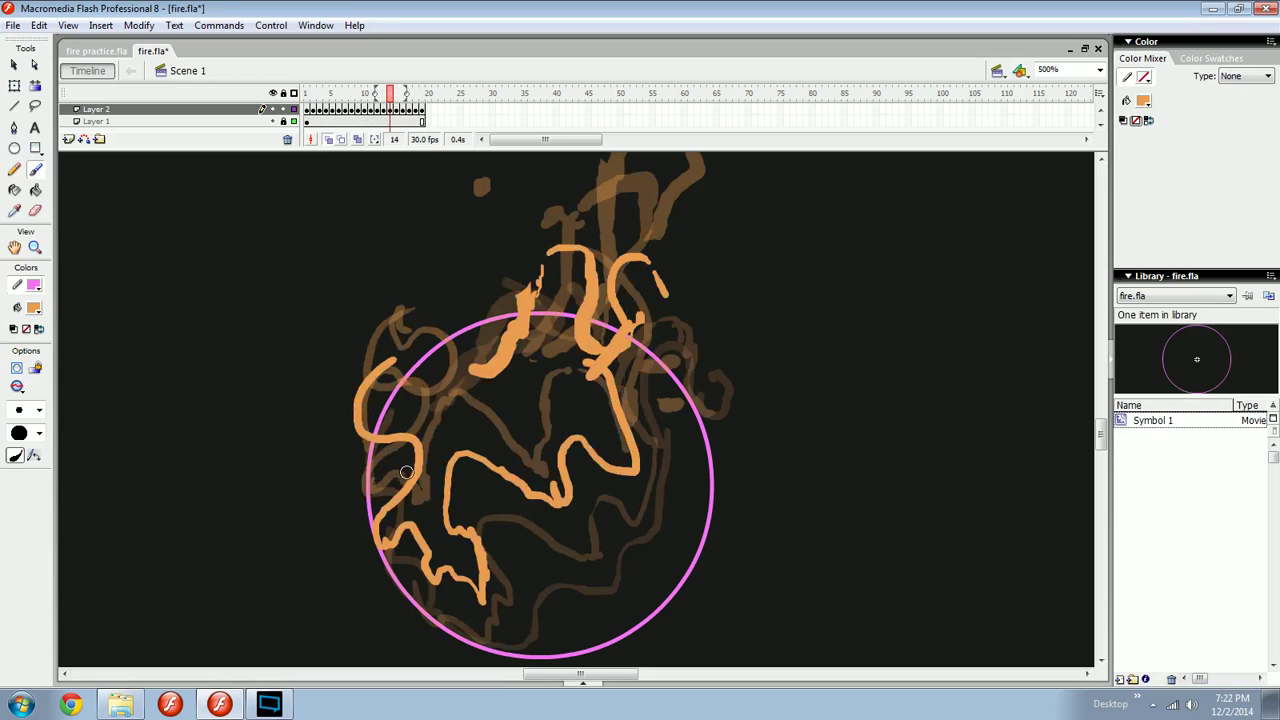
{"action": "key", "text": "period"}
{"action": "key", "text": "period"}
{"action": "key", "text": "comma"}
{"action": "mouse_move", "coordinate": [403, 431]}
{"action": "left_mouse_down"}
{"action": "mouse_move", "coordinate": [361, 469]}
{"action": "mouse_move", "coordinate": [394, 426]}
{"action": "mouse_move", "coordinate": [450, 402]}
{"action": "mouse_move", "coordinate": [479, 394]}
{"action": "mouse_move", "coordinate": [509, 419]}
{"action": "mouse_move", "coordinate": [512, 370]}
{"action": "mouse_move", "coordinate": [531, 348]}
{"action": "mouse_move", "coordinate": [586, 334]}
{"action": "mouse_move", "coordinate": [553, 370]}
{"action": "mouse_move", "coordinate": [564, 384]}
{"action": "mouse_move", "coordinate": [654, 388]}
{"action": "left_mouse_up"}
Examine the flame lines frame by frame from frame 15 back to the first frames.
{"action": "key", "text": "period"}
{"action": "key", "text": "comma"}
{"action": "key", "text": "comma"}
{"action": "key", "text": "comma"}
{"action": "key", "text": "comma"}
{"action": "key", "text": "comma"}
{"action": "key", "text": "comma"}
{"action": "key", "text": "comma"}
{"action": "key", "text": "comma"}
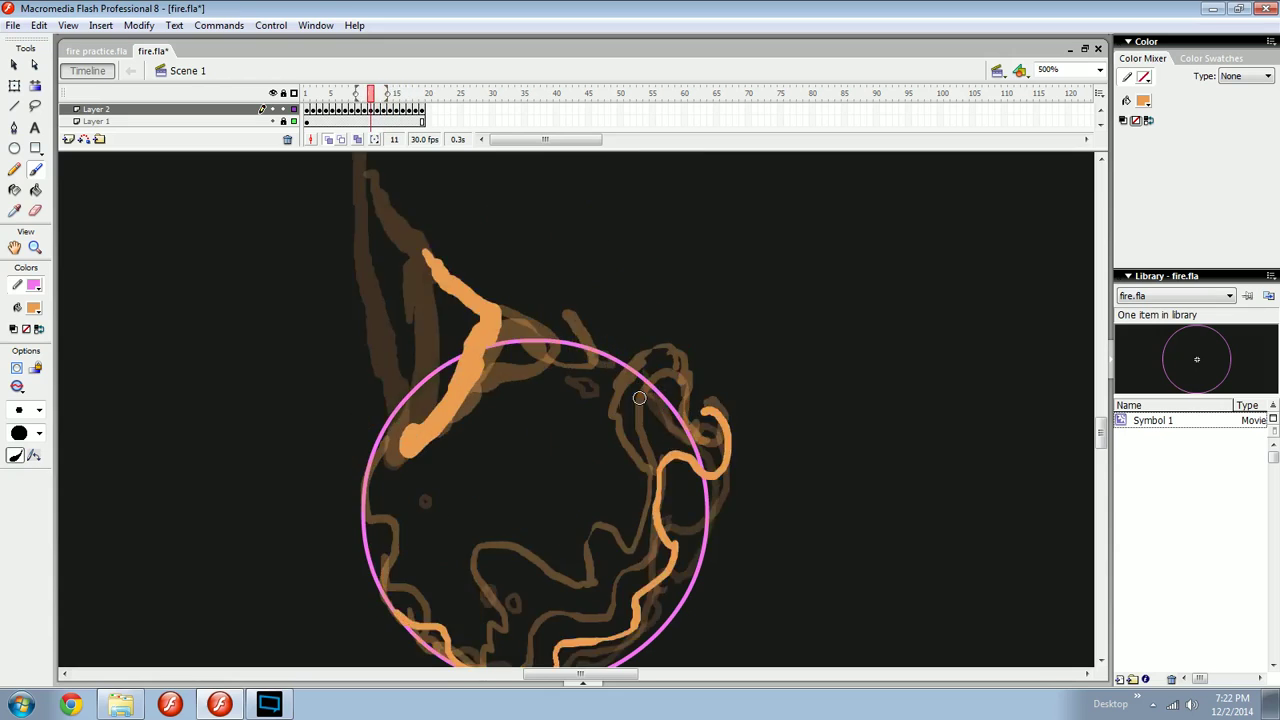
{"action": "key", "text": "comma"}
{"action": "key", "text": "period"}
{"action": "key", "text": "period"}
{"action": "key", "text": "period"}
{"action": "key", "text": "period"}
{"action": "key", "text": "period"}
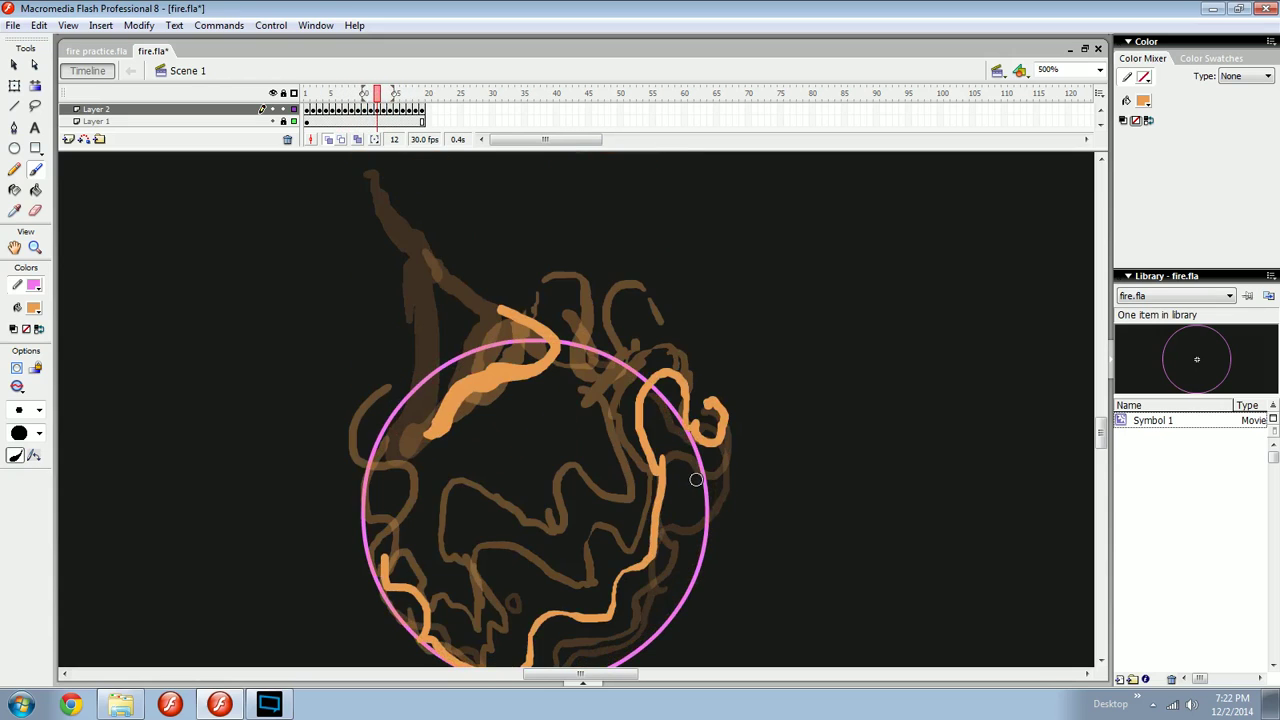
{"action": "key", "text": "comma"}
{"action": "key", "text": "comma"}
{"action": "key", "text": "comma"}
{"action": "key", "text": "comma"}
{"action": "key", "text": "comma"}
{"action": "key", "text": "comma"}
{"action": "key", "text": "comma"}
{"action": "key", "text": "comma"}
{"action": "key", "text": "comma"}
{"action": "key", "text": "comma"}
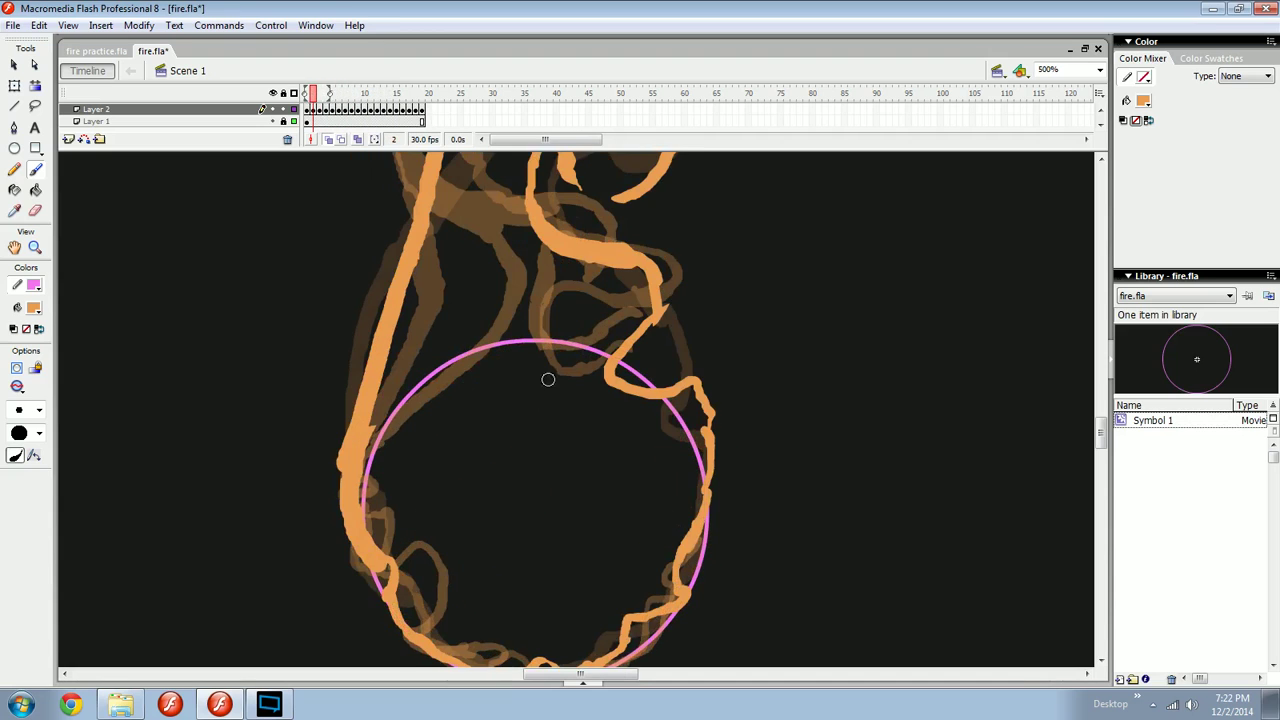
Draw a wavy flame line up the circle's right edge on frame 3, comparing it with frames 1 and 2.
{"action": "key", "text": "period"}
{"action": "key", "text": "comma"}
{"action": "key", "text": "period"}
{"action": "left_click_drag", "start_coordinate": [677, 391], "coordinate": [568, 381]}
{"action": "key", "text": "comma"}
{"action": "key", "text": "comma"}
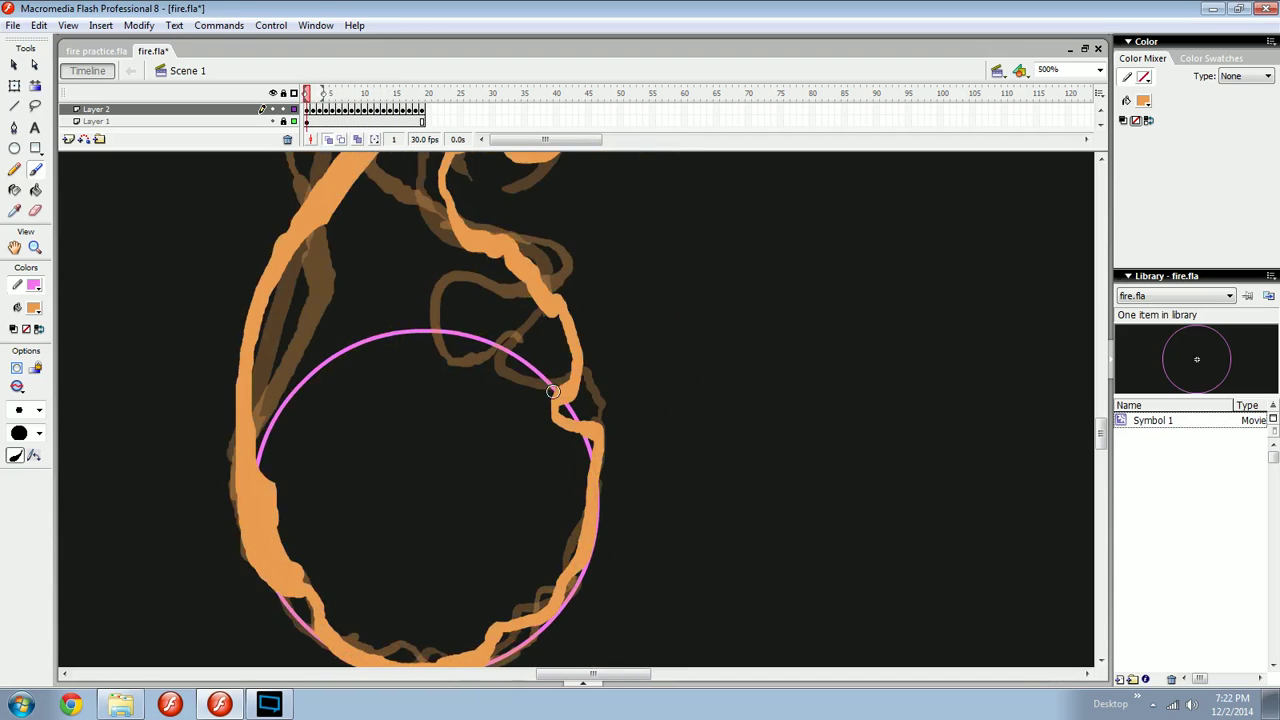
{"action": "key", "text": "period"}
{"action": "key", "text": "comma"}
{"action": "key", "text": "period"}
{"action": "key", "text": "period"}
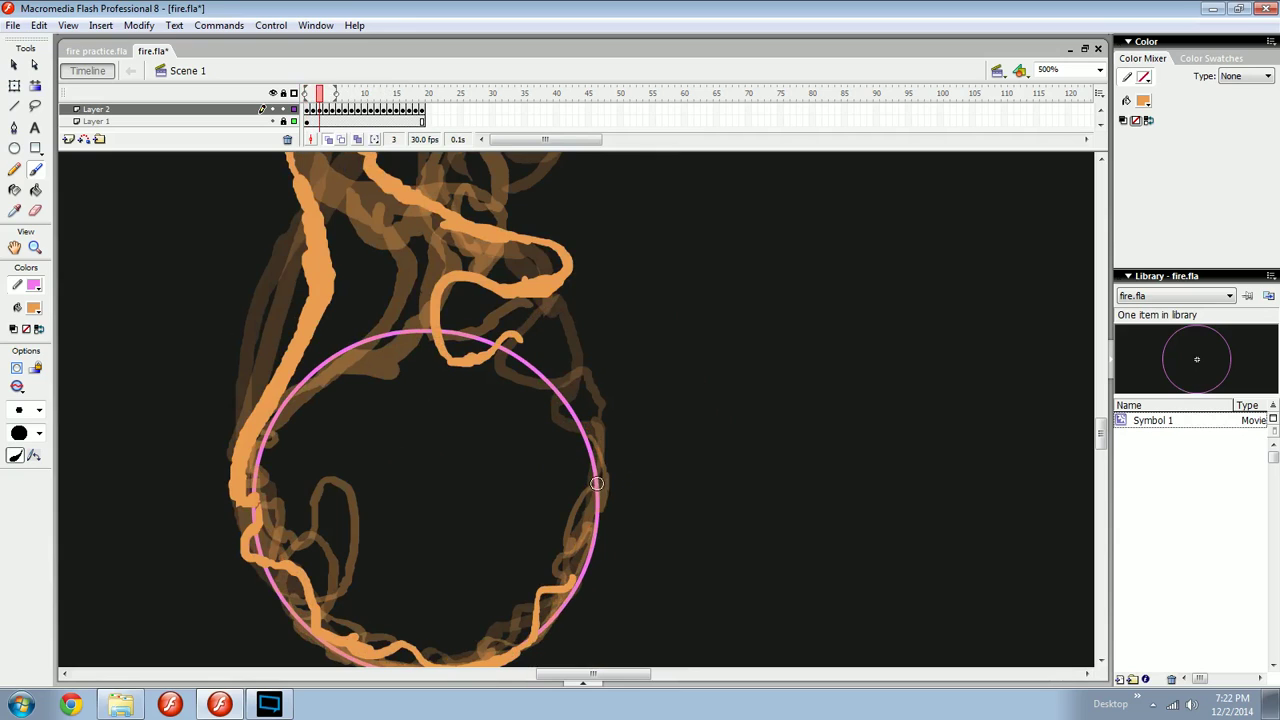
{"action": "key", "text": "comma"}
{"action": "key", "text": "period"}
{"action": "mouse_move", "coordinate": [568, 586]}
{"action": "left_mouse_down"}
{"action": "mouse_move", "coordinate": [585, 556]}
{"action": "mouse_move", "coordinate": [570, 508]}
{"action": "mouse_move", "coordinate": [590, 424]}
{"action": "left_mouse_up"}
{"action": "key", "text": "comma"}
{"action": "key", "text": "period"}
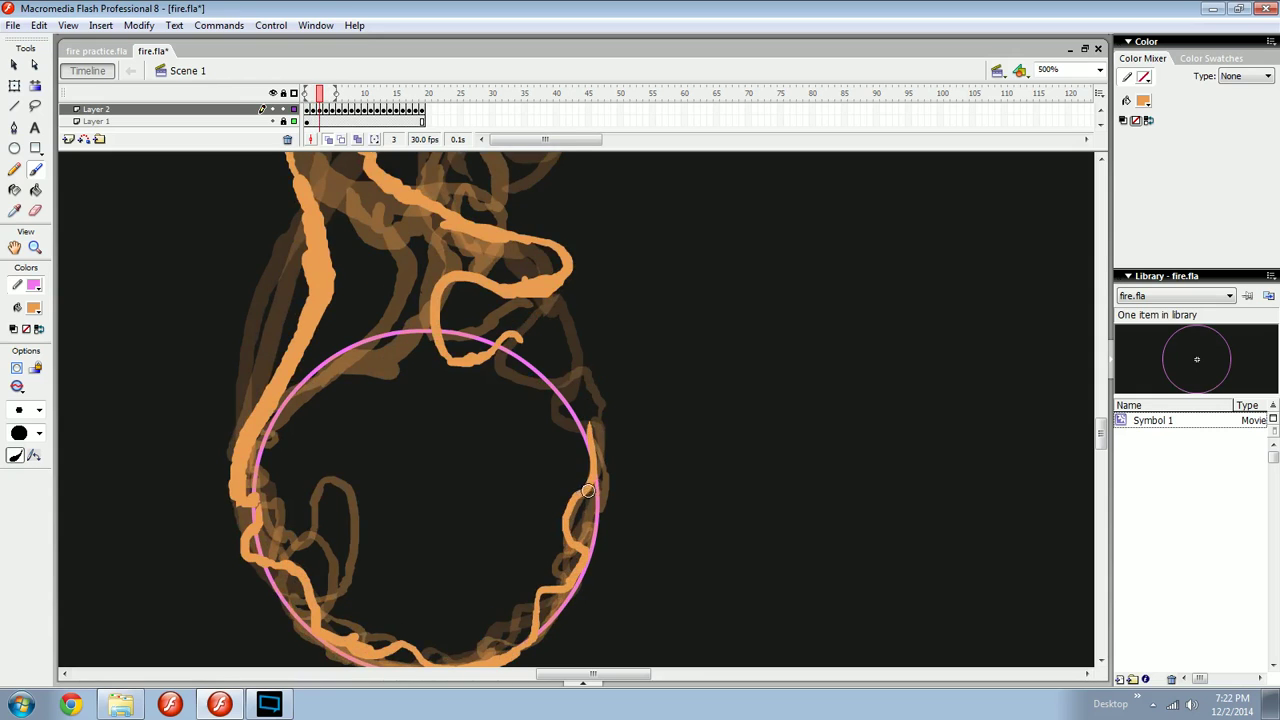
Draw a pointed zigzag flame on frame 3 joining the upper flame curl to the line on the circle's right edge.
{"action": "key", "text": "comma"}
{"action": "key", "text": "period"}
{"action": "key", "text": "comma"}
{"action": "key", "text": "comma"}
{"action": "key", "text": "period"}
{"action": "key", "text": "period"}
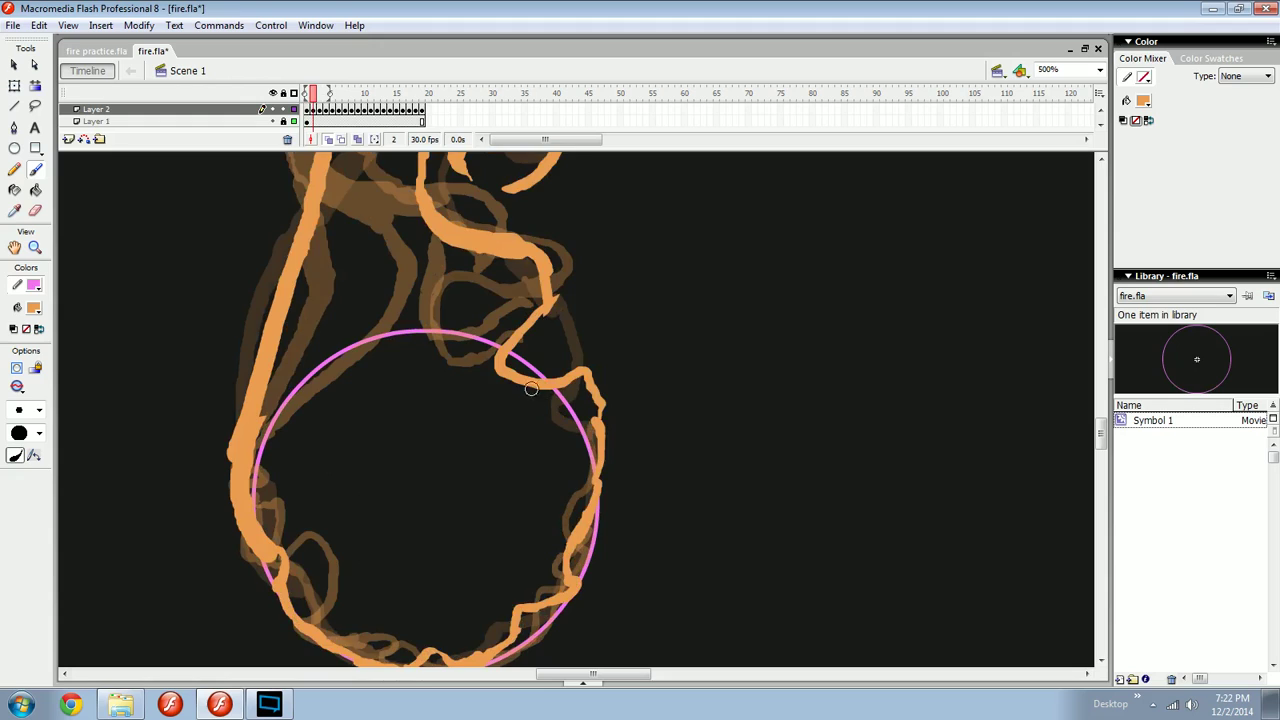
{"action": "mouse_move", "coordinate": [525, 341]}
{"action": "left_mouse_down"}
{"action": "mouse_move", "coordinate": [497, 370]}
{"action": "mouse_move", "coordinate": [596, 378]}
{"action": "mouse_move", "coordinate": [590, 432]}
{"action": "left_mouse_up"}
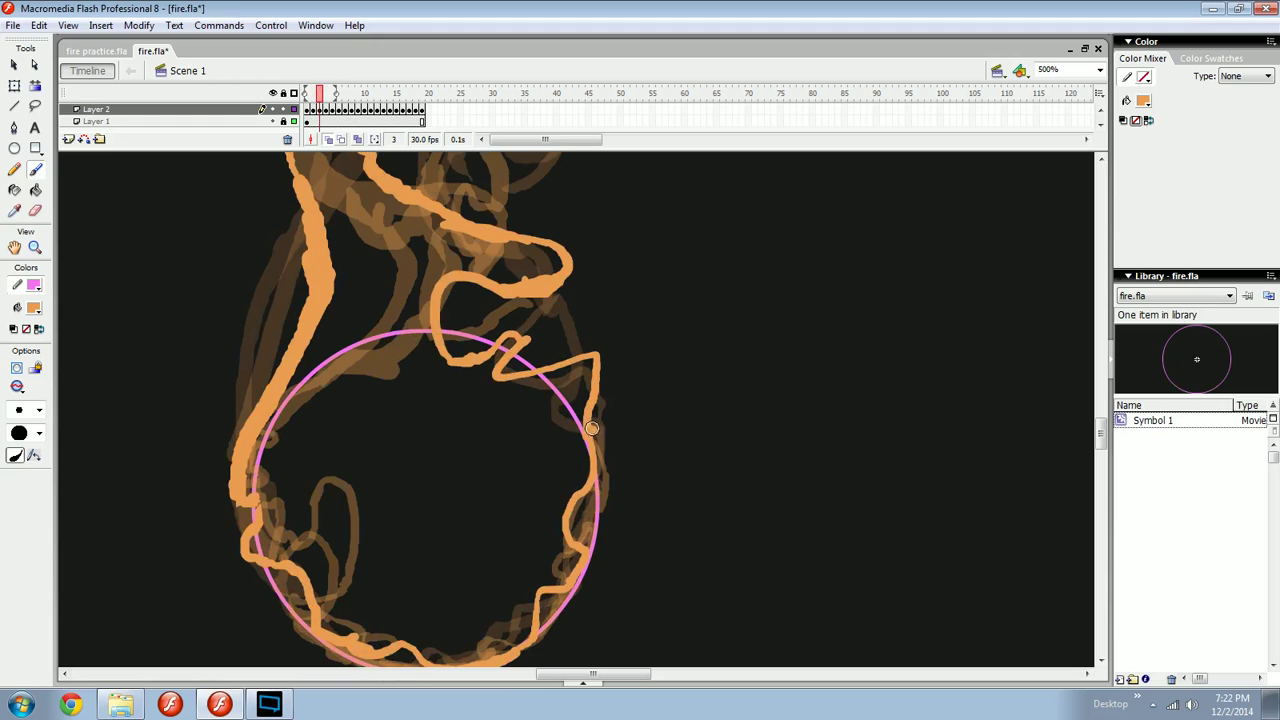
Draw a detached flame tip above the circle's upper-right edge on frame 4 and play the animation.
{"action": "key", "text": "period"}
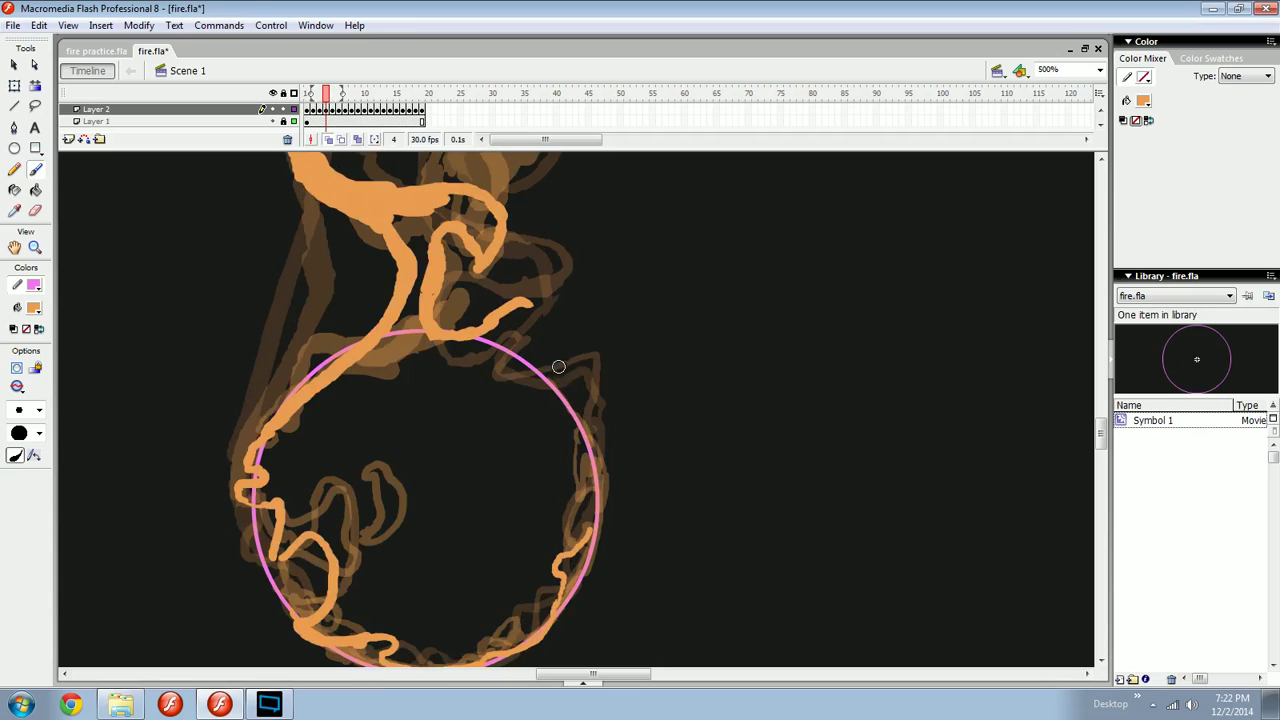
{"action": "left_click_drag", "start_coordinate": [507, 380], "coordinate": [528, 356]}
{"action": "mouse_move", "coordinate": [536, 357]}
{"action": "left_mouse_down"}
{"action": "mouse_move", "coordinate": [611, 346]}
{"action": "mouse_move", "coordinate": [592, 388]}
{"action": "left_mouse_up"}
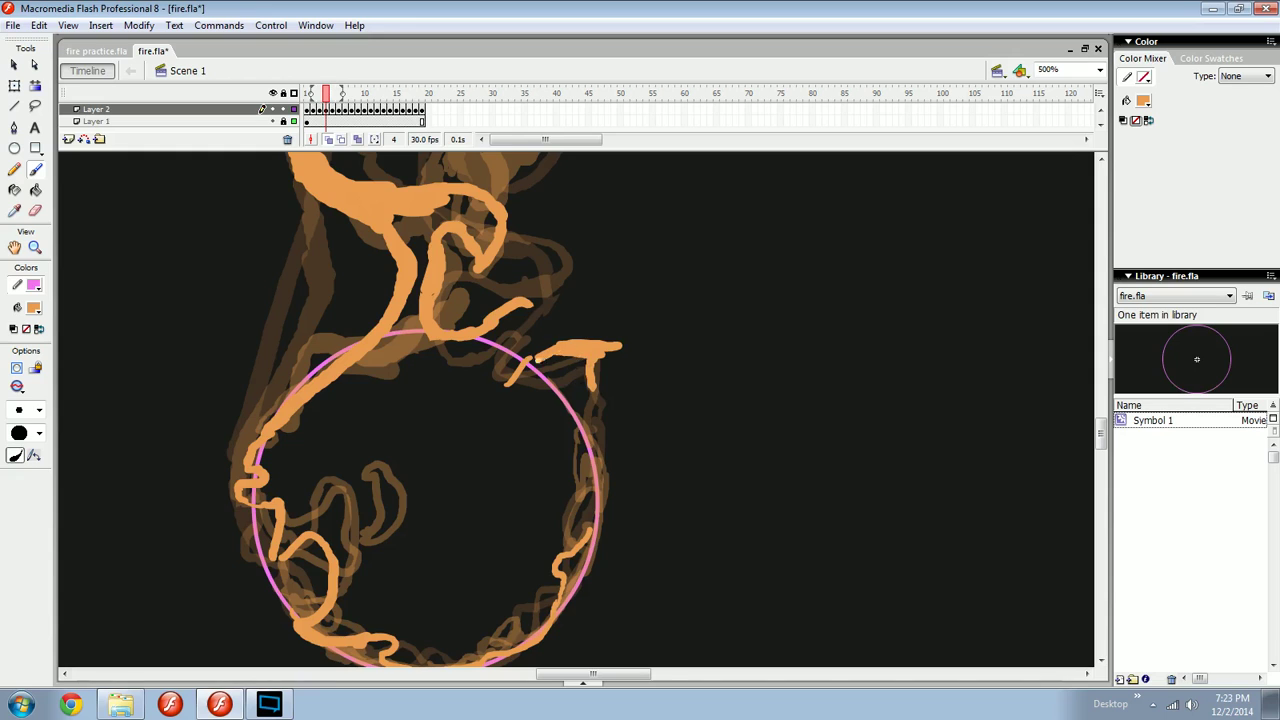
{"action": "key", "text": "Return"}
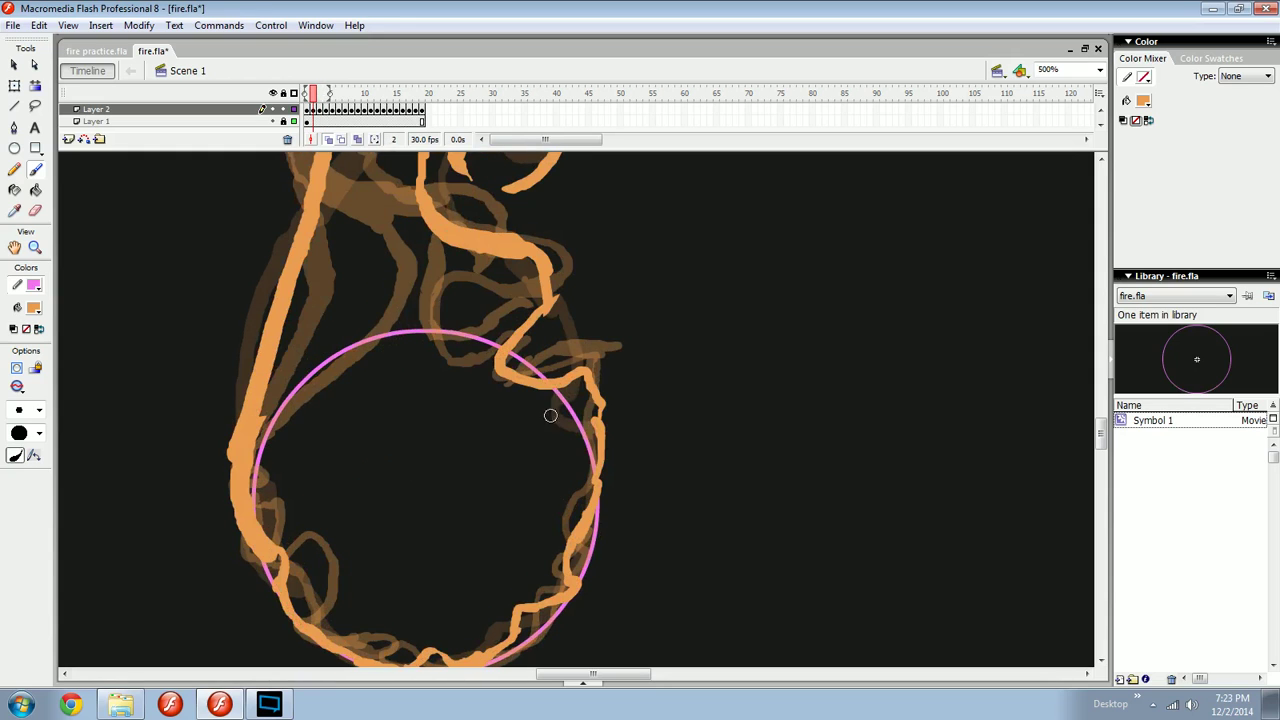
{"action": "left_click_drag", "start_coordinate": [569, 407], "coordinate": [641, 437]}
{"action": "key", "text": "ctrl+z"}
{"action": "key", "text": "ctrl+z"}
{"action": "key", "text": "comma"}
{"action": "key", "text": "period"}
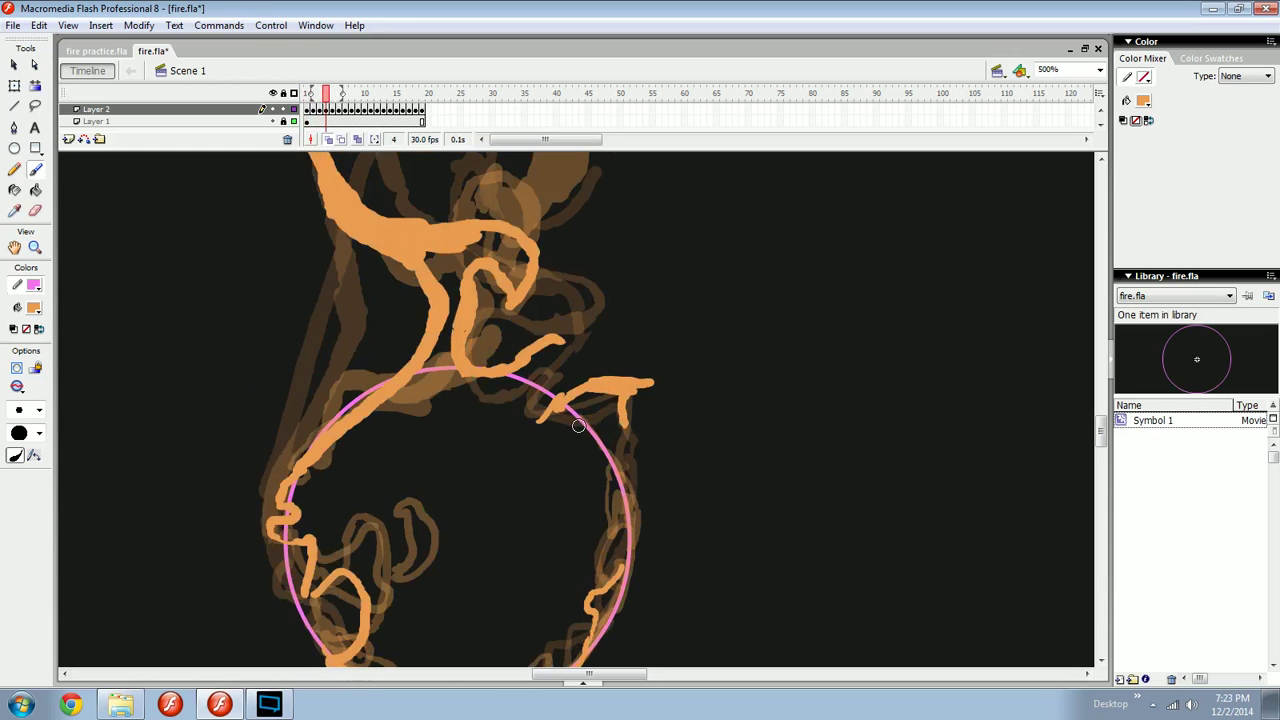
{"action": "mouse_move", "coordinate": [575, 436]}
{"action": "left_mouse_down"}
{"action": "mouse_move", "coordinate": [562, 487]}
{"action": "mouse_move", "coordinate": [585, 446]}
{"action": "mouse_move", "coordinate": [585, 387]}
{"action": "mouse_move", "coordinate": [604, 388]}
{"action": "left_mouse_up"}
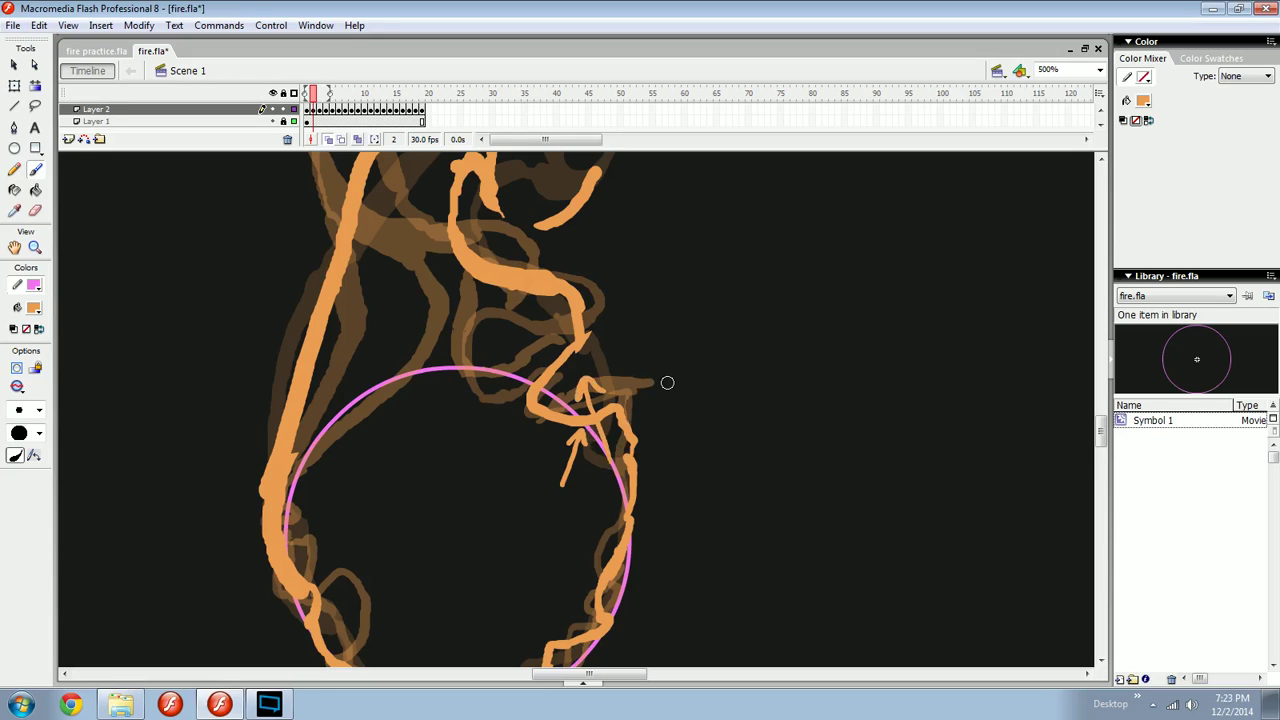
{"action": "key", "text": "ctrl+z"}
{"action": "key", "text": "ctrl+z"}
{"action": "key", "text": "ctrl+z"}
{"action": "key", "text": "ctrl+z"}
{"action": "key", "text": "comma"}
{"action": "key", "text": "period"}
{"action": "key", "text": "period"}
{"action": "key", "text": "period"}
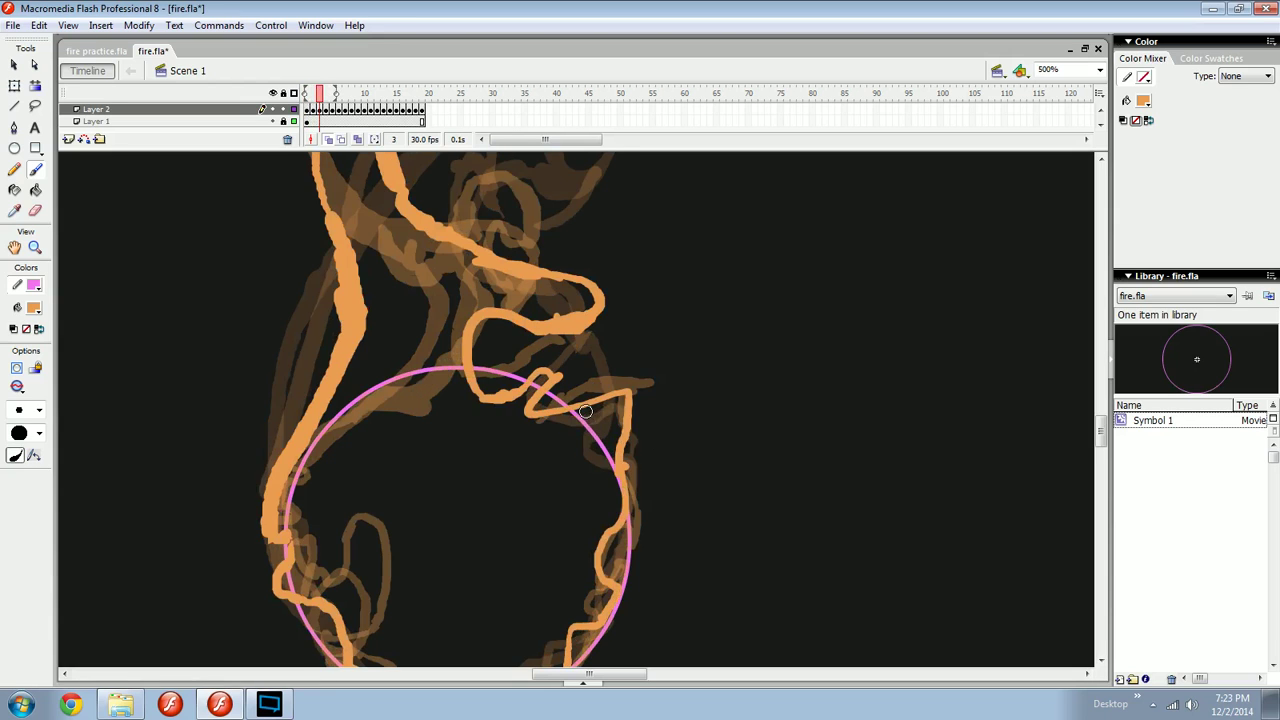
{"action": "key", "text": "comma"}
{"action": "key", "text": "comma"}
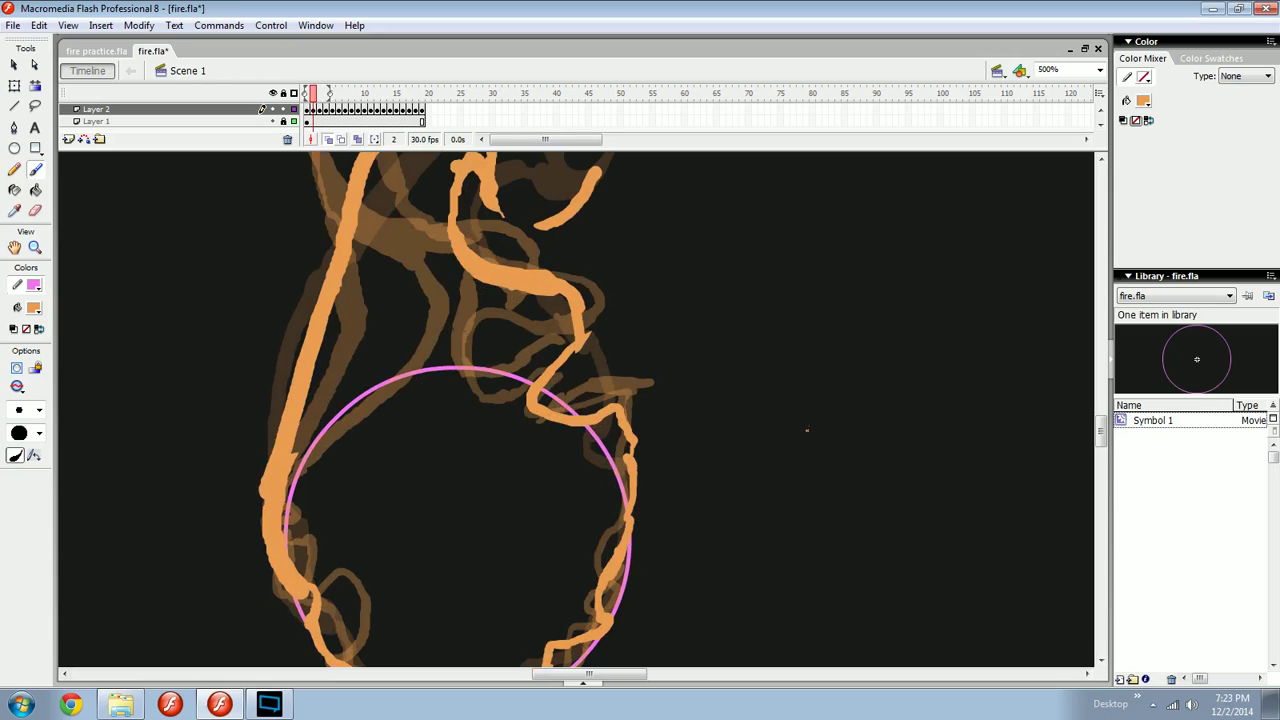
{"action": "mouse_move", "coordinate": [807, 428]}
{"action": "left_mouse_down"}
{"action": "mouse_move", "coordinate": [765, 461]}
{"action": "mouse_move", "coordinate": [752, 444]}
{"action": "left_mouse_up"}
{"action": "left_click_drag", "start_coordinate": [780, 396], "coordinate": [732, 429]}
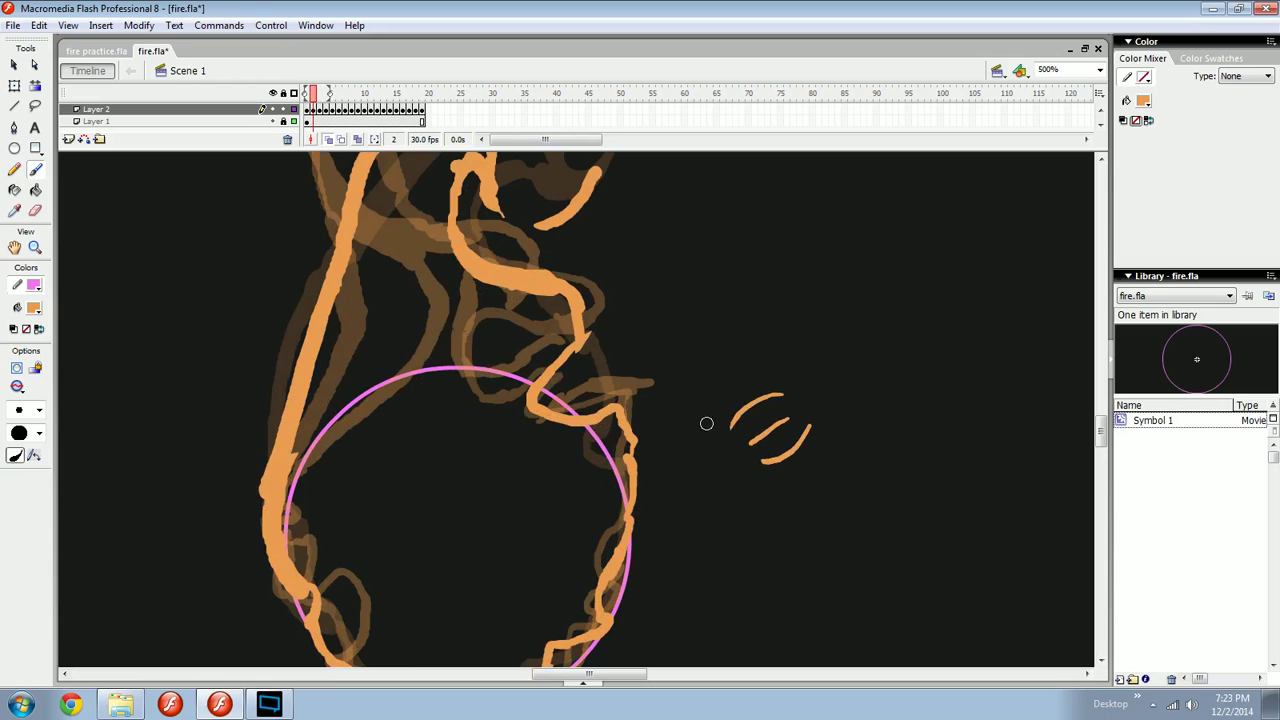
{"action": "key", "text": "period"}
{"action": "key", "text": "period"}
{"action": "key", "text": "comma"}
{"action": "key", "text": "comma"}
{"action": "mouse_move", "coordinate": [796, 392]}
{"action": "left_mouse_down"}
{"action": "mouse_move", "coordinate": [733, 385]}
{"action": "mouse_move", "coordinate": [802, 400]}
{"action": "left_mouse_up"}
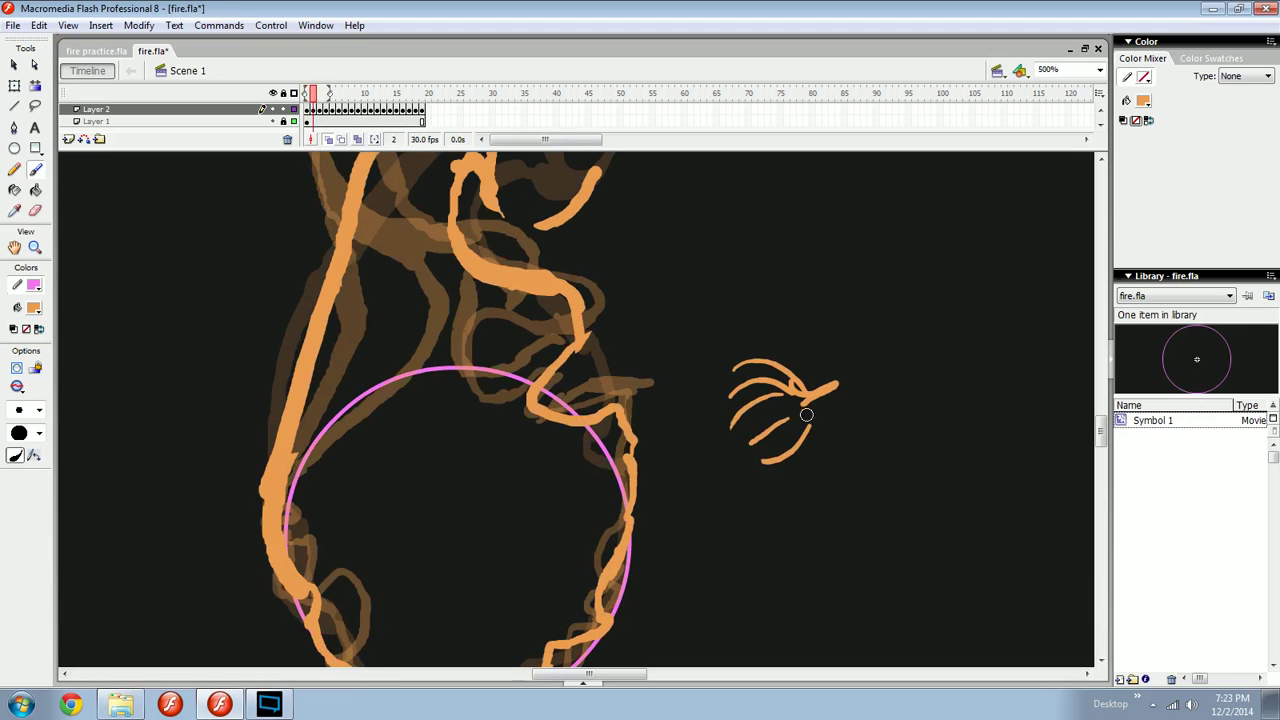
{"action": "key", "text": "ctrl+z"}
{"action": "key", "text": "ctrl+z"}
{"action": "key", "text": "ctrl+z"}
{"action": "key", "text": "ctrl+z"}
{"action": "key", "text": "ctrl+z"}
{"action": "key", "text": "ctrl+z"}
Try a curled flame tip above the circle's upper-right edge on frame 5, compare it with the neighbouring frames and delete it.
{"action": "key", "text": "period"}
{"action": "key", "text": "period"}
{"action": "key", "text": "period"}
{"action": "key", "text": "period"}
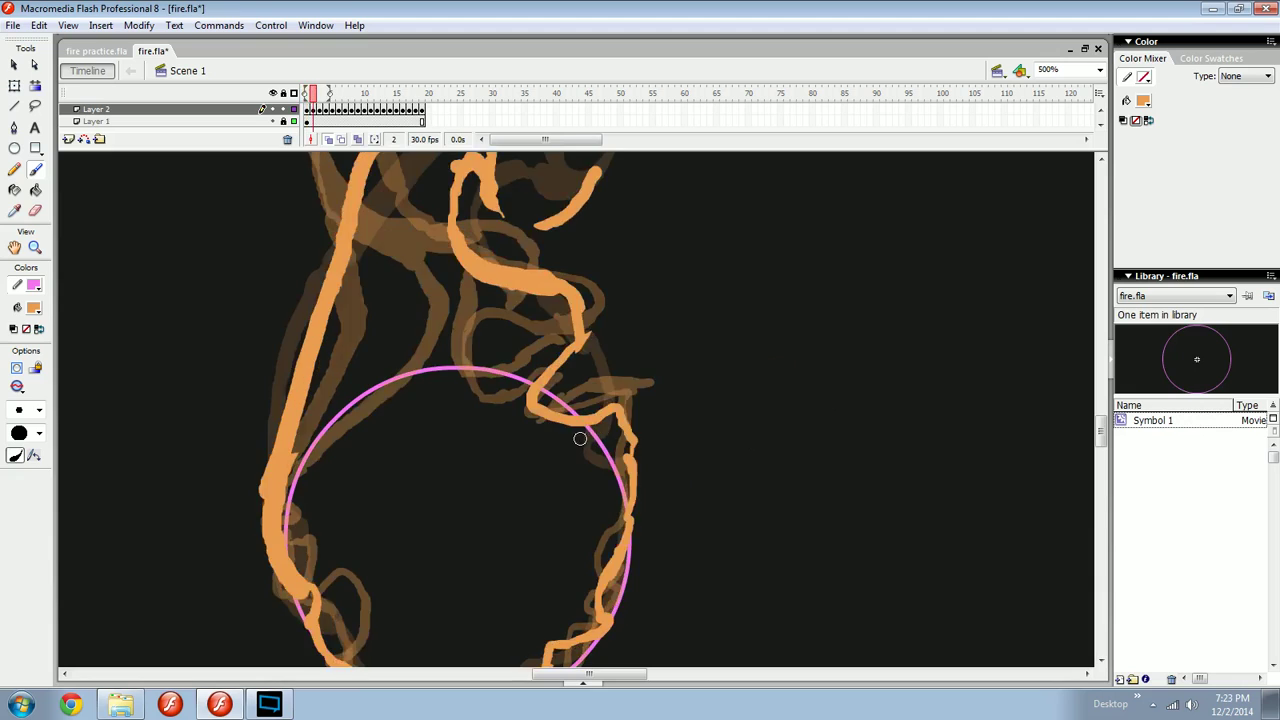
{"action": "mouse_move", "coordinate": [551, 384]}
{"action": "left_mouse_down"}
{"action": "mouse_move", "coordinate": [562, 362]}
{"action": "mouse_move", "coordinate": [655, 377]}
{"action": "left_mouse_up"}
{"action": "key", "text": "comma"}
{"action": "key", "text": "comma"}
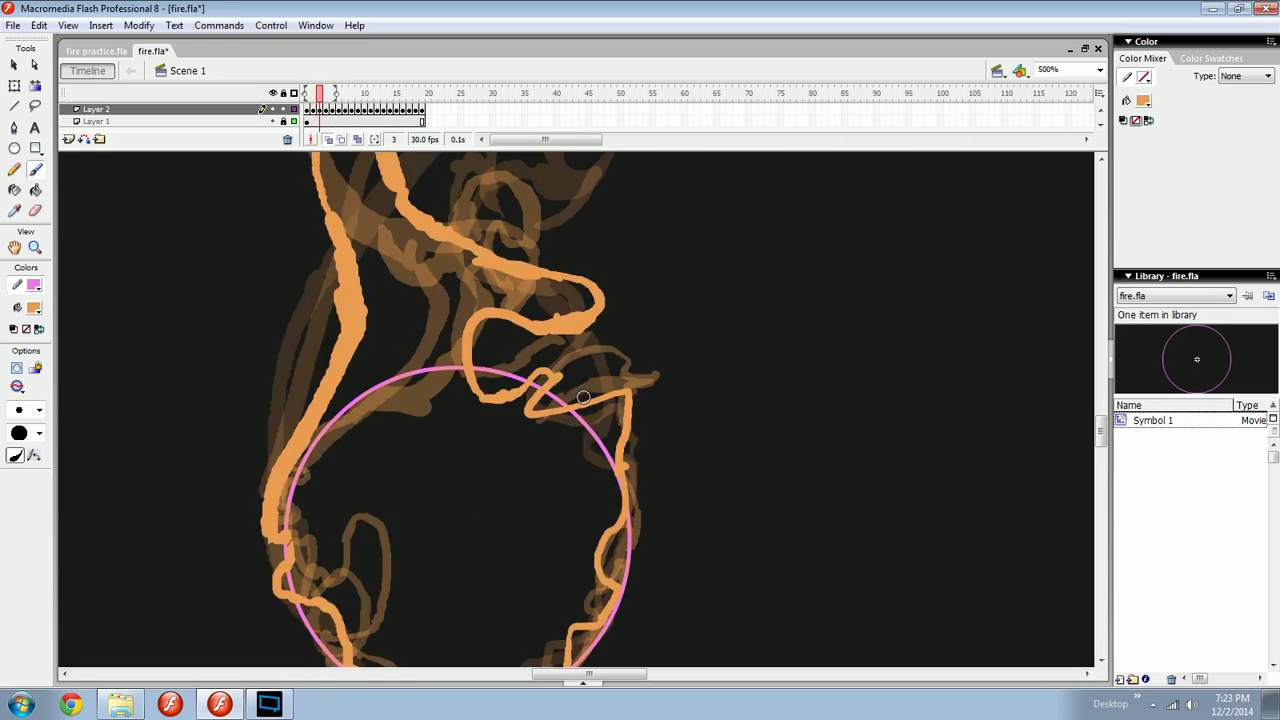
{"action": "key", "text": "period"}
{"action": "key", "text": "period"}
{"action": "key", "text": "comma"}
{"action": "key", "text": "period"}
{"action": "left_click", "coordinate": [628, 374], "text": "ctrl"}
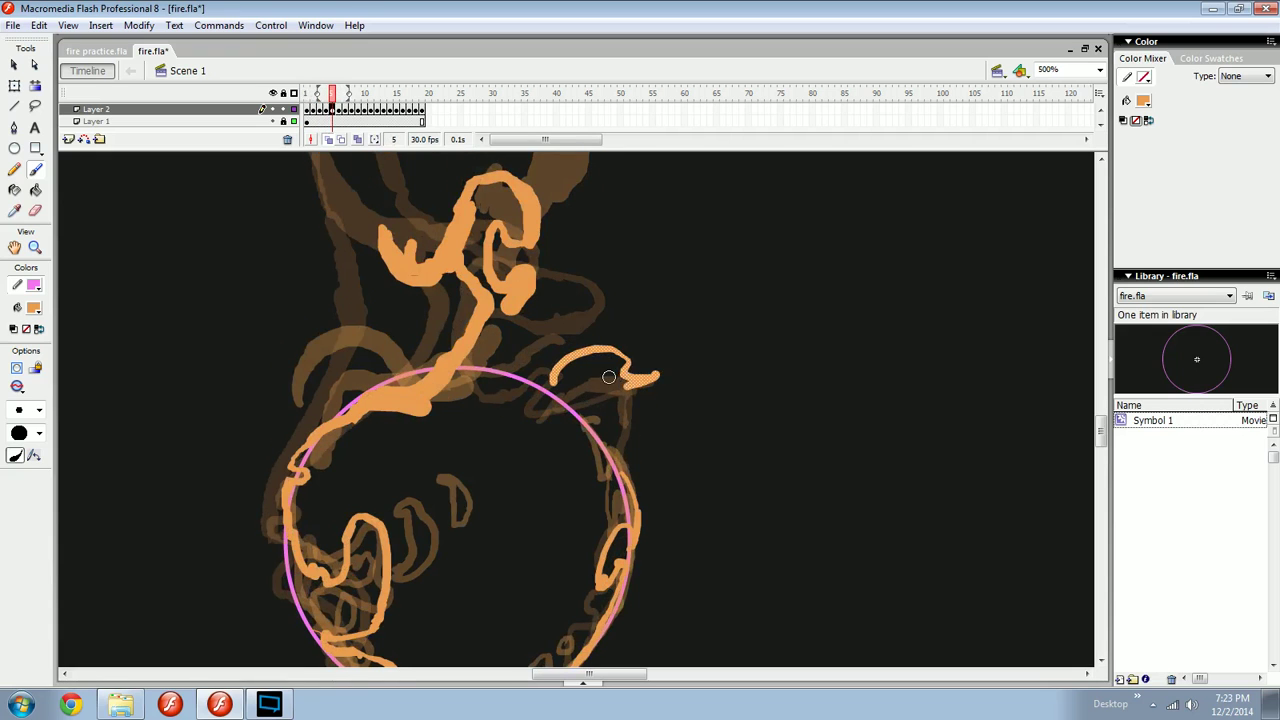
{"action": "key", "text": "Delete"}
Draw an arched flame tip over the circle's upper-right edge on frame 5, comparing it with frames 3 and 4.
{"action": "key", "text": "comma"}
{"action": "key", "text": "comma"}
{"action": "key", "text": "comma"}
{"action": "key", "text": "period"}
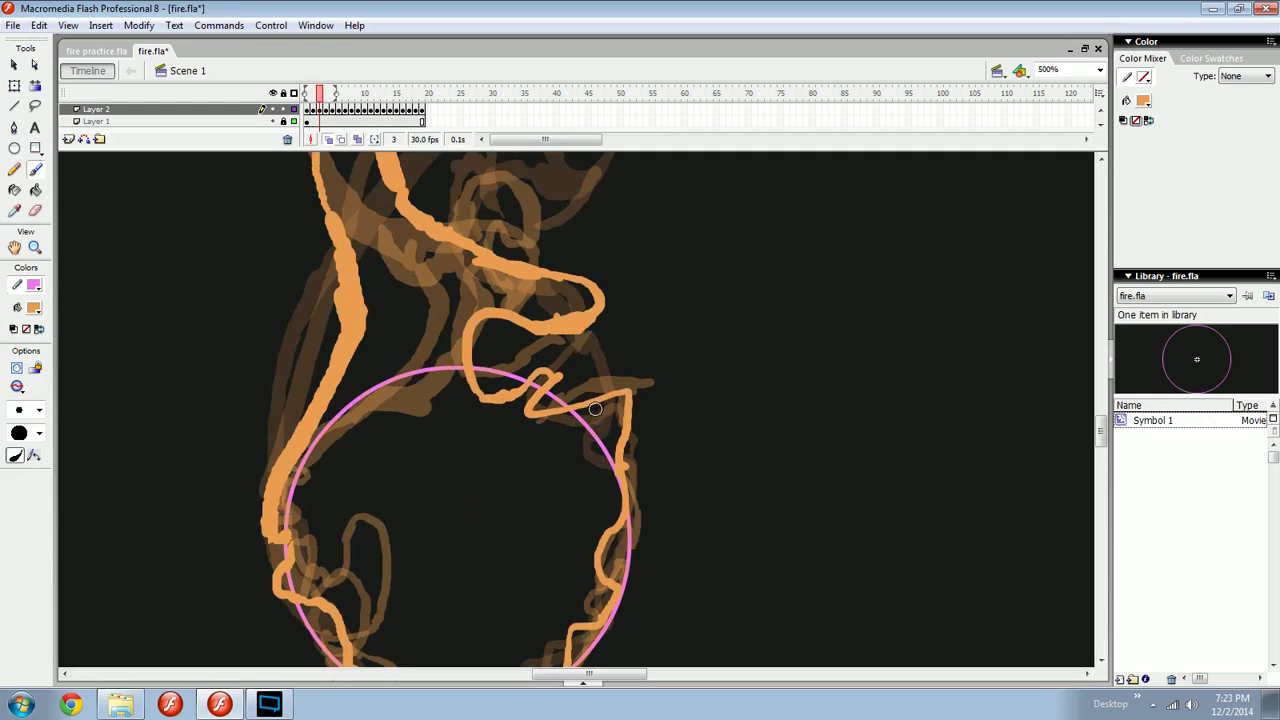
{"action": "key", "text": "period"}
{"action": "key", "text": "period"}
{"action": "mouse_move", "coordinate": [565, 432]}
{"action": "left_mouse_down"}
{"action": "mouse_move", "coordinate": [562, 394]}
{"action": "mouse_move", "coordinate": [607, 367]}
{"action": "mouse_move", "coordinate": [641, 398]}
{"action": "left_mouse_up"}
{"action": "key", "text": "comma"}
{"action": "key", "text": "comma"}
{"action": "key", "text": "period"}
{"action": "key", "text": "period"}
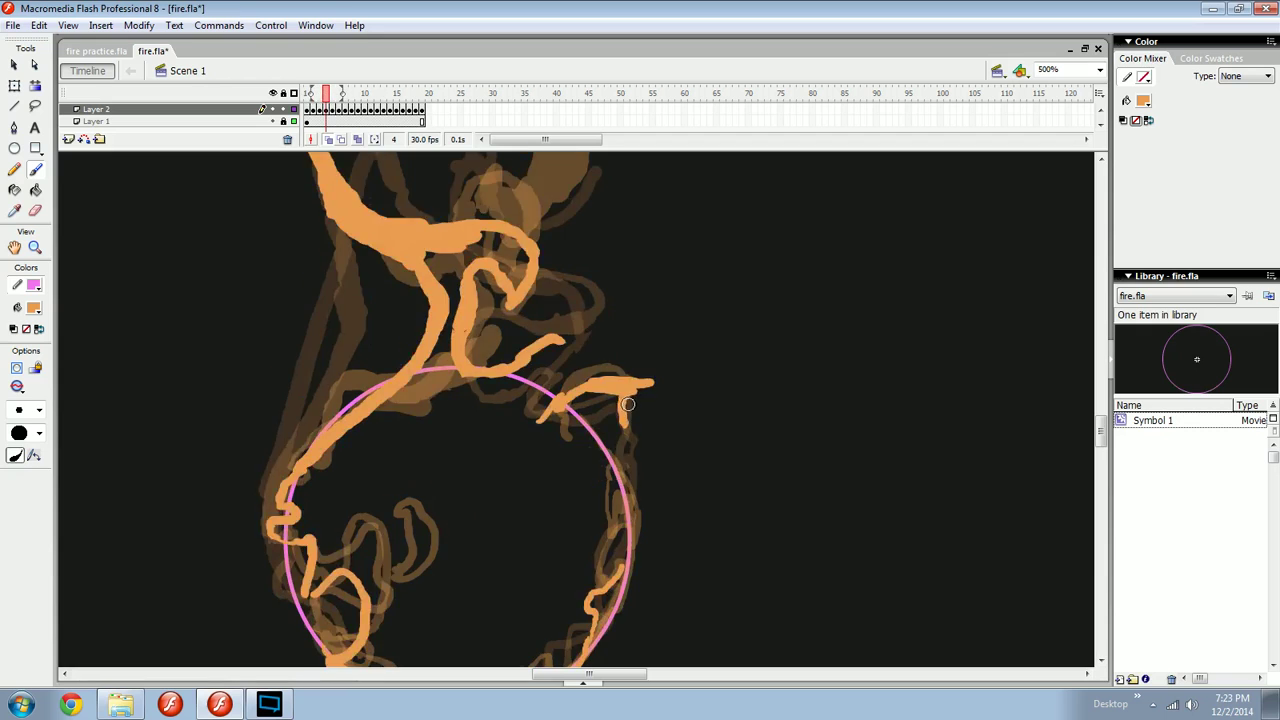
{"action": "key", "text": "comma"}
{"action": "key", "text": "period"}
{"action": "key", "text": "period"}
{"action": "key", "text": "comma"}
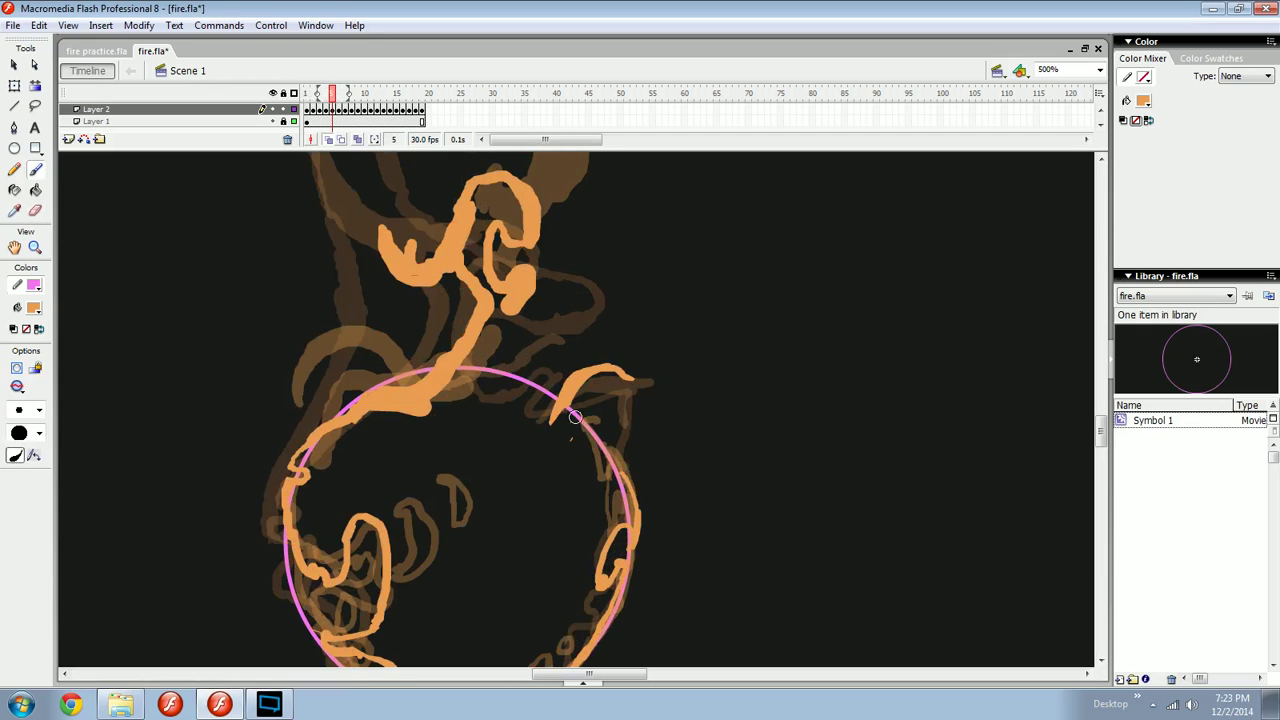
Draw the rising flame tip at the circle's upper-right edge on frames 6 and 7.
{"action": "key", "text": "comma"}
{"action": "key", "text": "period"}
{"action": "key", "text": "comma"}
{"action": "key", "text": "comma"}
{"action": "key", "text": "period"}
{"action": "key", "text": "period"}
{"action": "key", "text": "period"}
{"action": "mouse_move", "coordinate": [548, 427]}
{"action": "left_mouse_down"}
{"action": "mouse_move", "coordinate": [567, 367]}
{"action": "mouse_move", "coordinate": [602, 341]}
{"action": "left_mouse_up"}
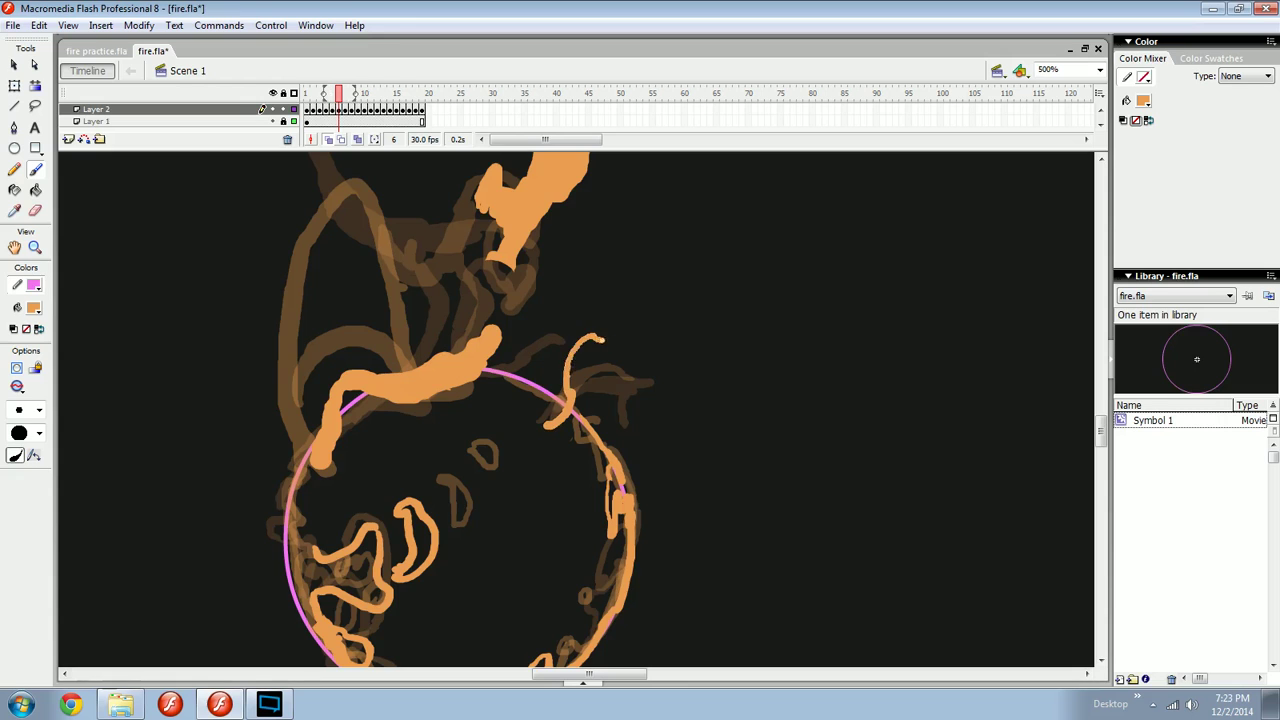
{"action": "key", "text": "period"}
{"action": "mouse_move", "coordinate": [562, 420]}
{"action": "left_mouse_down"}
{"action": "mouse_move", "coordinate": [578, 392]}
{"action": "mouse_move", "coordinate": [565, 305]}
{"action": "mouse_move", "coordinate": [580, 418]}
{"action": "mouse_move", "coordinate": [588, 355]}
{"action": "mouse_move", "coordinate": [581, 401]}
{"action": "mouse_move", "coordinate": [606, 404]}
{"action": "mouse_move", "coordinate": [592, 406]}
{"action": "left_mouse_up"}
Examine the upper-right flame on frames 8 to 11 and play the animation.
{"action": "key", "text": "period"}
{"action": "key", "text": "period"}
{"action": "key", "text": "comma"}
{"action": "key", "text": "period"}
{"action": "key", "text": "period"}
{"action": "key", "text": "period"}
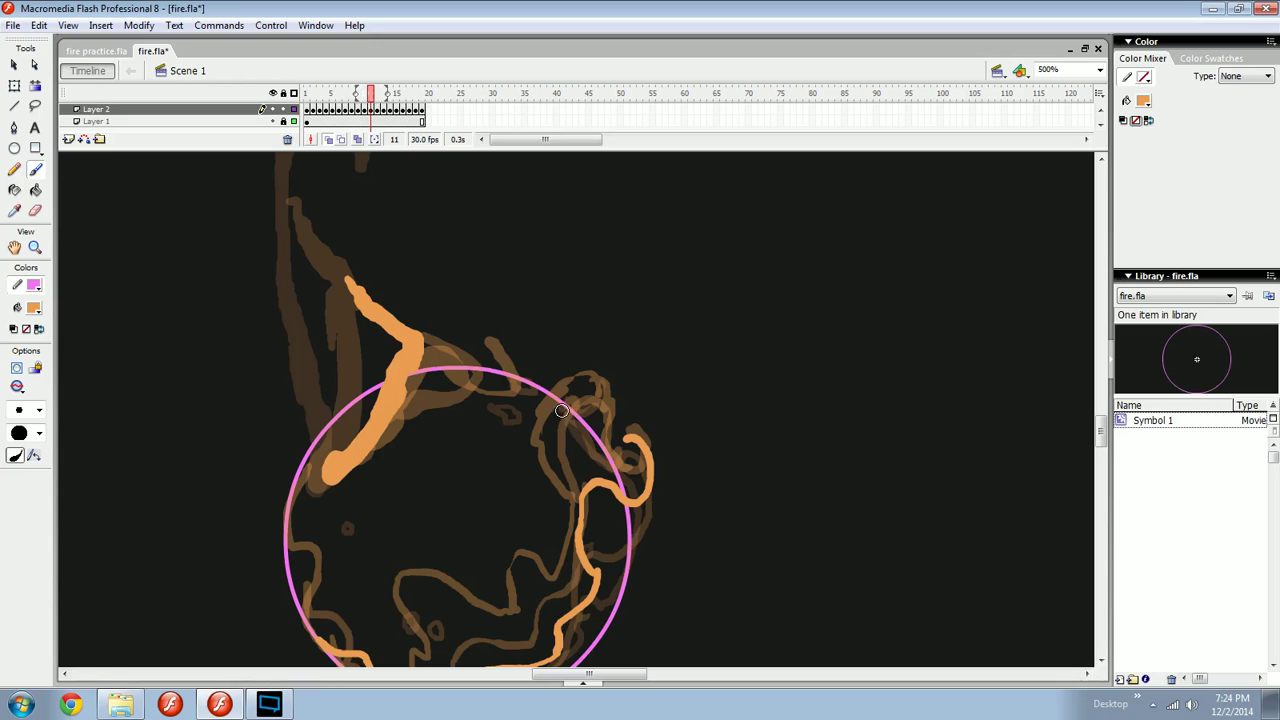
{"action": "key", "text": "Return"}
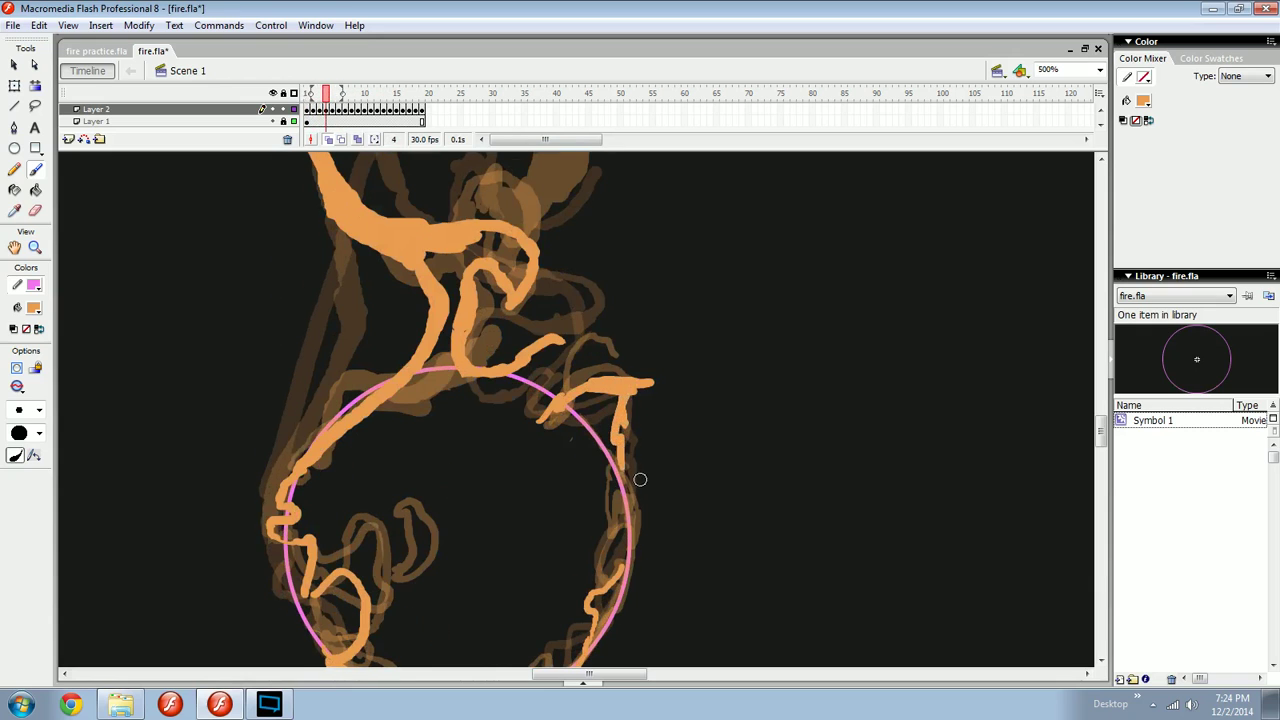
Extend the upper-right flame tips down to the circle's right edge on frames 4 to 7.
{"action": "left_click_drag", "start_coordinate": [627, 381], "coordinate": [621, 486]}
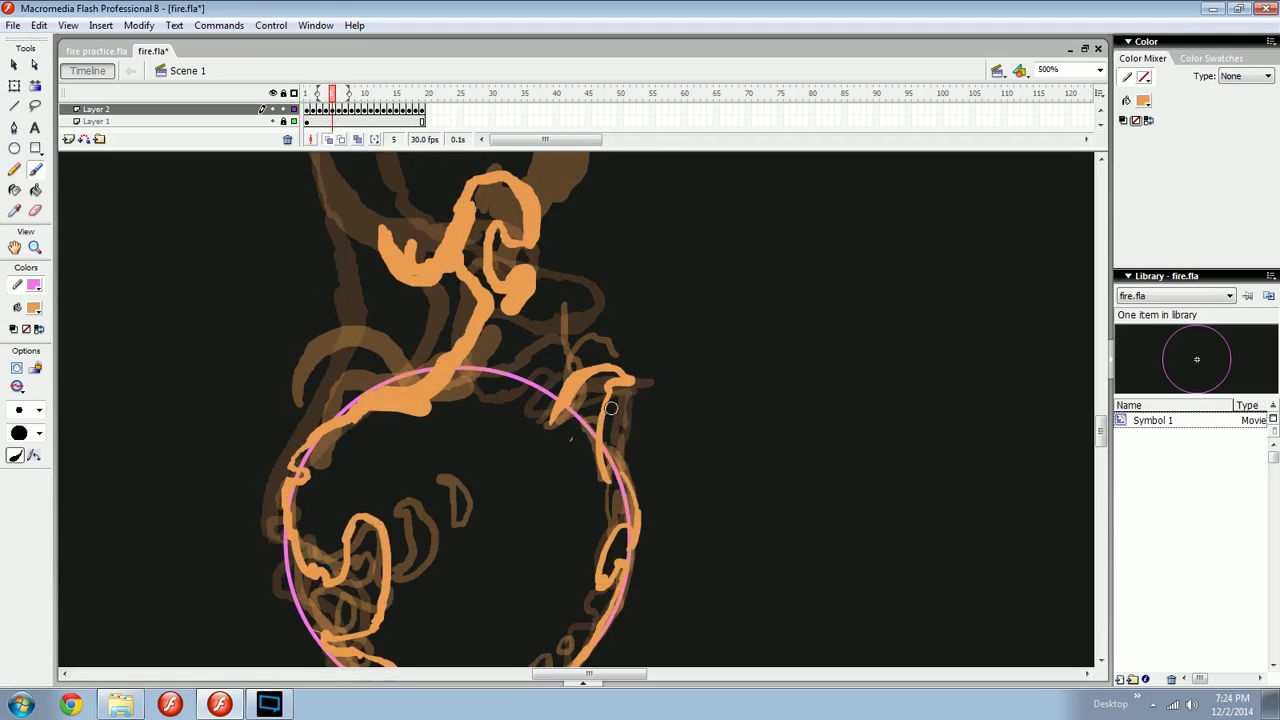
{"action": "key", "text": "period"}
{"action": "key", "text": "period"}
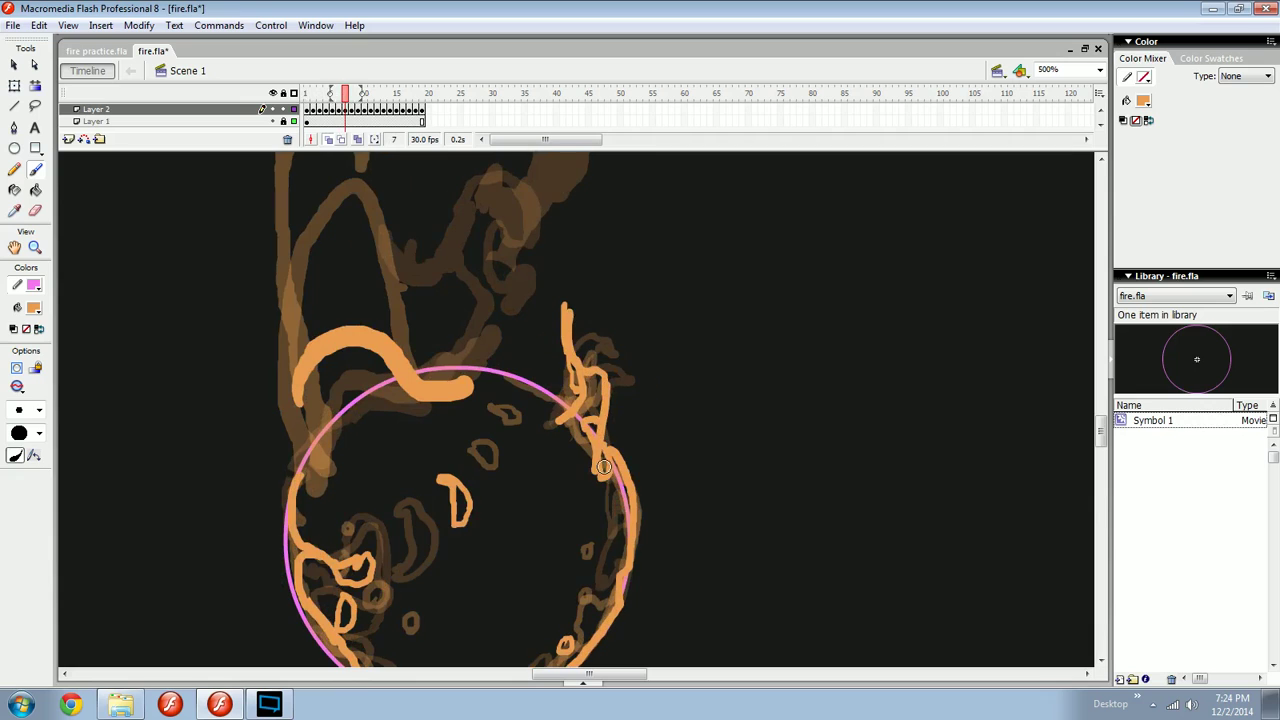
Draw the stretched flame tip at the circle's upper-right edge on frame 8 and its detached tip on frame 9.
{"action": "key", "text": "period"}
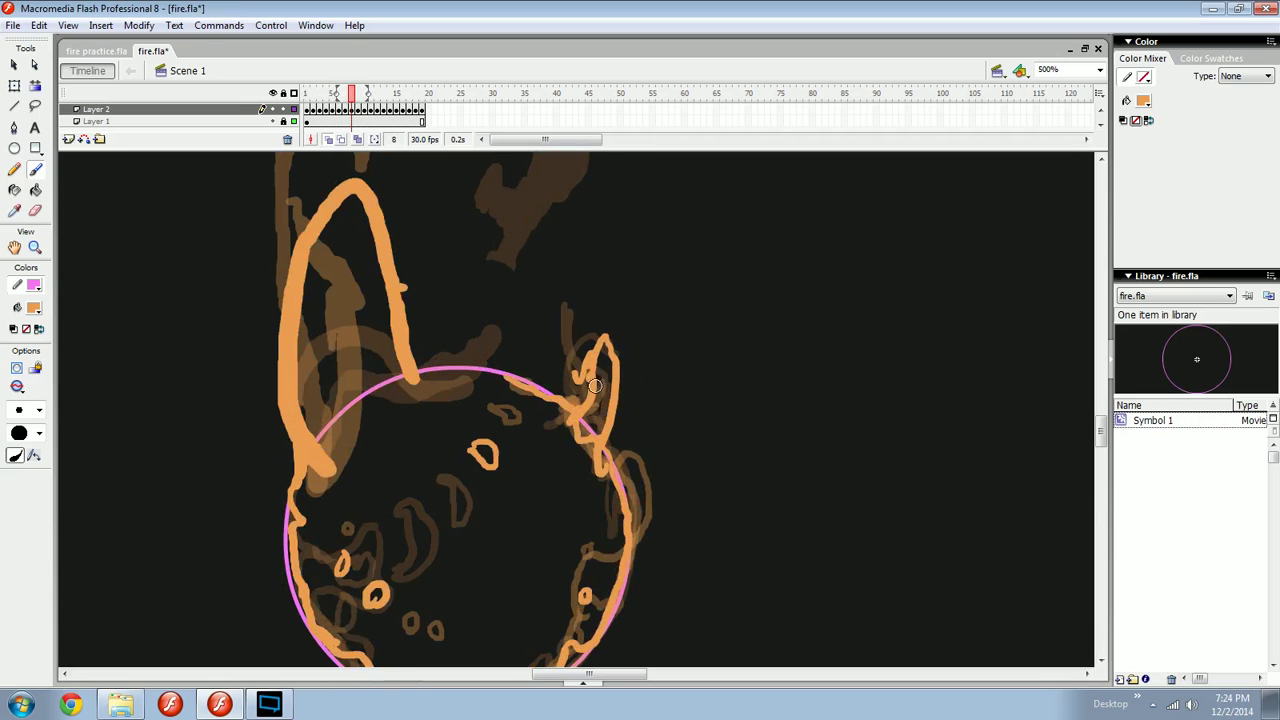
{"action": "key", "text": "period"}
{"action": "left_click_drag", "start_coordinate": [633, 357], "coordinate": [626, 334]}
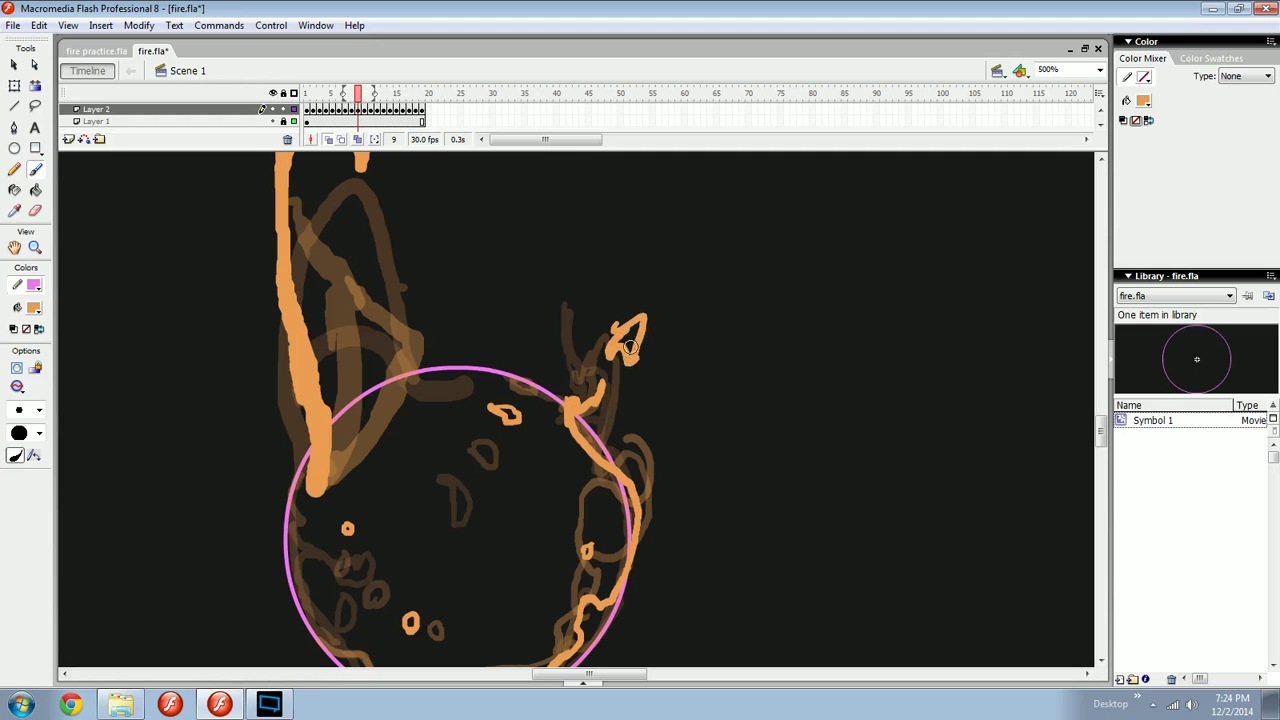
{"action": "left_click_drag", "start_coordinate": [606, 405], "coordinate": [578, 463]}
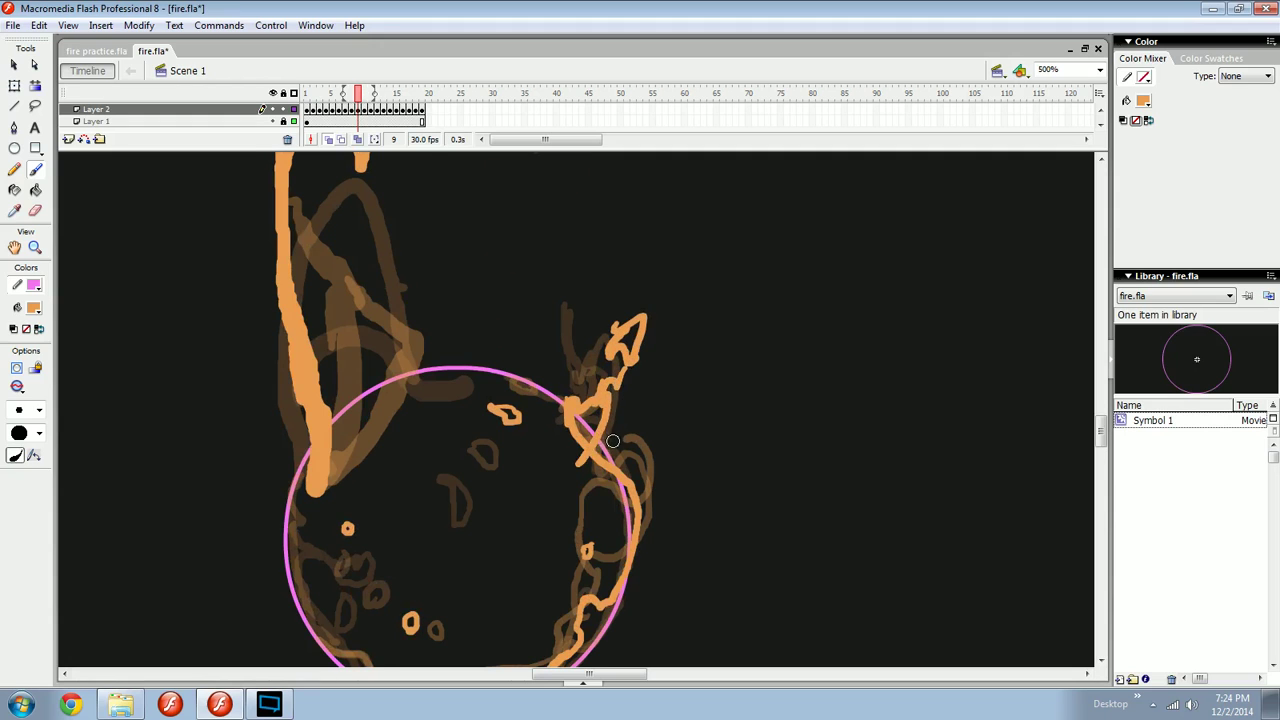
Draw a short flame tip at the circle's upper-right edge on frame 10 and erase its excess upper end.
{"action": "key", "text": "period"}
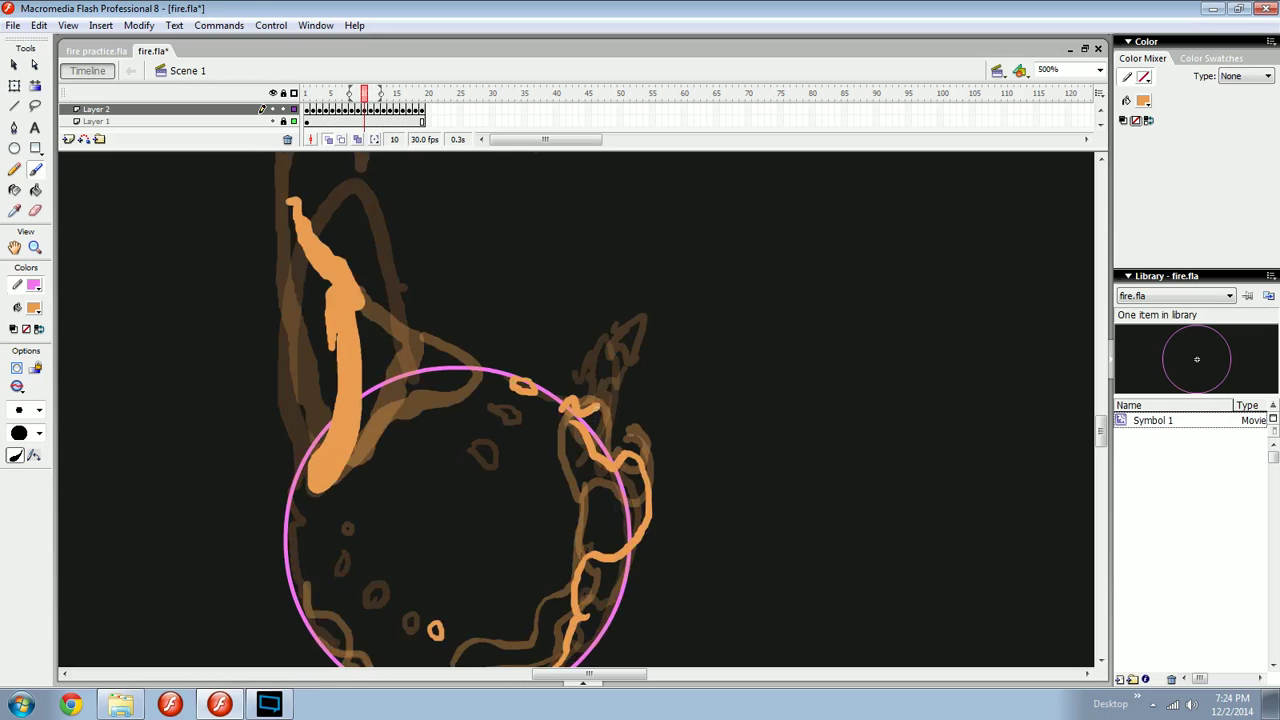
{"action": "left_click_drag", "start_coordinate": [611, 391], "coordinate": [607, 444]}
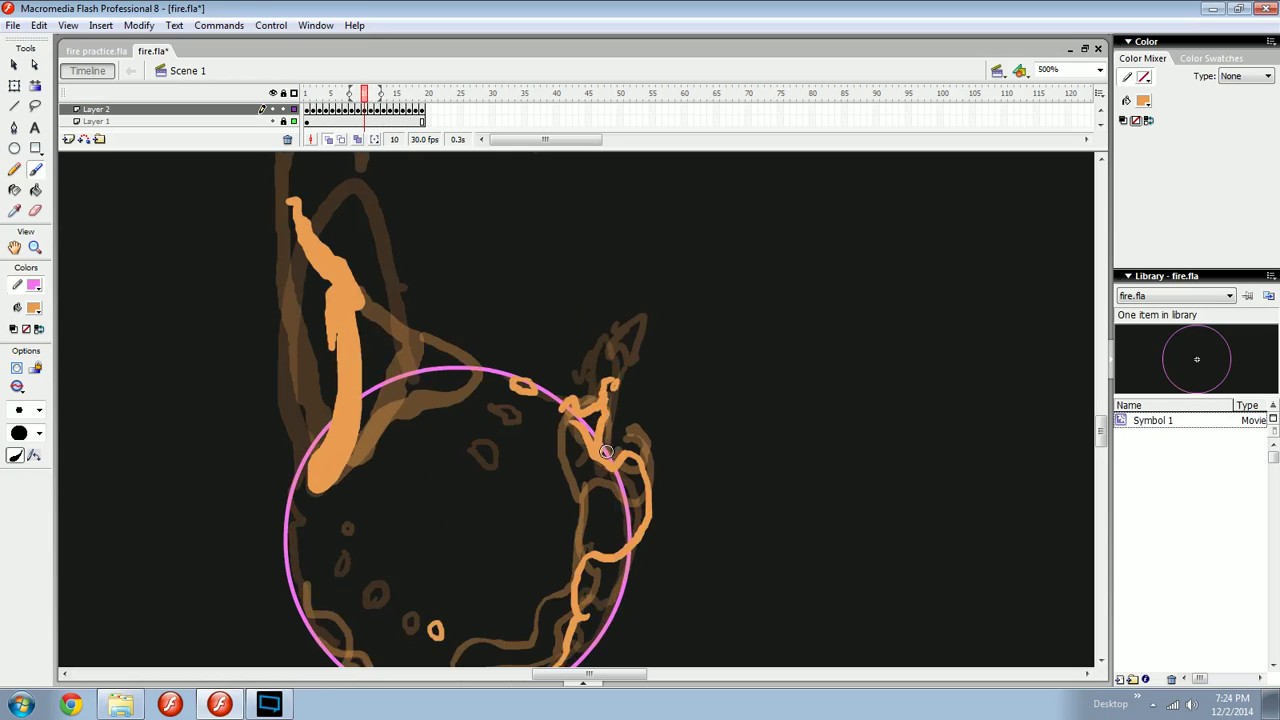
{"action": "key", "text": "e"}
{"action": "left_click_drag", "start_coordinate": [602, 372], "coordinate": [617, 388]}
{"action": "key", "text": "n"}
{"action": "key", "text": "comma"}
{"action": "key", "text": "period"}
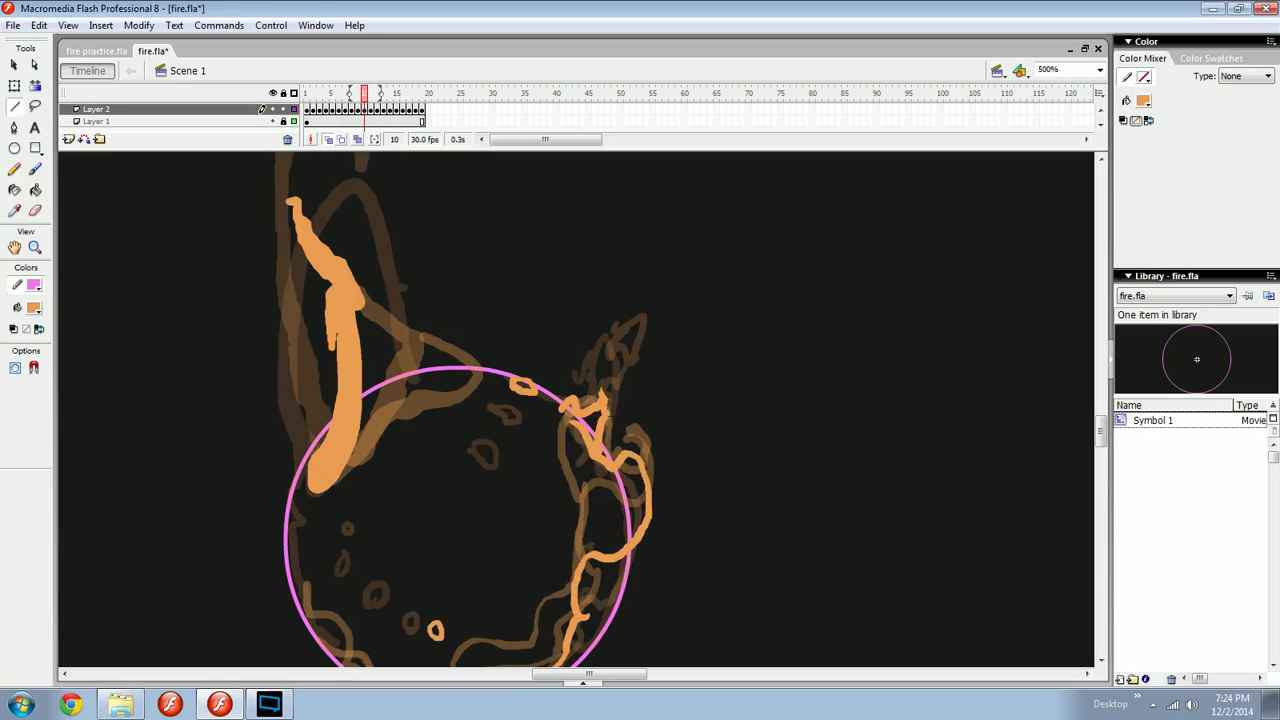
{"action": "key", "text": "b"}
{"action": "key", "text": "period"}
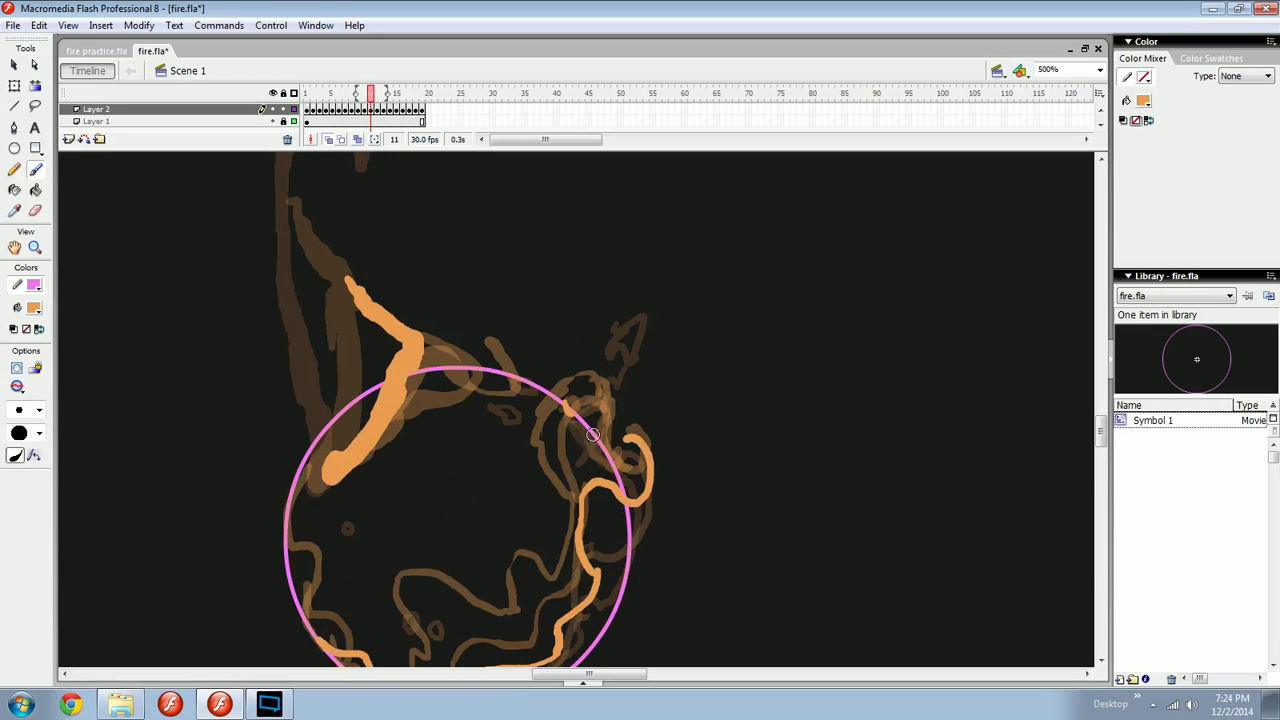
Examine the flames around the circle frame by frame from frame 11 back to the earliest frames.
{"action": "key", "text": "comma"}
{"action": "key", "text": "comma"}
{"action": "key", "text": "comma"}
{"action": "key", "text": "comma"}
{"action": "key", "text": "comma"}
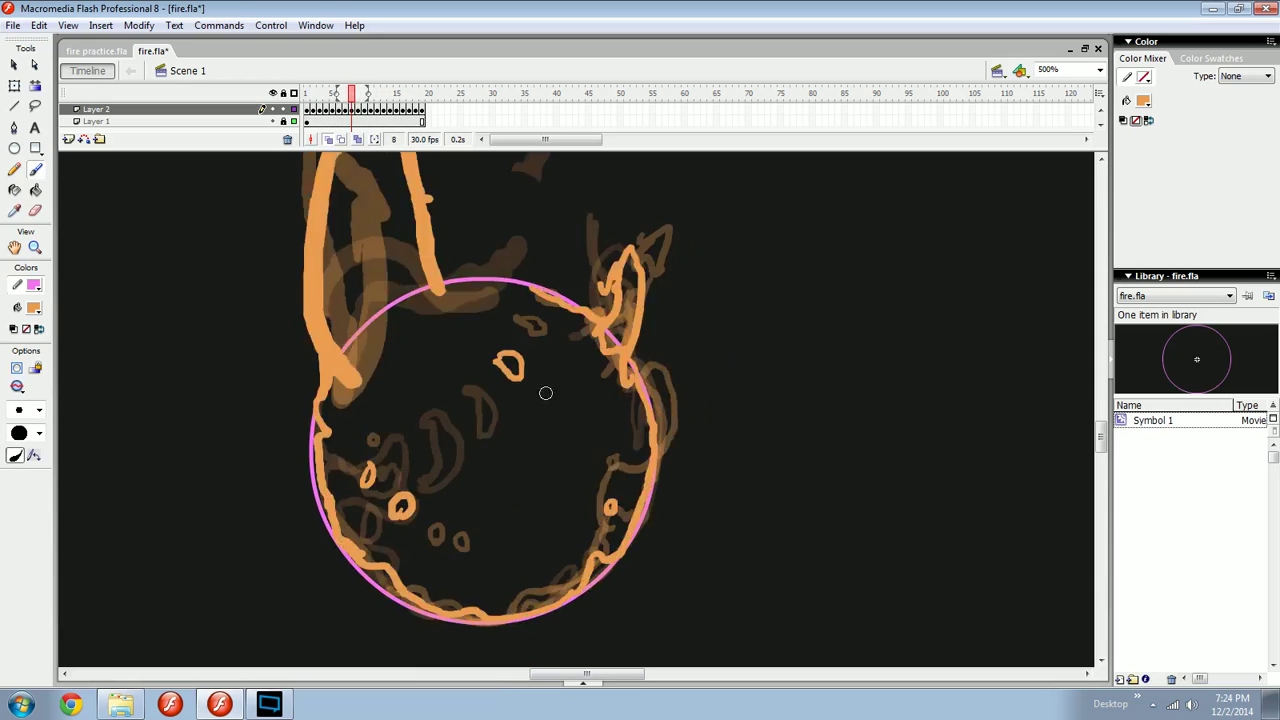
{"action": "key", "text": "comma"}
{"action": "key", "text": "comma"}
{"action": "key", "text": "comma"}
{"action": "key", "text": "comma"}
{"action": "key", "text": "period"}
{"action": "key", "text": "period"}
{"action": "key", "text": "period"}
{"action": "key", "text": "period"}
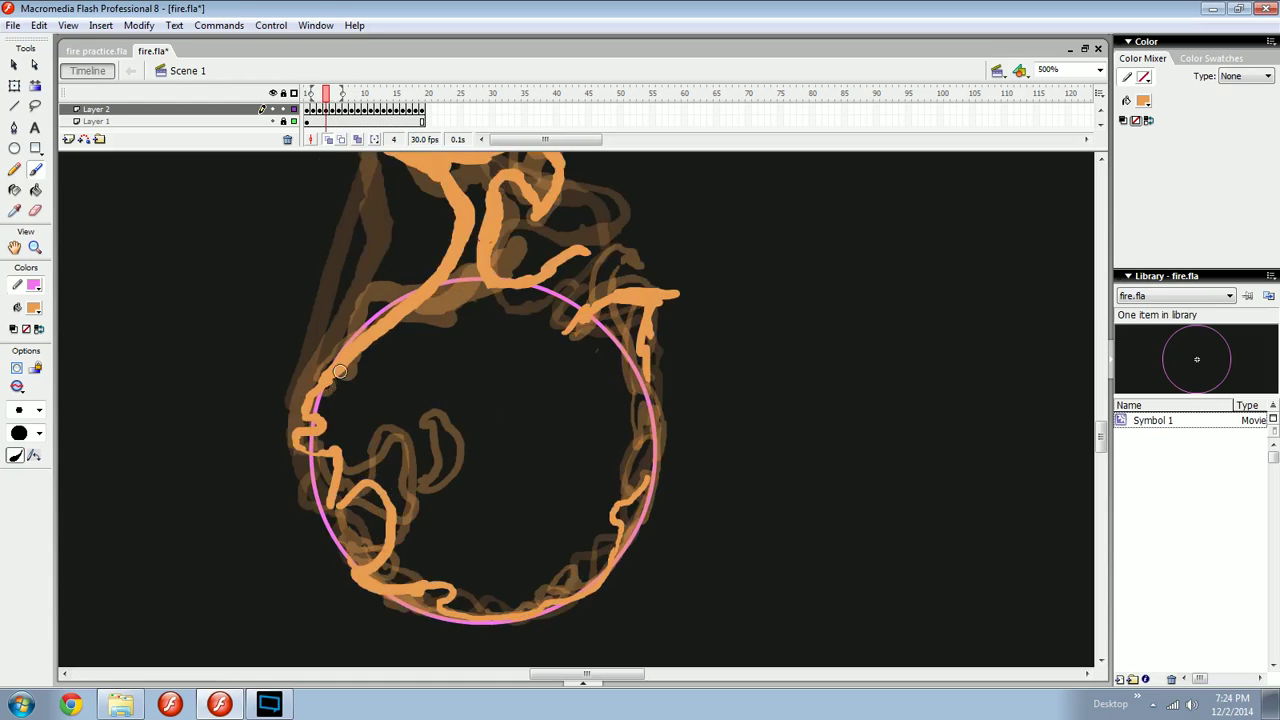
Refine the flame outline where it meets the circle's upper-left edge on frames 4 and 5.
{"action": "mouse_move", "coordinate": [352, 368]}
{"action": "left_mouse_down"}
{"action": "mouse_move", "coordinate": [375, 362]}
{"action": "mouse_move", "coordinate": [336, 388]}
{"action": "mouse_move", "coordinate": [372, 390]}
{"action": "mouse_move", "coordinate": [322, 374]}
{"action": "left_mouse_up"}
{"action": "key", "text": "comma"}
{"action": "key", "text": "comma"}
{"action": "key", "text": "period"}
{"action": "key", "text": "period"}
{"action": "key", "text": "comma"}
{"action": "key", "text": "period"}
{"action": "key", "text": "e"}
{"action": "key", "text": "n"}
{"action": "key", "text": "b"}
{"action": "key", "text": "comma"}
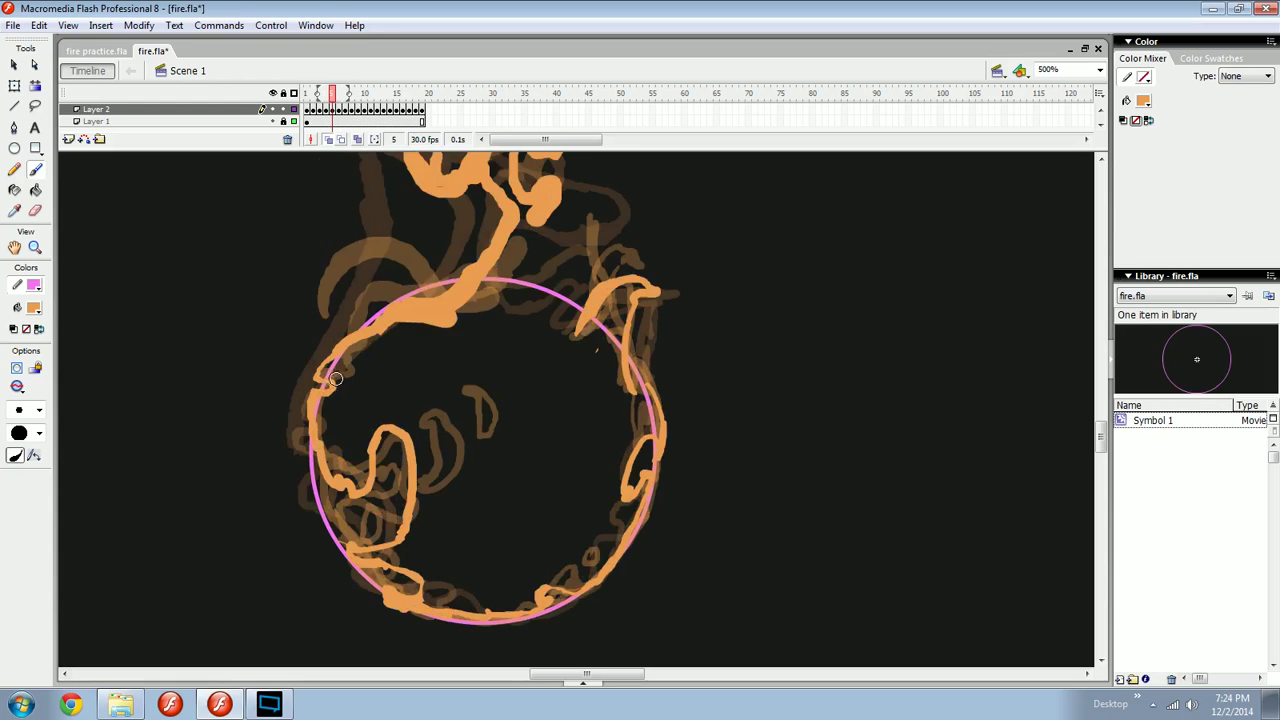
Draw the lower end of the upper-left flame onto the circle's edge on frames 6 and 7.
{"action": "key", "text": "comma"}
{"action": "key", "text": "period"}
{"action": "key", "text": "period"}
{"action": "key", "text": "period"}
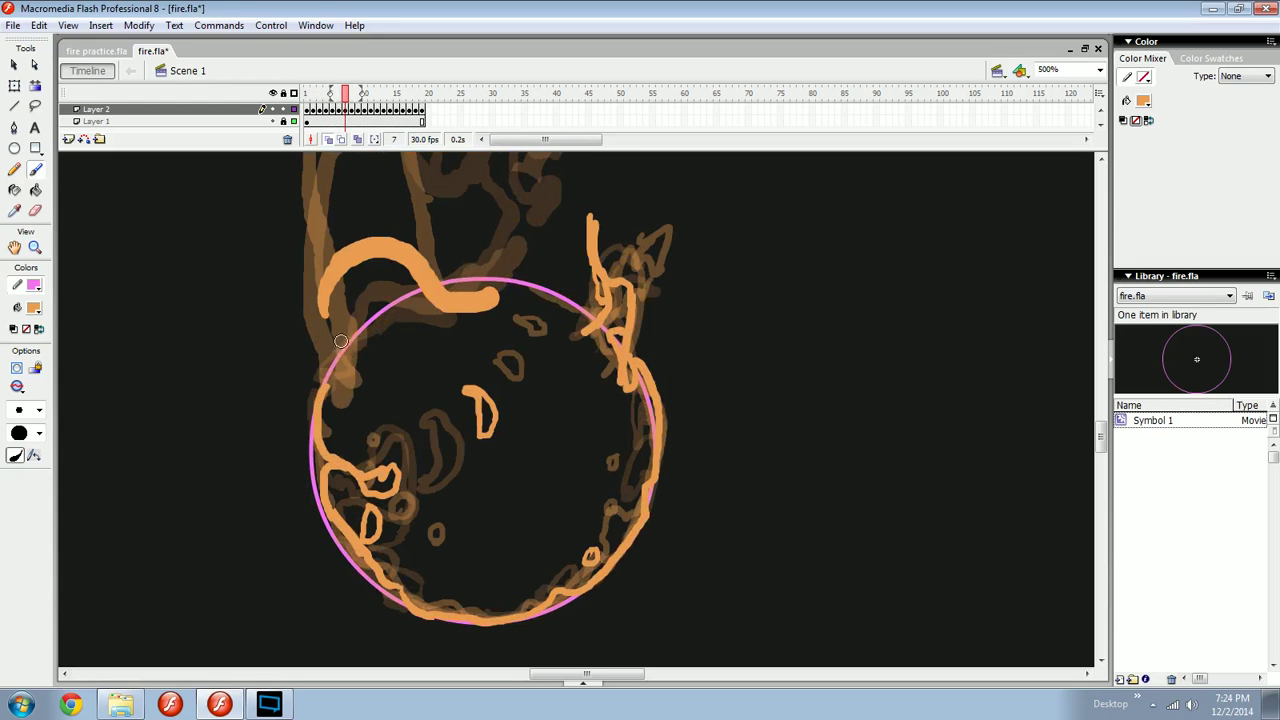
{"action": "key", "text": "comma"}
{"action": "key", "text": "period"}
{"action": "left_click_drag", "start_coordinate": [361, 352], "coordinate": [338, 380]}
Add a small ember just inside the circle's upper-left edge on frames 7 and 8.
{"action": "key", "text": "comma"}
{"action": "key", "text": "comma"}
{"action": "key", "text": "period"}
{"action": "key", "text": "period"}
{"action": "key", "text": "comma"}
{"action": "key", "text": "period"}
{"action": "key", "text": "comma"}
{"action": "key", "text": "period"}
{"action": "key", "text": "period"}
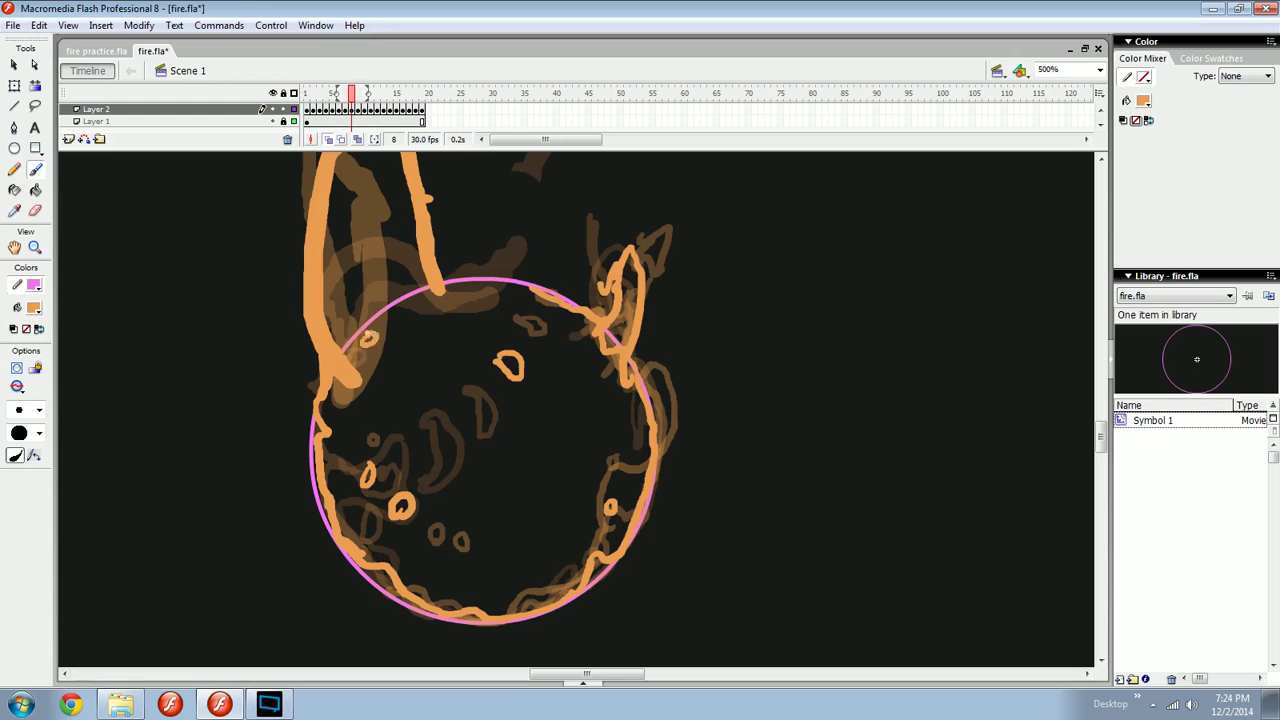
Check the upper-left flame and ember motion across frames 5 to 9.
{"action": "key", "text": "comma"}
{"action": "key", "text": "period"}
{"action": "key", "text": "period"}
{"action": "key", "text": "comma"}
{"action": "key", "text": "comma"}
{"action": "key", "text": "comma"}
{"action": "key", "text": "period"}
{"action": "left_click_drag", "start_coordinate": [345, 407], "coordinate": [417, 374]}
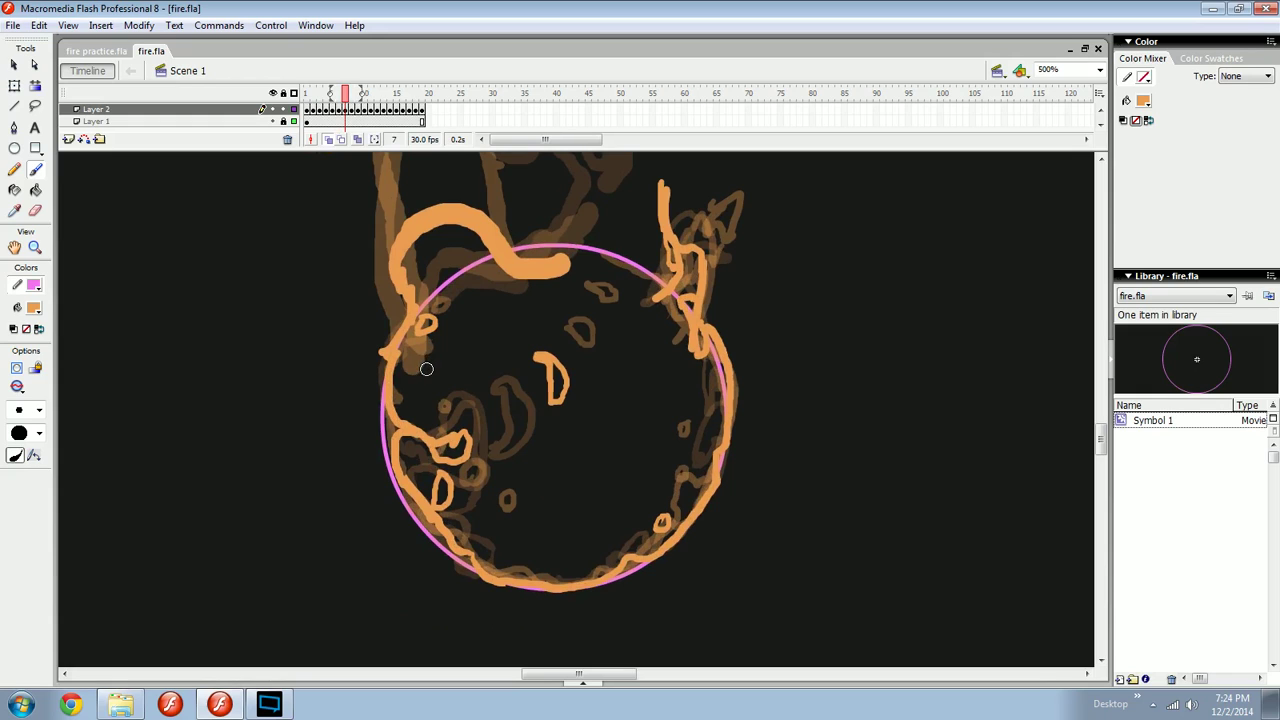
Draw the flame outline down the circle's left edge on frame 6, comparing it with frames 5 and 7.
{"action": "key", "text": "comma"}
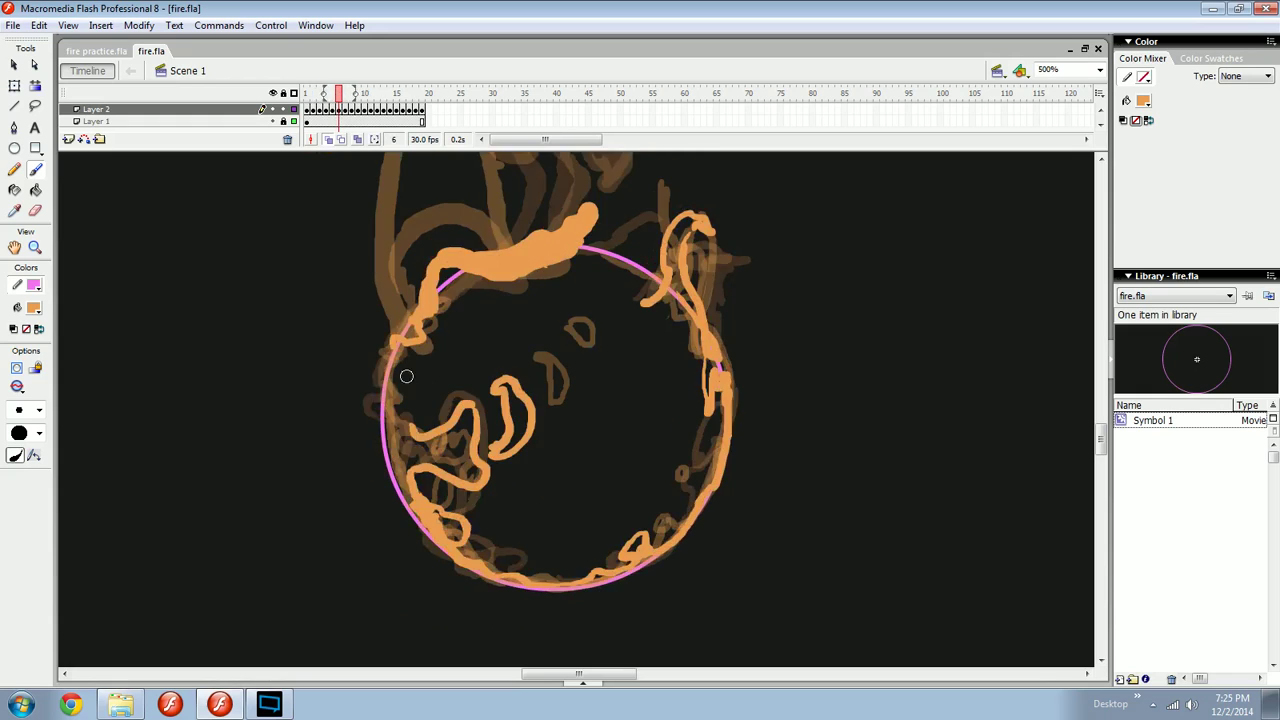
{"action": "key", "text": "comma"}
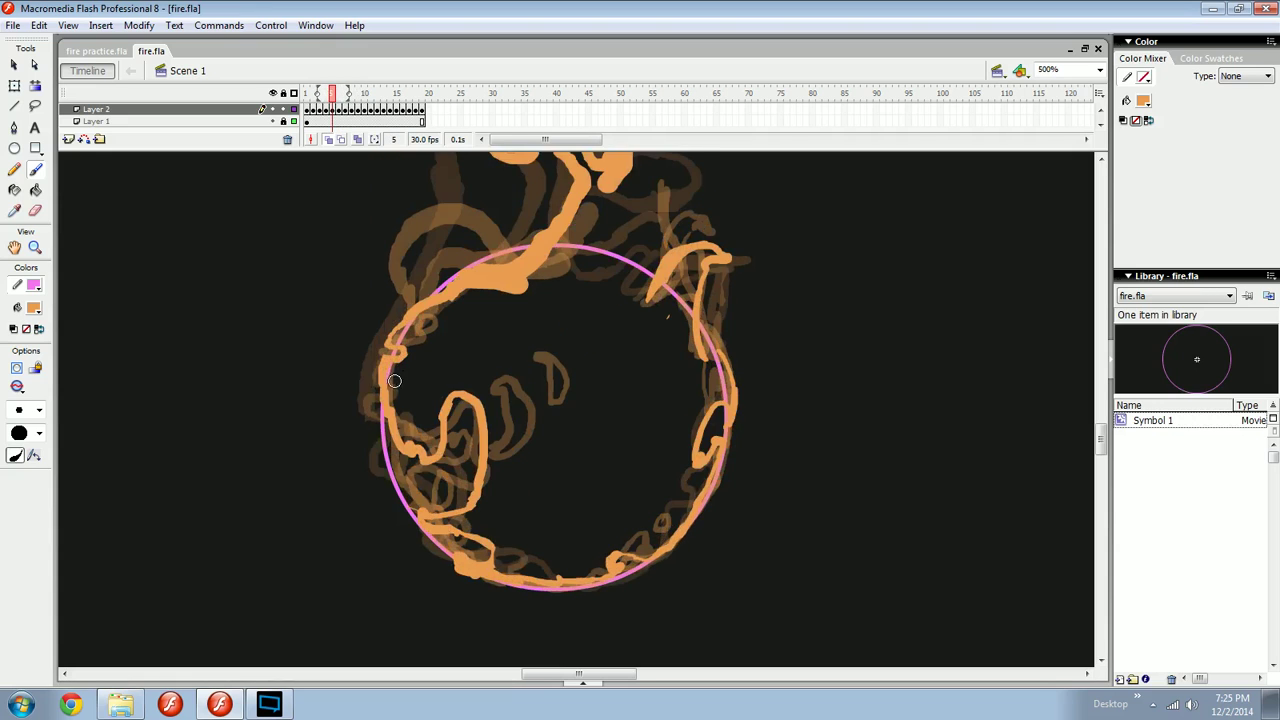
{"action": "key", "text": "period"}
{"action": "key", "text": "comma"}
{"action": "key", "text": "period"}
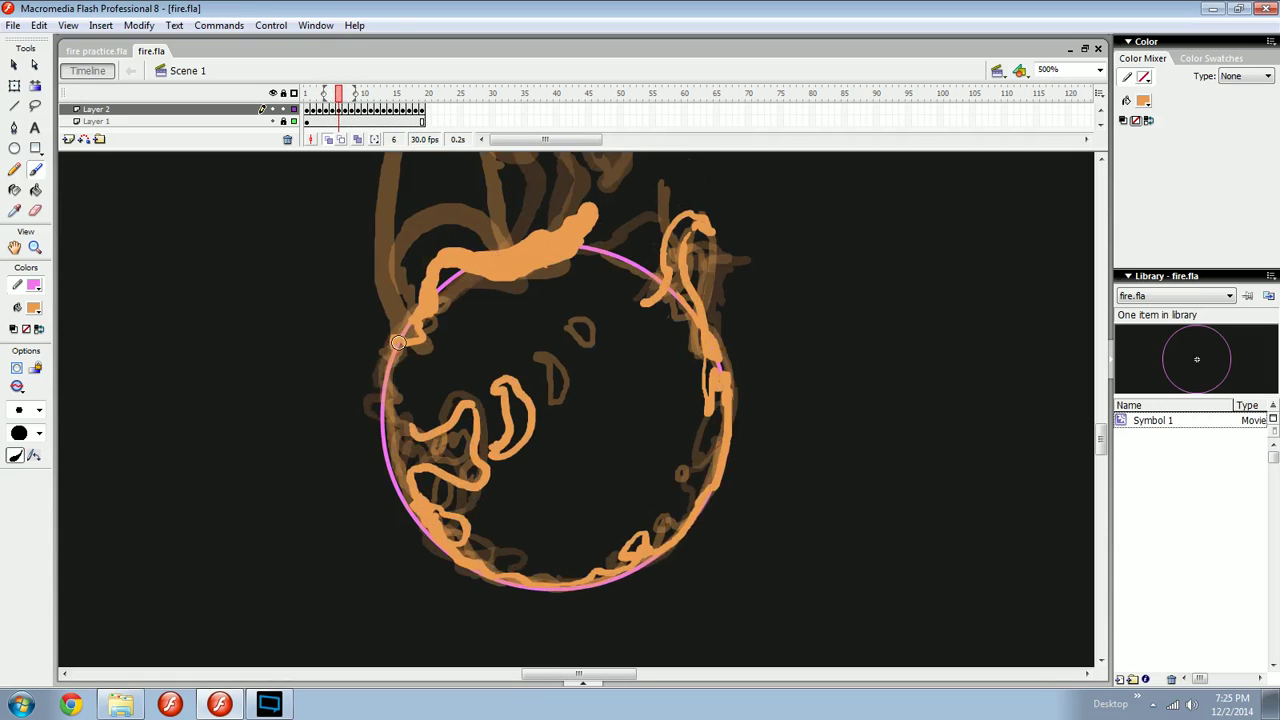
{"action": "left_click_drag", "start_coordinate": [400, 412], "coordinate": [412, 431]}
{"action": "key", "text": "comma"}
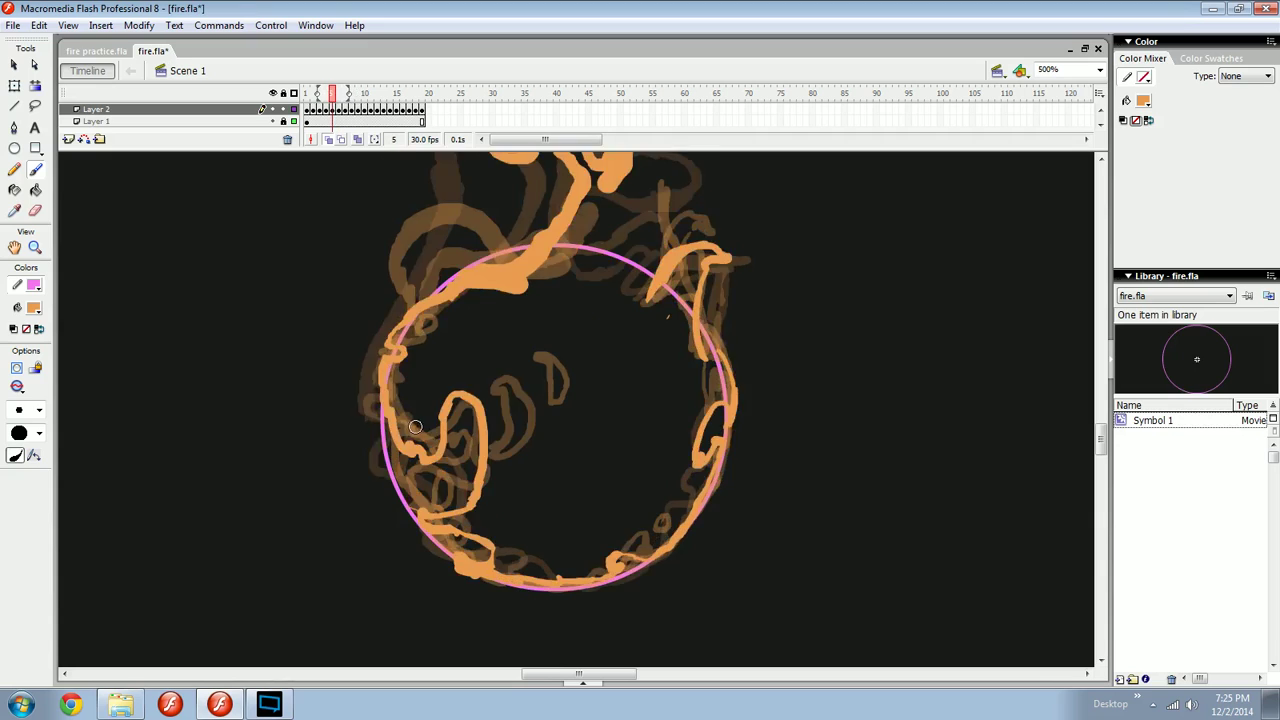
{"action": "key", "text": "period"}
{"action": "key", "text": "period"}
{"action": "key", "text": "comma"}
{"action": "key", "text": "period"}
{"action": "key", "text": "comma"}
{"action": "key", "text": "period"}
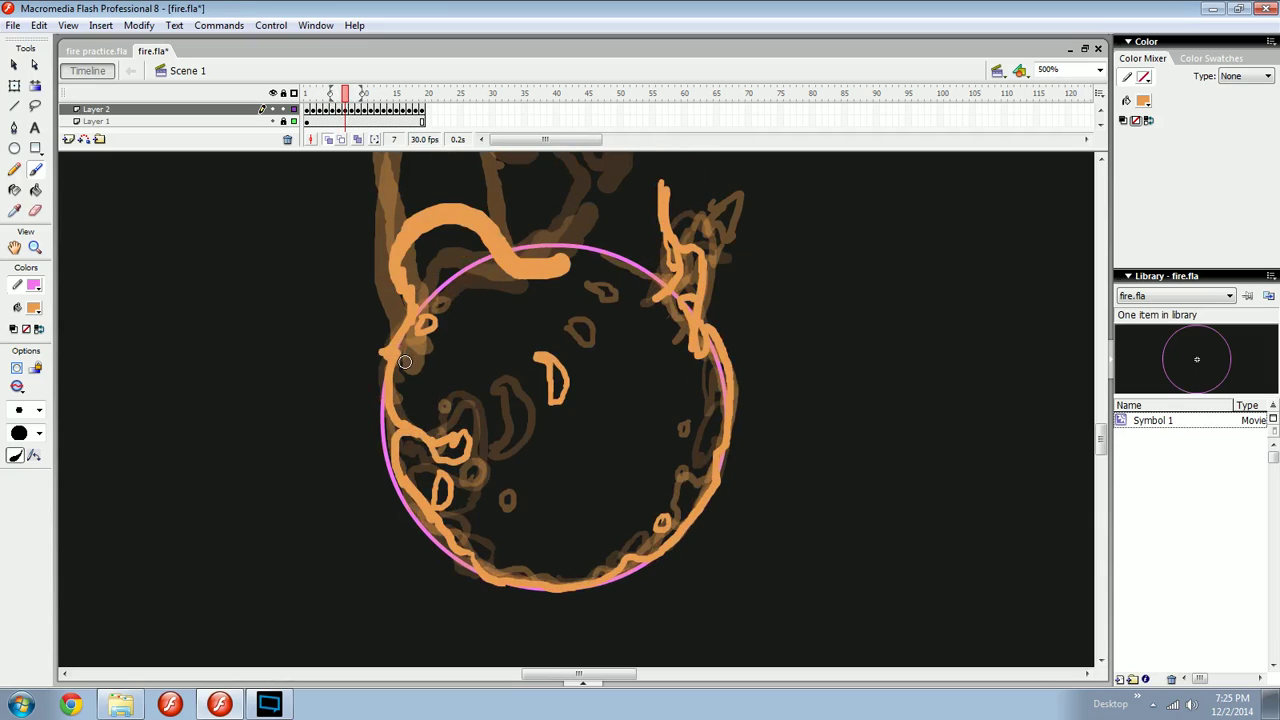
Examine how the left-edge flames progress on frames 6 to 11.
{"action": "key", "text": "period"}
{"action": "key", "text": "comma"}
{"action": "key", "text": "comma"}
{"action": "key", "text": "period"}
{"action": "key", "text": "period"}
{"action": "key", "text": "period"}
{"action": "key", "text": "period"}
{"action": "key", "text": "period"}
{"action": "key", "text": "comma"}
{"action": "key", "text": "comma"}
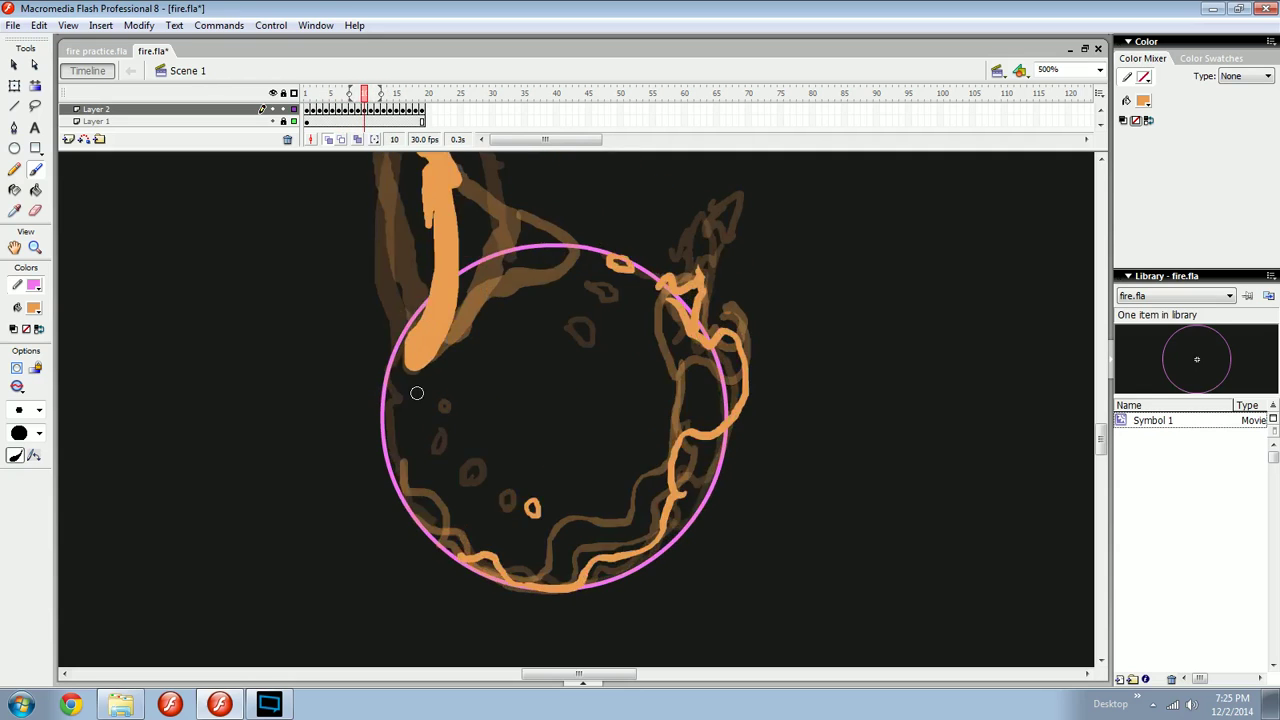
{"action": "key", "text": "comma"}
{"action": "key", "text": "period"}
{"action": "key", "text": "comma"}
{"action": "key", "text": "comma"}
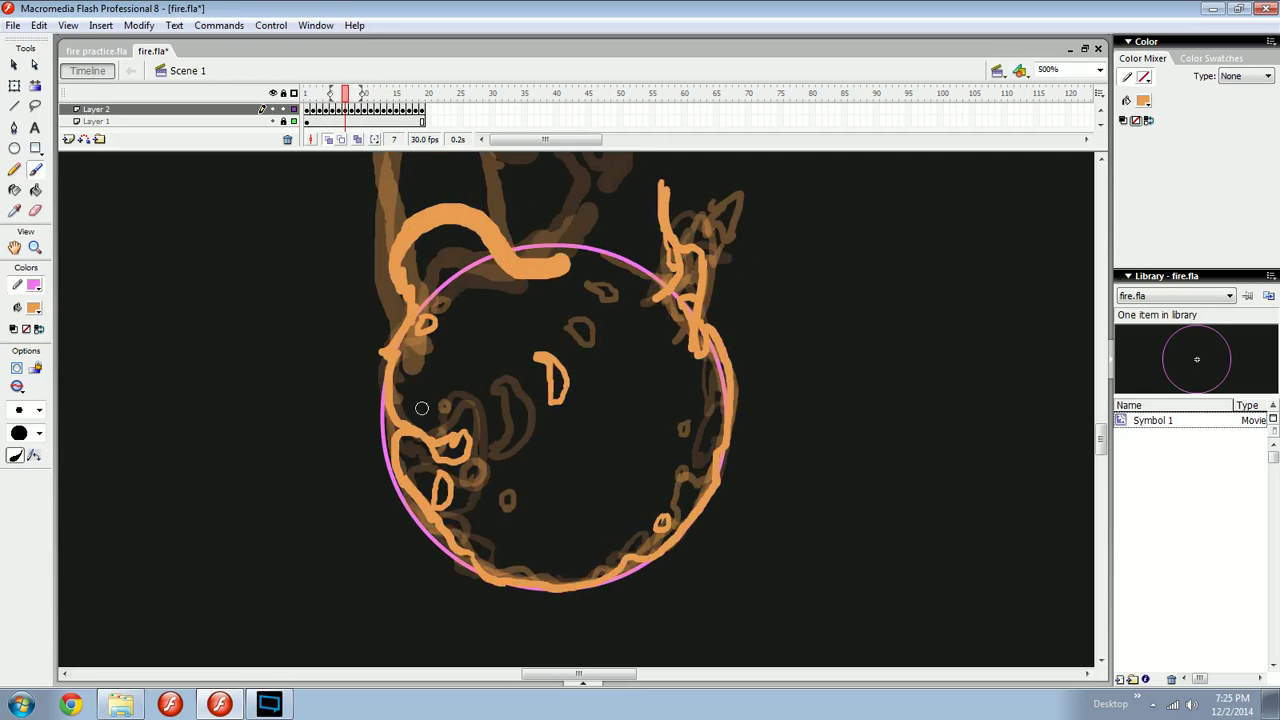
{"action": "key", "text": "period"}
{"action": "key", "text": "comma"}
{"action": "key", "text": "period"}
{"action": "key", "text": "period"}
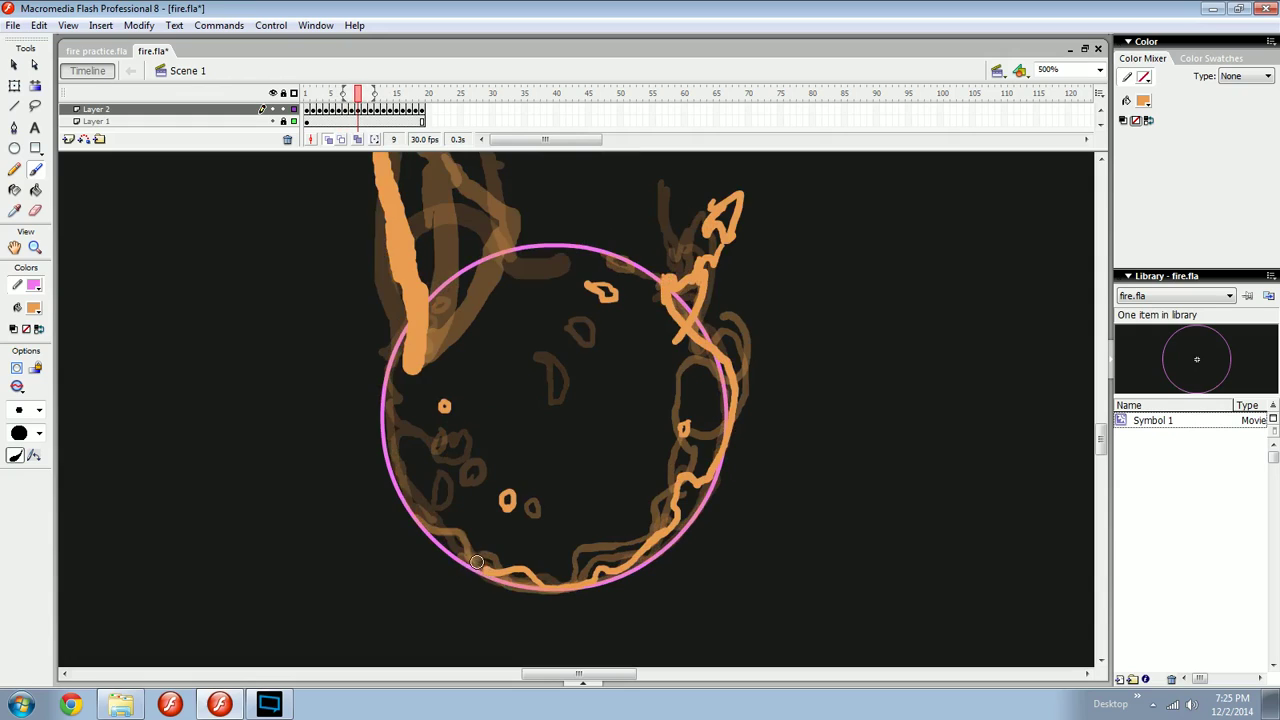
Extend the flame outline from the lower-left up the circle's left edge on frame 9 and draw an outward bulge on frame 10.
{"action": "mouse_move", "coordinate": [492, 568]}
{"action": "left_mouse_down"}
{"action": "mouse_move", "coordinate": [450, 530]}
{"action": "mouse_move", "coordinate": [406, 502]}
{"action": "mouse_move", "coordinate": [380, 402]}
{"action": "mouse_move", "coordinate": [407, 364]}
{"action": "mouse_move", "coordinate": [385, 350]}
{"action": "mouse_move", "coordinate": [372, 405]}
{"action": "mouse_move", "coordinate": [396, 425]}
{"action": "mouse_move", "coordinate": [415, 514]}
{"action": "mouse_move", "coordinate": [458, 545]}
{"action": "left_mouse_up"}
{"action": "key", "text": "comma"}
{"action": "key", "text": "period"}
{"action": "key", "text": "period"}
{"action": "key", "text": "period"}
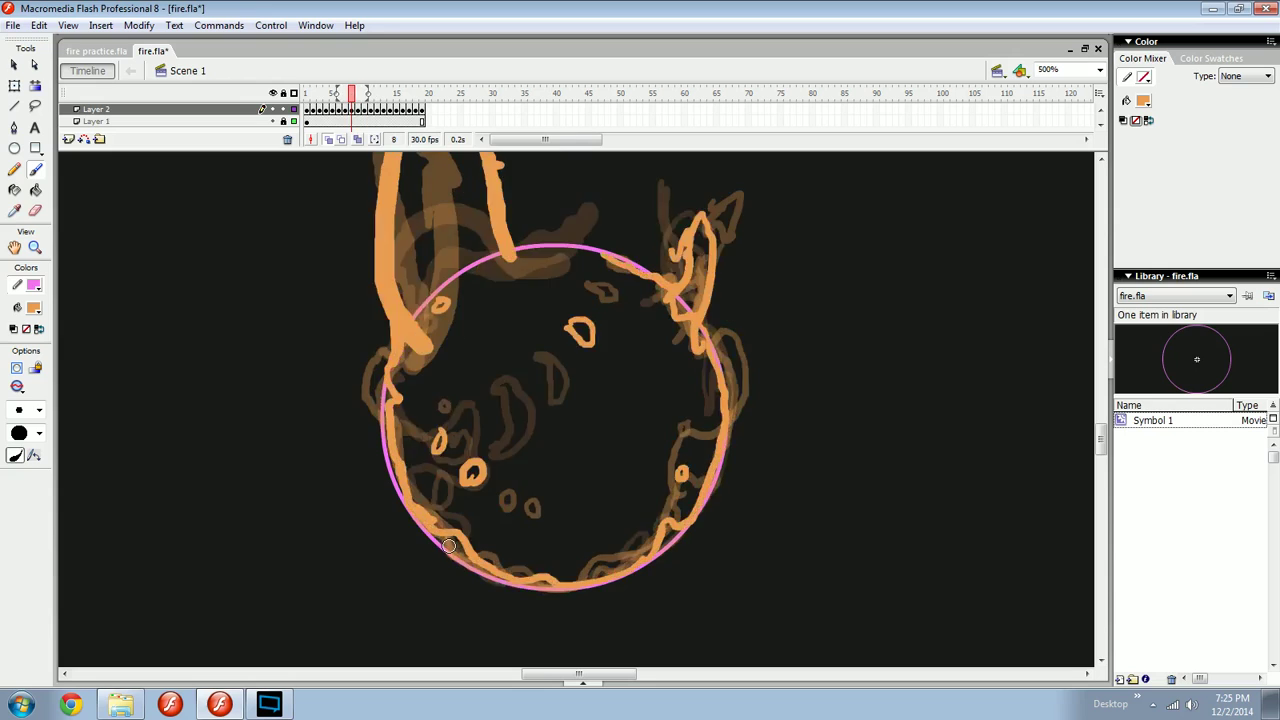
Compare the left-edge flame outline on frame 9 with the frames before it.
{"action": "key", "text": "comma"}
{"action": "key", "text": "comma"}
{"action": "key", "text": "comma"}
{"action": "key", "text": "period"}
{"action": "key", "text": "comma"}
{"action": "key", "text": "comma"}
{"action": "key", "text": "period"}
{"action": "key", "text": "period"}
{"action": "key", "text": "period"}
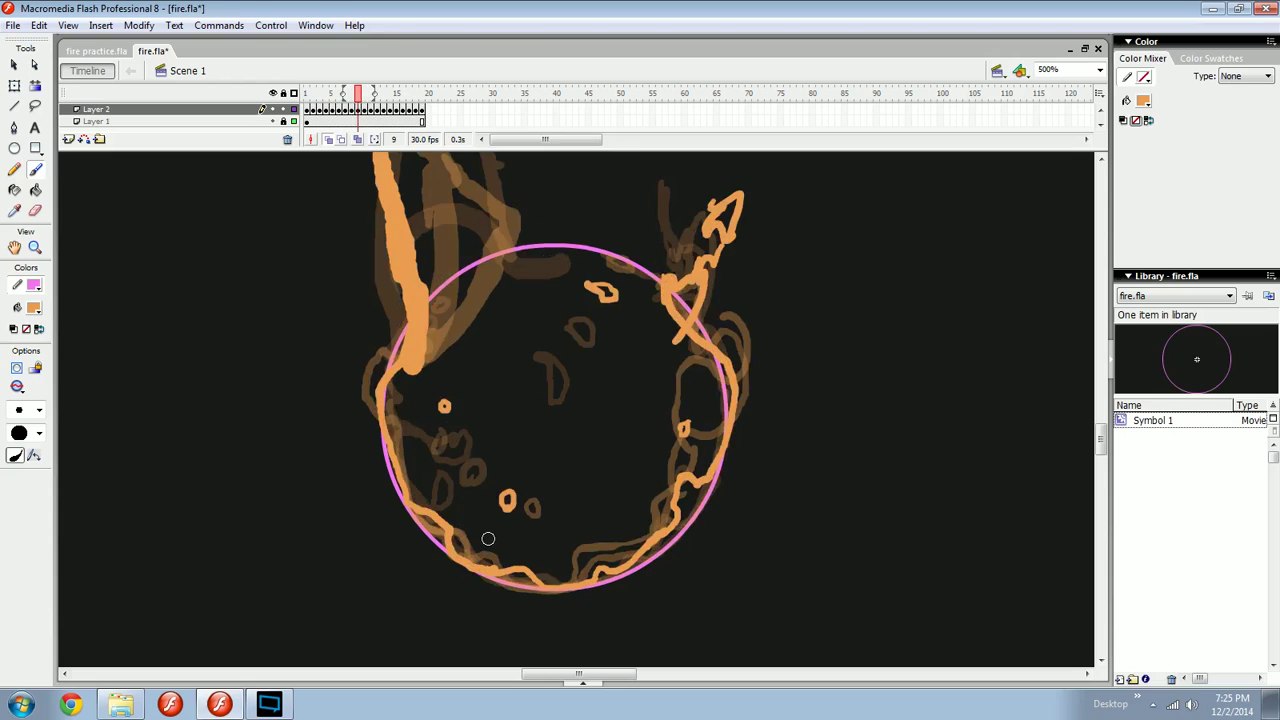
Continue frame 10's flame outline from the left bulge down to the lower-left edge and compare it with earlier frames.
{"action": "key", "text": "e"}
{"action": "key", "text": "b"}
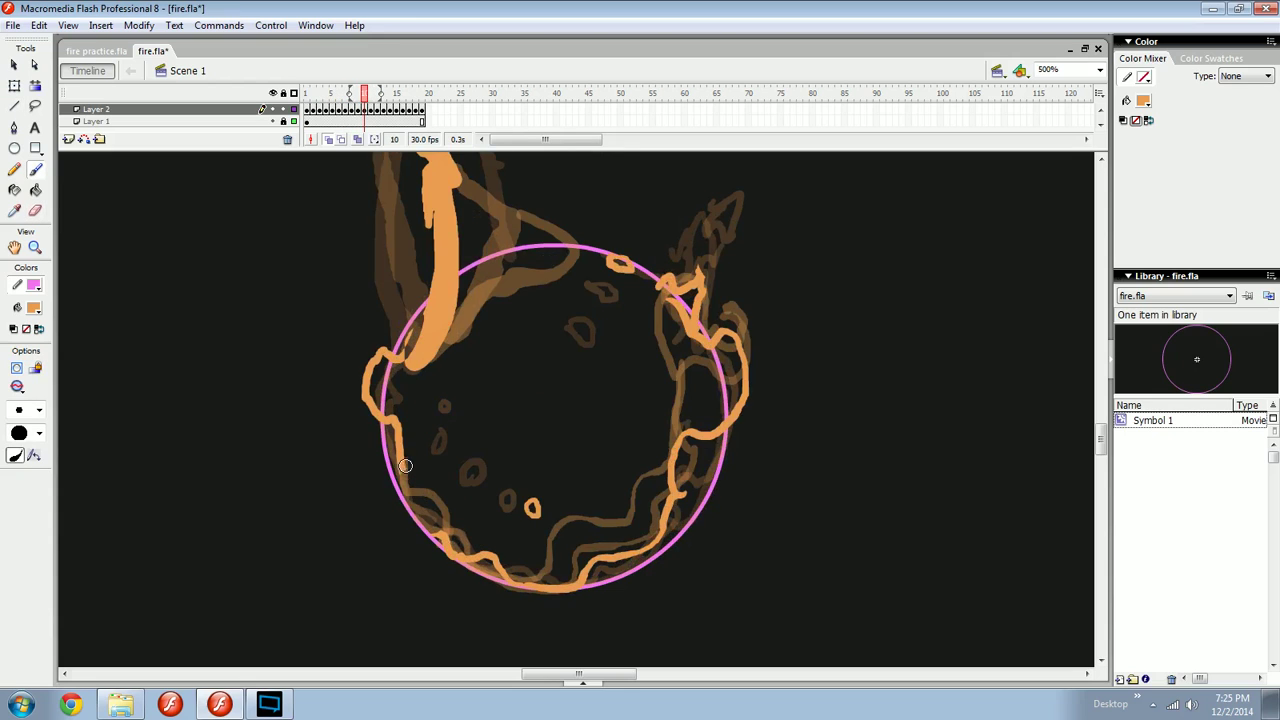
{"action": "left_click_drag", "start_coordinate": [402, 462], "coordinate": [449, 543]}
{"action": "key", "text": "comma"}
{"action": "key", "text": "comma"}
{"action": "key", "text": "comma"}
{"action": "key", "text": "comma"}
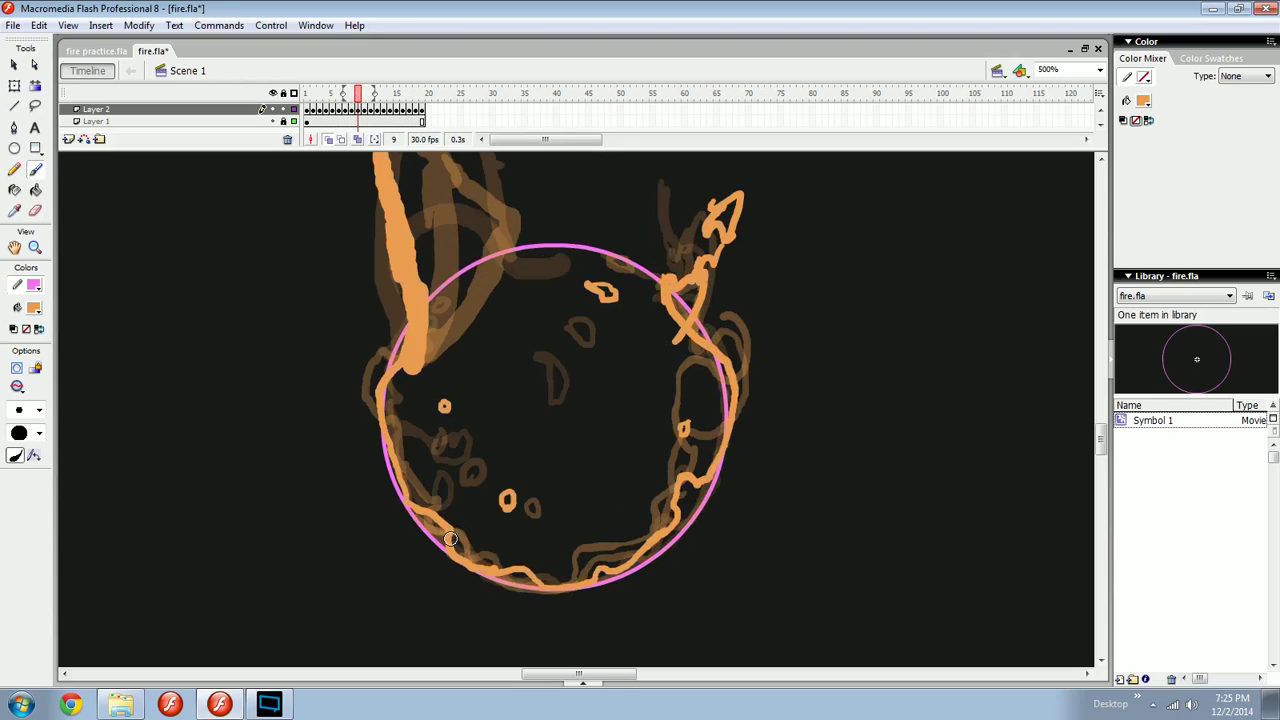
Try loose flame strokes inside the circle's lower-left edge on frames 9 and 10.
{"action": "key", "text": "period"}
{"action": "key", "text": "period"}
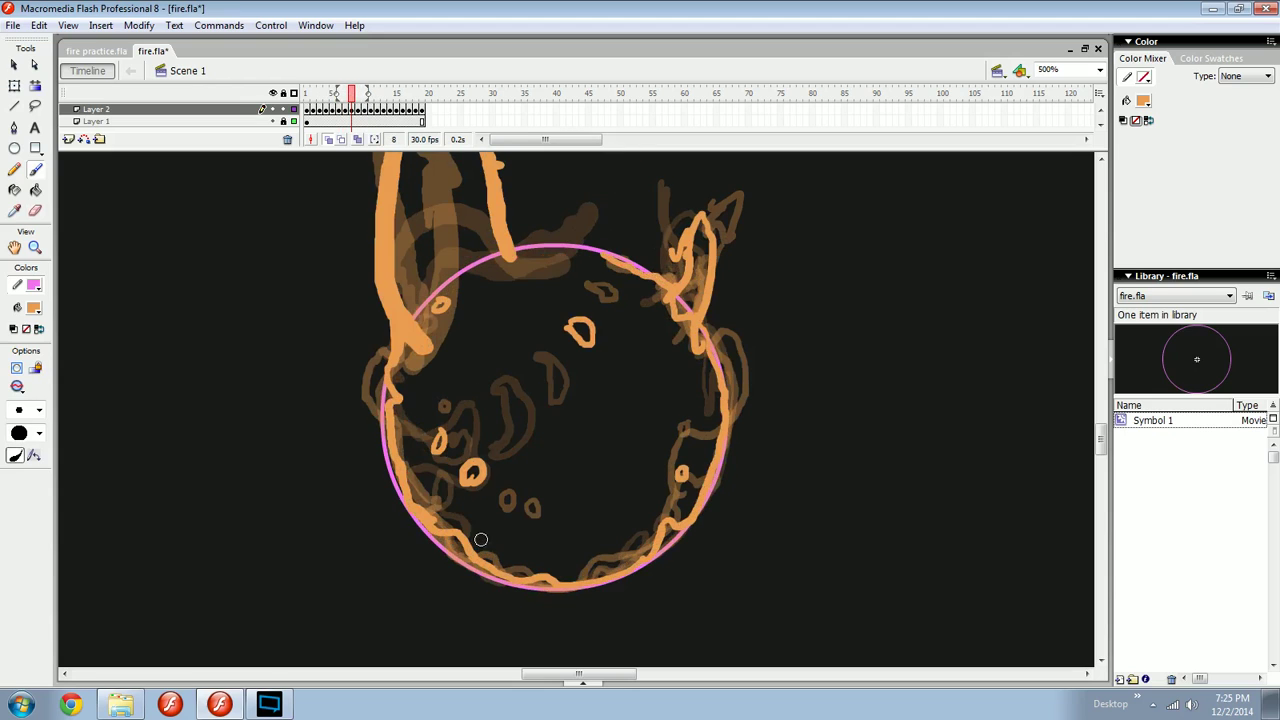
{"action": "key", "text": "period"}
{"action": "key", "text": "period"}
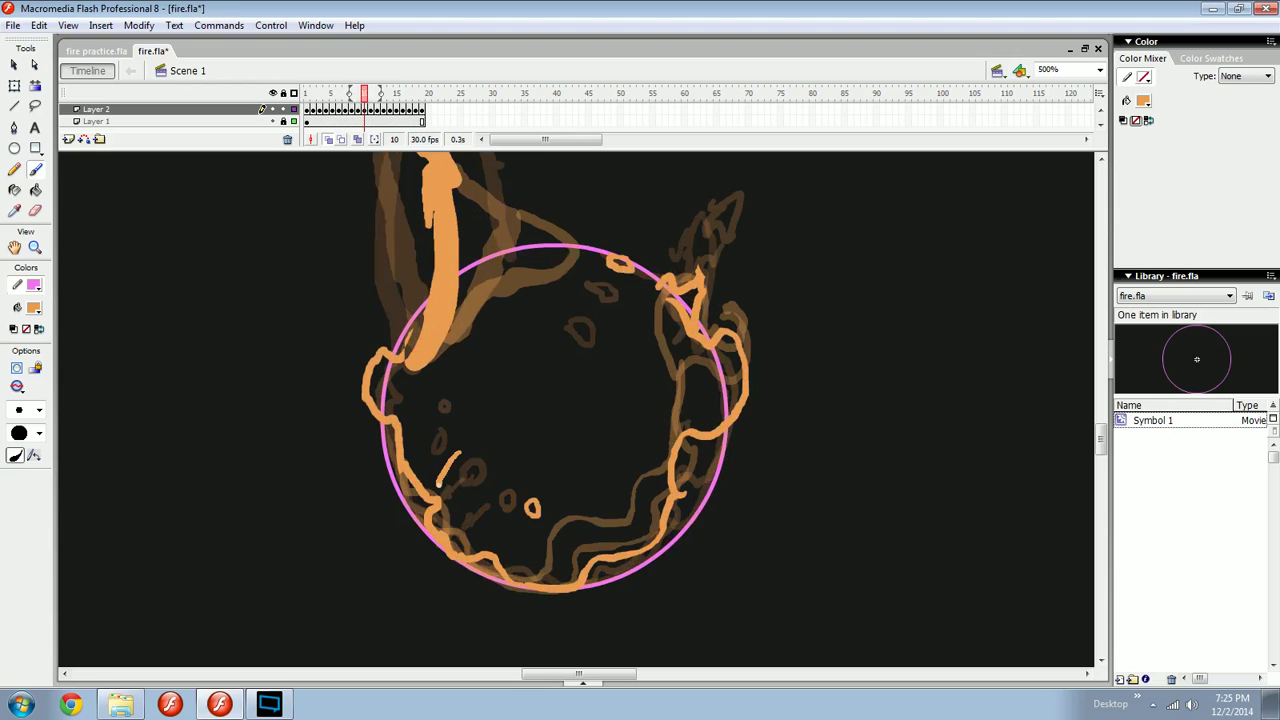
{"action": "key", "text": "comma"}
{"action": "key", "text": "period"}
{"action": "key", "text": "period"}
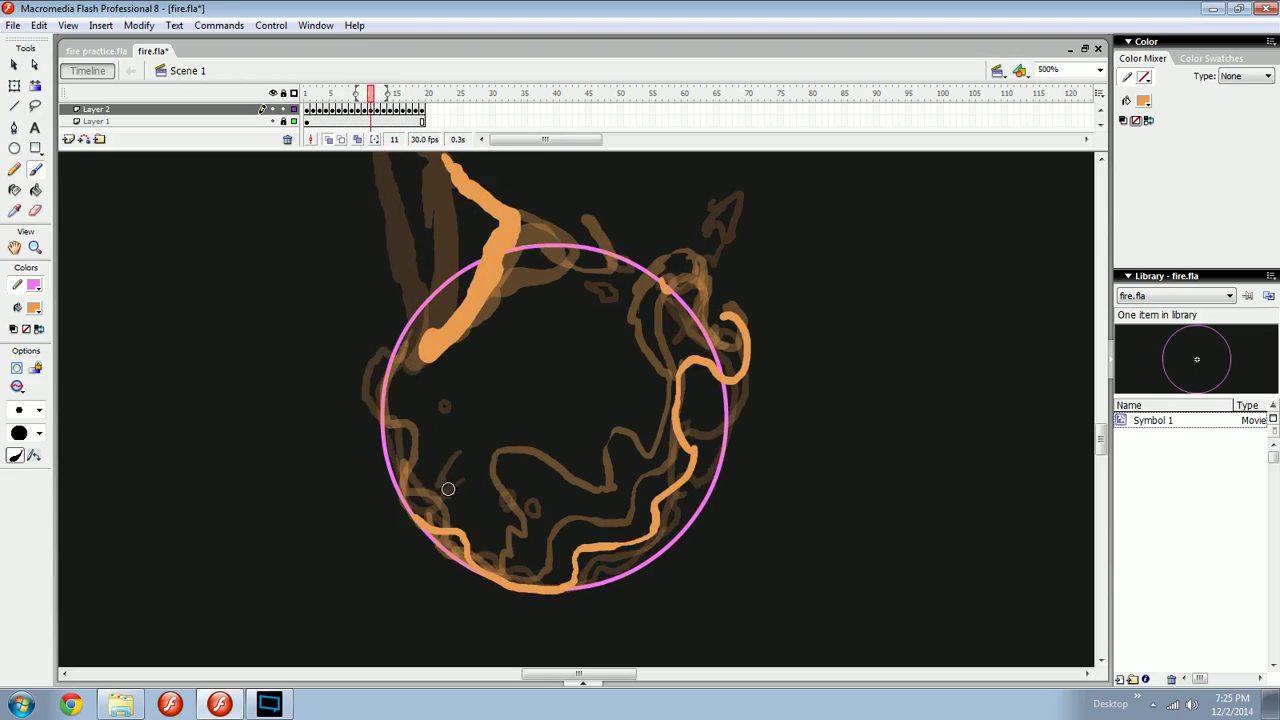
{"action": "key", "text": "comma"}
{"action": "key", "text": "comma"}
{"action": "key", "text": "comma"}
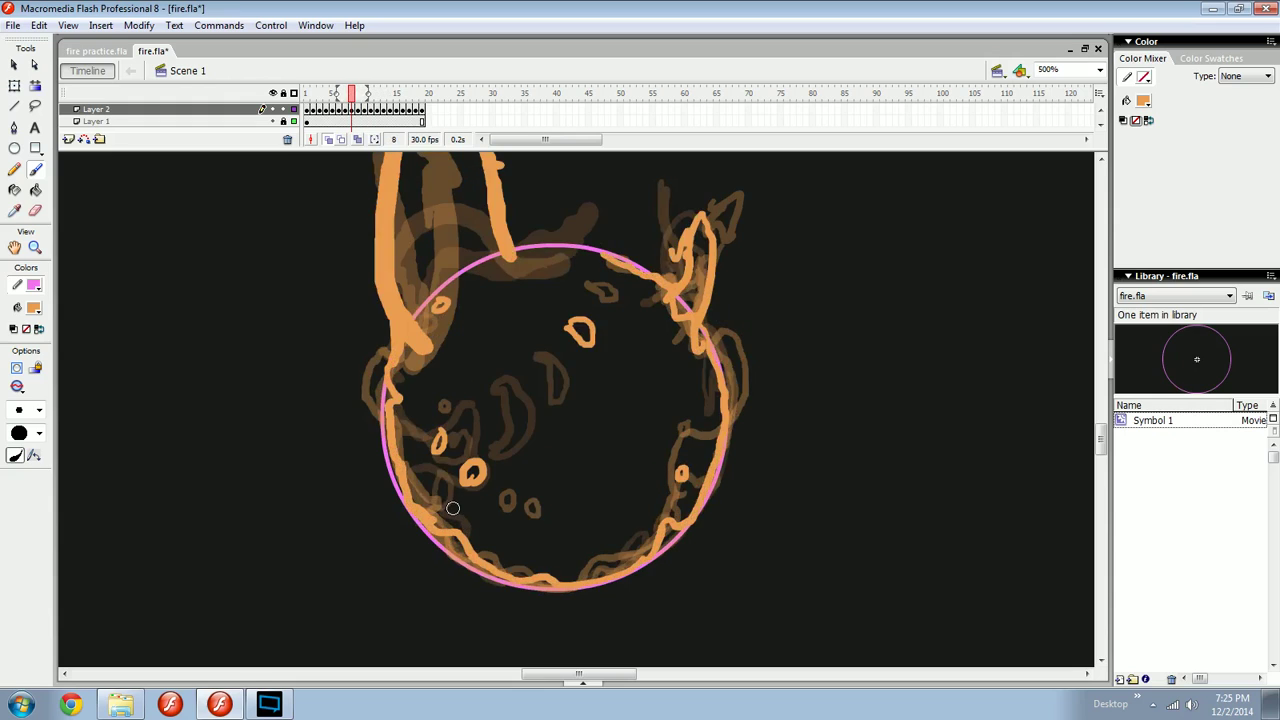
Erase the lower-left bump in frame 10's flame outline and redraw that section with a smaller step.
{"action": "key", "text": "period"}
{"action": "key", "text": "period"}
{"action": "key", "text": "e"}
{"action": "key", "text": "b"}
{"action": "key", "text": "v"}
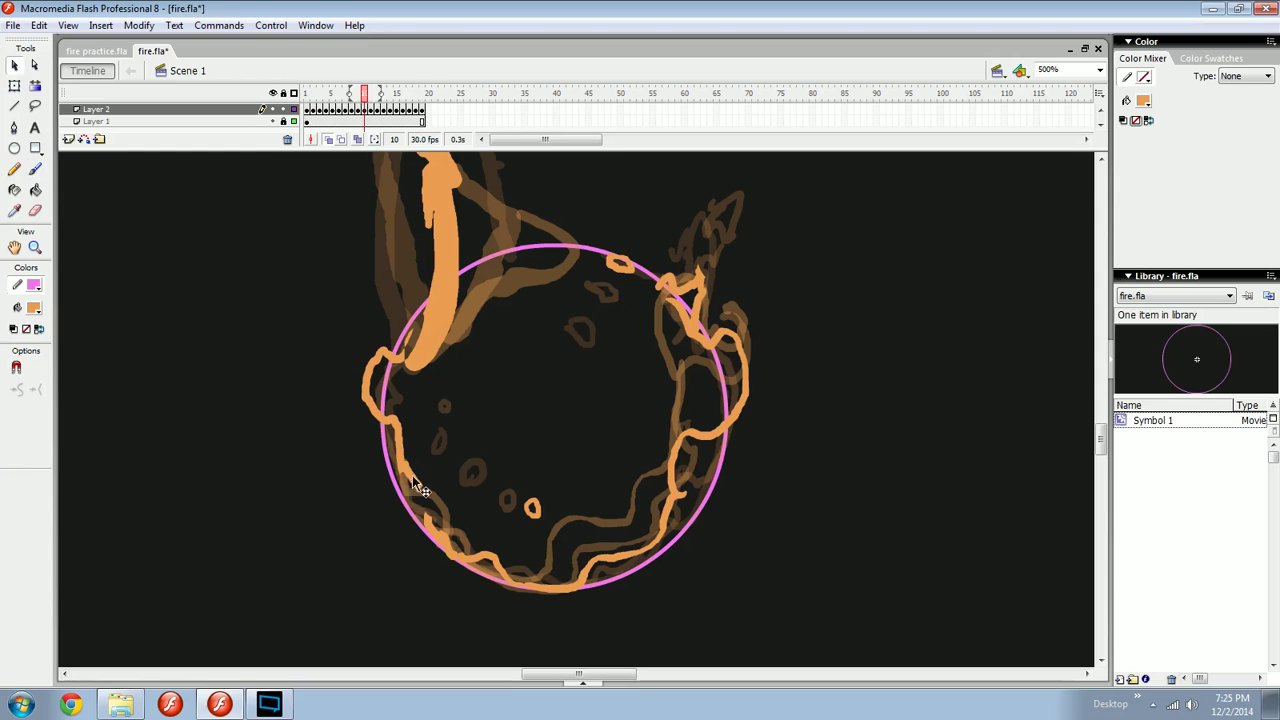
{"action": "key", "text": "b"}
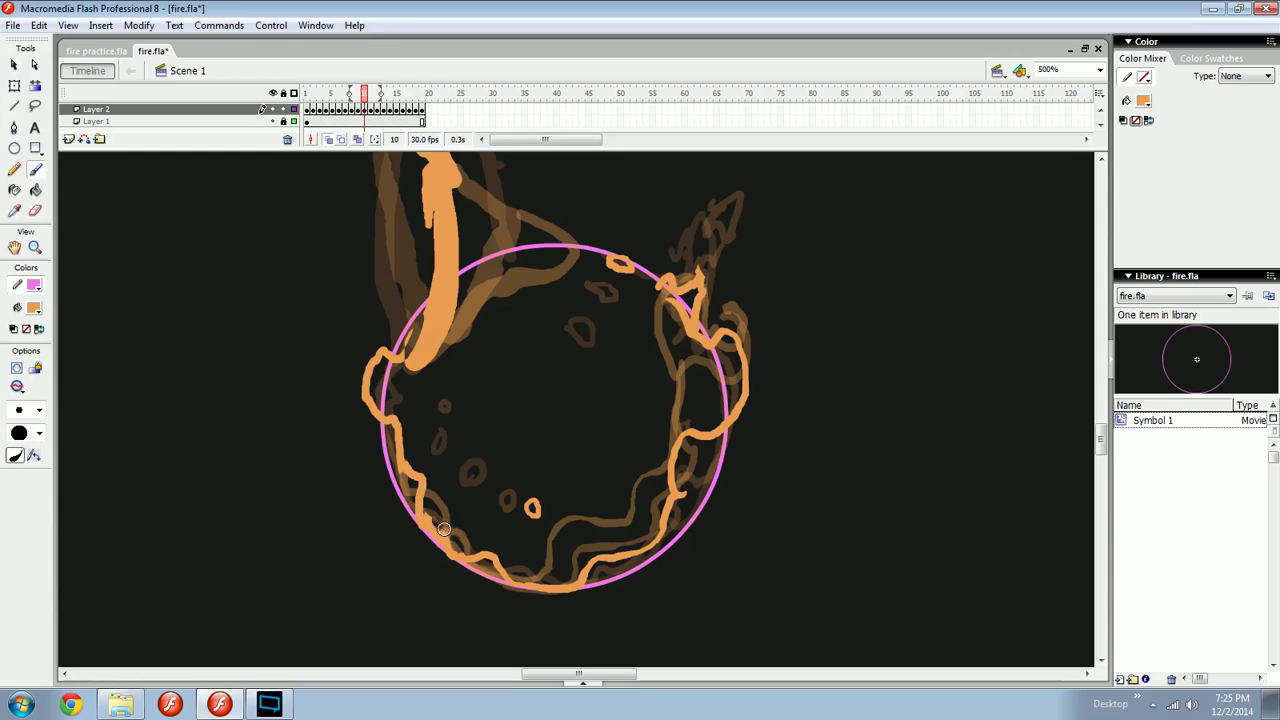
Draw a curled flame outline down the circle's left edge on frame 11, checking it against frame 10.
{"action": "key", "text": "comma"}
{"action": "key", "text": "period"}
{"action": "key", "text": "period"}
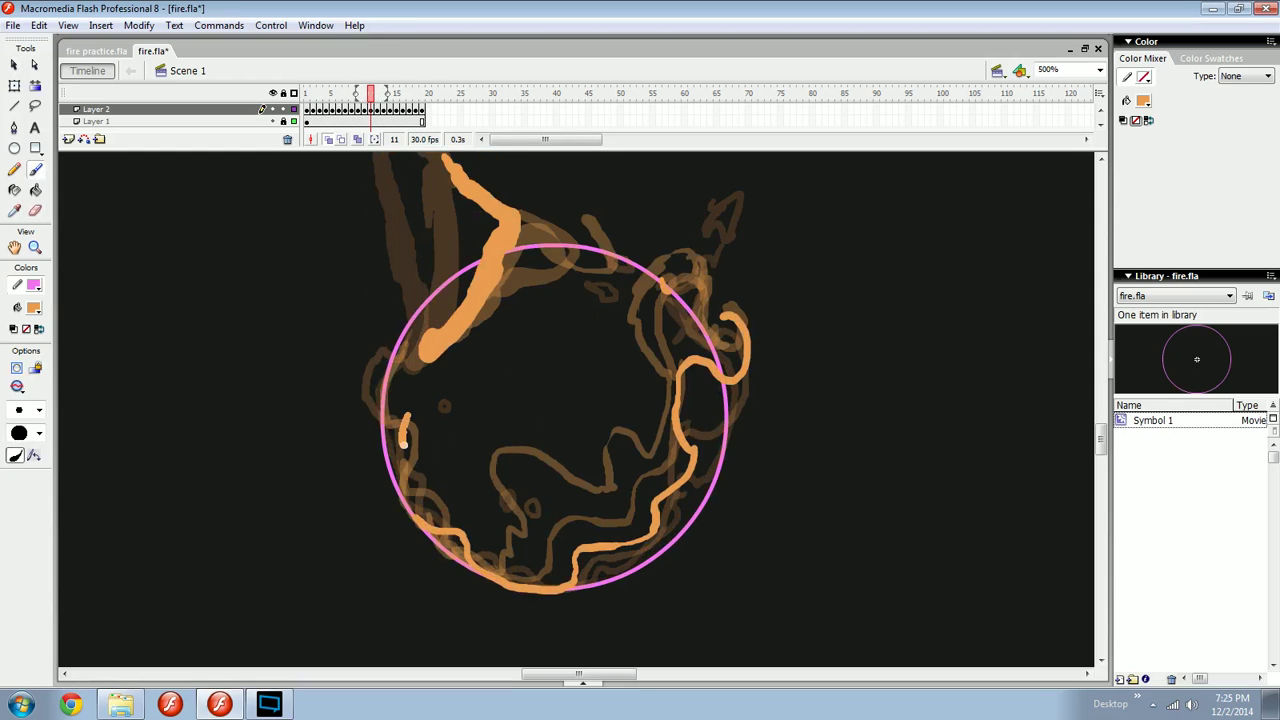
{"action": "left_click_drag", "start_coordinate": [407, 413], "coordinate": [423, 517]}
{"action": "key", "text": "comma"}
{"action": "key", "text": "comma"}
{"action": "key", "text": "period"}
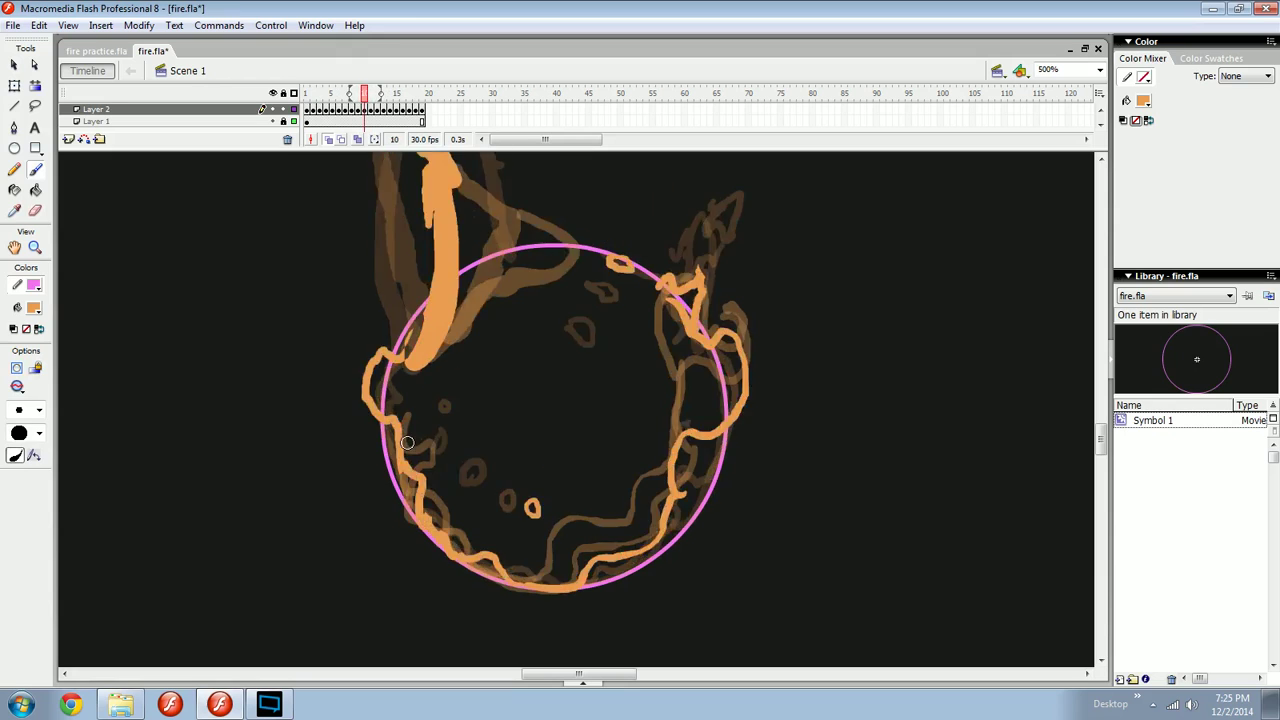
Draw the flame outline curling up from the lower-left edge on frame 12, comparing it with frame 11.
{"action": "key", "text": "period"}
{"action": "key", "text": "period"}
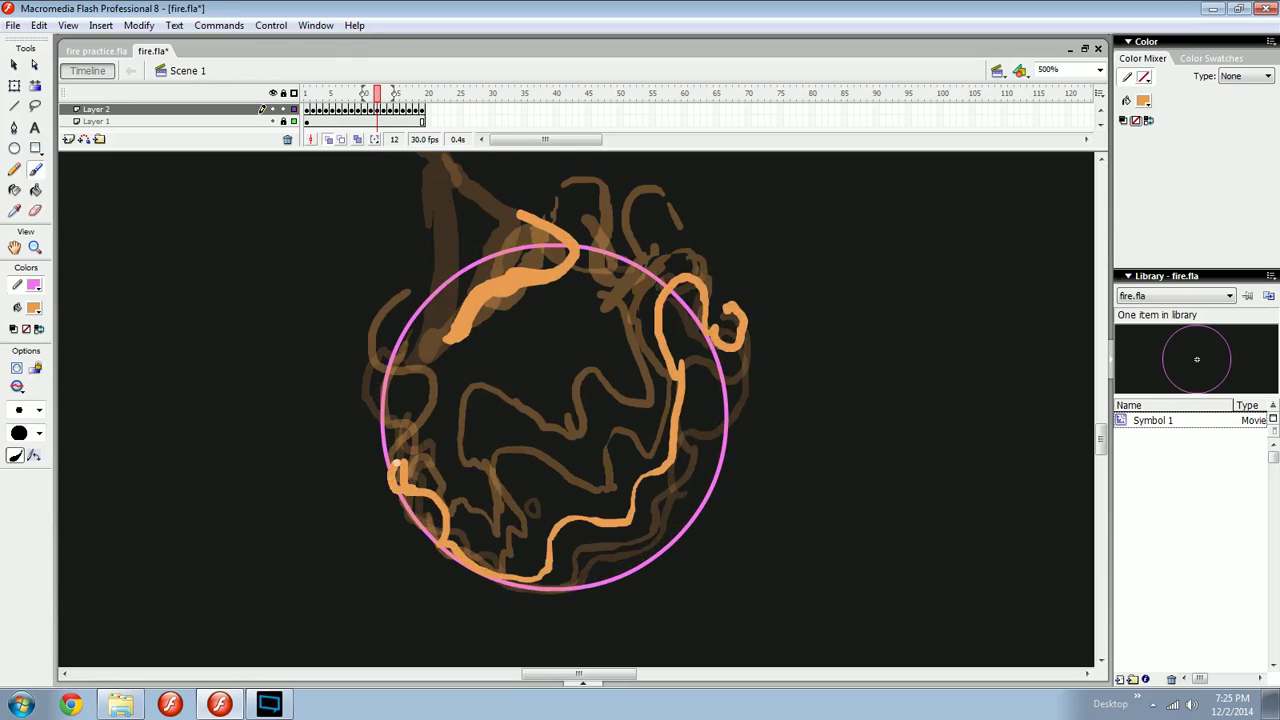
{"action": "key", "text": "comma"}
{"action": "key", "text": "period"}
{"action": "mouse_move", "coordinate": [400, 478]}
{"action": "left_mouse_down"}
{"action": "mouse_move", "coordinate": [431, 412]}
{"action": "mouse_move", "coordinate": [387, 405]}
{"action": "left_mouse_up"}
{"action": "key", "text": "comma"}
{"action": "key", "text": "period"}
{"action": "key", "text": "comma"}
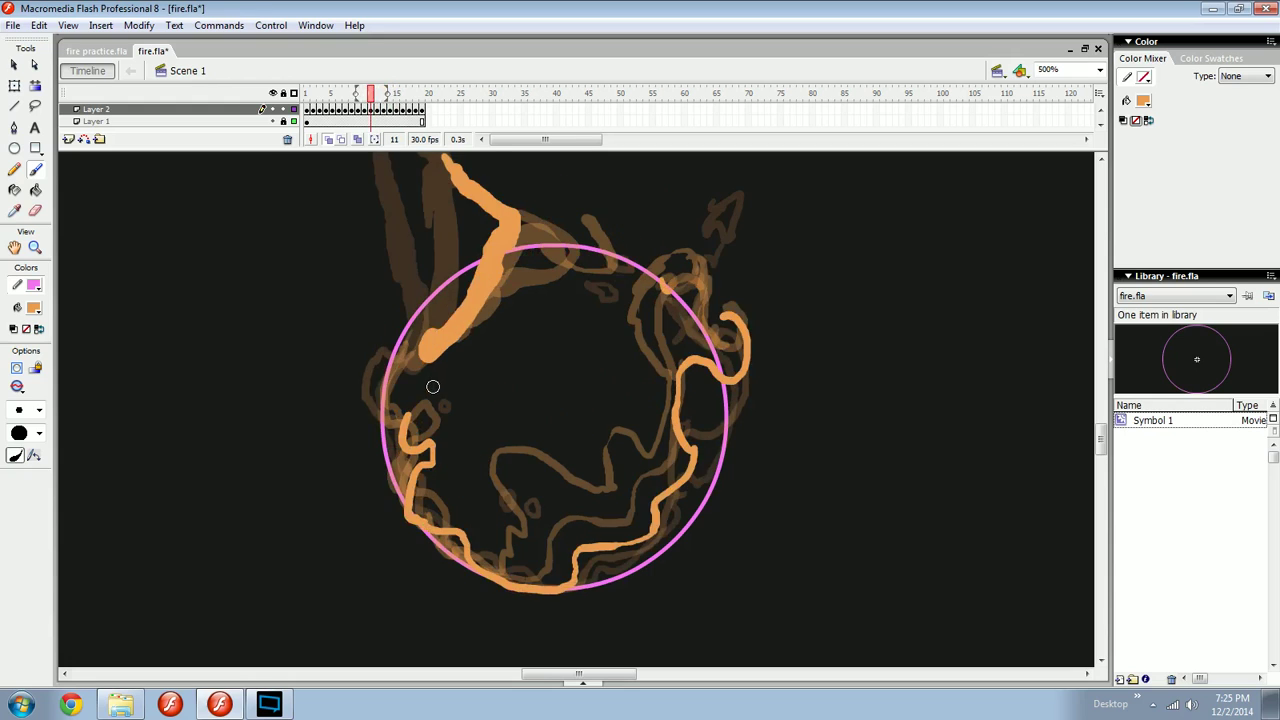
Join the flame outline at the circle's left edge to the upper flame on frame 13, checking it against frames 11 and 12.
{"action": "key", "text": "period"}
{"action": "key", "text": "comma"}
{"action": "key", "text": "period"}
{"action": "key", "text": "period"}
{"action": "key", "text": "comma"}
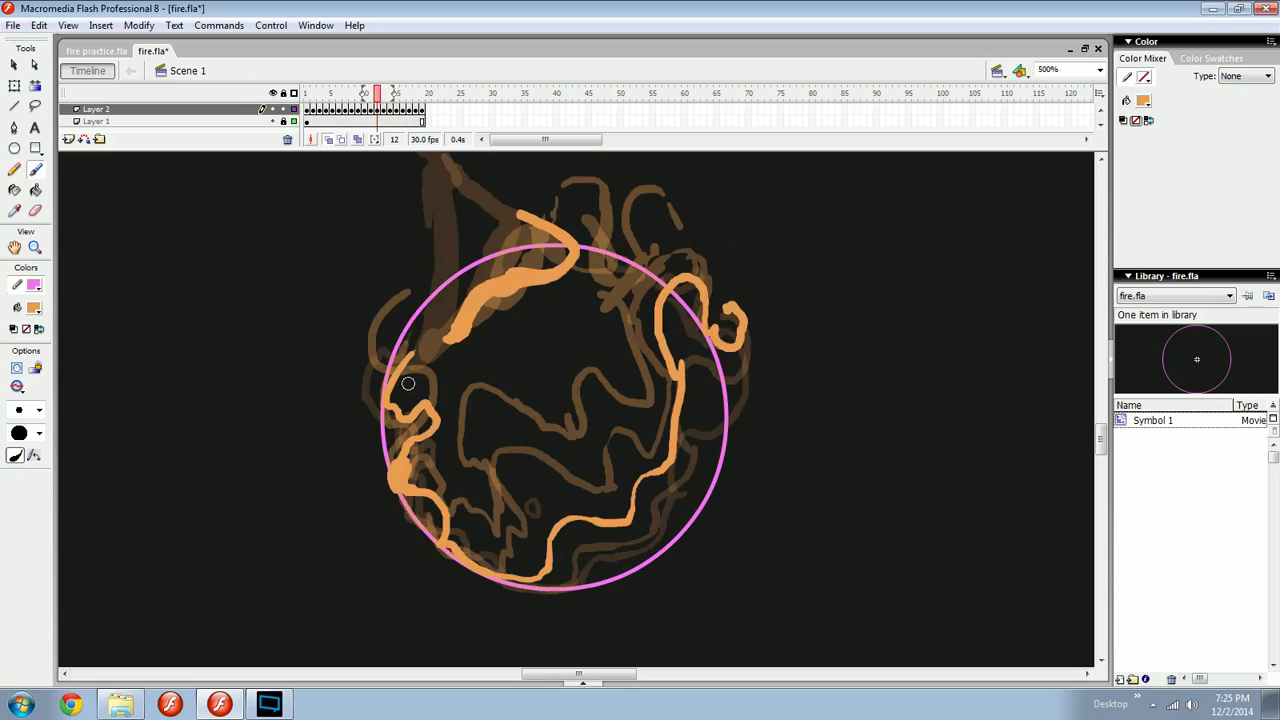
{"action": "key", "text": "period"}
{"action": "key", "text": "e"}
{"action": "mouse_move", "coordinate": [397, 371]}
{"action": "left_mouse_down"}
{"action": "mouse_move", "coordinate": [387, 405]}
{"action": "mouse_move", "coordinate": [413, 395]}
{"action": "mouse_move", "coordinate": [408, 361]}
{"action": "mouse_move", "coordinate": [388, 372]}
{"action": "mouse_move", "coordinate": [400, 349]}
{"action": "mouse_move", "coordinate": [468, 319]}
{"action": "left_mouse_up"}
{"action": "key", "text": "b"}
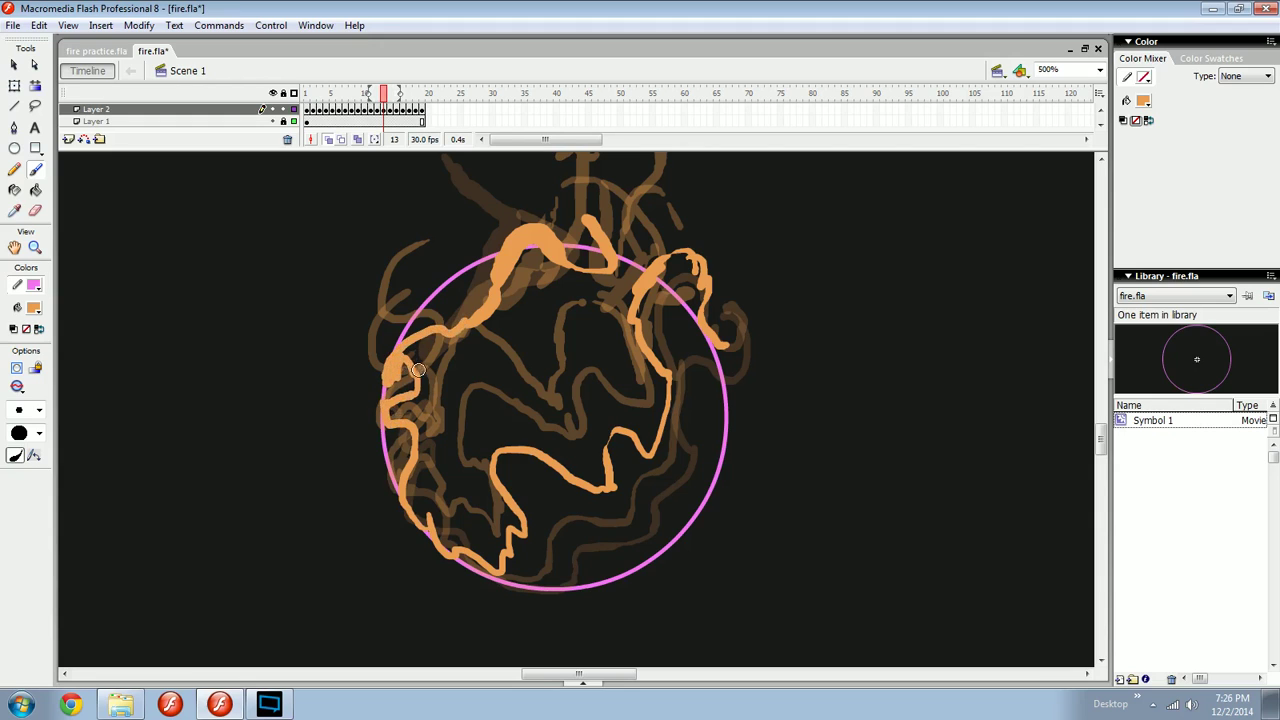
Close the gap in frame 11's outline with a short stroke from the thick upper flame down to the left-edge curl.
{"action": "key", "text": "comma"}
{"action": "key", "text": "period"}
{"action": "key", "text": "comma"}
{"action": "key", "text": "comma"}
{"action": "key", "text": "period"}
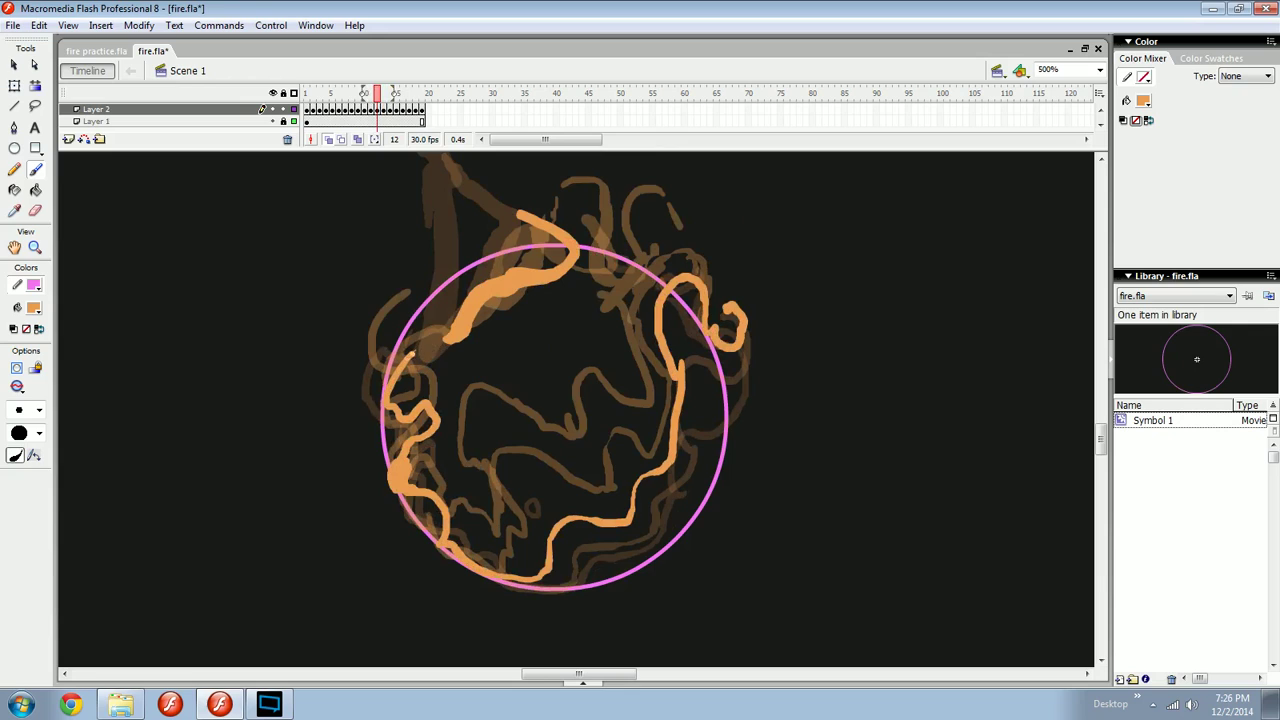
{"action": "key", "text": "comma"}
{"action": "key", "text": "comma"}
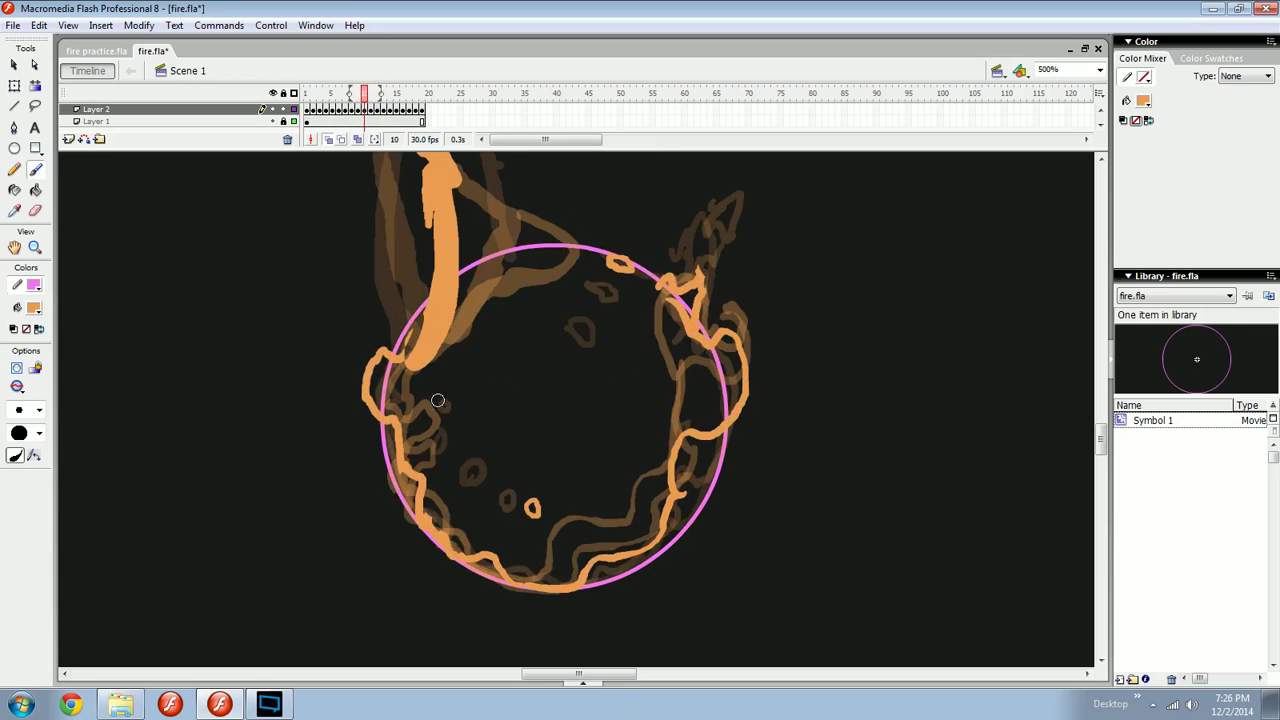
{"action": "key", "text": "period"}
{"action": "key", "text": "comma"}
{"action": "key", "text": "period"}
{"action": "key", "text": "e"}
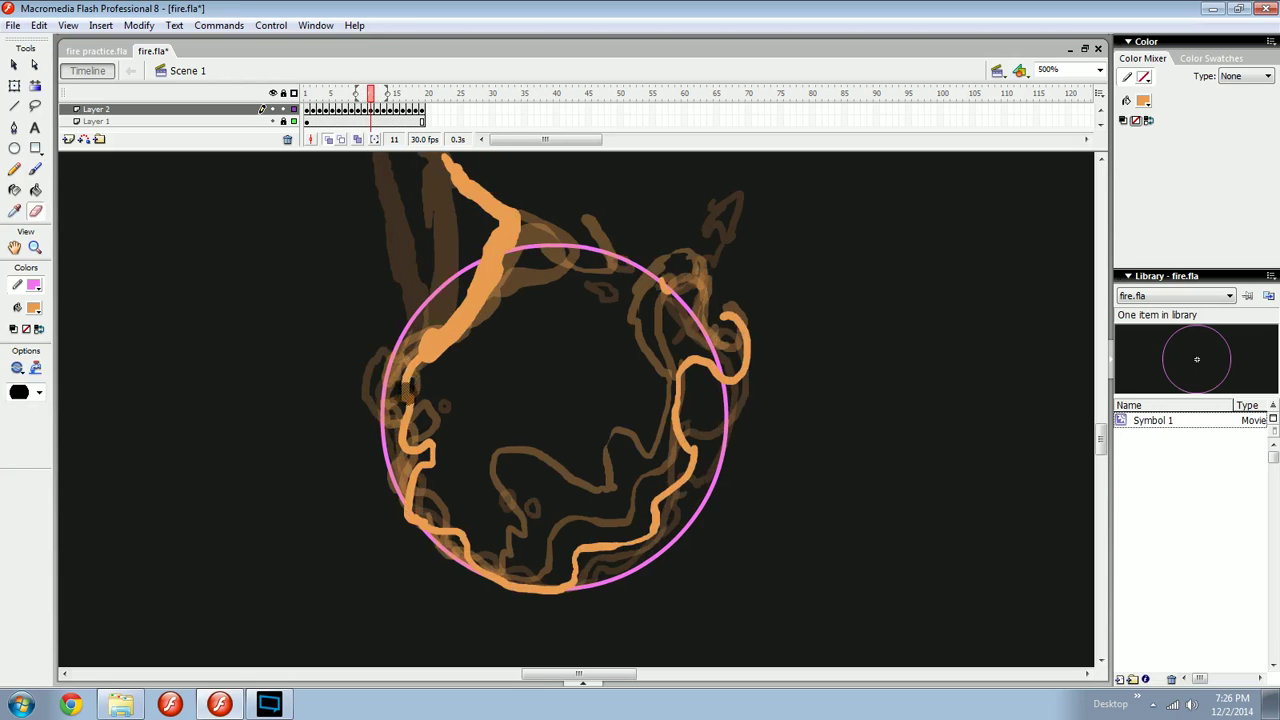
{"action": "key", "text": "b"}
{"action": "left_click_drag", "start_coordinate": [411, 362], "coordinate": [408, 405]}
{"action": "key", "text": "comma"}
{"action": "key", "text": "period"}
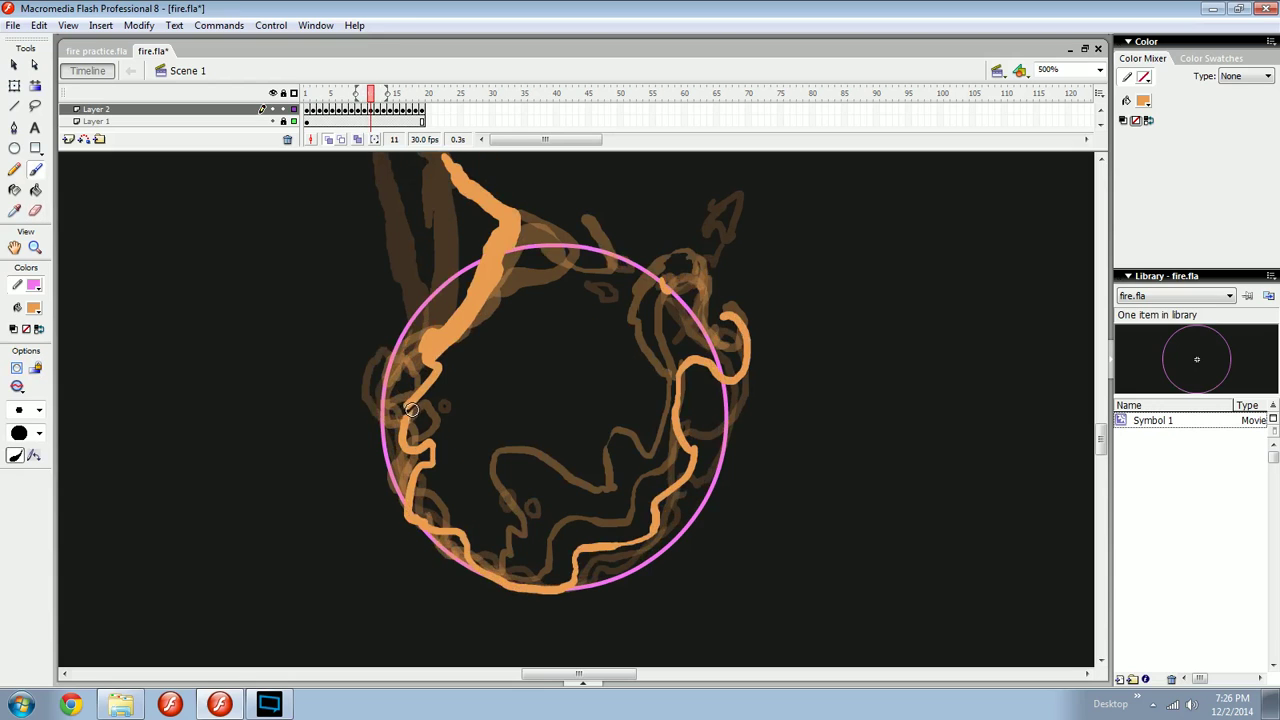
Connect frame 12's left outline to the upper flame and draw a small detached flame curl outside the circle's upper-left edge through frame 13.
{"action": "key", "text": "comma"}
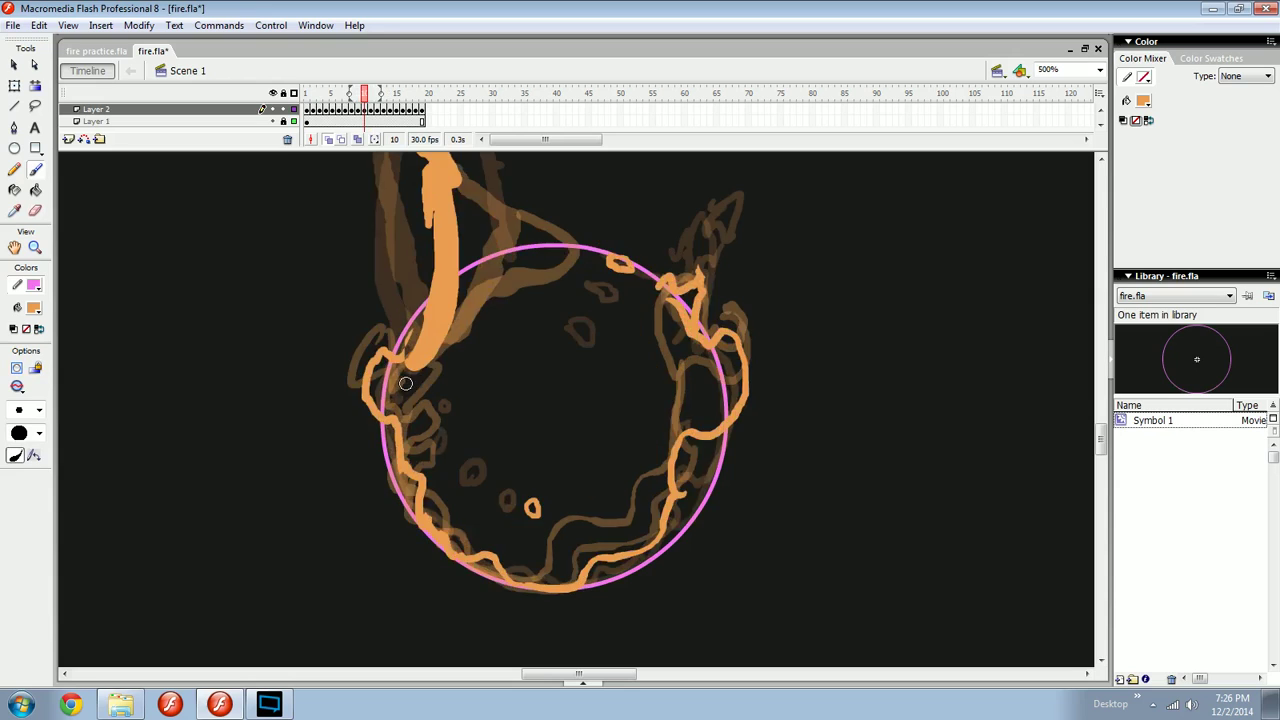
{"action": "key", "text": "comma"}
{"action": "key", "text": "period"}
{"action": "key", "text": "period"}
{"action": "key", "text": "period"}
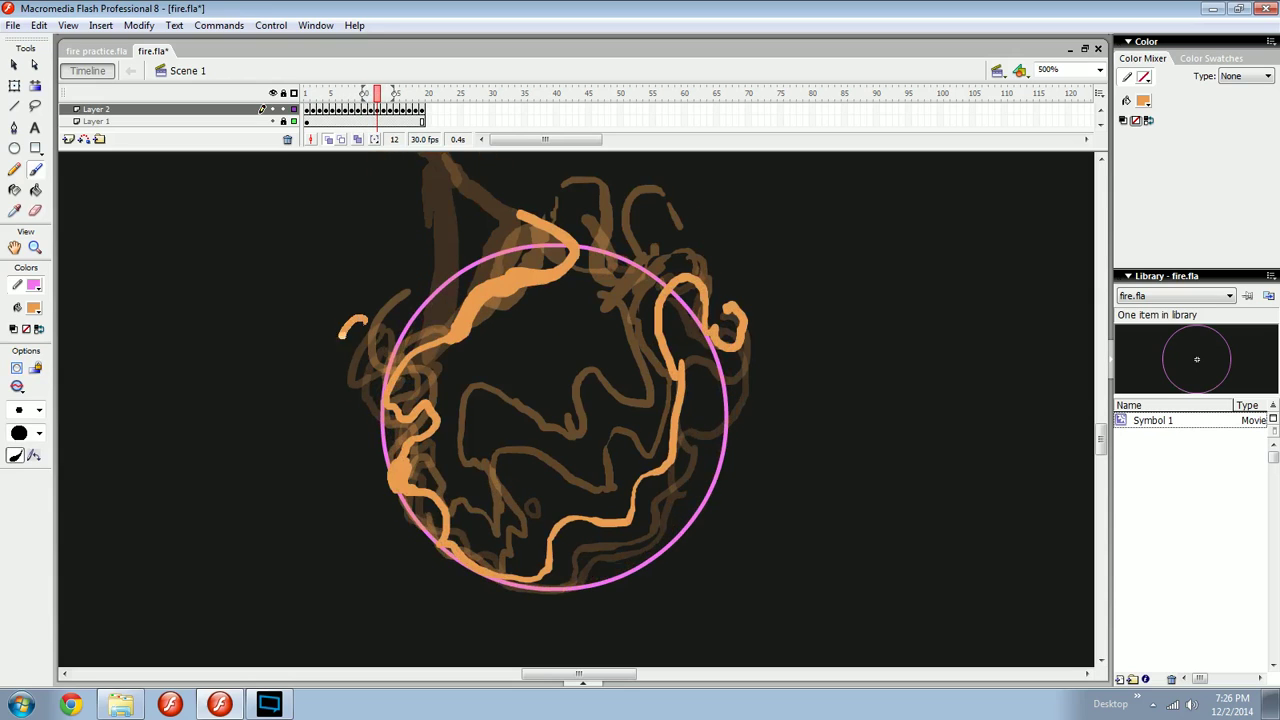
{"action": "key", "text": "comma"}
{"action": "key", "text": "period"}
{"action": "key", "text": "period"}
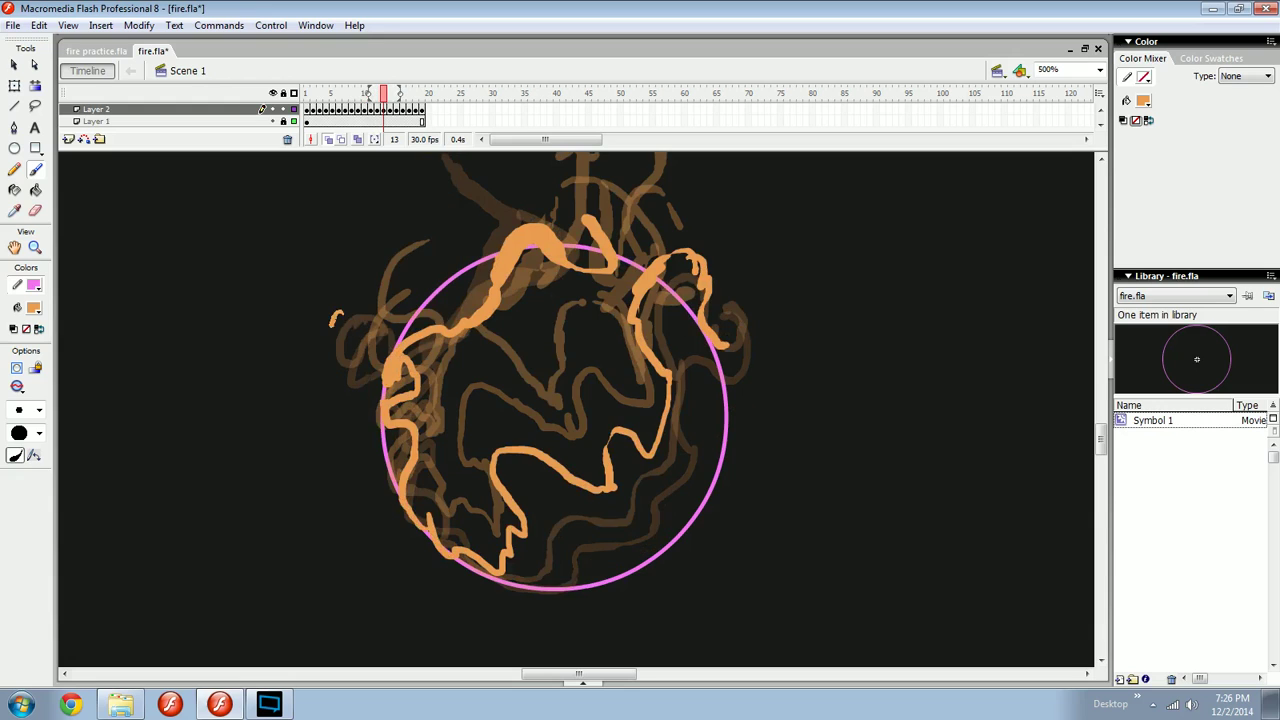
{"action": "left_click_drag", "start_coordinate": [350, 314], "coordinate": [351, 316]}
{"action": "key", "text": "comma"}
{"action": "key", "text": "comma"}
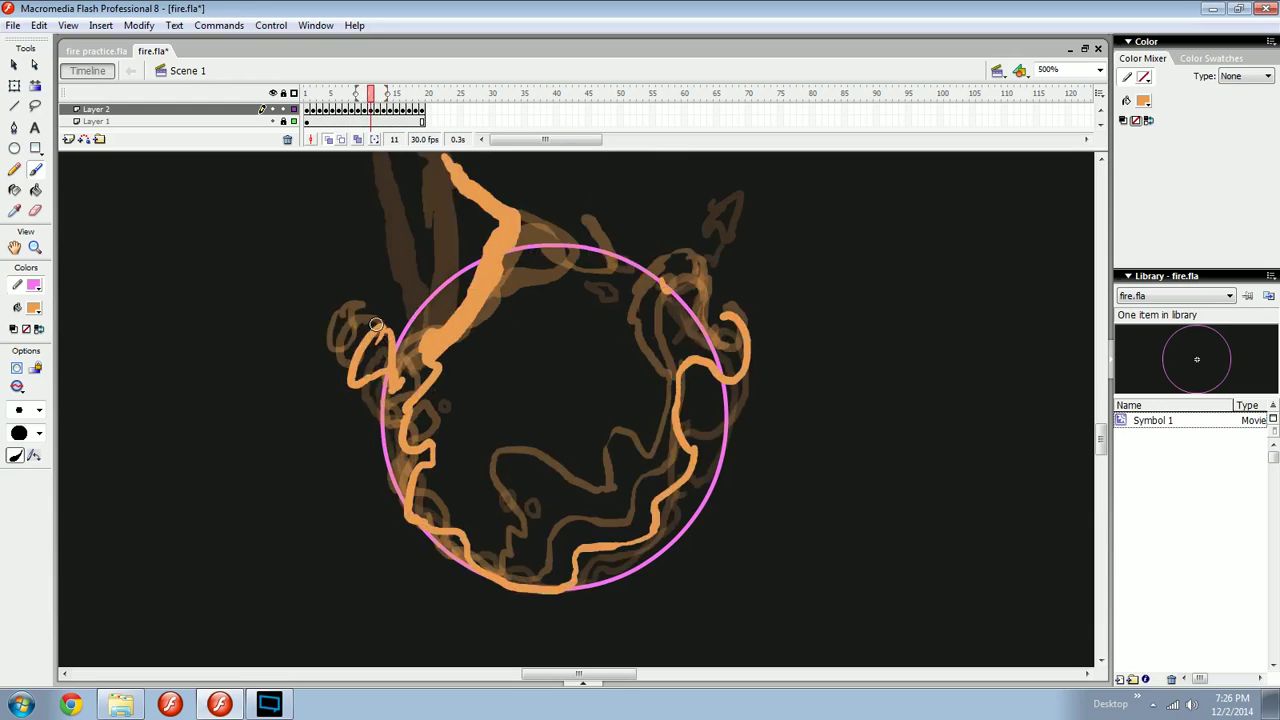
Turn off onion skinning and play the animation to review the flame motion around the circle.
{"action": "key", "text": "comma"}
{"action": "key", "text": "comma"}
{"action": "key", "text": "period"}
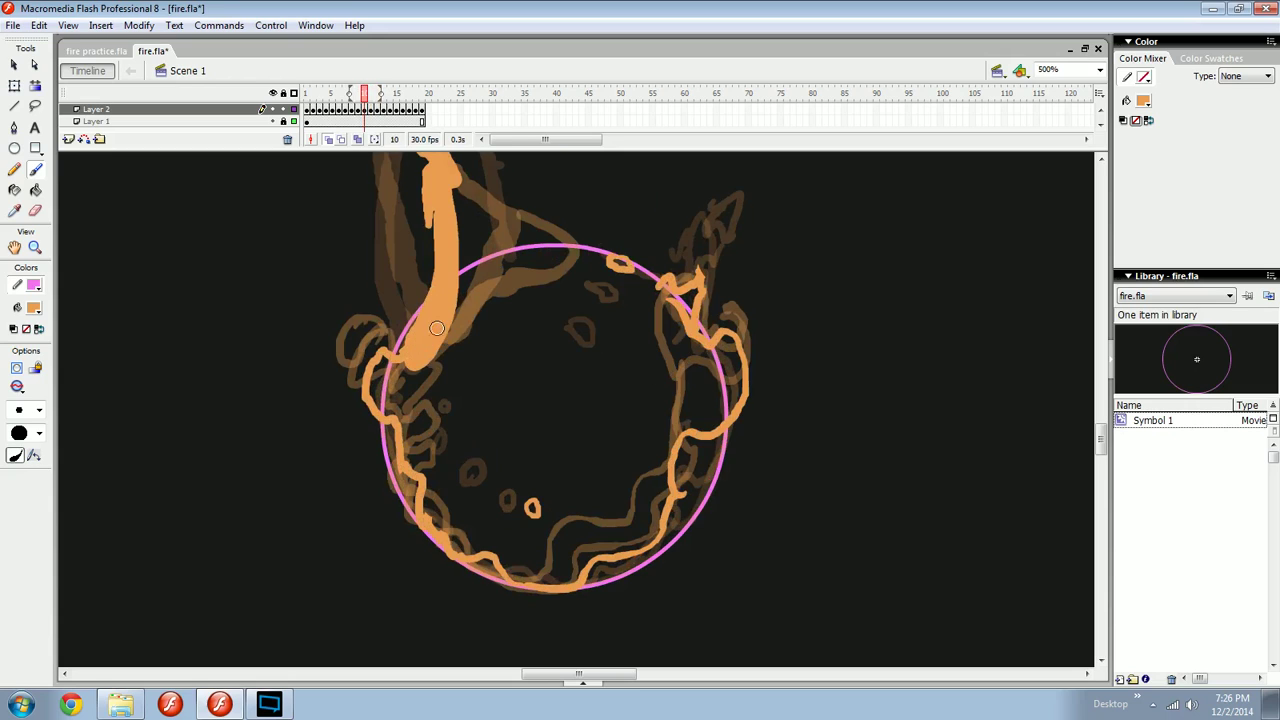
{"action": "key", "text": "comma"}
{"action": "key", "text": "comma"}
{"action": "left_click_drag", "start_coordinate": [560, 332], "coordinate": [493, 404]}
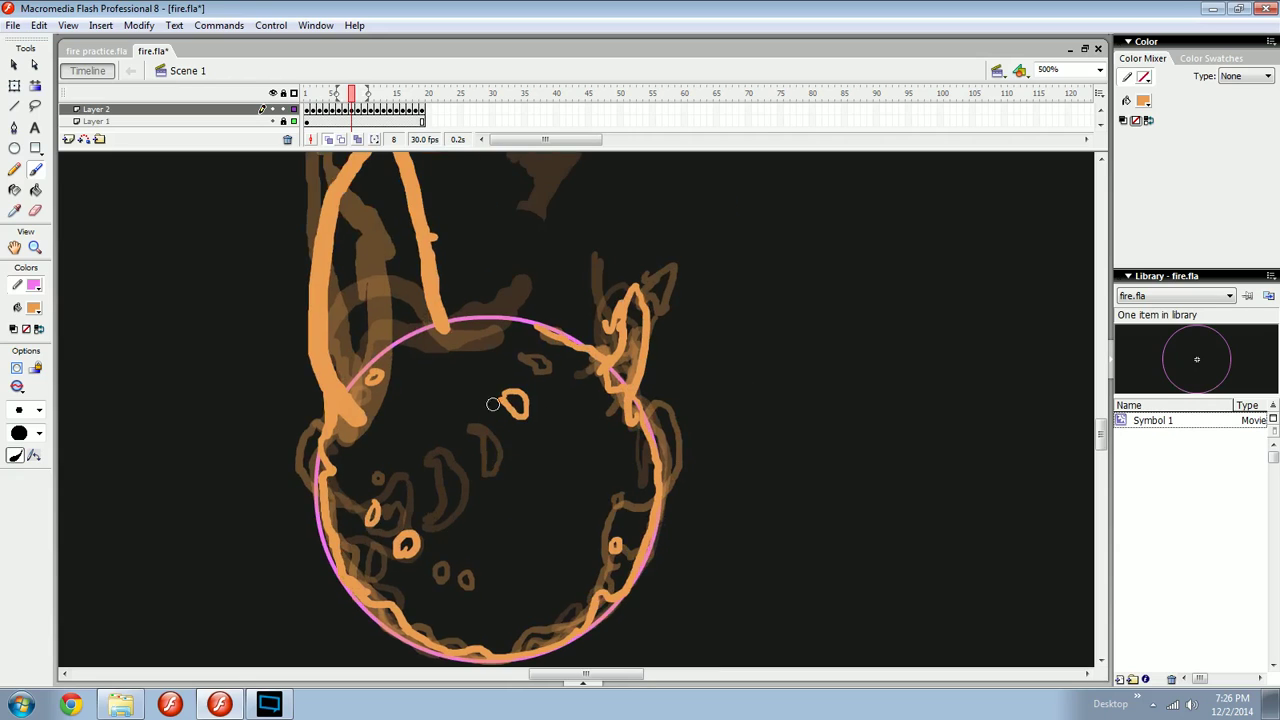
{"action": "left_click", "coordinate": [326, 139]}
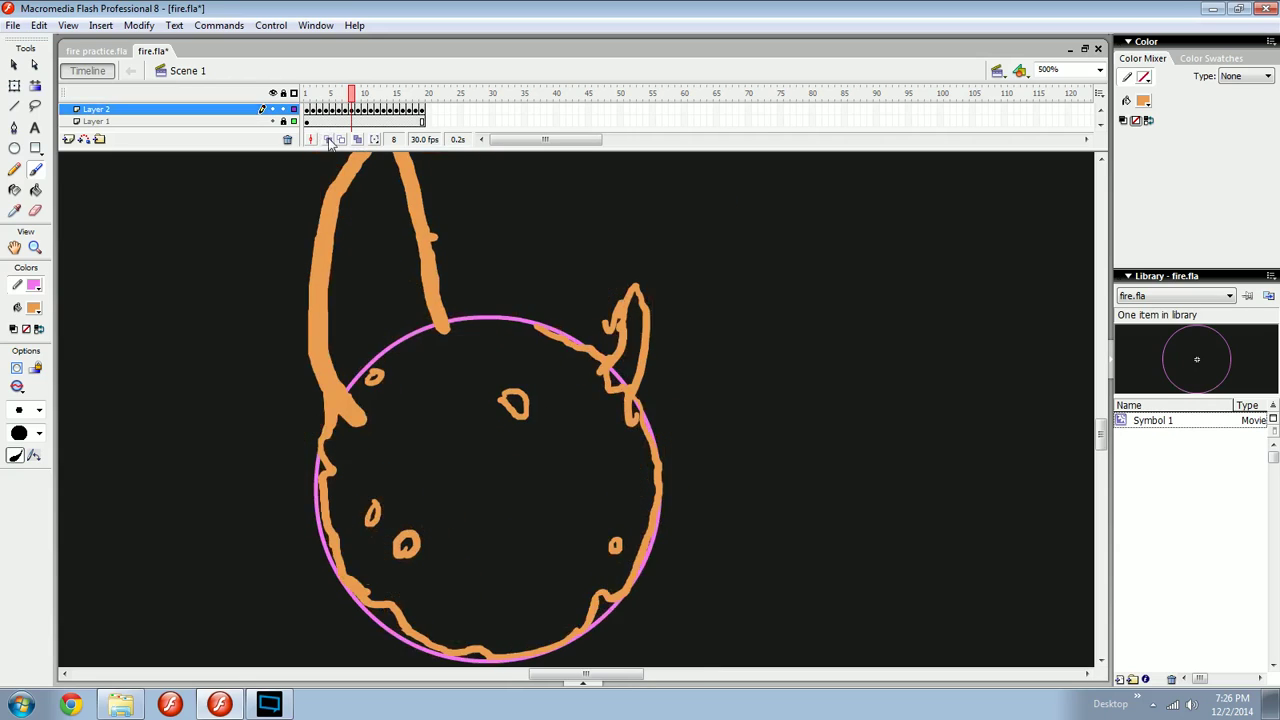
{"action": "key", "text": "ctrl+minus"}
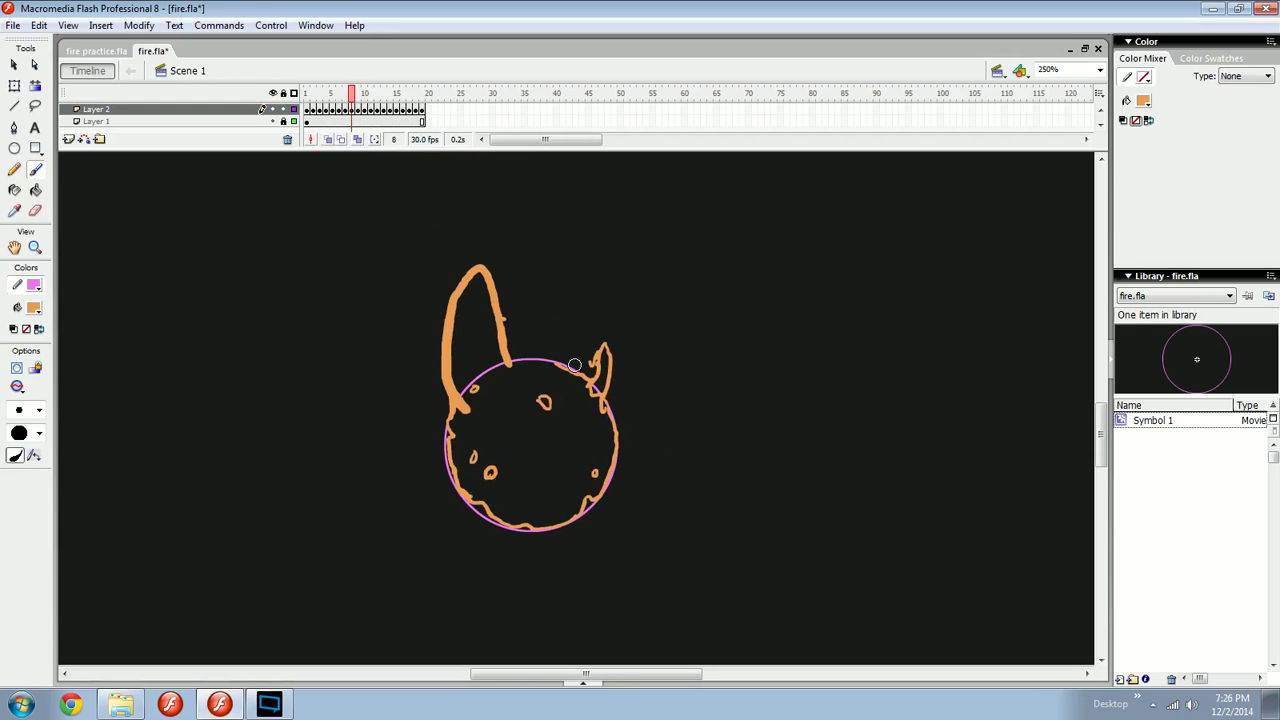
{"action": "key", "text": "Return"}
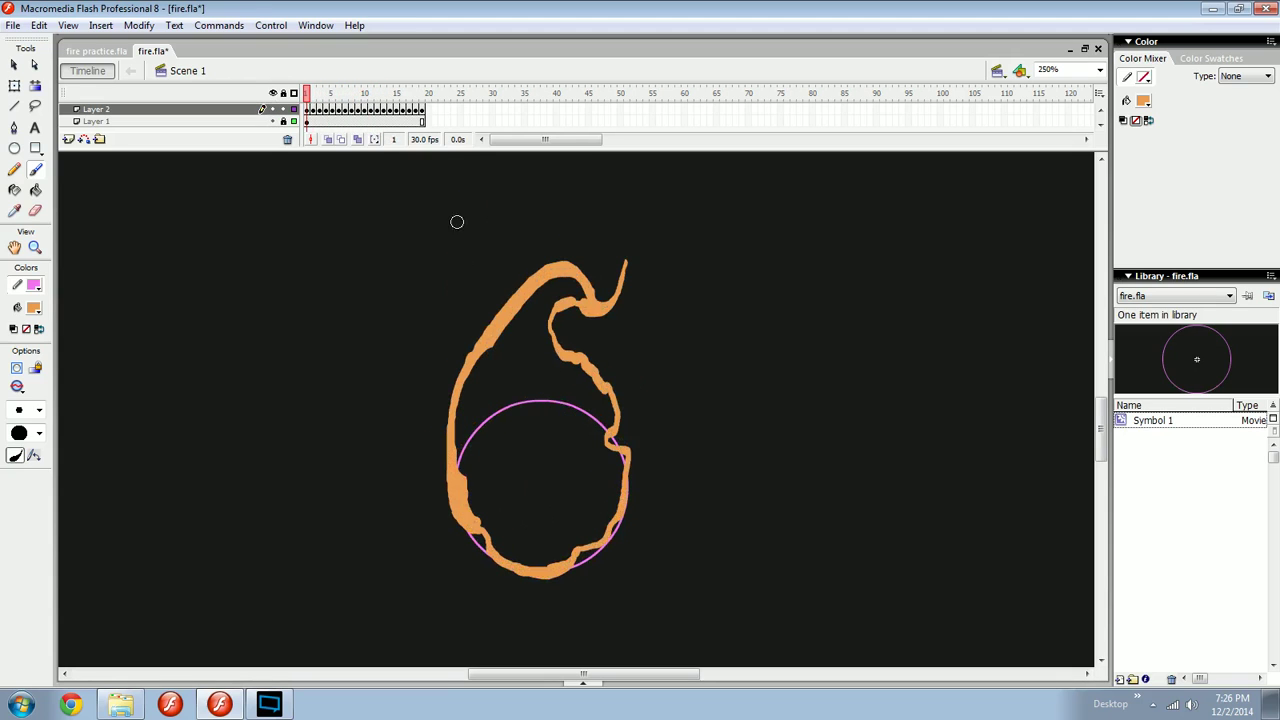
Hide the circle guide on Layer 1 and turn onion skinning back on.
{"action": "left_click", "coordinate": [273, 121]}
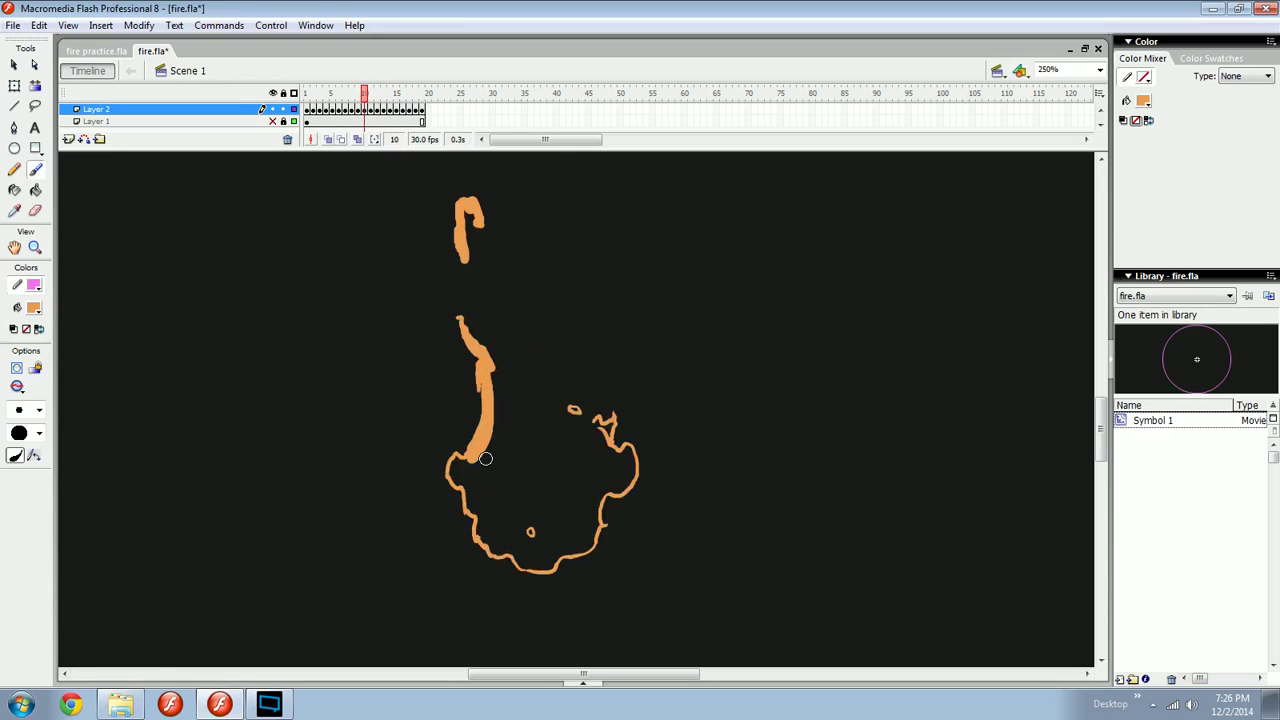
{"action": "left_click", "coordinate": [327, 139]}
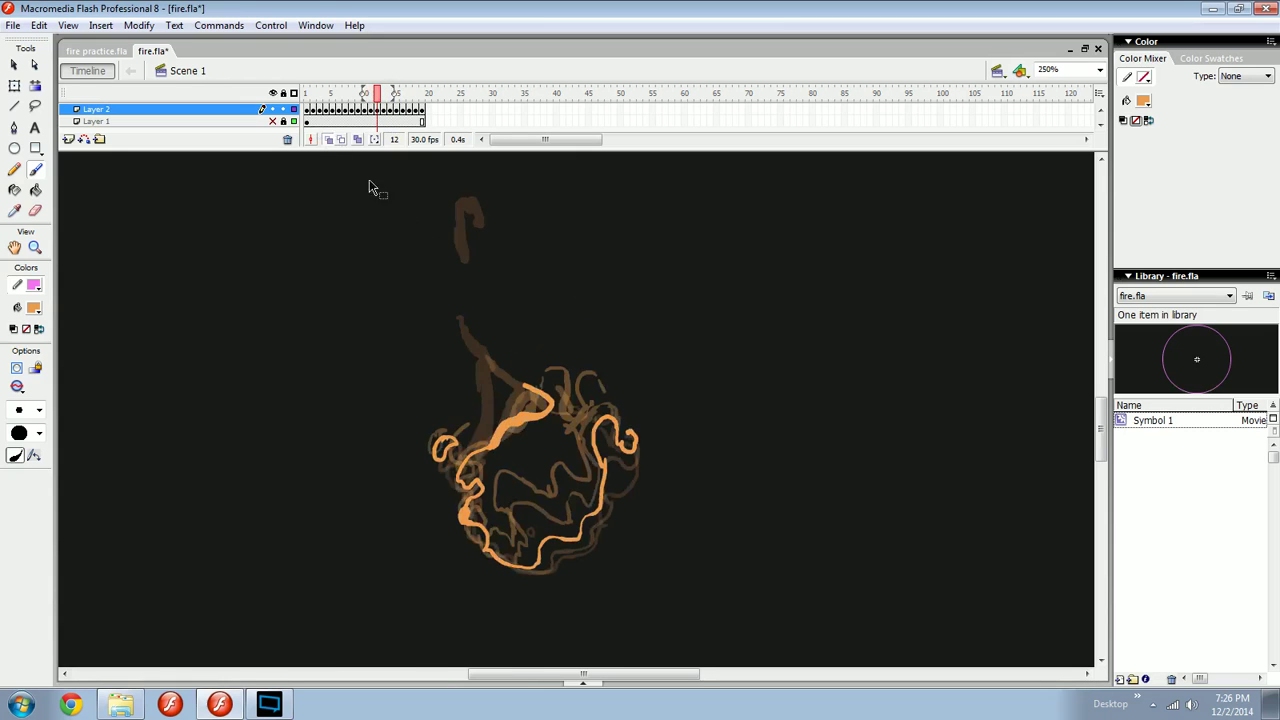
{"action": "key", "text": "ctrl+equal"}
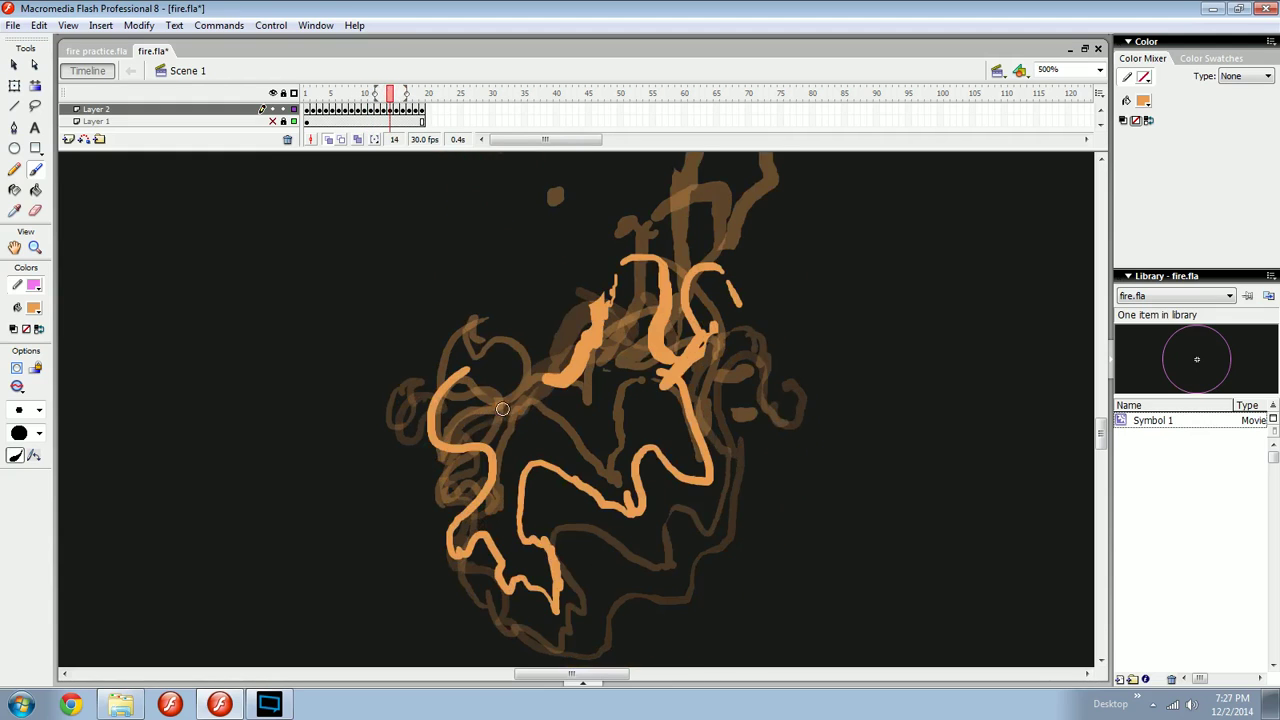
{"action": "key", "text": "ctrl+minus"}
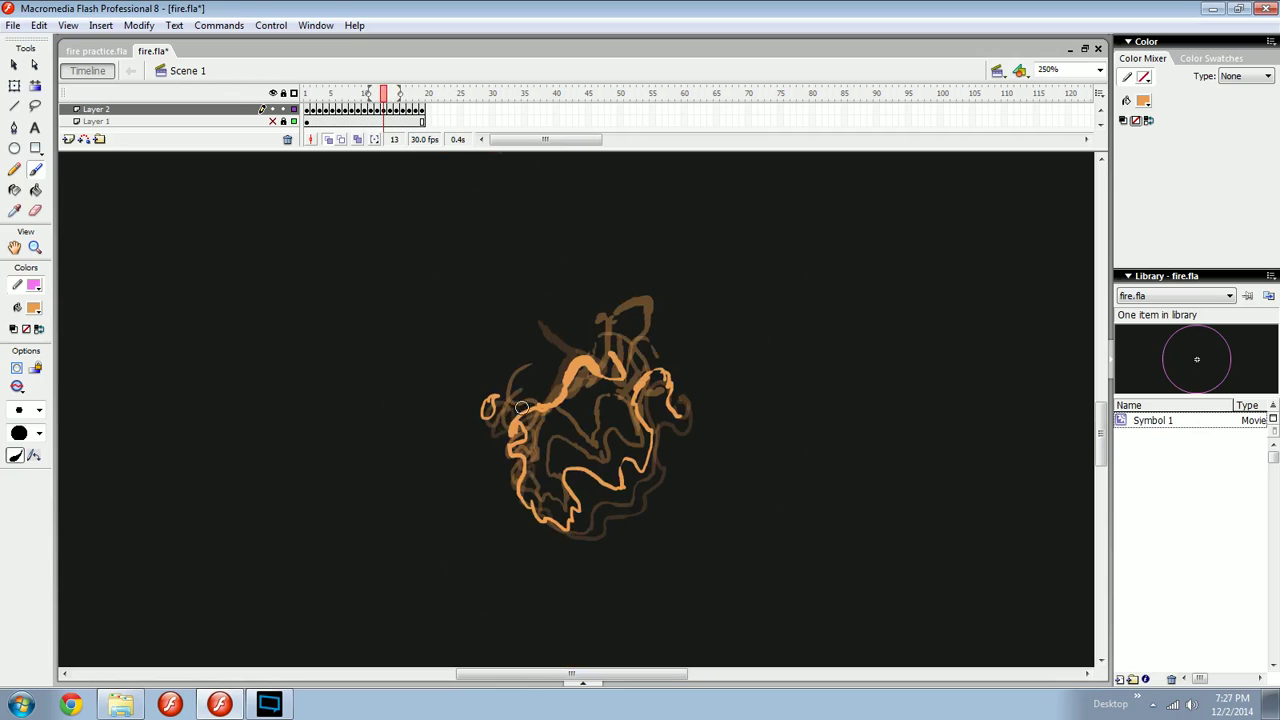
{"action": "key", "text": "ctrl+minus"}
{"action": "key", "text": "ctrl+equal"}
{"action": "key", "text": "ctrl+equal"}
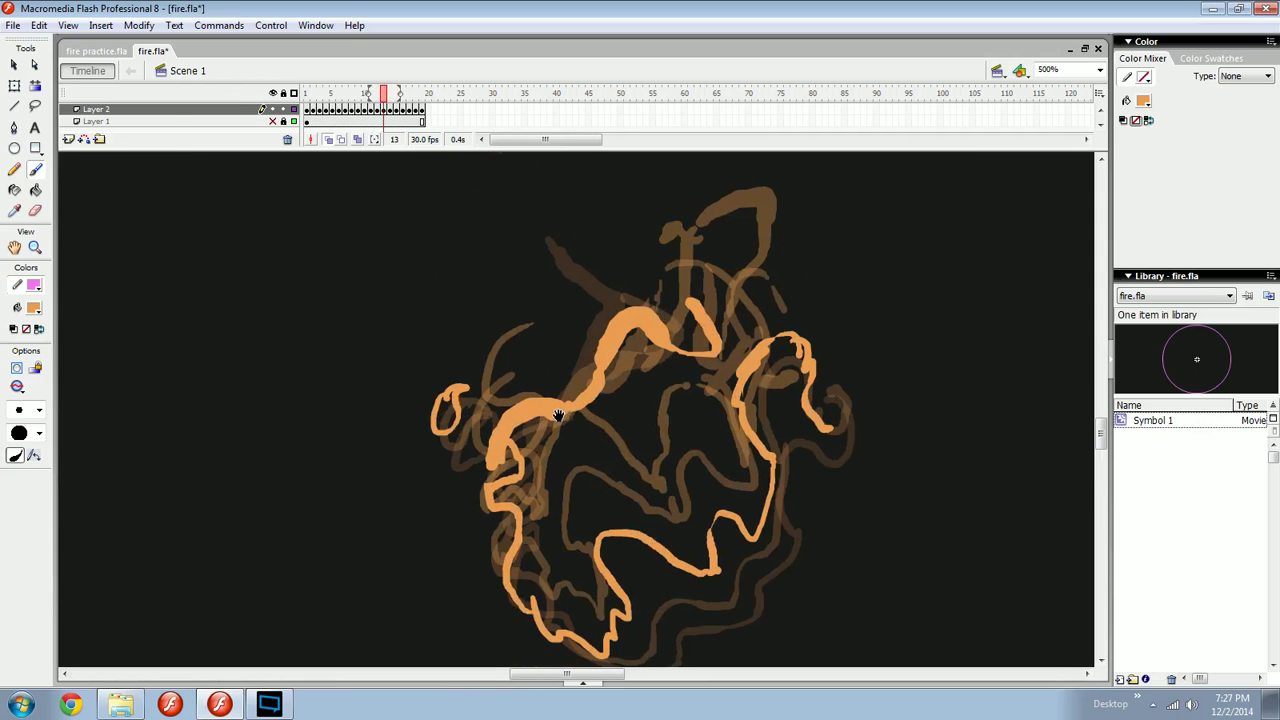
Try a stroke linking the left flame tip to the thick upper flame on frame 14.
{"action": "key", "text": "e"}
{"action": "key", "text": "n"}
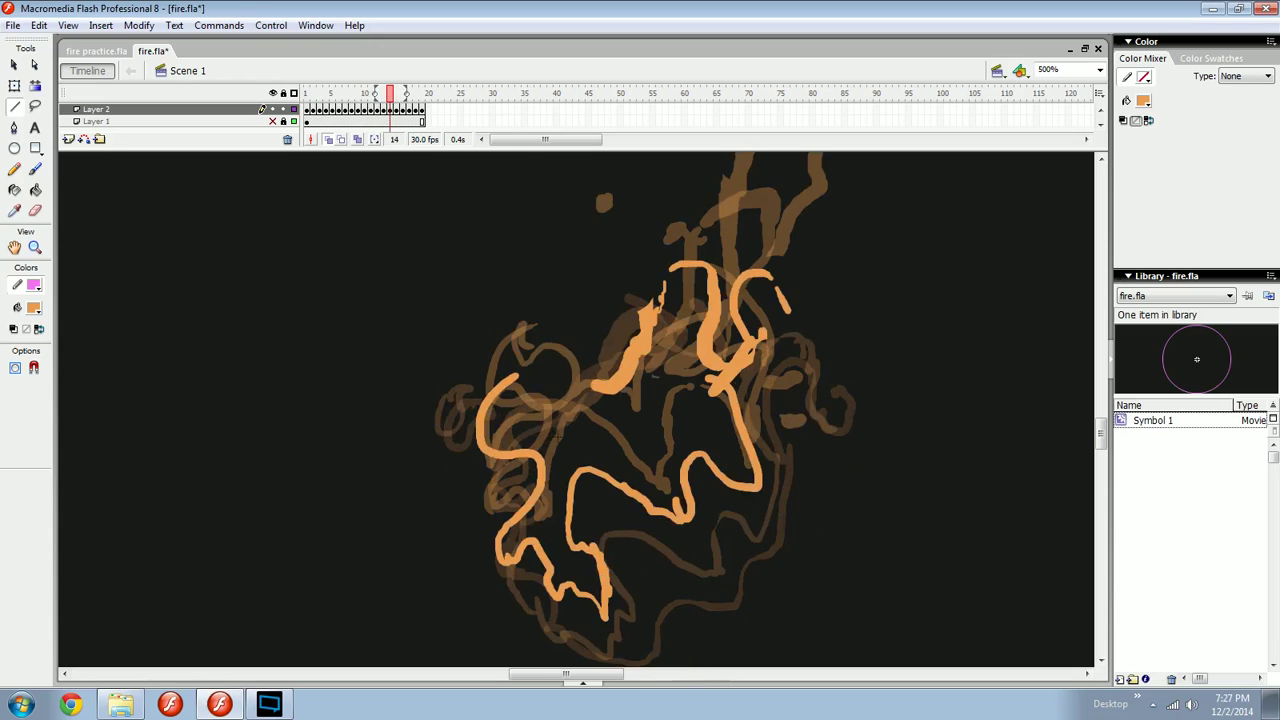
{"action": "key", "text": "b"}
{"action": "mouse_move", "coordinate": [598, 392]}
{"action": "left_mouse_down"}
{"action": "mouse_move", "coordinate": [549, 352]}
{"action": "mouse_move", "coordinate": [525, 355]}
{"action": "mouse_move", "coordinate": [512, 384]}
{"action": "left_mouse_up"}
{"action": "key", "text": "comma"}
{"action": "key", "text": "period"}
{"action": "key", "text": "period"}
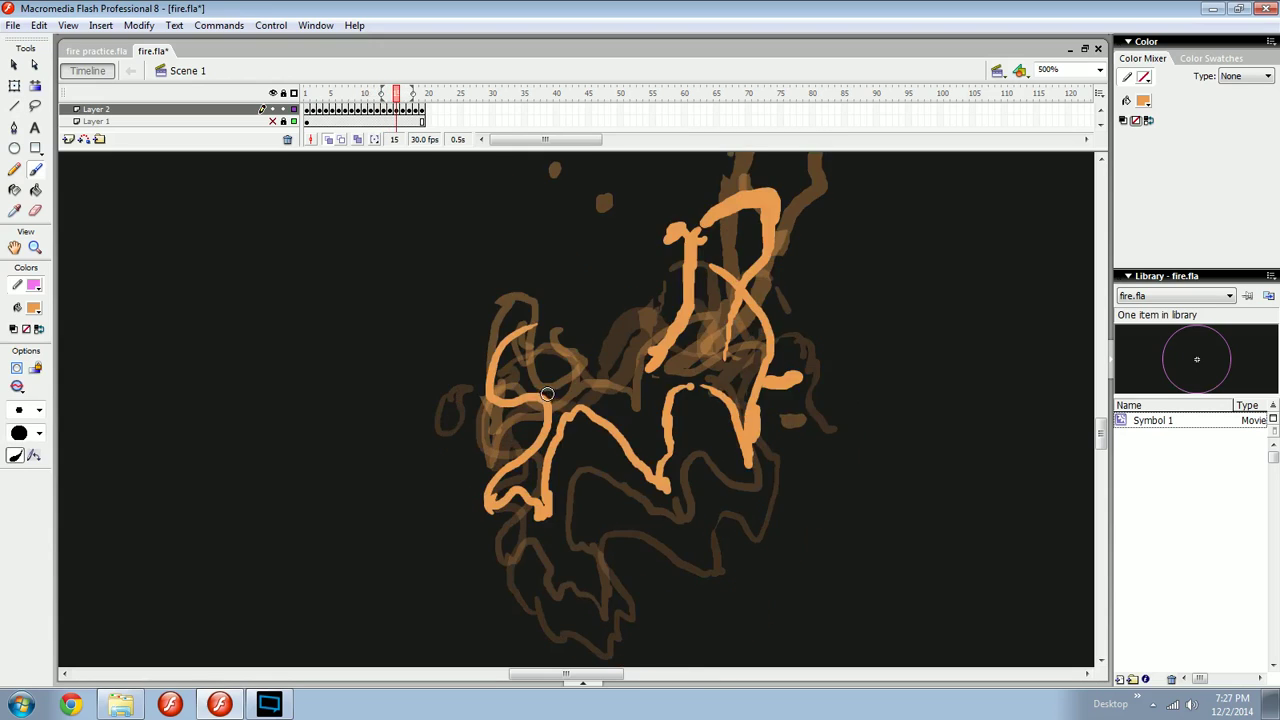
{"action": "key", "text": "comma"}
{"action": "key", "text": "period"}
Try a rounded upper contour from the left flame tip down to the inner outline on frames 15 and 16.
{"action": "mouse_move", "coordinate": [526, 345]}
{"action": "left_mouse_down"}
{"action": "mouse_move", "coordinate": [591, 348]}
{"action": "mouse_move", "coordinate": [603, 402]}
{"action": "left_mouse_up"}
{"action": "key", "text": "comma"}
{"action": "key", "text": "period"}
{"action": "key", "text": "period"}
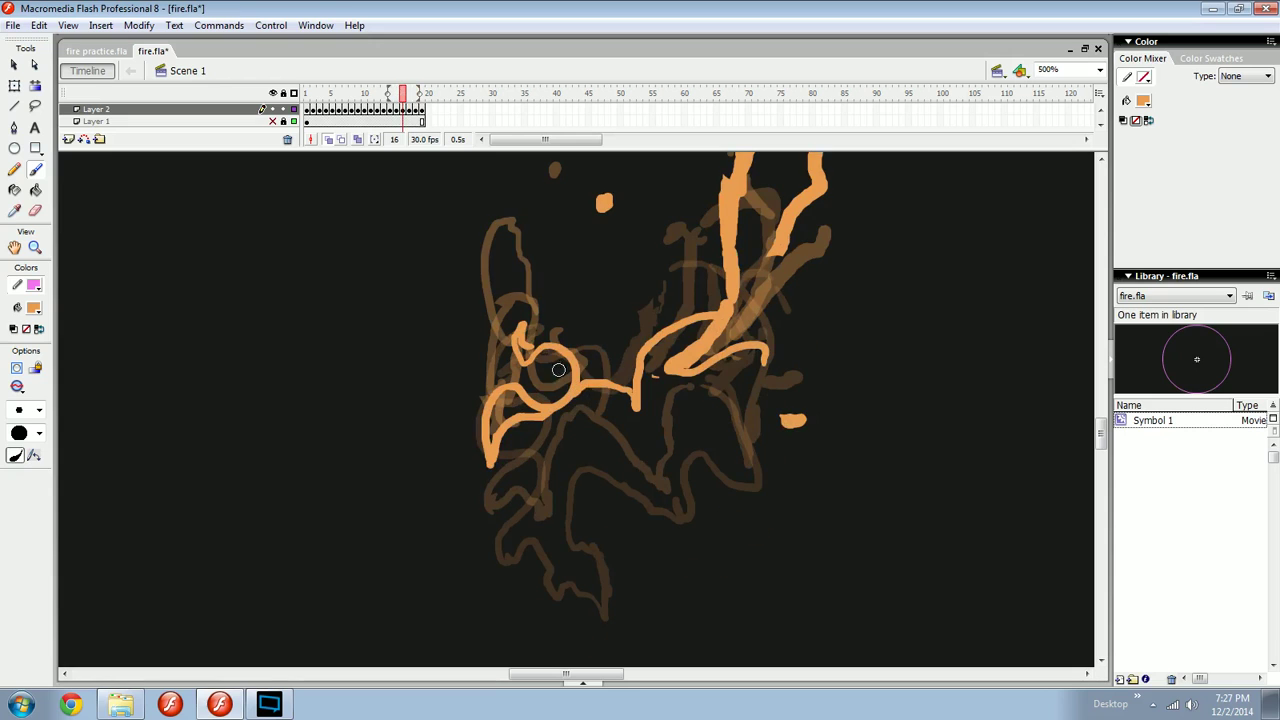
{"action": "key", "text": "comma"}
{"action": "key", "text": "comma"}
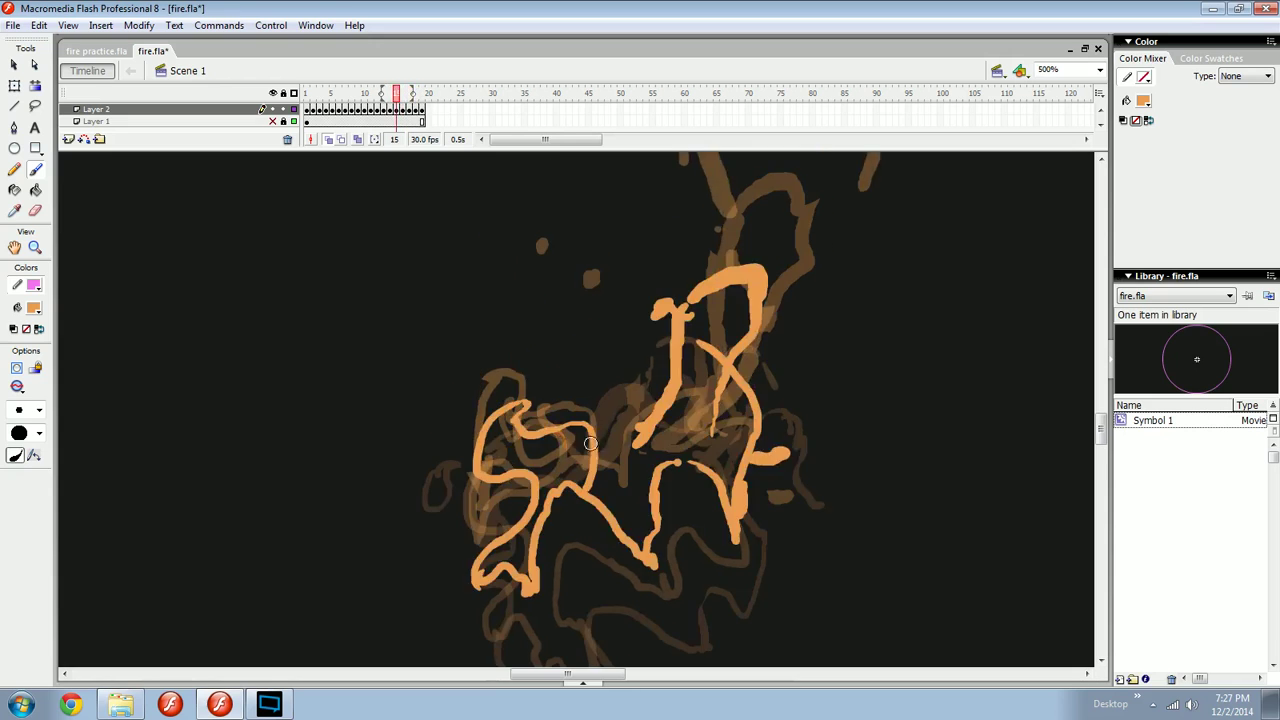
{"action": "key", "text": "period"}
{"action": "key", "text": "period"}
{"action": "key", "text": "comma"}
{"action": "key", "text": "period"}
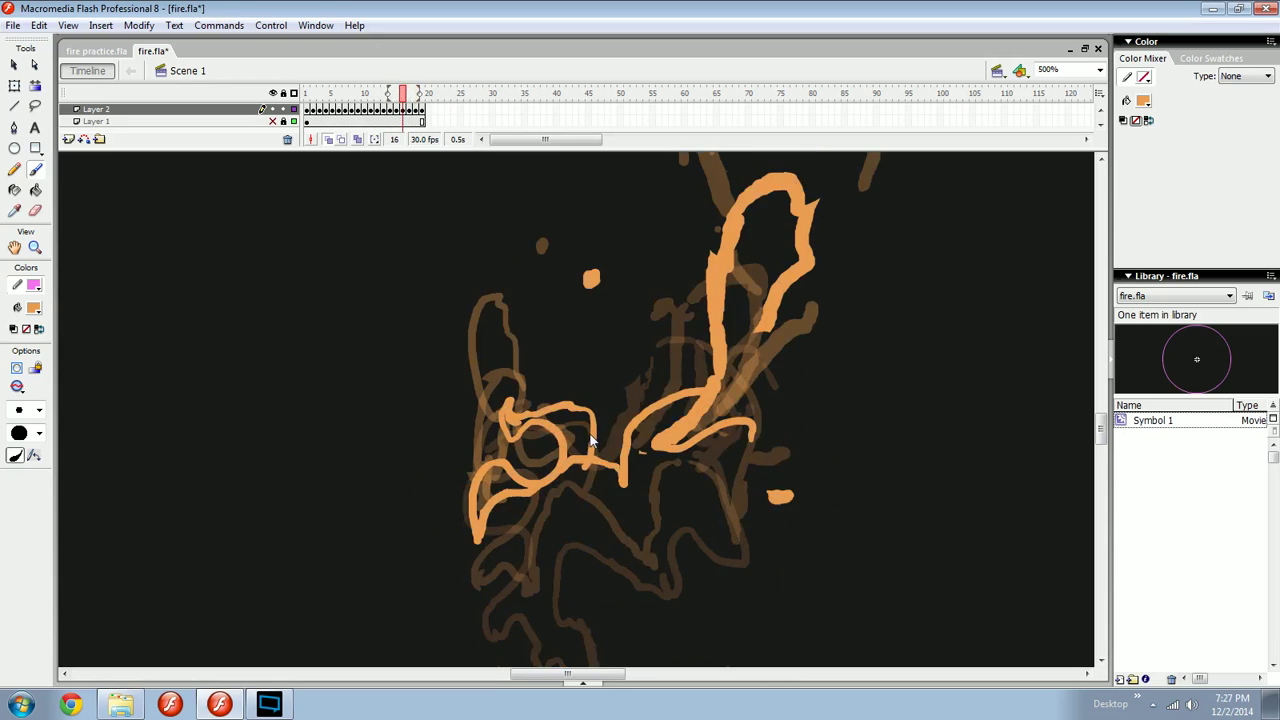
{"action": "key", "text": "comma"}
{"action": "key", "text": "comma"}
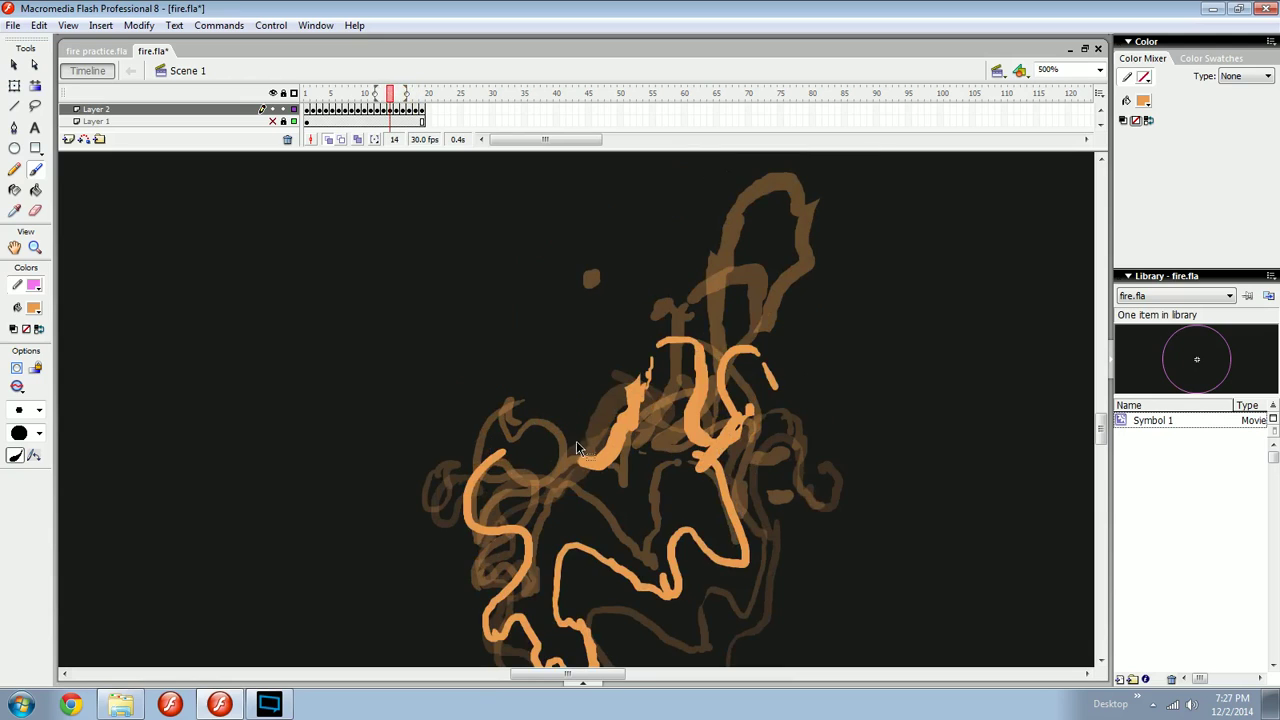
Draw a curved stroke on frame 14 from the left flame tip to the base of the thick upper flame.
{"action": "key", "text": "period"}
{"action": "key", "text": "comma"}
{"action": "key", "text": "comma"}
{"action": "key", "text": "comma"}
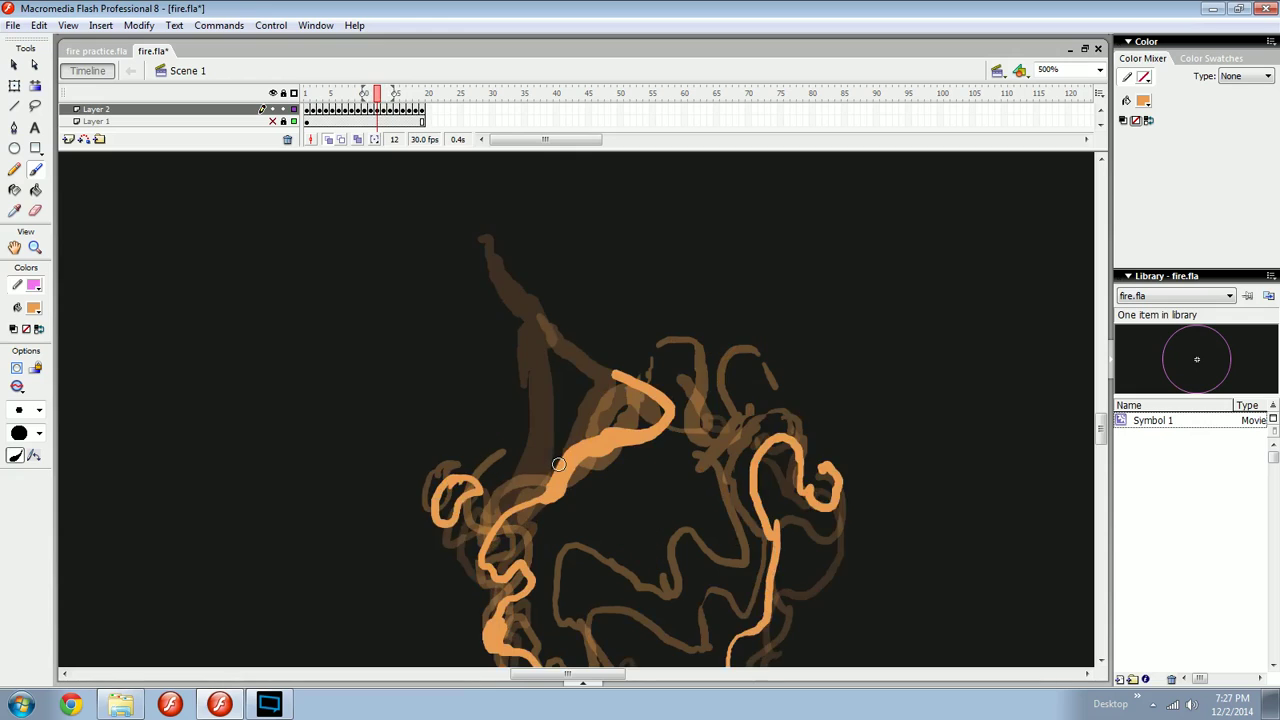
{"action": "key", "text": "period"}
{"action": "key", "text": "period"}
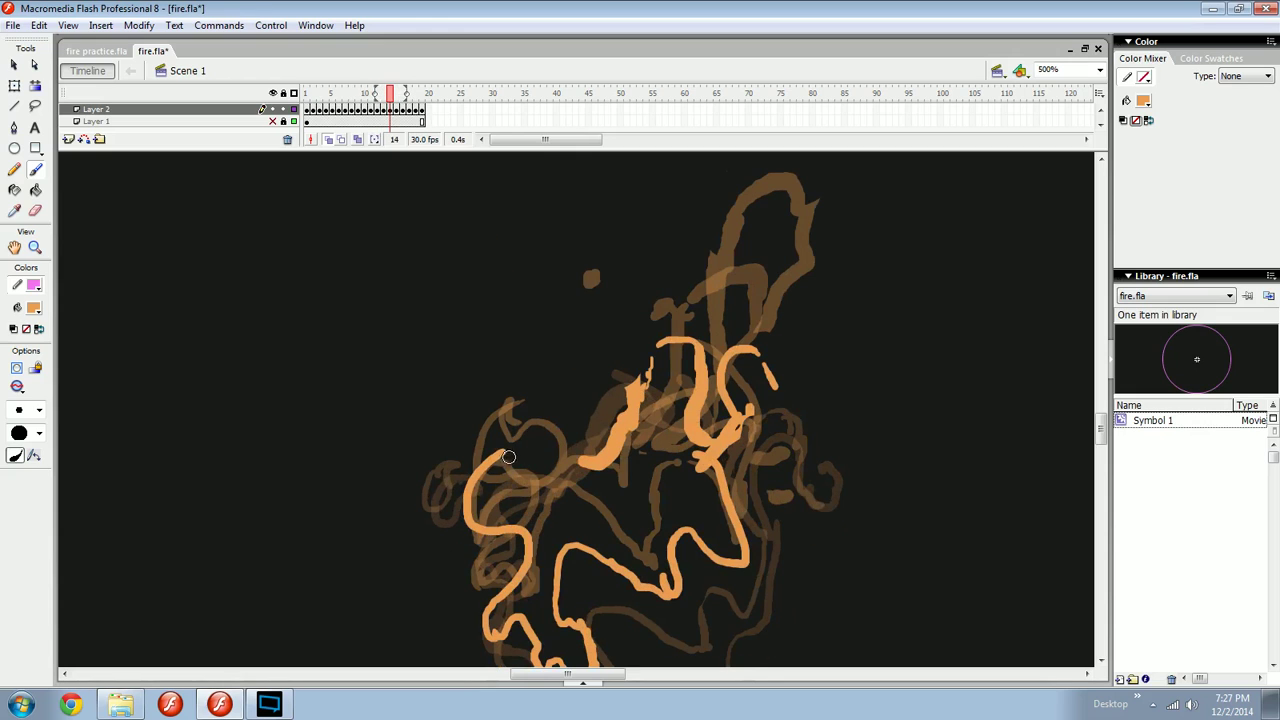
{"action": "mouse_move", "coordinate": [500, 466]}
{"action": "left_mouse_down"}
{"action": "mouse_move", "coordinate": [550, 449]}
{"action": "mouse_move", "coordinate": [584, 461]}
{"action": "left_mouse_up"}
Draw the wavy upper contour linking the left flame to the tall upper flame on frames 15 and 16.
{"action": "key", "text": "period"}
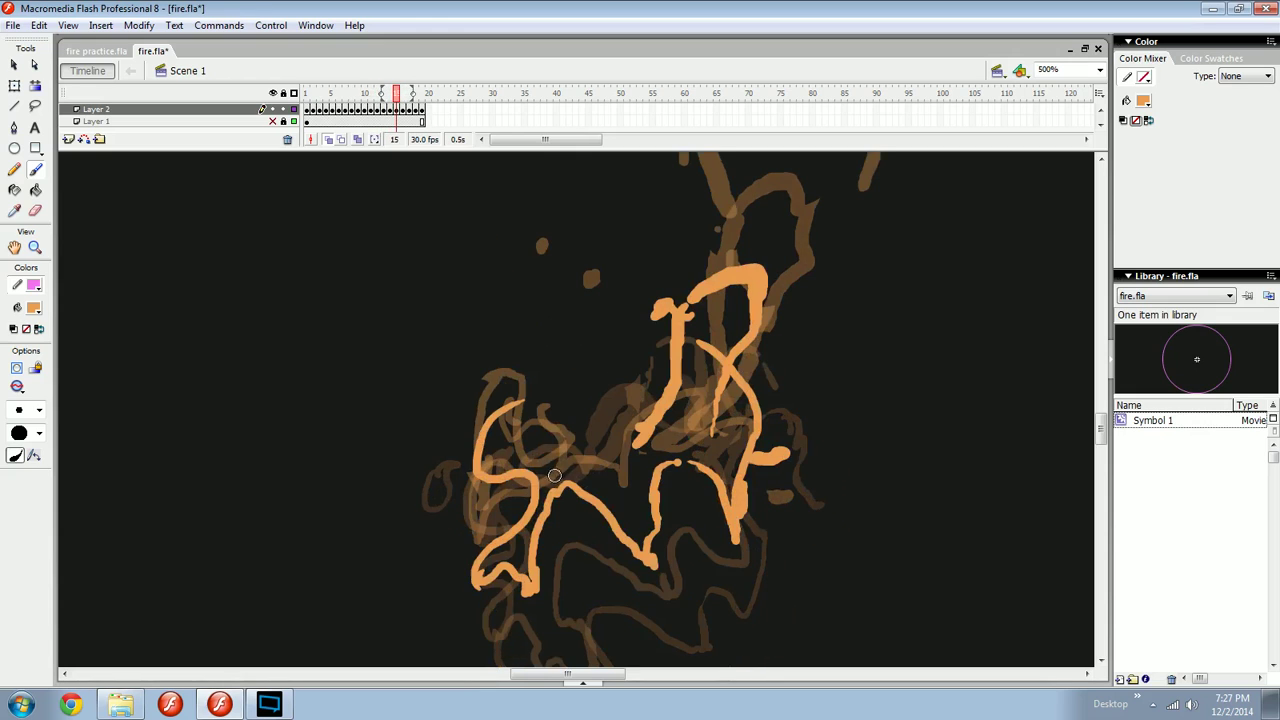
{"action": "mouse_move", "coordinate": [519, 420]}
{"action": "left_mouse_down"}
{"action": "mouse_move", "coordinate": [491, 446]}
{"action": "mouse_move", "coordinate": [626, 457]}
{"action": "left_mouse_up"}
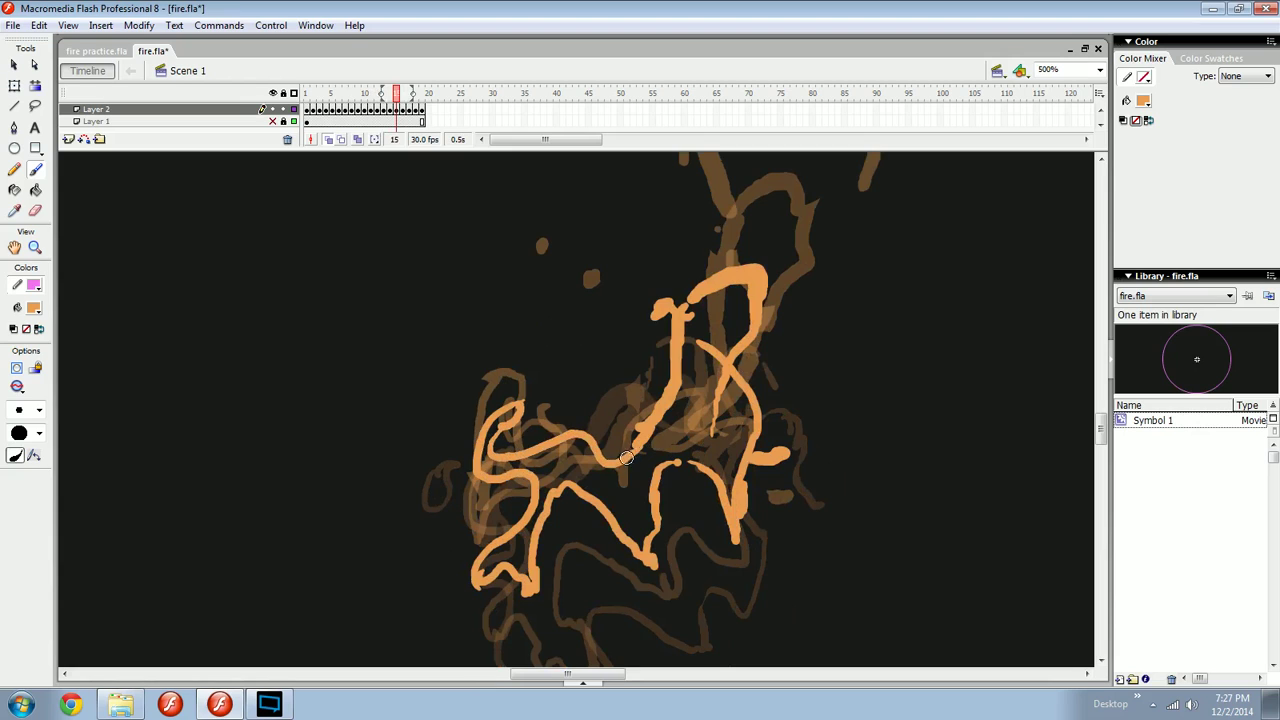
{"action": "key", "text": "period"}
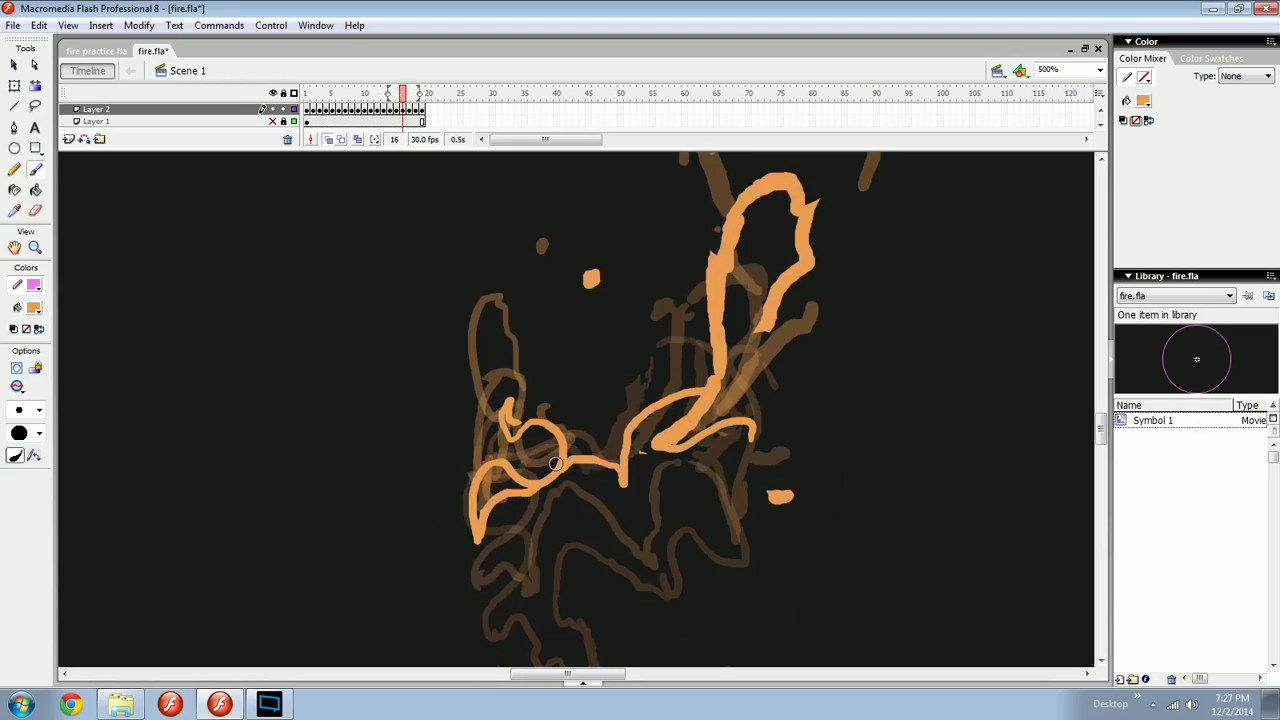
{"action": "key", "text": "comma"}
{"action": "key", "text": "period"}
{"action": "mouse_move", "coordinate": [558, 438]}
{"action": "left_mouse_down"}
{"action": "mouse_move", "coordinate": [620, 425]}
{"action": "mouse_move", "coordinate": [580, 428]}
{"action": "left_mouse_up"}
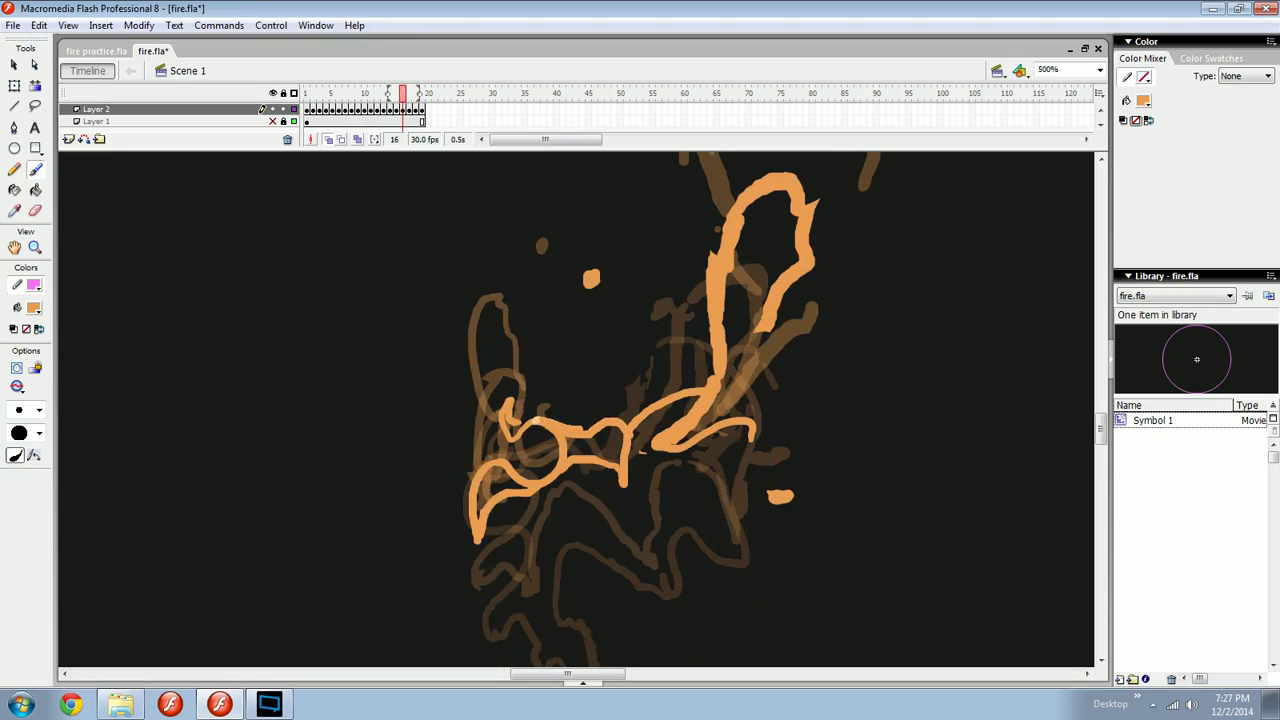
Extend the left flame's upper contour across to the base of the upper flame on frame 17, comparing it with frame 16.
{"action": "key", "text": "period"}
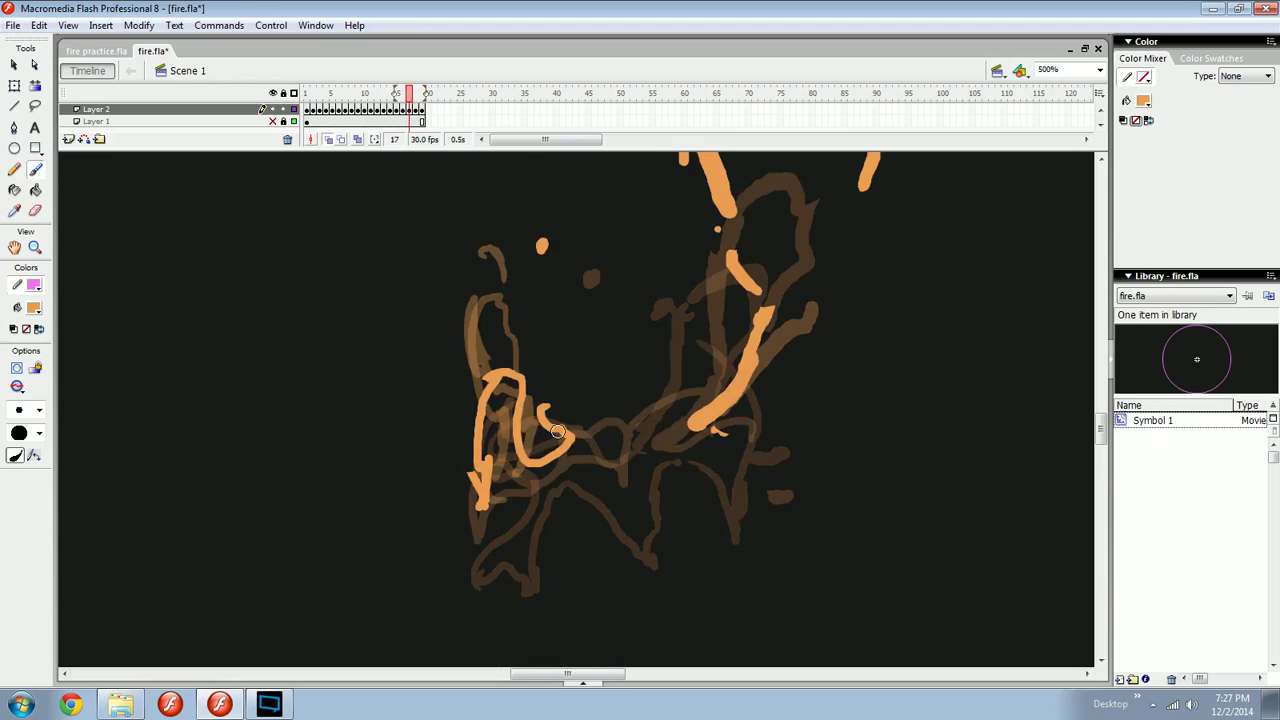
{"action": "key", "text": "comma"}
{"action": "key", "text": "period"}
{"action": "key", "text": "comma"}
{"action": "key", "text": "period"}
{"action": "key", "text": "comma"}
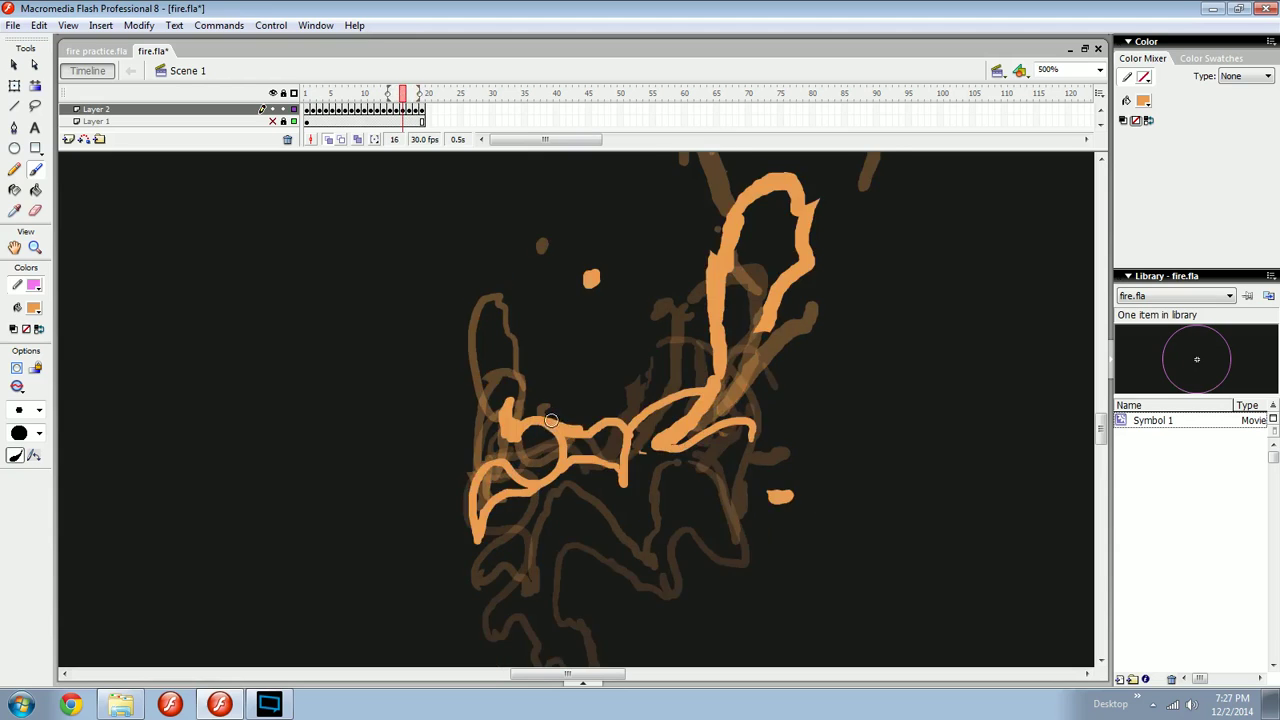
{"action": "key", "text": "period"}
{"action": "mouse_move", "coordinate": [540, 408]}
{"action": "left_mouse_down"}
{"action": "mouse_move", "coordinate": [609, 451]}
{"action": "mouse_move", "coordinate": [632, 426]}
{"action": "mouse_move", "coordinate": [692, 432]}
{"action": "left_mouse_up"}
{"action": "key", "text": "comma"}
{"action": "key", "text": "comma"}
{"action": "key", "text": "period"}
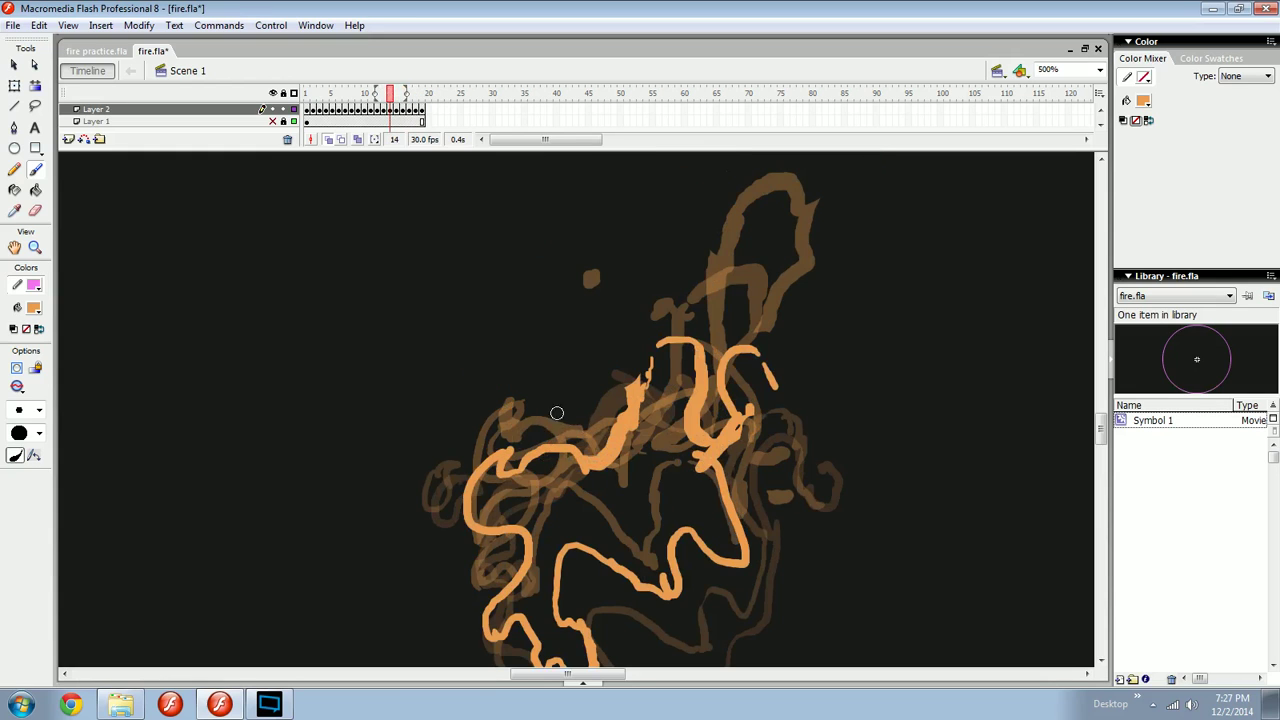
Try a short vertical mark rising above the flame contour on each of frames 14 to 17, comparing neighbouring frames.
{"action": "key", "text": "period"}
{"action": "key", "text": "comma"}
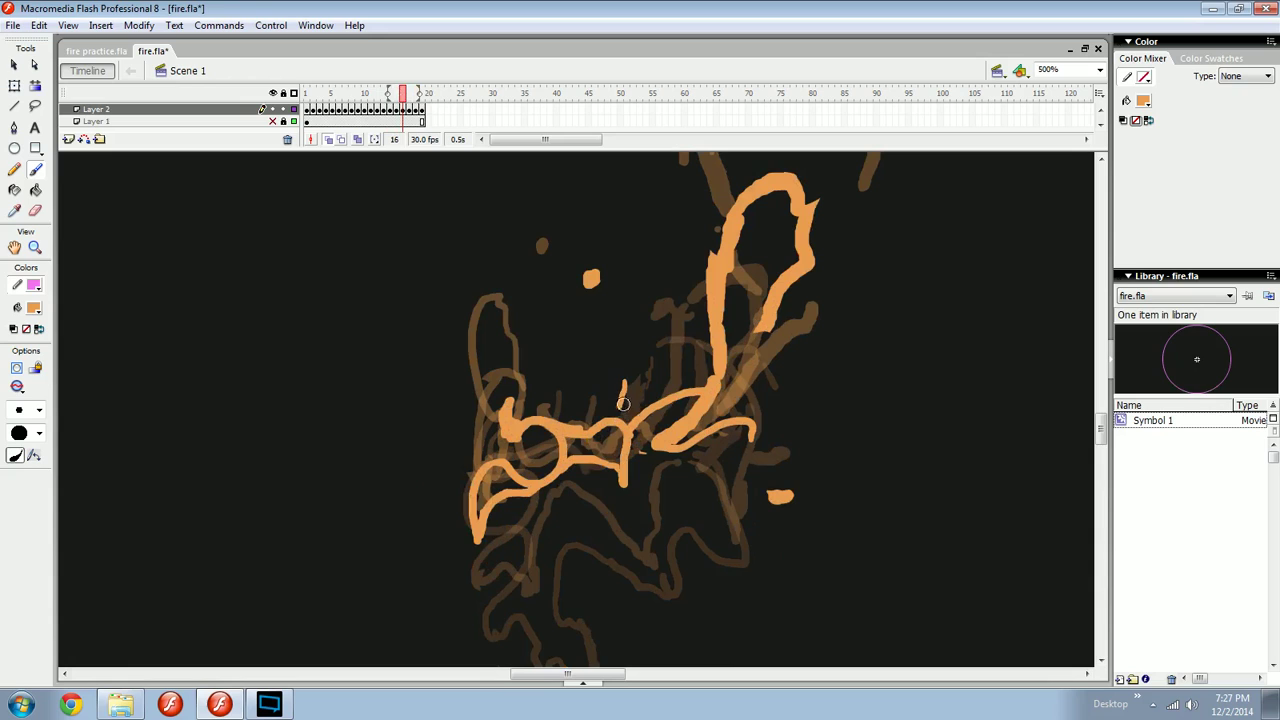
{"action": "key", "text": "comma"}
{"action": "key", "text": "comma"}
{"action": "key", "text": "comma"}
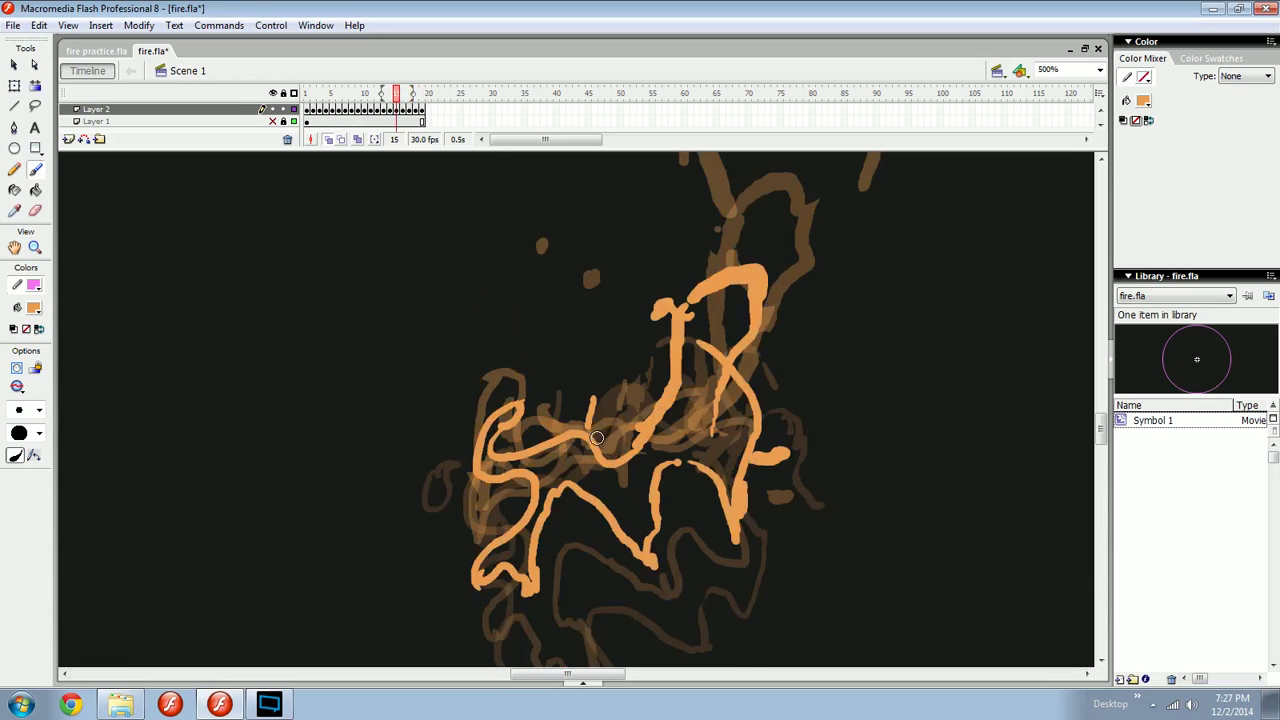
{"action": "key", "text": "period"}
{"action": "key", "text": "period"}
{"action": "key", "text": "period"}
{"action": "key", "text": "period"}
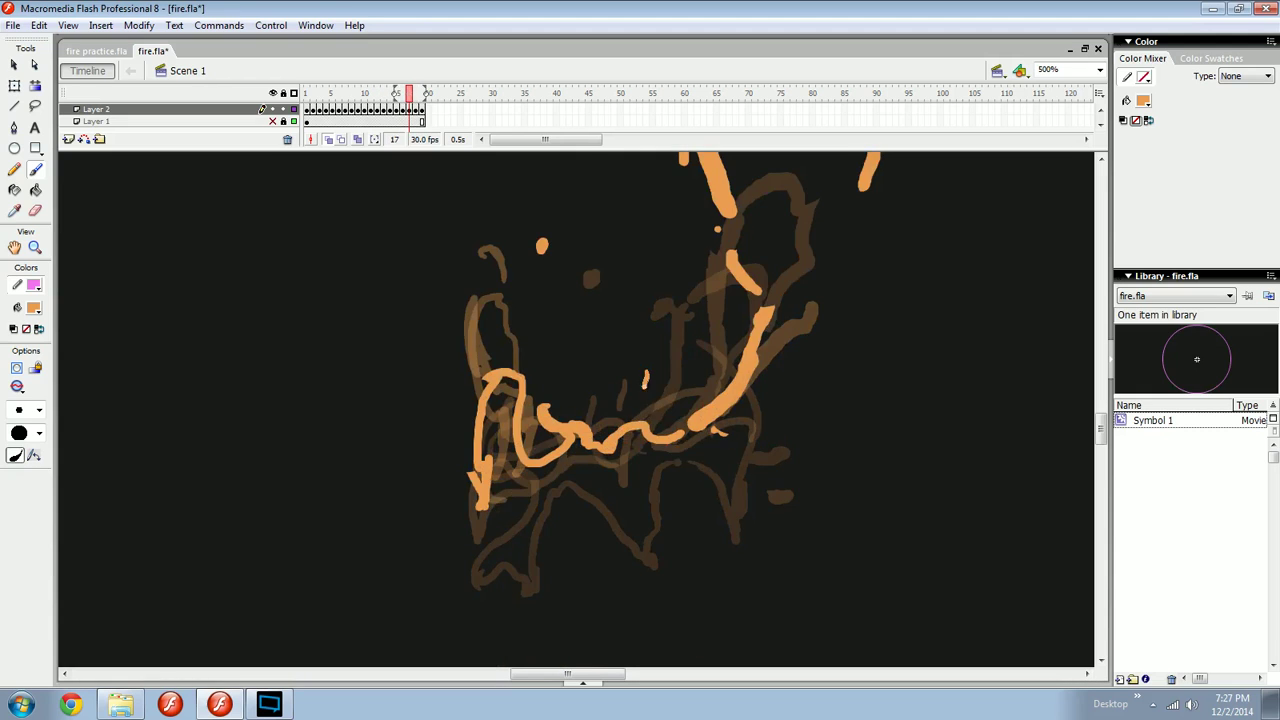
{"action": "key", "text": "comma"}
{"action": "key", "text": "comma"}
{"action": "key", "text": "comma"}
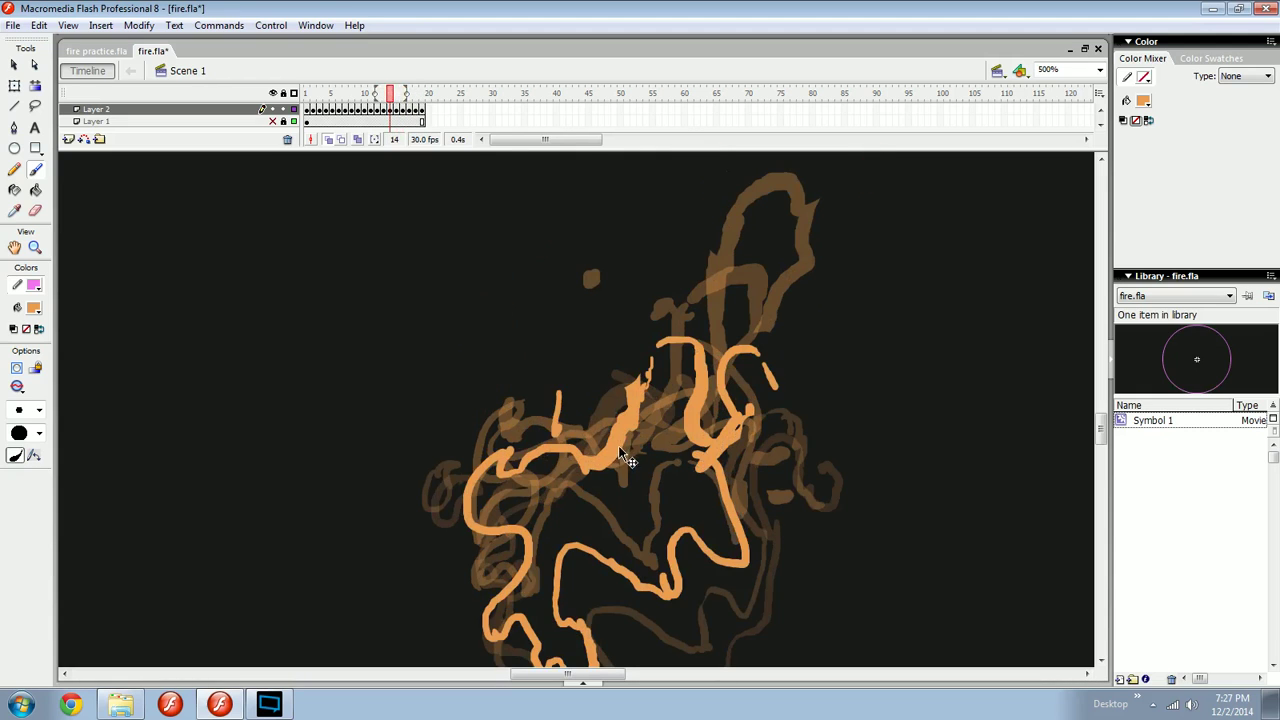
Close the gap between the wavy contour and the base of the thick right-hand flame stroke on frame 17.
{"action": "key", "text": "period"}
{"action": "key", "text": "period"}
{"action": "key", "text": "period"}
{"action": "mouse_move", "coordinate": [642, 458]}
{"action": "left_mouse_down"}
{"action": "mouse_move", "coordinate": [629, 411]}
{"action": "mouse_move", "coordinate": [654, 440]}
{"action": "mouse_move", "coordinate": [690, 433]}
{"action": "left_mouse_up"}
{"action": "key", "text": "ctrl+z"}
{"action": "key", "text": "comma"}
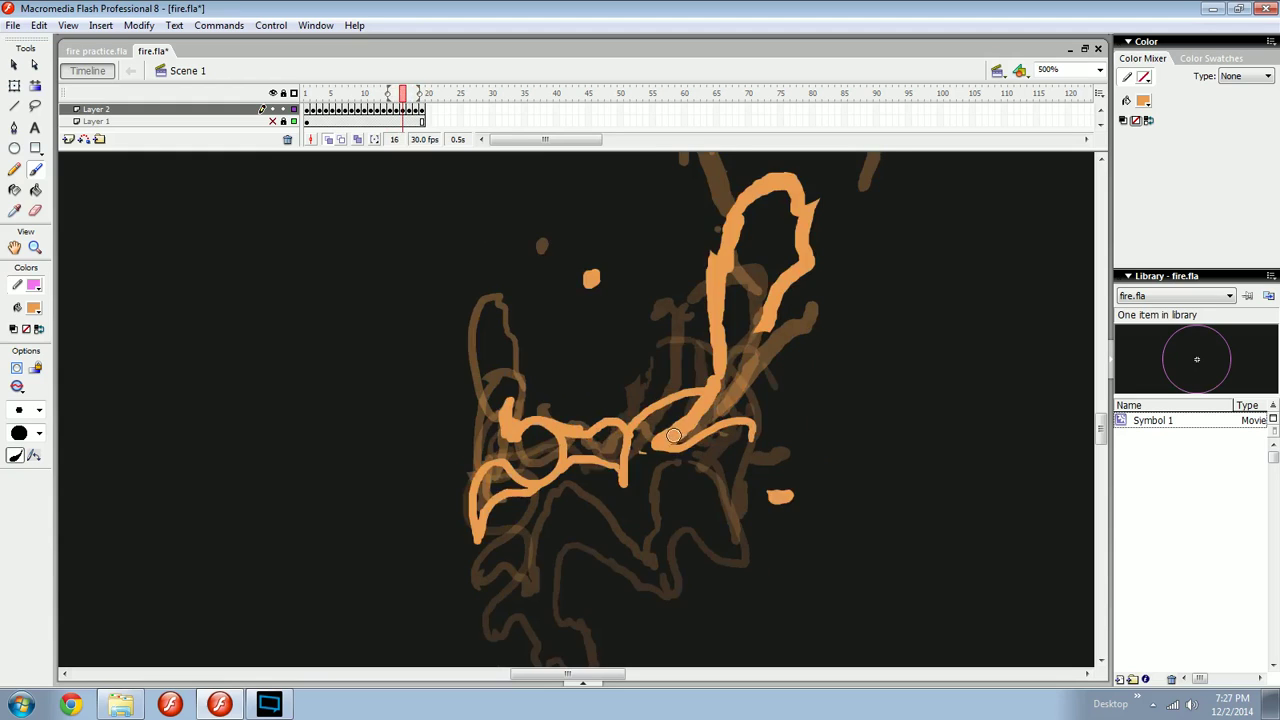
Try a long curved stroke sweeping from below the left flame up over the wavy contour on frame 16.
{"action": "key", "text": "period"}
{"action": "key", "text": "comma"}
{"action": "key", "text": "comma"}
{"action": "key", "text": "comma"}
{"action": "key", "text": "comma"}
{"action": "key", "text": "comma"}
{"action": "key", "text": "period"}
{"action": "key", "text": "period"}
{"action": "key", "text": "period"}
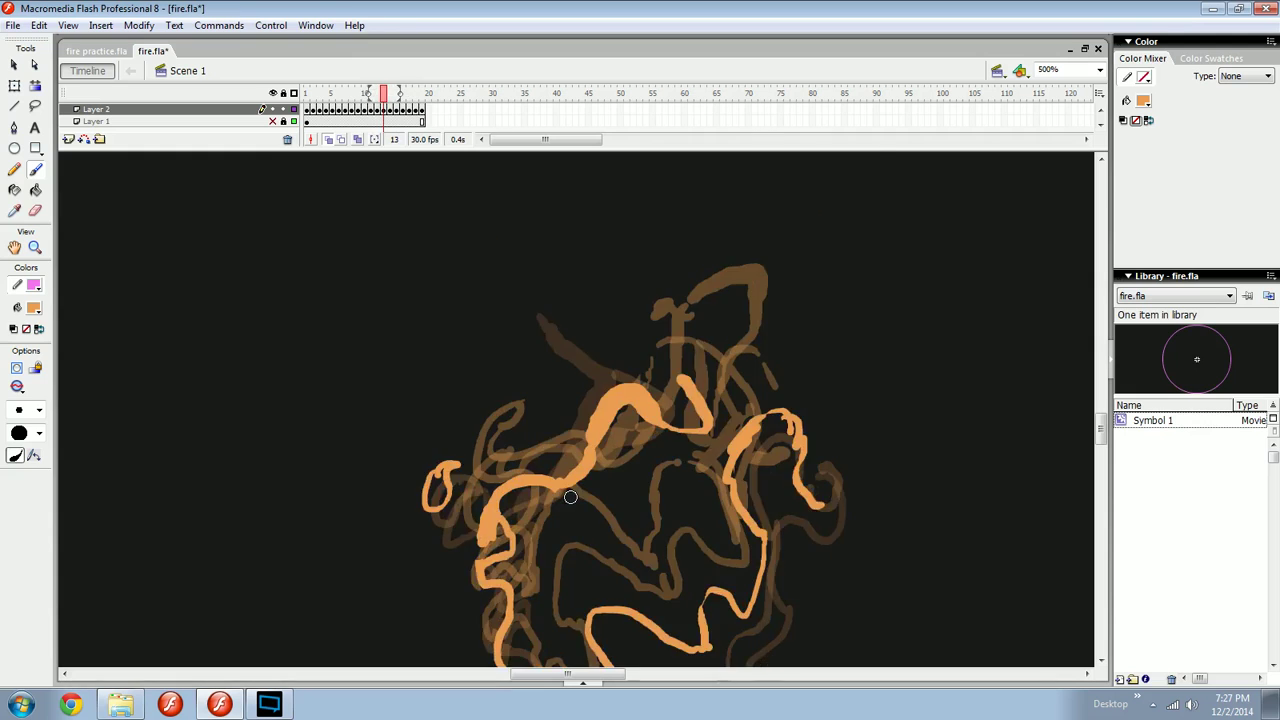
{"action": "key", "text": "period"}
{"action": "mouse_move", "coordinate": [546, 601]}
{"action": "left_mouse_down"}
{"action": "mouse_move", "coordinate": [532, 440]}
{"action": "mouse_move", "coordinate": [630, 387]}
{"action": "mouse_move", "coordinate": [604, 414]}
{"action": "left_mouse_up"}
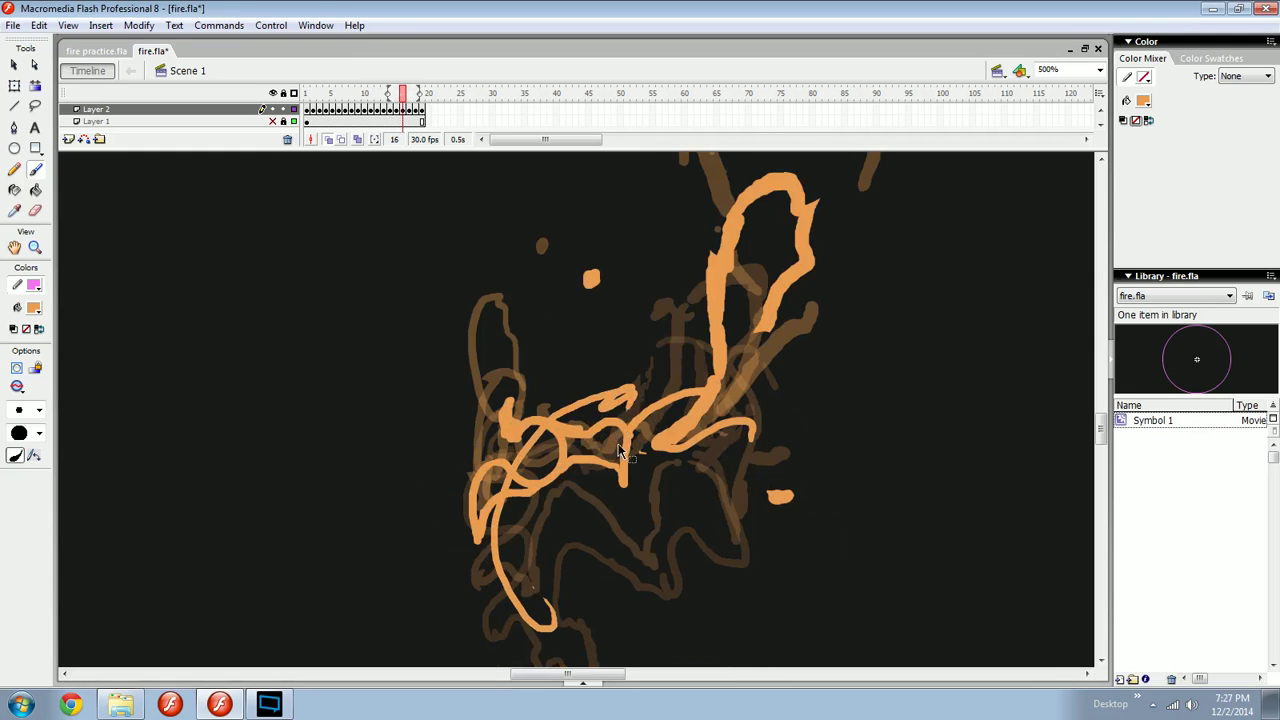
{"action": "key", "text": "ctrl+z"}
Save the file and compare the flame outlines across frames 13 to 18.
{"action": "key", "text": "ctrl+s"}
{"action": "key", "text": "comma"}
{"action": "key", "text": "comma"}
{"action": "key", "text": "comma"}
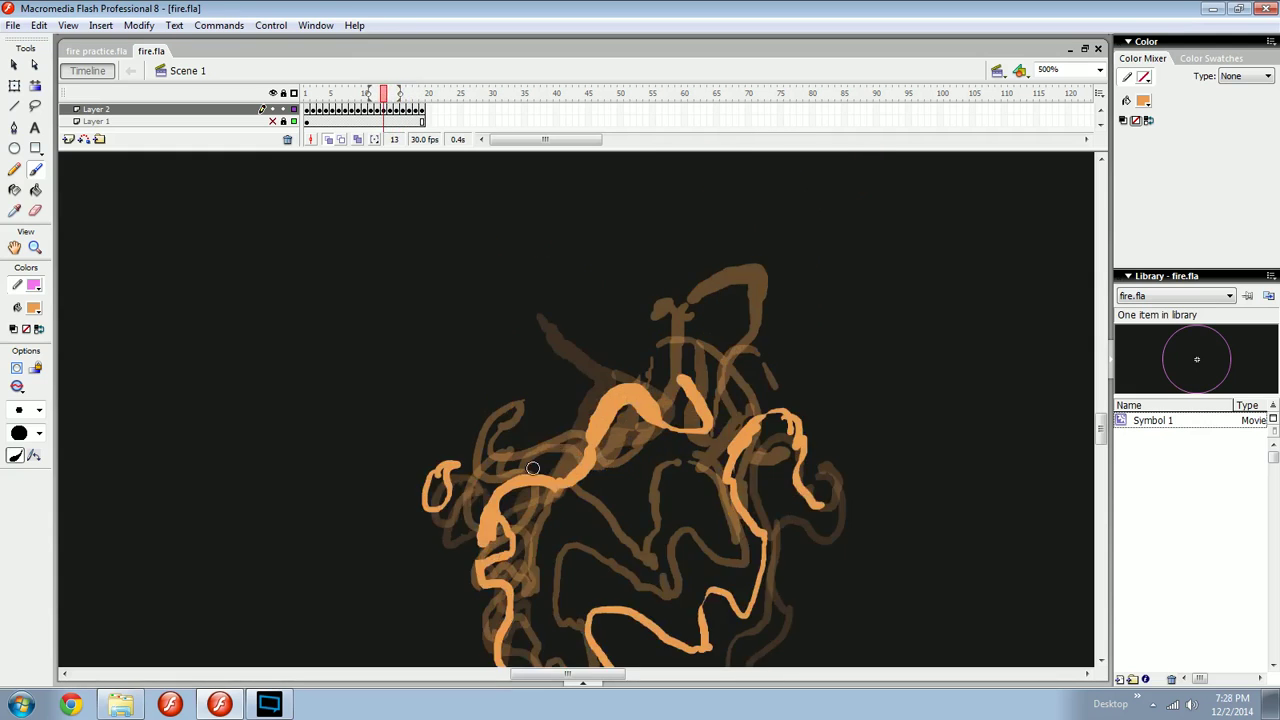
{"action": "key", "text": "period"}
{"action": "key", "text": "period"}
{"action": "key", "text": "period"}
{"action": "key", "text": "period"}
{"action": "key", "text": "period"}
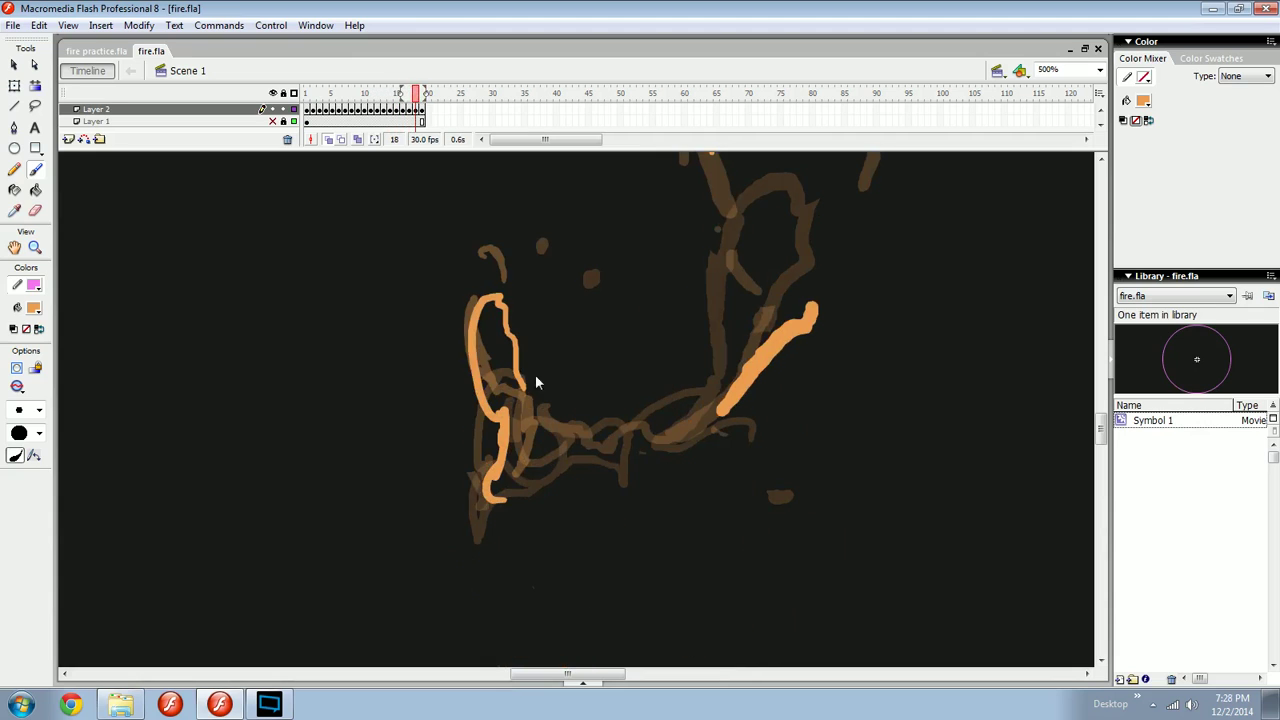
{"action": "key", "text": "comma"}
{"action": "key", "text": "period"}
{"action": "key", "text": "comma"}
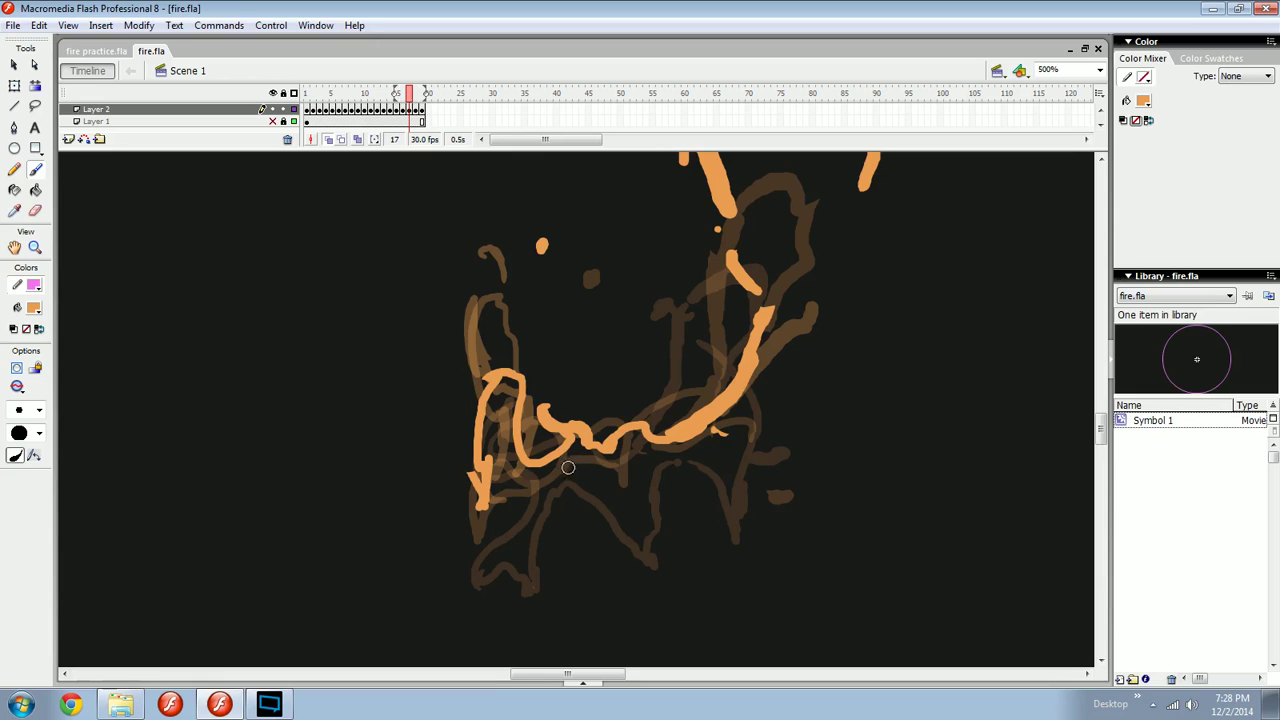
{"action": "key", "text": "comma"}
{"action": "key", "text": "period"}
{"action": "key", "text": "comma"}
{"action": "key", "text": "comma"}
{"action": "key", "text": "period"}
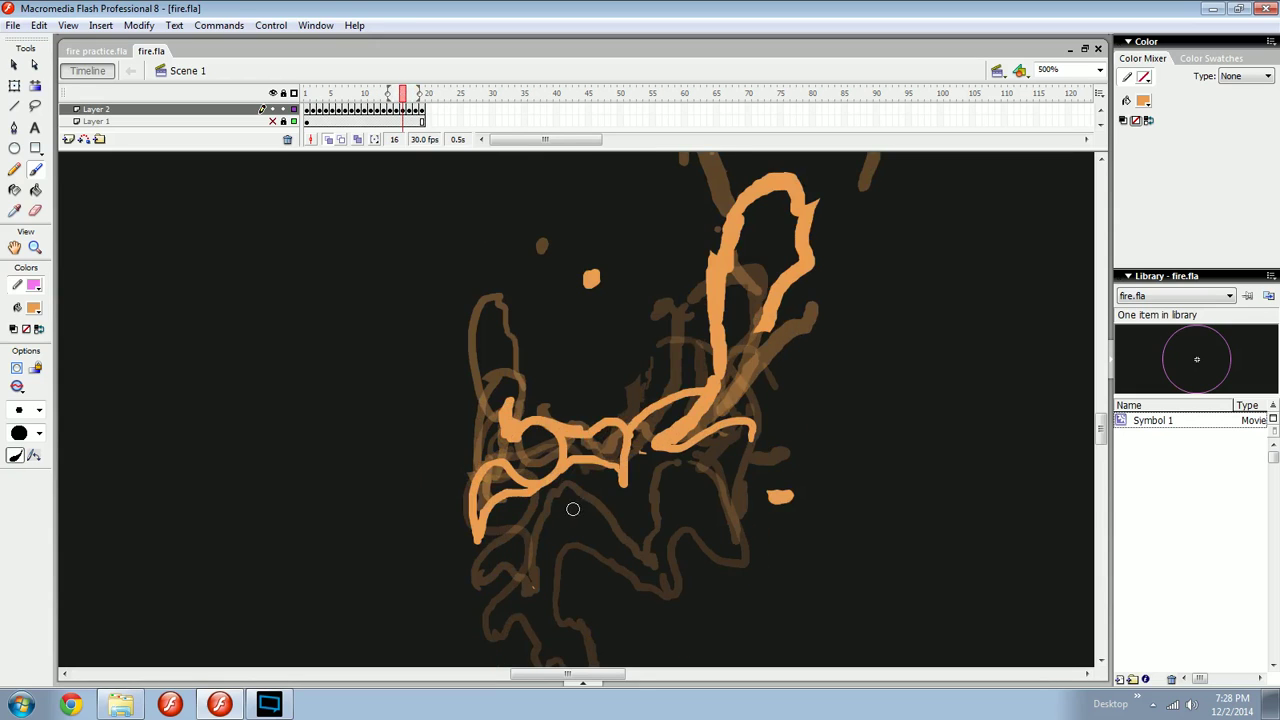
Thicken the curve beside the left flame on frame 17 and draw an inner contour down to the flame's base.
{"action": "key", "text": "period"}
{"action": "left_click_drag", "start_coordinate": [586, 432], "coordinate": [542, 470]}
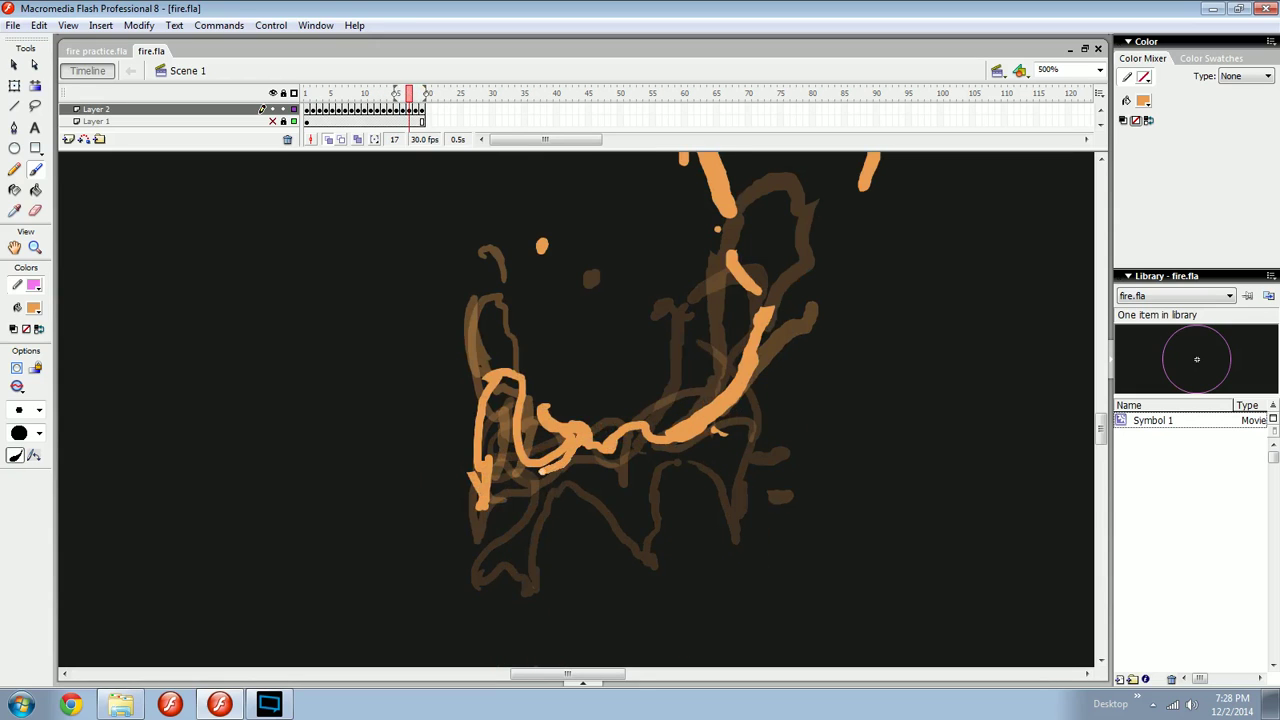
{"action": "left_click_drag", "start_coordinate": [505, 425], "coordinate": [490, 488]}
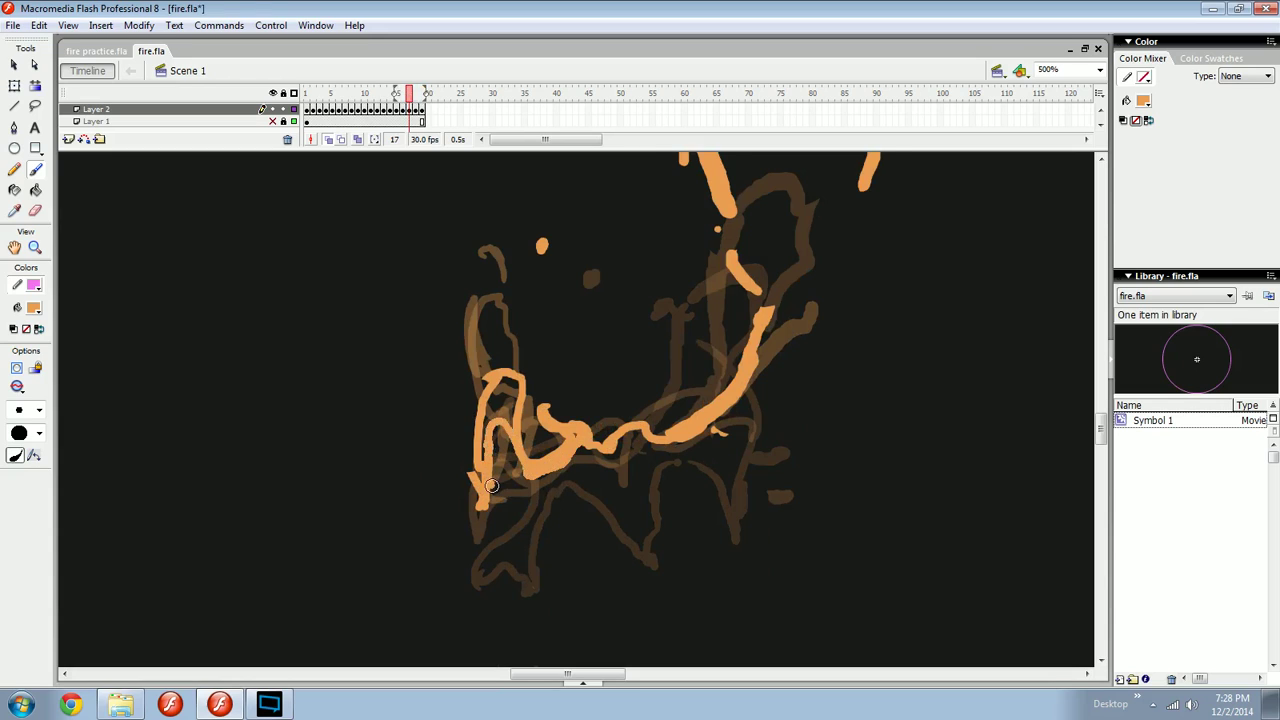
{"action": "key", "text": "comma"}
{"action": "key", "text": "period"}
{"action": "left_click_drag", "start_coordinate": [559, 508], "coordinate": [551, 457]}
Show the guide circle on Layer 1 and thicken the left flame's outer lower edge on frame 17.
{"action": "key", "text": "ctrl+minus"}
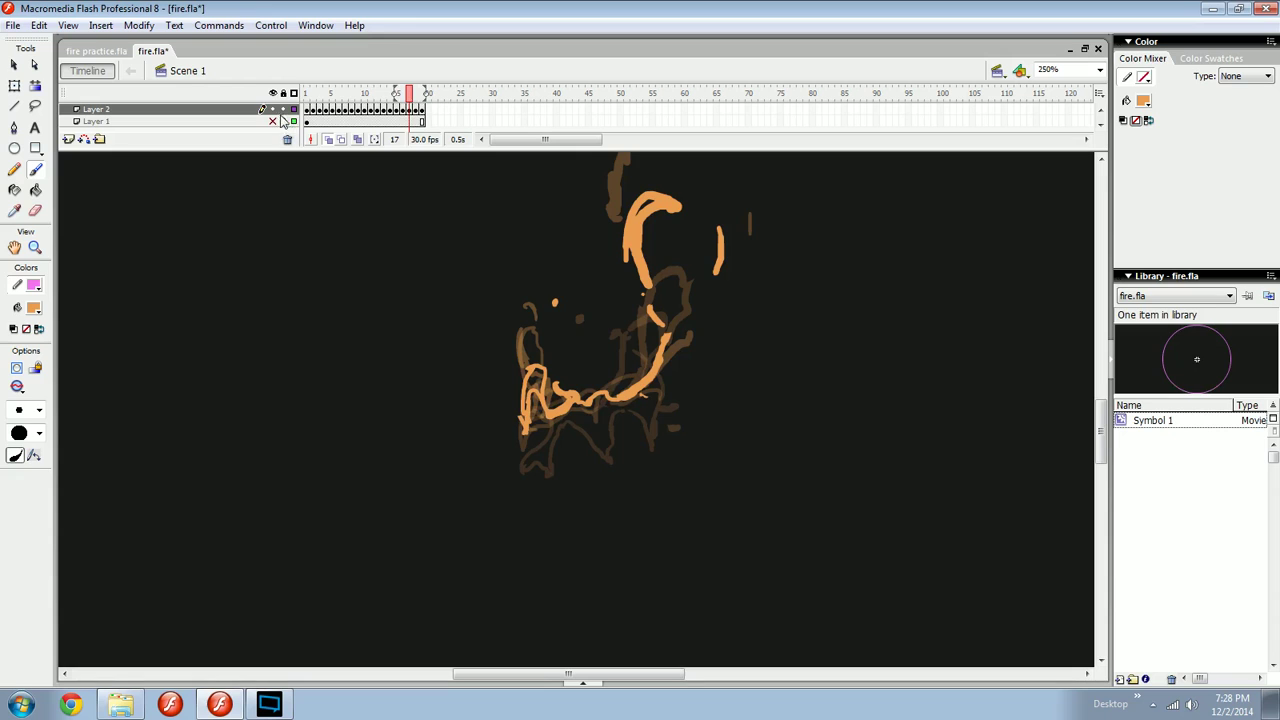
{"action": "left_click", "coordinate": [272, 121]}
{"action": "key", "text": "ctrl+equal"}
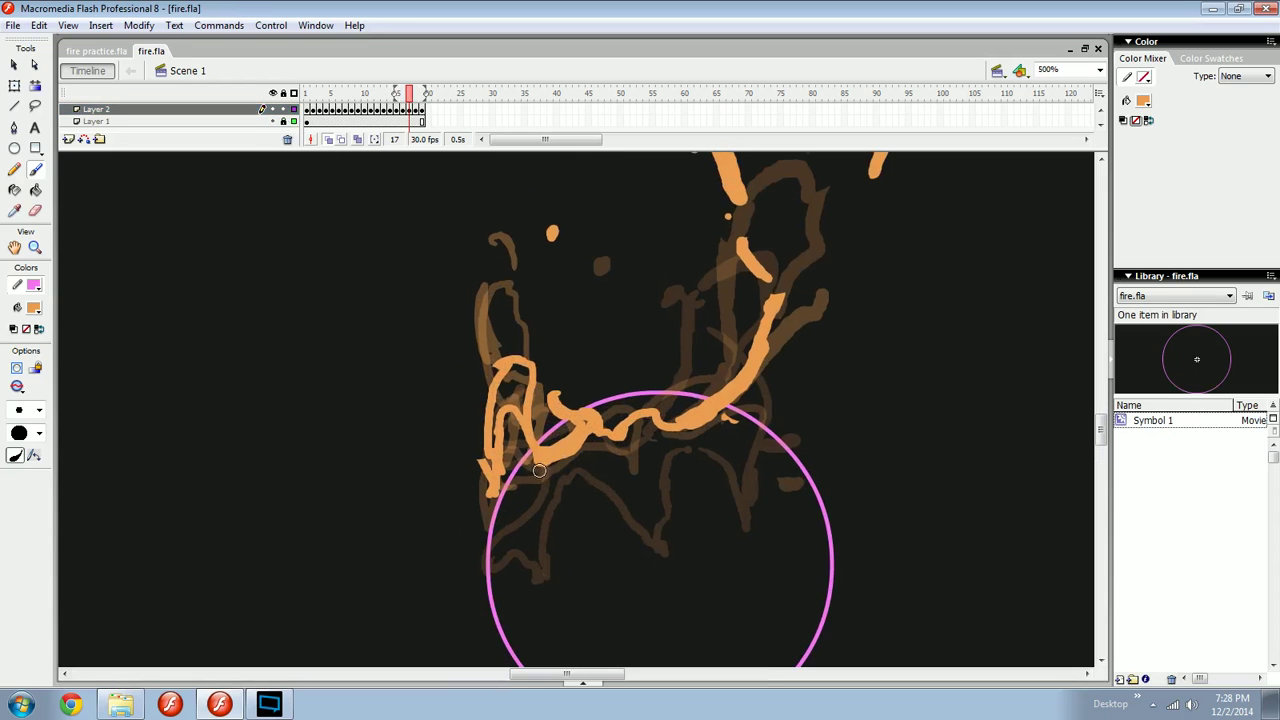
{"action": "key", "text": "comma"}
{"action": "key", "text": "period"}
{"action": "left_click_drag", "start_coordinate": [484, 448], "coordinate": [487, 490]}
{"action": "key", "text": "comma"}
{"action": "key", "text": "period"}
Draw an arched inner contour inside the left flame on frame 18, matching it against frame 17.
{"action": "key", "text": "period"}
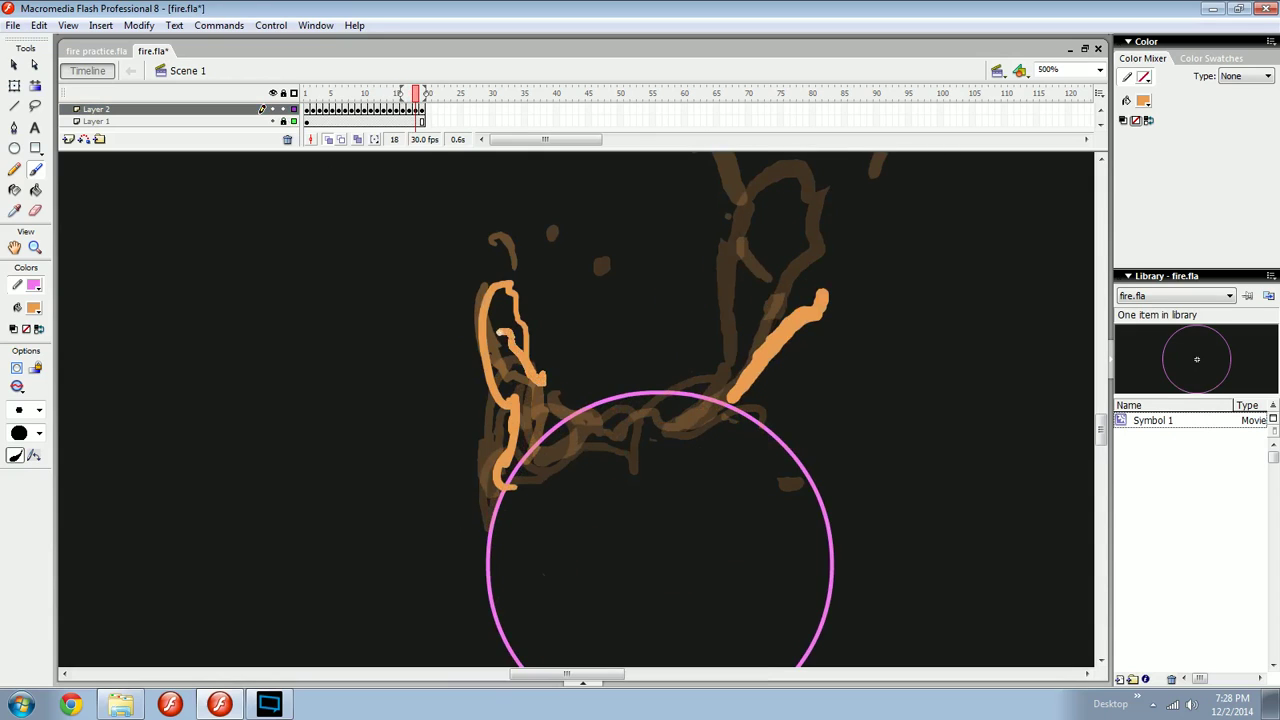
{"action": "left_click_drag", "start_coordinate": [500, 333], "coordinate": [496, 398]}
{"action": "key", "text": "comma"}
{"action": "key", "text": "period"}
{"action": "key", "text": "comma"}
{"action": "key", "text": "period"}
Fill the enclosed interior of the left flame with orange on frames 18 and 17 using the Paint Bucket.
{"action": "key", "text": "k"}
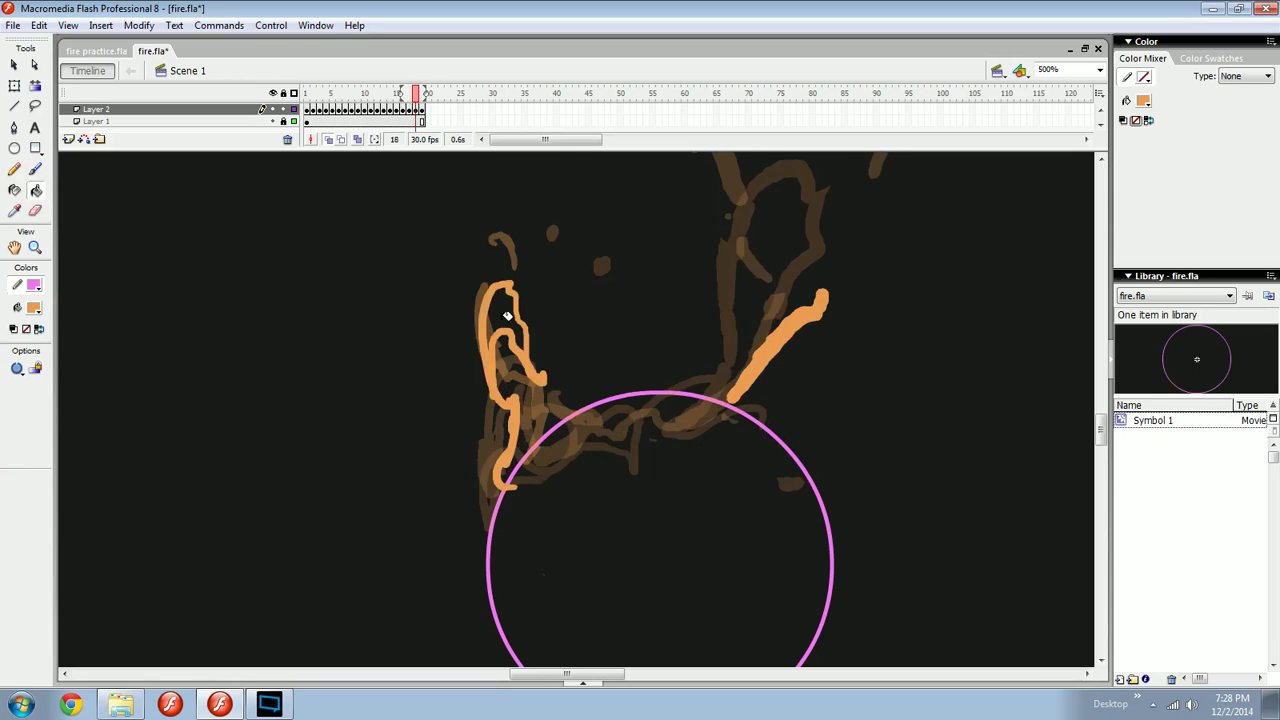
{"action": "key", "text": "comma"}
{"action": "key", "text": "period"}
{"action": "key", "text": "comma"}
{"action": "key", "text": "comma"}
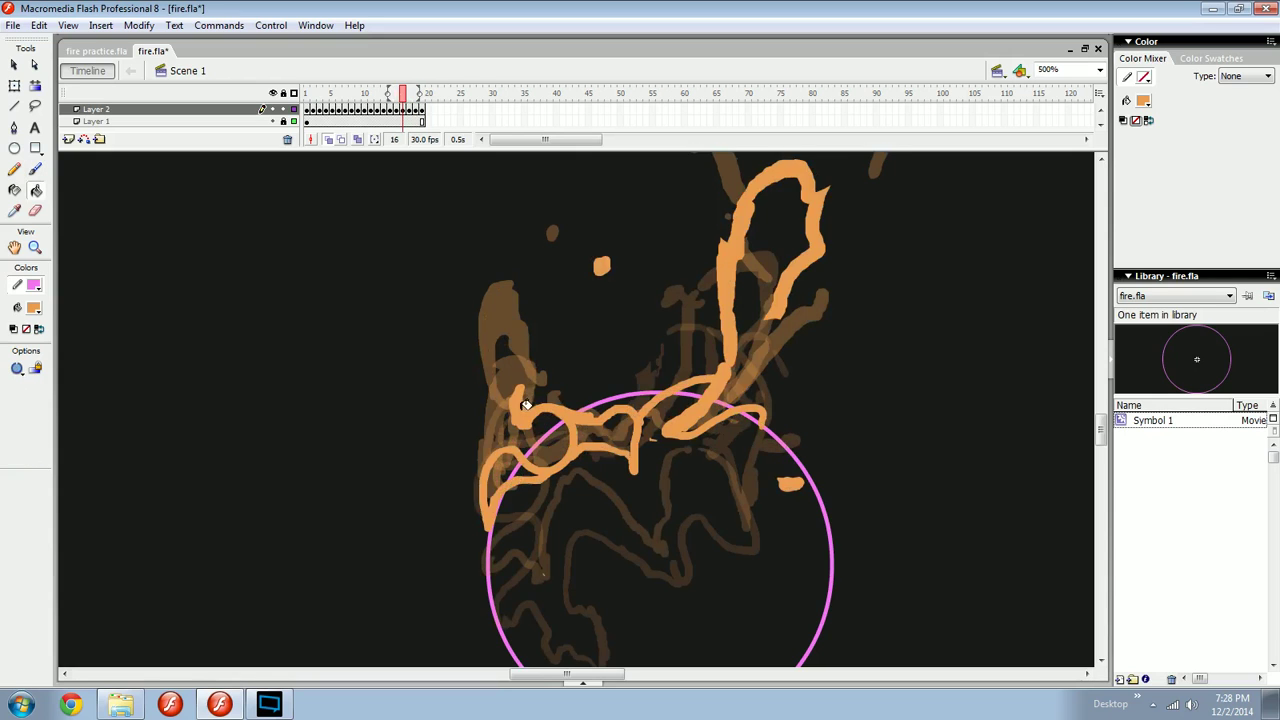
Brush a small U-shaped curve beside the base of the left flame on frame 18.
{"action": "key", "text": "b"}
{"action": "key", "text": "period"}
{"action": "key", "text": "comma"}
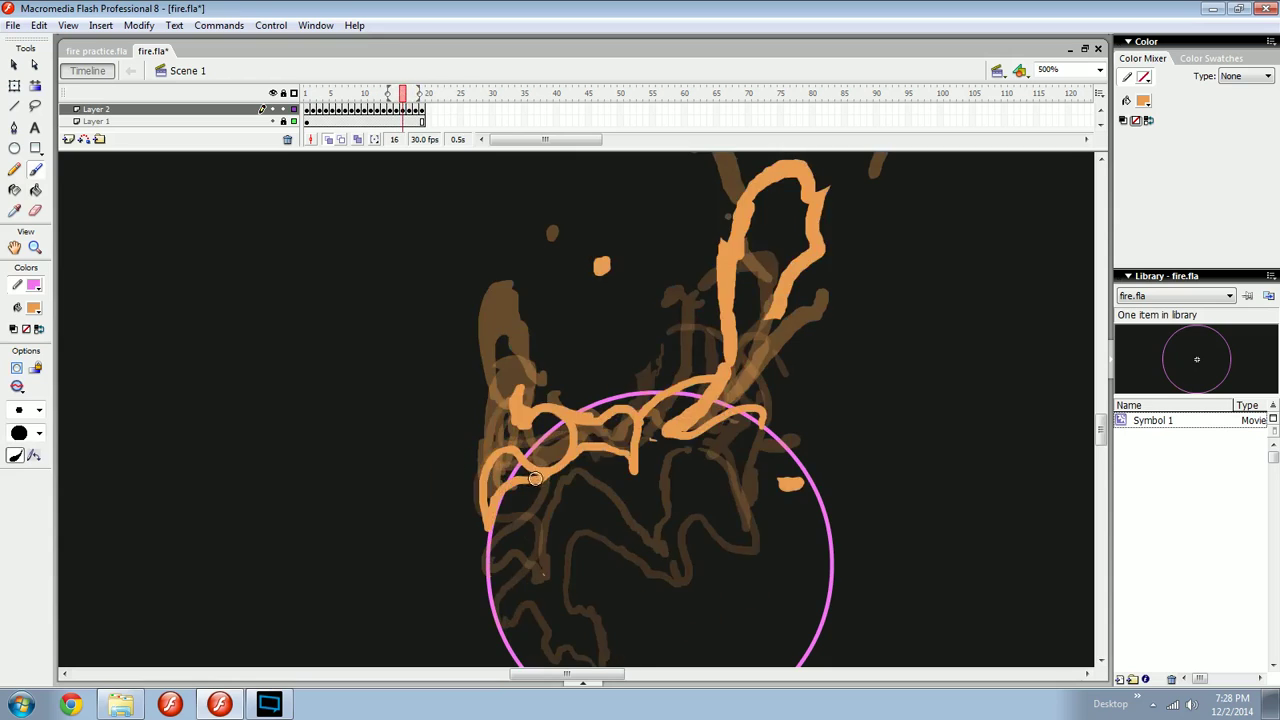
{"action": "key", "text": "period"}
{"action": "key", "text": "comma"}
{"action": "key", "text": "period"}
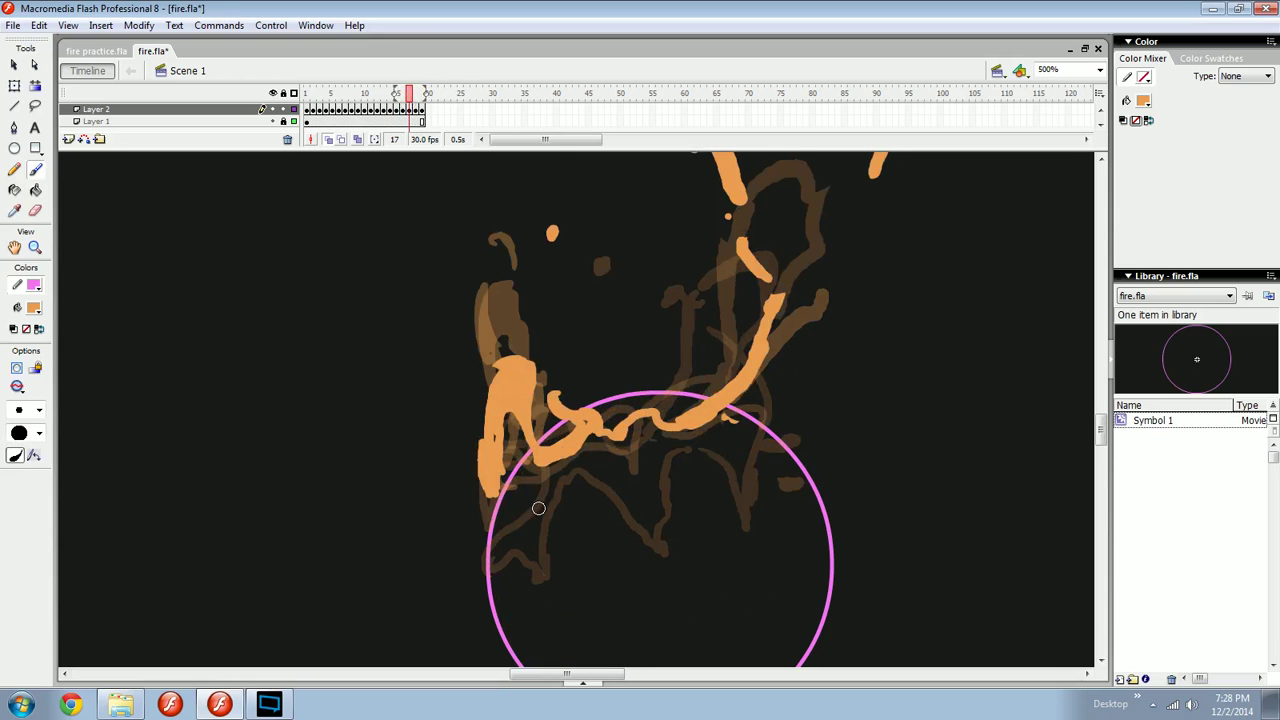
{"action": "key", "text": "period"}
{"action": "key", "text": "comma"}
{"action": "key", "text": "period"}
{"action": "mouse_move", "coordinate": [533, 430]}
{"action": "left_mouse_down"}
{"action": "mouse_move", "coordinate": [537, 460]}
{"action": "mouse_move", "coordinate": [581, 432]}
{"action": "left_mouse_up"}
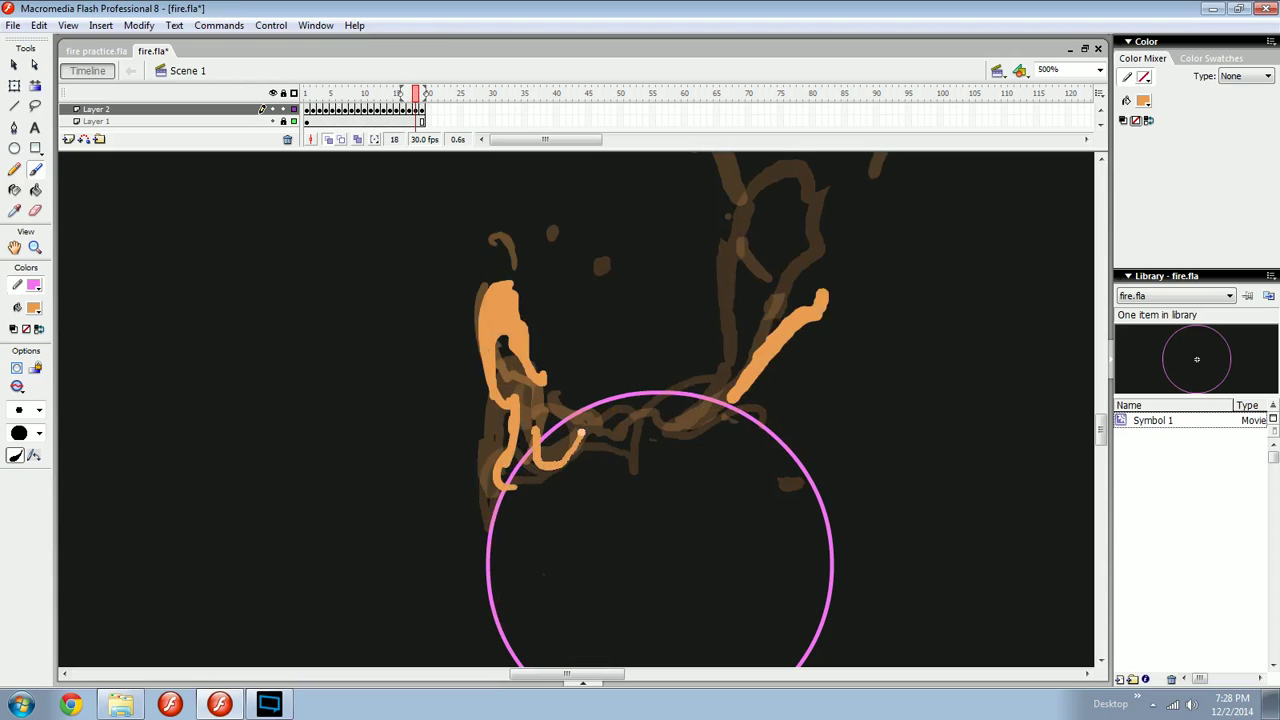
{"action": "key", "text": "comma"}
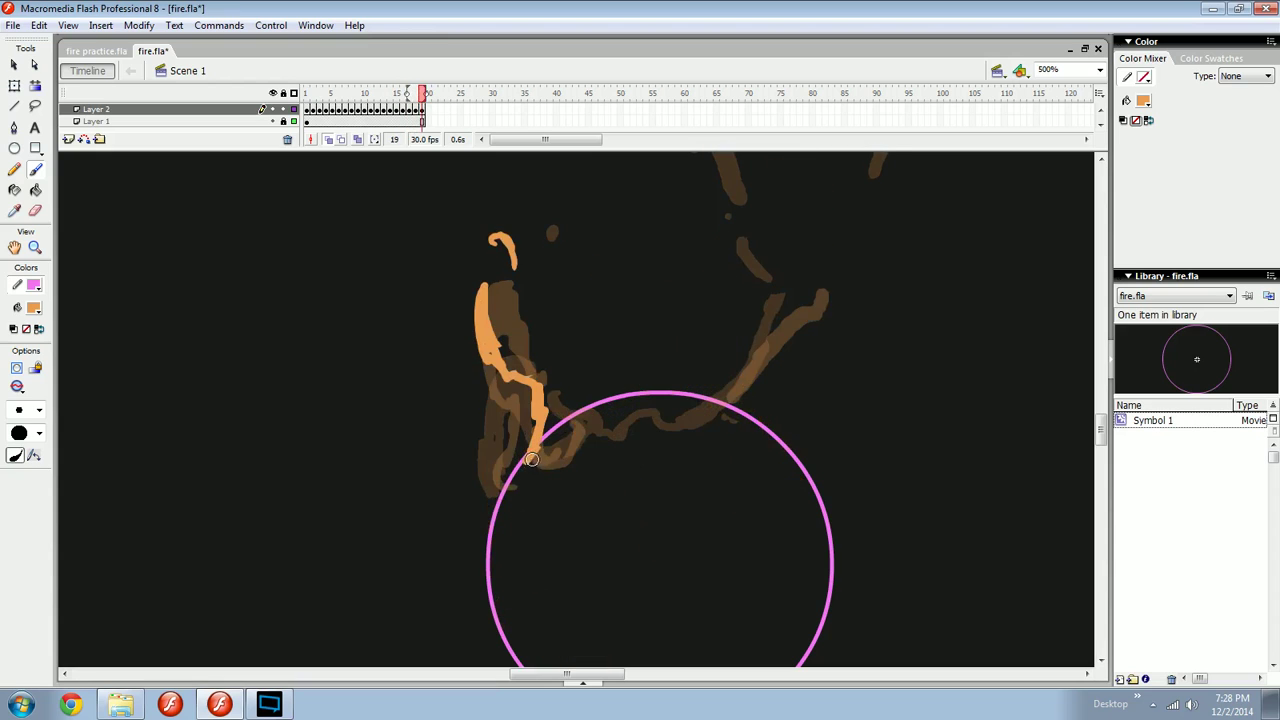
Thicken the small U-shaped curve on frame 18, rotate it slightly clockwise and compare it with frame 17.
{"action": "key", "text": "period"}
{"action": "left_click_drag", "start_coordinate": [558, 463], "coordinate": [545, 479]}
{"action": "key", "text": "q"}
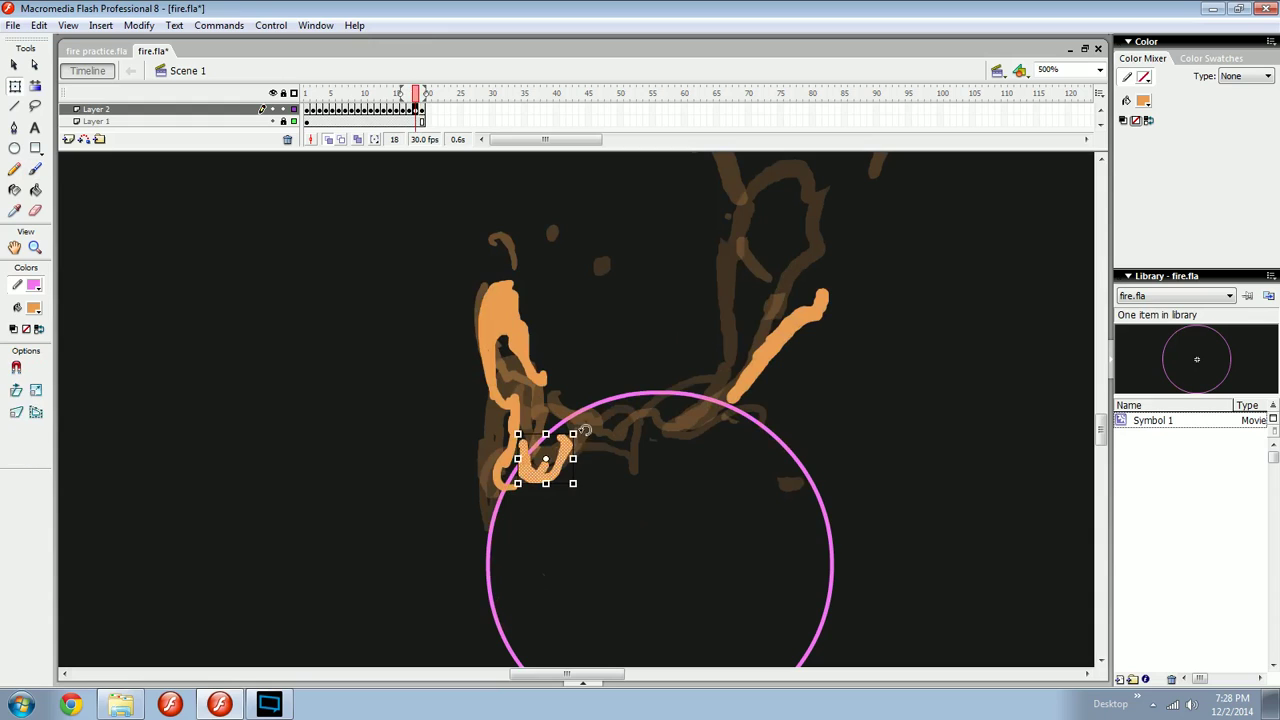
{"action": "left_click_drag", "start_coordinate": [584, 433], "coordinate": [599, 454]}
{"action": "left_click", "coordinate": [602, 458]}
{"action": "key", "text": "b"}
{"action": "key", "text": "period"}
{"action": "key", "text": "comma"}
{"action": "key", "text": "comma"}
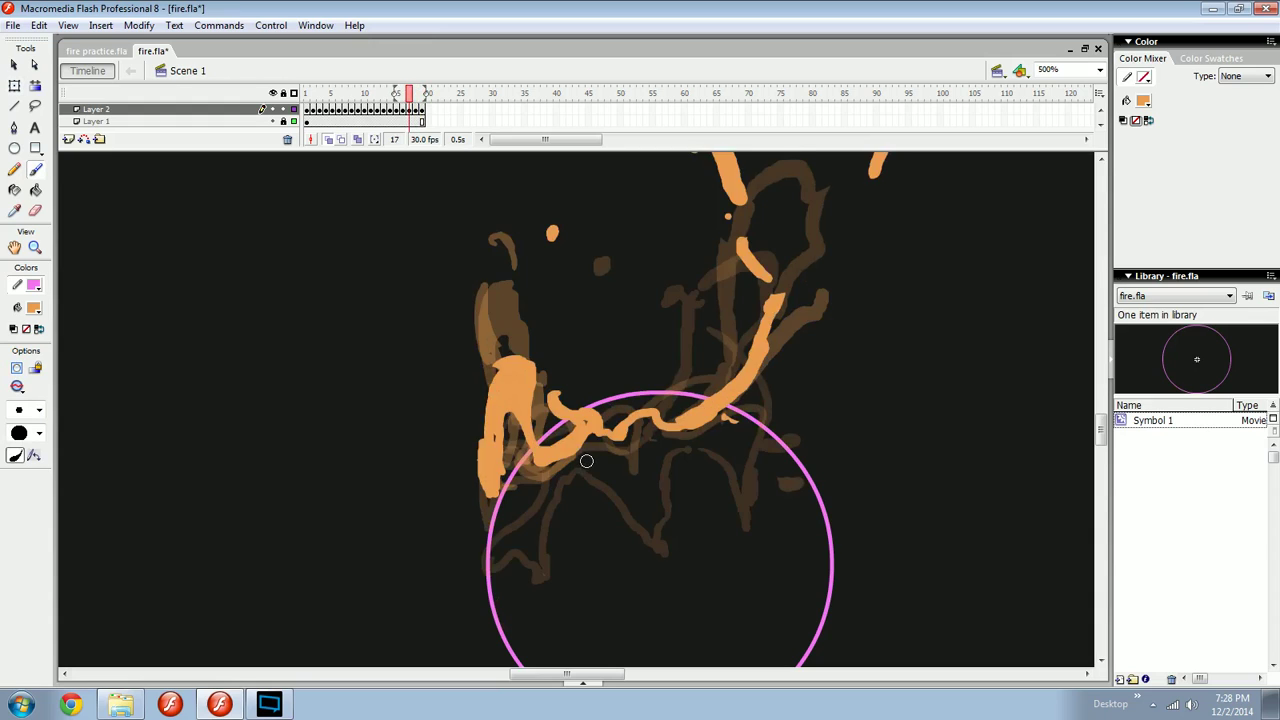
Hook the flame's base on frame 19, draw a shrinking ember drifting left on new blank keyframes 20 to 24, and play the animation.
{"action": "key", "text": "period"}
{"action": "key", "text": "period"}
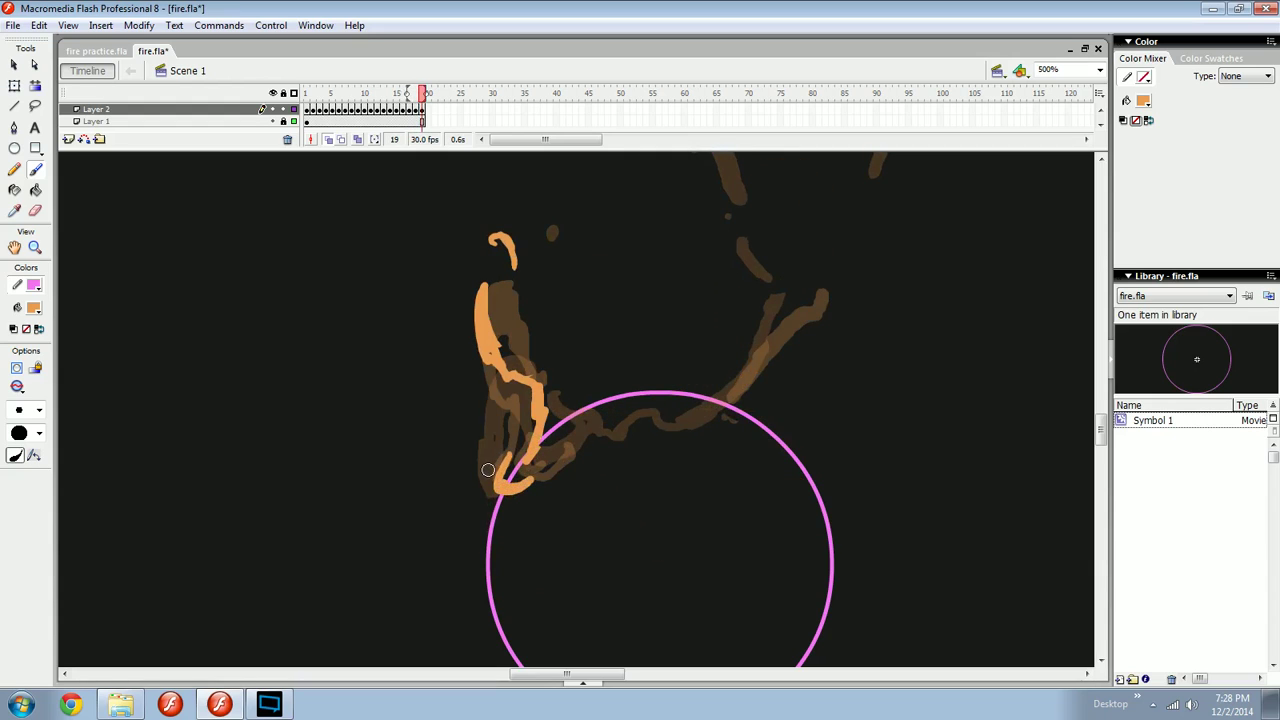
{"action": "key", "text": "F7"}
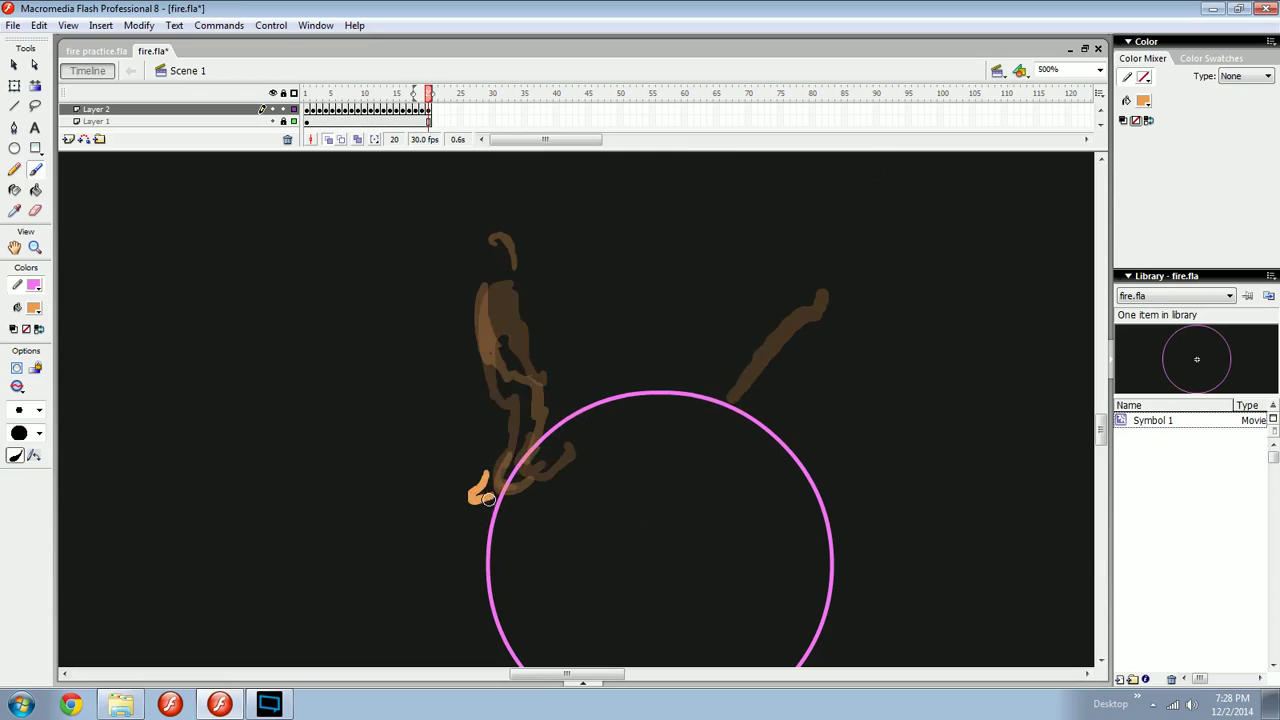
{"action": "key", "text": "F7"}
{"action": "mouse_move", "coordinate": [464, 486]}
{"action": "left_mouse_down"}
{"action": "mouse_move", "coordinate": [448, 499]}
{"action": "mouse_move", "coordinate": [414, 491]}
{"action": "mouse_move", "coordinate": [399, 468]}
{"action": "left_mouse_up"}
{"action": "key", "text": "F7"}
{"action": "key", "text": "F7"}
{"action": "key", "text": "F7"}
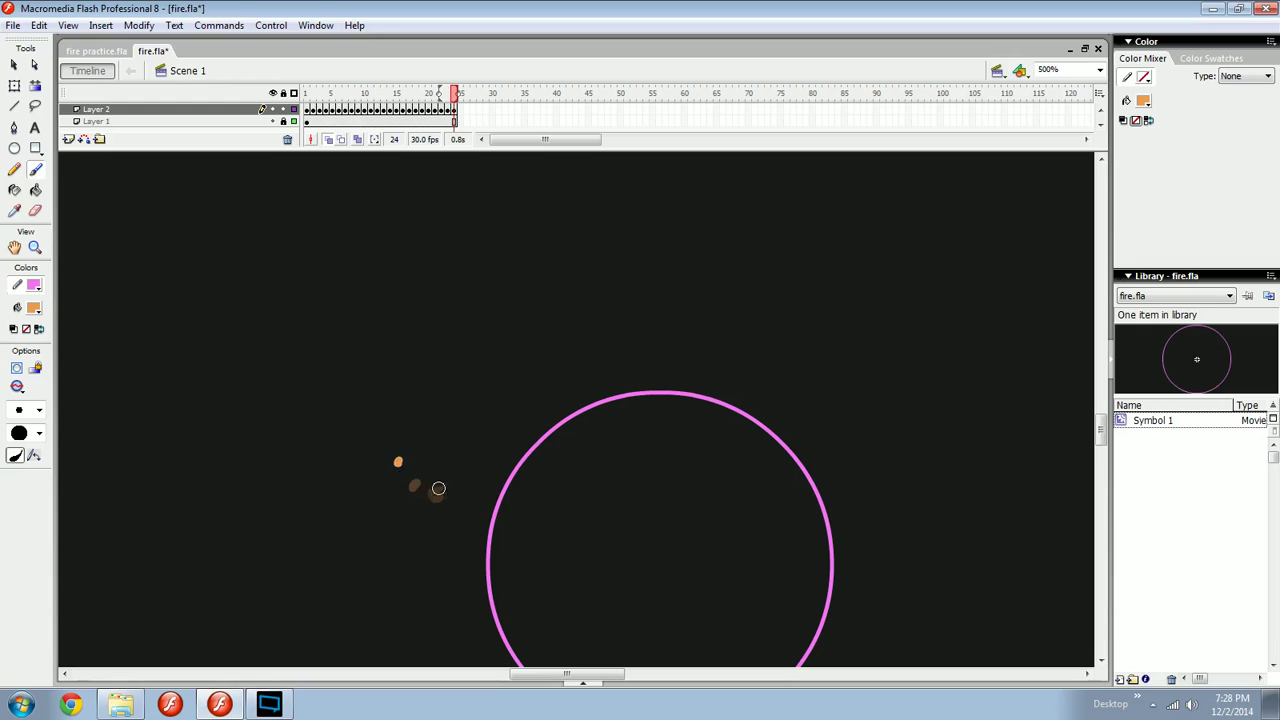
{"action": "key", "text": "Return"}
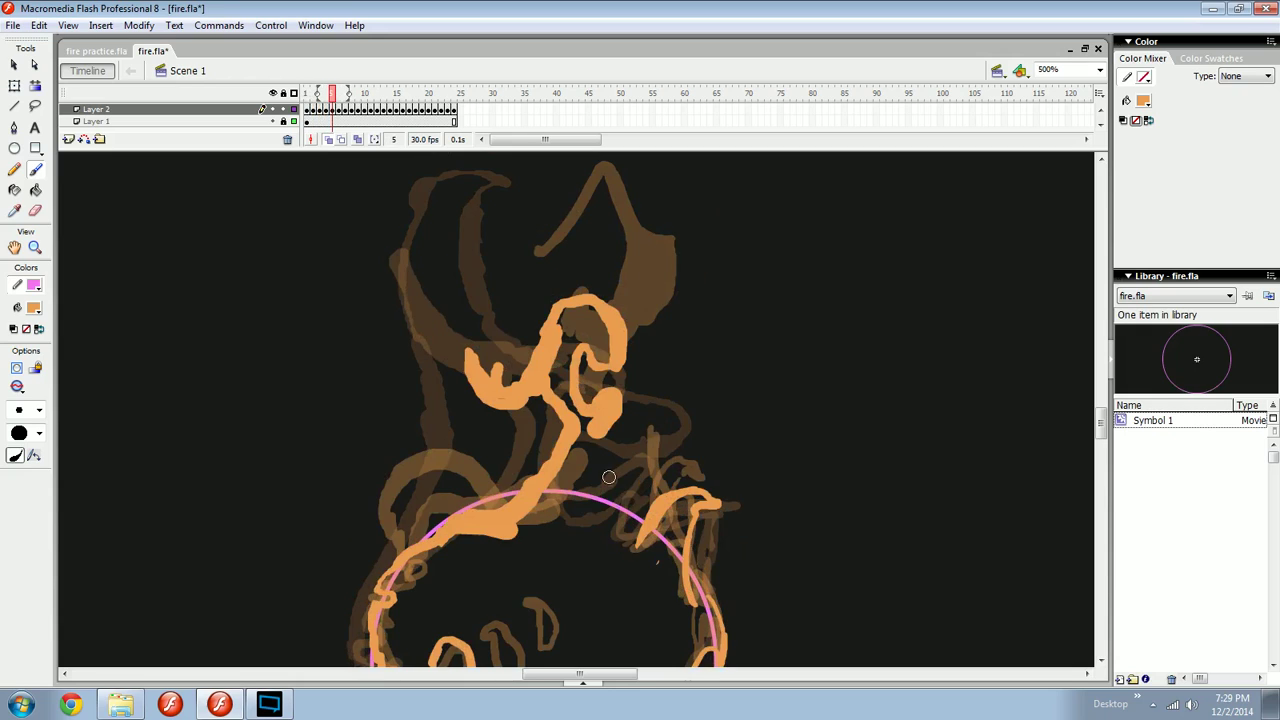
Draw jagged flame tongues rising from the upper right of the guide circle on frames 5 and 6.
{"action": "mouse_move", "coordinate": [589, 501]}
{"action": "left_mouse_down"}
{"action": "mouse_move", "coordinate": [625, 439]}
{"action": "mouse_move", "coordinate": [648, 431]}
{"action": "mouse_move", "coordinate": [630, 482]}
{"action": "mouse_move", "coordinate": [654, 529]}
{"action": "mouse_move", "coordinate": [633, 536]}
{"action": "mouse_move", "coordinate": [652, 441]}
{"action": "mouse_move", "coordinate": [629, 452]}
{"action": "mouse_move", "coordinate": [608, 439]}
{"action": "mouse_move", "coordinate": [598, 518]}
{"action": "left_mouse_up"}
{"action": "key", "text": "."}
{"action": "key", "text": "."}
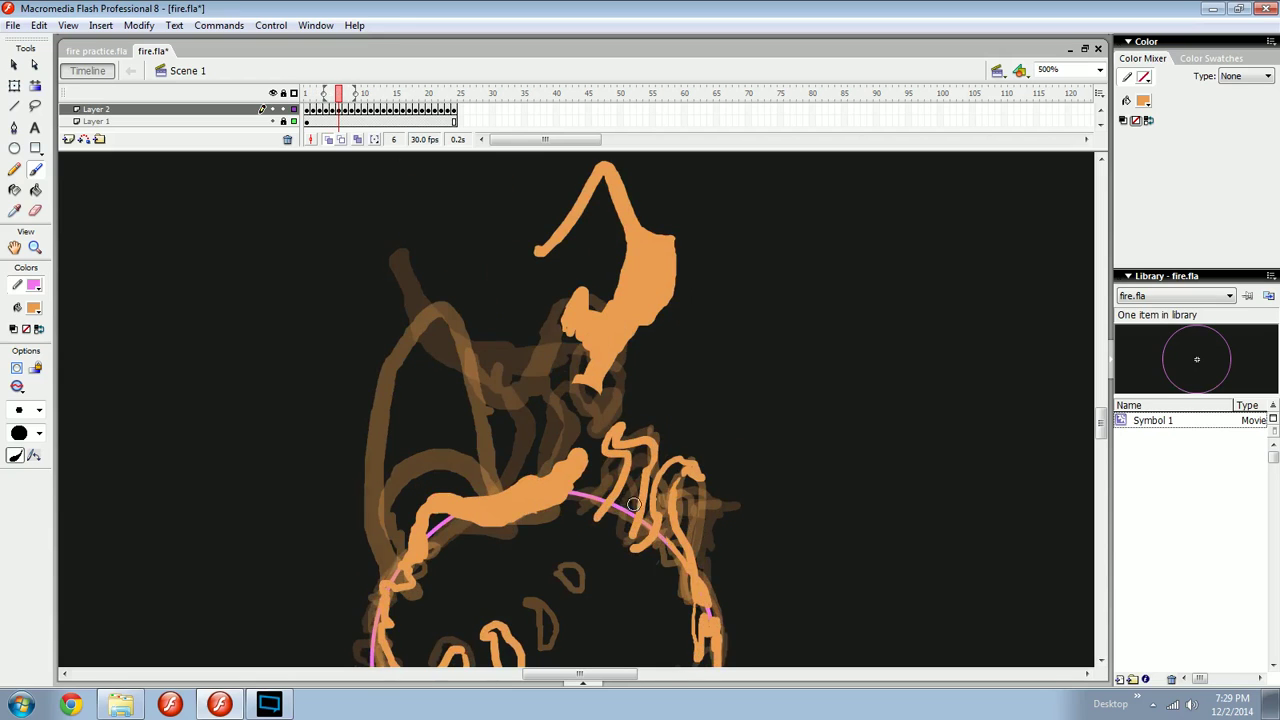
{"action": "key", "text": "."}
{"action": "key", "text": "."}
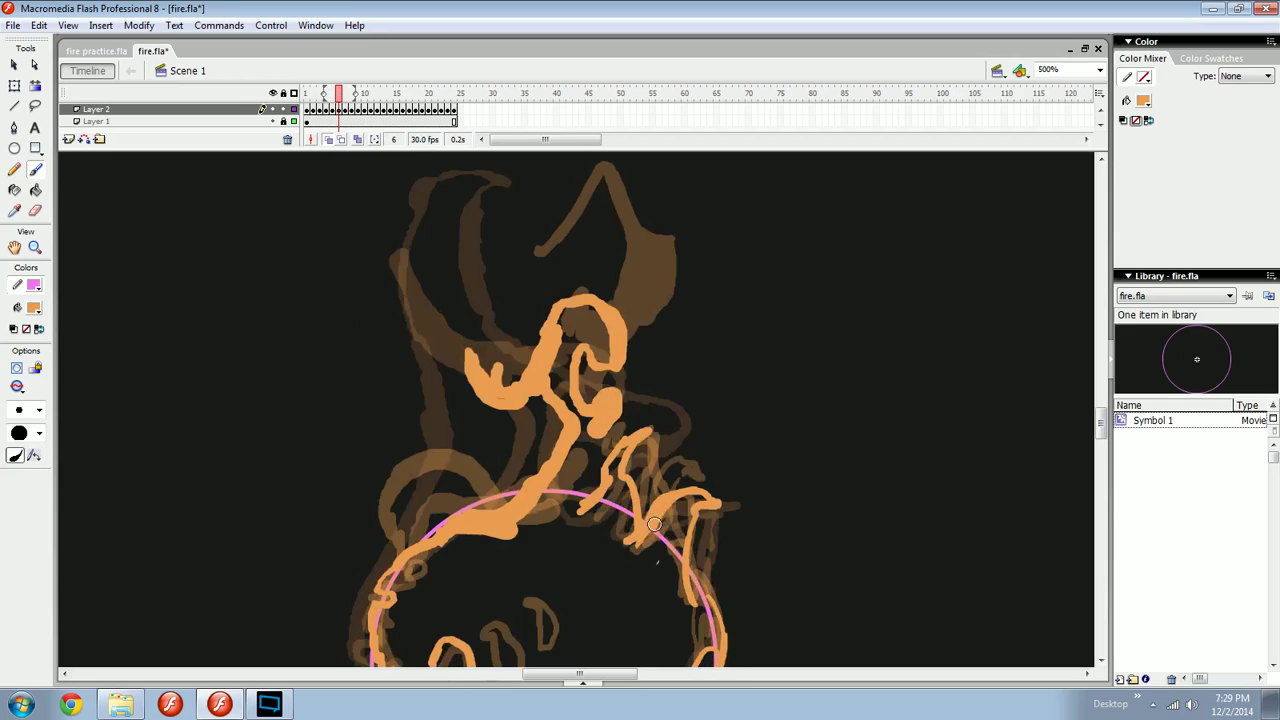
Extend and thicken the right-hand flame's tip on frame 8 and draw a contour from its side to the top of the guide circle.
{"action": "key", "text": "."}
{"action": "mouse_move", "coordinate": [684, 490]}
{"action": "left_mouse_down"}
{"action": "mouse_move", "coordinate": [680, 426]}
{"action": "mouse_move", "coordinate": [627, 513]}
{"action": "mouse_move", "coordinate": [702, 418]}
{"action": "left_mouse_up"}
{"action": "key", "text": "."}
{"action": "key", "text": "."}
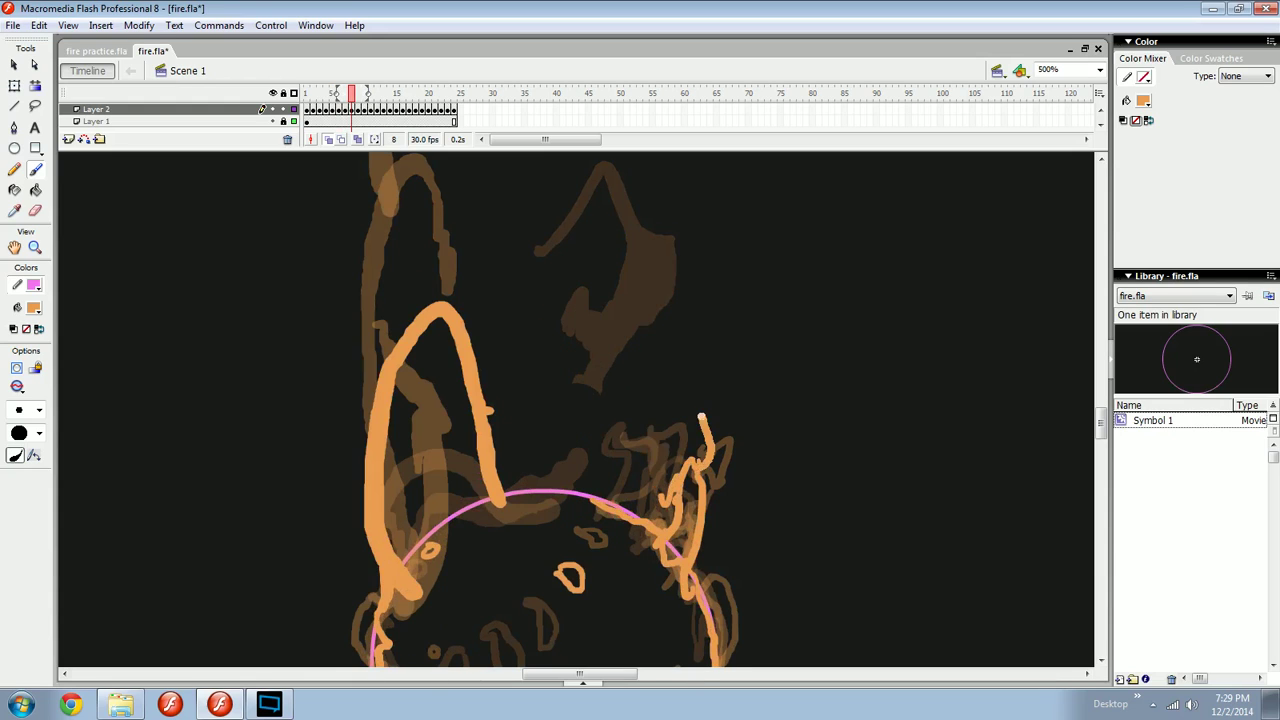
{"action": "left_click_drag", "start_coordinate": [703, 464], "coordinate": [702, 432]}
{"action": "key", "text": "."}
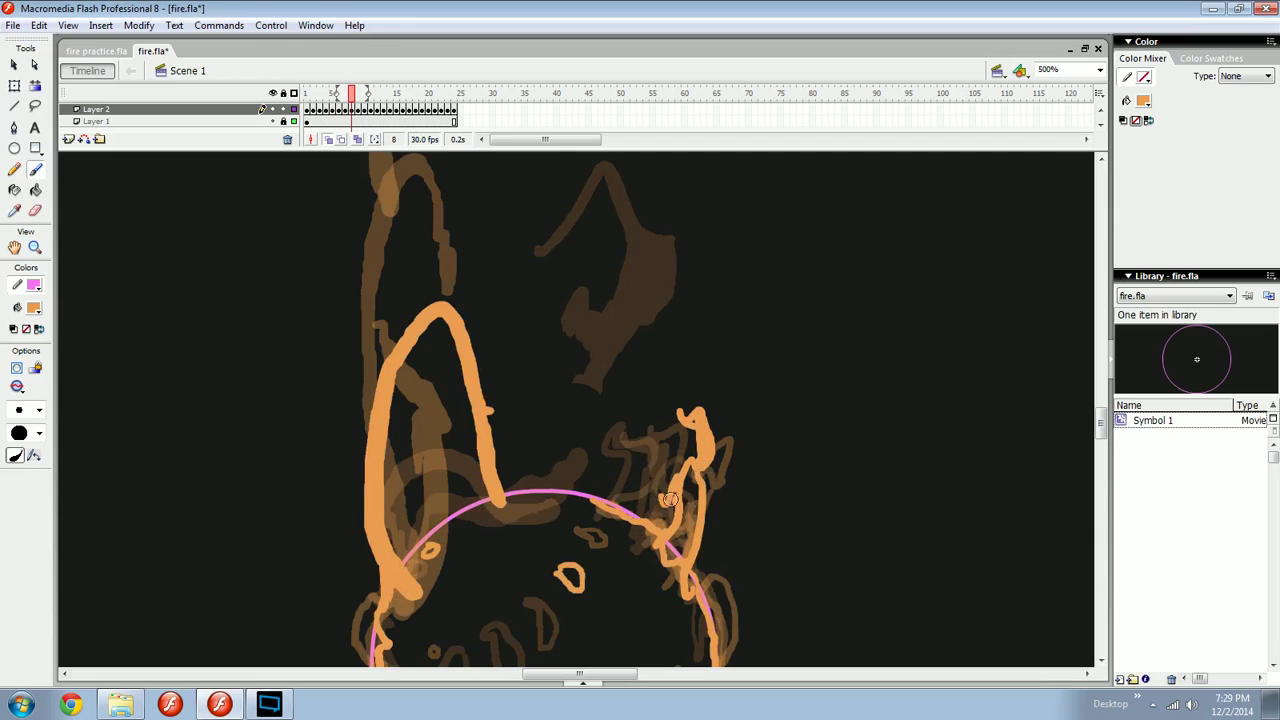
{"action": "key", "text": "."}
{"action": "key", "text": "."}
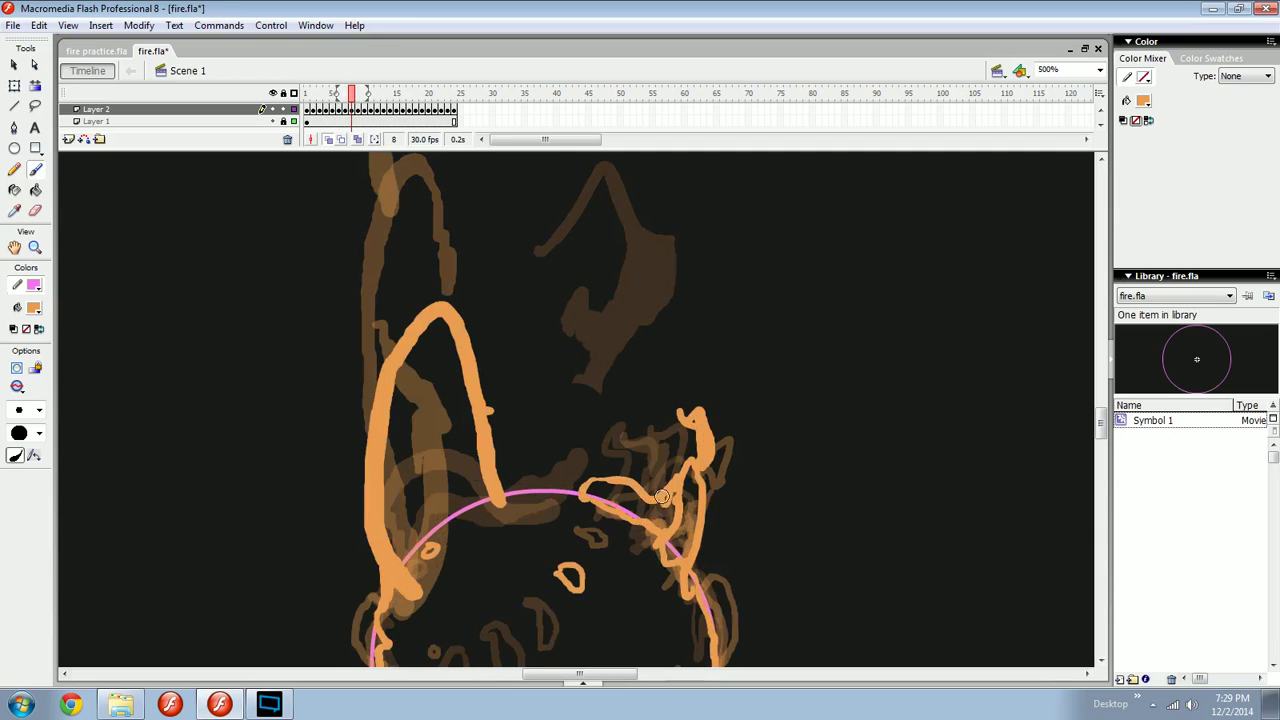
Draw two curved flame strokes rising above the top of the guide circle on frame 9.
{"action": "key", "text": "comma"}
{"action": "key", "text": "period"}
{"action": "key", "text": "period"}
{"action": "mouse_move", "coordinate": [566, 492]}
{"action": "left_mouse_down"}
{"action": "mouse_move", "coordinate": [592, 433]}
{"action": "mouse_move", "coordinate": [645, 484]}
{"action": "left_mouse_up"}
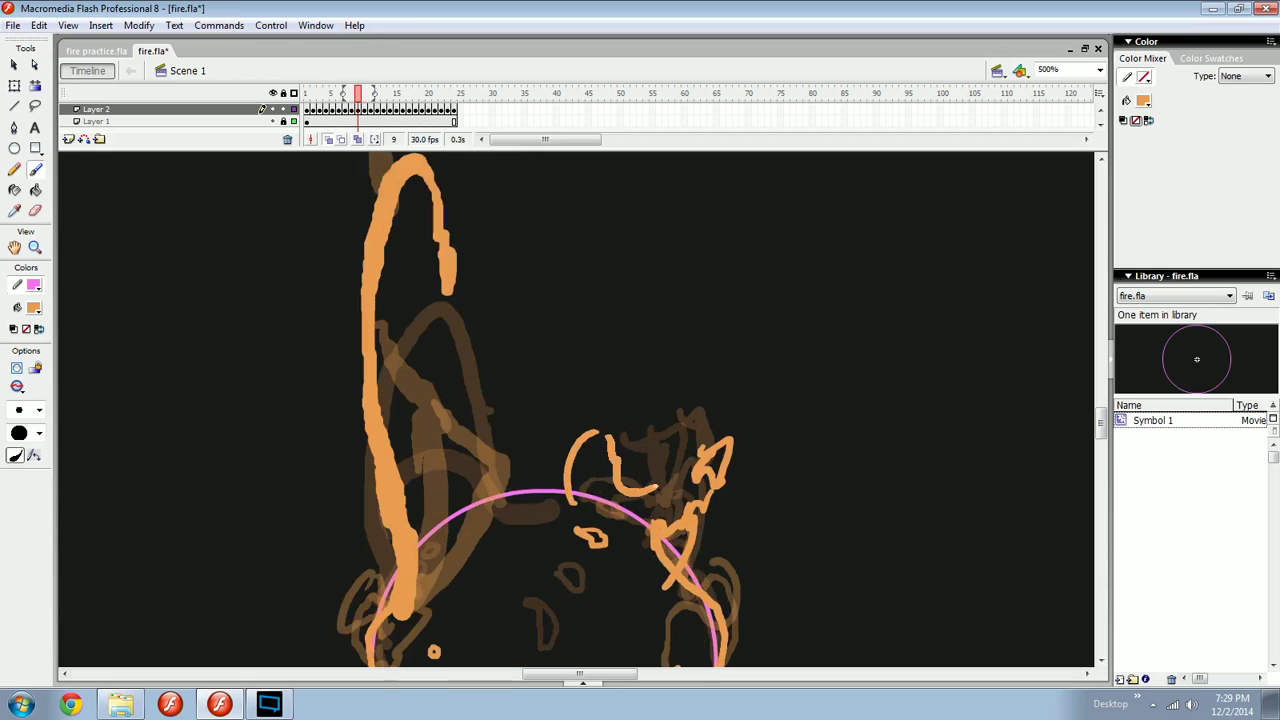
Draw a curled flame rising from the top of the guide circle on frame 10, erasing part of it to refine its shape.
{"action": "key", "text": "period"}
{"action": "mouse_move", "coordinate": [531, 506]}
{"action": "left_mouse_down"}
{"action": "mouse_move", "coordinate": [560, 498]}
{"action": "mouse_move", "coordinate": [566, 475]}
{"action": "mouse_move", "coordinate": [542, 425]}
{"action": "mouse_move", "coordinate": [558, 491]}
{"action": "mouse_move", "coordinate": [552, 381]}
{"action": "mouse_move", "coordinate": [576, 372]}
{"action": "mouse_move", "coordinate": [601, 411]}
{"action": "mouse_move", "coordinate": [569, 405]}
{"action": "mouse_move", "coordinate": [619, 455]}
{"action": "mouse_move", "coordinate": [626, 525]}
{"action": "mouse_move", "coordinate": [667, 529]}
{"action": "left_mouse_up"}
{"action": "key", "text": "ctrl+z"}
{"action": "key", "text": "e"}
{"action": "left_click", "coordinate": [583, 405]}
{"action": "key", "text": "b"}
{"action": "key", "text": "comma"}
{"action": "key", "text": "period"}
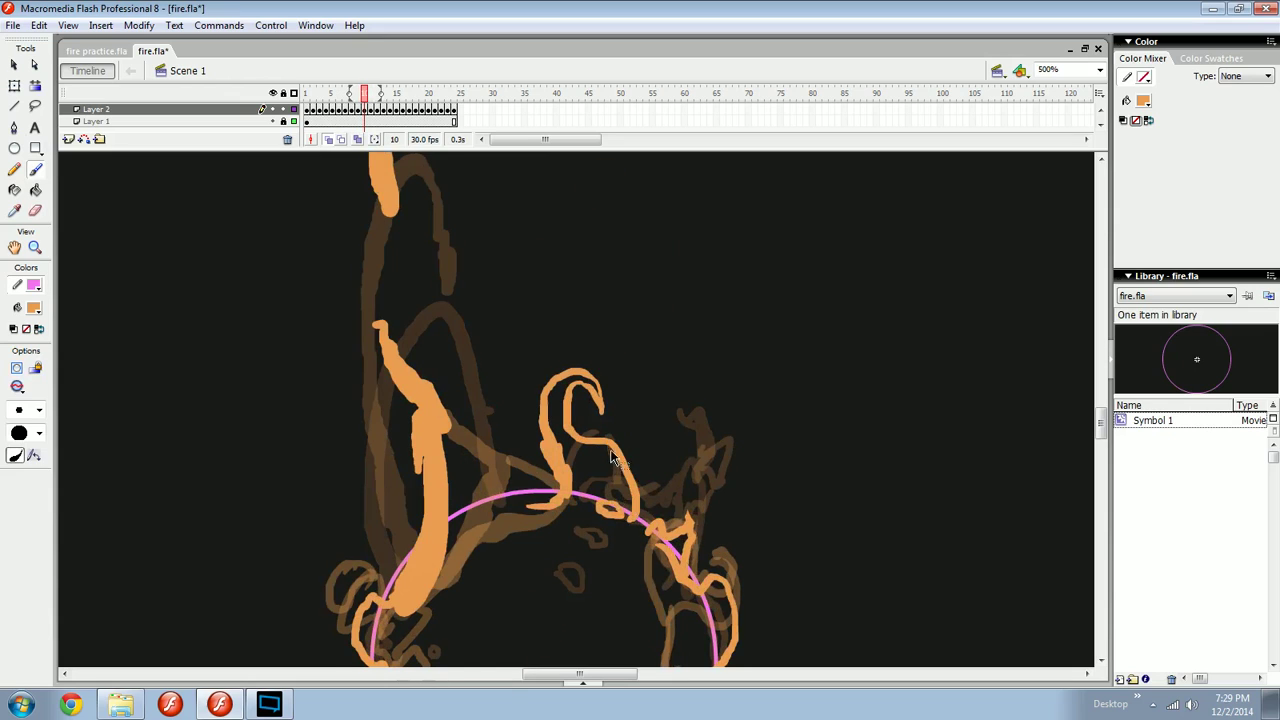
Delete the curled flame above the guide circle on frame 10 and redraw it as an arched flame with strokes descending to the circle's edge.
{"action": "left_click", "coordinate": [631, 479], "text": "ctrl"}
{"action": "key", "text": "Delete"}
{"action": "mouse_move", "coordinate": [533, 500]}
{"action": "left_mouse_down"}
{"action": "mouse_move", "coordinate": [560, 429]}
{"action": "mouse_move", "coordinate": [584, 393]}
{"action": "left_mouse_up"}
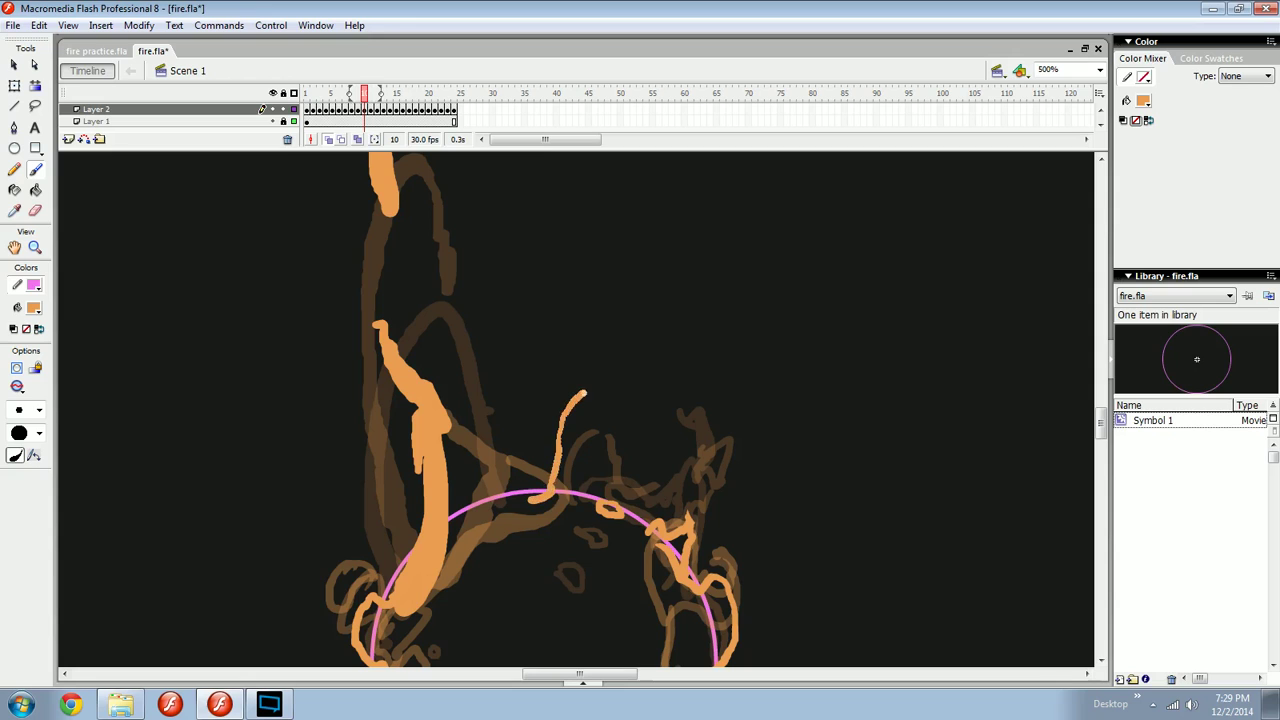
{"action": "mouse_move", "coordinate": [615, 436]}
{"action": "left_mouse_down"}
{"action": "mouse_move", "coordinate": [598, 440]}
{"action": "mouse_move", "coordinate": [644, 520]}
{"action": "left_mouse_up"}
{"action": "key", "text": "period"}
{"action": "key", "text": "period"}
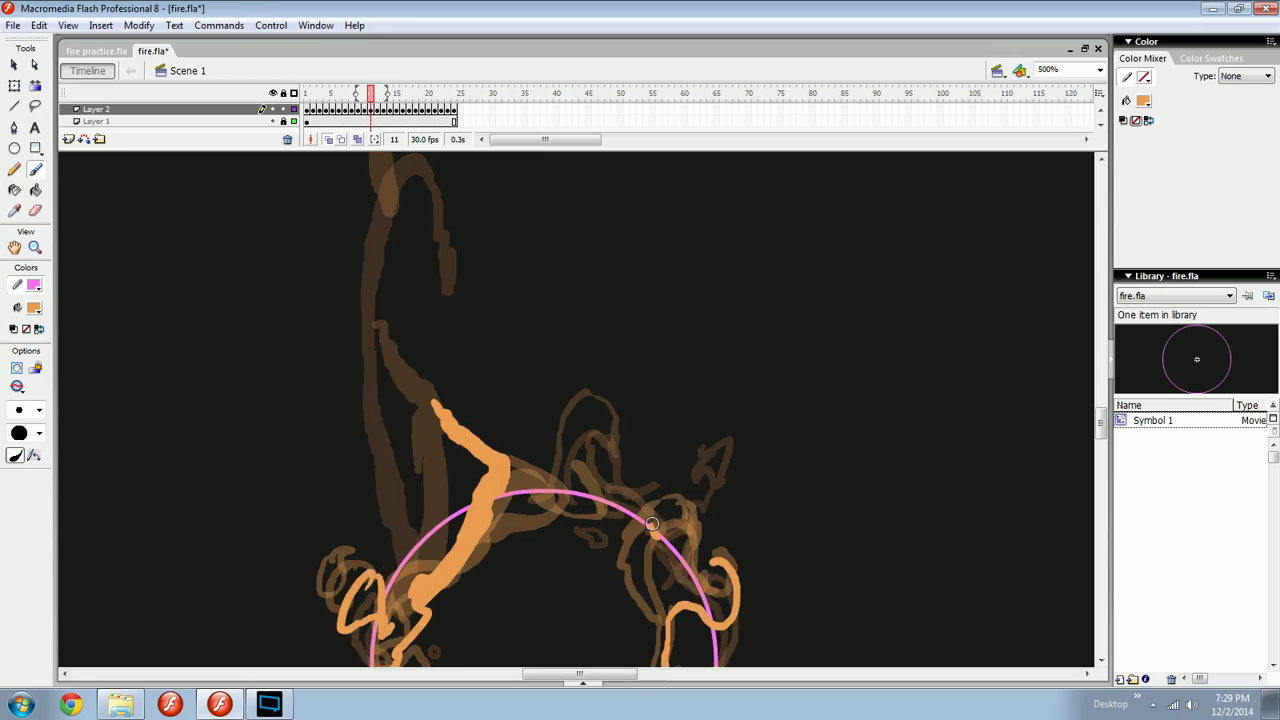
Compare the arched flame with its neighbouring frames, then erase and redraw the lower end of its right-hand tip on frame 10.
{"action": "key", "text": "comma"}
{"action": "key", "text": "comma"}
{"action": "key", "text": "comma"}
{"action": "key", "text": "period"}
{"action": "key", "text": "period"}
{"action": "key", "text": "comma"}
{"action": "key", "text": "comma"}
{"action": "key", "text": "period"}
{"action": "key", "text": "e"}
{"action": "mouse_move", "coordinate": [613, 446]}
{"action": "left_mouse_down"}
{"action": "mouse_move", "coordinate": [604, 435]}
{"action": "mouse_move", "coordinate": [617, 425]}
{"action": "mouse_move", "coordinate": [594, 402]}
{"action": "mouse_move", "coordinate": [618, 410]}
{"action": "mouse_move", "coordinate": [618, 446]}
{"action": "left_mouse_up"}
{"action": "key", "text": "b"}
{"action": "key", "text": "v"}
{"action": "key", "text": "b"}
{"action": "key", "text": "comma"}
{"action": "key", "text": "period"}
{"action": "key", "text": "n"}
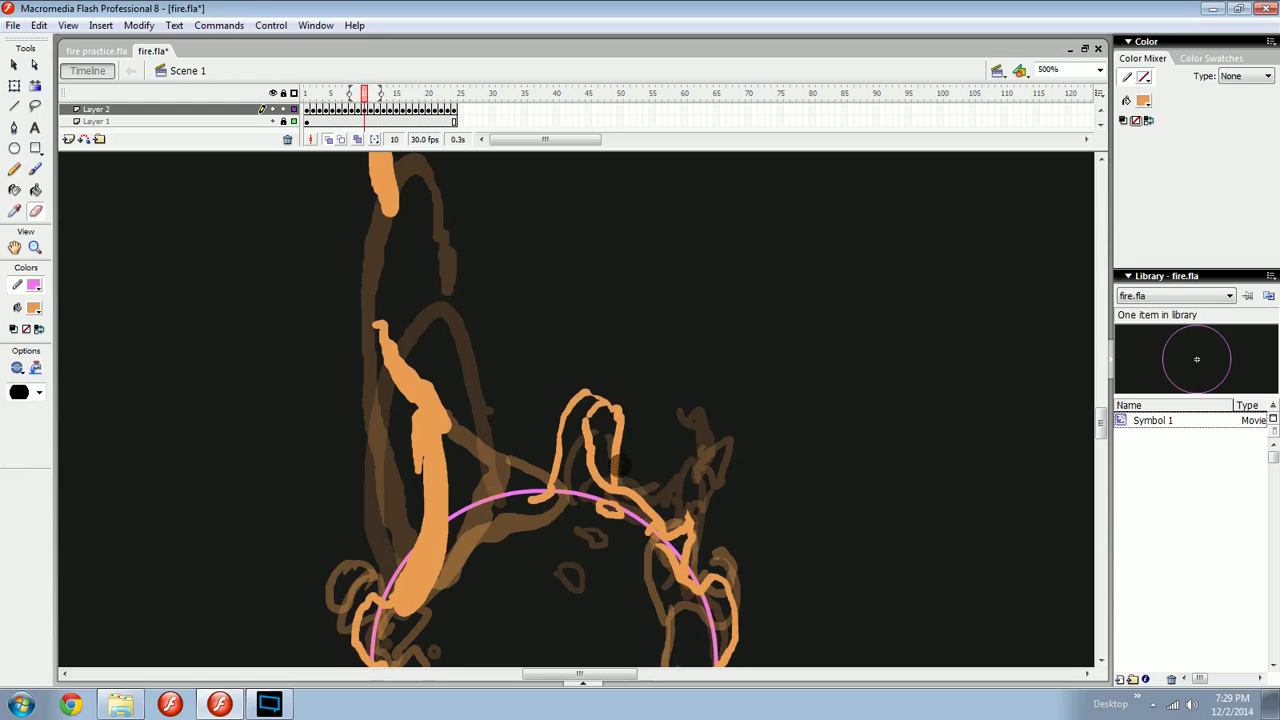
{"action": "key", "text": "b"}
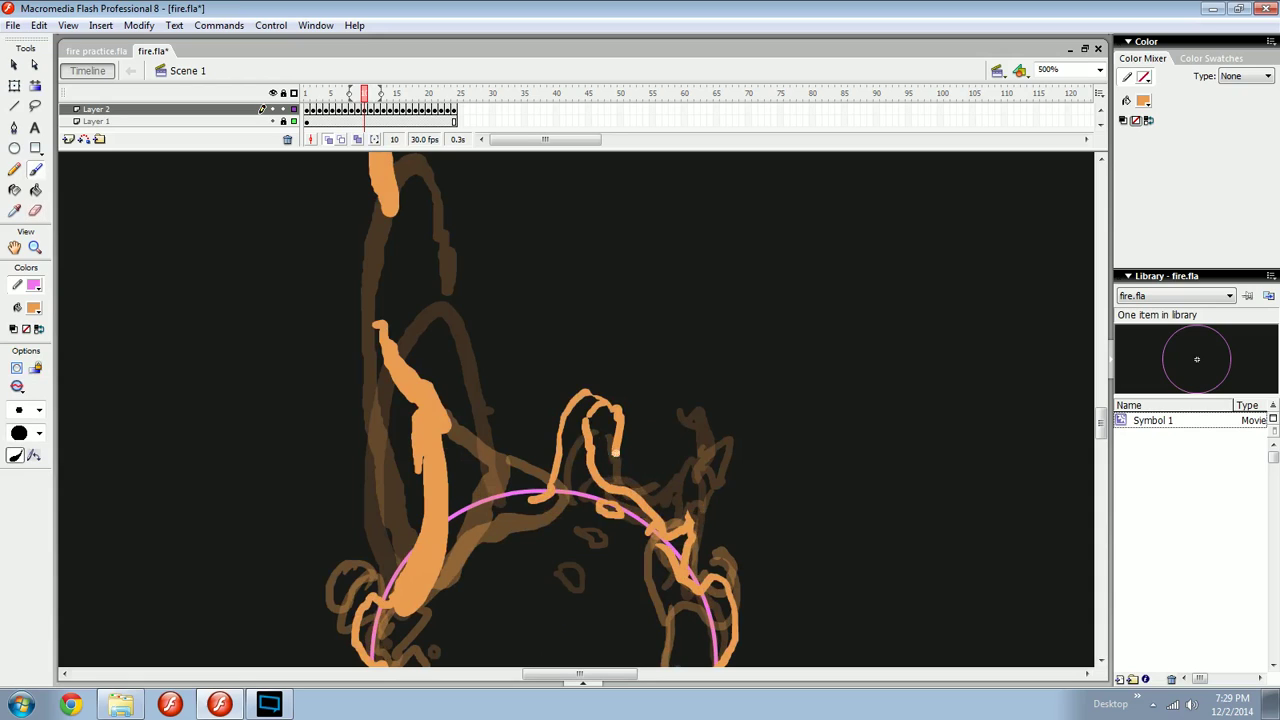
Examine frames 5 to 9 one by one to check how the flames at the upper right of the guide circle develop.
{"action": "key", "text": "comma"}
{"action": "key", "text": "comma"}
{"action": "key", "text": "comma"}
{"action": "key", "text": "comma"}
{"action": "key", "text": "comma"}
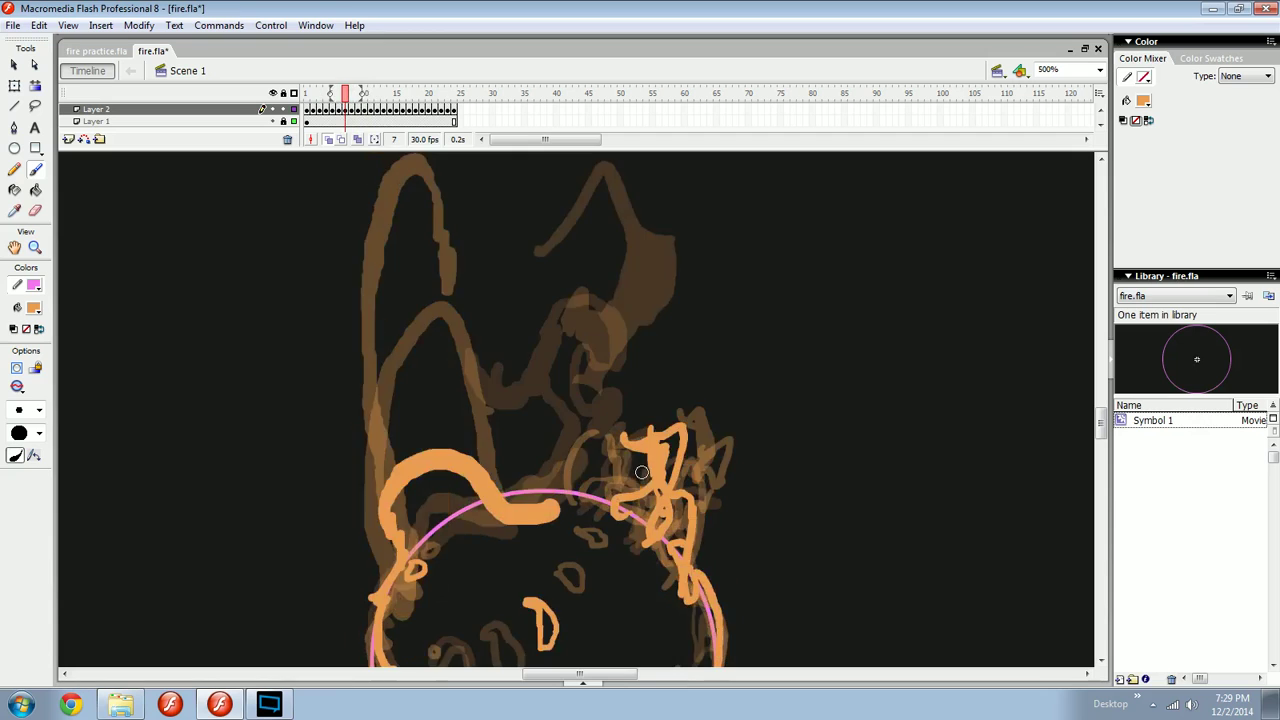
{"action": "key", "text": "ctrl+z"}
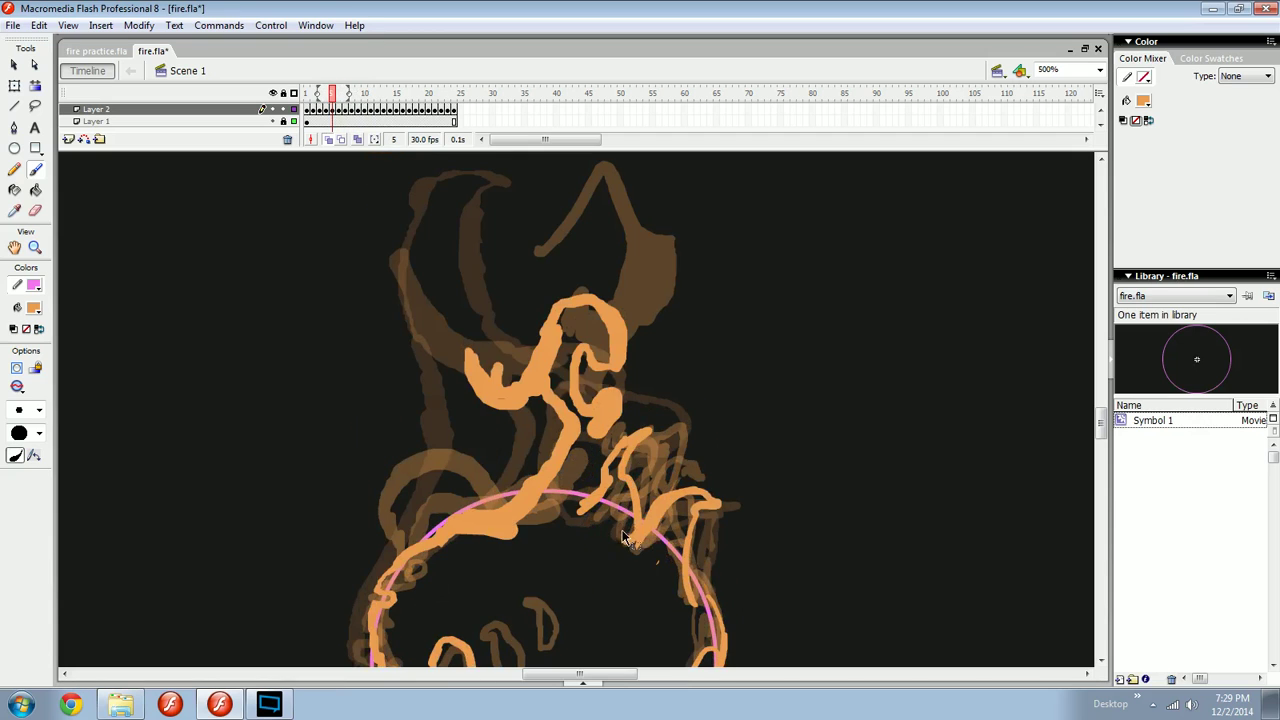
{"action": "key", "text": "period"}
{"action": "key", "text": "period"}
{"action": "key", "text": "period"}
{"action": "key", "text": "period"}
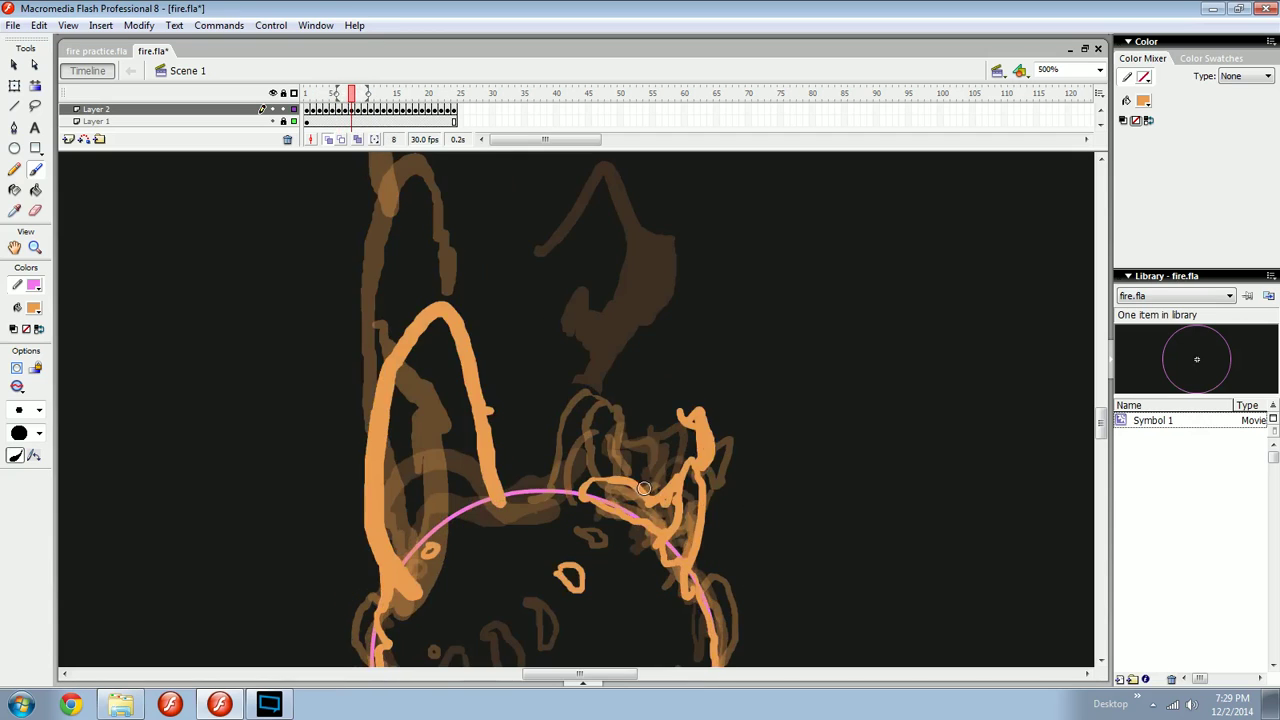
{"action": "key", "text": "period"}
{"action": "left_click_drag", "start_coordinate": [737, 460], "coordinate": [762, 483]}
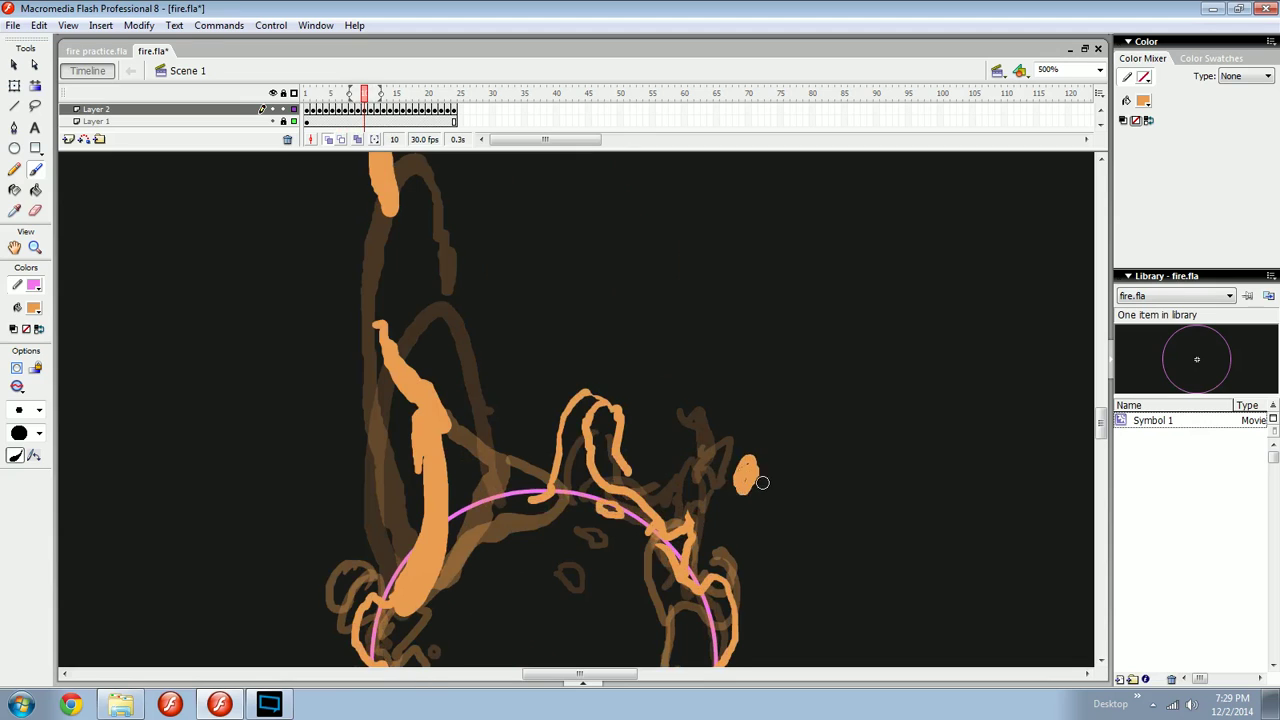
{"action": "key", "text": "comma"}
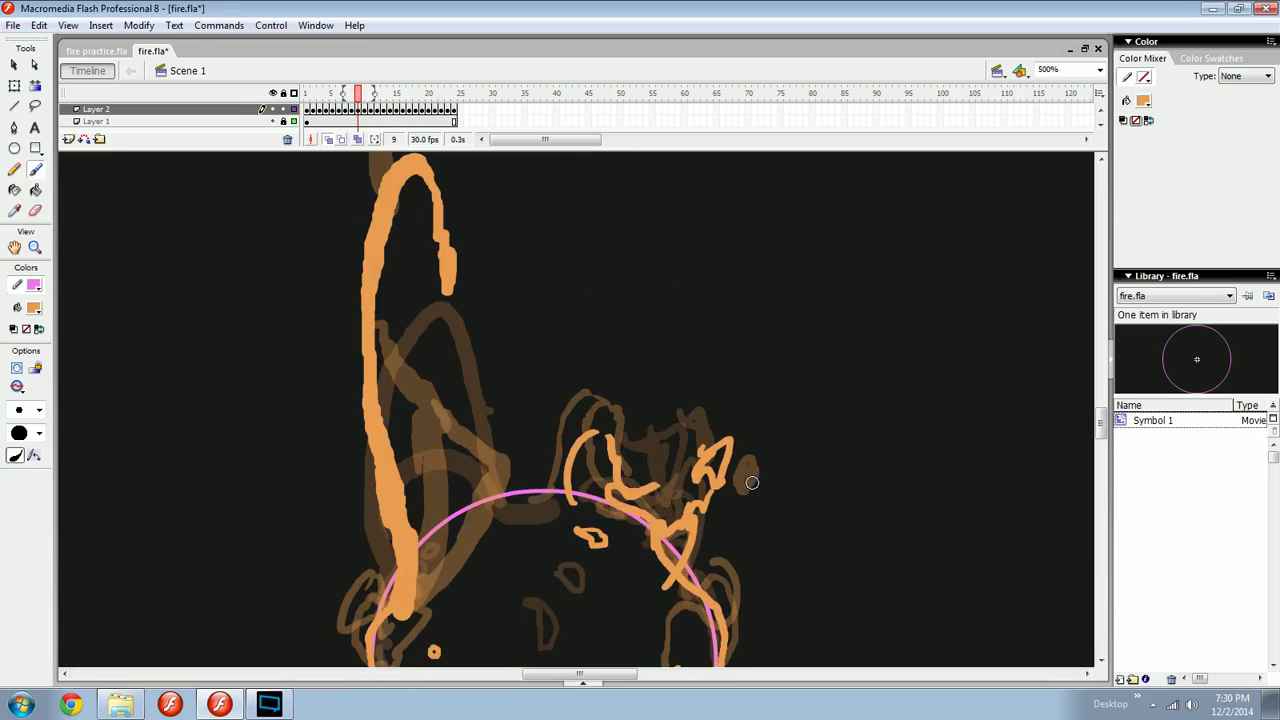
{"action": "key", "text": "period"}
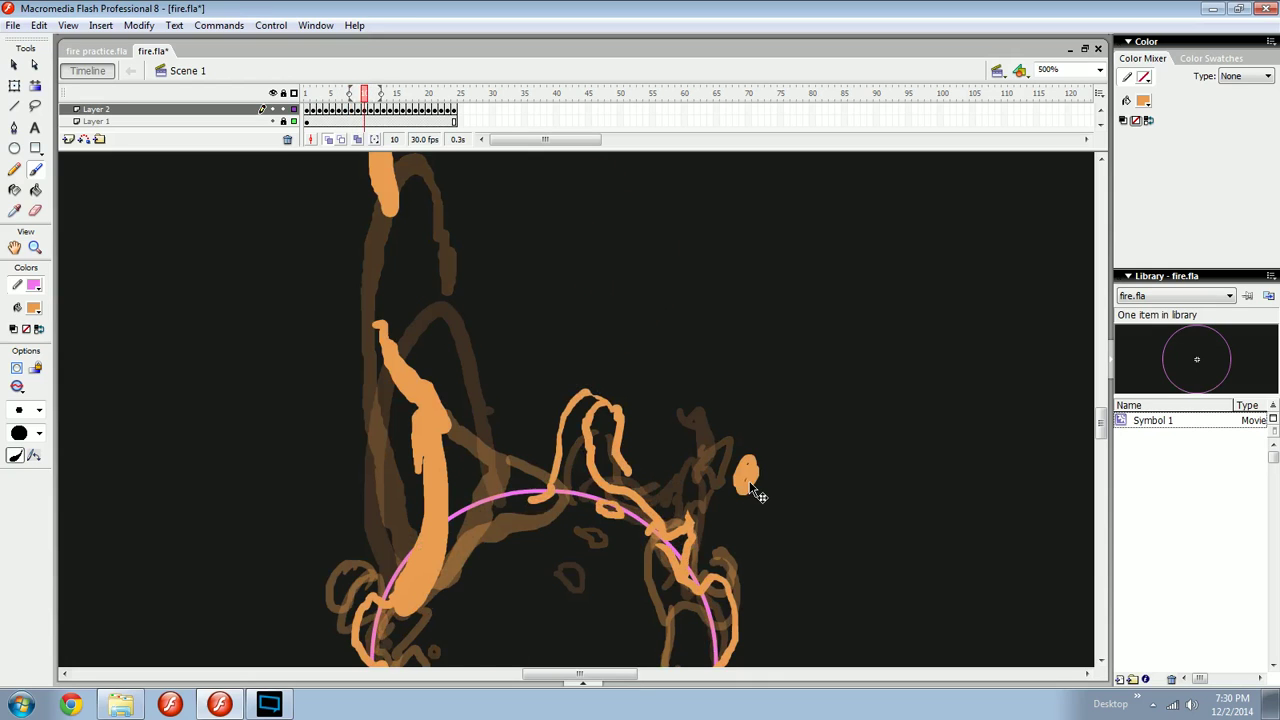
{"action": "left_click", "coordinate": [750, 478]}
{"action": "key", "text": "Delete"}
Paint a small detached ember on frames 9 to 16, drifting away from the right-hand flame and curving upward.
{"action": "key", "text": "comma"}
{"action": "key", "text": "comma"}
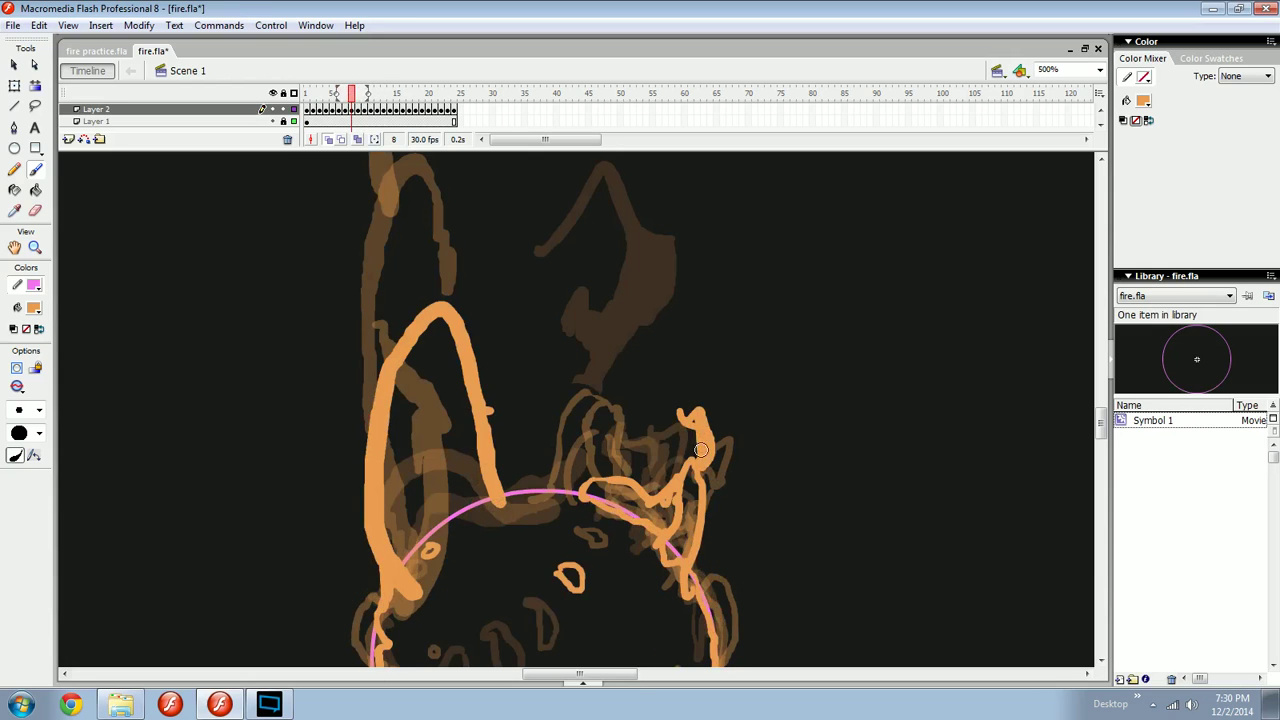
{"action": "key", "text": "comma"}
{"action": "key", "text": "period"}
{"action": "key", "text": "period"}
{"action": "mouse_move", "coordinate": [761, 410]}
{"action": "left_mouse_down"}
{"action": "mouse_move", "coordinate": [753, 452]}
{"action": "mouse_move", "coordinate": [789, 444]}
{"action": "mouse_move", "coordinate": [789, 456]}
{"action": "mouse_move", "coordinate": [914, 429]}
{"action": "left_mouse_up"}
{"action": "key", "text": "period"}
{"action": "key", "text": "period"}
{"action": "key", "text": "period"}
{"action": "key", "text": "period"}
{"action": "key", "text": "period"}
{"action": "key", "text": "period"}
{"action": "key", "text": "period"}
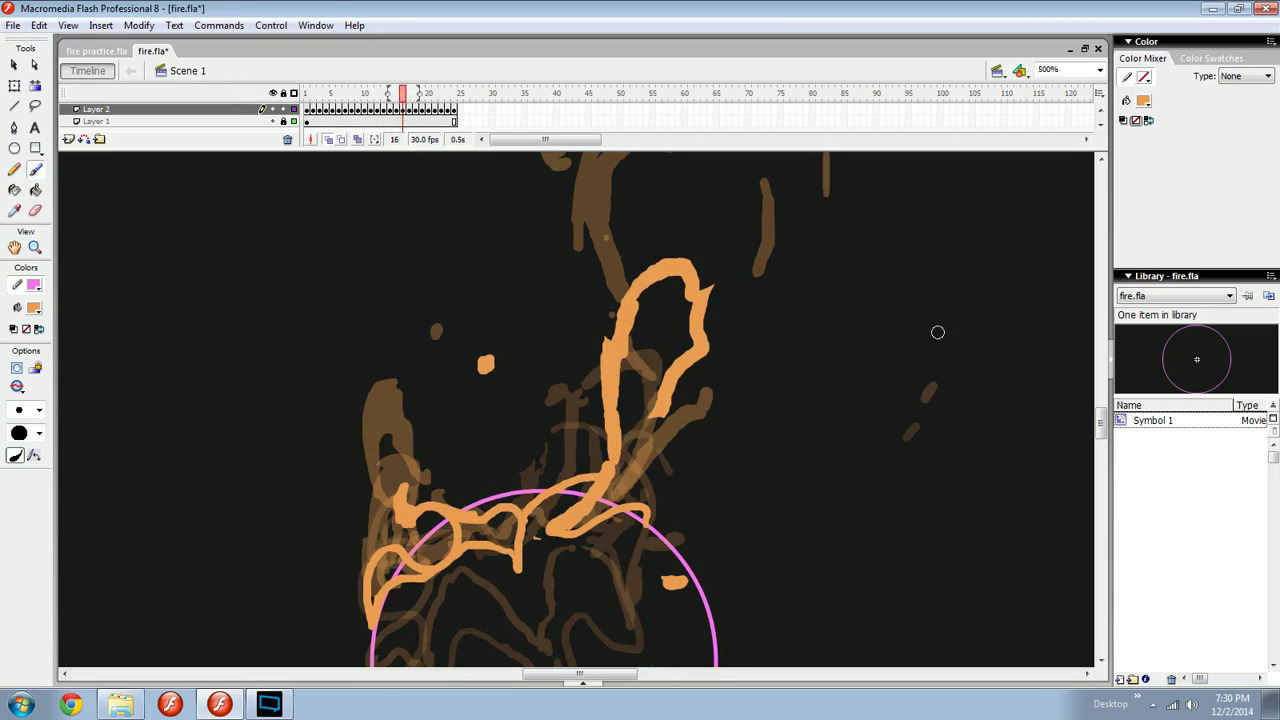
Draw a tall hooked flame above the guide circle on frame 11, and a lower folded flame with a breakaway wisp on frame 12.
{"action": "key", "text": "comma"}
{"action": "key", "text": "comma"}
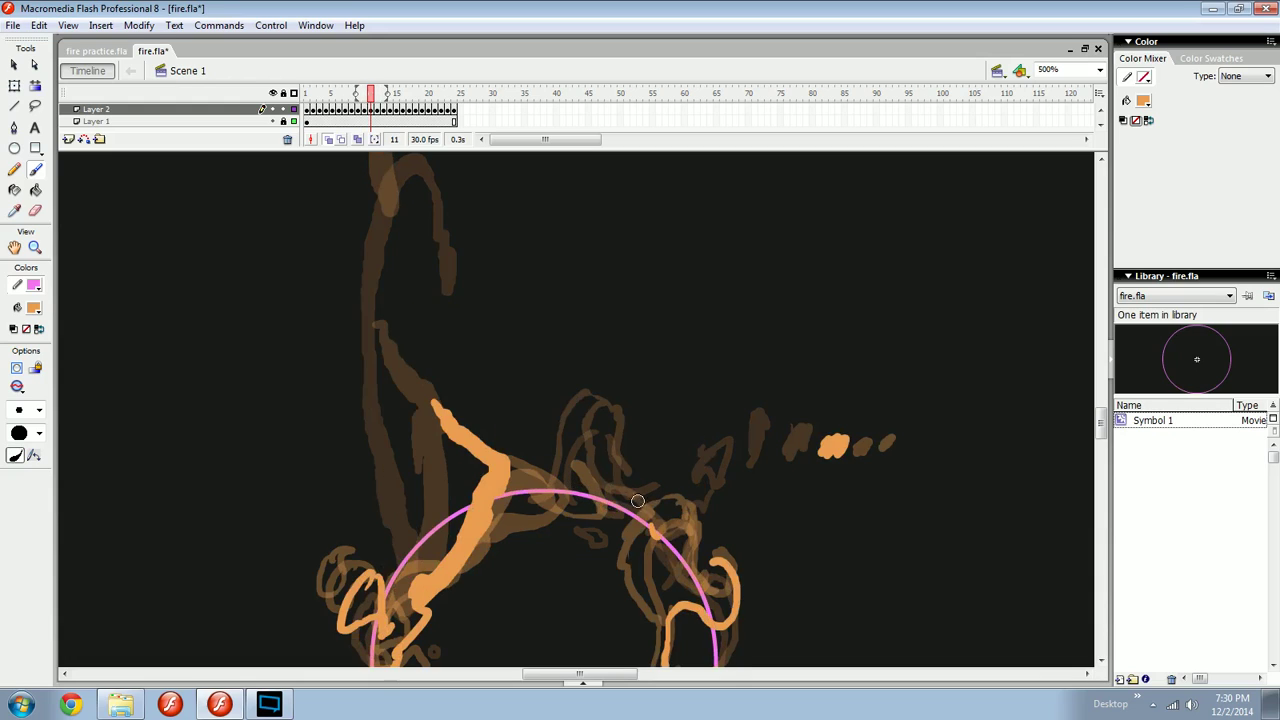
{"action": "mouse_move", "coordinate": [637, 500]}
{"action": "left_mouse_down"}
{"action": "mouse_move", "coordinate": [608, 472]}
{"action": "mouse_move", "coordinate": [609, 441]}
{"action": "mouse_move", "coordinate": [574, 420]}
{"action": "mouse_move", "coordinate": [565, 363]}
{"action": "mouse_move", "coordinate": [586, 363]}
{"action": "mouse_move", "coordinate": [594, 381]}
{"action": "mouse_move", "coordinate": [553, 392]}
{"action": "left_mouse_up"}
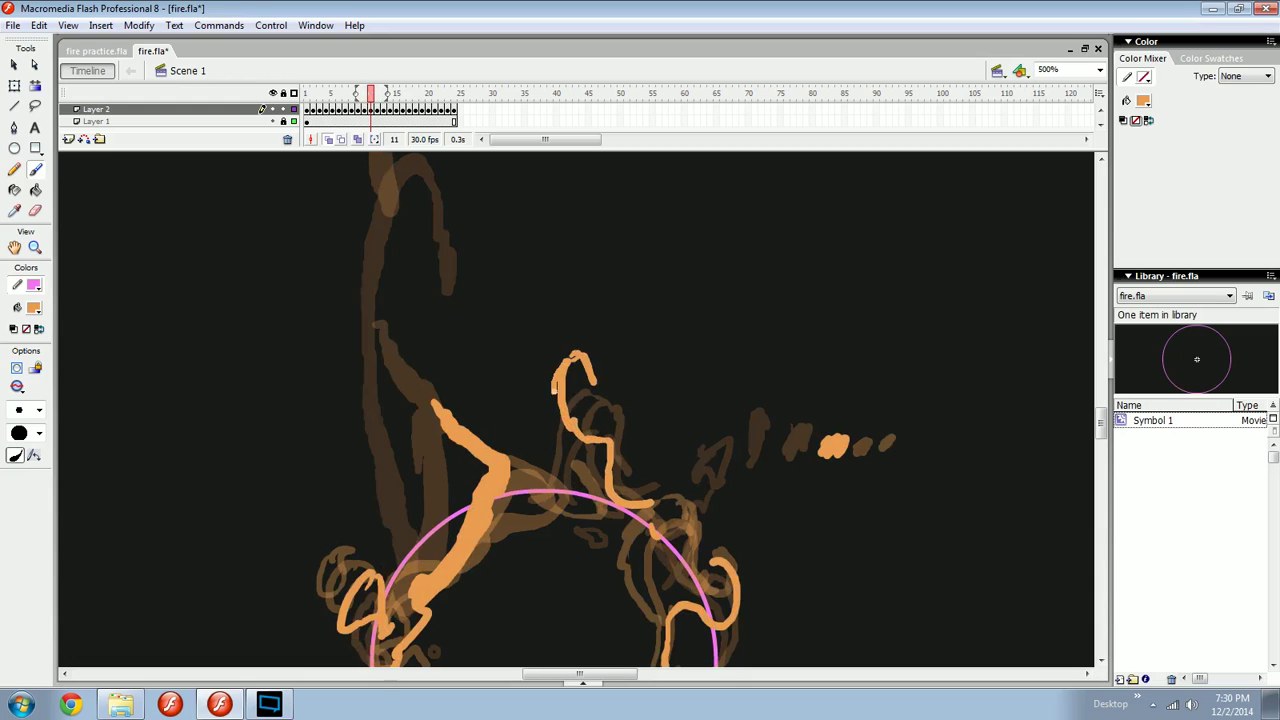
{"action": "key", "text": "period"}
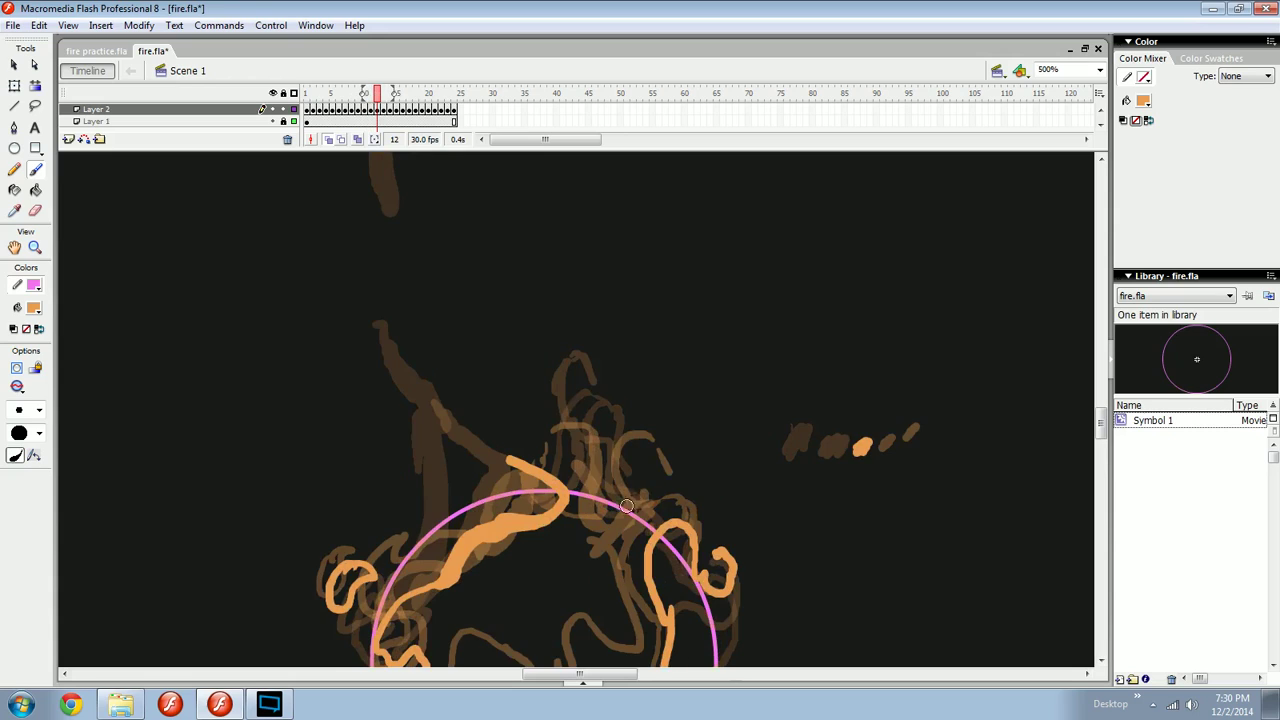
{"action": "mouse_move", "coordinate": [656, 518]}
{"action": "left_mouse_down"}
{"action": "mouse_move", "coordinate": [621, 505]}
{"action": "mouse_move", "coordinate": [661, 449]}
{"action": "mouse_move", "coordinate": [636, 435]}
{"action": "mouse_move", "coordinate": [601, 448]}
{"action": "mouse_move", "coordinate": [638, 446]}
{"action": "mouse_move", "coordinate": [626, 475]}
{"action": "mouse_move", "coordinate": [591, 508]}
{"action": "left_mouse_up"}
{"action": "key", "text": "comma"}
{"action": "key", "text": "period"}
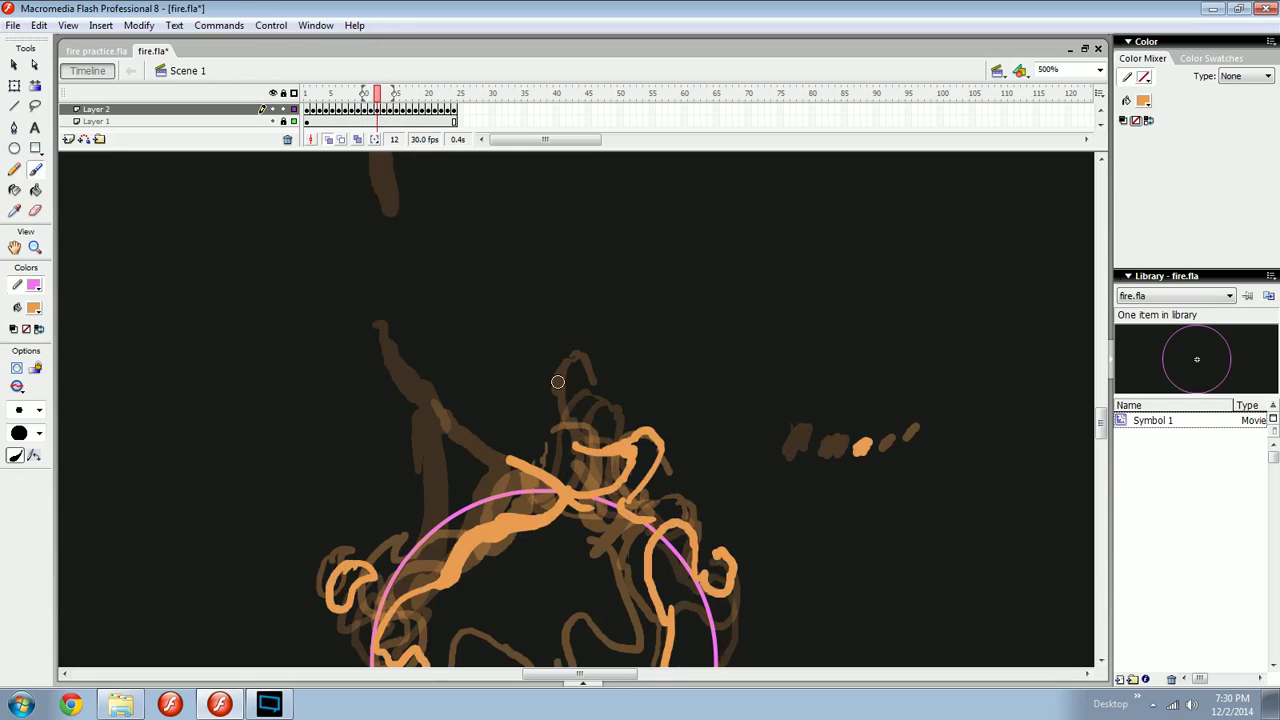
Draw the breakaway wisp drifting up and left while shrinking on frames 13 and 14, and save the file.
{"action": "key", "text": "period"}
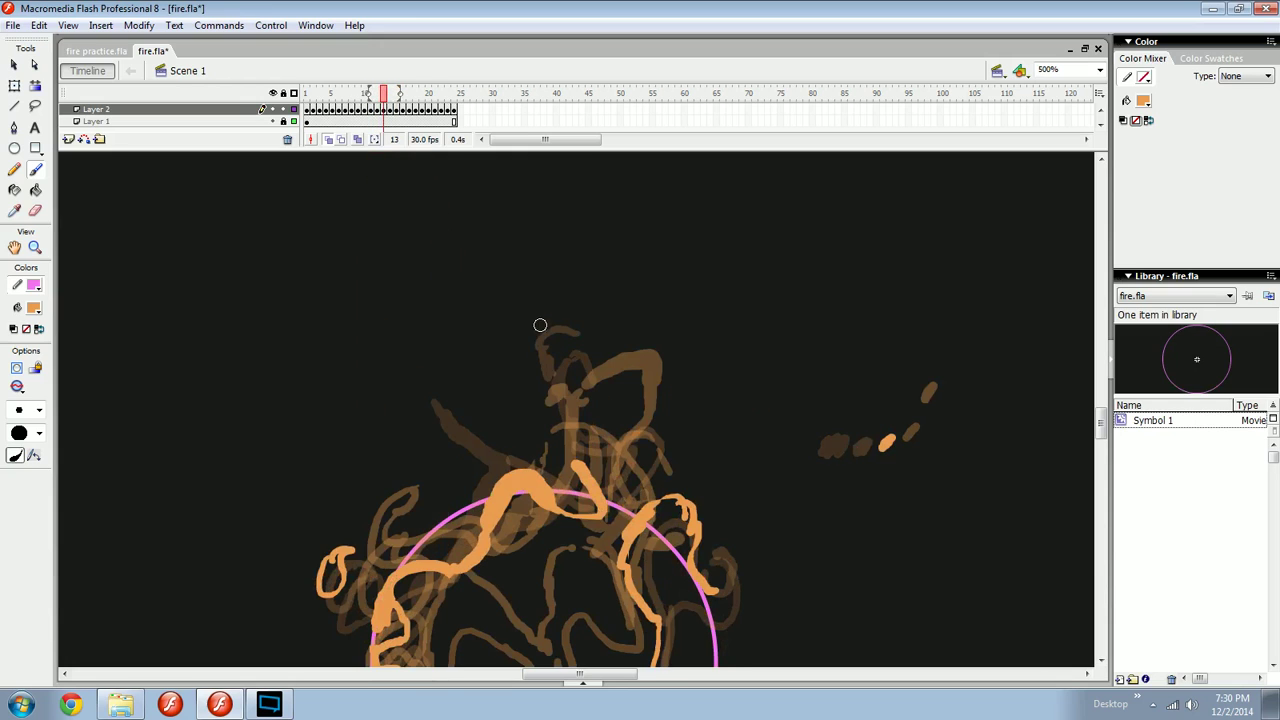
{"action": "mouse_move", "coordinate": [532, 320]}
{"action": "left_mouse_down"}
{"action": "mouse_move", "coordinate": [528, 355]}
{"action": "mouse_move", "coordinate": [526, 316]}
{"action": "mouse_move", "coordinate": [548, 307]}
{"action": "left_mouse_up"}
{"action": "key", "text": "period"}
{"action": "key", "text": "comma"}
{"action": "key", "text": "period"}
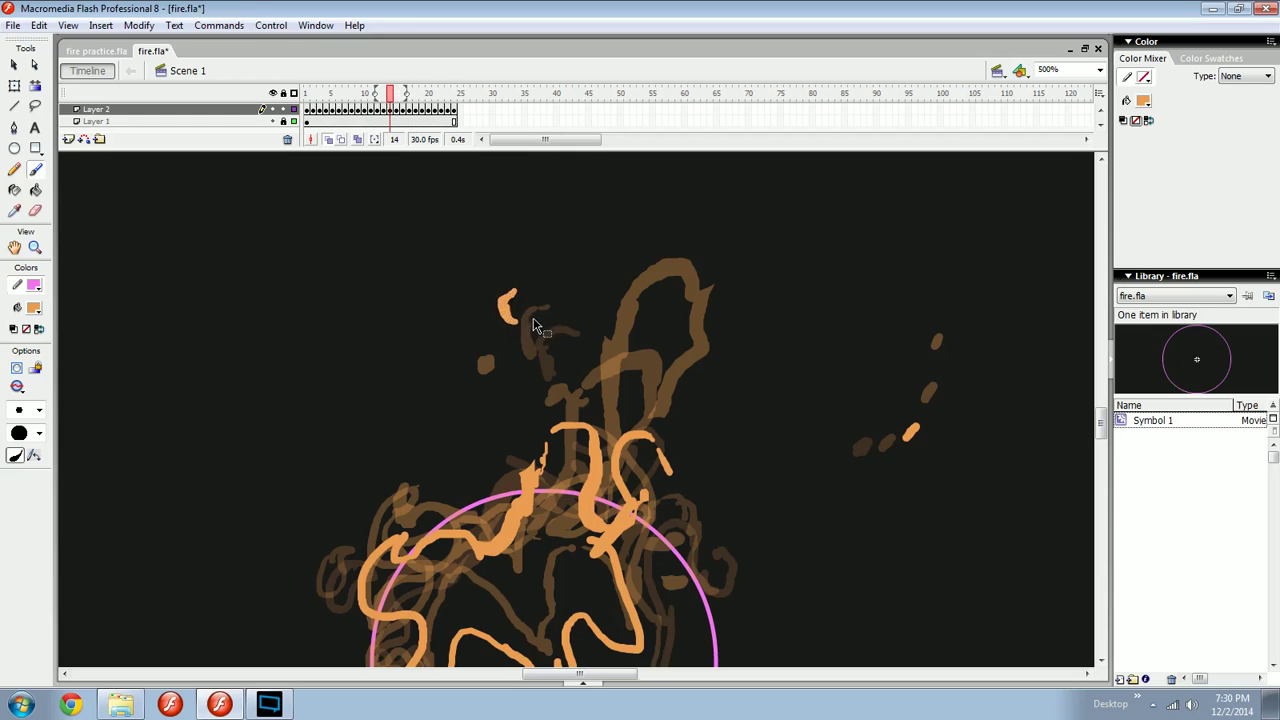
{"action": "key", "text": "ctrl+minus"}
{"action": "key", "text": "ctrl+s"}
{"action": "key", "text": "ctrl+equal"}
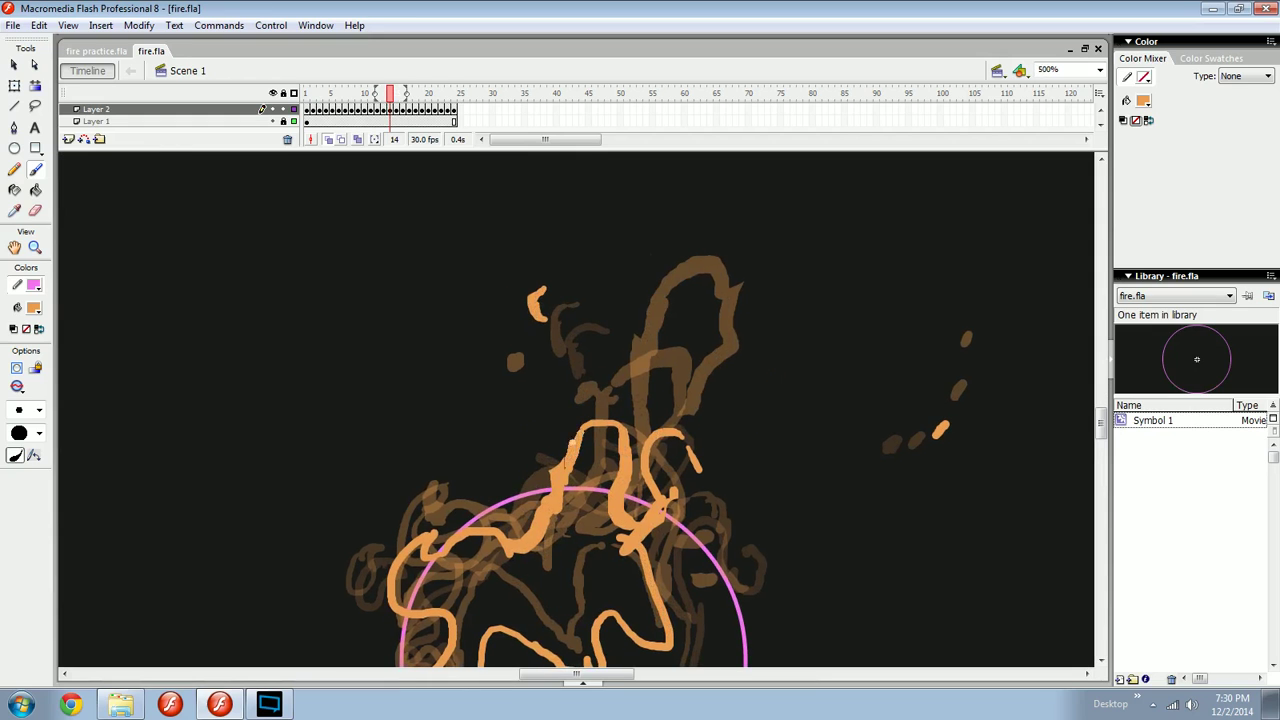
Continue the breakaway wisp as a shrinking, rising ember dot on frames 15 to 18, and save the file.
{"action": "key", "text": "comma"}
{"action": "key", "text": "period"}
{"action": "key", "text": "comma"}
{"action": "key", "text": "period"}
{"action": "mouse_move", "coordinate": [538, 308]}
{"action": "left_mouse_down"}
{"action": "mouse_move", "coordinate": [557, 283]}
{"action": "mouse_move", "coordinate": [574, 386]}
{"action": "mouse_move", "coordinate": [549, 359]}
{"action": "left_mouse_up"}
{"action": "key", "text": "comma"}
{"action": "key", "text": "period"}
{"action": "key", "text": "period"}
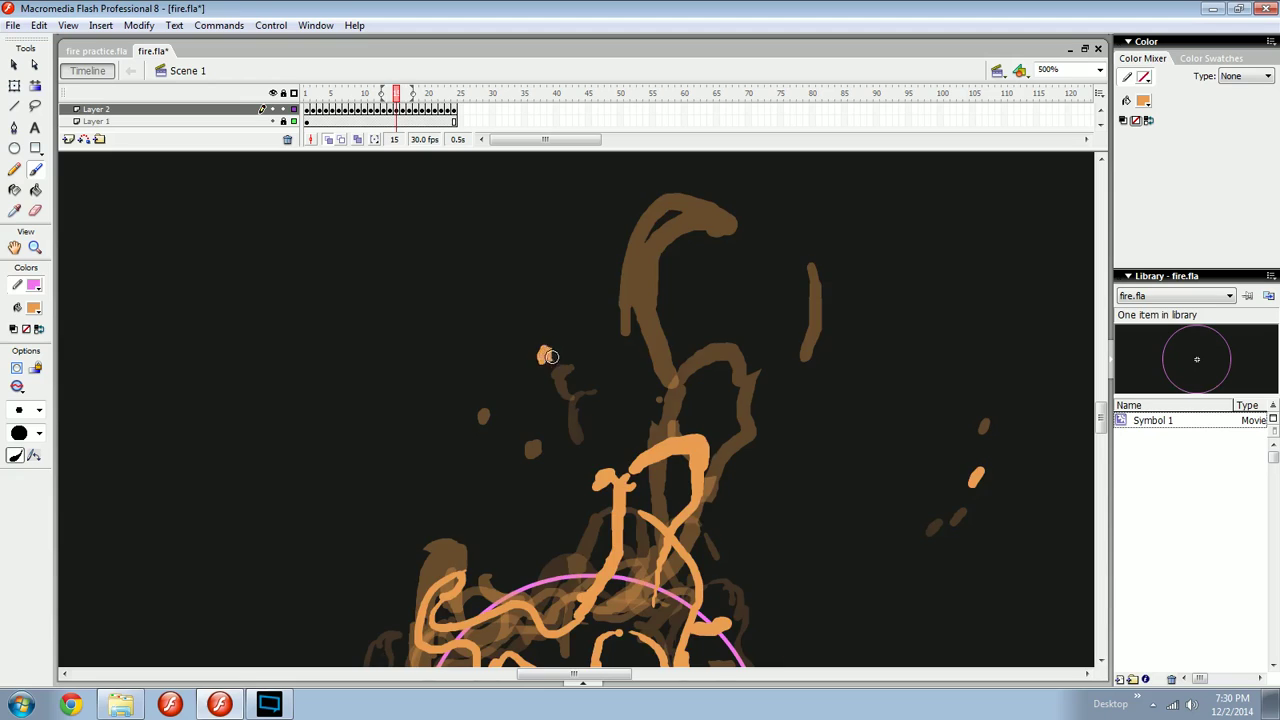
{"action": "key", "text": "period"}
{"action": "key", "text": "period"}
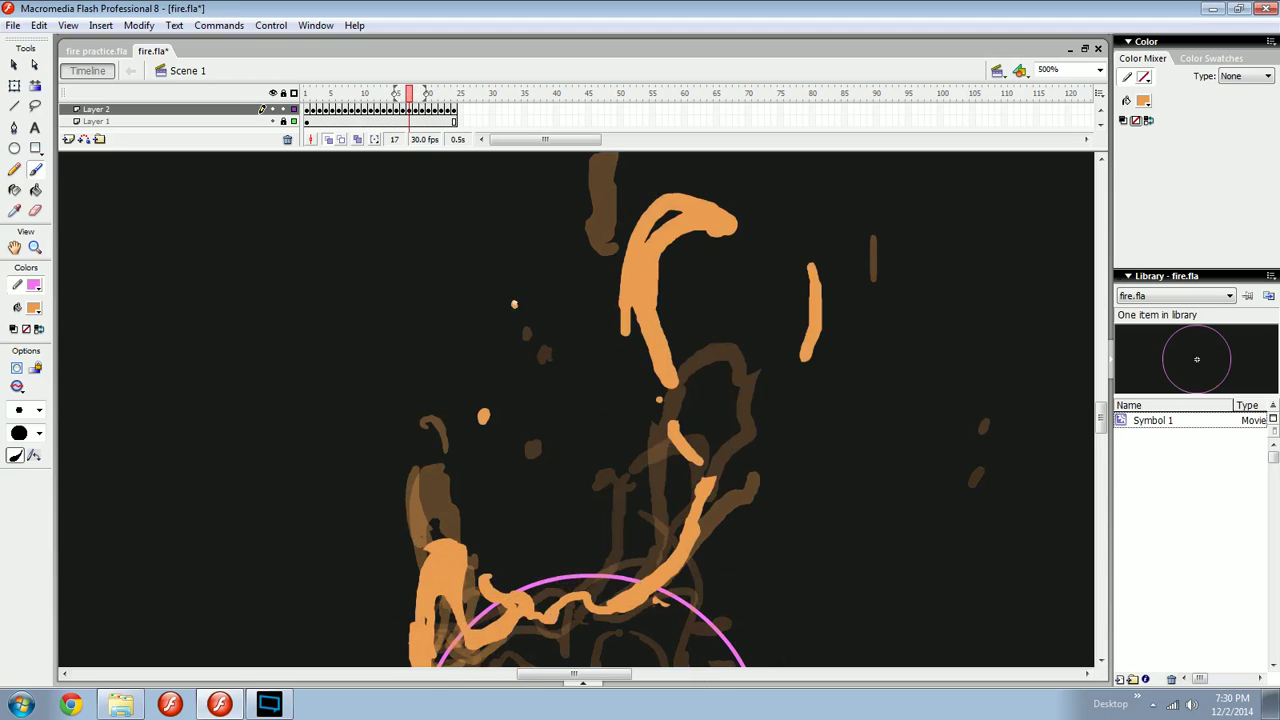
{"action": "key", "text": "period"}
{"action": "key", "text": "ctrl+s"}
{"action": "key", "text": "ctrl+minus"}
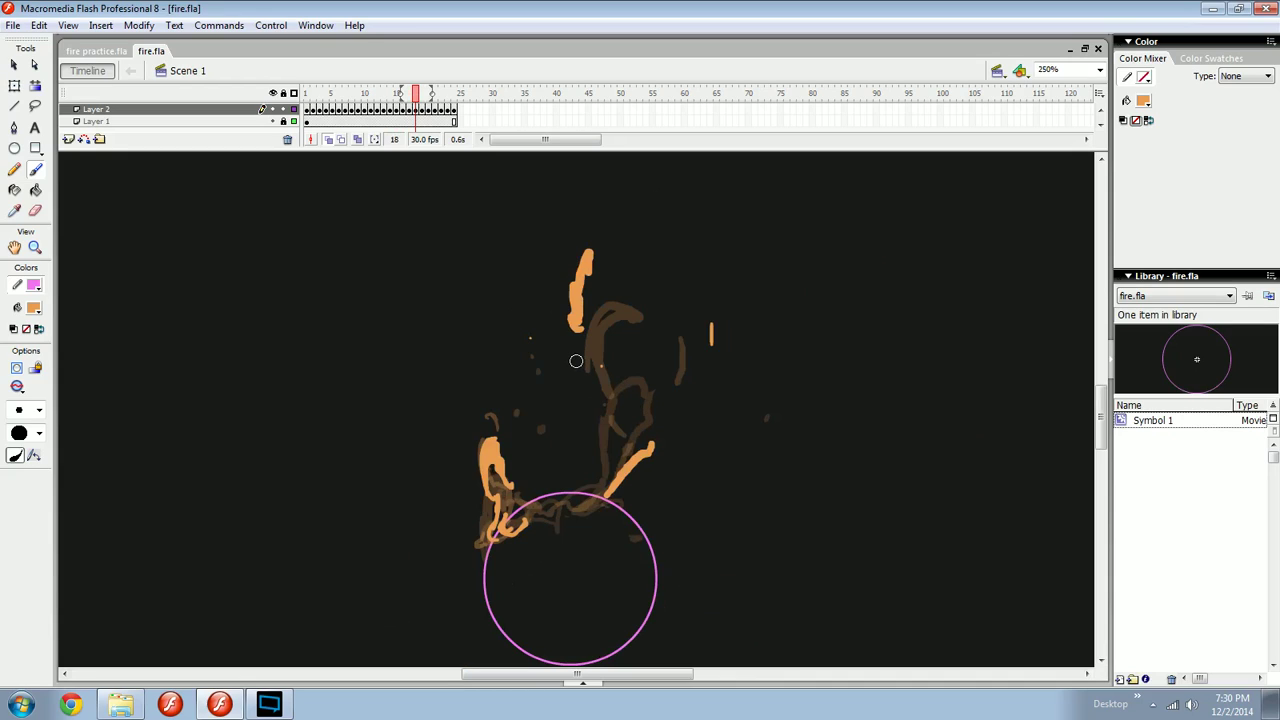
Review the animation frame by frame from frame 18 back to frame 1, then recheck the flames on frames 1 to 7.
{"action": "key", "text": "comma"}
{"action": "key", "text": "comma"}
{"action": "key", "text": "comma"}
{"action": "key", "text": "comma"}
{"action": "key", "text": "comma"}
{"action": "key", "text": "comma"}
{"action": "key", "text": "comma"}
{"action": "key", "text": "comma"}
{"action": "key", "text": "comma"}
{"action": "key", "text": "comma"}
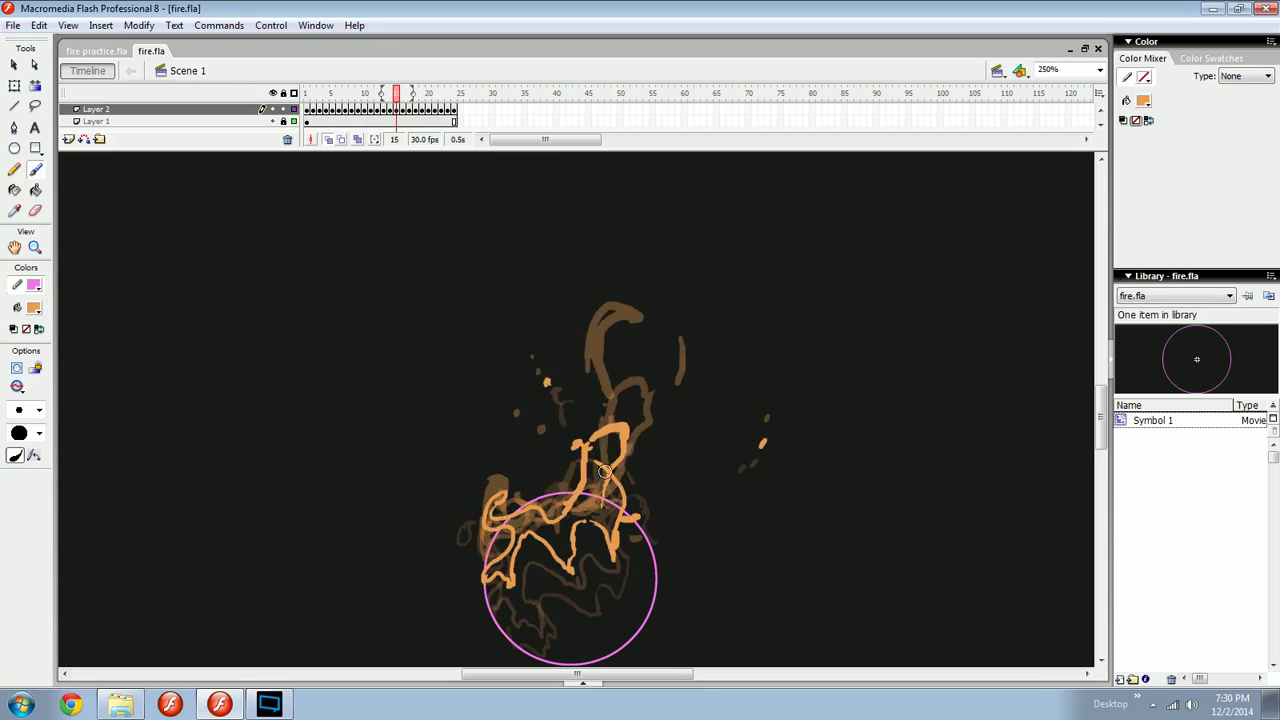
{"action": "key", "text": "comma"}
{"action": "key", "text": "comma"}
{"action": "key", "text": "comma"}
{"action": "key", "text": "comma"}
{"action": "key", "text": "comma"}
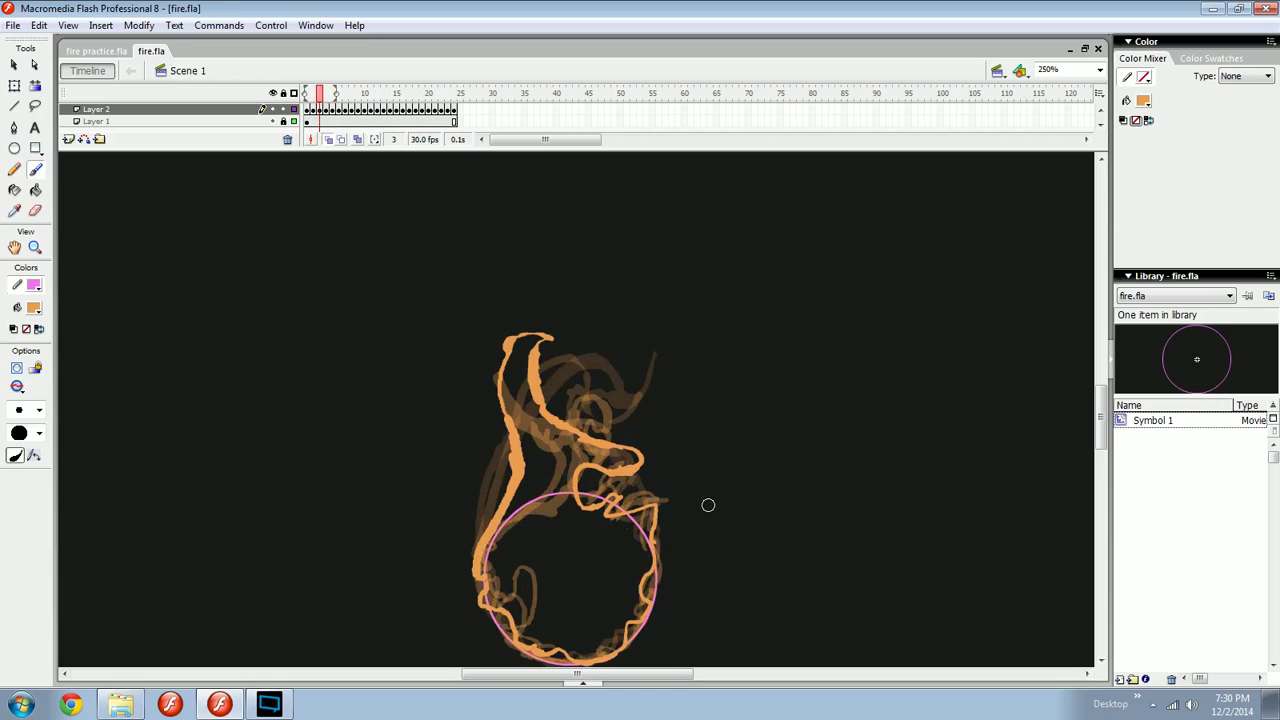
{"action": "key", "text": "comma"}
{"action": "key", "text": "comma"}
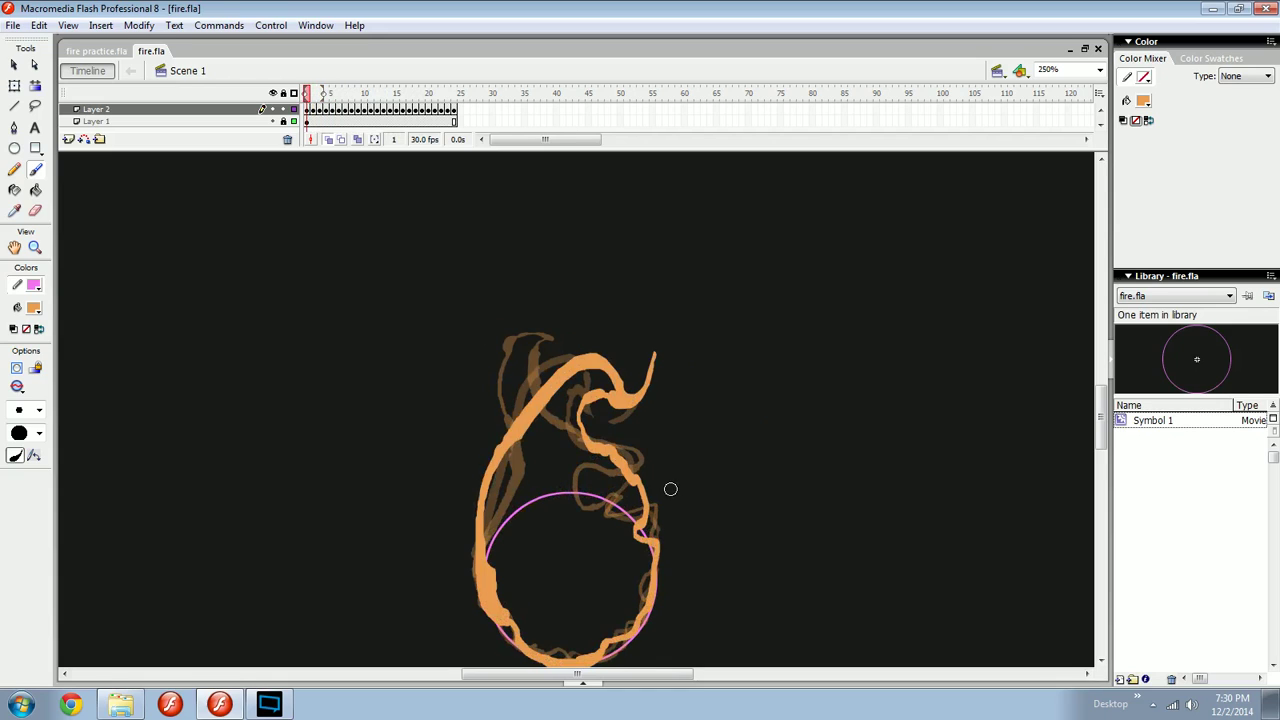
{"action": "key", "text": "period"}
{"action": "key", "text": "period"}
{"action": "key", "text": "period"}
{"action": "key", "text": "period"}
{"action": "key", "text": "period"}
{"action": "key", "text": "period"}
{"action": "scroll", "coordinate": [600, 480], "scroll_direction": "right", "scroll_amount": 3}
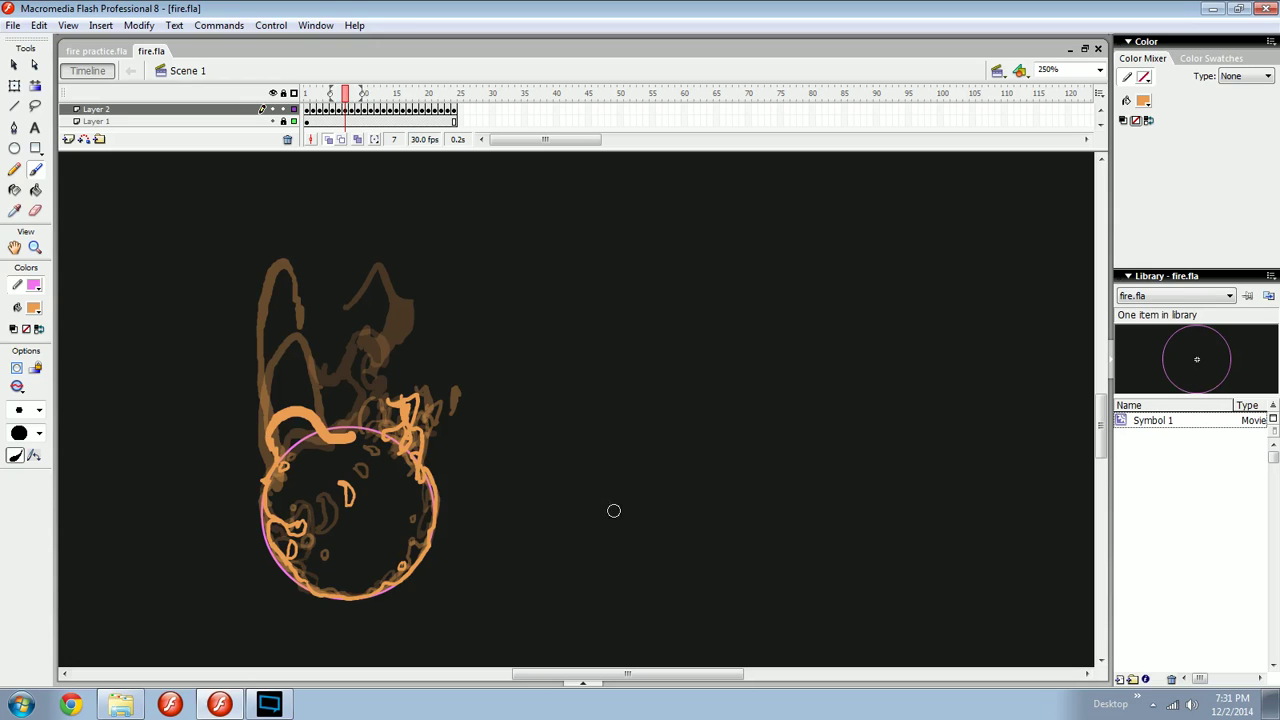
{"action": "key", "text": "comma"}
{"action": "key", "text": "comma"}
{"action": "key", "text": "comma"}
{"action": "key", "text": "period"}
{"action": "key", "text": "period"}
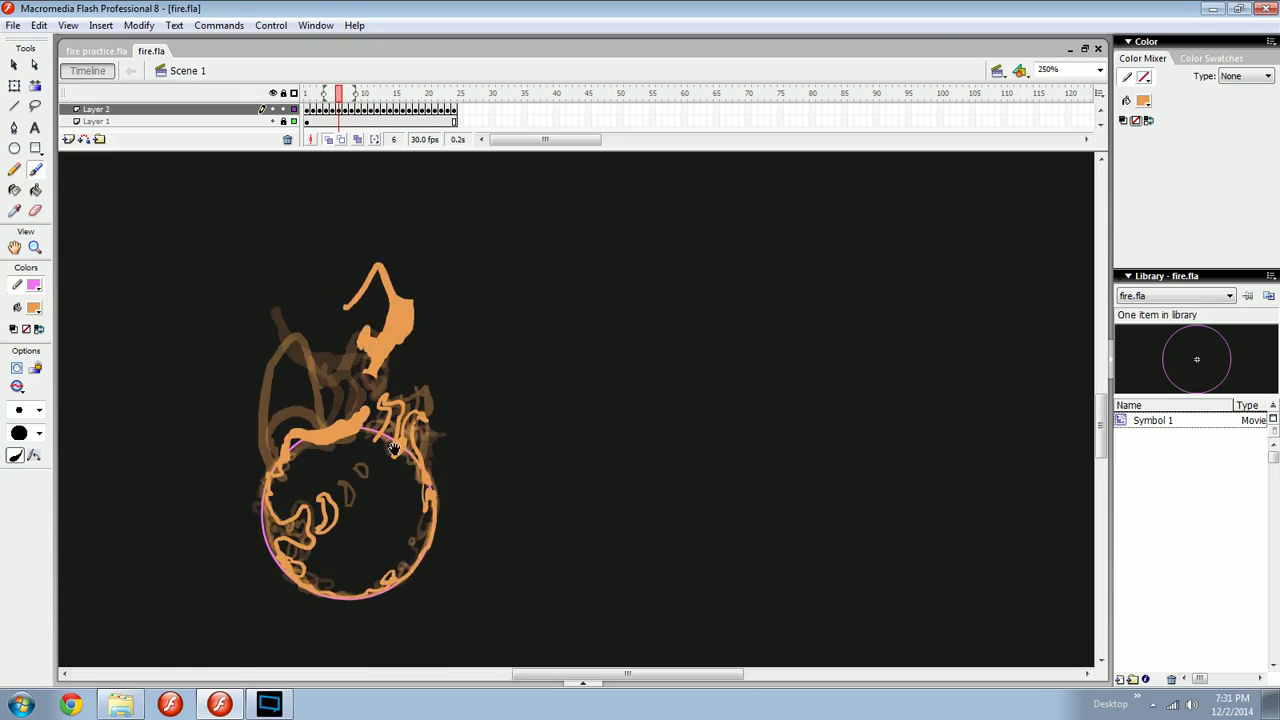
Close up the flame contour along the top of the guide circle on frame 4, checking it against the neighbouring frames.
{"action": "key", "text": "ctrl+equal"}
{"action": "left_click_drag", "start_coordinate": [427, 418], "coordinate": [691, 411]}
{"action": "key", "text": "comma"}
{"action": "key", "text": "comma"}
{"action": "key", "text": "comma"}
{"action": "key", "text": "comma"}
{"action": "key", "text": "period"}
{"action": "key", "text": "period"}
{"action": "key", "text": "period"}
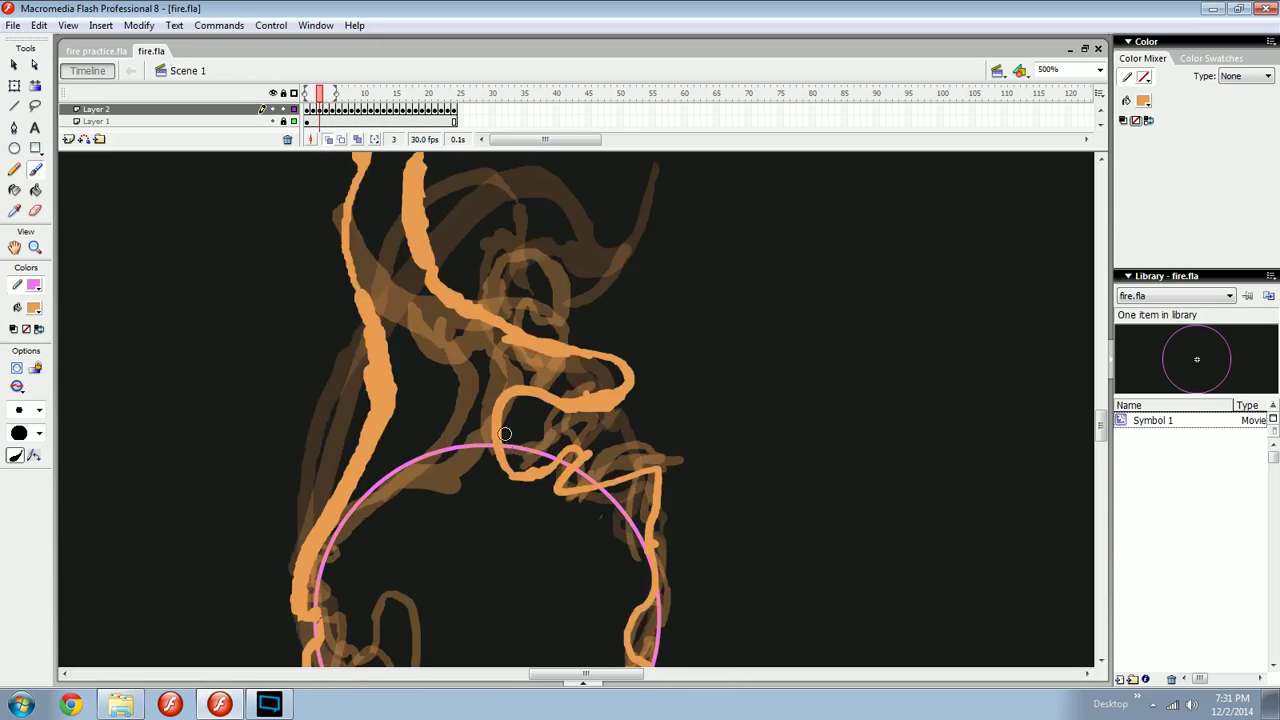
{"action": "key", "text": "comma"}
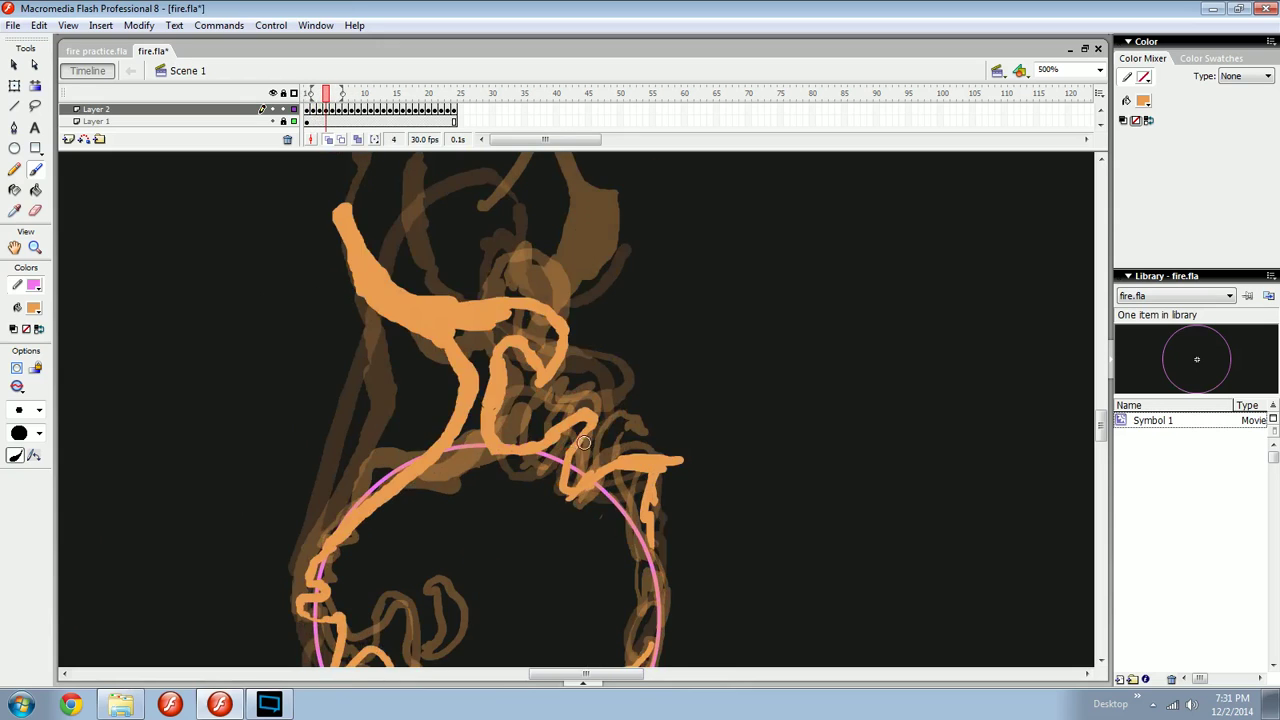
{"action": "key", "text": "period"}
{"action": "key", "text": "period"}
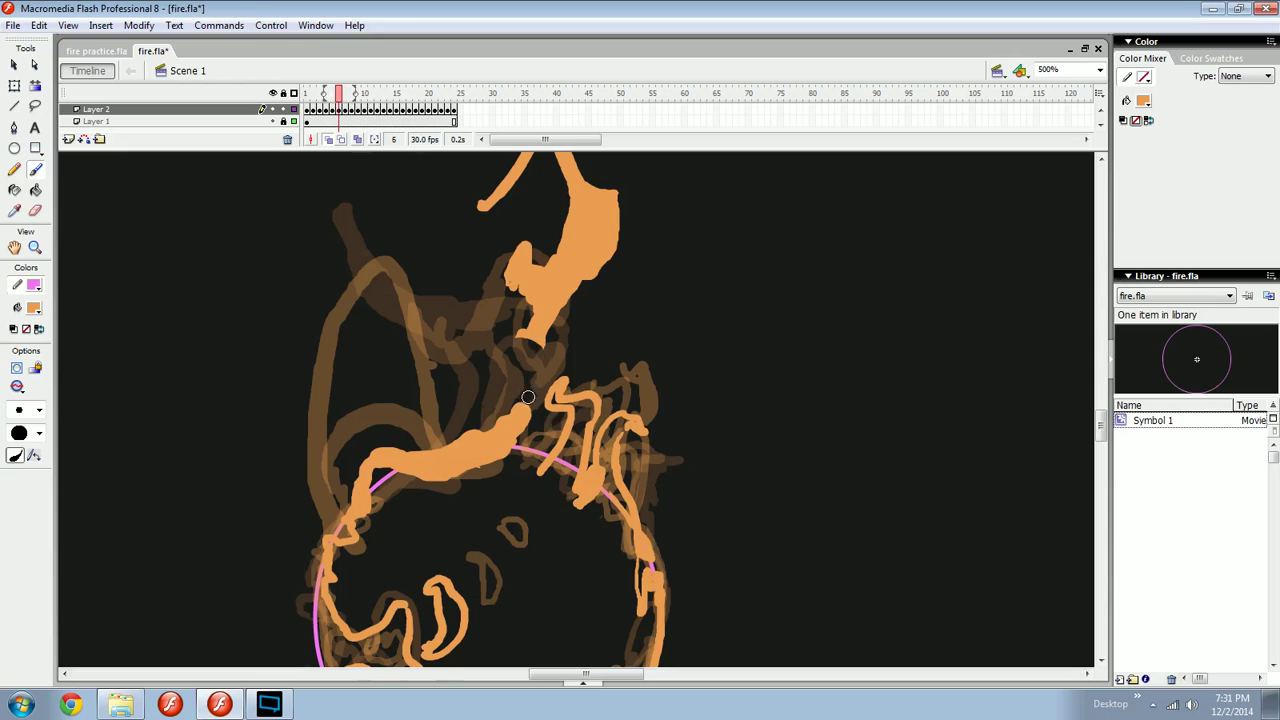
{"action": "key", "text": "comma"}
{"action": "key", "text": "period"}
{"action": "key", "text": "period"}
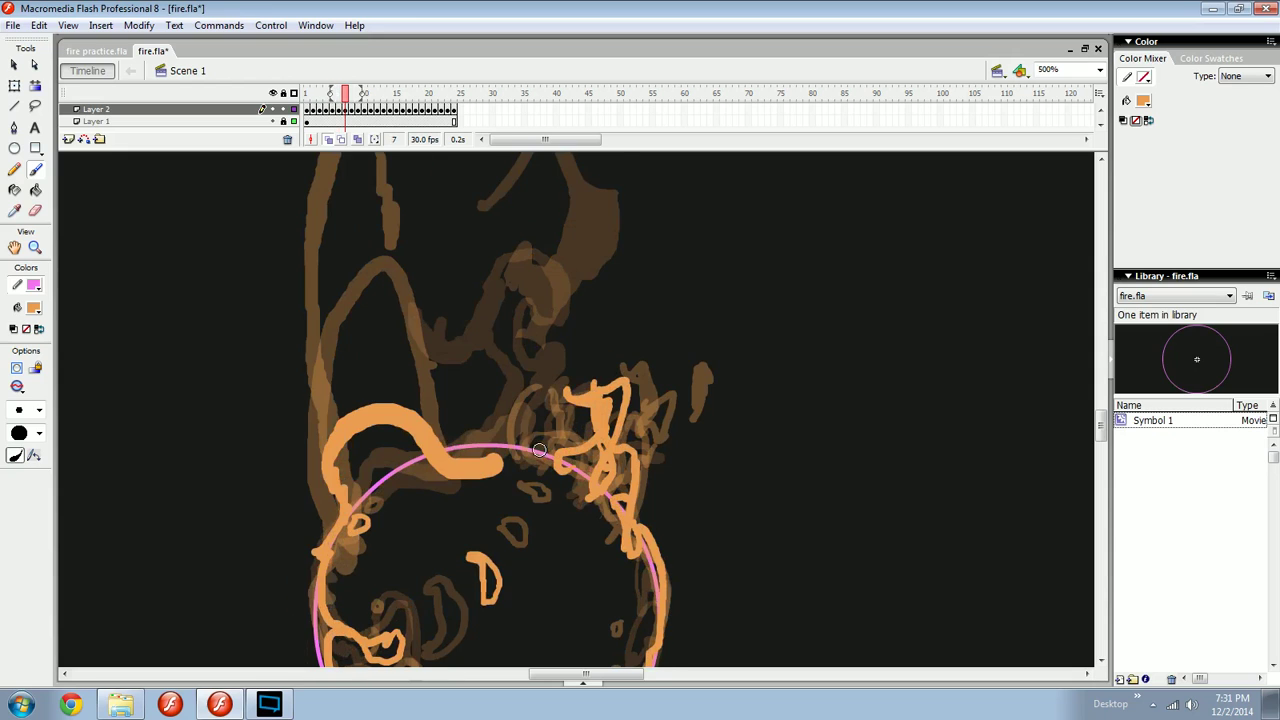
Extend the left flame's base along the guide circle on frame 7, and draw a contour linking the left and right flames on frame 8.
{"action": "mouse_move", "coordinate": [494, 463]}
{"action": "left_mouse_down"}
{"action": "mouse_move", "coordinate": [543, 468]}
{"action": "mouse_move", "coordinate": [541, 487]}
{"action": "left_mouse_up"}
{"action": "key", "text": "comma"}
{"action": "key", "text": "period"}
{"action": "key", "text": "period"}
{"action": "key", "text": "comma"}
{"action": "key", "text": "period"}
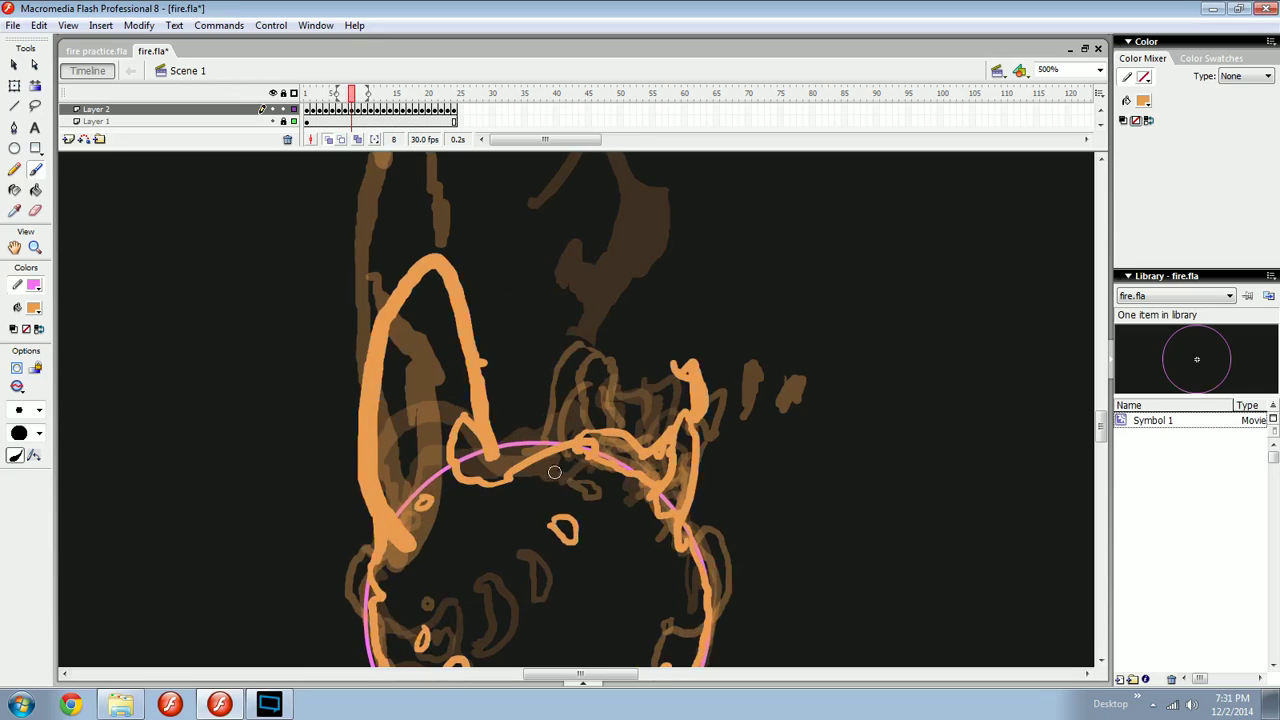
Draw a thin inner contour for the tall left flame on frame 9, running from inside its tip down to the guide circle's top.
{"action": "left_click_drag", "start_coordinate": [472, 455], "coordinate": [587, 515]}
{"action": "key", "text": "period"}
{"action": "mouse_move", "coordinate": [556, 292]}
{"action": "left_mouse_down"}
{"action": "mouse_move", "coordinate": [535, 236]}
{"action": "mouse_move", "coordinate": [507, 288]}
{"action": "mouse_move", "coordinate": [506, 460]}
{"action": "left_mouse_up"}
{"action": "key", "text": "ctrl+z"}
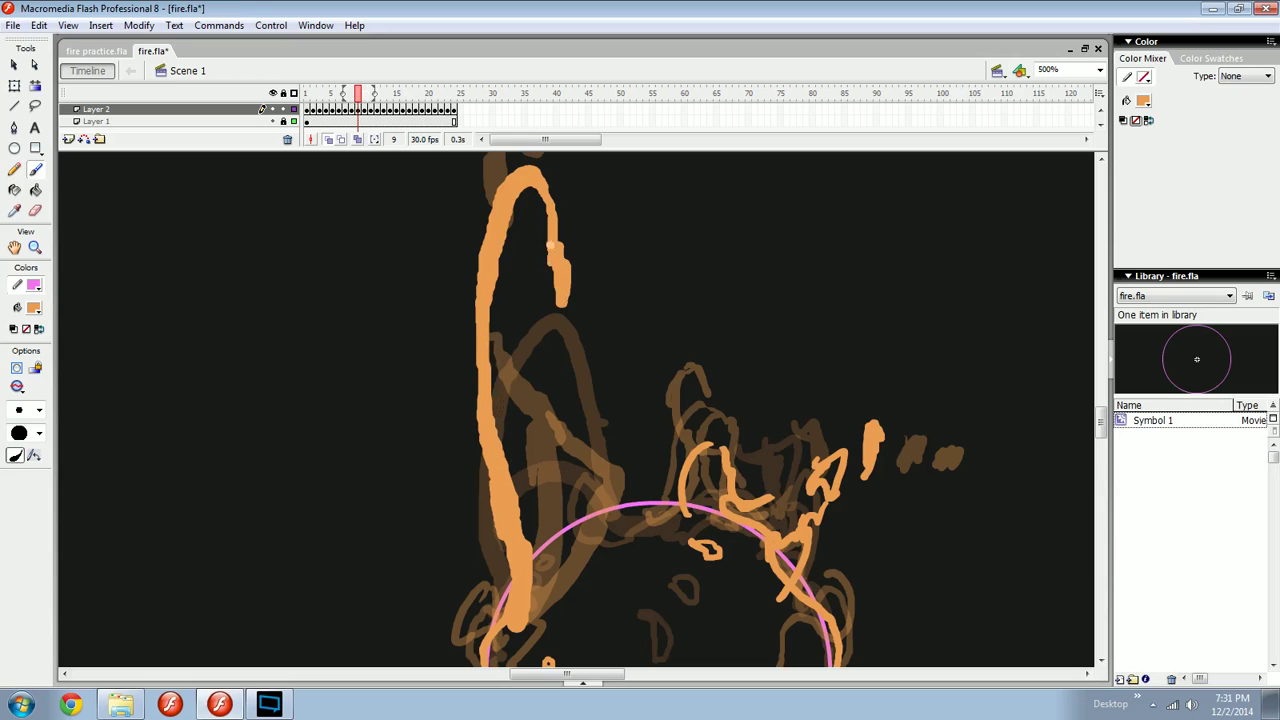
{"action": "mouse_move", "coordinate": [519, 244]}
{"action": "left_mouse_down"}
{"action": "mouse_move", "coordinate": [531, 431]}
{"action": "mouse_move", "coordinate": [560, 482]}
{"action": "mouse_move", "coordinate": [597, 519]}
{"action": "mouse_move", "coordinate": [677, 517]}
{"action": "left_mouse_up"}
{"action": "key", "text": "comma"}
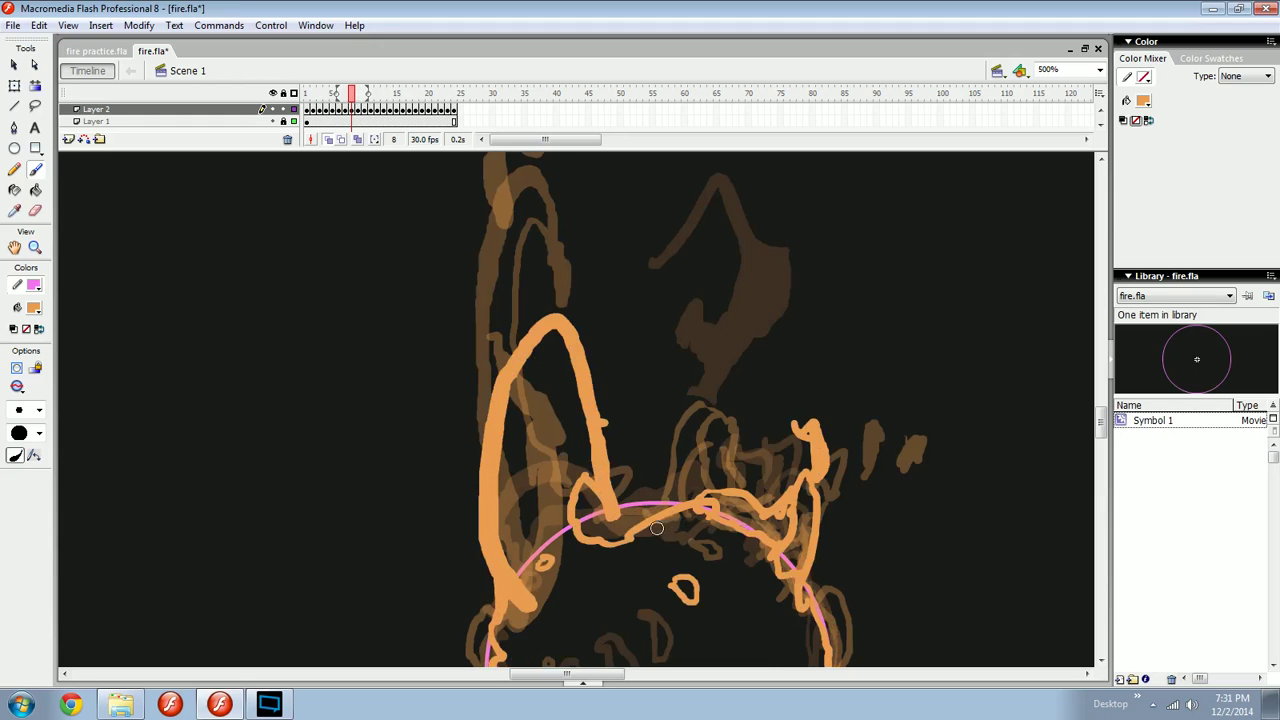
Draw a peaked flame contour between the left flame and the arched flame on frame 10, joining them at the guide circle's top.
{"action": "key", "text": "period"}
{"action": "key", "text": "period"}
{"action": "mouse_move", "coordinate": [577, 450]}
{"action": "left_mouse_down"}
{"action": "mouse_move", "coordinate": [622, 413]}
{"action": "mouse_move", "coordinate": [626, 484]}
{"action": "mouse_move", "coordinate": [661, 510]}
{"action": "left_mouse_up"}
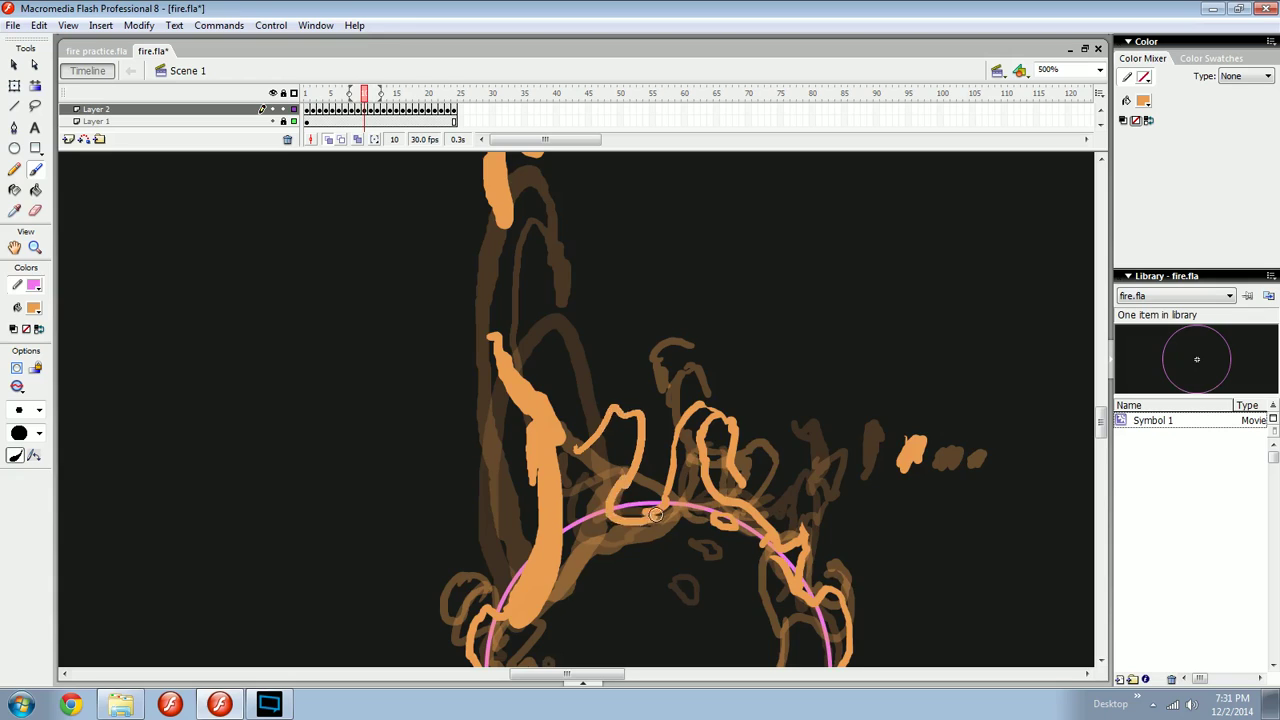
Thicken the left flame's tip on frame 10, link it to the peaked contour, and add a short contour stroke on frame 11.
{"action": "key", "text": "comma"}
{"action": "key", "text": "period"}
{"action": "mouse_move", "coordinate": [573, 441]}
{"action": "left_mouse_down"}
{"action": "mouse_move", "coordinate": [505, 348]}
{"action": "mouse_move", "coordinate": [585, 432]}
{"action": "left_mouse_up"}
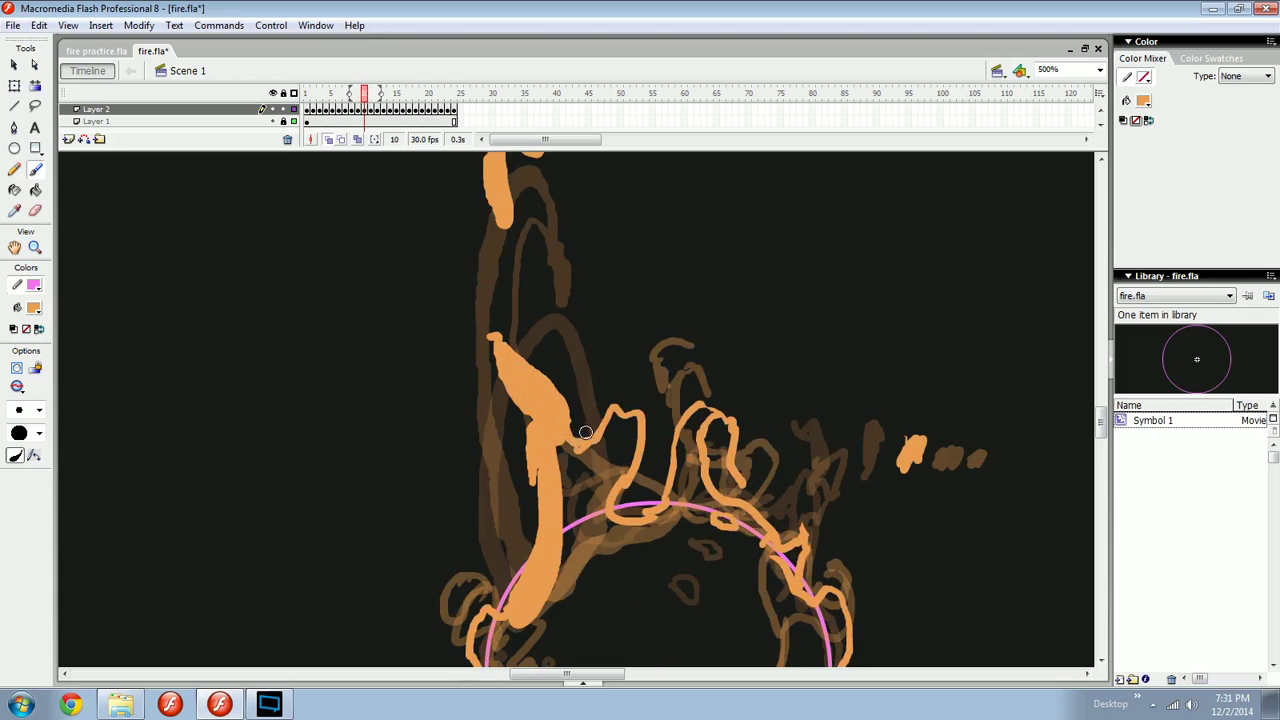
{"action": "key", "text": "."}
{"action": "mouse_move", "coordinate": [655, 480]}
{"action": "left_mouse_down"}
{"action": "mouse_move", "coordinate": [653, 400]}
{"action": "mouse_move", "coordinate": [597, 411]}
{"action": "mouse_move", "coordinate": [625, 428]}
{"action": "mouse_move", "coordinate": [591, 434]}
{"action": "mouse_move", "coordinate": [626, 479]}
{"action": "mouse_move", "coordinate": [706, 501]}
{"action": "mouse_move", "coordinate": [696, 376]}
{"action": "mouse_move", "coordinate": [654, 415]}
{"action": "mouse_move", "coordinate": [627, 471]}
{"action": "left_mouse_up"}
Compare the flame contours above the guide circle across frames 8 to 12.
{"action": "key", "text": "."}
{"action": "key", "text": "period"}
{"action": "key", "text": "period"}
{"action": "key", "text": "."}
{"action": "key", "text": "."}
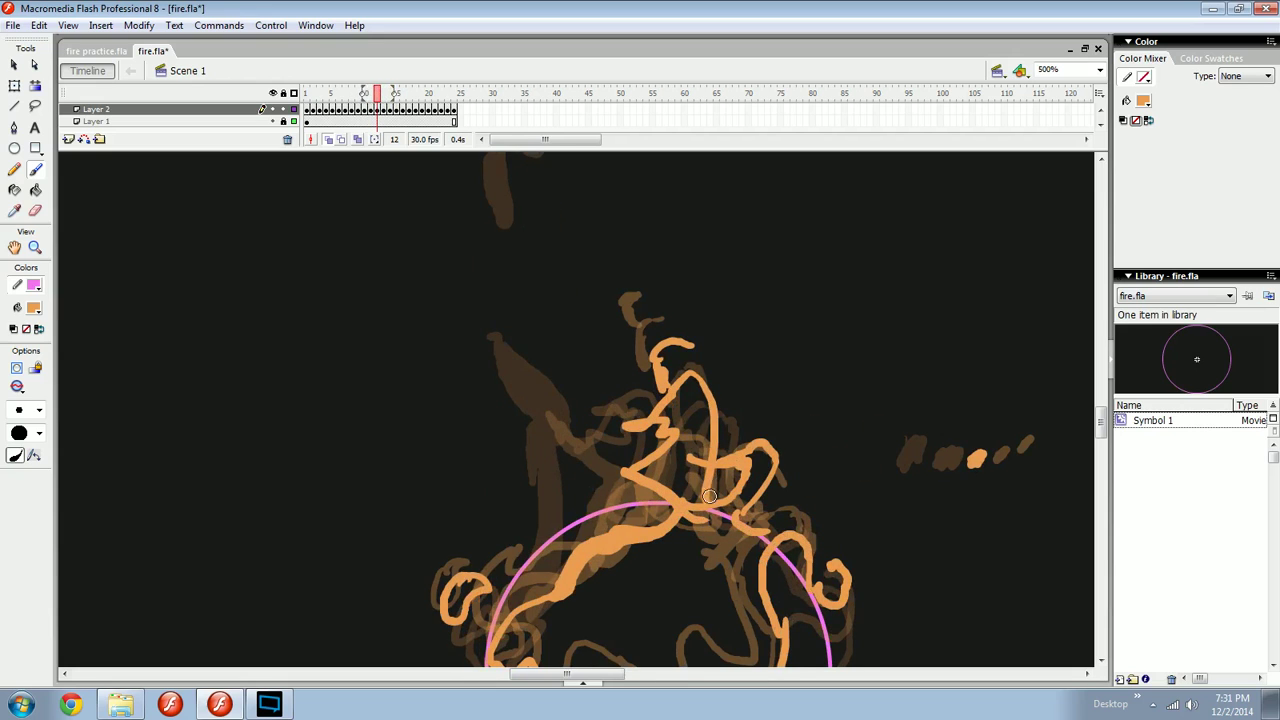
{"action": "key", "text": "comma"}
{"action": "key", "text": "comma"}
{"action": "key", "text": "comma"}
{"action": "key", "text": "comma"}
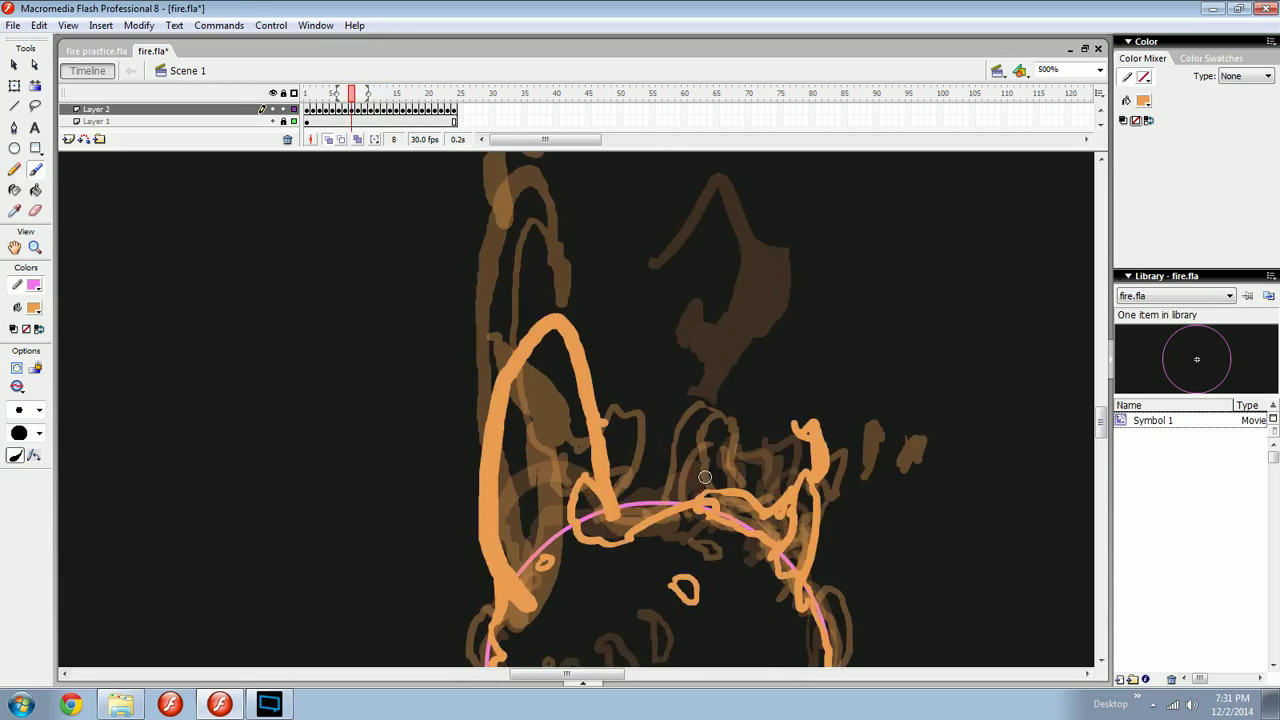
{"action": "key", "text": "period"}
{"action": "key", "text": "period"}
{"action": "key", "text": "comma"}
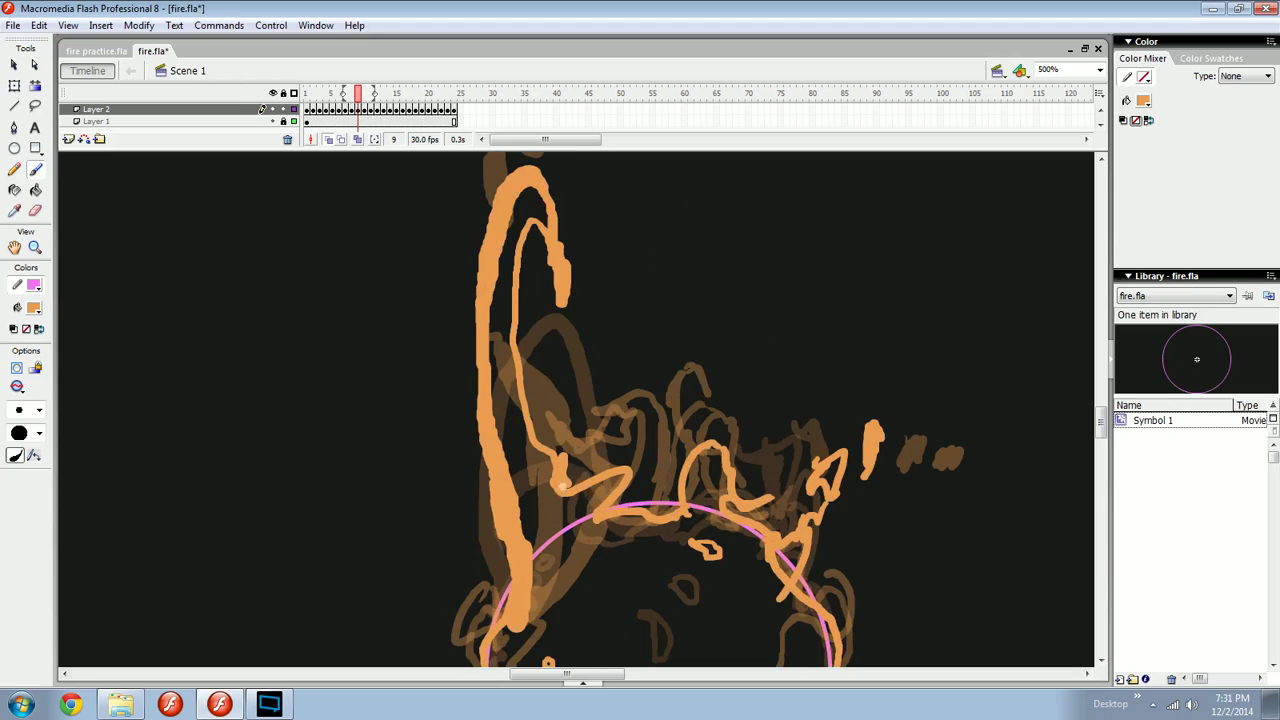
{"action": "key", "text": "comma"}
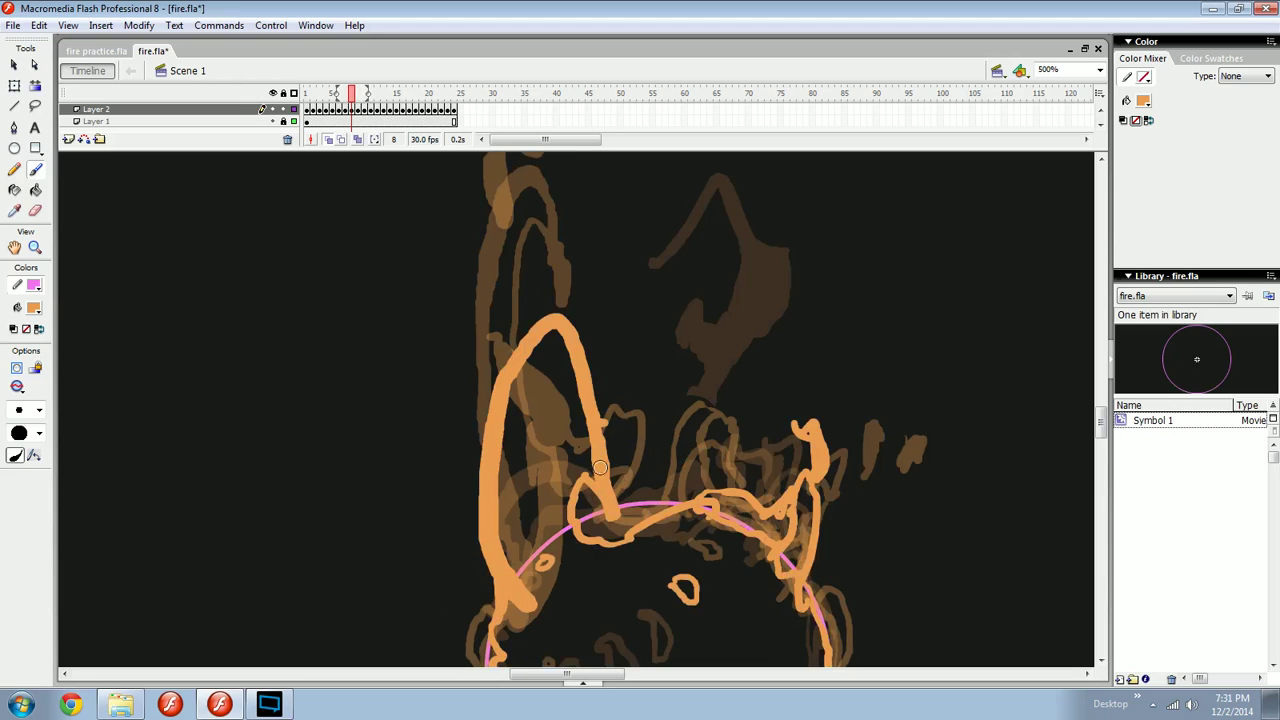
Touch up the left flame's inner edge just above the guide circle on frame 8 and save the file.
{"action": "left_click_drag", "start_coordinate": [630, 456], "coordinate": [598, 476]}
{"action": "key", "text": "ctrl+minus"}
{"action": "key", "text": "ctrl+s"}
Sketch explanatory downward arrows on both sides of the fireball on frame 8, and undo them.
{"action": "mouse_move", "coordinate": [783, 585]}
{"action": "left_mouse_down"}
{"action": "mouse_move", "coordinate": [626, 523]}
{"action": "mouse_move", "coordinate": [669, 616]}
{"action": "left_mouse_up"}
{"action": "key", "text": "ctrl+z"}
{"action": "left_click_drag", "start_coordinate": [713, 413], "coordinate": [704, 632]}
{"action": "left_click_drag", "start_coordinate": [692, 590], "coordinate": [720, 596]}
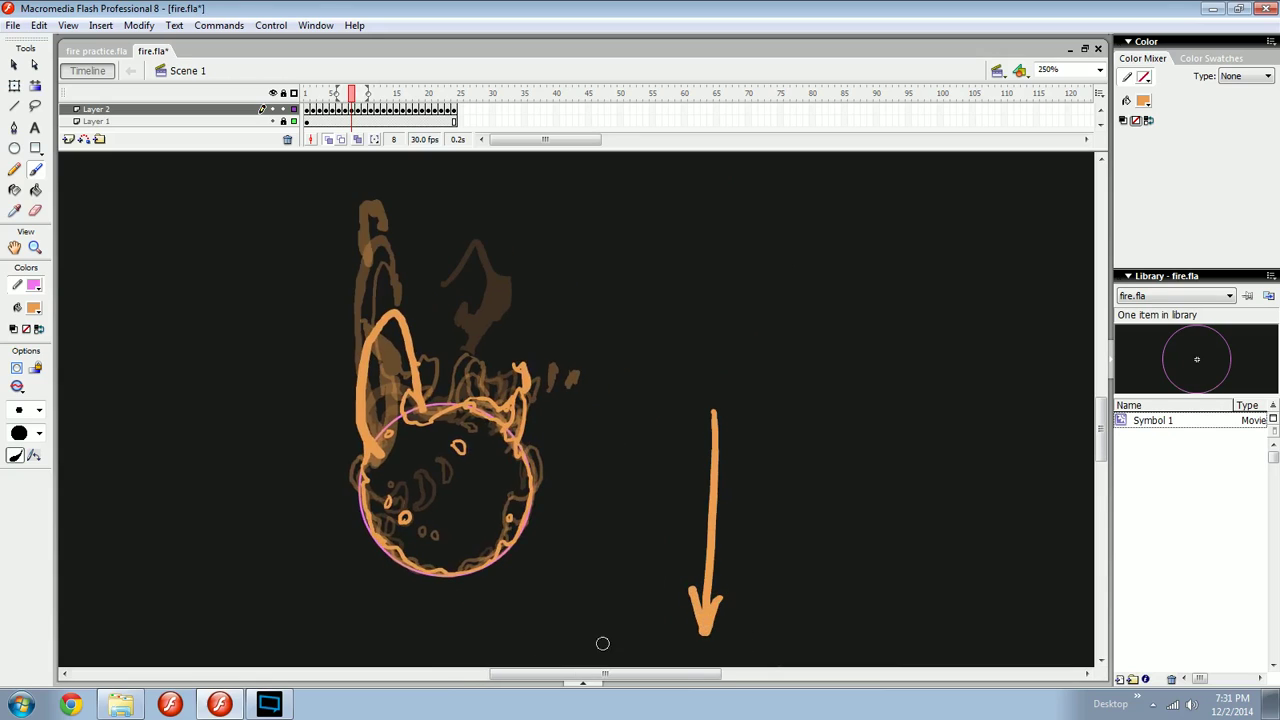
{"action": "mouse_move", "coordinate": [966, 463]}
{"action": "left_mouse_down"}
{"action": "mouse_move", "coordinate": [953, 655]}
{"action": "mouse_move", "coordinate": [933, 612]}
{"action": "left_mouse_up"}
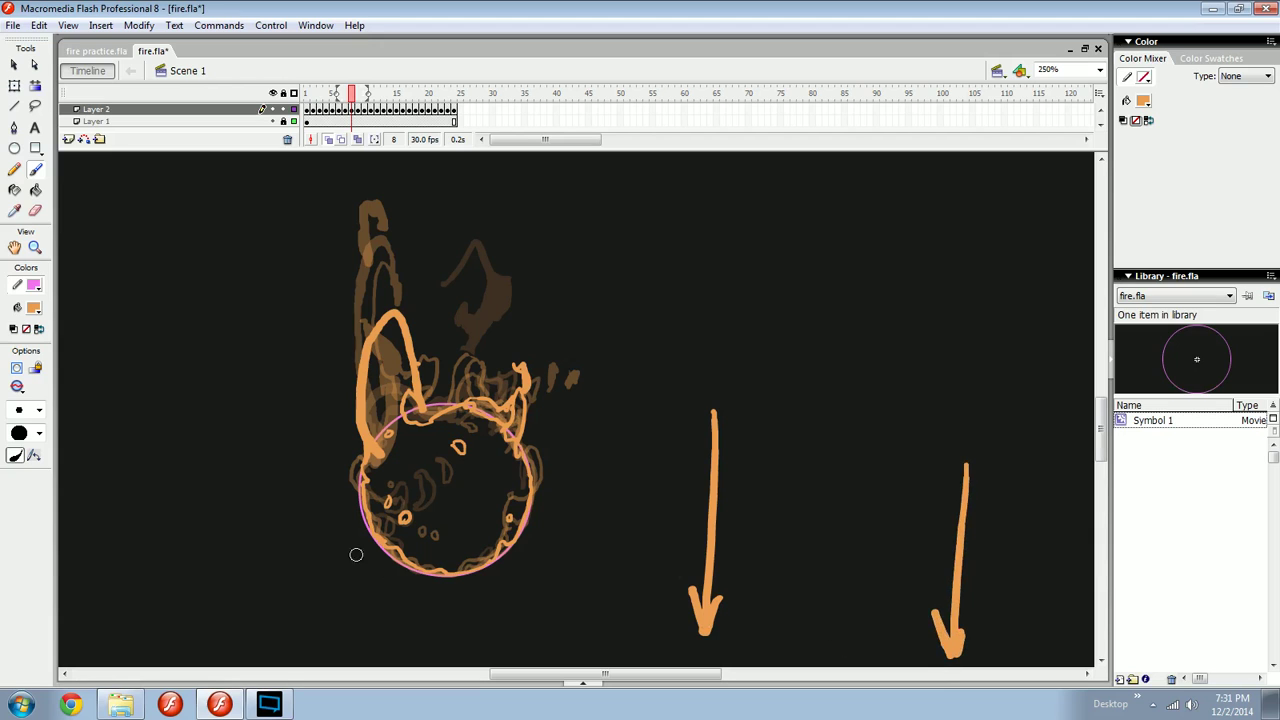
{"action": "mouse_move", "coordinate": [318, 475]}
{"action": "left_mouse_down"}
{"action": "mouse_move", "coordinate": [303, 635]}
{"action": "mouse_move", "coordinate": [318, 615]}
{"action": "left_mouse_up"}
{"action": "key", "text": "ctrl+z"}
{"action": "key", "text": "ctrl+z"}
{"action": "key", "text": "ctrl+z"}
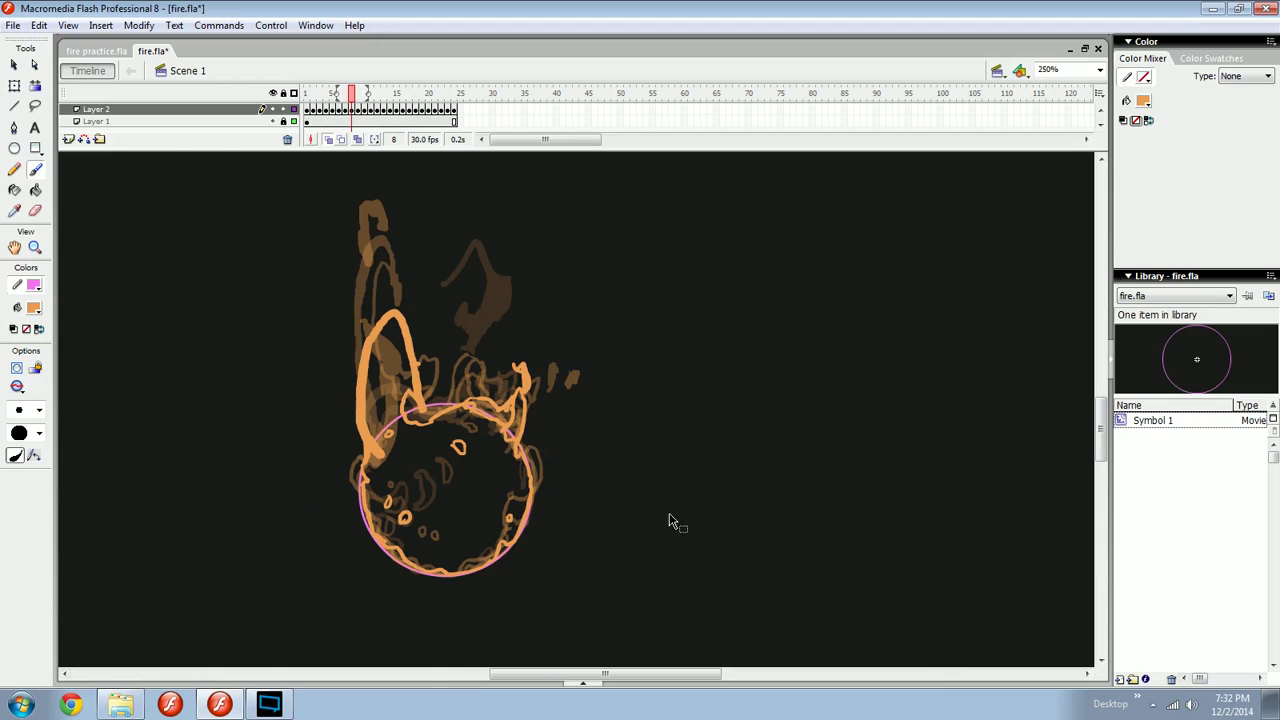
Compare frames 6 to 10 and thicken the tip of the arched flame on frame 10.
{"action": "key", "text": "ctrl+equal"}
{"action": "left_click_drag", "start_coordinate": [386, 446], "coordinate": [666, 486]}
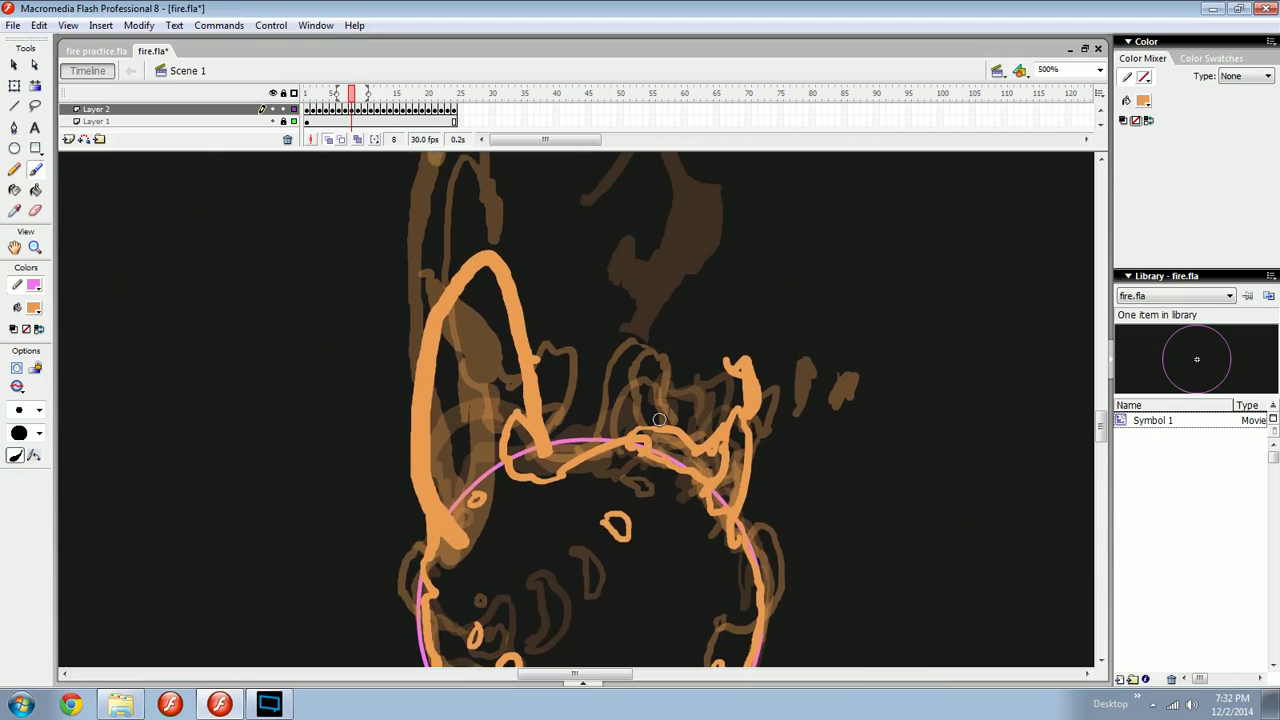
{"action": "key", "text": "comma"}
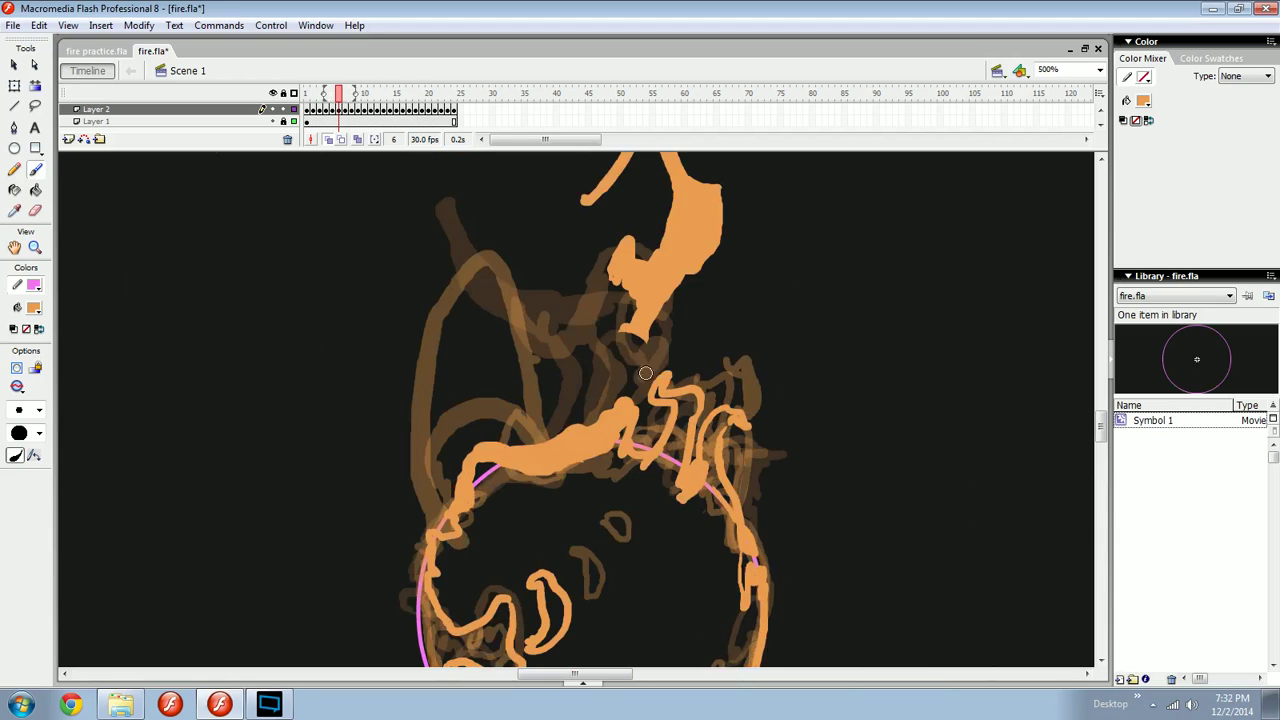
{"action": "key", "text": "period"}
{"action": "key", "text": "period"}
{"action": "key", "text": "period"}
{"action": "key", "text": "comma"}
{"action": "key", "text": "period"}
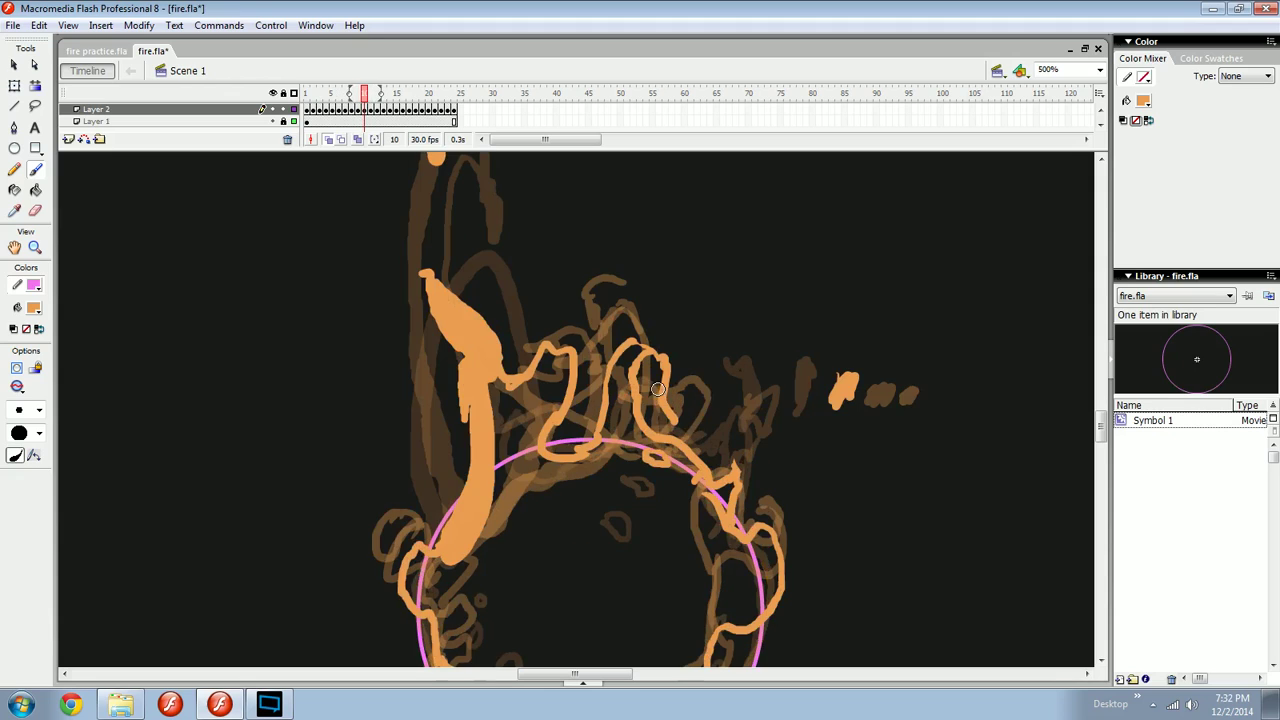
{"action": "left_click_drag", "start_coordinate": [643, 348], "coordinate": [662, 350]}
Sketch a downward arrow inside the guide circle on frame 10, shift it sideways, and undo both changes.
{"action": "mouse_move", "coordinate": [581, 502]}
{"action": "left_mouse_down"}
{"action": "mouse_move", "coordinate": [575, 648]}
{"action": "mouse_move", "coordinate": [651, 629]}
{"action": "mouse_move", "coordinate": [678, 652]}
{"action": "left_mouse_up"}
{"action": "left_click", "coordinate": [586, 634], "text": "ctrl"}
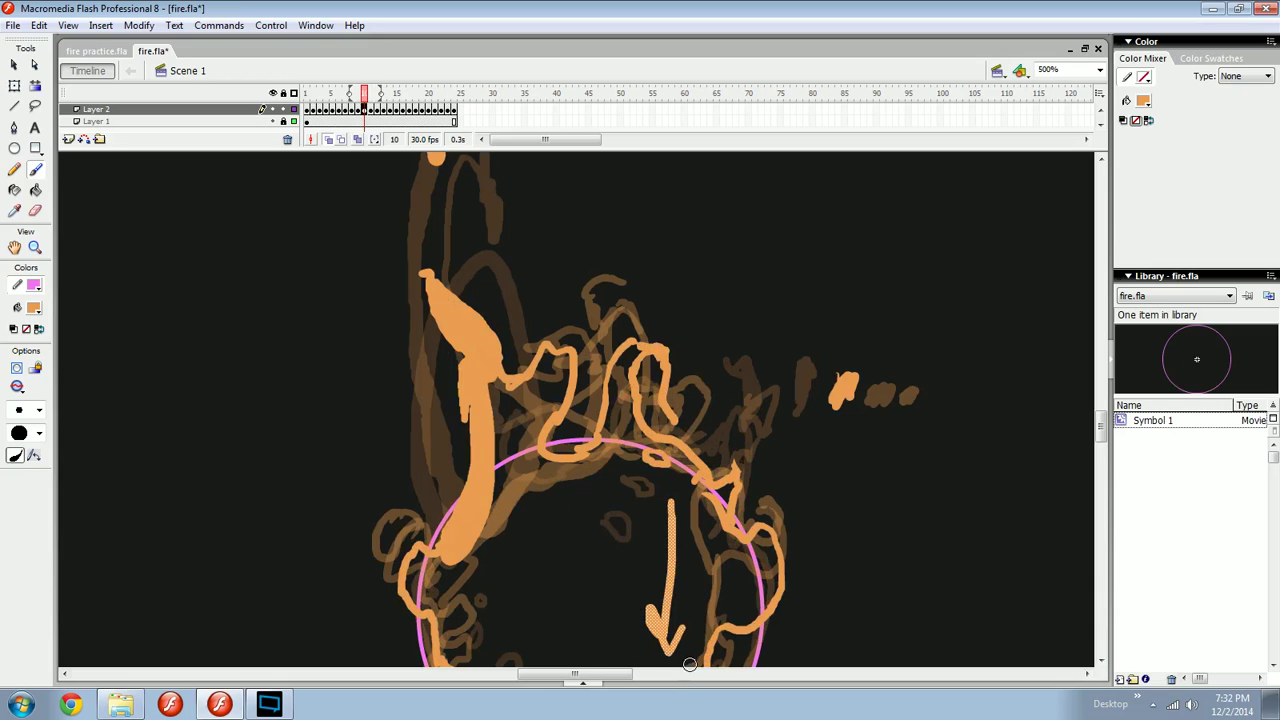
{"action": "key", "text": "ctrl+z"}
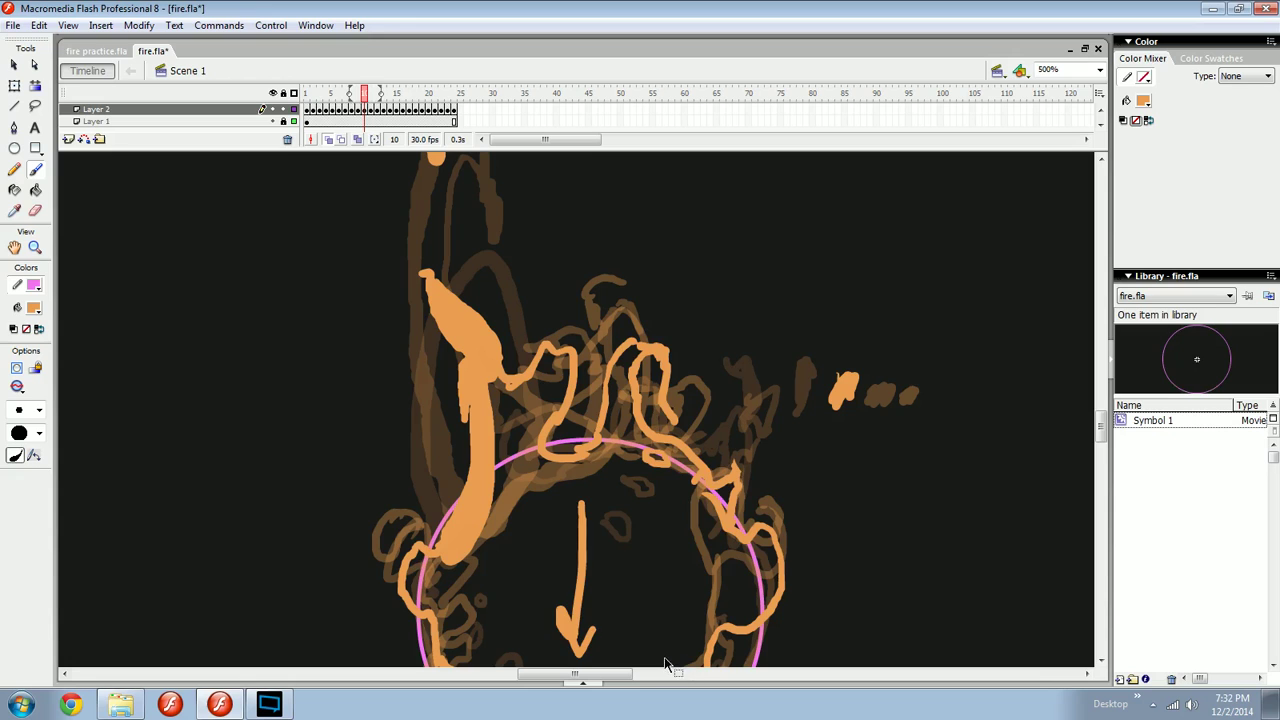
{"action": "key", "text": "ctrl+z"}
Play the animation, hide the guide circle's layer and turn off onion skinning.
{"action": "key", "text": "ctrl+minus"}
{"action": "key", "text": "Return"}
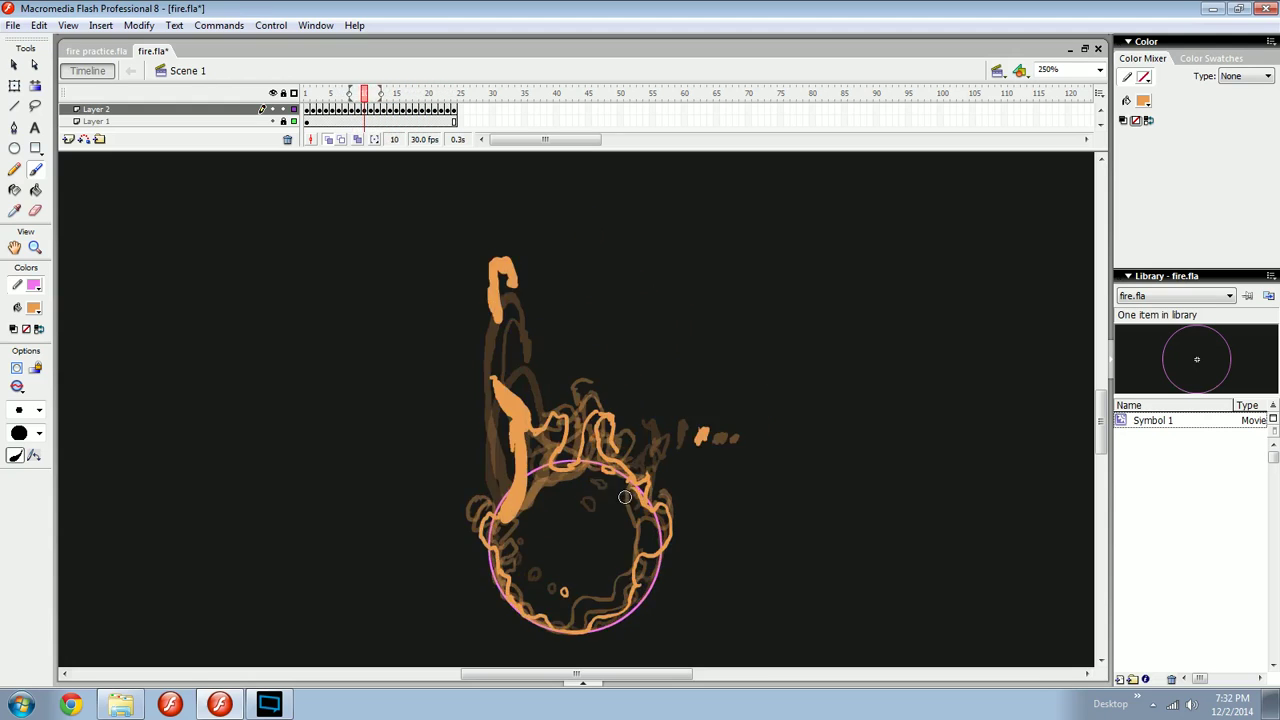
{"action": "key", "text": "comma"}
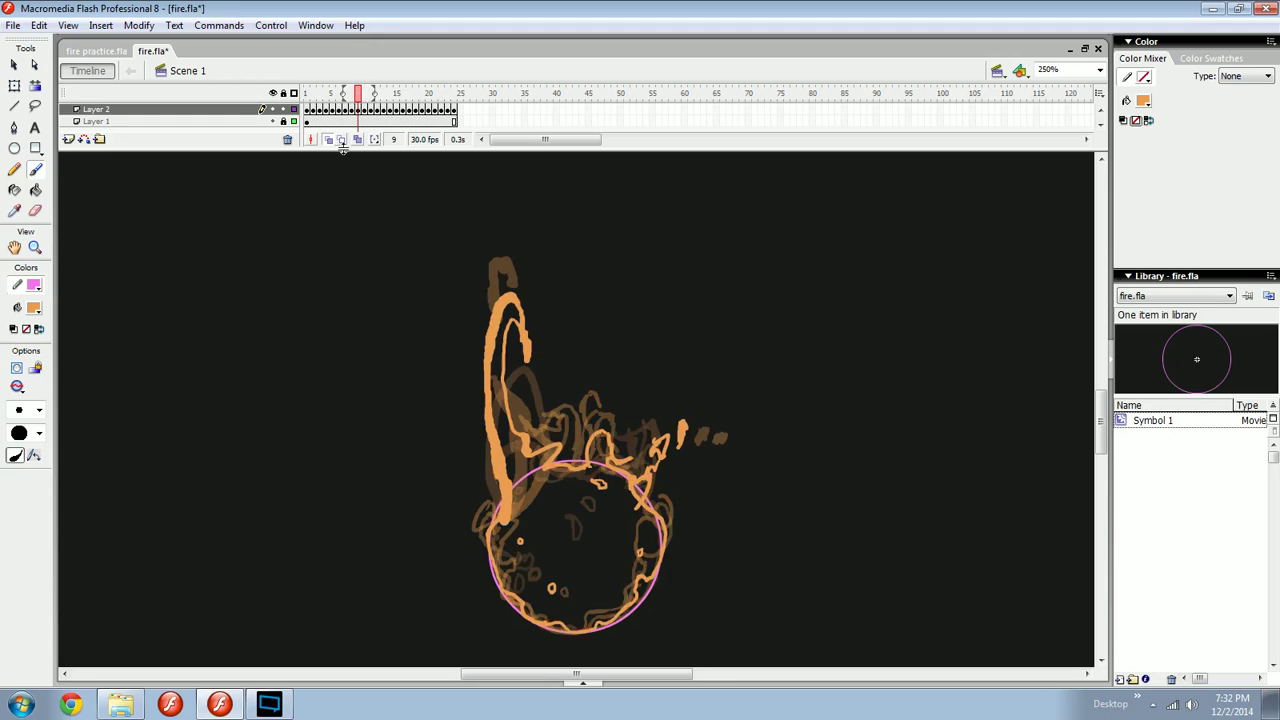
{"action": "left_click", "coordinate": [273, 121]}
{"action": "left_click", "coordinate": [327, 139]}
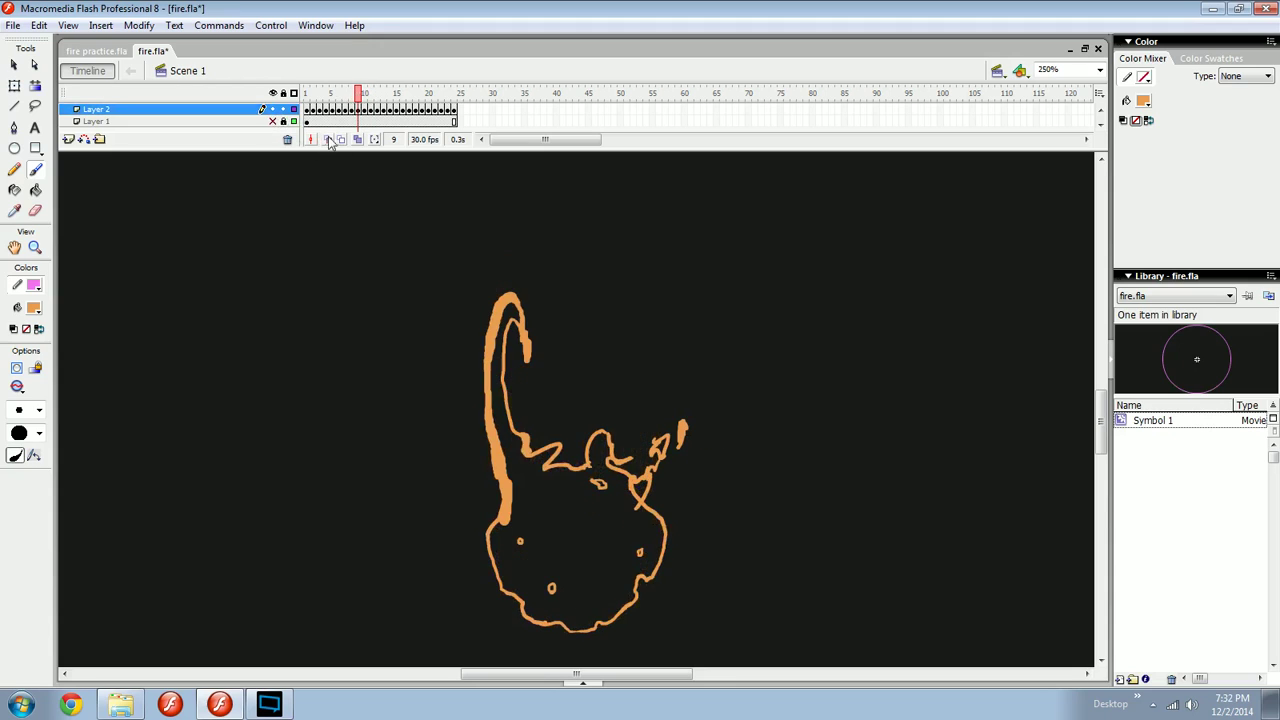
Inspect the fire outlines frame by frame from frame 9 back to frame 1 for open gaps in the contour.
{"action": "key", "text": "comma"}
{"action": "key", "text": "comma"}
{"action": "key", "text": "comma"}
{"action": "key", "text": "comma"}
{"action": "key", "text": "comma"}
{"action": "key", "text": "comma"}
{"action": "key", "text": "comma"}
{"action": "key", "text": "comma"}
{"action": "key", "text": "period"}
{"action": "key", "text": "period"}
{"action": "key", "text": "period"}
{"action": "key", "text": "period"}
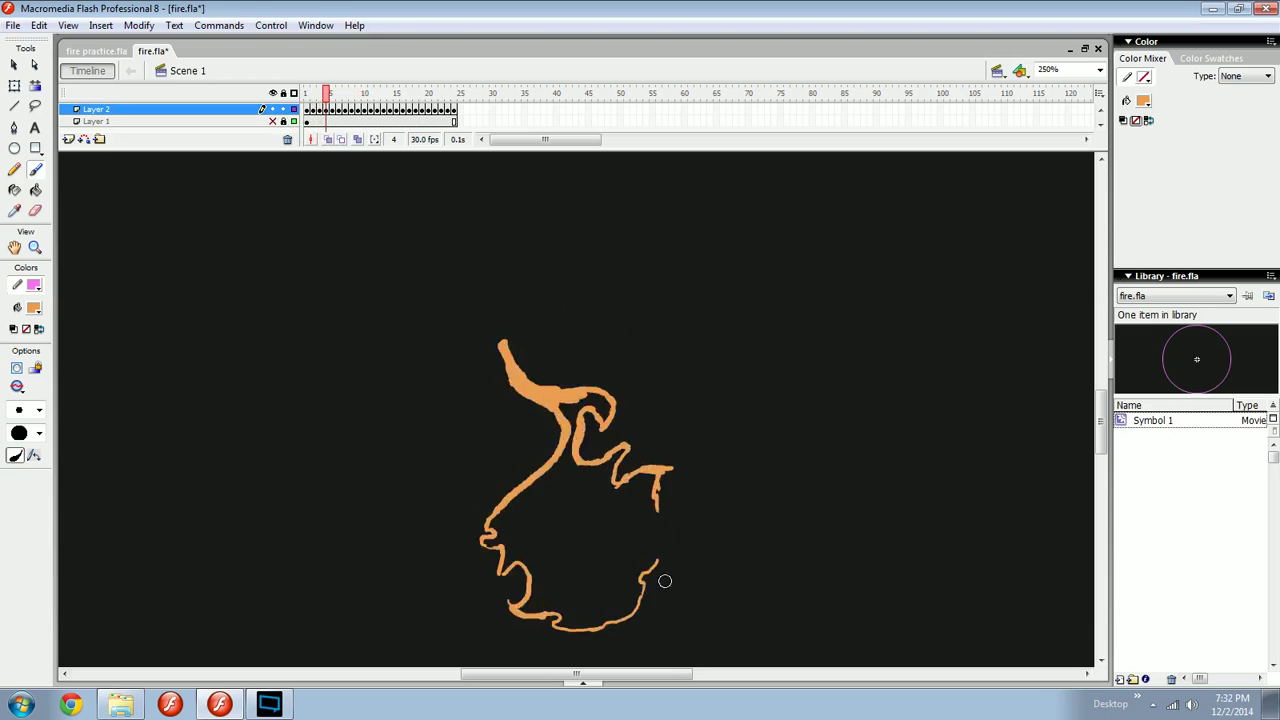
{"action": "key", "text": "comma"}
{"action": "key", "text": "comma"}
{"action": "key", "text": "period"}
Turn on onion skinning and close the contour gaps along the fireball's right side on frames 4 and 5.
{"action": "key", "text": "space"}
{"action": "left_click_drag", "start_coordinate": [619, 531], "coordinate": [500, 459]}
{"action": "key", "text": "ctrl+equal"}
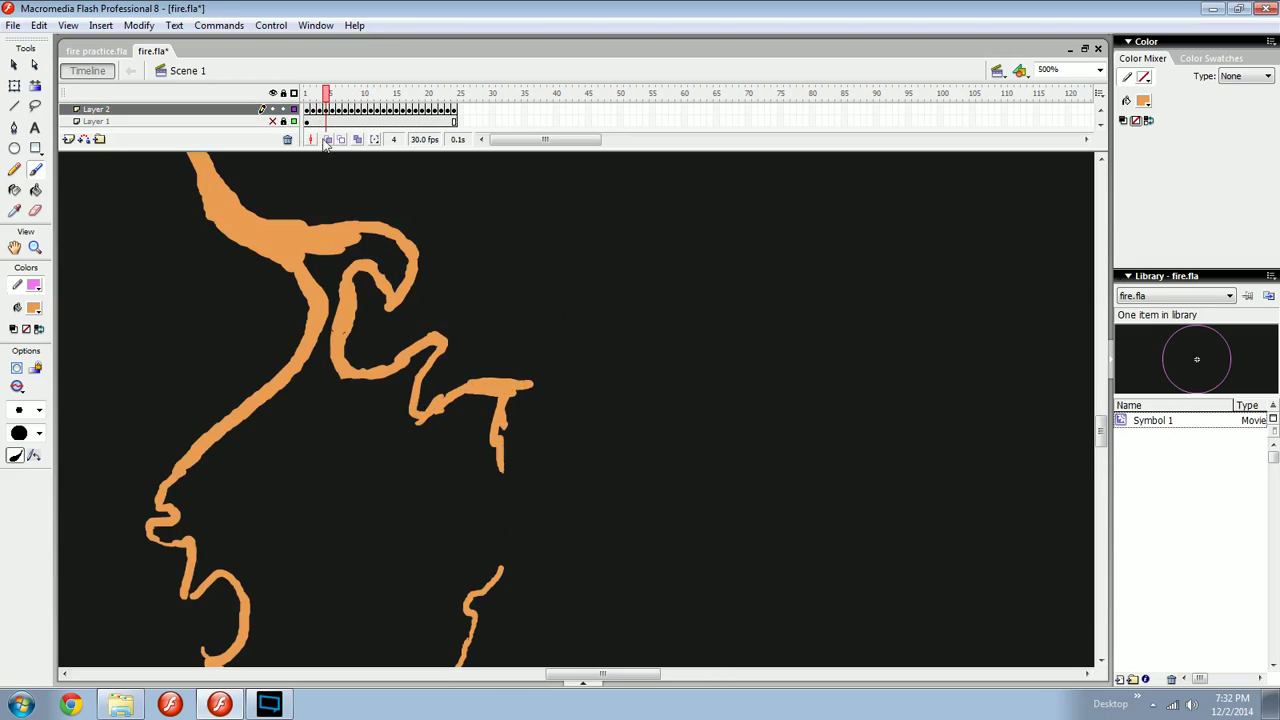
{"action": "left_click", "coordinate": [330, 139]}
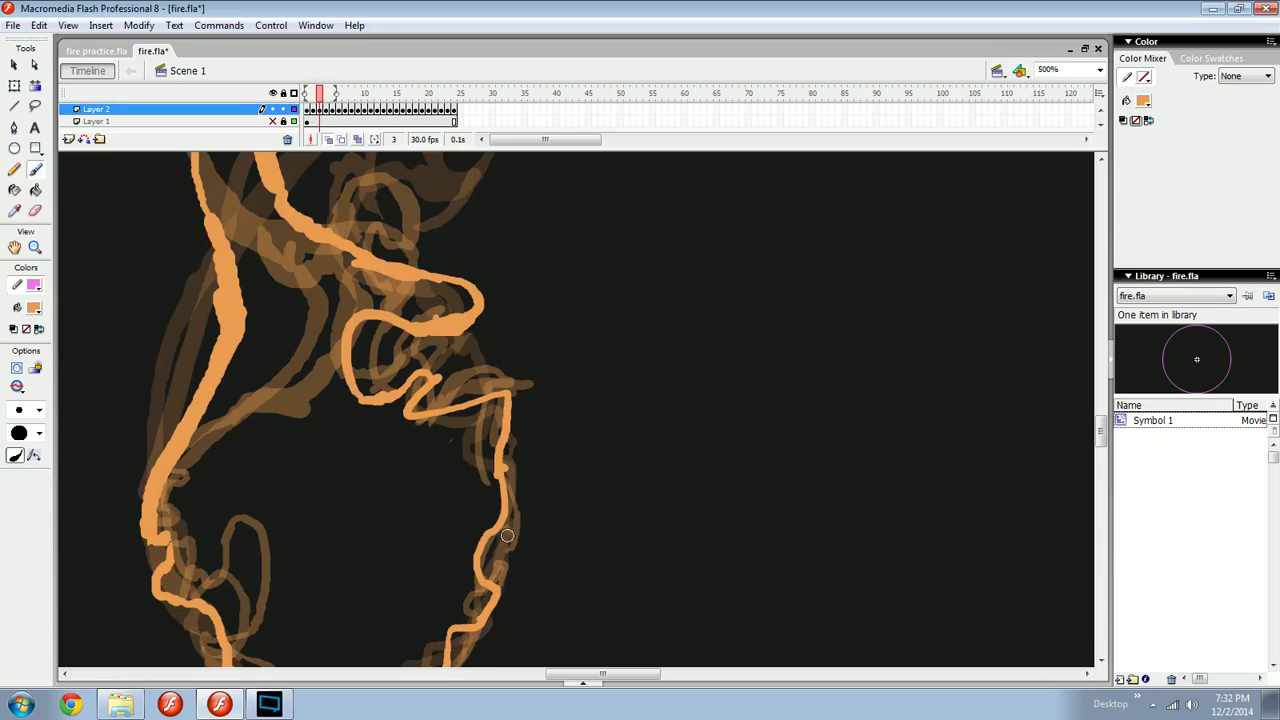
{"action": "mouse_move", "coordinate": [506, 462]}
{"action": "left_mouse_down"}
{"action": "mouse_move", "coordinate": [480, 522]}
{"action": "mouse_move", "coordinate": [496, 552]}
{"action": "left_mouse_up"}
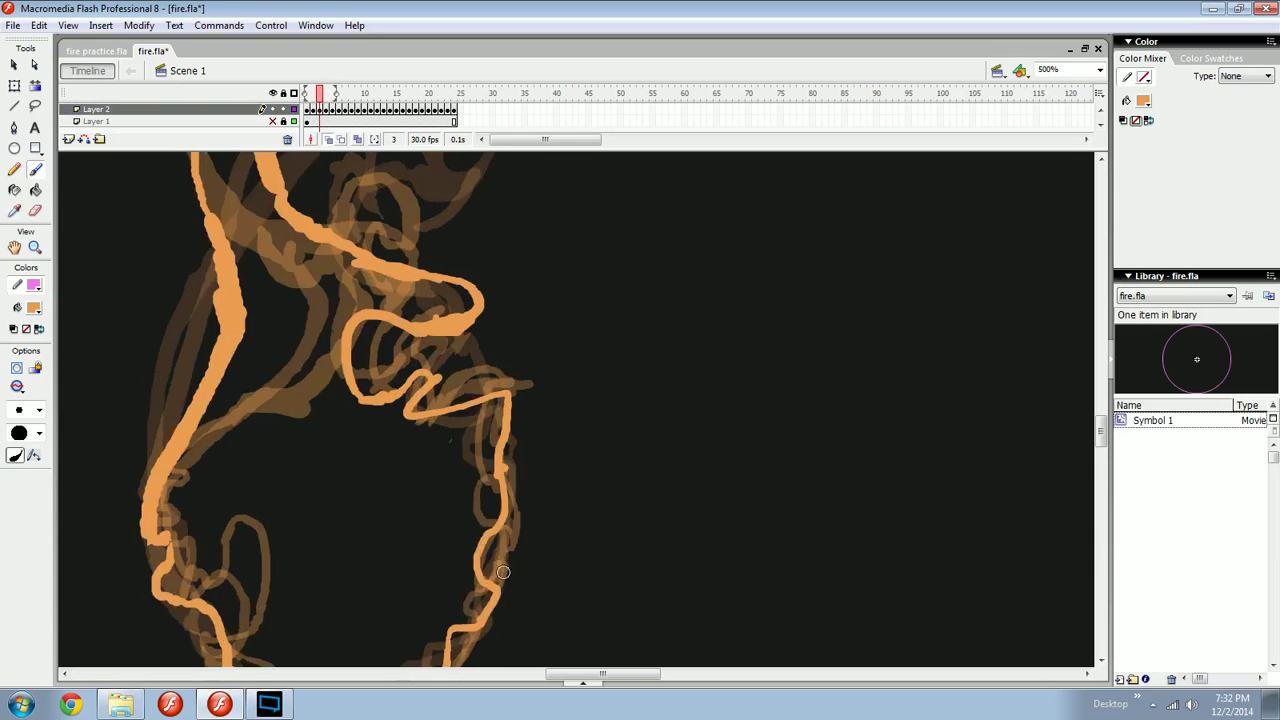
{"action": "key", "text": "period"}
{"action": "mouse_move", "coordinate": [481, 455]}
{"action": "left_mouse_down"}
{"action": "mouse_move", "coordinate": [465, 486]}
{"action": "mouse_move", "coordinate": [503, 481]}
{"action": "left_mouse_up"}
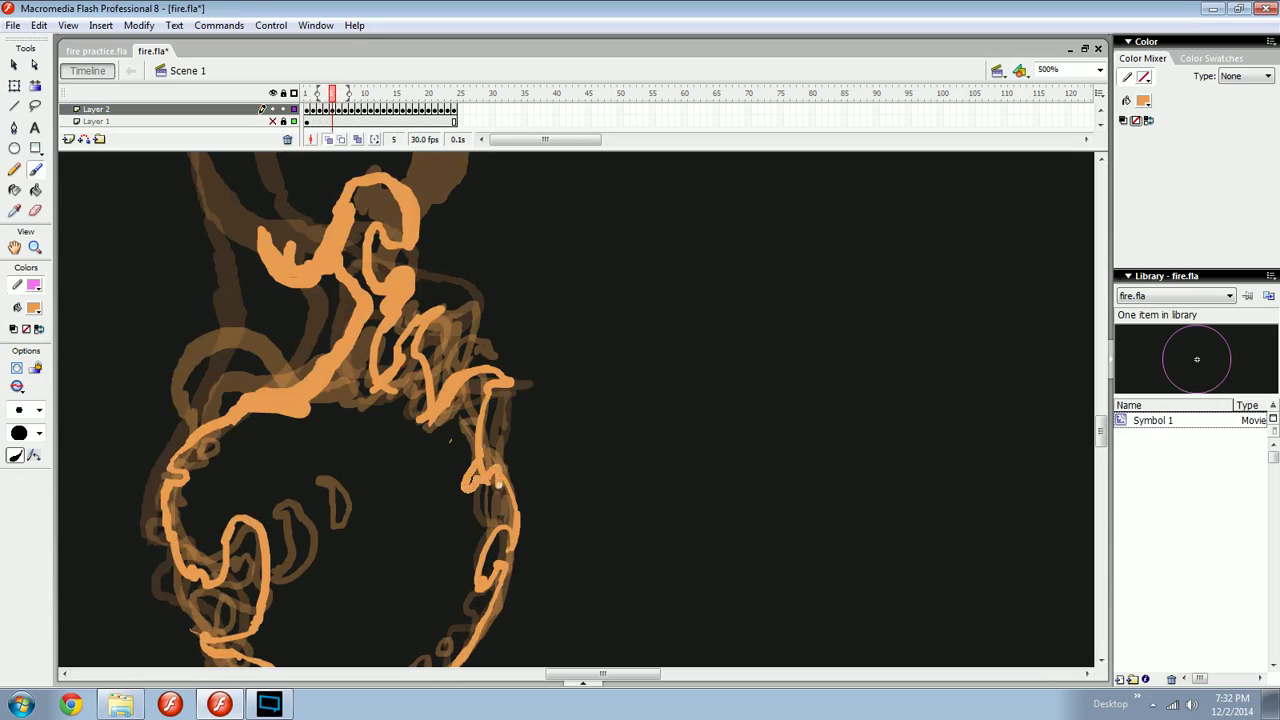
Draw a small rising ember inside the fireball's upper right area on frames 6, 7 and 8, comparing neighbouring frames.
{"action": "key", "text": "comma"}
{"action": "key", "text": "period"}
{"action": "key", "text": "period"}
{"action": "key", "text": "period"}
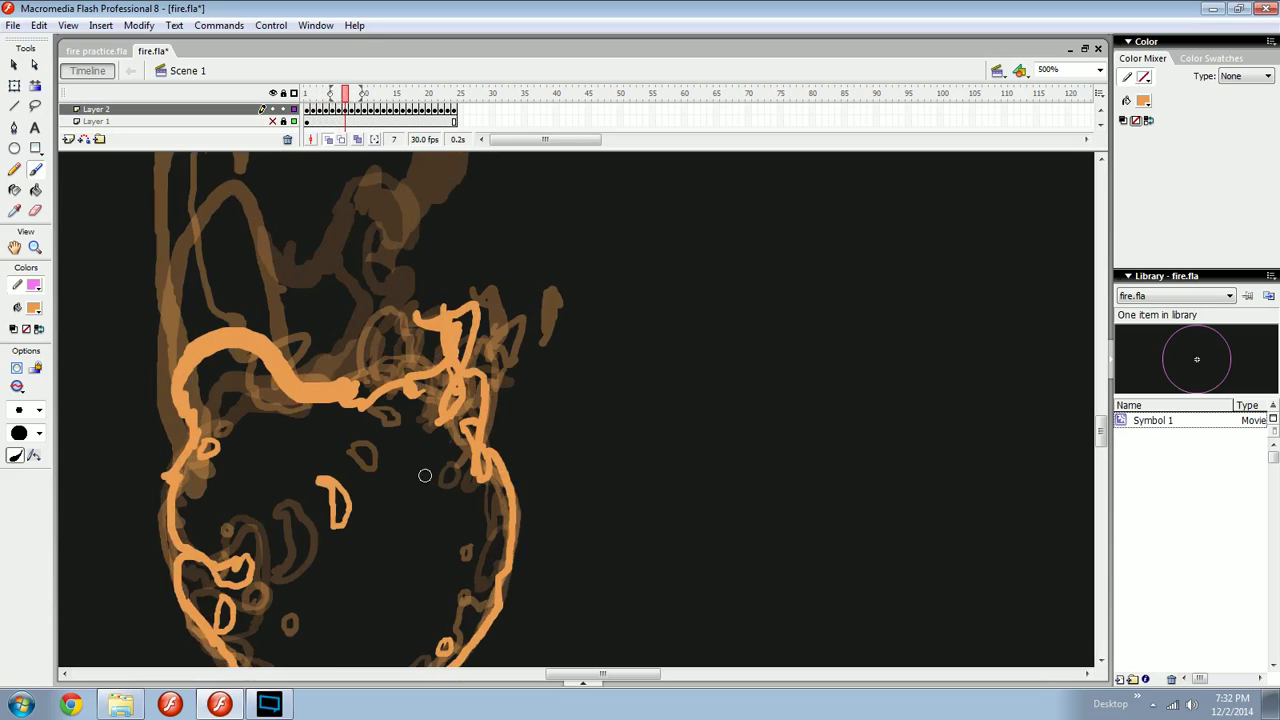
{"action": "key", "text": "comma"}
{"action": "key", "text": "comma"}
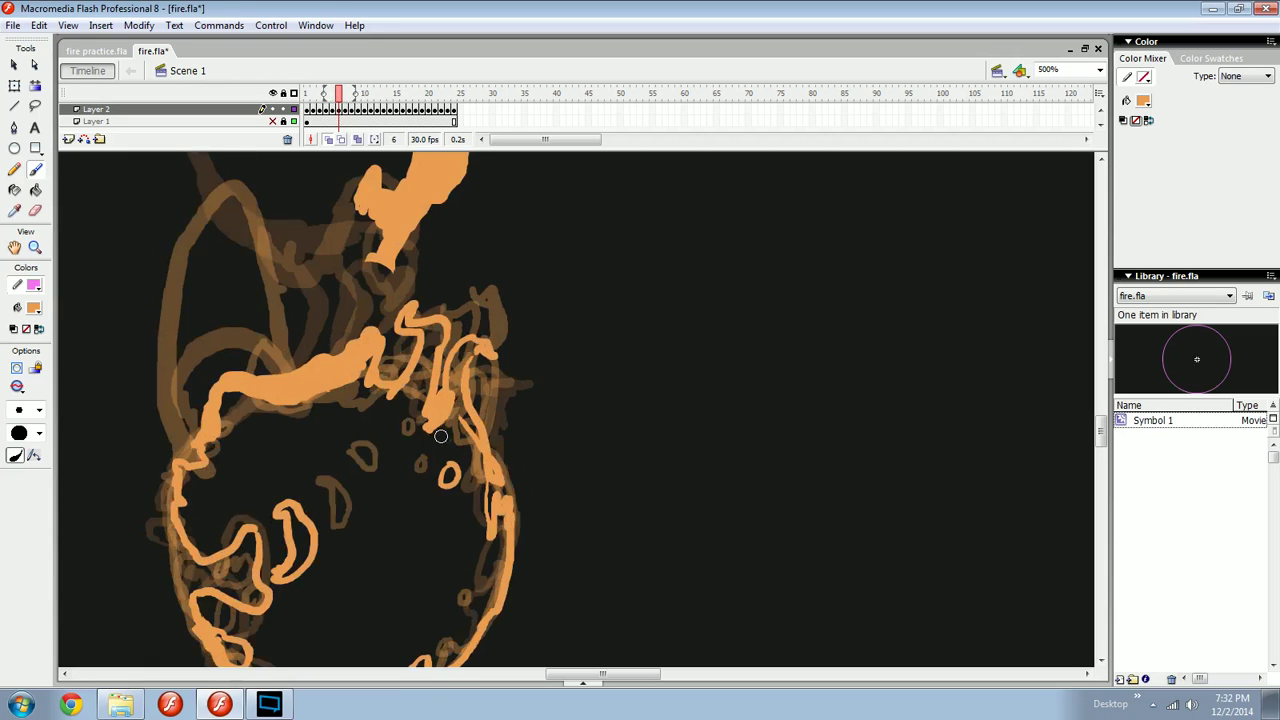
{"action": "key", "text": "comma"}
{"action": "key", "text": "period"}
{"action": "key", "text": "period"}
{"action": "key", "text": "period"}
{"action": "key", "text": "period"}
{"action": "key", "text": "comma"}
{"action": "key", "text": "comma"}
{"action": "key", "text": "comma"}
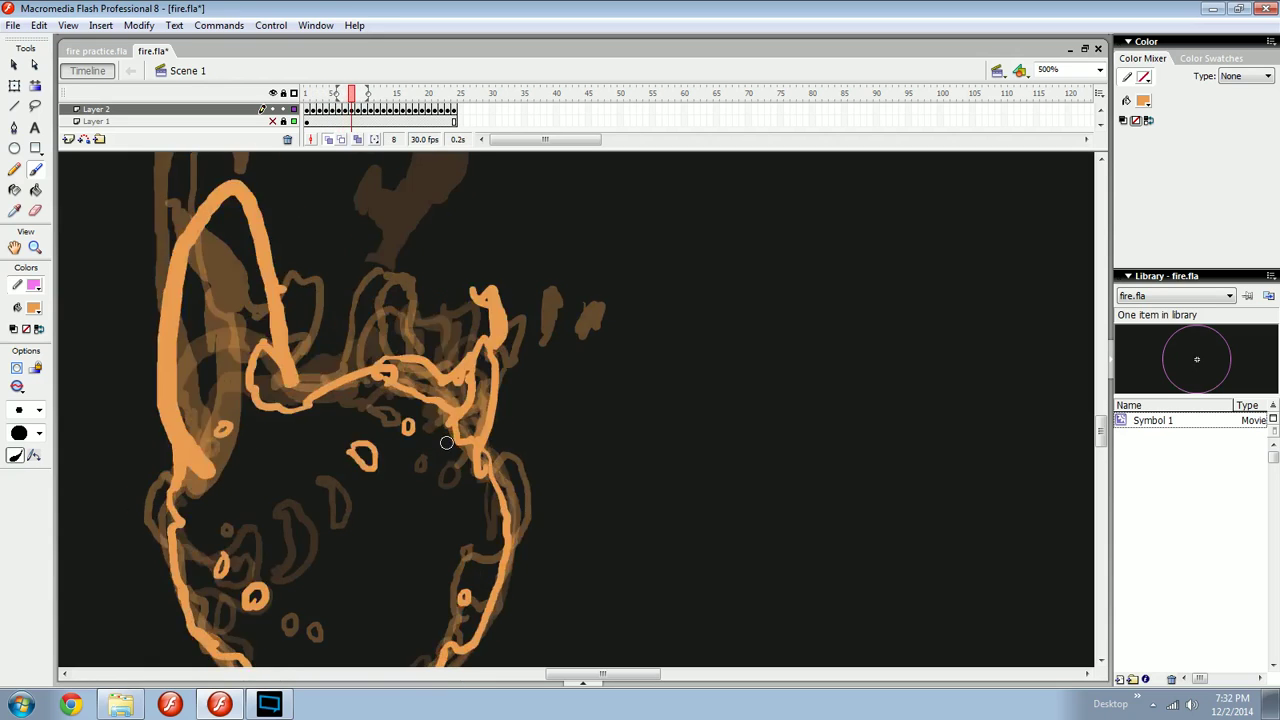
{"action": "key", "text": "period"}
Move the small ember on frame 6 up towards the right contour, and erase the matching embers on frames 7 and 8.
{"action": "left_click_drag", "start_coordinate": [451, 483], "coordinate": [460, 467]}
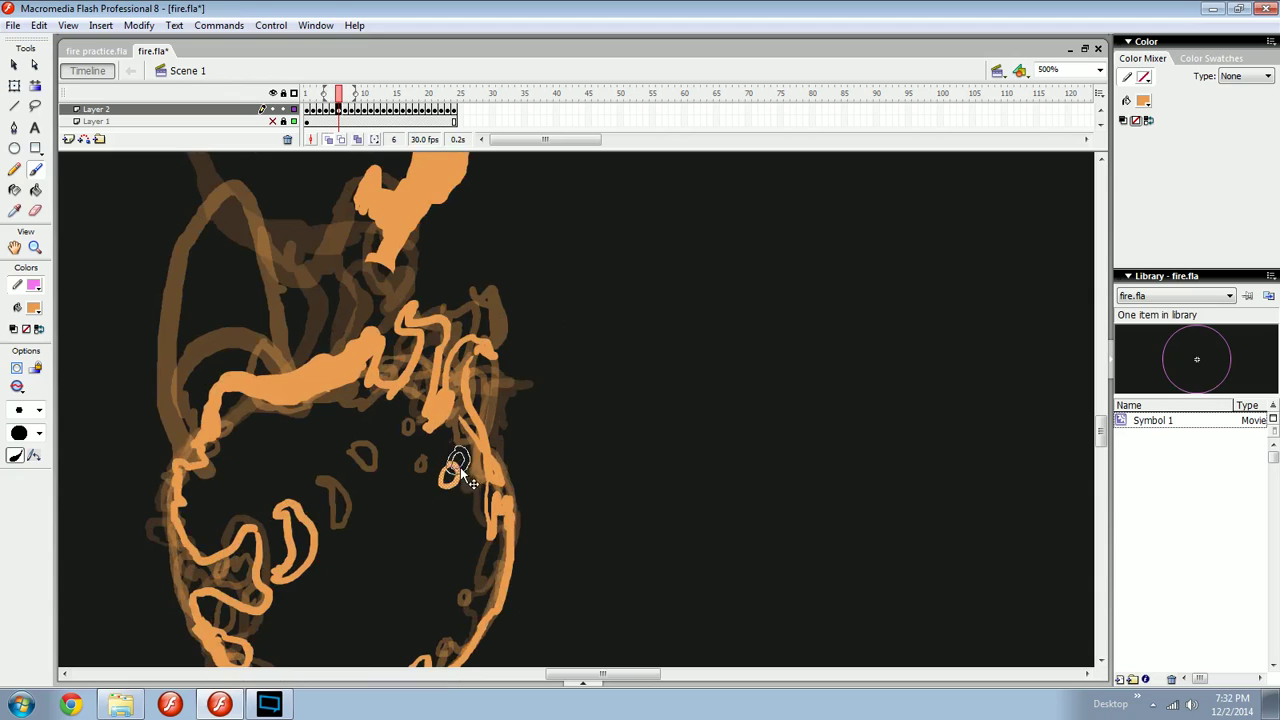
{"action": "key", "text": "period"}
{"action": "key", "text": "e"}
{"action": "left_click", "coordinate": [419, 464]}
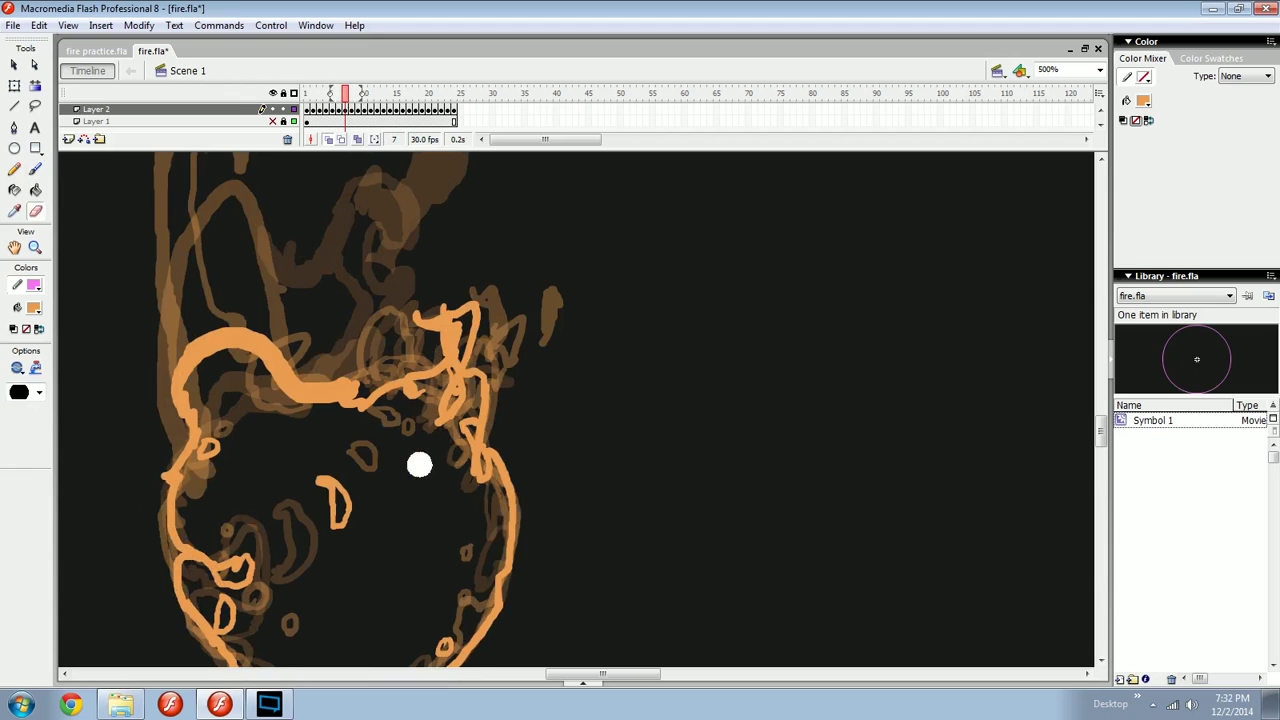
{"action": "key", "text": "period"}
{"action": "left_click", "coordinate": [408, 425]}
{"action": "key", "text": "comma"}
{"action": "key", "text": "comma"}
{"action": "key", "text": "comma"}
{"action": "key", "text": "period"}
{"action": "key", "text": "period"}
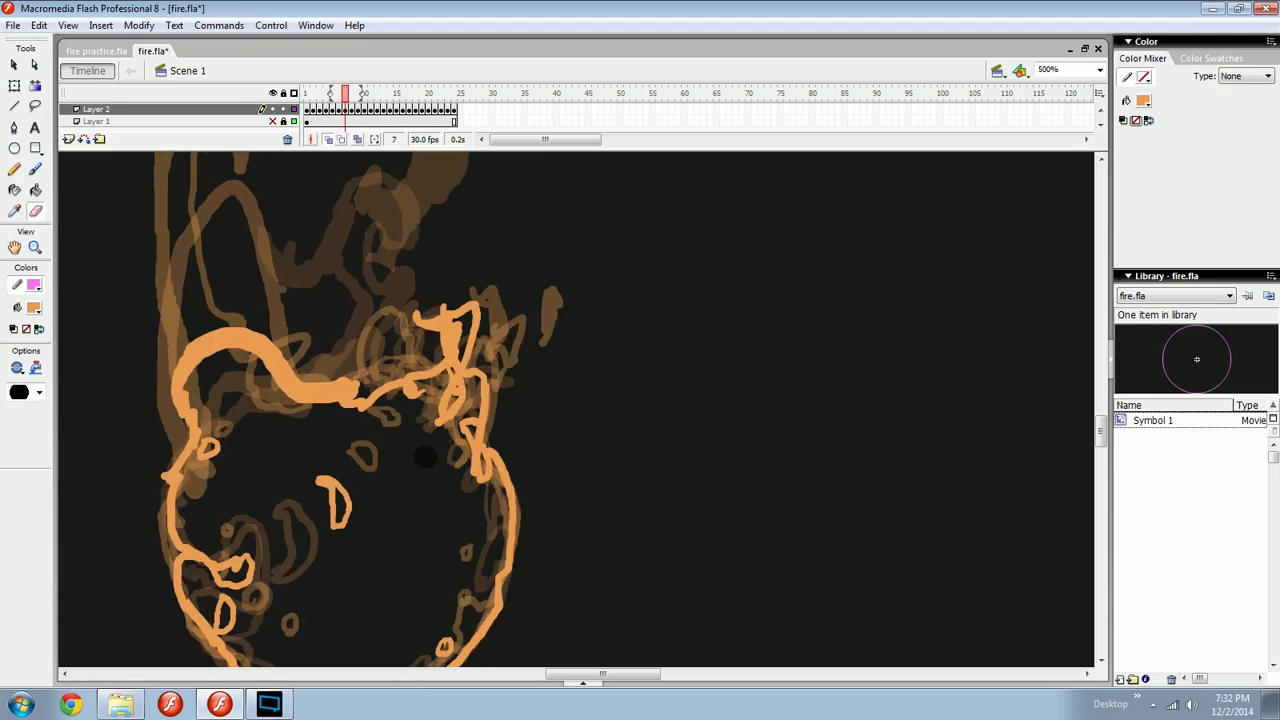
Redraw the small ember just beneath the right flame's base on frame 7 and save the file.
{"action": "key", "text": "n"}
{"action": "key", "text": "b"}
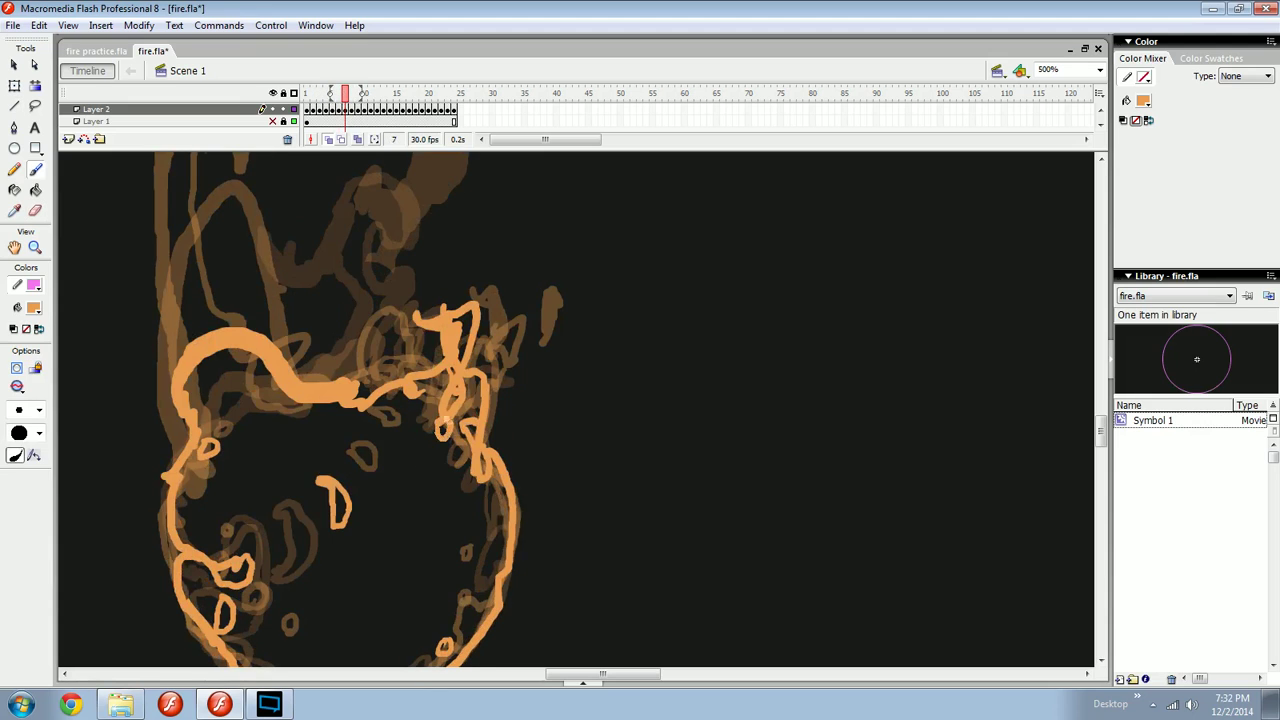
{"action": "key", "text": "ctrl+s"}
Turn off onion skinning and fill the fire outlines on frames 1, 2 and 3 with orange.
{"action": "key", "text": "ctrl+minus"}
{"action": "left_click", "coordinate": [331, 141]}
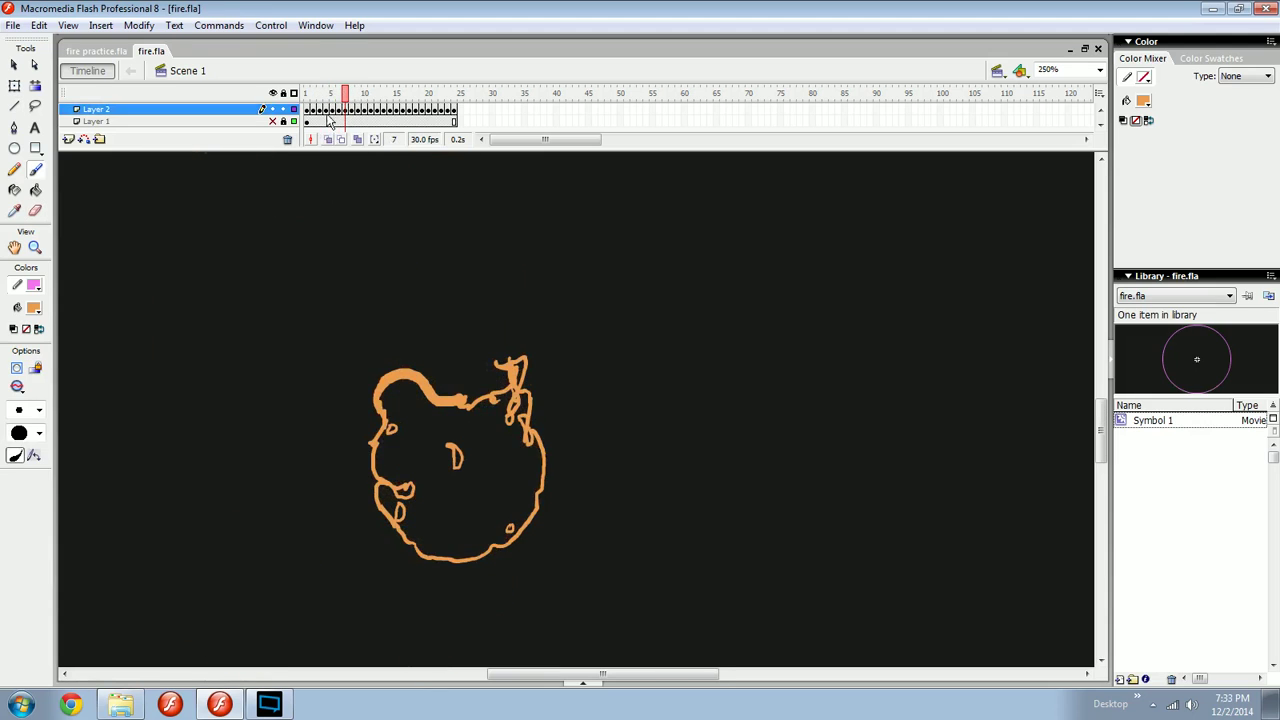
{"action": "mouse_move", "coordinate": [345, 93]}
{"action": "left_mouse_down"}
{"action": "mouse_move", "coordinate": [437, 93]}
{"action": "mouse_move", "coordinate": [306, 93]}
{"action": "left_mouse_up"}
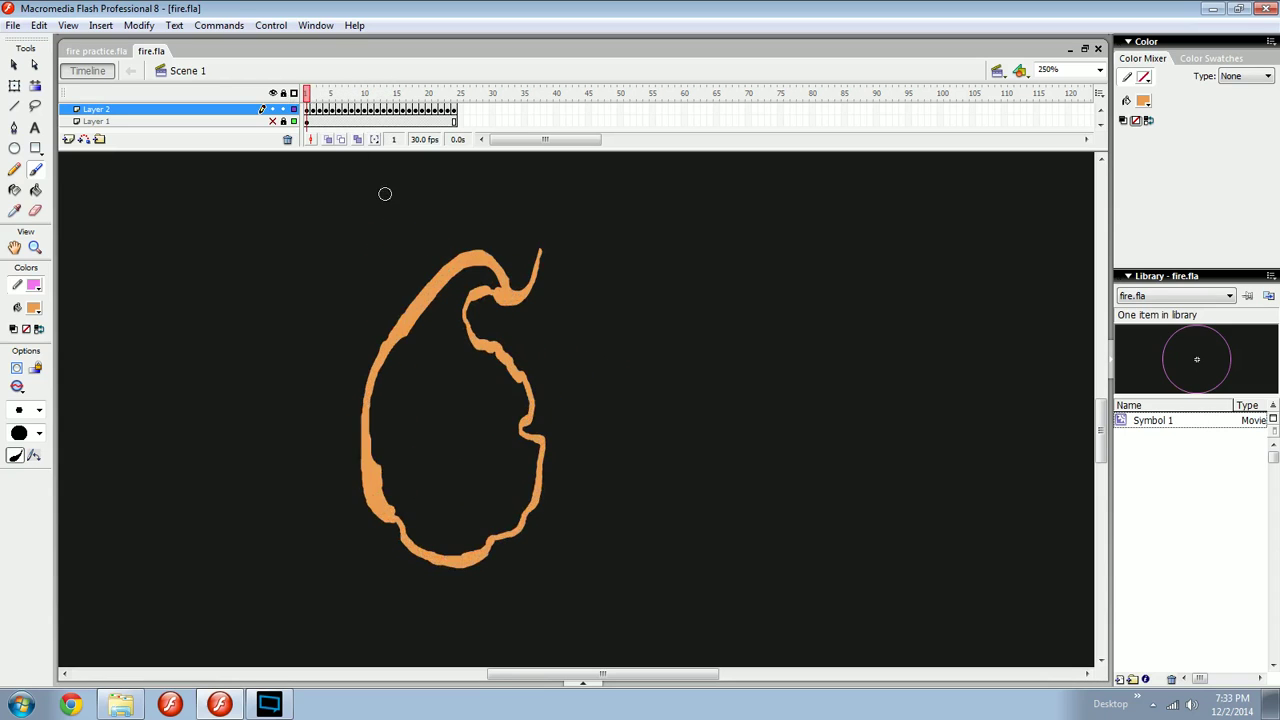
{"action": "key", "text": "k"}
{"action": "left_click", "coordinate": [540, 474]}
{"action": "key", "text": "period"}
{"action": "left_click", "coordinate": [550, 458]}
{"action": "key", "text": "period"}
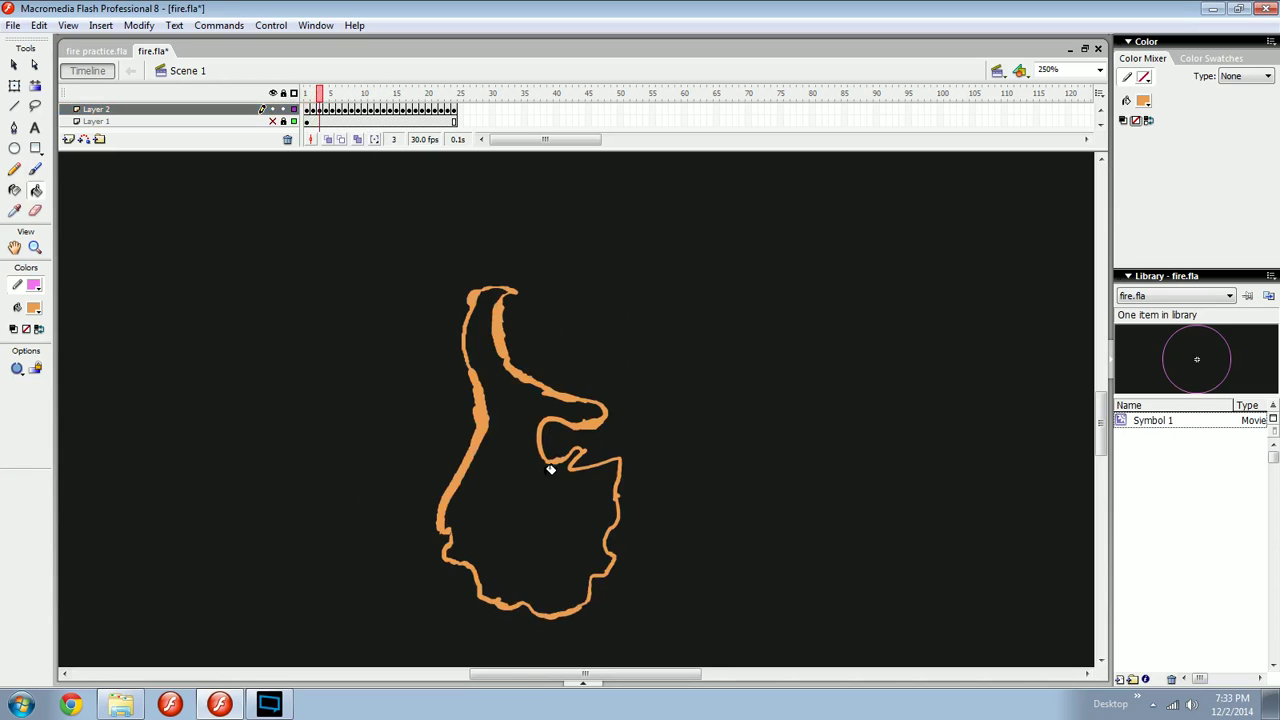
{"action": "left_click", "coordinate": [535, 492]}
Fill the main fire bodies on frames 4, 5, 6 and 7 with orange.
{"action": "key", "text": "period"}
{"action": "left_click", "coordinate": [563, 509]}
{"action": "key", "text": "period"}
{"action": "left_click", "coordinate": [549, 524]}
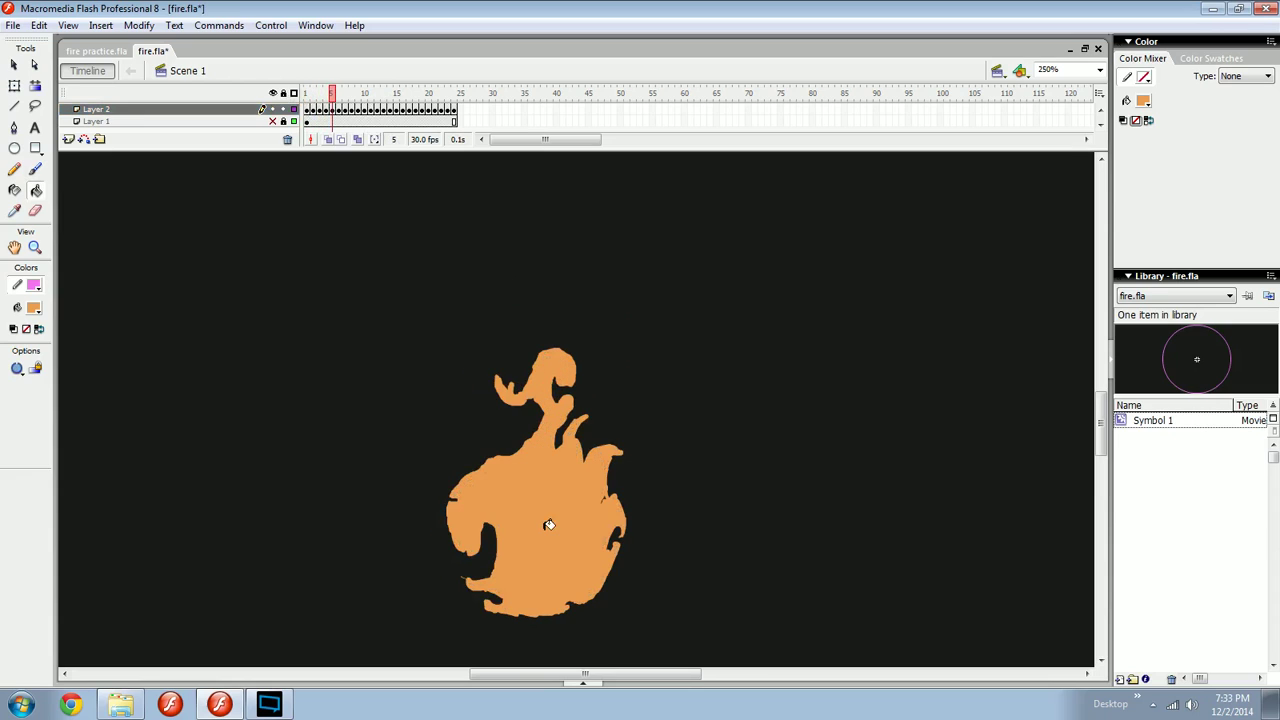
{"action": "key", "text": "period"}
{"action": "left_click", "coordinate": [547, 543]}
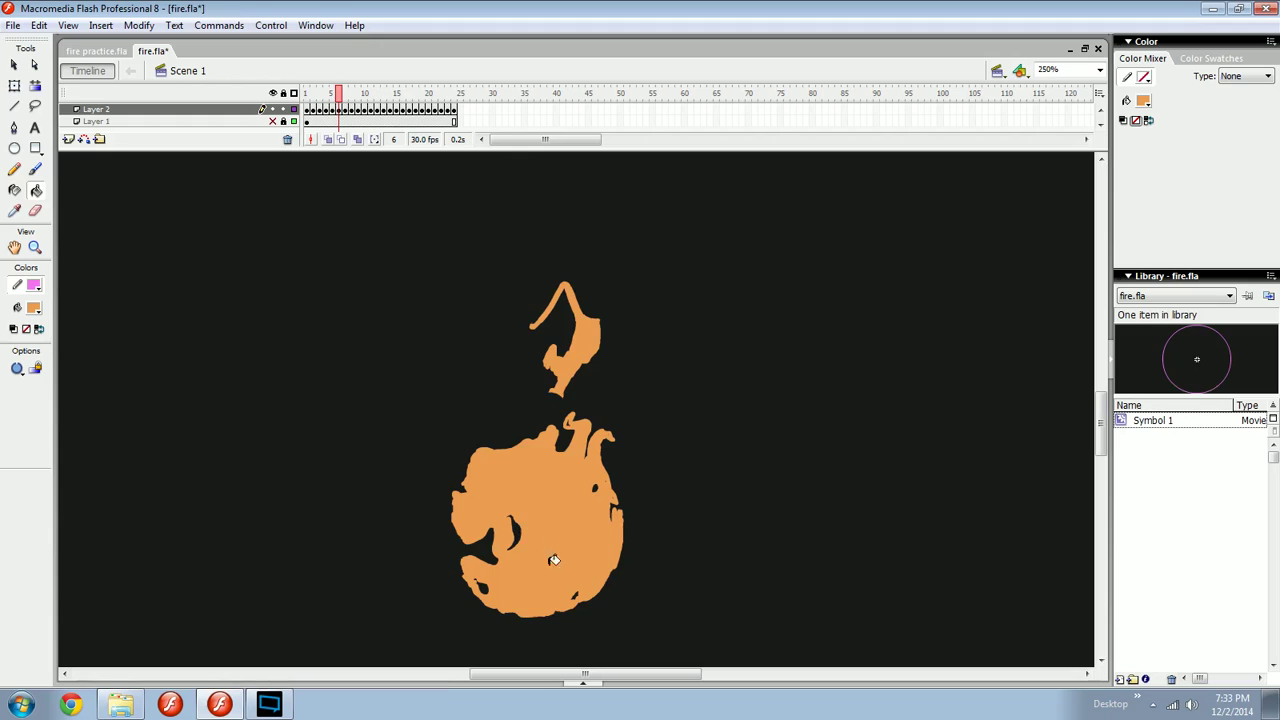
{"action": "key", "text": "period"}
{"action": "left_click", "coordinate": [553, 555]}
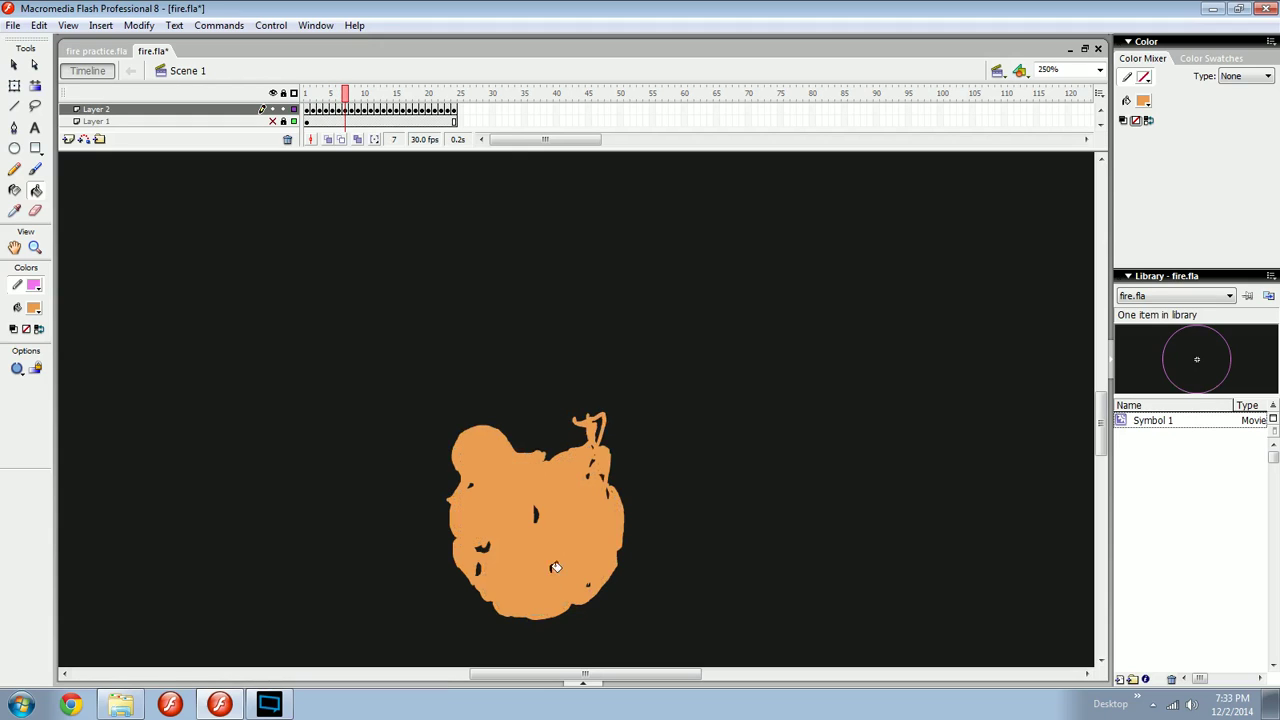
Compare frame 8 with the preceding frames and fill its fire body with orange.
{"action": "key", "text": "period"}
{"action": "key", "text": "comma"}
{"action": "key", "text": "comma"}
{"action": "key", "text": "period"}
{"action": "key", "text": "period"}
{"action": "left_click", "coordinate": [540, 523]}
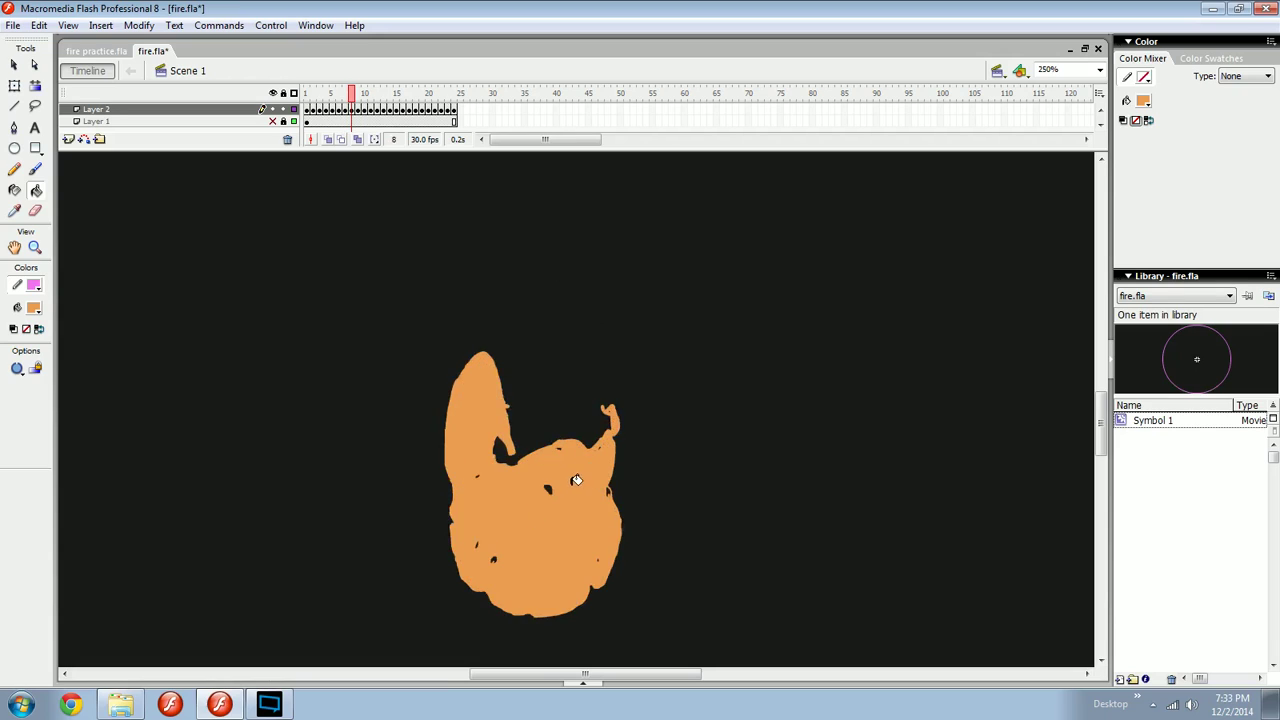
Fill the fire body and the small detached flame on frame 9 and the fire body on frame 10 with orange.
{"action": "key", "text": "period"}
{"action": "key", "text": "comma"}
{"action": "key", "text": "period"}
{"action": "left_click", "coordinate": [556, 531]}
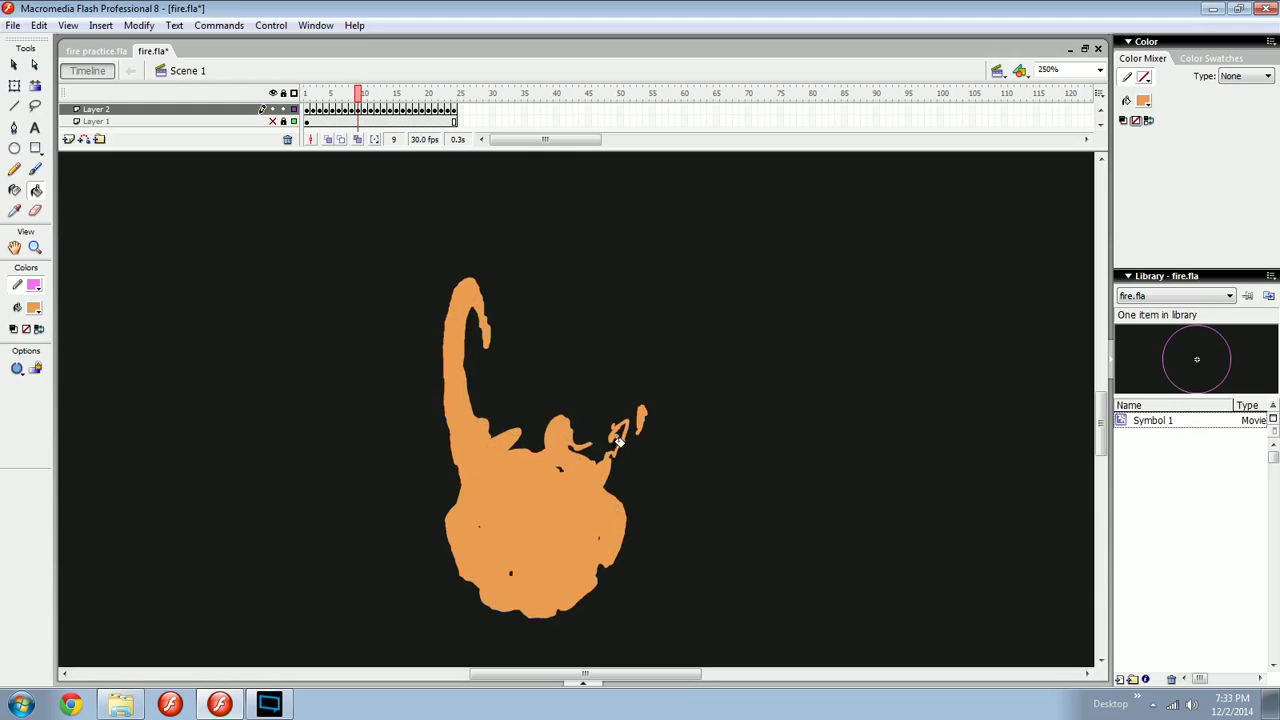
{"action": "left_click", "coordinate": [622, 430]}
{"action": "key", "text": "comma"}
{"action": "key", "text": "period"}
{"action": "key", "text": "period"}
{"action": "left_click", "coordinate": [565, 519]}
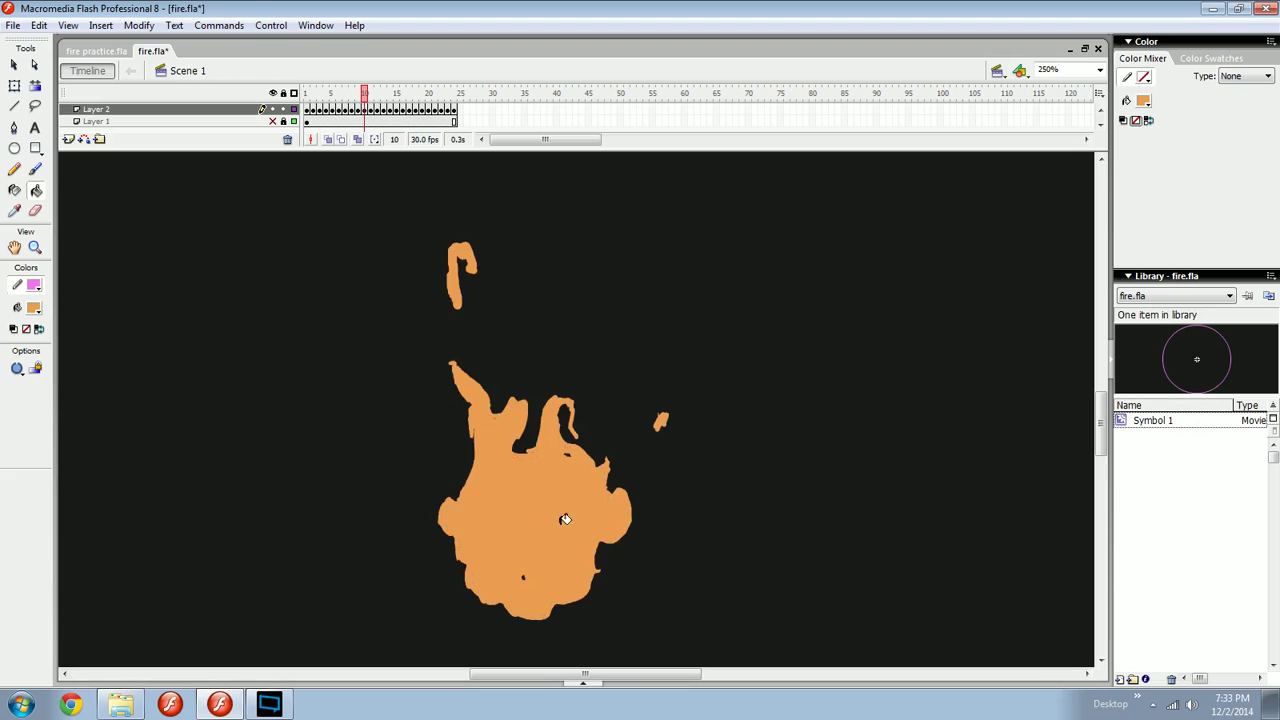
Close the gap in the upper right contour of the fire outline on frame 11 with the brush.
{"action": "key", "text": "period"}
{"action": "key", "text": "b"}
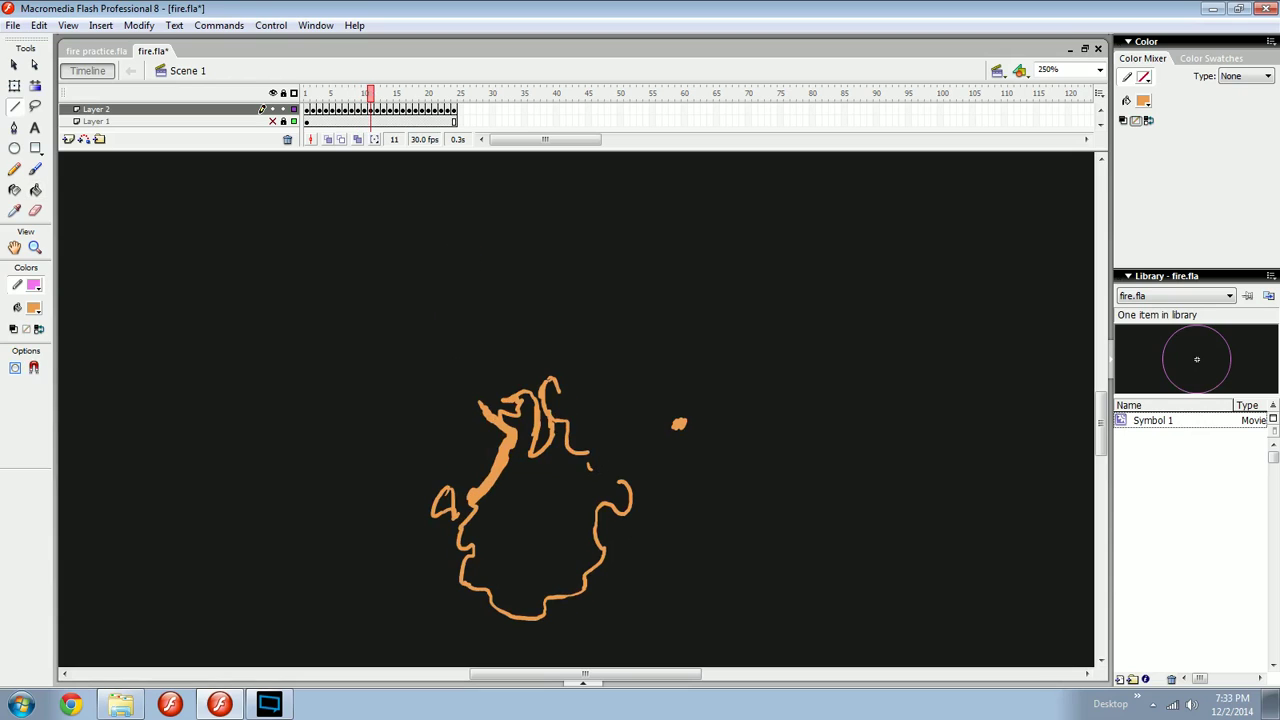
{"action": "key", "text": "comma"}
{"action": "key", "text": "comma"}
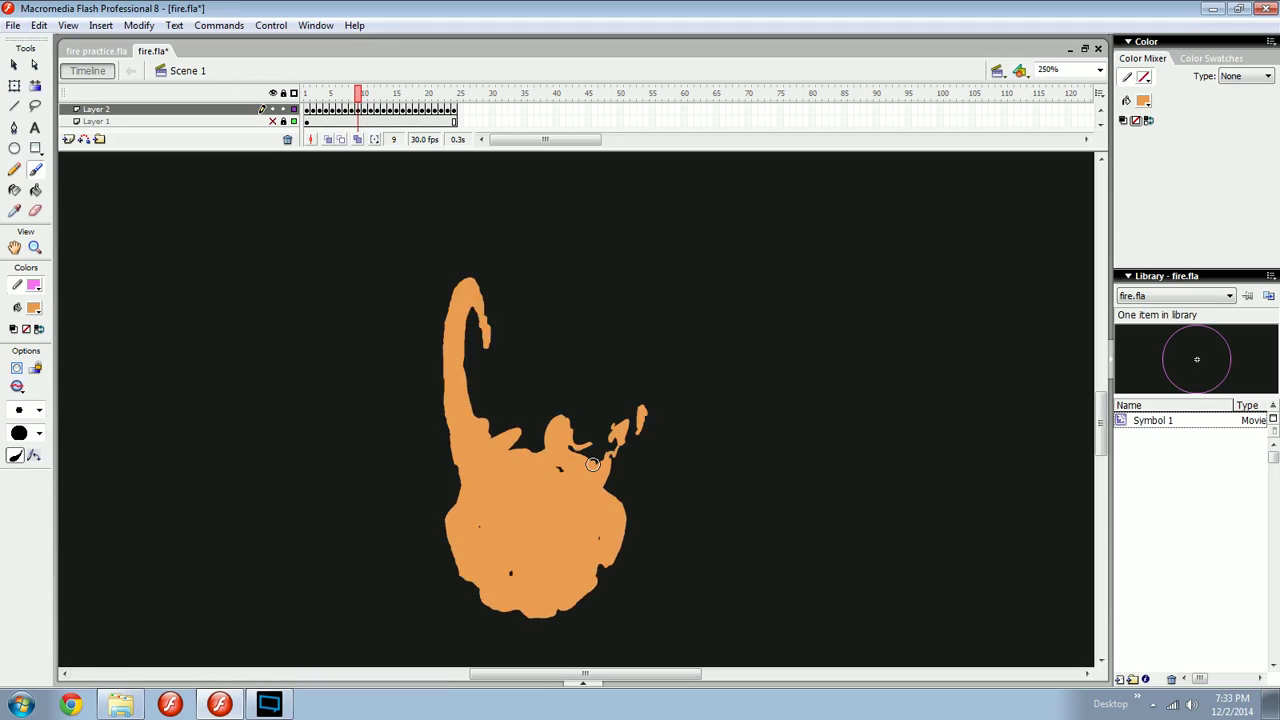
{"action": "key", "text": "period"}
{"action": "key", "text": "period"}
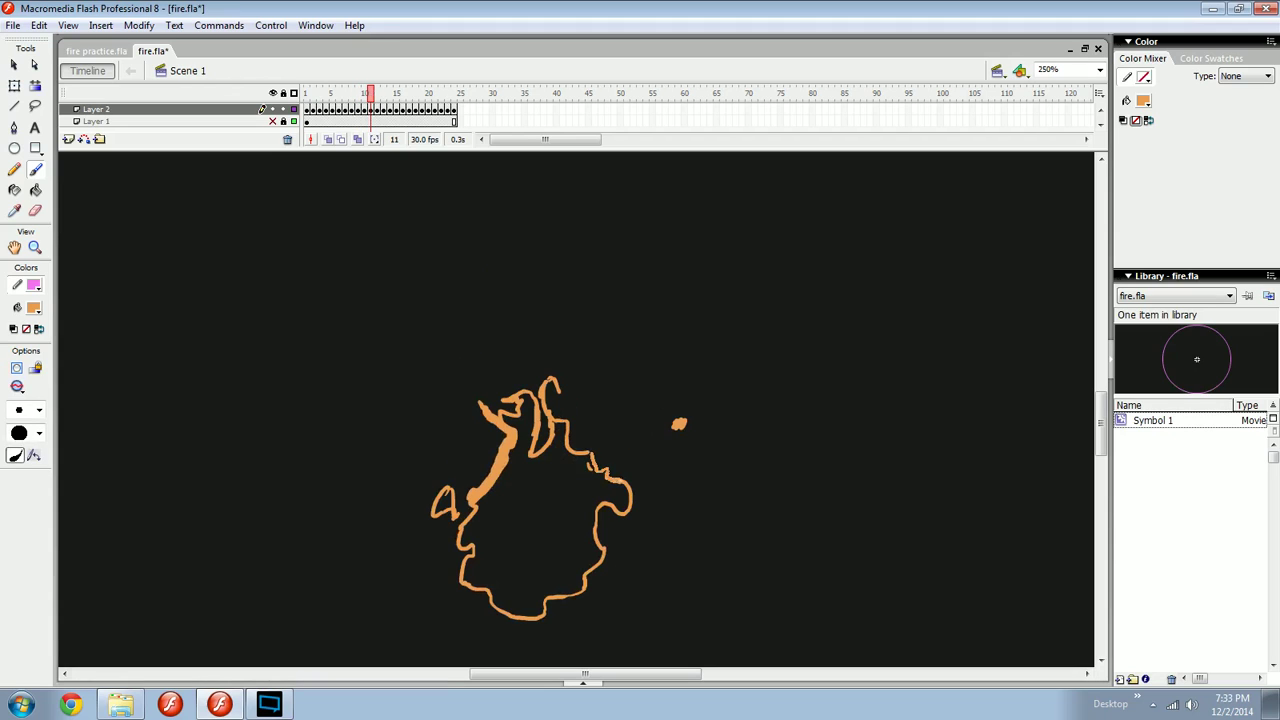
Fill the main fire body and the small left-hand flame on frame 11 with orange.
{"action": "key", "text": "period"}
{"action": "key", "text": "k"}
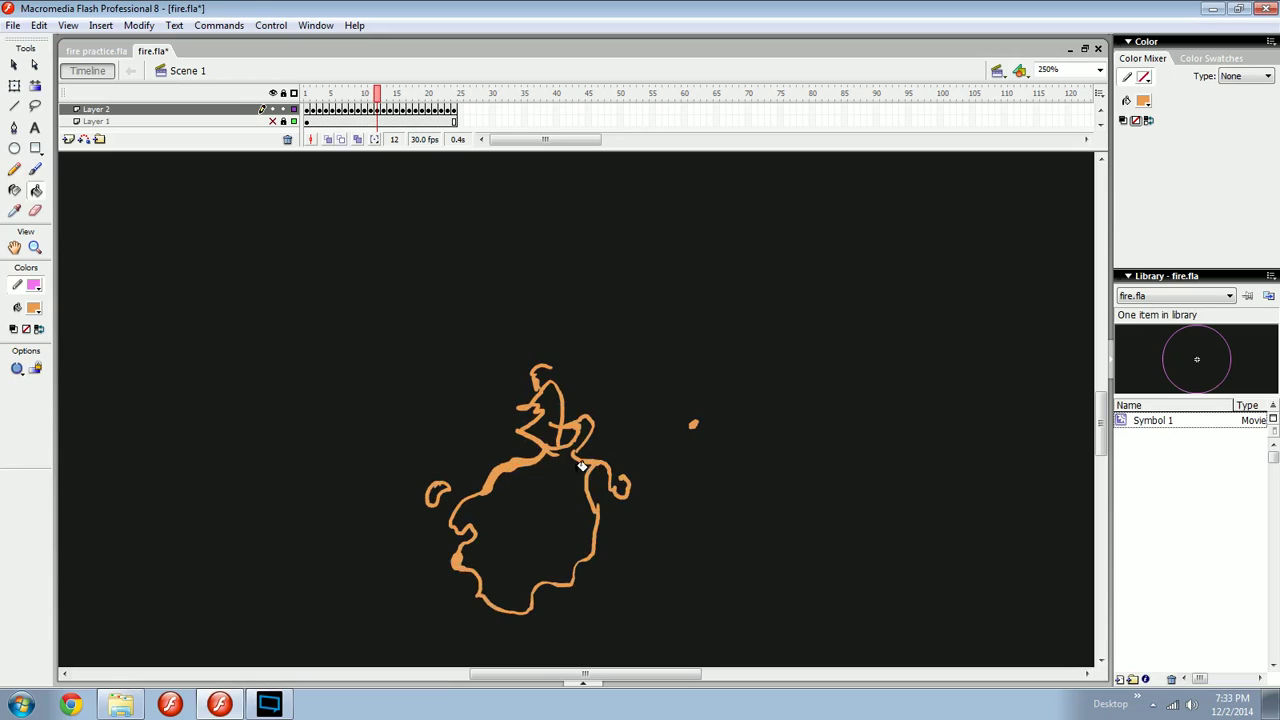
{"action": "key", "text": "comma"}
{"action": "left_click", "coordinate": [576, 474]}
{"action": "key", "text": "period"}
{"action": "key", "text": "comma"}
{"action": "left_click", "coordinate": [446, 497]}
Fill the fire body and the upper flame on frame 12 with orange.
{"action": "key", "text": "period"}
{"action": "left_click", "coordinate": [535, 495]}
{"action": "left_click", "coordinate": [558, 429]}
{"action": "key", "text": "comma"}
{"action": "key", "text": "period"}
Fill the fire bodies on frames 13 and 14 with orange, including the shape at the far left.
{"action": "key", "text": "period"}
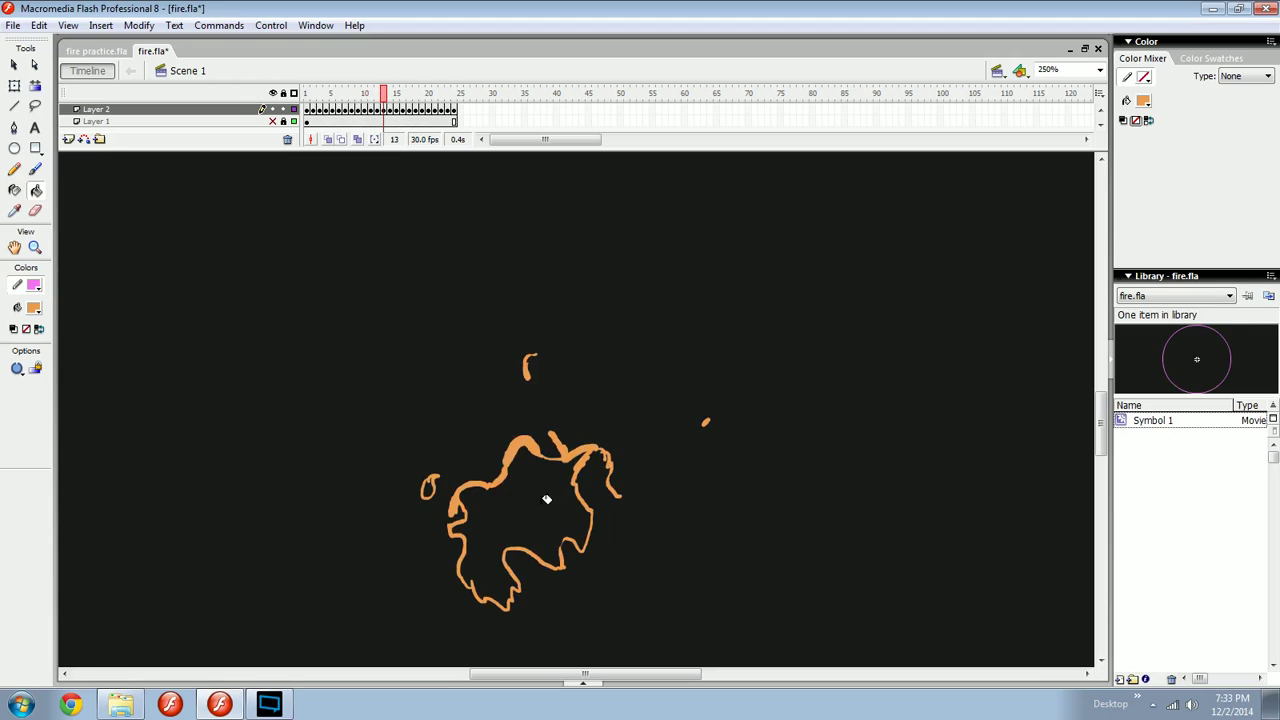
{"action": "left_click", "coordinate": [547, 499]}
{"action": "key", "text": "comma"}
{"action": "key", "text": "period"}
{"action": "key", "text": "period"}
{"action": "left_click", "coordinate": [549, 476]}
{"action": "key", "text": "comma"}
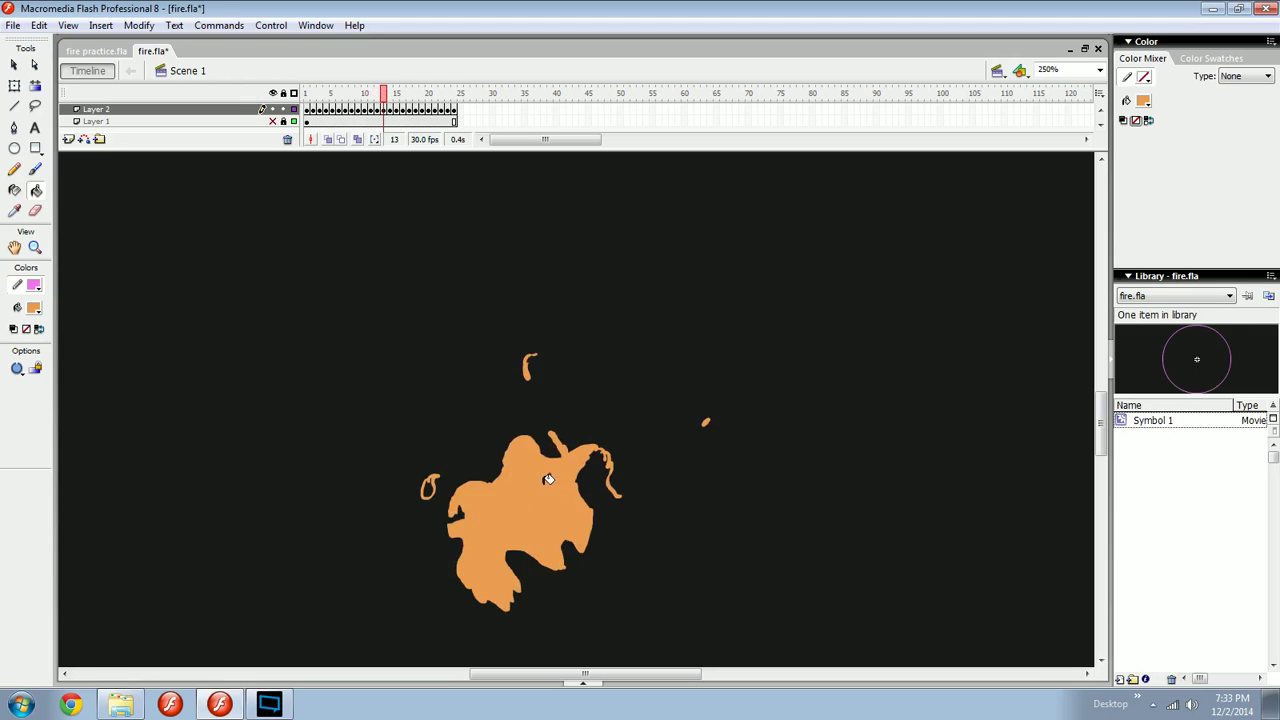
{"action": "key", "text": "period"}
{"action": "key", "text": "period"}
{"action": "key", "text": "comma"}
{"action": "key", "text": "comma"}
{"action": "left_click", "coordinate": [445, 488]}
{"action": "key", "text": "period"}
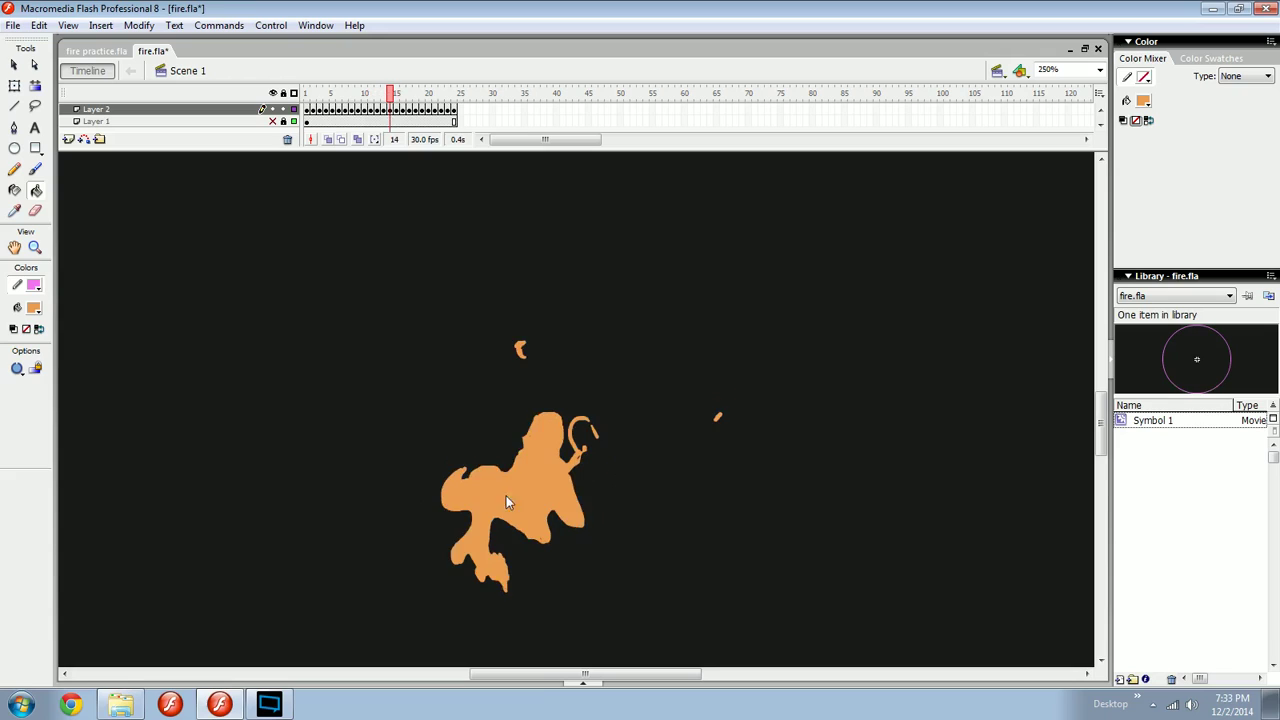
Close the gap in the lower contour of the fire on frame 15 and fill the shape with orange.
{"action": "key", "text": "period"}
{"action": "key", "text": "b"}
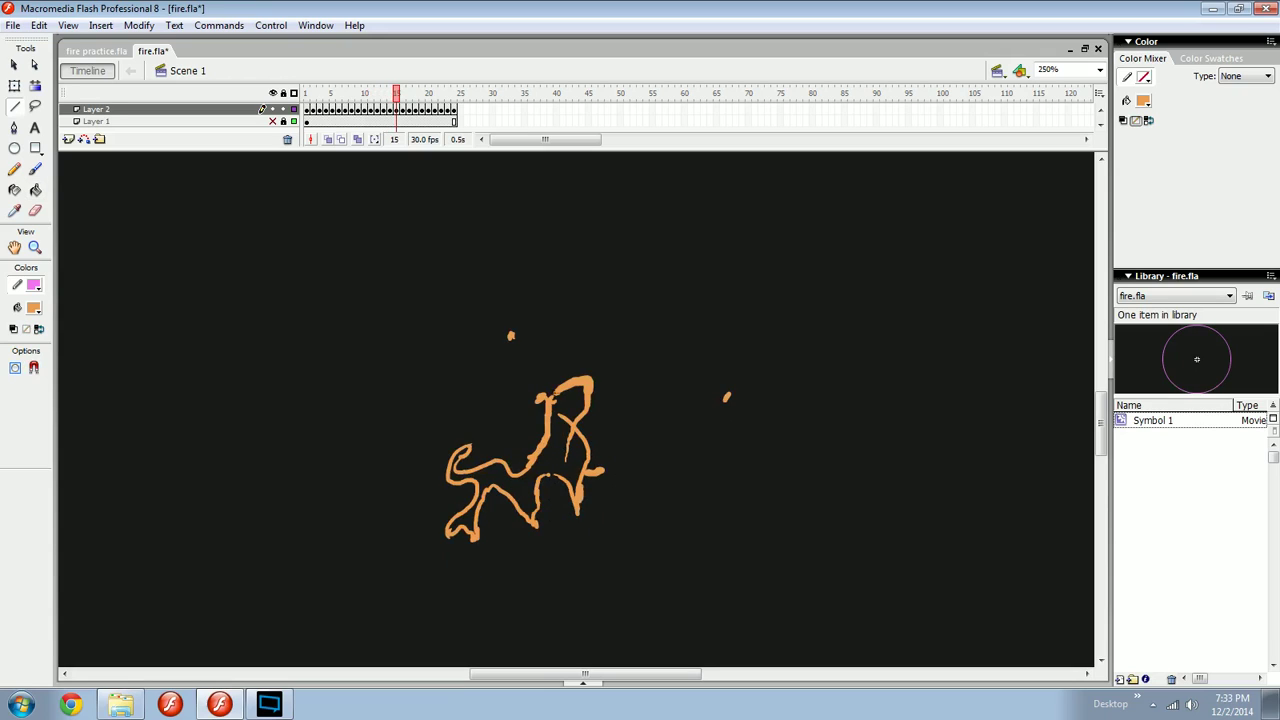
{"action": "key", "text": "k"}
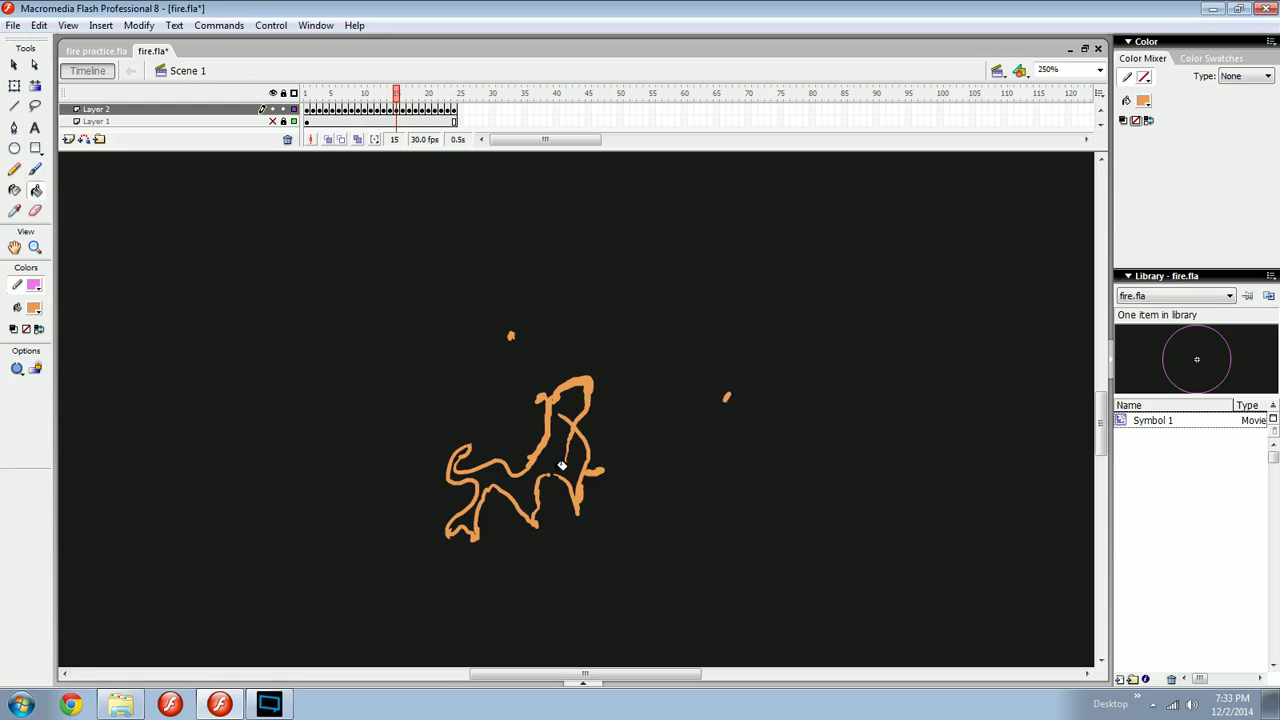
{"action": "key", "text": "b"}
{"action": "key", "text": "k"}
{"action": "left_click", "coordinate": [558, 452]}
{"action": "key", "text": "comma"}
{"action": "key", "text": "period"}
Close the small gap beneath the central flame on frame 16 and fill the fire's outlined parts with orange.
{"action": "key", "text": "period"}
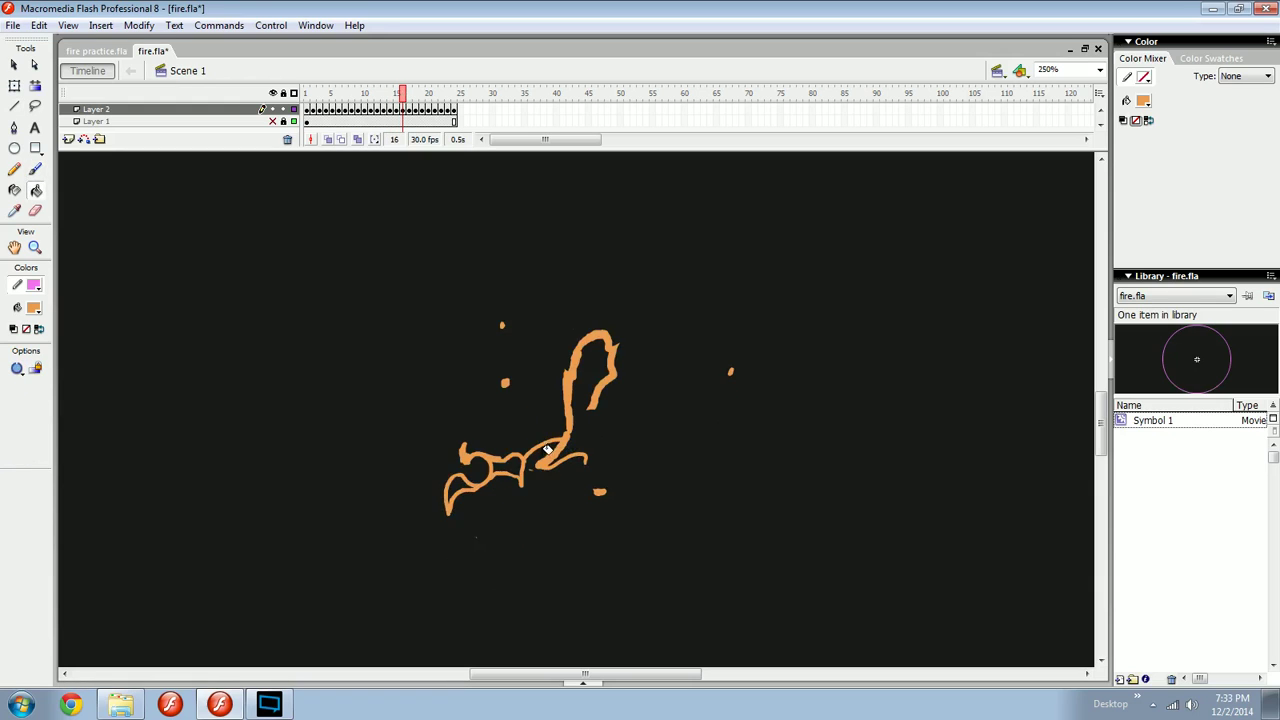
{"action": "key", "text": "period"}
{"action": "key", "text": "comma"}
{"action": "key", "text": "b"}
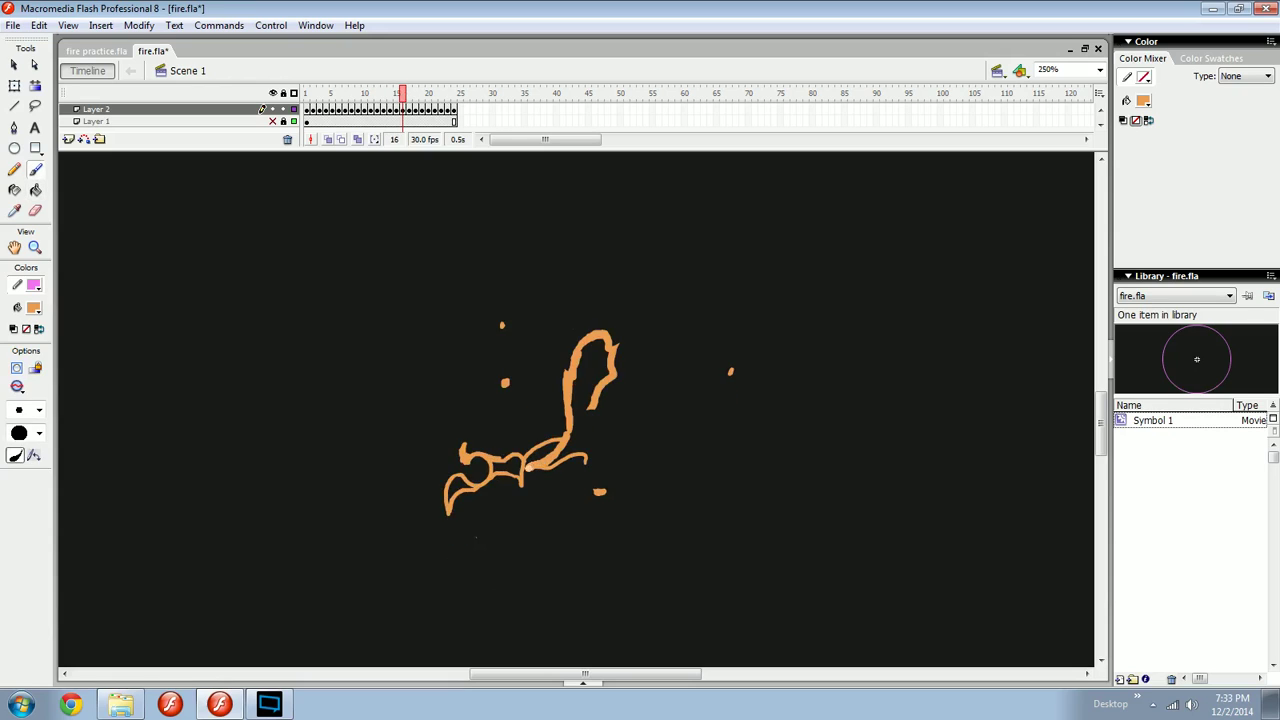
{"action": "key", "text": "k"}
{"action": "left_click", "coordinate": [500, 468]}
{"action": "left_click", "coordinate": [461, 480]}
{"action": "key", "text": "period"}
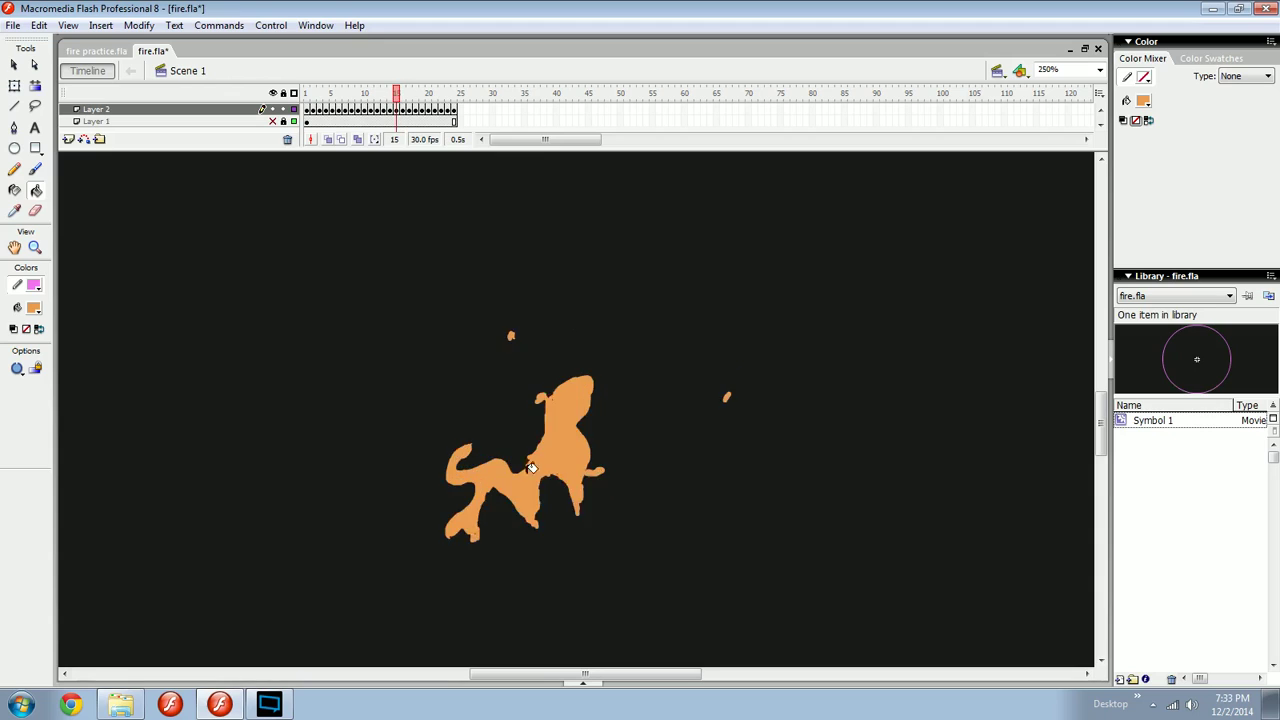
{"action": "key", "text": "comma"}
{"action": "key", "text": "b"}
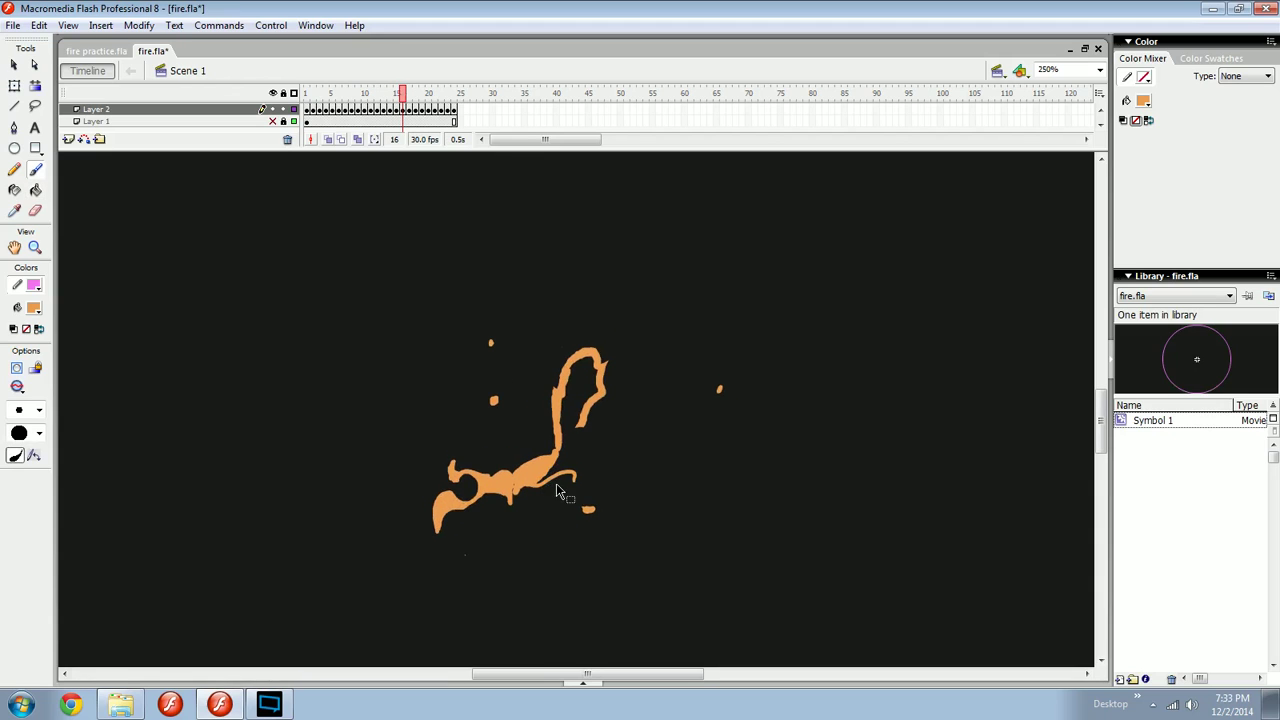
Paint in the thin gap inside the upper curved flame on frame 17 with the brush.
{"action": "key", "text": "period"}
{"action": "key", "text": "k"}
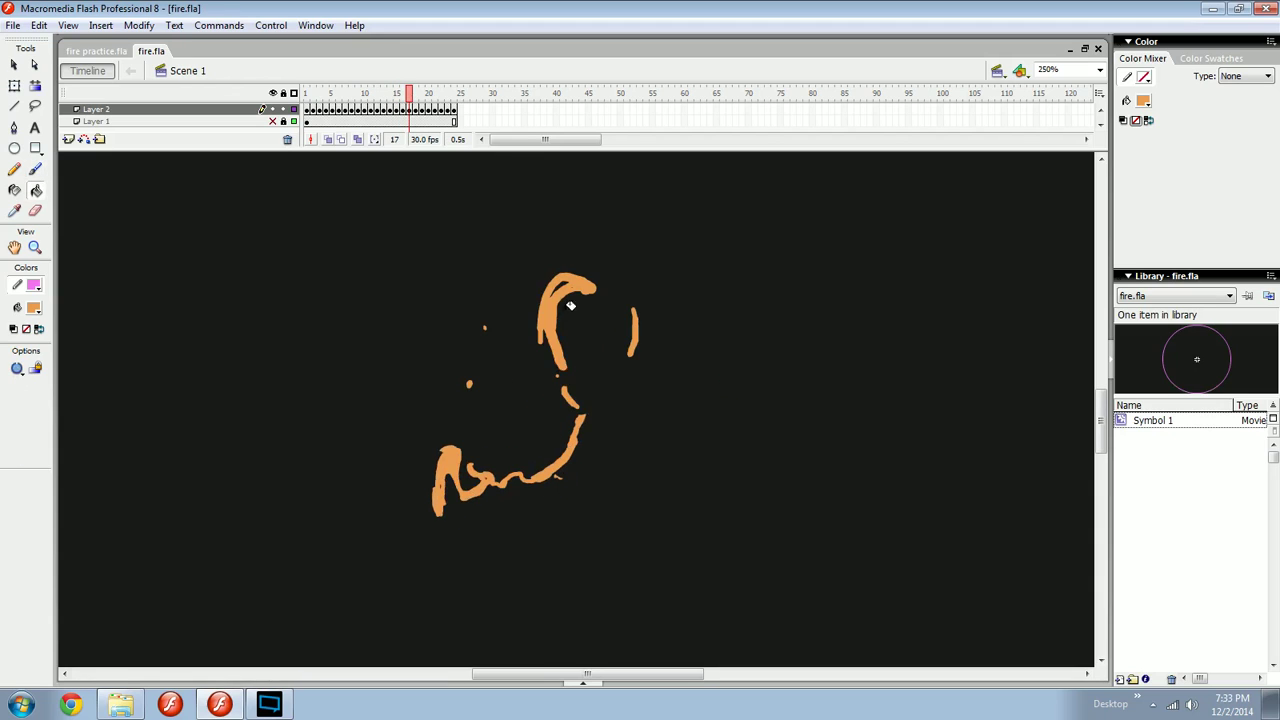
{"action": "key", "text": "b"}
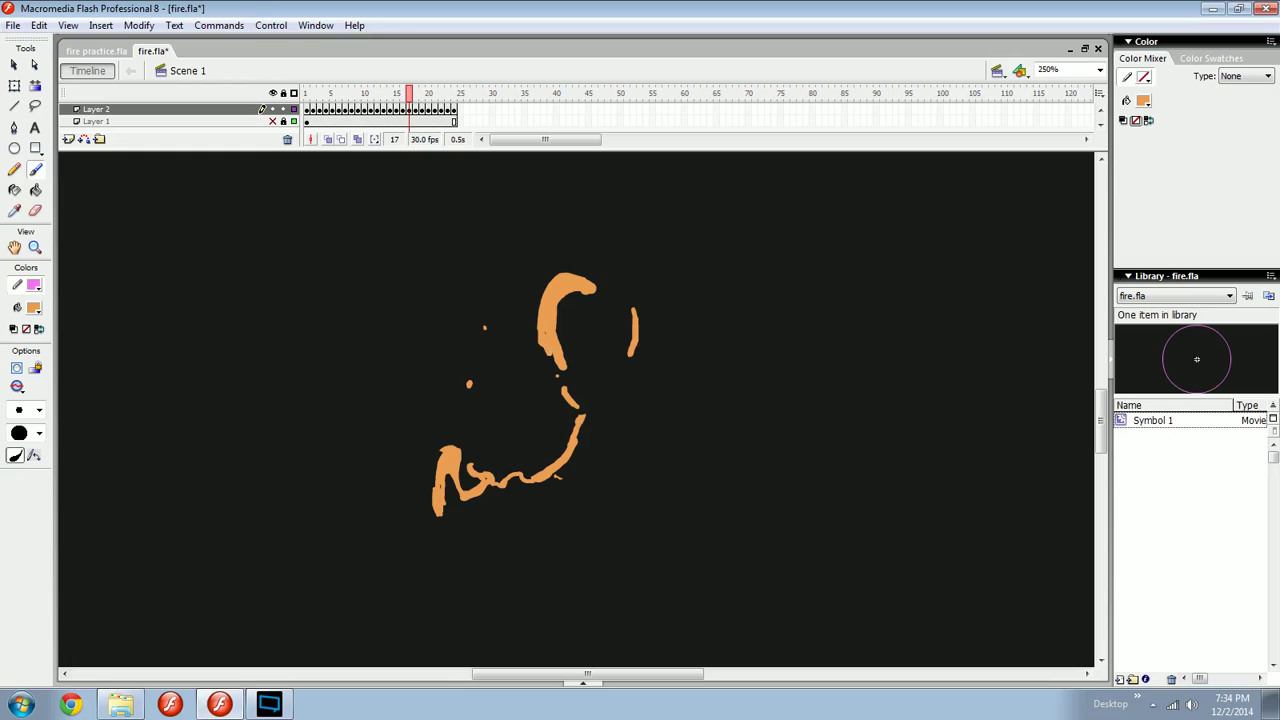
{"action": "key", "text": "comma"}
{"action": "key", "text": "period"}
Check frames 18 and 19, step back through the animation to frame 1, and make the hidden Layer 1 visible.
{"action": "key", "text": "period"}
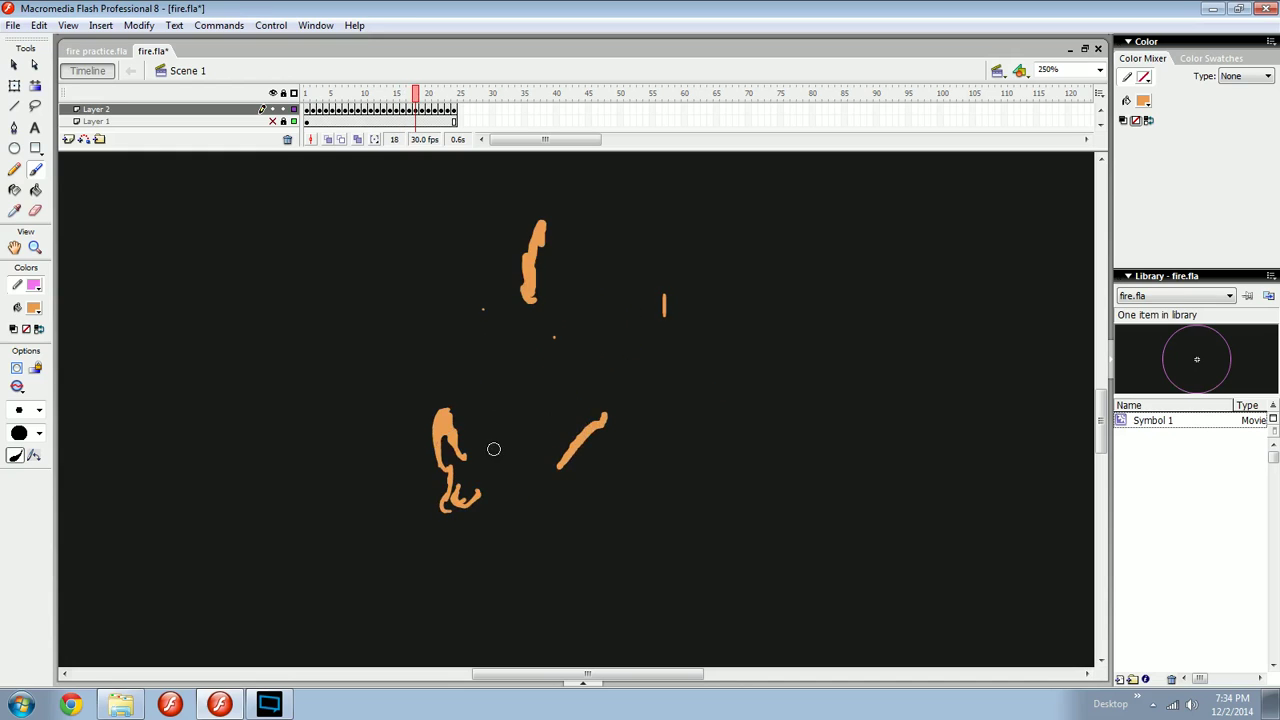
{"action": "key", "text": "period"}
{"action": "key", "text": "comma"}
{"action": "key", "text": "comma"}
{"action": "key", "text": "comma"}
{"action": "key", "text": "comma"}
{"action": "key", "text": "comma"}
{"action": "key", "text": "comma"}
{"action": "key", "text": "comma"}
{"action": "key", "text": "comma"}
{"action": "key", "text": "comma"}
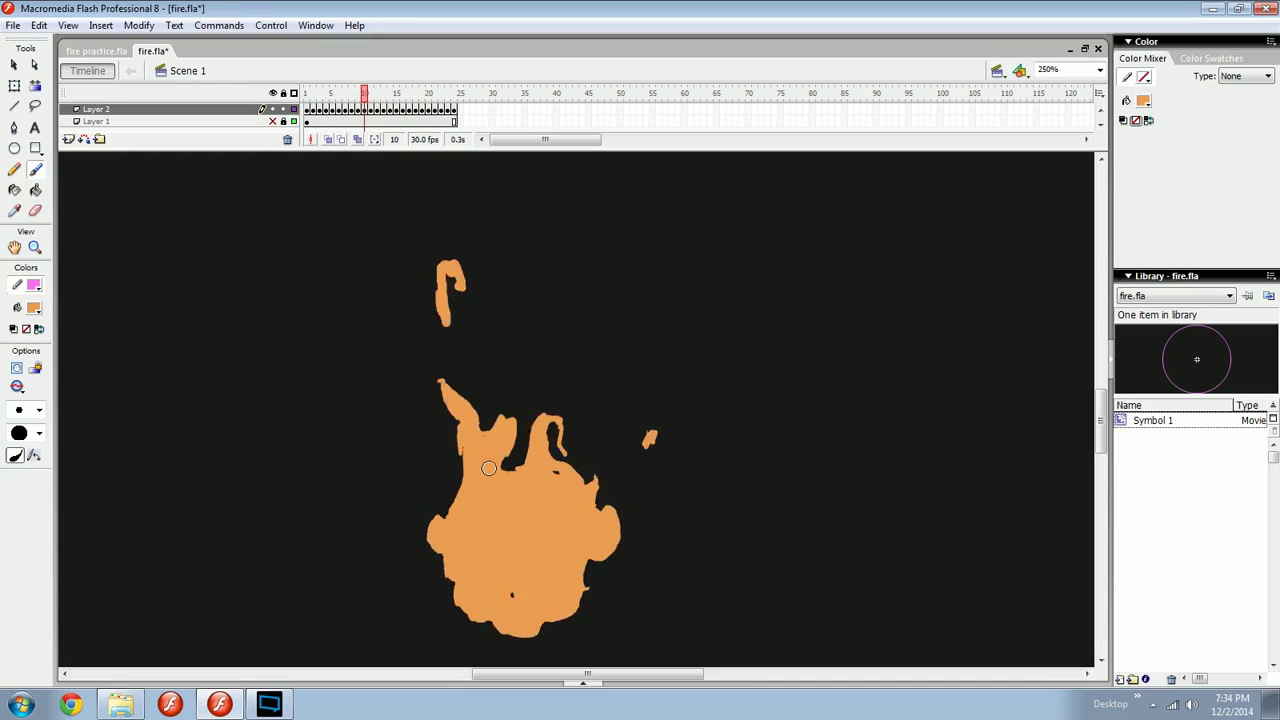
{"action": "key", "text": "comma"}
{"action": "key", "text": "comma"}
{"action": "key", "text": "comma"}
{"action": "key", "text": "comma"}
{"action": "key", "text": "comma"}
{"action": "key", "text": "comma"}
{"action": "key", "text": "comma"}
{"action": "key", "text": "comma"}
{"action": "key", "text": "comma"}
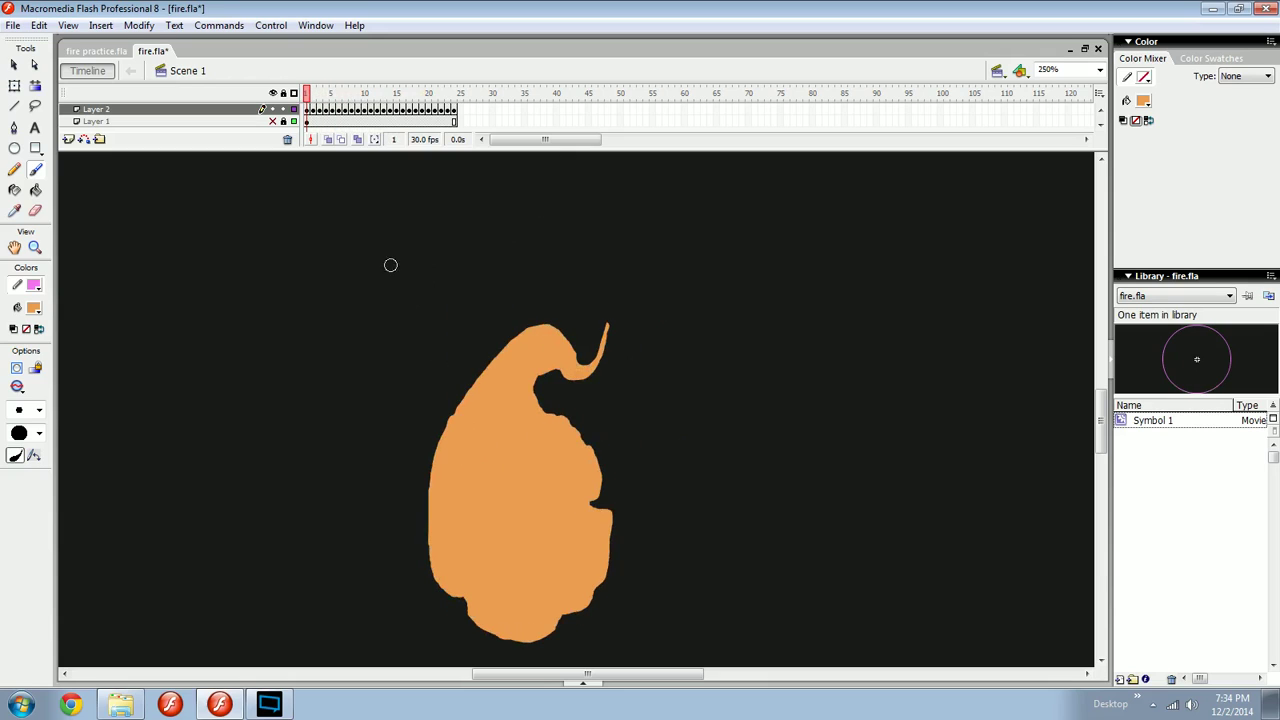
{"action": "left_click", "coordinate": [273, 121]}
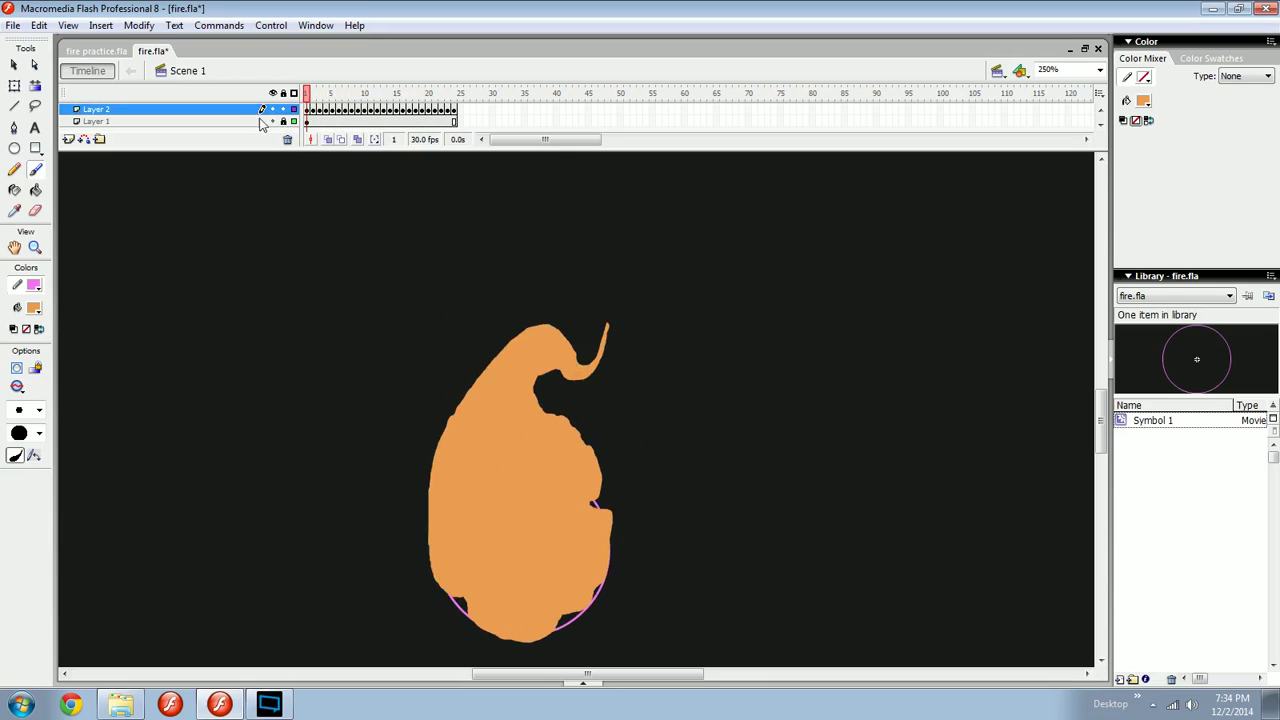
Delete Layer 1, which holds the pink guide circle, and play the flame animation.
{"action": "left_click", "coordinate": [260, 122]}
{"action": "left_click", "coordinate": [287, 139]}
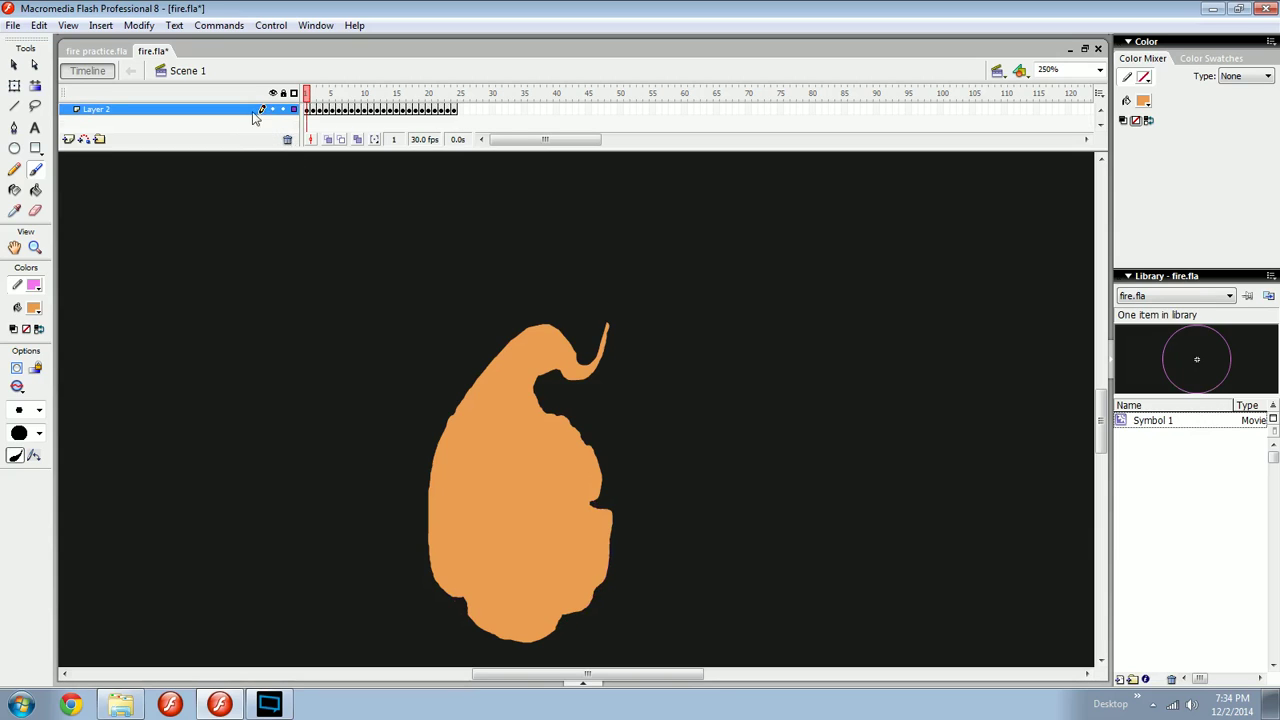
{"action": "left_click_drag", "start_coordinate": [500, 461], "coordinate": [517, 371]}
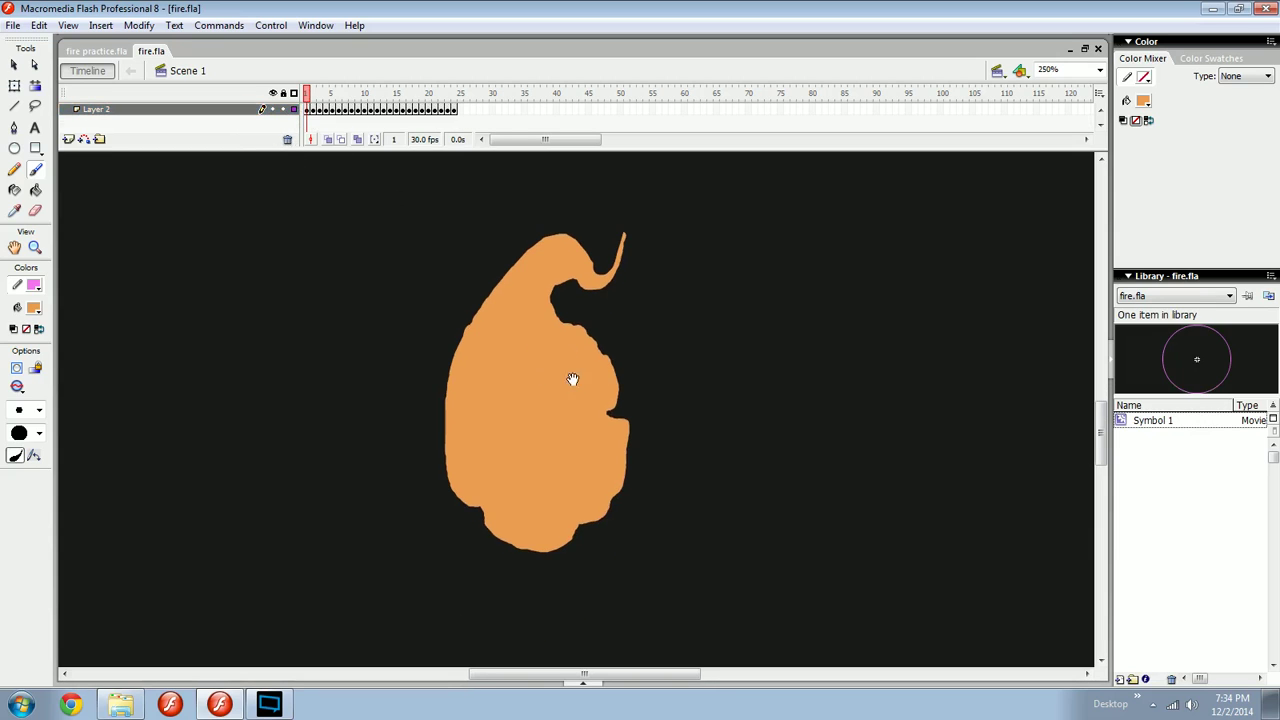
{"action": "key", "text": "Return"}
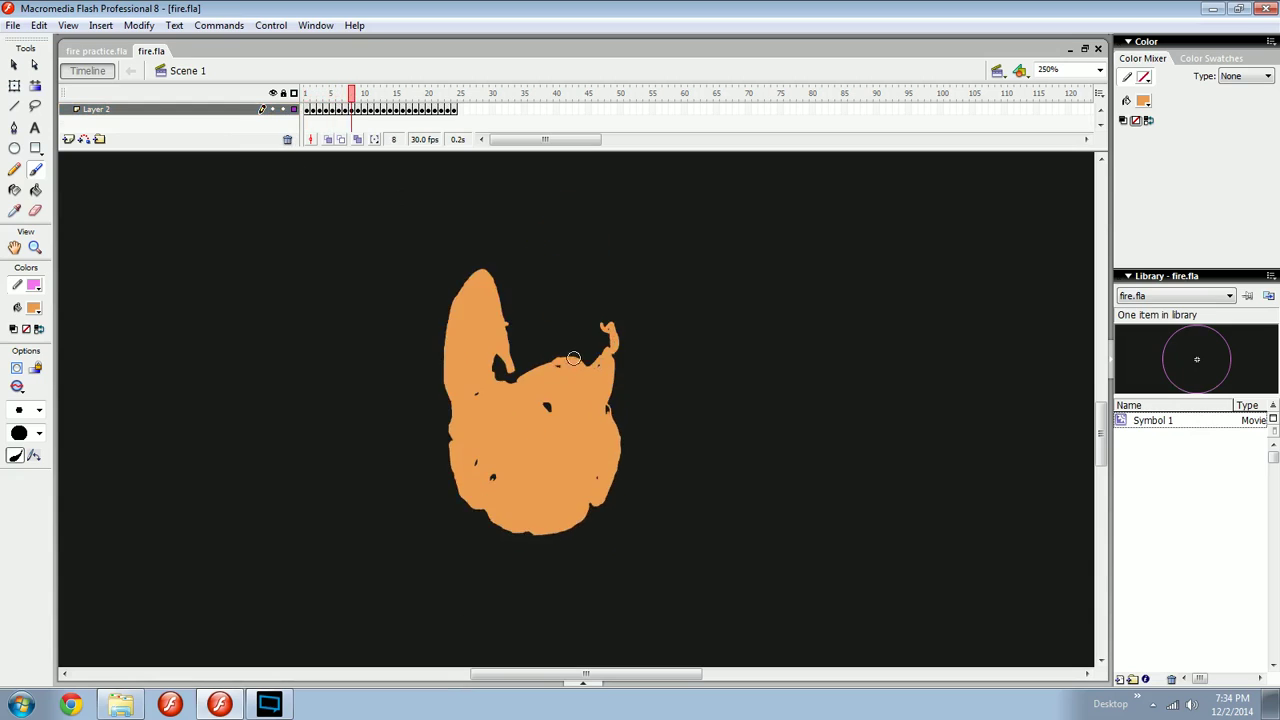
Enable onion skinning, erase the hooked tip of the detached wisp on frame 6, and repaint it pointing downward.
{"action": "left_click", "coordinate": [330, 140]}
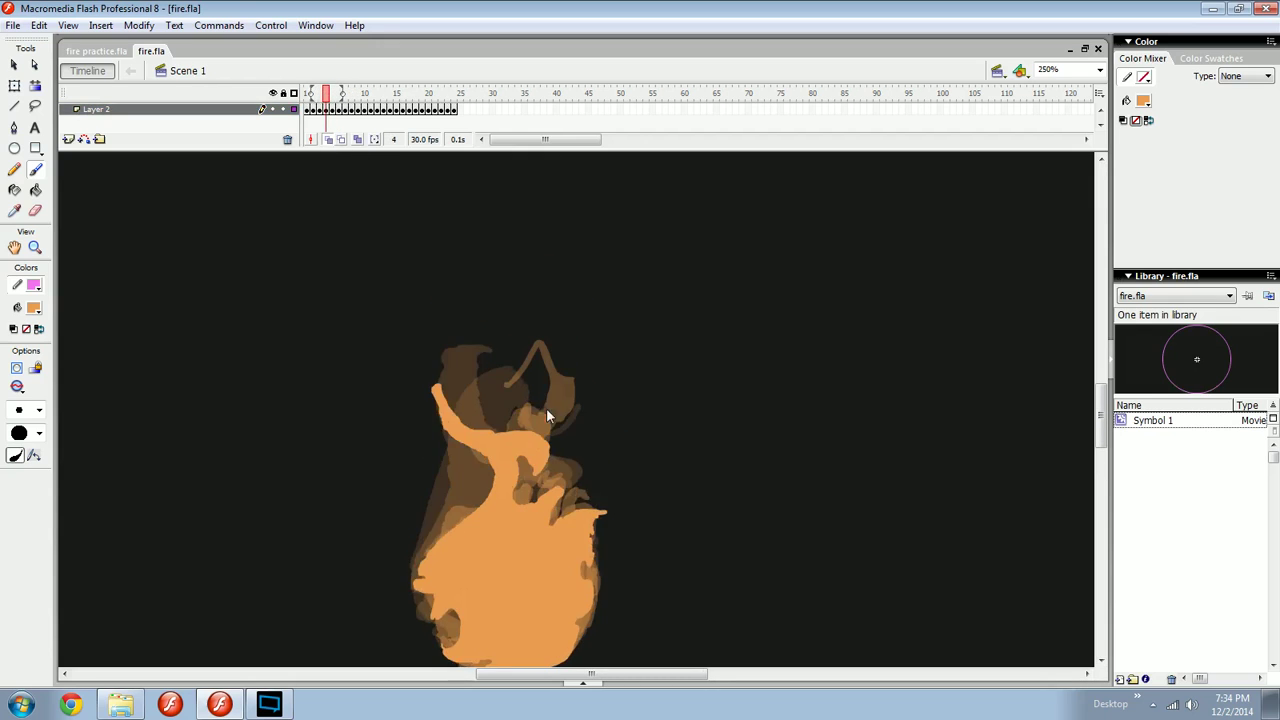
{"action": "key", "text": "e"}
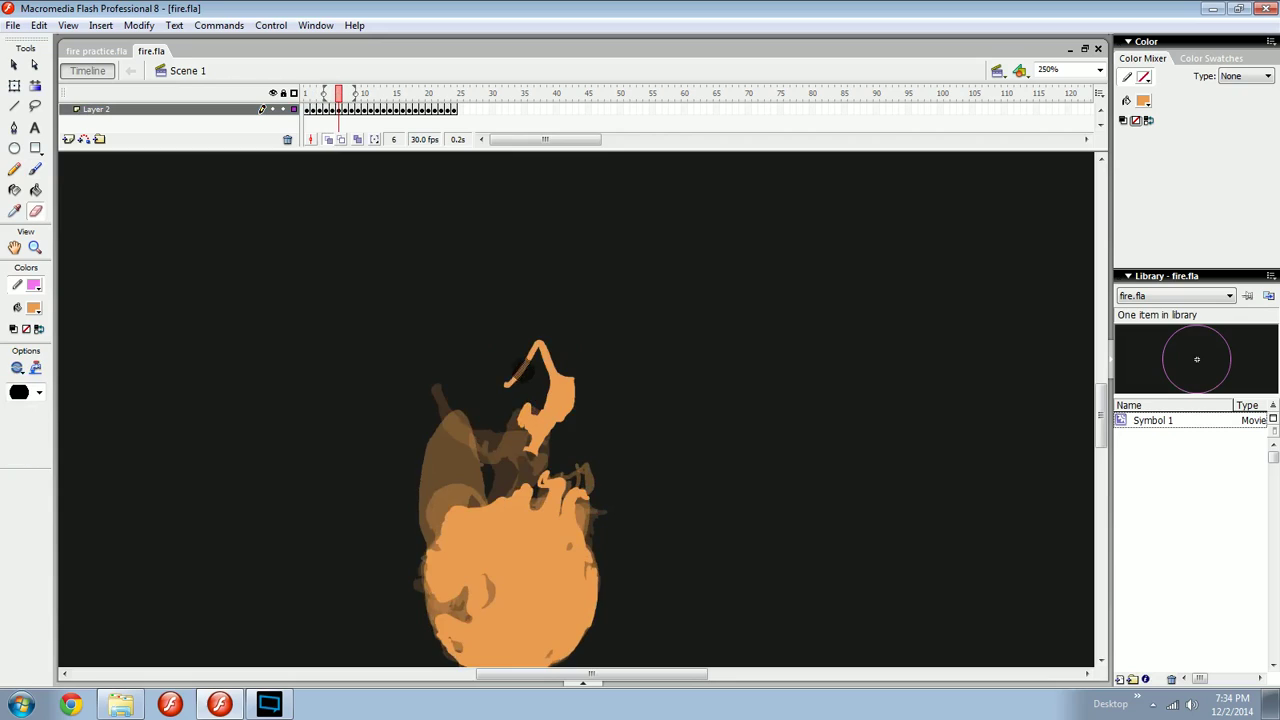
{"action": "left_click_drag", "start_coordinate": [524, 363], "coordinate": [512, 389]}
{"action": "left_click", "coordinate": [535, 352]}
{"action": "key", "text": "b"}
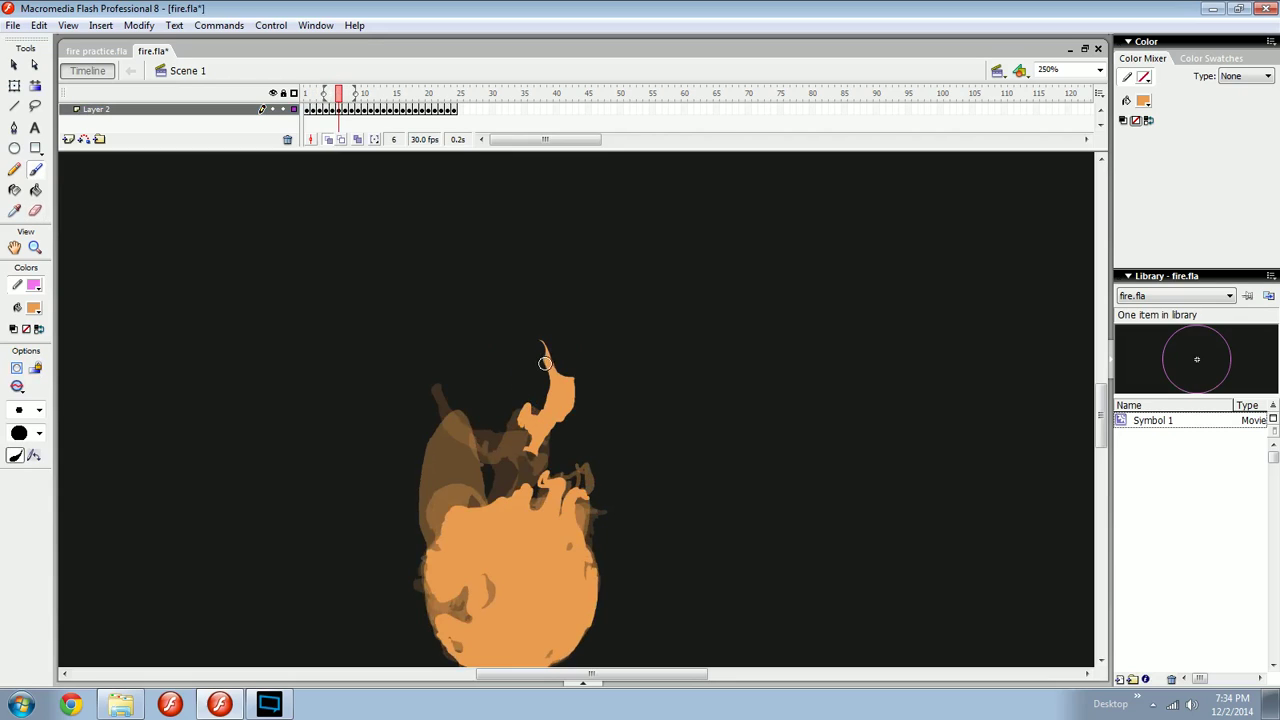
{"action": "left_click_drag", "start_coordinate": [540, 348], "coordinate": [544, 391]}
Slant the detached wisp on frame 6 to the left with Free Transform and compare it with frame 5.
{"action": "key", "text": "comma"}
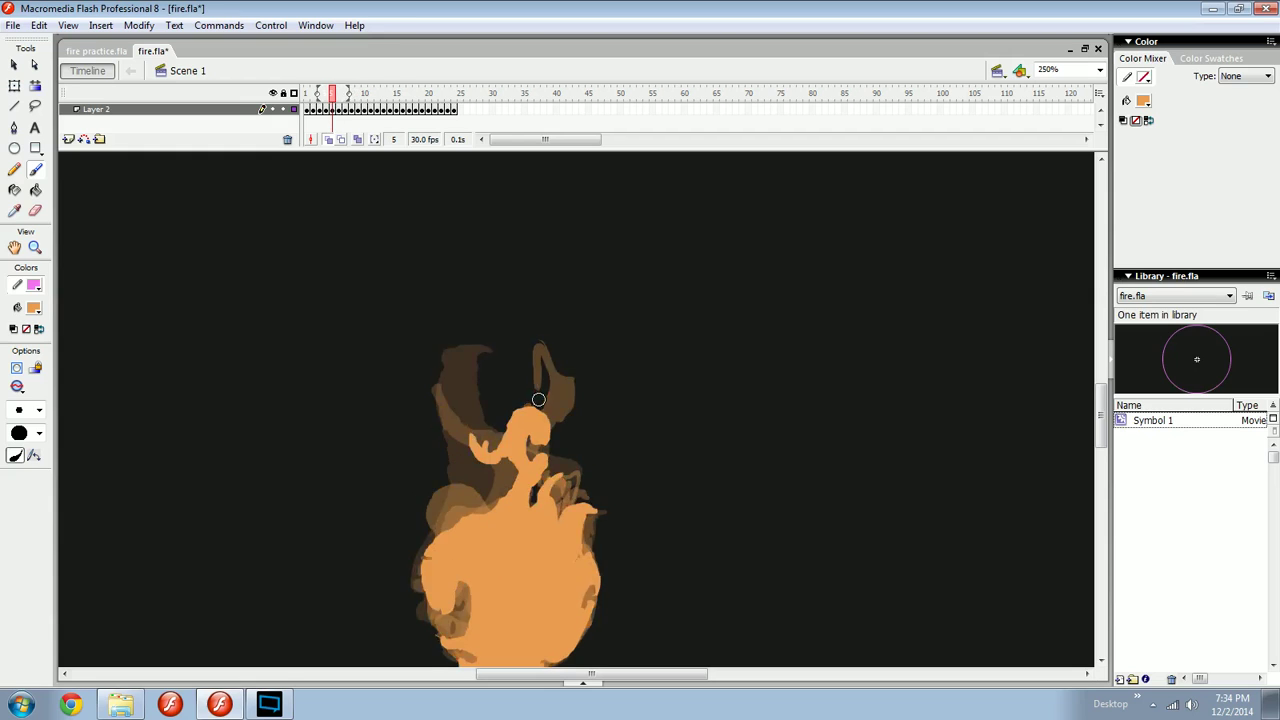
{"action": "key", "text": "period"}
{"action": "key", "text": "period"}
{"action": "key", "text": "comma"}
{"action": "left_click", "coordinate": [564, 386], "text": "ctrl"}
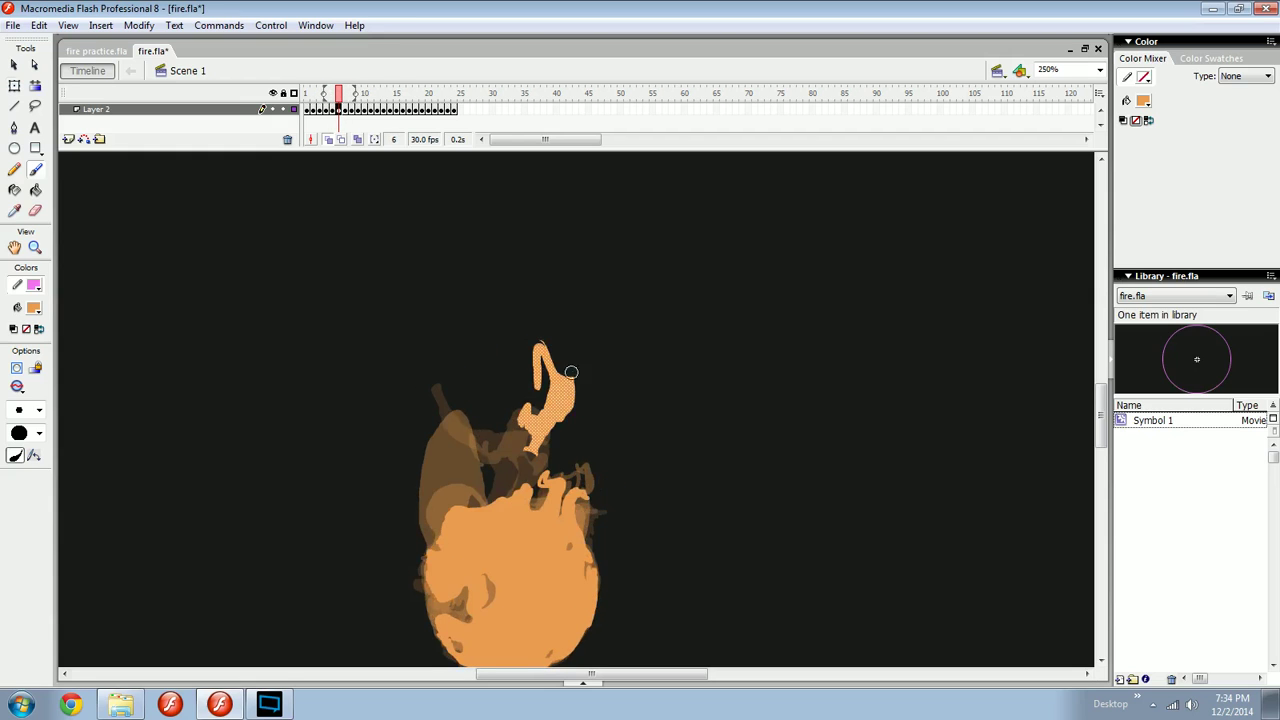
{"action": "key", "text": "q"}
{"action": "left_click_drag", "start_coordinate": [586, 340], "coordinate": [571, 333]}
{"action": "left_click_drag", "start_coordinate": [563, 392], "coordinate": [556, 389]}
{"action": "left_click", "coordinate": [584, 381]}
{"action": "key", "text": "v"}
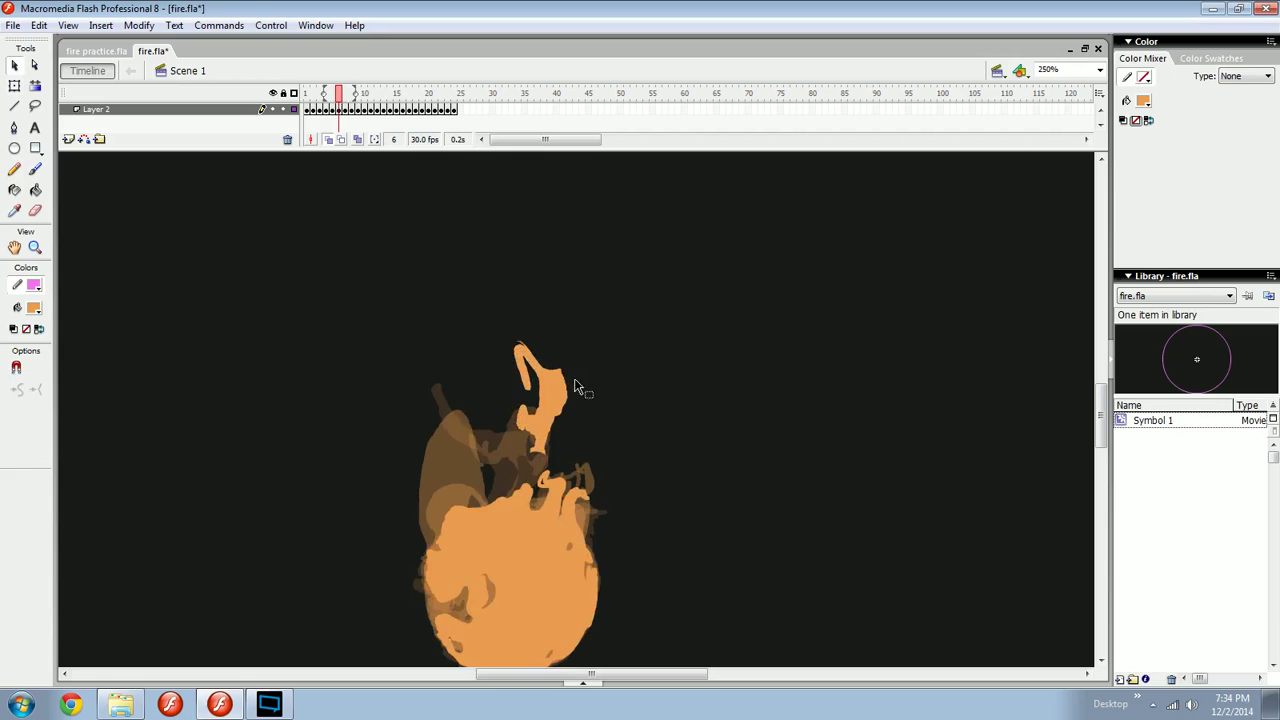
{"action": "key", "text": "comma"}
{"action": "key", "text": "period"}
{"action": "key", "text": "n"}
{"action": "key", "text": "comma"}
{"action": "key", "text": "period"}
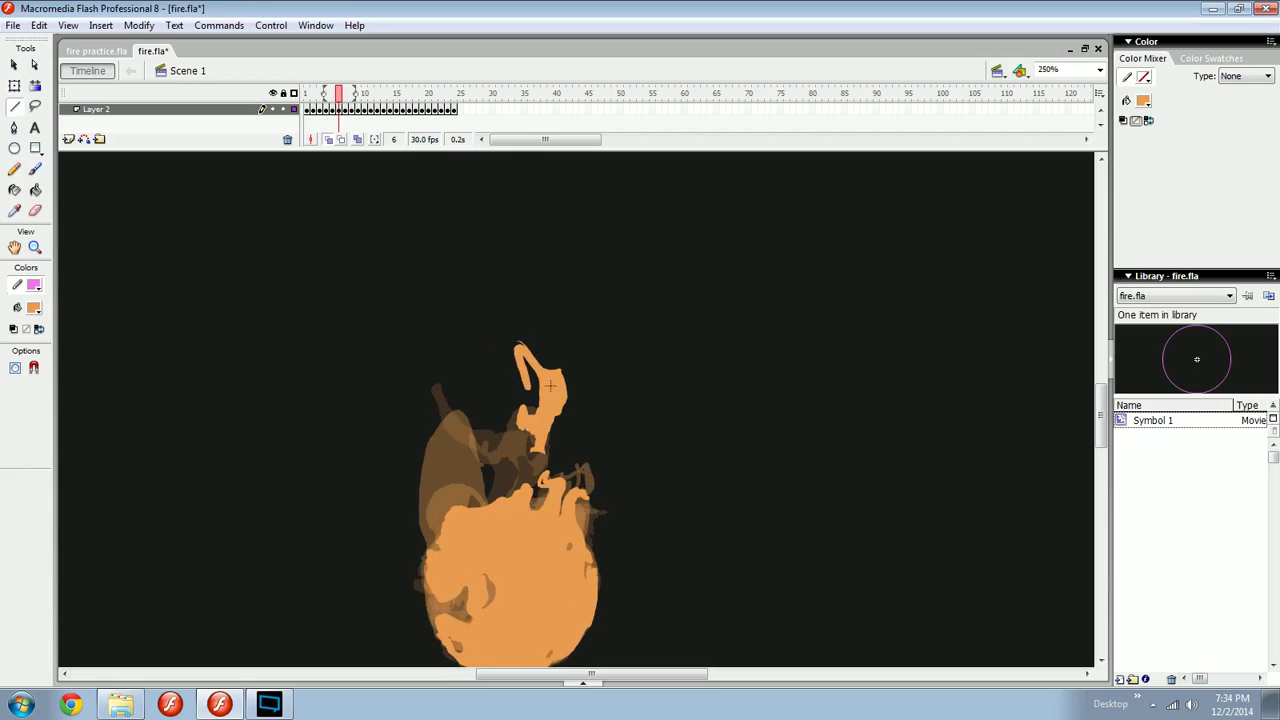
Brush in the rising detached wisp on frame 7 with a thin tip trailing left, checking it against frame 6.
{"action": "key", "text": "b"}
{"action": "key", "text": "period"}
{"action": "mouse_move", "coordinate": [549, 364]}
{"action": "left_mouse_down"}
{"action": "mouse_move", "coordinate": [545, 348]}
{"action": "mouse_move", "coordinate": [559, 392]}
{"action": "left_mouse_up"}
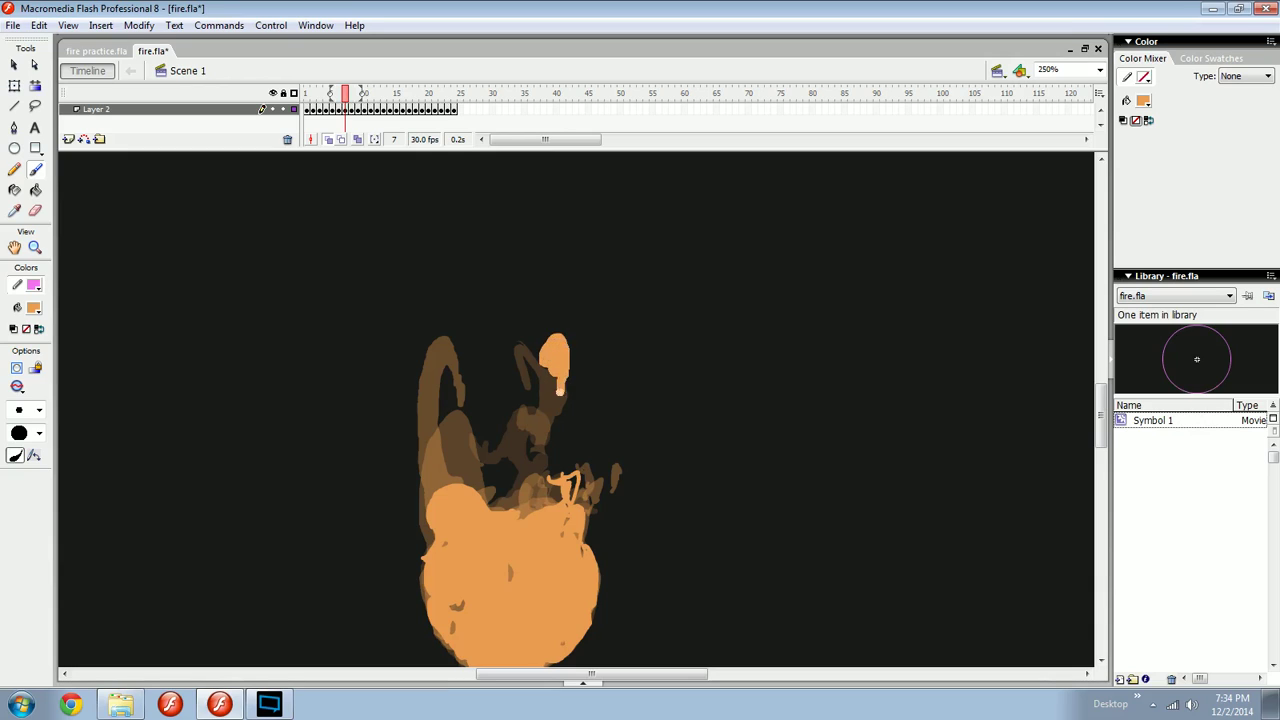
{"action": "mouse_move", "coordinate": [533, 451]}
{"action": "left_mouse_down"}
{"action": "mouse_move", "coordinate": [540, 290]}
{"action": "mouse_move", "coordinate": [562, 403]}
{"action": "left_mouse_up"}
{"action": "key", "text": "ctrl+z"}
{"action": "key", "text": "comma"}
{"action": "key", "text": "period"}
{"action": "left_click_drag", "start_coordinate": [512, 344], "coordinate": [553, 379]}
{"action": "key", "text": "comma"}
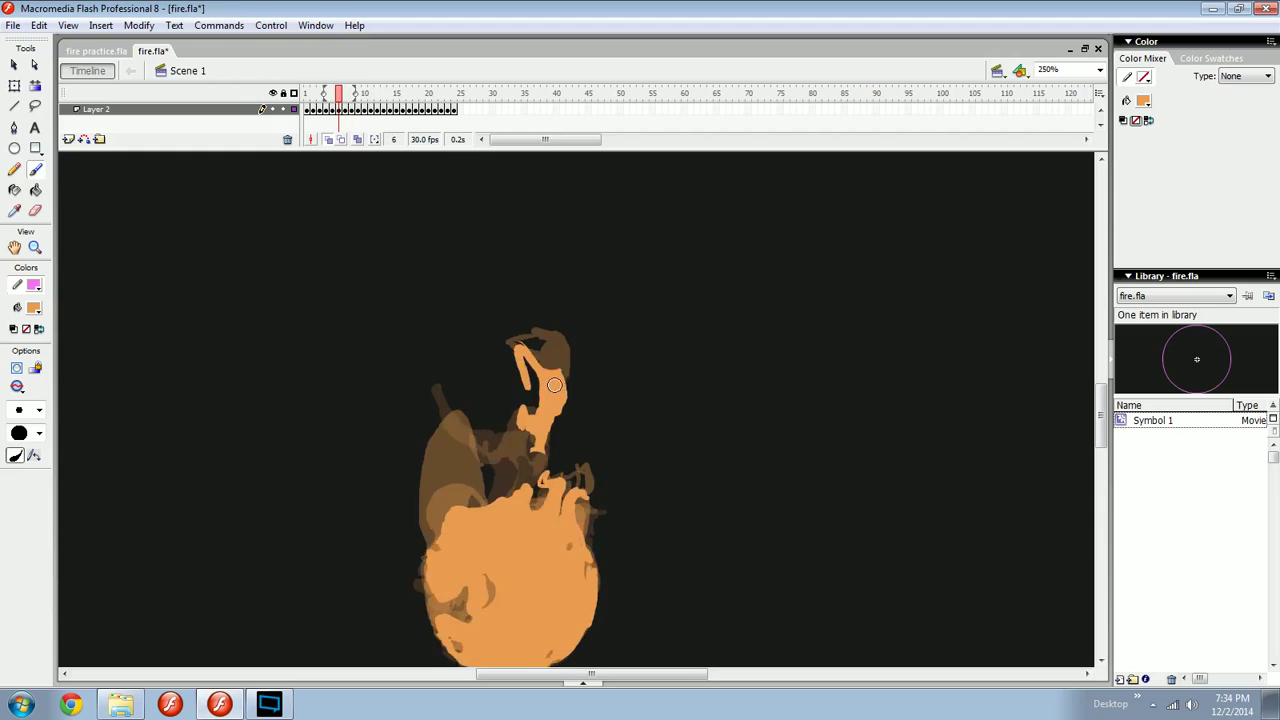
{"action": "key", "text": "period"}
{"action": "key", "text": "comma"}
{"action": "key", "text": "period"}
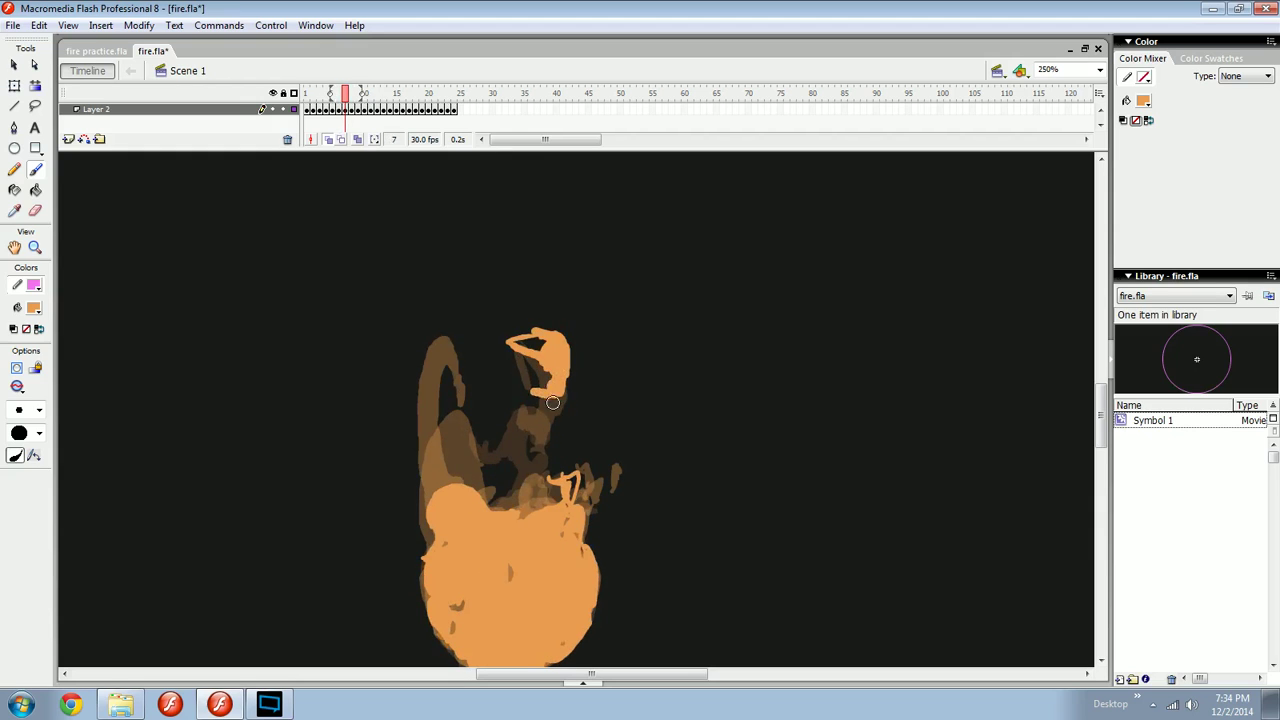
{"action": "key", "text": "comma"}
{"action": "key", "text": "period"}
{"action": "key", "text": "comma"}
{"action": "key", "text": "period"}
Paint the detached wisp on frame 8 as an arch slightly above its frame 7 position.
{"action": "key", "text": "period"}
{"action": "key", "text": "comma"}
{"action": "key", "text": "period"}
{"action": "left_click_drag", "start_coordinate": [543, 312], "coordinate": [540, 303]}
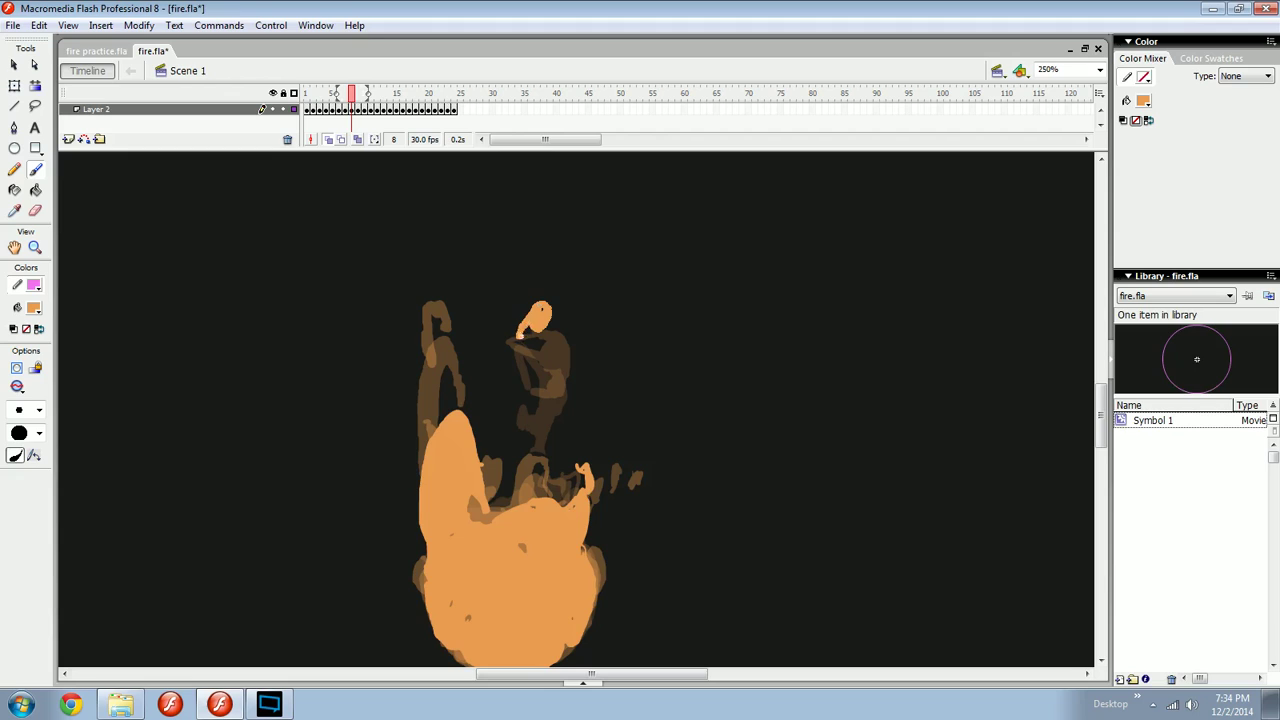
{"action": "mouse_move", "coordinate": [545, 308]}
{"action": "left_mouse_down"}
{"action": "mouse_move", "coordinate": [570, 325]}
{"action": "mouse_move", "coordinate": [565, 342]}
{"action": "left_mouse_up"}
{"action": "key", "text": "comma"}
{"action": "key", "text": "period"}
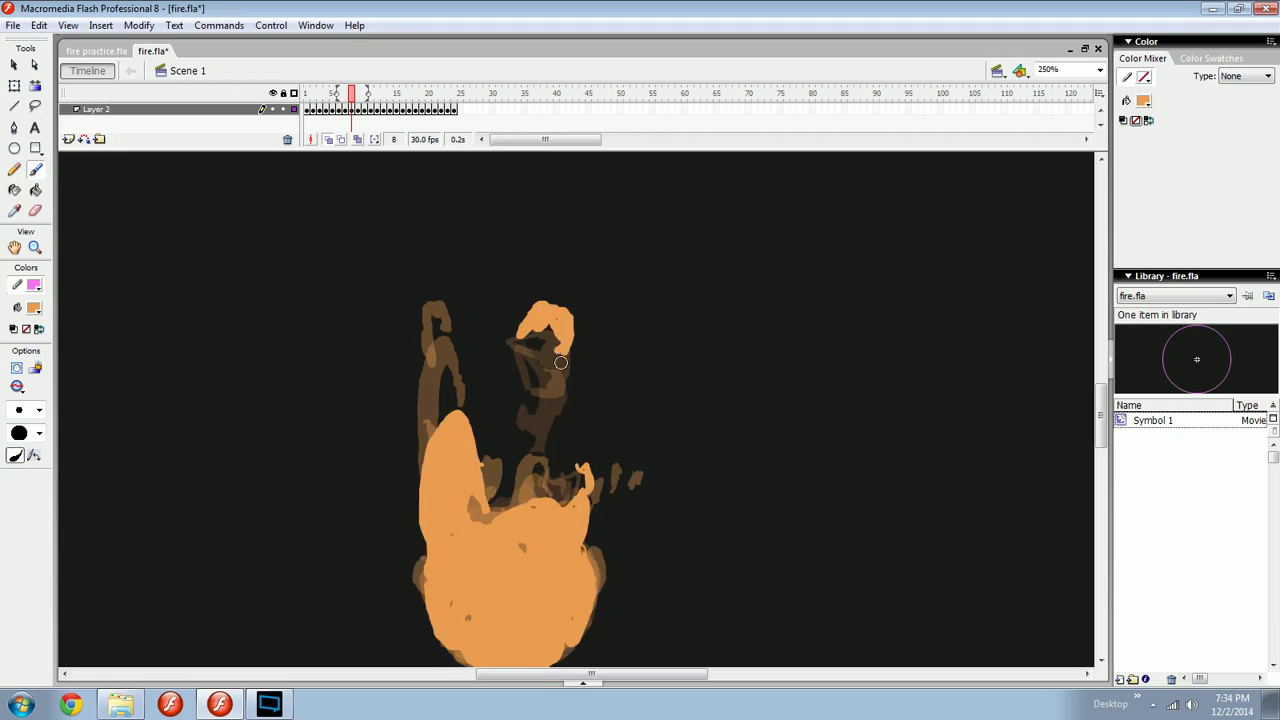
Paint progressively smaller, higher curled wisps on frames 9 and 10 and compare them with the neighbouring frames.
{"action": "key", "text": "period"}
{"action": "left_click_drag", "start_coordinate": [540, 356], "coordinate": [553, 341]}
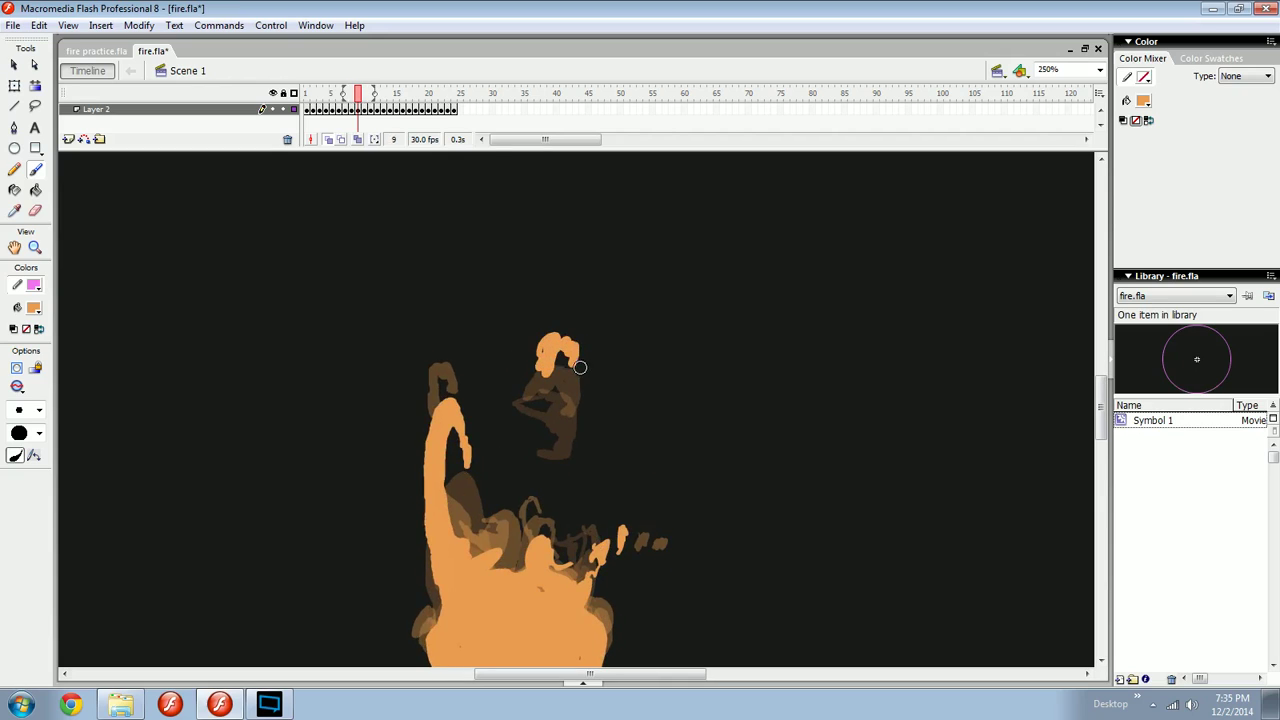
{"action": "key", "text": "period"}
{"action": "mouse_move", "coordinate": [546, 306]}
{"action": "left_mouse_down"}
{"action": "mouse_move", "coordinate": [542, 336]}
{"action": "mouse_move", "coordinate": [568, 308]}
{"action": "mouse_move", "coordinate": [547, 349]}
{"action": "left_mouse_up"}
{"action": "key", "text": "comma"}
{"action": "key", "text": "period"}
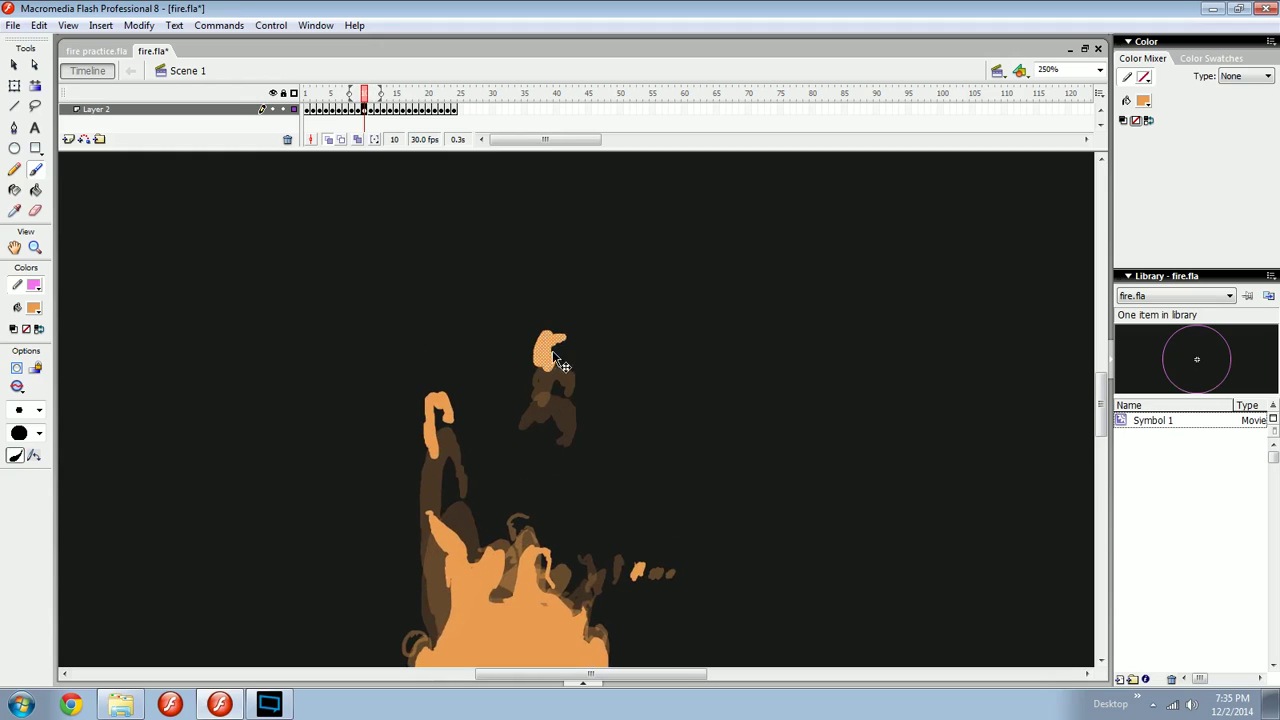
{"action": "key", "text": "comma"}
{"action": "key", "text": "comma"}
{"action": "key", "text": "period"}
{"action": "key", "text": "period"}
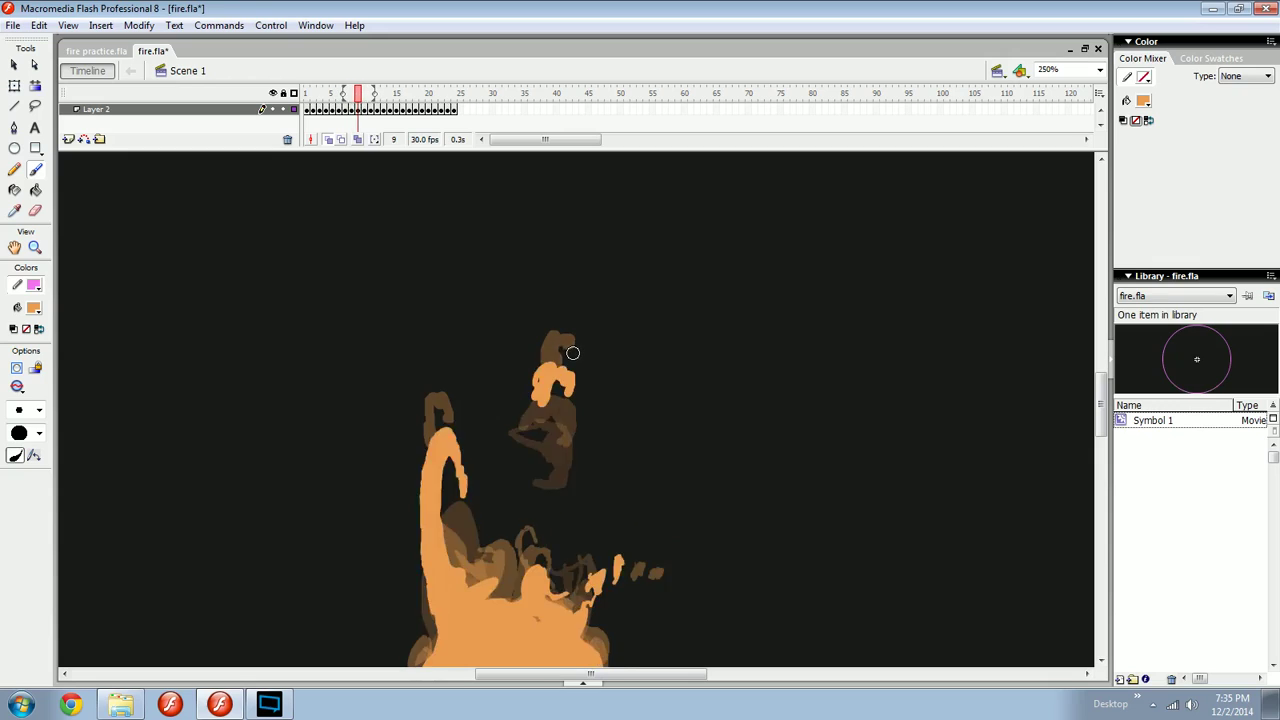
Continue the rising wisp on frames 11 and 12 as small shrinking blobs above the previous ones.
{"action": "key", "text": "period"}
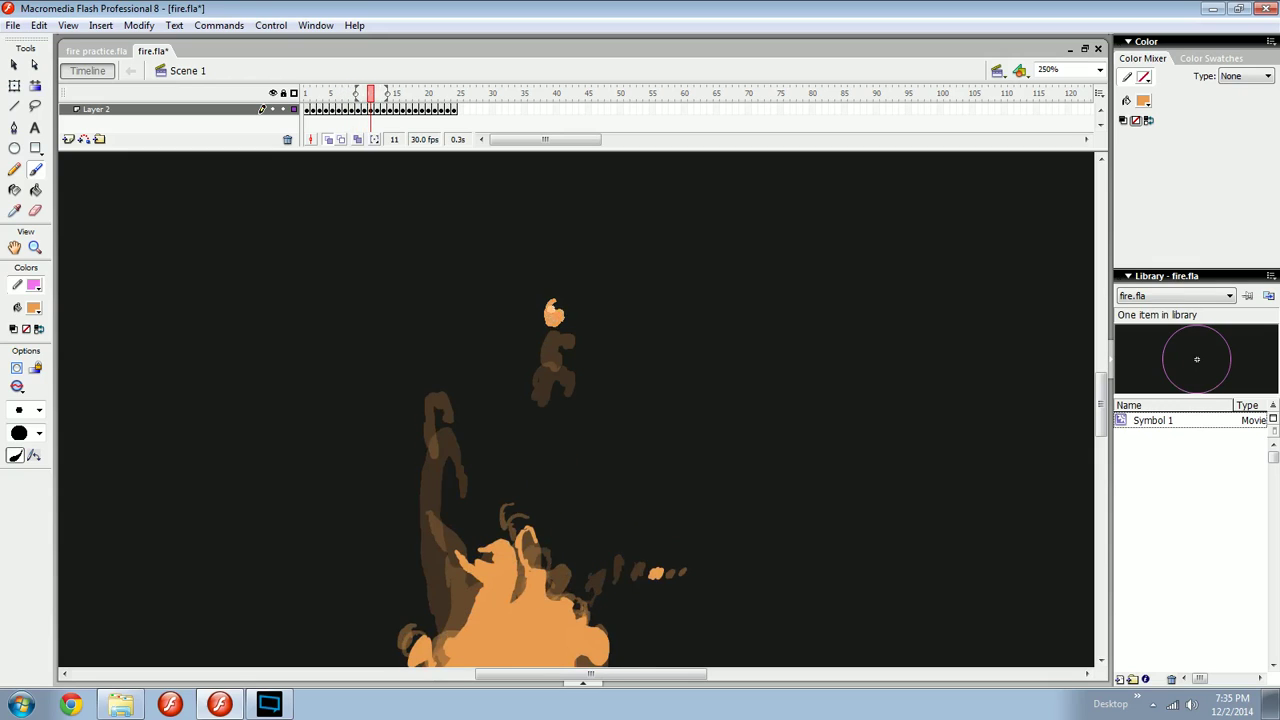
{"action": "key", "text": "comma"}
{"action": "mouse_move", "coordinate": [551, 309]}
{"action": "left_mouse_down"}
{"action": "mouse_move", "coordinate": [558, 301]}
{"action": "mouse_move", "coordinate": [563, 364]}
{"action": "left_mouse_up"}
{"action": "key", "text": "period"}
{"action": "key", "text": "period"}
{"action": "left_click_drag", "start_coordinate": [553, 327], "coordinate": [546, 336]}
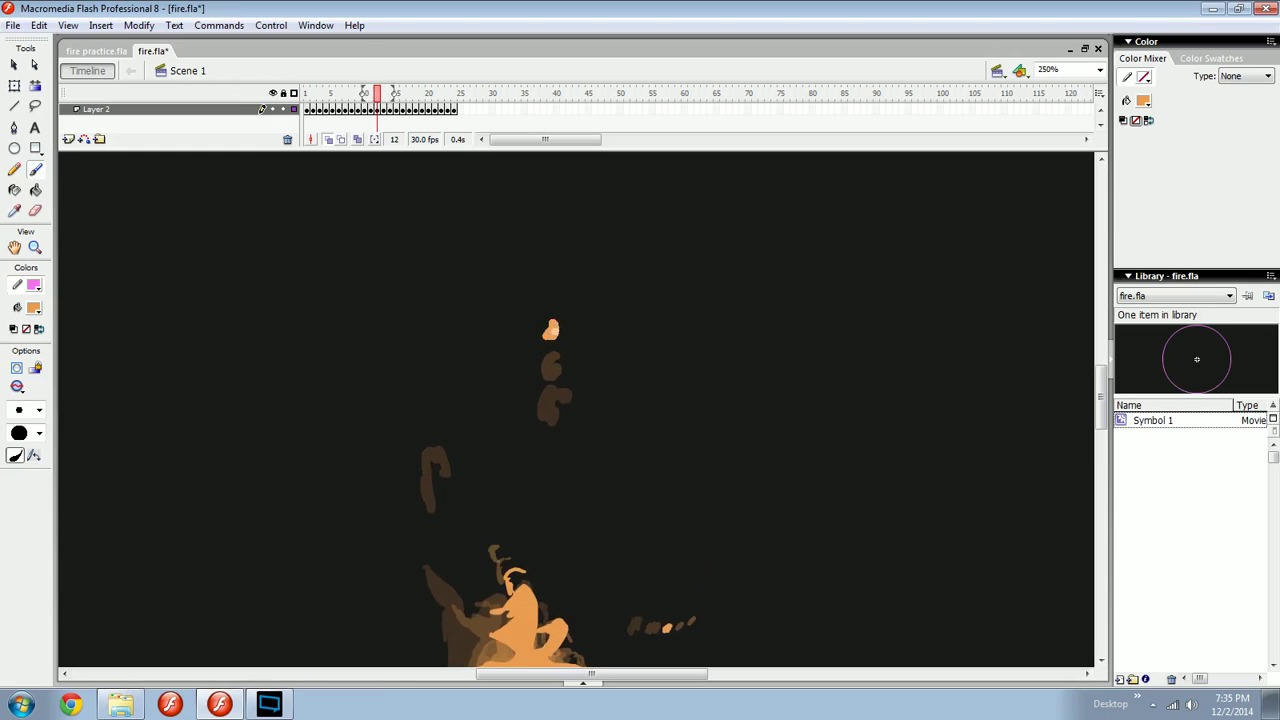
Paint the wisp as ever smaller specks rising straight up on frames 13 to 17 until it vanishes.
{"action": "key", "text": "period"}
{"action": "key", "text": "period"}
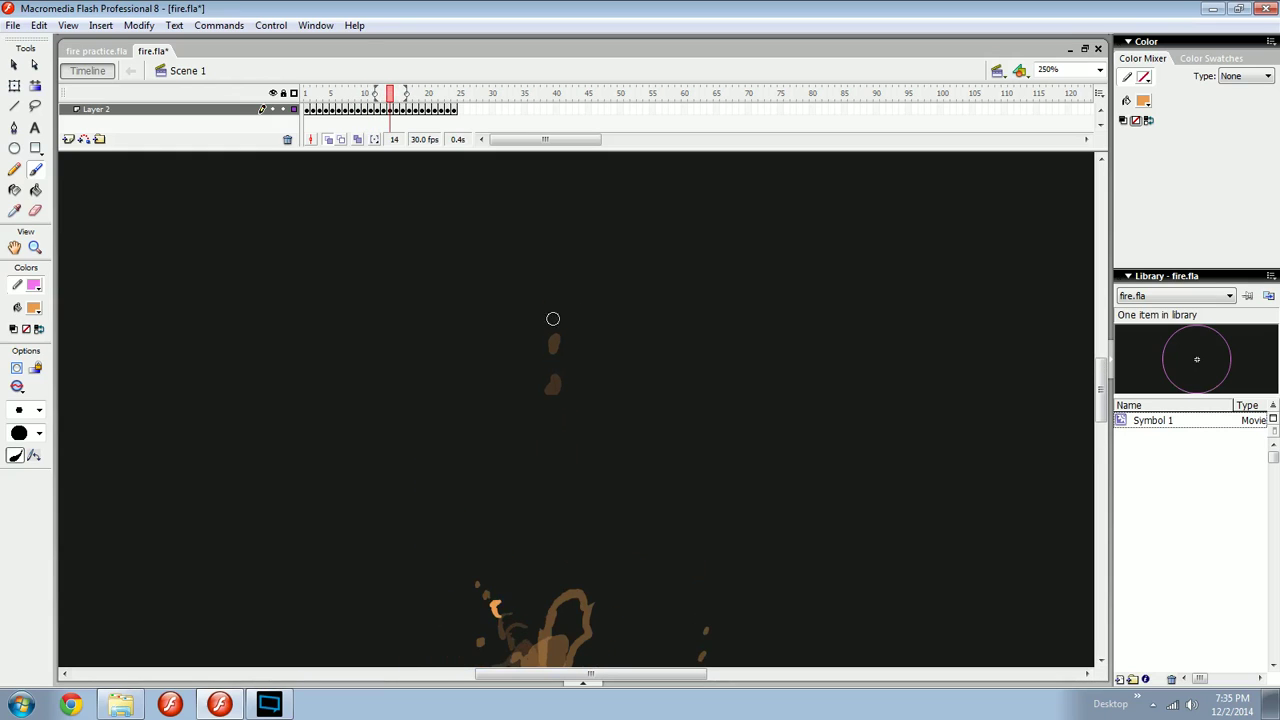
{"action": "key", "text": "period"}
{"action": "scroll", "coordinate": [551, 266], "scroll_direction": "up", "scroll_amount": 2}
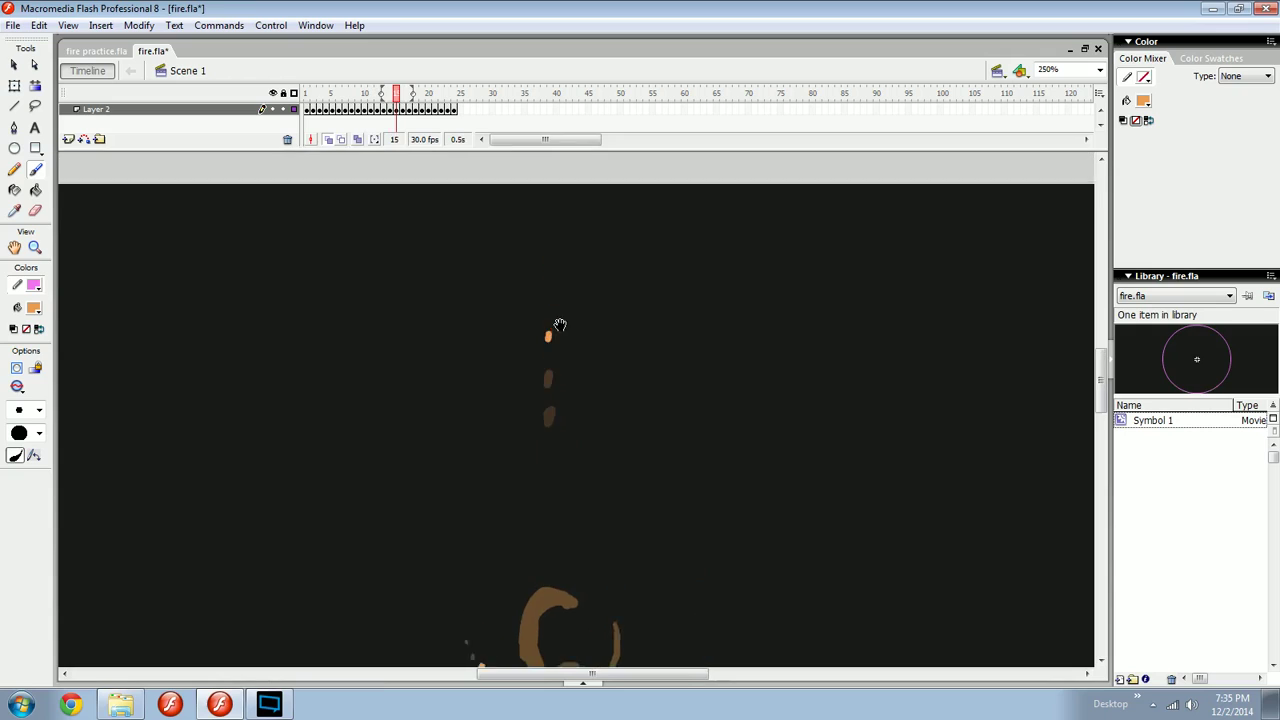
{"action": "key", "text": "period"}
{"action": "key", "text": "period"}
{"action": "key", "text": "period"}
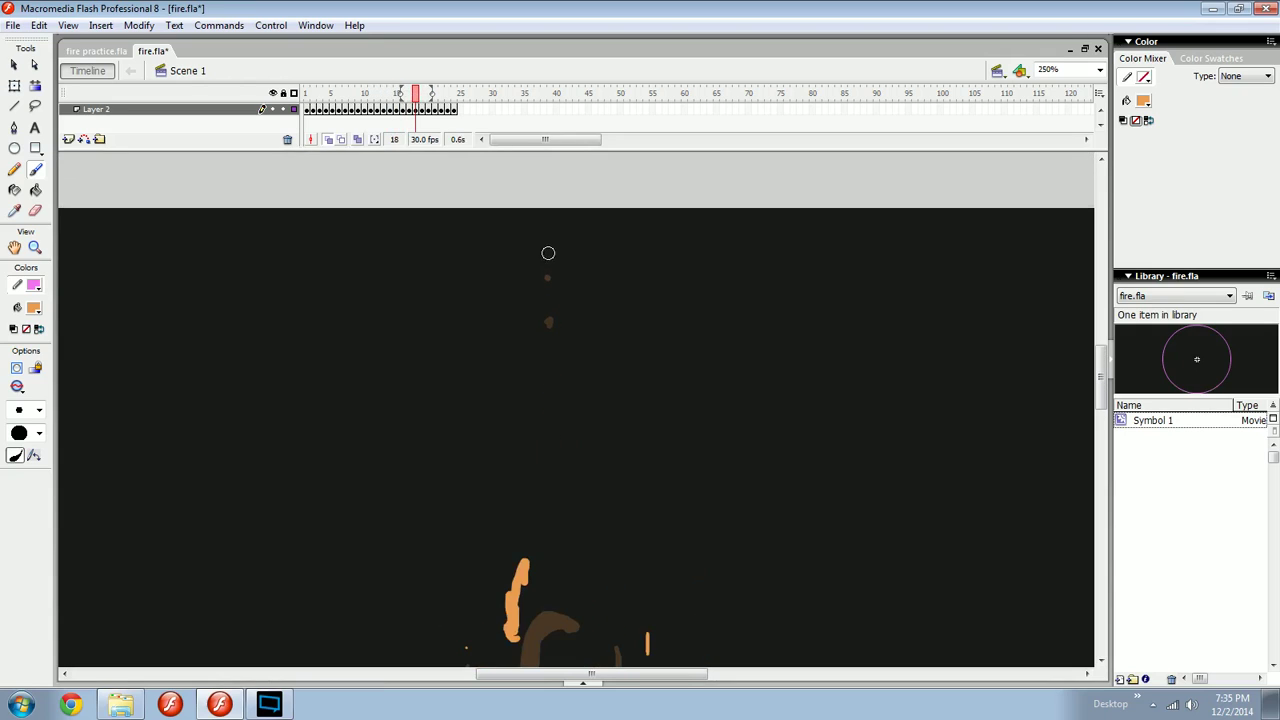
Review the rising wisp backward through the frames to frame 4 and save the file.
{"action": "key", "text": "comma"}
{"action": "key", "text": "comma"}
{"action": "key", "text": "comma"}
{"action": "key", "text": "comma"}
{"action": "key", "text": "comma"}
{"action": "key", "text": "comma"}
{"action": "key", "text": "comma"}
{"action": "key", "text": "comma"}
{"action": "key", "text": "comma"}
{"action": "key", "text": "comma"}
{"action": "key", "text": "comma"}
{"action": "key", "text": "comma"}
{"action": "scroll", "coordinate": [580, 390], "scroll_direction": "down", "scroll_amount": 2}
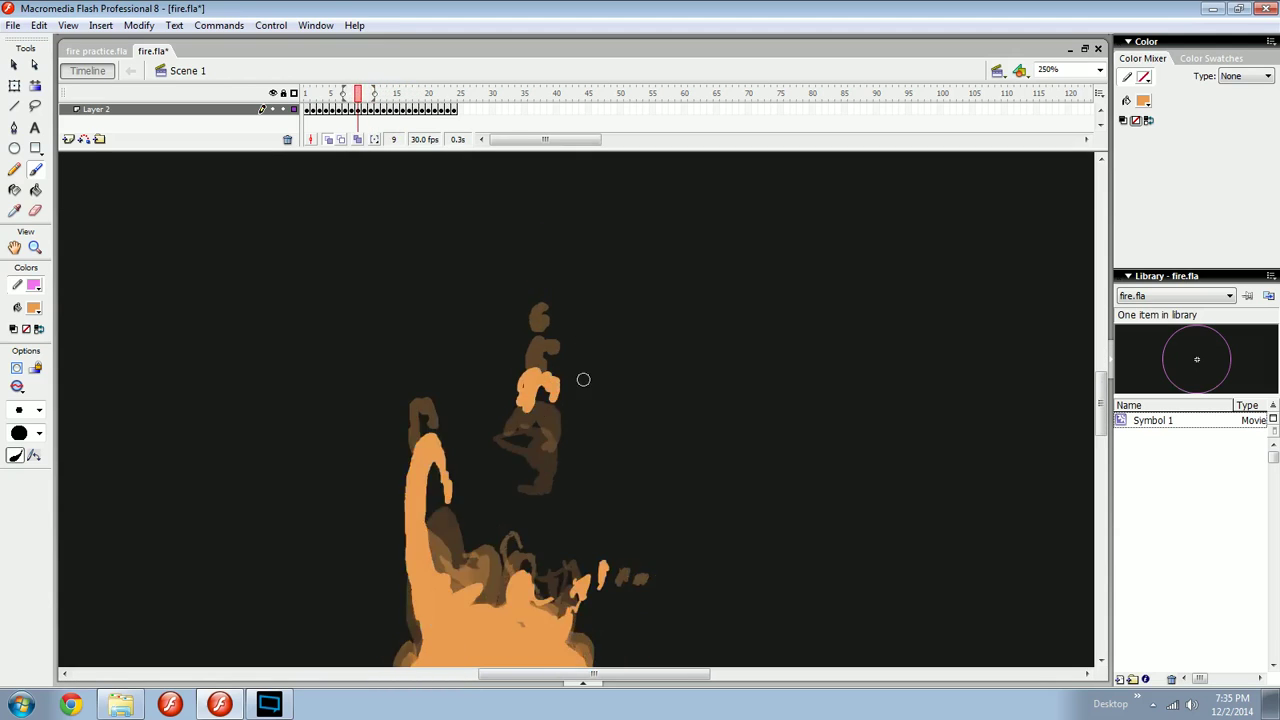
{"action": "key", "text": "comma"}
{"action": "key", "text": "comma"}
{"action": "key", "text": "ctrl+s"}
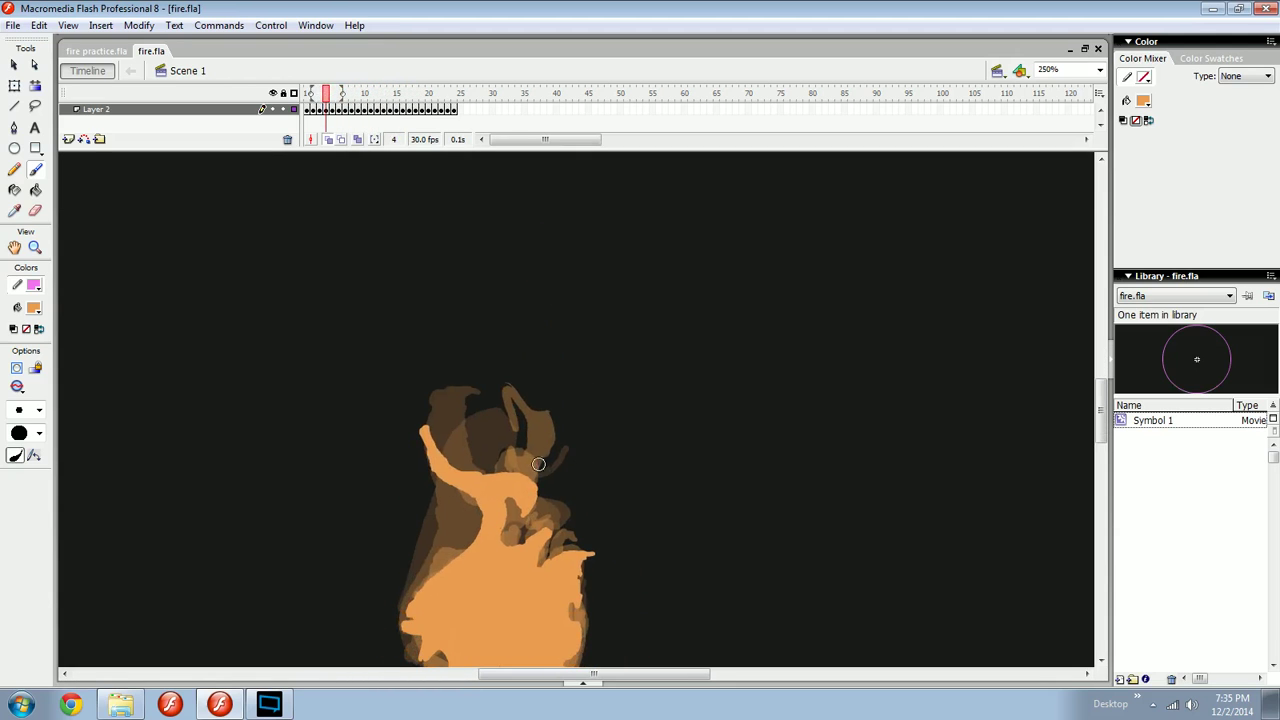
Paint a small streak left of the detached wisp on frame 6 and step forward to frame 13.
{"action": "key", "text": "period"}
{"action": "key", "text": "comma"}
{"action": "key", "text": "period"}
{"action": "key", "text": "comma"}
{"action": "key", "text": "period"}
{"action": "left_click_drag", "start_coordinate": [437, 465], "coordinate": [467, 507]}
{"action": "key", "text": "period"}
{"action": "key", "text": "period"}
{"action": "key", "text": "period"}
{"action": "key", "text": "period"}
{"action": "key", "text": "period"}
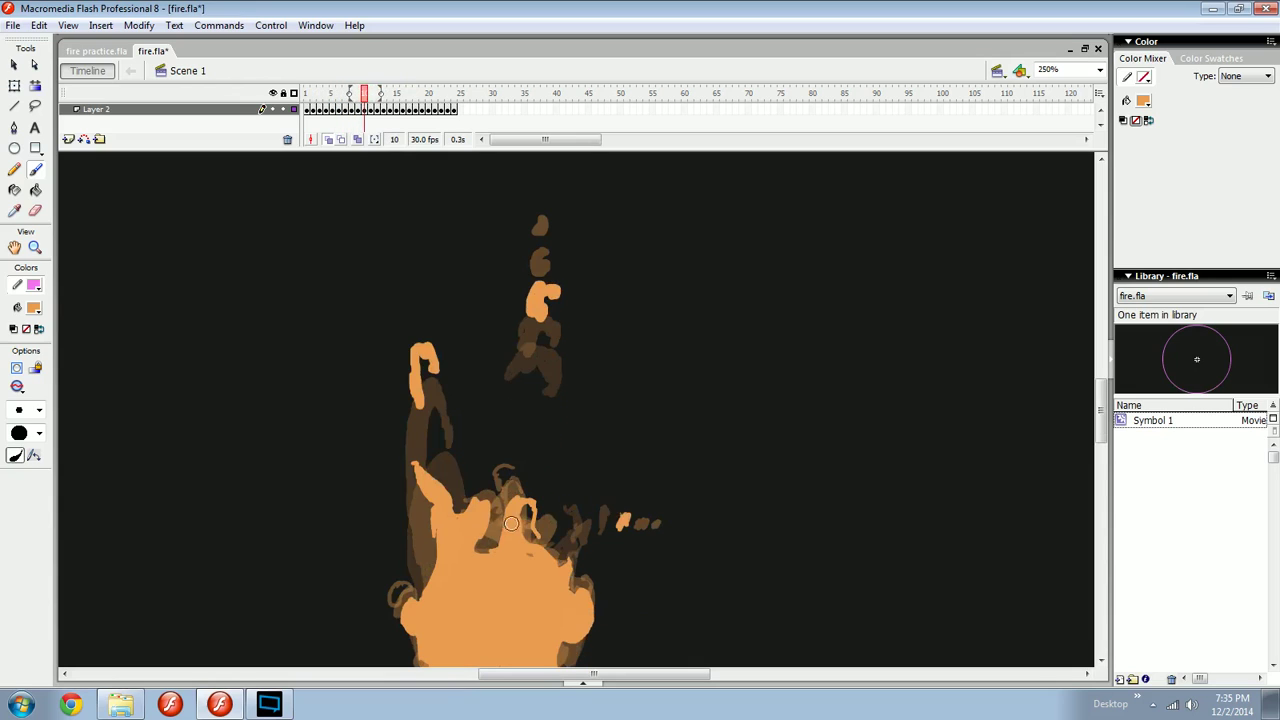
{"action": "key", "text": "period"}
{"action": "key", "text": "period"}
{"action": "key", "text": "period"}
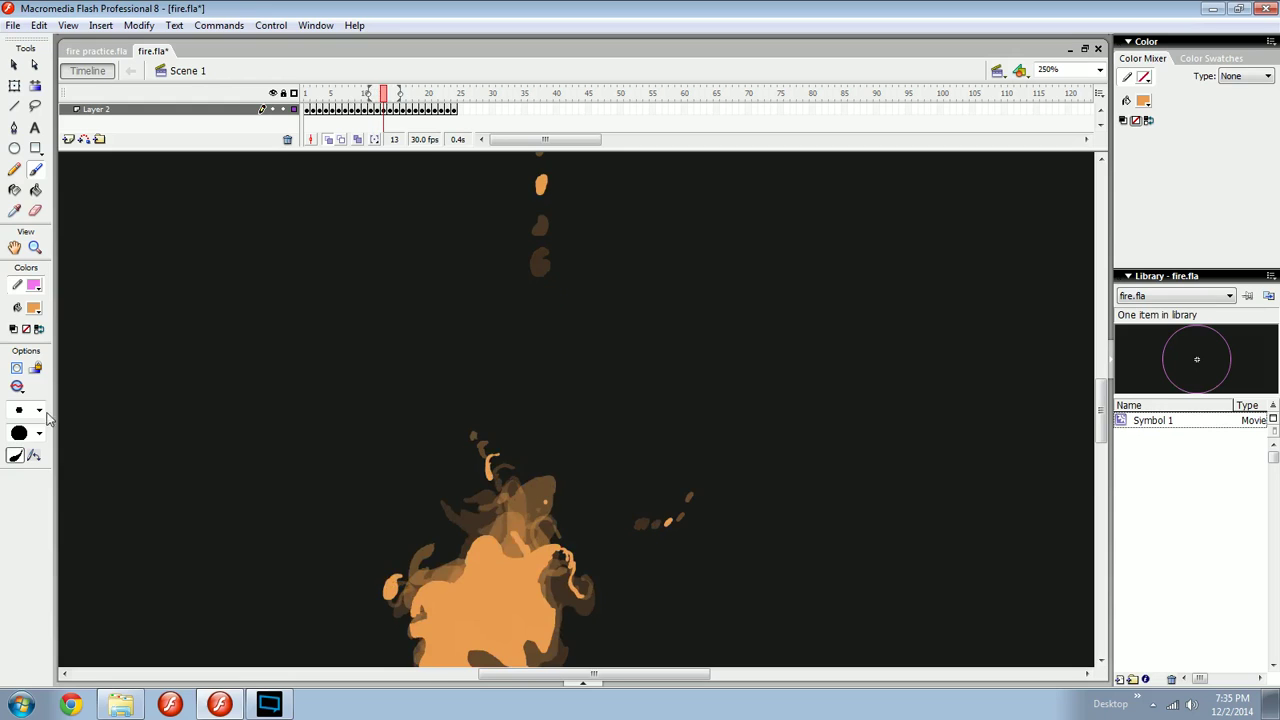
Change the brush size and paint a small spark beside the detached wisp on frame 6.
{"action": "left_click", "coordinate": [40, 411]}
{"action": "left_click", "coordinate": [34, 452]}
{"action": "key", "text": "comma"}
{"action": "key", "text": "comma"}
{"action": "key", "text": "comma"}
{"action": "key", "text": "comma"}
{"action": "key", "text": "comma"}
{"action": "key", "text": "comma"}
{"action": "key", "text": "comma"}
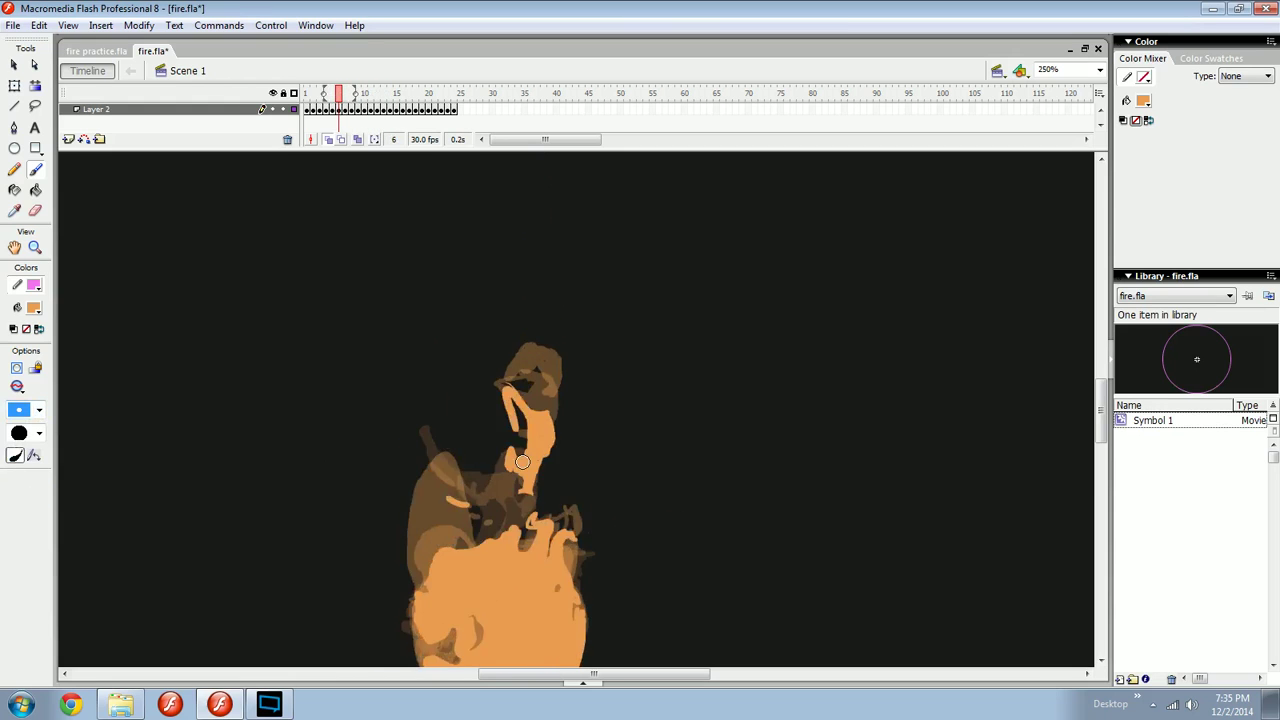
{"action": "key", "text": "comma"}
{"action": "key", "text": "comma"}
{"action": "key", "text": "period"}
{"action": "key", "text": "period"}
{"action": "left_click_drag", "start_coordinate": [512, 469], "coordinate": [510, 484]}
Carry the spark through to frame 13 as tiny dots drifting up and to the right.
{"action": "key", "text": "period"}
{"action": "key", "text": "period"}
{"action": "key", "text": "period"}
{"action": "key", "text": "period"}
{"action": "key", "text": "period"}
{"action": "key", "text": "period"}
{"action": "key", "text": "period"}
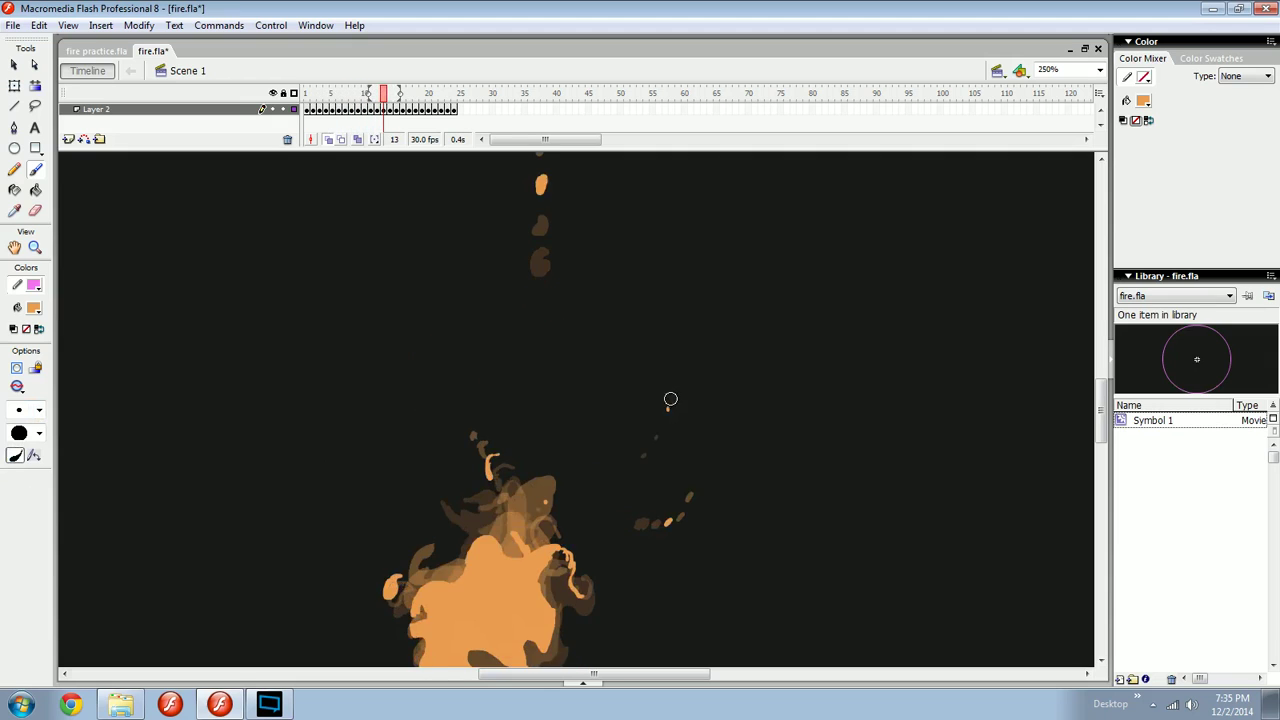
Extend the spark trail with tiny dots rising further to the right between frames 14 and 17.
{"action": "key", "text": "period"}
{"action": "left_click", "coordinate": [674, 378]}
{"action": "key", "text": "period"}
{"action": "key", "text": "period"}
{"action": "left_click", "coordinate": [686, 303]}
{"action": "key", "text": "period"}
{"action": "left_click", "coordinate": [689, 254]}
Step back and forth through the frames to check the motion of the spark trail.
{"action": "key", "text": "comma"}
{"action": "key", "text": "comma"}
{"action": "key", "text": "comma"}
{"action": "key", "text": "comma"}
{"action": "key", "text": "period"}
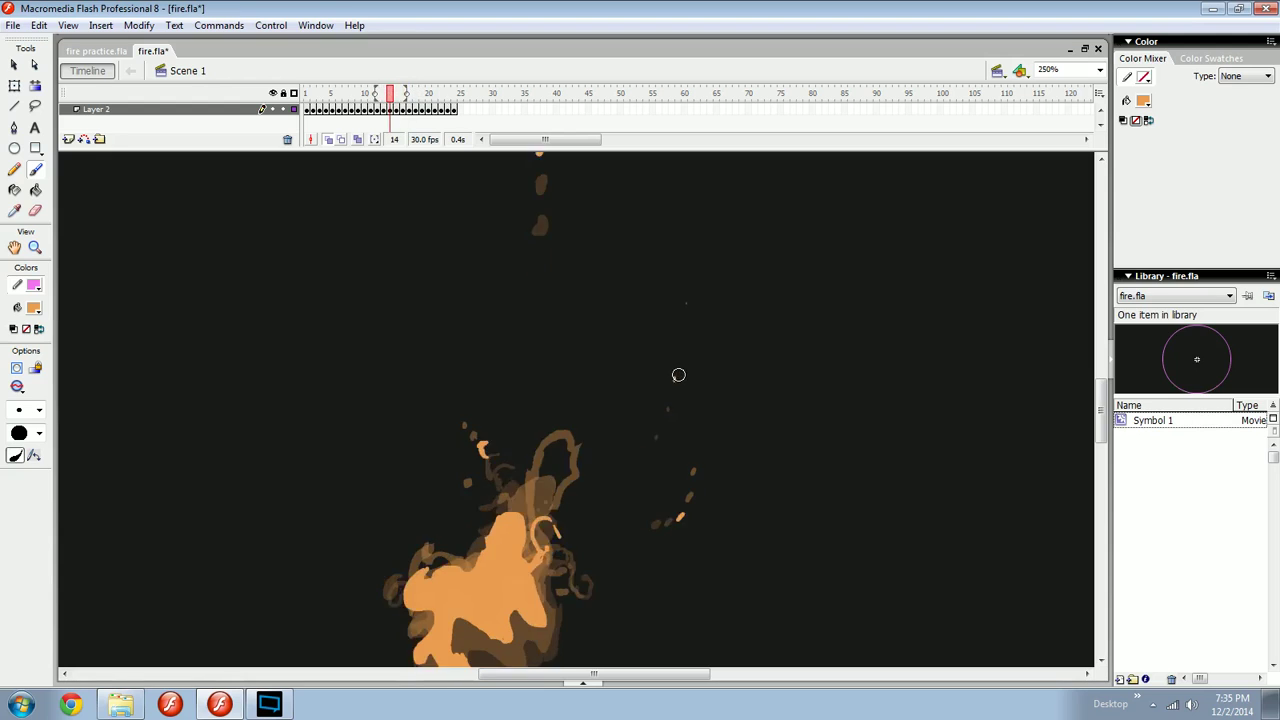
{"action": "key", "text": "period"}
{"action": "key", "text": "period"}
{"action": "key", "text": "period"}
{"action": "key", "text": "period"}
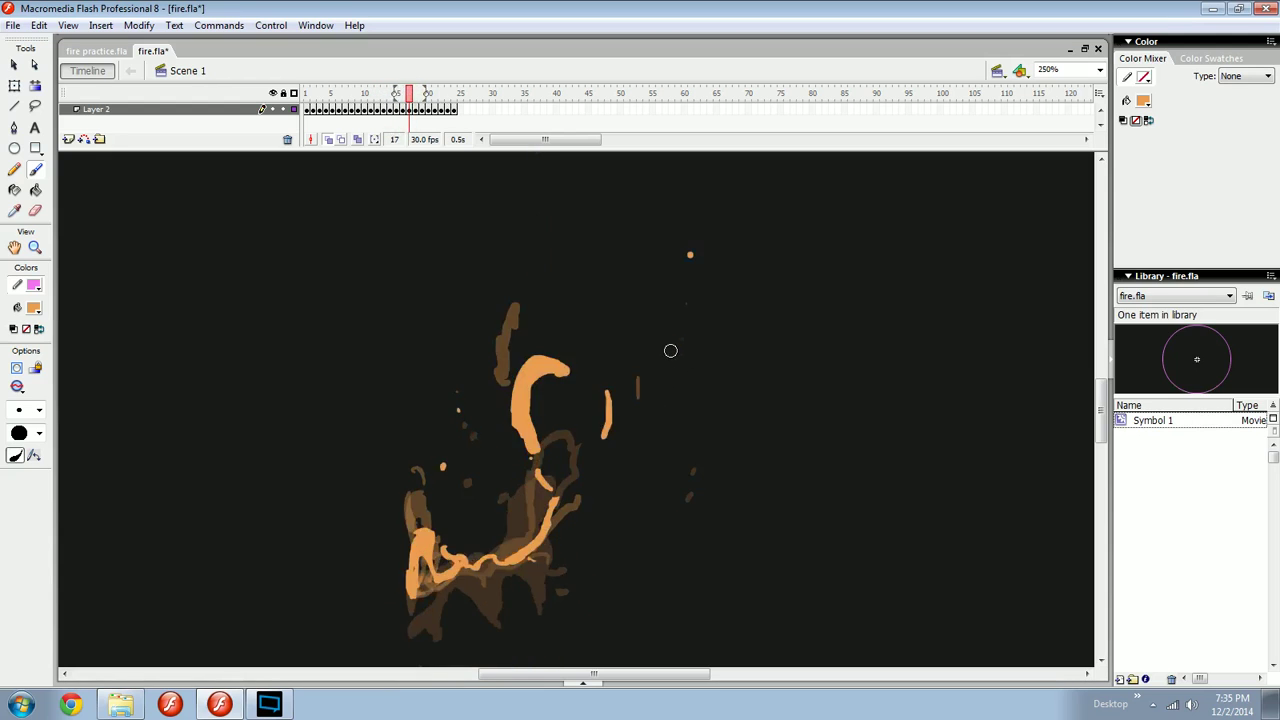
{"action": "key", "text": "comma"}
{"action": "key", "text": "comma"}
{"action": "key", "text": "comma"}
{"action": "key", "text": "comma"}
{"action": "key", "text": "comma"}
{"action": "key", "text": "comma"}
Fill the hollow curl at the flame's left edge on frames 11 and 12 with orange using the Paint Bucket.
{"action": "left_click_drag", "start_coordinate": [538, 548], "coordinate": [552, 446]}
{"action": "key", "text": "comma"}
{"action": "key", "text": "comma"}
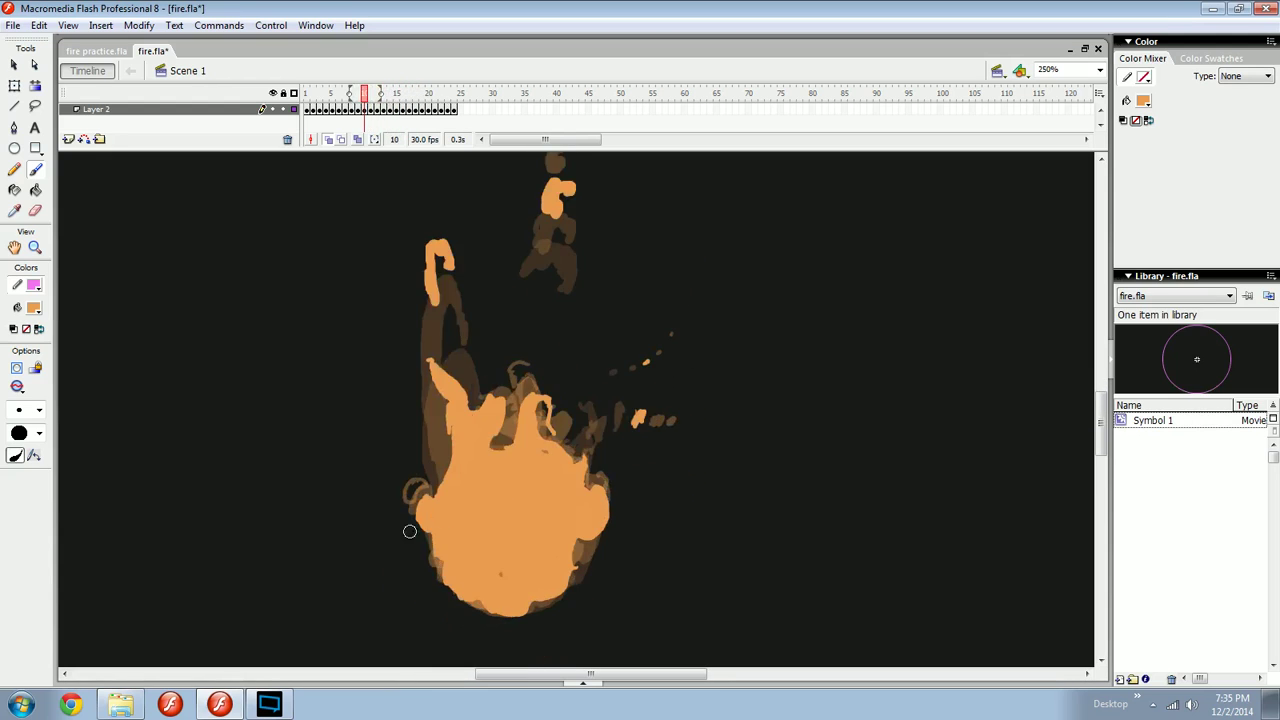
{"action": "key", "text": "period"}
{"action": "key", "text": "k"}
{"action": "left_click", "coordinate": [427, 497]}
{"action": "key", "text": "period"}
{"action": "left_click", "coordinate": [417, 488]}
{"action": "key", "text": "period"}
{"action": "key", "text": "comma"}
{"action": "key", "text": "comma"}
{"action": "key", "text": "comma"}
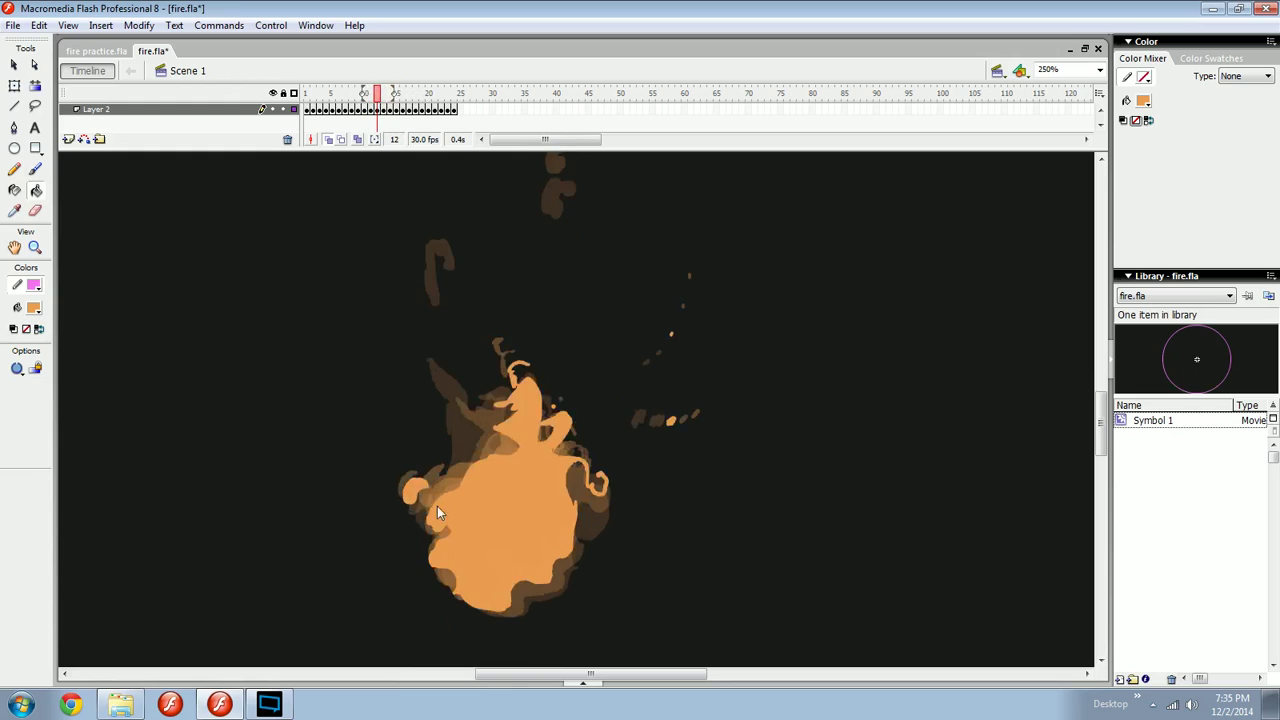
Save the file and go to frame 9 with the Brush tool active.
{"action": "key", "text": "b"}
{"action": "key", "text": "ctrl+s"}
{"action": "left_click_drag", "start_coordinate": [443, 507], "coordinate": [629, 459]}
{"action": "key", "text": "comma"}
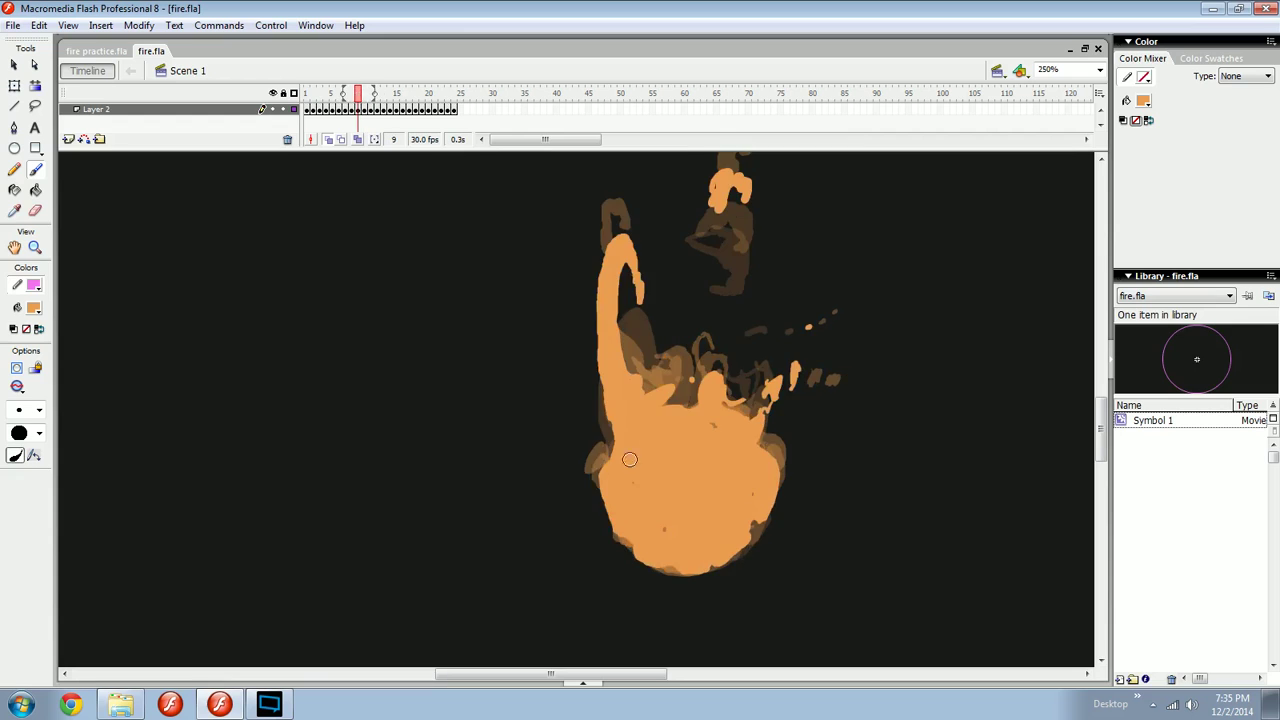
Paint small sparks breaking off the flame's left edge and rising frame by frame from frame 14 to 21.
{"action": "key", "text": "period"}
{"action": "key", "text": "period"}
{"action": "key", "text": "period"}
{"action": "key", "text": "period"}
{"action": "key", "text": "period"}
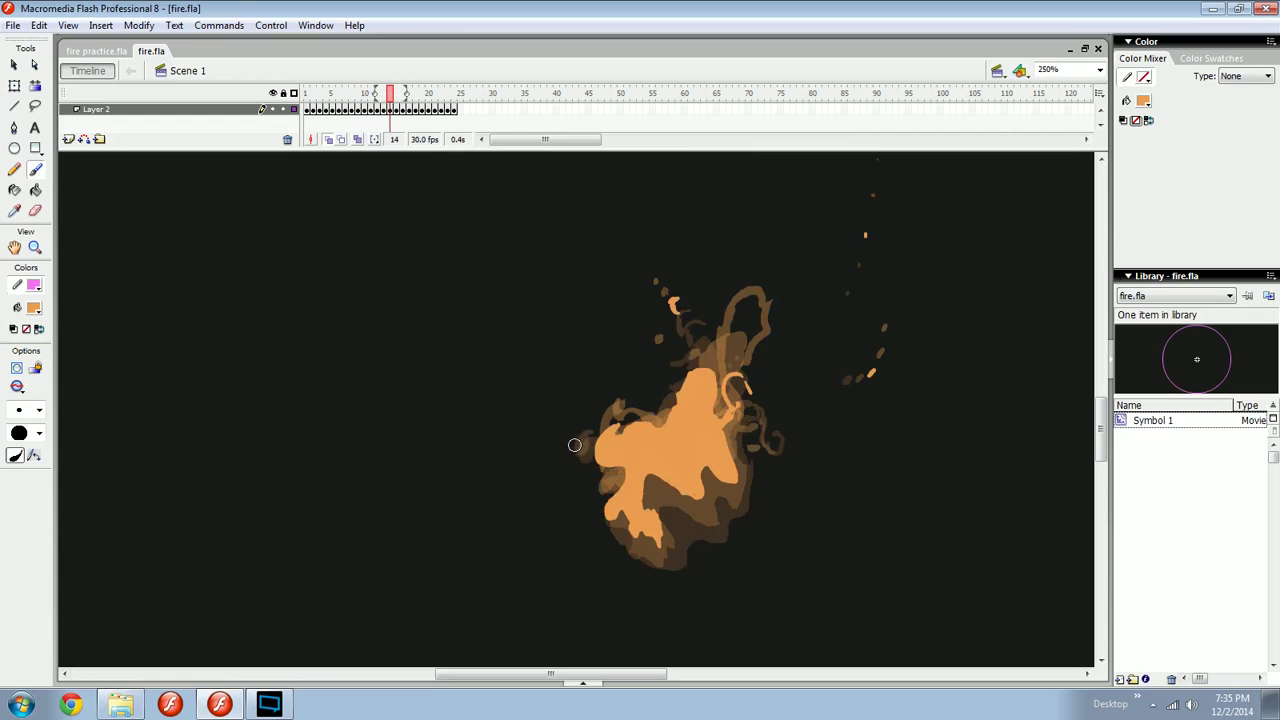
{"action": "left_click_drag", "start_coordinate": [573, 433], "coordinate": [576, 441]}
{"action": "key", "text": "comma"}
{"action": "key", "text": "period"}
{"action": "key", "text": "period"}
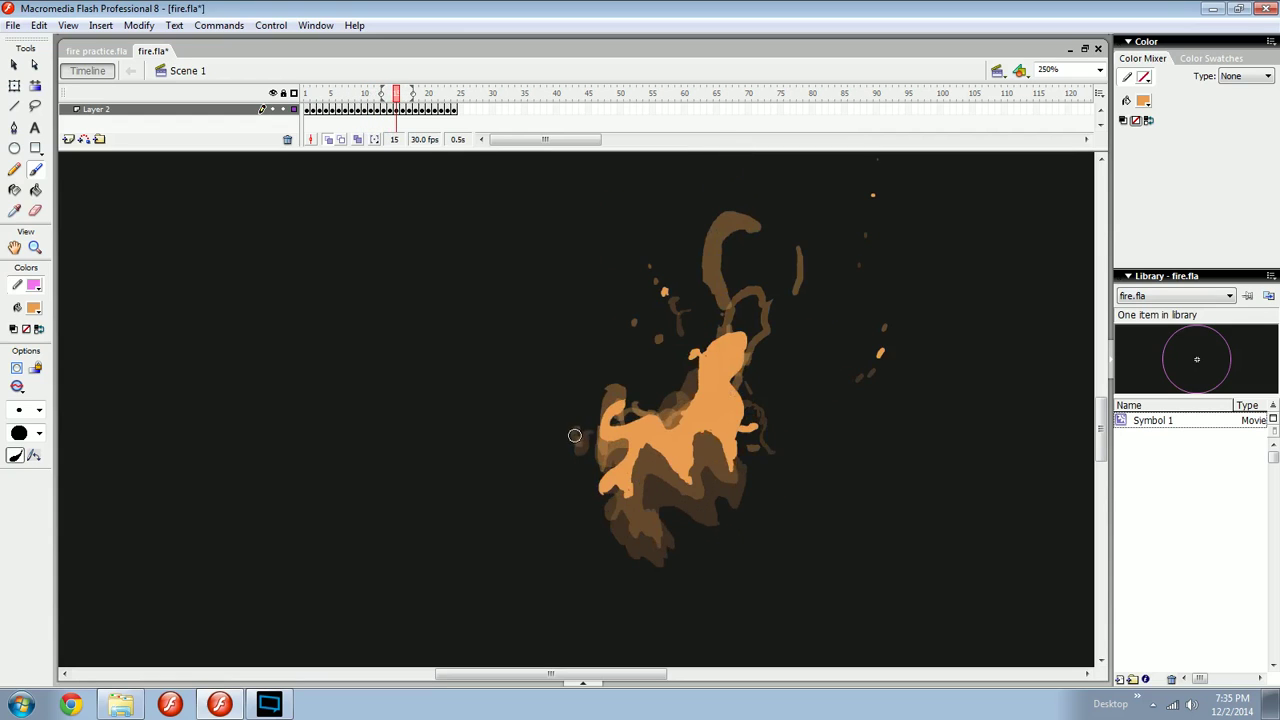
{"action": "key", "text": "period"}
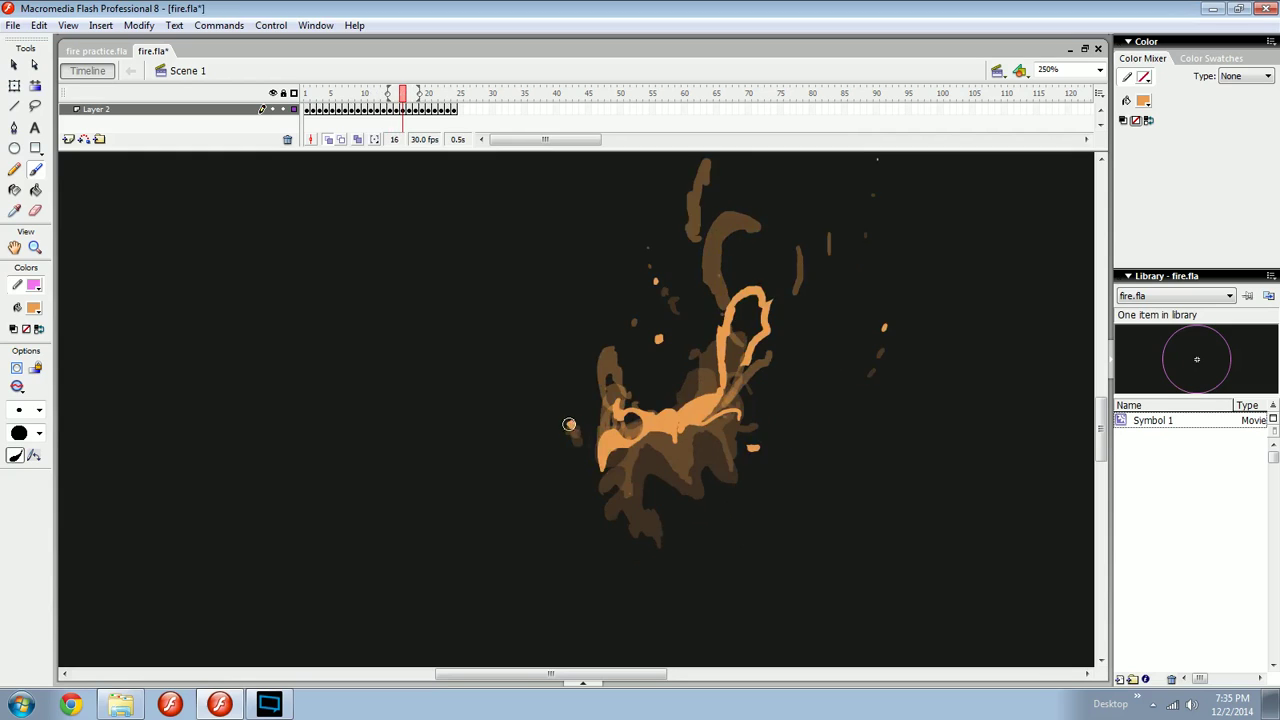
{"action": "key", "text": "period"}
{"action": "key", "text": "period"}
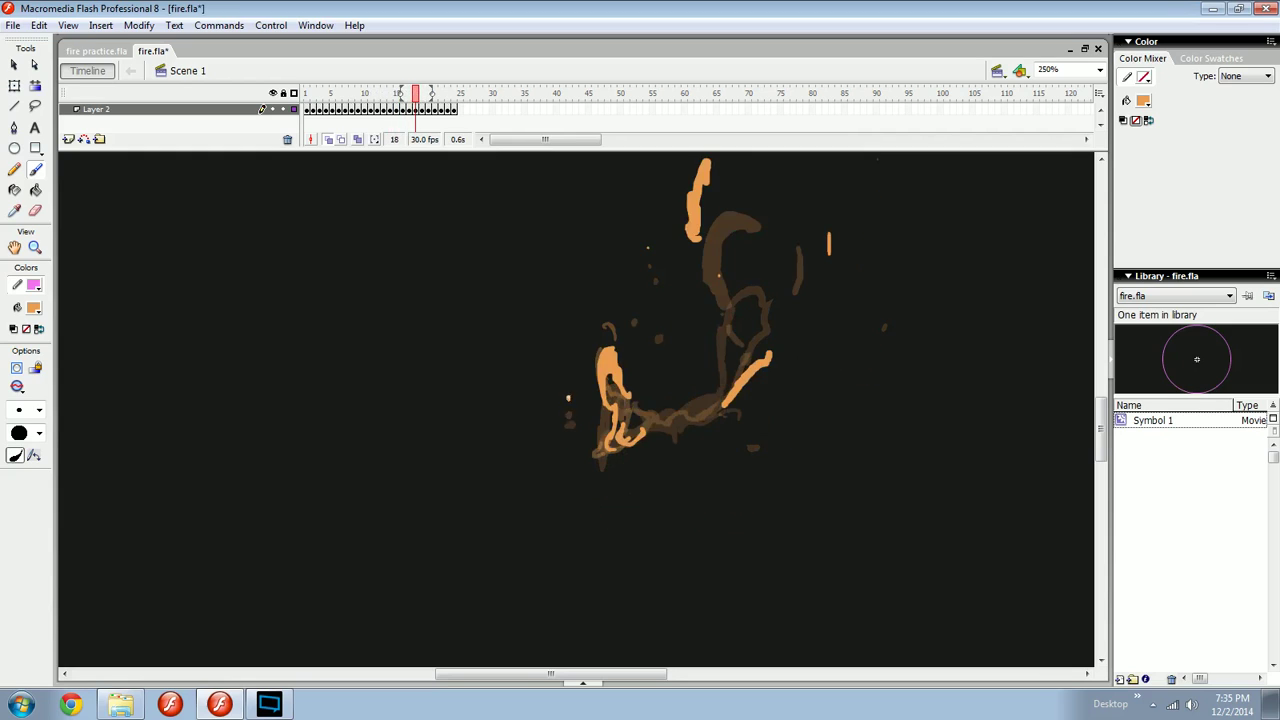
{"action": "key", "text": "period"}
{"action": "key", "text": "comma"}
{"action": "key", "text": "comma"}
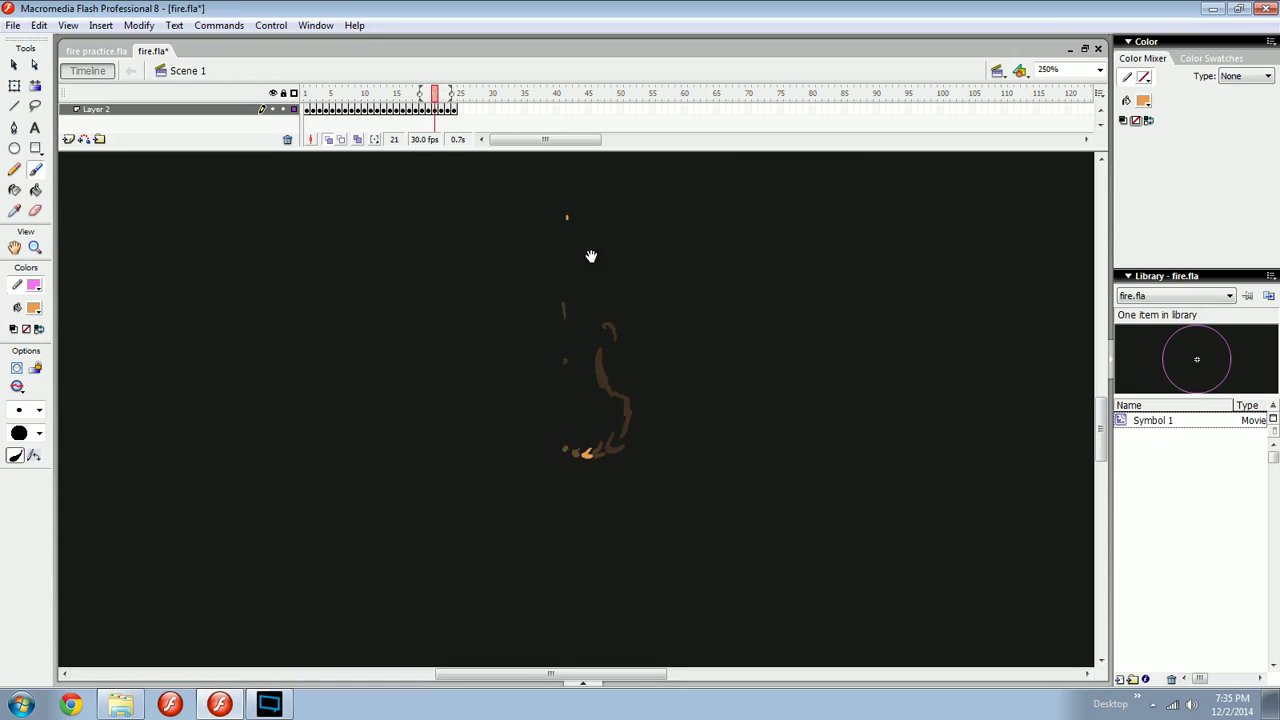
Step back from frame 21 to frame 9 to check the motion of the sparks.
{"action": "key", "text": "comma"}
{"action": "key", "text": "comma"}
{"action": "key", "text": "comma"}
{"action": "key", "text": "comma"}
{"action": "key", "text": "comma"}
{"action": "key", "text": "comma"}
{"action": "key", "text": "comma"}
{"action": "key", "text": "comma"}
{"action": "key", "text": "comma"}
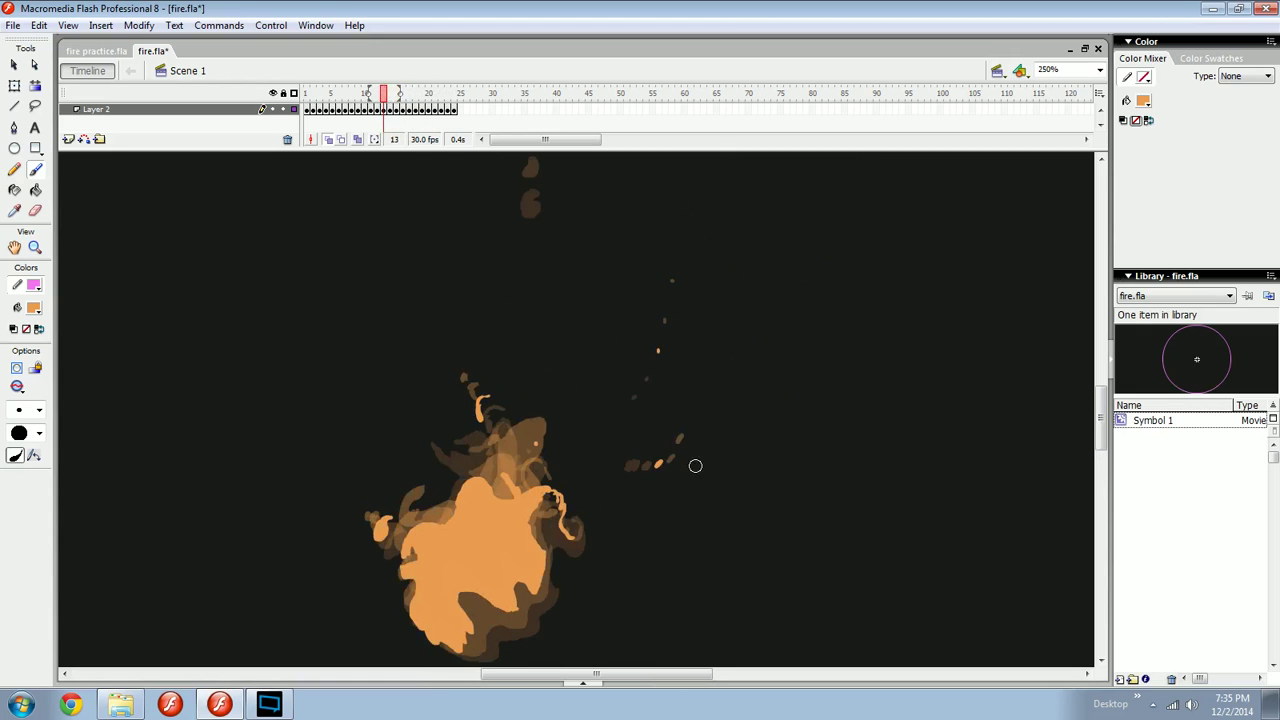
{"action": "key", "text": "period"}
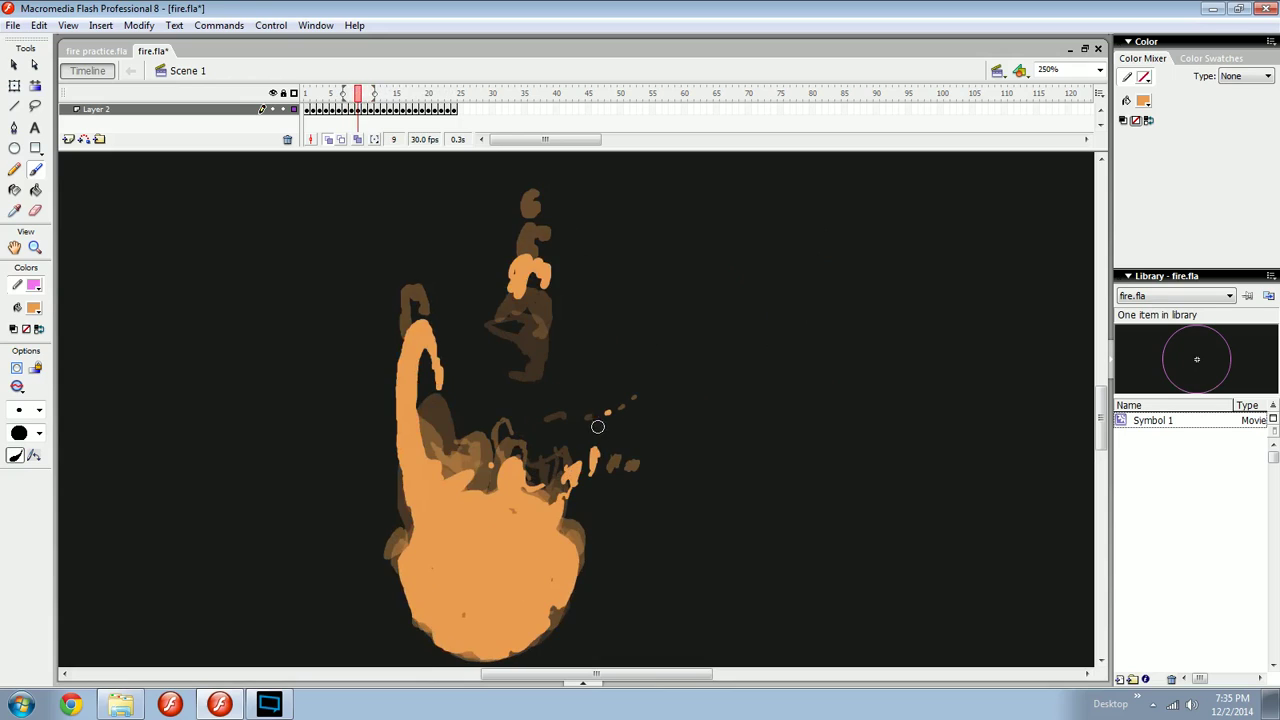
Try circling the right-hand spark trail with brush-drawn ovals between frames 9 and 16, and undo the strokes.
{"action": "key", "text": "period"}
{"action": "key", "text": "period"}
{"action": "key", "text": "period"}
{"action": "key", "text": "period"}
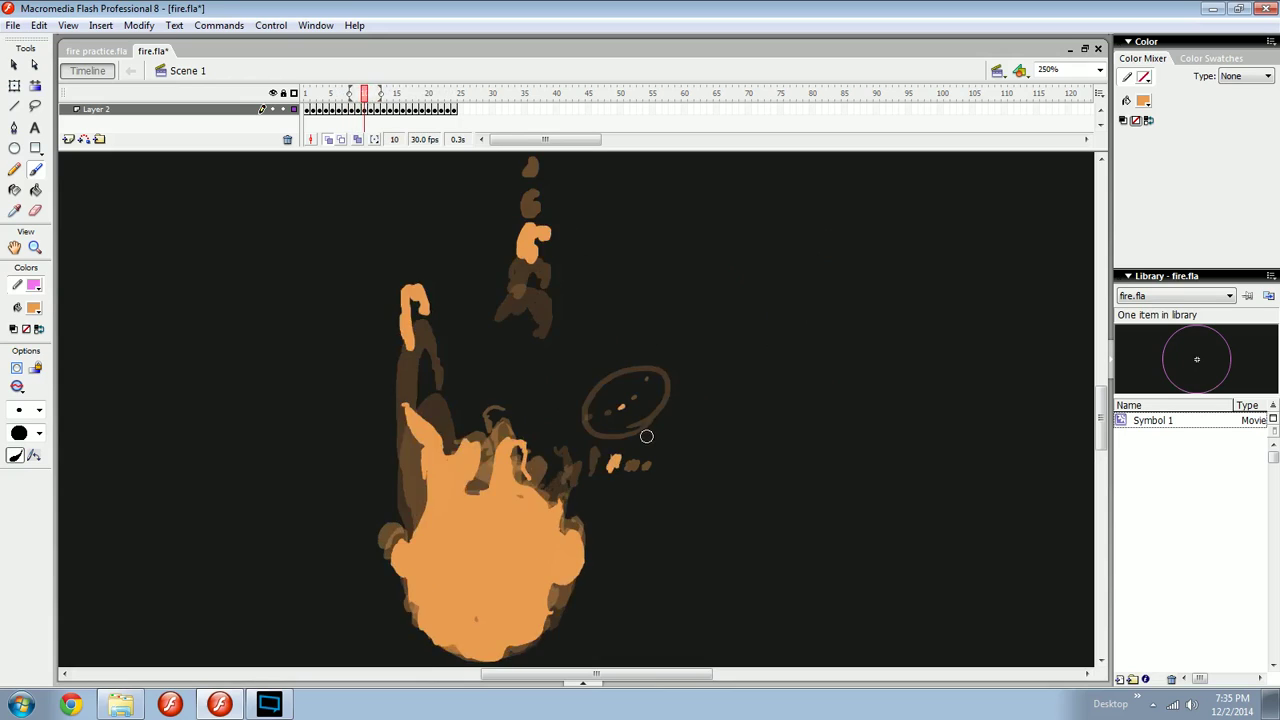
{"action": "key", "text": "period"}
{"action": "key", "text": "period"}
{"action": "key", "text": "period"}
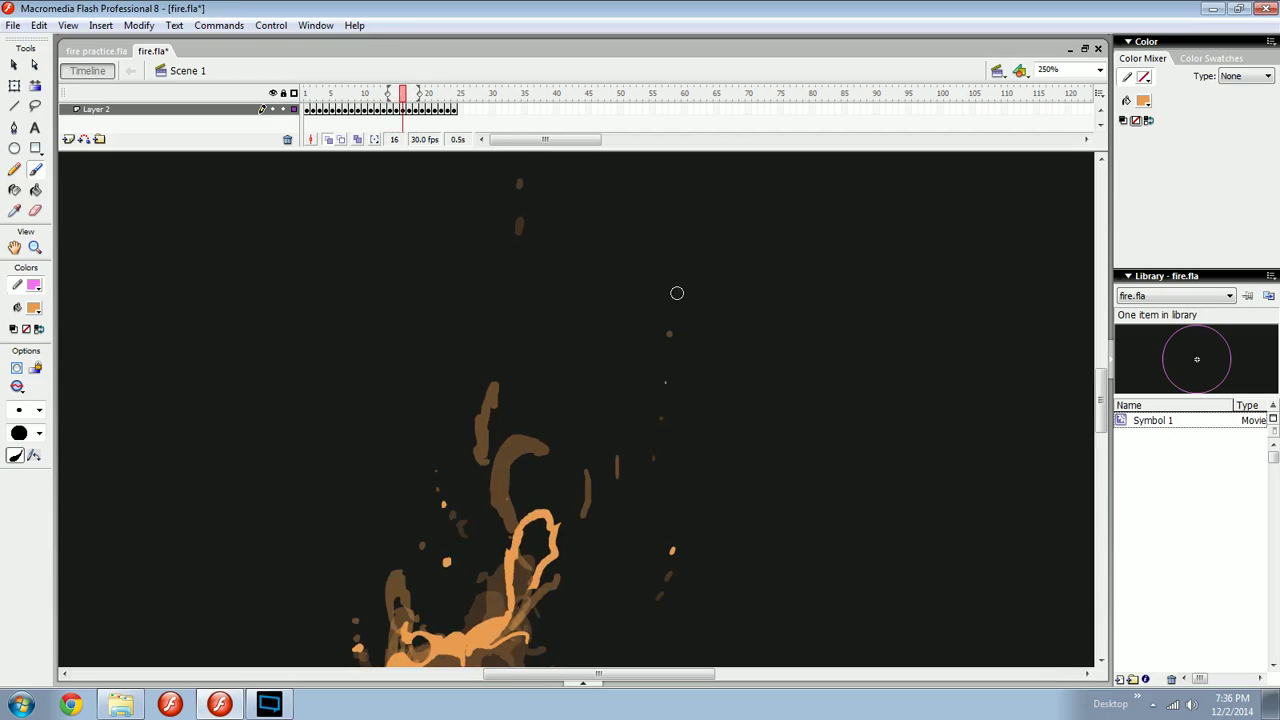
{"action": "mouse_move", "coordinate": [680, 292]}
{"action": "left_mouse_down"}
{"action": "mouse_move", "coordinate": [640, 440]}
{"action": "mouse_move", "coordinate": [698, 401]}
{"action": "left_mouse_up"}
{"action": "key", "text": "ctrl+z"}
{"action": "key", "text": "ctrl+z"}
{"action": "key", "text": "ctrl+z"}
{"action": "key", "text": "ctrl+z"}
{"action": "key", "text": "ctrl+z"}
{"action": "key", "text": "ctrl+z"}
{"action": "key", "text": "ctrl+z"}
{"action": "key", "text": "ctrl+z"}
{"action": "key", "text": "ctrl+z"}
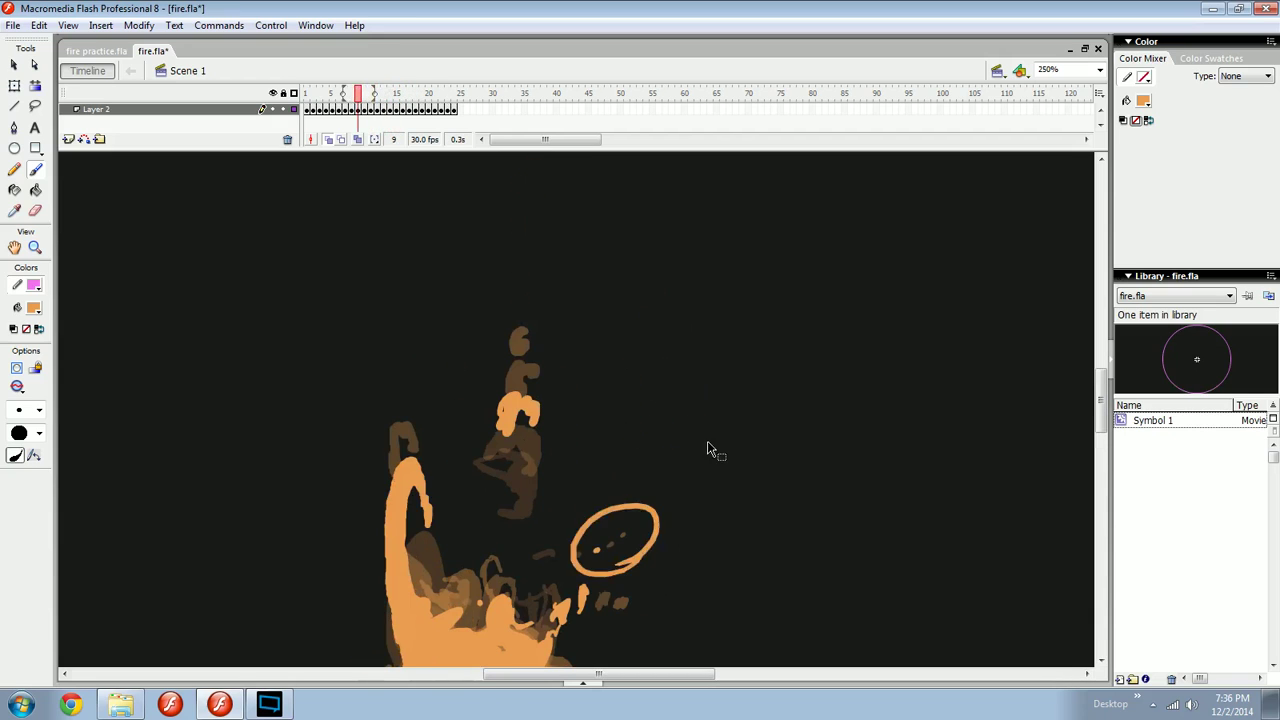
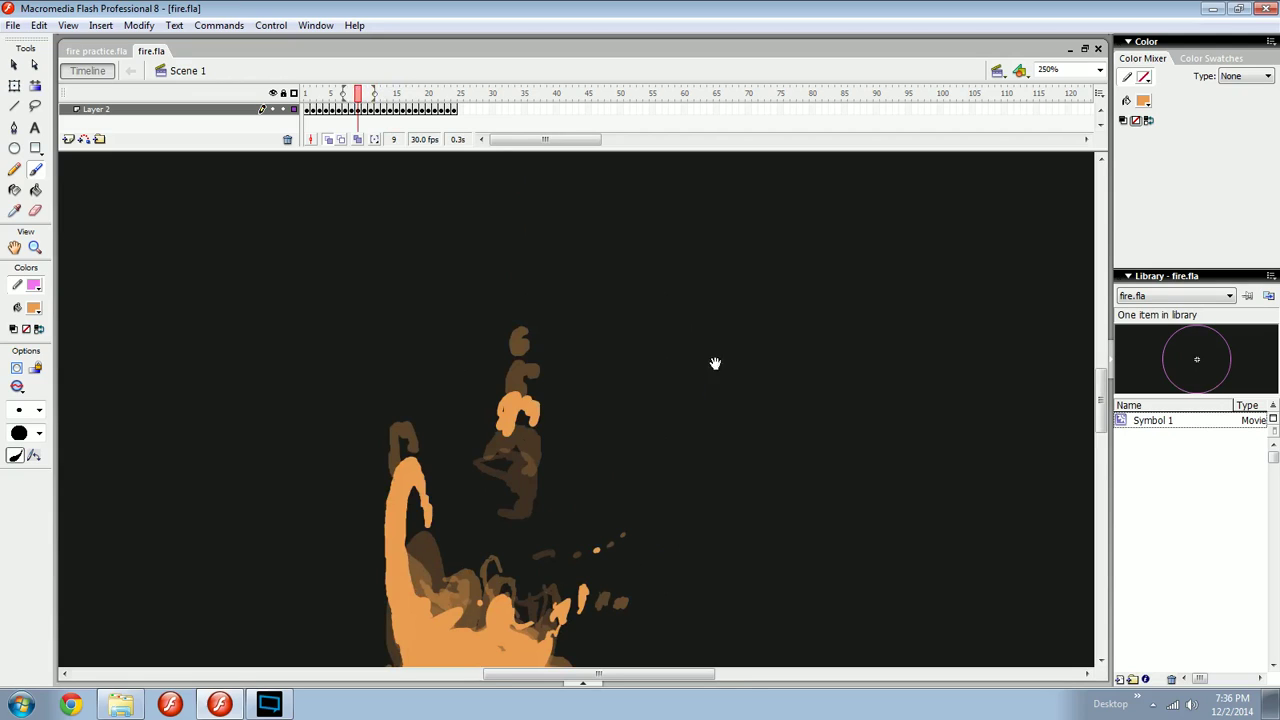
Sketch a dash followed by small dots curving upward to the right of the flame on frame 9, and undo them.
{"action": "left_click_drag", "start_coordinate": [715, 363], "coordinate": [588, 326]}
{"action": "left_click_drag", "start_coordinate": [617, 451], "coordinate": [675, 449]}
{"action": "left_click", "coordinate": [704, 444]}
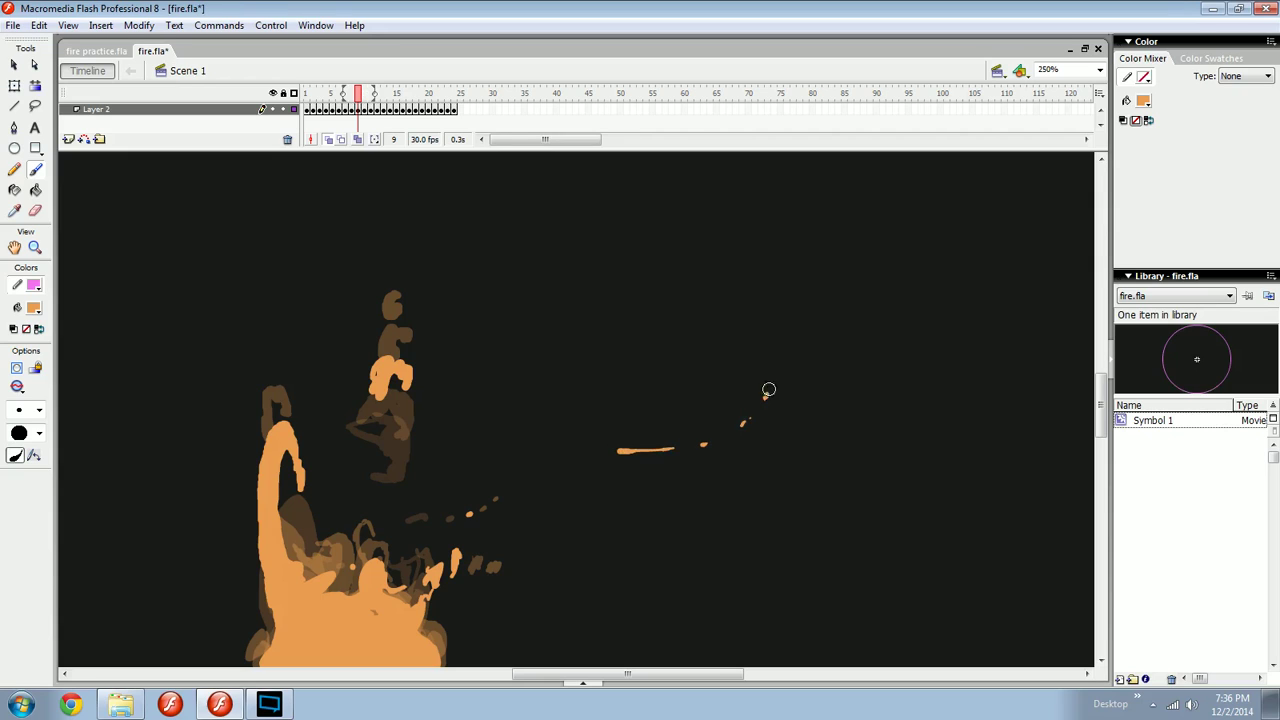
{"action": "left_click_drag", "start_coordinate": [789, 220], "coordinate": [790, 194]}
{"action": "key", "text": "ctrl+z"}
{"action": "key", "text": "ctrl+z"}
{"action": "key", "text": "ctrl+z"}
{"action": "key", "text": "ctrl+z"}
{"action": "key", "text": "ctrl+z"}
{"action": "key", "text": "ctrl+z"}
{"action": "key", "text": "ctrl+z"}
{"action": "key", "text": "ctrl+z"}
Save the fire animation file with frame 9 in view.
{"action": "left_click_drag", "start_coordinate": [400, 486], "coordinate": [478, 486]}
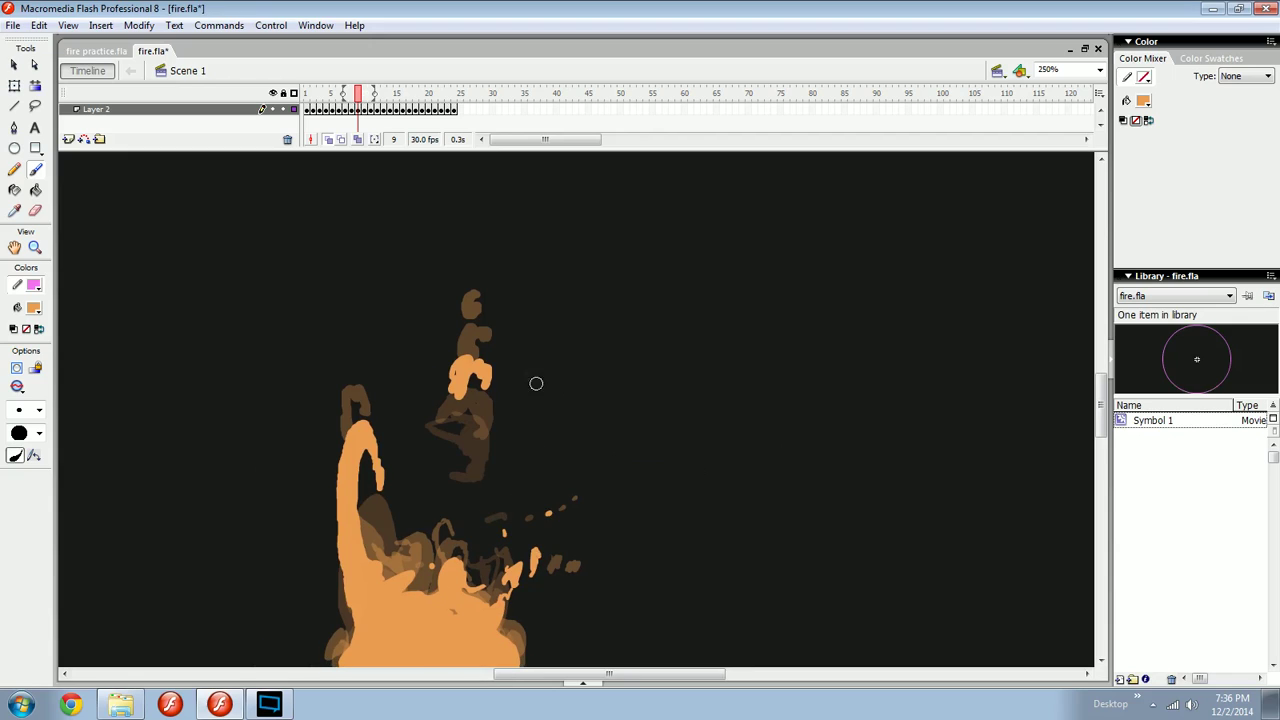
{"action": "left_click_drag", "start_coordinate": [491, 460], "coordinate": [593, 463]}
{"action": "key", "text": "ctrl+s"}
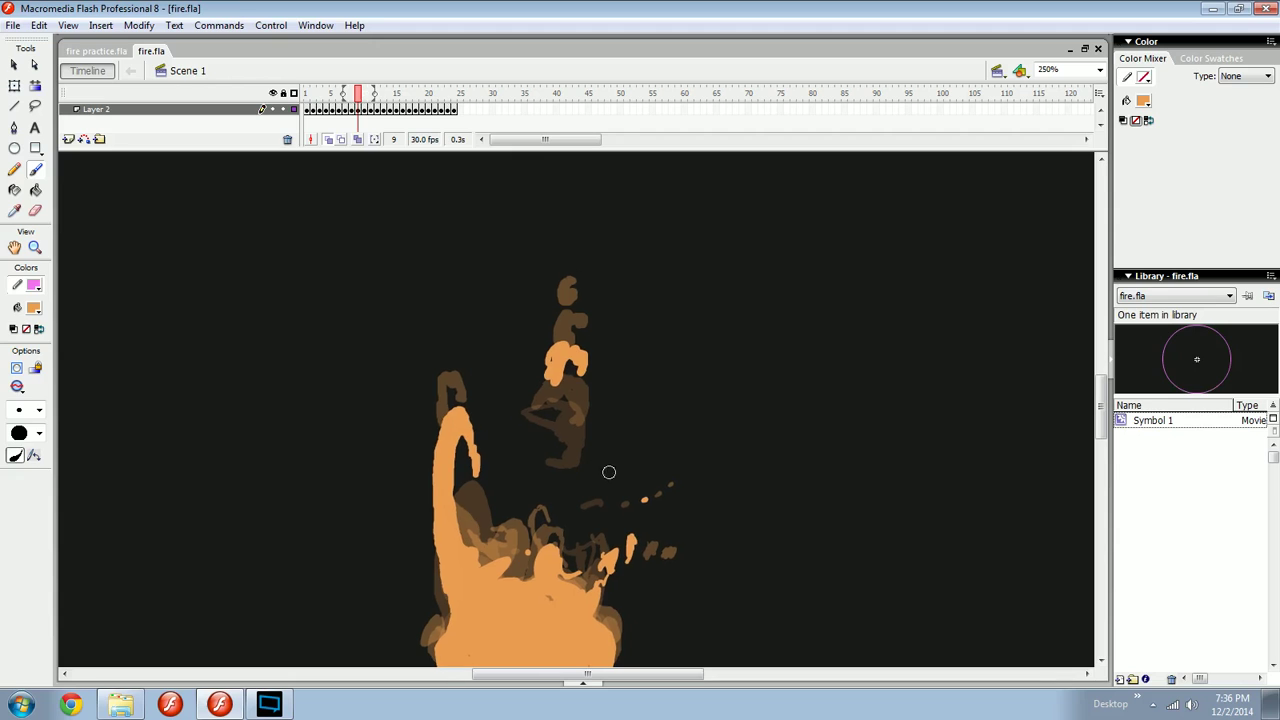
Sketch a hollow circle in the empty area right of the flame on frame 9, reshape it, and undo the strokes.
{"action": "mouse_move", "coordinate": [781, 606]}
{"action": "left_mouse_down"}
{"action": "mouse_move", "coordinate": [789, 328]}
{"action": "mouse_move", "coordinate": [806, 378]}
{"action": "left_mouse_up"}
{"action": "key", "text": "ctrl+z"}
{"action": "left_click_drag", "start_coordinate": [859, 426], "coordinate": [570, 422]}
{"action": "mouse_move", "coordinate": [652, 457]}
{"action": "left_mouse_down"}
{"action": "mouse_move", "coordinate": [650, 505]}
{"action": "mouse_move", "coordinate": [660, 466]}
{"action": "mouse_move", "coordinate": [643, 476]}
{"action": "left_mouse_up"}
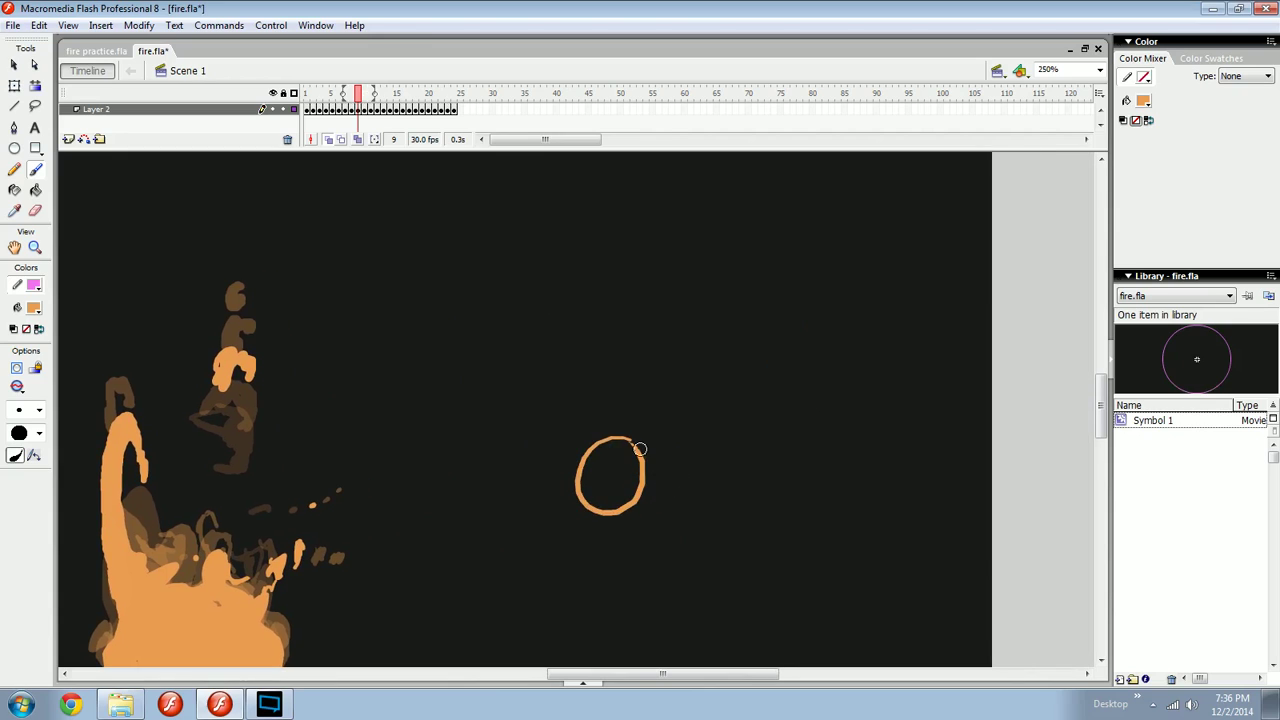
{"action": "mouse_move", "coordinate": [550, 486]}
{"action": "left_mouse_down"}
{"action": "mouse_move", "coordinate": [673, 467]}
{"action": "mouse_move", "coordinate": [645, 492]}
{"action": "mouse_move", "coordinate": [575, 506]}
{"action": "mouse_move", "coordinate": [540, 496]}
{"action": "mouse_move", "coordinate": [564, 517]}
{"action": "mouse_move", "coordinate": [612, 515]}
{"action": "left_mouse_up"}
{"action": "key", "text": "e"}
{"action": "key", "text": "b"}
{"action": "left_click_drag", "start_coordinate": [658, 440], "coordinate": [679, 421]}
{"action": "key", "text": "ctrl+z"}
{"action": "key", "text": "ctrl+z"}
{"action": "key", "text": "ctrl+z"}
{"action": "key", "text": "ctrl+z"}
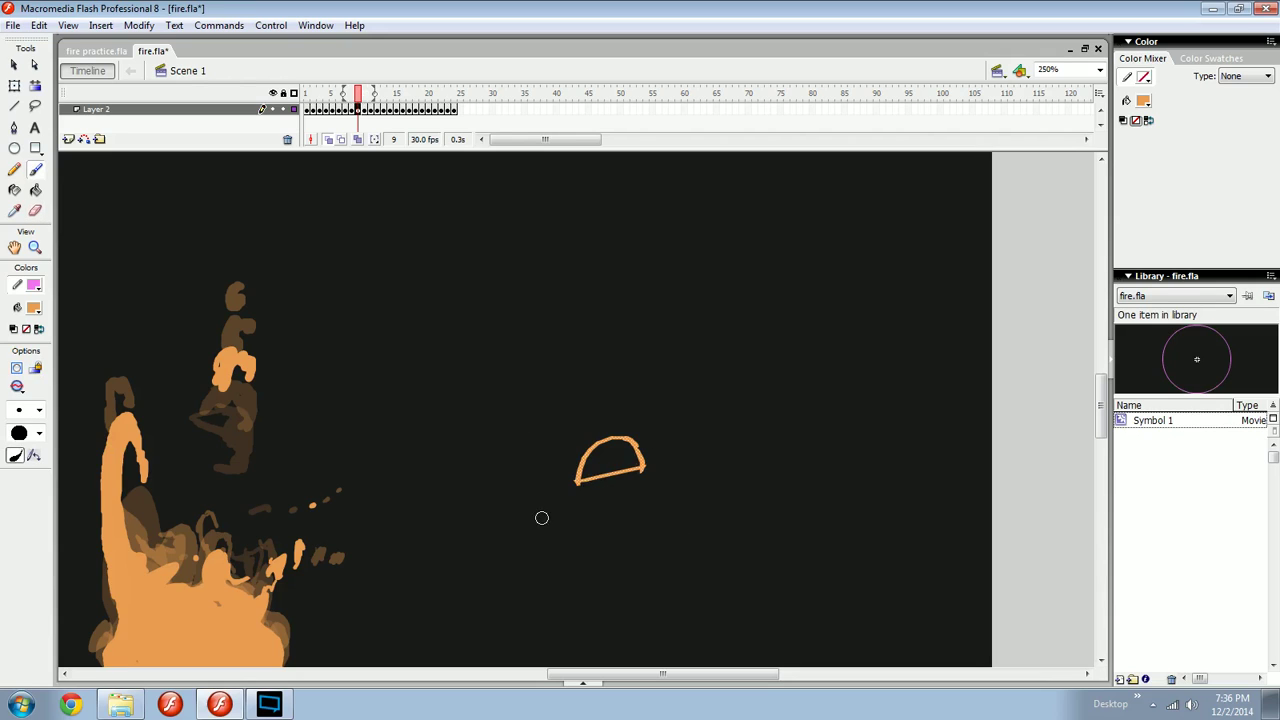
Sketch a downward arrow right of the flame on frame 9 and undo it.
{"action": "mouse_move", "coordinate": [552, 505]}
{"action": "left_mouse_down"}
{"action": "mouse_move", "coordinate": [683, 522]}
{"action": "mouse_move", "coordinate": [697, 511]}
{"action": "left_mouse_up"}
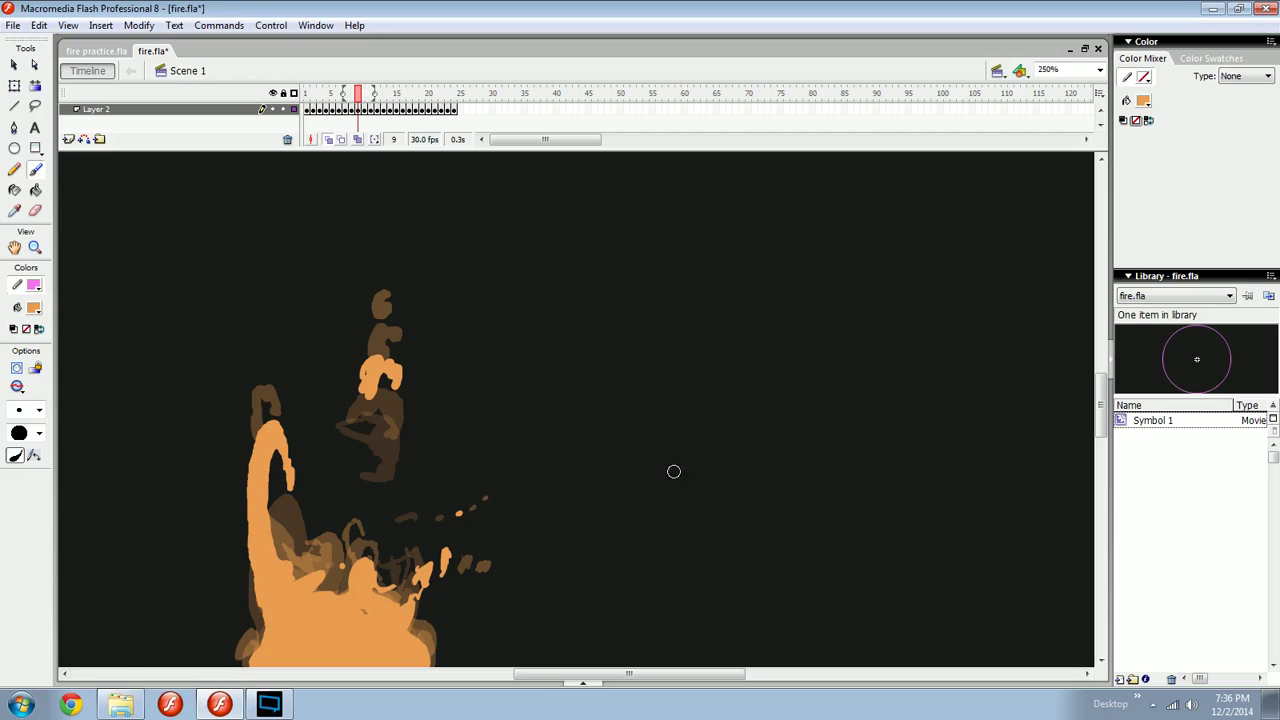
{"action": "mouse_move", "coordinate": [690, 401]}
{"action": "left_mouse_down"}
{"action": "mouse_move", "coordinate": [674, 468]}
{"action": "mouse_move", "coordinate": [697, 483]}
{"action": "mouse_move", "coordinate": [666, 476]}
{"action": "mouse_move", "coordinate": [689, 528]}
{"action": "left_mouse_up"}
{"action": "key", "text": "ctrl+z"}
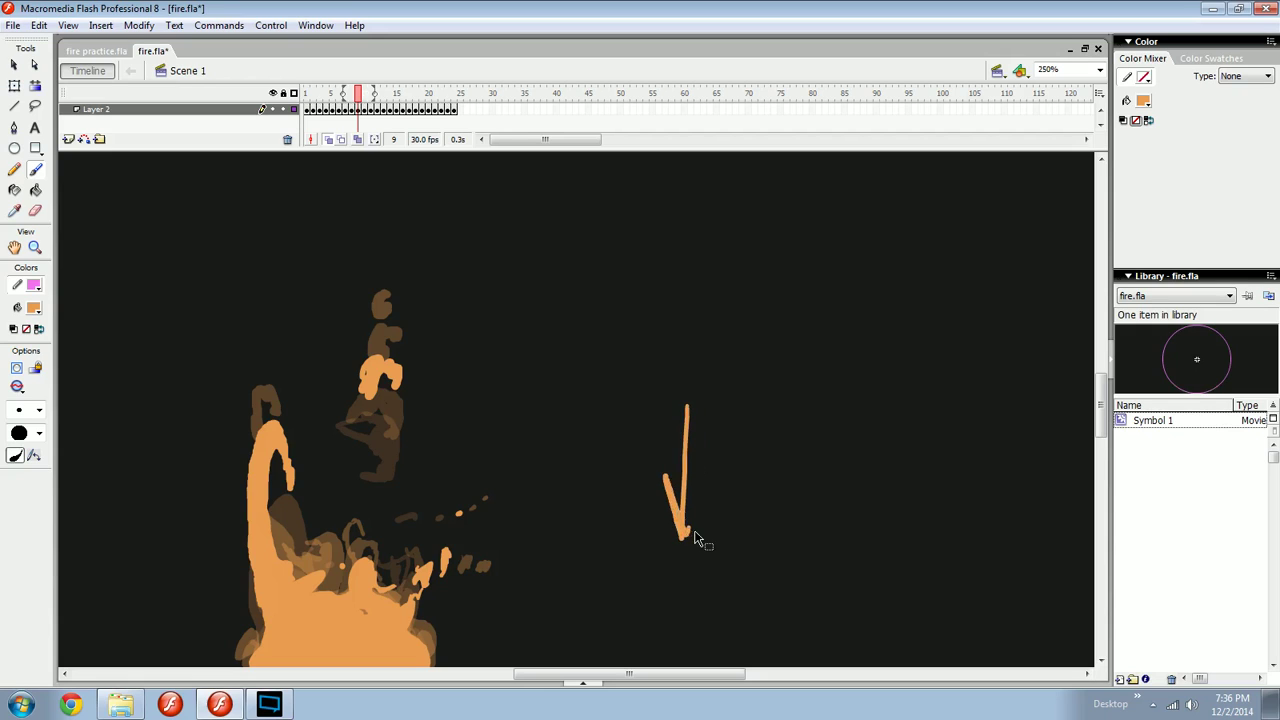
{"action": "key", "text": "ctrl+z"}
{"action": "key", "text": "ctrl+z"}
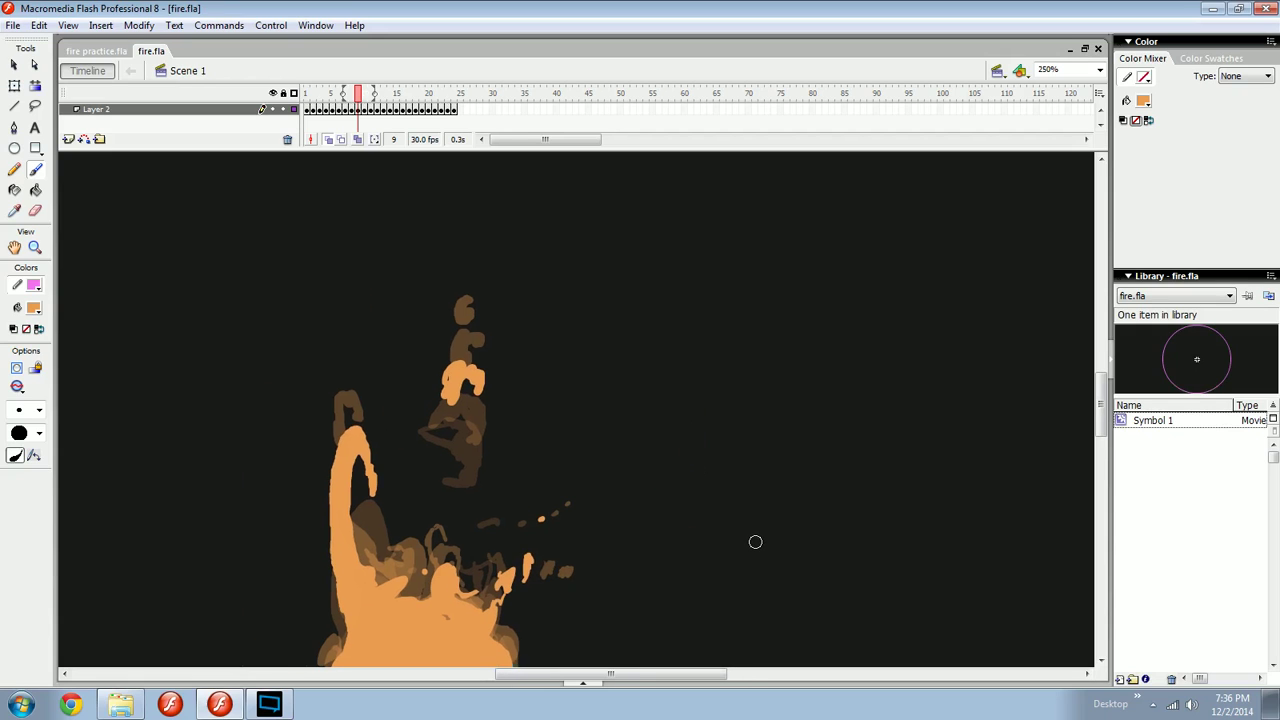
{"action": "left_click_drag", "start_coordinate": [670, 509], "coordinate": [744, 524]}
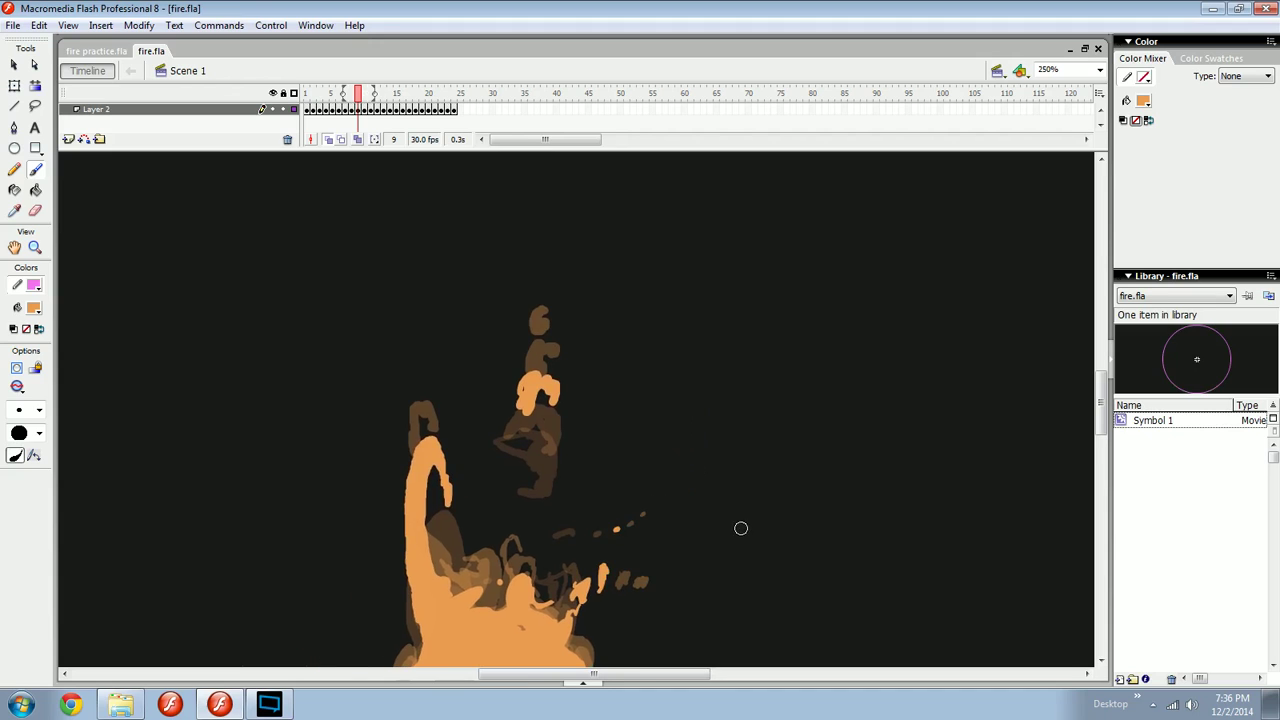
Paint a second trail of tiny sparks leaving the flame's top and curving up to the right from frame 7 to 17.
{"action": "key", "text": "comma"}
{"action": "key", "text": "comma"}
{"action": "key", "text": "comma"}
{"action": "key", "text": "comma"}
{"action": "key", "text": "comma"}
{"action": "key", "text": "period"}
{"action": "key", "text": "period"}
{"action": "key", "text": "comma"}
{"action": "key", "text": "period"}
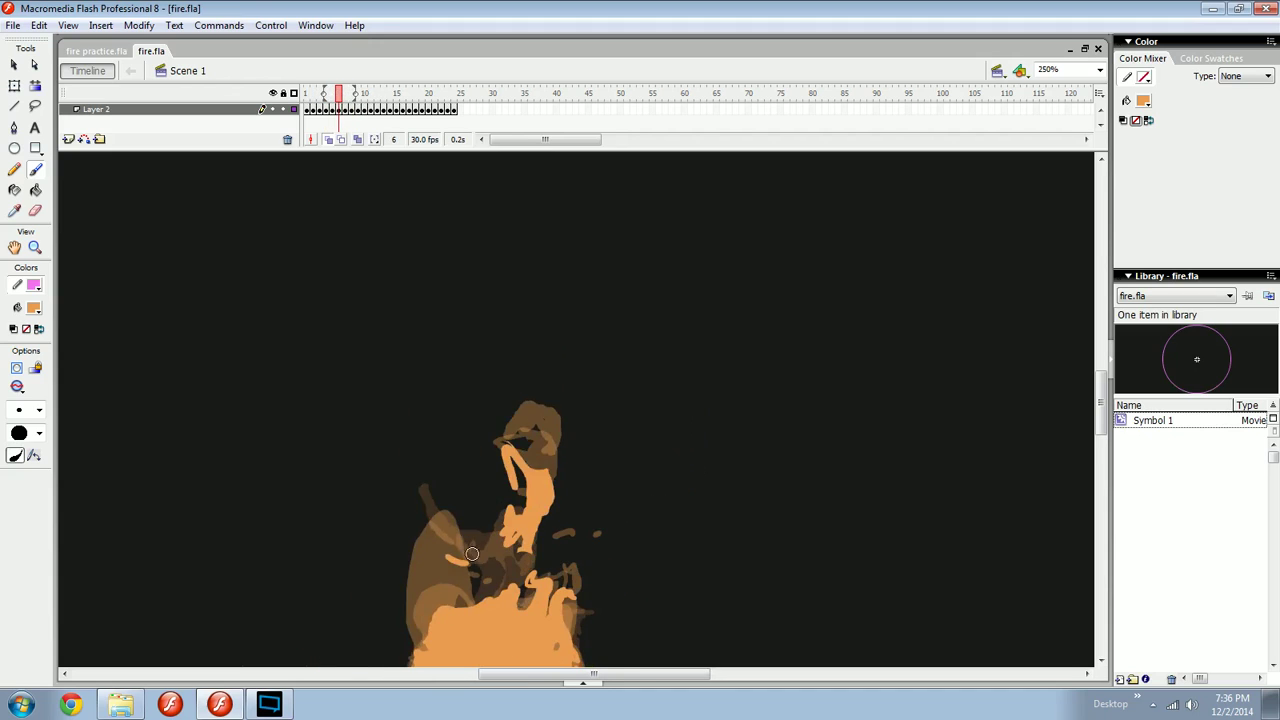
{"action": "key", "text": "period"}
{"action": "key", "text": "comma"}
{"action": "key", "text": "comma"}
{"action": "key", "text": "period"}
{"action": "key", "text": "period"}
{"action": "key", "text": "period"}
{"action": "key", "text": "period"}
{"action": "key", "text": "period"}
{"action": "key", "text": "period"}
{"action": "key", "text": "period"}
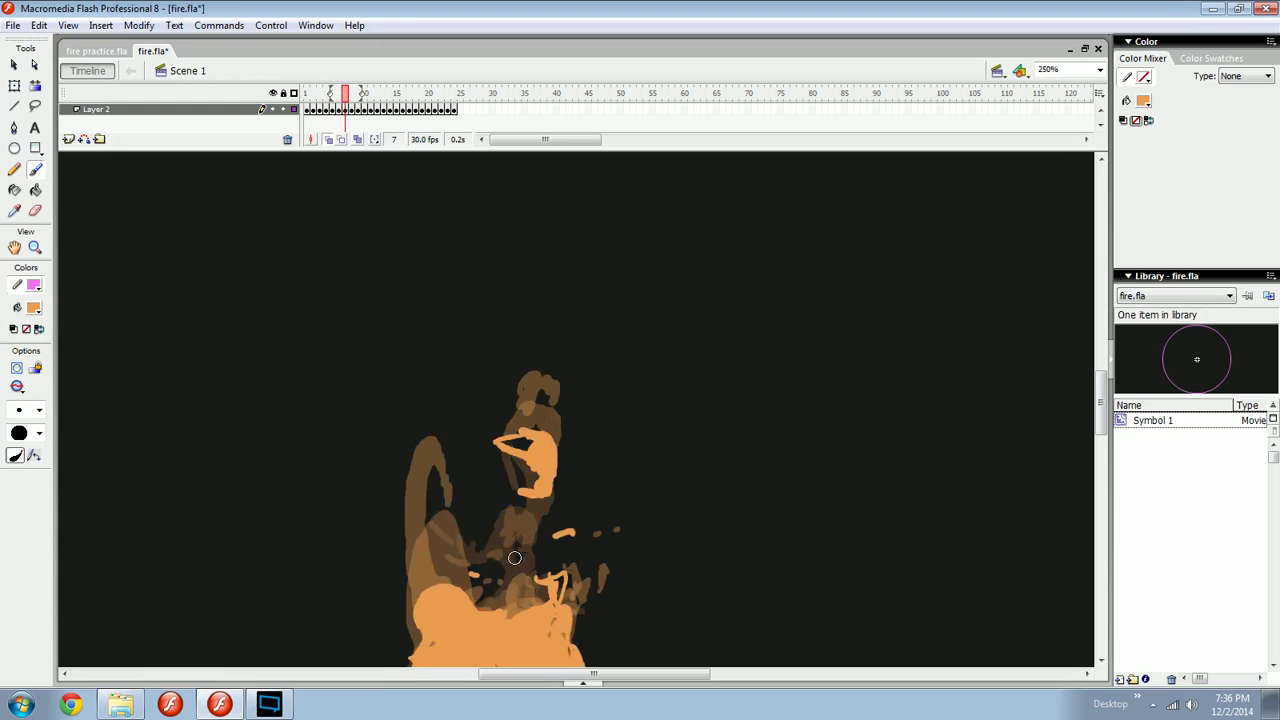
{"action": "key", "text": "period"}
{"action": "key", "text": "period"}
{"action": "key", "text": "period"}
{"action": "key", "text": "period"}
{"action": "key", "text": "period"}
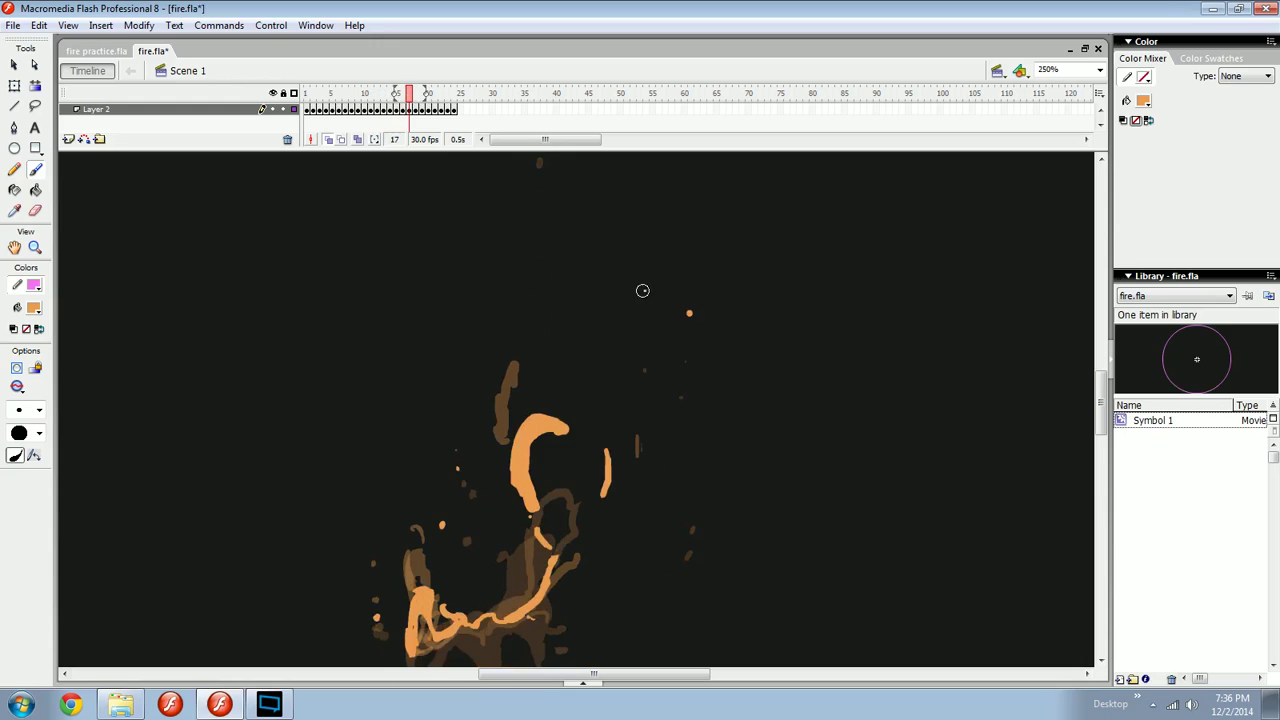
Step back and forth through the frames to examine the new spark trail, ending on frame 1.
{"action": "key", "text": "comma"}
{"action": "key", "text": "comma"}
{"action": "key", "text": "comma"}
{"action": "key", "text": "comma"}
{"action": "key", "text": "comma"}
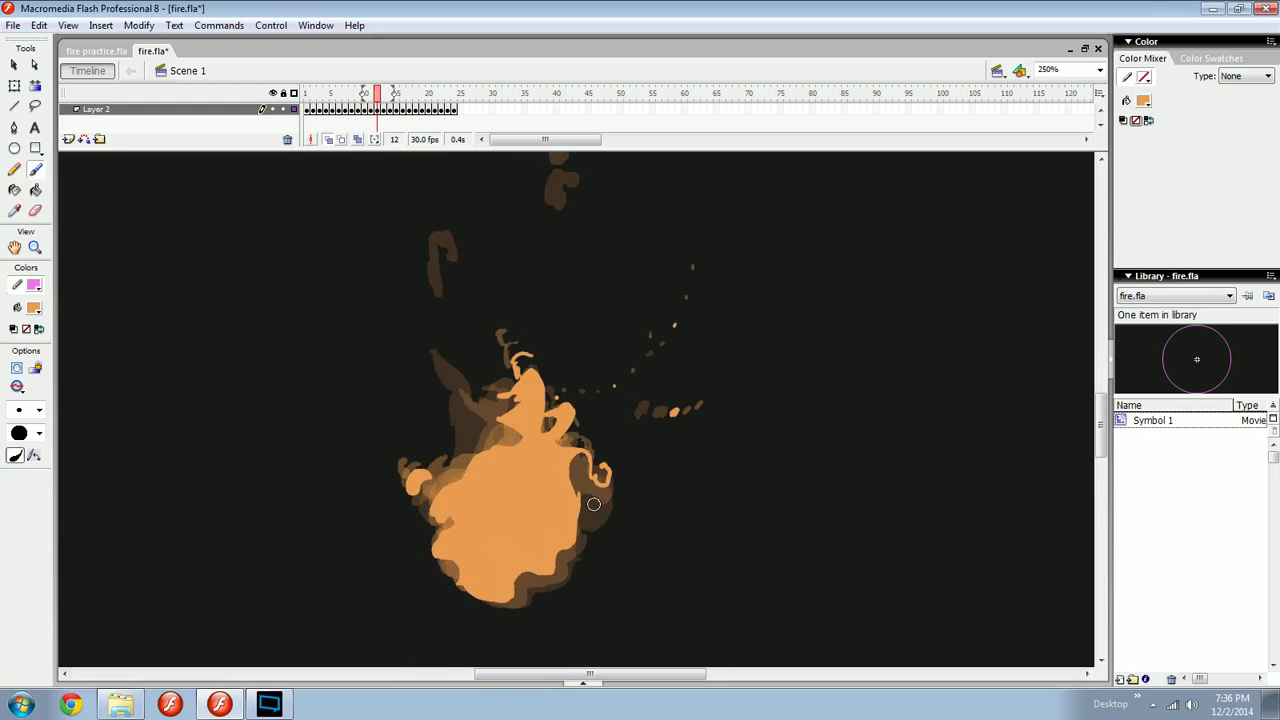
{"action": "key", "text": "period"}
{"action": "key", "text": "period"}
{"action": "key", "text": "period"}
{"action": "key", "text": "period"}
{"action": "key", "text": "period"}
{"action": "key", "text": "period"}
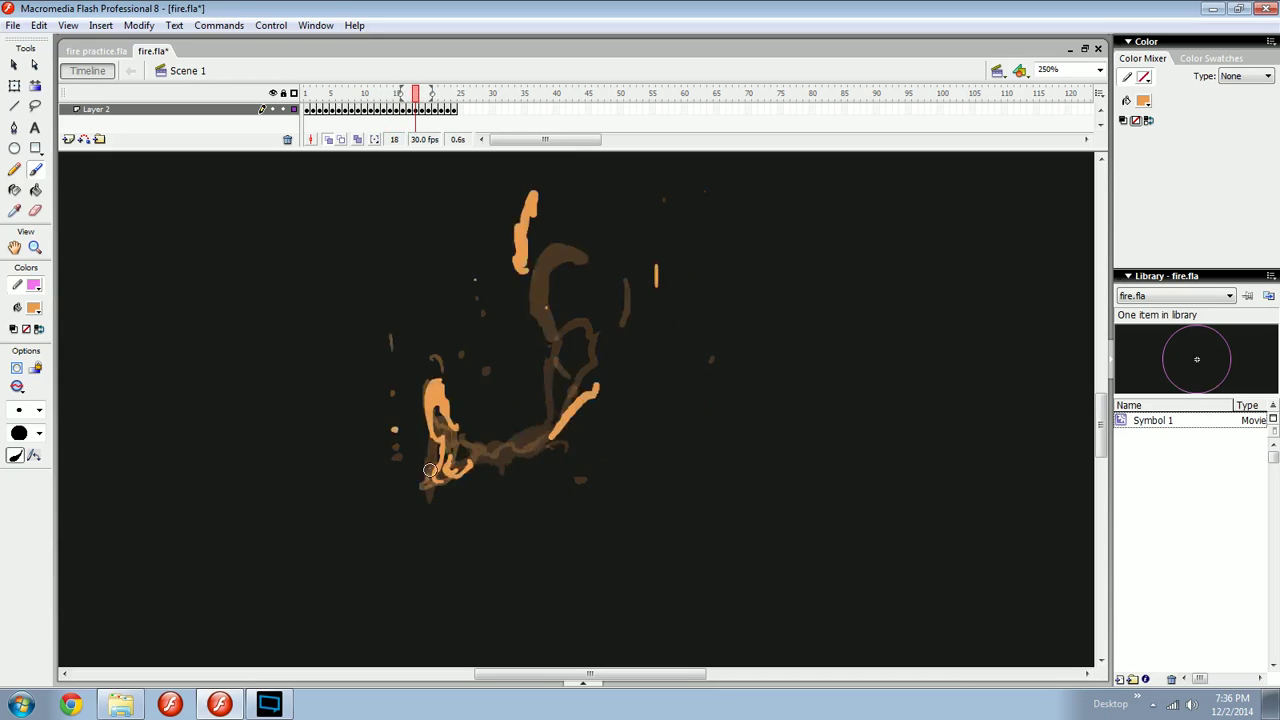
{"action": "key", "text": "comma"}
{"action": "key", "text": "comma"}
{"action": "key", "text": "comma"}
{"action": "key", "text": "comma"}
{"action": "key", "text": "comma"}
{"action": "key", "text": "comma"}
{"action": "key", "text": "comma"}
{"action": "key", "text": "comma"}
{"action": "key", "text": "comma"}
{"action": "key", "text": "comma"}
{"action": "key", "text": "comma"}
{"action": "key", "text": "comma"}
{"action": "key", "text": "comma"}
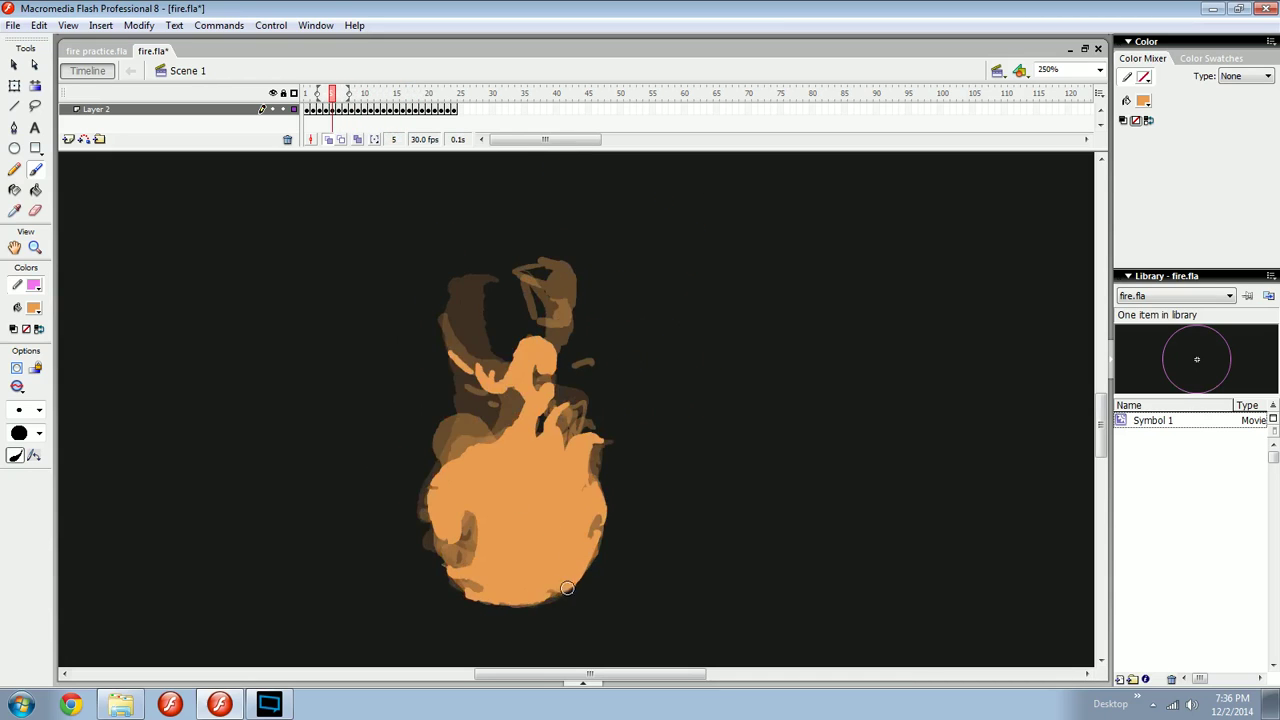
{"action": "key", "text": "comma"}
{"action": "key", "text": "comma"}
{"action": "key", "text": "comma"}
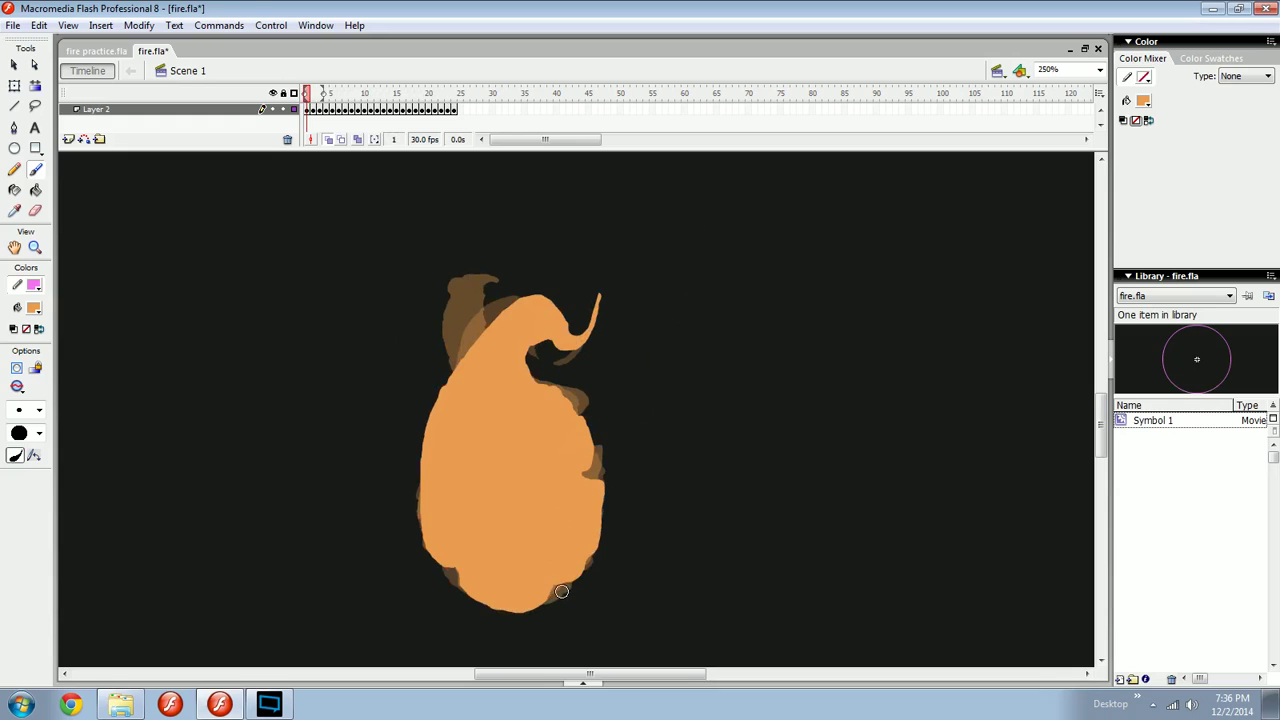
Paint a tiny ember dot dropping from the flame's base and drifting left, starting on frame 2 and continuing through frame 9.
{"action": "key", "text": "period"}
{"action": "key", "text": "comma"}
{"action": "key", "text": "period"}
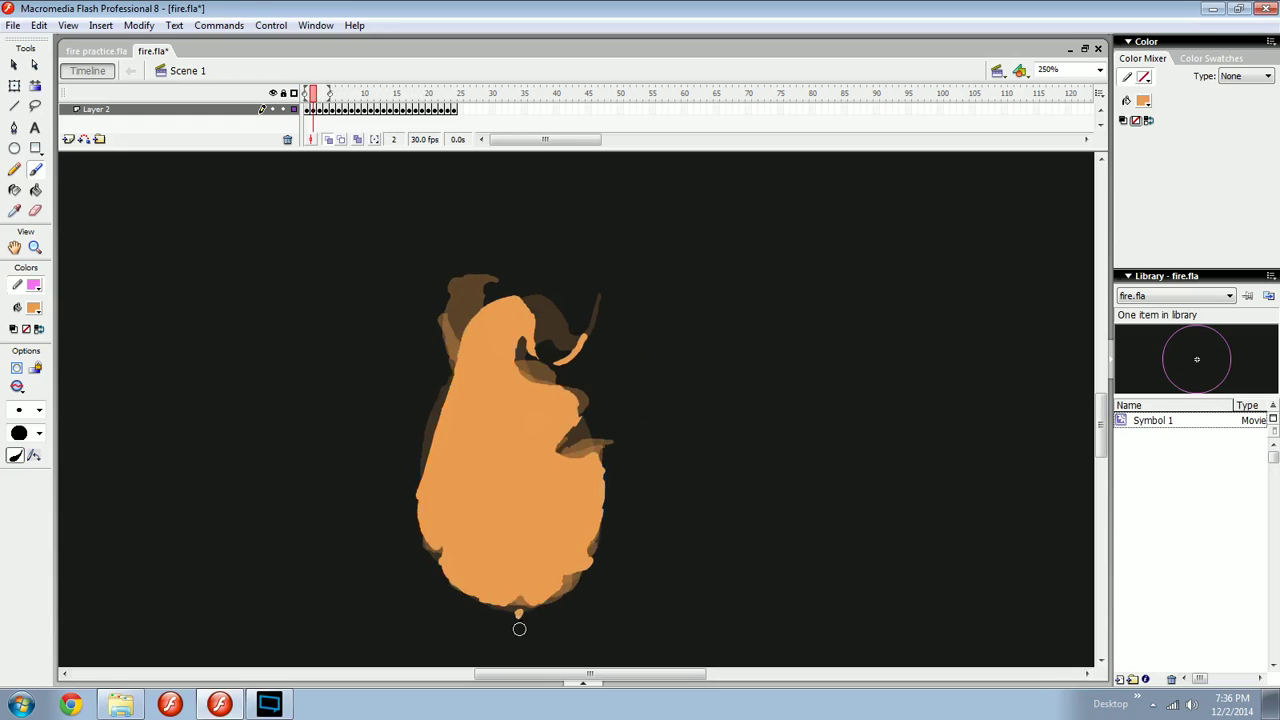
{"action": "key", "text": "period"}
{"action": "key", "text": "period"}
{"action": "key", "text": "period"}
{"action": "key", "text": "period"}
{"action": "key", "text": "period"}
{"action": "key", "text": "period"}
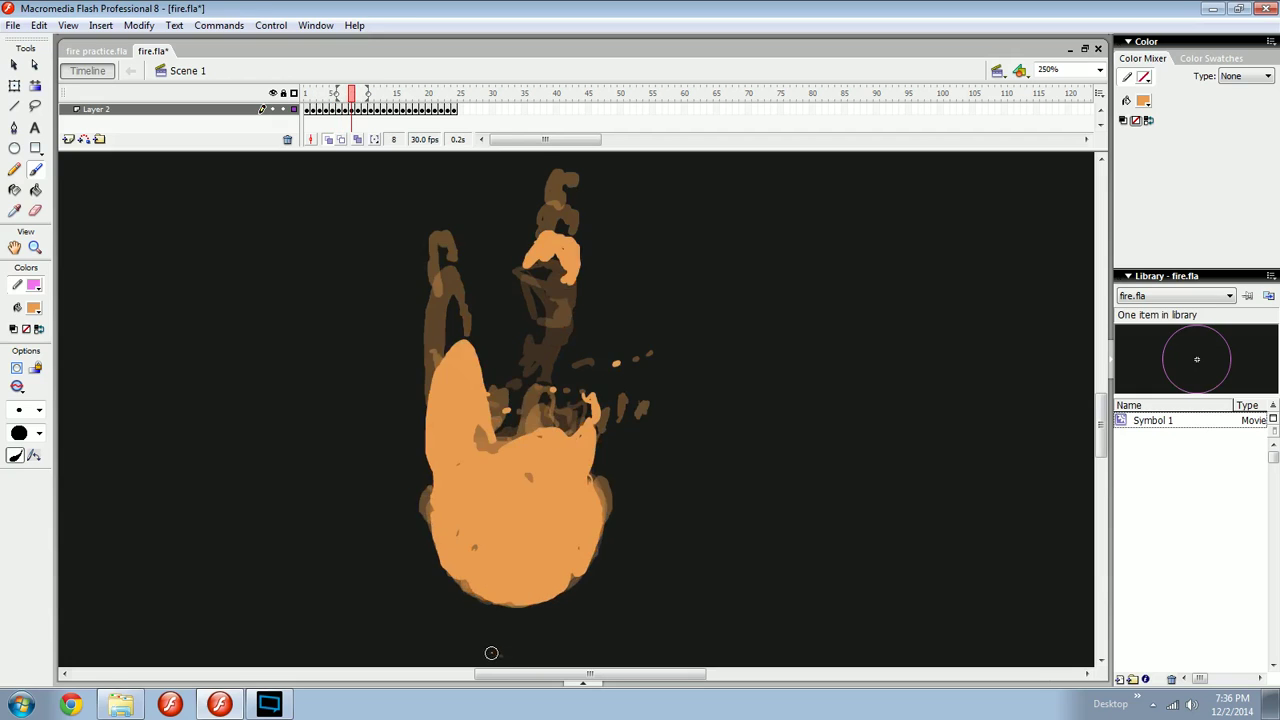
{"action": "key", "text": "comma"}
{"action": "key", "text": "comma"}
{"action": "key", "text": "period"}
{"action": "key", "text": "period"}
{"action": "key", "text": "period"}
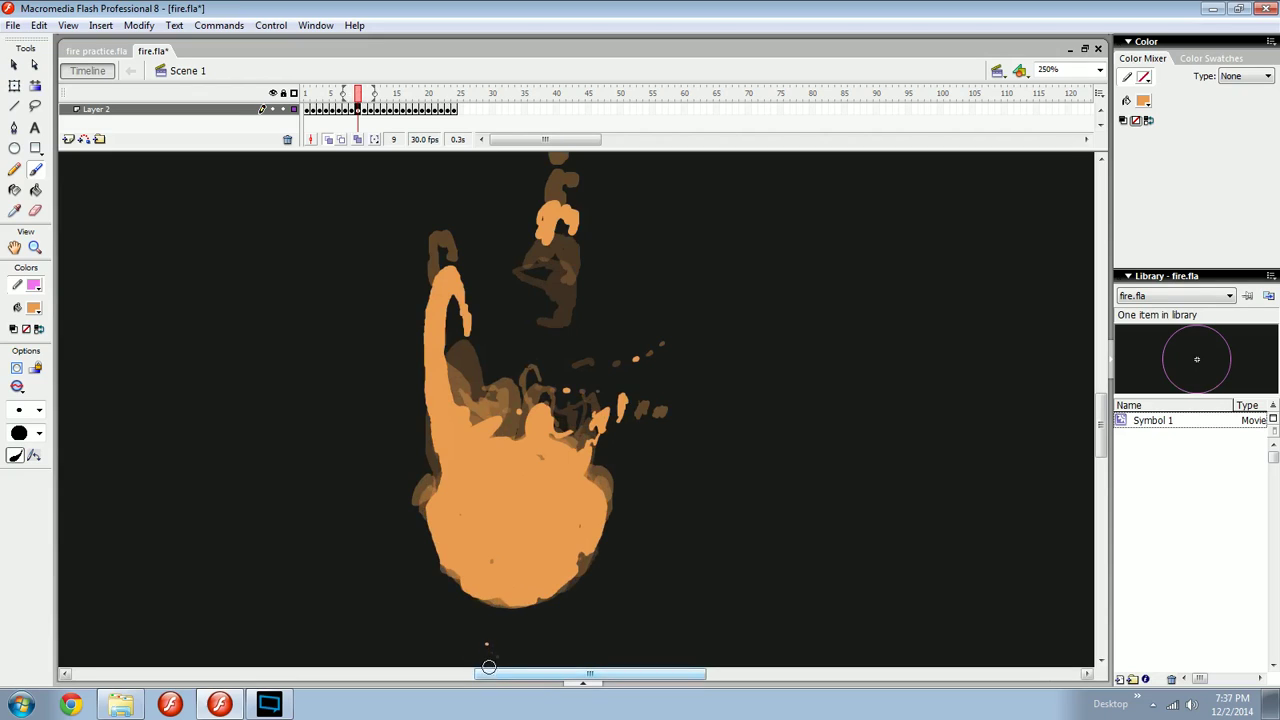
Continue the dropping ember as a tiny dot on frame 10, curving back up beneath the left of the flame's base.
{"action": "key", "text": "period"}
{"action": "key", "text": "period"}
{"action": "key", "text": "period"}
{"action": "key", "text": "period"}
{"action": "key", "text": "period"}
{"action": "key", "text": "period"}
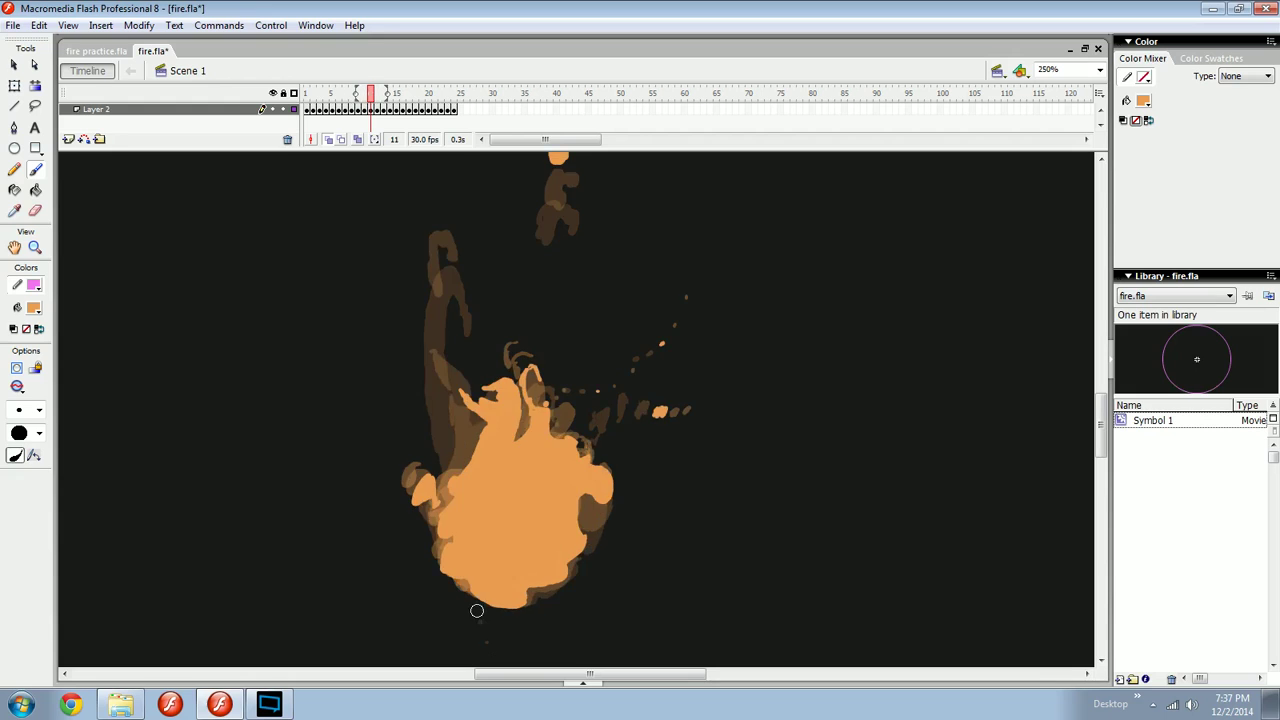
Step forward and back through the frames to examine the dropping ember's motion, ending on frame 2.
{"action": "key", "text": "period"}
{"action": "key", "text": "period"}
{"action": "key", "text": "period"}
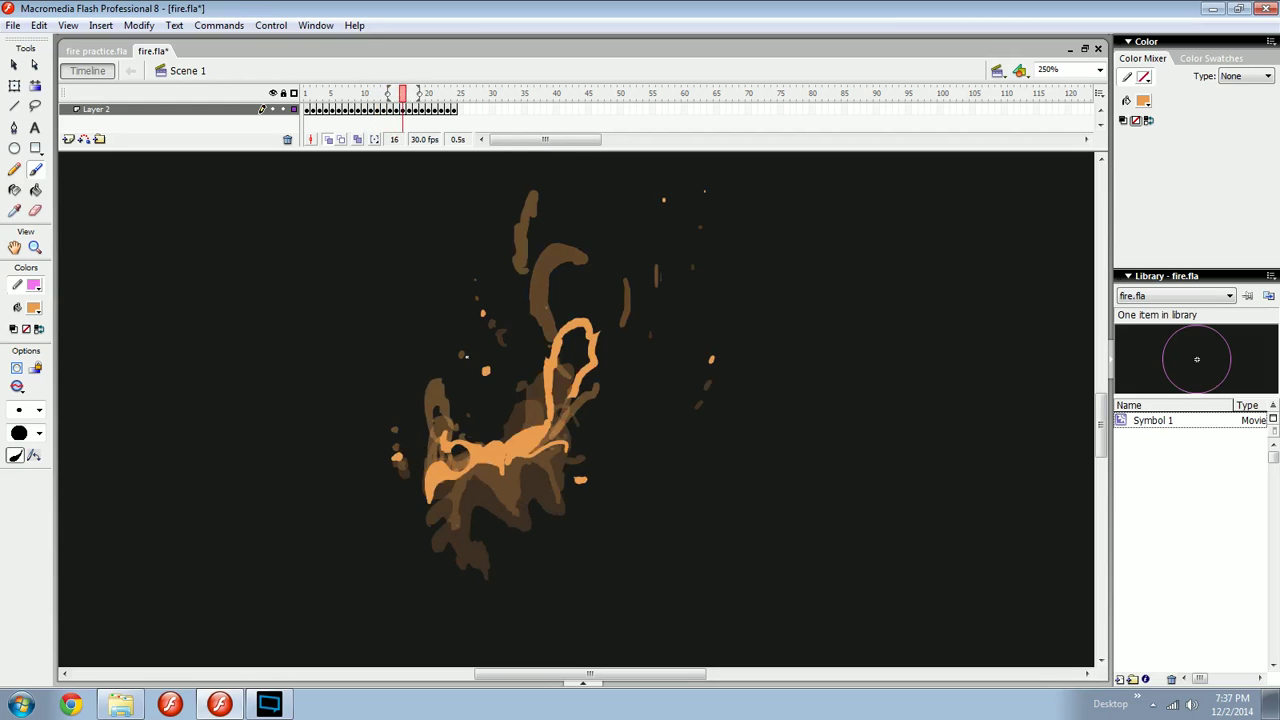
{"action": "key", "text": "comma"}
{"action": "key", "text": "comma"}
{"action": "key", "text": "comma"}
{"action": "key", "text": "comma"}
{"action": "key", "text": "comma"}
{"action": "key", "text": "comma"}
{"action": "key", "text": "comma"}
{"action": "key", "text": "comma"}
{"action": "key", "text": "comma"}
{"action": "key", "text": "comma"}
{"action": "key", "text": "comma"}
{"action": "key", "text": "comma"}
{"action": "key", "text": "comma"}
{"action": "key", "text": "comma"}
{"action": "key", "text": "comma"}
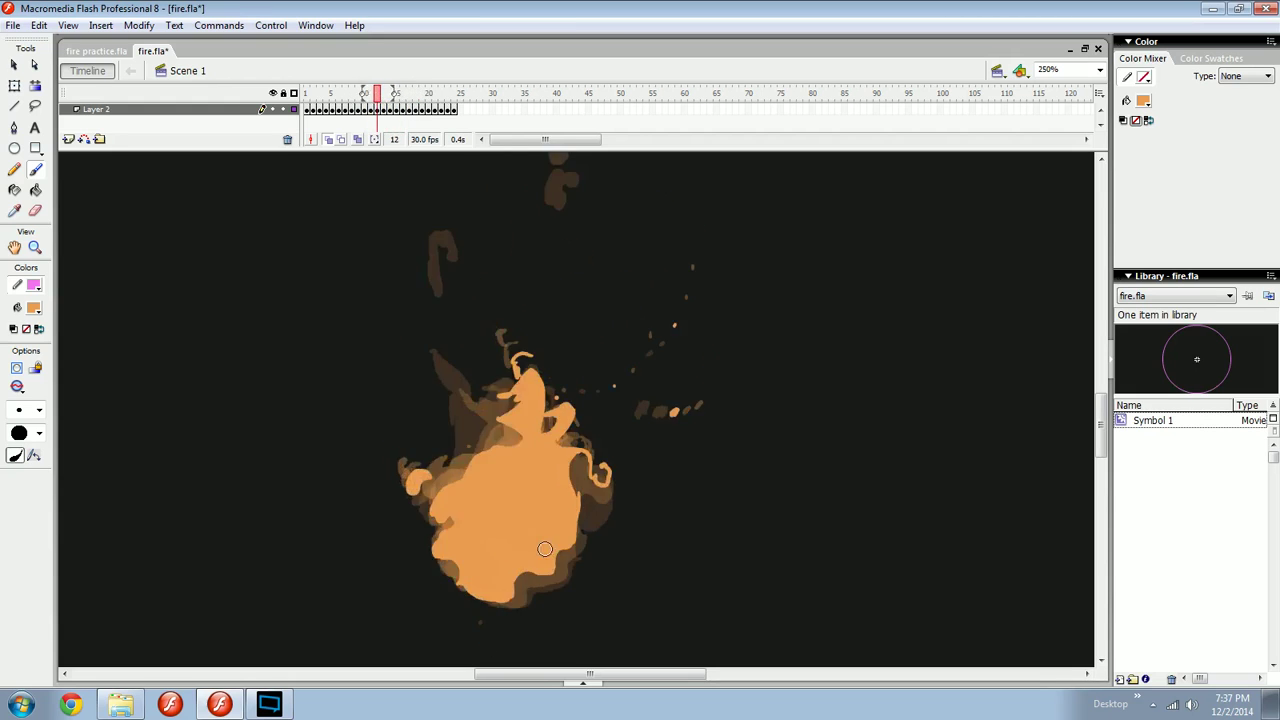
{"action": "key", "text": "comma"}
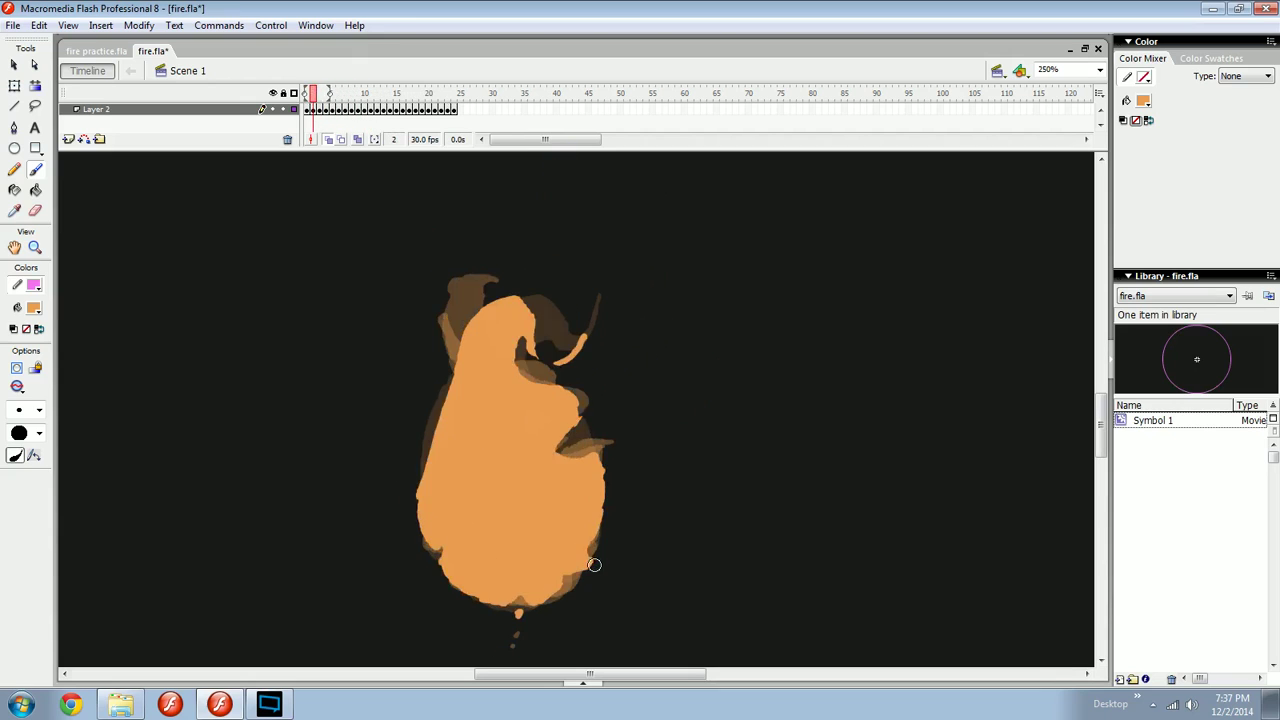
Paint a tiny ember leaving the flame's lower right edge and curving up to the right from frame 5 through frame 11.
{"action": "key", "text": "period"}
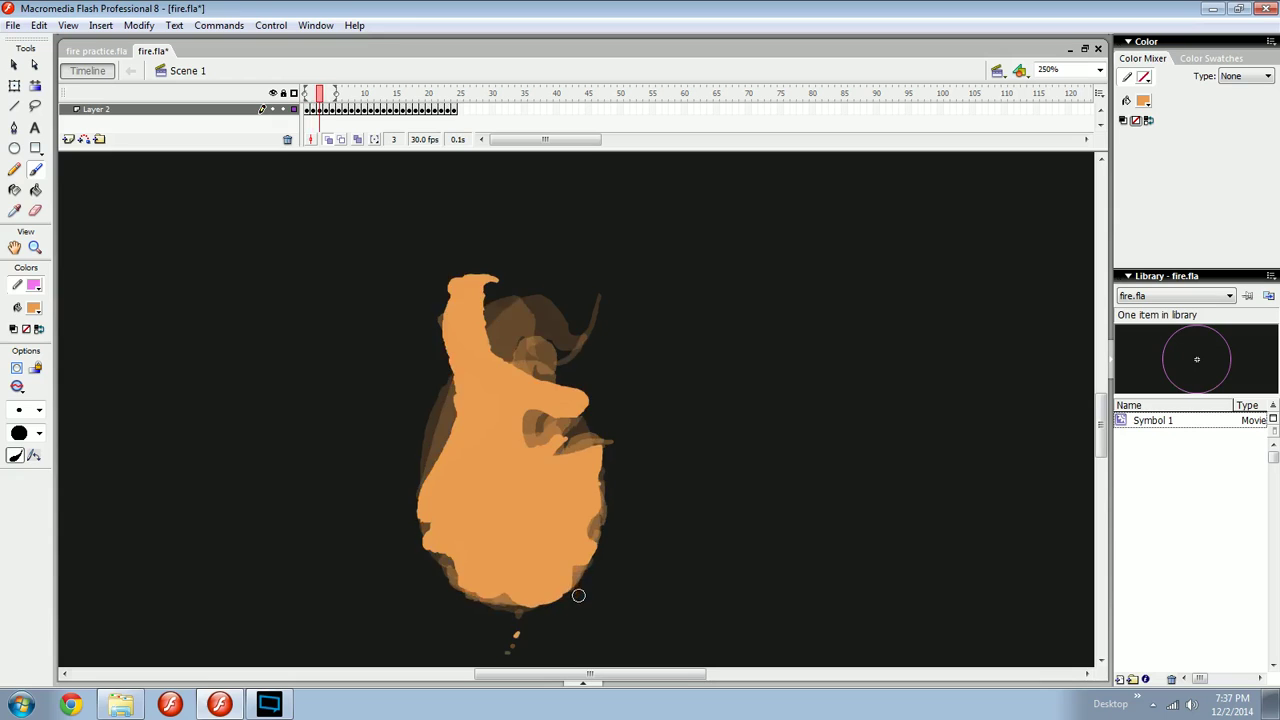
{"action": "key", "text": "period"}
{"action": "key", "text": "period"}
{"action": "key", "text": "period"}
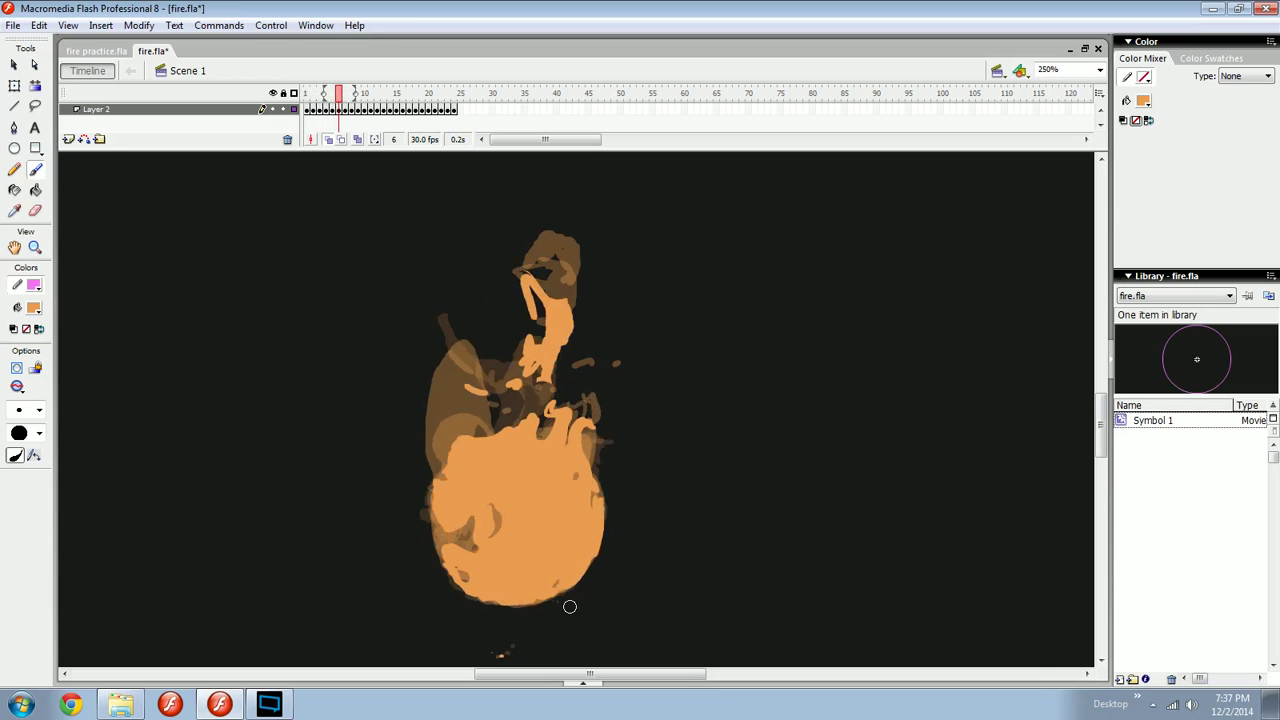
{"action": "key", "text": "period"}
{"action": "key", "text": "period"}
{"action": "key", "text": "period"}
{"action": "key", "text": "period"}
{"action": "key", "text": "period"}
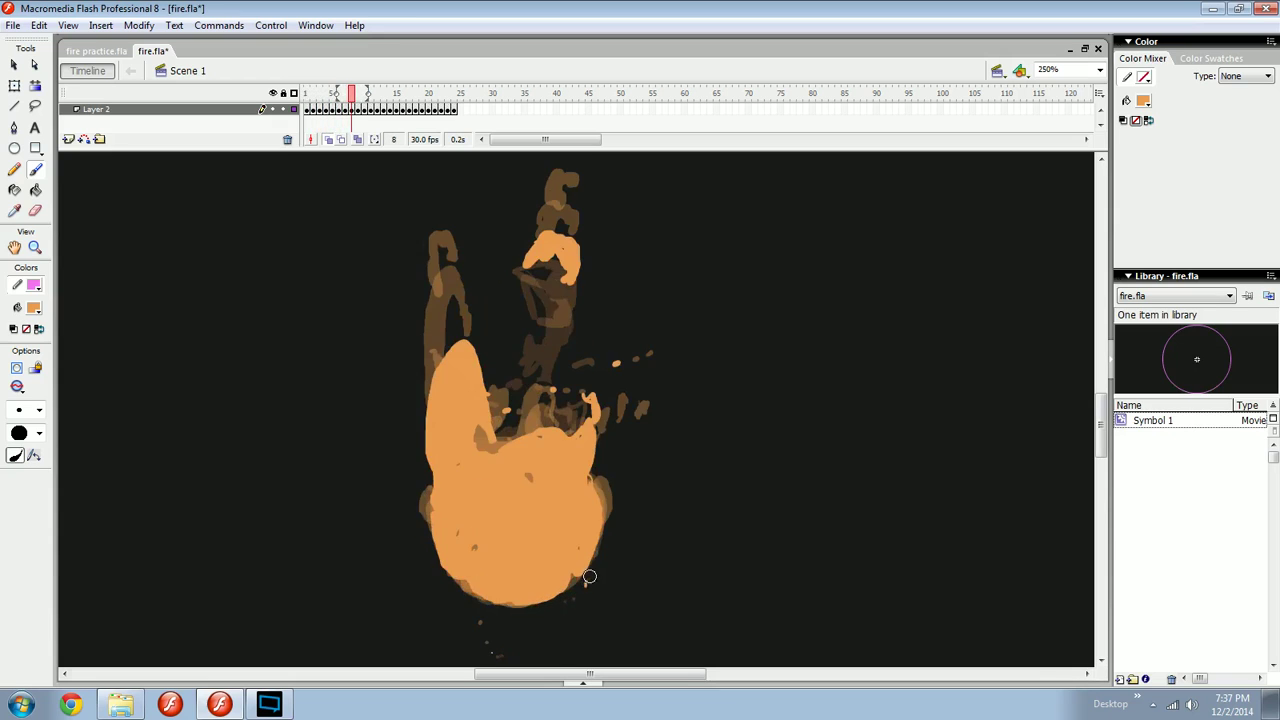
Paint a trail of small sparks leaving the flame's lower left edge and rising along its left side from frame 7 through frame 17.
{"action": "key", "text": "comma"}
{"action": "key", "text": "comma"}
{"action": "key", "text": "comma"}
{"action": "key", "text": "comma"}
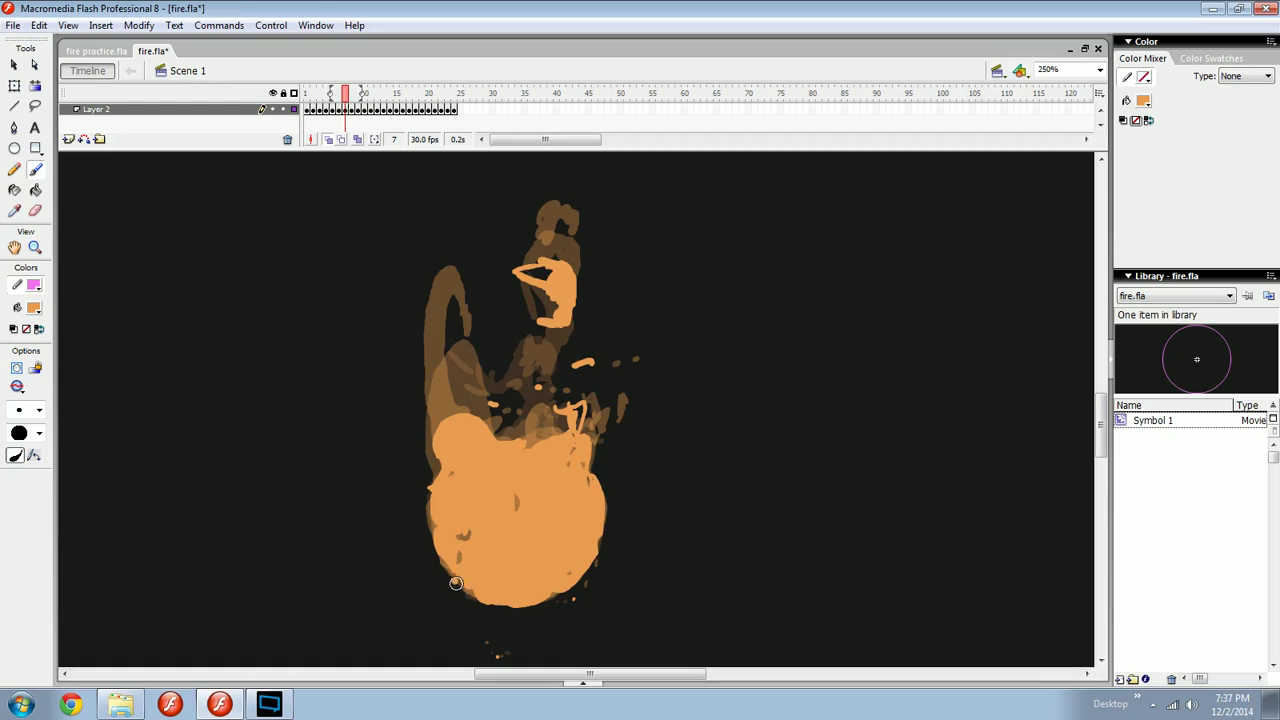
{"action": "key", "text": "period"}
{"action": "key", "text": "period"}
{"action": "key", "text": "period"}
{"action": "key", "text": "period"}
{"action": "key", "text": "period"}
{"action": "key", "text": "period"}
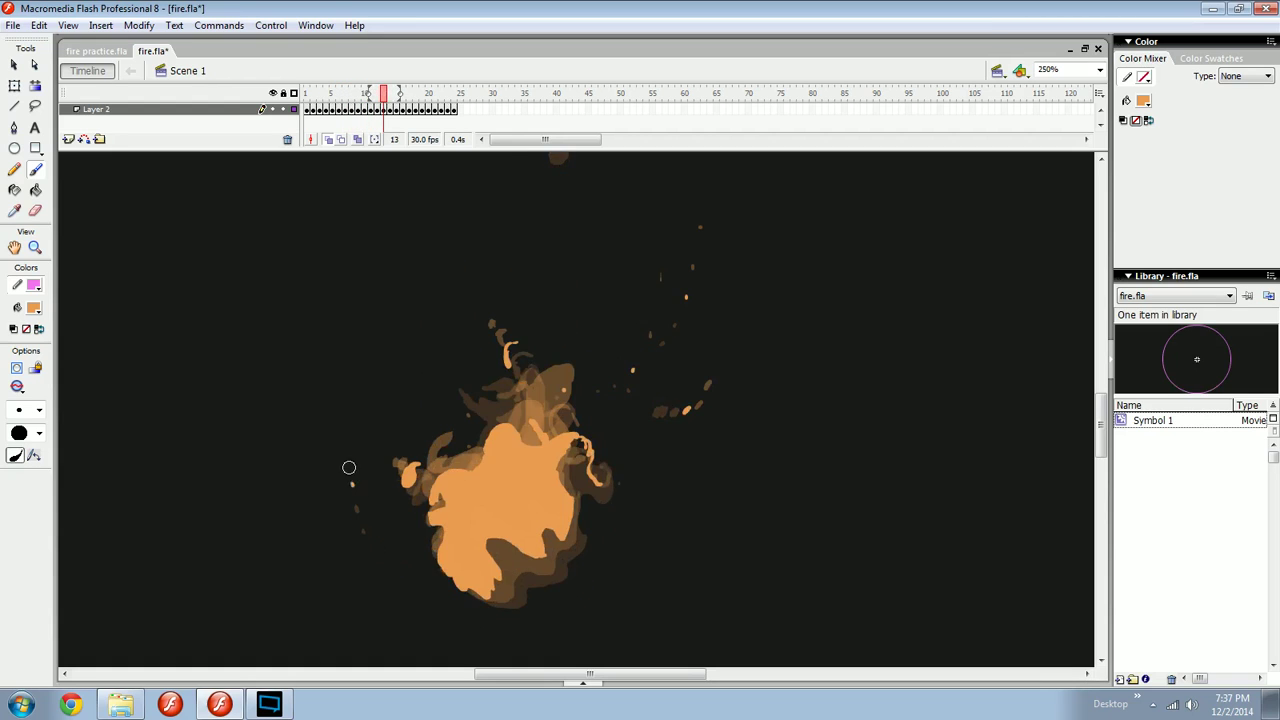
{"action": "key", "text": "period"}
{"action": "key", "text": "period"}
{"action": "key", "text": "period"}
{"action": "key", "text": "period"}
Step back through the frames to examine the new ember trails on both sides of the flame, ending on frame 3.
{"action": "key", "text": "comma"}
{"action": "key", "text": "comma"}
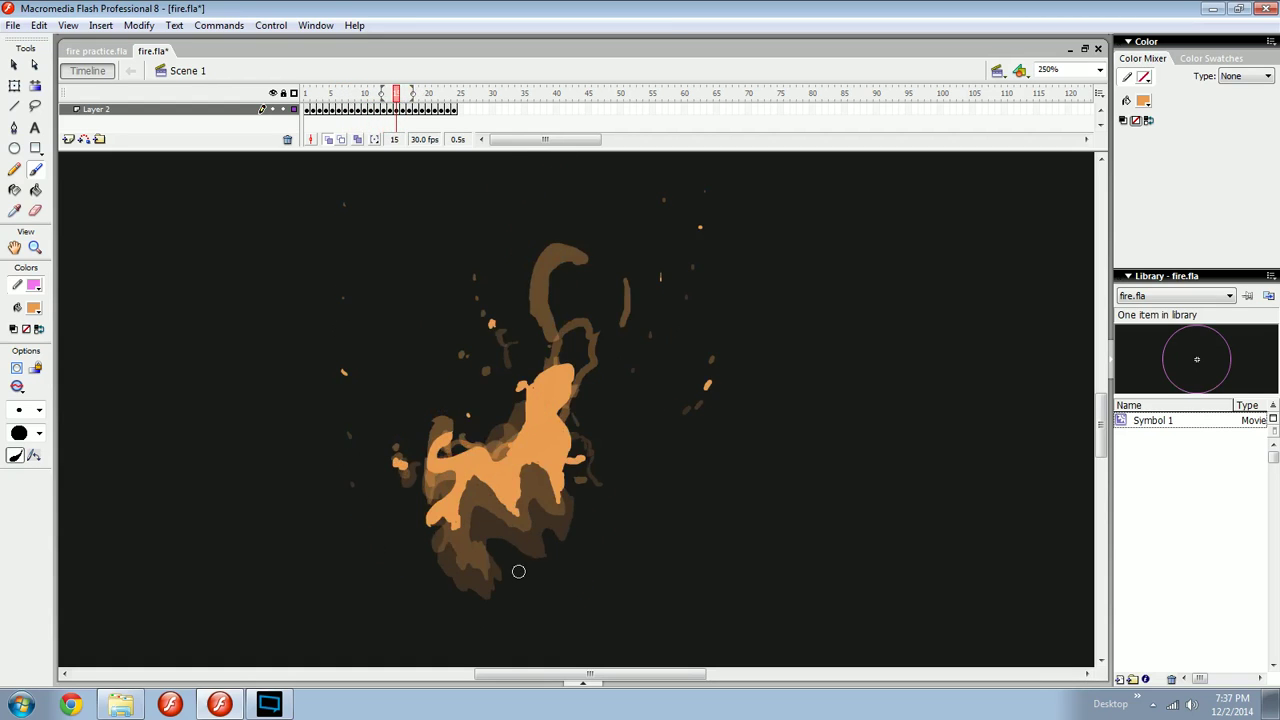
{"action": "key", "text": "comma"}
{"action": "key", "text": "comma"}
{"action": "key", "text": "comma"}
{"action": "key", "text": "comma"}
{"action": "key", "text": "comma"}
{"action": "key", "text": "comma"}
{"action": "key", "text": "comma"}
{"action": "key", "text": "comma"}
{"action": "key", "text": "comma"}
{"action": "key", "text": "comma"}
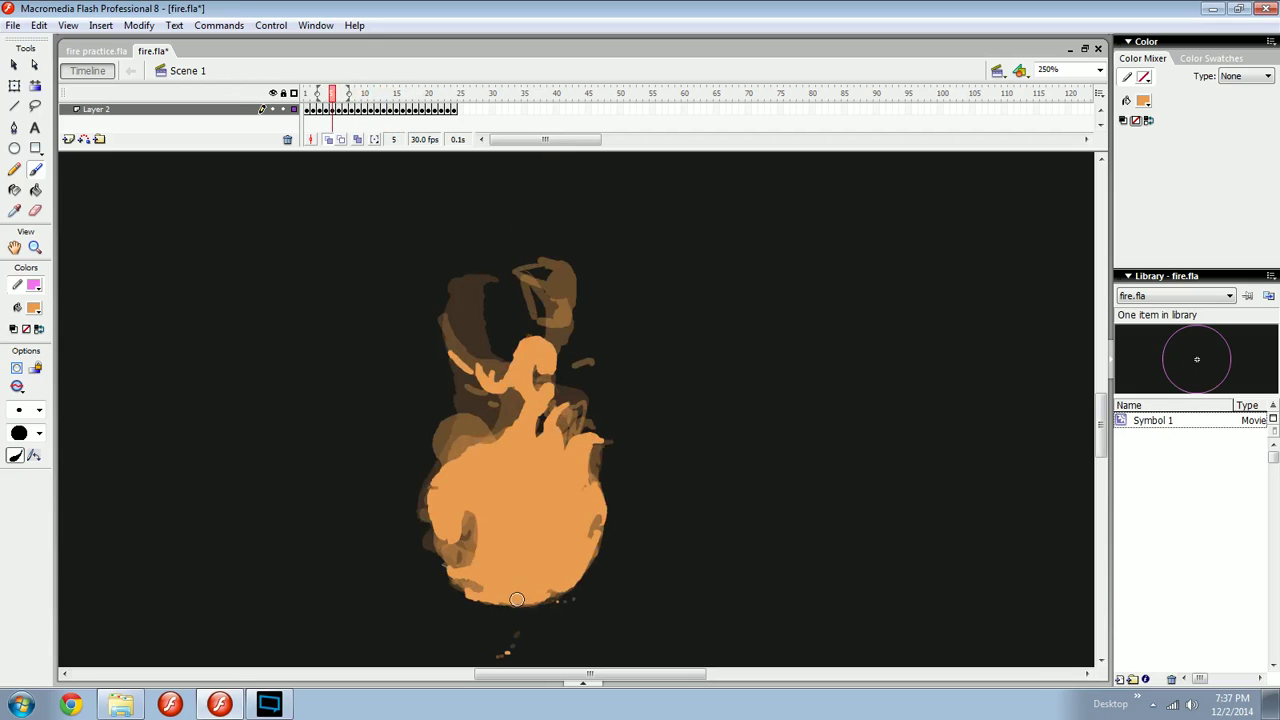
{"action": "key", "text": "comma"}
{"action": "key", "text": "comma"}
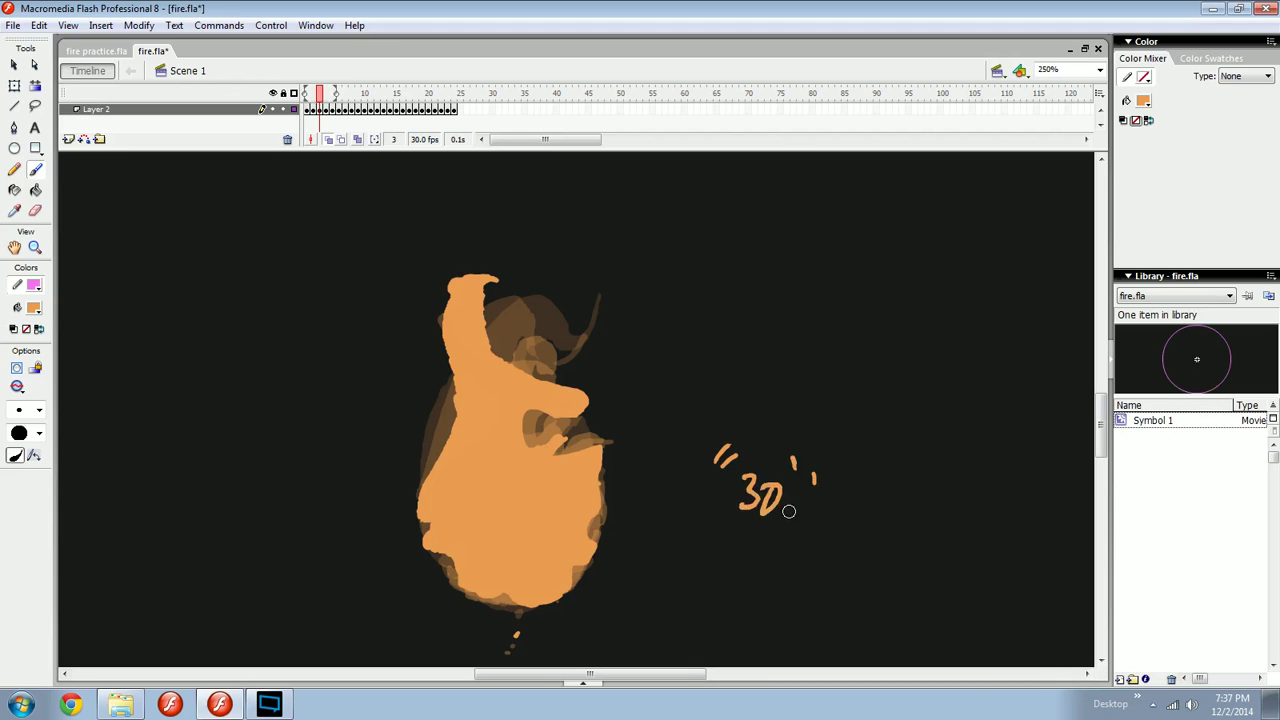
Undo the handwritten "30" note with its quotation marks right of the flame on frame 3.
{"action": "key", "text": "ctrl+z"}
{"action": "key", "text": "ctrl+z"}
{"action": "key", "text": "ctrl+z"}
{"action": "key", "text": "ctrl+z"}
{"action": "key", "text": "ctrl+z"}
{"action": "key", "text": "ctrl+z"}
{"action": "left_click_drag", "start_coordinate": [632, 549], "coordinate": [694, 535]}
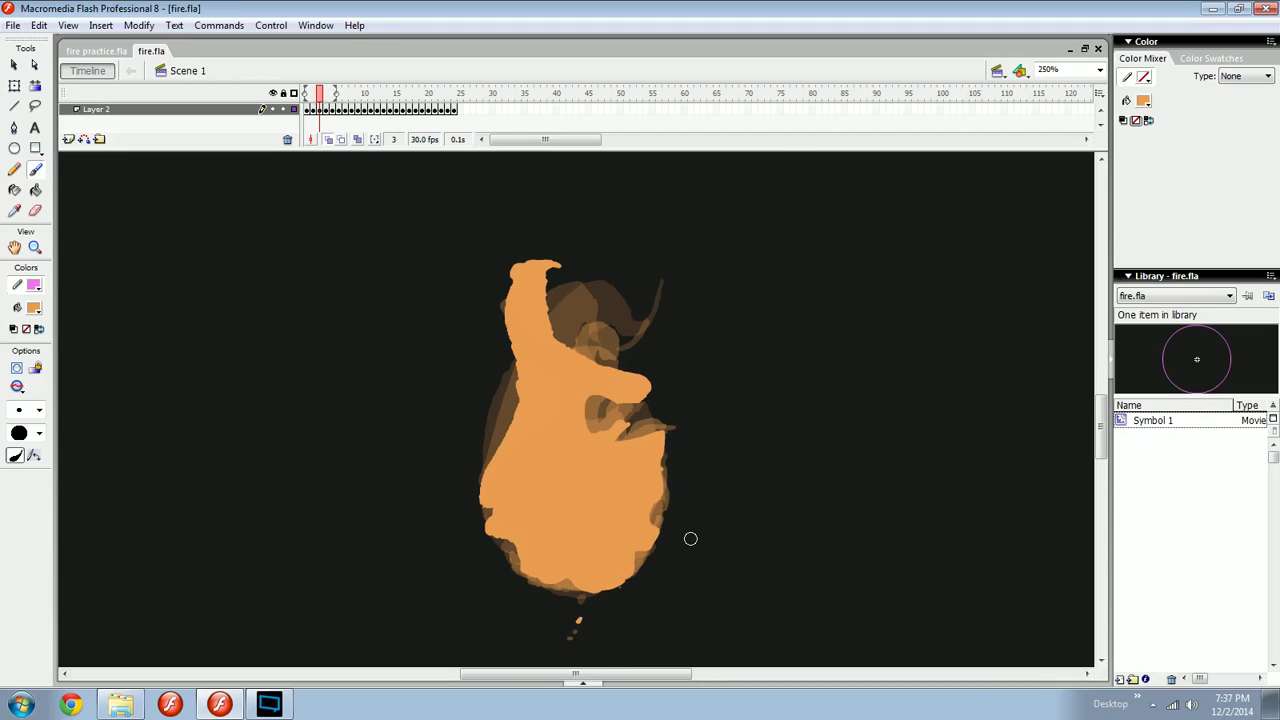
Compare the first four frames and paint a short, thin detached wisp above the flame's top on frame 3.
{"action": "key", "text": "comma"}
{"action": "key", "text": "comma"}
{"action": "key", "text": "period"}
{"action": "key", "text": "period"}
{"action": "key", "text": "period"}
{"action": "key", "text": "comma"}
{"action": "key", "text": "comma"}
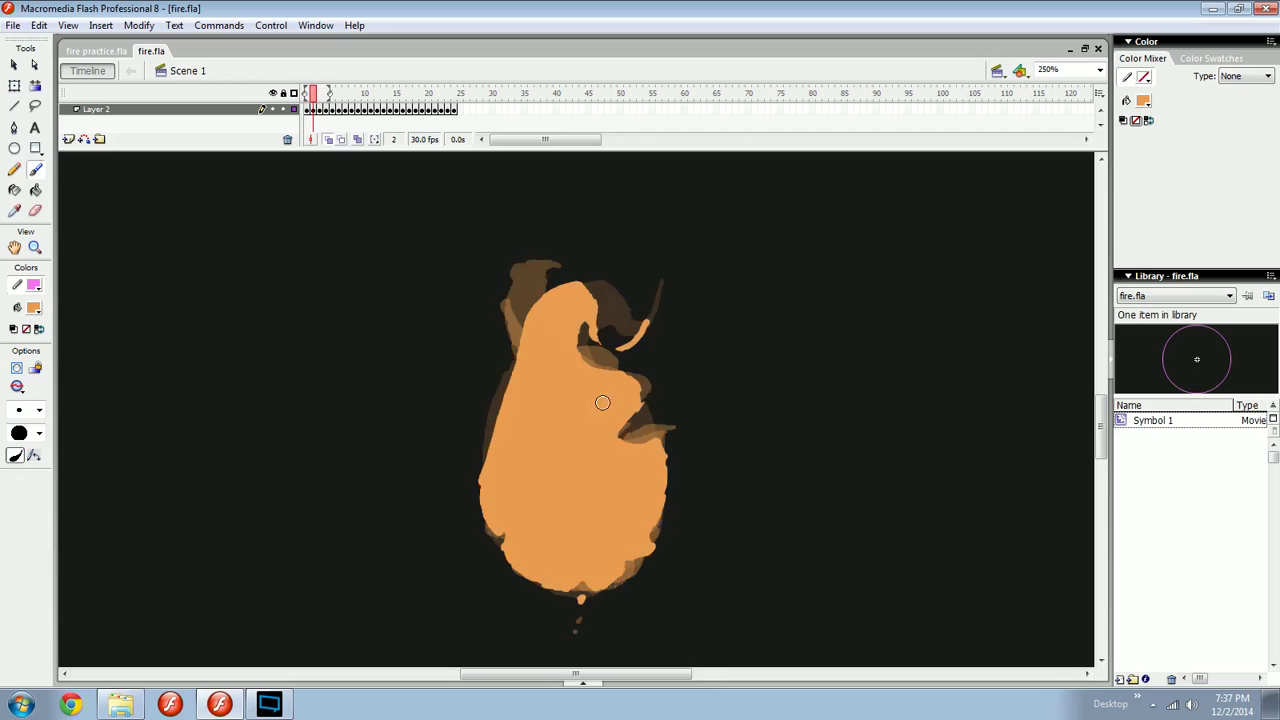
{"action": "key", "text": "period"}
{"action": "left_click_drag", "start_coordinate": [587, 290], "coordinate": [597, 365]}
{"action": "key", "text": "comma"}
{"action": "key", "text": "period"}
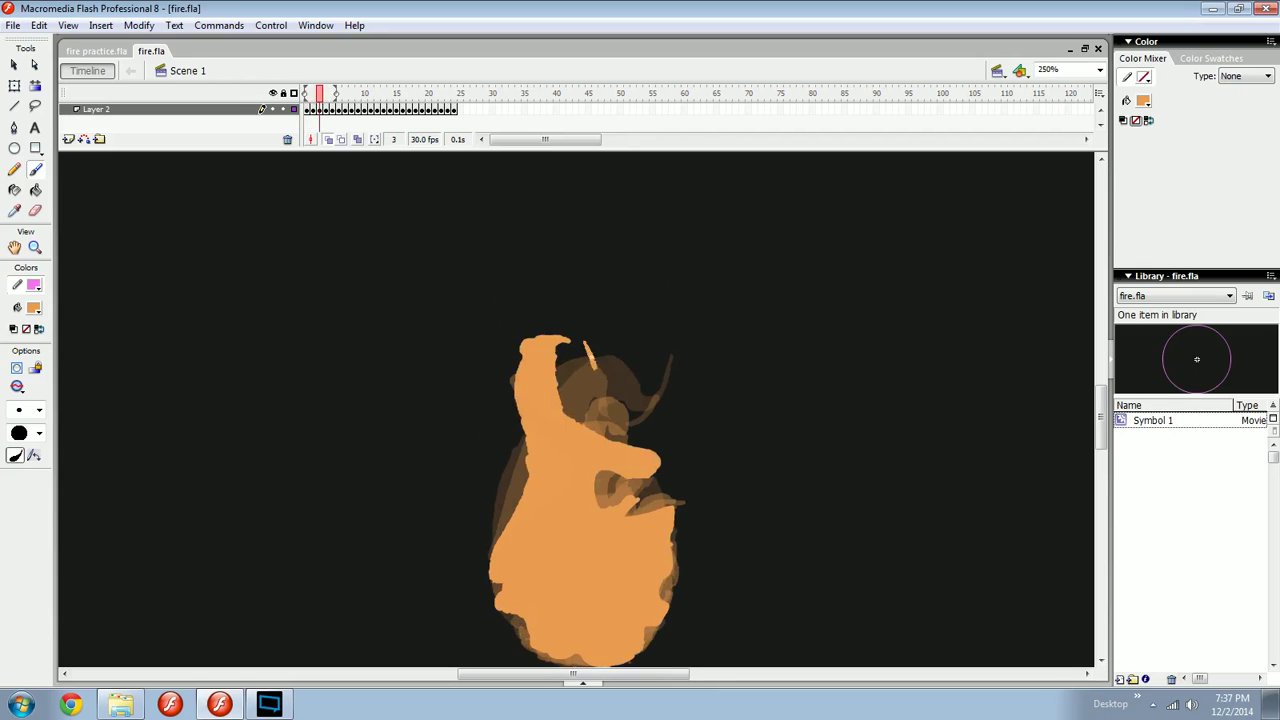
Continue the detached wisp as small curls shrinking into tiny sparks that rise and drift left from frame 4 through frame 10.
{"action": "key", "text": "period"}
{"action": "mouse_move", "coordinate": [562, 307]}
{"action": "left_mouse_down"}
{"action": "mouse_move", "coordinate": [579, 311]}
{"action": "mouse_move", "coordinate": [603, 366]}
{"action": "mouse_move", "coordinate": [577, 315]}
{"action": "left_mouse_up"}
{"action": "key", "text": "period"}
{"action": "key", "text": "period"}
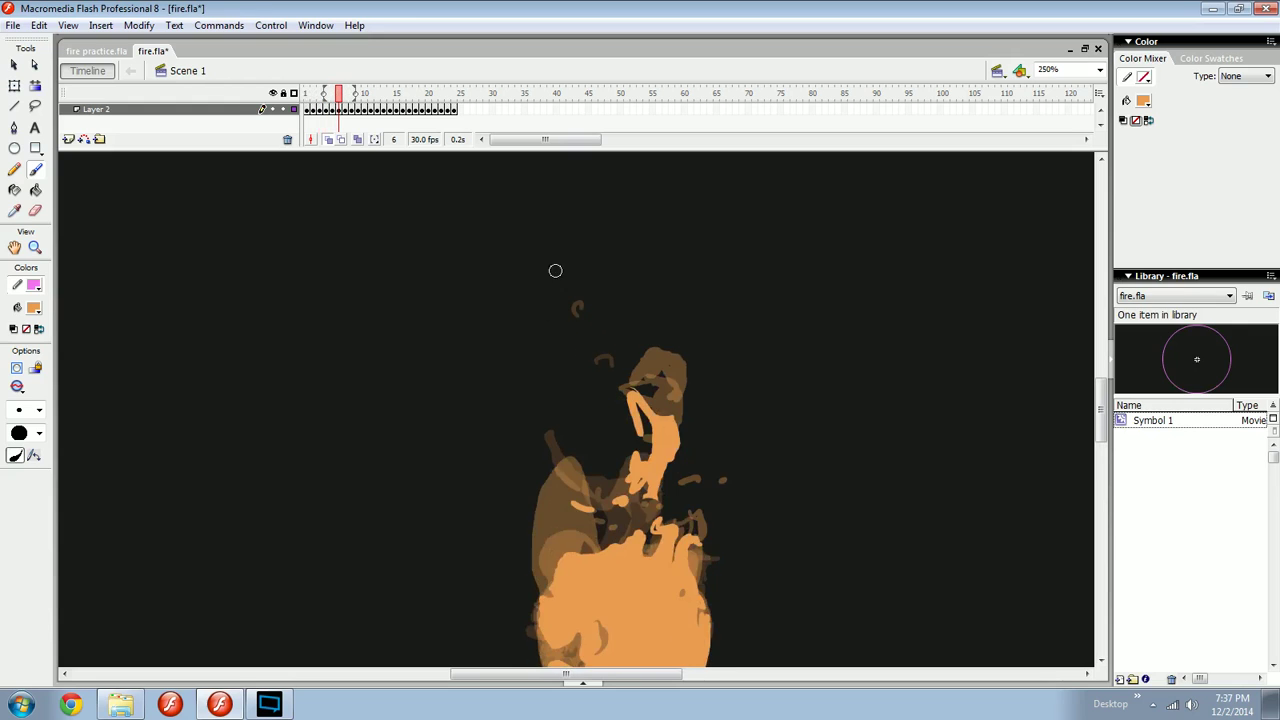
{"action": "left_click_drag", "start_coordinate": [553, 262], "coordinate": [551, 267]}
{"action": "left_click_drag", "start_coordinate": [547, 254], "coordinate": [571, 374]}
{"action": "key", "text": "period"}
{"action": "key", "text": "period"}
{"action": "scroll", "coordinate": [540, 270], "scroll_direction": "up", "scroll_amount": 1}
{"action": "key", "text": "period"}
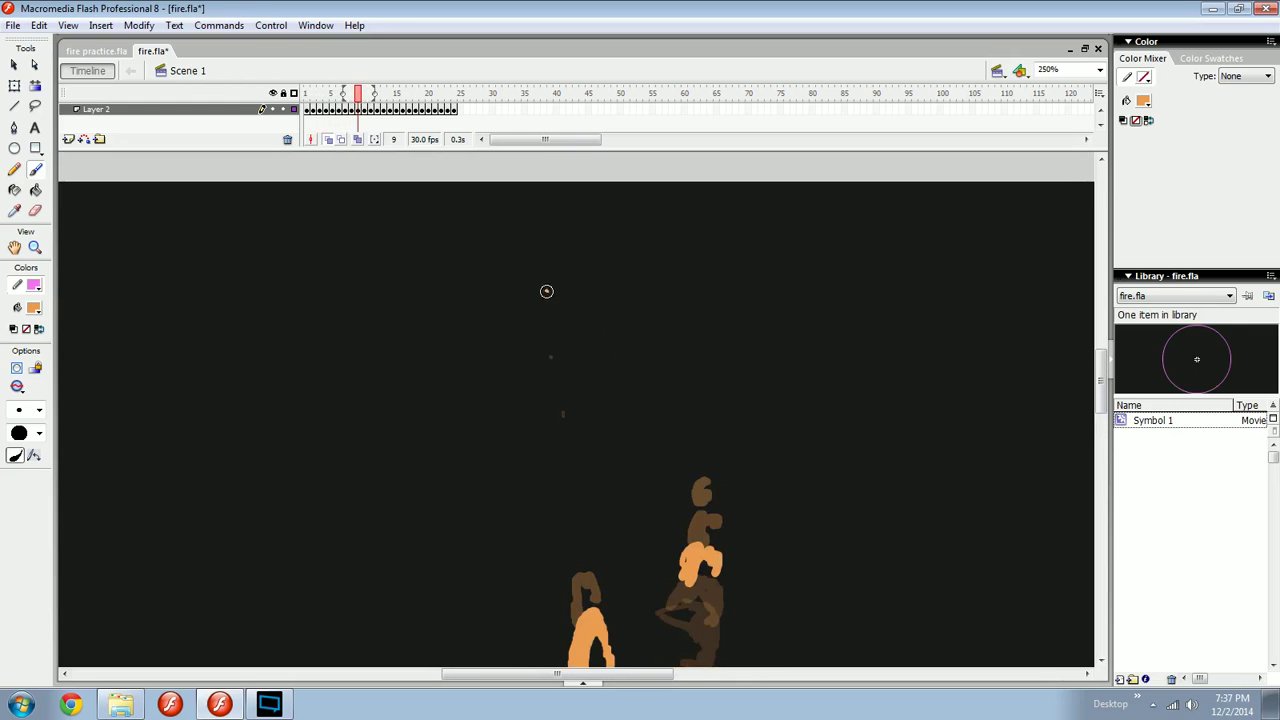
{"action": "key", "text": "period"}
{"action": "key", "text": "period"}
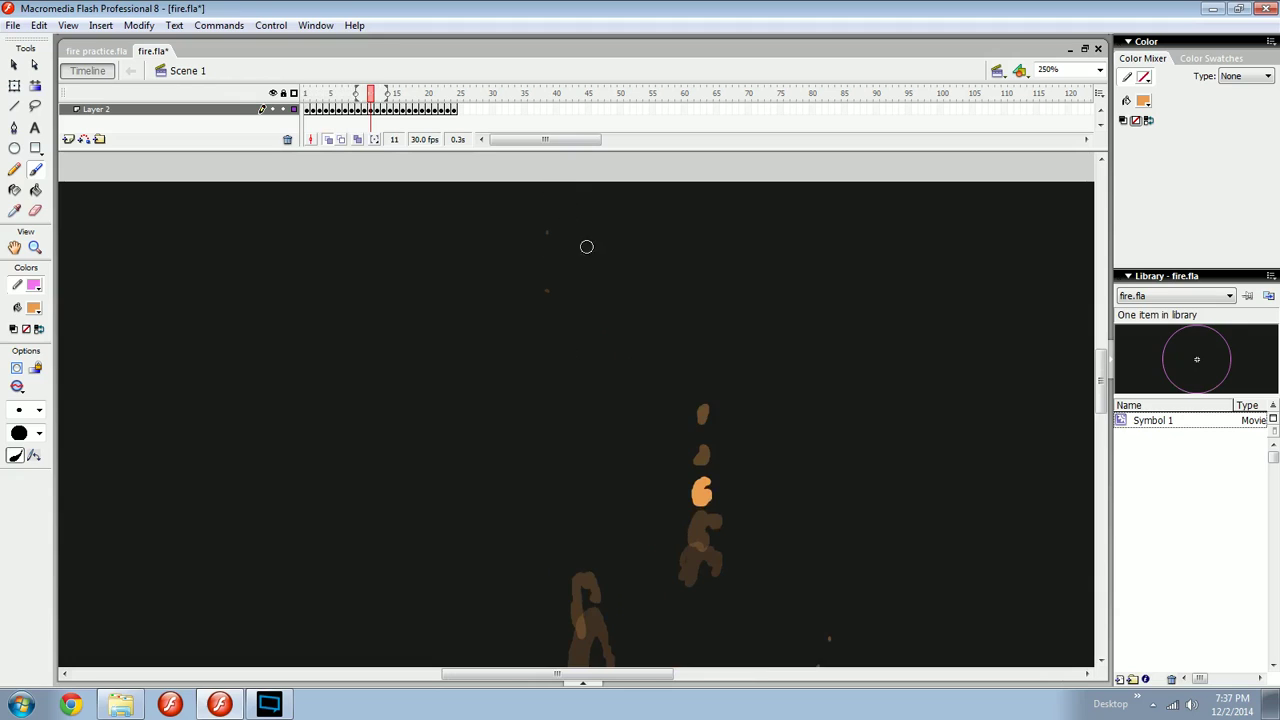
Step back through the frames to examine the rising wisp and the flame's top, ending on frame 4.
{"action": "key", "text": "comma"}
{"action": "key", "text": "comma"}
{"action": "key", "text": "comma"}
{"action": "key", "text": "comma"}
{"action": "key", "text": "comma"}
{"action": "left_click_drag", "start_coordinate": [654, 540], "coordinate": [586, 391]}
{"action": "key", "text": "comma"}
{"action": "key", "text": "comma"}
{"action": "key", "text": "comma"}
{"action": "key", "text": "comma"}
{"action": "key", "text": "period"}
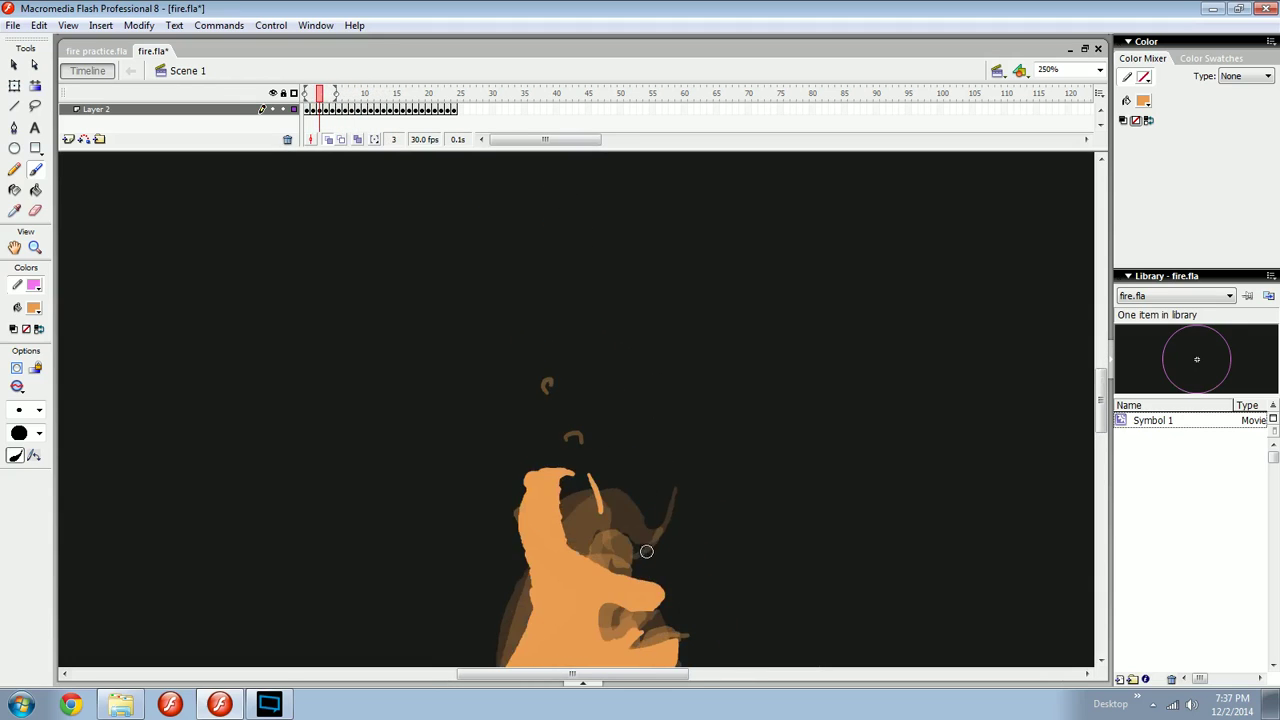
{"action": "key", "text": "comma"}
{"action": "key", "text": "comma"}
{"action": "key", "text": "period"}
{"action": "key", "text": "period"}
{"action": "key", "text": "period"}
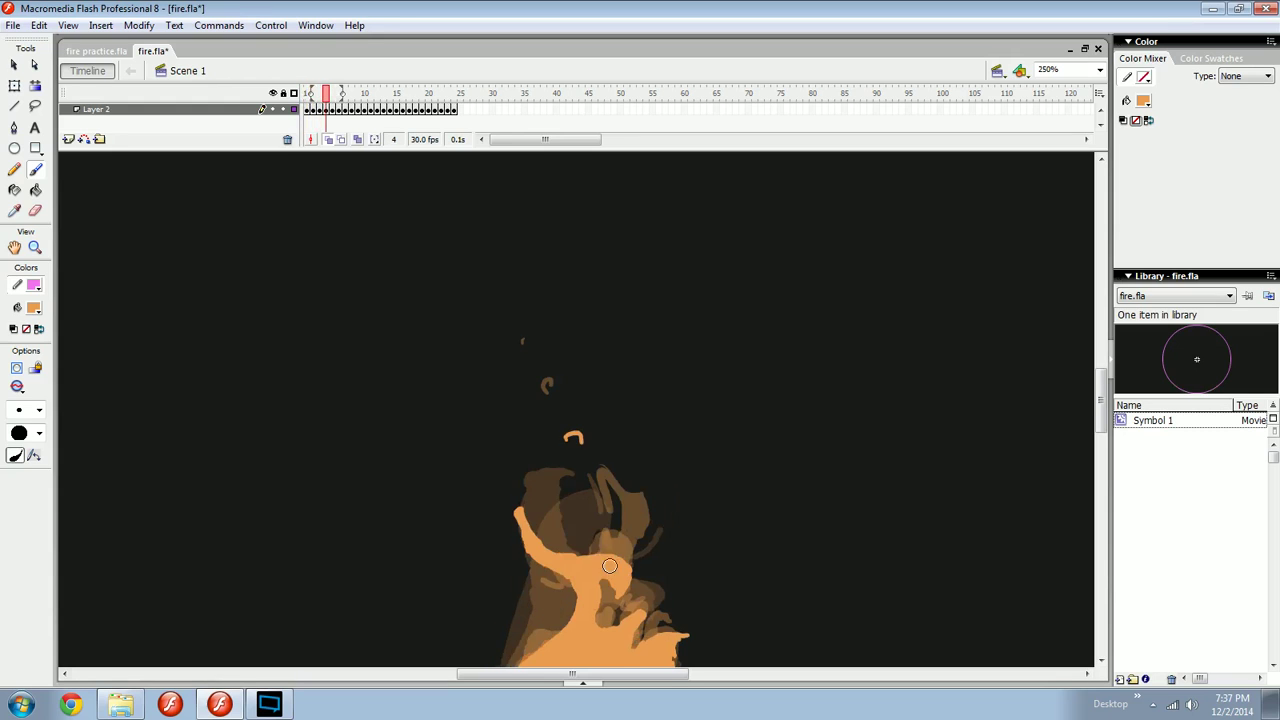
Paint a second spark trail rising from the flame's top between the two tall wisps, starting on frame 5.
{"action": "key", "text": "period"}
{"action": "key", "text": "period"}
{"action": "key", "text": "period"}
{"action": "key", "text": "period"}
{"action": "key", "text": "period"}
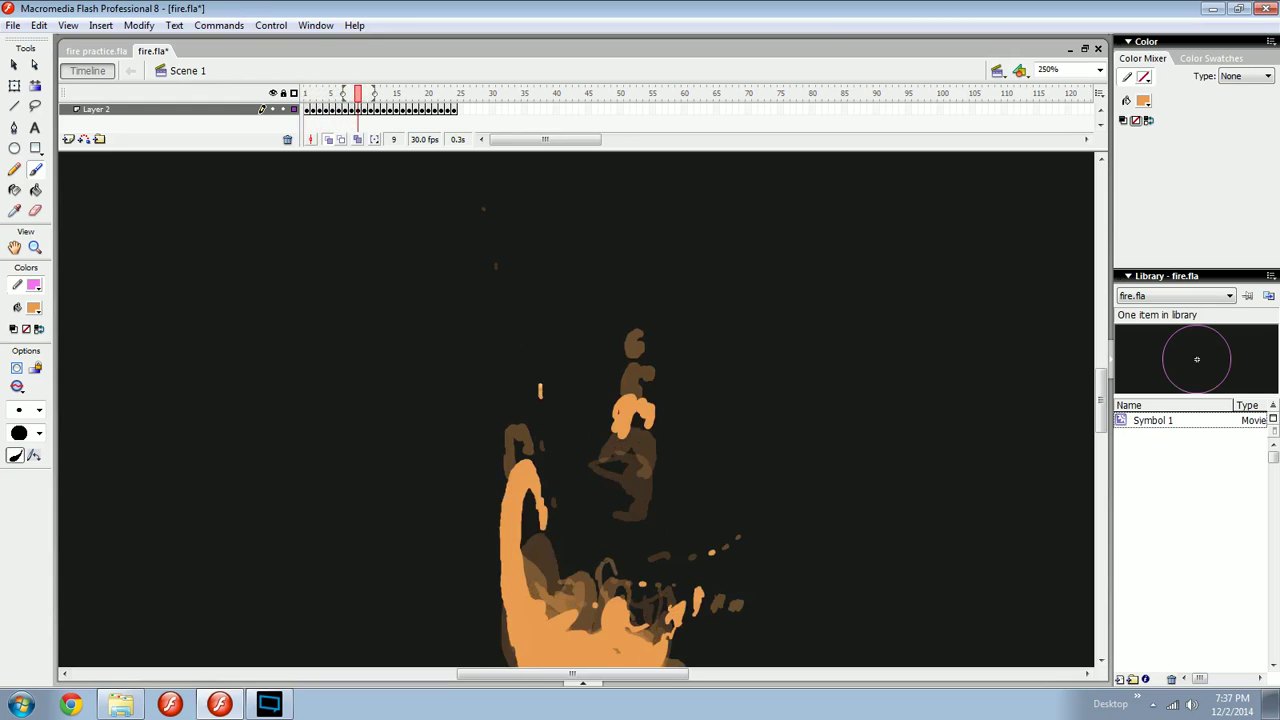
{"action": "key", "text": "period"}
{"action": "key", "text": "period"}
{"action": "key", "text": "period"}
Step back and forth through the early frames to examine the second rising spark trail, ending on frame 2.
{"action": "key", "text": "comma"}
{"action": "key", "text": "comma"}
{"action": "key", "text": "comma"}
{"action": "key", "text": "comma"}
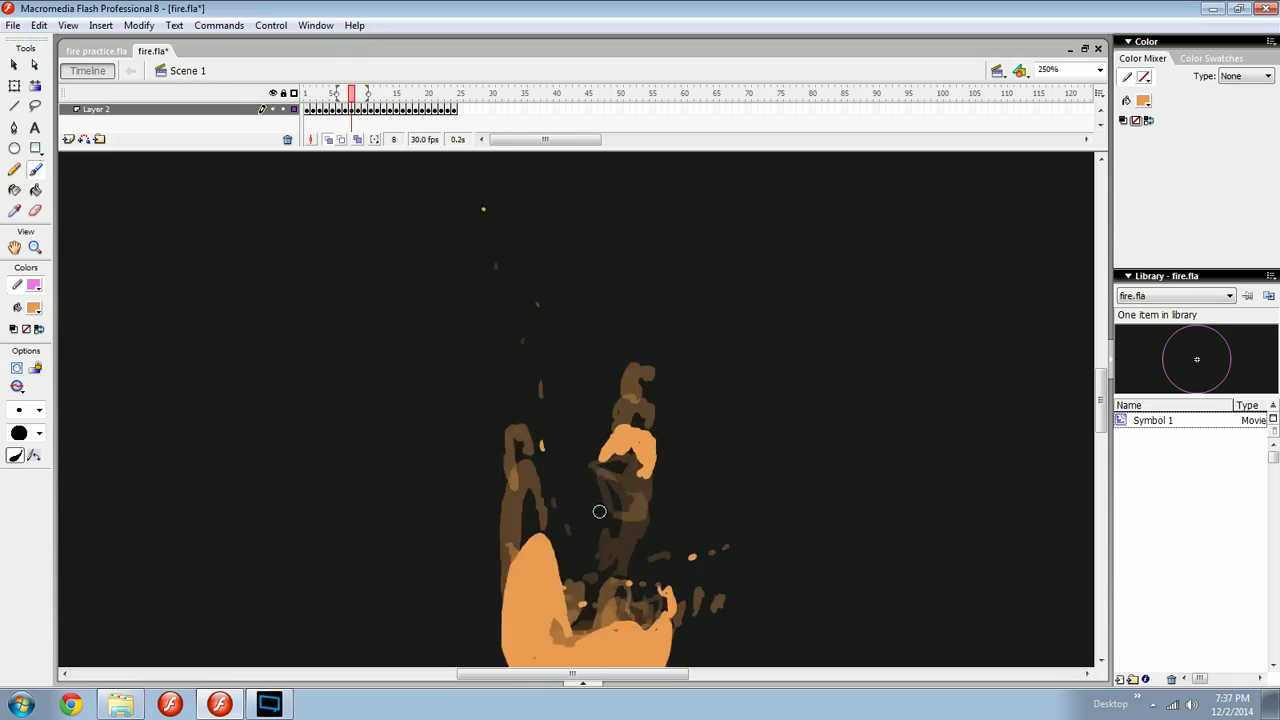
{"action": "key", "text": "comma"}
{"action": "key", "text": "comma"}
{"action": "key", "text": "comma"}
{"action": "key", "text": "comma"}
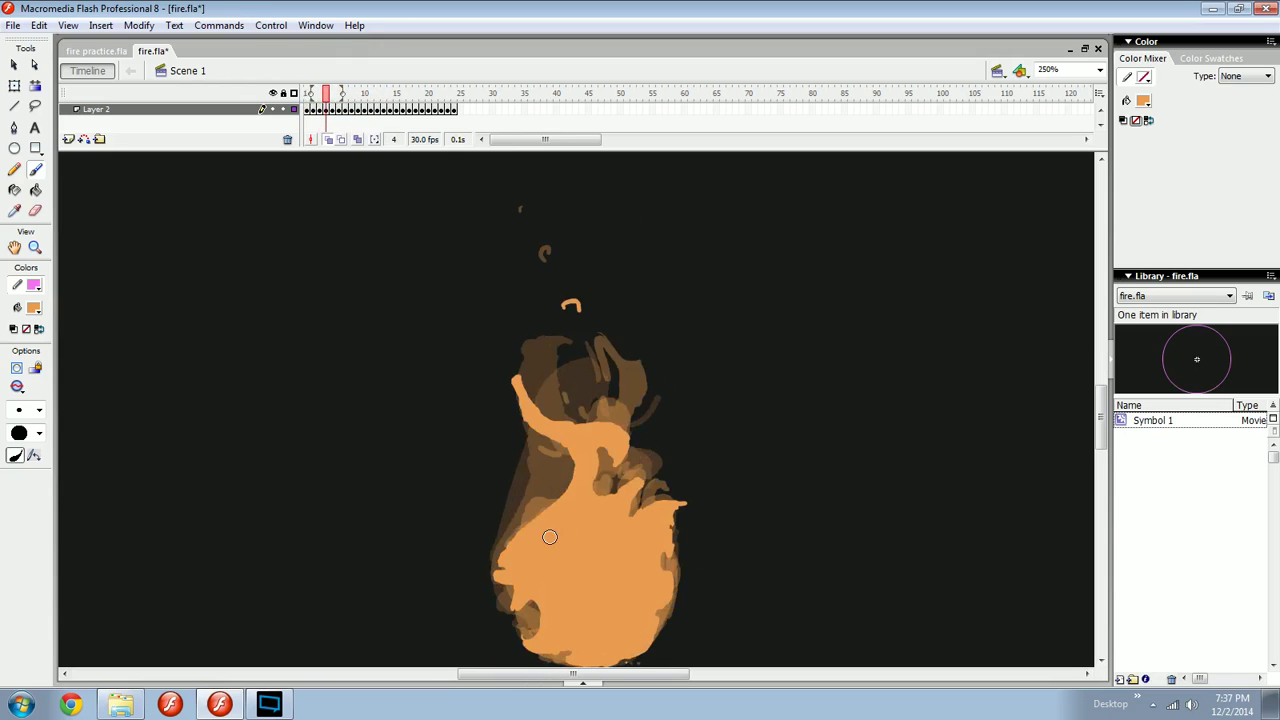
{"action": "key", "text": "comma"}
{"action": "key", "text": "period"}
{"action": "key", "text": "period"}
{"action": "key", "text": "comma"}
{"action": "key", "text": "comma"}
{"action": "key", "text": "comma"}
Paint another trail of small sparks flying right from the flame's top and curving upward from frame 5 through frame 13, and save the file.
{"action": "key", "text": "period"}
{"action": "key", "text": "period"}
{"action": "key", "text": "period"}
{"action": "key", "text": "period"}
{"action": "key", "text": "period"}
{"action": "key", "text": "period"}
{"action": "key", "text": "period"}
{"action": "key", "text": "period"}
{"action": "key", "text": "period"}
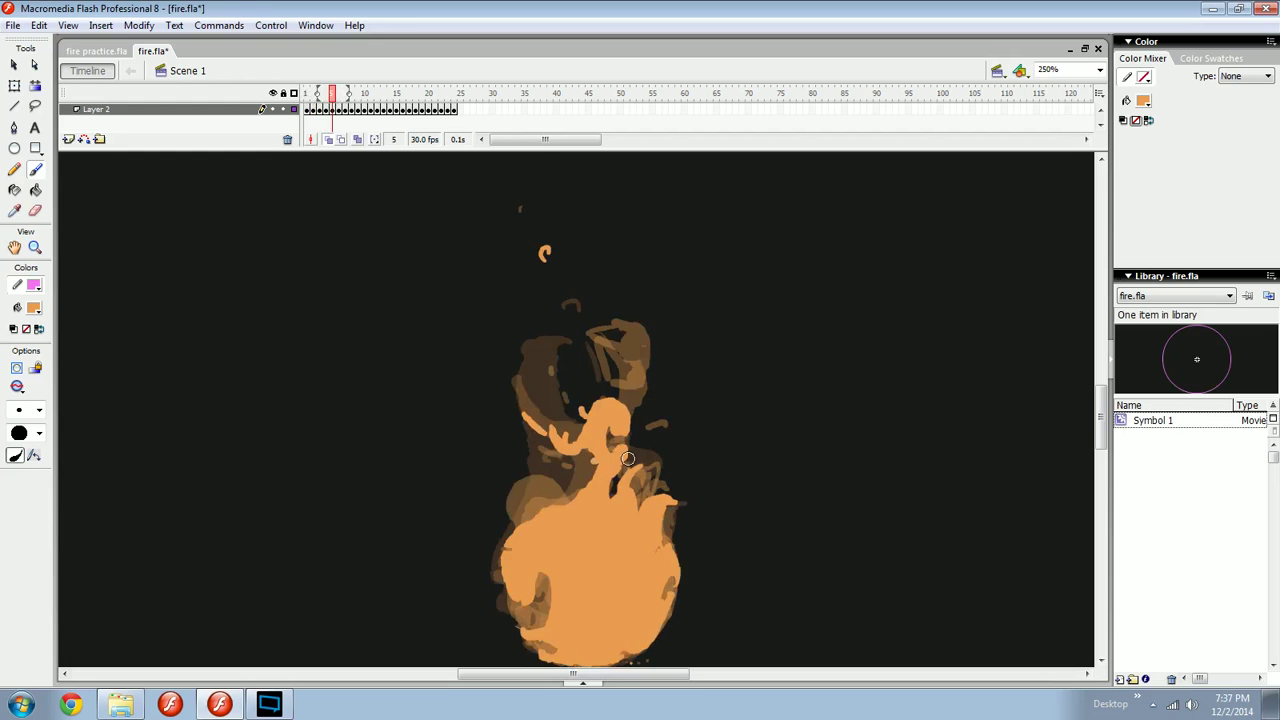
{"action": "key", "text": "period"}
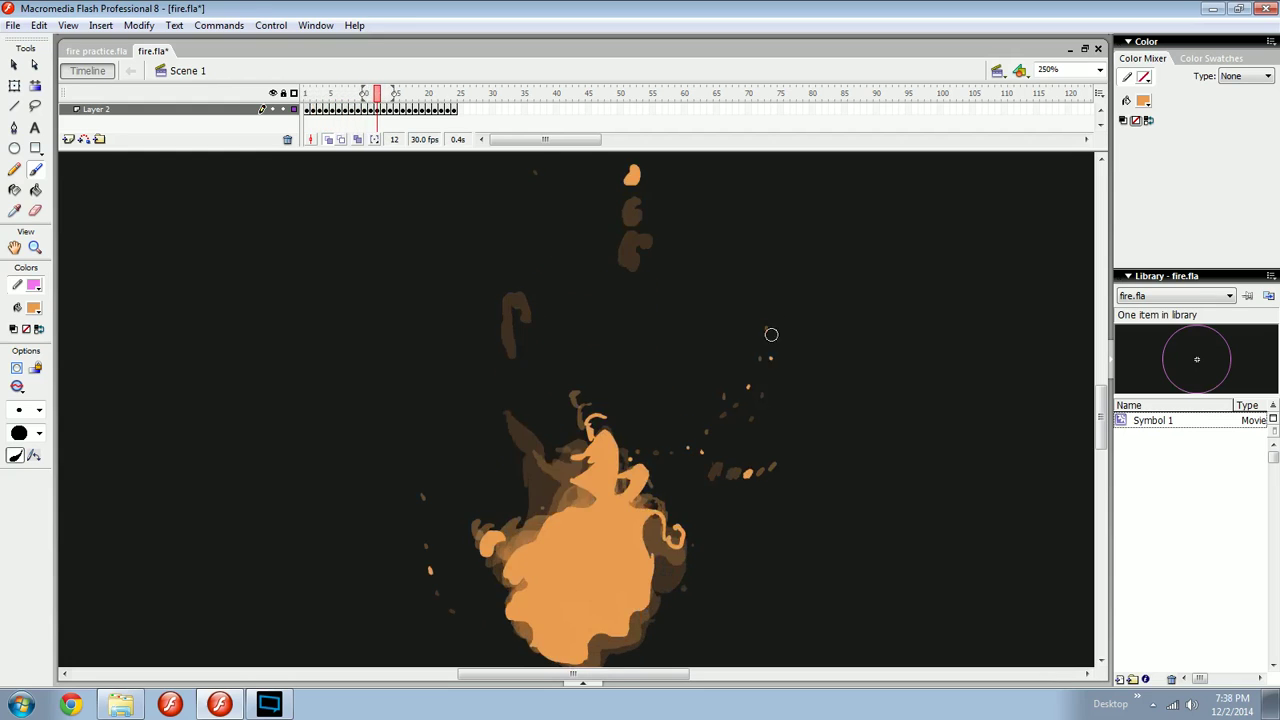
{"action": "key", "text": "period"}
{"action": "key", "text": "ctrl+equal"}
{"action": "key", "text": "ctrl+s"}
Outline a curled flame tip at the flame's upper right on frame 7 and fill its interior.
{"action": "key", "text": "comma"}
{"action": "key", "text": "comma"}
{"action": "key", "text": "comma"}
{"action": "key", "text": "comma"}
{"action": "key", "text": "comma"}
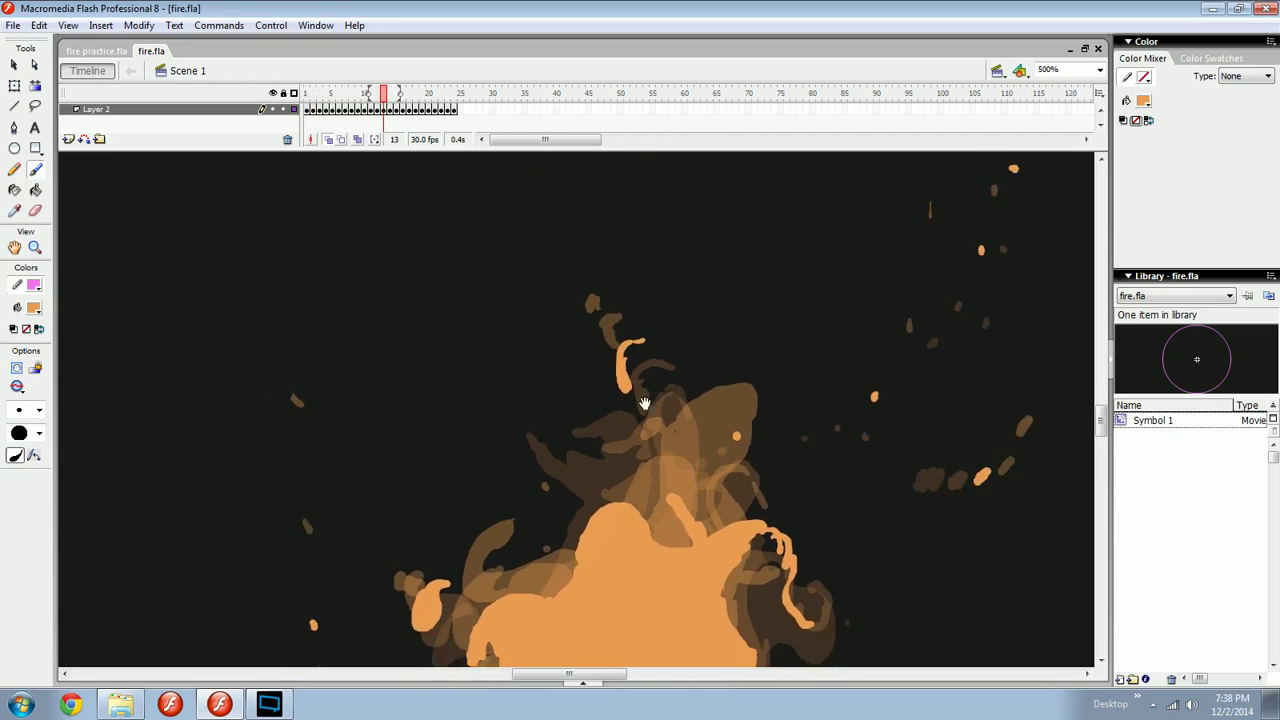
{"action": "left_click_drag", "start_coordinate": [780, 483], "coordinate": [787, 485]}
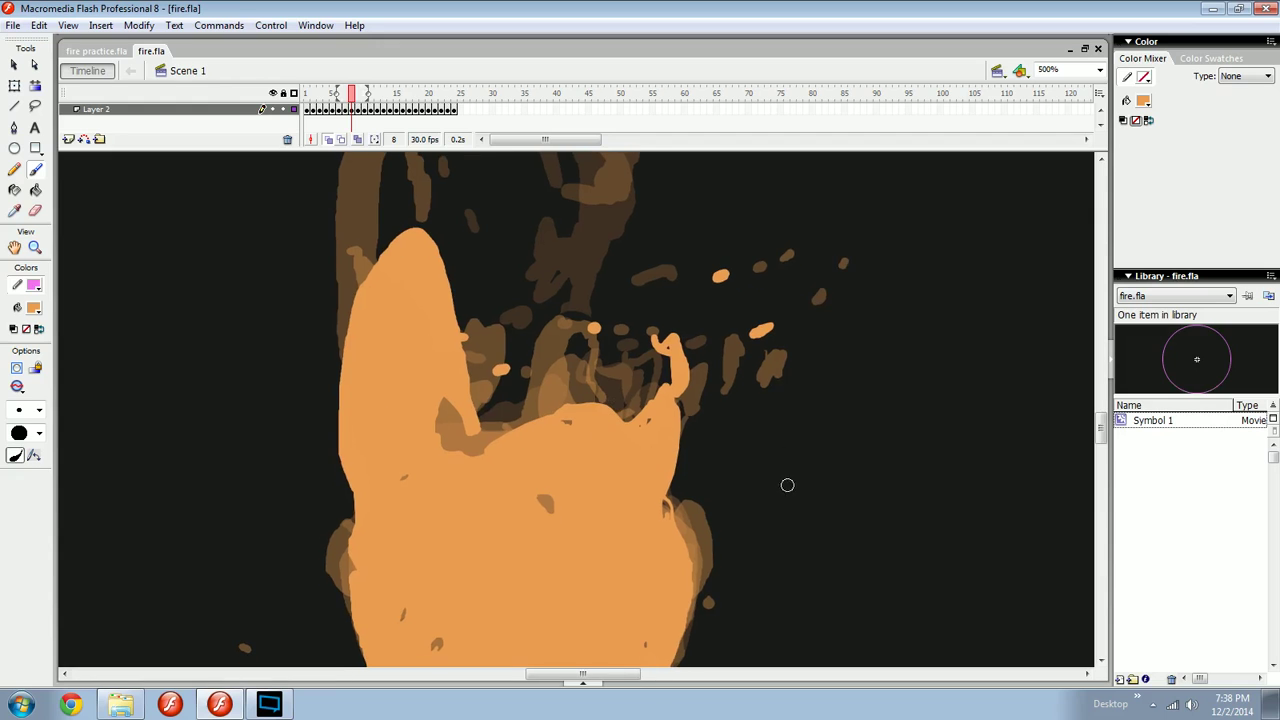
{"action": "left_click", "coordinate": [26, 410]}
{"action": "left_click", "coordinate": [26, 473]}
{"action": "key", "text": "comma"}
{"action": "key", "text": "comma"}
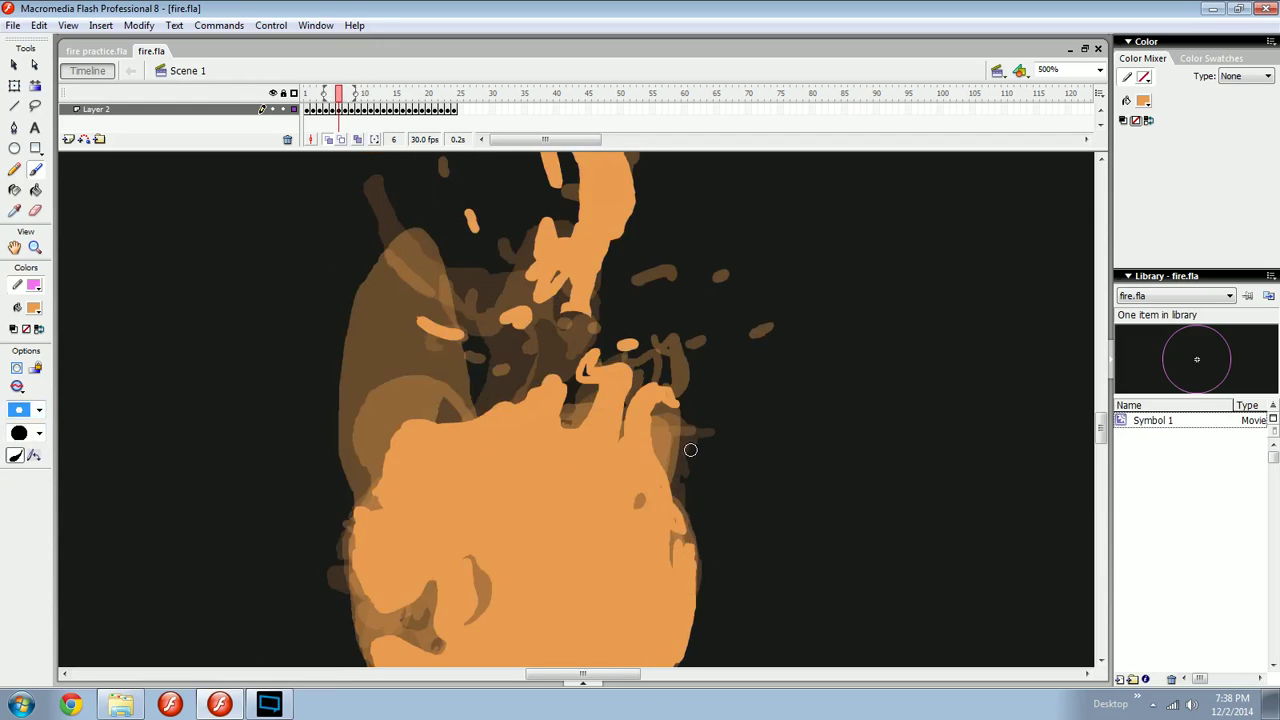
{"action": "key", "text": "period"}
{"action": "key", "text": "period"}
{"action": "key", "text": "comma"}
{"action": "key", "text": "k"}
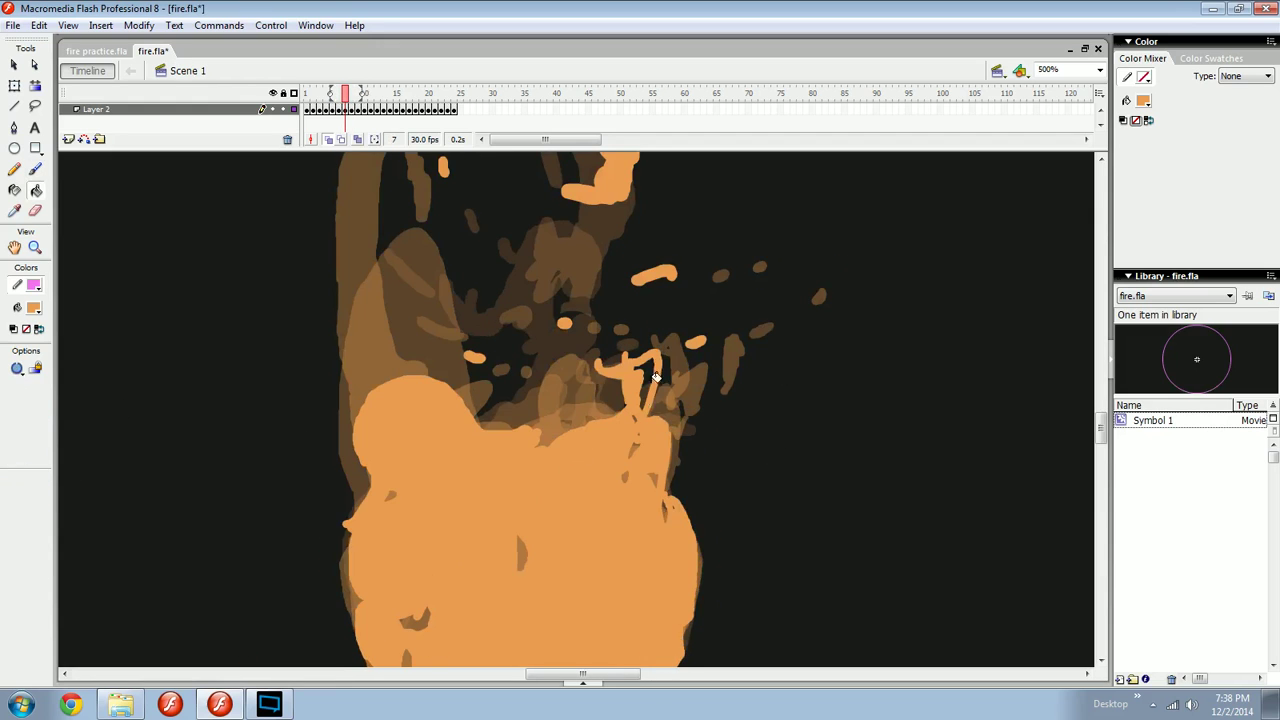
{"action": "left_click", "coordinate": [648, 380]}
{"action": "key", "text": "comma"}
{"action": "key", "text": "period"}
{"action": "key", "text": "n"}
{"action": "key", "text": "b"}
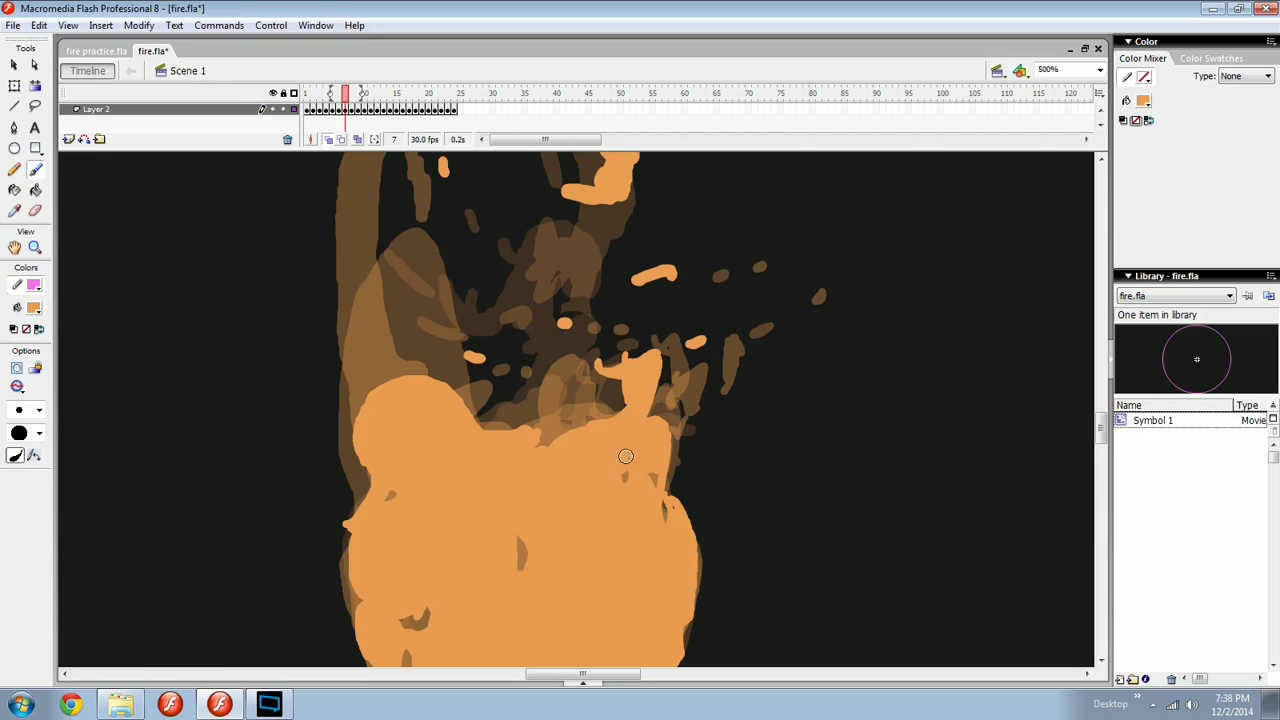
Paint over the small gaps along the flame's upper right edge on frame 7, checking the neighbouring frames.
{"action": "key", "text": "comma"}
{"action": "key", "text": "comma"}
{"action": "key", "text": "period"}
{"action": "key", "text": "period"}
{"action": "key", "text": "period"}
{"action": "key", "text": "comma"}
{"action": "left_click", "coordinate": [671, 504]}
{"action": "key", "text": "comma"}
{"action": "key", "text": "comma"}
{"action": "key", "text": "comma"}
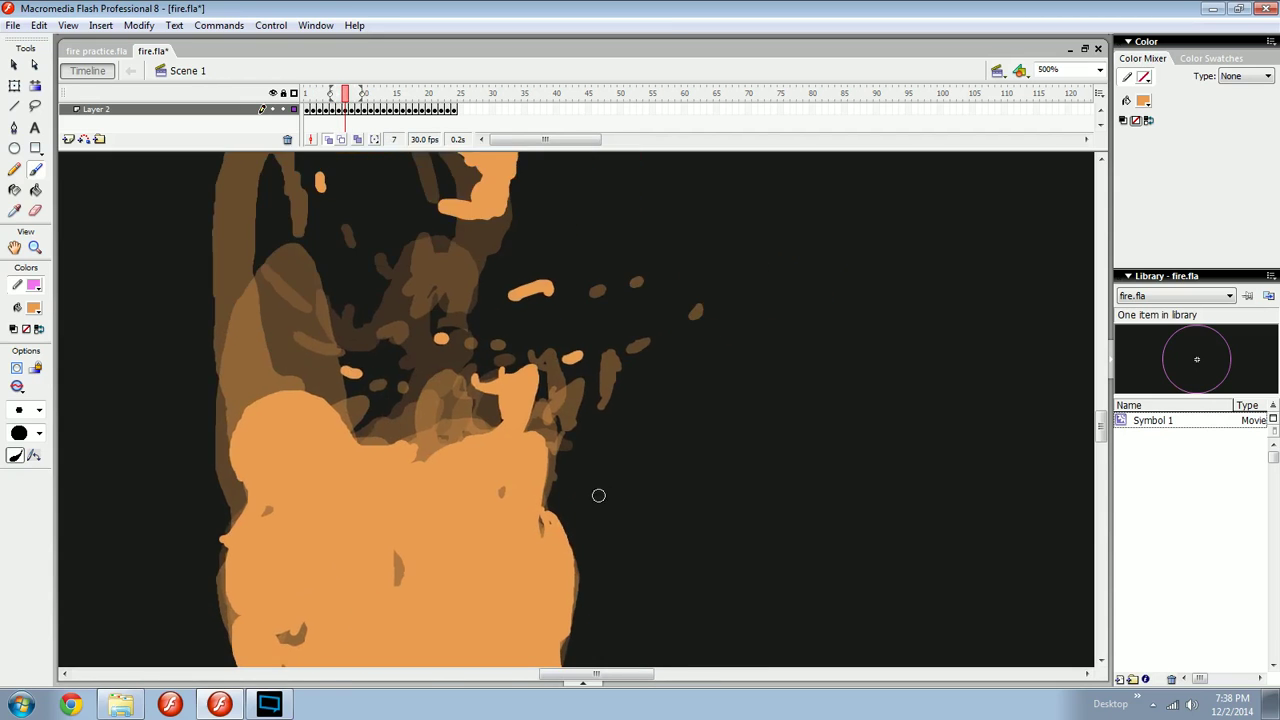
Paint the first small spark beside the flame's lower left edge on frame 4.
{"action": "left_click_drag", "start_coordinate": [589, 423], "coordinate": [653, 356]}
{"action": "key", "text": "comma"}
{"action": "key", "text": "period"}
{"action": "key", "text": "period"}
{"action": "key", "text": "comma"}
{"action": "key", "text": "comma"}
{"action": "key", "text": "comma"}
{"action": "key", "text": "comma"}
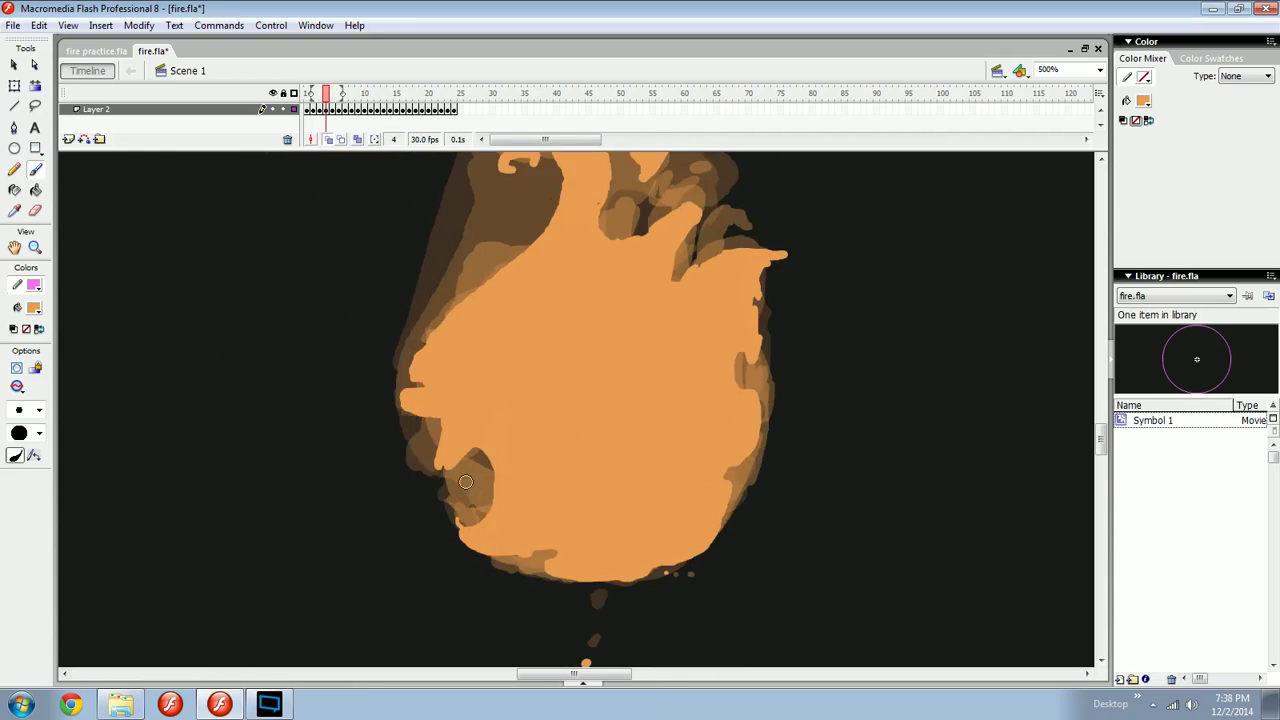
{"action": "key", "text": "period"}
{"action": "key", "text": "period"}
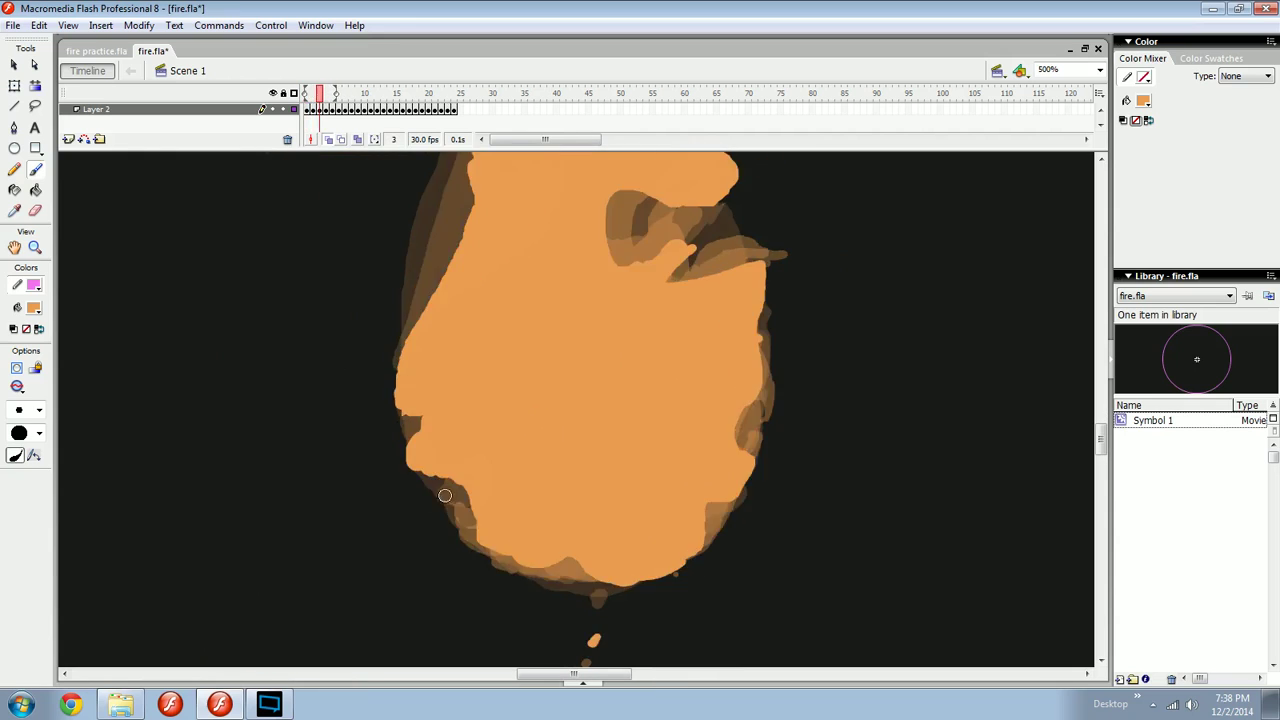
{"action": "key", "text": "period"}
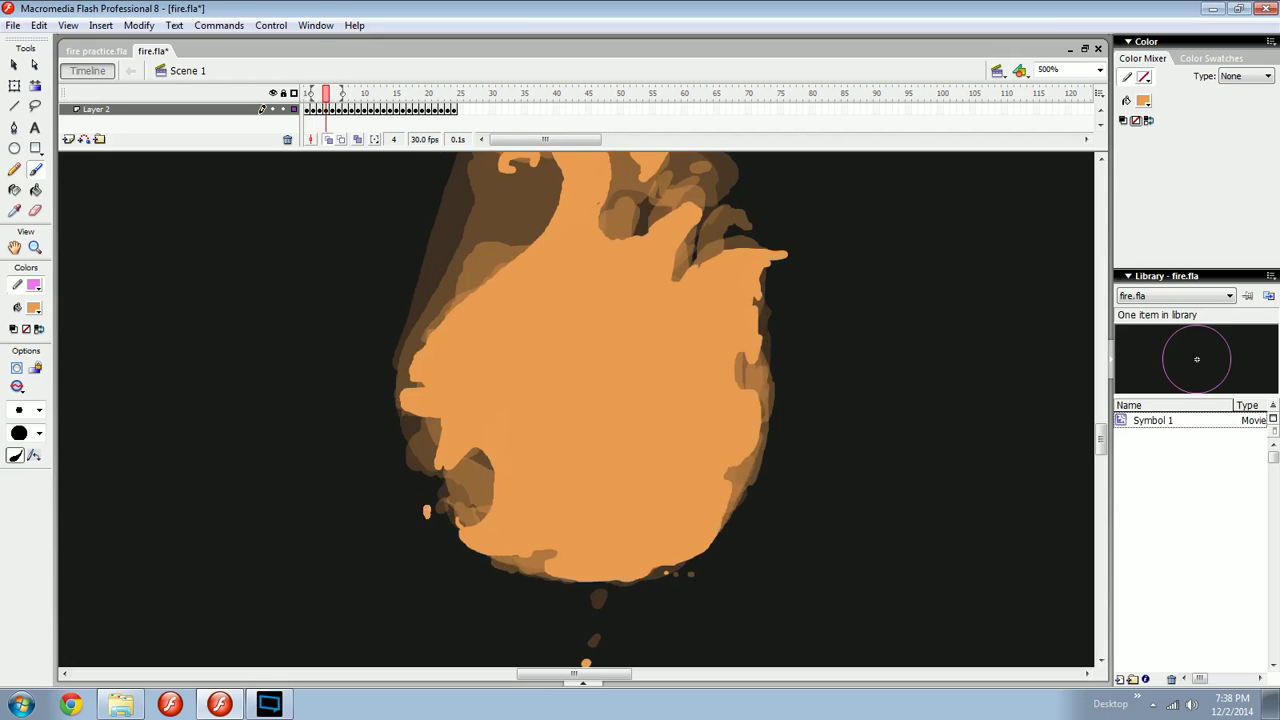
Continue the lower left spark trail outward and upward, frame by frame from frame 5.
{"action": "key", "text": "period"}
{"action": "key", "text": "period"}
{"action": "key", "text": "period"}
{"action": "key", "text": "period"}
{"action": "key", "text": "period"}
{"action": "key", "text": "period"}
{"action": "key", "text": "period"}
{"action": "key", "text": "period"}
{"action": "key", "text": "period"}
{"action": "key", "text": "period"}
{"action": "key", "text": "period"}
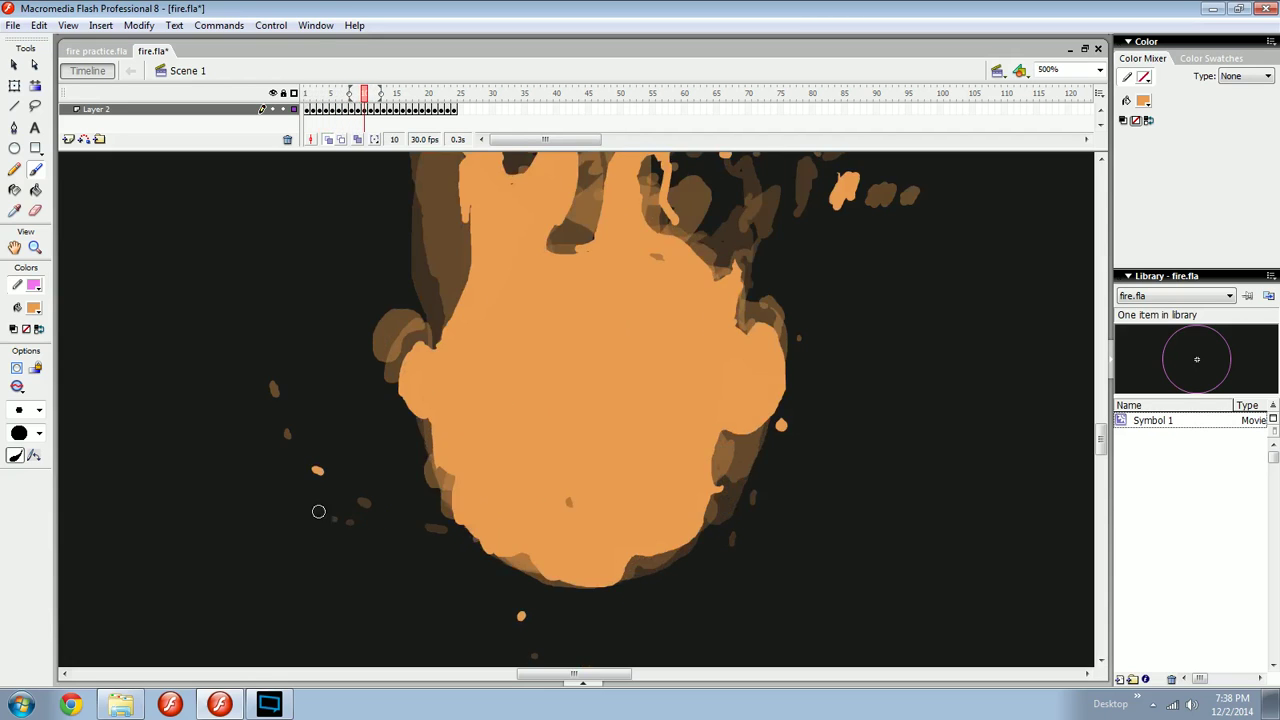
{"action": "key", "text": "period"}
{"action": "key", "text": "period"}
{"action": "key", "text": "period"}
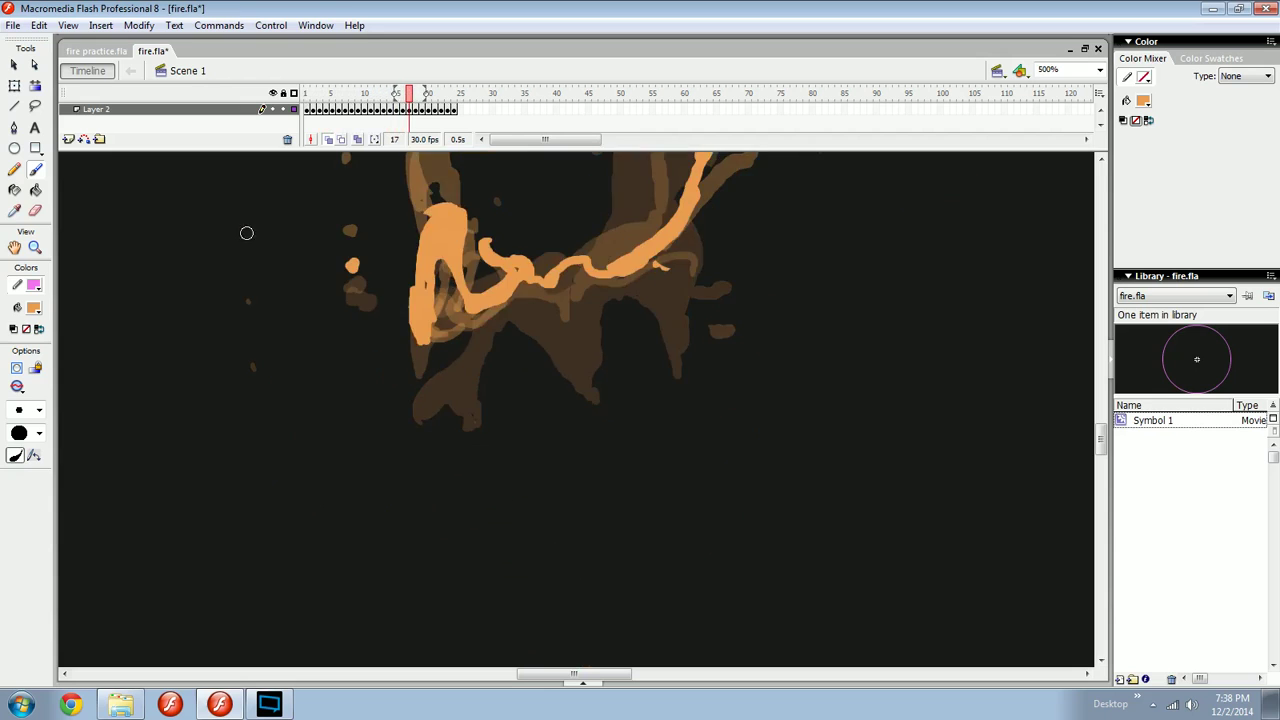
Paint the start of a new wisp at the flame's upper right side on frame 12.
{"action": "key", "text": "comma"}
{"action": "key", "text": "comma"}
{"action": "key", "text": "comma"}
{"action": "key", "text": "comma"}
{"action": "key", "text": "comma"}
{"action": "key", "text": "comma"}
{"action": "left_click_drag", "start_coordinate": [688, 410], "coordinate": [514, 494]}
{"action": "key", "text": "comma"}
{"action": "key", "text": "comma"}
{"action": "key", "text": "period"}
{"action": "key", "text": "period"}
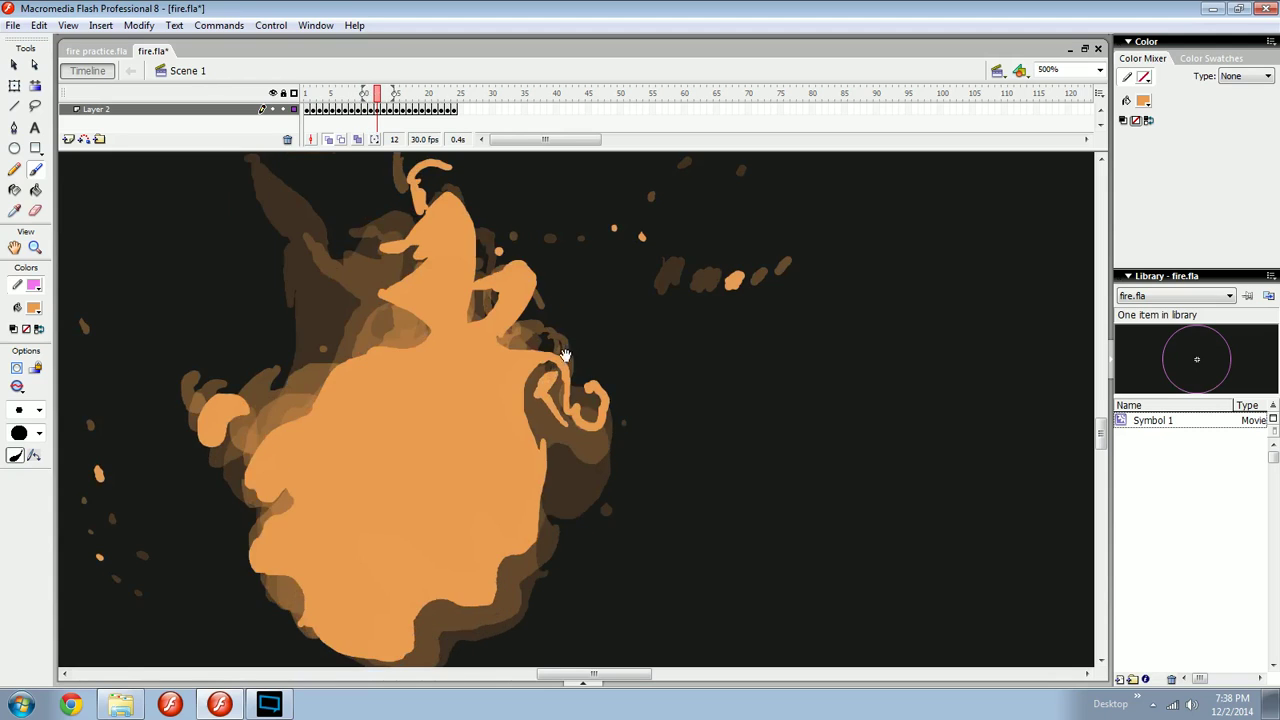
{"action": "key", "text": "period"}
{"action": "key", "text": "comma"}
{"action": "mouse_move", "coordinate": [517, 375]}
{"action": "left_mouse_down"}
{"action": "mouse_move", "coordinate": [546, 420]}
{"action": "mouse_move", "coordinate": [541, 472]}
{"action": "left_mouse_up"}
Continue the new wisp as small detached strokes rising above the flame through frame 16.
{"action": "key", "text": "period"}
{"action": "key", "text": "period"}
{"action": "mouse_move", "coordinate": [506, 364]}
{"action": "left_mouse_down"}
{"action": "mouse_move", "coordinate": [508, 341]}
{"action": "mouse_move", "coordinate": [546, 434]}
{"action": "left_mouse_up"}
{"action": "key", "text": "comma"}
{"action": "key", "text": "period"}
{"action": "key", "text": "period"}
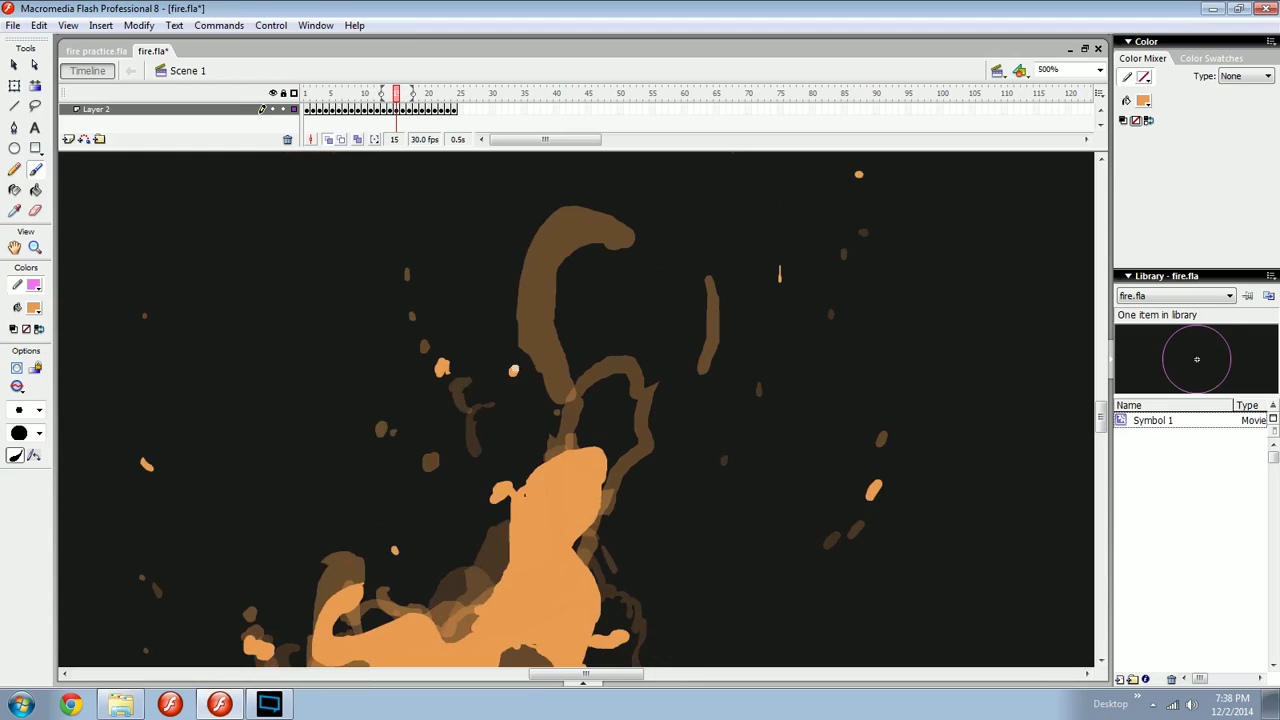
{"action": "key", "text": "comma"}
{"action": "mouse_move", "coordinate": [515, 370]}
{"action": "left_mouse_down"}
{"action": "mouse_move", "coordinate": [502, 346]}
{"action": "mouse_move", "coordinate": [561, 428]}
{"action": "left_mouse_up"}
{"action": "key", "text": "period"}
{"action": "key", "text": "period"}
{"action": "left_click_drag", "start_coordinate": [550, 379], "coordinate": [550, 382]}
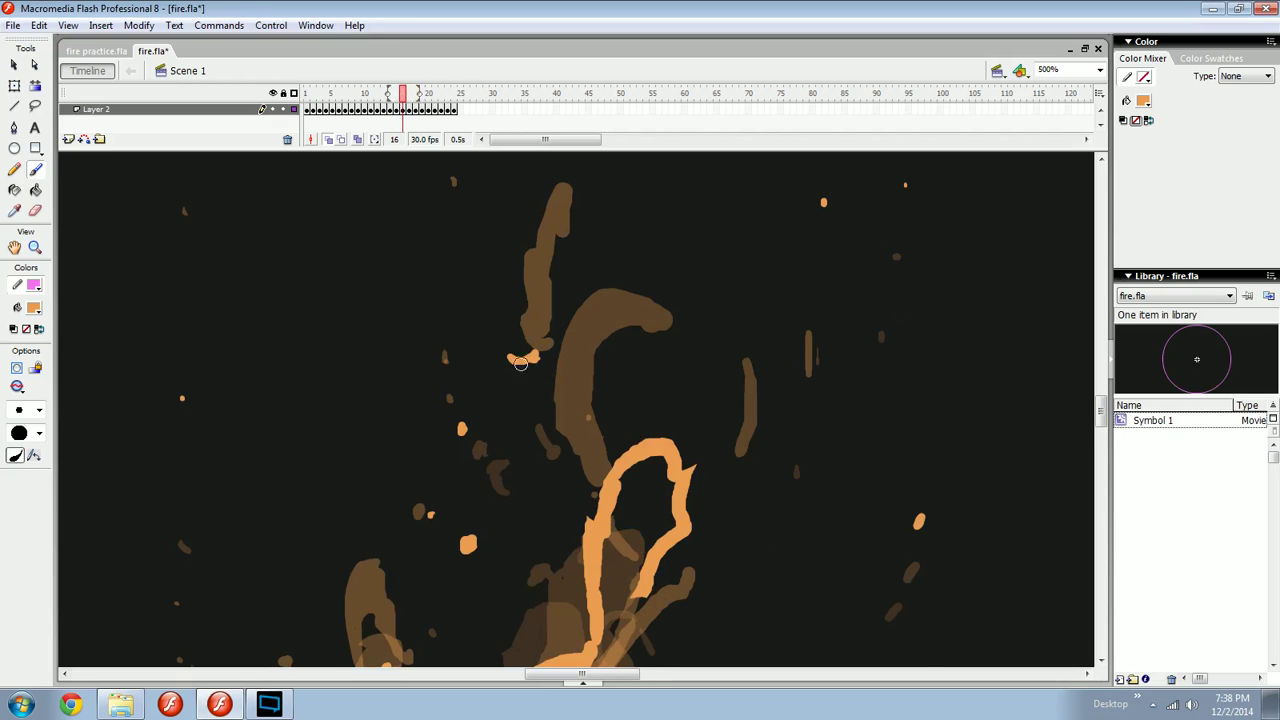
{"action": "left_click_drag", "start_coordinate": [528, 358], "coordinate": [535, 379]}
Continue the rising wisp as shrinking embers from frame 17 through frame 22, and save the file.
{"action": "key", "text": "period"}
{"action": "key", "text": "period"}
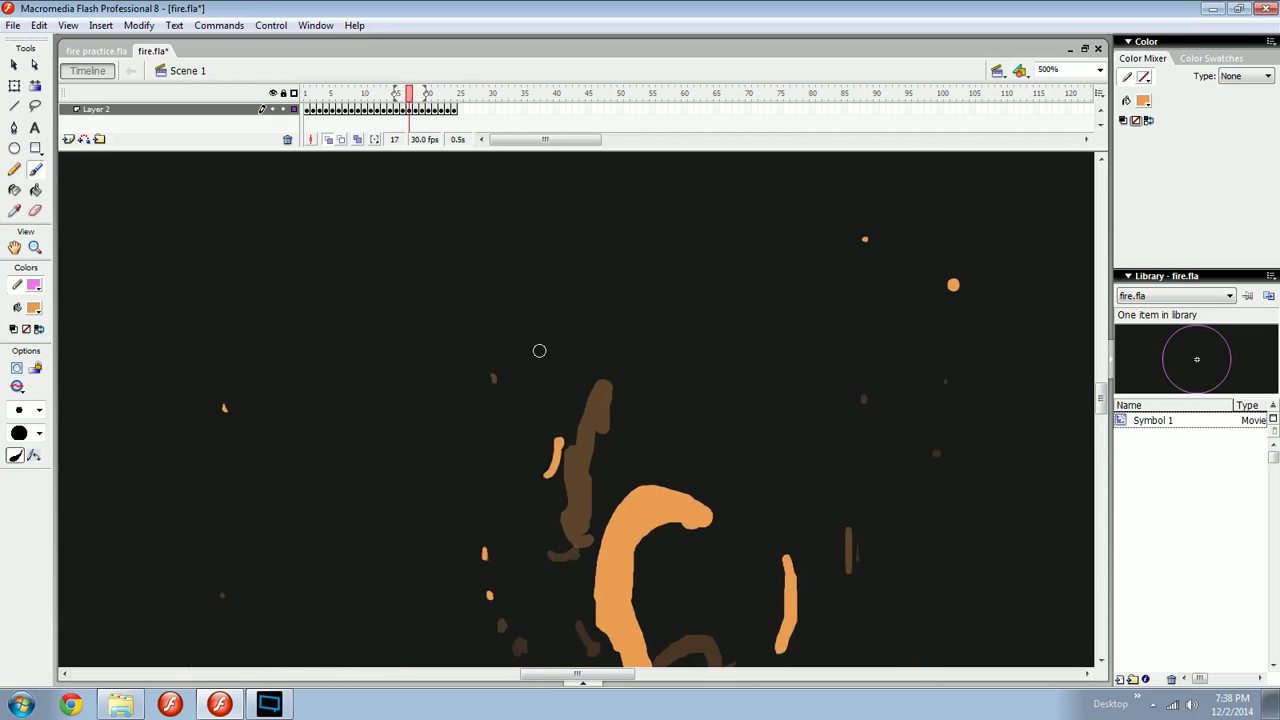
{"action": "left_click_drag", "start_coordinate": [538, 337], "coordinate": [562, 438]}
{"action": "key", "text": "period"}
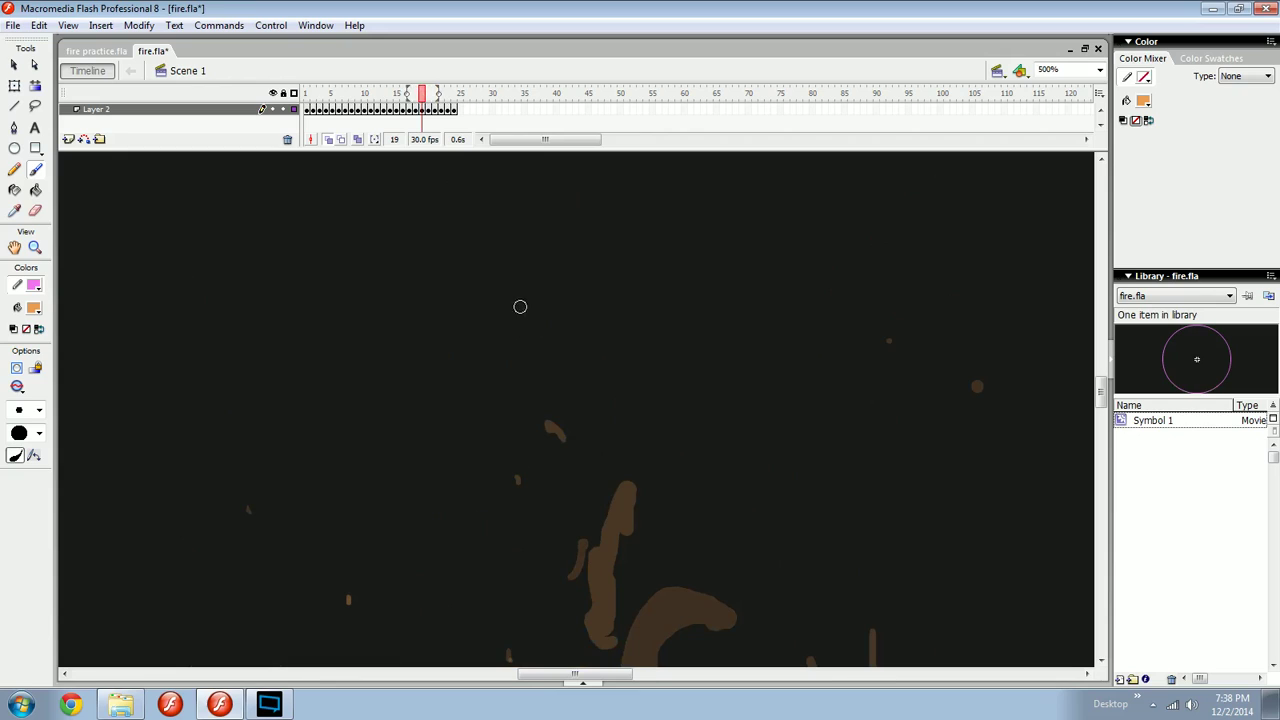
{"action": "left_click_drag", "start_coordinate": [552, 302], "coordinate": [557, 423]}
{"action": "key", "text": "period"}
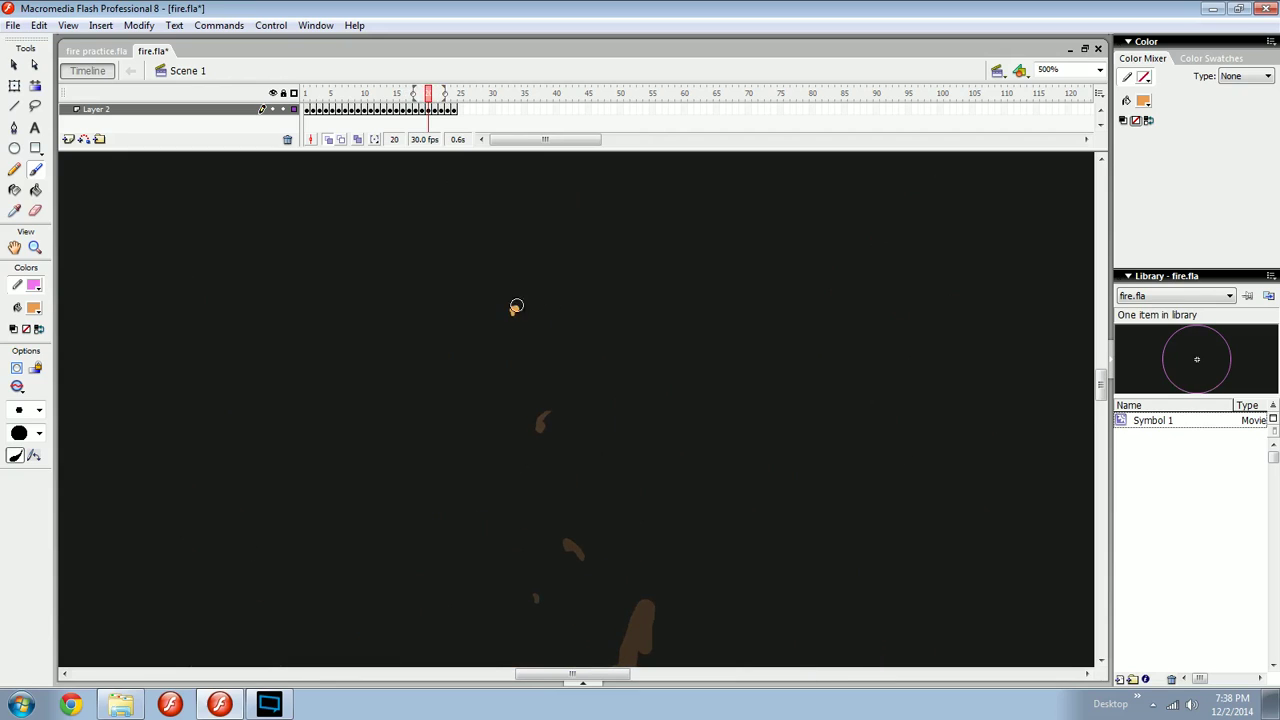
{"action": "key", "text": "period"}
{"action": "key", "text": "period"}
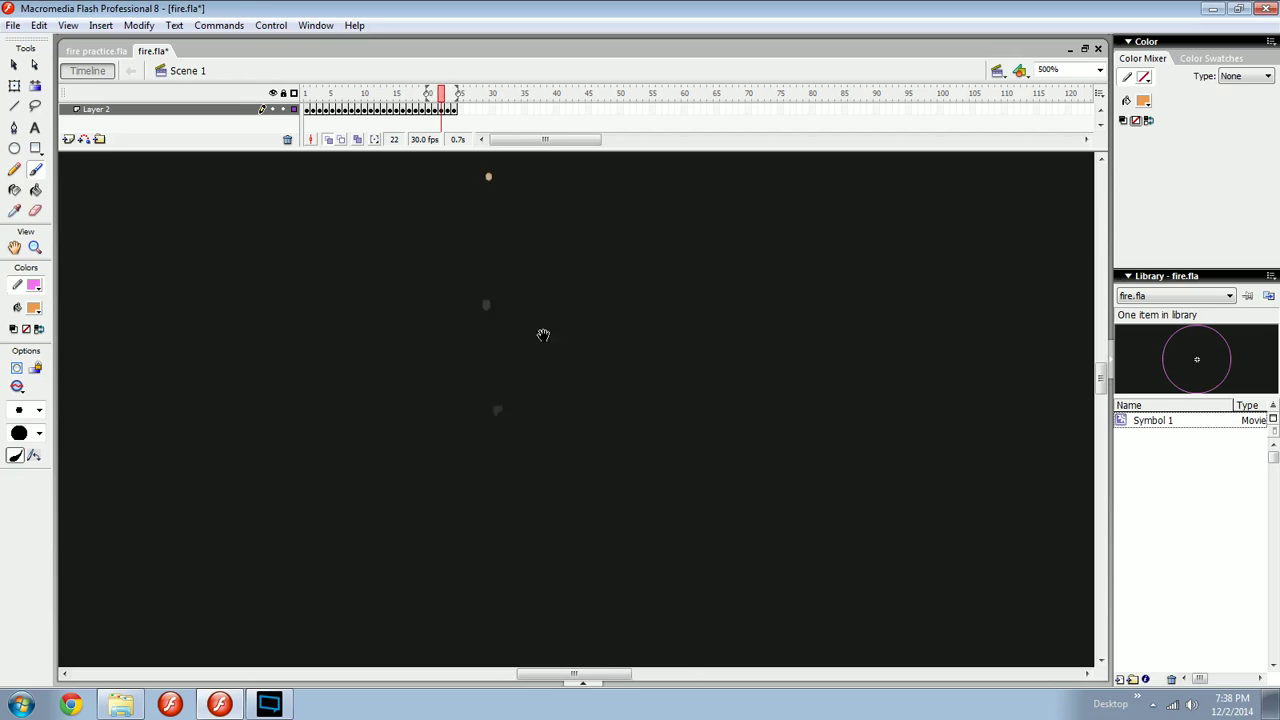
{"action": "key", "text": "ctrl+minus"}
{"action": "key", "text": "ctrl+s"}
Choose a larger brush size and return to frame 10, where the tall left wisp breaks away.
{"action": "left_click_drag", "start_coordinate": [577, 458], "coordinate": [575, 363]}
{"action": "left_click_drag", "start_coordinate": [498, 412], "coordinate": [597, 283]}
{"action": "left_click_drag", "start_coordinate": [571, 414], "coordinate": [568, 285]}
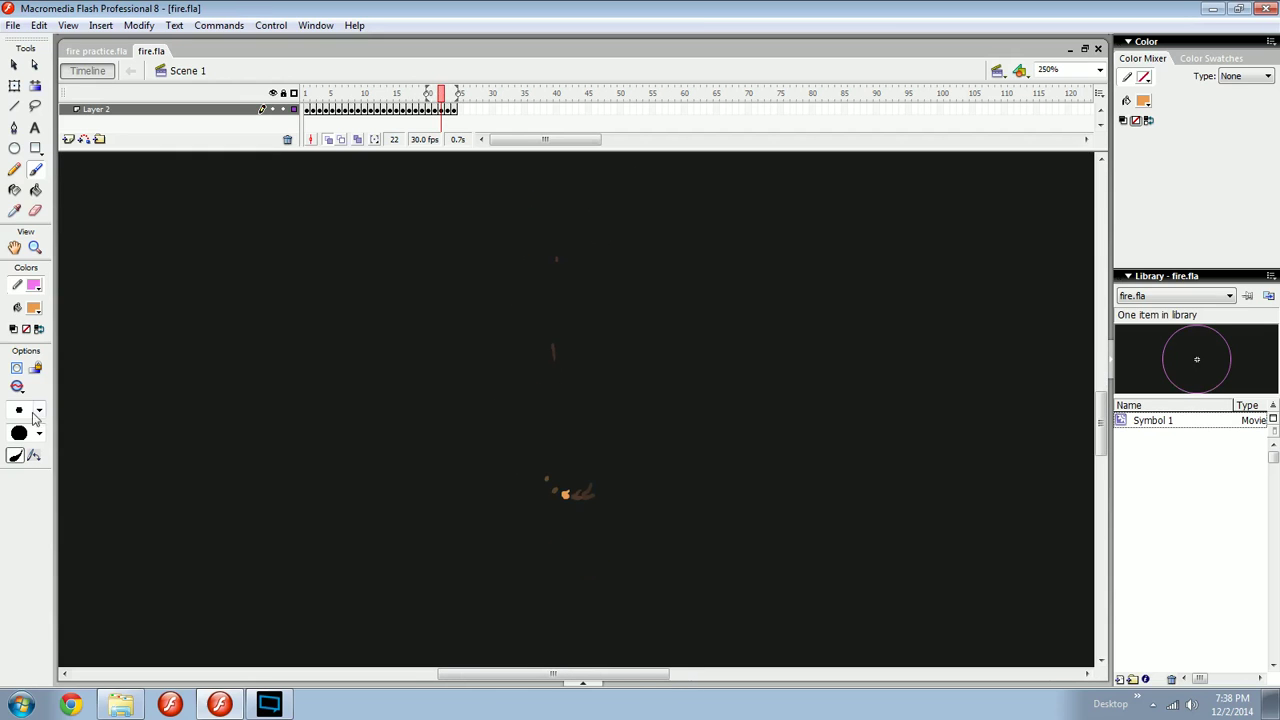
{"action": "left_click", "coordinate": [34, 413]}
{"action": "left_click", "coordinate": [25, 576]}
{"action": "key", "text": "comma"}
{"action": "key", "text": "comma"}
{"action": "key", "text": "comma"}
{"action": "key", "text": "comma"}
{"action": "key", "text": "comma"}
{"action": "key", "text": "comma"}
{"action": "key", "text": "comma"}
{"action": "key", "text": "comma"}
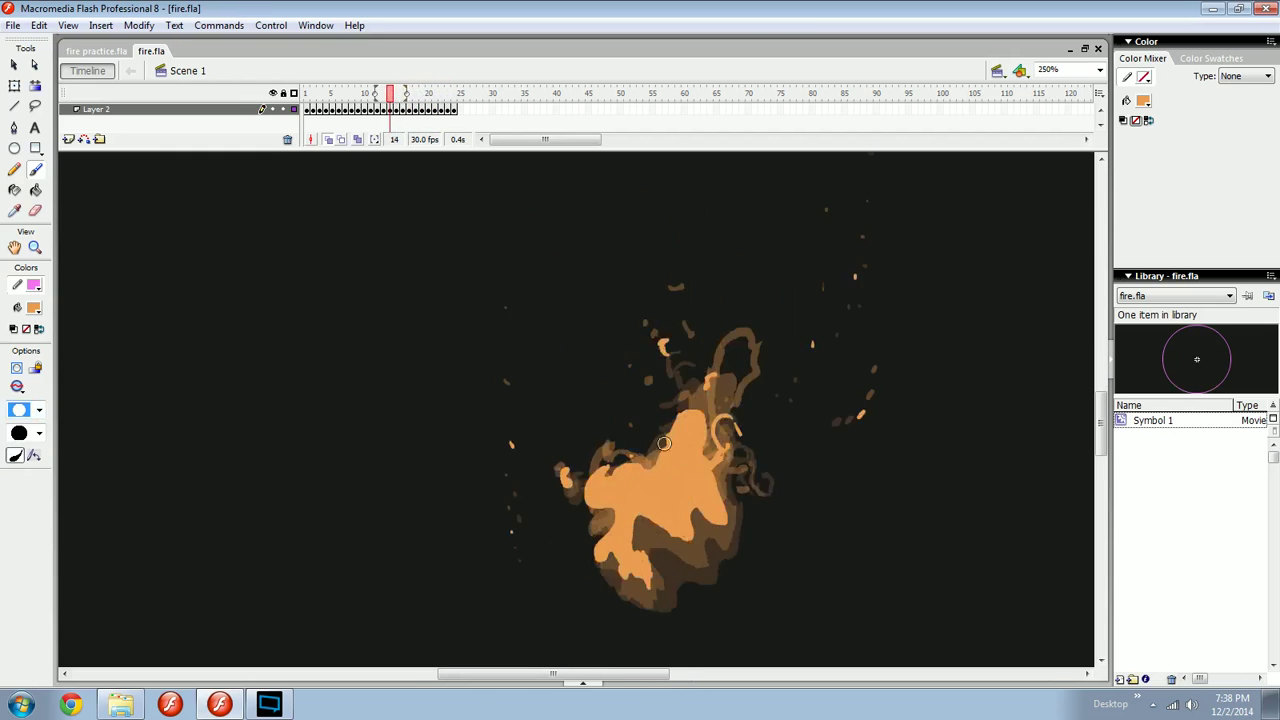
{"action": "left_click_drag", "start_coordinate": [713, 504], "coordinate": [557, 500]}
{"action": "key", "text": "comma"}
{"action": "key", "text": "comma"}
{"action": "key", "text": "comma"}
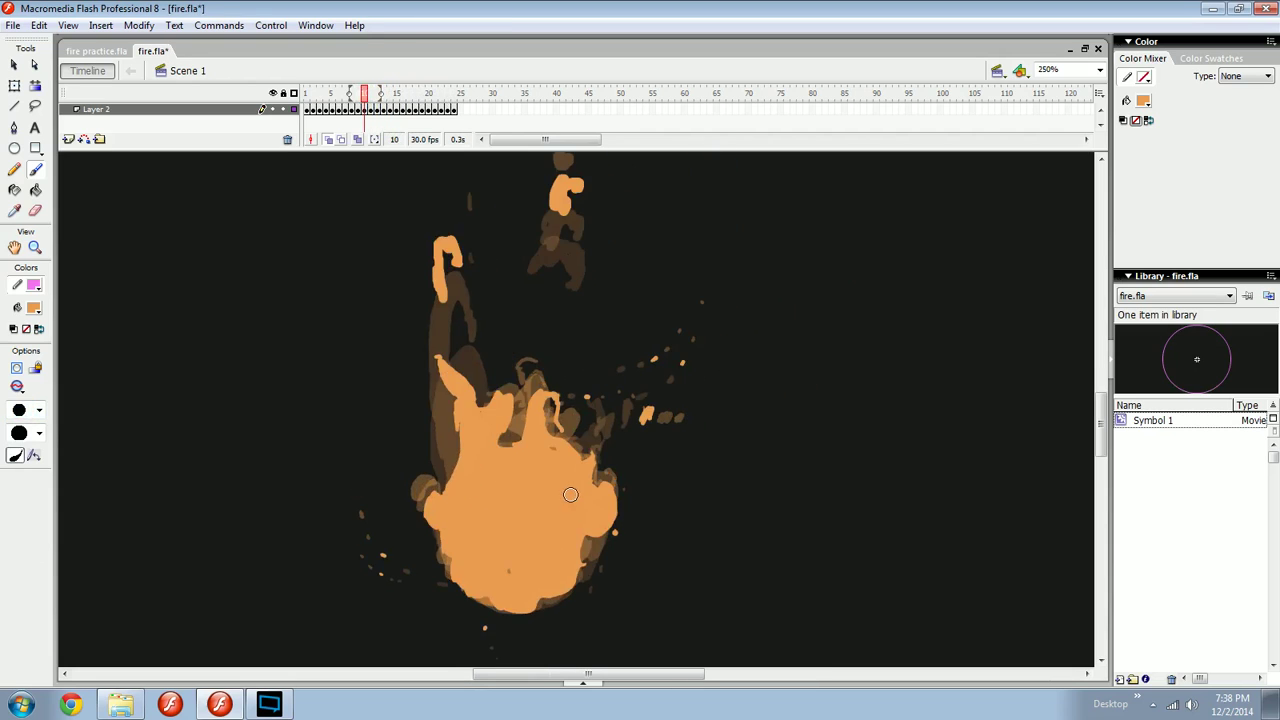
Paint the tall left wisp's detached remnant rising and shrinking from frame 11 toward the top of the stage.
{"action": "key", "text": "period"}
{"action": "key", "text": "period"}
{"action": "key", "text": "comma"}
{"action": "key", "text": "comma"}
{"action": "key", "text": "period"}
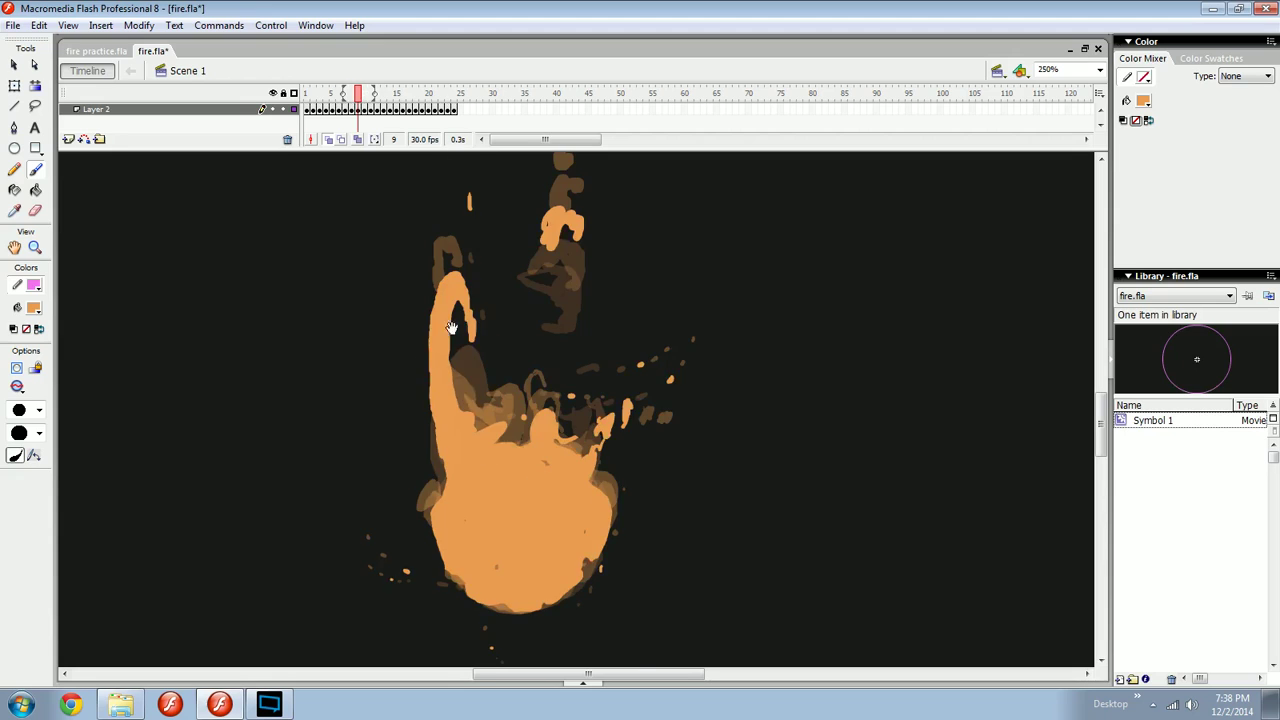
{"action": "left_click_drag", "start_coordinate": [449, 328], "coordinate": [480, 427]}
{"action": "key", "text": "period"}
{"action": "key", "text": "period"}
{"action": "left_click_drag", "start_coordinate": [477, 356], "coordinate": [499, 418]}
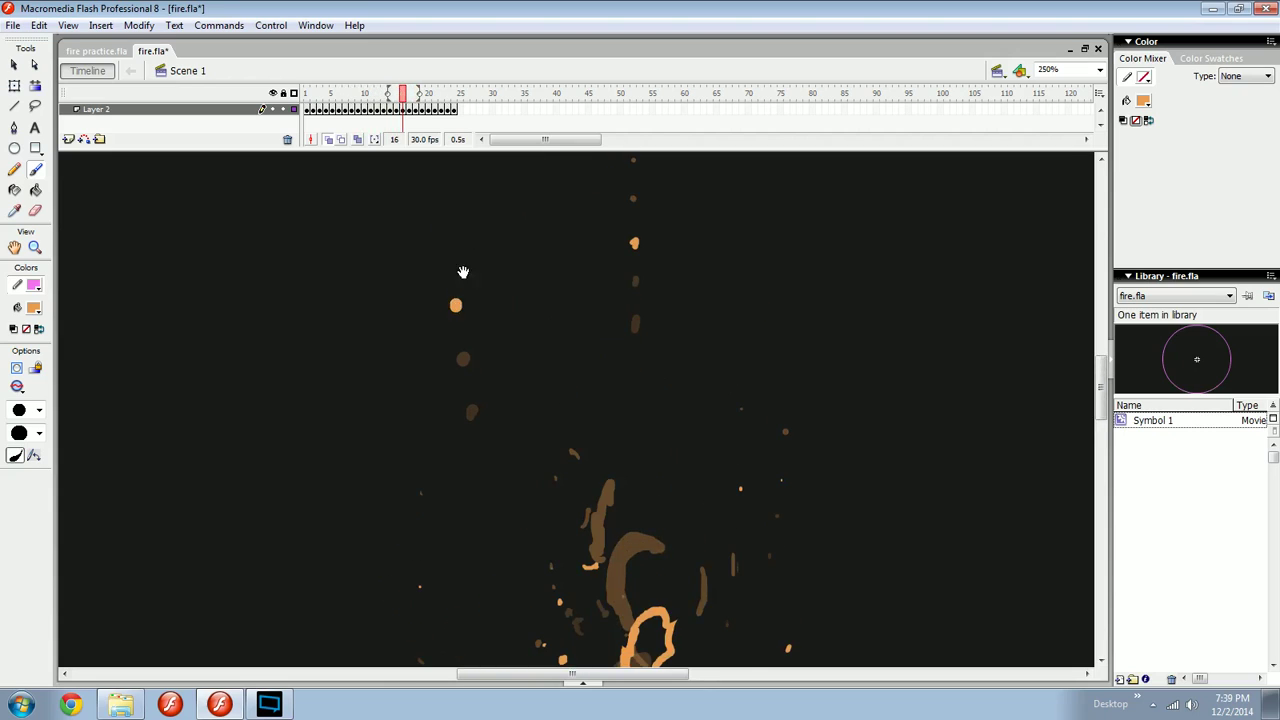
{"action": "left_click_drag", "start_coordinate": [463, 272], "coordinate": [450, 327]}
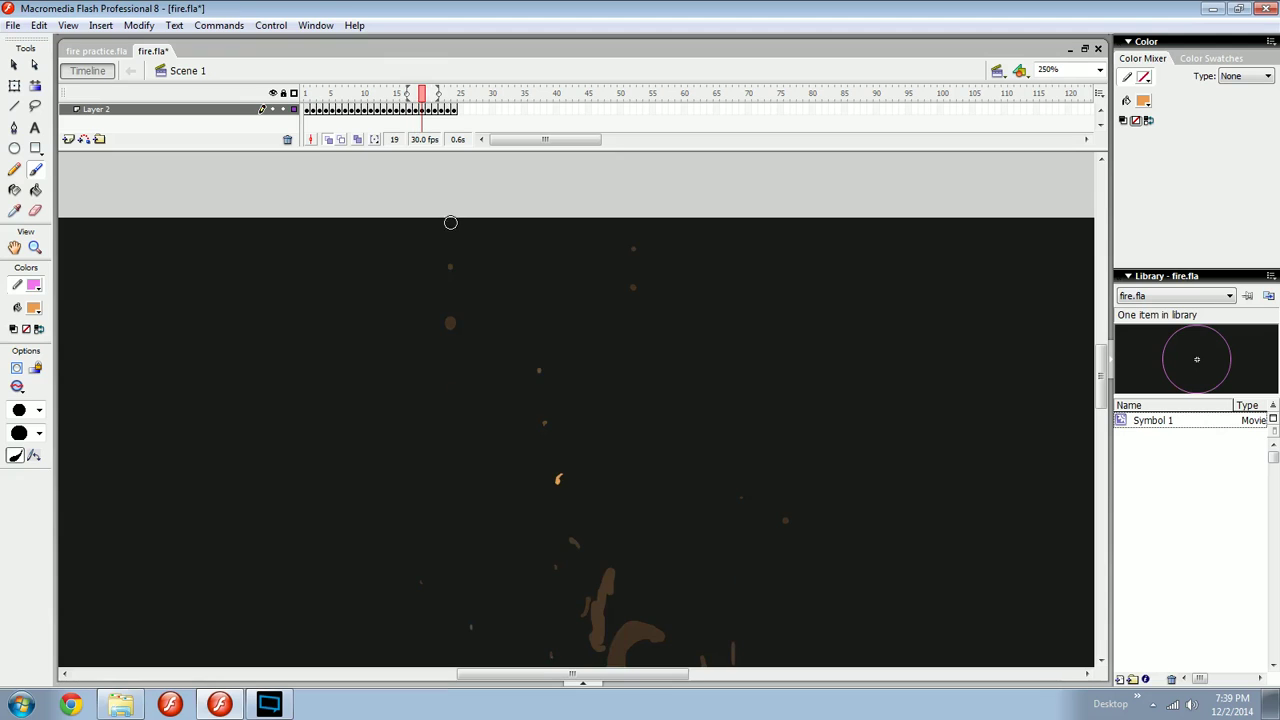
Paint a round ember breaking away from the flame's upper right on frame 13.
{"action": "left_click_drag", "start_coordinate": [611, 565], "coordinate": [554, 383]}
{"action": "key", "text": "comma"}
{"action": "key", "text": "comma"}
{"action": "key", "text": "comma"}
{"action": "key", "text": "comma"}
{"action": "left_click_drag", "start_coordinate": [592, 527], "coordinate": [550, 383]}
{"action": "key", "text": "comma"}
{"action": "key", "text": "comma"}
{"action": "key", "text": "comma"}
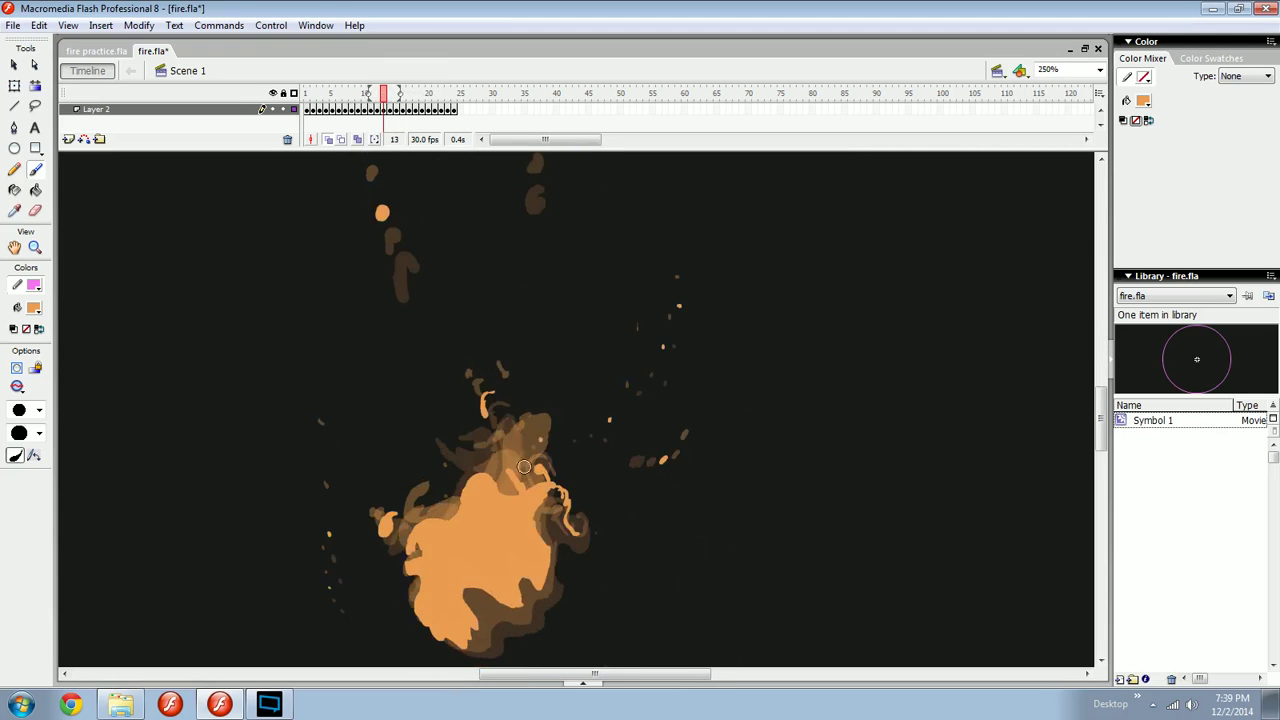
{"action": "key", "text": "period"}
{"action": "left_click_drag", "start_coordinate": [537, 435], "coordinate": [549, 424]}
{"action": "key", "text": "comma"}
{"action": "key", "text": "period"}
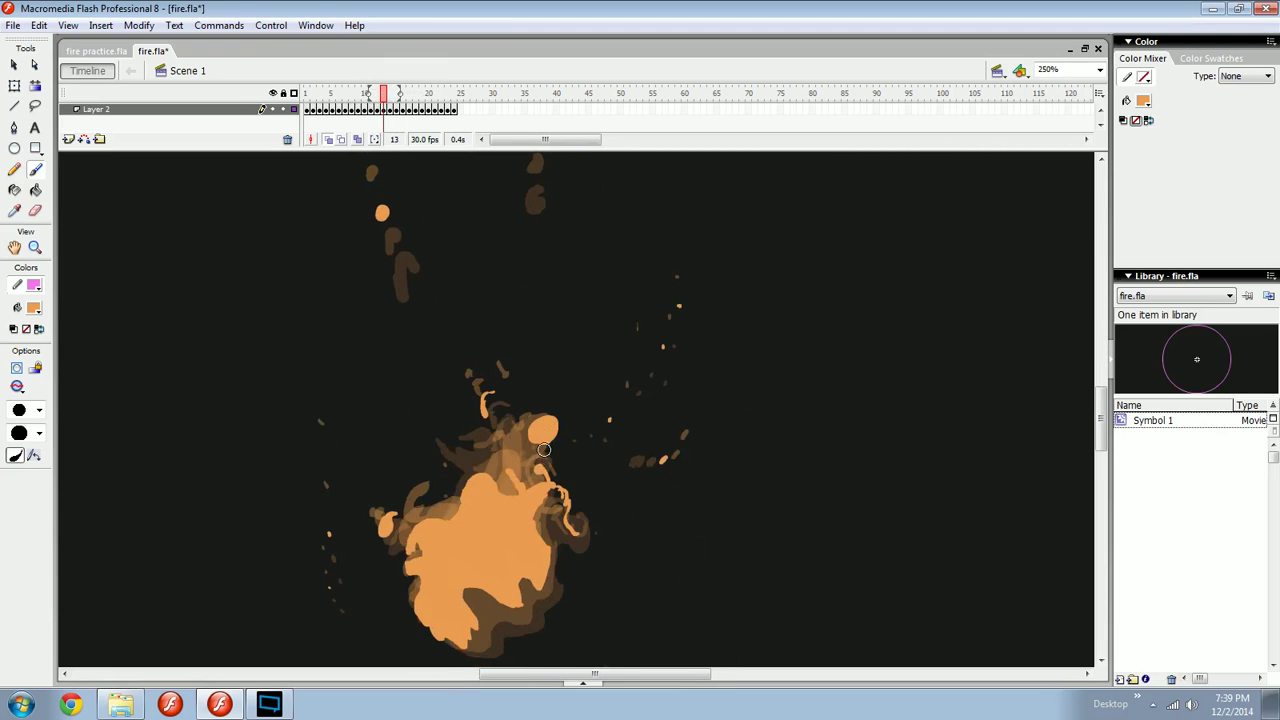
Continue the round ember's trail to the right and upward, frame by frame through frame 23.
{"action": "key", "text": "comma"}
{"action": "key", "text": "comma"}
{"action": "key", "text": "period"}
{"action": "key", "text": "period"}
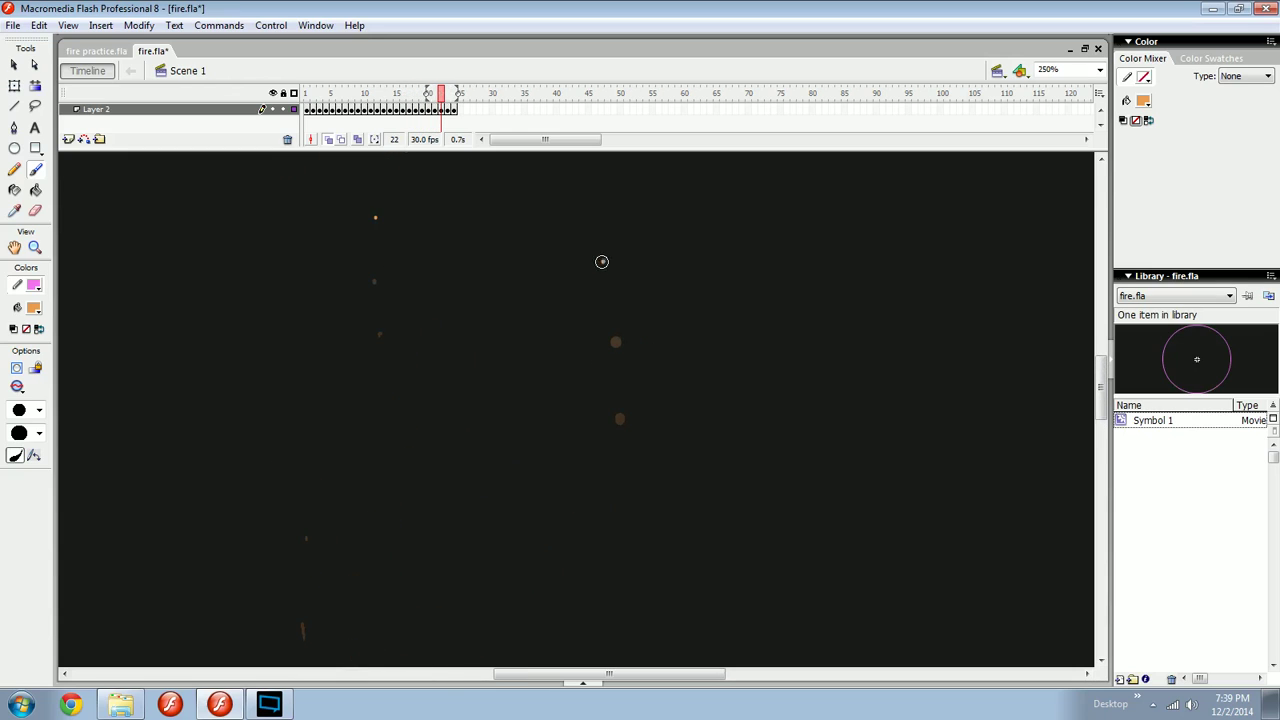
{"action": "scroll", "coordinate": [604, 290], "scroll_direction": "up", "scroll_amount": 2}
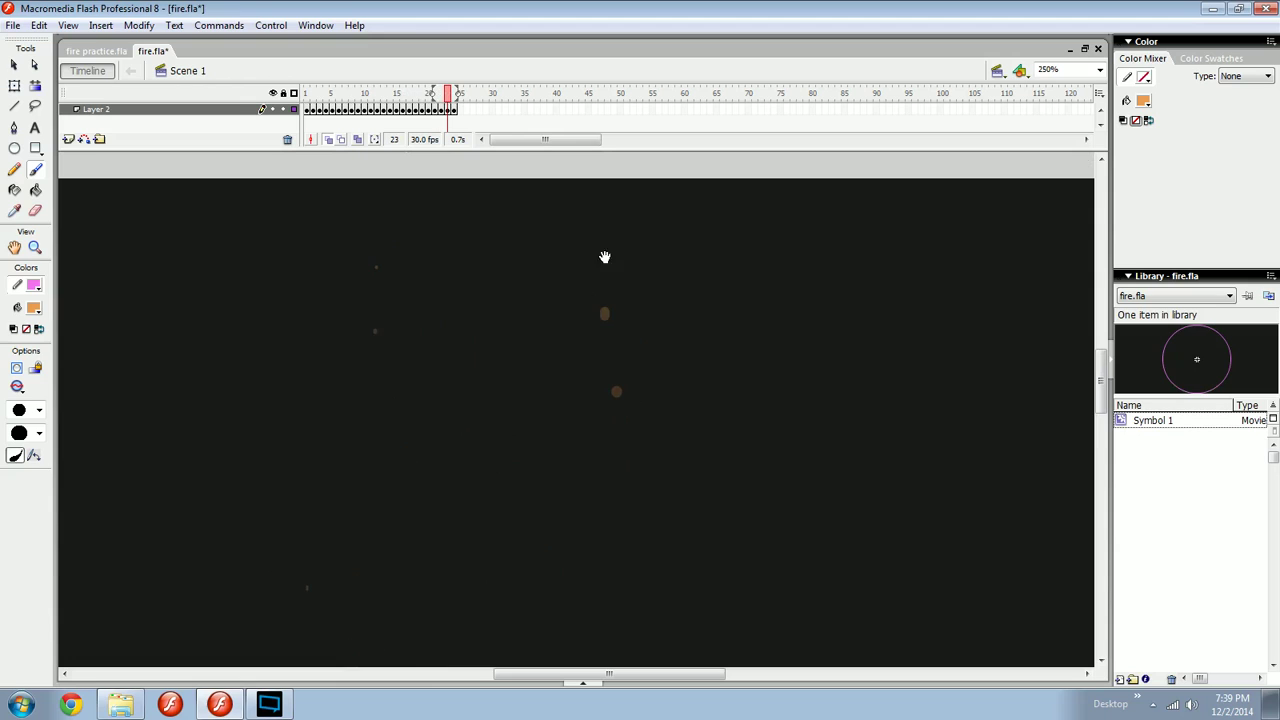
Return to the earlier frames and paint another trail of small embers rising above the flame through frame 22.
{"action": "left_click_drag", "start_coordinate": [593, 344], "coordinate": [681, 140]}
{"action": "key", "text": "comma"}
{"action": "key", "text": "comma"}
{"action": "key", "text": "comma"}
{"action": "key", "text": "comma"}
{"action": "key", "text": "comma"}
{"action": "key", "text": "comma"}
{"action": "key", "text": "comma"}
{"action": "key", "text": "comma"}
{"action": "key", "text": "comma"}
{"action": "key", "text": "comma"}
{"action": "key", "text": "comma"}
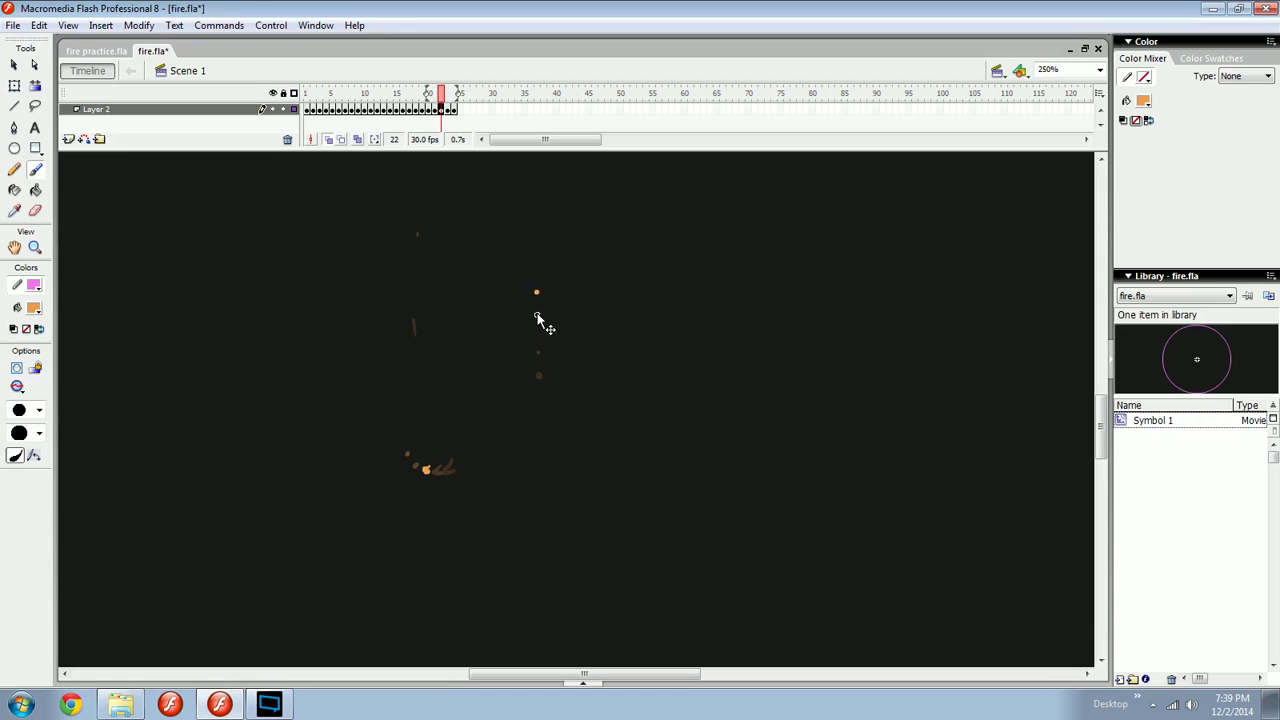
Move the small ember on frame 22 slightly lower, closer to the preceding embers of its trail.
{"action": "key", "text": "space"}
{"action": "left_click_drag", "start_coordinate": [548, 322], "coordinate": [588, 407]}
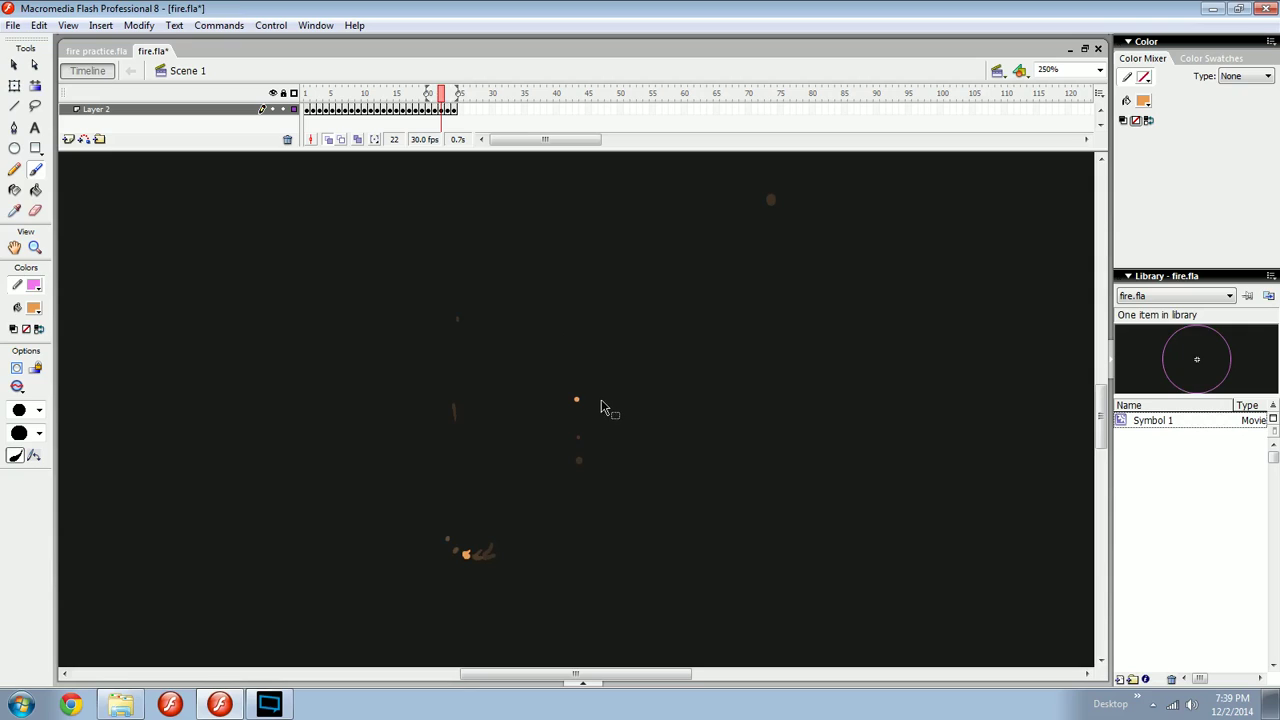
{"action": "key", "text": "."}
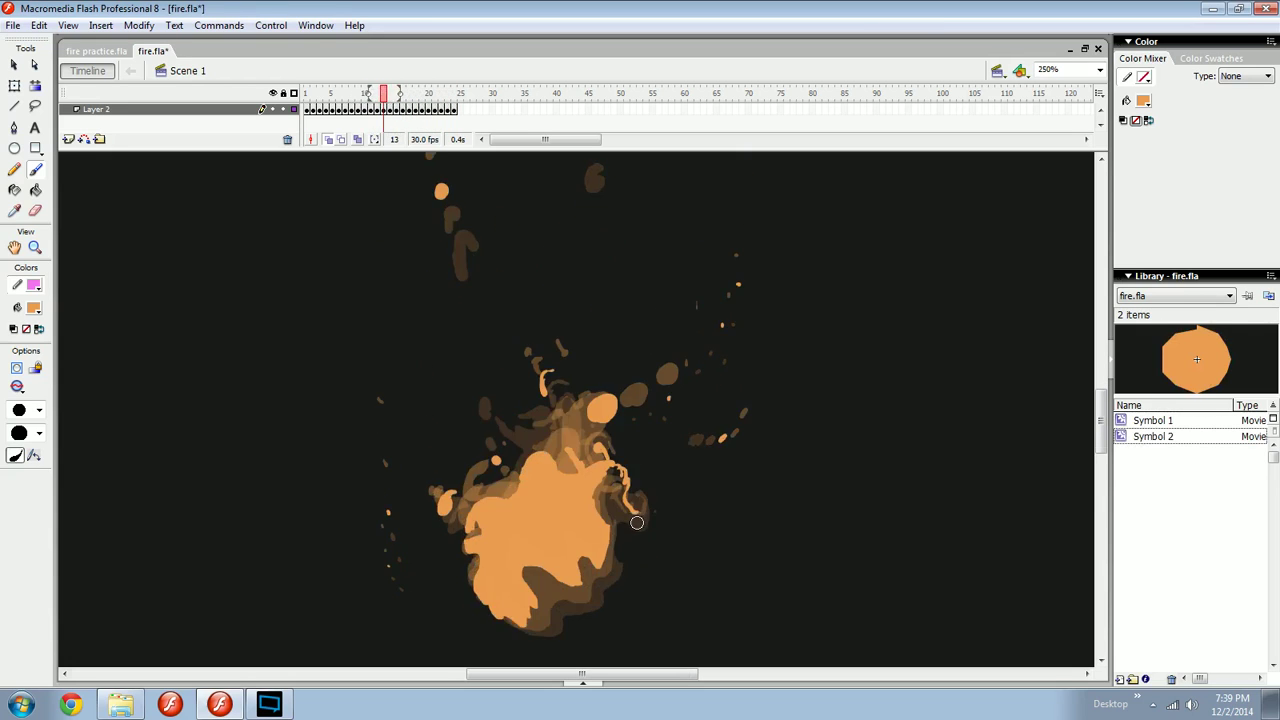
Step through frames 11 to 24 to review how the flame breaks up and how the ember trails move.
{"action": "key", "text": "."}
{"action": "left_click_drag", "start_coordinate": [516, 570], "coordinate": [541, 539]}
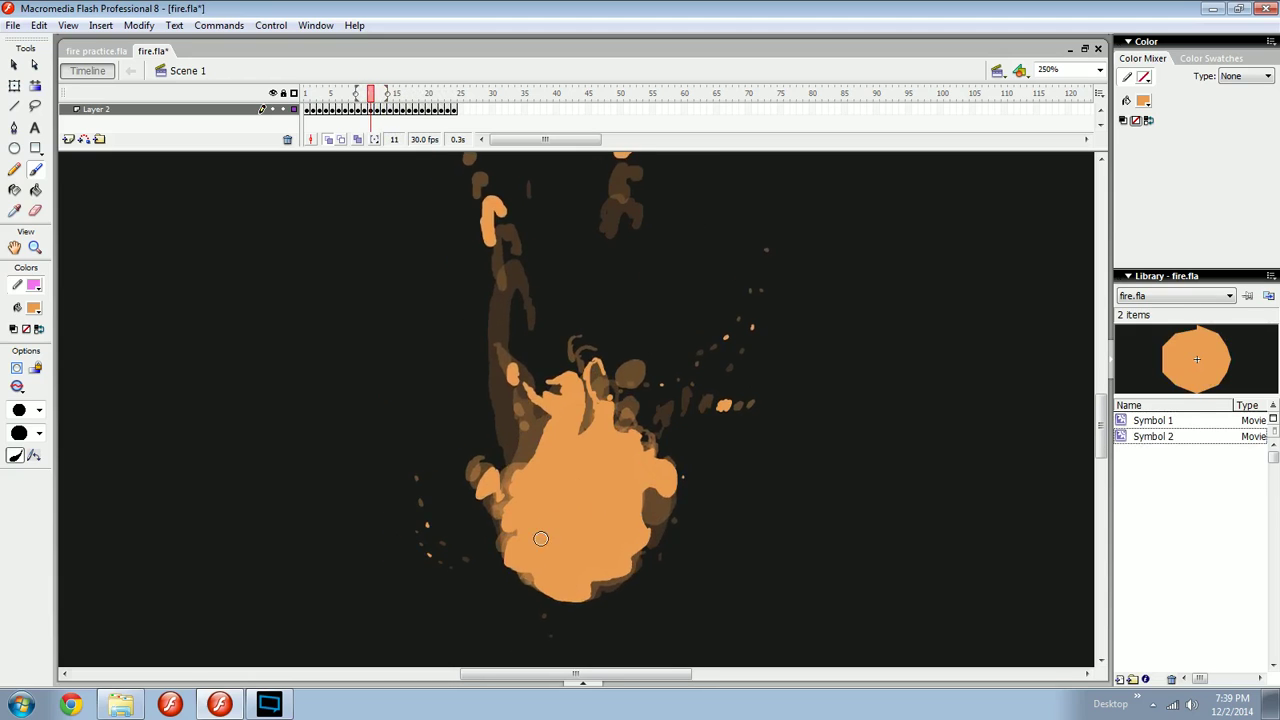
{"action": "key", "text": "period"}
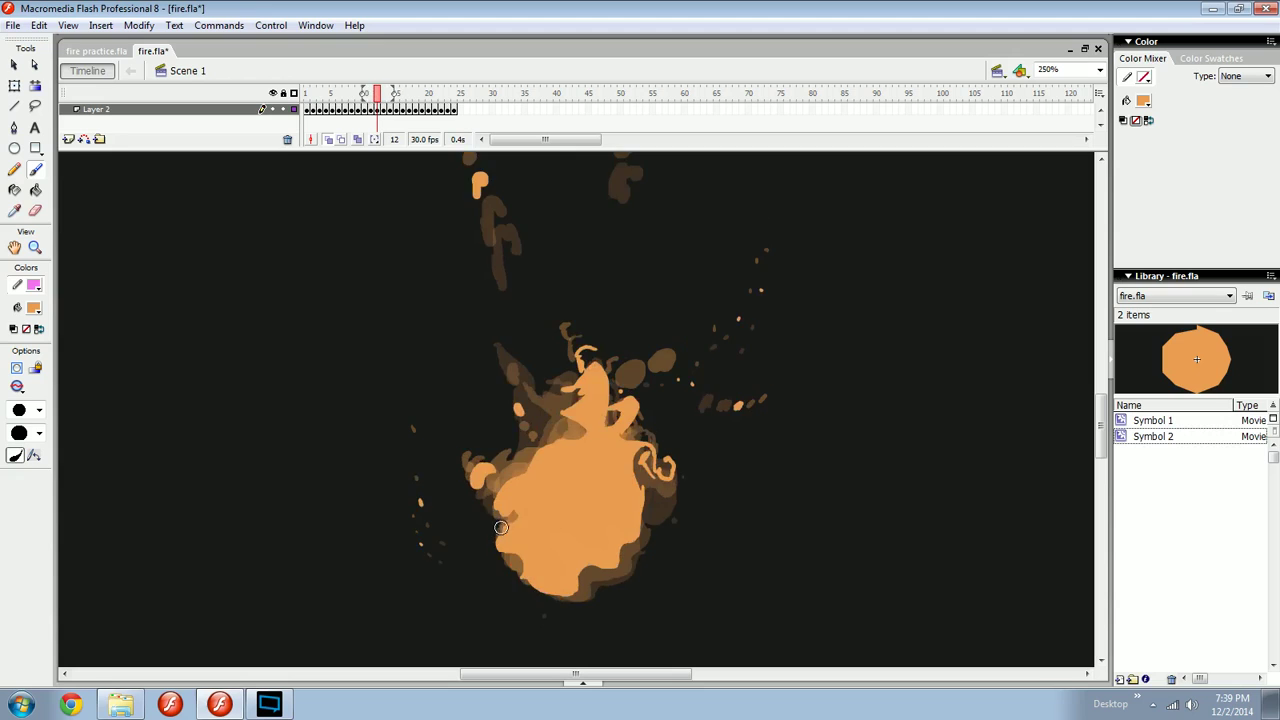
{"action": "key", "text": "period"}
{"action": "key", "text": "period"}
{"action": "key", "text": "period"}
{"action": "key", "text": "period"}
{"action": "key", "text": "period"}
{"action": "key", "text": "period"}
{"action": "key", "text": "period"}
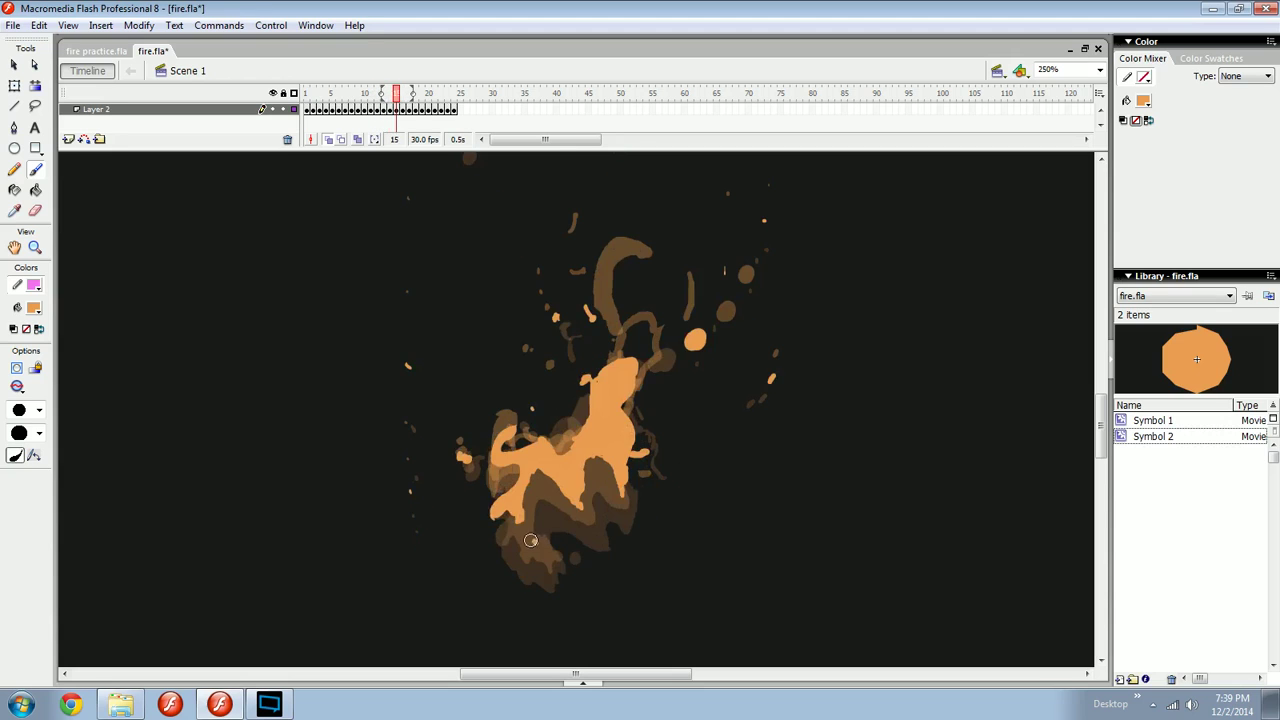
{"action": "key", "text": "period"}
{"action": "key", "text": "period"}
{"action": "key", "text": "period"}
{"action": "key", "text": "period"}
{"action": "key", "text": "period"}
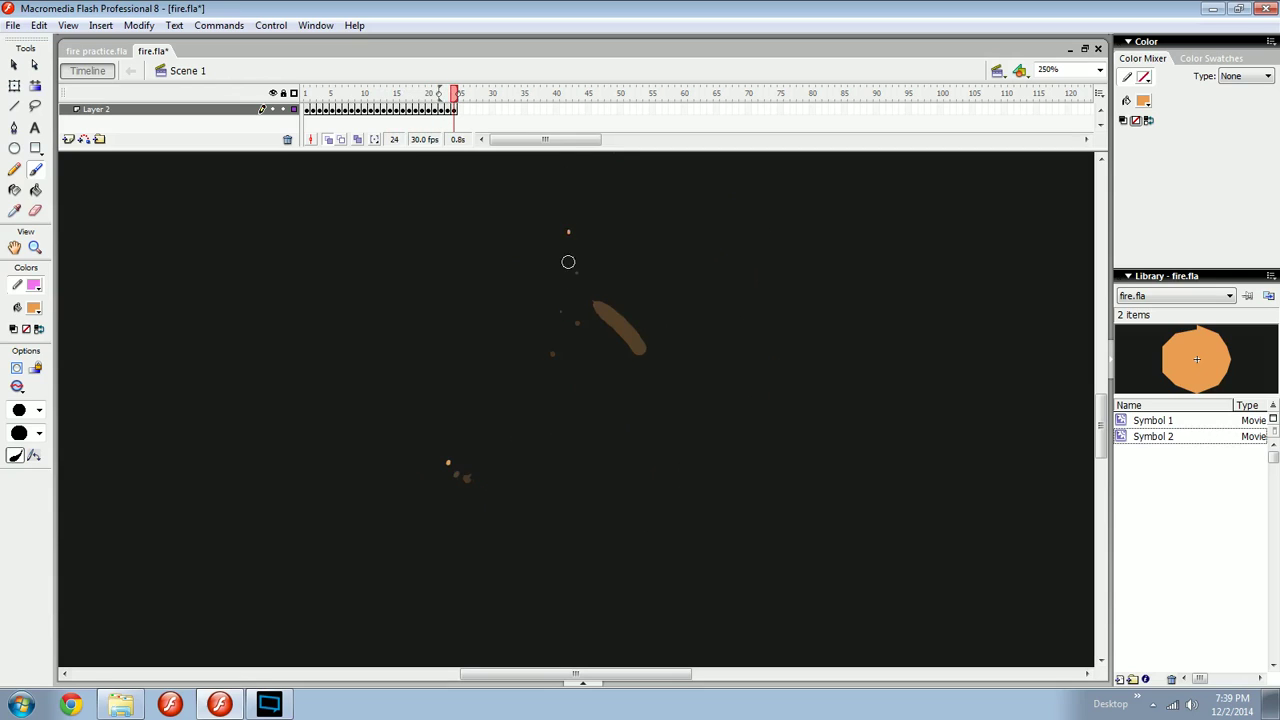
Paint a small wisp above the flame's last remnant on frame 20 and carry it up to the right as a shrinking ember through frame 24.
{"action": "key", "text": "comma"}
{"action": "key", "text": "comma"}
{"action": "key", "text": "comma"}
{"action": "key", "text": "comma"}
{"action": "key", "text": "comma"}
{"action": "key", "text": "comma"}
{"action": "key", "text": "comma"}
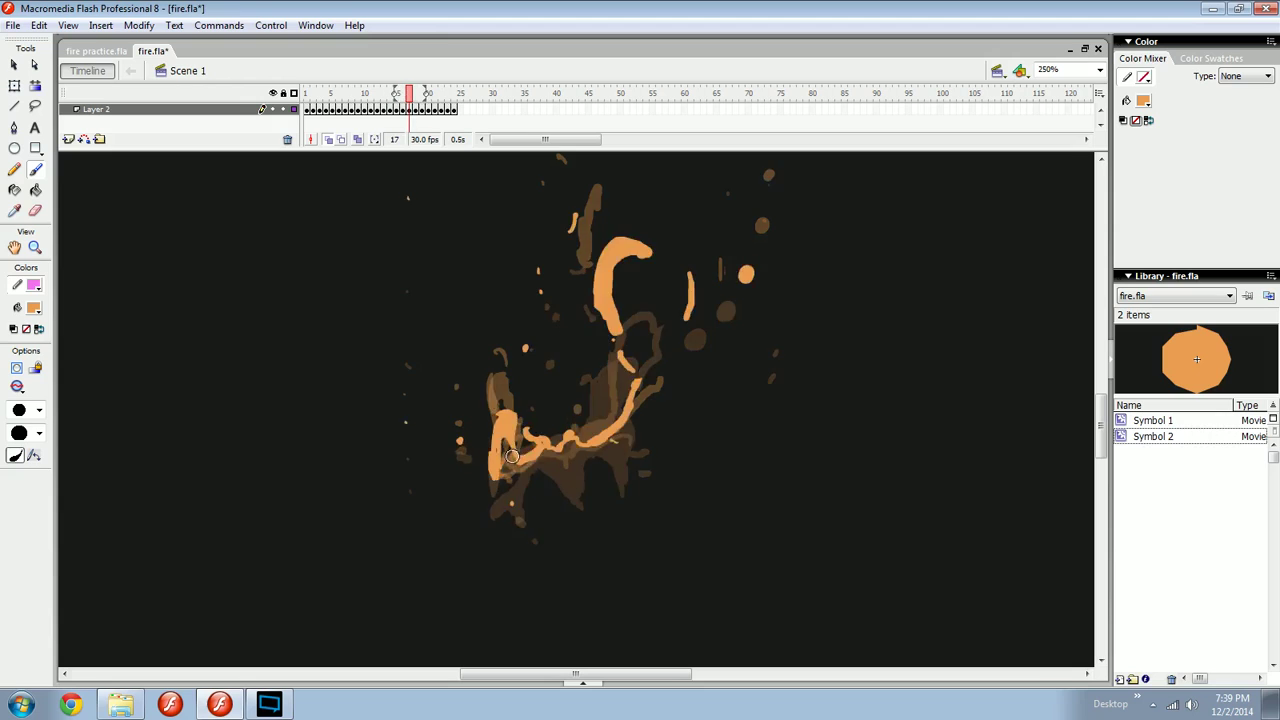
{"action": "key", "text": "period"}
{"action": "key", "text": "period"}
{"action": "key", "text": "period"}
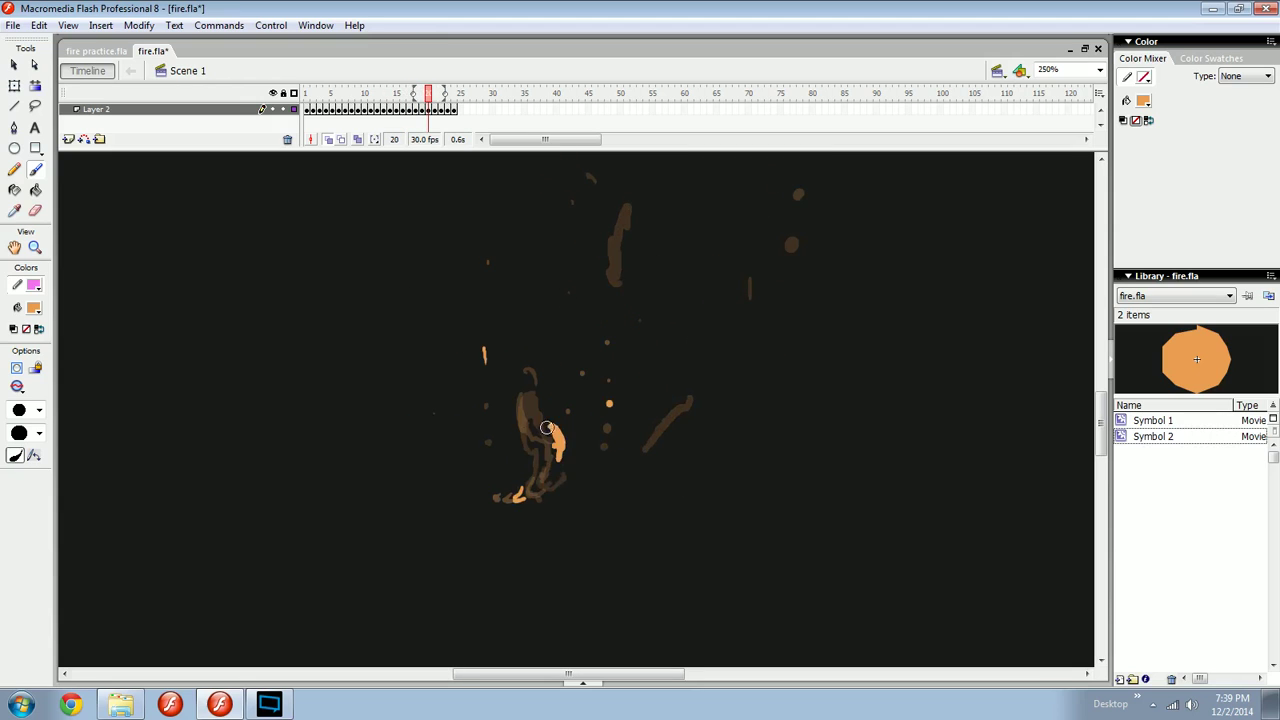
{"action": "key", "text": "period"}
{"action": "key", "text": "period"}
{"action": "key", "text": "period"}
{"action": "key", "text": "period"}
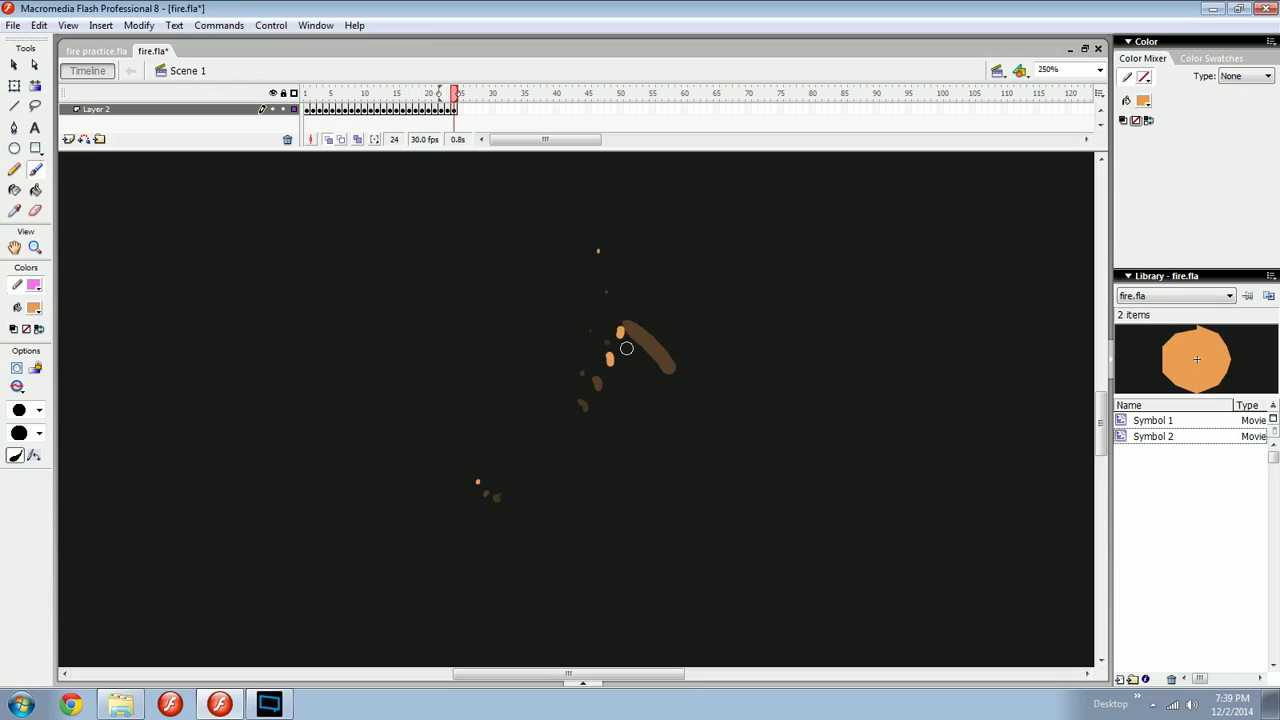
Extend the animation to frame 28 and continue the shrinking ember upward on frames 25 through 28.
{"action": "key", "text": "period"}
{"action": "key", "text": "period"}
{"action": "key", "text": "period"}
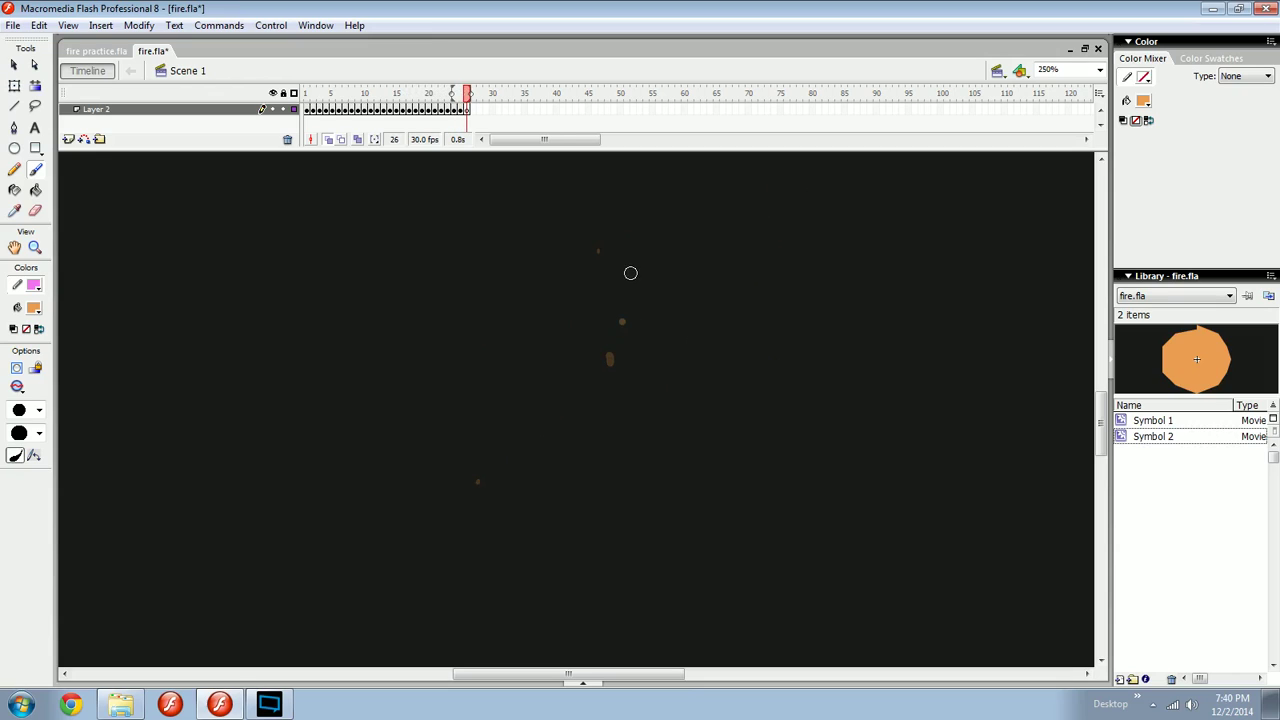
{"action": "key", "text": "period"}
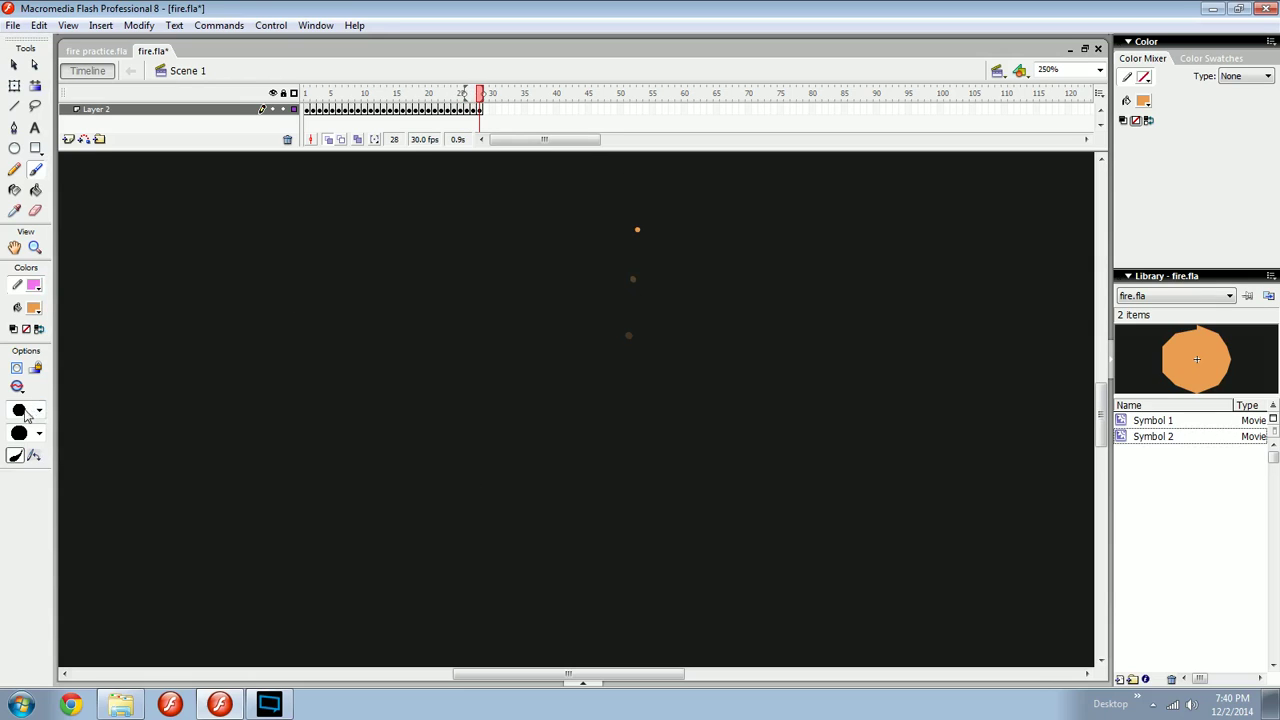
Reduce the brush size and save the file.
{"action": "left_click", "coordinate": [30, 411]}
{"action": "left_click", "coordinate": [18, 456]}
{"action": "left_click_drag", "start_coordinate": [522, 342], "coordinate": [480, 422]}
Return to the earlier frames and paint trails of small embers drifting off both sides of the flame through frame 28.
{"action": "key", "text": "comma"}
{"action": "key", "text": "comma"}
{"action": "key", "text": "comma"}
{"action": "key", "text": "comma"}
{"action": "key", "text": "comma"}
{"action": "key", "text": "comma"}
{"action": "key", "text": "comma"}
{"action": "key", "text": "comma"}
{"action": "key", "text": "comma"}
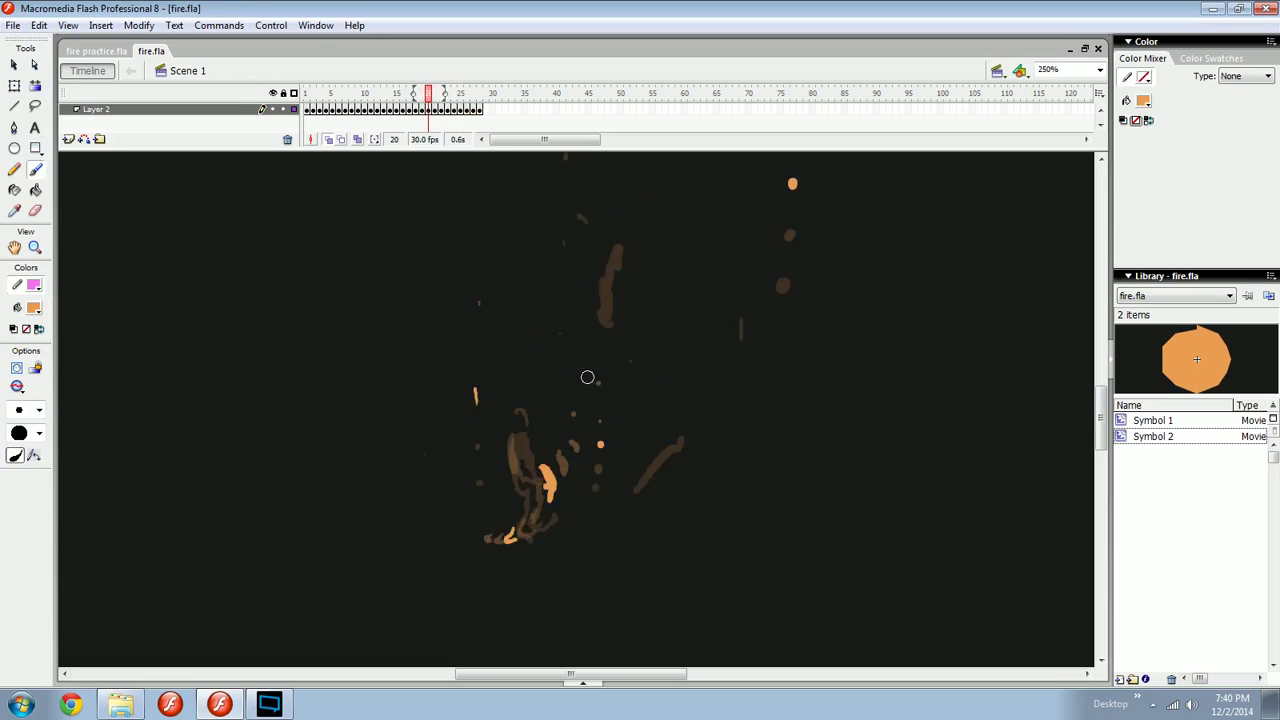
{"action": "key", "text": "period"}
{"action": "key", "text": "period"}
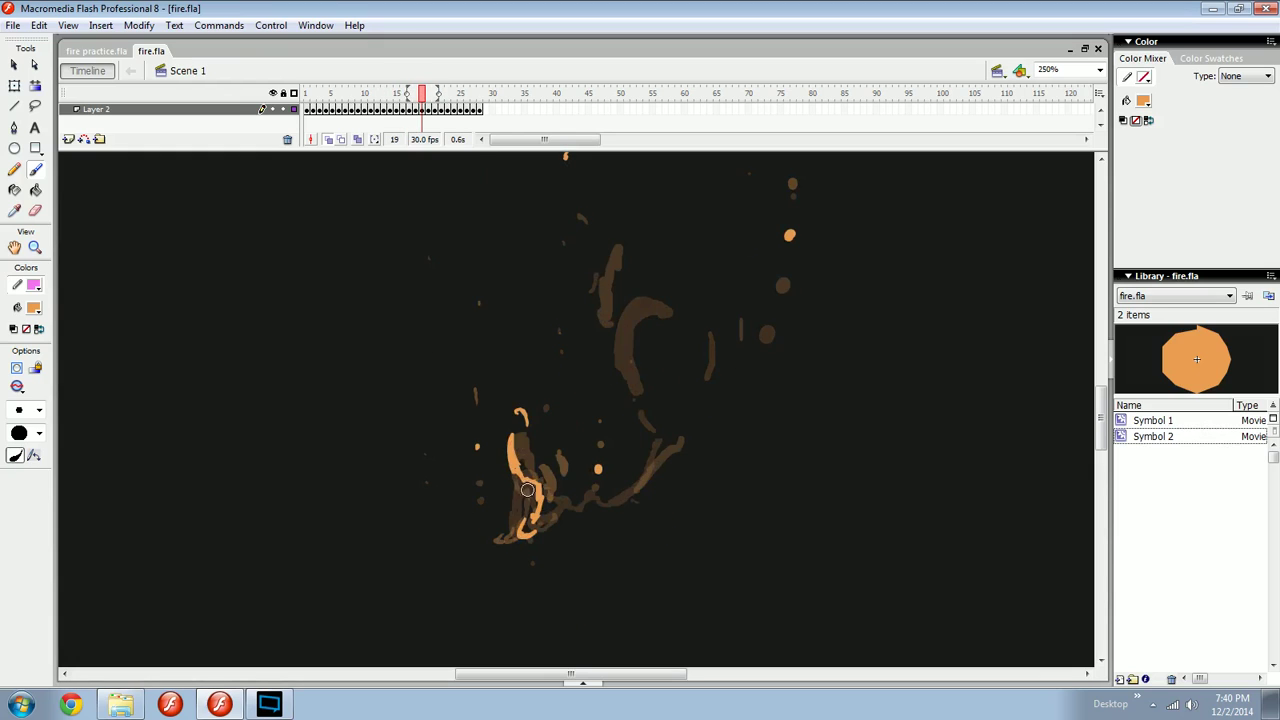
{"action": "left_click_drag", "start_coordinate": [526, 479], "coordinate": [528, 489]}
{"action": "key", "text": "period"}
{"action": "key", "text": "comma"}
{"action": "key", "text": "comma"}
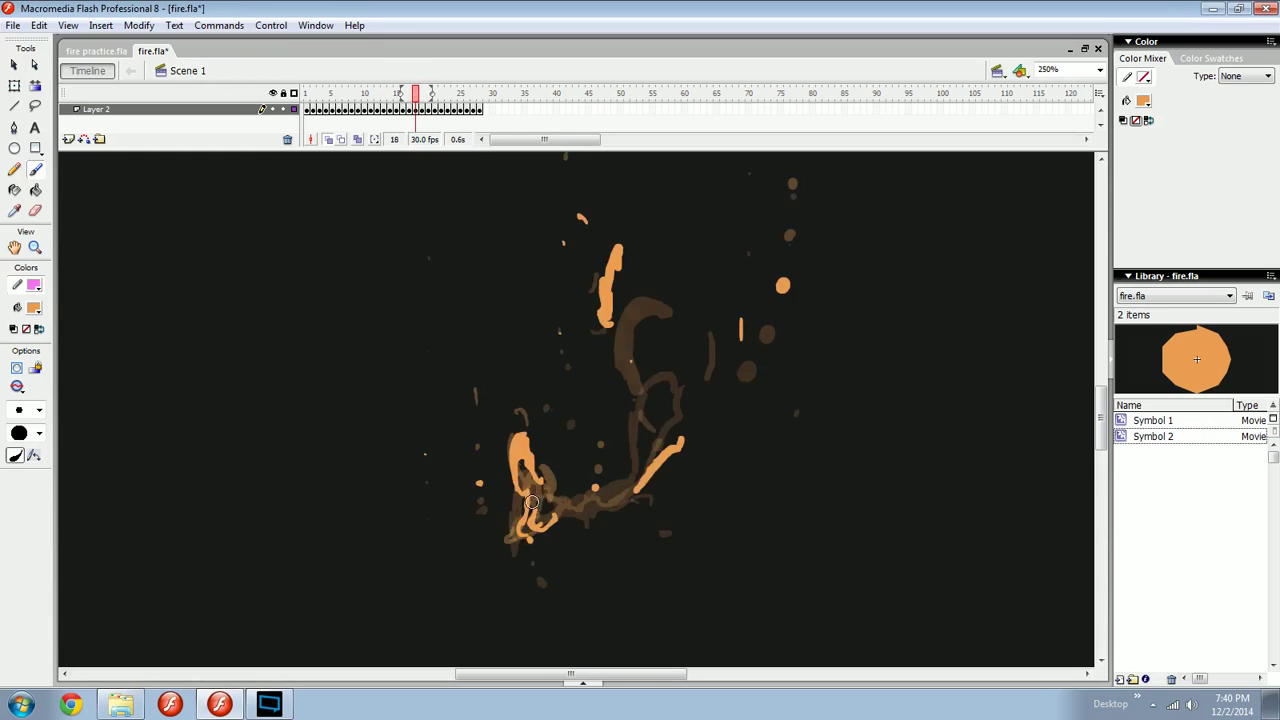
{"action": "key", "text": "period"}
{"action": "key", "text": "period"}
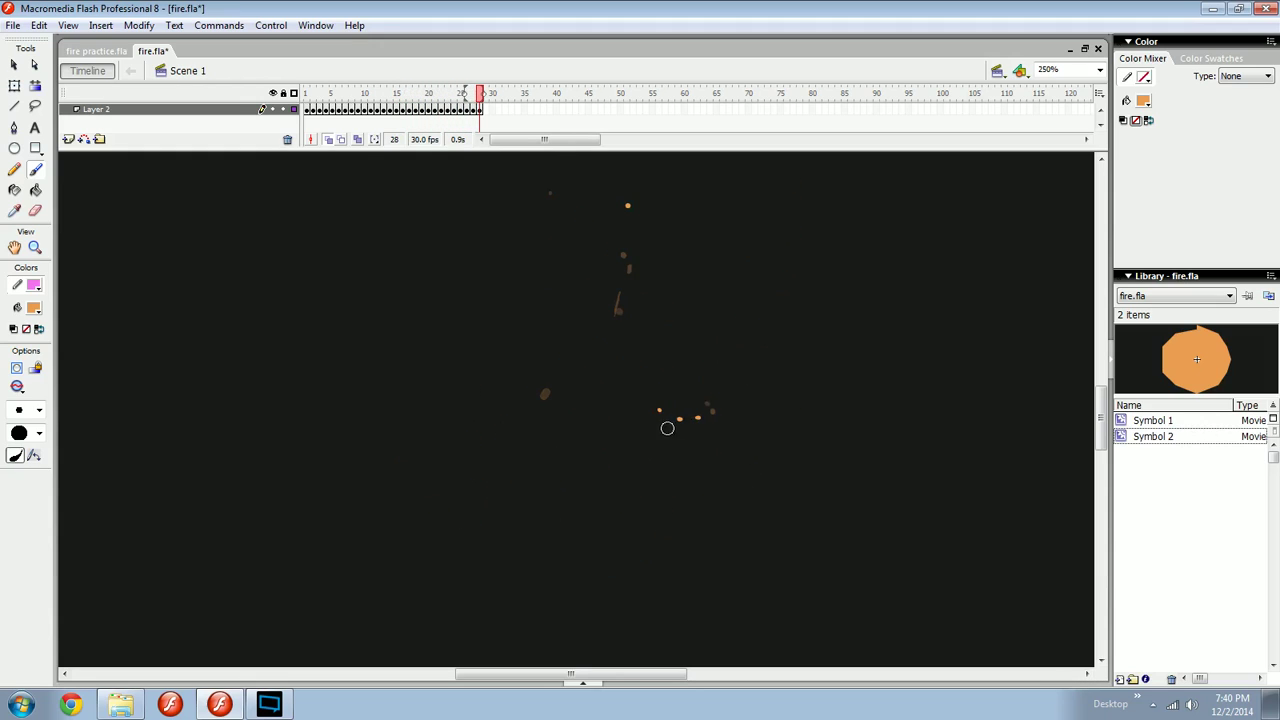
Add blank keyframes through frame 40 and go to frame 29.
{"action": "key", "text": "F7"}
{"action": "key", "text": "F7"}
{"action": "key", "text": "F7"}
{"action": "key", "text": "F7"}
{"action": "key", "text": "F7"}
{"action": "key", "text": "F7"}
{"action": "key", "text": "F7"}
{"action": "key", "text": "F7"}
{"action": "key", "text": "F7"}
{"action": "key", "text": "F7"}
{"action": "key", "text": "F7"}
{"action": "left_click", "coordinate": [486, 95]}
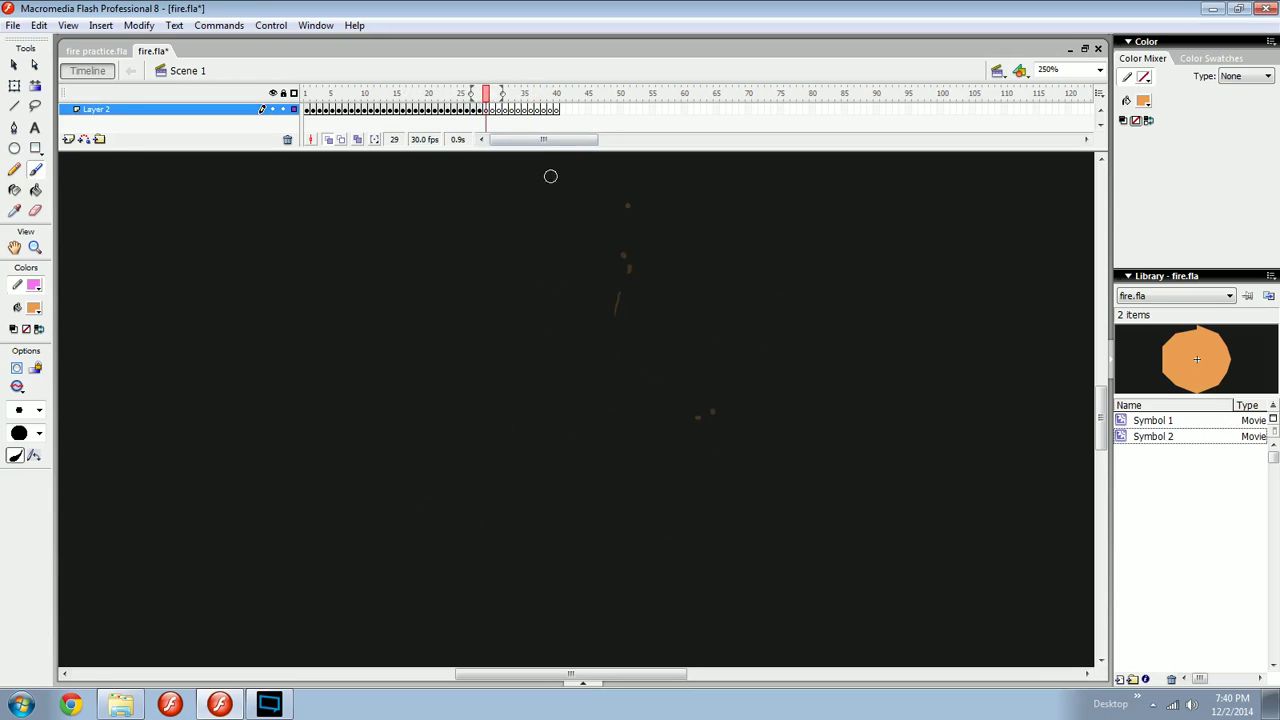
Continue the fading embers as small dots on frame 29 and the next few blank frames.
{"action": "left_click", "coordinate": [672, 414]}
{"action": "key", "text": "period"}
{"action": "left_click", "coordinate": [638, 400]}
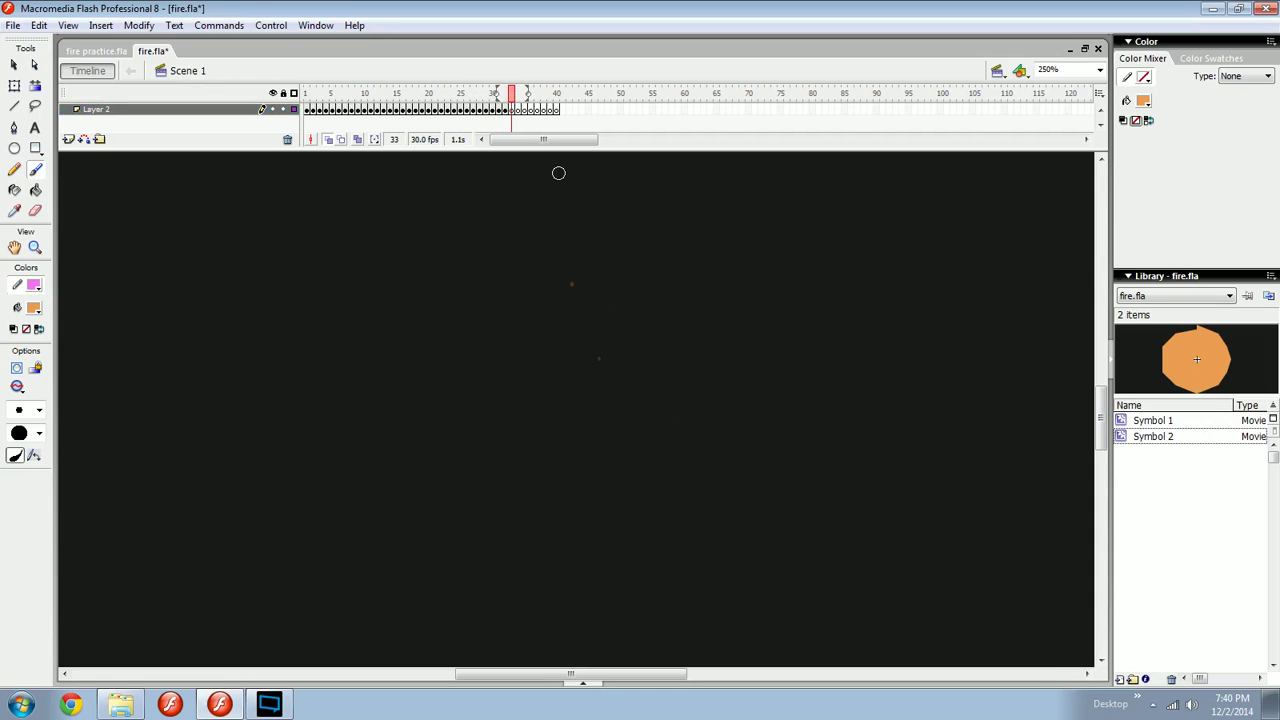
Return to the earlier frames and paint a small ember breaking away at the flame's lower right on frames 14 through 16.
{"action": "key", "text": "comma"}
{"action": "key", "text": "comma"}
{"action": "key", "text": "comma"}
{"action": "key", "text": "comma"}
{"action": "key", "text": "comma"}
{"action": "key", "text": "comma"}
{"action": "key", "text": "comma"}
{"action": "key", "text": "comma"}
{"action": "key", "text": "comma"}
{"action": "key", "text": "comma"}
{"action": "key", "text": "comma"}
{"action": "key", "text": "comma"}
{"action": "key", "text": "comma"}
{"action": "key", "text": "comma"}
{"action": "key", "text": "comma"}
{"action": "key", "text": "comma"}
{"action": "key", "text": "comma"}
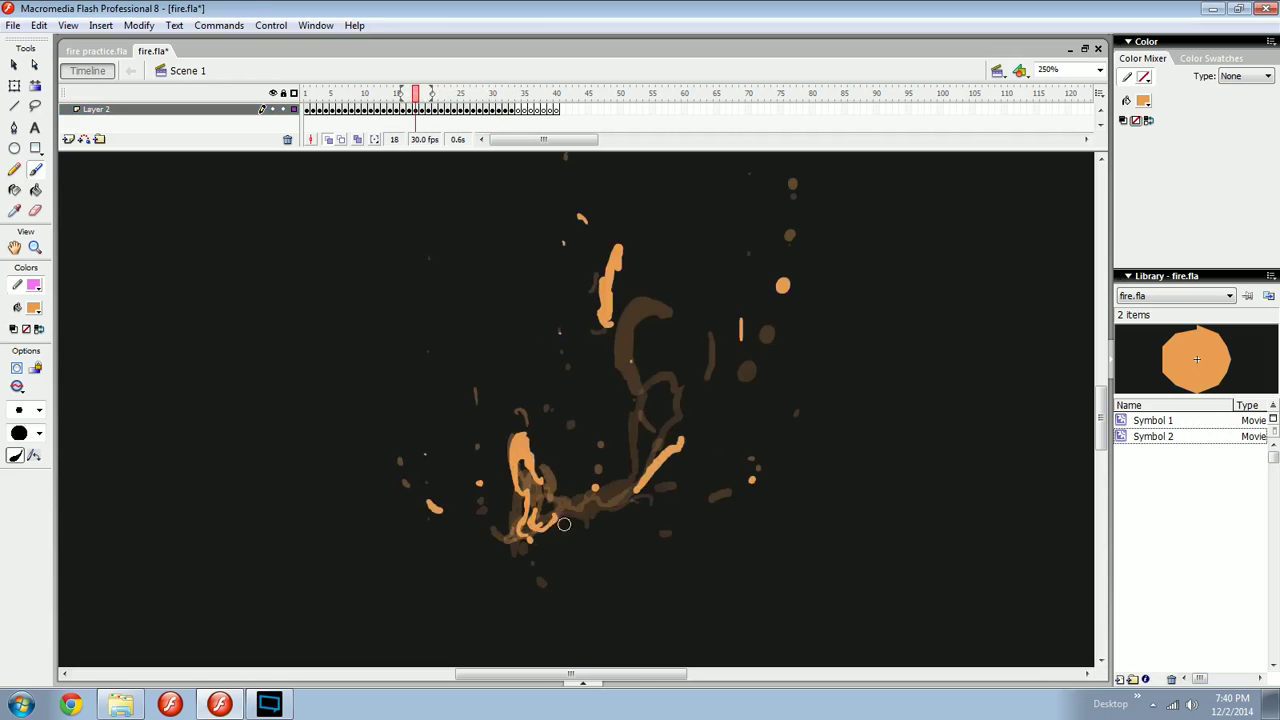
{"action": "key", "text": "comma"}
{"action": "key", "text": "comma"}
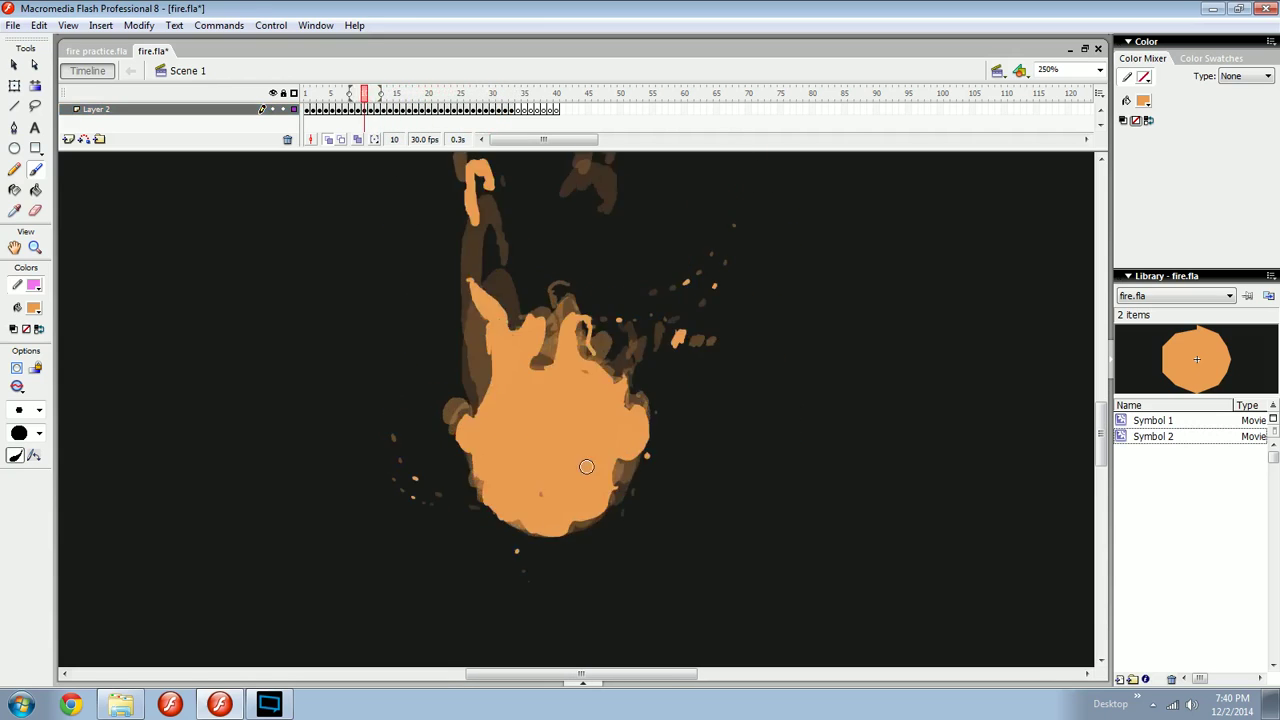
{"action": "key", "text": "period"}
{"action": "key", "text": "period"}
{"action": "key", "text": "period"}
{"action": "key", "text": "period"}
{"action": "key", "text": "period"}
{"action": "key", "text": "period"}
{"action": "key", "text": "period"}
{"action": "key", "text": "period"}
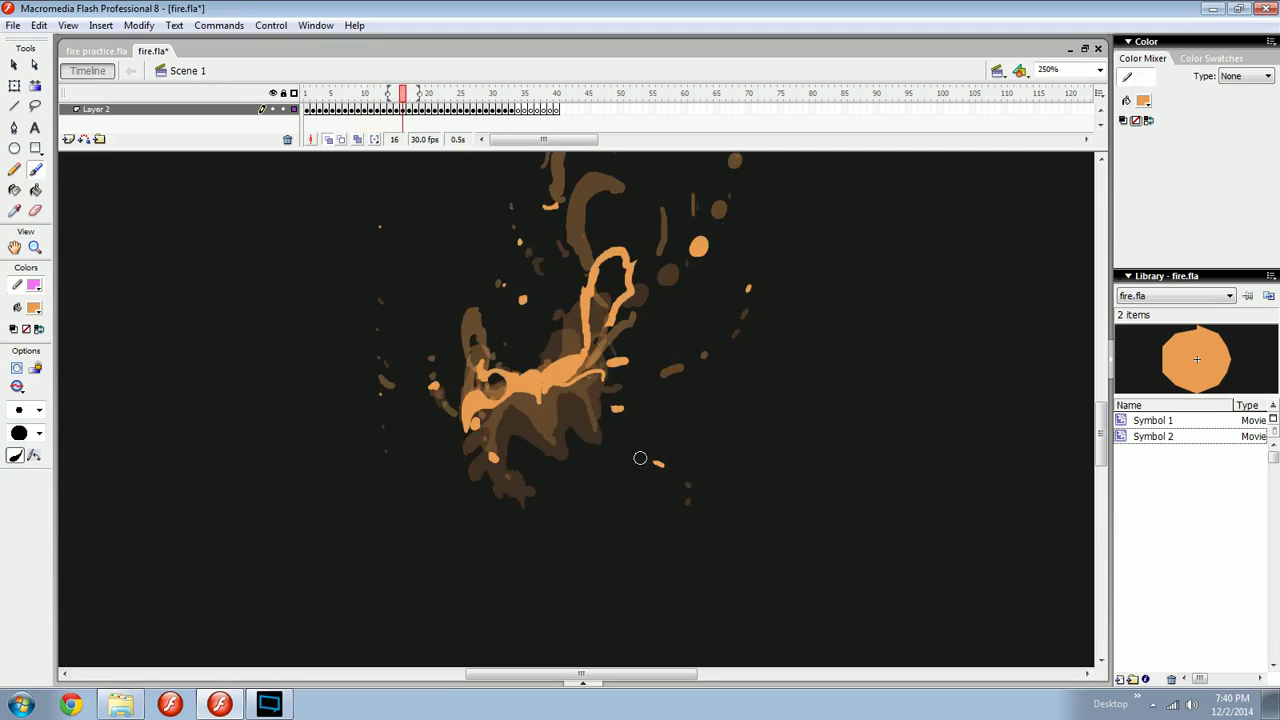
Sweep the lower ember leftward beneath the flame and curl it back up to the right on the following frames.
{"action": "key", "text": "period"}
{"action": "key", "text": "period"}
{"action": "key", "text": "period"}
{"action": "key", "text": "period"}
{"action": "key", "text": "period"}
{"action": "key", "text": "period"}
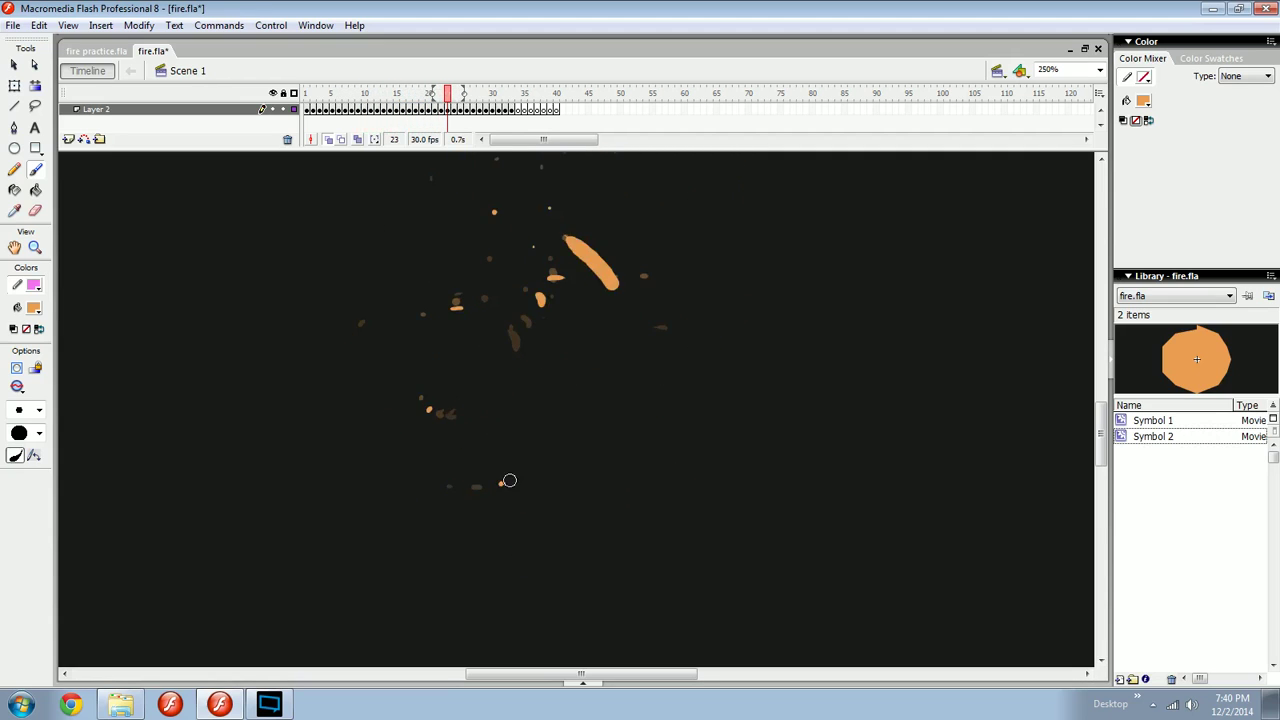
{"action": "key", "text": "period"}
{"action": "key", "text": "period"}
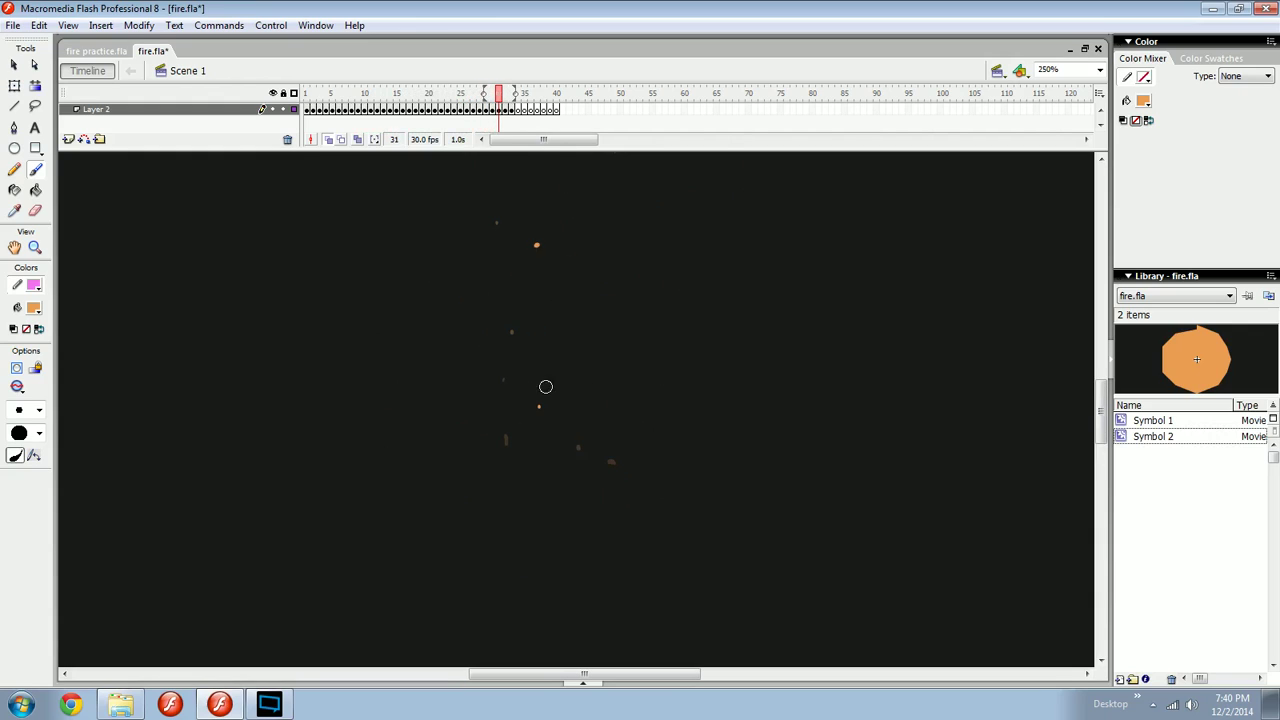
Step back and forth between frames 17 and 31 to check the ember trails around the flame.
{"action": "key", "text": "comma"}
{"action": "key", "text": "comma"}
{"action": "key", "text": "comma"}
{"action": "key", "text": "comma"}
{"action": "key", "text": "comma"}
{"action": "key", "text": "comma"}
{"action": "key", "text": "comma"}
{"action": "key", "text": "comma"}
{"action": "key", "text": "comma"}
{"action": "key", "text": "comma"}
{"action": "key", "text": "comma"}
{"action": "key", "text": "comma"}
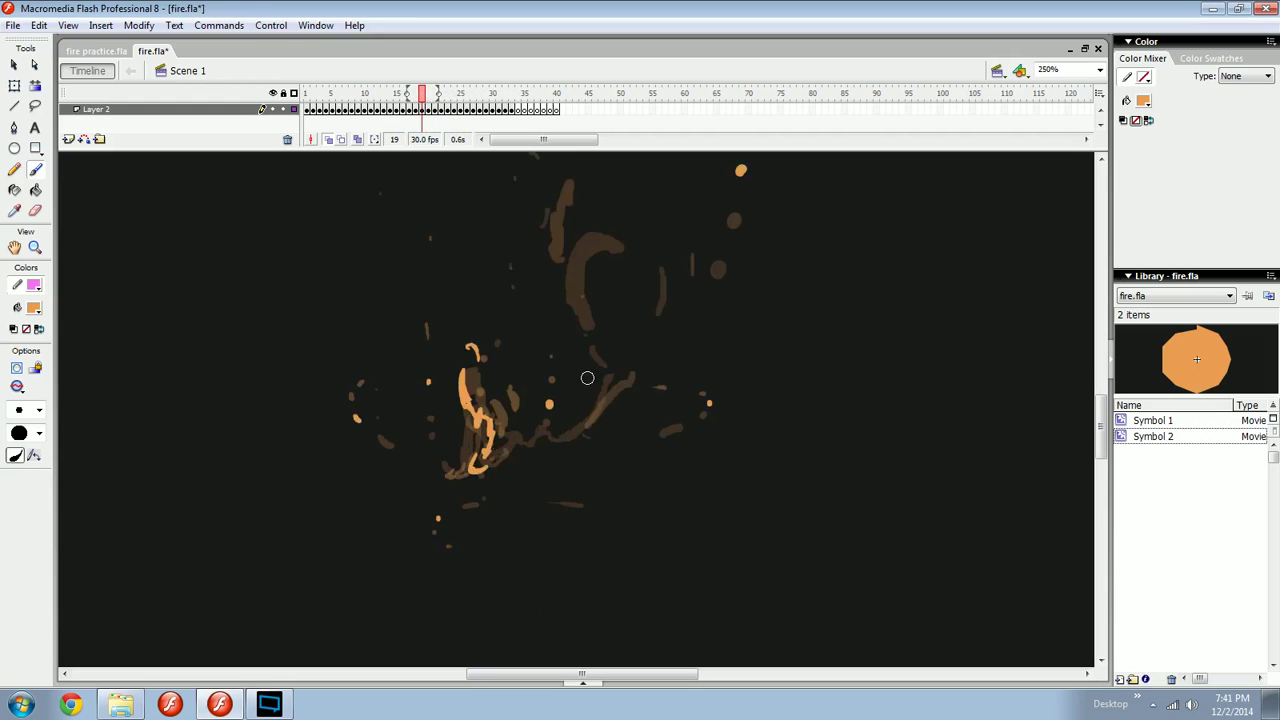
{"action": "key", "text": "period"}
{"action": "key", "text": "period"}
{"action": "key", "text": "period"}
{"action": "key", "text": "period"}
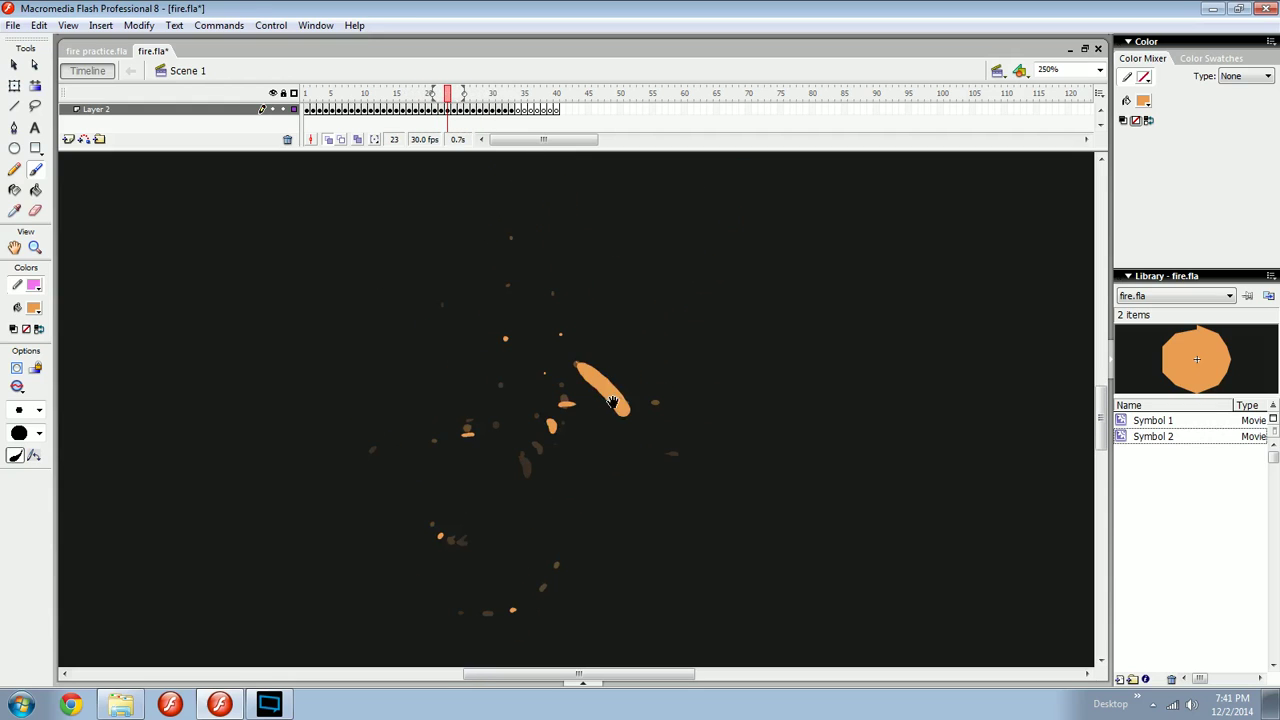
{"action": "key", "text": "comma"}
{"action": "key", "text": "comma"}
{"action": "key", "text": "comma"}
{"action": "key", "text": "comma"}
{"action": "key", "text": "comma"}
{"action": "key", "text": "comma"}
{"action": "key", "text": "comma"}
{"action": "key", "text": "comma"}
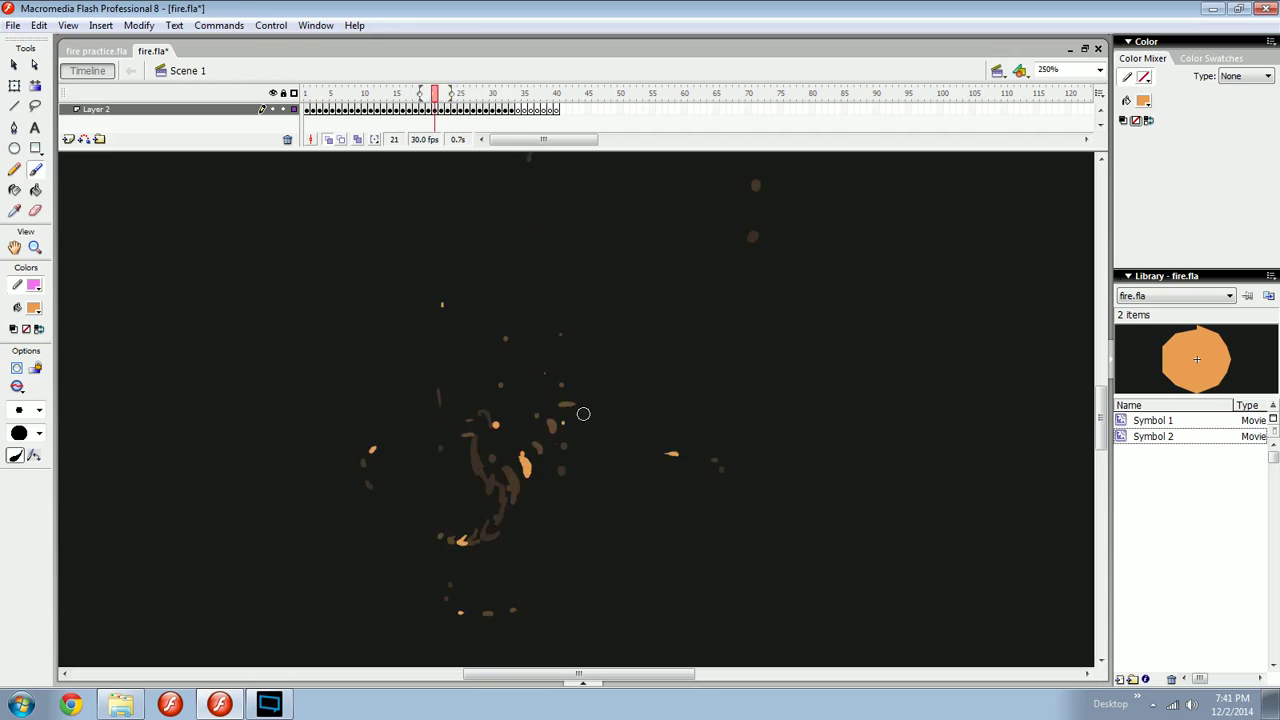
{"action": "key", "text": "period"}
{"action": "key", "text": "period"}
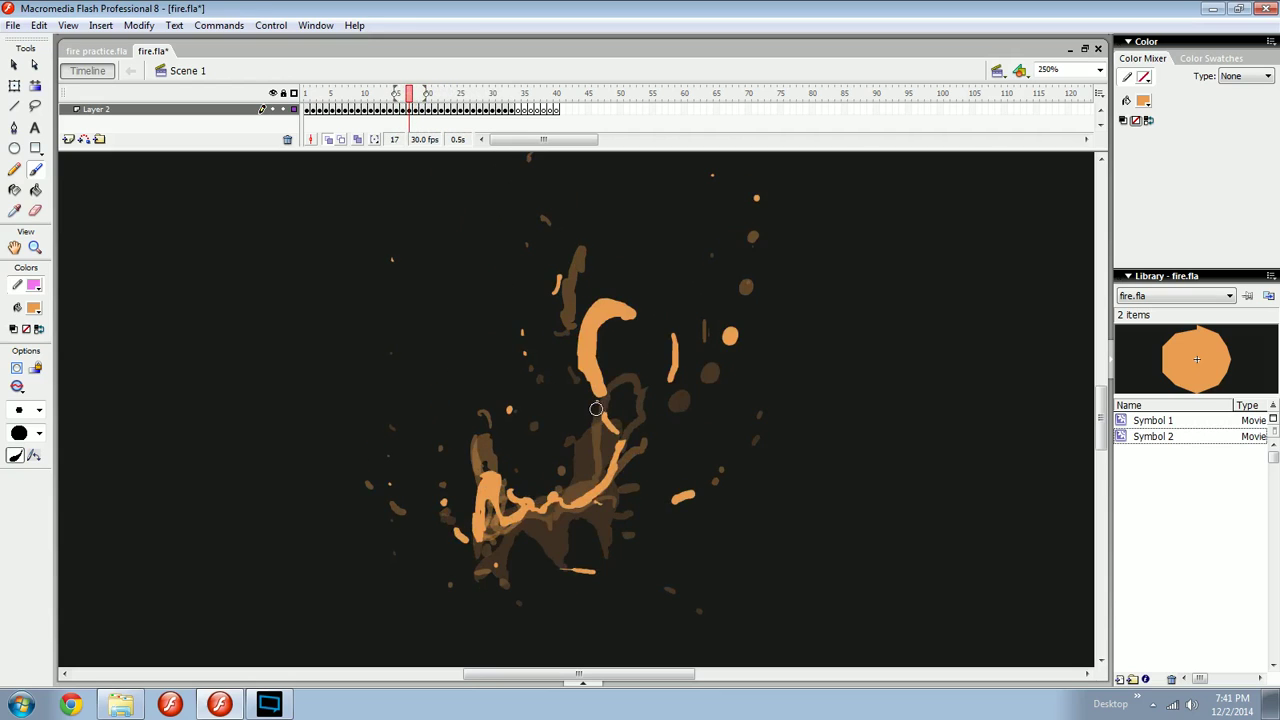
Paint another small ember beside the central one on frame 18 and carry it upward frame by frame through frame 24.
{"action": "left_click_drag", "start_coordinate": [596, 409], "coordinate": [590, 407]}
{"action": "key", "text": "comma"}
{"action": "key", "text": "comma"}
{"action": "key", "text": "period"}
{"action": "key", "text": "period"}
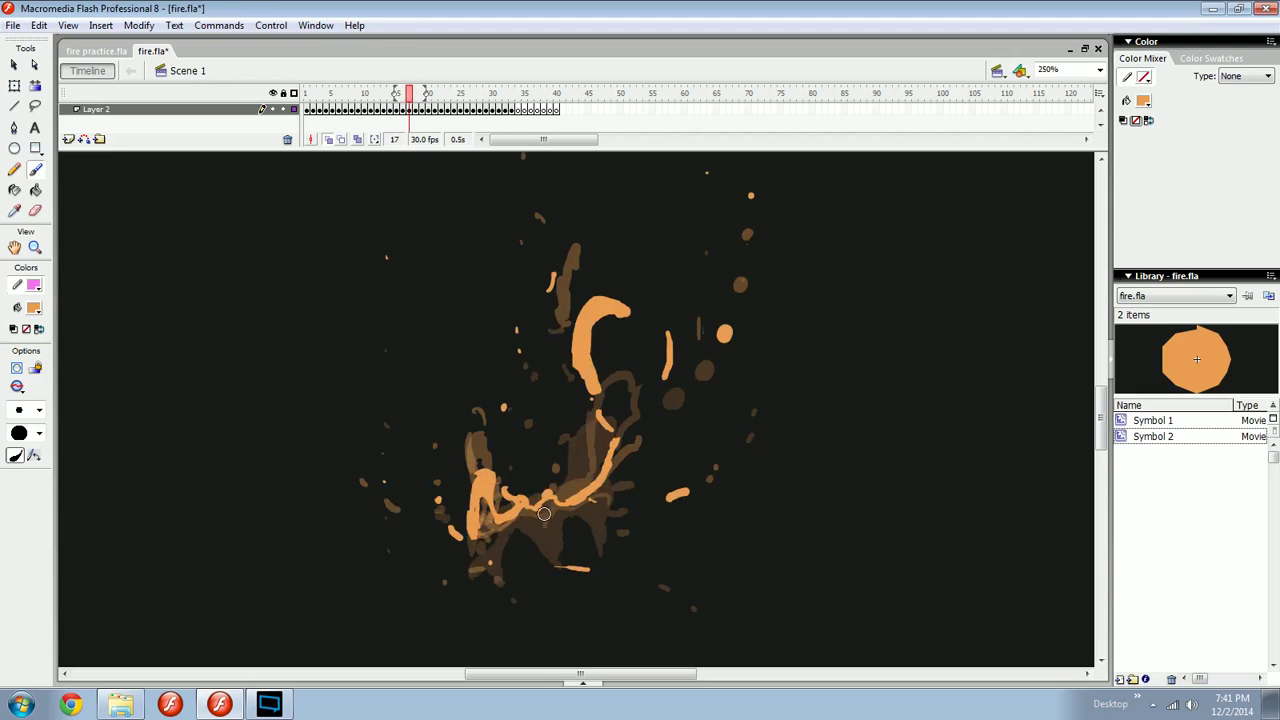
{"action": "key", "text": "comma"}
{"action": "key", "text": "comma"}
{"action": "key", "text": "period"}
{"action": "key", "text": "period"}
{"action": "key", "text": "period"}
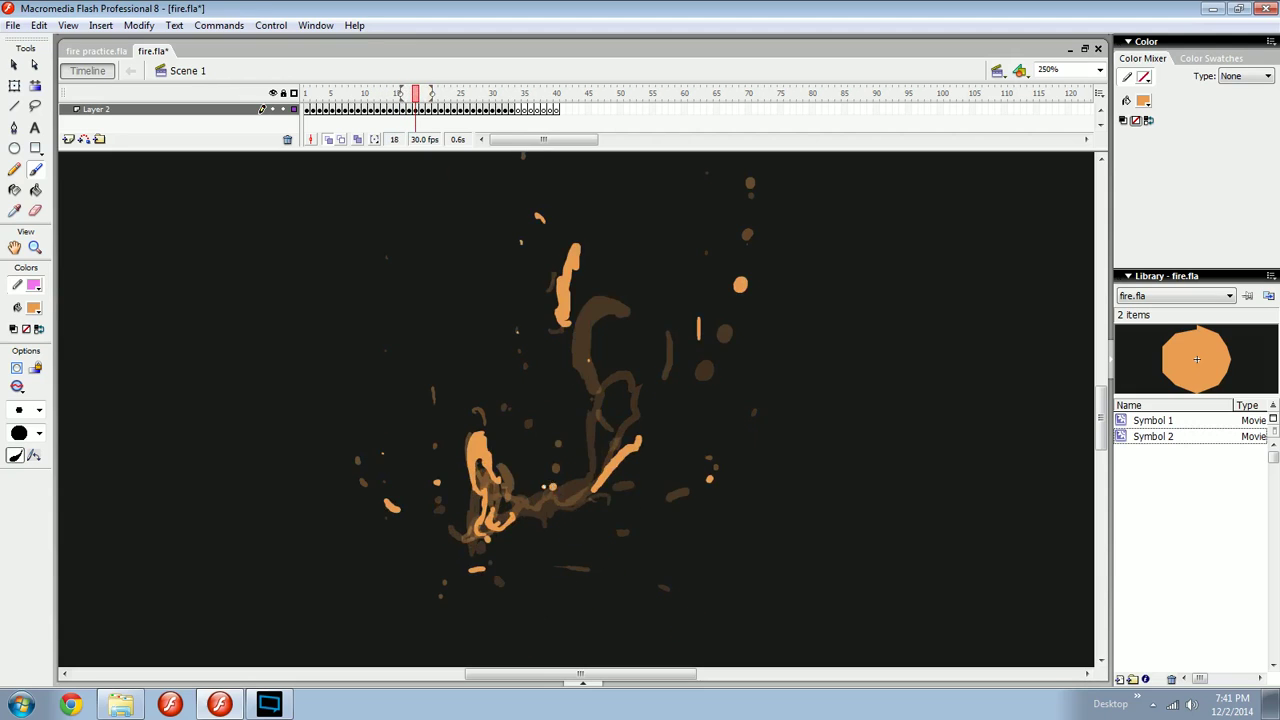
{"action": "key", "text": "period"}
{"action": "key", "text": "period"}
{"action": "key", "text": "period"}
{"action": "key", "text": "period"}
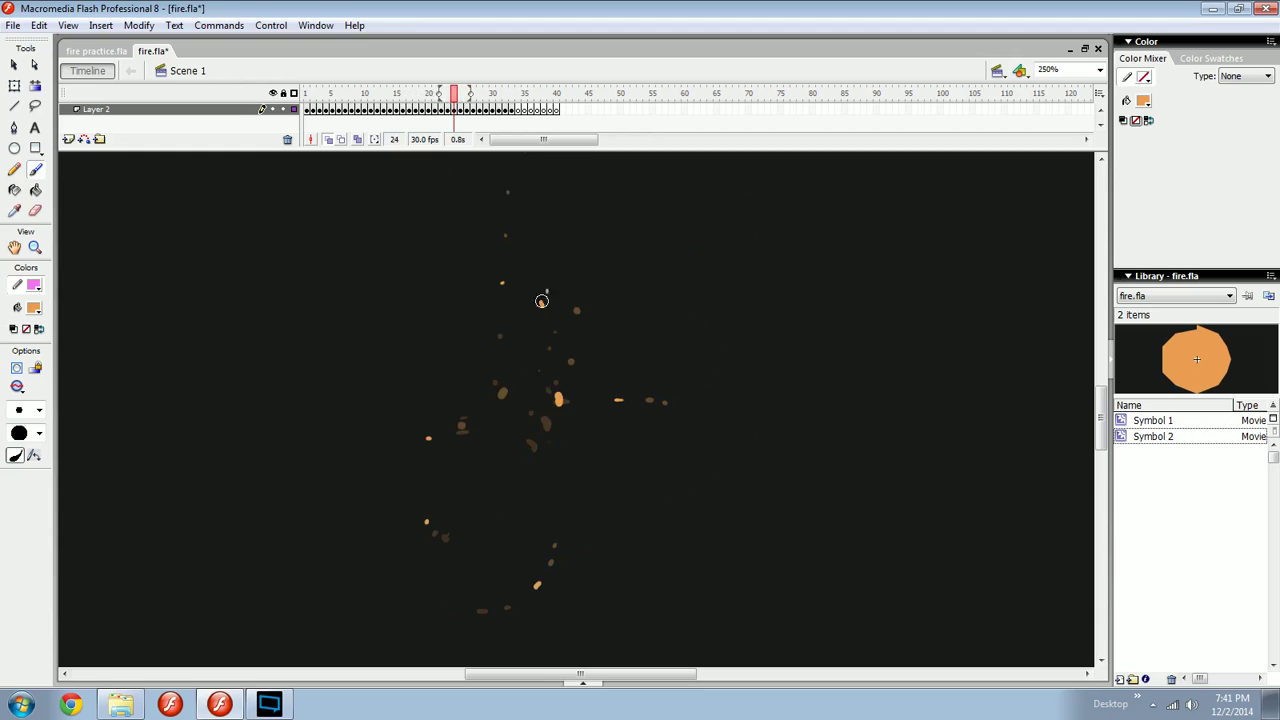
Return to frame 18, paint a small curl at the flame's lower edge and continue it downward as an ember through frame 23.
{"action": "key", "text": "comma"}
{"action": "key", "text": "comma"}
{"action": "key", "text": "comma"}
{"action": "key", "text": "comma"}
{"action": "key", "text": "comma"}
{"action": "key", "text": "comma"}
{"action": "key", "text": "period"}
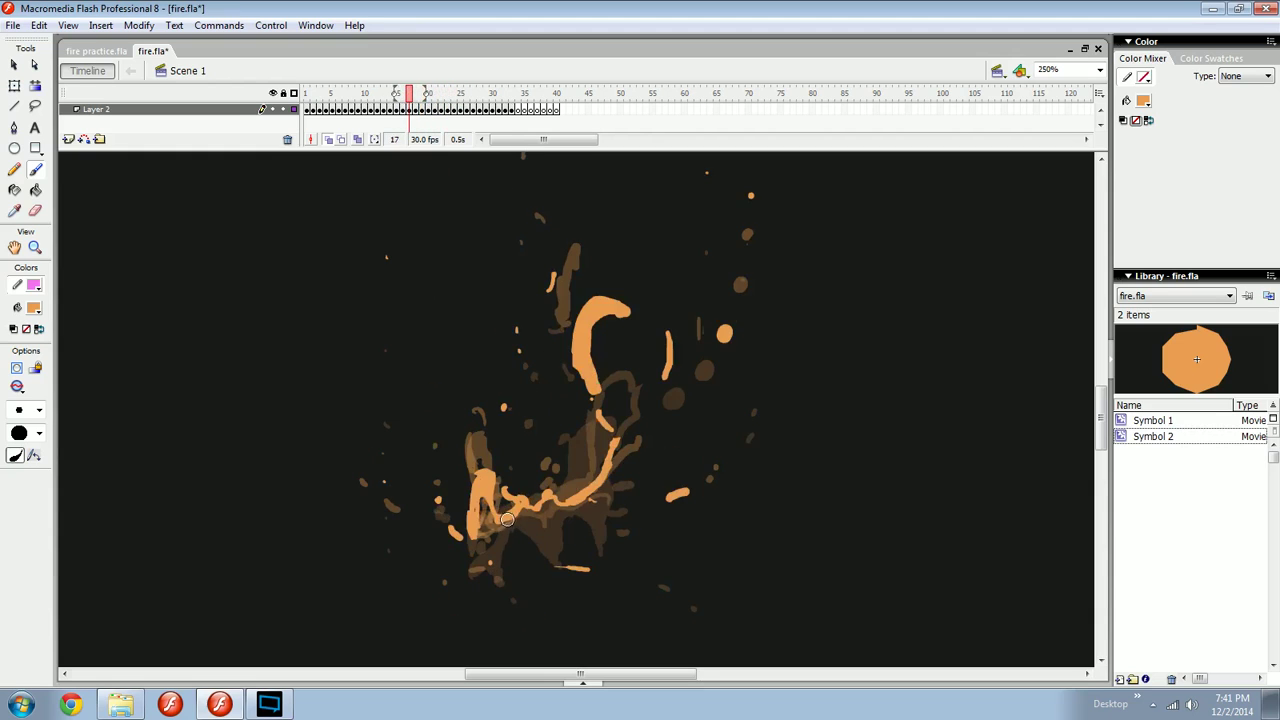
{"action": "key", "text": "period"}
{"action": "key", "text": "comma"}
{"action": "key", "text": "period"}
{"action": "key", "text": "period"}
{"action": "key", "text": "period"}
{"action": "key", "text": "period"}
{"action": "key", "text": "period"}
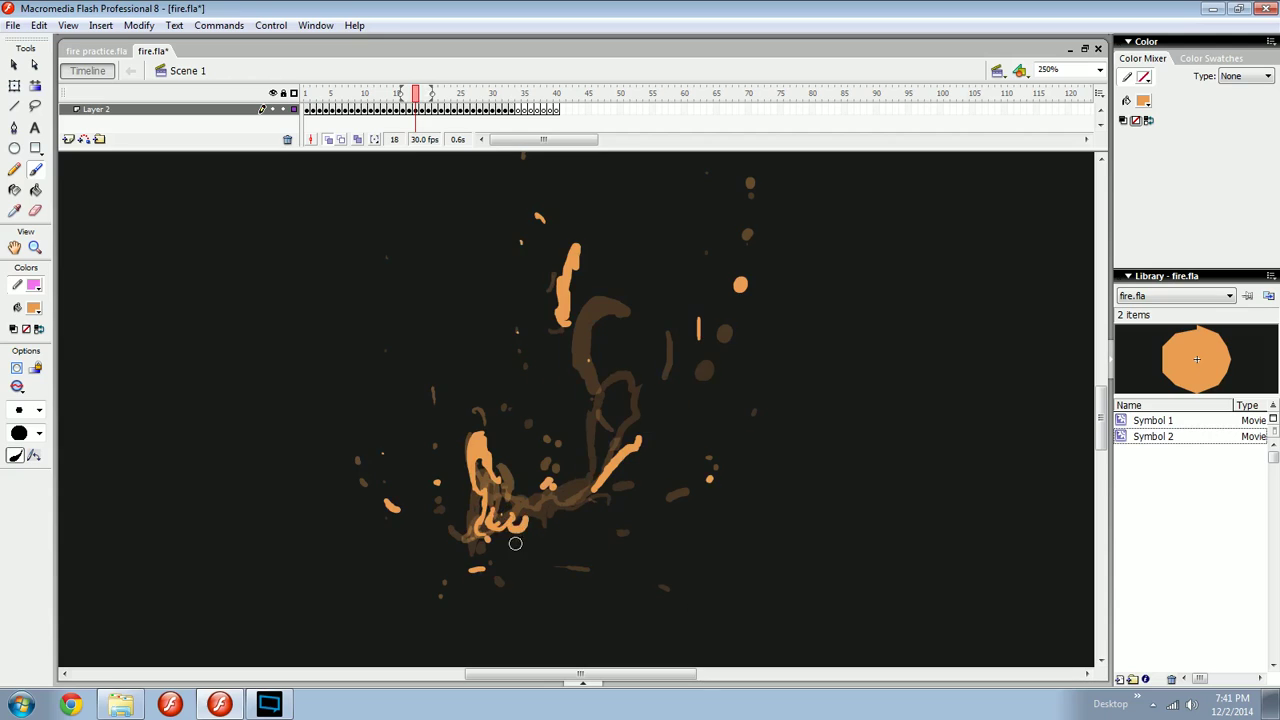
{"action": "key", "text": "period"}
{"action": "key", "text": "period"}
{"action": "key", "text": "period"}
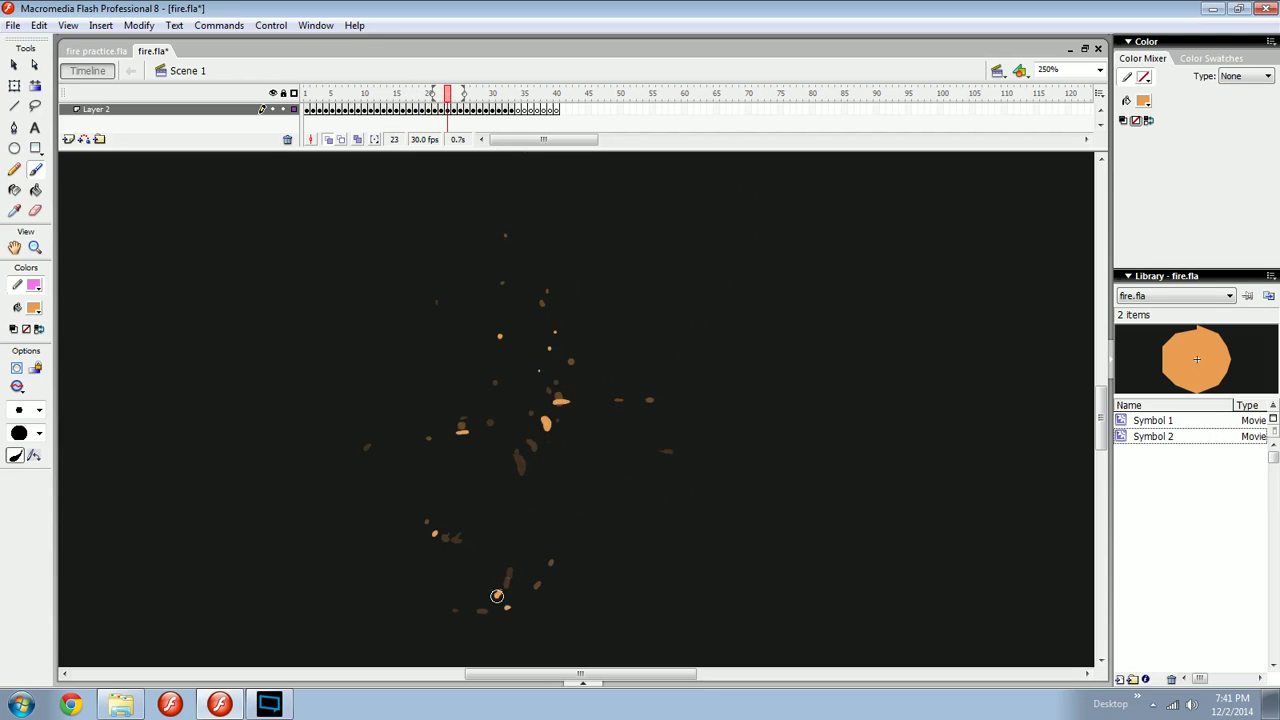
Carry the ember beneath the flame upward frame by frame through frame 30.
{"action": "key", "text": "period"}
{"action": "key", "text": "period"}
{"action": "key", "text": "period"}
{"action": "key", "text": "period"}
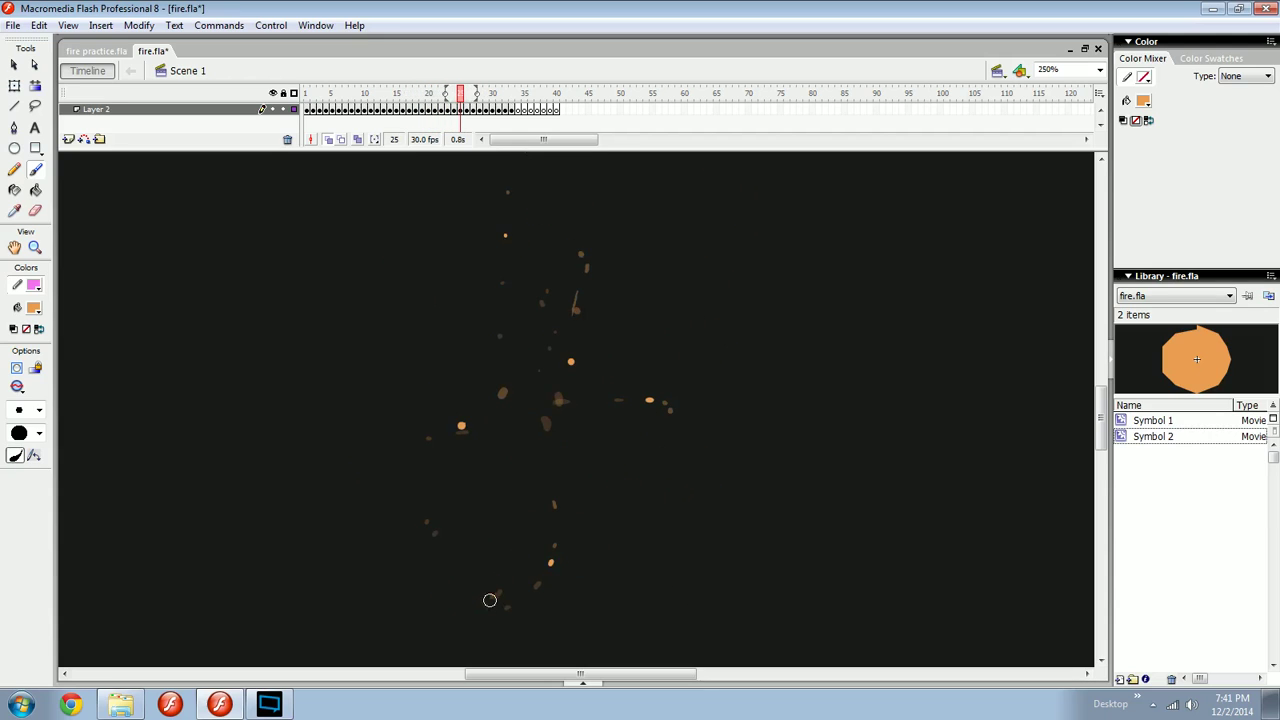
{"action": "key", "text": "period"}
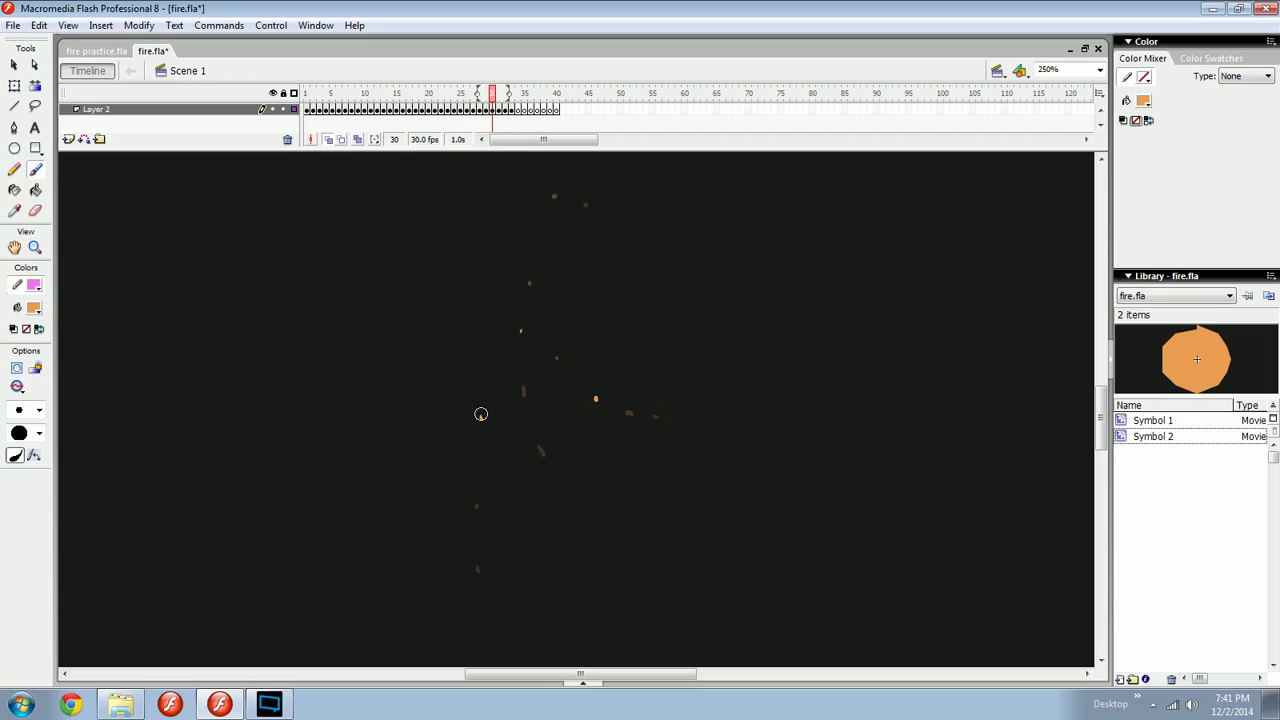
Continue the lower-left ember from frame 25, curving it upward frame by frame through frame 29.
{"action": "key", "text": "comma"}
{"action": "key", "text": "comma"}
{"action": "key", "text": "comma"}
{"action": "key", "text": "comma"}
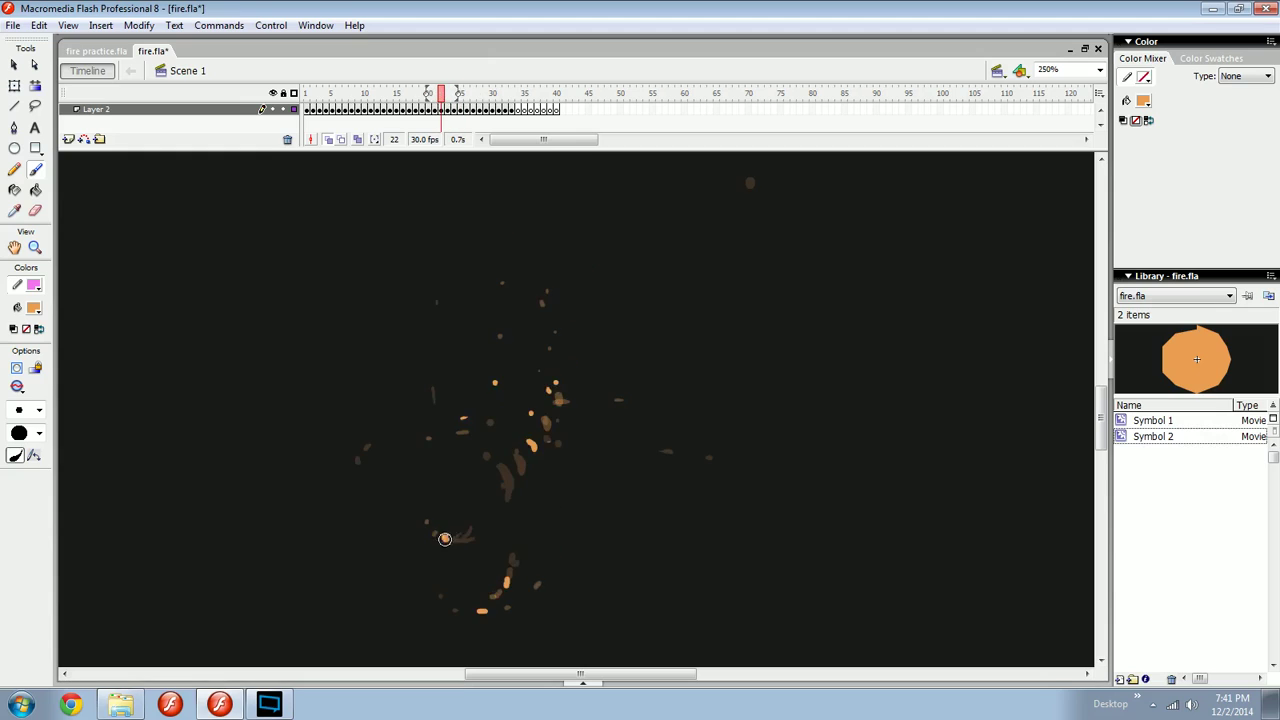
{"action": "key", "text": "period"}
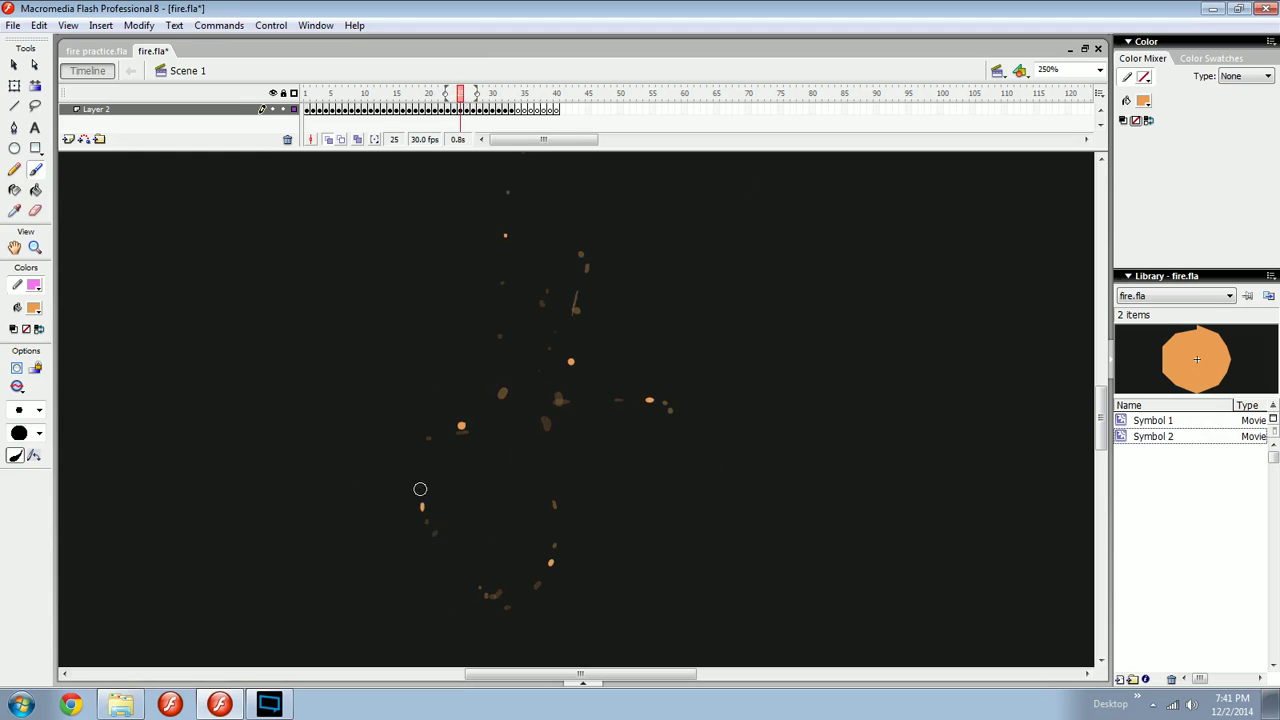
{"action": "key", "text": "period"}
{"action": "key", "text": "period"}
{"action": "key", "text": "period"}
{"action": "key", "text": "period"}
{"action": "key", "text": "period"}
{"action": "key", "text": "comma"}
{"action": "key", "text": "comma"}
{"action": "key", "text": "comma"}
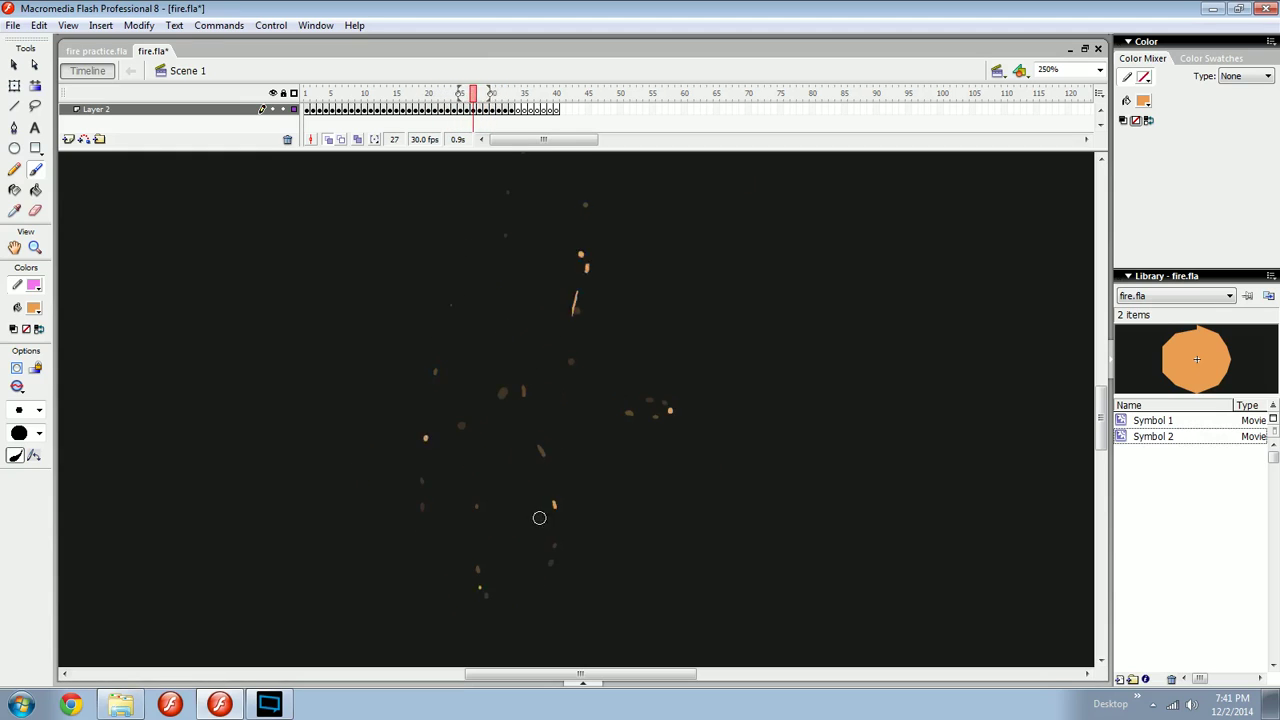
Return to frame 18 and repaint the slanted wisp off the flame's right end as a shorter stroke.
{"action": "key", "text": "comma"}
{"action": "key", "text": "comma"}
{"action": "key", "text": "comma"}
{"action": "key", "text": "comma"}
{"action": "key", "text": "comma"}
{"action": "key", "text": "comma"}
{"action": "key", "text": "comma"}
{"action": "key", "text": "comma"}
{"action": "key", "text": "comma"}
{"action": "key", "text": "comma"}
{"action": "key", "text": "comma"}
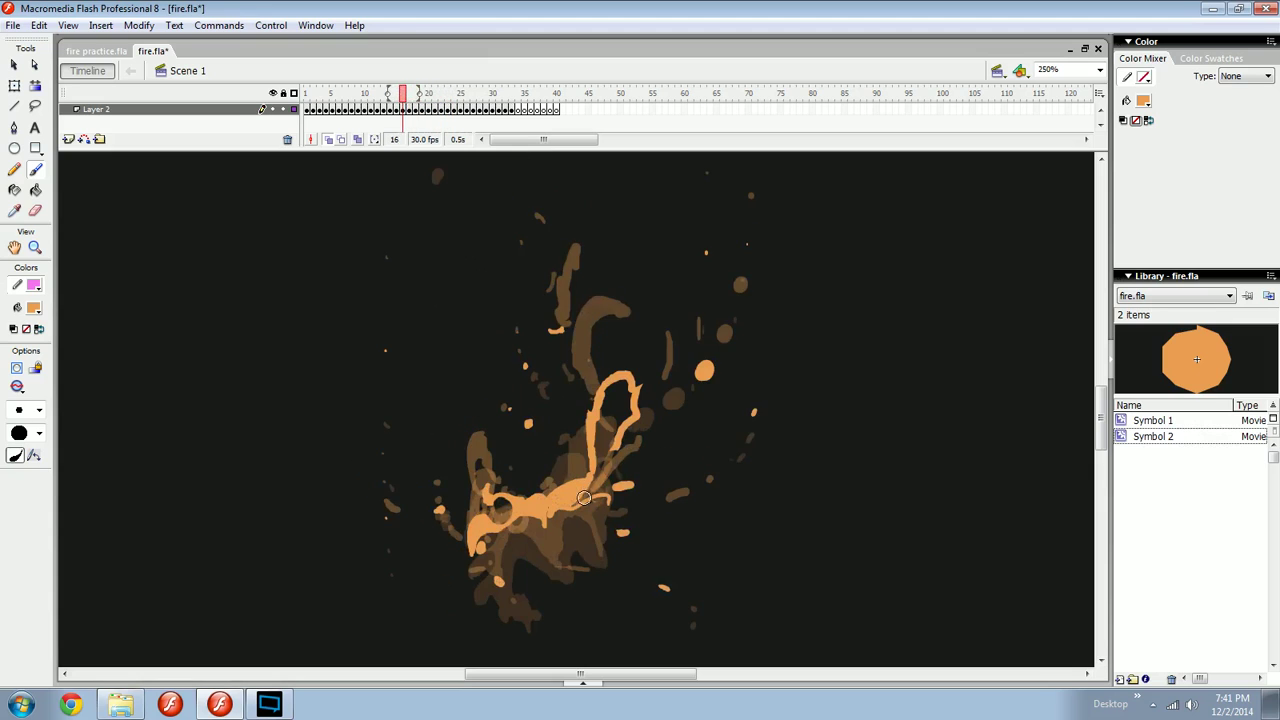
{"action": "key", "text": "period"}
{"action": "key", "text": "period"}
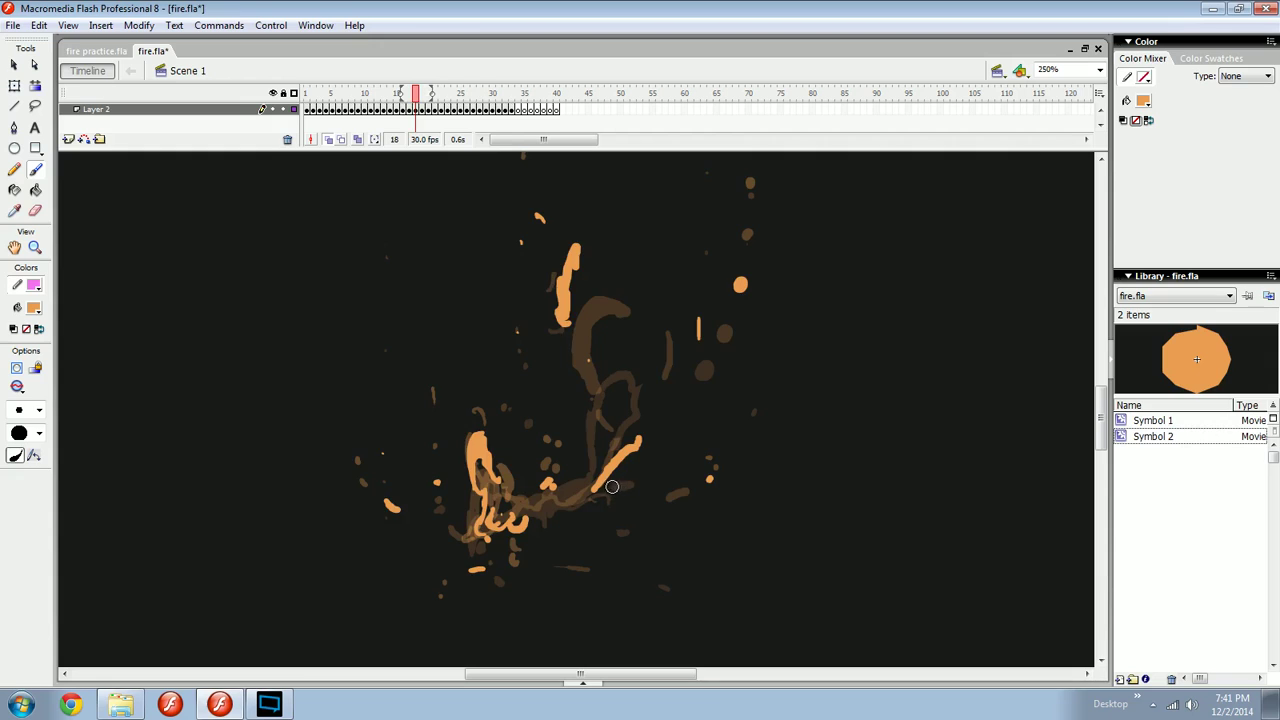
{"action": "key", "text": "super"}
{"action": "key", "text": "super"}
{"action": "key", "text": "comma"}
{"action": "key", "text": "comma"}
{"action": "key", "text": "period"}
{"action": "key", "text": "period"}
{"action": "left_click_drag", "start_coordinate": [602, 497], "coordinate": [636, 465]}
{"action": "key", "text": "comma"}
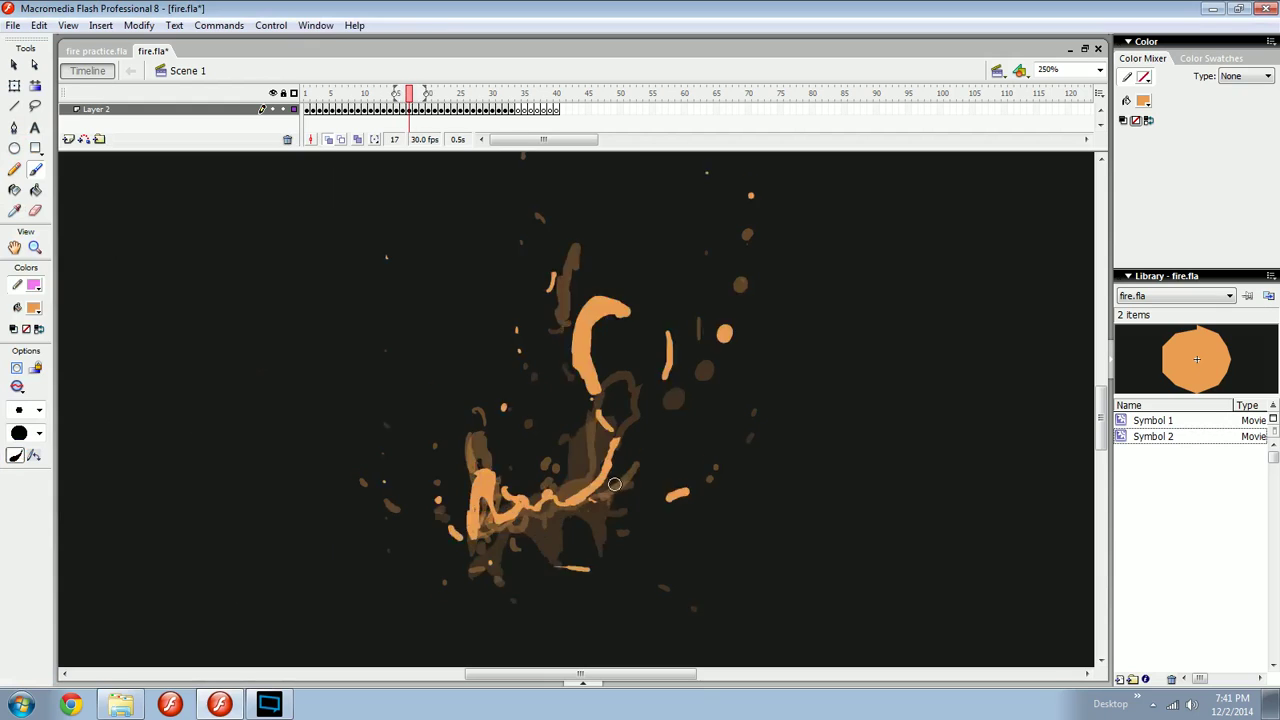
Continue the slanted wisp on frames 19 to 21 as a shrinking stroke drifting away to the right.
{"action": "key", "text": "period"}
{"action": "key", "text": "period"}
{"action": "key", "text": "period"}
{"action": "key", "text": "period"}
{"action": "key", "text": "period"}
{"action": "key", "text": "period"}
{"action": "key", "text": "period"}
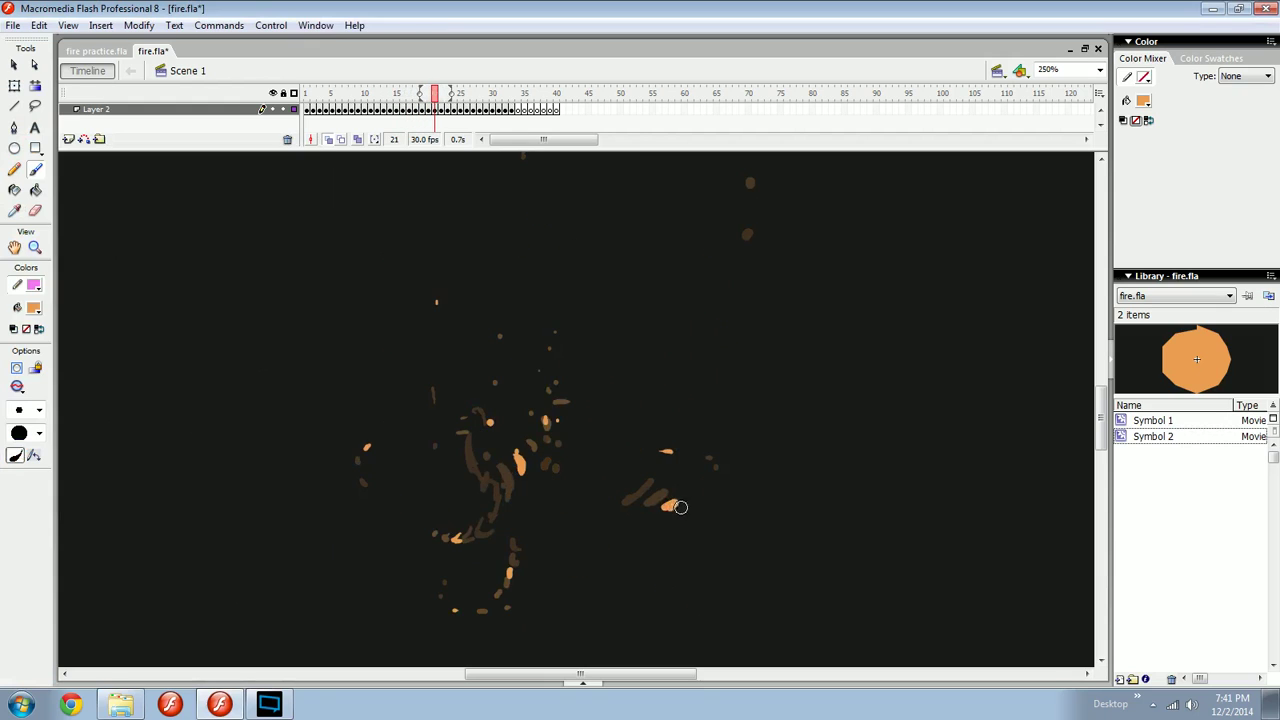
Carry the right-hand ember outward and upward through frame 31, and delete the three horizontal strokes beside it.
{"action": "key", "text": "period"}
{"action": "key", "text": "period"}
{"action": "key", "text": "period"}
{"action": "key", "text": "period"}
{"action": "key", "text": "period"}
{"action": "key", "text": "period"}
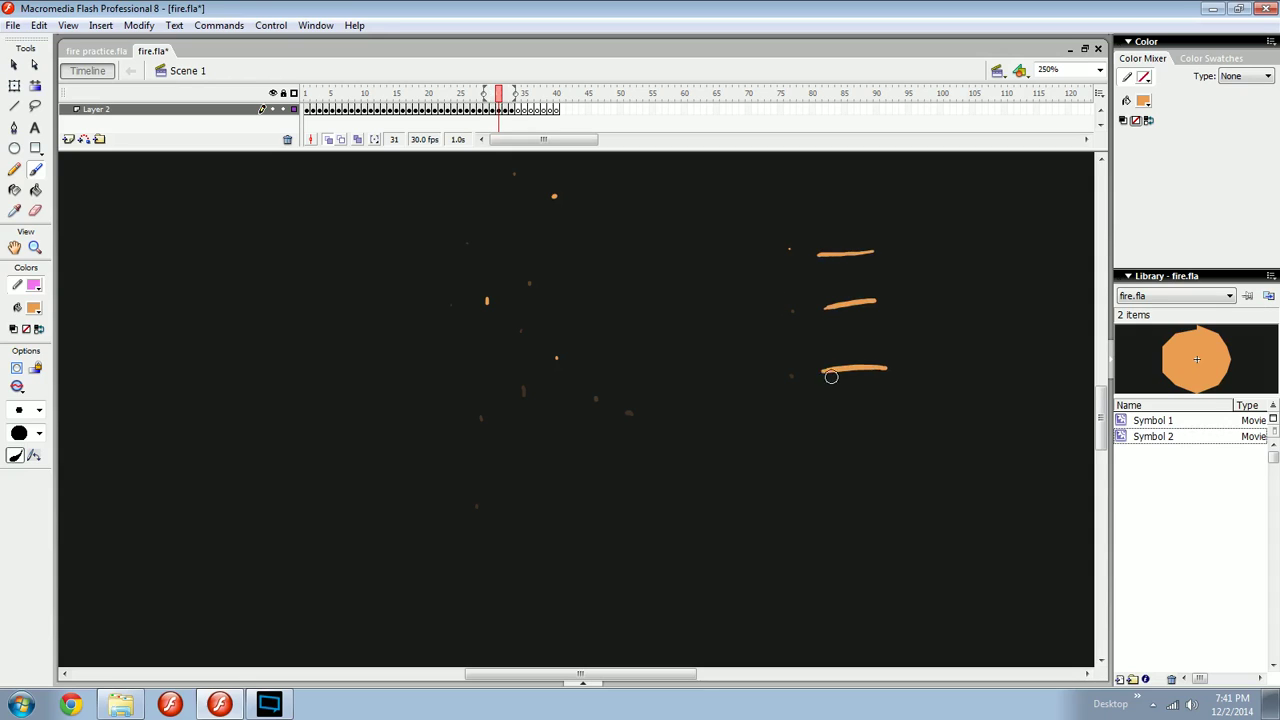
{"action": "left_click_drag", "start_coordinate": [932, 462], "coordinate": [803, 209]}
{"action": "key", "text": "Delete"}
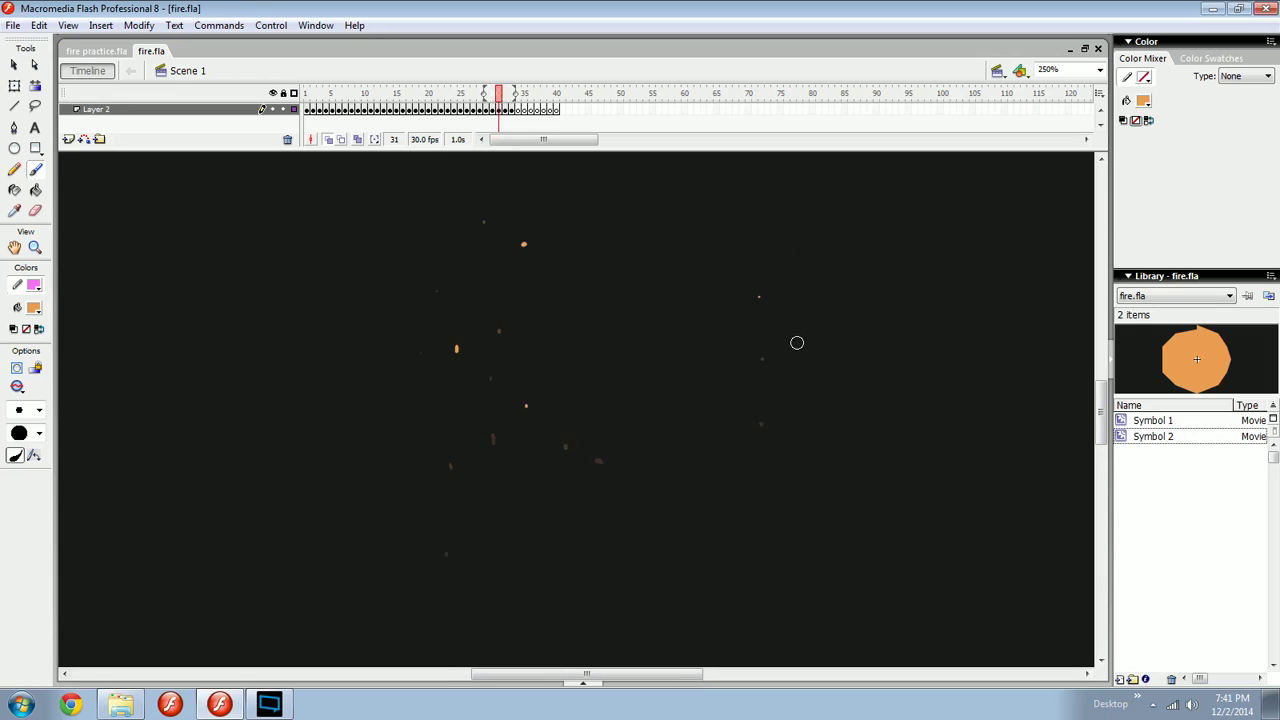
Return to frame 18, paint a small dash off the flame's loop and continue it up and right through frame 21.
{"action": "key", "text": "comma"}
{"action": "key", "text": "comma"}
{"action": "key", "text": "comma"}
{"action": "key", "text": "comma"}
{"action": "key", "text": "comma"}
{"action": "key", "text": "comma"}
{"action": "key", "text": "comma"}
{"action": "key", "text": "comma"}
{"action": "key", "text": "comma"}
{"action": "key", "text": "comma"}
{"action": "key", "text": "comma"}
{"action": "key", "text": "comma"}
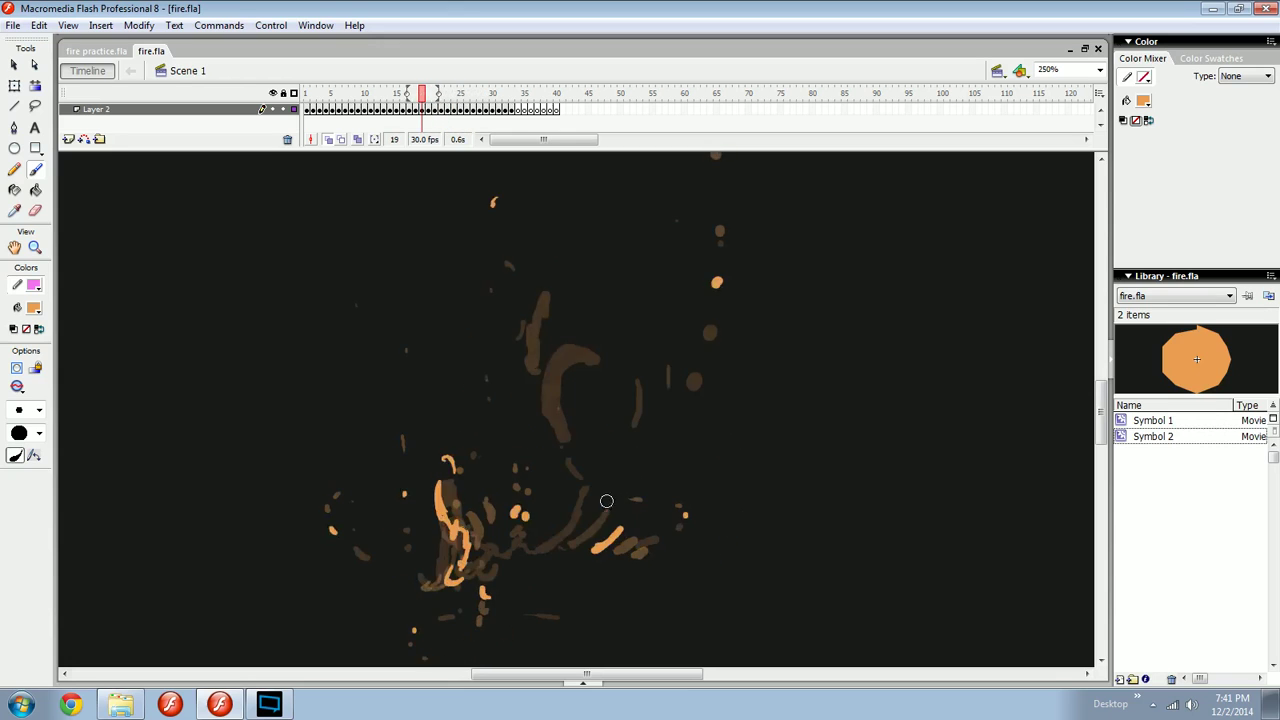
{"action": "key", "text": "comma"}
{"action": "key", "text": "comma"}
{"action": "key", "text": "comma"}
{"action": "key", "text": "period"}
{"action": "key", "text": "period"}
{"action": "left_click_drag", "start_coordinate": [580, 450], "coordinate": [594, 453]}
{"action": "key", "text": "comma"}
{"action": "key", "text": "comma"}
{"action": "key", "text": "period"}
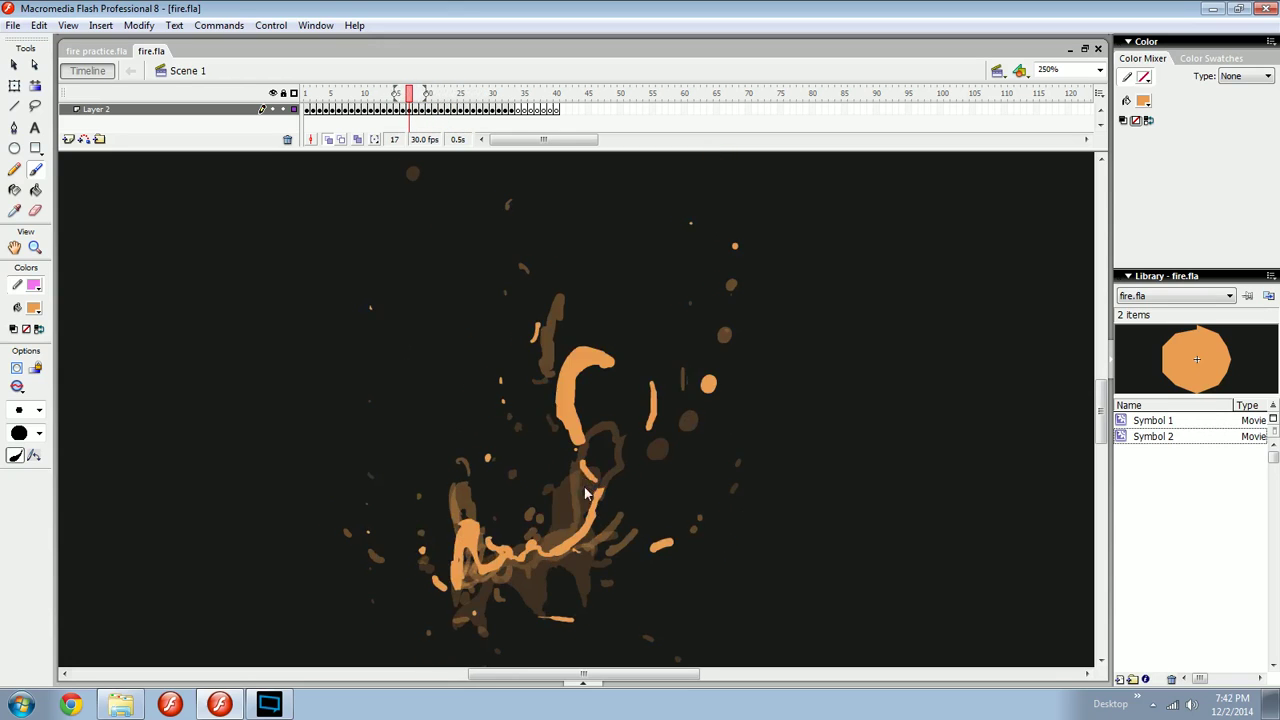
{"action": "key", "text": "period"}
{"action": "key", "text": "period"}
{"action": "key", "text": "period"}
{"action": "key", "text": "period"}
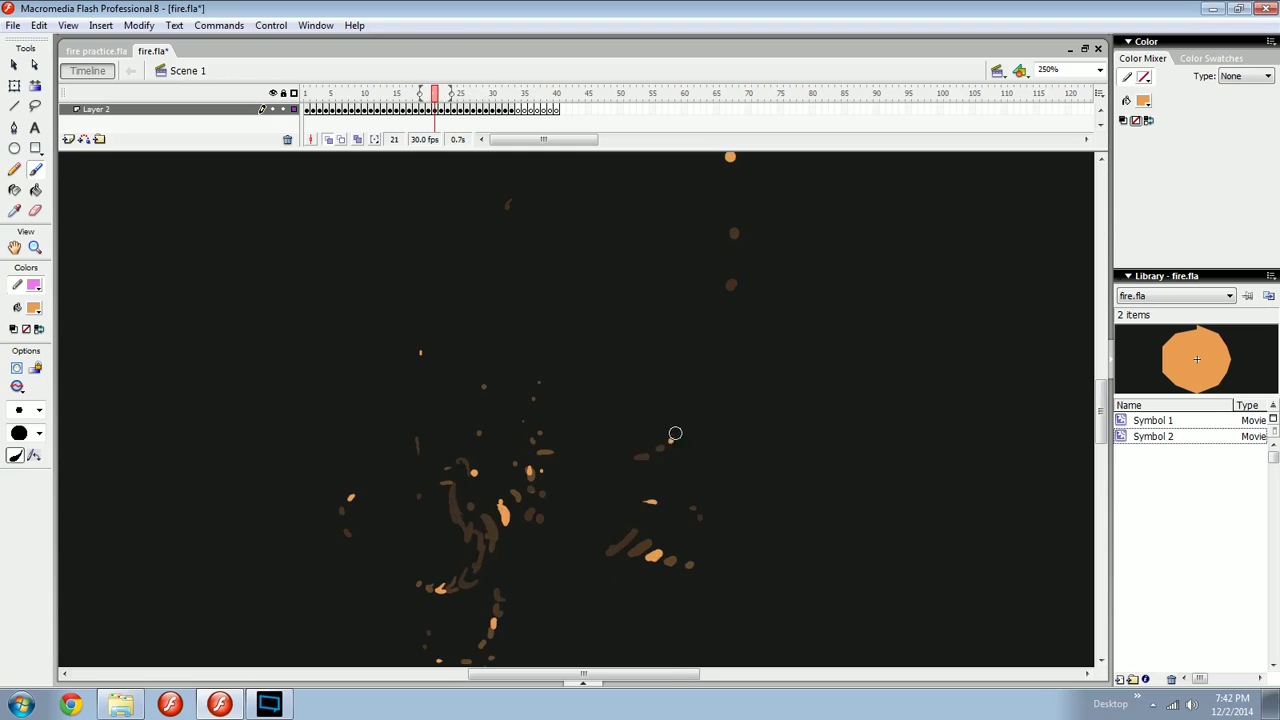
Carry the loop's ember upward as a shrinking dot frame by frame through frame 27.
{"action": "key", "text": "period"}
{"action": "key", "text": "period"}
{"action": "key", "text": "period"}
{"action": "key", "text": "period"}
{"action": "key", "text": "period"}
{"action": "key", "text": "period"}
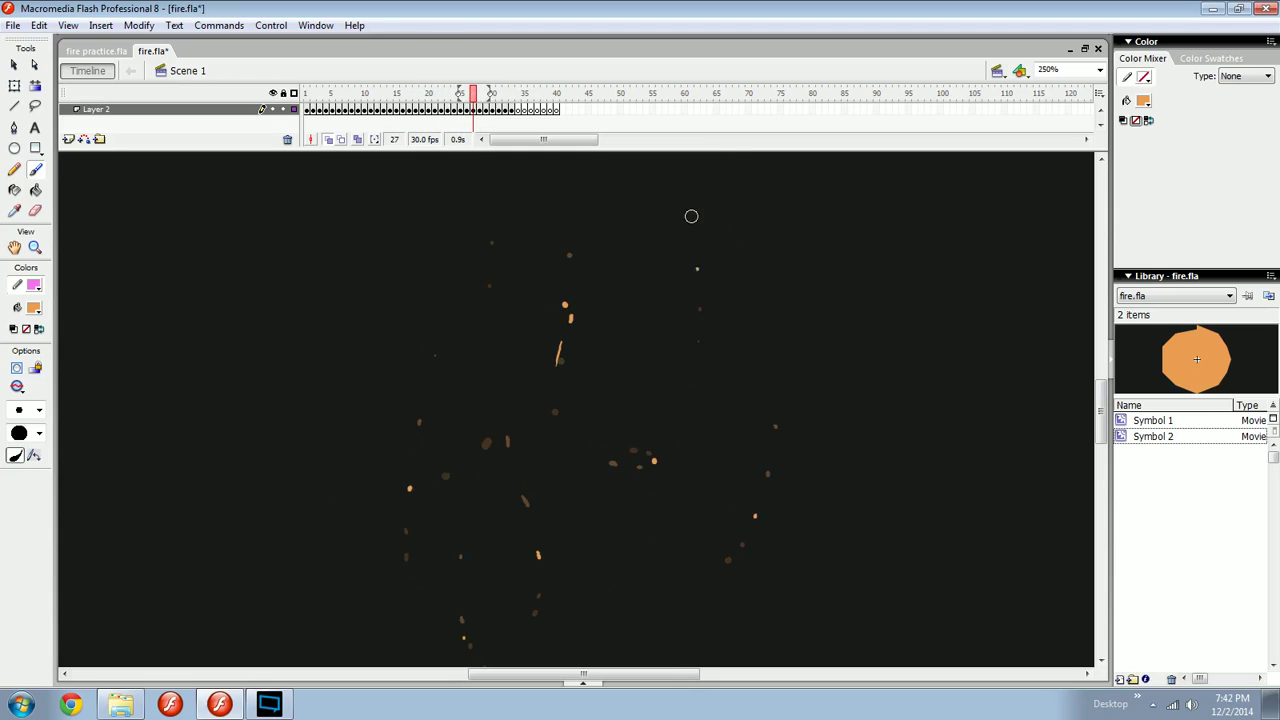
{"action": "key", "text": "period"}
Return to frame 19 and paint an elongated wisp breaking off above the tall stroke of frame 18.
{"action": "key", "text": "comma"}
{"action": "key", "text": "comma"}
{"action": "key", "text": "comma"}
{"action": "key", "text": "comma"}
{"action": "key", "text": "comma"}
{"action": "key", "text": "comma"}
{"action": "key", "text": "comma"}
{"action": "key", "text": "comma"}
{"action": "key", "text": "comma"}
{"action": "key", "text": "comma"}
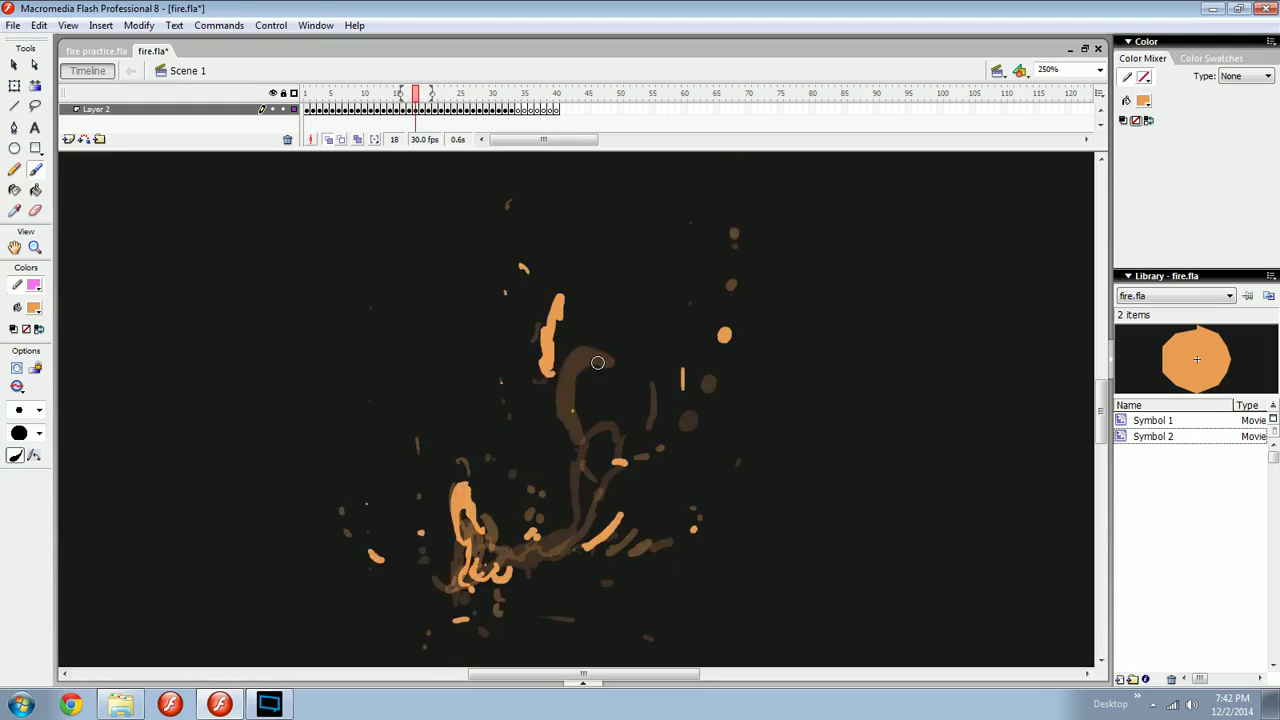
{"action": "key", "text": "period"}
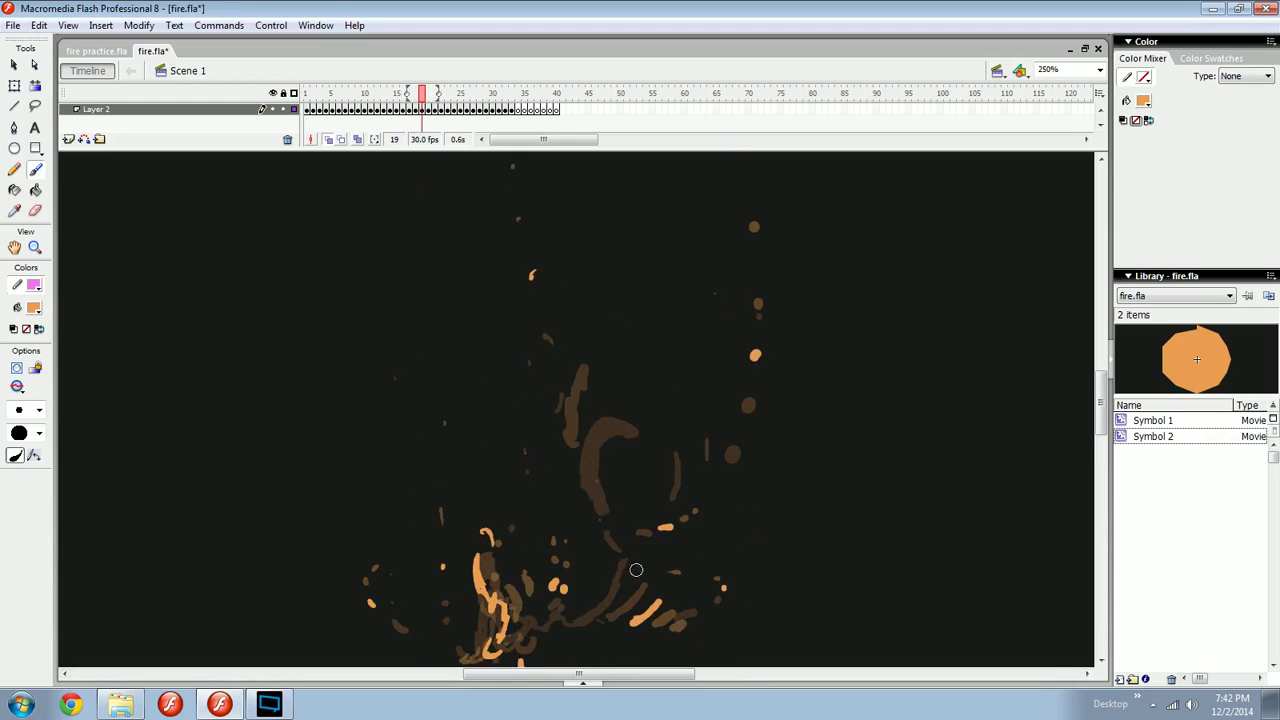
{"action": "key", "text": "comma"}
{"action": "key", "text": "comma"}
{"action": "key", "text": "period"}
{"action": "key", "text": "period"}
{"action": "mouse_move", "coordinate": [561, 370]}
{"action": "left_mouse_down"}
{"action": "mouse_move", "coordinate": [548, 360]}
{"action": "mouse_move", "coordinate": [552, 388]}
{"action": "left_mouse_up"}
{"action": "key", "text": "comma"}
{"action": "key", "text": "period"}
Continue the upper wisp on frames 20 to 23, shrinking it into an ember that drifts up and left.
{"action": "key", "text": "period"}
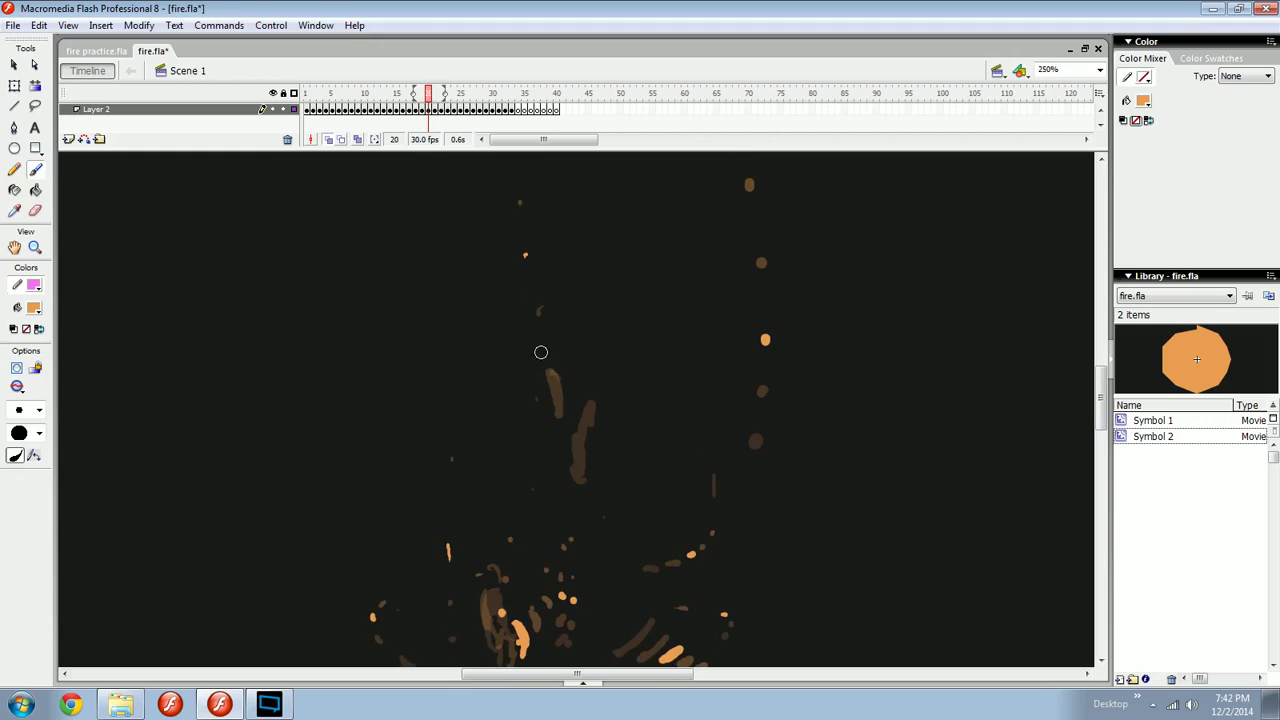
{"action": "key", "text": "comma"}
{"action": "key", "text": "period"}
{"action": "key", "text": "period"}
{"action": "mouse_move", "coordinate": [511, 323]}
{"action": "left_mouse_down"}
{"action": "mouse_move", "coordinate": [491, 287]}
{"action": "mouse_move", "coordinate": [520, 349]}
{"action": "left_mouse_up"}
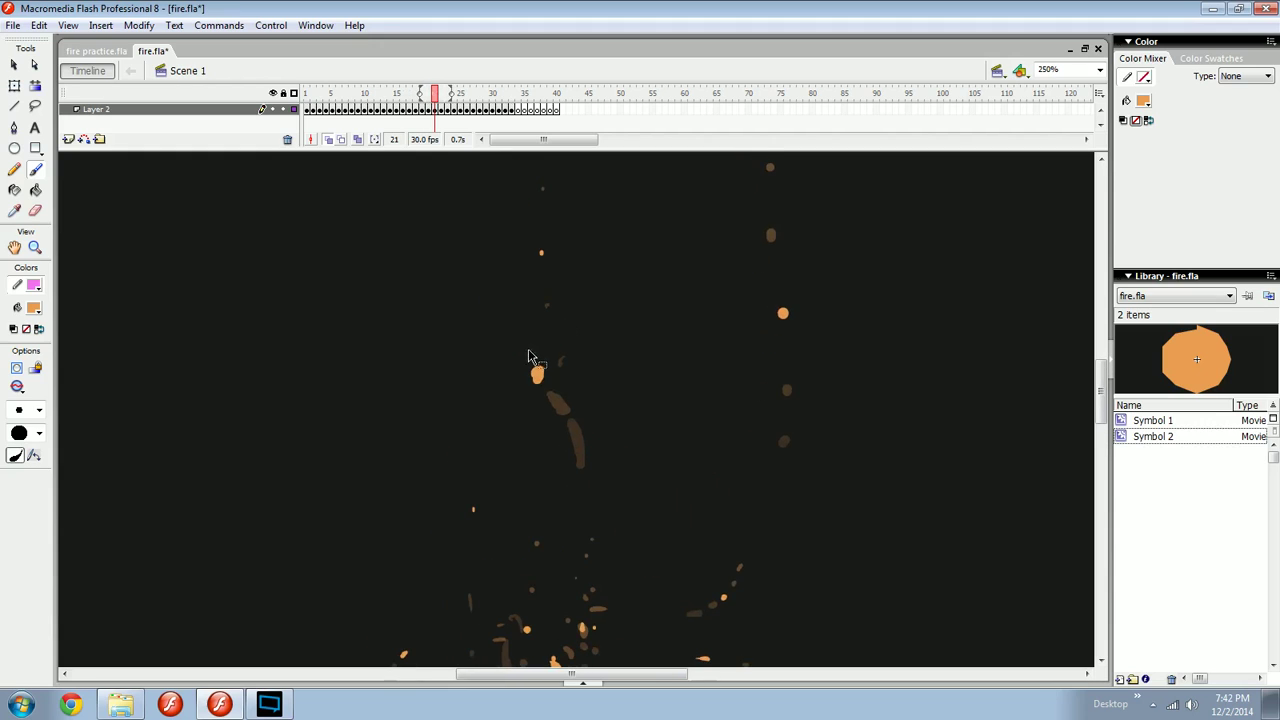
{"action": "key", "text": "period"}
{"action": "key", "text": "period"}
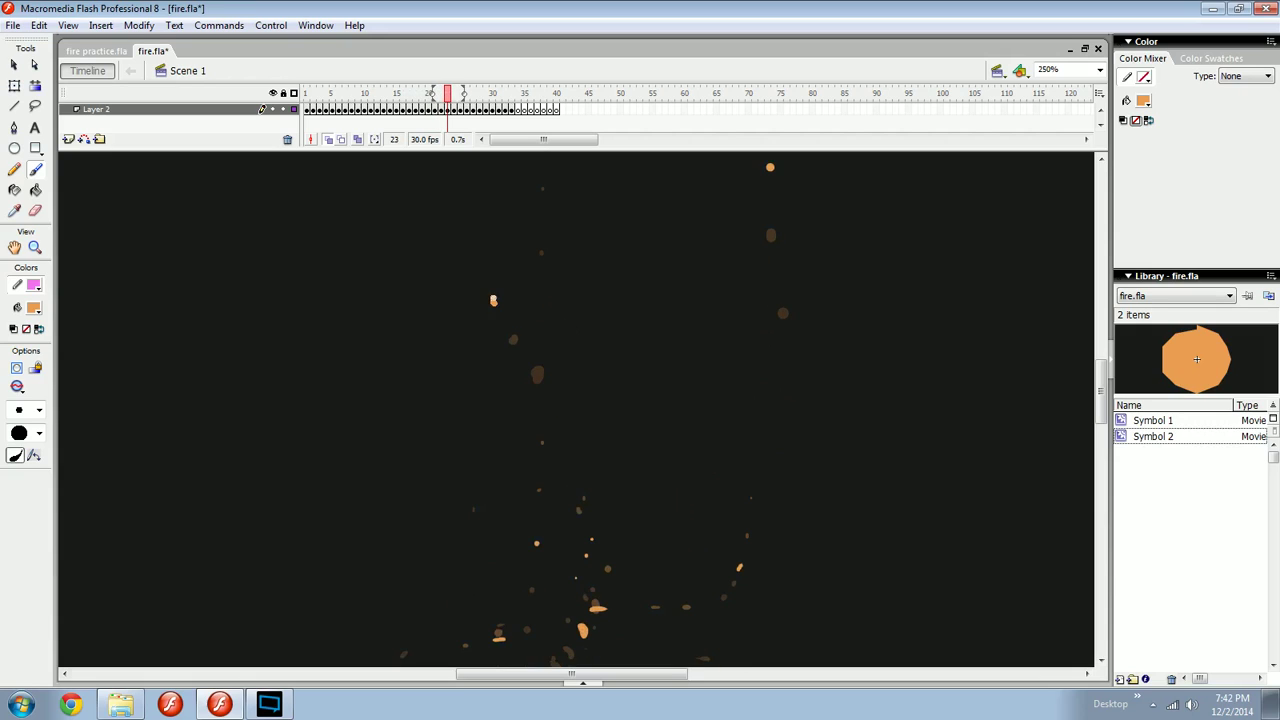
Carry the upper ember upward on frames 24 to 27 and save the file.
{"action": "key", "text": "period"}
{"action": "left_click_drag", "start_coordinate": [481, 255], "coordinate": [512, 300]}
{"action": "key", "text": "period"}
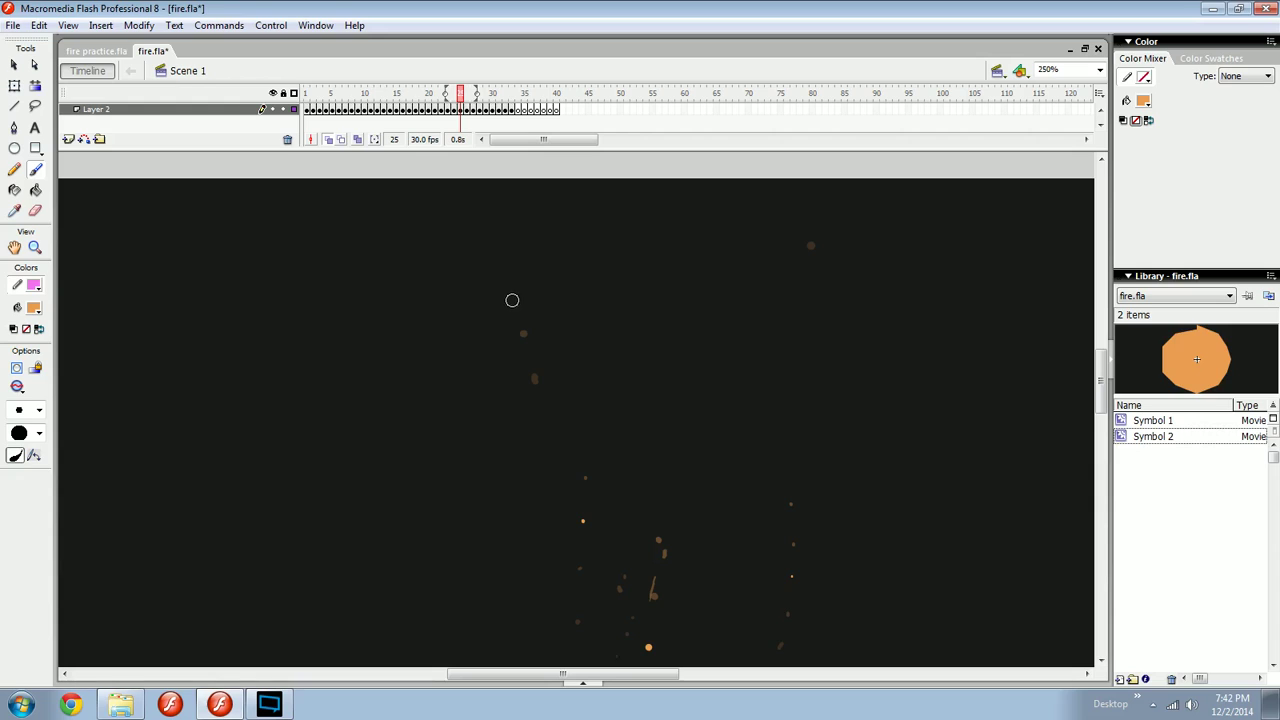
{"action": "key", "text": "period"}
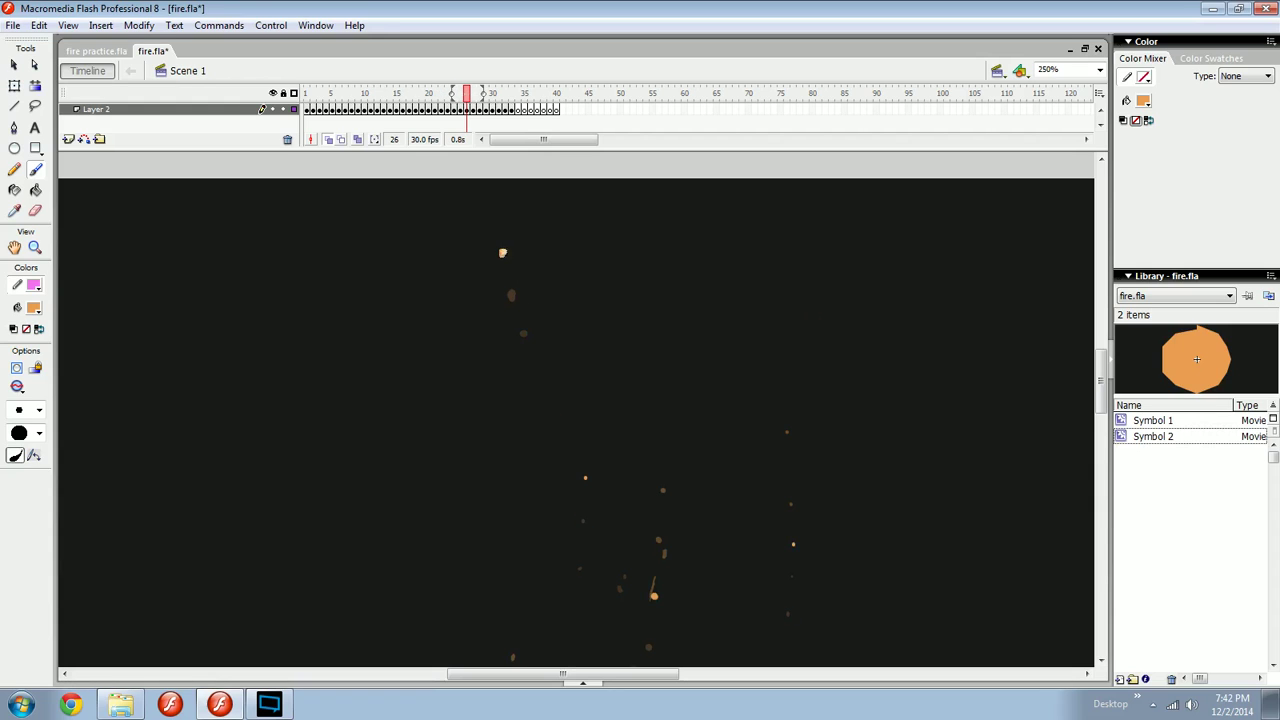
{"action": "key", "text": "period"}
{"action": "left_click_drag", "start_coordinate": [583, 373], "coordinate": [556, 350]}
{"action": "key", "text": "ctrl+s"}
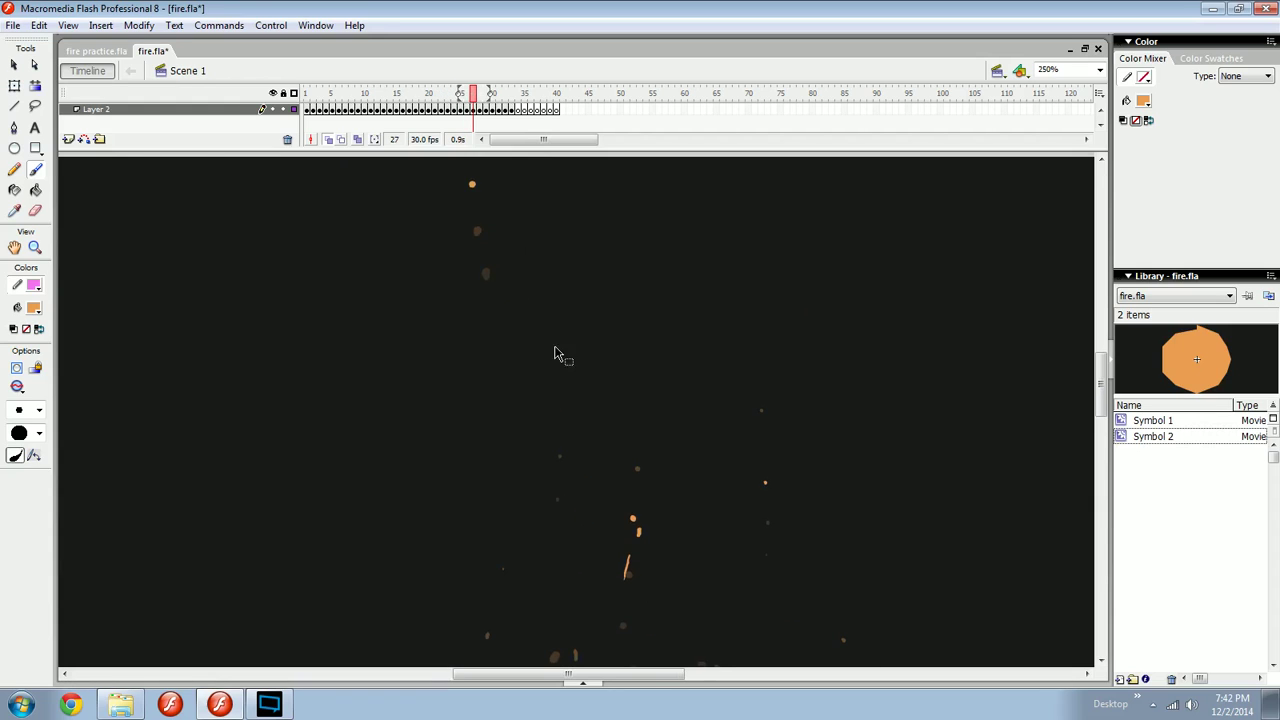
Return to the flame and step between frames 15 and 17 to examine how its loop breaks apart.
{"action": "left_click_drag", "start_coordinate": [565, 453], "coordinate": [490, 398]}
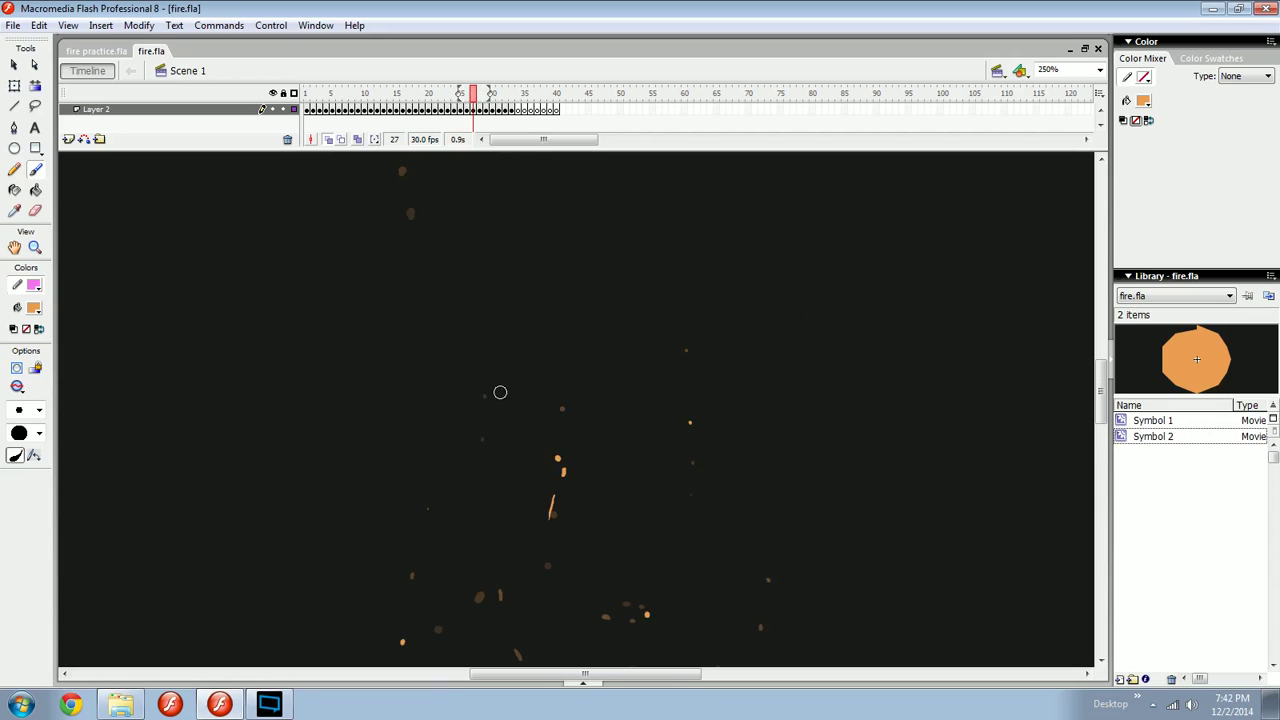
{"action": "key", "text": "comma"}
{"action": "key", "text": "comma"}
{"action": "key", "text": "comma"}
{"action": "key", "text": "comma"}
{"action": "key", "text": "comma"}
{"action": "key", "text": "comma"}
{"action": "key", "text": "comma"}
{"action": "key", "text": "comma"}
{"action": "key", "text": "comma"}
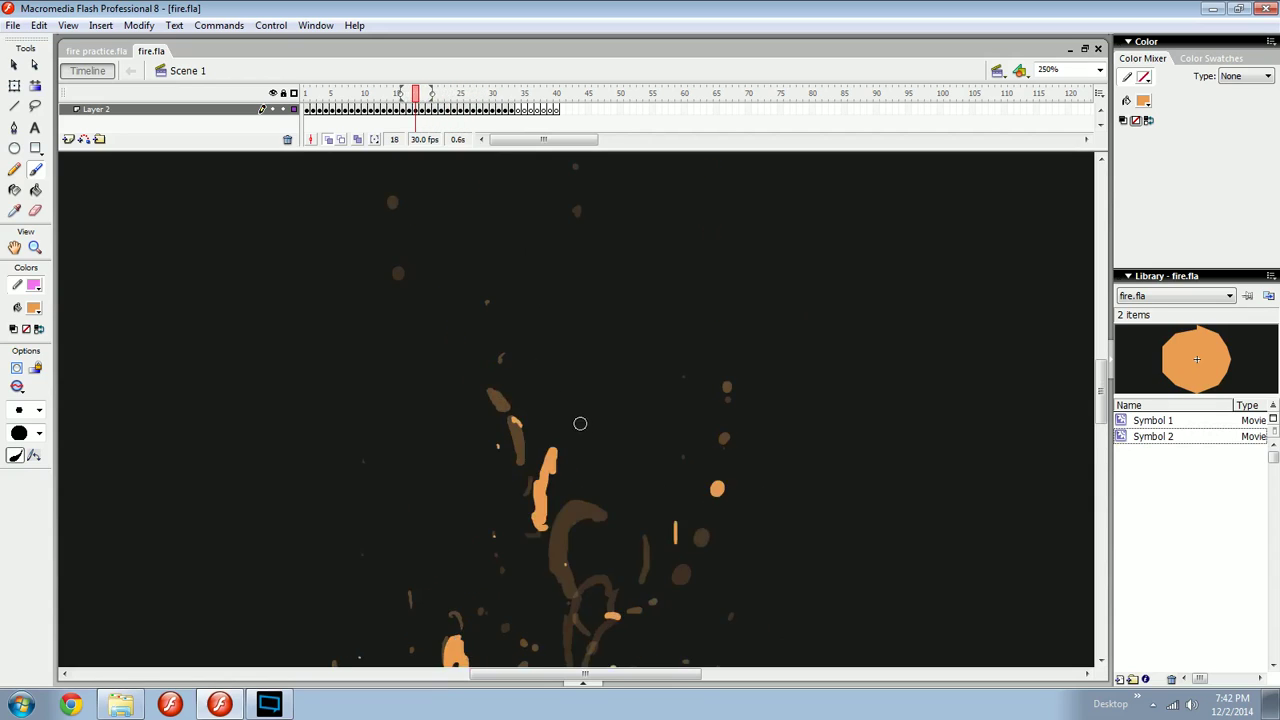
{"action": "key", "text": "comma"}
{"action": "key", "text": "comma"}
{"action": "left_click_drag", "start_coordinate": [585, 528], "coordinate": [575, 399]}
{"action": "key", "text": "comma"}
{"action": "key", "text": "period"}
{"action": "key", "text": "period"}
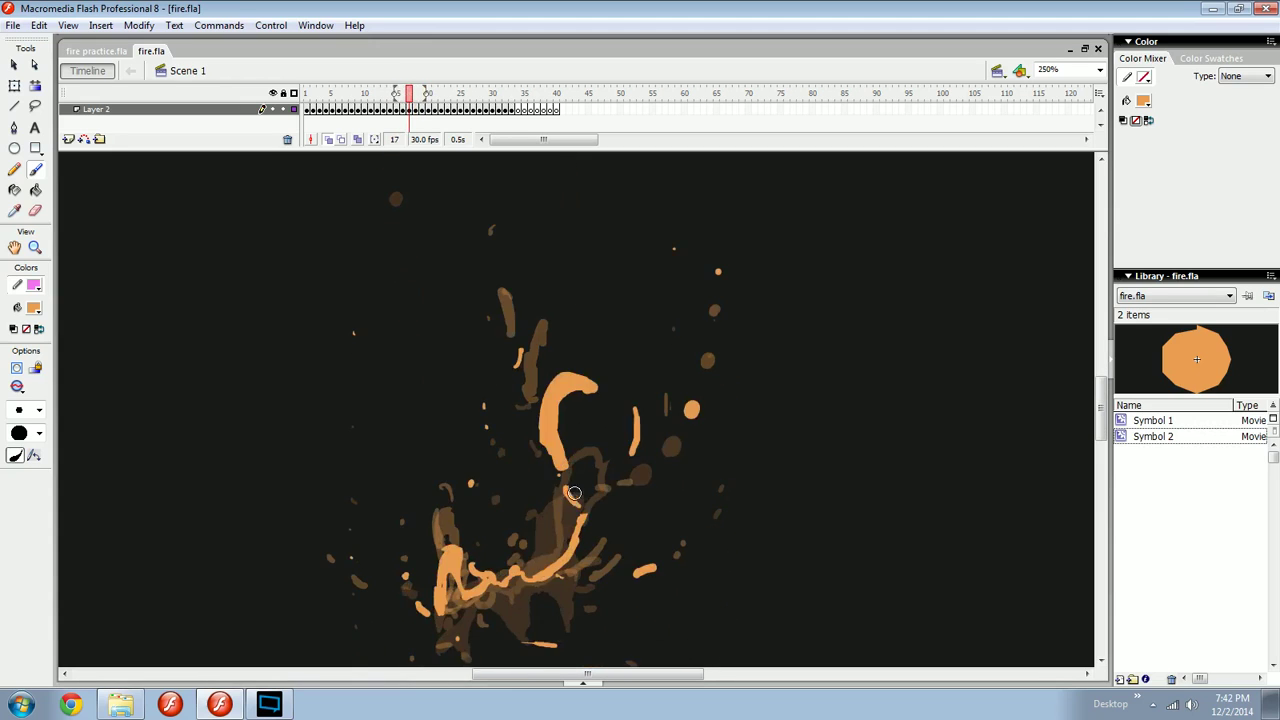
{"action": "key", "text": "comma"}
{"action": "key", "text": "period"}
{"action": "key", "text": "comma"}
{"action": "key", "text": "comma"}
{"action": "key", "text": "period"}
{"action": "key", "text": "period"}
{"action": "key", "text": "comma"}
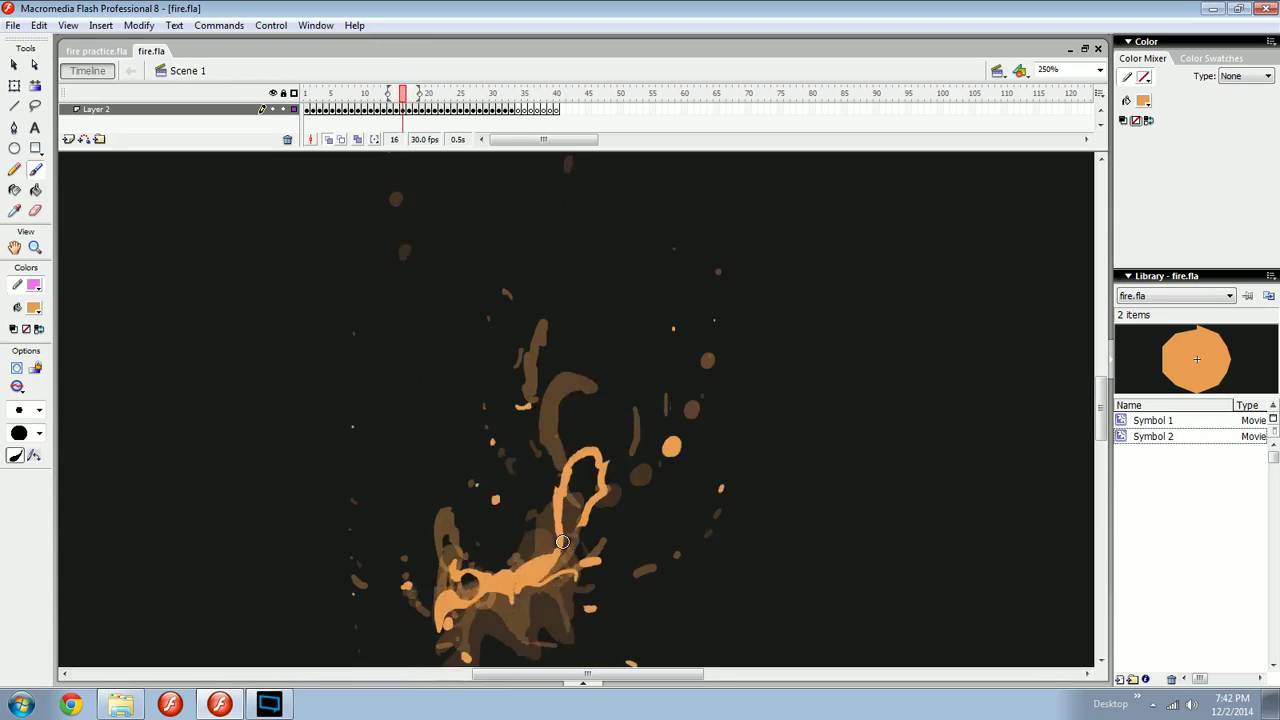
Paint a small ember beside the curled wisp on frame 18 and move it leftward through frame 20.
{"action": "key", "text": "period"}
{"action": "key", "text": "period"}
{"action": "key", "text": "period"}
{"action": "key", "text": "period"}
{"action": "key", "text": "period"}
{"action": "key", "text": "period"}
{"action": "key", "text": "period"}
{"action": "key", "text": "period"}
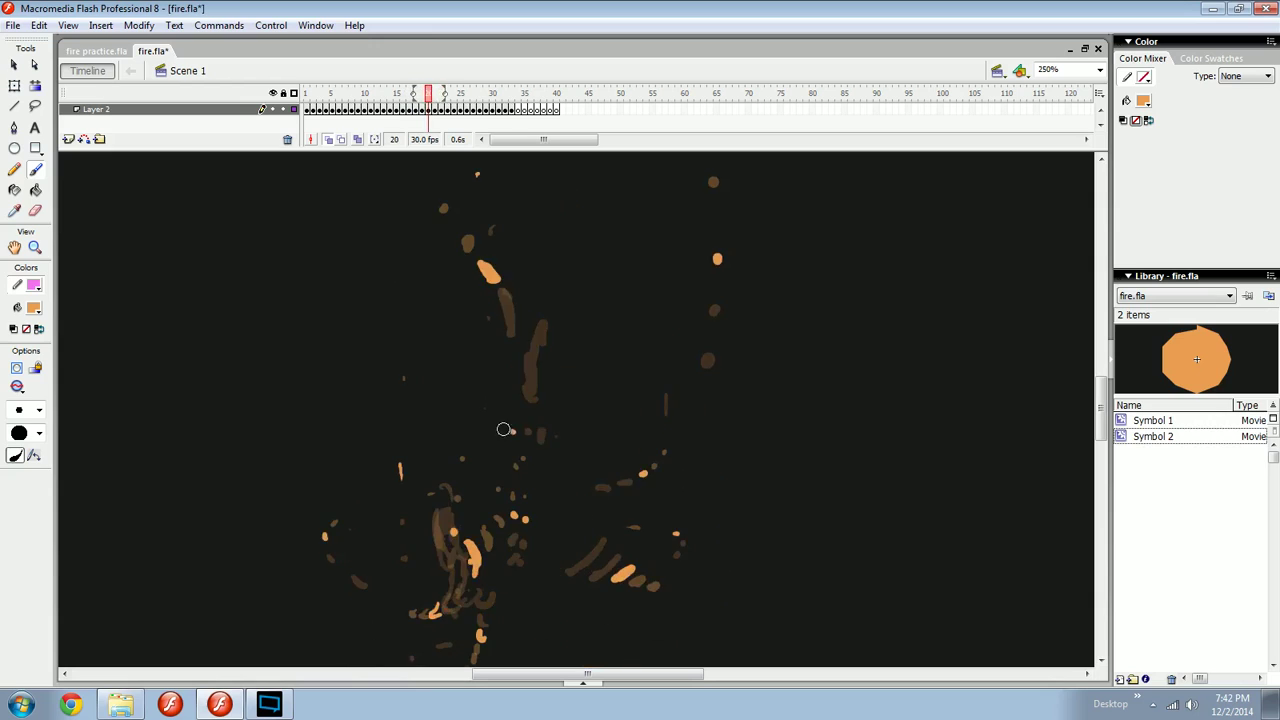
Continue the new central ember up and left through frame 25, and return to frame 17.
{"action": "key", "text": "comma"}
{"action": "key", "text": "comma"}
{"action": "key", "text": "comma"}
{"action": "key", "text": "comma"}
{"action": "key", "text": "comma"}
{"action": "key", "text": "comma"}
{"action": "key", "text": "comma"}
{"action": "key", "text": "comma"}
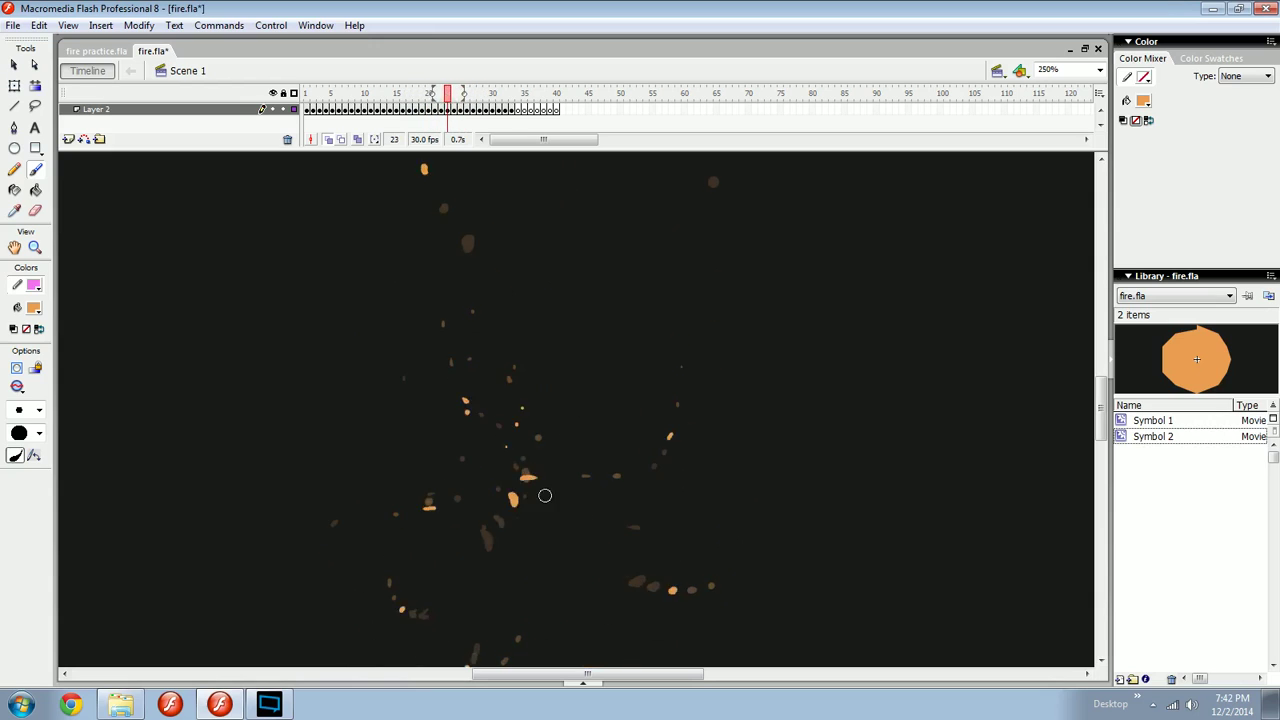
{"action": "key", "text": "period"}
{"action": "key", "text": "period"}
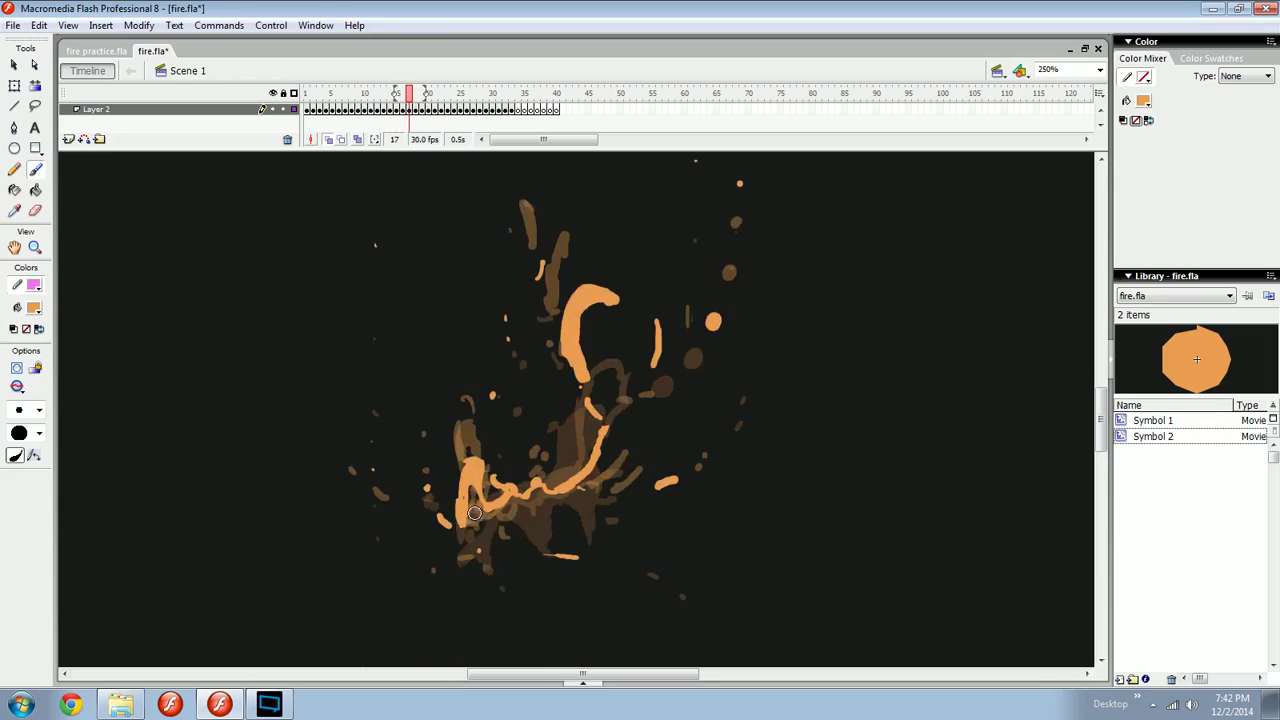
Paint an ember leaving the flame's left tip on frame 19 and carry it up and left through frame 26.
{"action": "key", "text": "period"}
{"action": "key", "text": "comma"}
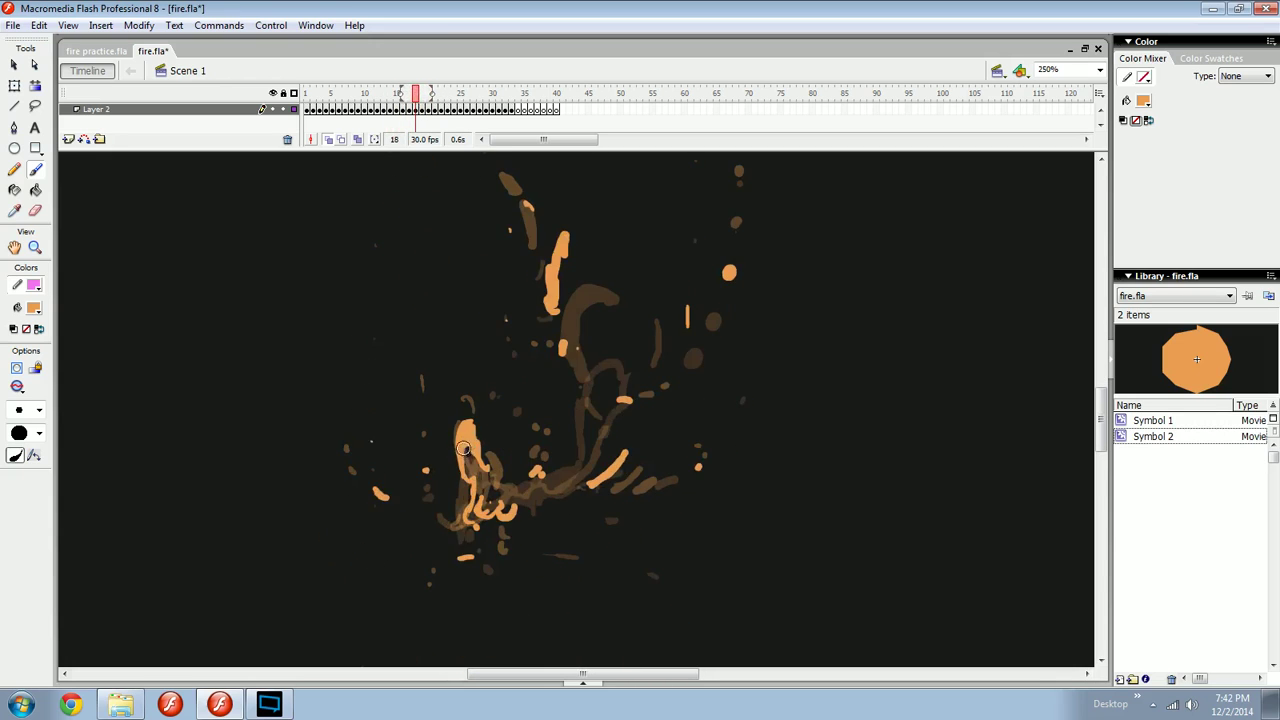
{"action": "key", "text": "period"}
{"action": "key", "text": "comma"}
{"action": "key", "text": "period"}
{"action": "key", "text": "period"}
{"action": "key", "text": "period"}
{"action": "key", "text": "period"}
{"action": "key", "text": "period"}
{"action": "key", "text": "period"}
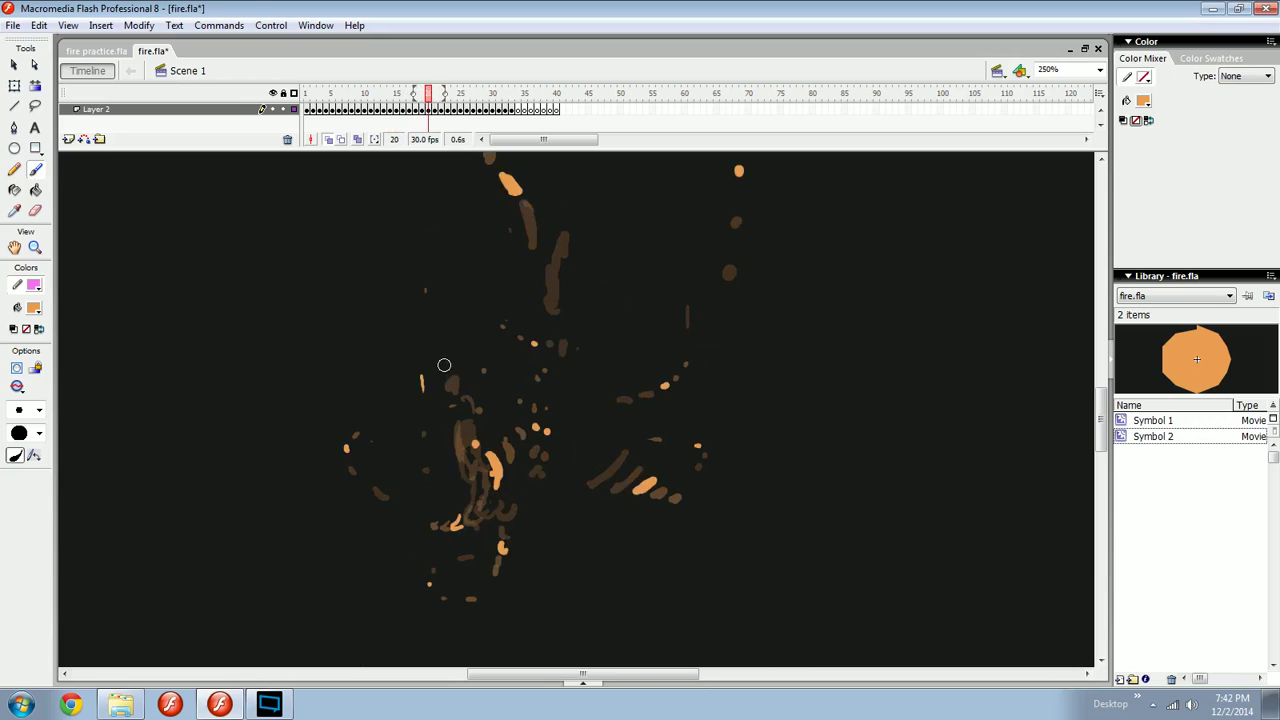
{"action": "key", "text": "period"}
{"action": "key", "text": "period"}
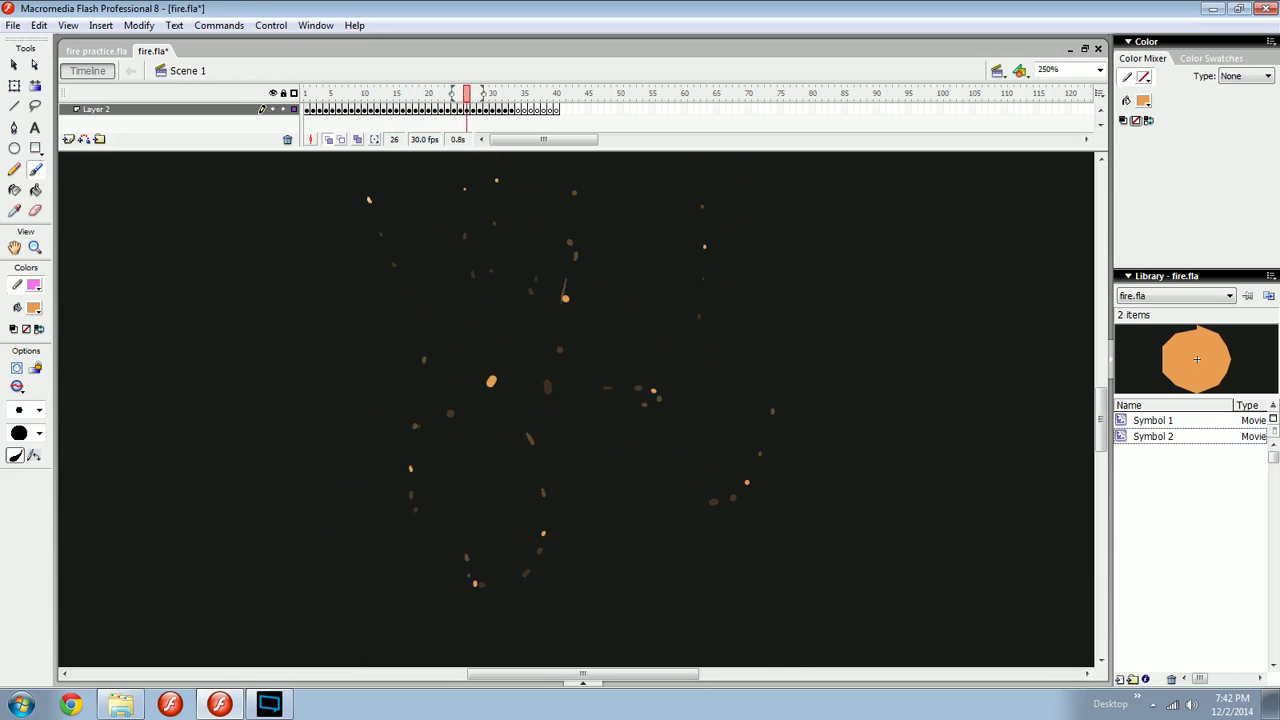
Step back to frame 18 and through the following frames to examine how the remaining wisps break up.
{"action": "key", "text": "comma"}
{"action": "key", "text": "comma"}
{"action": "key", "text": "comma"}
{"action": "key", "text": "comma"}
{"action": "key", "text": "comma"}
{"action": "key", "text": "comma"}
{"action": "key", "text": "comma"}
{"action": "key", "text": "comma"}
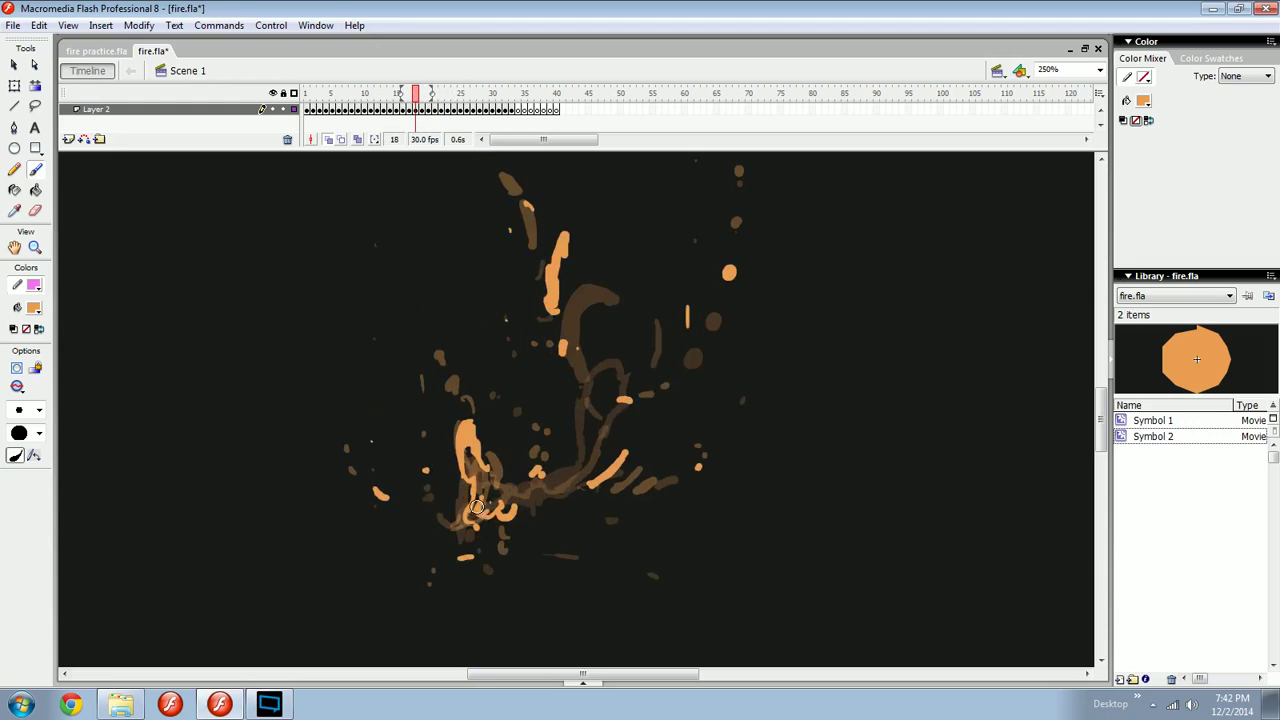
{"action": "key", "text": "period"}
{"action": "key", "text": "period"}
{"action": "key", "text": "period"}
{"action": "key", "text": "period"}
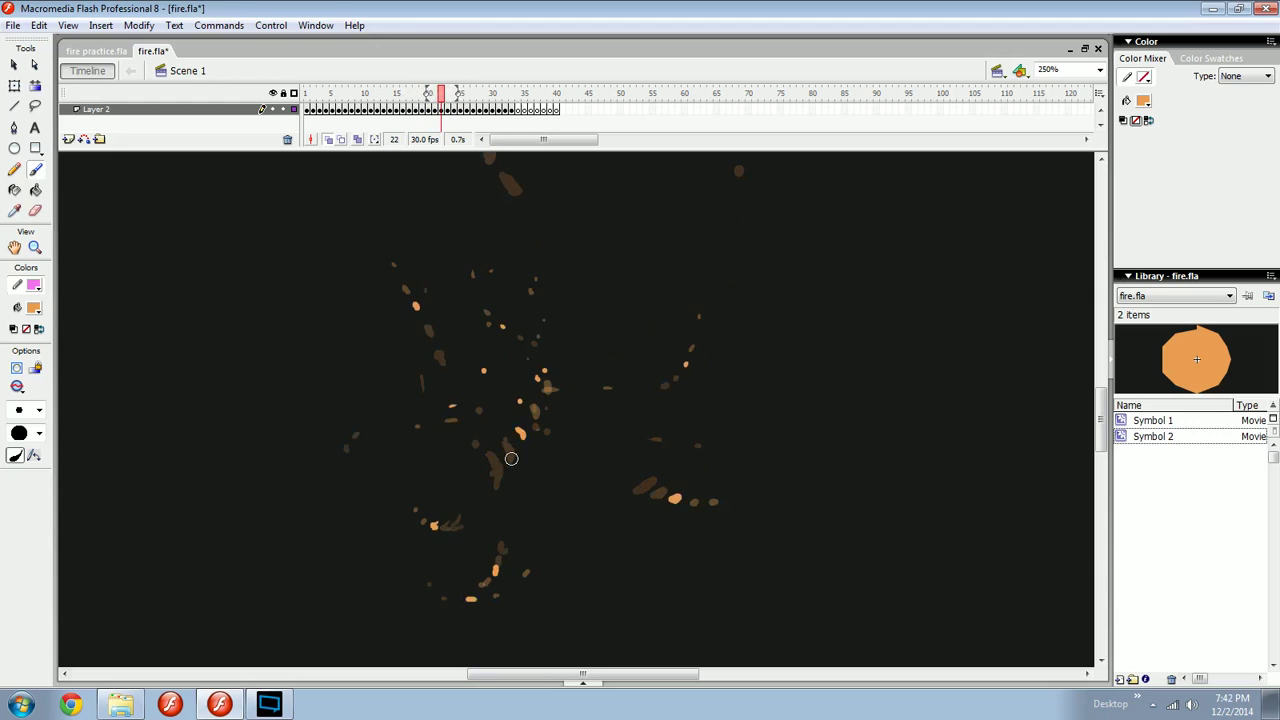
{"action": "key", "text": "period"}
{"action": "key", "text": "period"}
{"action": "key", "text": "comma"}
{"action": "key", "text": "comma"}
{"action": "key", "text": "comma"}
{"action": "key", "text": "comma"}
{"action": "key", "text": "comma"}
{"action": "key", "text": "comma"}
Paint a small ember below the fading flame on frame 20 and drift it down and right through frame 25.
{"action": "key", "text": "period"}
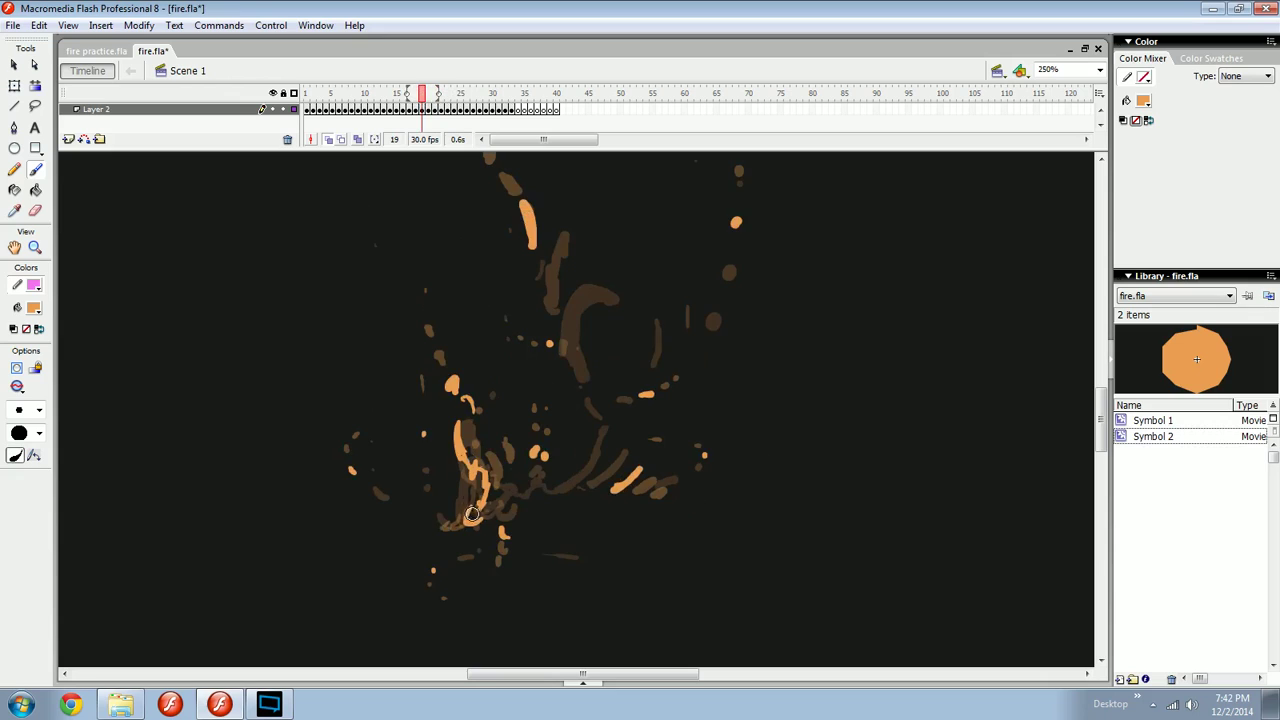
{"action": "key", "text": "period"}
{"action": "key", "text": "comma"}
{"action": "key", "text": "comma"}
{"action": "key", "text": "period"}
{"action": "key", "text": "period"}
{"action": "key", "text": "period"}
{"action": "key", "text": "period"}
{"action": "key", "text": "period"}
{"action": "key", "text": "period"}
{"action": "key", "text": "period"}
{"action": "key", "text": "period"}
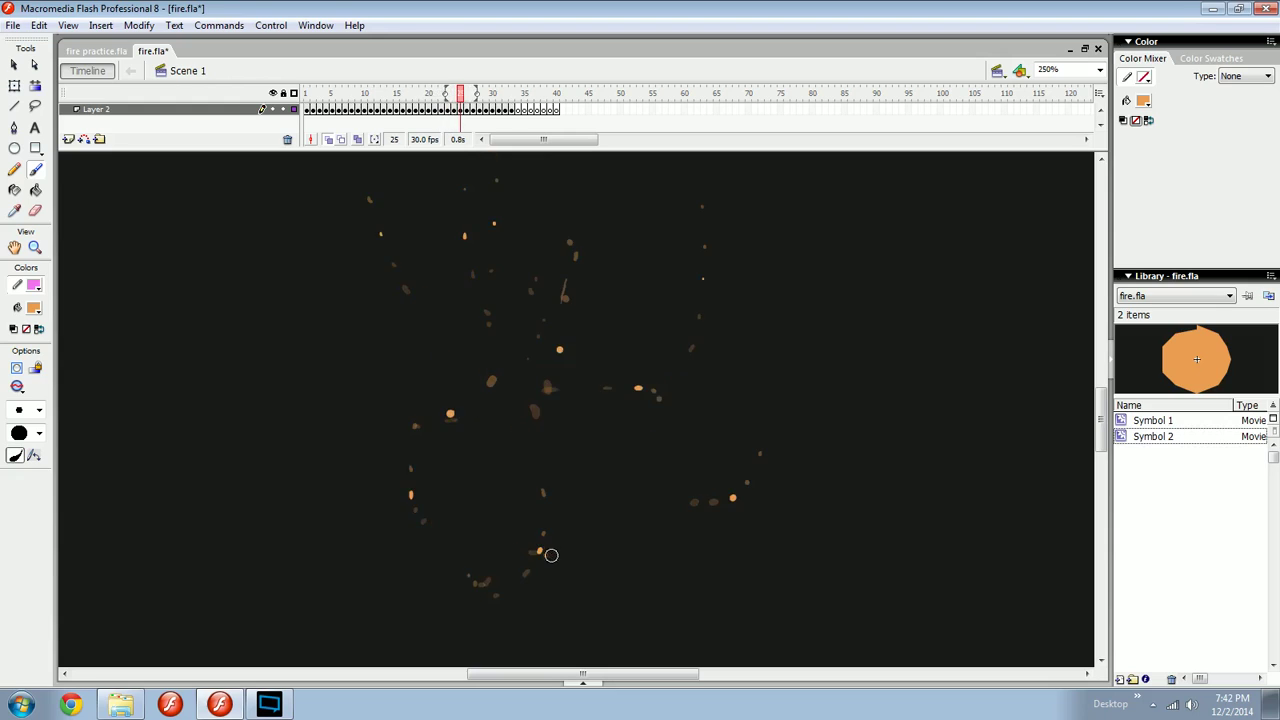
Carry the same ember upward toward the top of the stage, ending on frame 37.
{"action": "key", "text": "period"}
{"action": "key", "text": "period"}
{"action": "key", "text": "period"}
{"action": "key", "text": "period"}
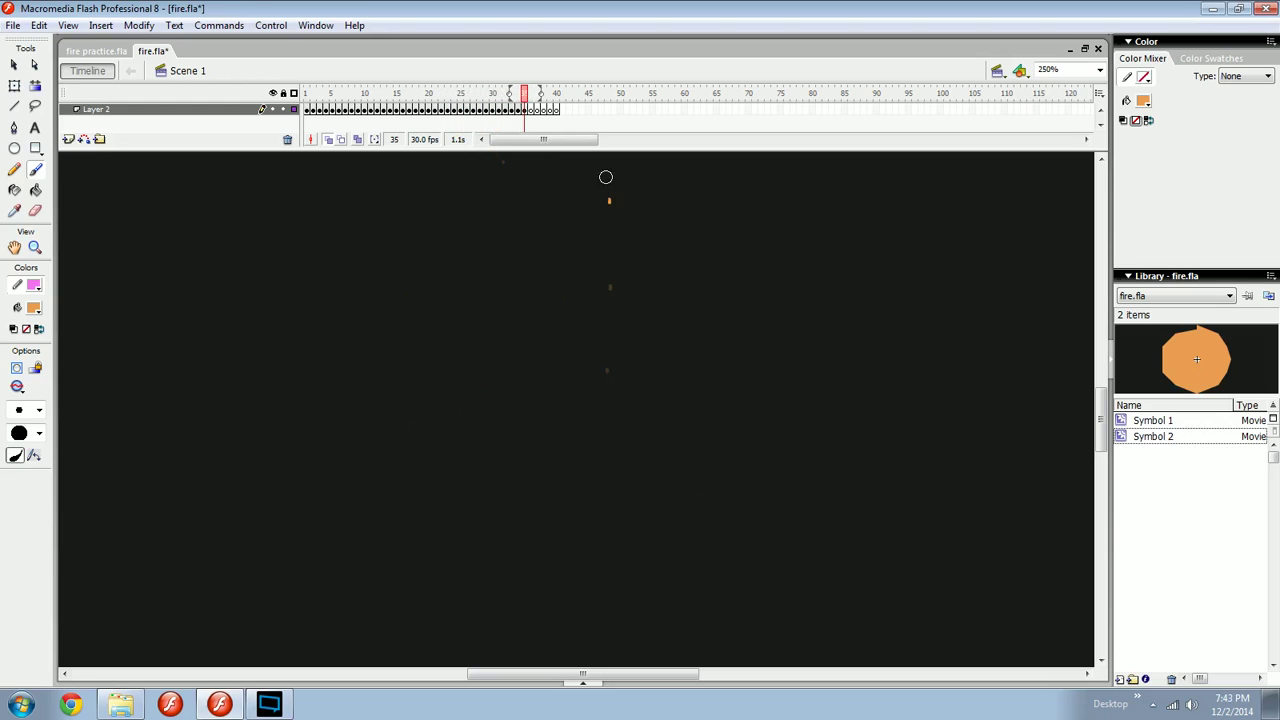
{"action": "scroll", "coordinate": [605, 285], "scroll_direction": "up", "scroll_amount": 3}
{"action": "key", "text": "period"}
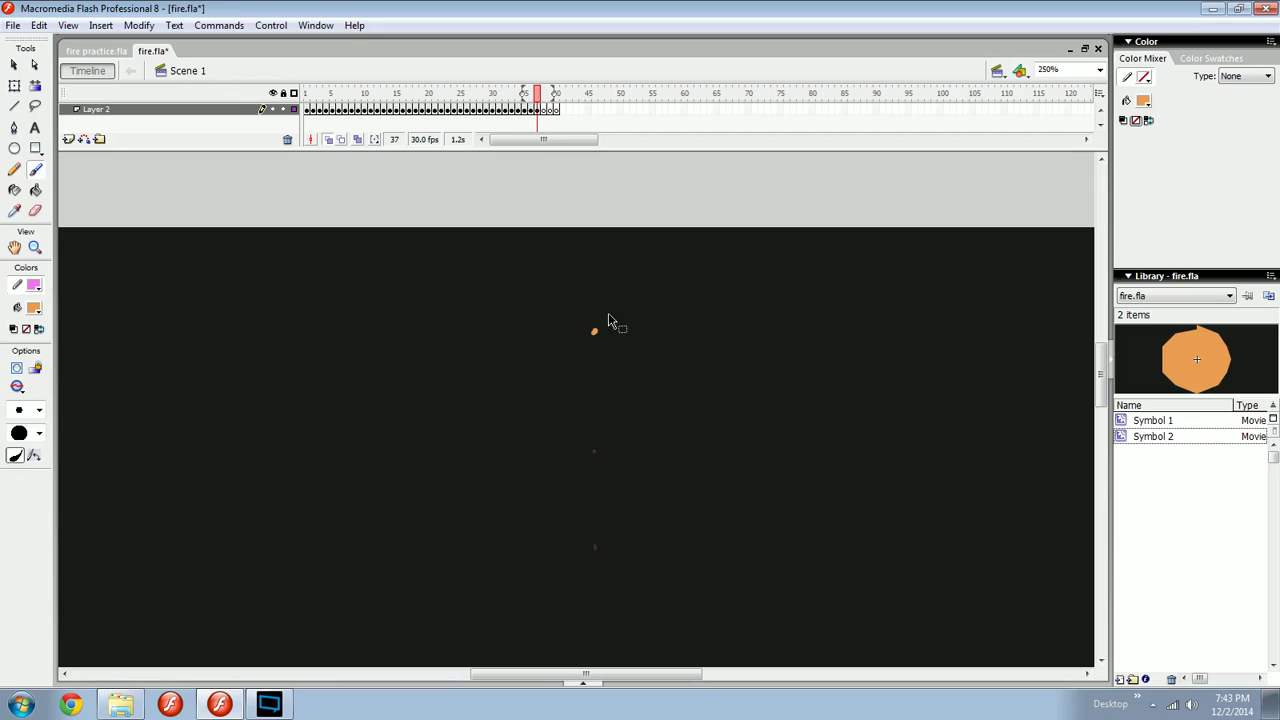
Shrink the ember on frame 37 with Free Transform.
{"action": "key", "text": "z"}
{"action": "left_click_drag", "start_coordinate": [594, 345], "coordinate": [612, 329]}
{"action": "key", "text": "q"}
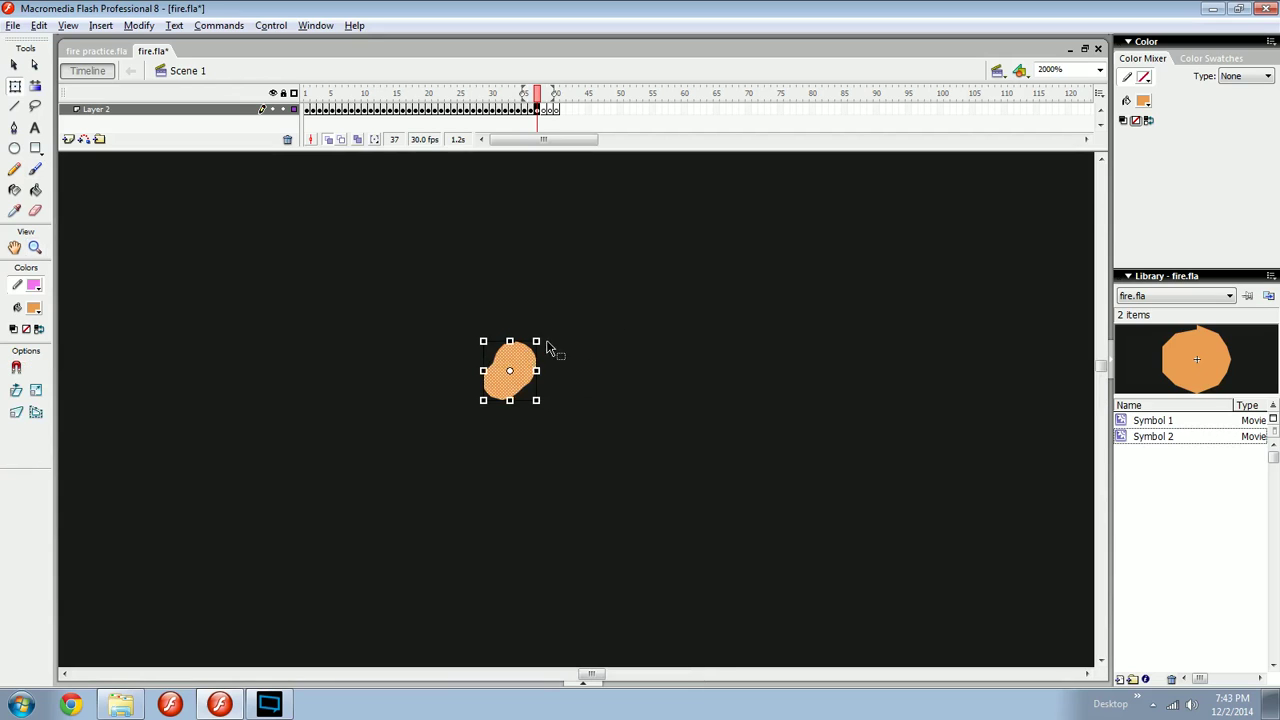
{"action": "left_click_drag", "start_coordinate": [527, 352], "coordinate": [526, 353]}
{"action": "key", "text": "ctrl+minus"}
{"action": "key", "text": "ctrl+minus"}
{"action": "key", "text": "ctrl+minus"}
{"action": "key", "text": "ctrl+minus"}
{"action": "left_click_drag", "start_coordinate": [604, 411], "coordinate": [610, 340]}
{"action": "key", "text": "v"}
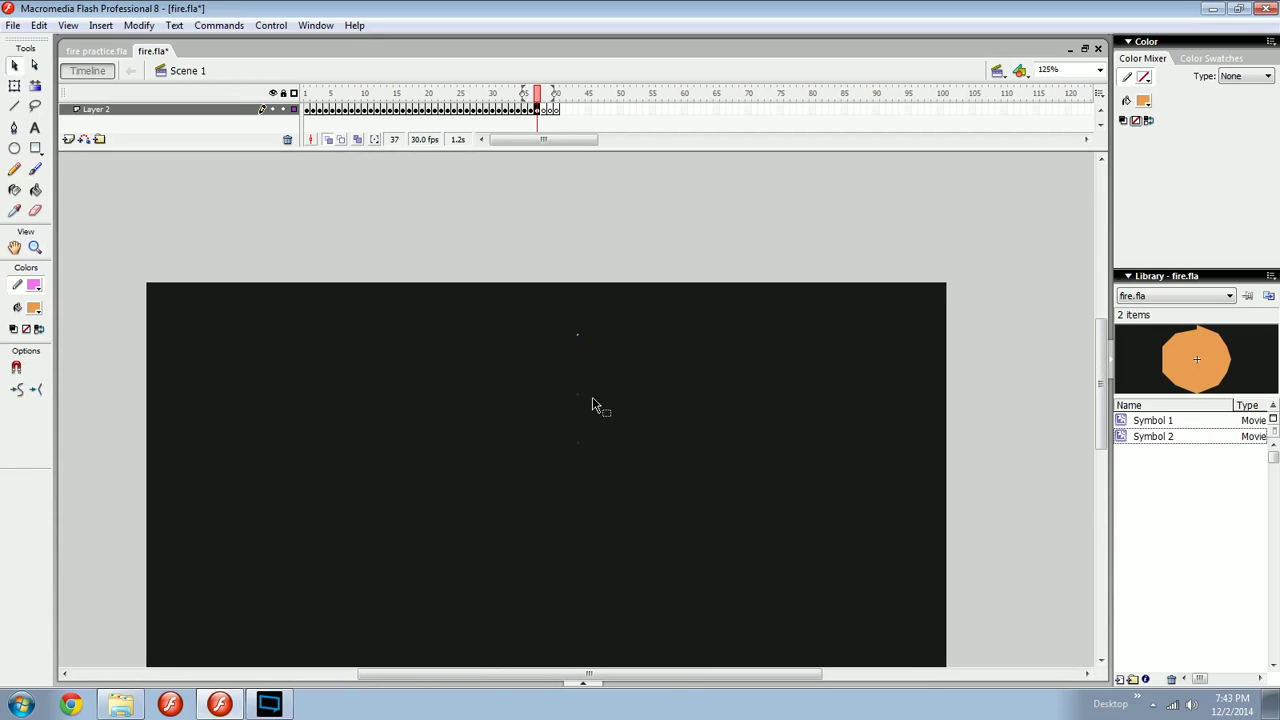
Save the file and return to the flame on frame 16 with the Brush tool.
{"action": "key", "text": "ctrl+equal"}
{"action": "left_click_drag", "start_coordinate": [602, 440], "coordinate": [622, 302]}
{"action": "key", "text": "b"}
{"action": "left_click_drag", "start_coordinate": [611, 403], "coordinate": [617, 318]}
{"action": "left_click_drag", "start_coordinate": [485, 94], "coordinate": [423, 94]}
{"action": "key", "text": "ctrl+minus"}
{"action": "key", "text": "comma"}
{"action": "key", "text": "comma"}
{"action": "key", "text": "comma"}
{"action": "key", "text": "comma"}
{"action": "key", "text": "comma"}
{"action": "key", "text": "comma"}
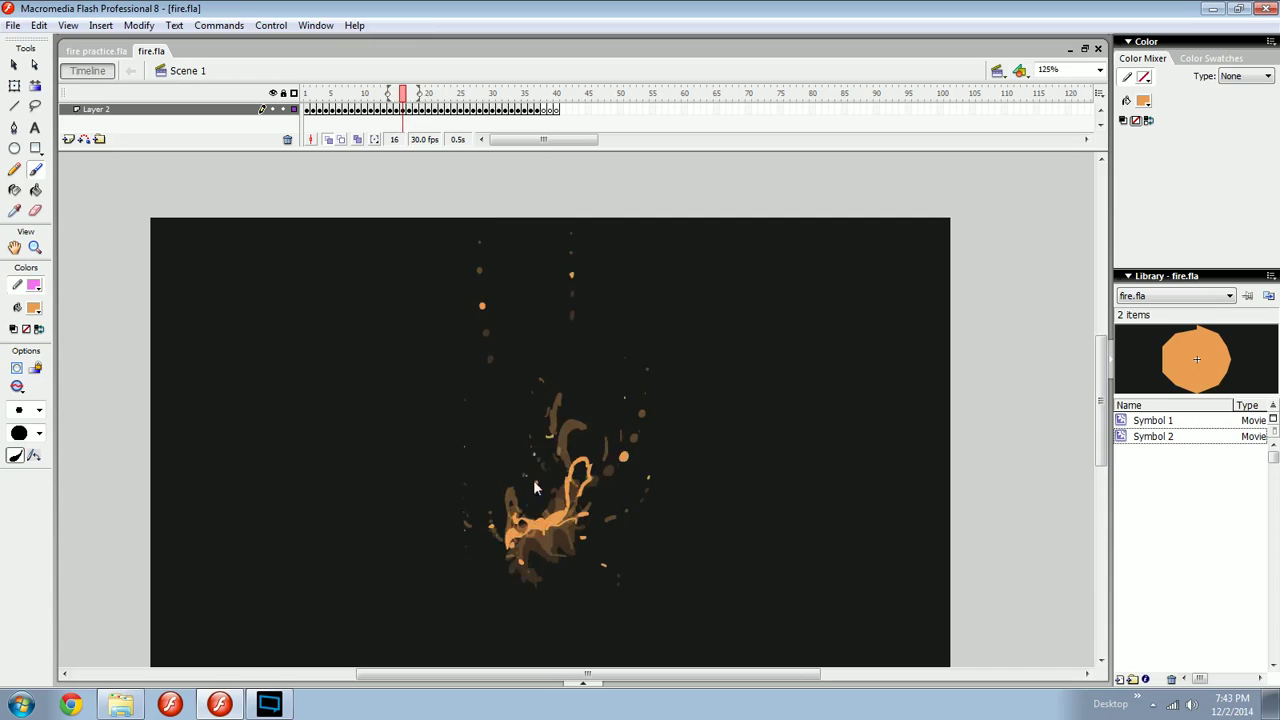
Try an extra small ember at the flame's lower edge on frame 13.
{"action": "key", "text": "ctrl+equal"}
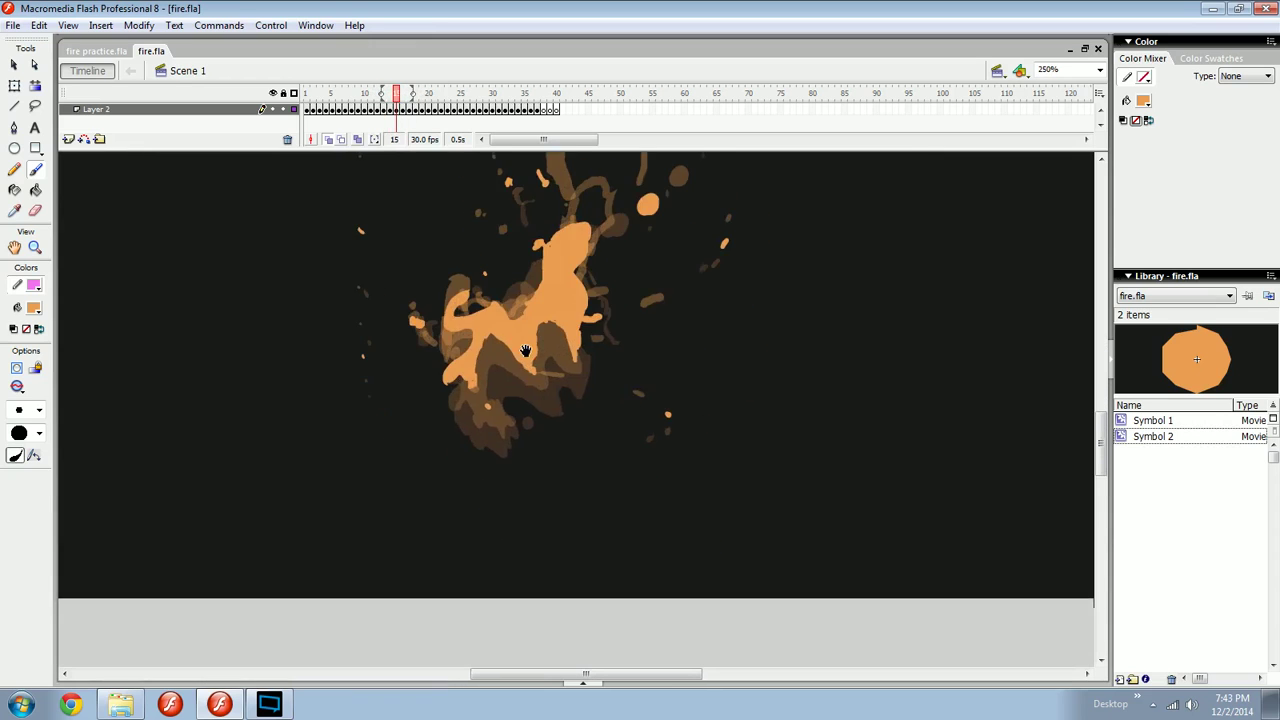
{"action": "key", "text": "comma"}
{"action": "key", "text": "comma"}
{"action": "key", "text": "period"}
{"action": "key", "text": "period"}
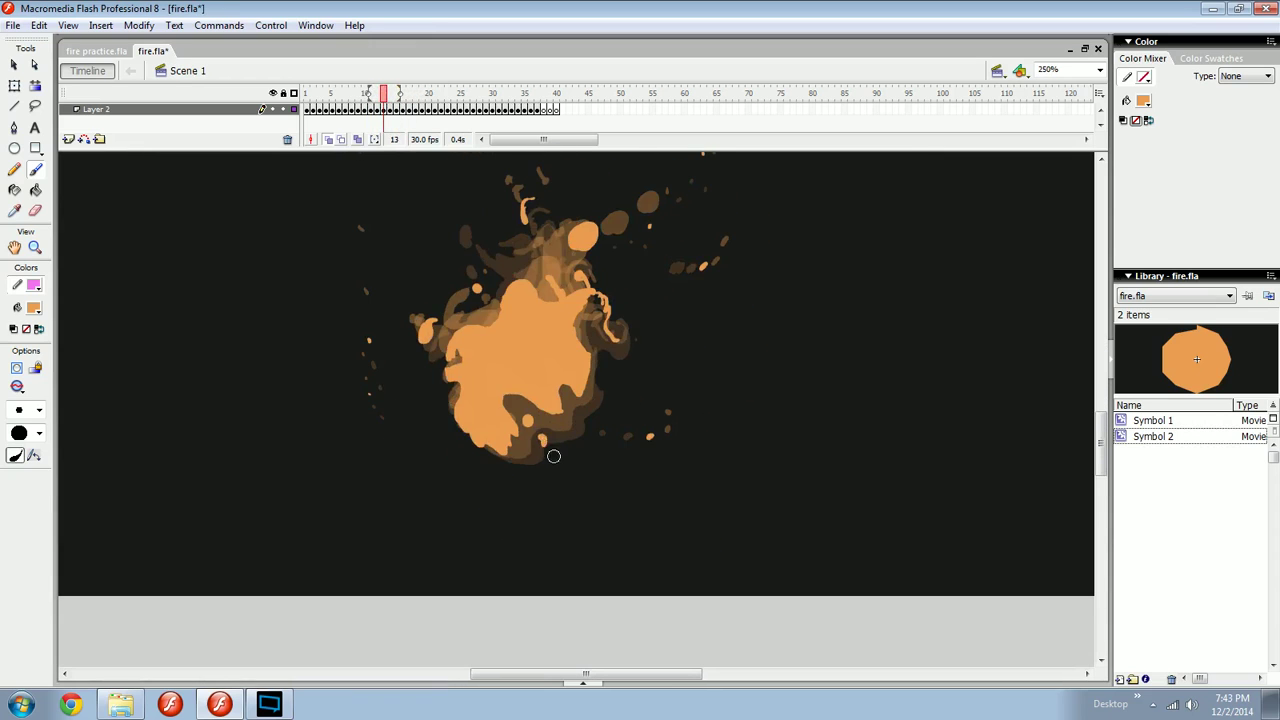
{"action": "key", "text": "period"}
{"action": "key", "text": "period"}
{"action": "key", "text": "period"}
{"action": "key", "text": "comma"}
{"action": "key", "text": "comma"}
{"action": "key", "text": "comma"}
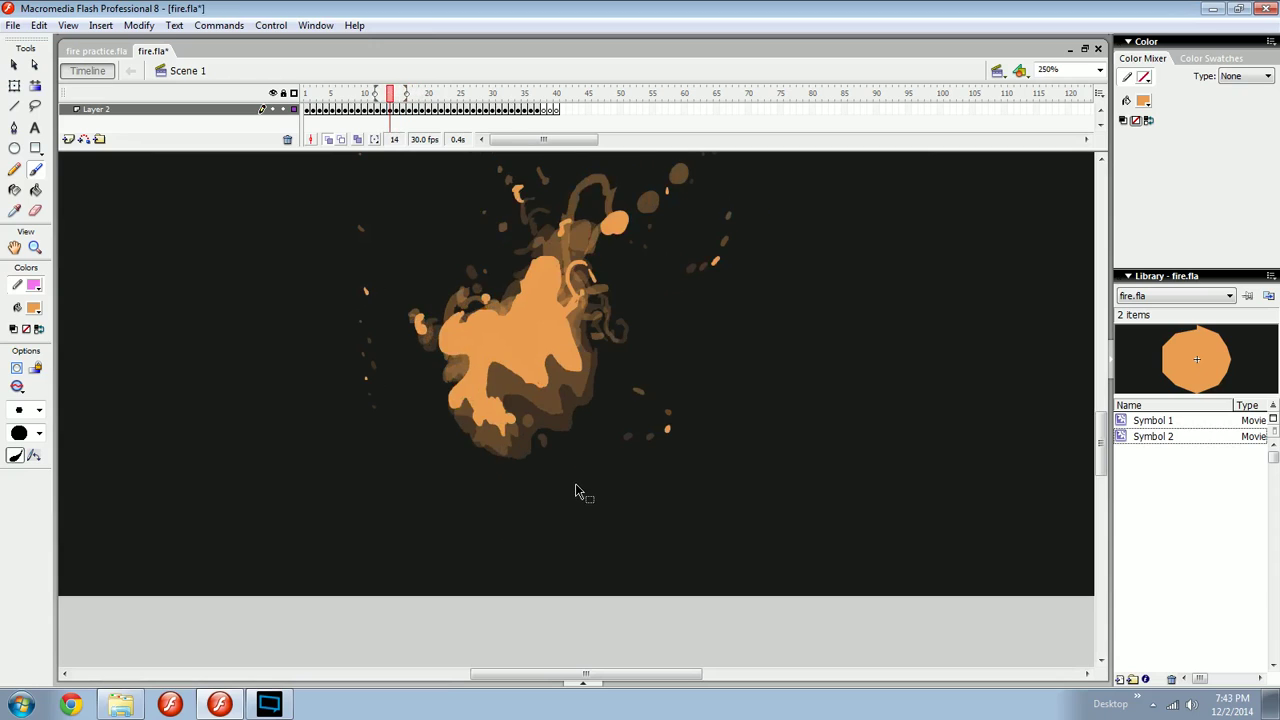
Save the file and paint a tiny ember in the flame's lower gap on frame 13, rising through frame 19.
{"action": "key", "text": "ctrl+s"}
{"action": "key", "text": "comma"}
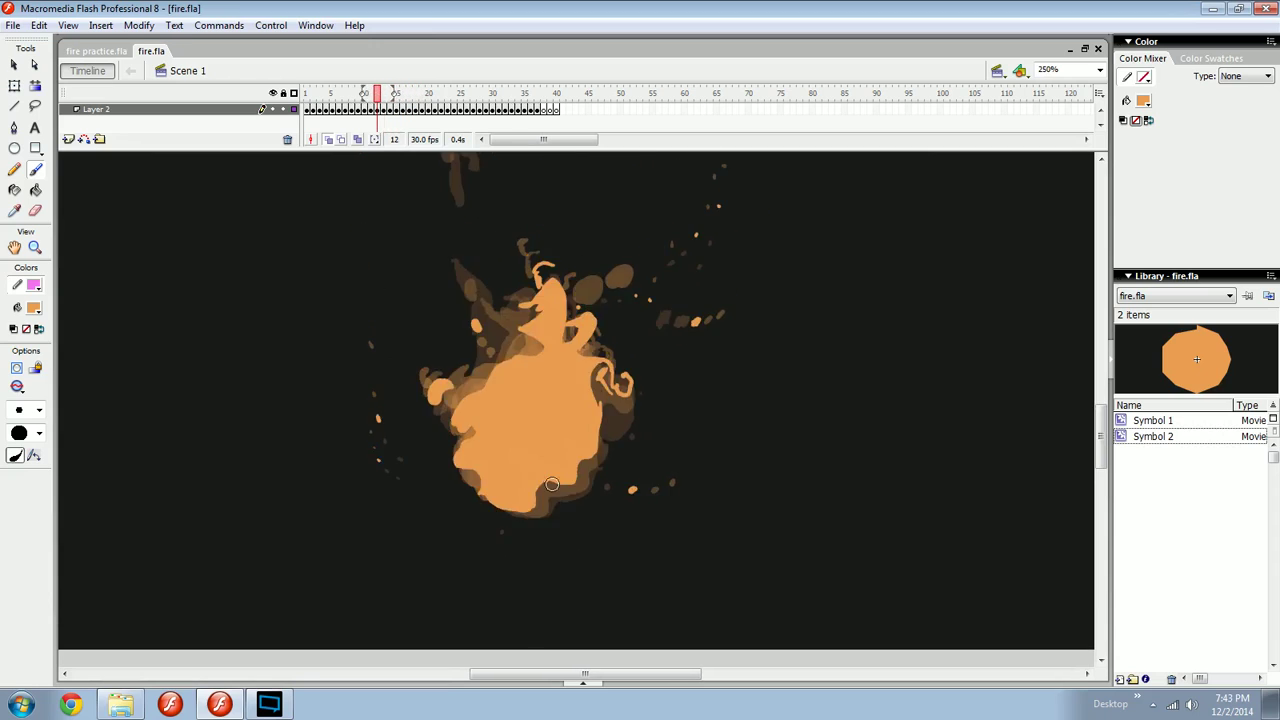
{"action": "key", "text": "period"}
{"action": "key", "text": "period"}
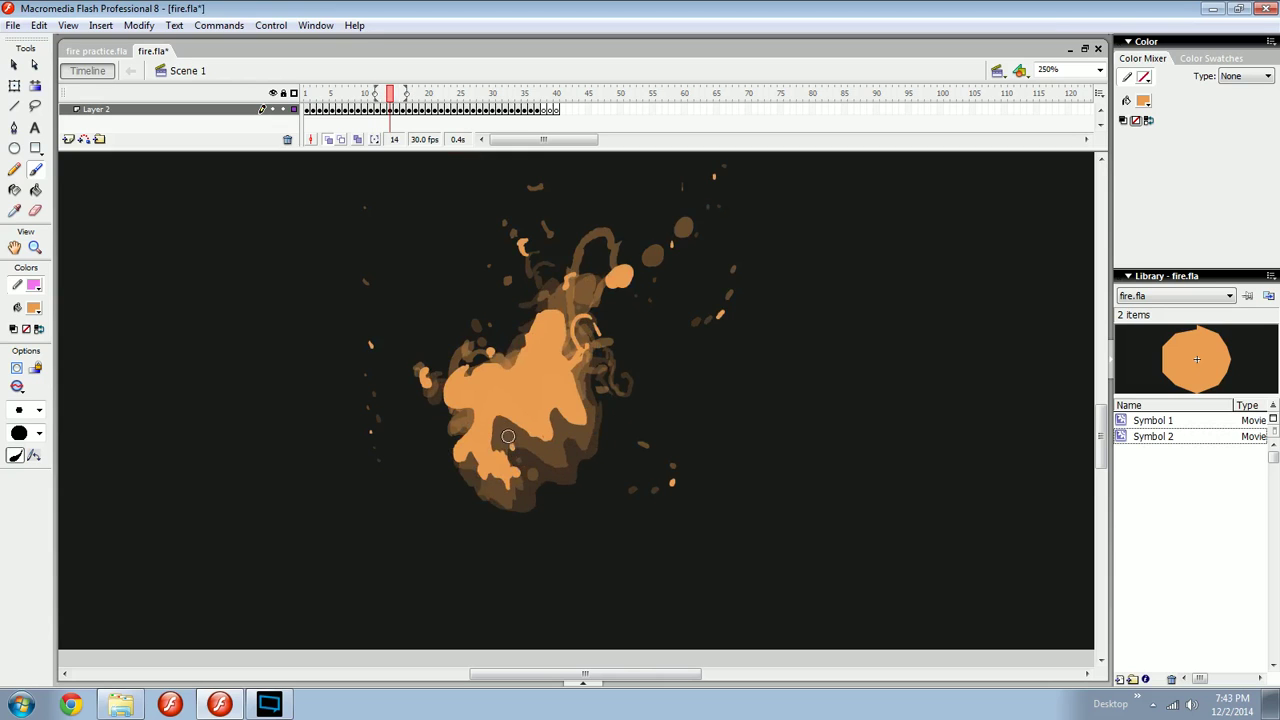
{"action": "key", "text": "period"}
{"action": "key", "text": "period"}
{"action": "key", "text": "period"}
{"action": "key", "text": "period"}
{"action": "key", "text": "period"}
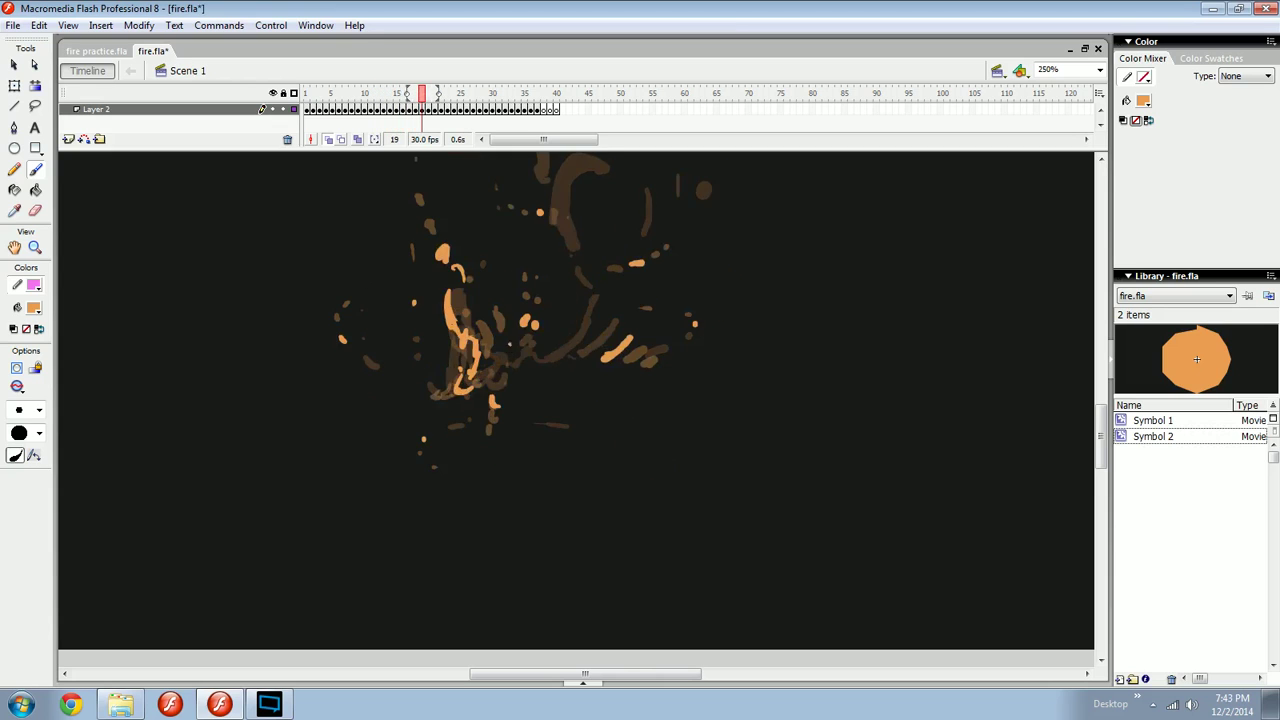
{"action": "key", "text": "period"}
{"action": "key", "text": "period"}
{"action": "key", "text": "period"}
Return to frame 13 and paint a second tiny ember just right of the first, rising through frame 17.
{"action": "key", "text": "comma"}
{"action": "key", "text": "comma"}
{"action": "key", "text": "comma"}
{"action": "key", "text": "comma"}
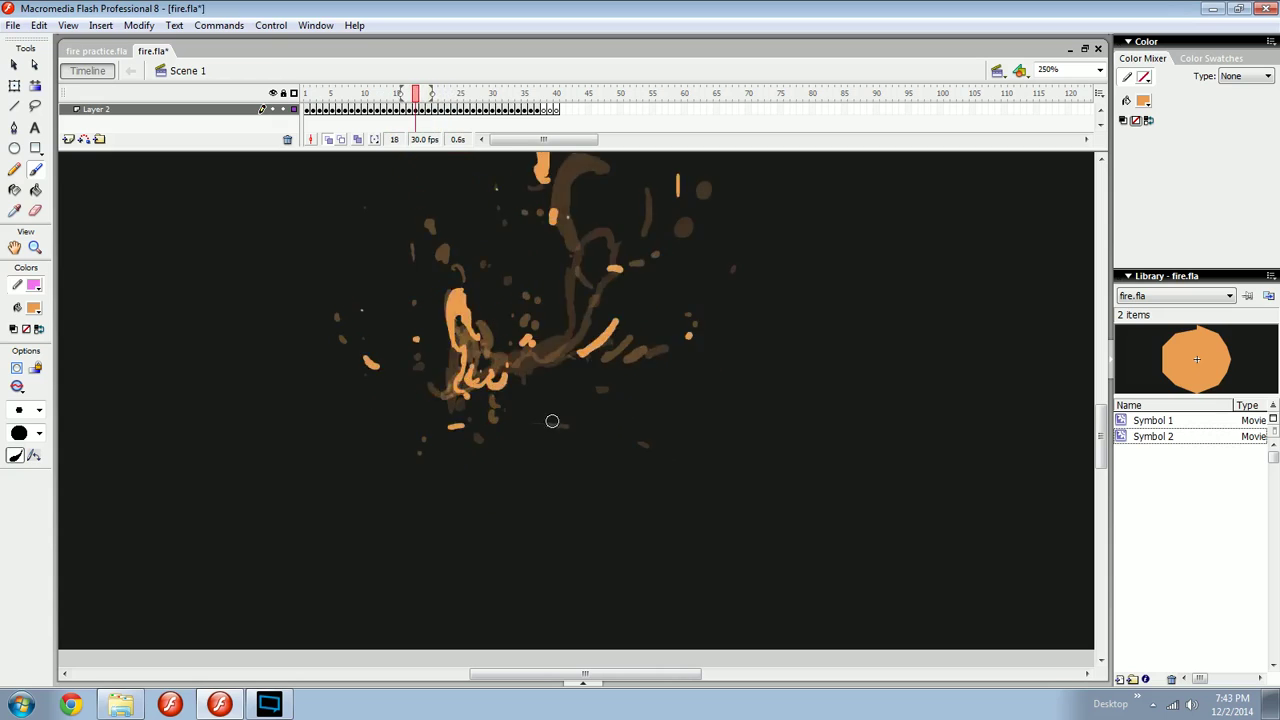
{"action": "key", "text": "comma"}
{"action": "key", "text": "comma"}
{"action": "key", "text": "comma"}
{"action": "key", "text": "comma"}
{"action": "key", "text": "comma"}
{"action": "key", "text": "comma"}
{"action": "key", "text": "period"}
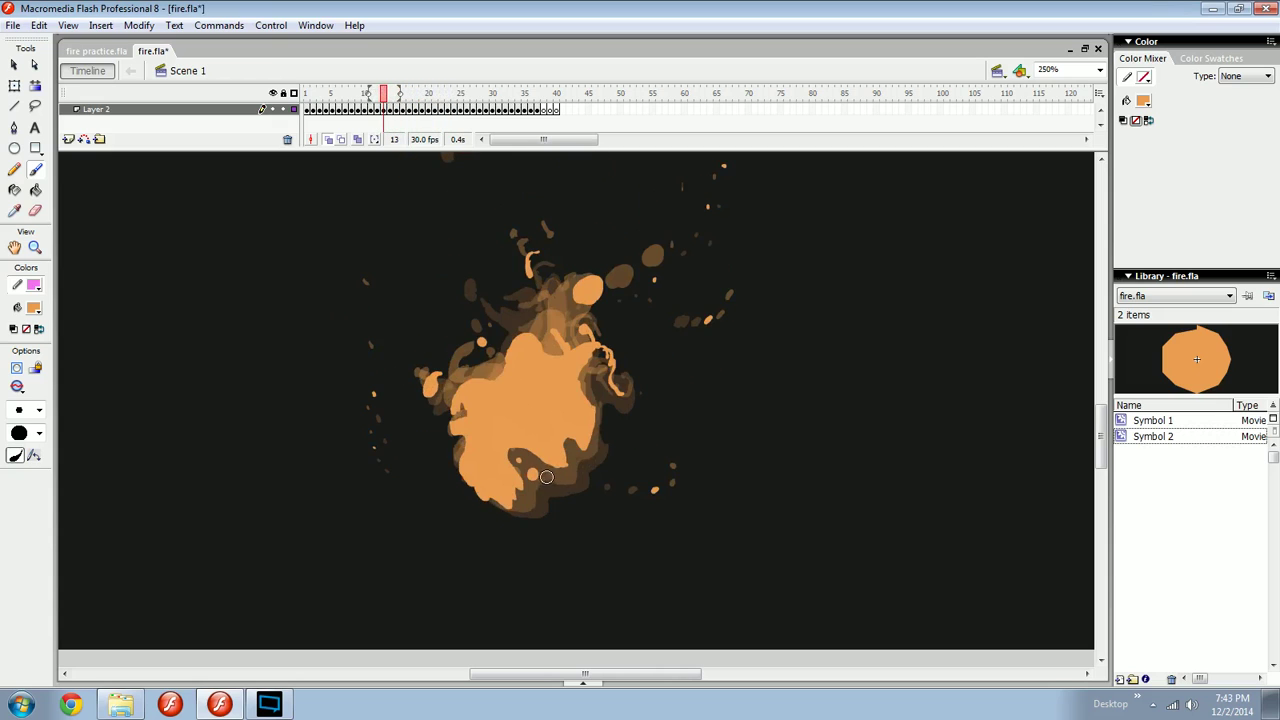
{"action": "key", "text": "period"}
{"action": "key", "text": "period"}
{"action": "key", "text": "period"}
{"action": "key", "text": "period"}
{"action": "key", "text": "period"}
{"action": "key", "text": "period"}
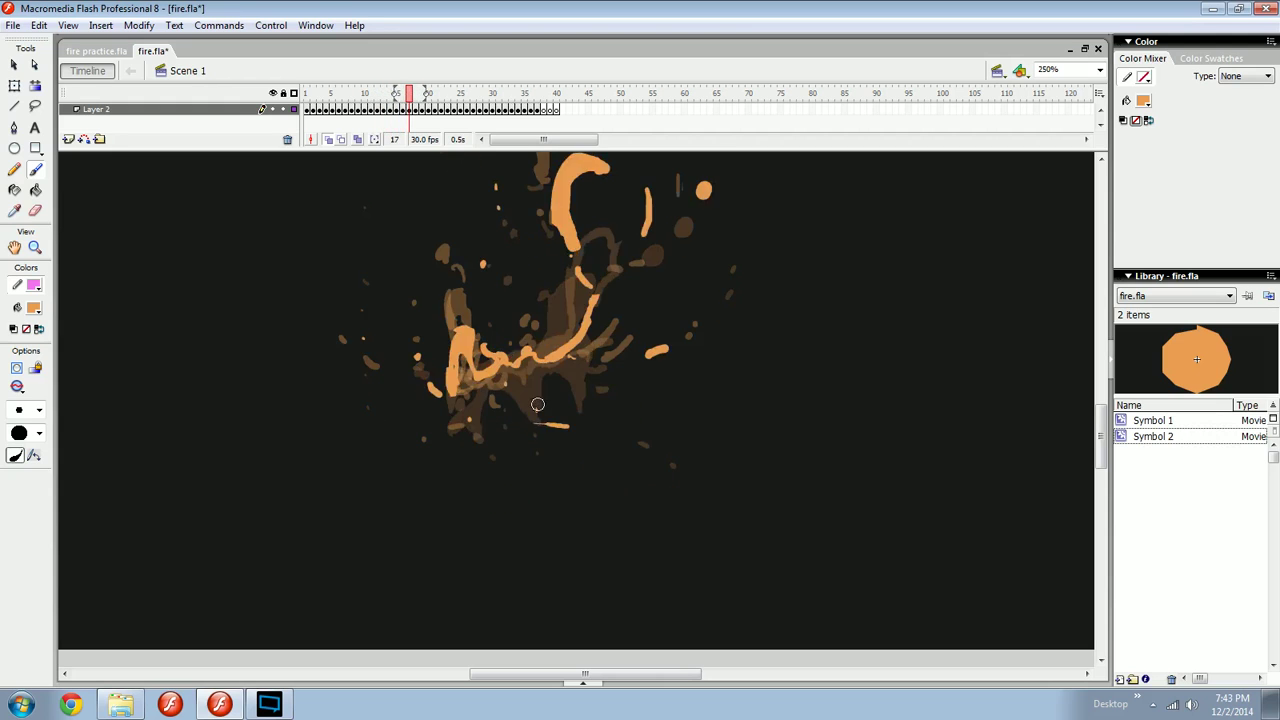
Paint two more small embers between the flame's lower tongues on frame 14 and carry them upward over the following frames.
{"action": "key", "text": "comma"}
{"action": "key", "text": "comma"}
{"action": "key", "text": "comma"}
{"action": "key", "text": "comma"}
{"action": "key", "text": "comma"}
{"action": "key", "text": "comma"}
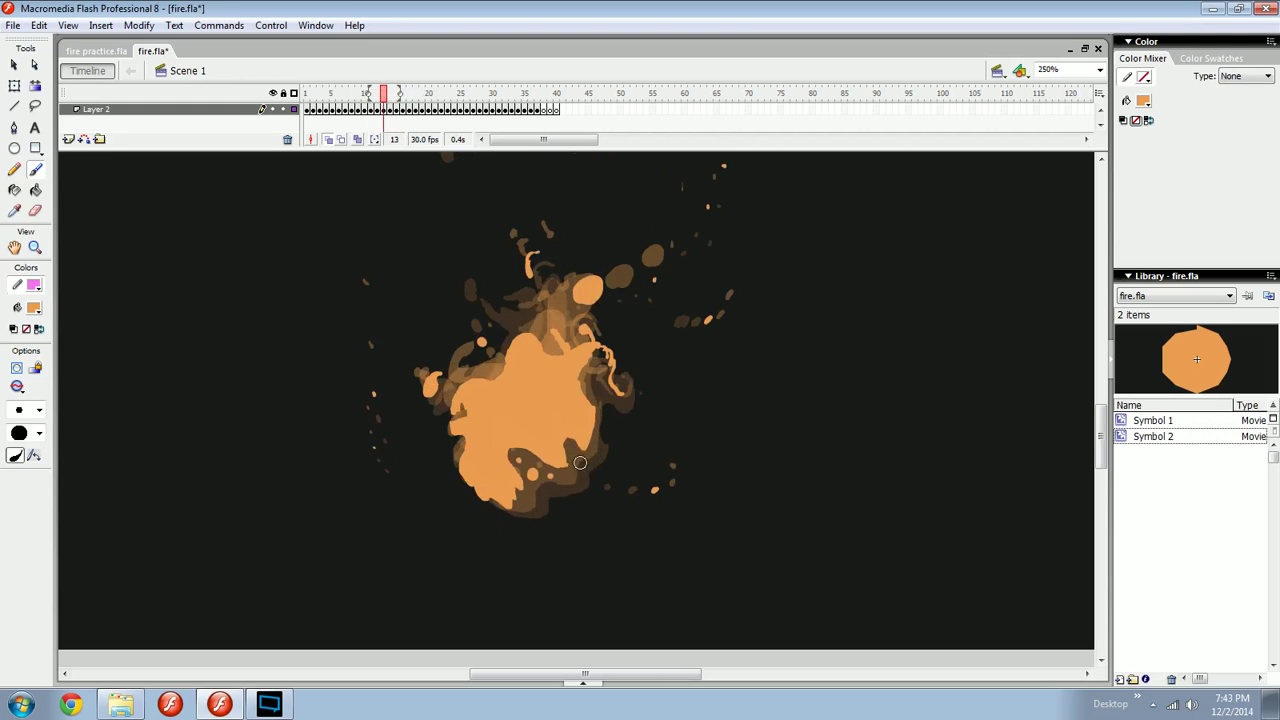
{"action": "key", "text": "period"}
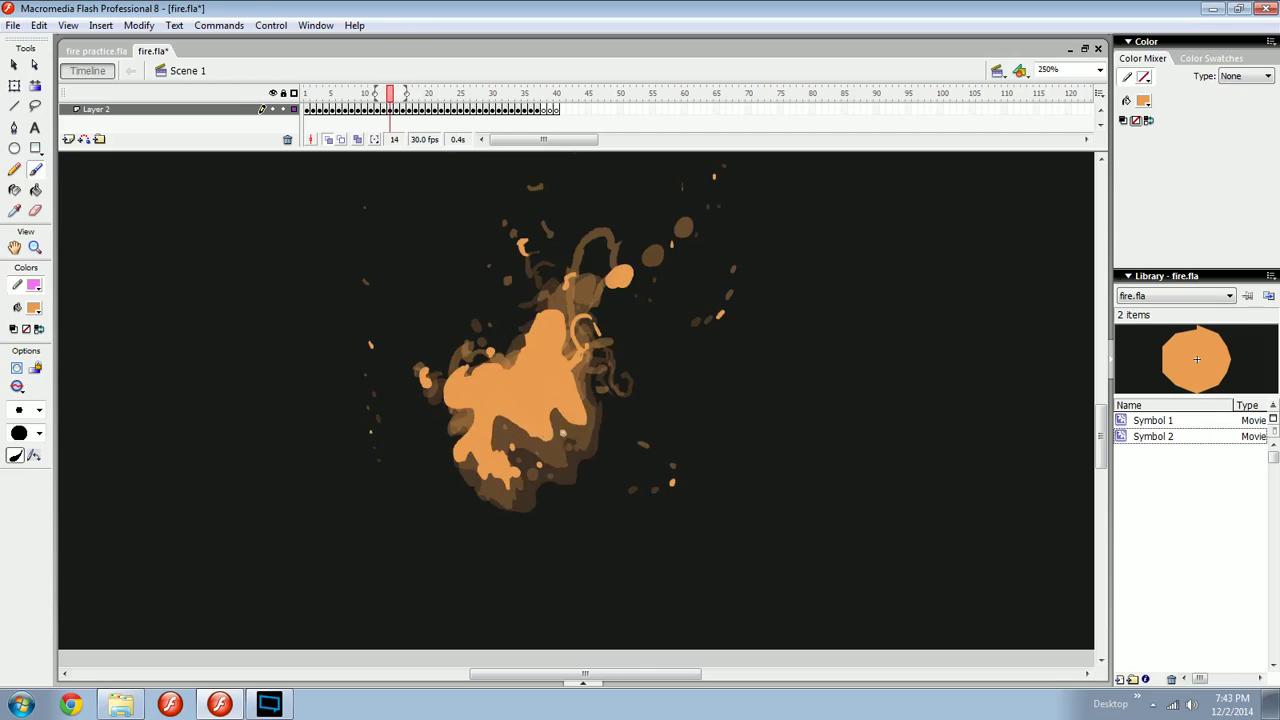
{"action": "key", "text": "period"}
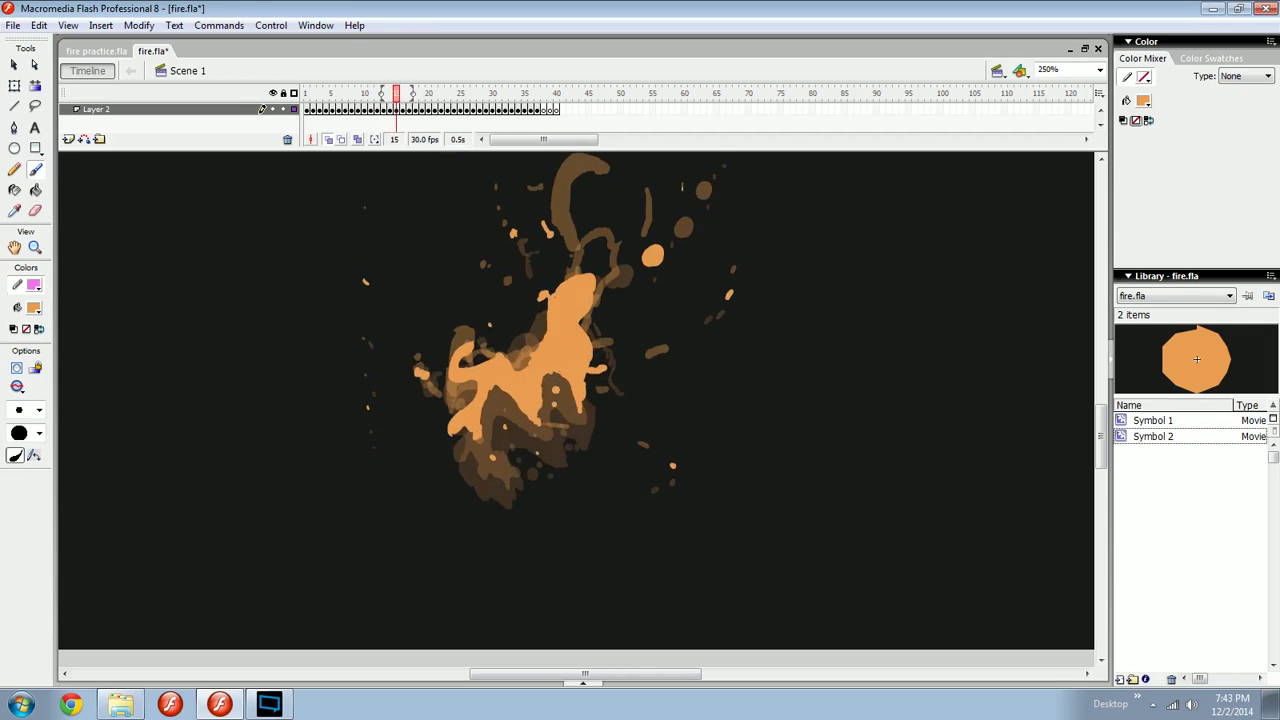
{"action": "key", "text": "period"}
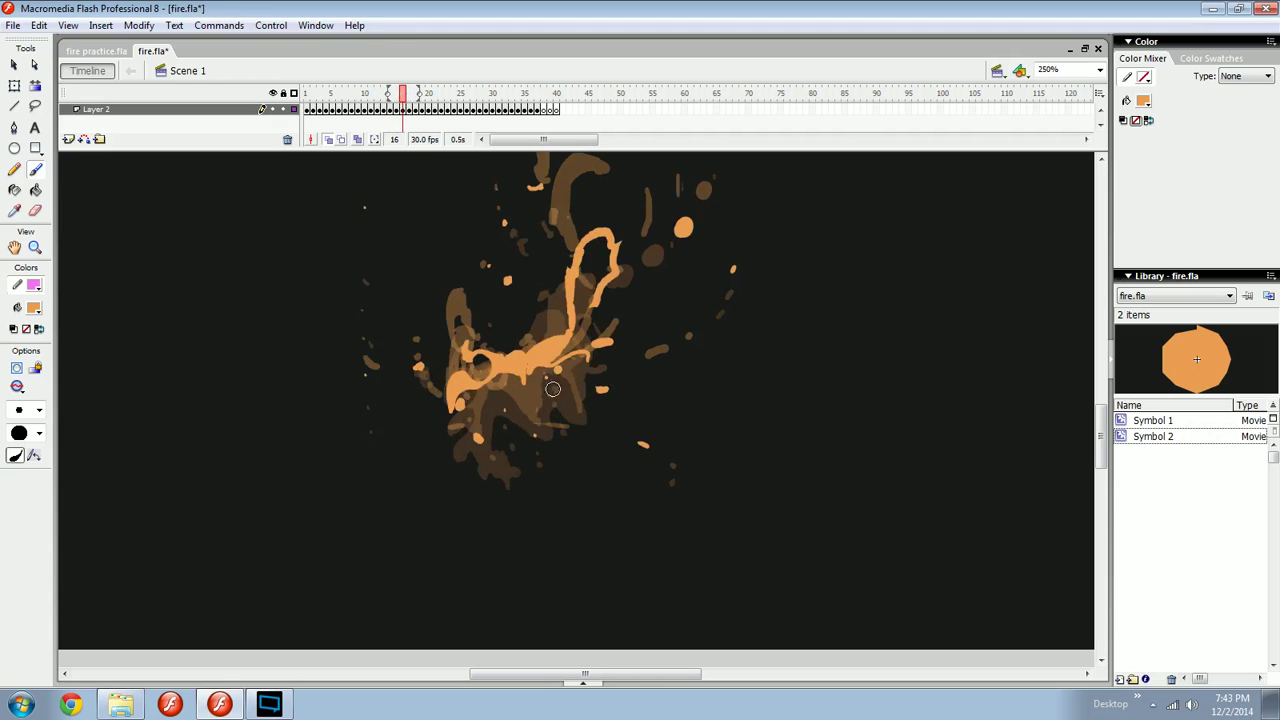
{"action": "key", "text": "period"}
{"action": "key", "text": "period"}
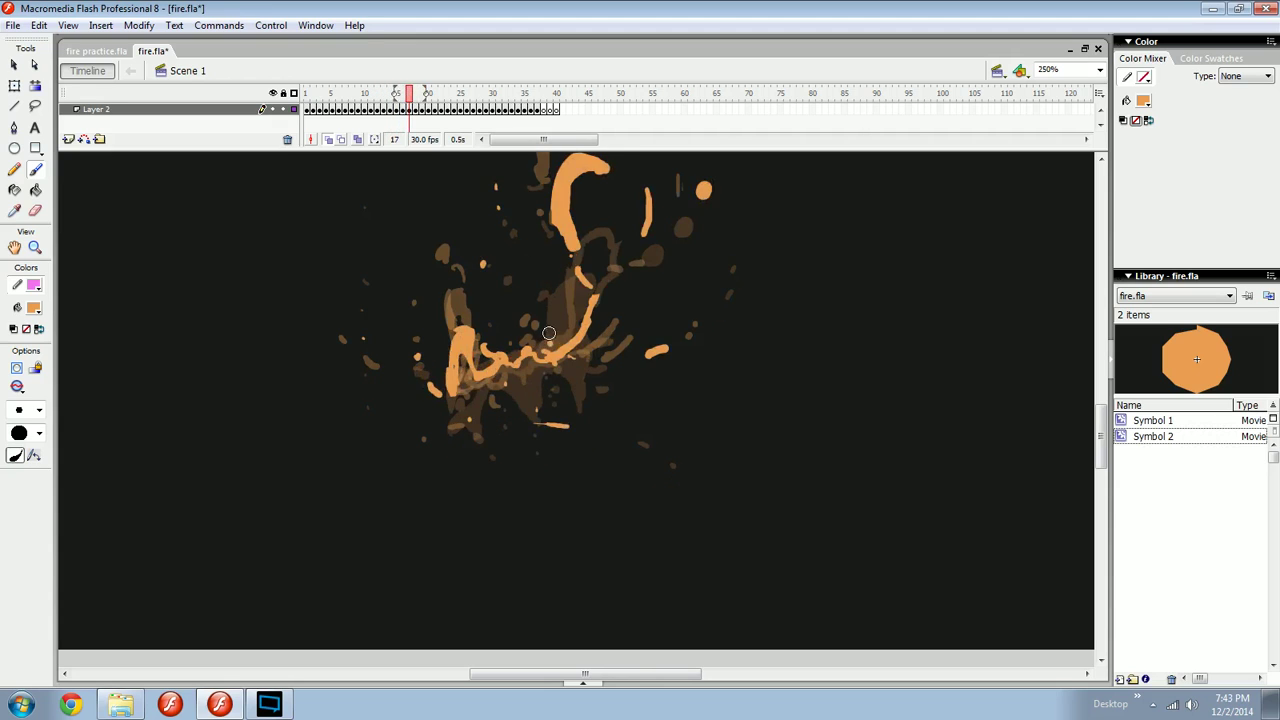
{"action": "key", "text": "period"}
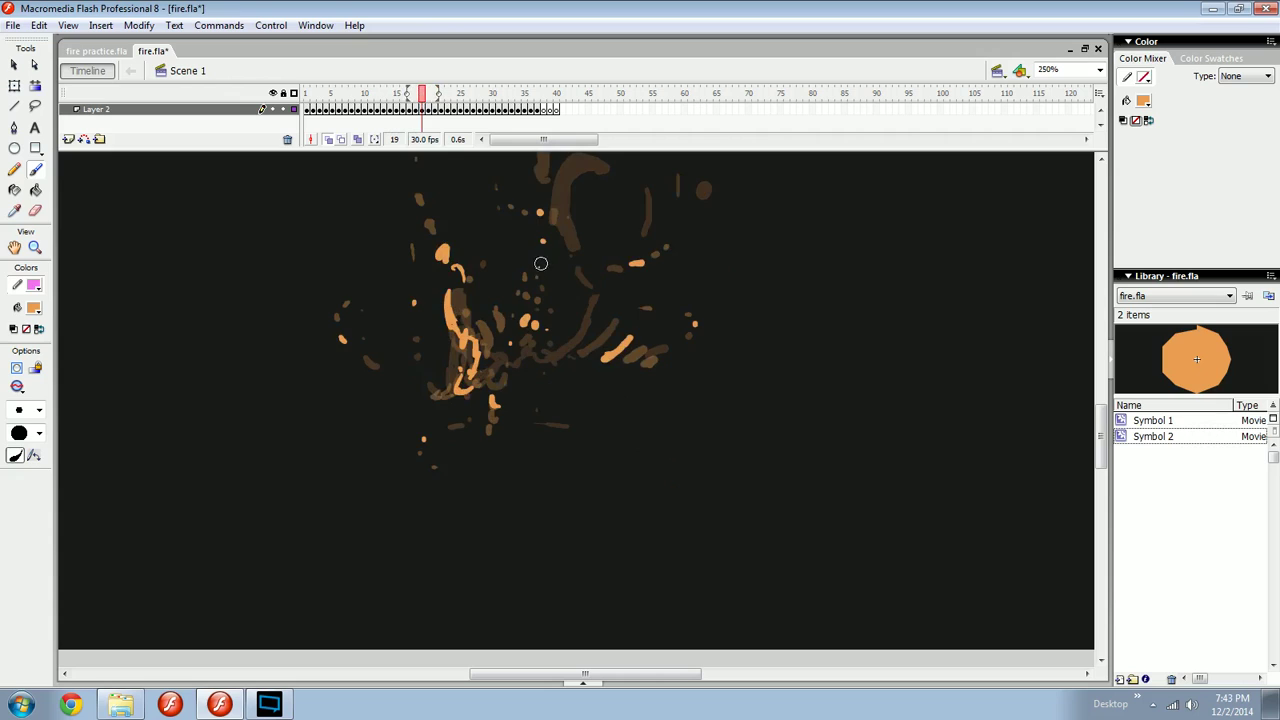
{"action": "key", "text": "period"}
{"action": "key", "text": "period"}
Return to frames 14 and 15 and compare the shape of the flame's lower-right tongue.
{"action": "key", "text": "comma"}
{"action": "key", "text": "comma"}
{"action": "key", "text": "comma"}
{"action": "key", "text": "comma"}
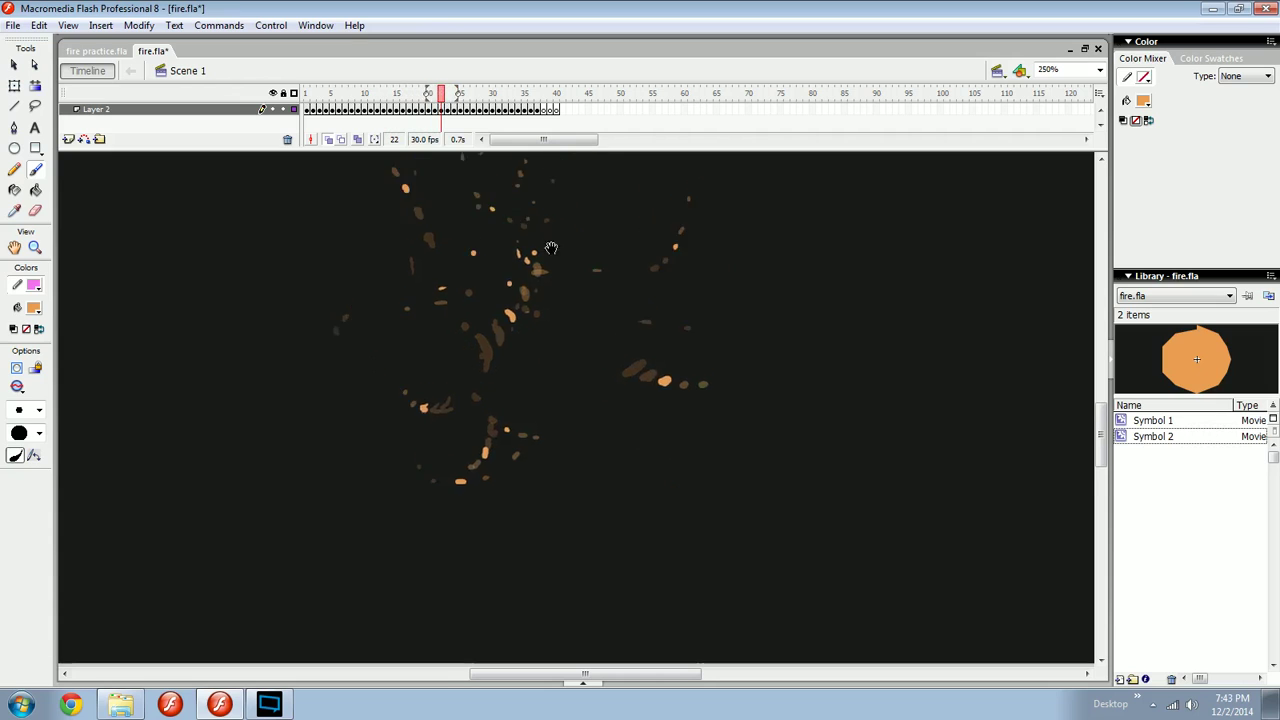
{"action": "key", "text": "comma"}
{"action": "key", "text": "comma"}
{"action": "key", "text": "comma"}
{"action": "key", "text": "comma"}
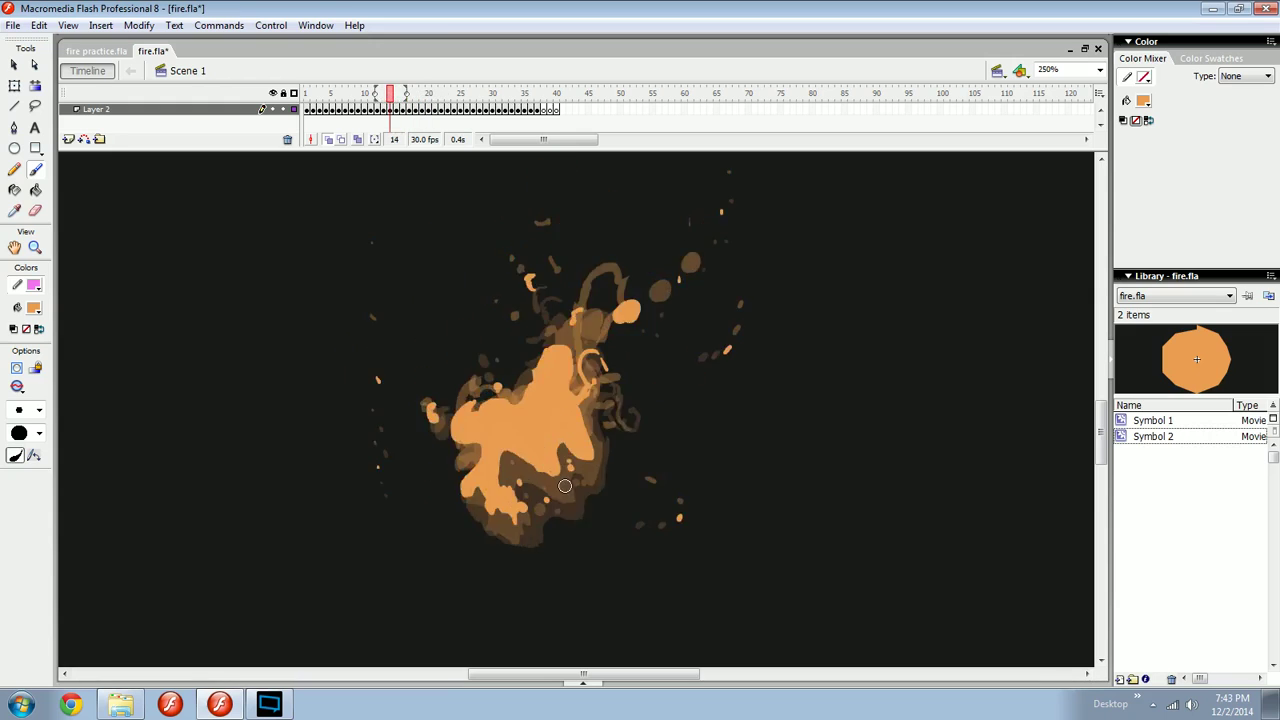
{"action": "key", "text": "period"}
{"action": "key", "text": "period"}
{"action": "key", "text": "comma"}
{"action": "key", "text": "period"}
{"action": "key", "text": "comma"}
{"action": "key", "text": "period"}
Erase the hanging tip of the flame's right tongue on frame 15 and dab a small ember in its place.
{"action": "key", "text": "e"}
{"action": "mouse_move", "coordinate": [591, 446]}
{"action": "left_mouse_down"}
{"action": "mouse_move", "coordinate": [585, 420]}
{"action": "mouse_move", "coordinate": [585, 477]}
{"action": "left_mouse_up"}
{"action": "key", "text": "b"}
{"action": "key", "text": "ctrl+z"}
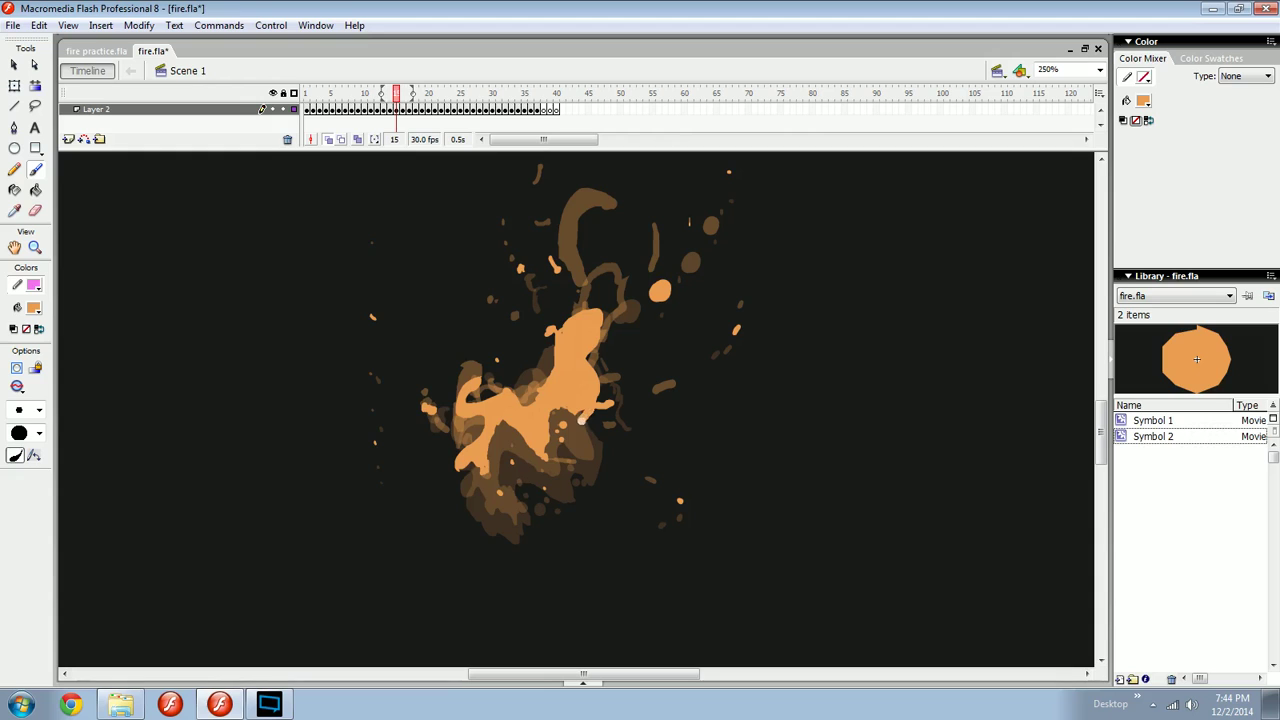
{"action": "key", "text": "comma"}
{"action": "key", "text": "comma"}
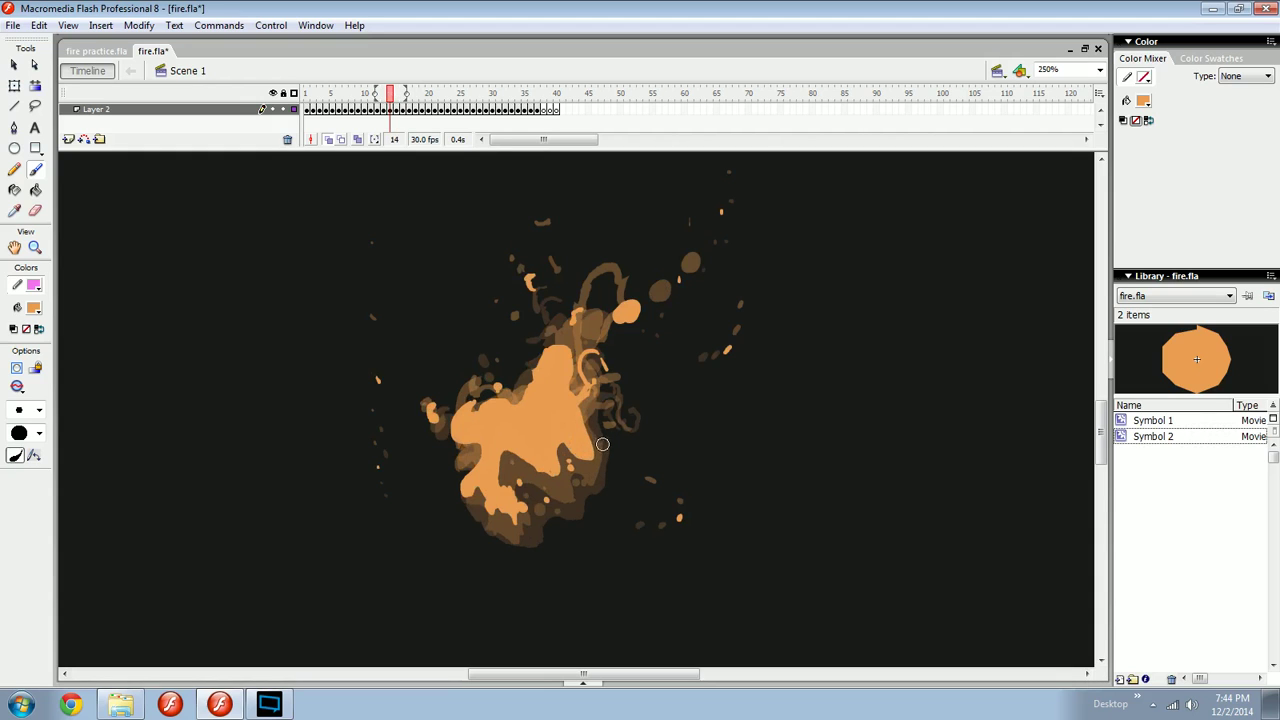
Paint a small curl and ember below the flame's right side on frames 16 and 17, carrying the ember upward through frame 23.
{"action": "key", "text": "period"}
{"action": "key", "text": "period"}
{"action": "key", "text": "comma"}
{"action": "key", "text": "period"}
{"action": "key", "text": "period"}
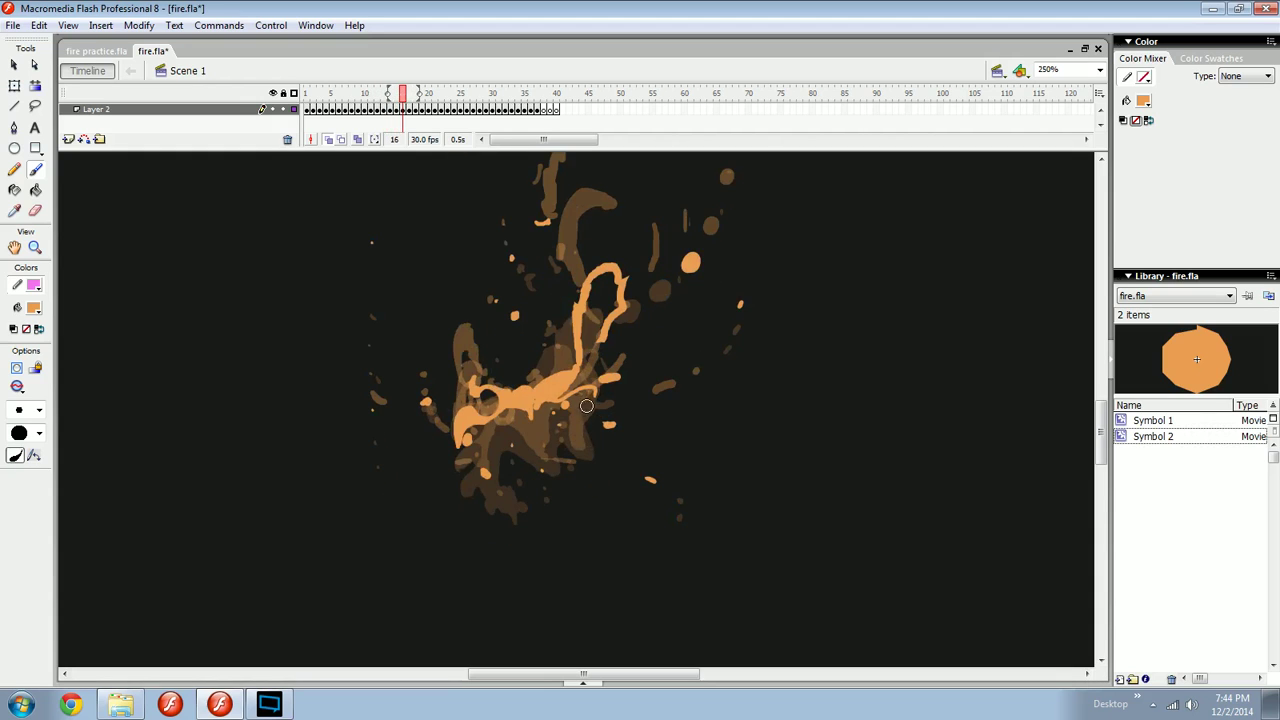
{"action": "key", "text": "period"}
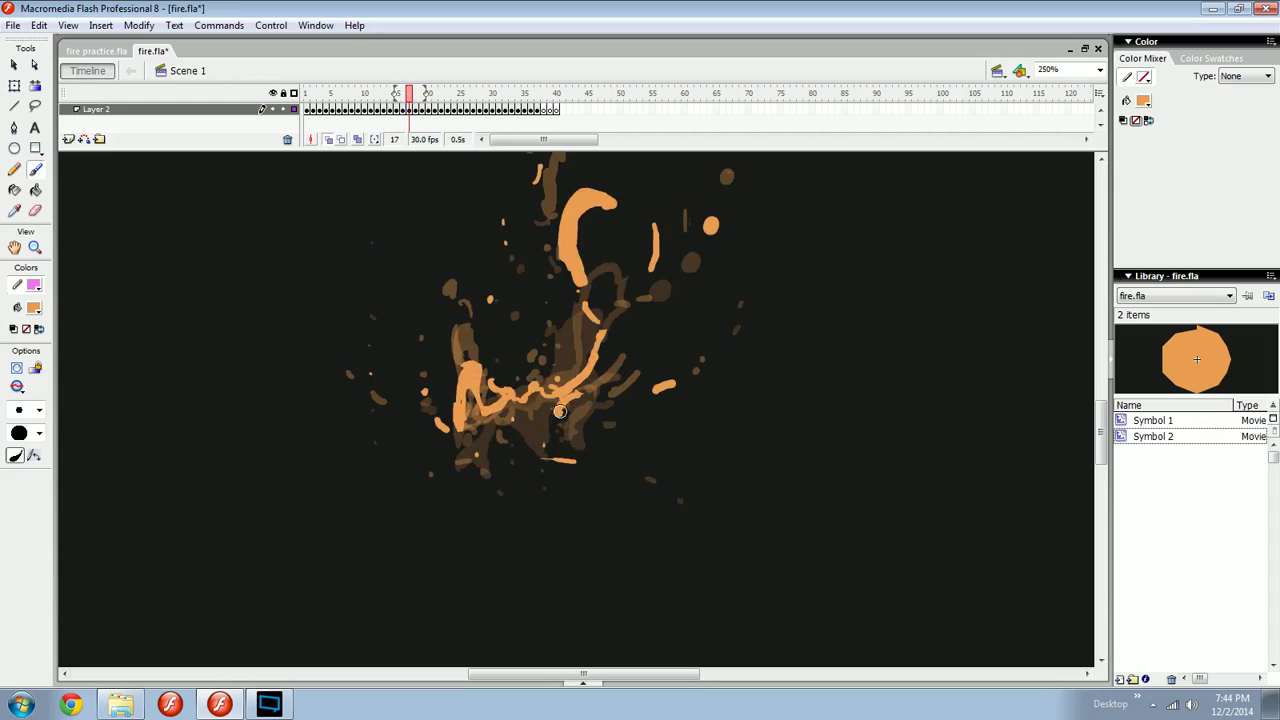
{"action": "key", "text": "period"}
{"action": "key", "text": "period"}
{"action": "key", "text": "period"}
{"action": "key", "text": "period"}
{"action": "key", "text": "period"}
{"action": "key", "text": "period"}
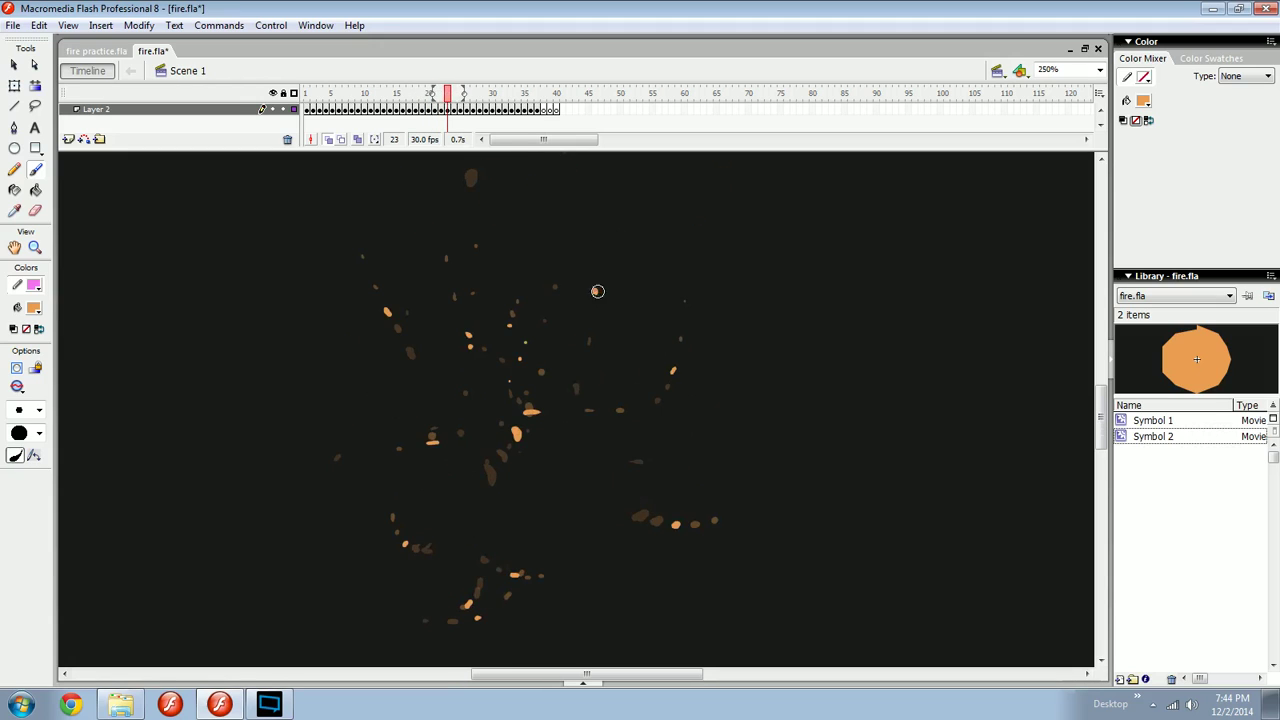
{"action": "key", "text": "period"}
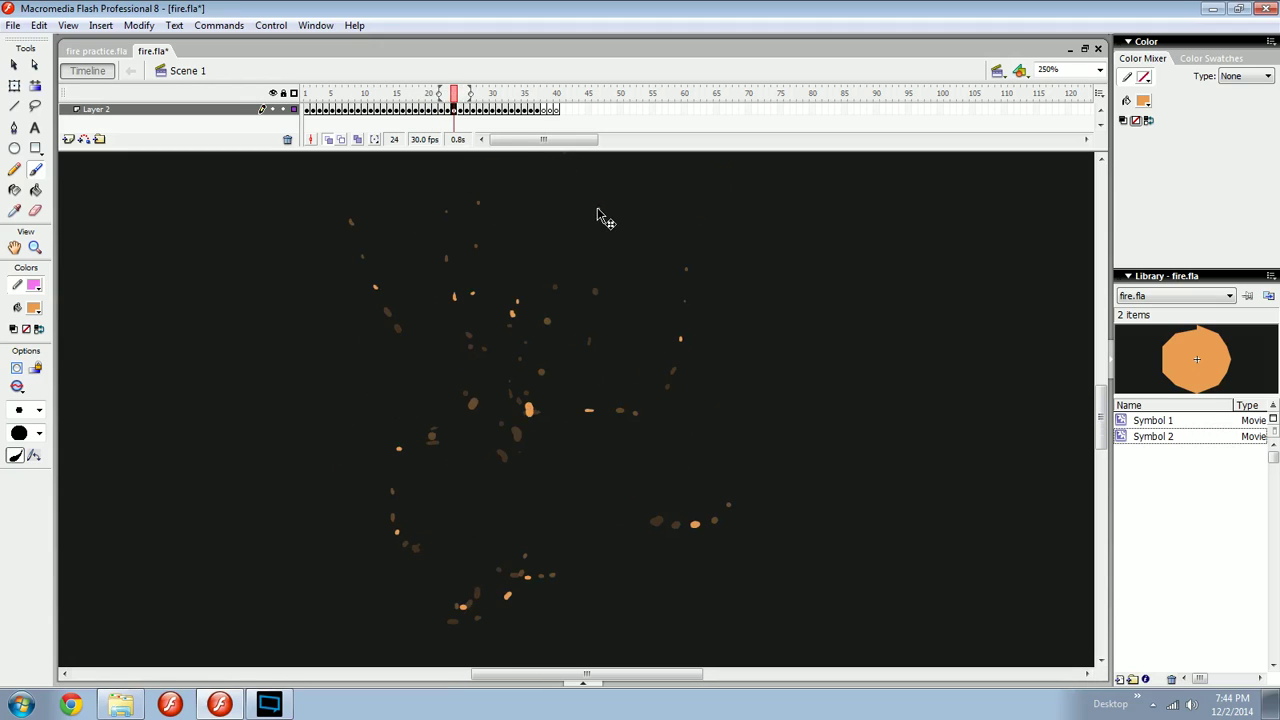
Return to frame 16 and thicken the top of the flame's tall looped tongue, checking it against frames 14 and 15.
{"action": "key", "text": "comma"}
{"action": "key", "text": "comma"}
{"action": "key", "text": "comma"}
{"action": "key", "text": "comma"}
{"action": "key", "text": "comma"}
{"action": "key", "text": "comma"}
{"action": "key", "text": "comma"}
{"action": "key", "text": "comma"}
{"action": "key", "text": "comma"}
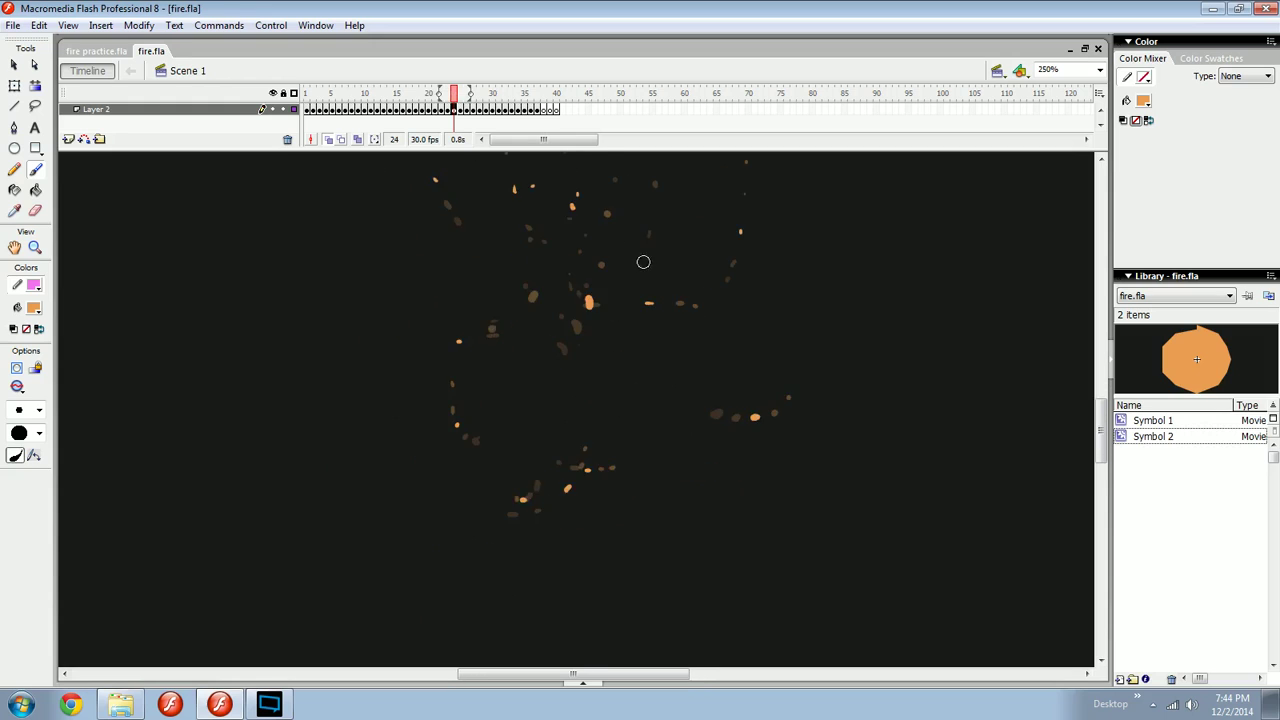
{"action": "key", "text": "comma"}
{"action": "key", "text": "comma"}
{"action": "key", "text": "period"}
{"action": "key", "text": "period"}
{"action": "key", "text": "period"}
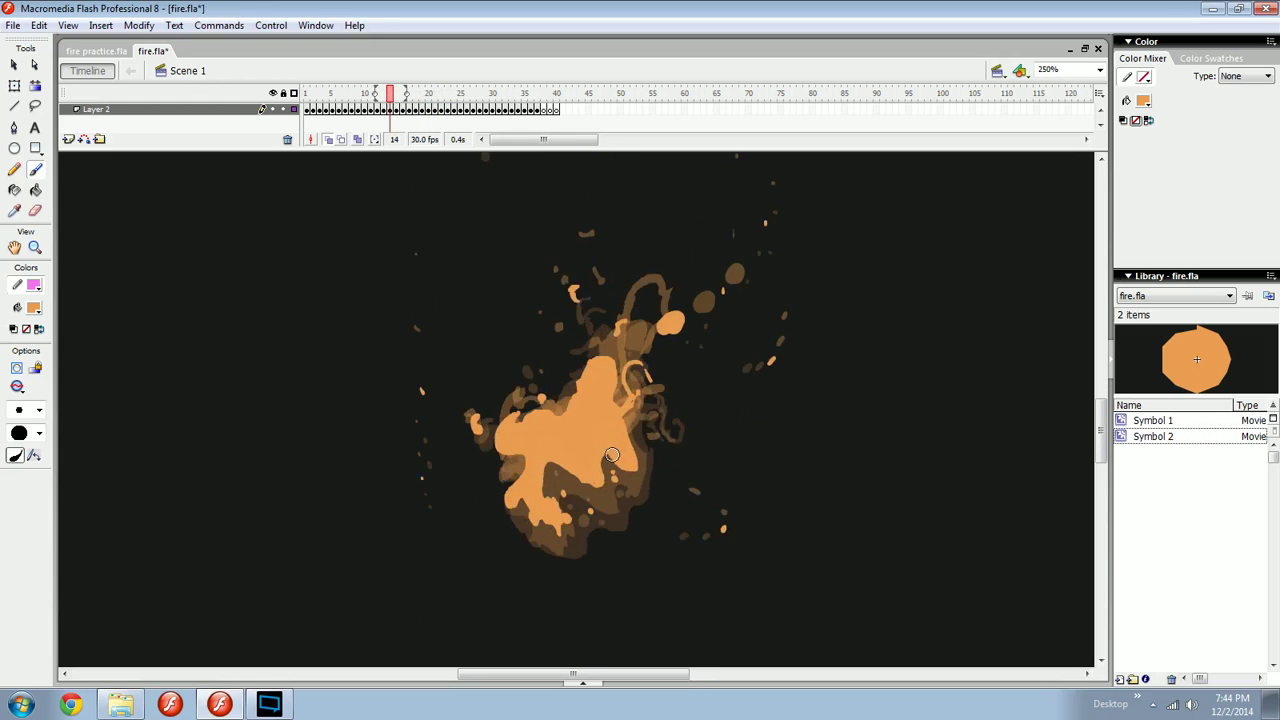
{"action": "key", "text": "comma"}
{"action": "key", "text": "period"}
{"action": "key", "text": "comma"}
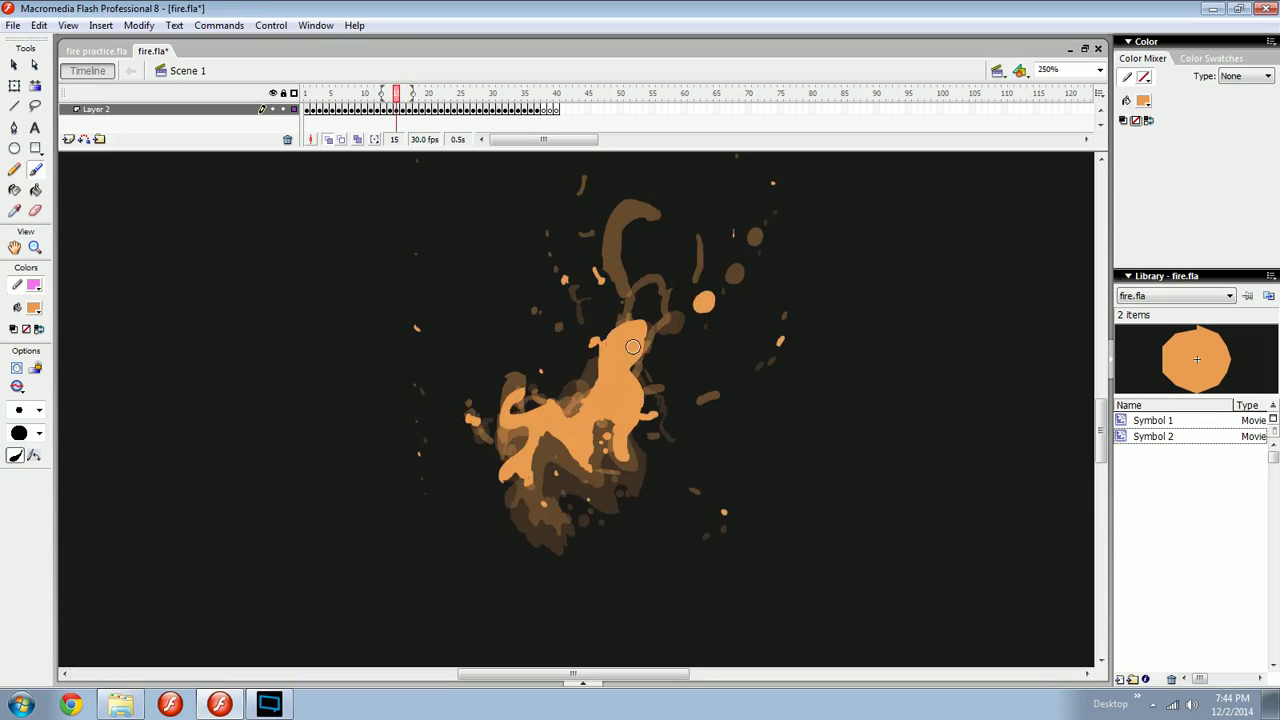
{"action": "key", "text": "period"}
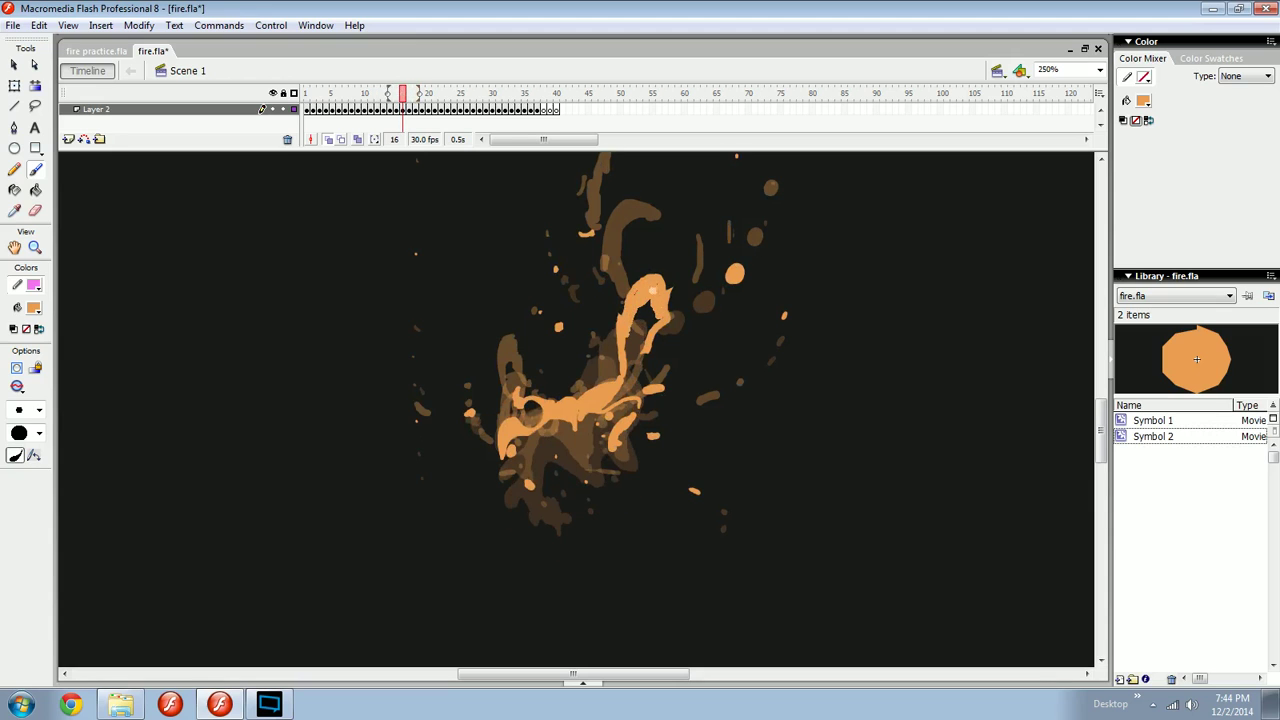
{"action": "key", "text": "comma"}
{"action": "key", "text": "period"}
Paint an ember breaking off the tip of the hooked wisp on frame 18 and carry it upward through frame 21.
{"action": "key", "text": "period"}
{"action": "key", "text": "comma"}
{"action": "key", "text": "period"}
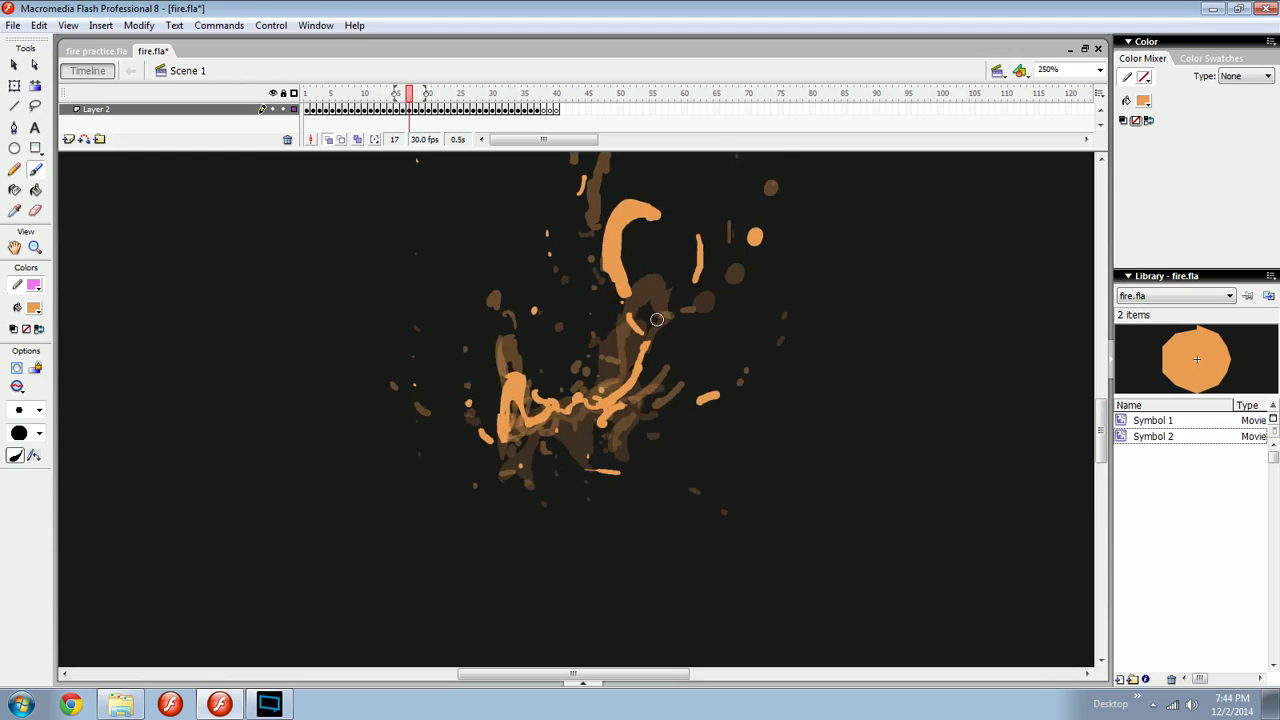
{"action": "key", "text": "period"}
{"action": "key", "text": "comma"}
{"action": "key", "text": "period"}
{"action": "key", "text": "period"}
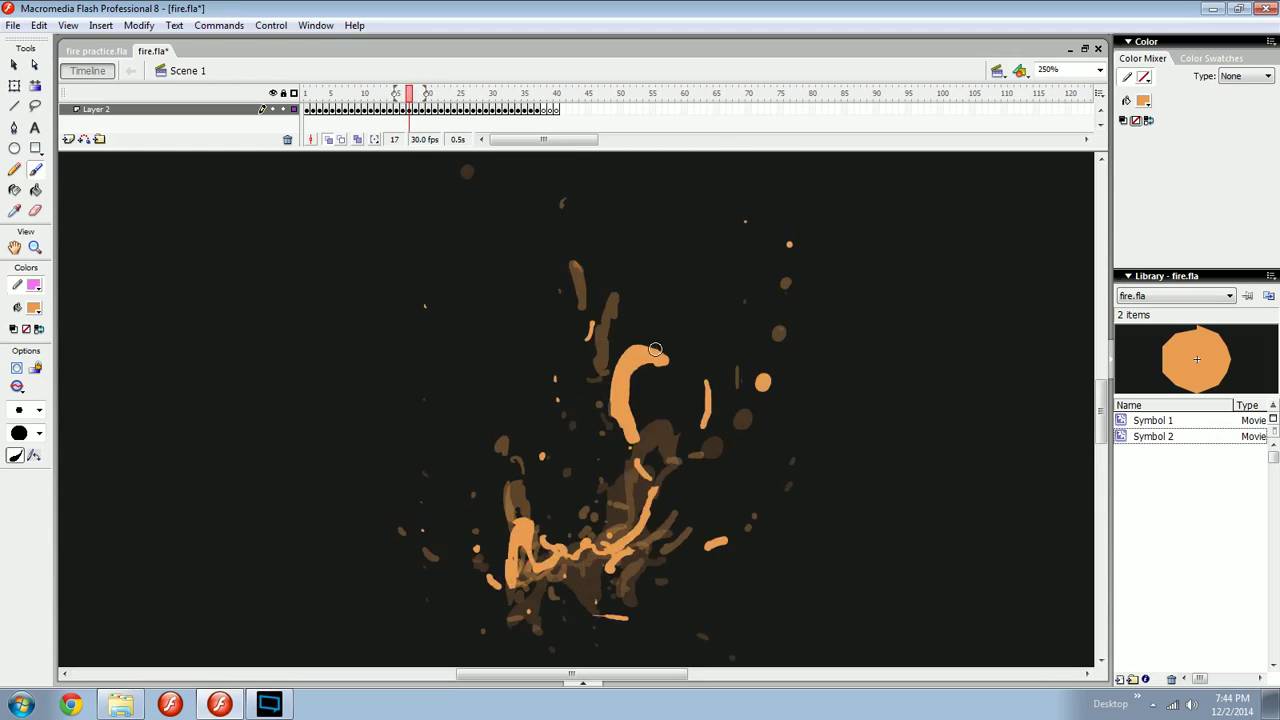
{"action": "key", "text": "comma"}
{"action": "key", "text": "period"}
{"action": "key", "text": "period"}
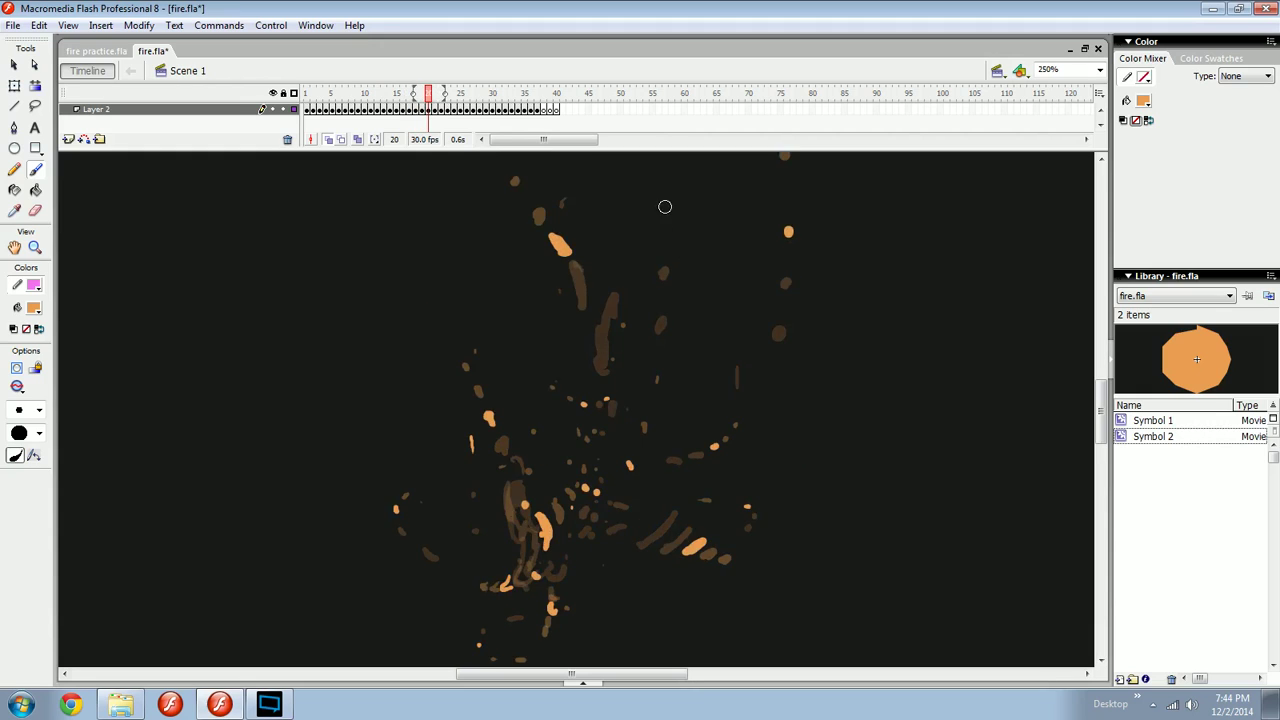
{"action": "key", "text": "period"}
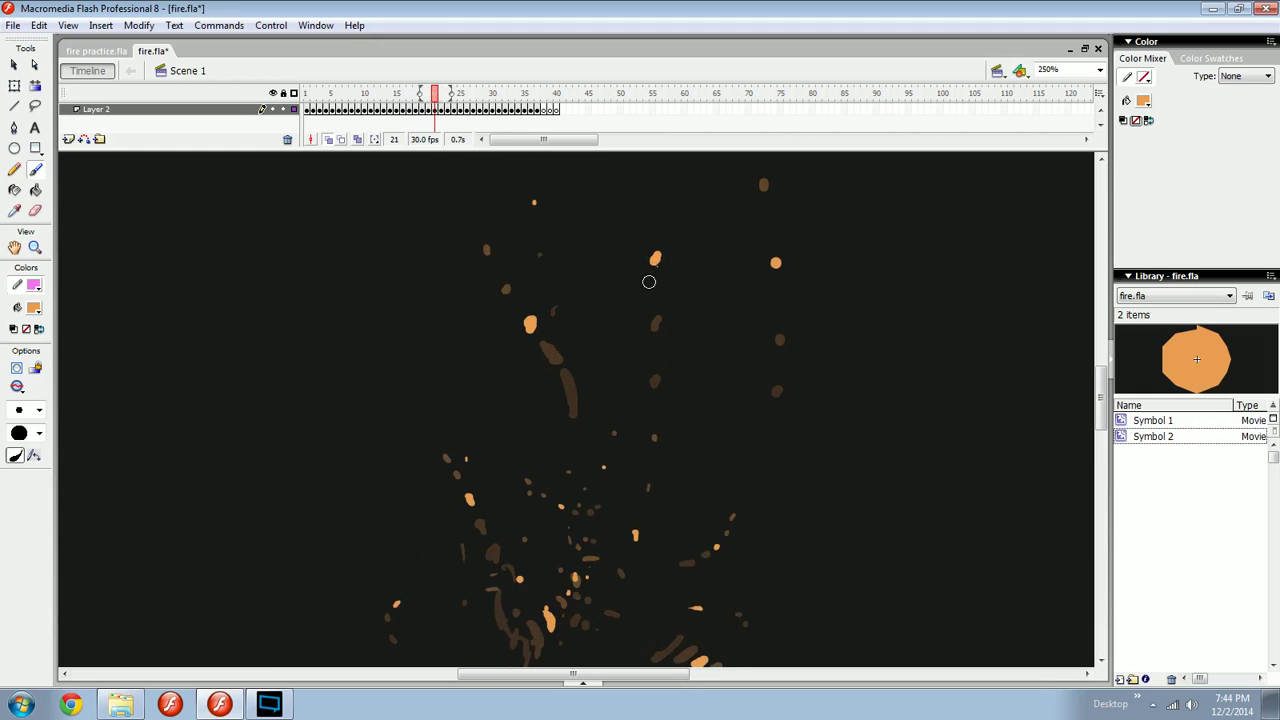
Return to frame 14 and paint a small ember drifting off the flame's right side, moving it outward and upward through frame 24.
{"action": "key", "text": "Return"}
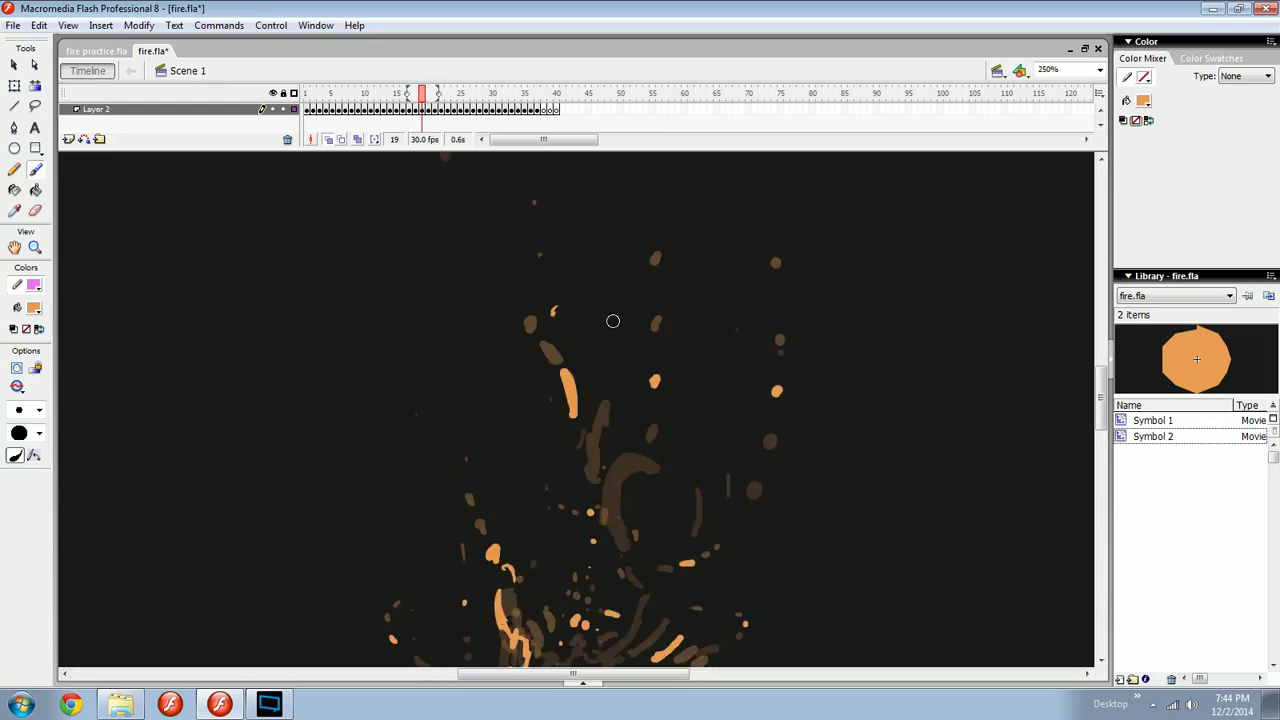
{"action": "key", "text": "comma"}
{"action": "key", "text": "period"}
{"action": "key", "text": "period"}
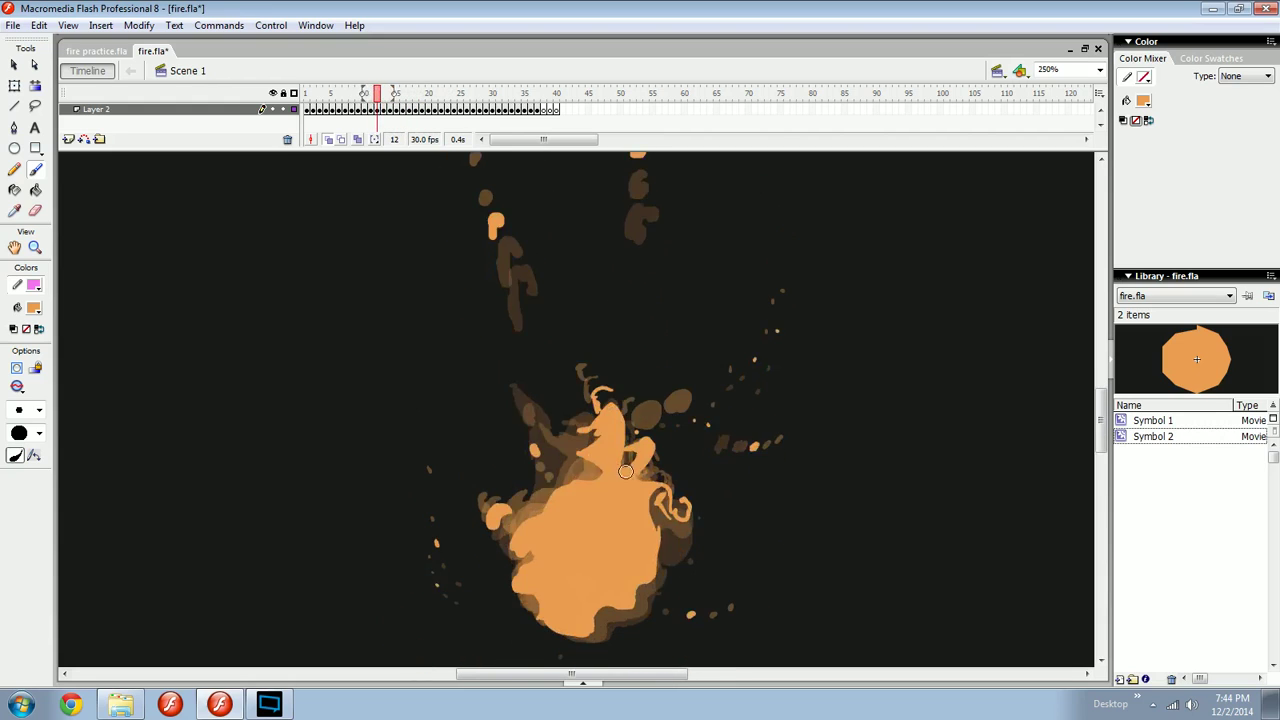
{"action": "key", "text": "comma"}
{"action": "key", "text": "period"}
{"action": "key", "text": "period"}
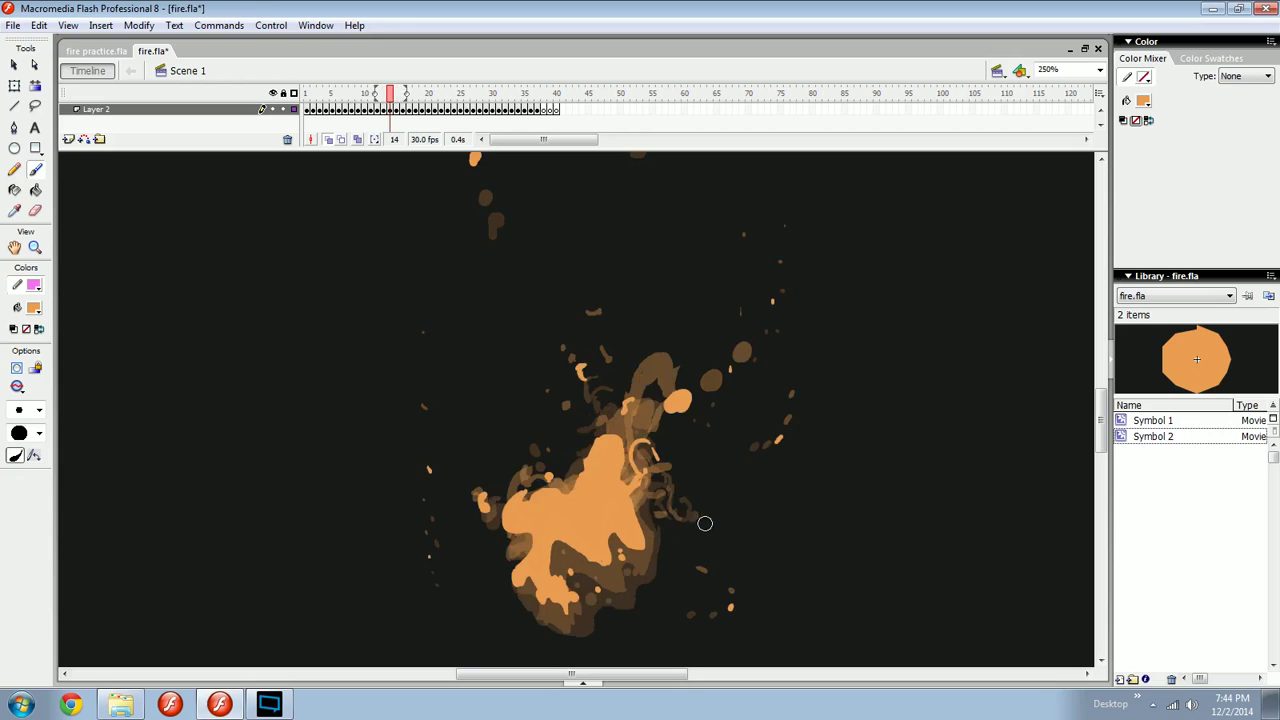
{"action": "key", "text": "period"}
{"action": "key", "text": "period"}
{"action": "key", "text": "period"}
{"action": "key", "text": "period"}
{"action": "key", "text": "period"}
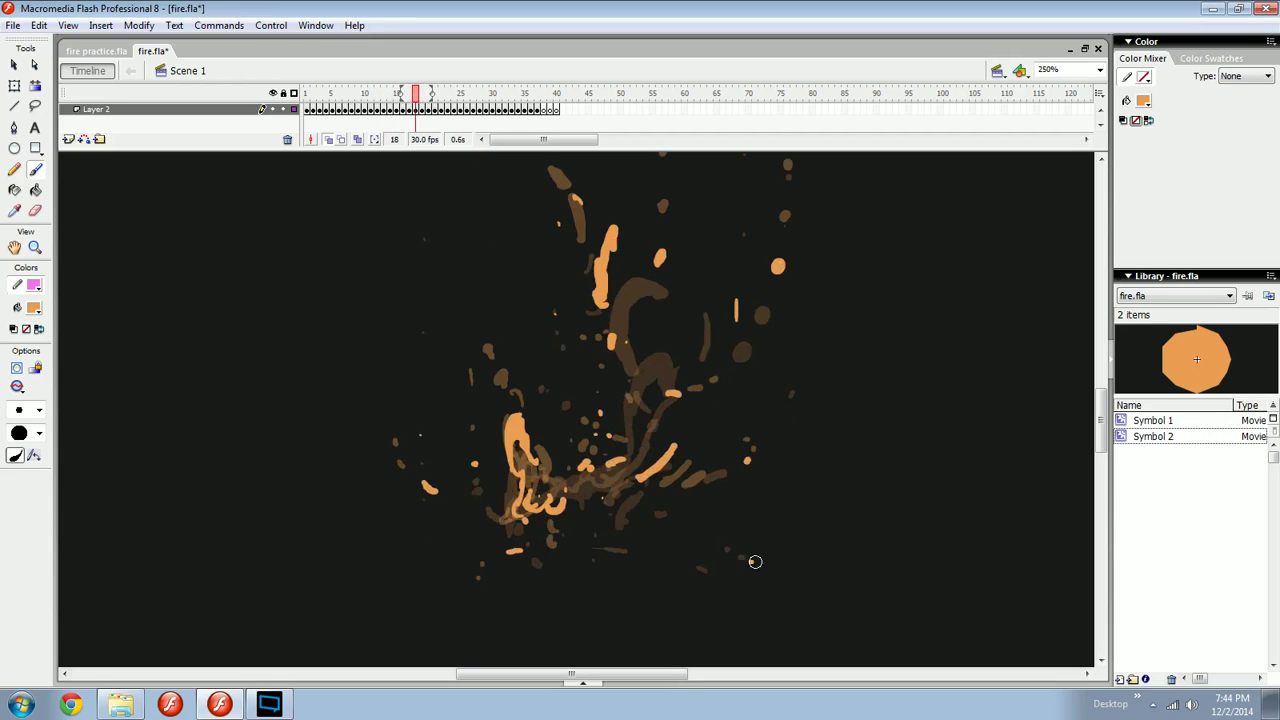
{"action": "key", "text": "period"}
{"action": "key", "text": "period"}
{"action": "key", "text": "period"}
{"action": "key", "text": "period"}
{"action": "key", "text": "period"}
{"action": "key", "text": "period"}
{"action": "key", "text": "period"}
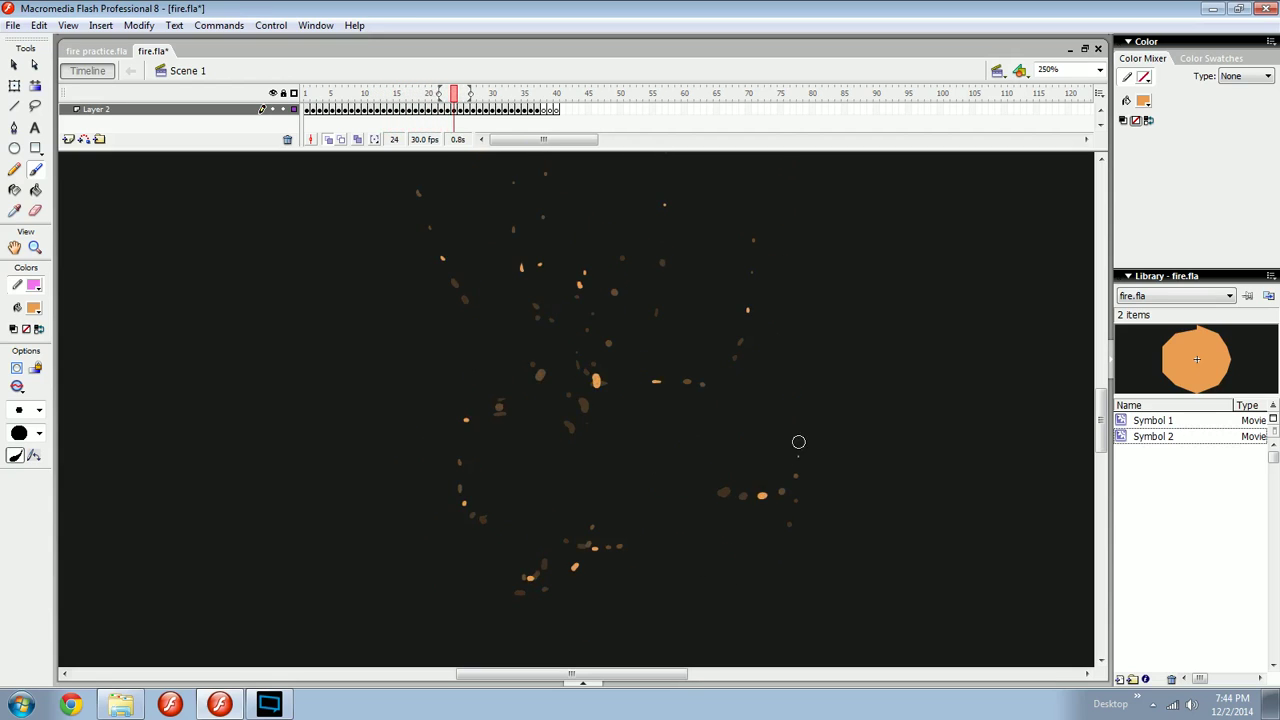
Return to frames 16 through 18 and compare the flame's lower-left edge across them.
{"action": "key", "text": "comma"}
{"action": "key", "text": "comma"}
{"action": "key", "text": "comma"}
{"action": "key", "text": "comma"}
{"action": "key", "text": "comma"}
{"action": "key", "text": "comma"}
{"action": "key", "text": "comma"}
{"action": "key", "text": "comma"}
{"action": "key", "text": "comma"}
{"action": "key", "text": "comma"}
{"action": "key", "text": "comma"}
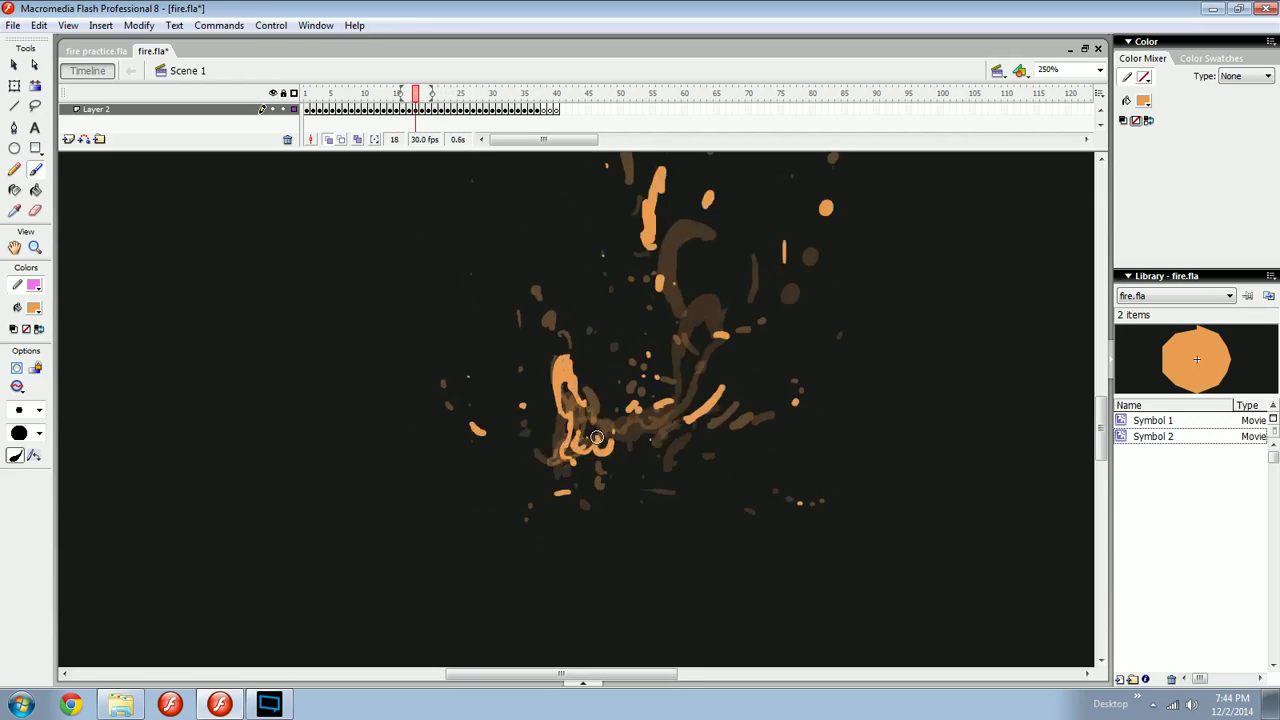
{"action": "key", "text": "comma"}
{"action": "key", "text": "period"}
{"action": "key", "text": "period"}
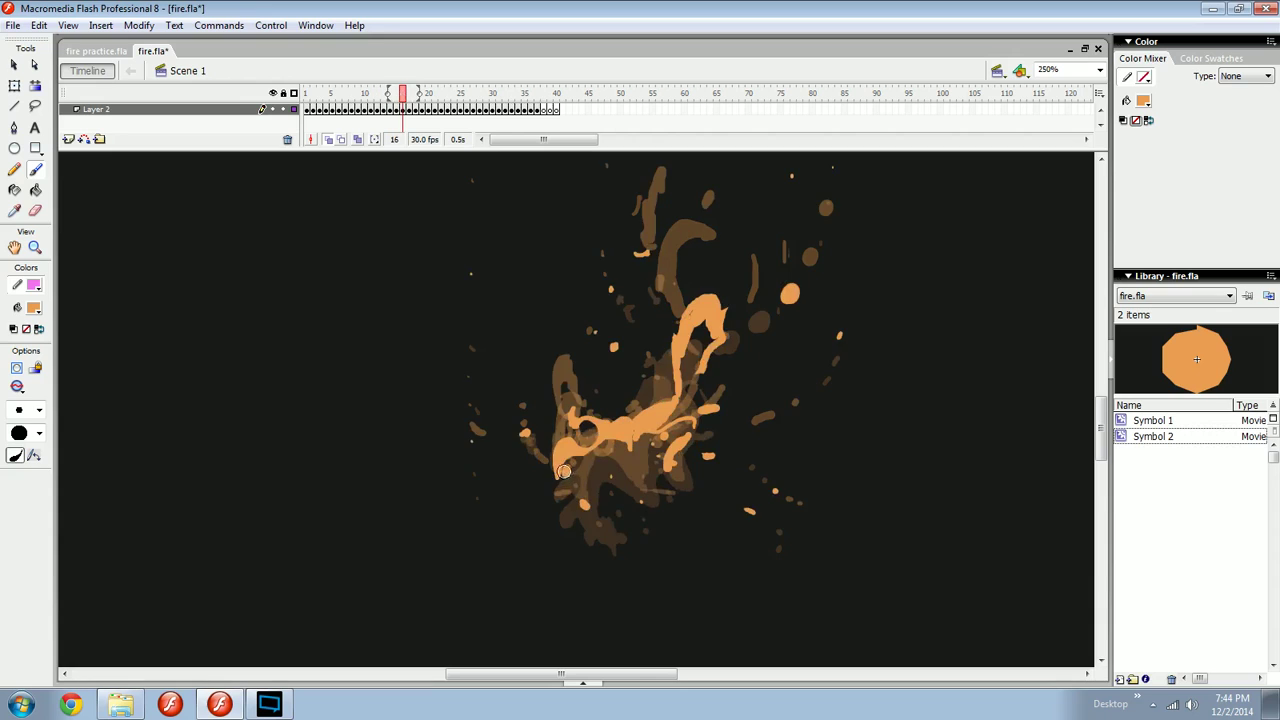
{"action": "key", "text": "comma"}
{"action": "key", "text": "period"}
{"action": "key", "text": "period"}
{"action": "key", "text": "period"}
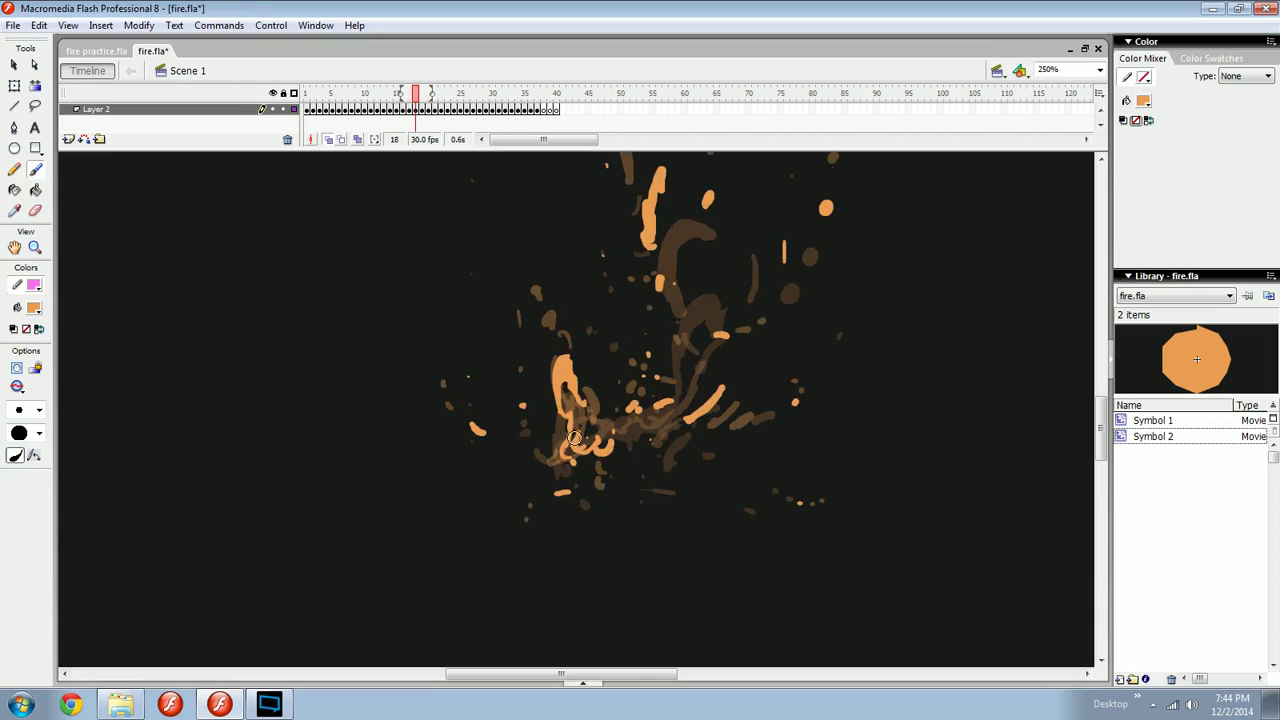
Paint a tiny ember drifting outward from the flame's lower-left side, carry it through frame 22 and beyond, and save the file.
{"action": "key", "text": "period"}
{"action": "key", "text": "comma"}
{"action": "key", "text": "period"}
{"action": "key", "text": "period"}
{"action": "key", "text": "period"}
{"action": "key", "text": "period"}
{"action": "key", "text": "period"}
{"action": "key", "text": "period"}
{"action": "key", "text": "period"}
{"action": "key", "text": "period"}
{"action": "key", "text": "period"}
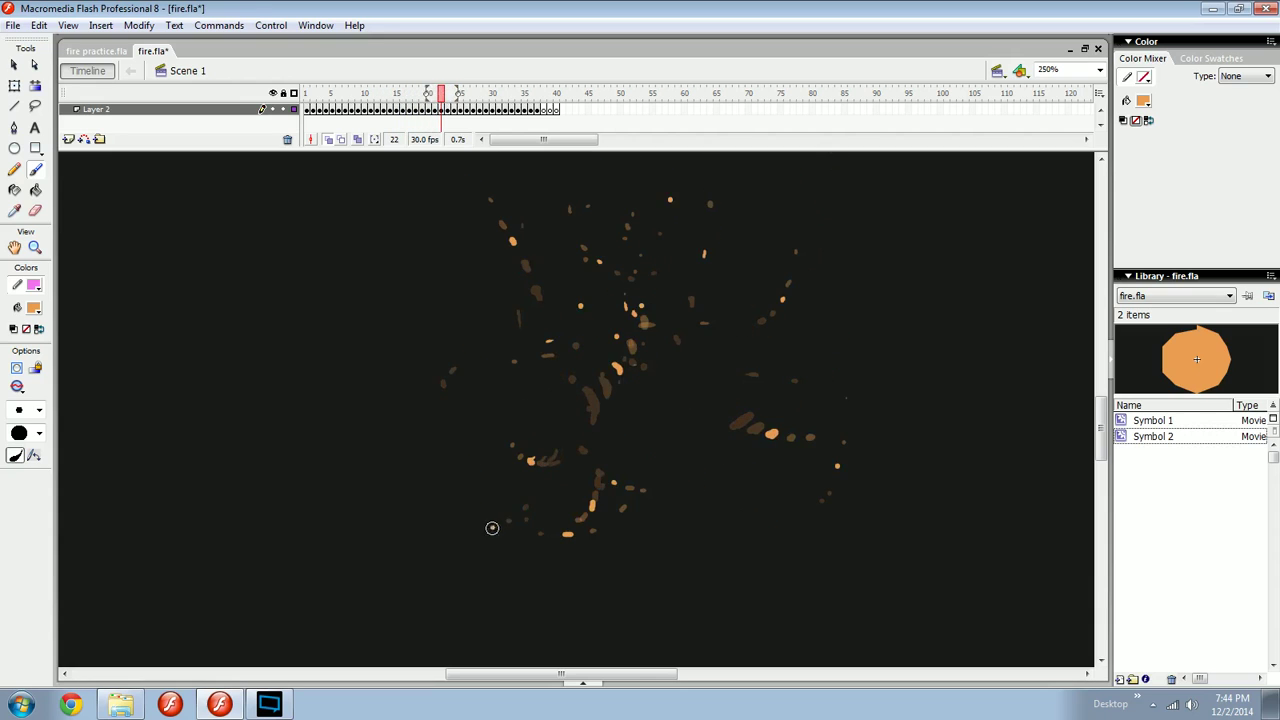
{"action": "key", "text": "period"}
{"action": "key", "text": "period"}
{"action": "key", "text": "period"}
{"action": "key", "text": "period"}
{"action": "key", "text": "period"}
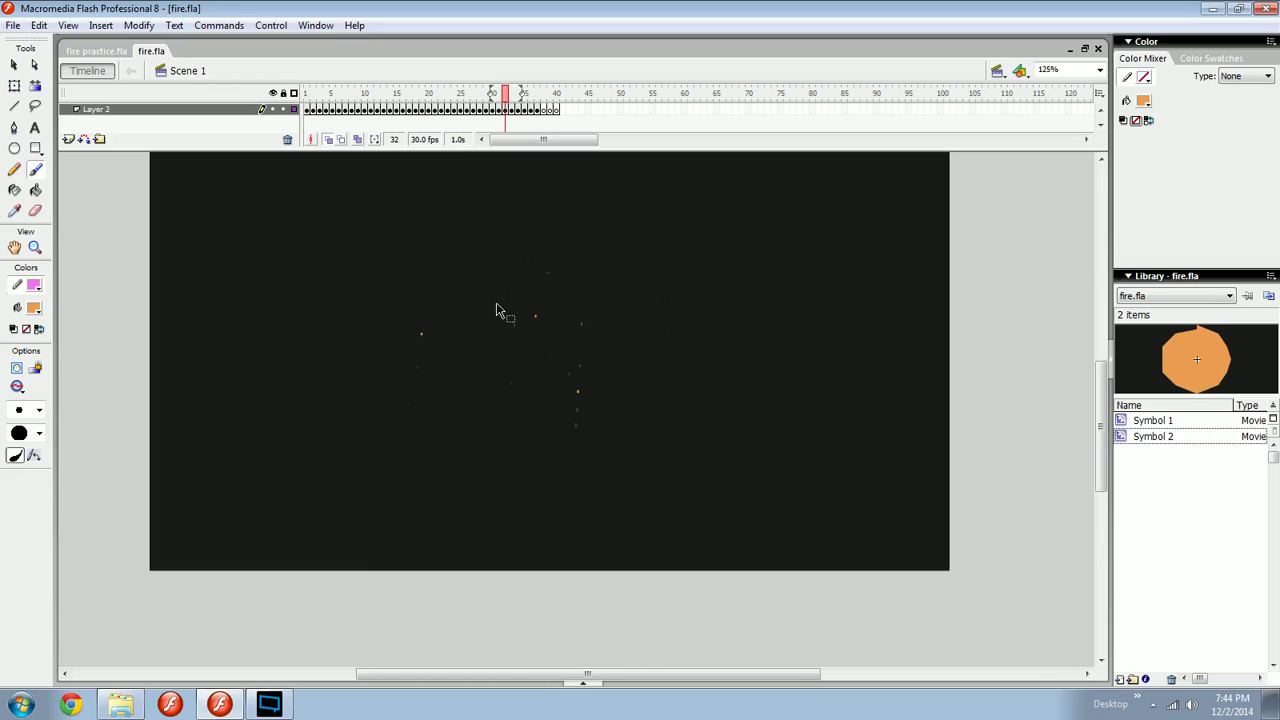
Turn off onion skinning and scrub the animation back to its opening frames with the whole stage in view.
{"action": "key", "text": "ctrl+2"}
{"action": "key", "text": "v"}
{"action": "key", "text": "ctrl+equal"}
{"action": "left_click_drag", "start_coordinate": [500, 97], "coordinate": [358, 88]}
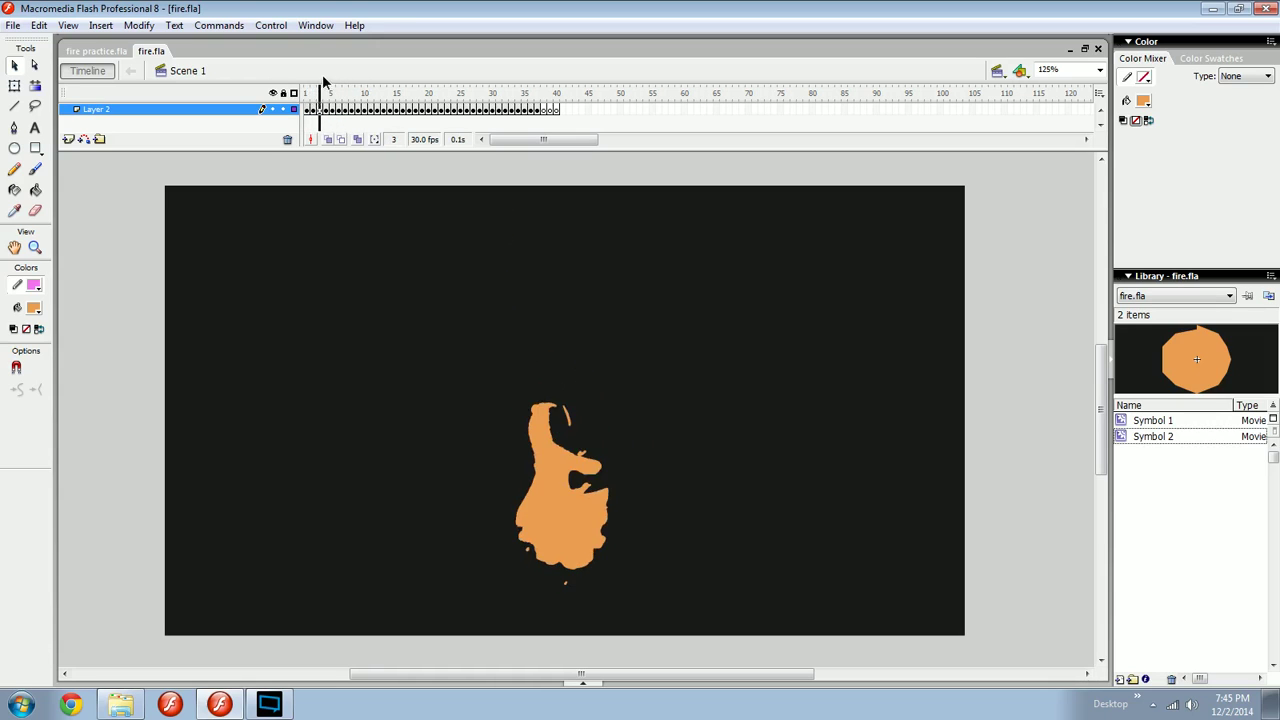
Paint an ember above the flame's tip on frame 4 and carry it up and to the left through frame 11, shrinking it.
{"action": "key", "text": "ctrl+equal"}
{"action": "left_click_drag", "start_coordinate": [496, 390], "coordinate": [522, 403]}
{"action": "key", "text": "b"}
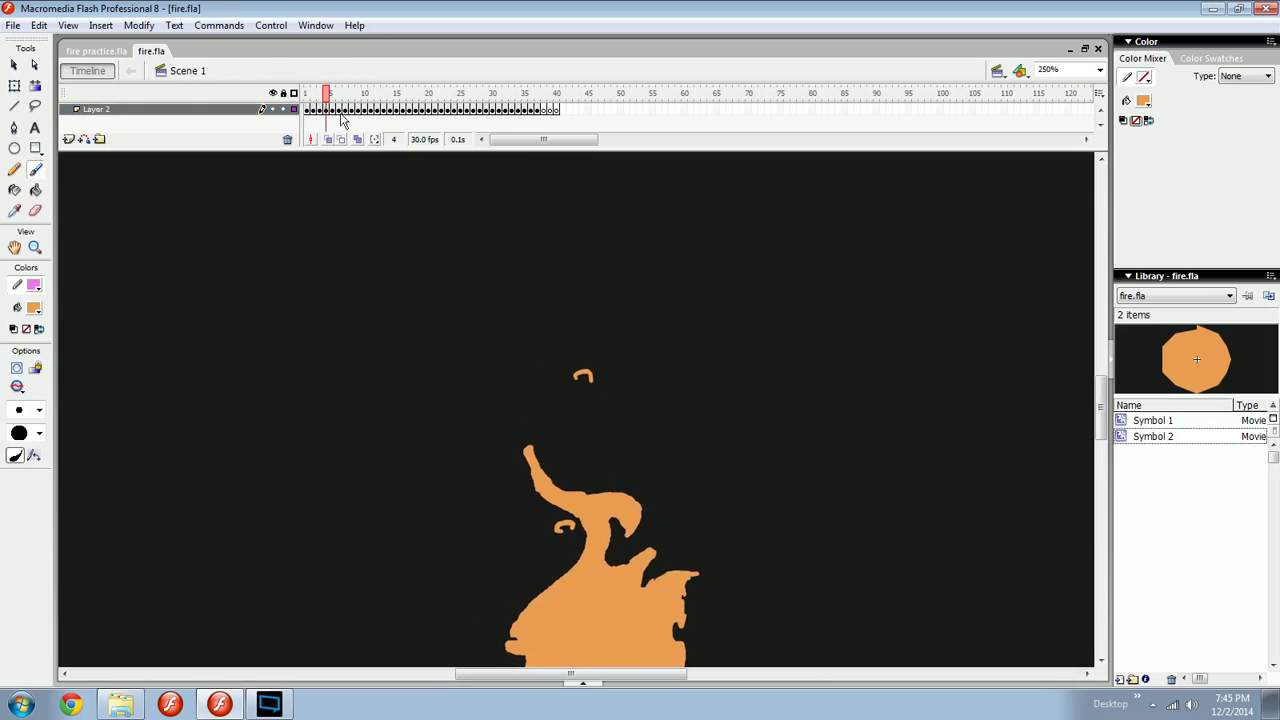
{"action": "key", "text": "comma"}
{"action": "key", "text": "period"}
{"action": "left_click", "coordinate": [529, 406]}
{"action": "key", "text": "period"}
{"action": "left_click", "coordinate": [498, 400]}
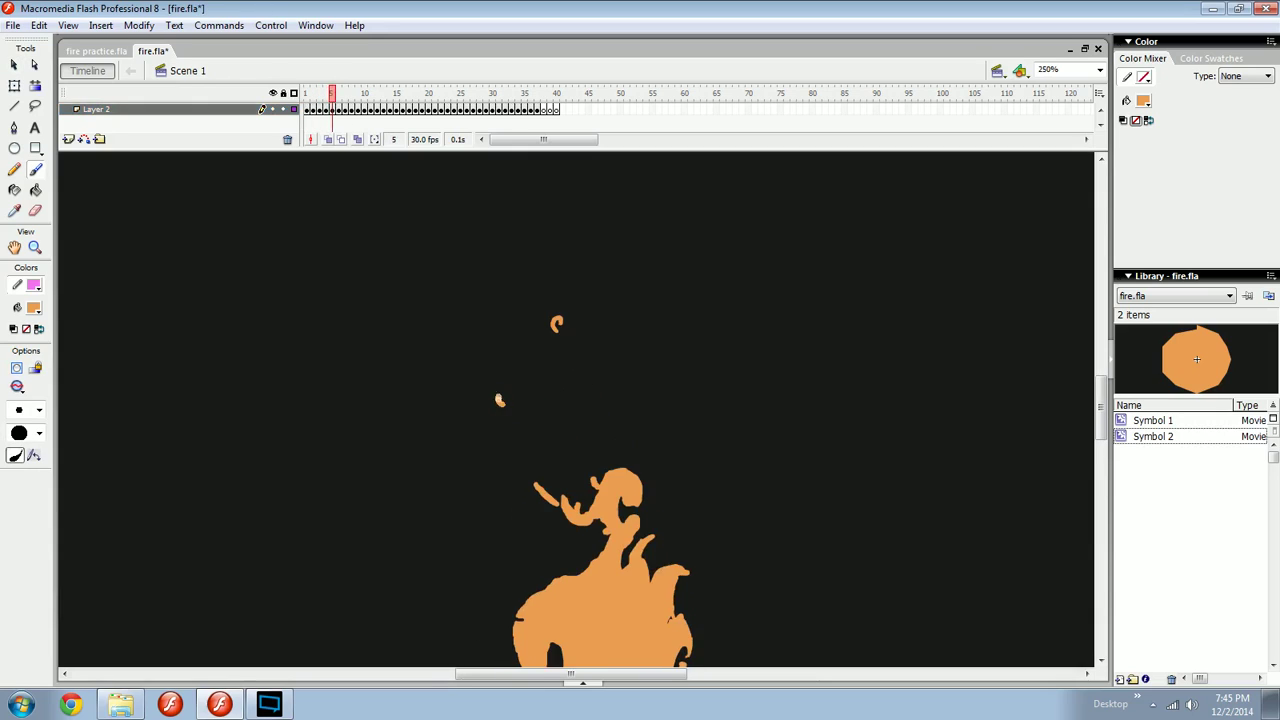
{"action": "key", "text": "period"}
{"action": "left_click", "coordinate": [466, 392]}
{"action": "key", "text": "period"}
{"action": "key", "text": "period"}
{"action": "left_click", "coordinate": [397, 343]}
{"action": "key", "text": "period"}
{"action": "left_click", "coordinate": [362, 284]}
{"action": "key", "text": "period"}
{"action": "key", "text": "period"}
{"action": "left_click", "coordinate": [311, 163]}
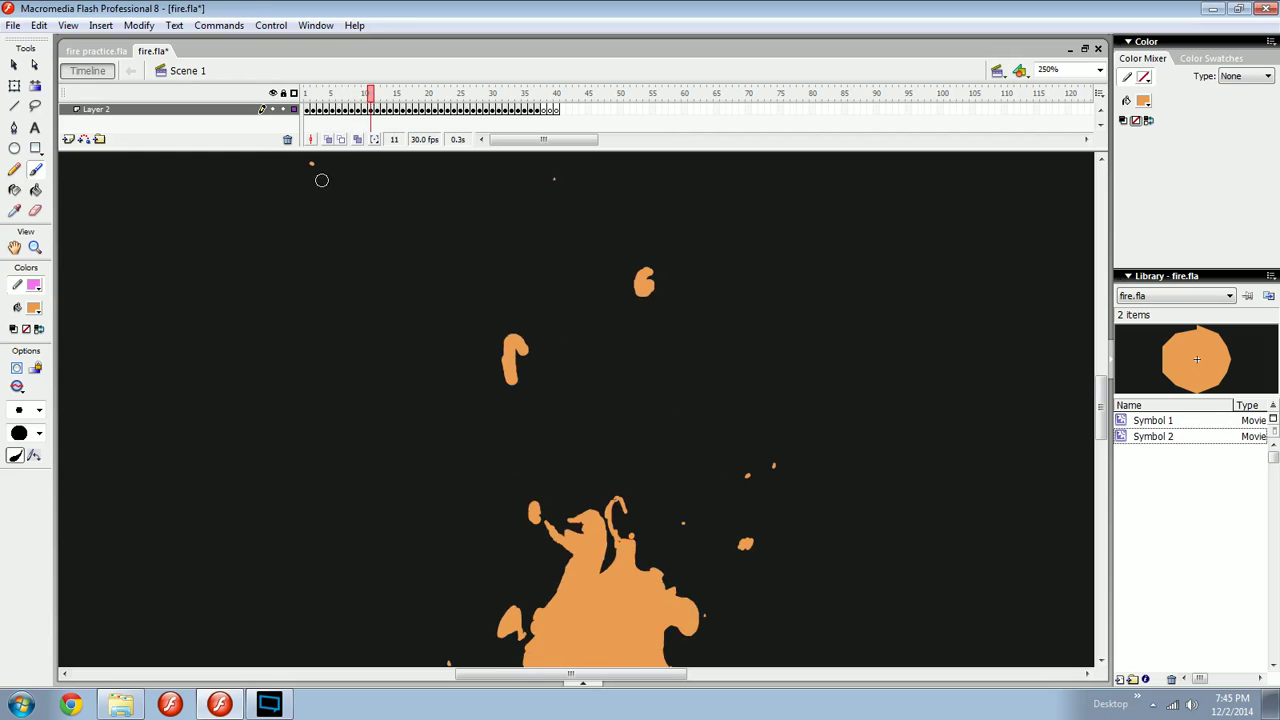
Return to frame 4, compare it with frames 2 and 3, and dab an ember just right of the flame's curled tongue.
{"action": "key", "text": "comma"}
{"action": "key", "text": "comma"}
{"action": "key", "text": "comma"}
{"action": "key", "text": "comma"}
{"action": "key", "text": "comma"}
{"action": "key", "text": "comma"}
{"action": "key", "text": "comma"}
{"action": "key", "text": "comma"}
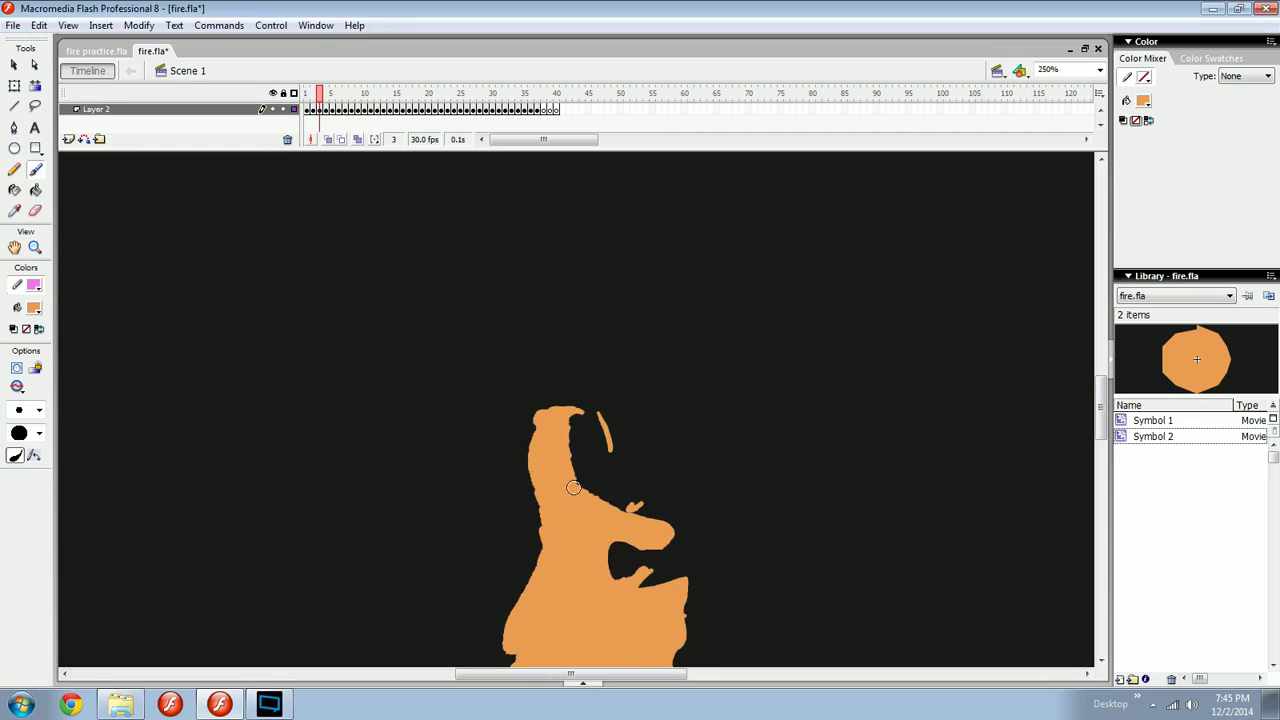
{"action": "key", "text": "period"}
{"action": "key", "text": "comma"}
{"action": "key", "text": "period"}
{"action": "key", "text": "comma"}
{"action": "key", "text": "comma"}
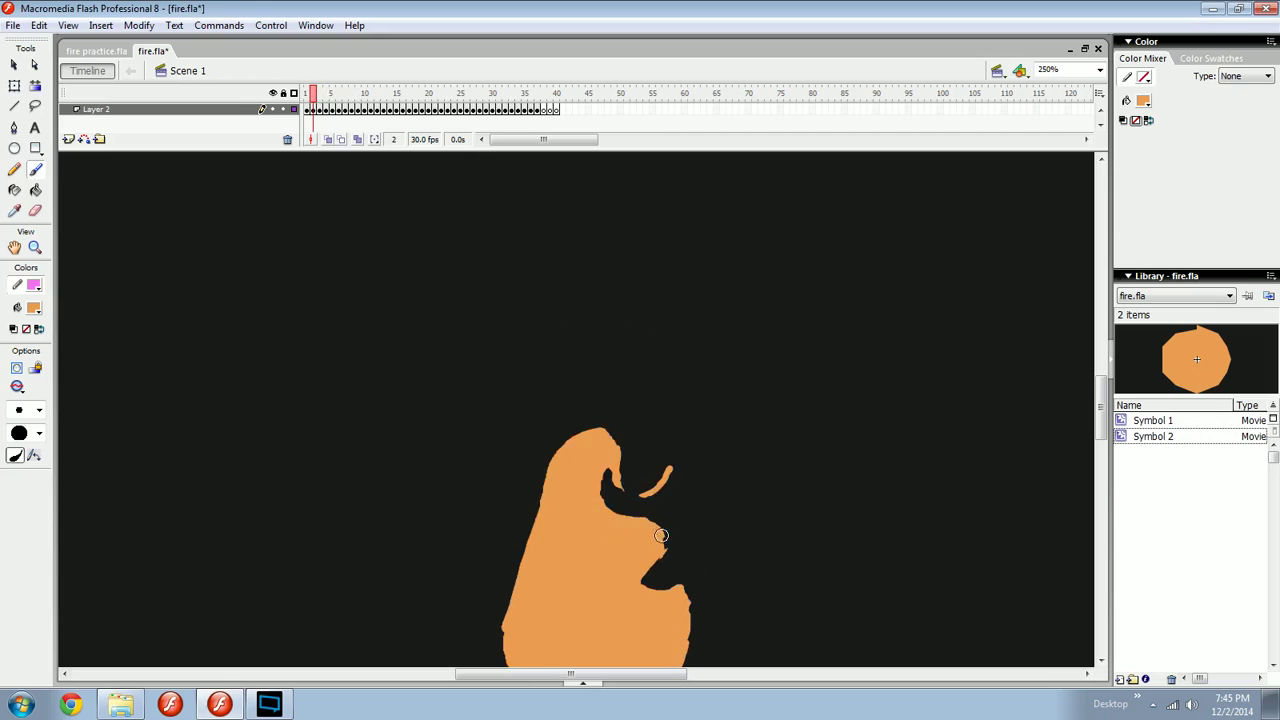
{"action": "key", "text": "period"}
{"action": "key", "text": "period"}
{"action": "key", "text": "comma"}
{"action": "key", "text": "period"}
{"action": "left_click", "coordinate": [654, 520]}
{"action": "key", "text": "comma"}
{"action": "key", "text": "period"}
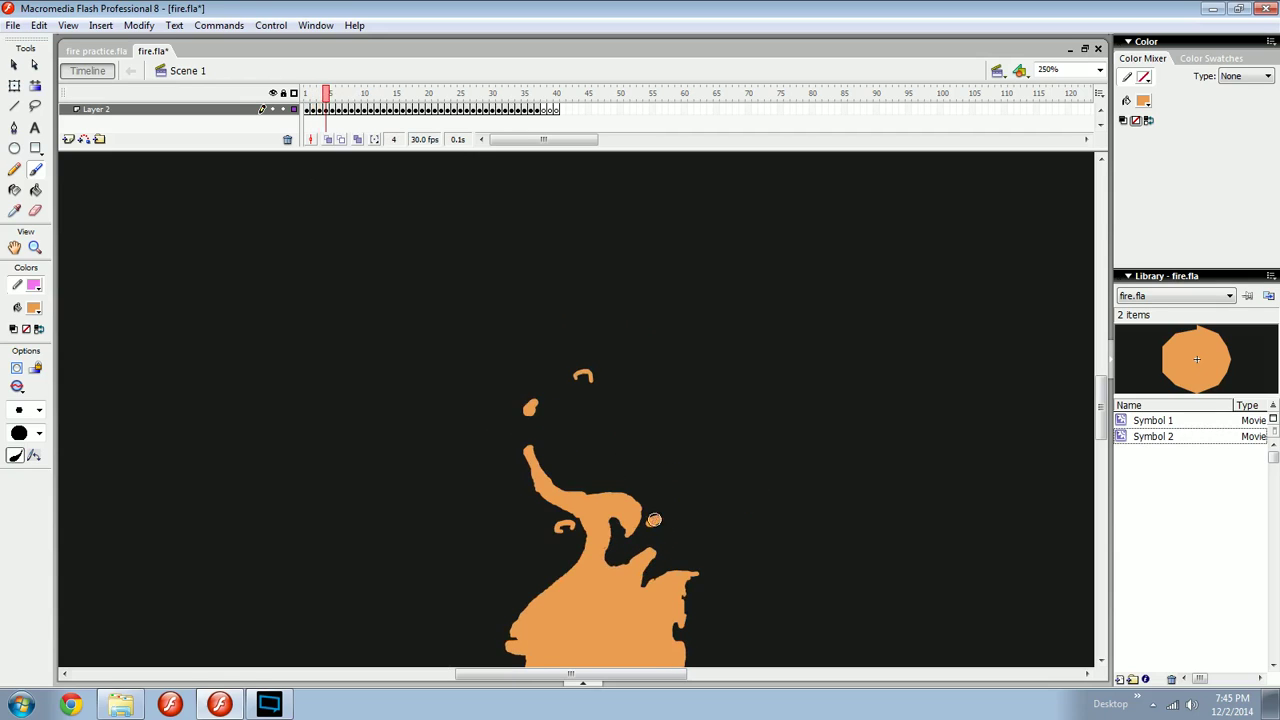
Carry the ember beside the flame's curled tongue outward frame by frame from frame 5 through frame 15.
{"action": "key", "text": "period"}
{"action": "key", "text": "period"}
{"action": "key", "text": "period"}
{"action": "key", "text": "period"}
{"action": "key", "text": "period"}
{"action": "key", "text": "period"}
{"action": "key", "text": "period"}
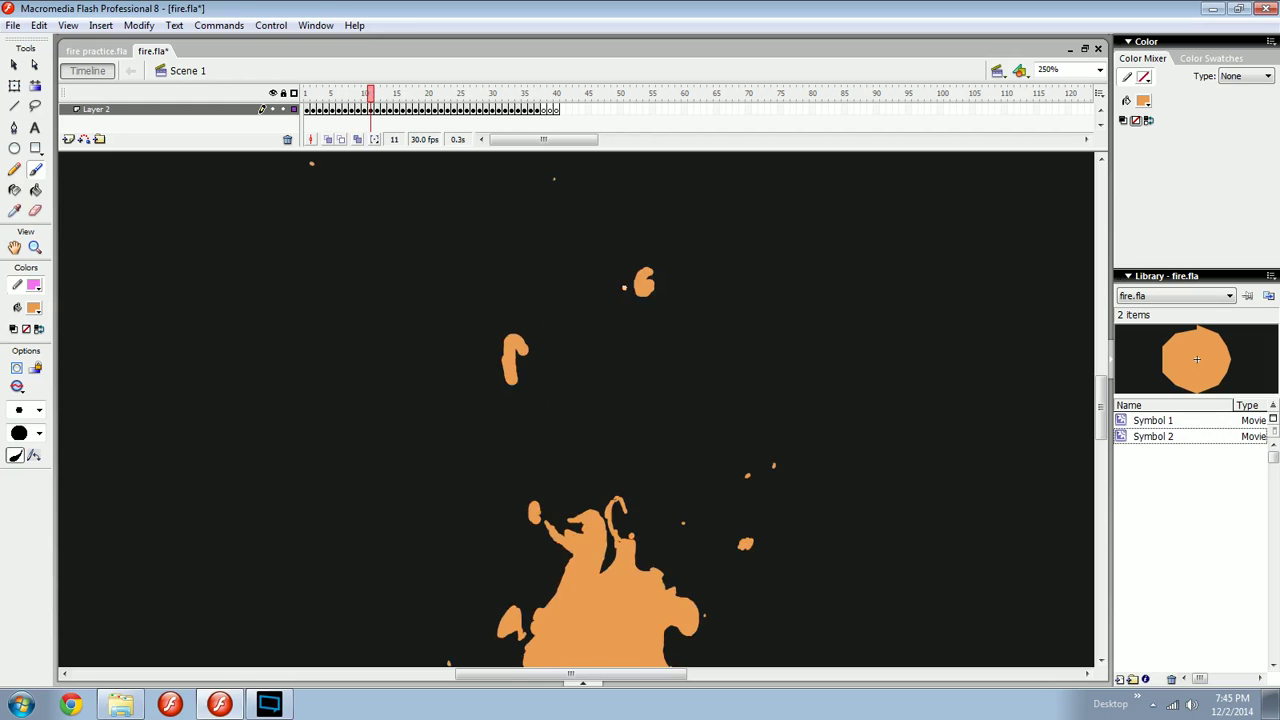
{"action": "key", "text": "period"}
{"action": "key", "text": "period"}
{"action": "key", "text": "period"}
{"action": "key", "text": "period"}
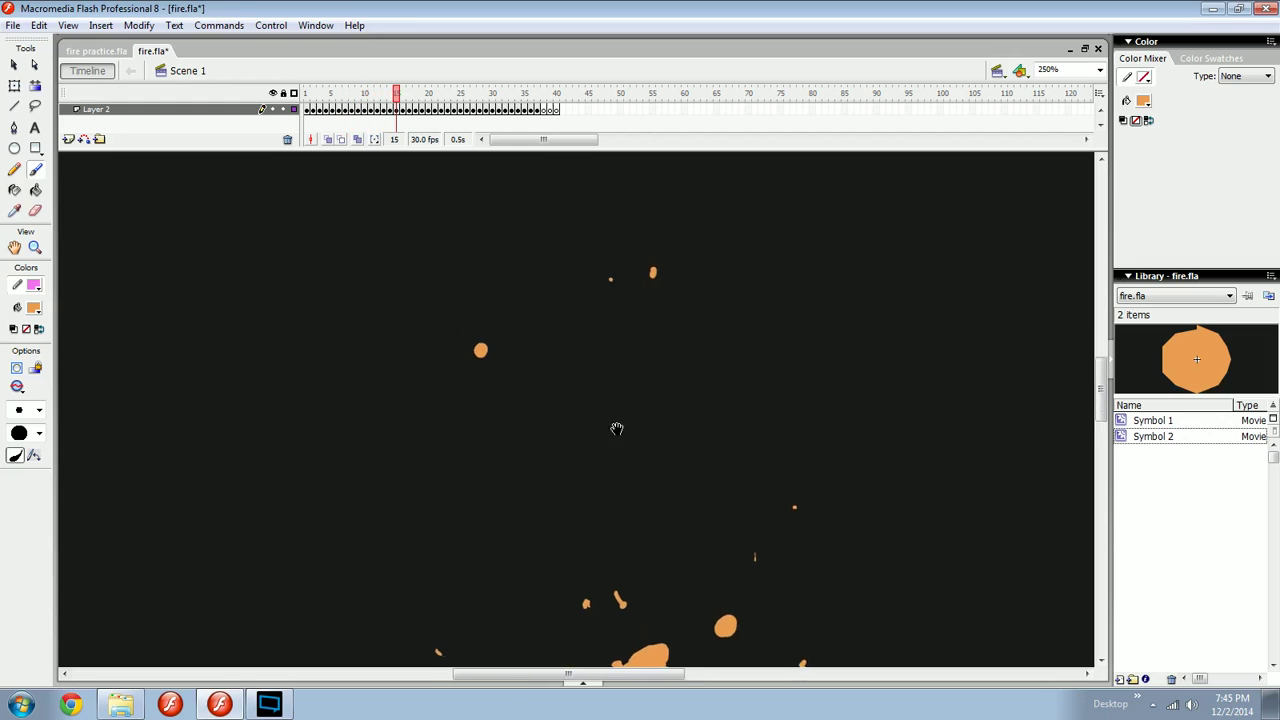
Return to frame 2, compare the opening frames, and dab an ember left of the flame's neck on frame 5.
{"action": "key", "text": "comma"}
{"action": "key", "text": "comma"}
{"action": "key", "text": "comma"}
{"action": "key", "text": "comma"}
{"action": "key", "text": "comma"}
{"action": "key", "text": "comma"}
{"action": "key", "text": "comma"}
{"action": "key", "text": "comma"}
{"action": "key", "text": "comma"}
{"action": "key", "text": "comma"}
{"action": "key", "text": "comma"}
{"action": "key", "text": "comma"}
{"action": "key", "text": "comma"}
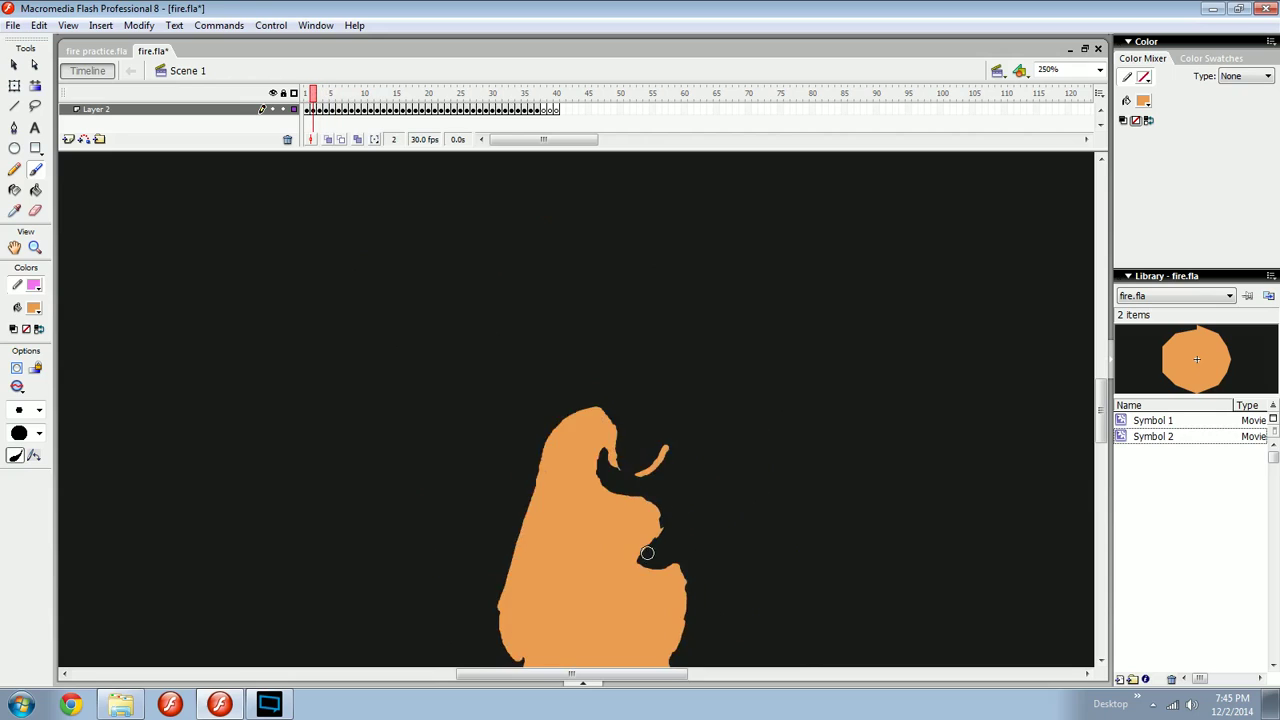
{"action": "key", "text": "period"}
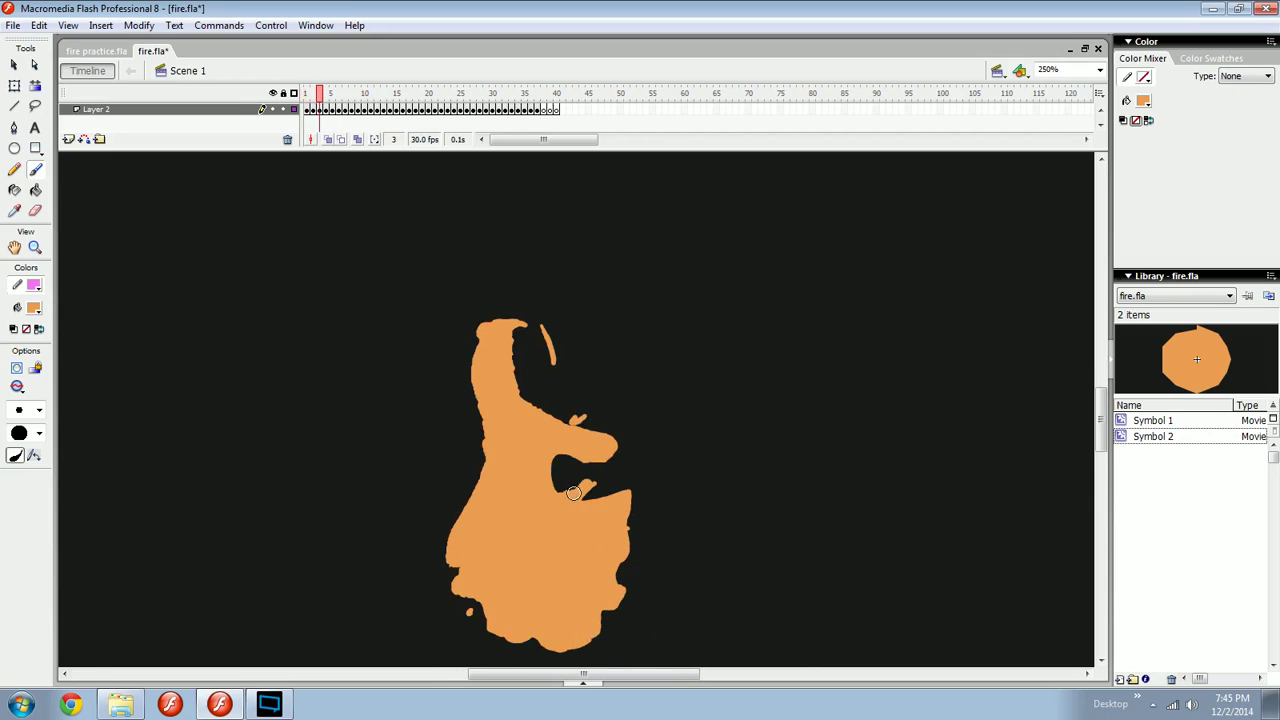
{"action": "key", "text": "period"}
{"action": "key", "text": "comma"}
{"action": "key", "text": "period"}
{"action": "key", "text": "period"}
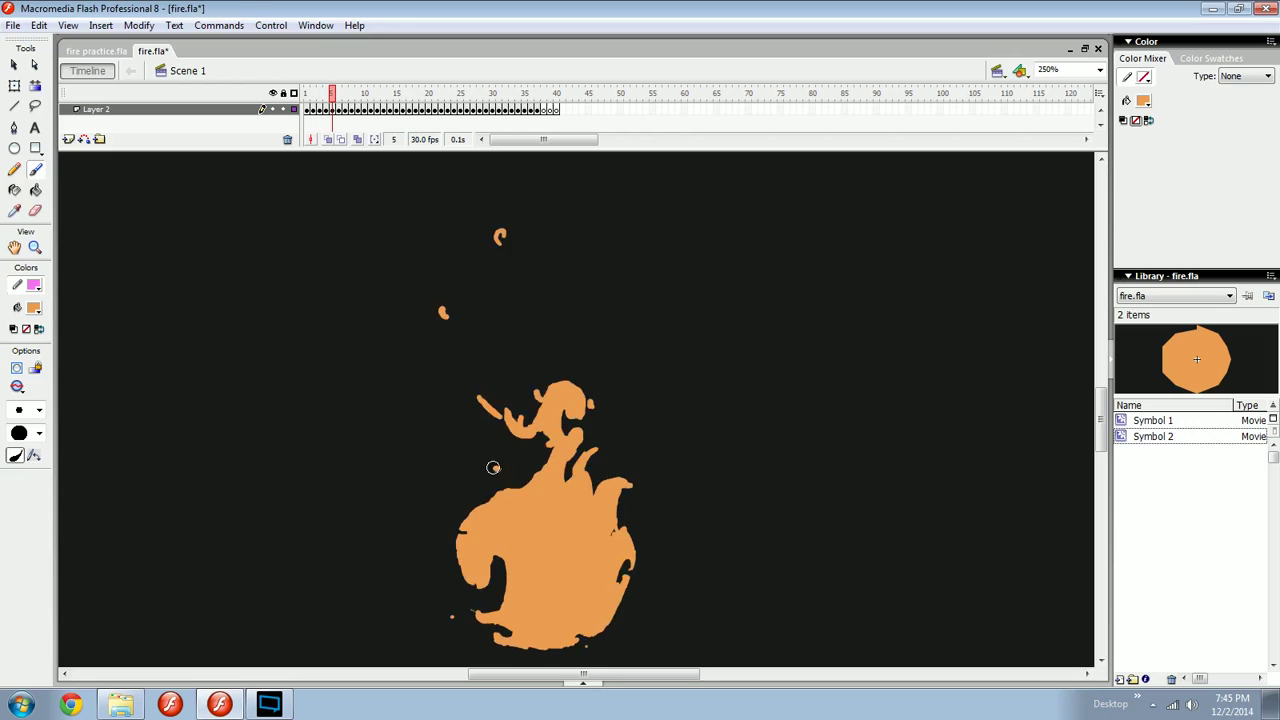
Carry the ember left of the flame's neck up and to the left through frame 13, shrinking it to a speck.
{"action": "key", "text": "period"}
{"action": "key", "text": "period"}
{"action": "key", "text": "period"}
{"action": "key", "text": "period"}
{"action": "key", "text": "period"}
{"action": "key", "text": "period"}
{"action": "key", "text": "period"}
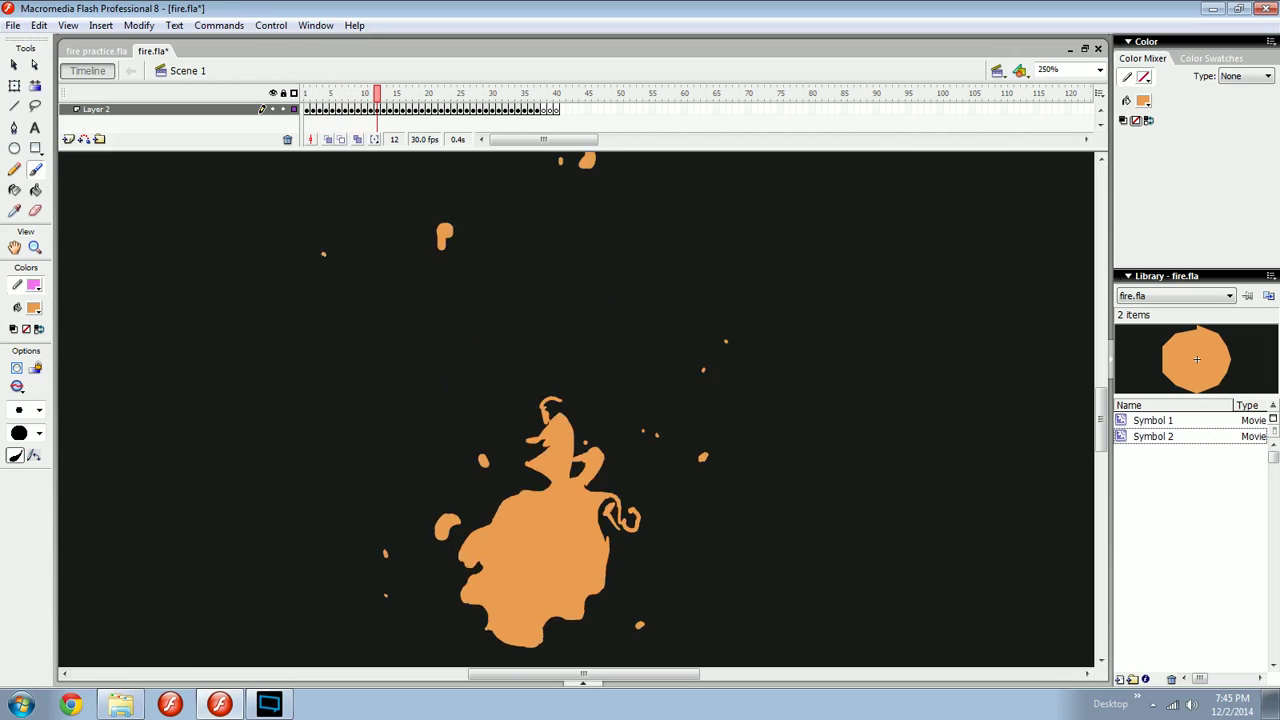
{"action": "key", "text": "period"}
{"action": "left_click_drag", "start_coordinate": [300, 172], "coordinate": [311, 219]}
{"action": "key", "text": "comma"}
{"action": "key", "text": "period"}
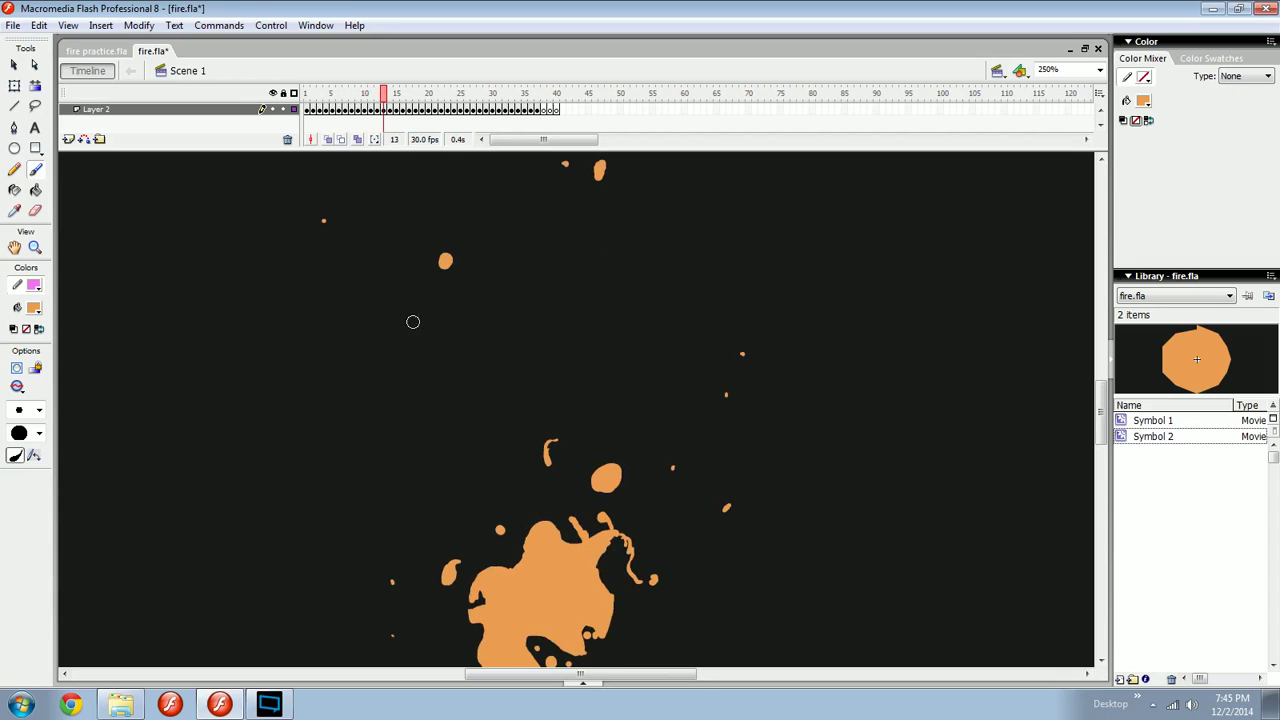
Step back to the opening frames and examine the motion of the flame and its embers from frame 2 through frame 13.
{"action": "key", "text": "comma"}
{"action": "key", "text": "comma"}
{"action": "key", "text": "comma"}
{"action": "key", "text": "comma"}
{"action": "key", "text": "comma"}
{"action": "key", "text": "comma"}
{"action": "key", "text": "comma"}
{"action": "key", "text": "comma"}
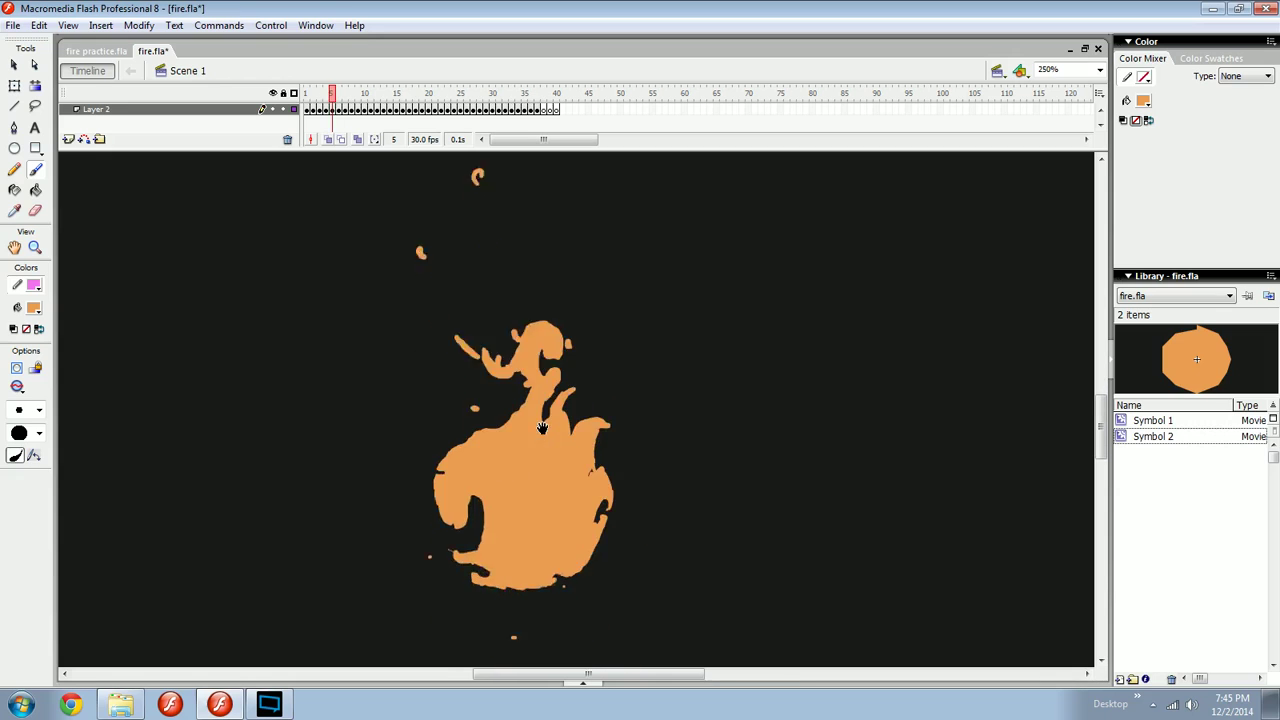
{"action": "key", "text": "comma"}
{"action": "key", "text": "comma"}
{"action": "key", "text": "comma"}
{"action": "key", "text": "period"}
{"action": "key", "text": "period"}
{"action": "key", "text": "period"}
{"action": "key", "text": "period"}
{"action": "key", "text": "period"}
{"action": "key", "text": "period"}
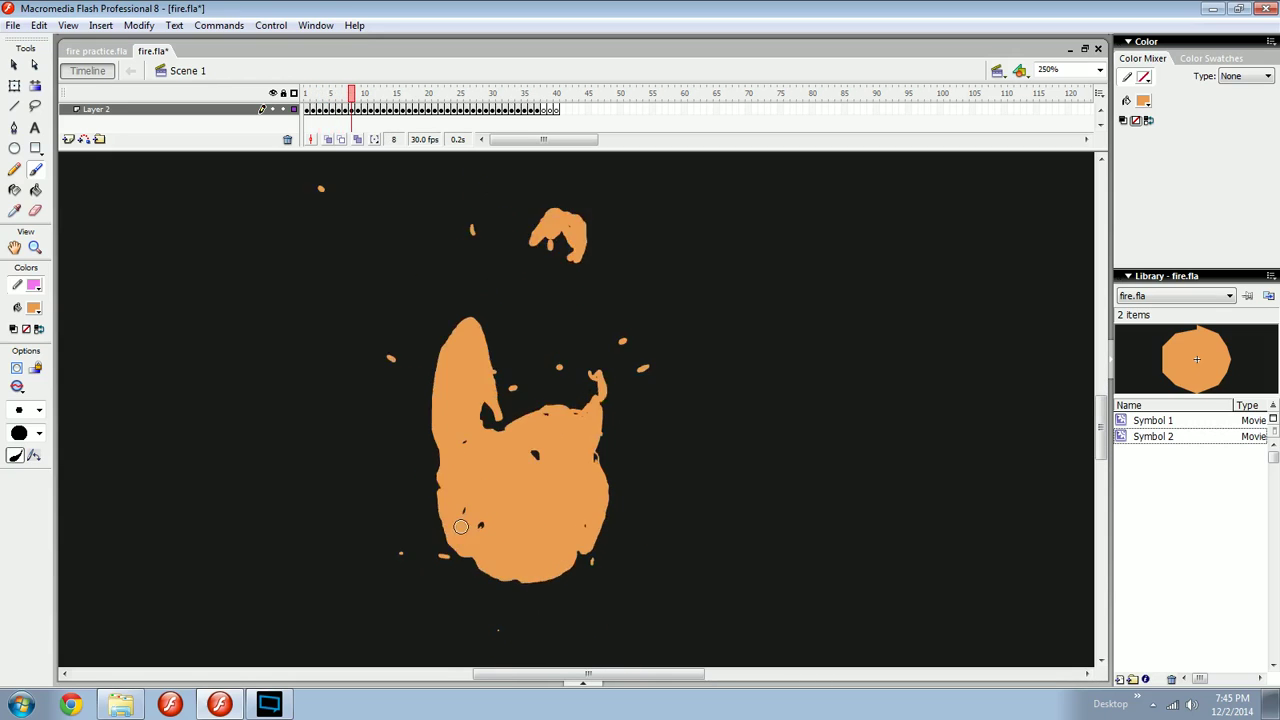
{"action": "key", "text": "period"}
{"action": "key", "text": "period"}
{"action": "key", "text": "period"}
{"action": "key", "text": "period"}
{"action": "key", "text": "period"}
Compare frames 10 to 12 and paint a thin wisp reaching left from the flame's neck on frame 12.
{"action": "key", "text": "comma"}
{"action": "key", "text": "comma"}
{"action": "key", "text": "comma"}
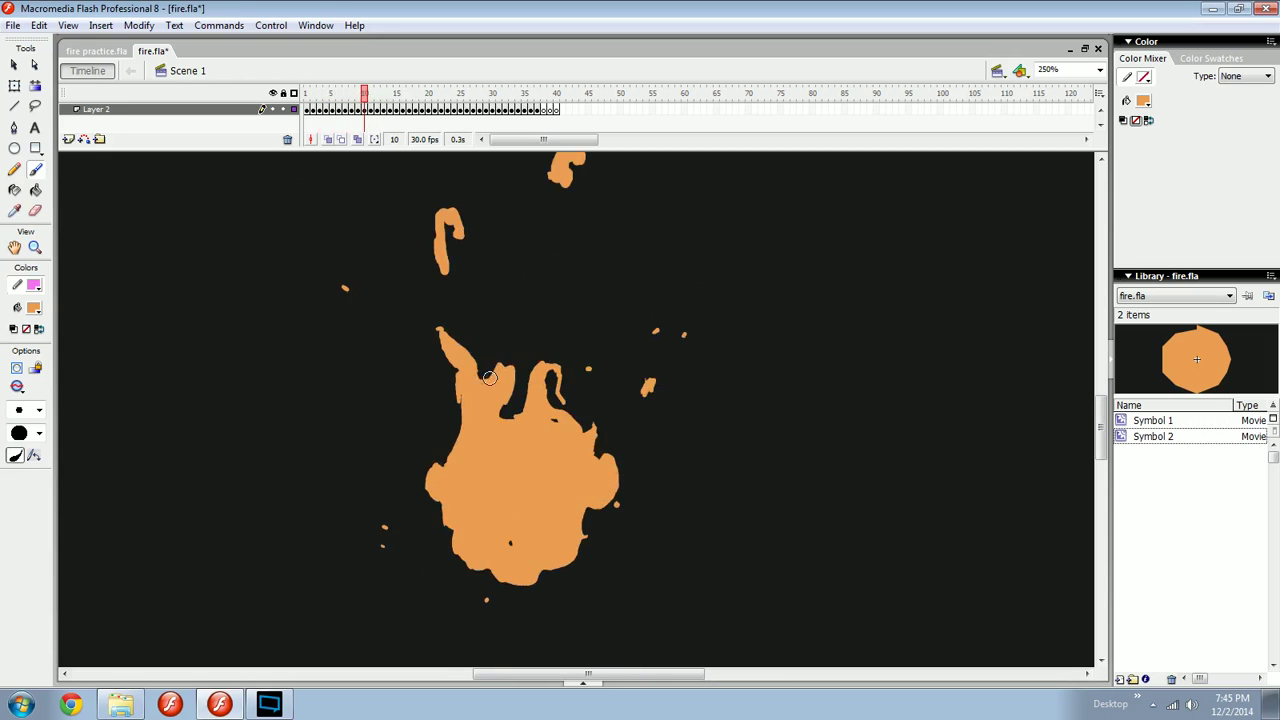
{"action": "key", "text": "period"}
{"action": "key", "text": "period"}
{"action": "key", "text": "comma"}
{"action": "key", "text": "period"}
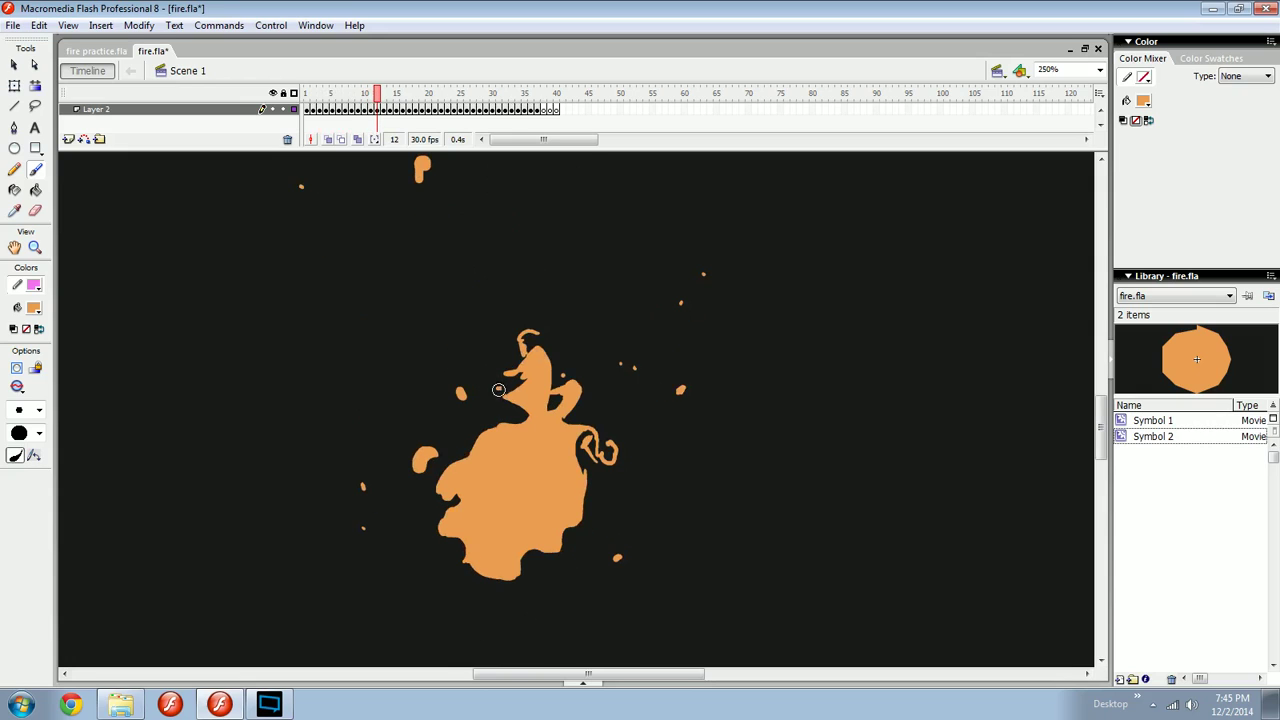
Paint an ember drifting away on the right side of the breaking flame, carrying it through frame 20 and beyond.
{"action": "key", "text": "period"}
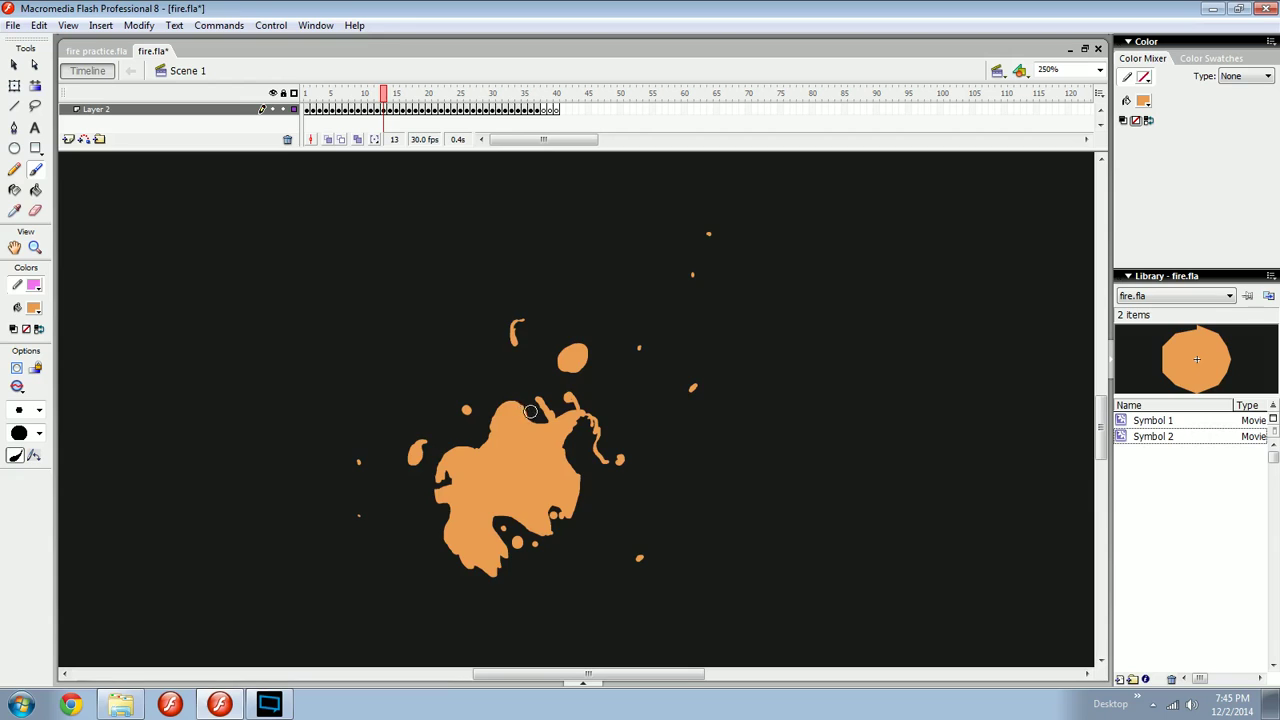
{"action": "key", "text": "period"}
{"action": "key", "text": "period"}
{"action": "key", "text": "period"}
{"action": "key", "text": "period"}
{"action": "key", "text": "period"}
{"action": "key", "text": "period"}
{"action": "key", "text": "period"}
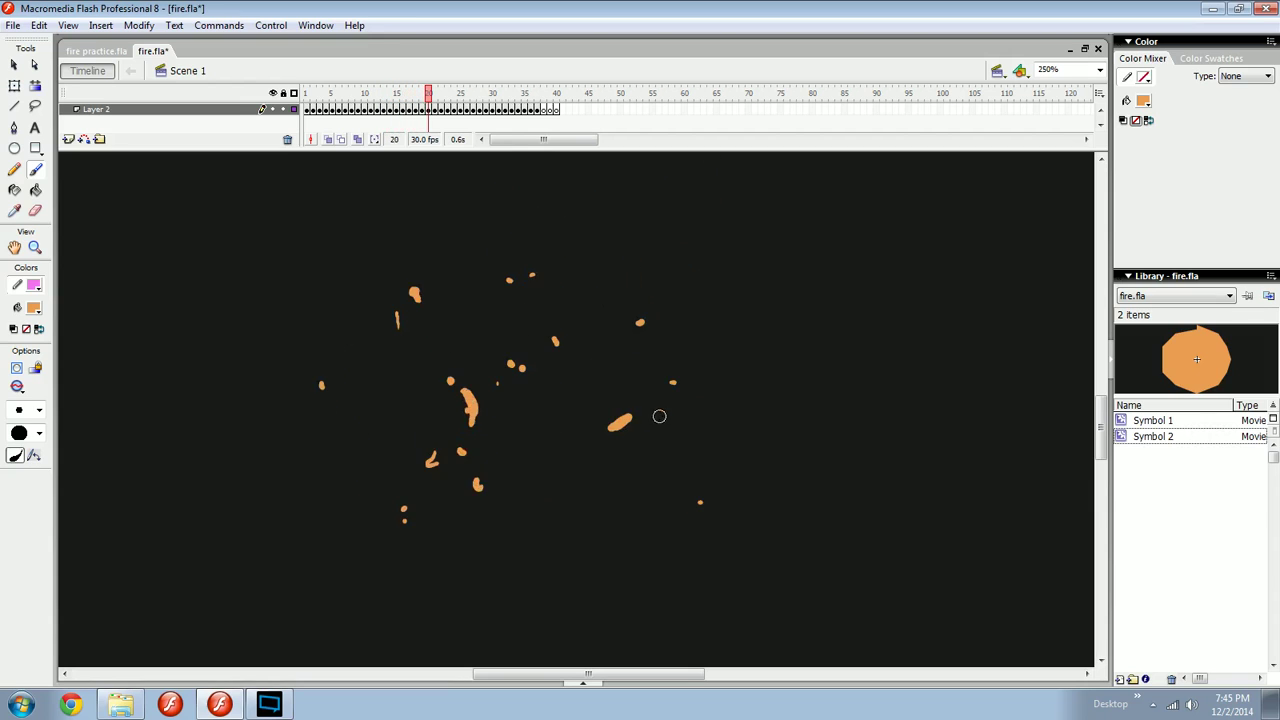
{"action": "key", "text": "period"}
{"action": "key", "text": "period"}
{"action": "key", "text": "period"}
{"action": "key", "text": "period"}
{"action": "key", "text": "period"}
{"action": "key", "text": "period"}
{"action": "key", "text": "period"}
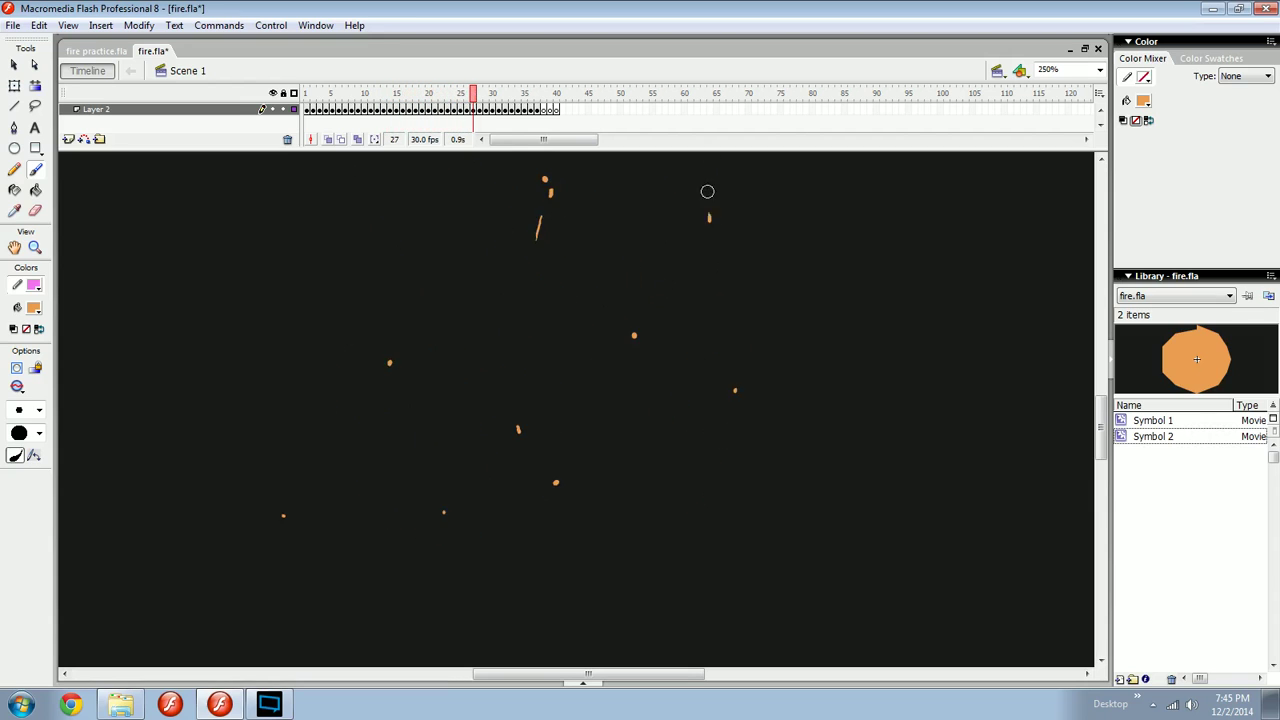
{"action": "key", "text": "period"}
{"action": "left_click_drag", "start_coordinate": [707, 191], "coordinate": [696, 349]}
Step back to frame 12 and examine how the flame breaks apart from there through frame 17.
{"action": "key", "text": "comma"}
{"action": "key", "text": "comma"}
{"action": "key", "text": "comma"}
{"action": "key", "text": "comma"}
{"action": "key", "text": "comma"}
{"action": "key", "text": "comma"}
{"action": "key", "text": "comma"}
{"action": "key", "text": "comma"}
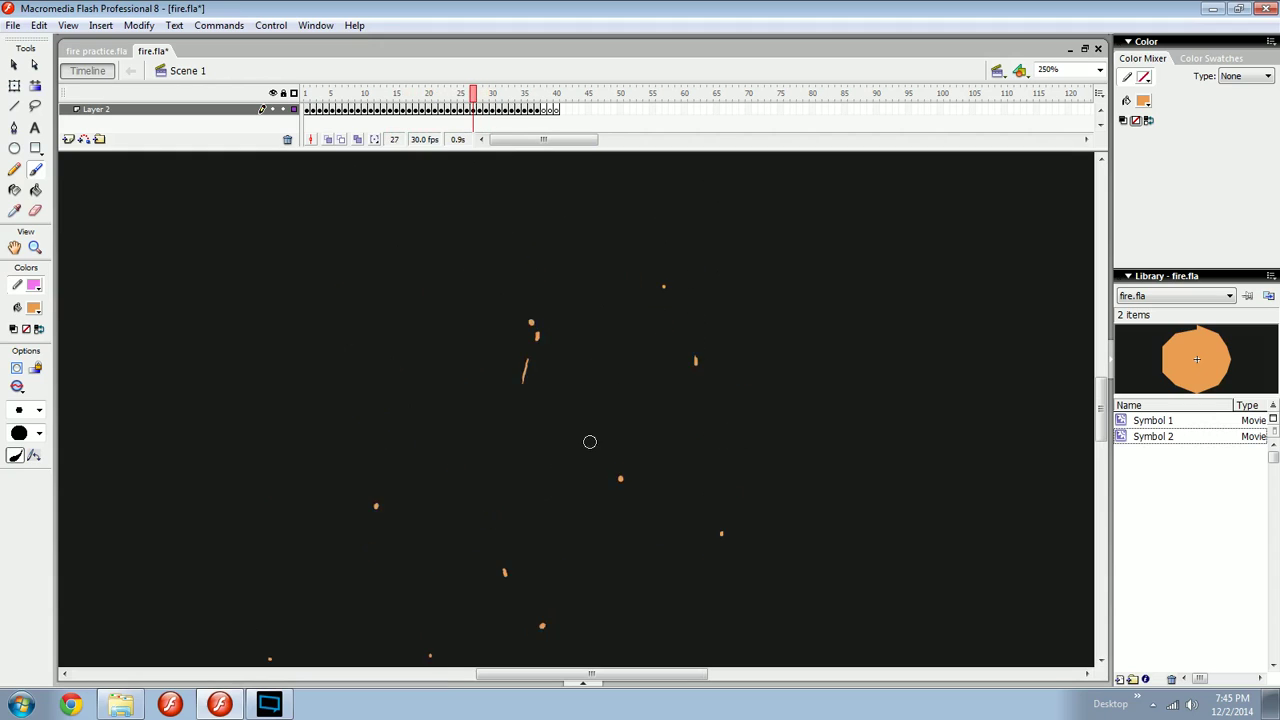
{"action": "key", "text": "comma"}
{"action": "key", "text": "comma"}
{"action": "key", "text": "comma"}
{"action": "key", "text": "comma"}
{"action": "key", "text": "comma"}
{"action": "key", "text": "comma"}
{"action": "key", "text": "comma"}
{"action": "key", "text": "comma"}
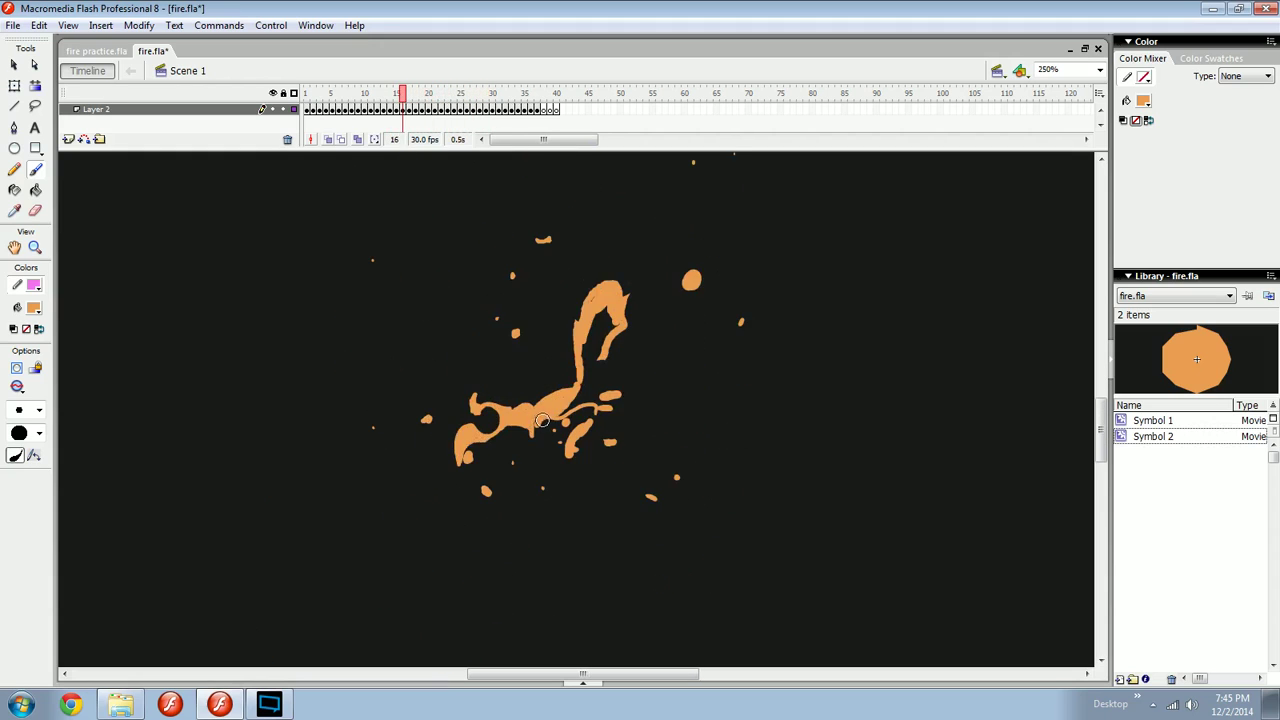
{"action": "key", "text": "comma"}
{"action": "key", "text": "comma"}
{"action": "key", "text": "period"}
{"action": "key", "text": "period"}
{"action": "key", "text": "period"}
{"action": "key", "text": "period"}
{"action": "key", "text": "period"}
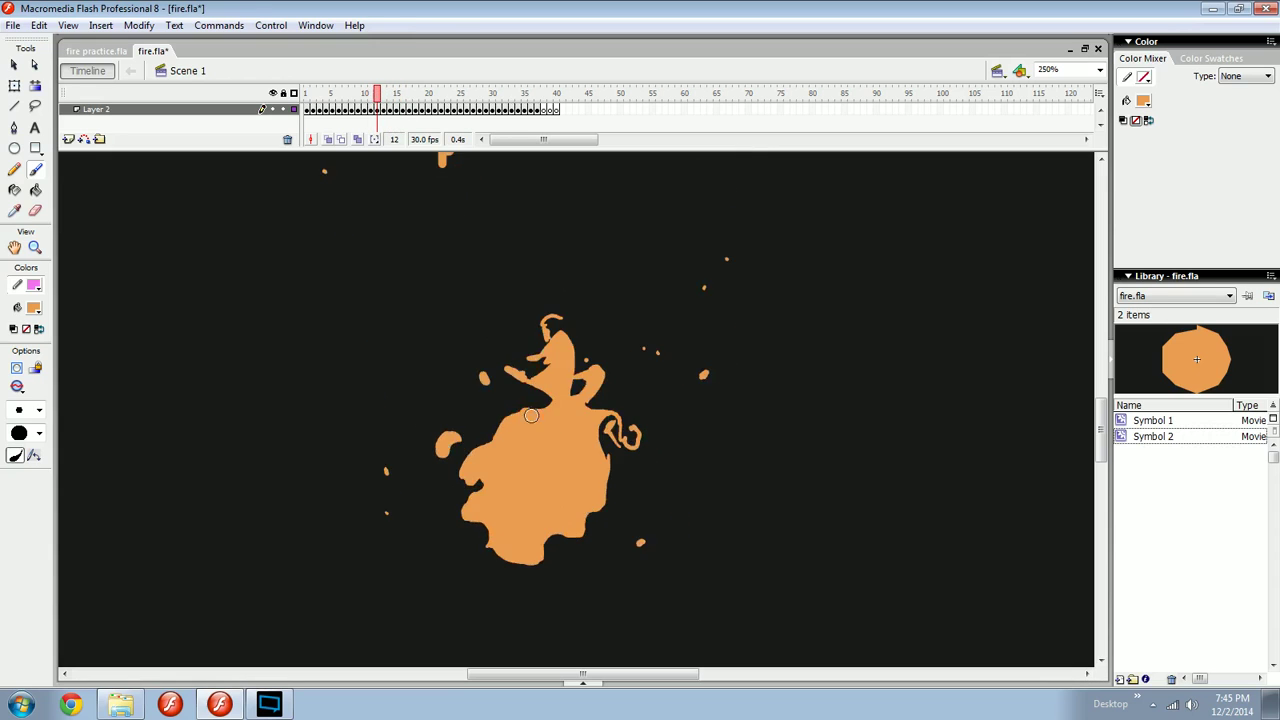
{"action": "key", "text": "period"}
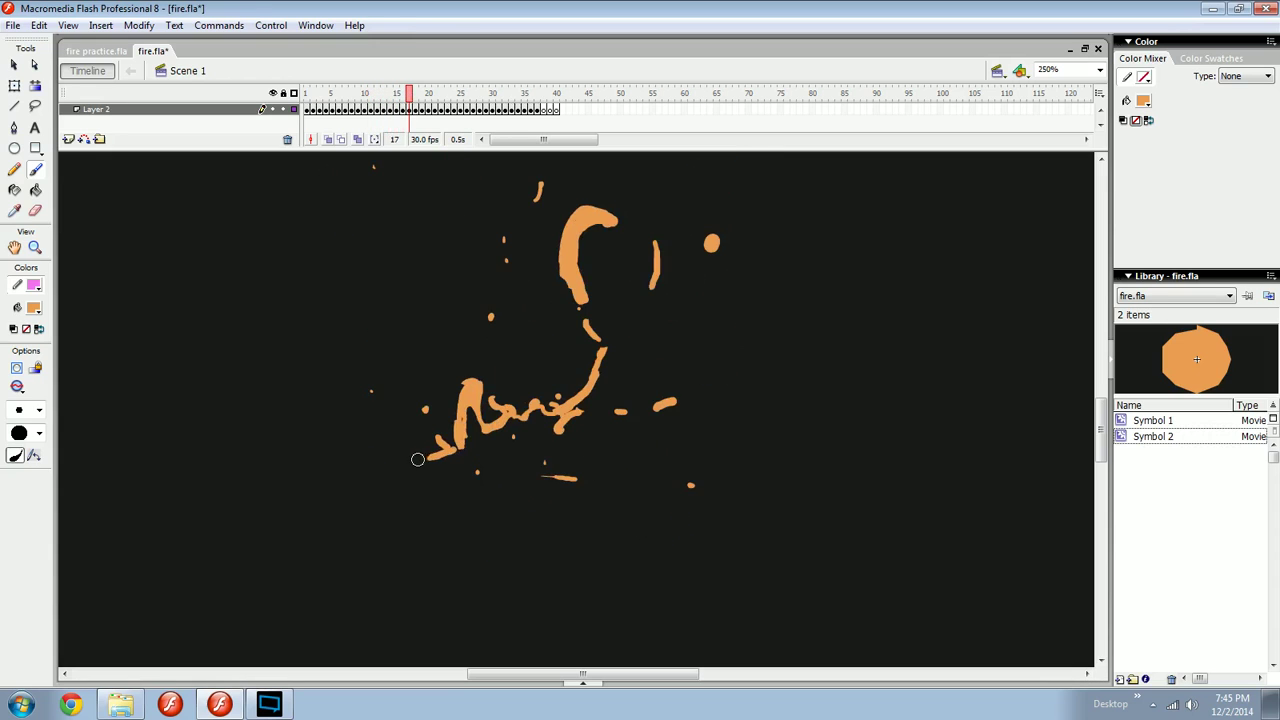
Paint an ember breaking off the flame's lower-left end after frame 17, carry it outward through frame 24 and beyond, and save the file.
{"action": "key", "text": "period"}
{"action": "key", "text": "period"}
{"action": "key", "text": "period"}
{"action": "key", "text": "period"}
{"action": "key", "text": "period"}
{"action": "key", "text": "period"}
{"action": "key", "text": "period"}
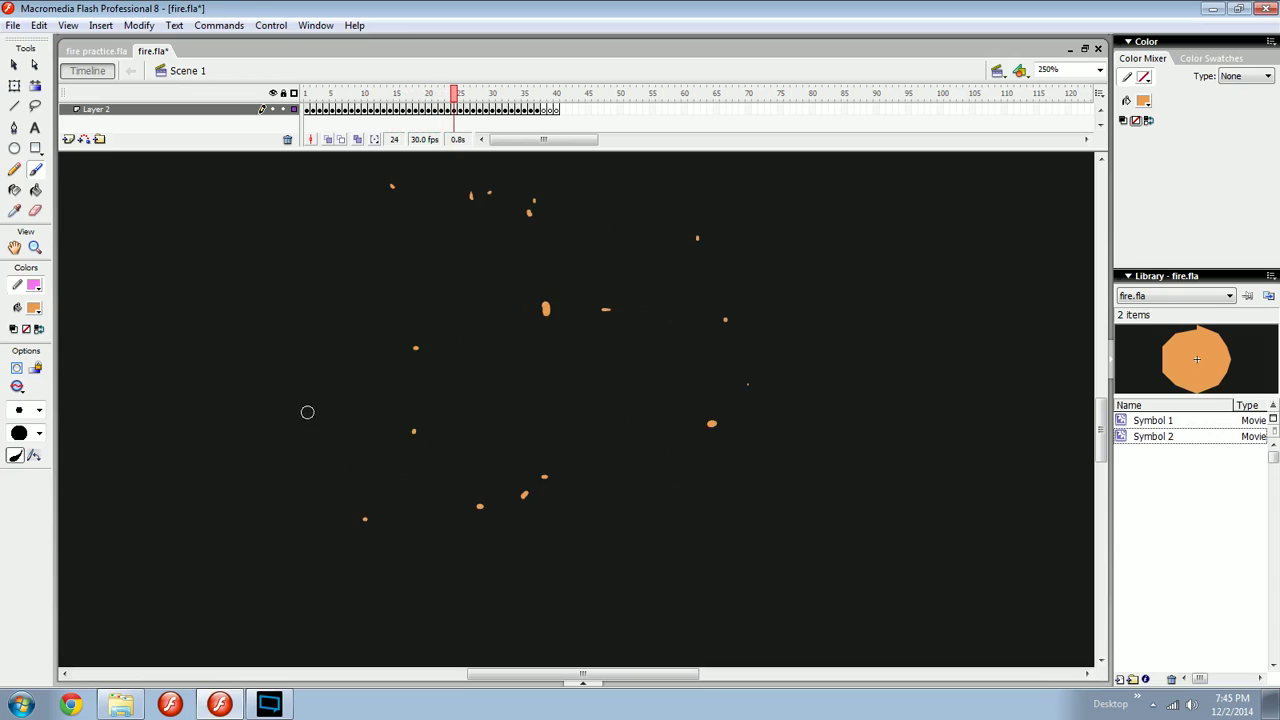
{"action": "key", "text": "period"}
{"action": "key", "text": "period"}
{"action": "key", "text": "period"}
{"action": "key", "text": "period"}
{"action": "key", "text": "period"}
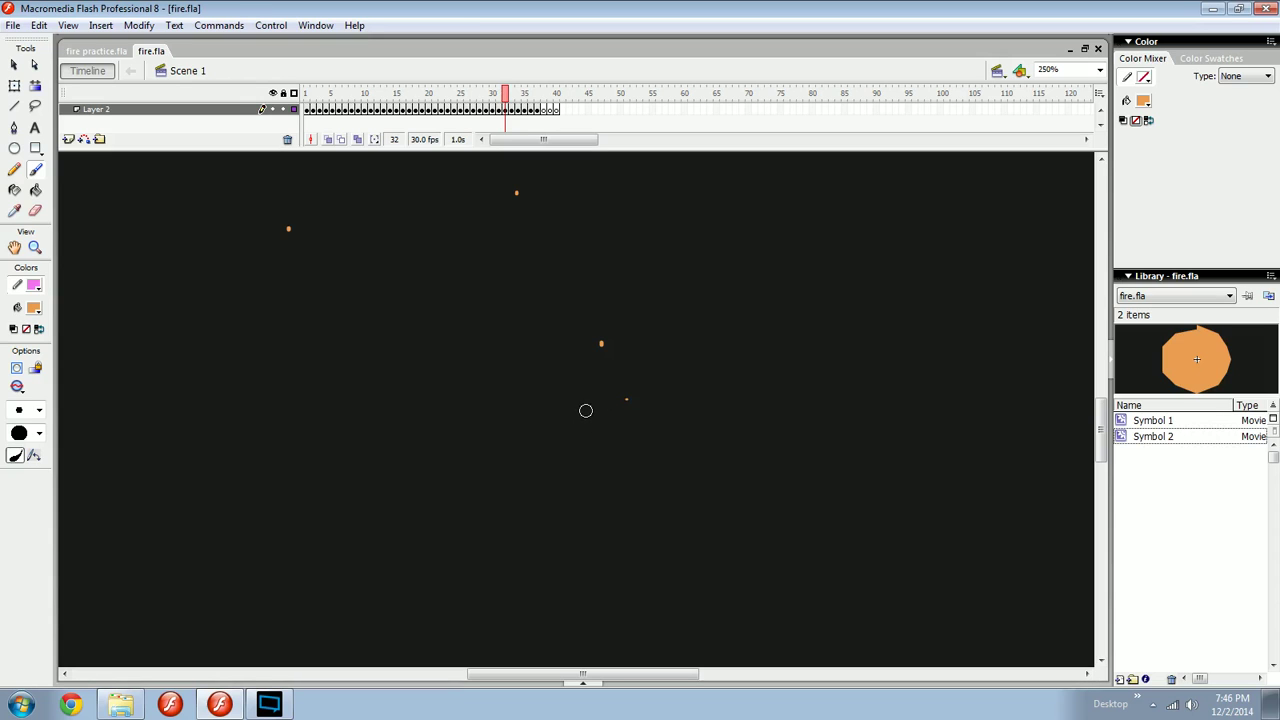
Return to frame 18, compare it with the neighbouring frames, and dab an ember between the wisps on the flame's right side.
{"action": "key", "text": "comma"}
{"action": "key", "text": "comma"}
{"action": "key", "text": "comma"}
{"action": "key", "text": "comma"}
{"action": "key", "text": "comma"}
{"action": "key", "text": "comma"}
{"action": "key", "text": "comma"}
{"action": "key", "text": "comma"}
{"action": "key", "text": "comma"}
{"action": "key", "text": "comma"}
{"action": "key", "text": "comma"}
{"action": "key", "text": "comma"}
{"action": "key", "text": "comma"}
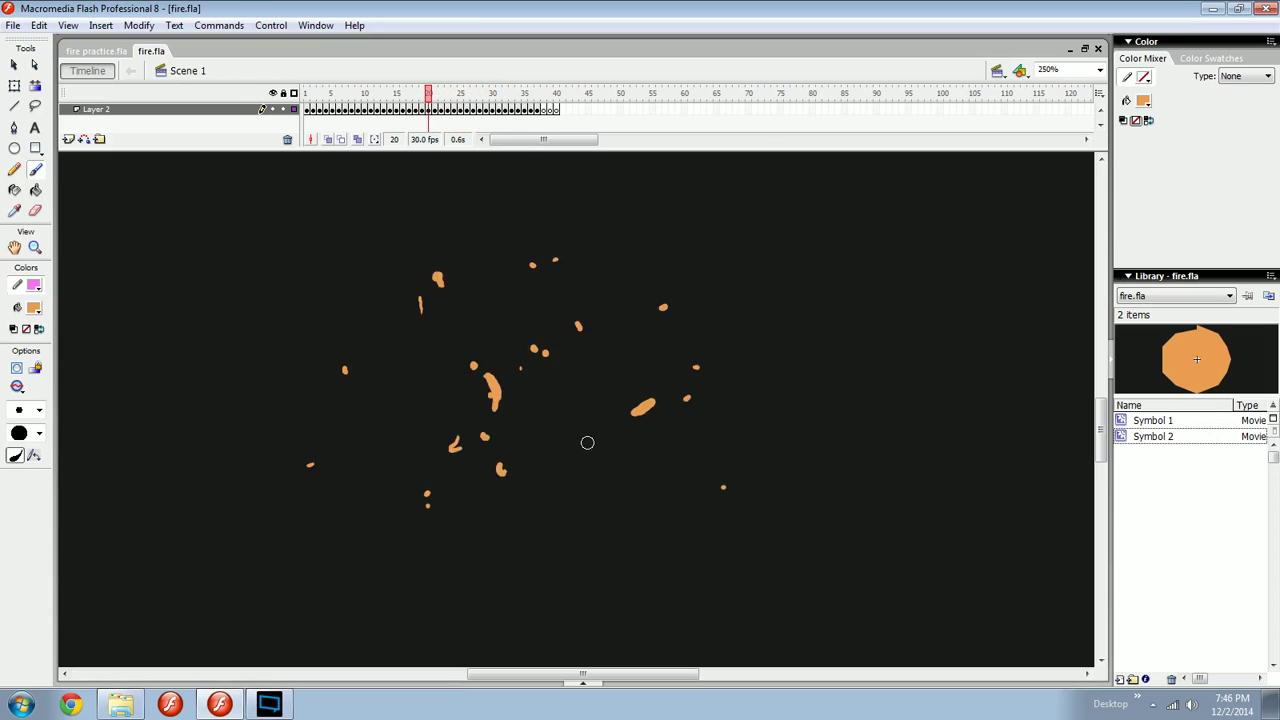
{"action": "key", "text": "comma"}
{"action": "key", "text": "comma"}
{"action": "key", "text": "period"}
{"action": "key", "text": "period"}
{"action": "key", "text": "period"}
{"action": "key", "text": "period"}
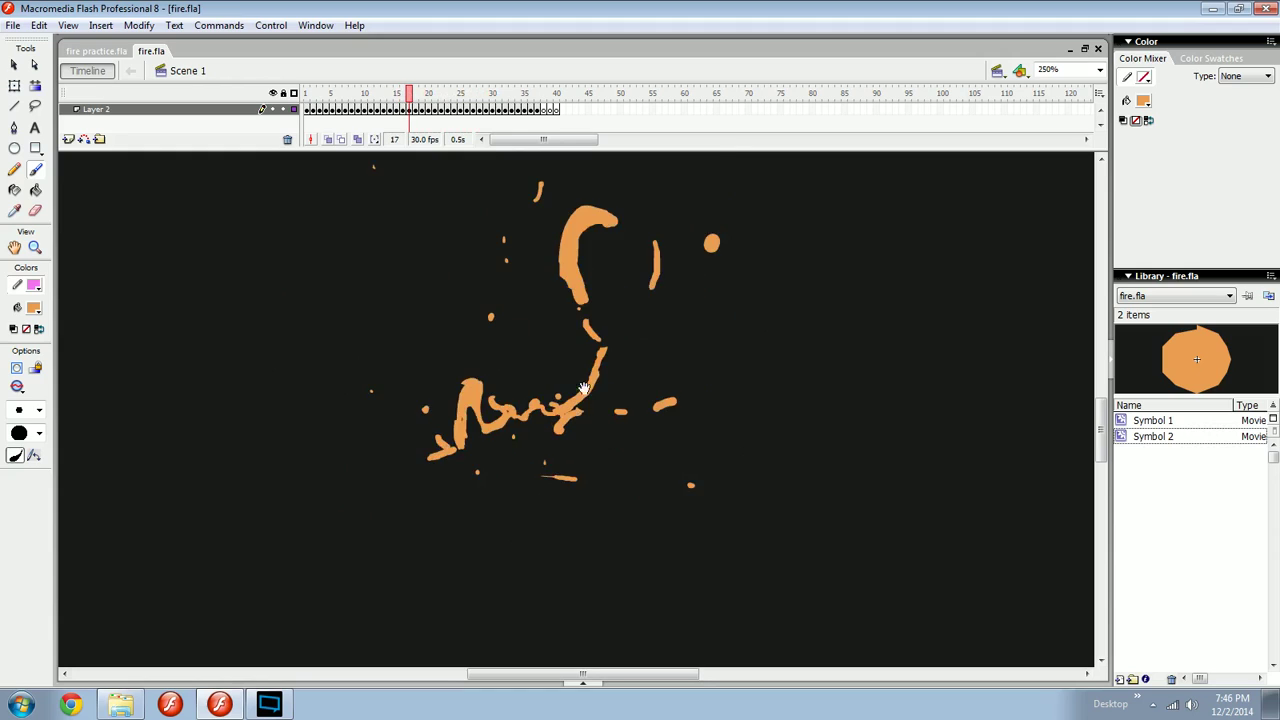
{"action": "key", "text": "comma"}
{"action": "key", "text": "period"}
{"action": "key", "text": "period"}
{"action": "key", "text": "comma"}
{"action": "key", "text": "comma"}
{"action": "key", "text": "period"}
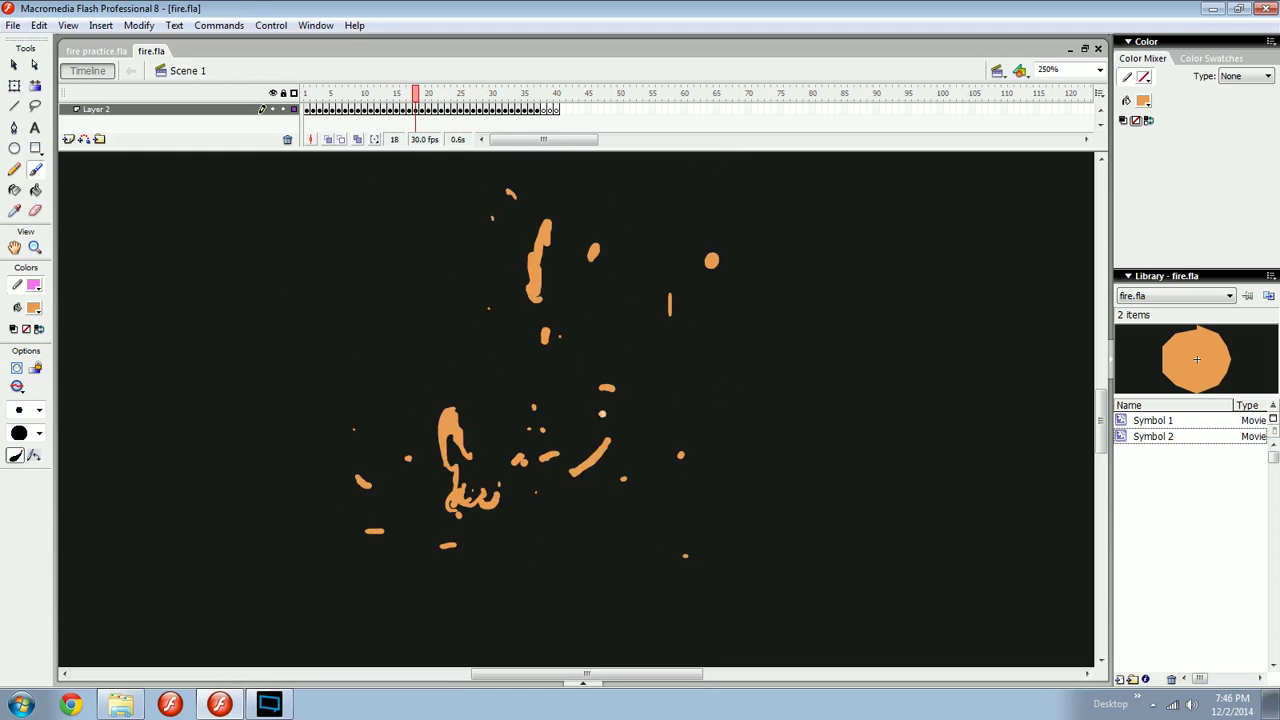
{"action": "left_click_drag", "start_coordinate": [603, 414], "coordinate": [610, 412]}
Carry the new ember from frame 19 through the following frames past frame 23 and save the file.
{"action": "key", "text": "period"}
{"action": "key", "text": "period"}
{"action": "key", "text": "period"}
{"action": "key", "text": "period"}
{"action": "key", "text": "period"}
{"action": "key", "text": "period"}
{"action": "key", "text": "period"}
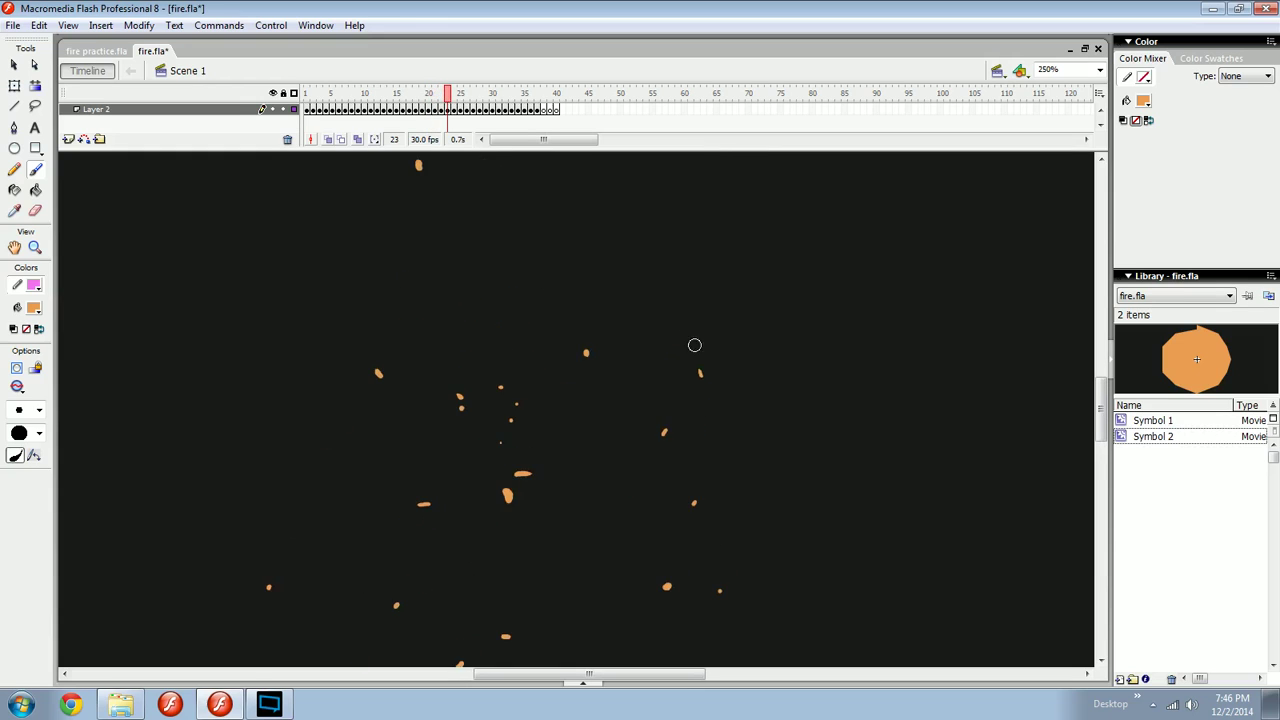
{"action": "key", "text": "period"}
{"action": "key", "text": "period"}
Choose a larger brush size for bigger embers and go back to frame 15, where the flame breaks apart.
{"action": "key", "text": "ctrl+minus"}
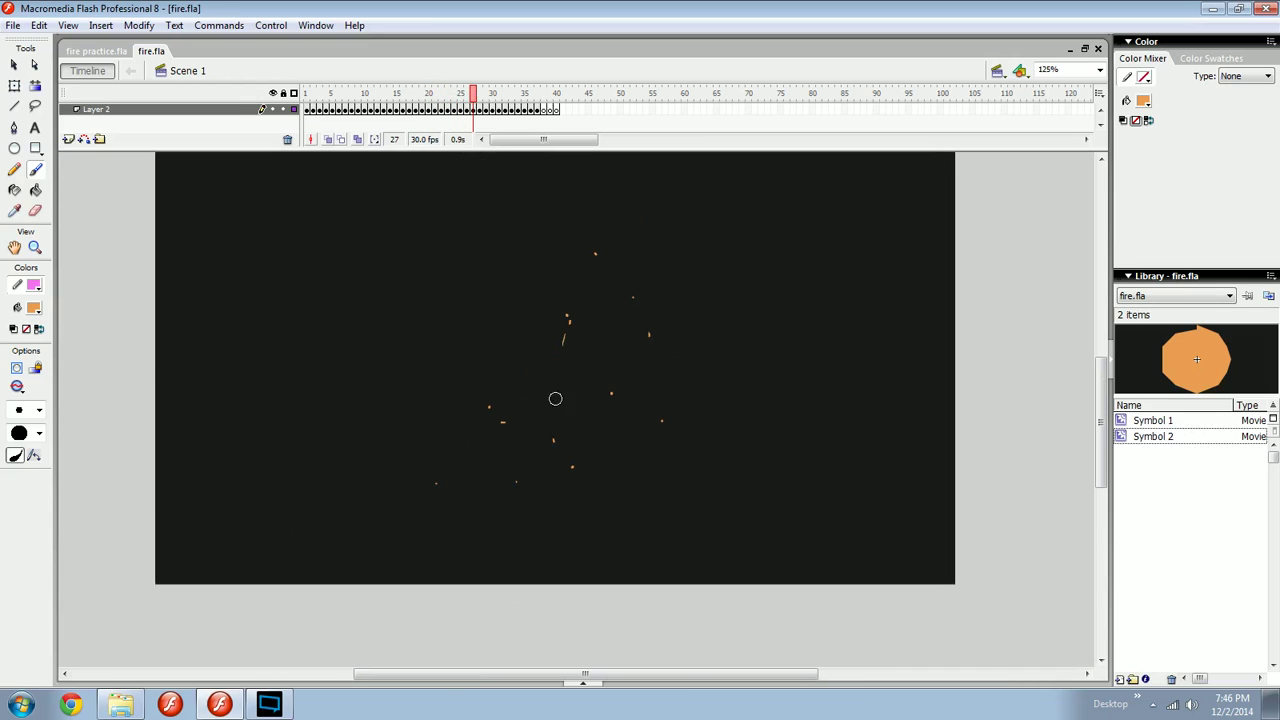
{"action": "left_click", "coordinate": [38, 410]}
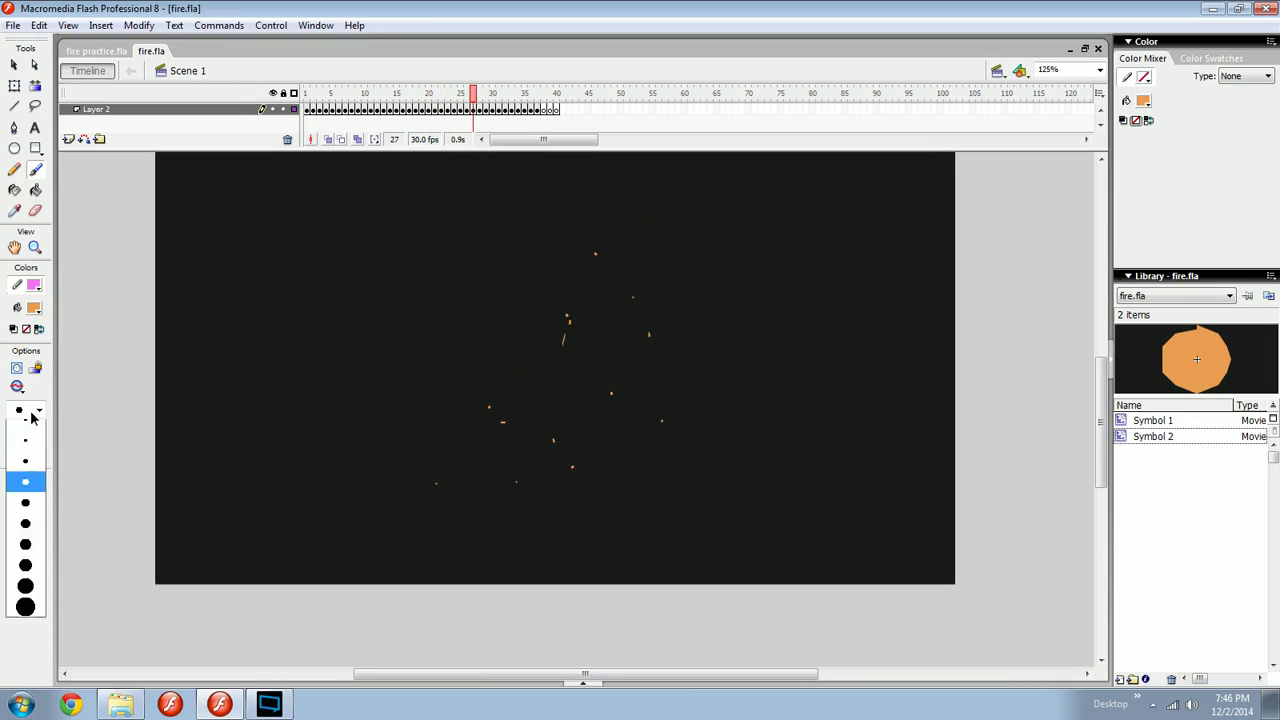
{"action": "left_click", "coordinate": [22, 572]}
{"action": "key", "text": "comma"}
{"action": "key", "text": "comma"}
{"action": "key", "text": "comma"}
{"action": "key", "text": "comma"}
{"action": "key", "text": "comma"}
{"action": "key", "text": "comma"}
{"action": "key", "text": "comma"}
{"action": "key", "text": "comma"}
{"action": "key", "text": "comma"}
{"action": "key", "text": "comma"}
{"action": "key", "text": "comma"}
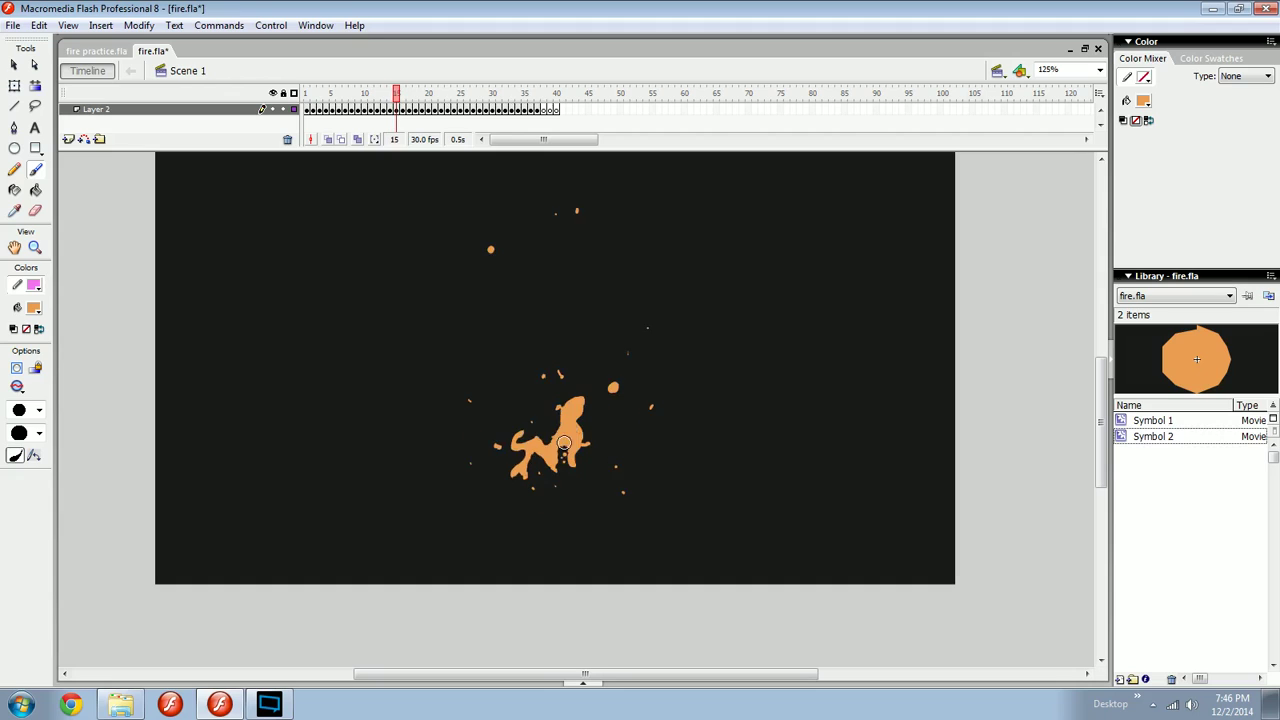
Paint a large ember breaking off the flame's right side at frame 16 and carry it upward through frame 27.
{"action": "key", "text": "period"}
{"action": "key", "text": "period"}
{"action": "key", "text": "period"}
{"action": "key", "text": "period"}
{"action": "key", "text": "period"}
{"action": "key", "text": "period"}
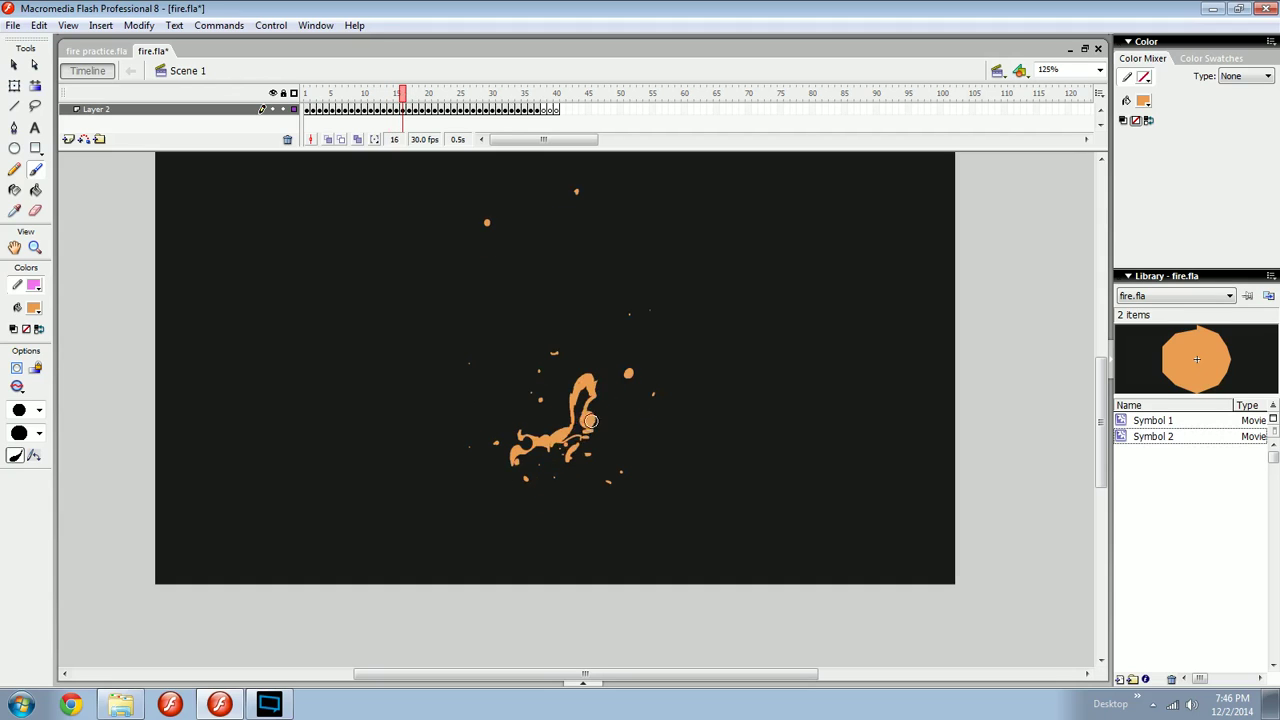
{"action": "key", "text": "period"}
{"action": "key", "text": "period"}
{"action": "key", "text": "period"}
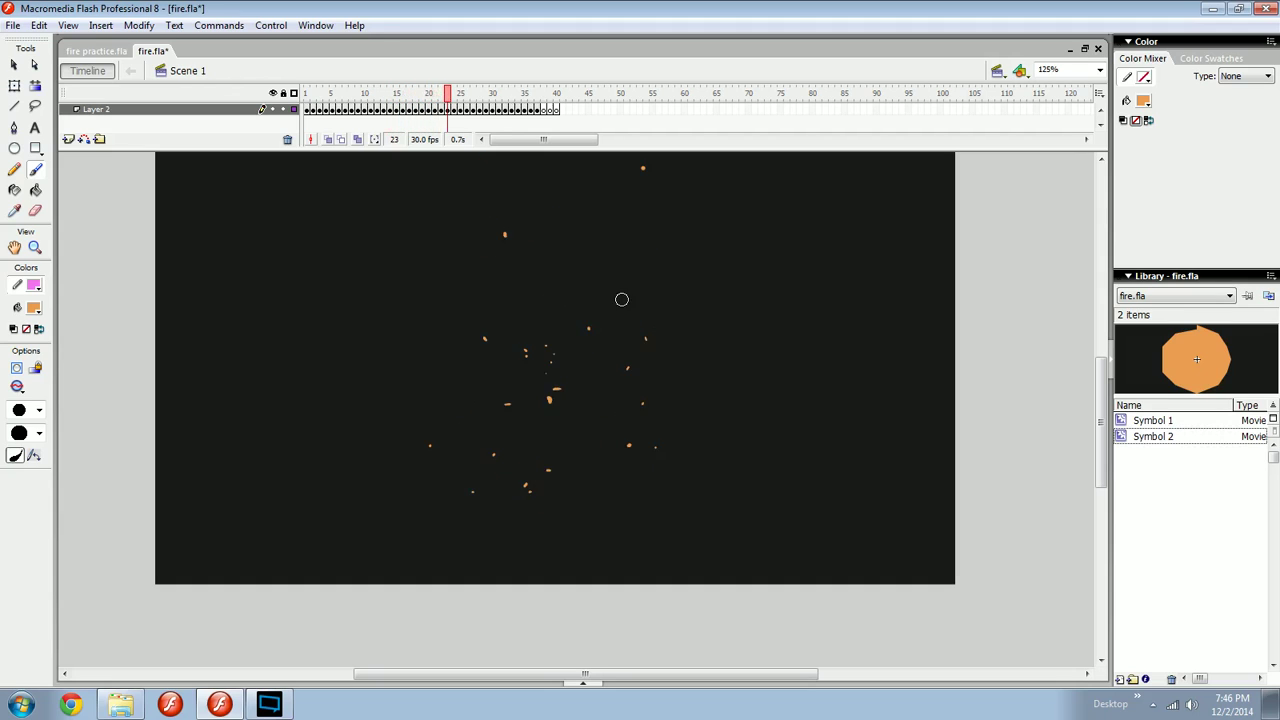
{"action": "key", "text": "period"}
{"action": "left_click_drag", "start_coordinate": [551, 201], "coordinate": [558, 274]}
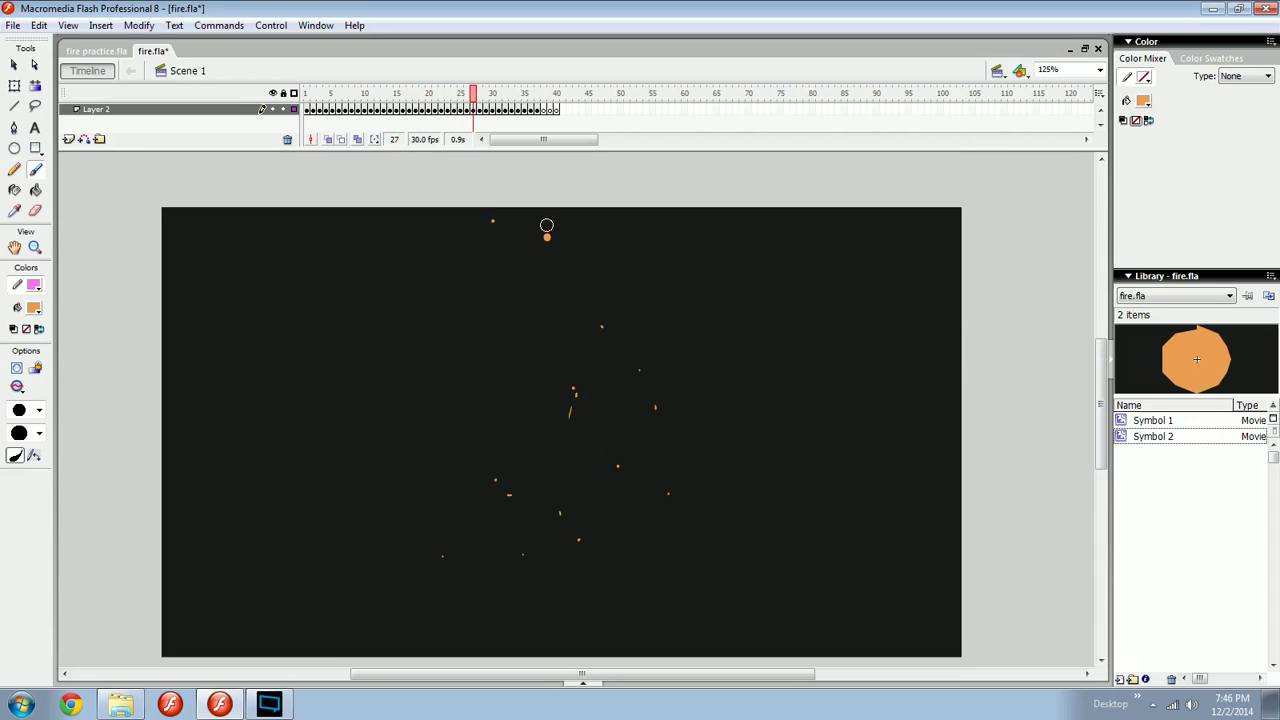
Return to frame 16, start a second large ember low in the breaking flame, and carry it to frame 19.
{"action": "key", "text": "comma"}
{"action": "key", "text": "comma"}
{"action": "key", "text": "comma"}
{"action": "key", "text": "comma"}
{"action": "key", "text": "comma"}
{"action": "key", "text": "comma"}
{"action": "key", "text": "comma"}
{"action": "key", "text": "comma"}
{"action": "key", "text": "comma"}
{"action": "key", "text": "comma"}
{"action": "key", "text": "comma"}
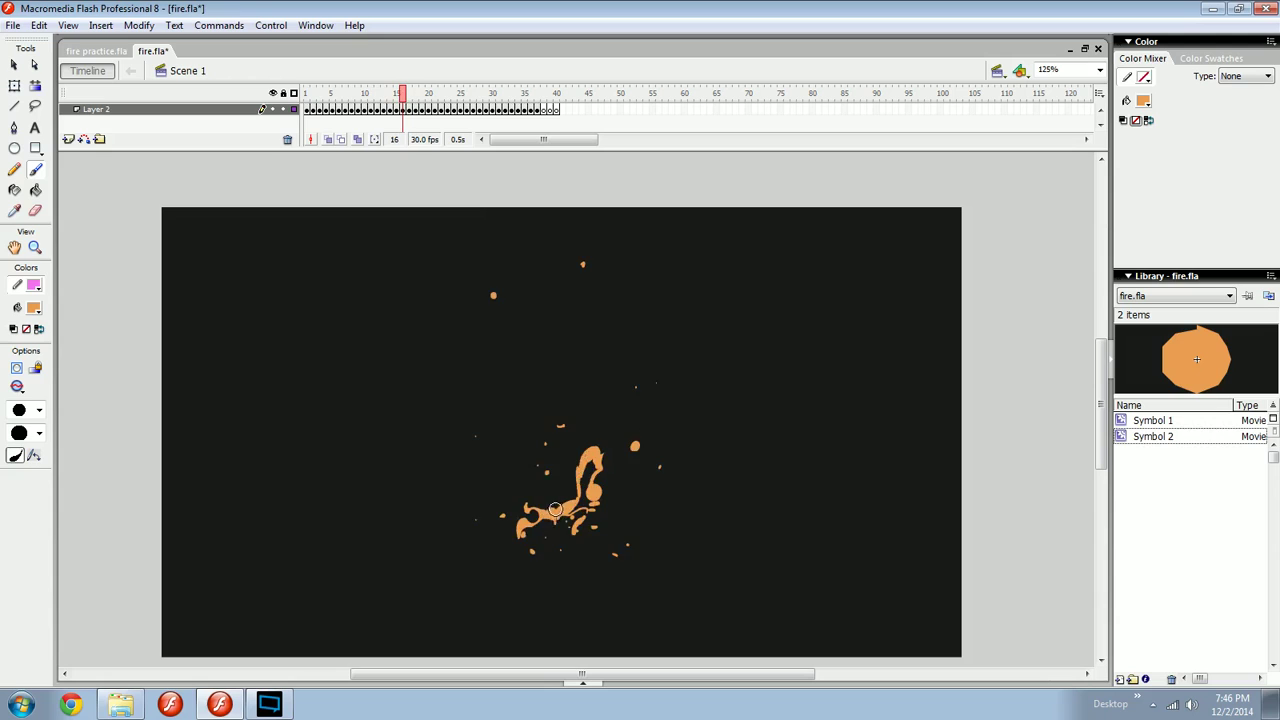
{"action": "key", "text": "period"}
{"action": "key", "text": "period"}
{"action": "key", "text": "period"}
{"action": "key", "text": "period"}
{"action": "key", "text": "period"}
{"action": "key", "text": "period"}
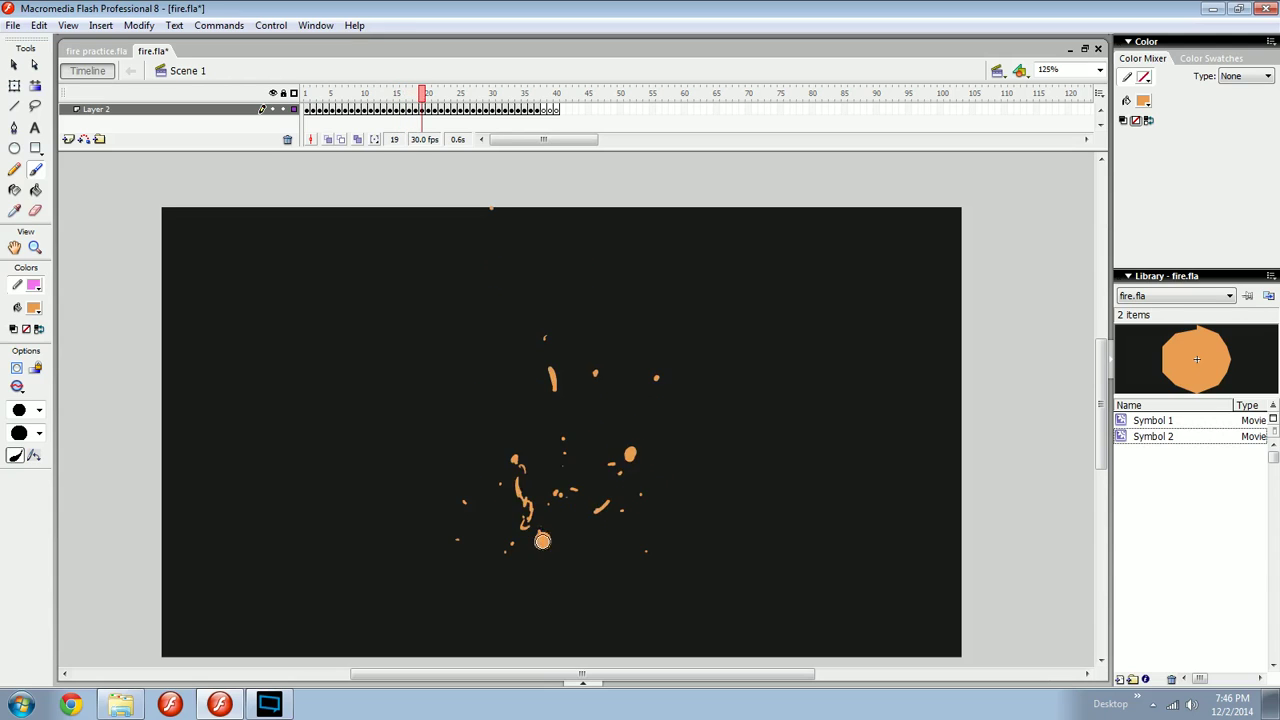
Carry the second large ember onward from frame 20 through frame 29.
{"action": "key", "text": "period"}
{"action": "key", "text": "period"}
{"action": "key", "text": "period"}
{"action": "key", "text": "period"}
{"action": "key", "text": "period"}
{"action": "key", "text": "period"}
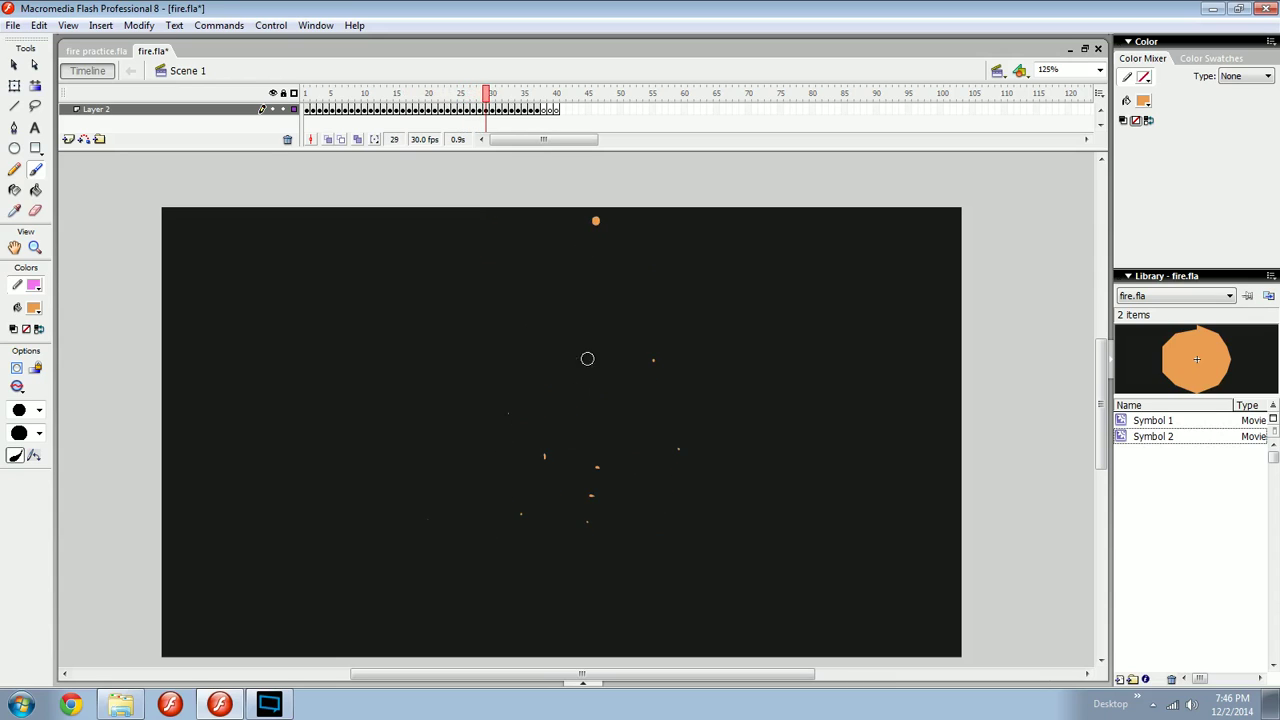
Play the second ember's motion, compare the frames around frame 27, and undo its last dabs.
{"action": "key", "text": "comma"}
{"action": "key", "text": "comma"}
{"action": "key", "text": "comma"}
{"action": "key", "text": "comma"}
{"action": "key", "text": "comma"}
{"action": "key", "text": "comma"}
{"action": "key", "text": "comma"}
{"action": "key", "text": "comma"}
{"action": "key", "text": "Return"}
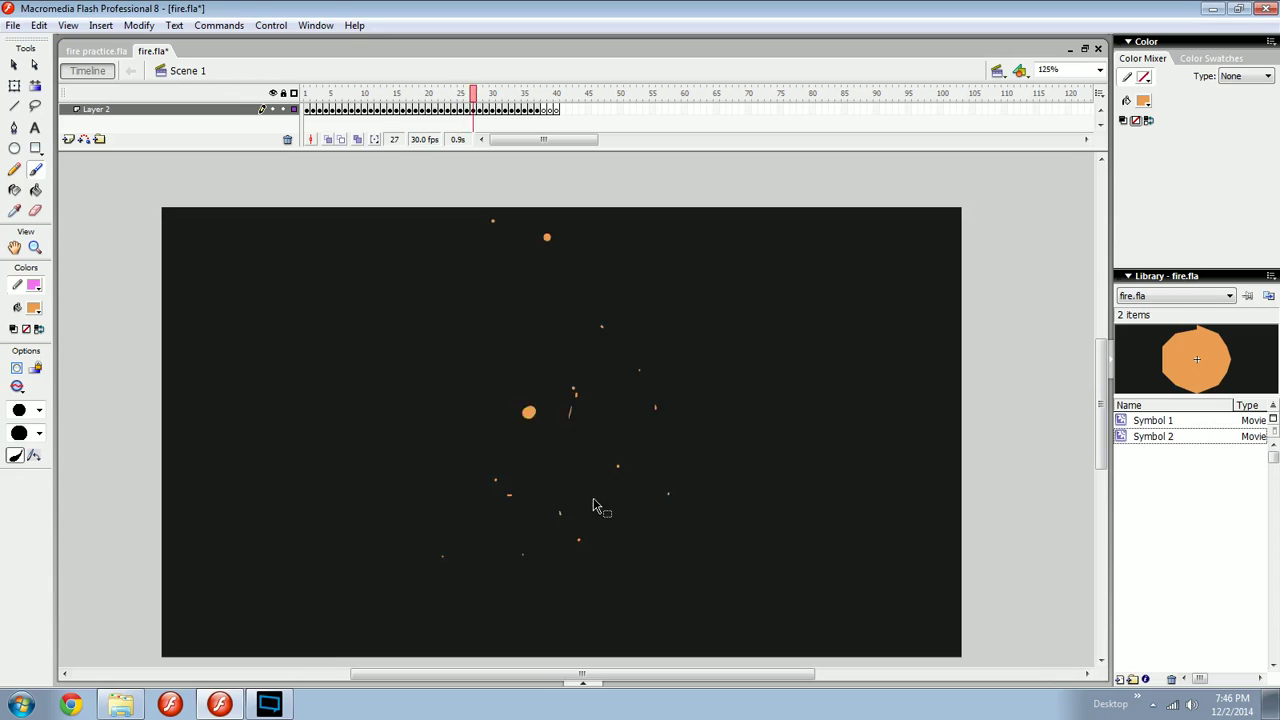
{"action": "key", "text": "period"}
{"action": "key", "text": "period"}
{"action": "key", "text": "comma"}
{"action": "key", "text": "comma"}
{"action": "key", "text": "comma"}
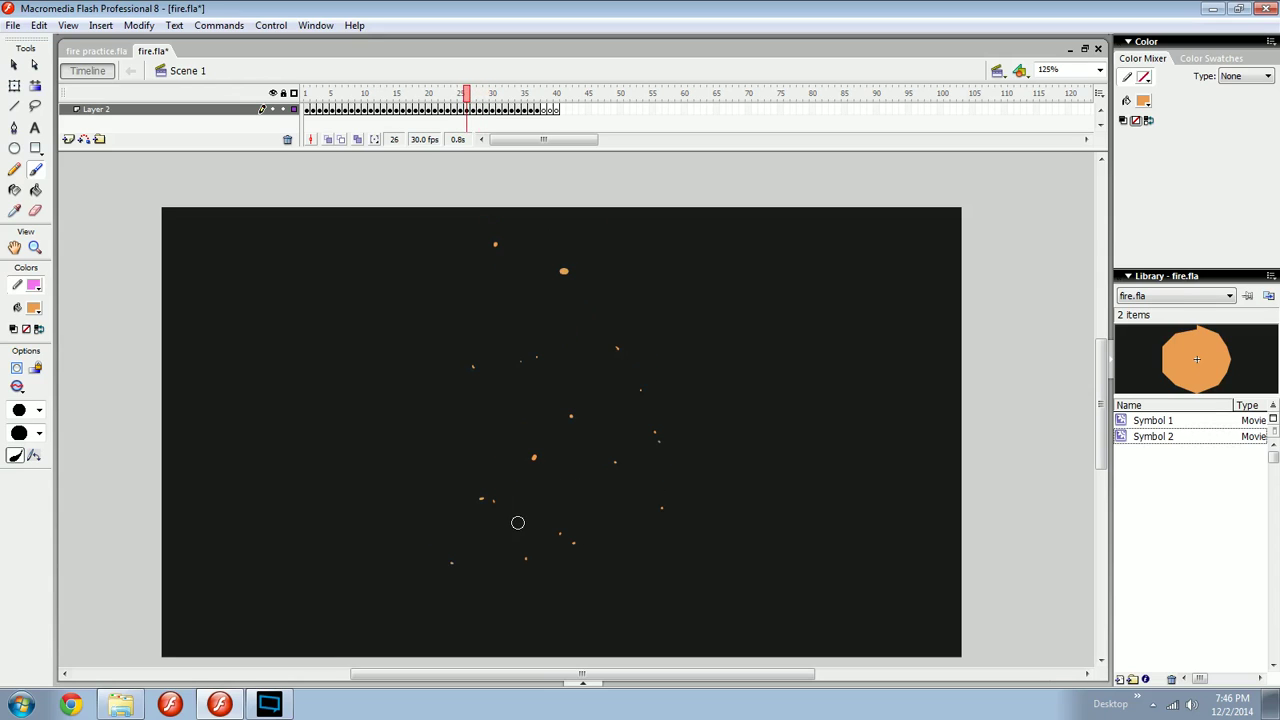
Turn on onion skinning and dab the second ember's continuation on frame 26, following its path from the previous frames.
{"action": "key", "text": "comma"}
{"action": "key", "text": "comma"}
{"action": "left_click", "coordinate": [328, 139]}
{"action": "key", "text": "period"}
{"action": "key", "text": "period"}
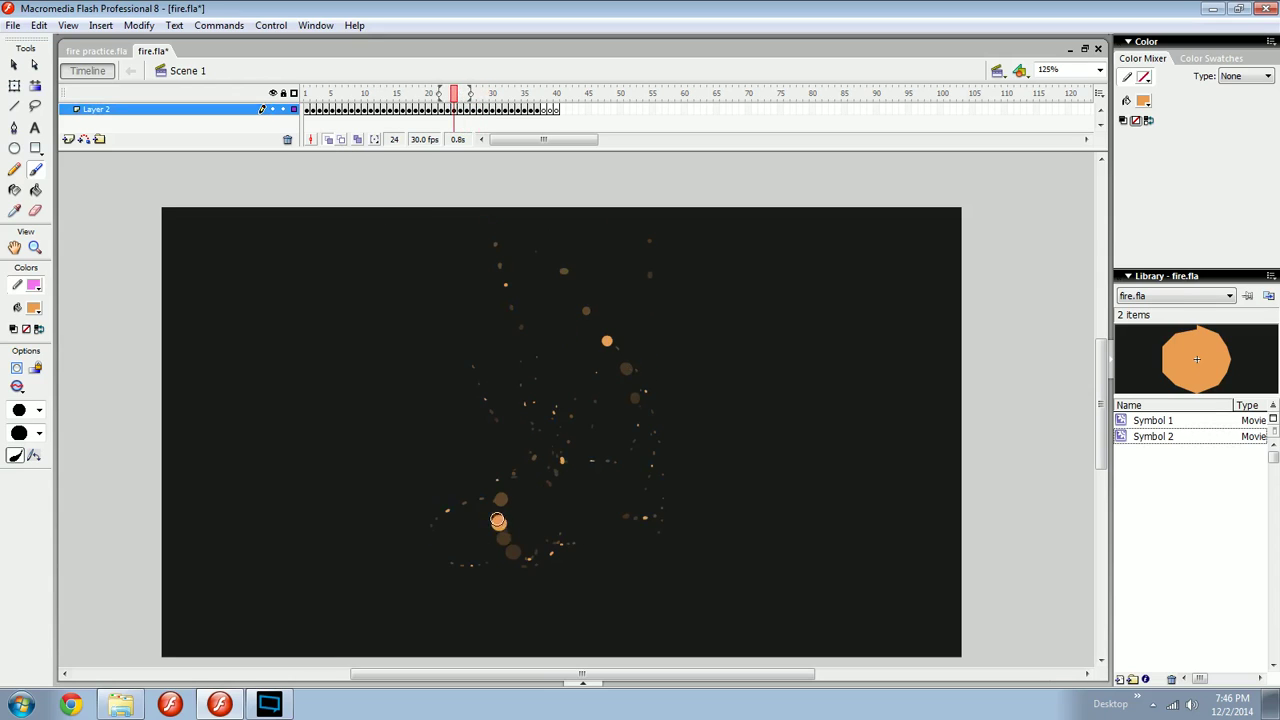
{"action": "left_click", "coordinate": [512, 476]}
{"action": "key", "text": "period"}
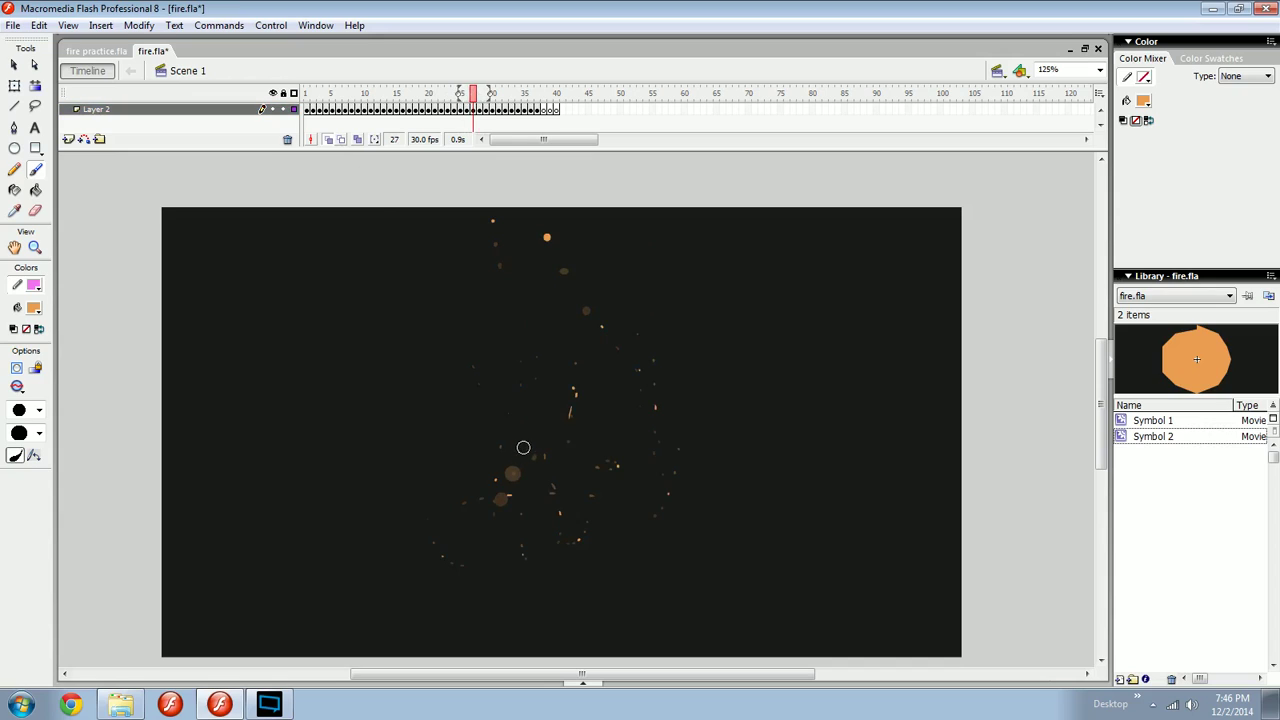
Carry the second ember upward from frame 27 through frame 33, making the dabs progressively smaller.
{"action": "key", "text": "period"}
{"action": "key", "text": "period"}
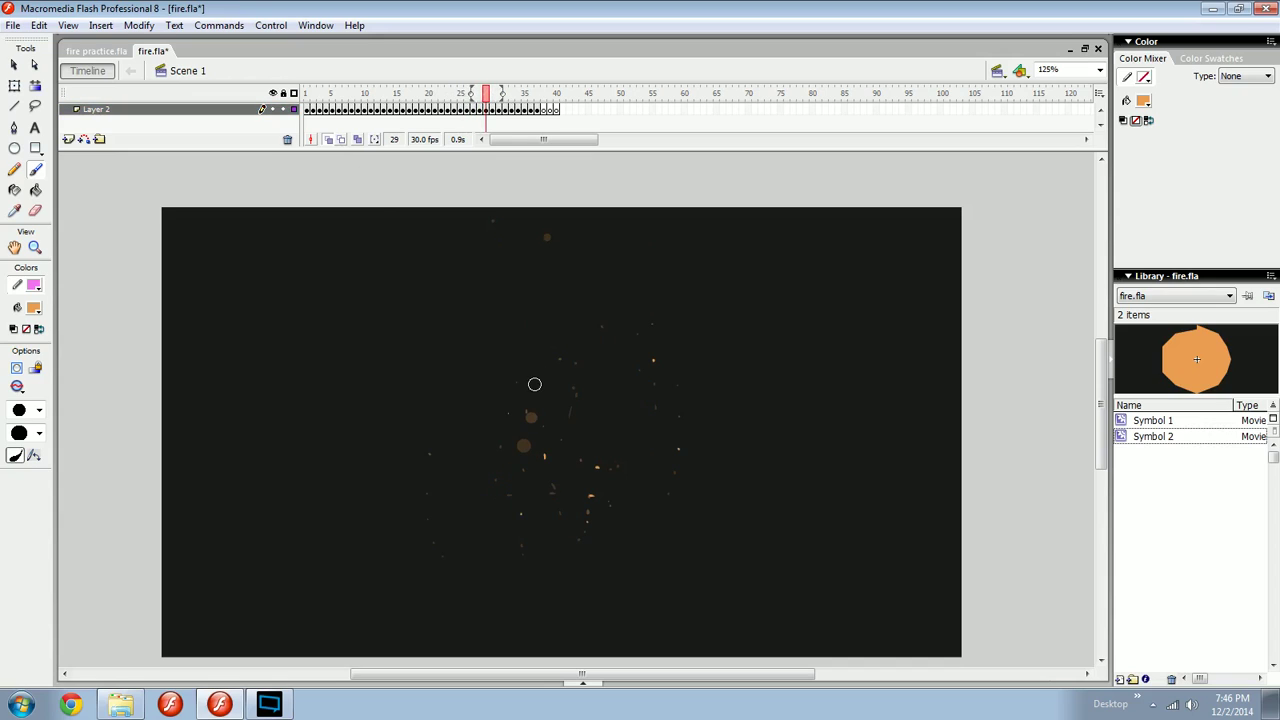
{"action": "key", "text": "period"}
{"action": "key", "text": "period"}
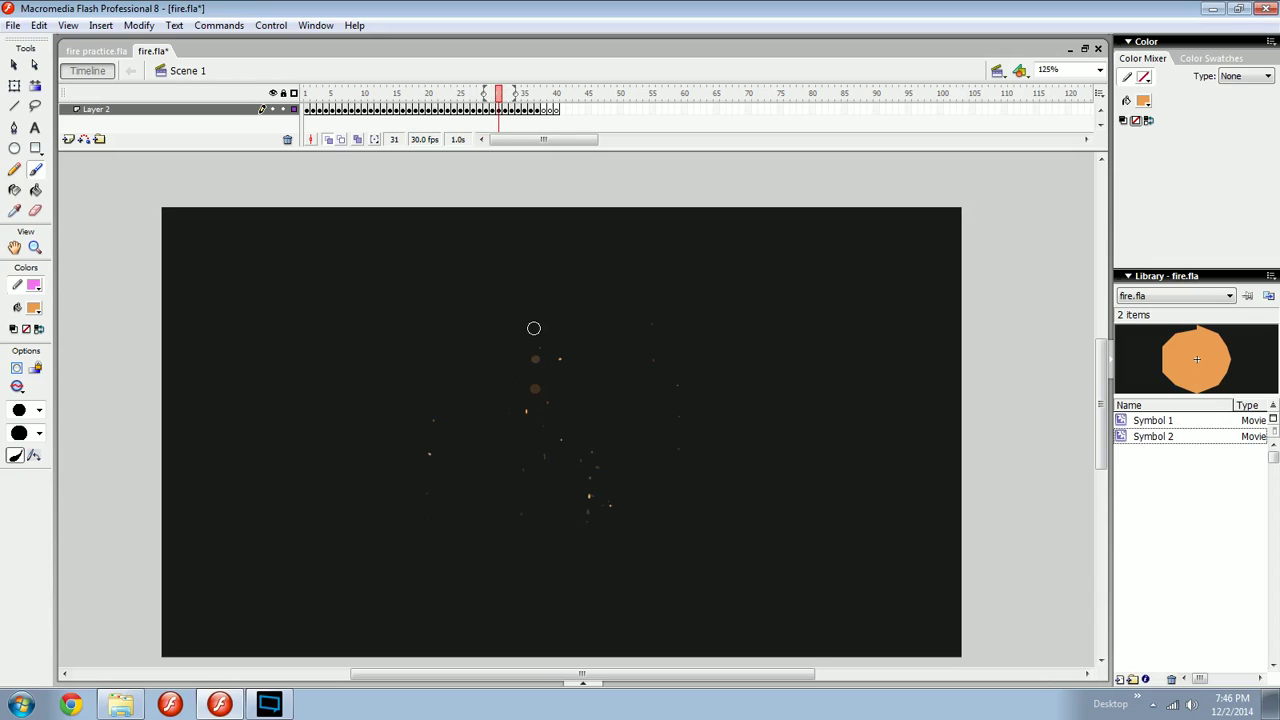
{"action": "key", "text": "period"}
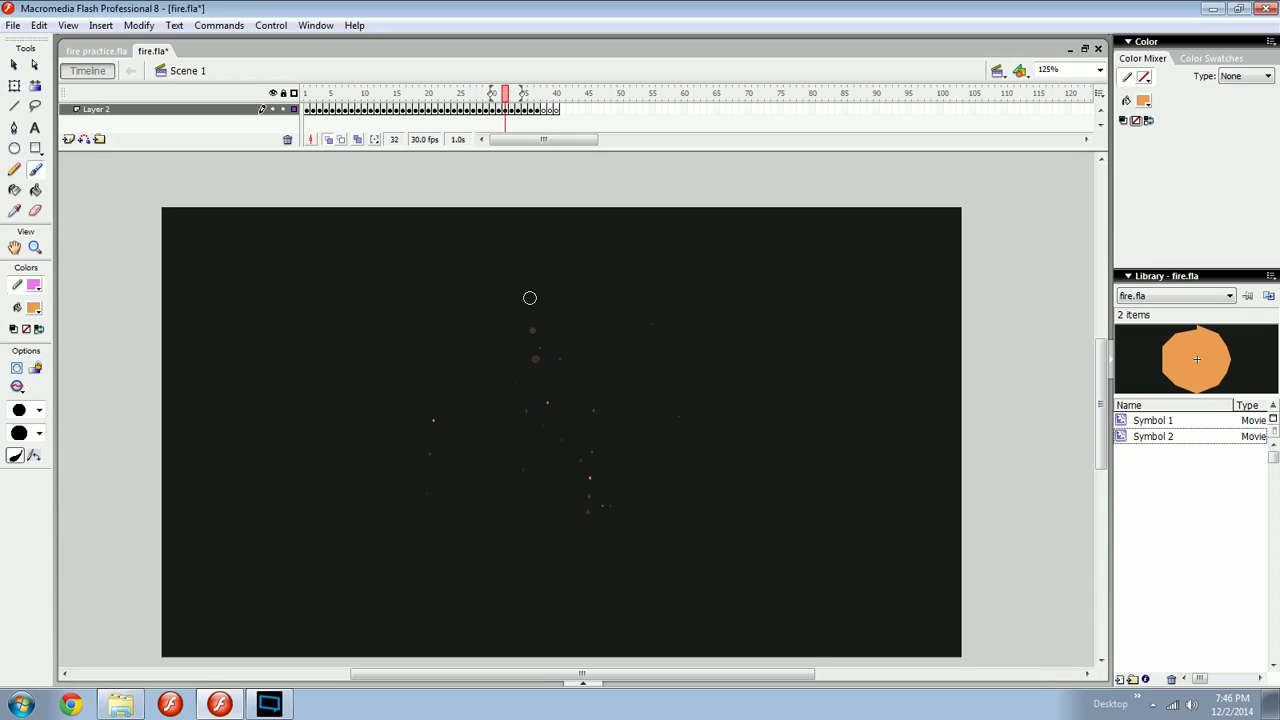
{"action": "key", "text": "period"}
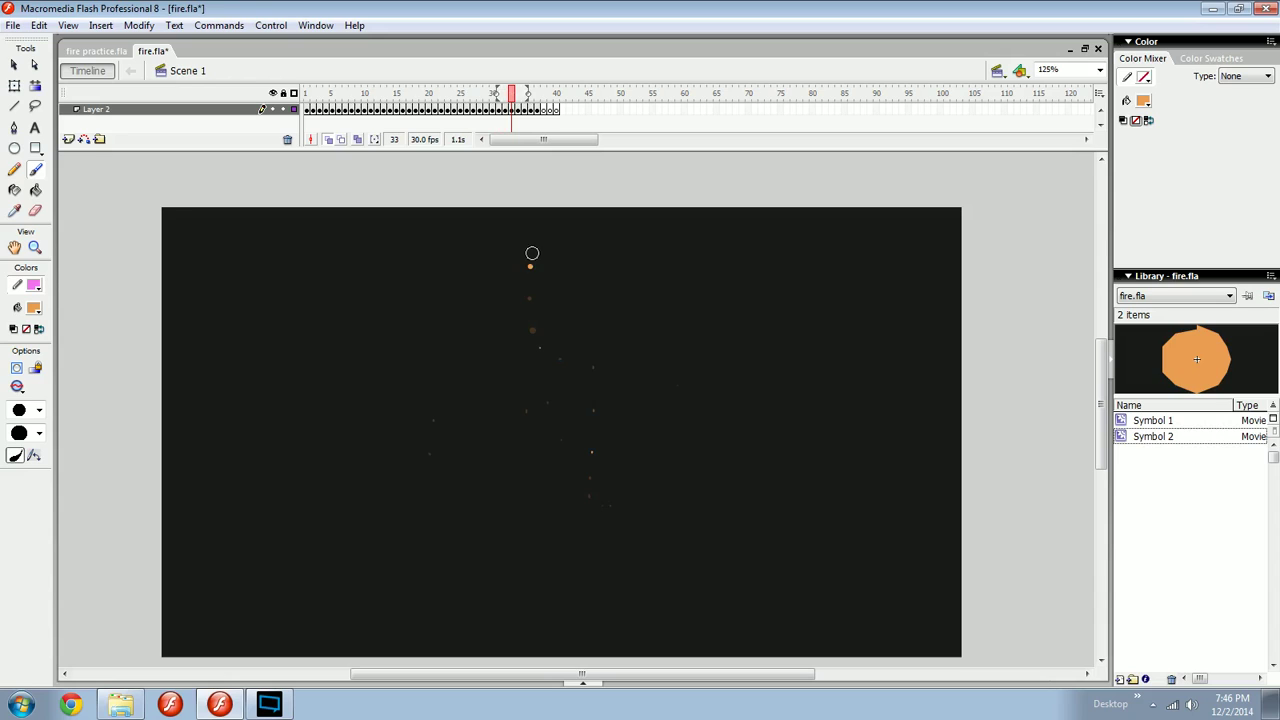
Scale down the ember on frame 33 with Free Transform and paint its smaller continuation higher up on frame 34.
{"action": "key", "text": "ctrl+equal"}
{"action": "key", "text": "ctrl+equal"}
{"action": "key", "text": "ctrl+equal"}
{"action": "key", "text": "ctrl+equal"}
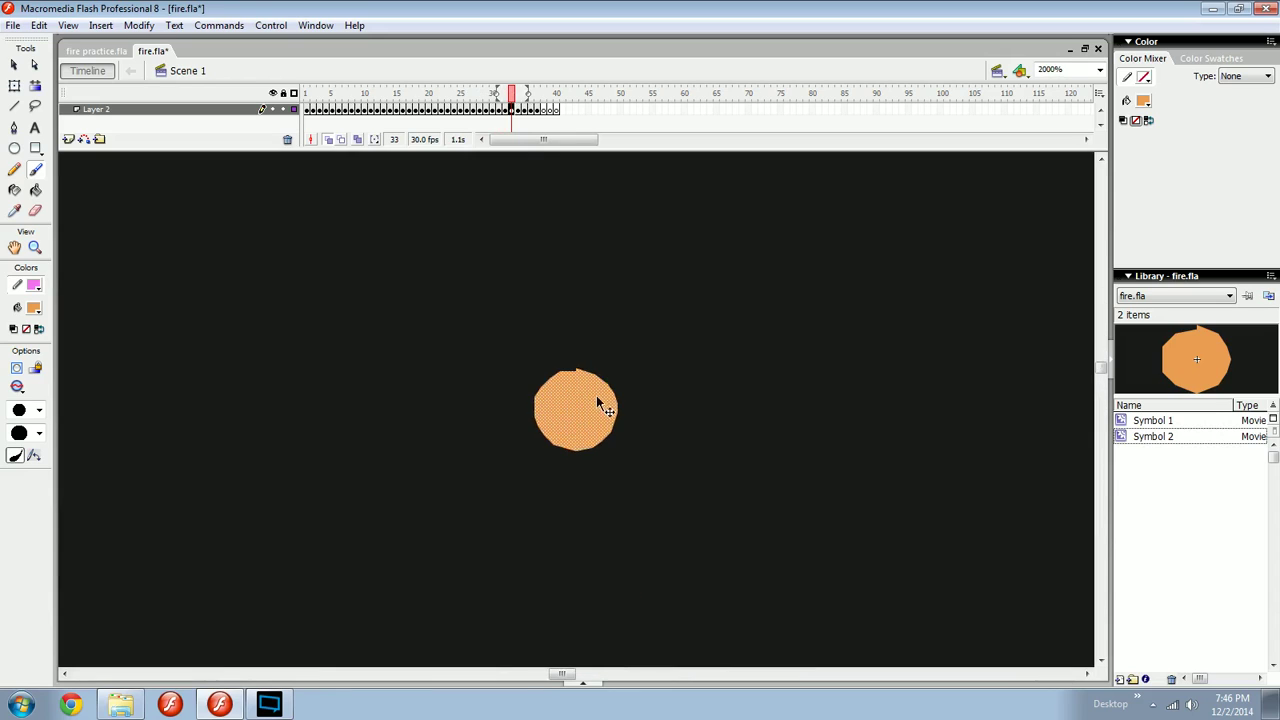
{"action": "key", "text": "q"}
{"action": "left_click_drag", "start_coordinate": [618, 368], "coordinate": [606, 380]}
{"action": "key", "text": "ctrl+minus"}
{"action": "key", "text": "ctrl+minus"}
{"action": "key", "text": "ctrl+minus"}
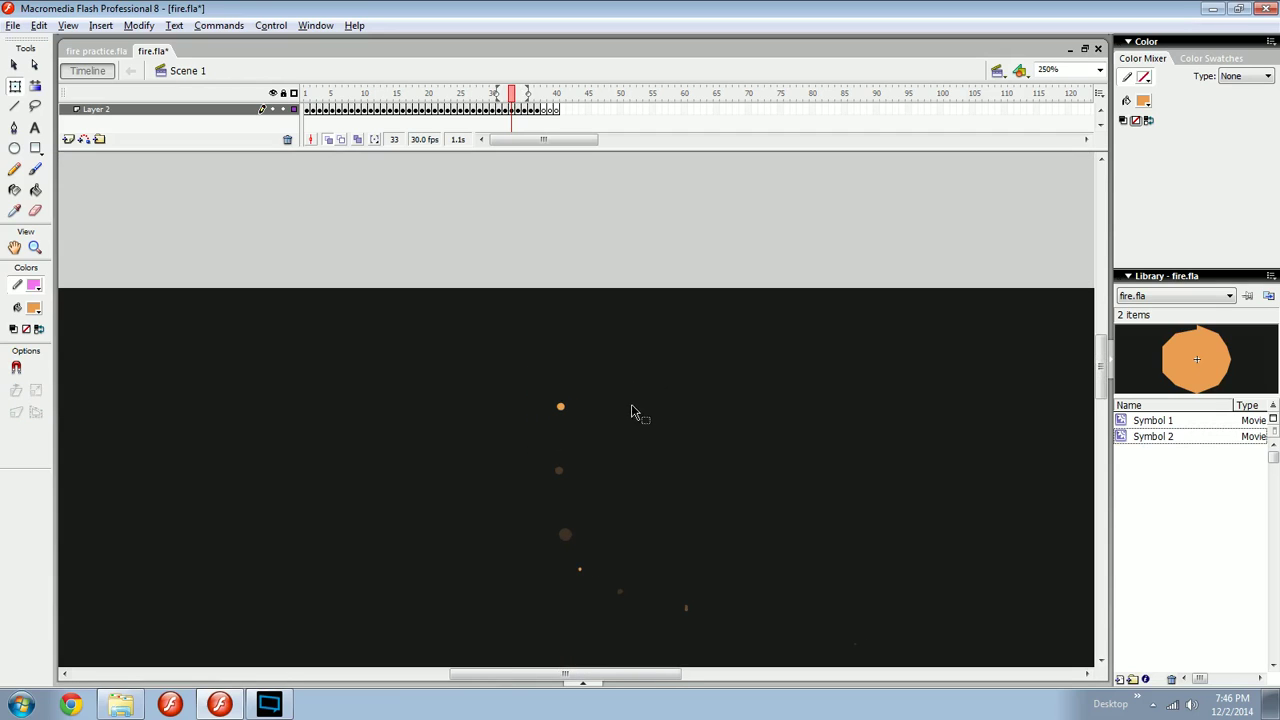
{"action": "key", "text": "b"}
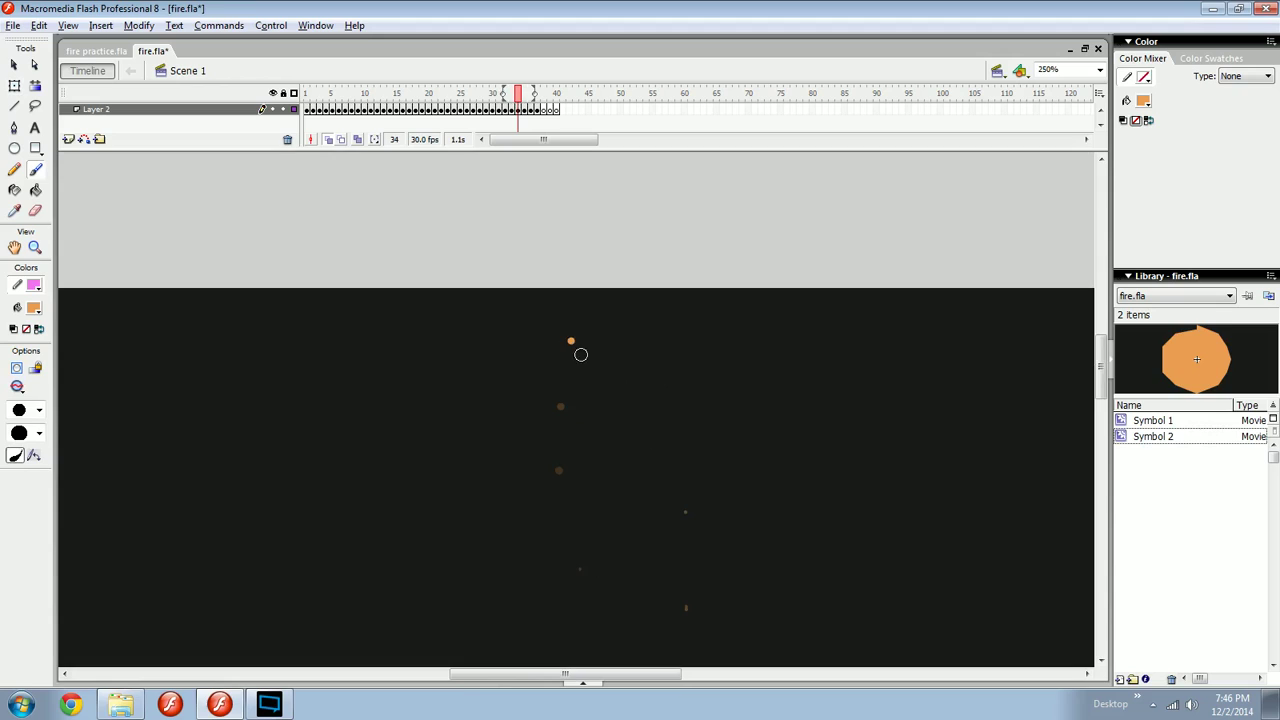
{"action": "scroll", "coordinate": [600, 395], "scroll_direction": "down", "scroll_amount": 6}
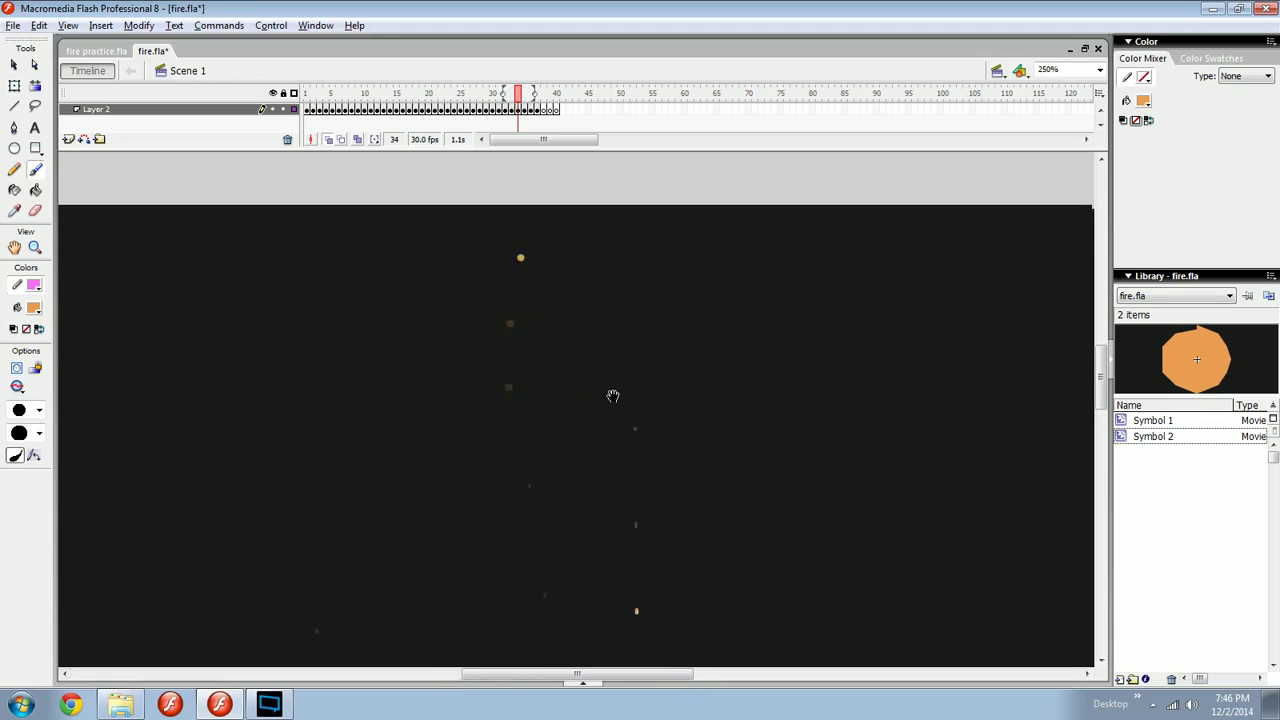
Return to frame 12, bring the full flame into view, and save the file.
{"action": "key", "text": "ctrl+minus"}
{"action": "left_click_drag", "start_coordinate": [609, 438], "coordinate": [599, 422]}
{"action": "left_click_drag", "start_coordinate": [450, 95], "coordinate": [377, 100]}
{"action": "scroll", "coordinate": [593, 328], "scroll_direction": "down", "scroll_amount": 6}
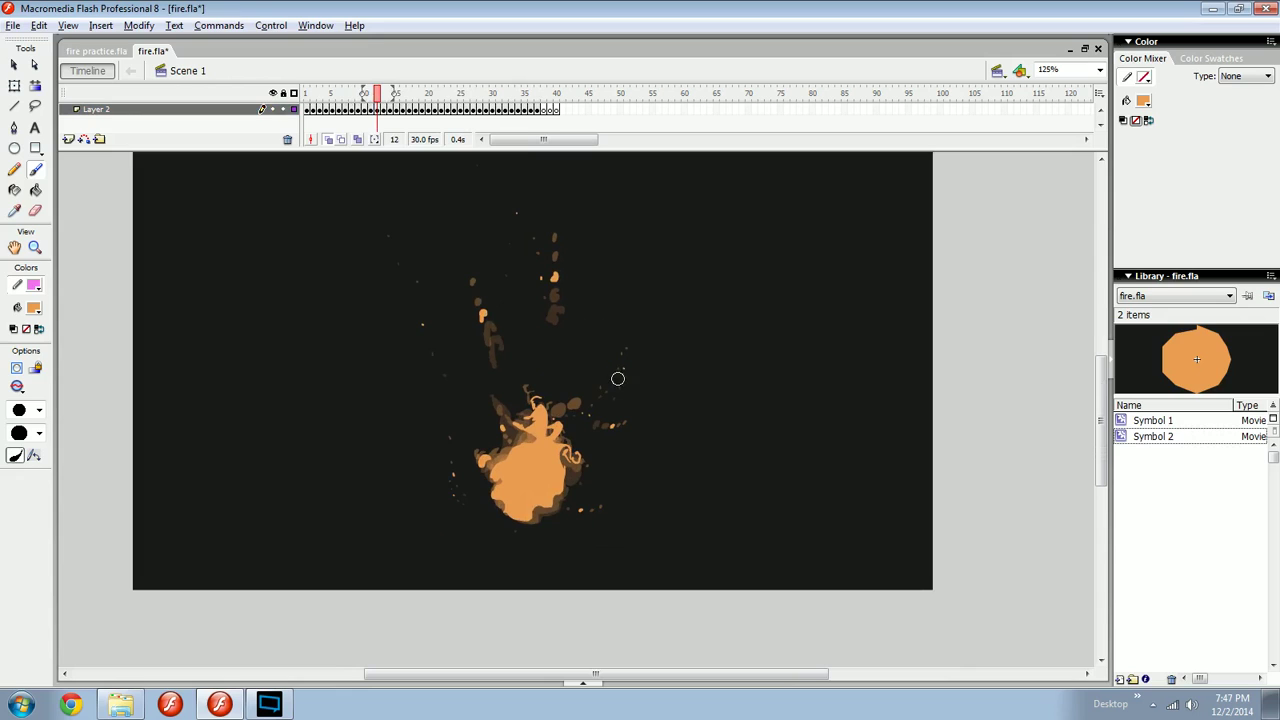
{"action": "key", "text": "v"}
{"action": "key", "text": "ctrl+s"}
Compare frames 12 and 13 and dab a new ember in the flame's upper part on frame 13.
{"action": "key", "text": "ctrl+minus"}
{"action": "key", "text": "ctrl+equal"}
{"action": "key", "text": "ctrl+equal"}
{"action": "left_click_drag", "start_coordinate": [639, 487], "coordinate": [625, 367]}
{"action": "key", "text": "b"}
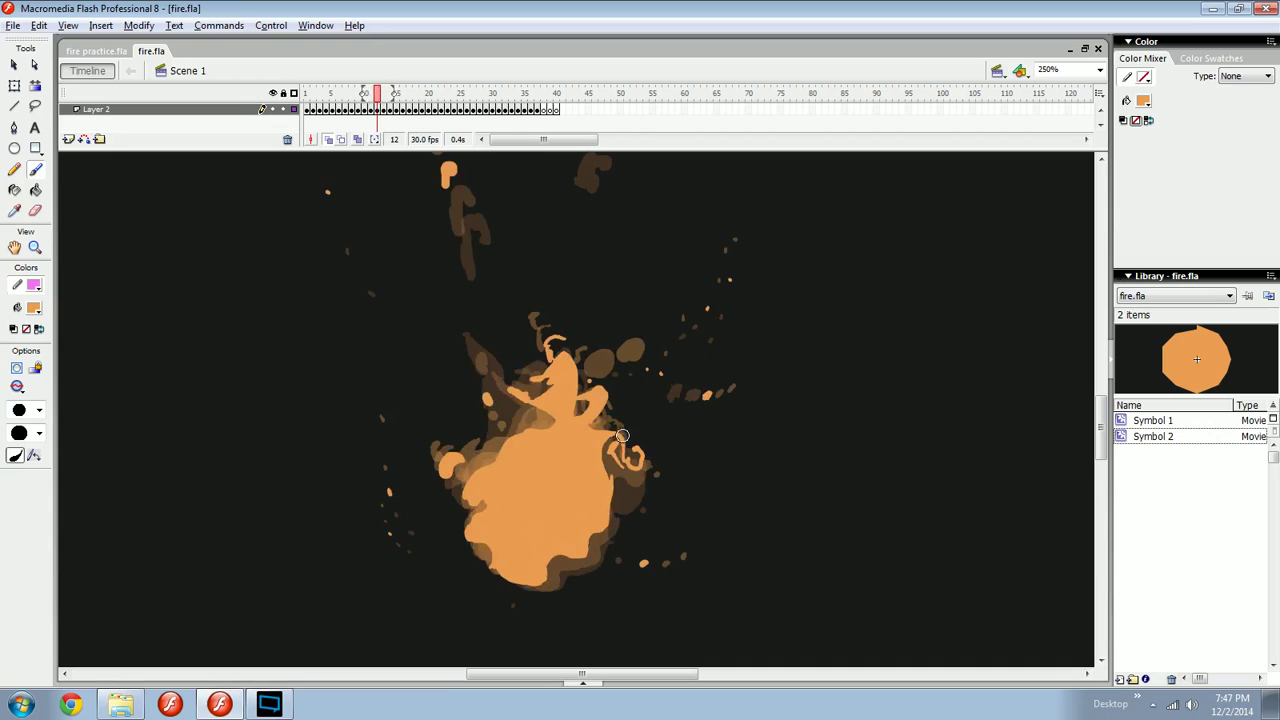
{"action": "key", "text": "period"}
{"action": "key", "text": "comma"}
{"action": "key", "text": "period"}
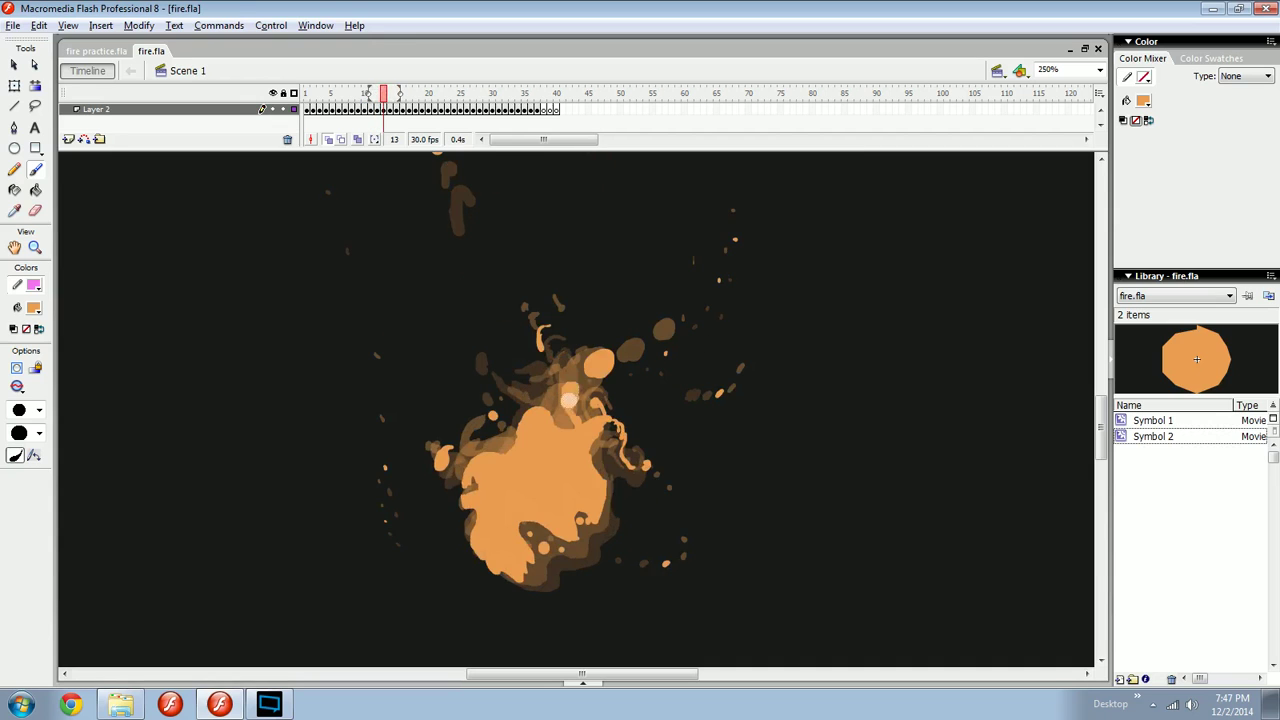
Carry the new ember upward from frame 14 through frame 23 and save the file.
{"action": "key", "text": "period"}
{"action": "key", "text": "period"}
{"action": "key", "text": "period"}
{"action": "key", "text": "period"}
{"action": "key", "text": "period"}
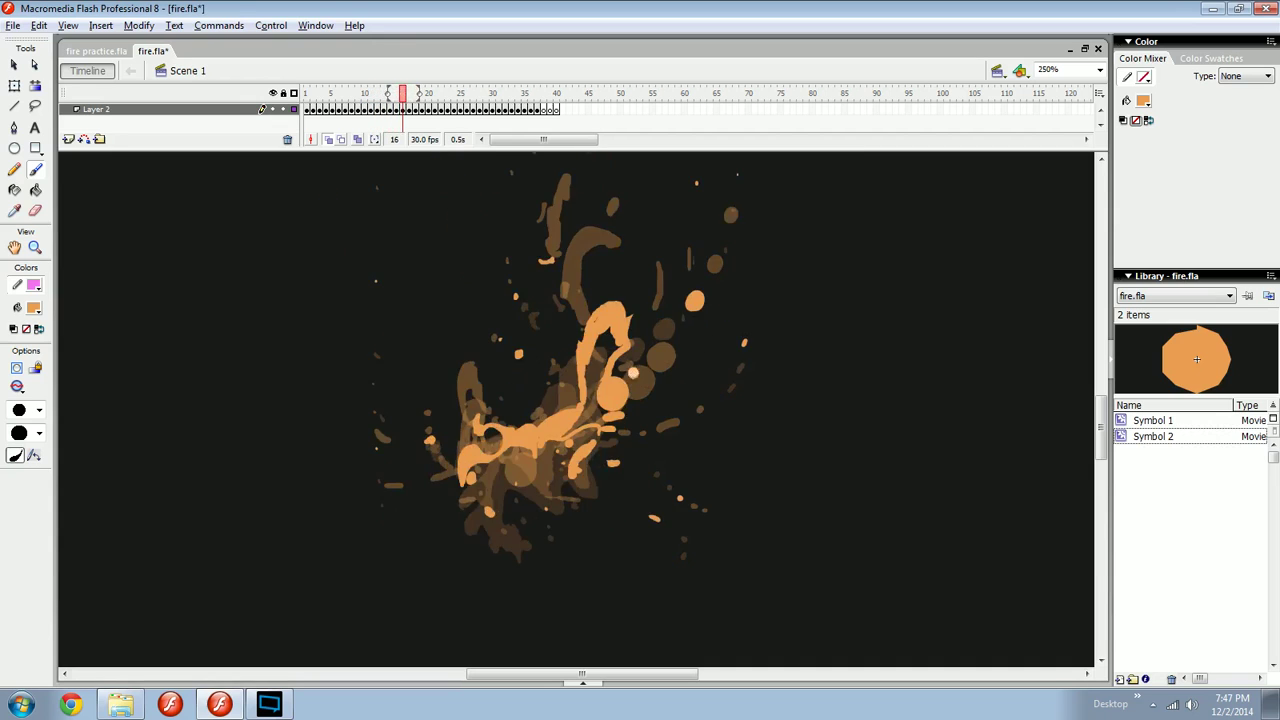
{"action": "key", "text": "period"}
{"action": "key", "text": "period"}
{"action": "key", "text": "period"}
{"action": "key", "text": "period"}
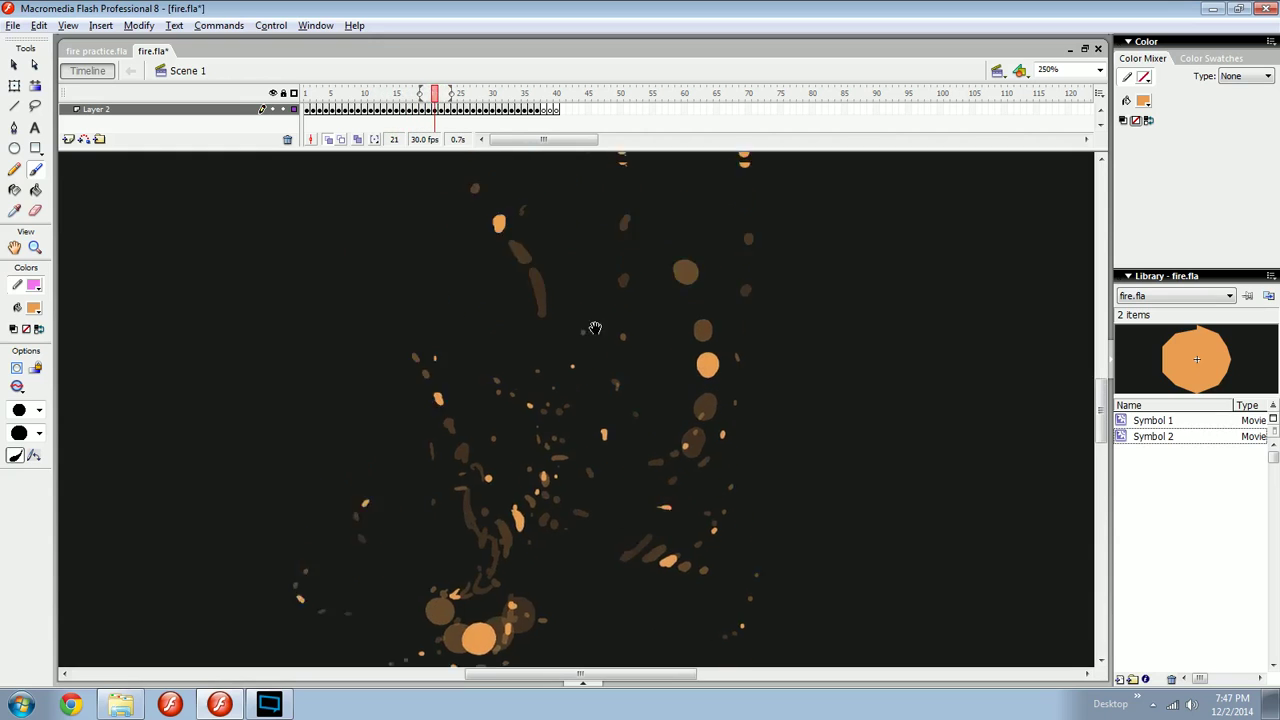
{"action": "key", "text": "period"}
{"action": "key", "text": "ctrl+s"}
{"action": "key", "text": "ctrl+minus"}
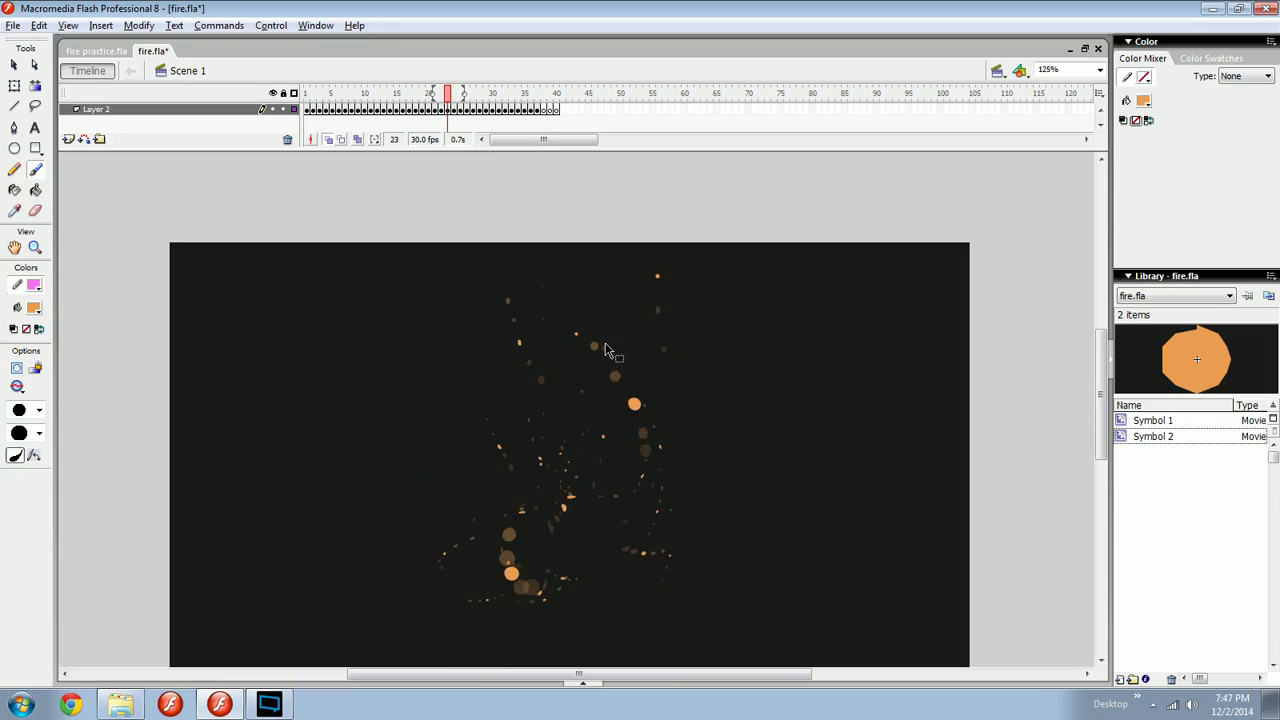
Return to frame 1 and extend each of the flame's opening drawings by one hold frame.
{"action": "left_click_drag", "start_coordinate": [605, 354], "coordinate": [607, 300]}
{"action": "left_click_drag", "start_coordinate": [450, 98], "coordinate": [308, 97]}
{"action": "key", "text": "v"}
{"action": "mouse_move", "coordinate": [671, 444]}
{"action": "left_mouse_down"}
{"action": "mouse_move", "coordinate": [665, 403]}
{"action": "mouse_move", "coordinate": [506, 500]}
{"action": "left_mouse_up"}
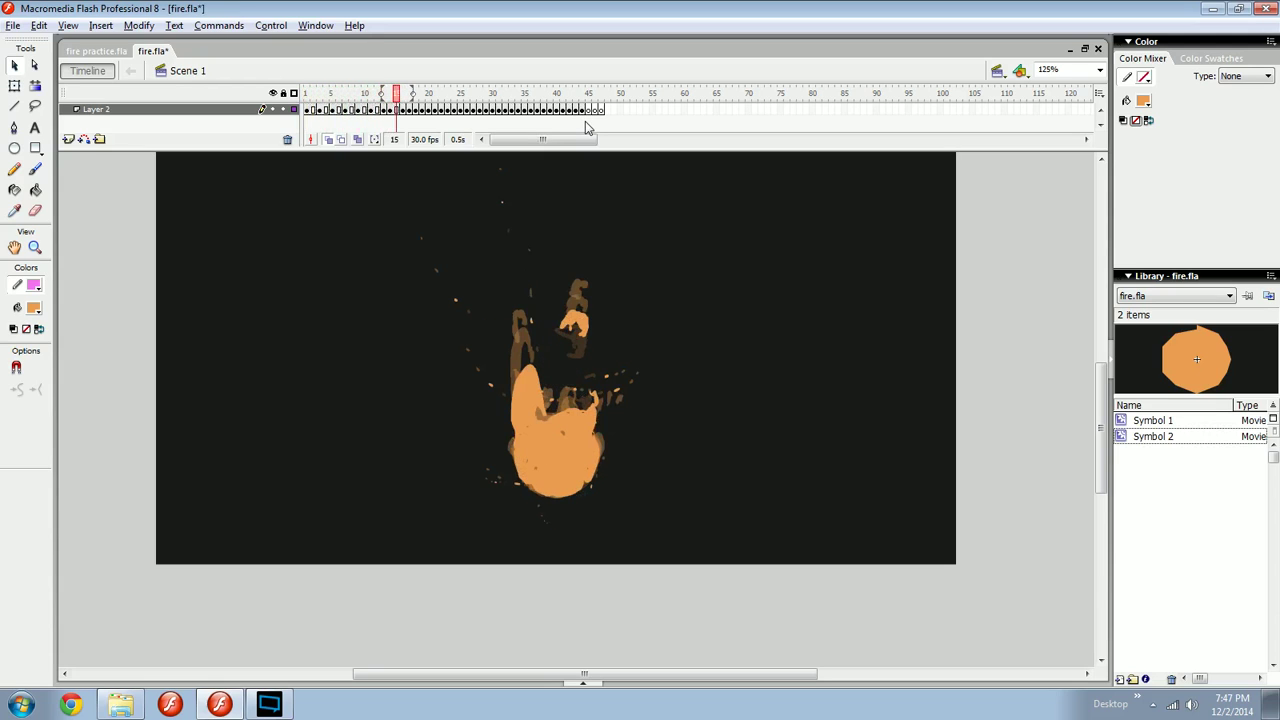
Insert four extra frames around frame 15 to hold the full-flame drawings longer.
{"action": "key", "text": "comma"}
{"action": "key", "text": "comma"}
{"action": "key", "text": "F5"}
{"action": "key", "text": "period"}
{"action": "key", "text": "F5"}
{"action": "key", "text": "comma"}
{"action": "key", "text": "comma"}
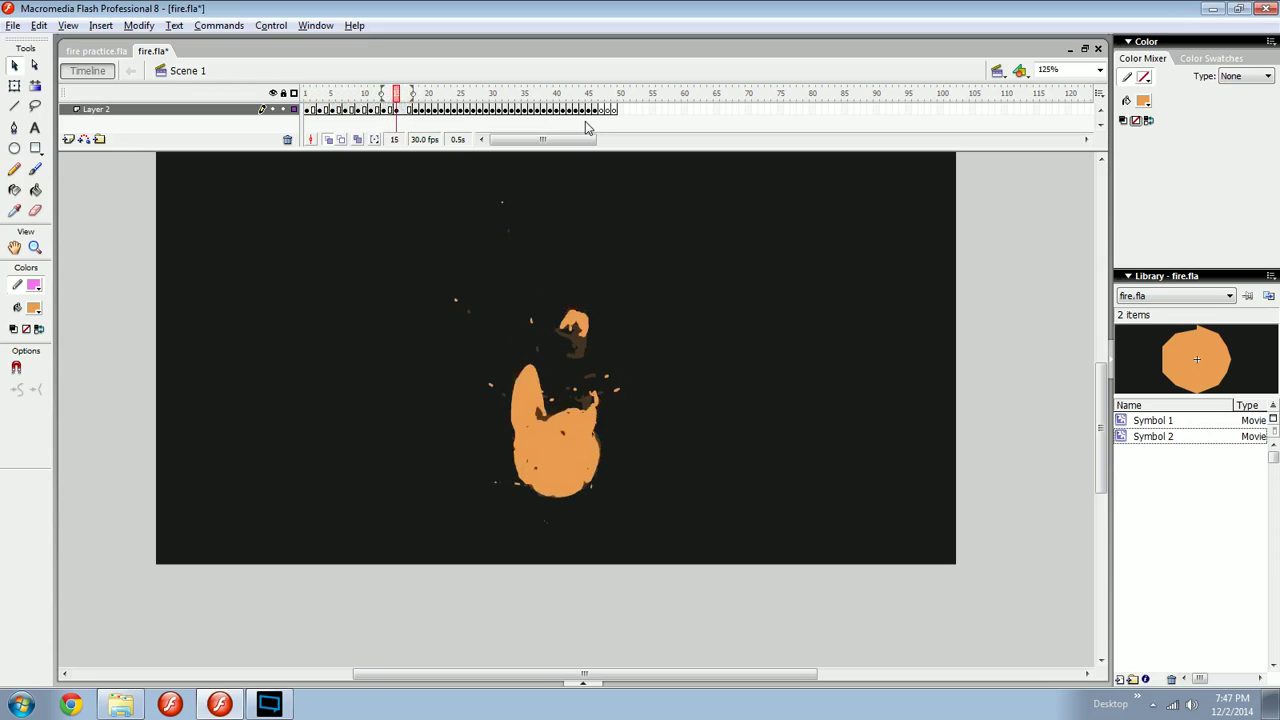
{"action": "key", "text": "F5"}
{"action": "key", "text": "F5"}
Step back through the earlier flame drawings and insert one extra hold frame at each of three of them.
{"action": "key", "text": "comma"}
{"action": "key", "text": "comma"}
{"action": "key", "text": "comma"}
{"action": "key", "text": "F5"}
{"action": "key", "text": "comma"}
{"action": "key", "text": "comma"}
{"action": "key", "text": "comma"}
{"action": "key", "text": "F5"}
{"action": "key", "text": "comma"}
{"action": "key", "text": "comma"}
{"action": "key", "text": "comma"}
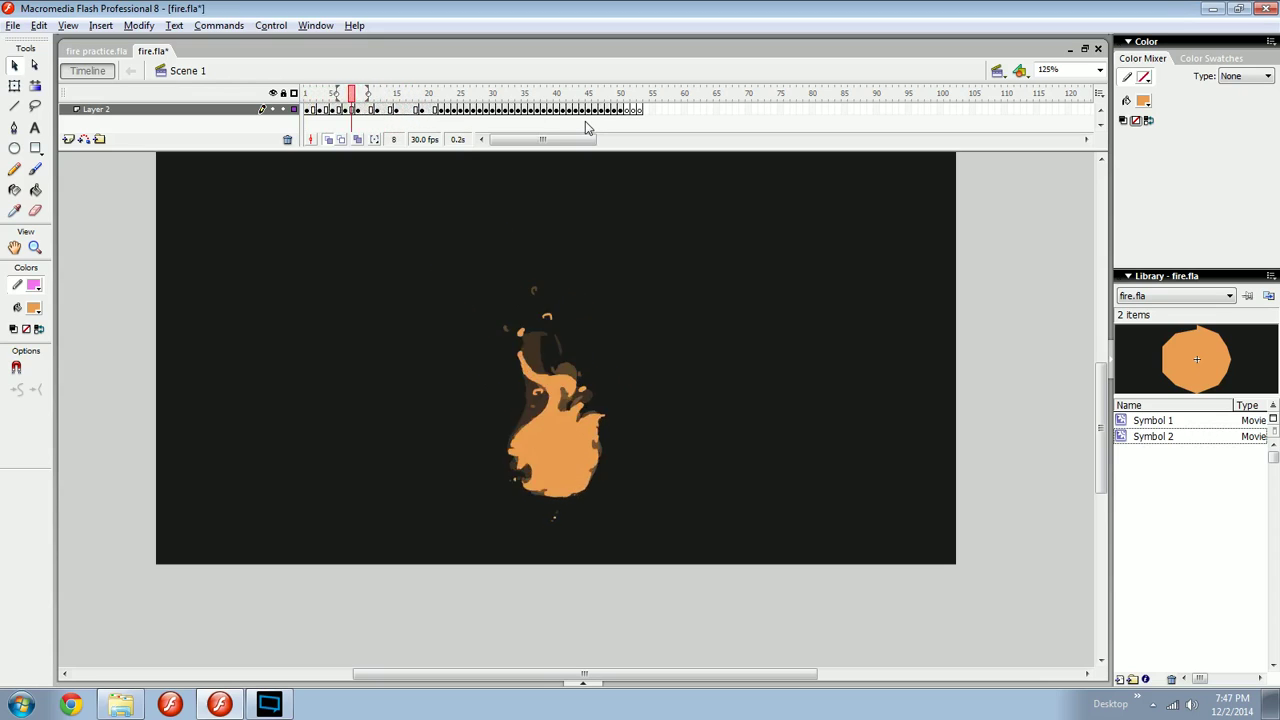
{"action": "key", "text": "F5"}
Step forward through the retimed drawings to frame 21 and examine how long each one holds.
{"action": "key", "text": "period"}
{"action": "key", "text": "period"}
{"action": "key", "text": "period"}
{"action": "key", "text": "period"}
{"action": "key", "text": "period"}
{"action": "key", "text": "period"}
{"action": "key", "text": "period"}
{"action": "key", "text": "period"}
{"action": "key", "text": "period"}
{"action": "key", "text": "period"}
{"action": "key", "text": "period"}
{"action": "key", "text": "period"}
{"action": "key", "text": "period"}
{"action": "key", "text": "period"}
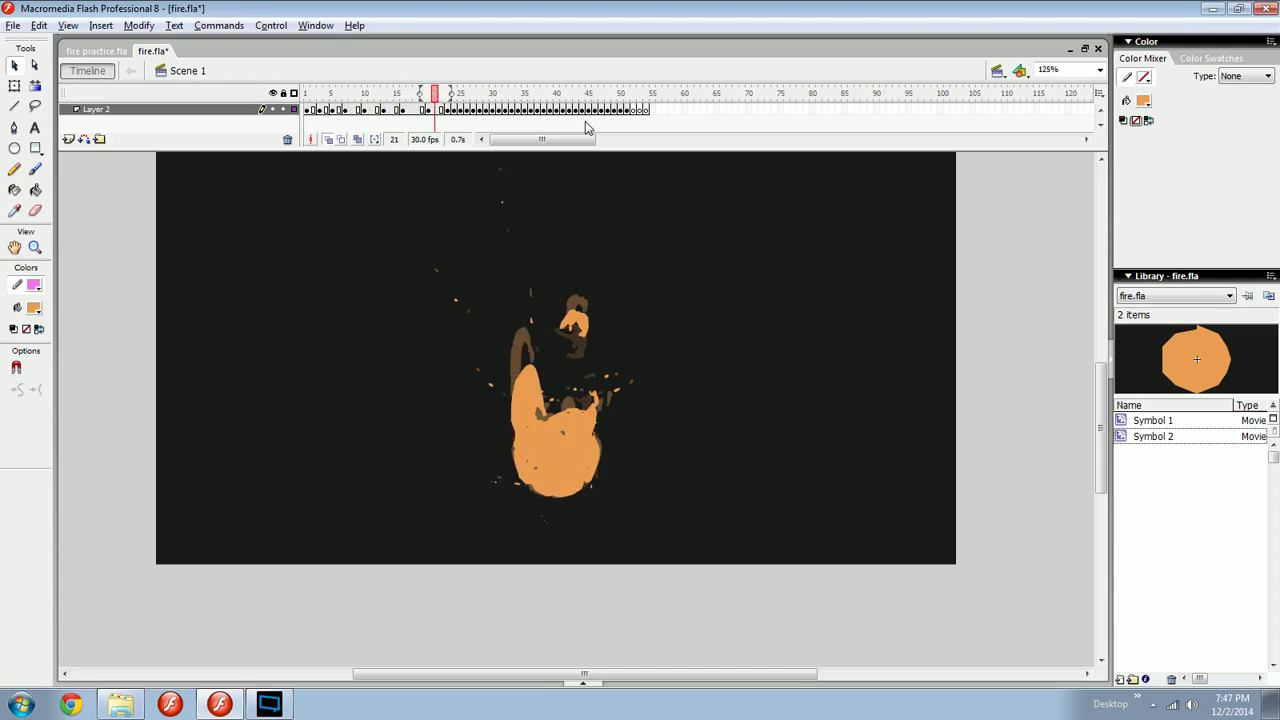
Insert hold frames after the flame drawings from frame 21 up to frame 32.
{"action": "key", "text": "F5"}
{"action": "key", "text": "period"}
{"action": "key", "text": "F5"}
{"action": "key", "text": "period"}
{"action": "key", "text": "F5"}
{"action": "key", "text": "period"}
{"action": "key", "text": "F5"}
{"action": "key", "text": "F5"}
{"action": "key", "text": "period"}
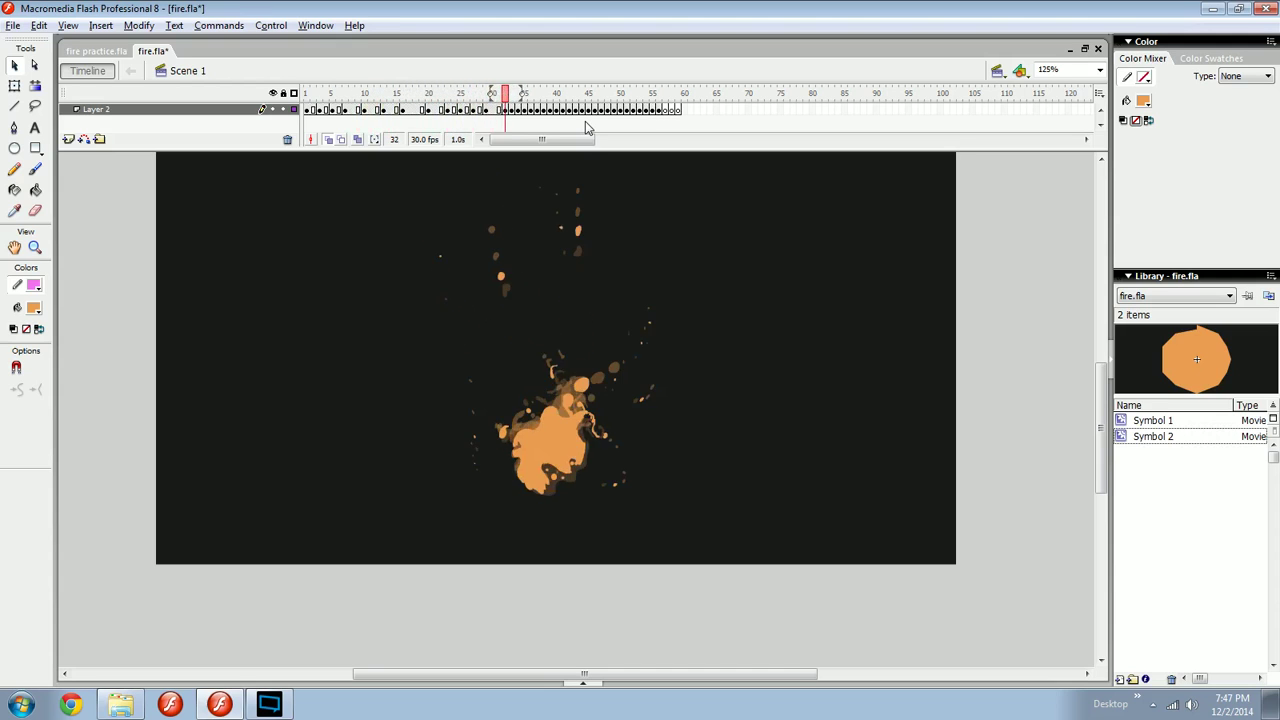
Continue inserting hold frames after each break-up drawing from frame 32 up to frame 49.
{"action": "key", "text": "F5"}
{"action": "key", "text": "period"}
{"action": "key", "text": "F5"}
{"action": "key", "text": "F5"}
{"action": "key", "text": "F5"}
{"action": "key", "text": "F5"}
{"action": "key", "text": "F5"}
{"action": "key", "text": "F5"}
{"action": "key", "text": "F5"}
{"action": "key", "text": "F5"}
{"action": "key", "text": "F5"}
{"action": "key", "text": "F5"}
{"action": "key", "text": "F5"}
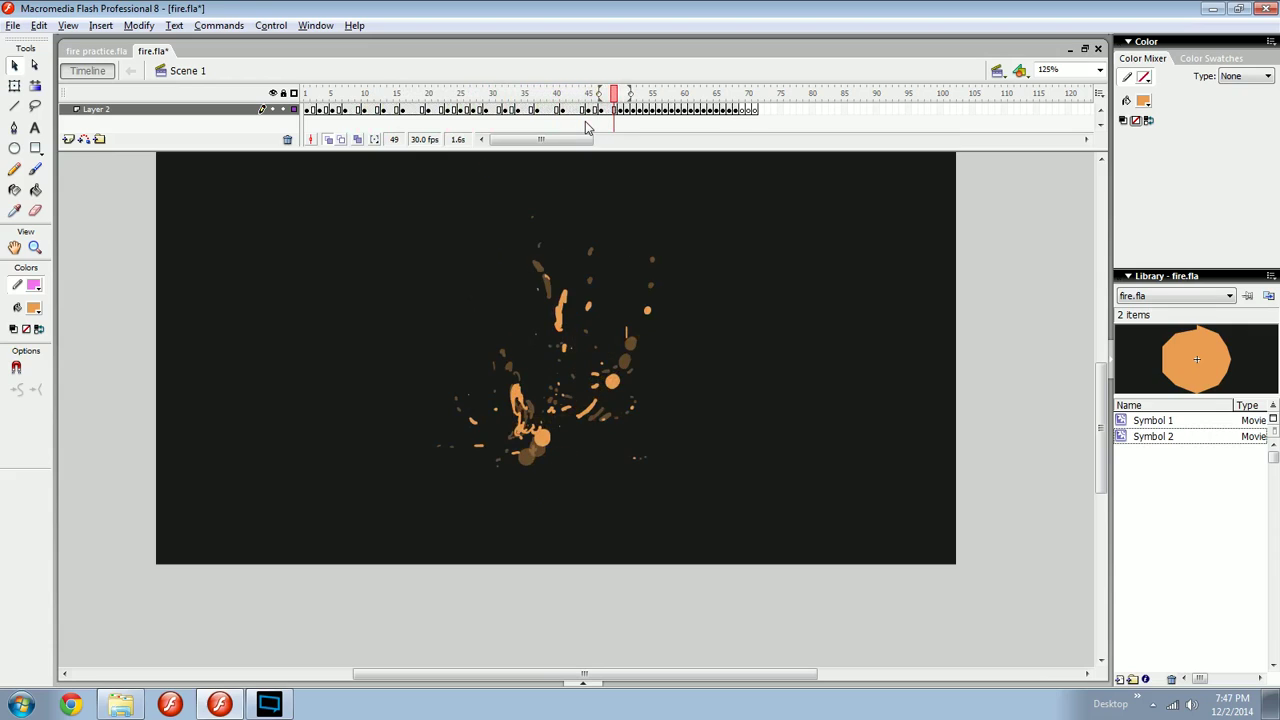
Remove two surplus frames around frame 49 and check the timing of the preceding drawings.
{"action": "key", "text": "shift+F5"}
{"action": "key", "text": "shift+F5"}
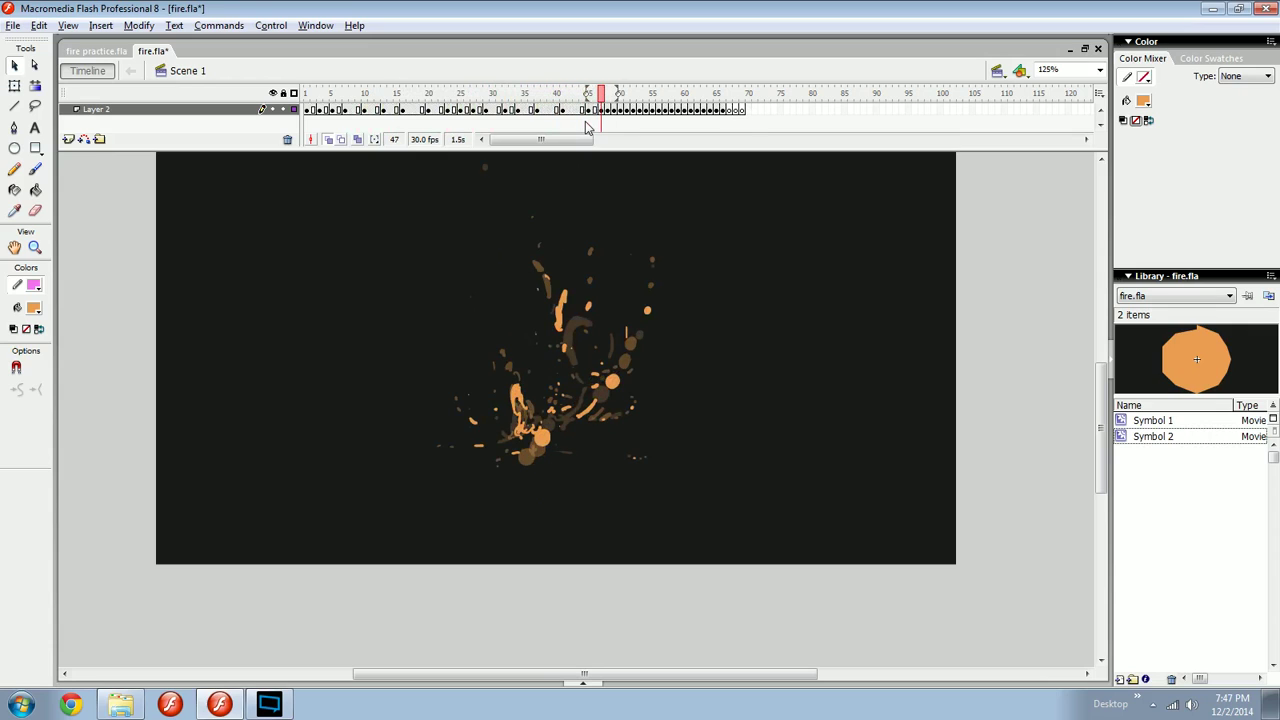
{"action": "key", "text": "comma"}
{"action": "key", "text": "comma"}
{"action": "key", "text": "comma"}
{"action": "key", "text": "period"}
{"action": "key", "text": "period"}
{"action": "key", "text": "period"}
Extend each of the six ember drawings from frame 47 onward by one hold frame.
{"action": "key", "text": "F5"}
{"action": "key", "text": "period"}
{"action": "key", "text": "F5"}
{"action": "key", "text": "period"}
{"action": "key", "text": "F5"}
{"action": "key", "text": "period"}
{"action": "key", "text": "F5"}
{"action": "key", "text": "period"}
{"action": "key", "text": "F5"}
{"action": "key", "text": "period"}
{"action": "key", "text": "F5"}
{"action": "key", "text": "period"}
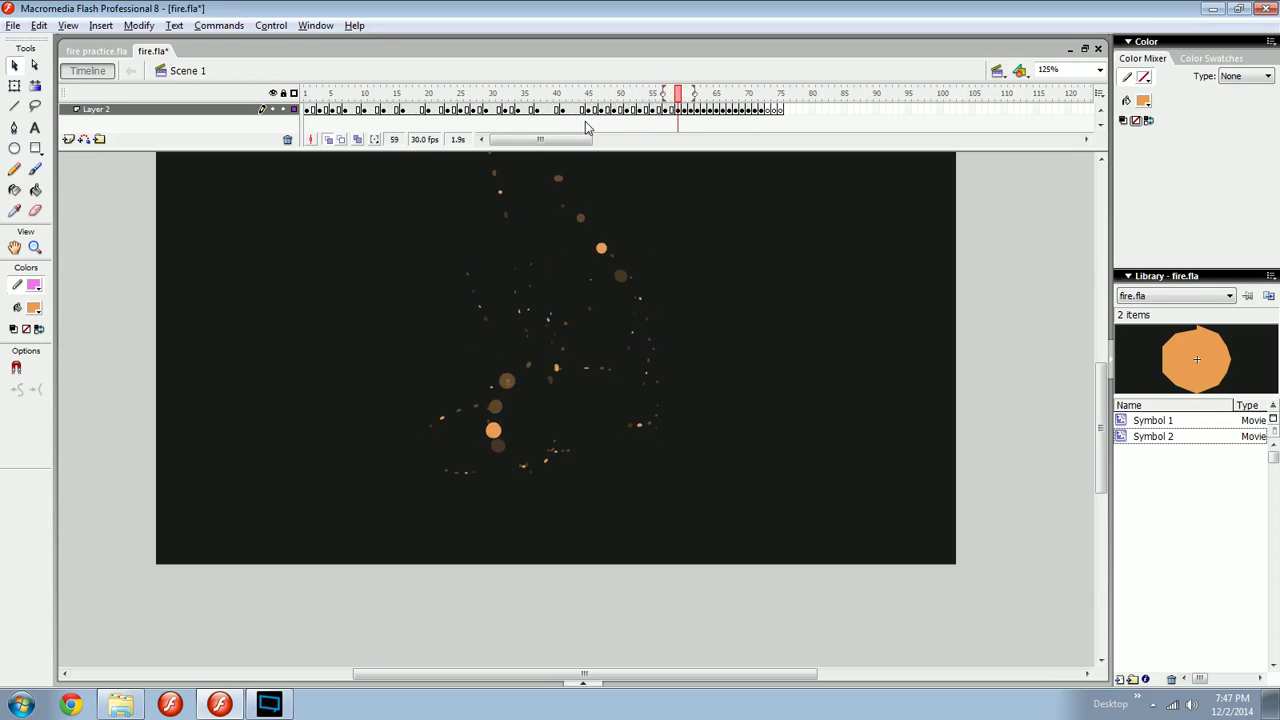
Go back a few frames and lengthen the hold of two ember drawings before frame 62 by one frame each.
{"action": "key", "text": "comma"}
{"action": "key", "text": "comma"}
{"action": "key", "text": "comma"}
{"action": "key", "text": "F5"}
{"action": "key", "text": "period"}
{"action": "key", "text": "period"}
{"action": "key", "text": "period"}
{"action": "key", "text": "F5"}
{"action": "key", "text": "period"}
{"action": "key", "text": "period"}
{"action": "key", "text": "period"}
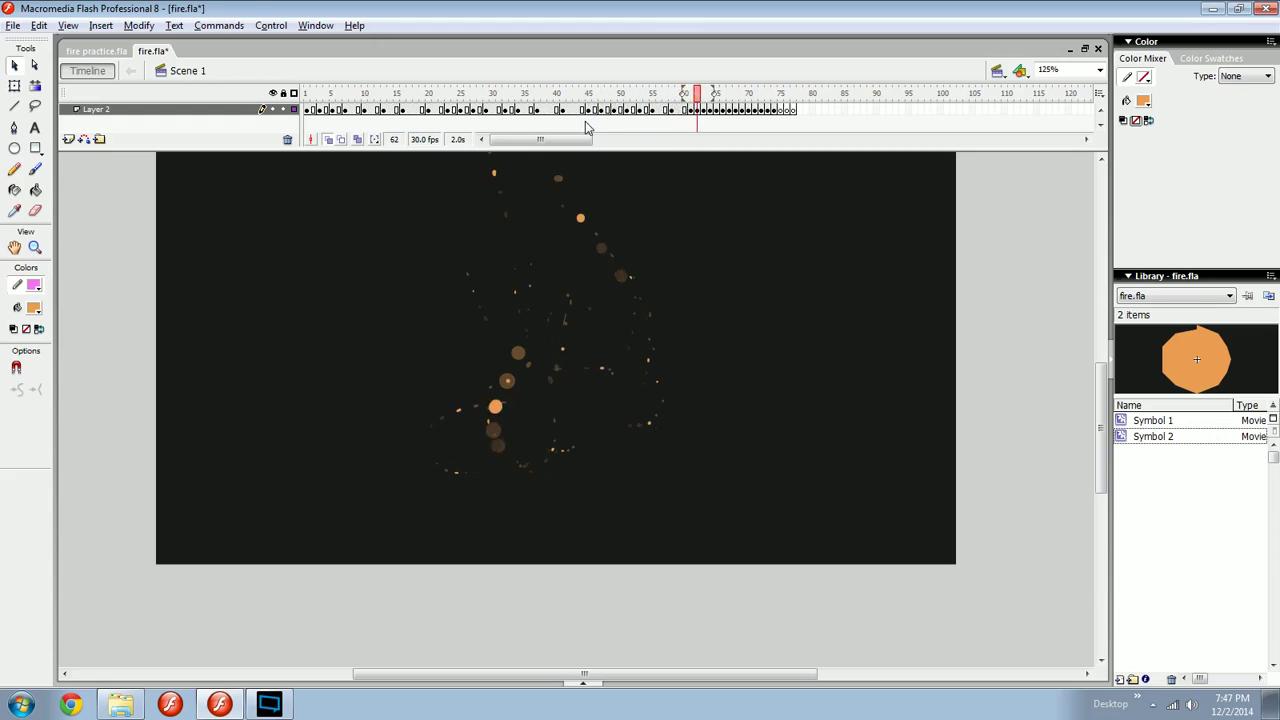
Insert hold frames after the remaining fading ember drawings from frame 62 through to frame 89.
{"action": "key", "text": "F5"}
{"action": "key", "text": "F5"}
{"action": "key", "text": "F5"}
{"action": "key", "text": "F5"}
{"action": "key", "text": "F5"}
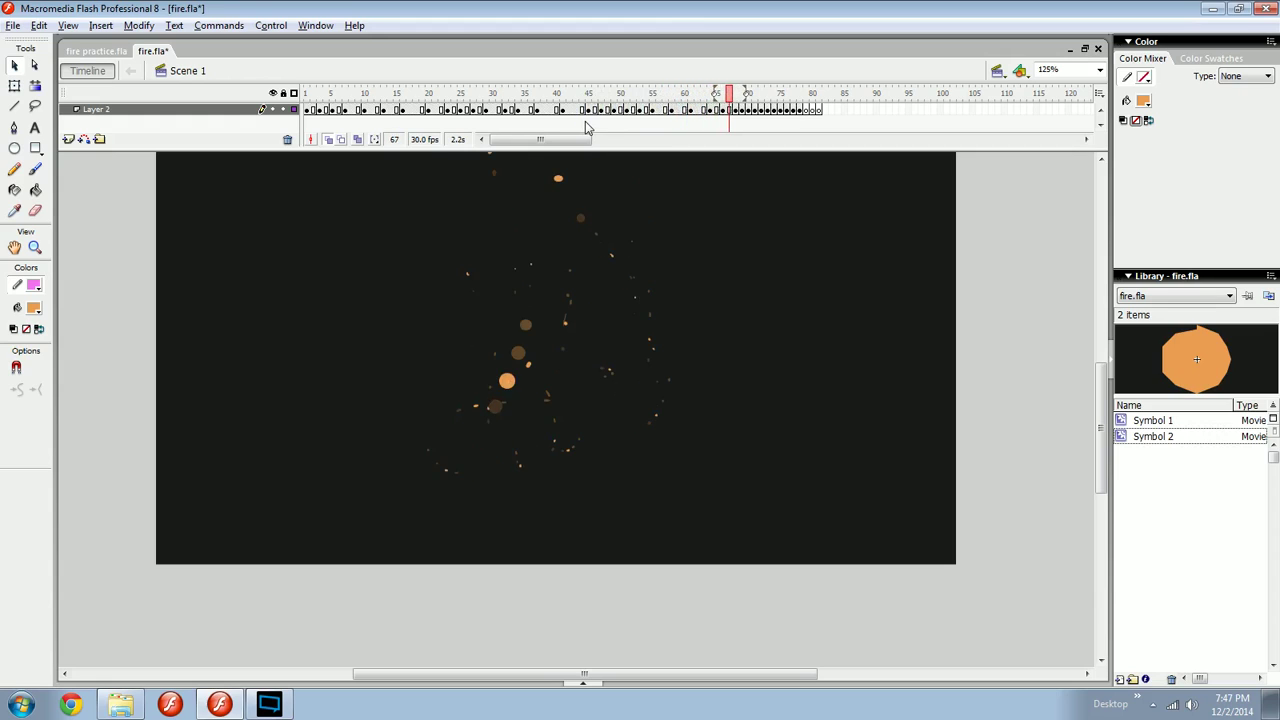
{"action": "key", "text": "F5"}
{"action": "key", "text": "F5"}
{"action": "key", "text": "F5"}
{"action": "key", "text": "F5"}
{"action": "key", "text": "F5"}
{"action": "key", "text": "F5"}
{"action": "key", "text": "F5"}
{"action": "key", "text": "F5"}
{"action": "key", "text": "F5"}
{"action": "key", "text": "F5"}
{"action": "key", "text": "F5"}
{"action": "key", "text": "F5"}
{"action": "key", "text": "F5"}
{"action": "key", "text": "F5"}
{"action": "key", "text": "F5"}
{"action": "key", "text": "F5"}
{"action": "key", "text": "F5"}
{"action": "key", "text": "F5"}
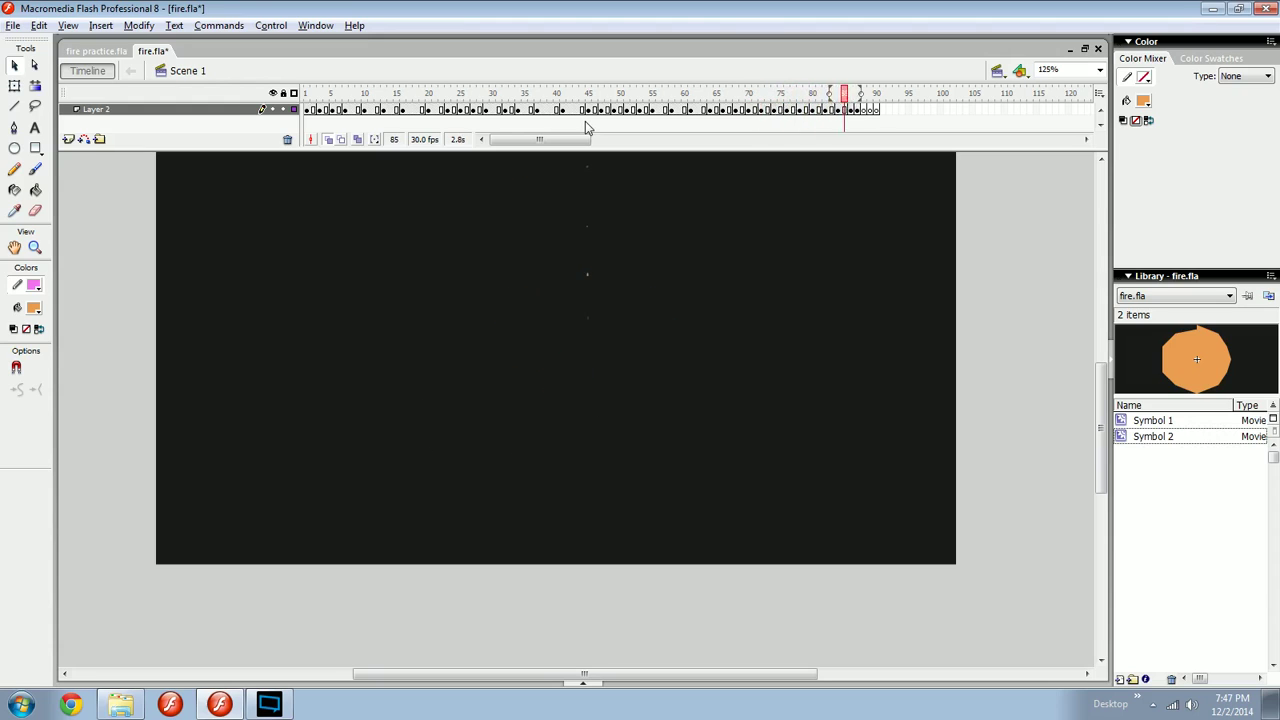
{"action": "key", "text": "F5"}
{"action": "key", "text": "F5"}
{"action": "key", "text": "F5"}
{"action": "key", "text": "F5"}
{"action": "left_click_drag", "start_coordinate": [609, 194], "coordinate": [641, 275]}
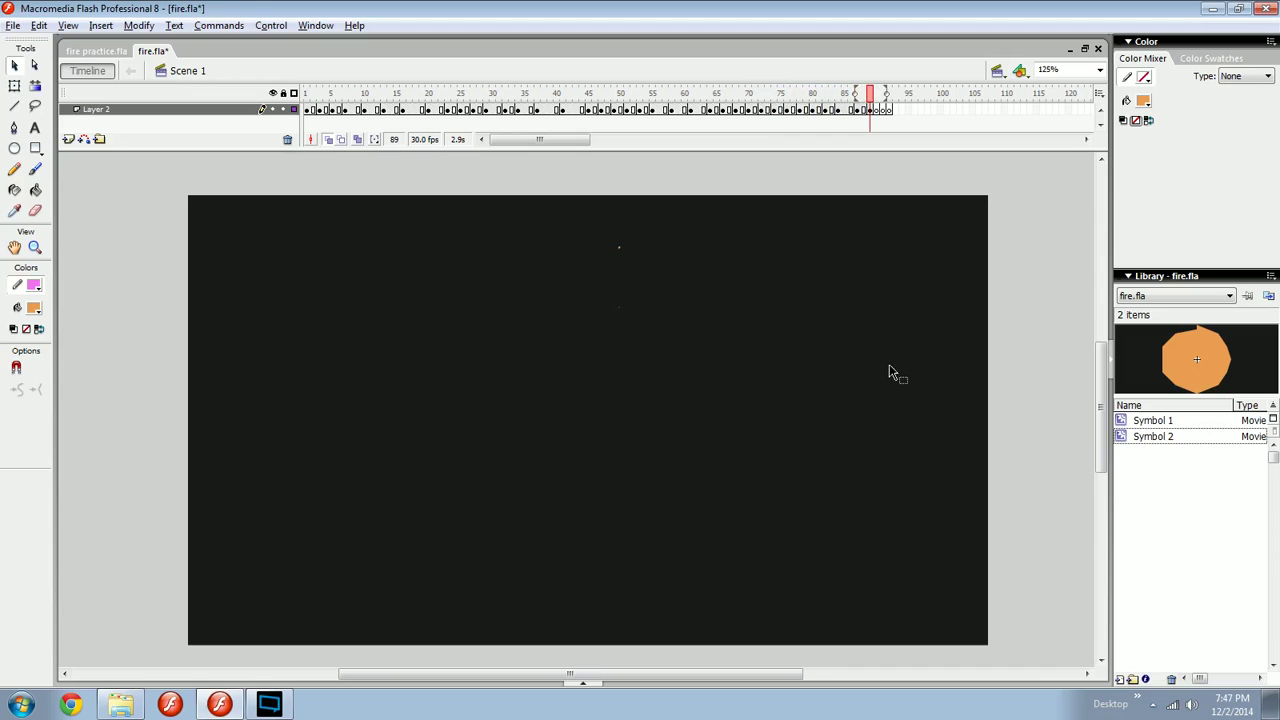
Save the file, test the retimed fire movie in a maximized preview and close the preview.
{"action": "key", "text": "ctrl+s"}
{"action": "key", "text": "ctrl+Return"}
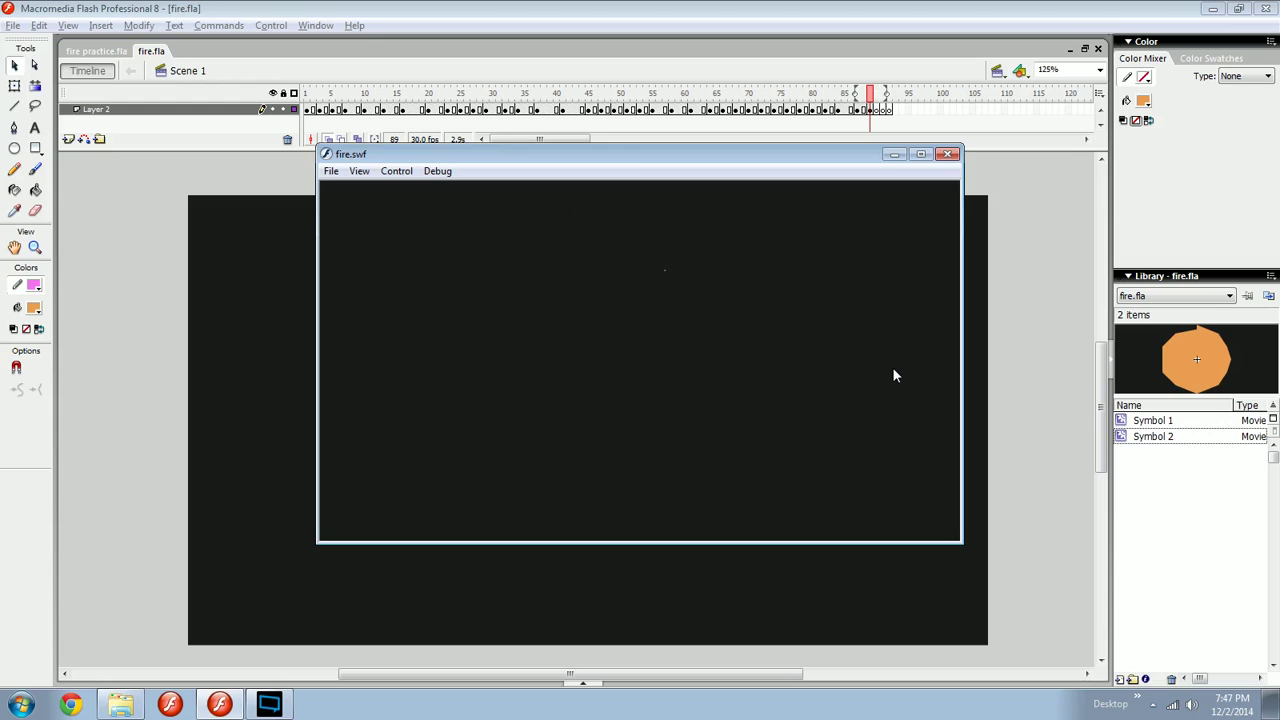
{"action": "left_click", "coordinate": [920, 154]}
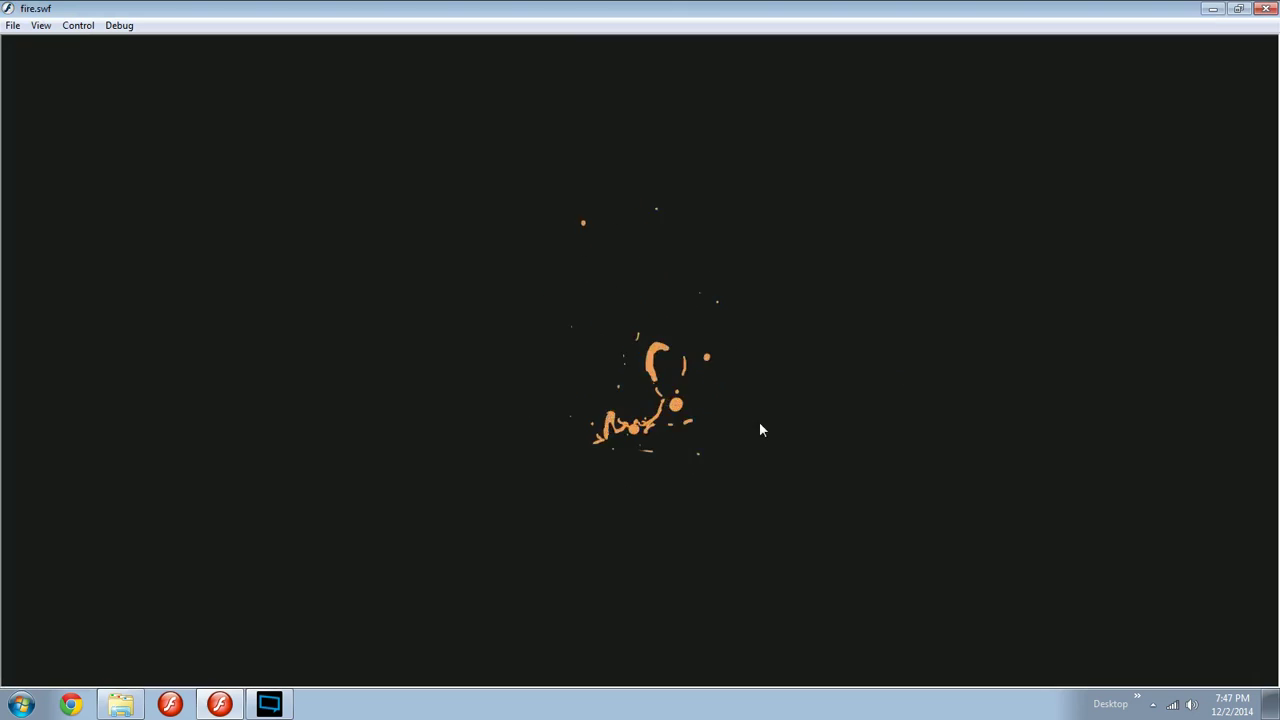
{"action": "right_click", "coordinate": [759, 430]}
{"action": "left_click", "coordinate": [852, 141]}
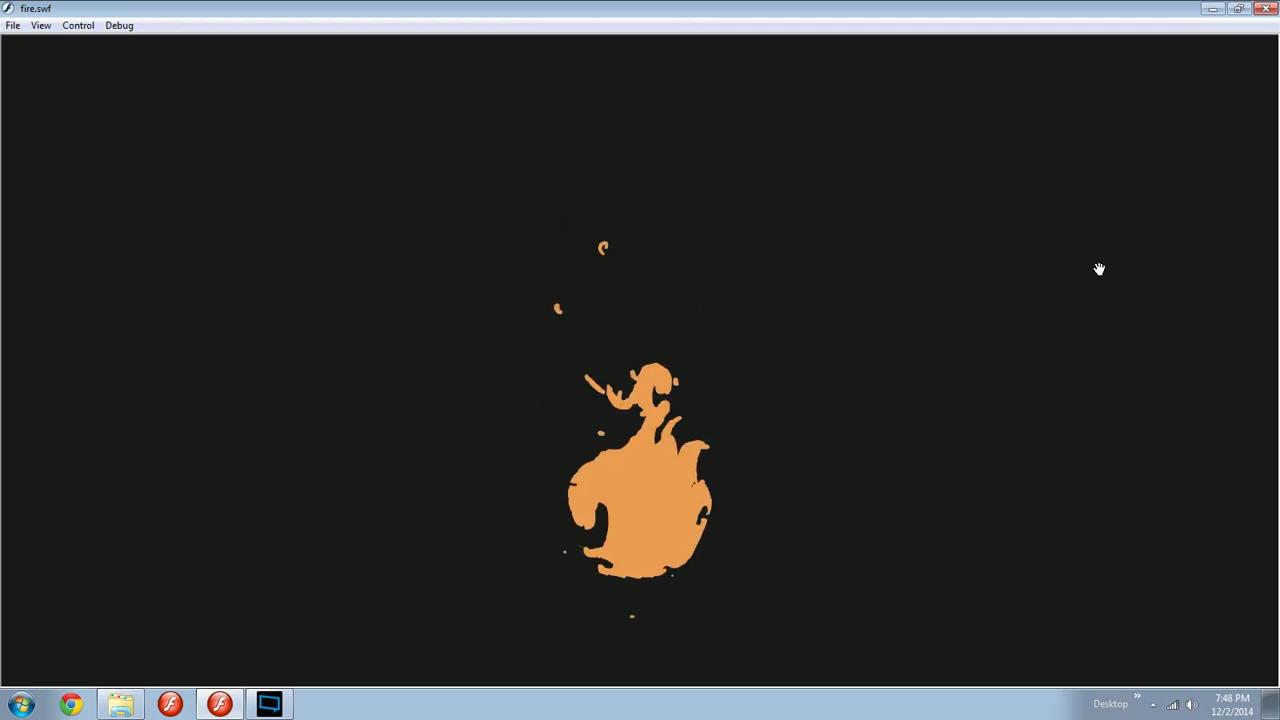
{"action": "left_click", "coordinate": [1264, 8]}
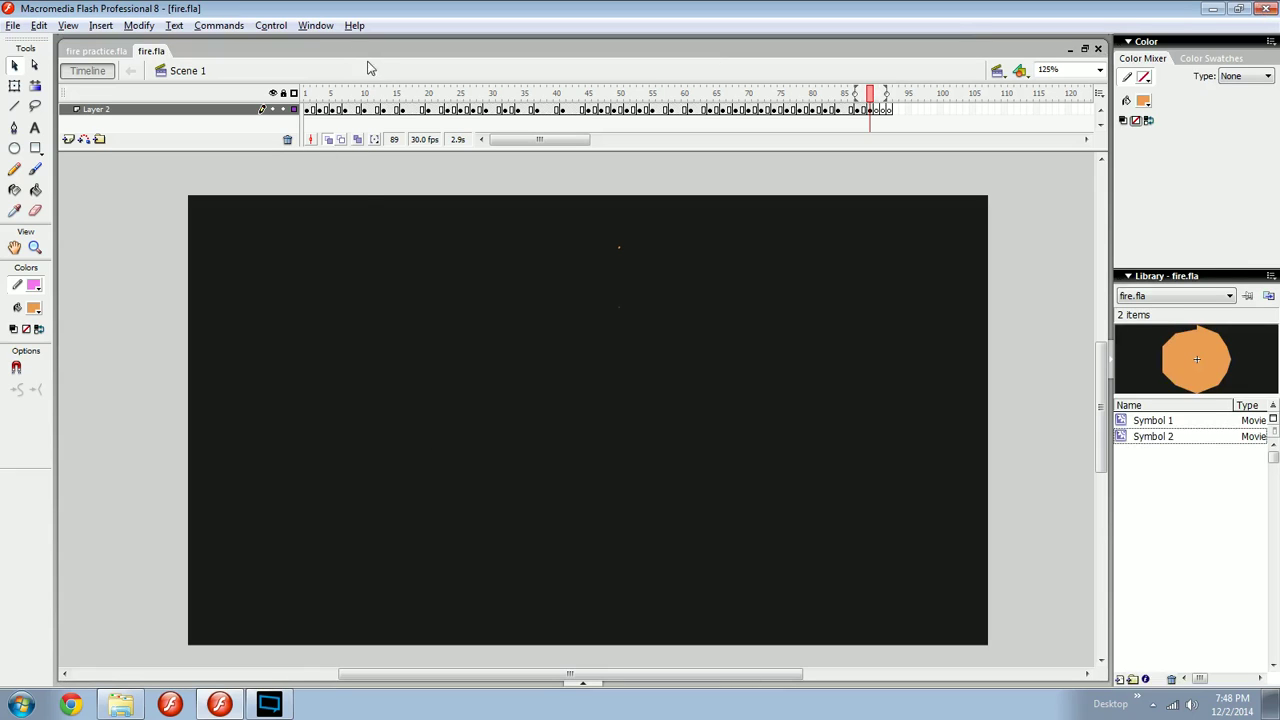
Add a new layer and place it beneath the flame layer.
{"action": "left_click", "coordinate": [272, 112]}
{"action": "left_click", "coordinate": [68, 139]}
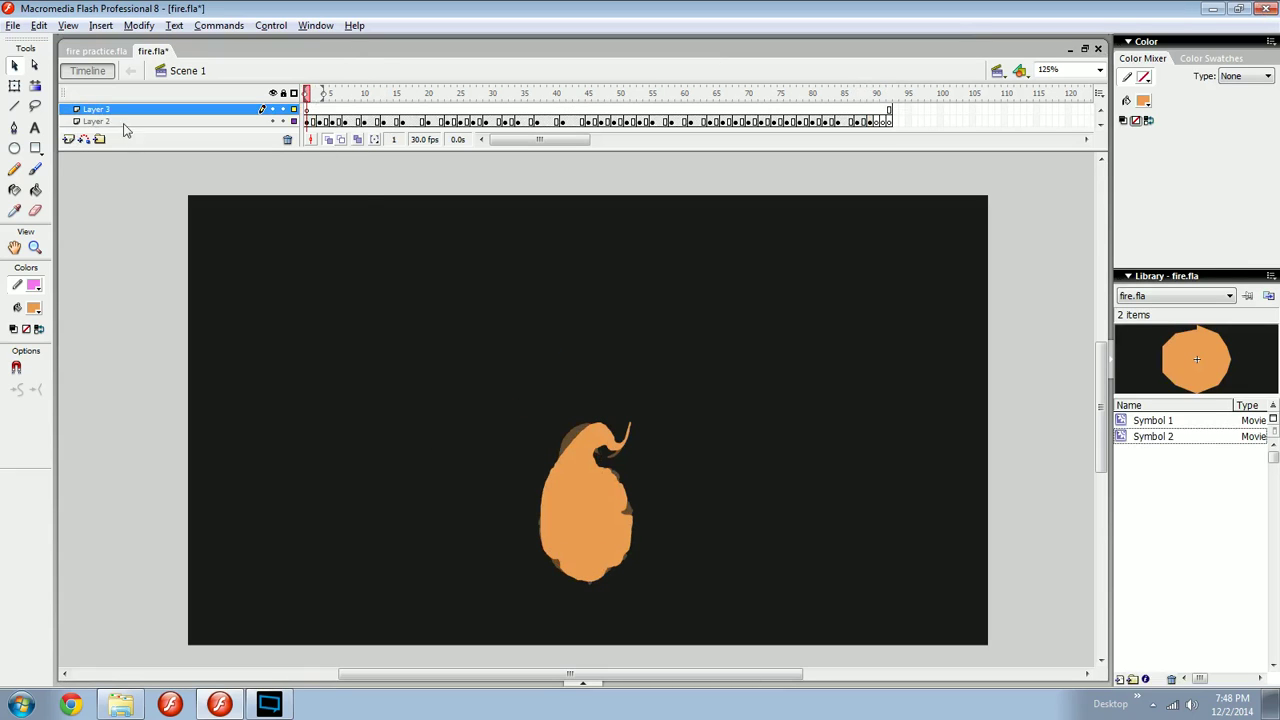
{"action": "left_click_drag", "start_coordinate": [130, 110], "coordinate": [135, 127]}
Set up the Oval tool with no outline and a near-black #090909 fill.
{"action": "key", "text": "o"}
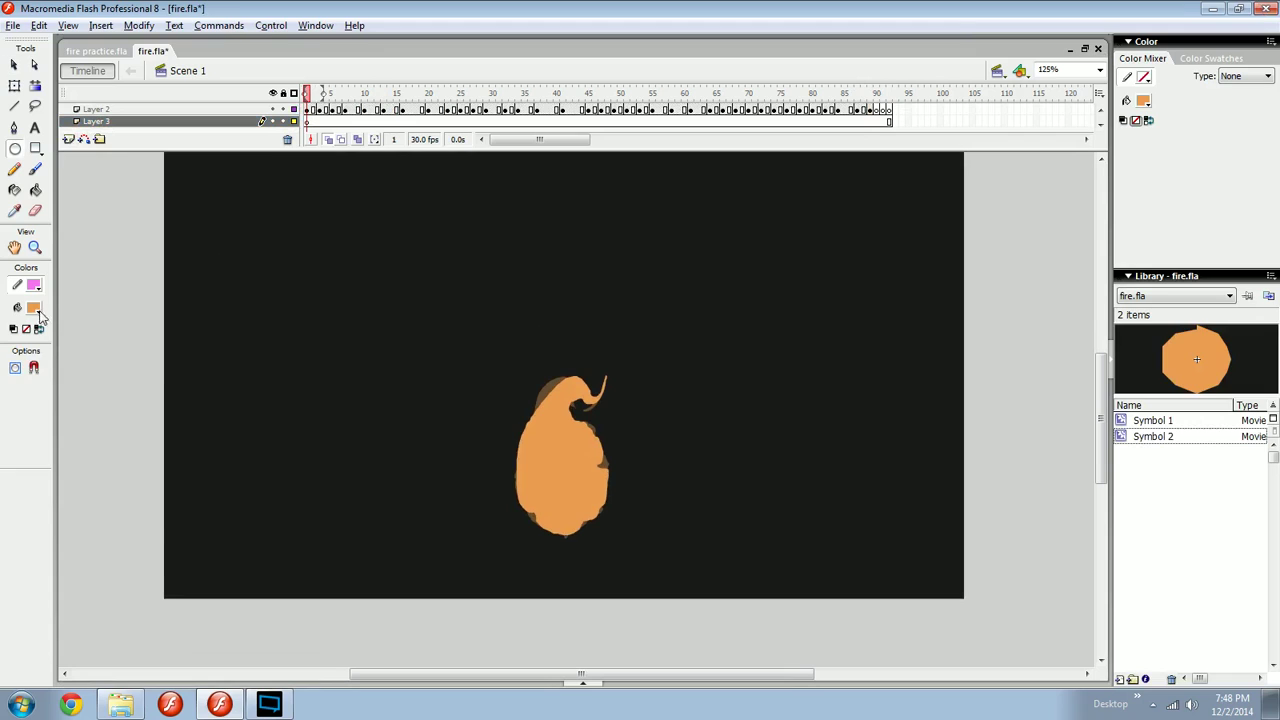
{"action": "left_click", "coordinate": [37, 287]}
{"action": "left_click", "coordinate": [221, 308]}
{"action": "left_click", "coordinate": [24, 308]}
{"action": "left_click", "coordinate": [35, 309]}
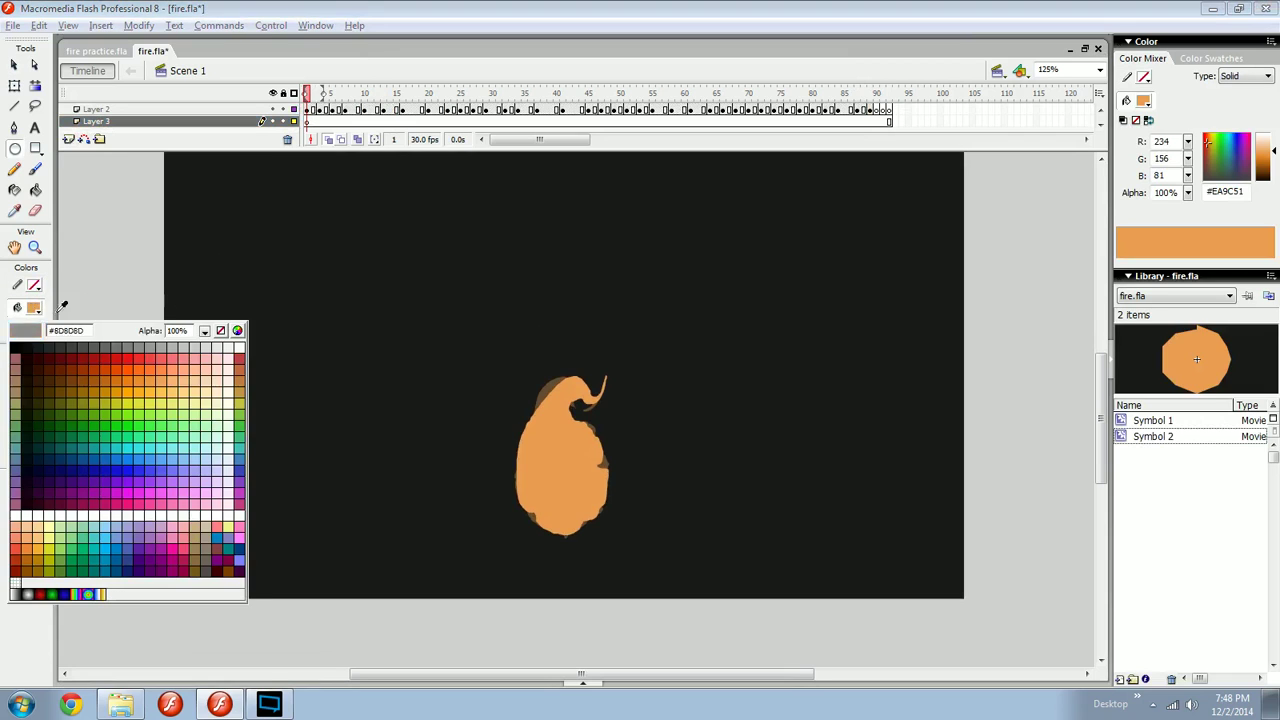
{"action": "left_click", "coordinate": [300, 268]}
{"action": "left_click", "coordinate": [1275, 177]}
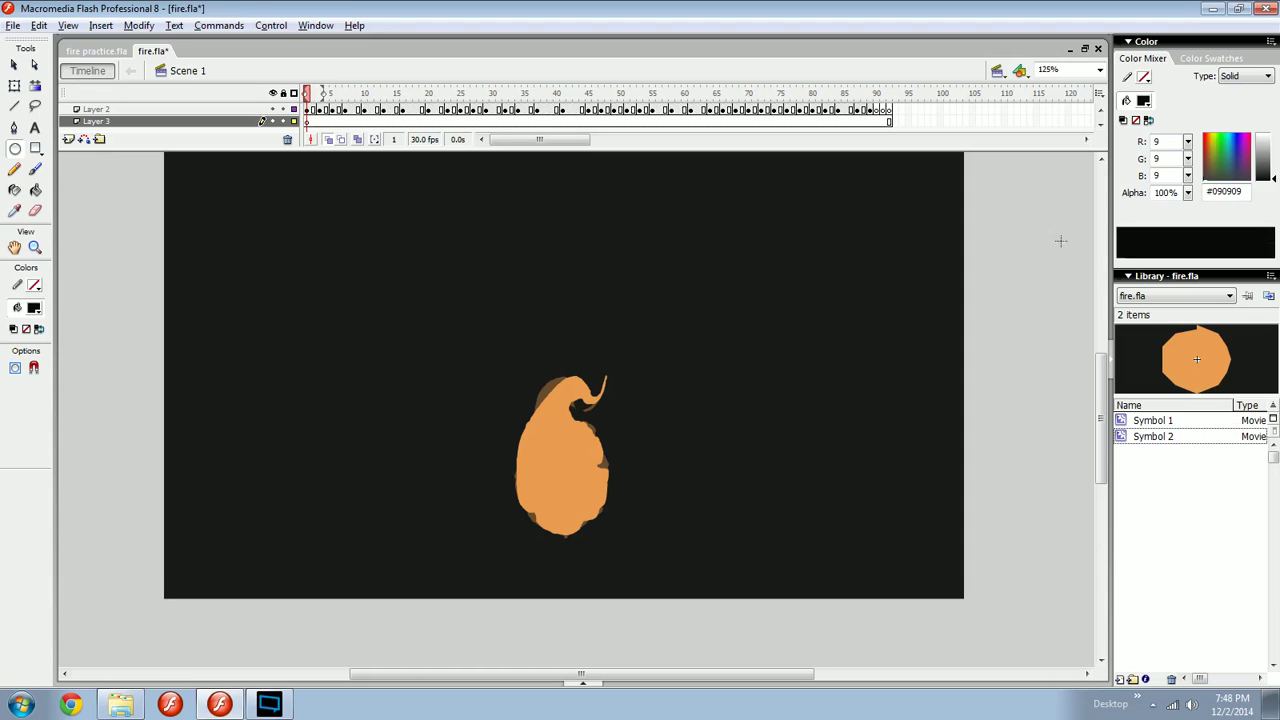
Draw a near-black circle behind the flame's base on the new layer and lock the flame layer.
{"action": "key", "text": "v"}
{"action": "left_click", "coordinate": [580, 476]}
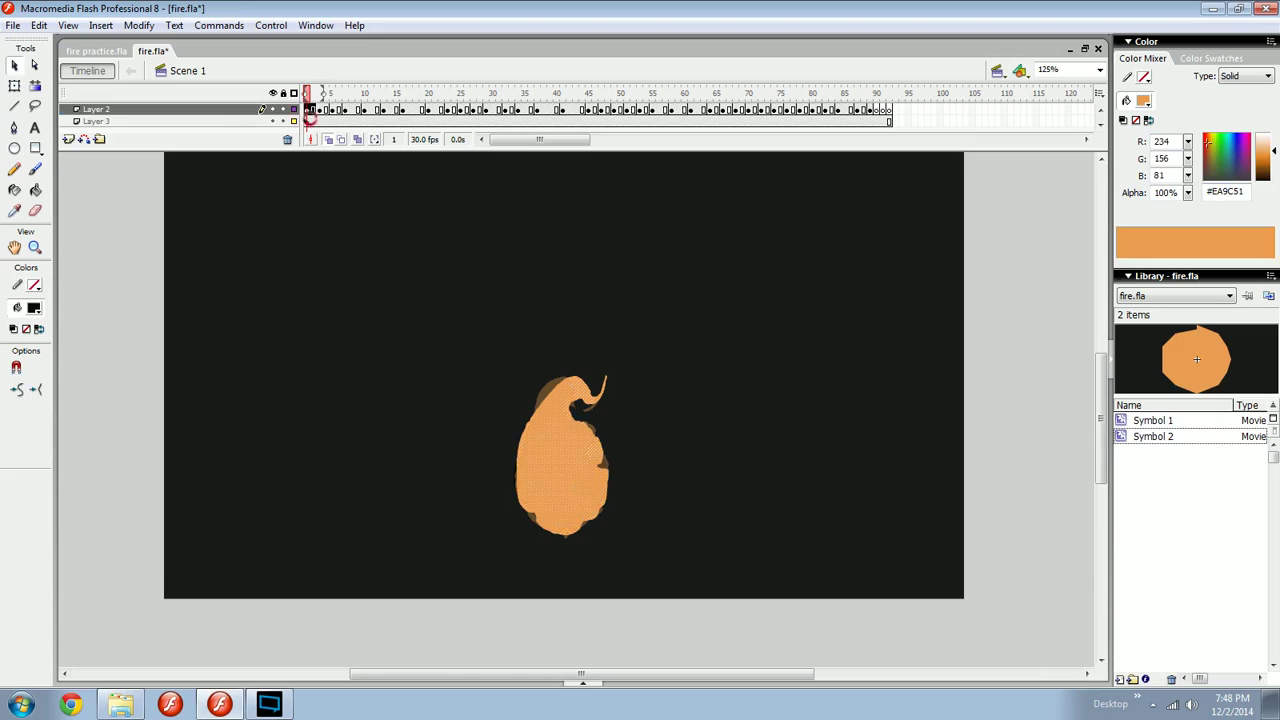
{"action": "left_click", "coordinate": [311, 120]}
{"action": "left_click", "coordinate": [284, 110]}
{"action": "left_click", "coordinate": [629, 475]}
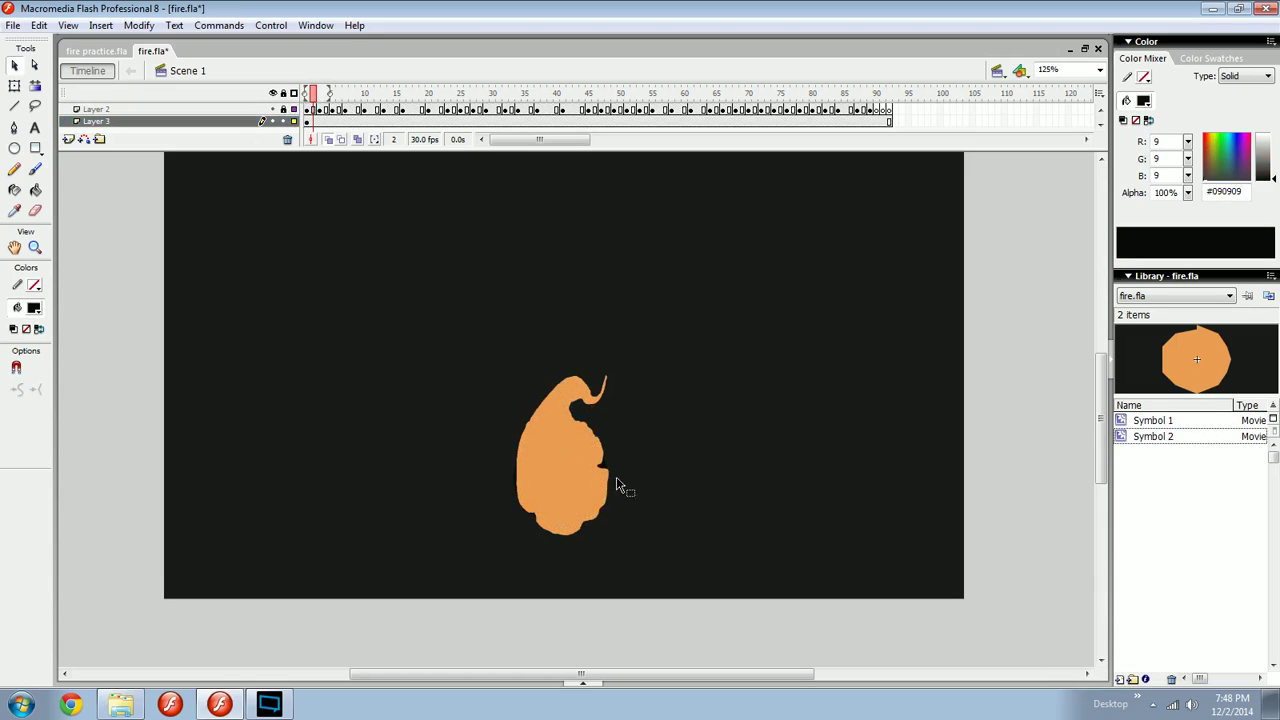
Scale the near-black circle down within the flame's base and convert it to a symbol.
{"action": "mouse_move", "coordinate": [435, 92]}
{"action": "left_mouse_down"}
{"action": "mouse_move", "coordinate": [606, 95]}
{"action": "mouse_move", "coordinate": [251, 91]}
{"action": "left_mouse_up"}
{"action": "key", "text": "q"}
{"action": "left_click", "coordinate": [592, 470]}
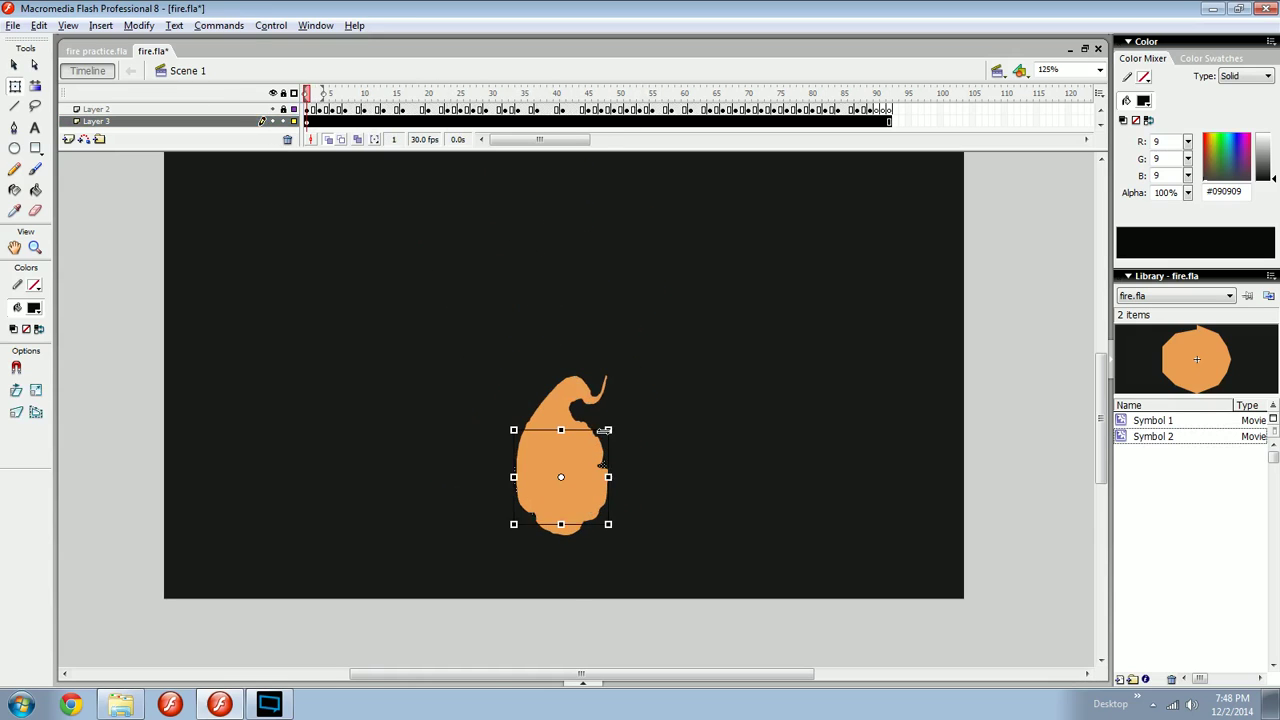
{"action": "left_click_drag", "start_coordinate": [607, 430], "coordinate": [583, 466]}
{"action": "left_click", "coordinate": [380, 500]}
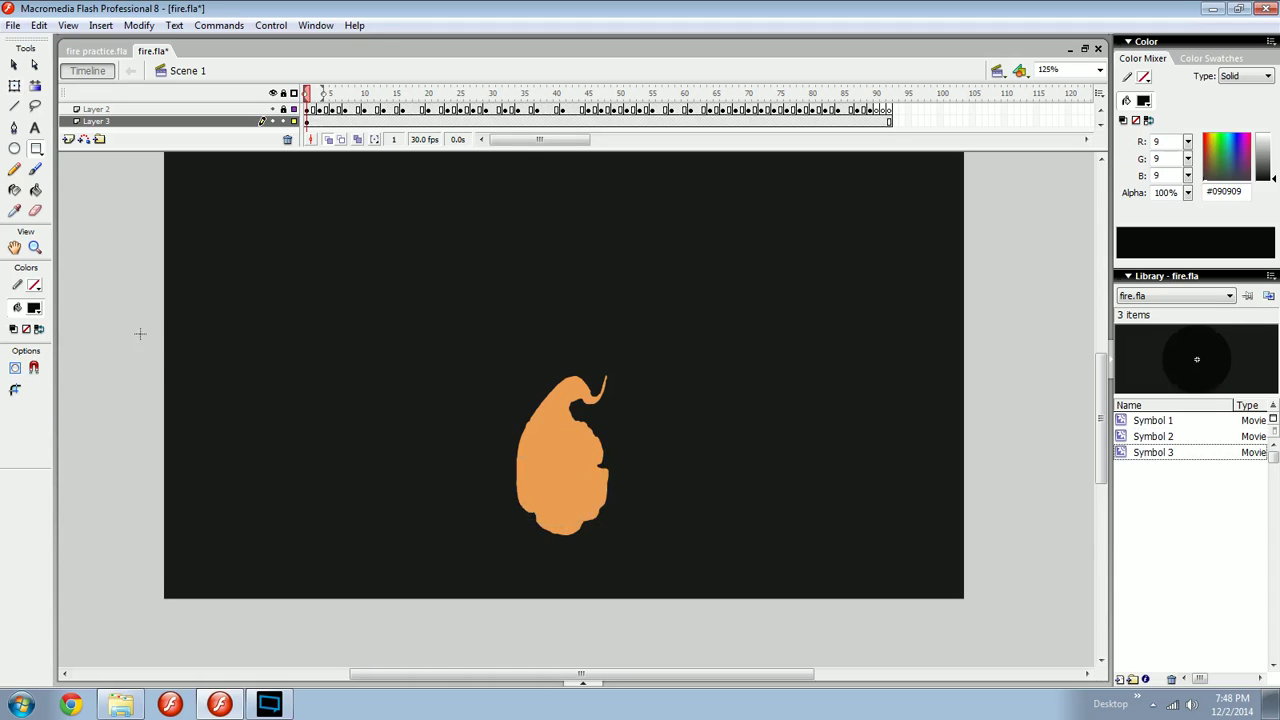
Mix a muted brown fill, #977E68, for the Rectangle tool.
{"action": "left_click", "coordinate": [36, 310]}
{"action": "left_click", "coordinate": [196, 378]}
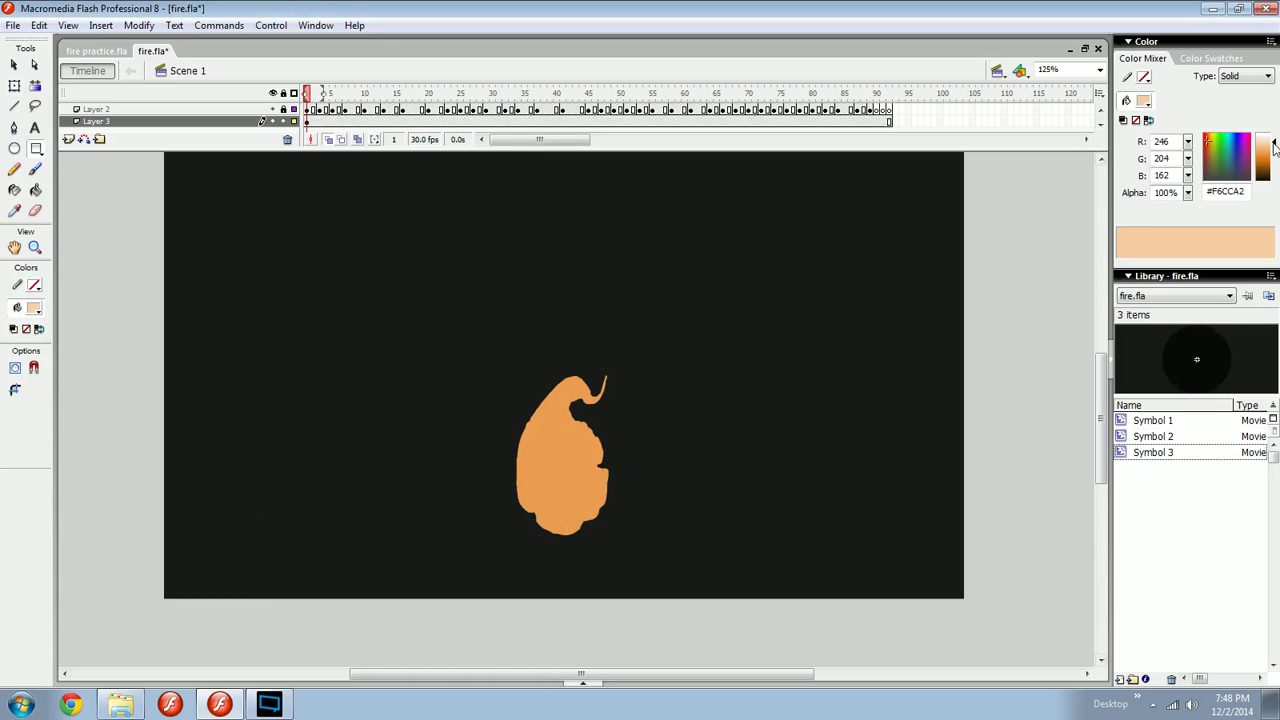
{"action": "left_click_drag", "start_coordinate": [1209, 168], "coordinate": [1209, 169]}
{"action": "mouse_move", "coordinate": [1274, 142]}
{"action": "left_mouse_down"}
{"action": "mouse_move", "coordinate": [1274, 154]}
{"action": "mouse_move", "coordinate": [1207, 171]}
{"action": "mouse_move", "coordinate": [1273, 147]}
{"action": "left_mouse_up"}
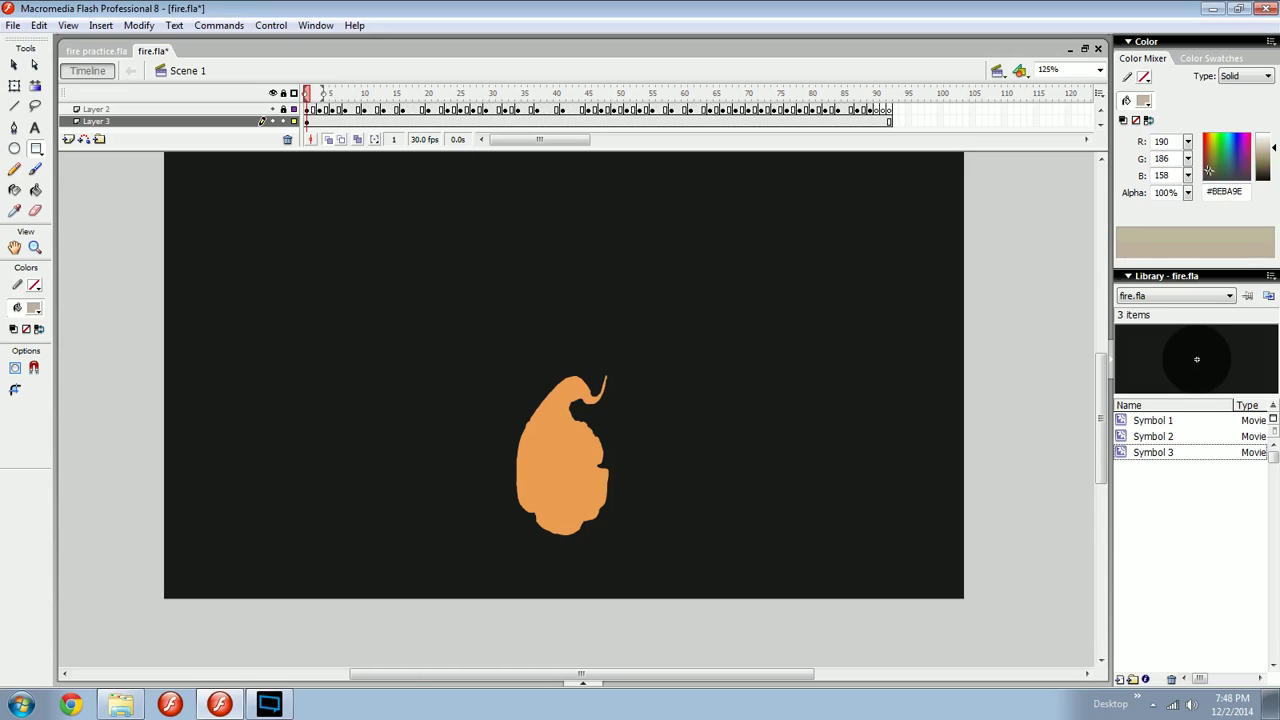
{"action": "mouse_move", "coordinate": [1208, 168]}
{"action": "left_mouse_down"}
{"action": "mouse_move", "coordinate": [1208, 157]}
{"action": "mouse_move", "coordinate": [1263, 171]}
{"action": "left_mouse_up"}
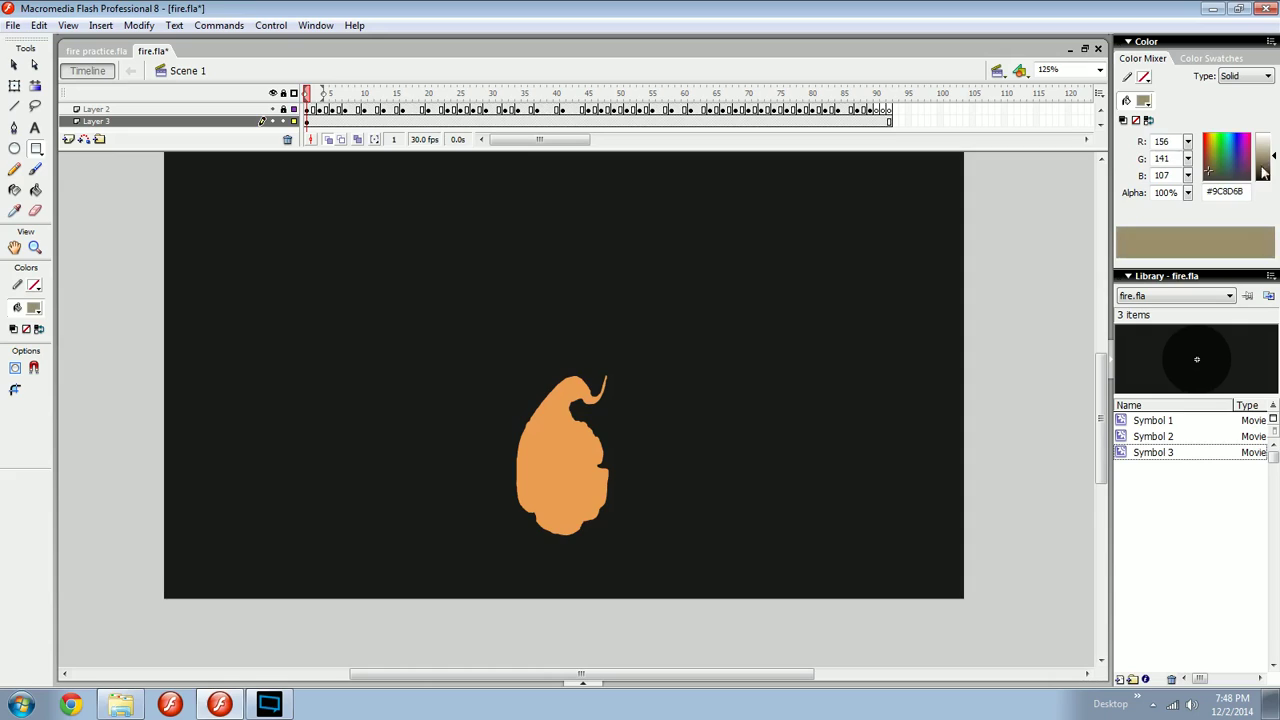
{"action": "left_click", "coordinate": [1207, 171]}
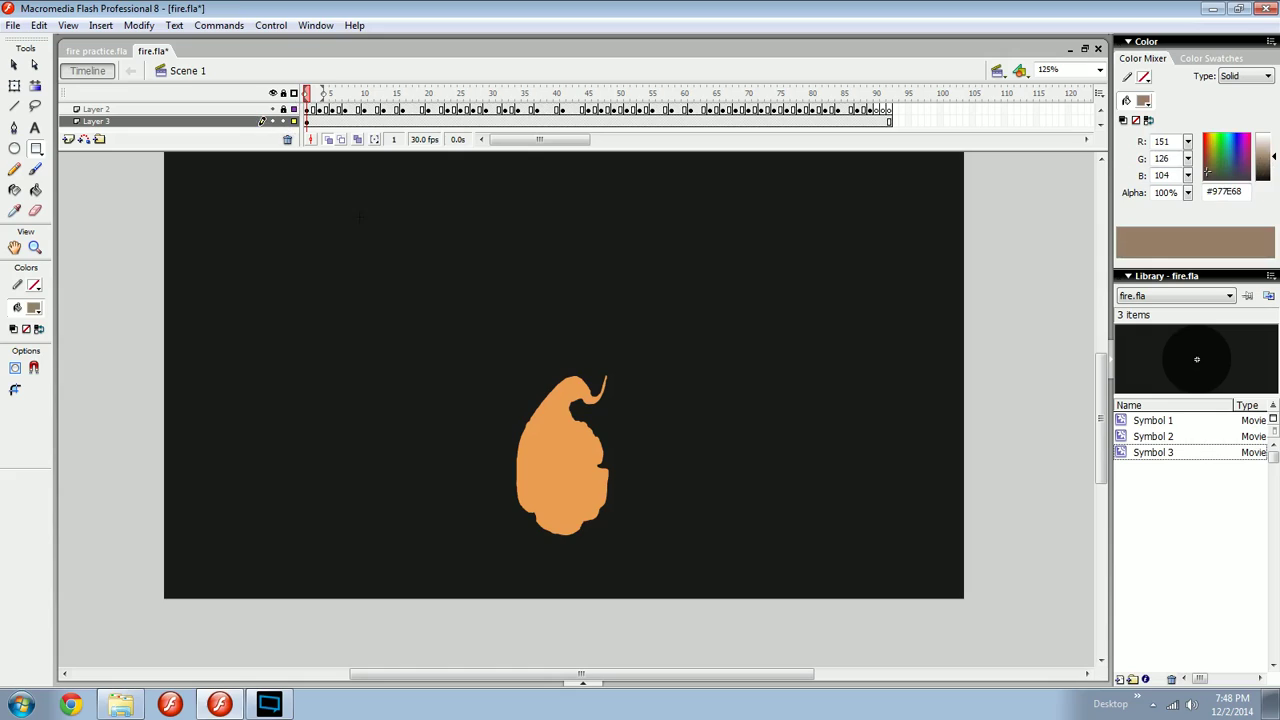
Draw a tall, thin brown rectangle beside the flame as a stick and convert it to a symbol.
{"action": "left_click_drag", "start_coordinate": [428, 388], "coordinate": [440, 600]}
{"action": "key", "text": "v"}
{"action": "left_click", "coordinate": [437, 565]}
{"action": "key", "text": "F8"}
{"action": "key", "text": "Return"}
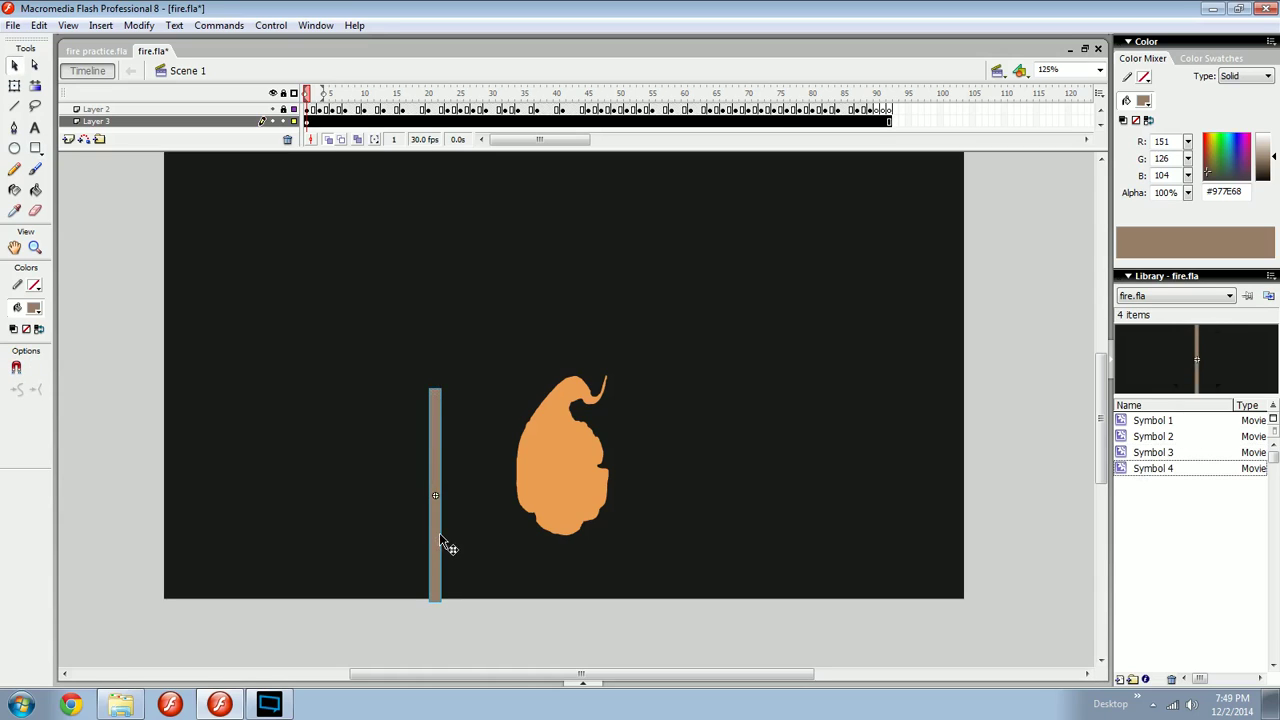
Lower the brown stick beneath the flame and centre it horizontally under the flame.
{"action": "key", "text": "shift+Down"}
{"action": "key", "text": "shift+Down"}
{"action": "key", "text": "shift+Down"}
{"action": "key", "text": "shift+Down"}
{"action": "key", "text": "shift+Down"}
{"action": "key", "text": "shift+Down"}
{"action": "key", "text": "shift+Down"}
{"action": "key", "text": "shift+Down"}
{"action": "key", "text": "shift+Down"}
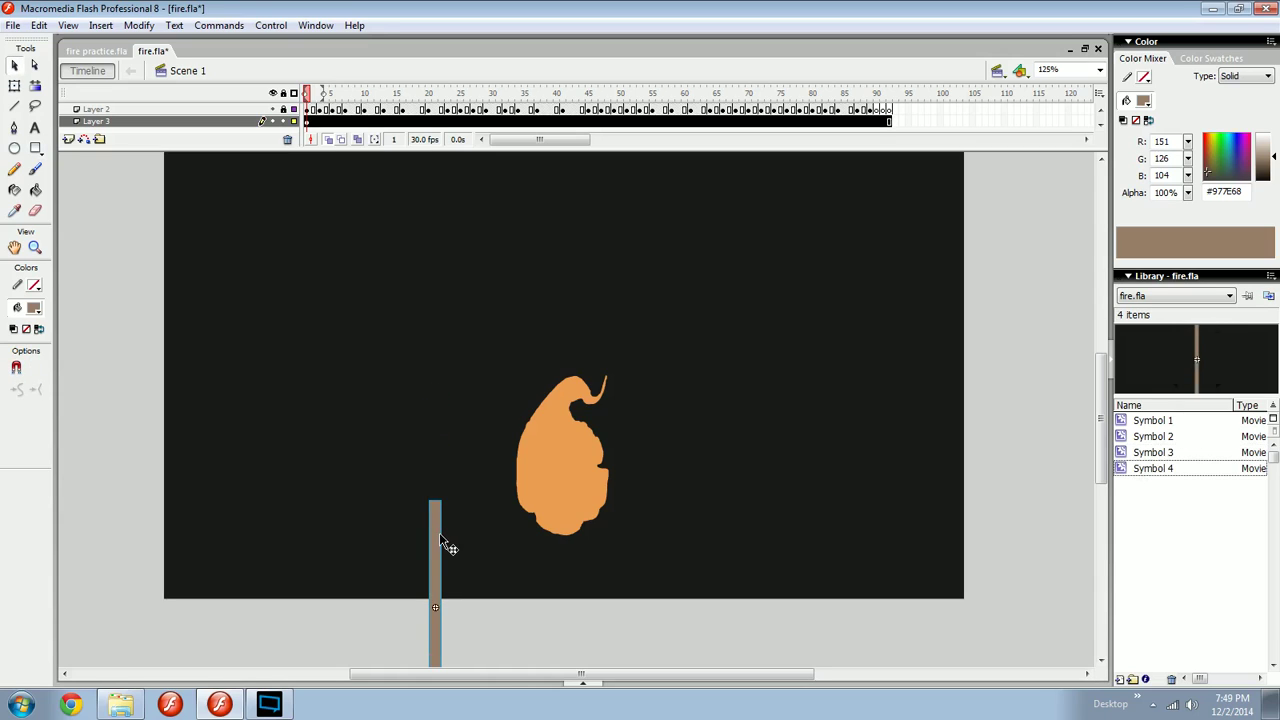
{"action": "key", "text": "ctrl+alt+2"}
Test the movie with the circle and stick behind the flame, and delete the layer holding them.
{"action": "key", "text": "ctrl+Return"}
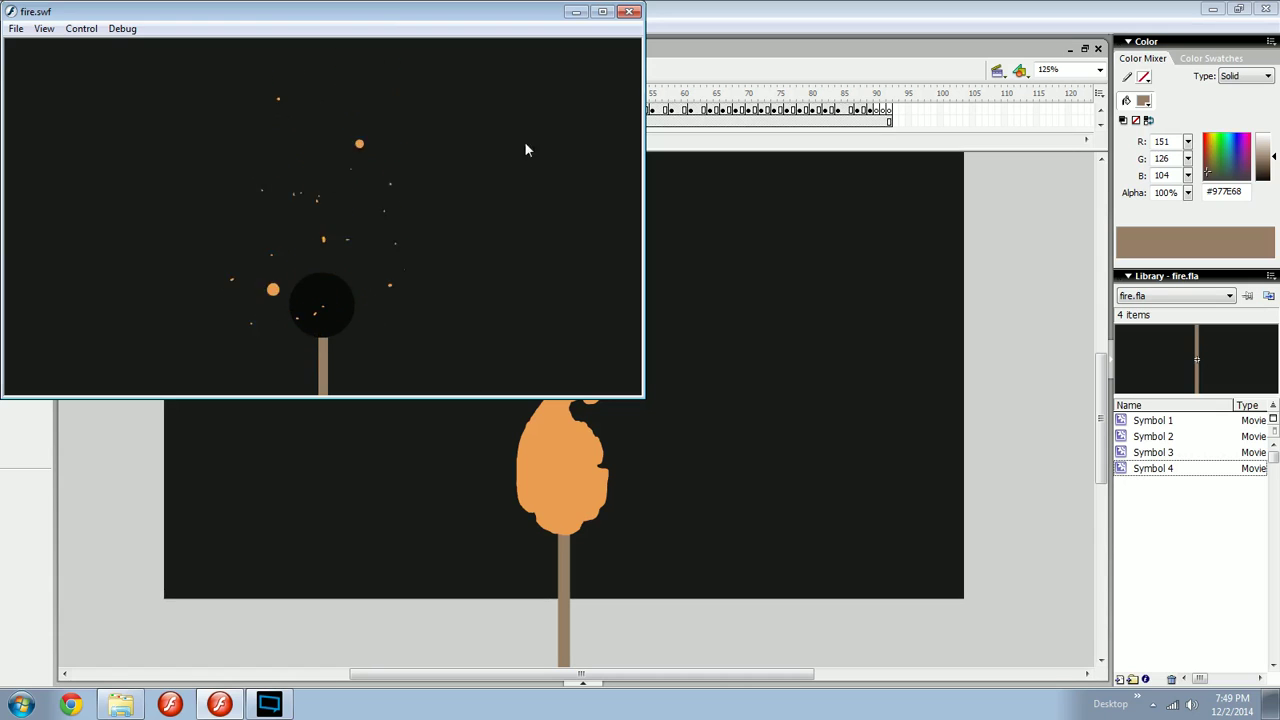
{"action": "left_click", "coordinate": [631, 12]}
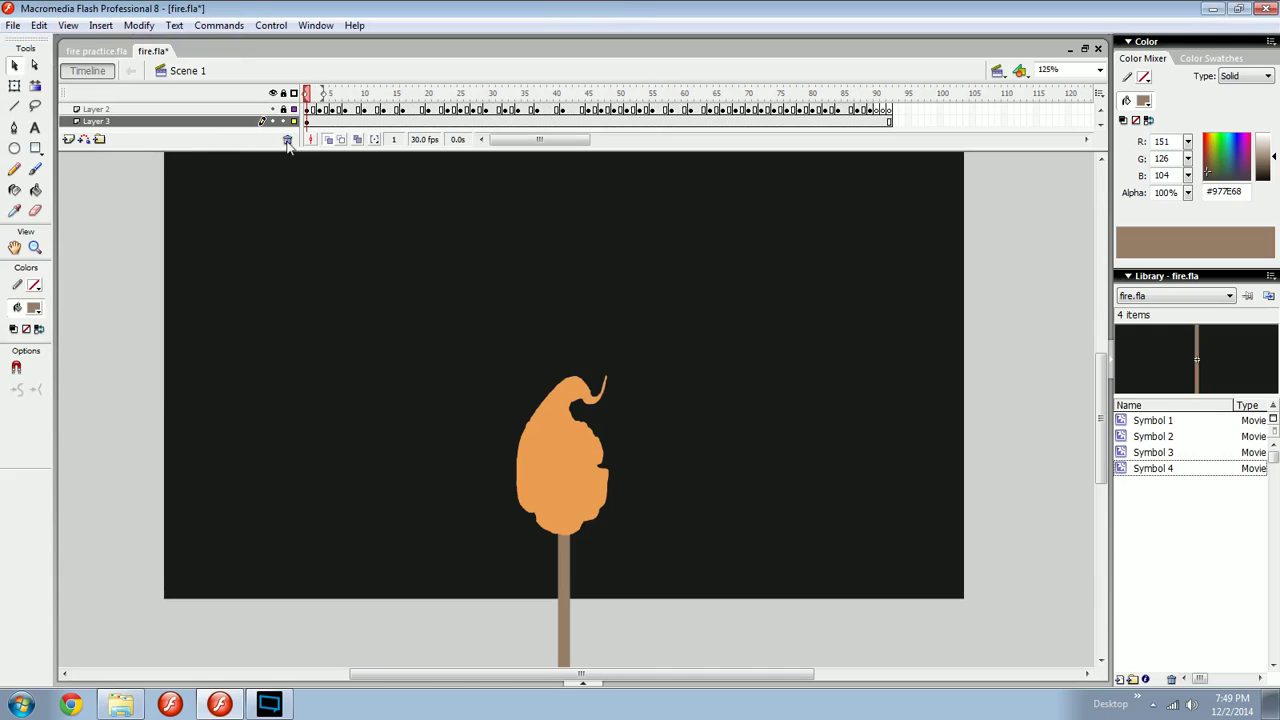
{"action": "left_click", "coordinate": [287, 140]}
Convert all frames of the flame layer into one symbol, removing the original frames, and shift it slightly on the stage.
{"action": "left_click_drag", "start_coordinate": [308, 110], "coordinate": [889, 114]}
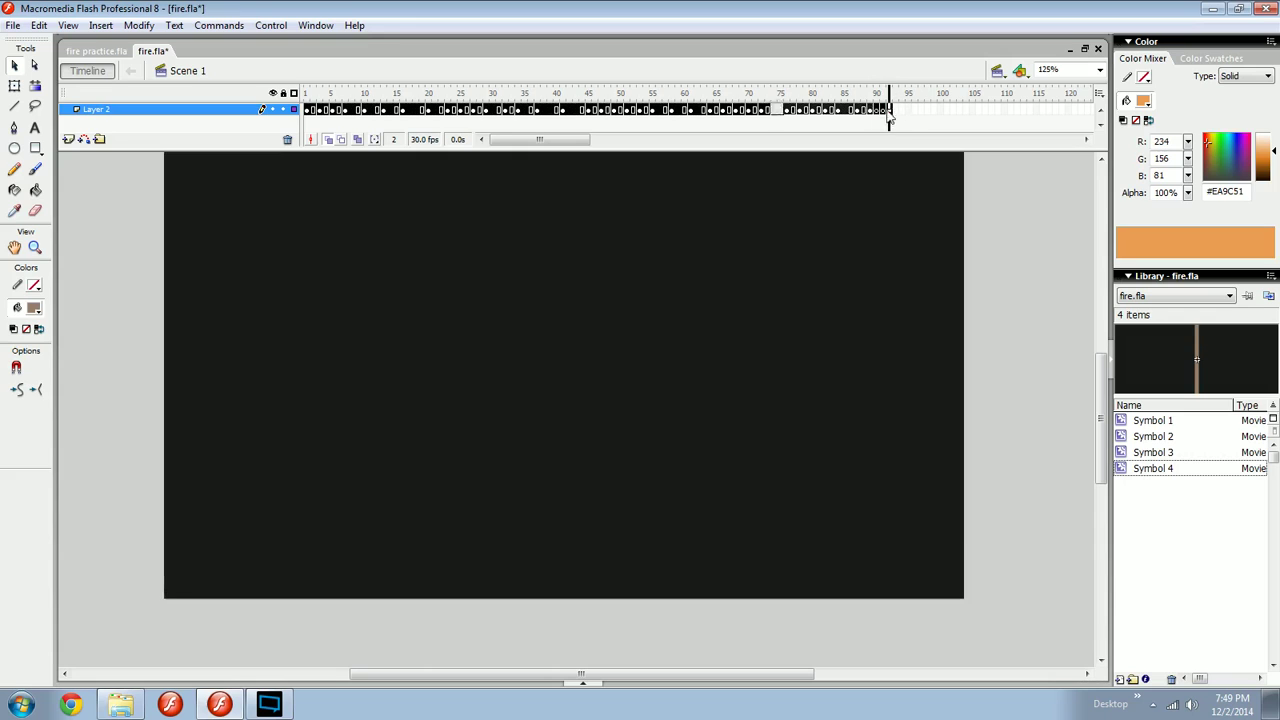
{"action": "key", "text": "F8"}
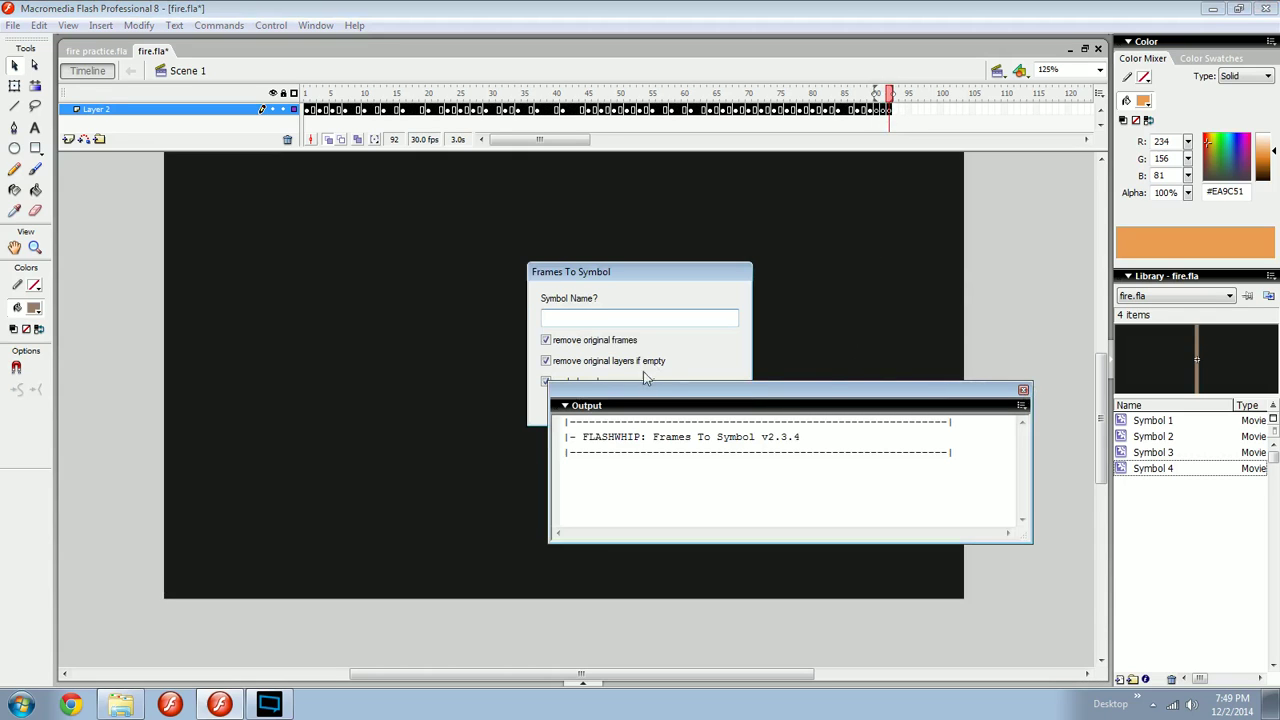
{"action": "key", "text": "Return"}
{"action": "left_click", "coordinate": [1023, 390]}
{"action": "left_click_drag", "start_coordinate": [556, 410], "coordinate": [577, 430]}
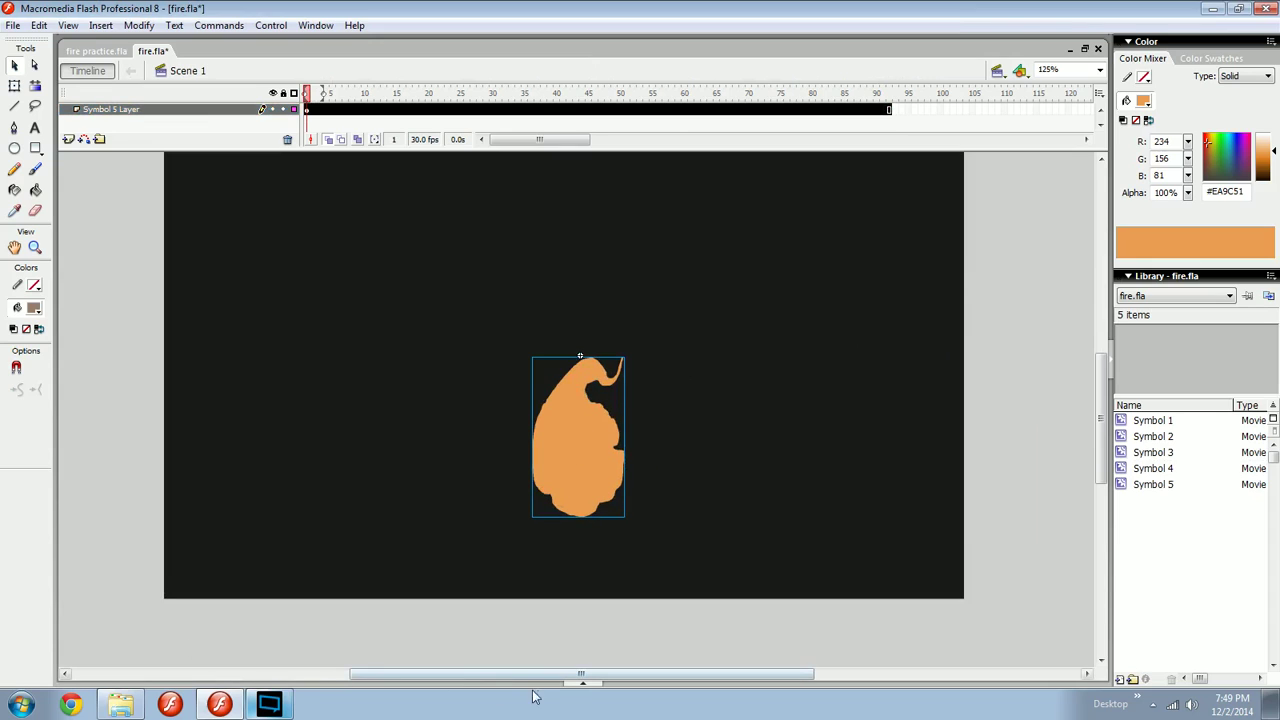
Change the flame symbol instance's behavior from Graphic to Movie Clip and show its filter settings.
{"action": "left_click", "coordinate": [568, 685]}
{"action": "left_click", "coordinate": [571, 536]}
{"action": "left_click", "coordinate": [571, 473]}
{"action": "left_click", "coordinate": [170, 611]}
{"action": "left_click", "coordinate": [146, 623]}
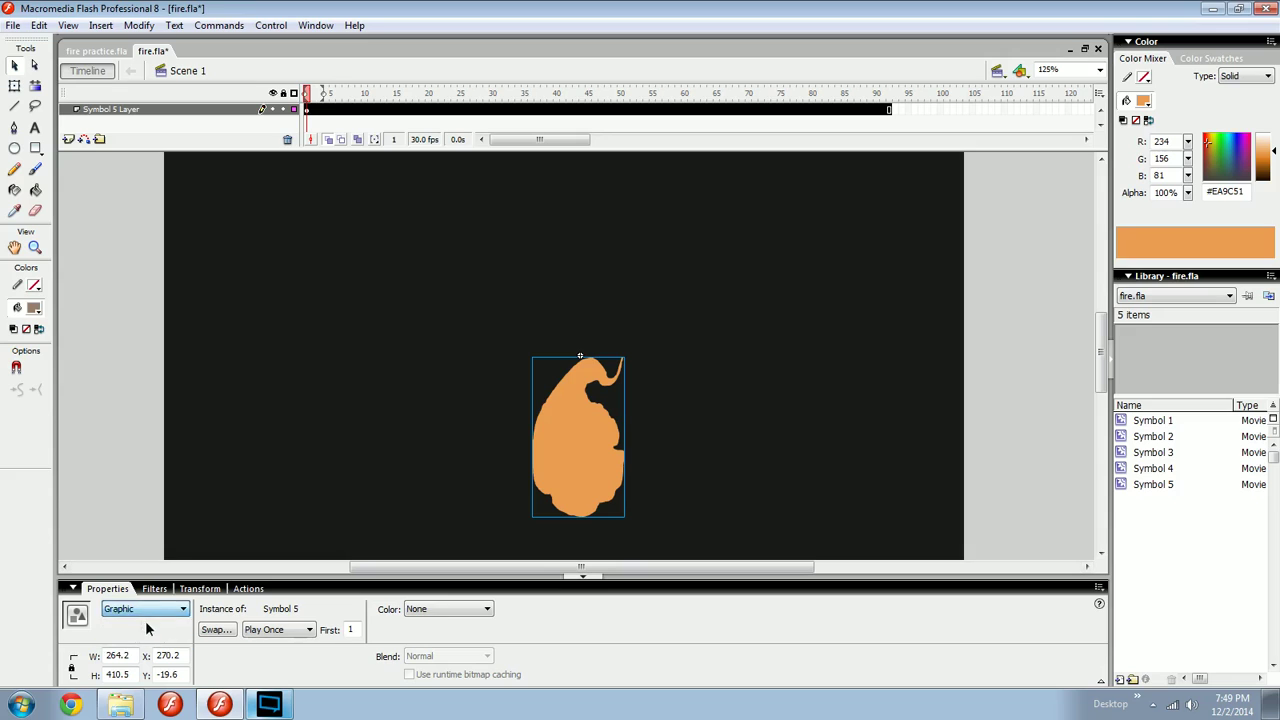
{"action": "left_click", "coordinate": [145, 609]}
{"action": "left_click", "coordinate": [145, 622]}
{"action": "left_click", "coordinate": [152, 588]}
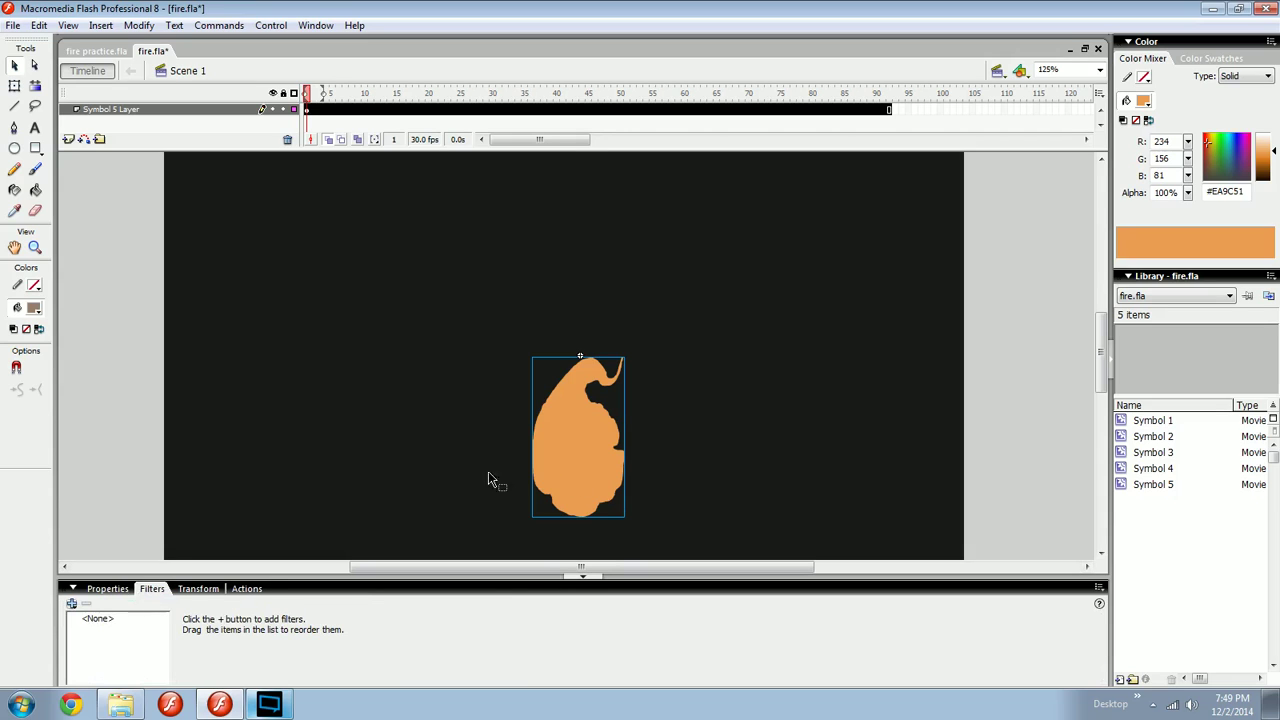
Add a Glow filter to the flame symbol and give it a light orange color.
{"action": "left_click", "coordinate": [105, 589]}
{"action": "left_click", "coordinate": [152, 588]}
{"action": "left_click", "coordinate": [72, 604]}
{"action": "left_click", "coordinate": [140, 528]}
{"action": "left_click", "coordinate": [355, 610]}
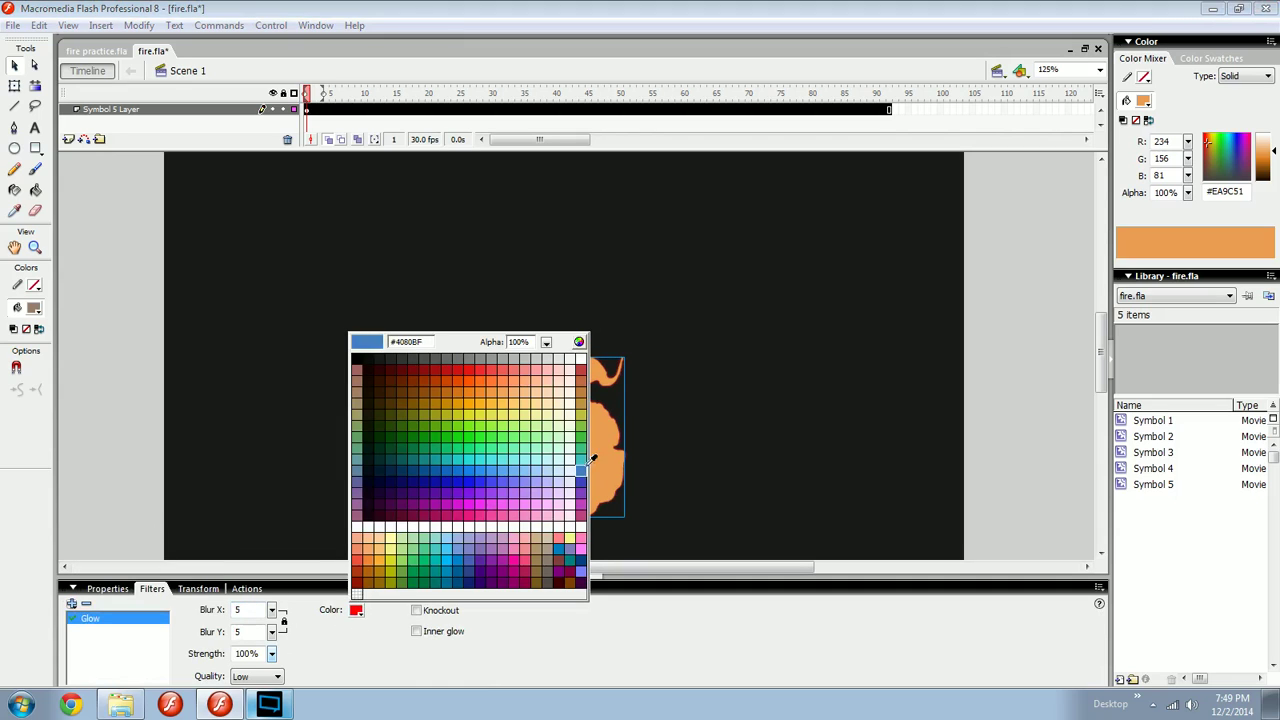
{"action": "left_click", "coordinate": [605, 457]}
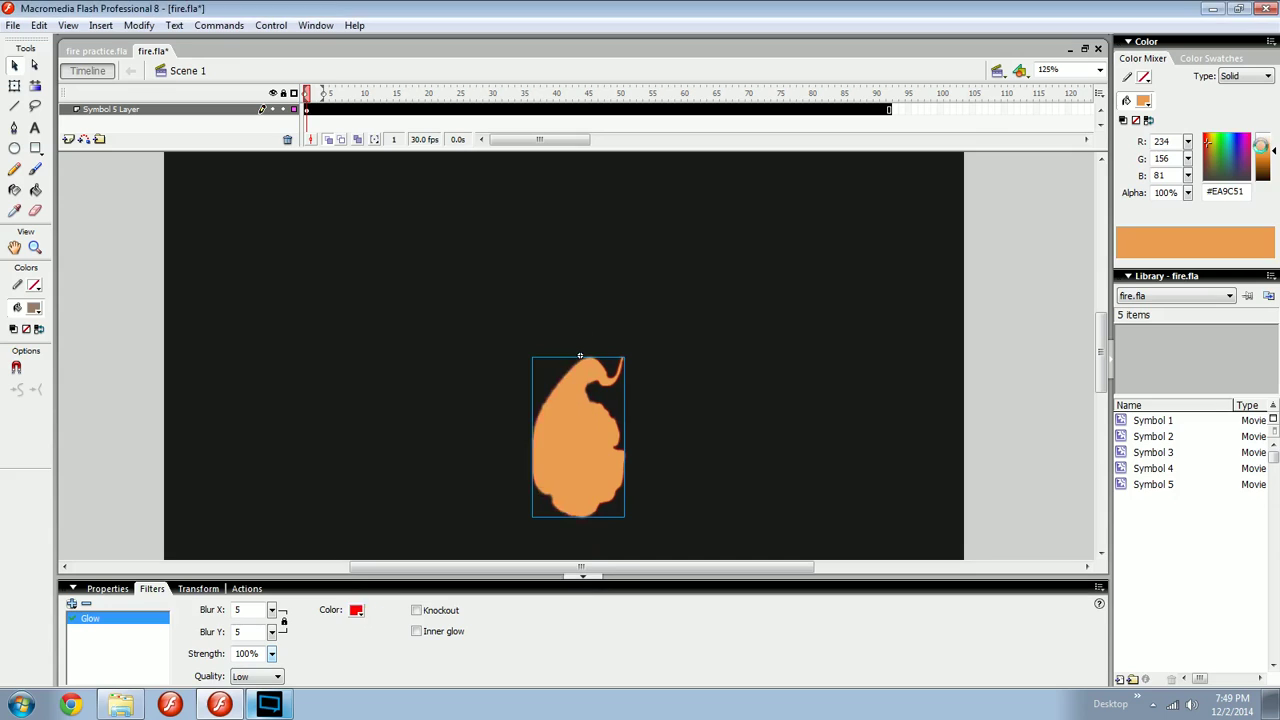
Set the glow to High quality, blur 23 and strength 60%, and test the movie.
{"action": "left_click", "coordinate": [250, 707]}
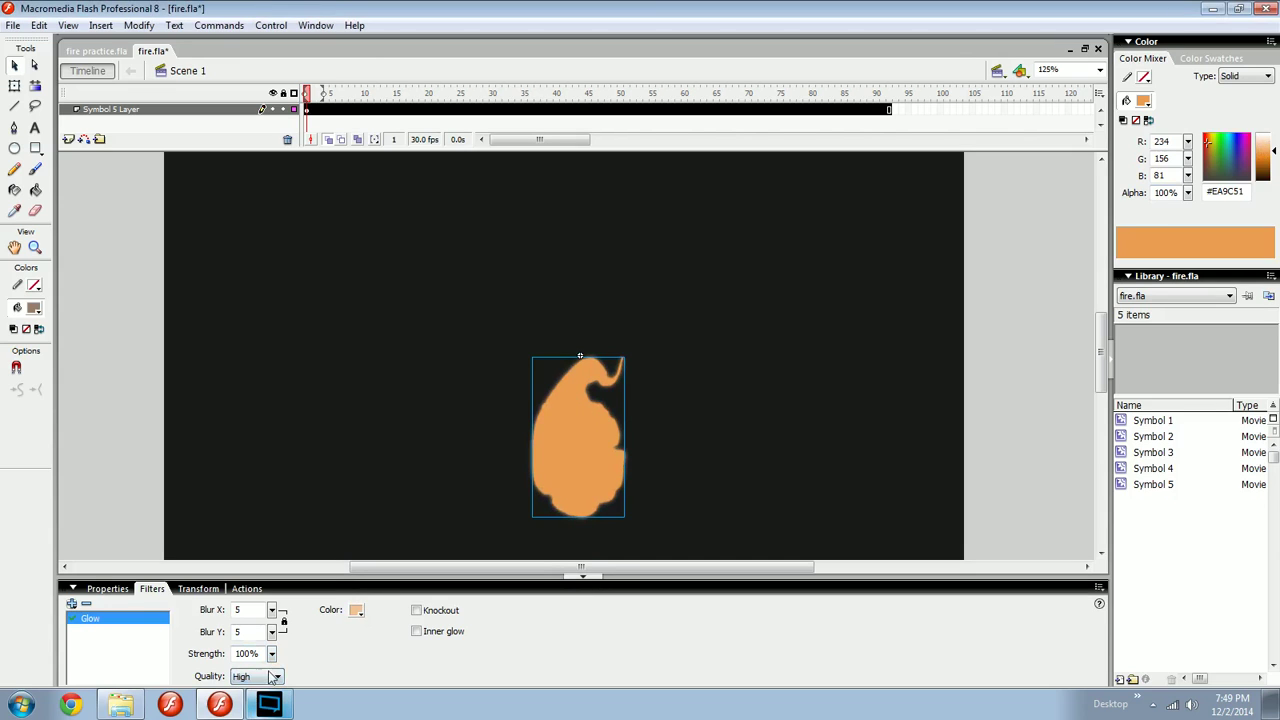
{"action": "left_click_drag", "start_coordinate": [271, 653], "coordinate": [272, 580]}
{"action": "left_click_drag", "start_coordinate": [272, 658], "coordinate": [273, 665]}
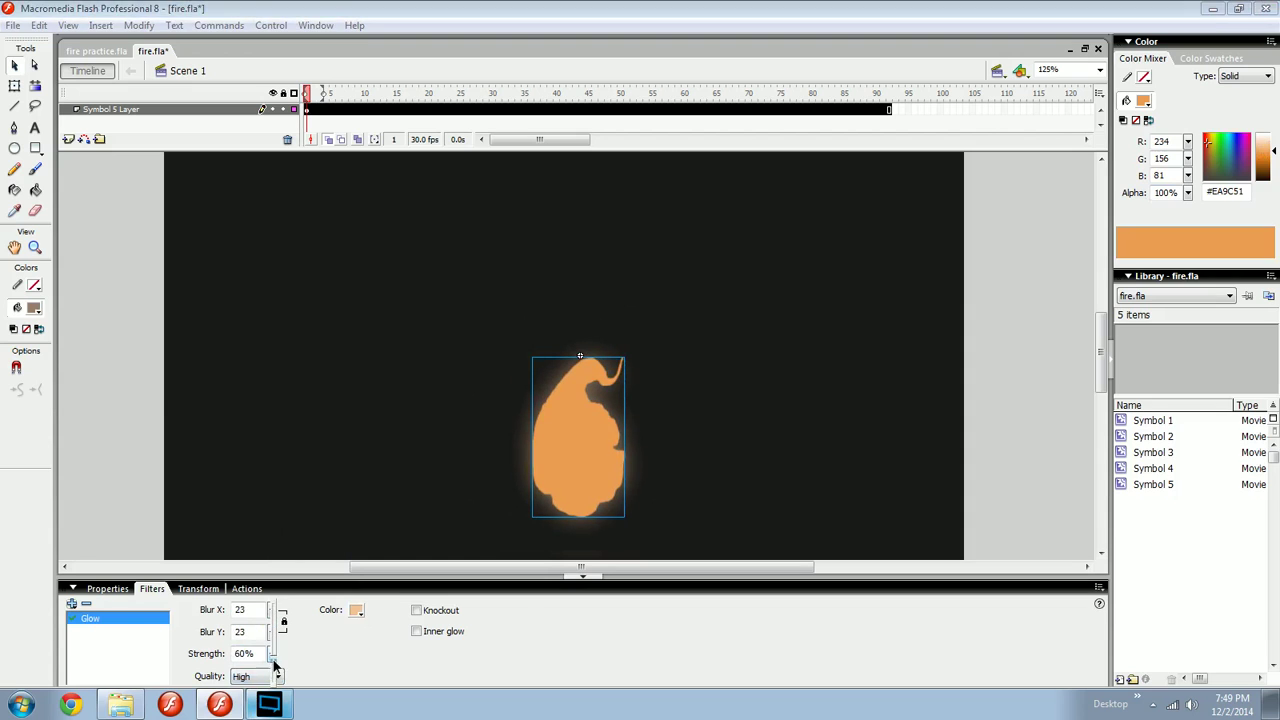
{"action": "left_click", "coordinate": [337, 474]}
{"action": "key", "text": "ctrl+Return"}
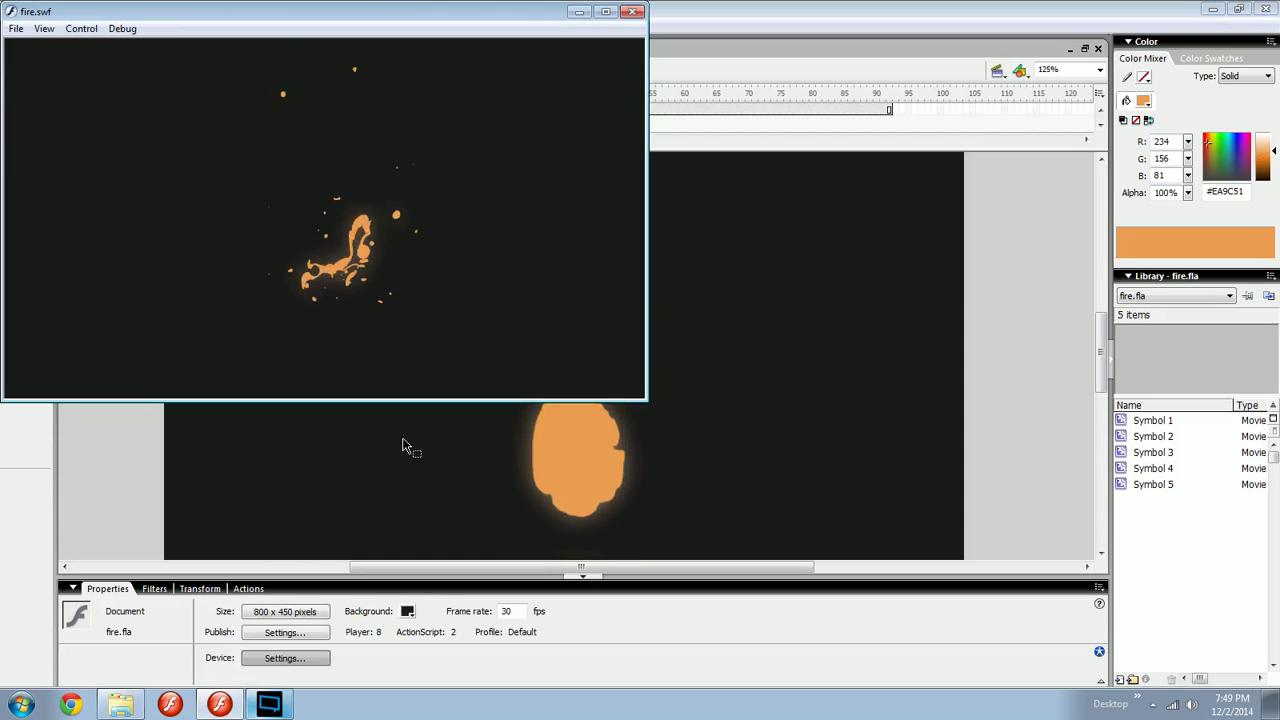